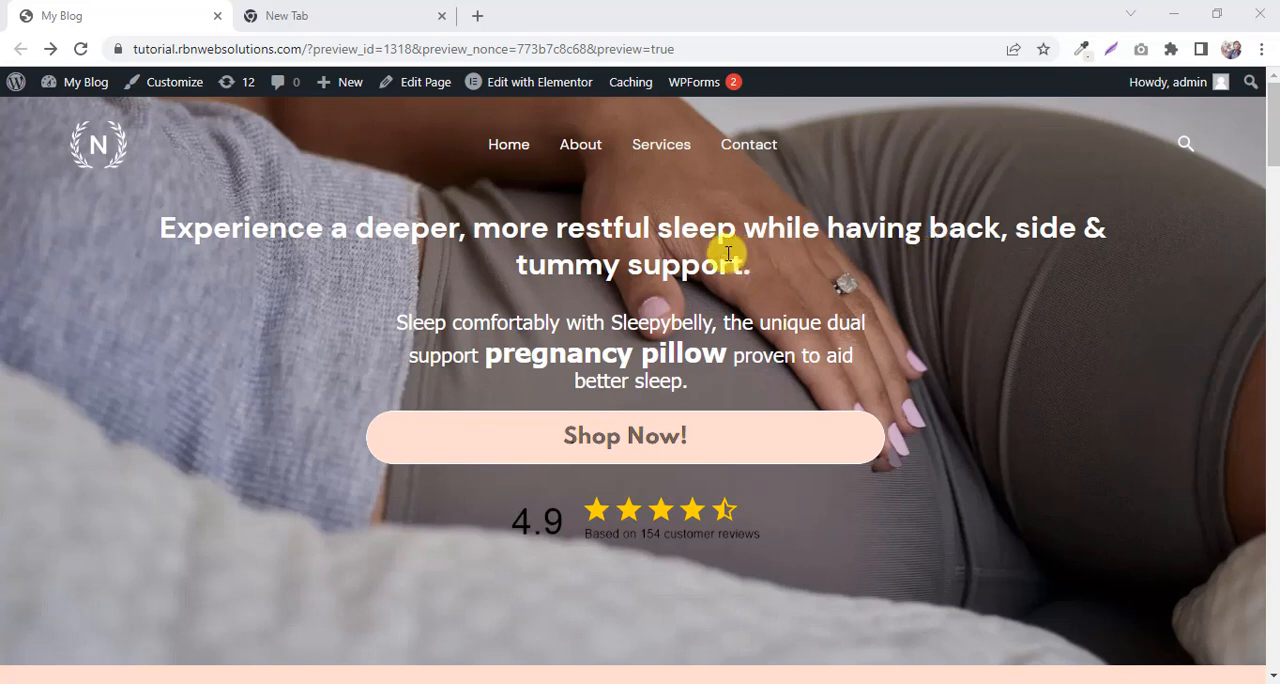
Look through the finished pregnancy pillow landing page preview from the hero section down to the recommendations.
scroll(799, 246, "down", 4)
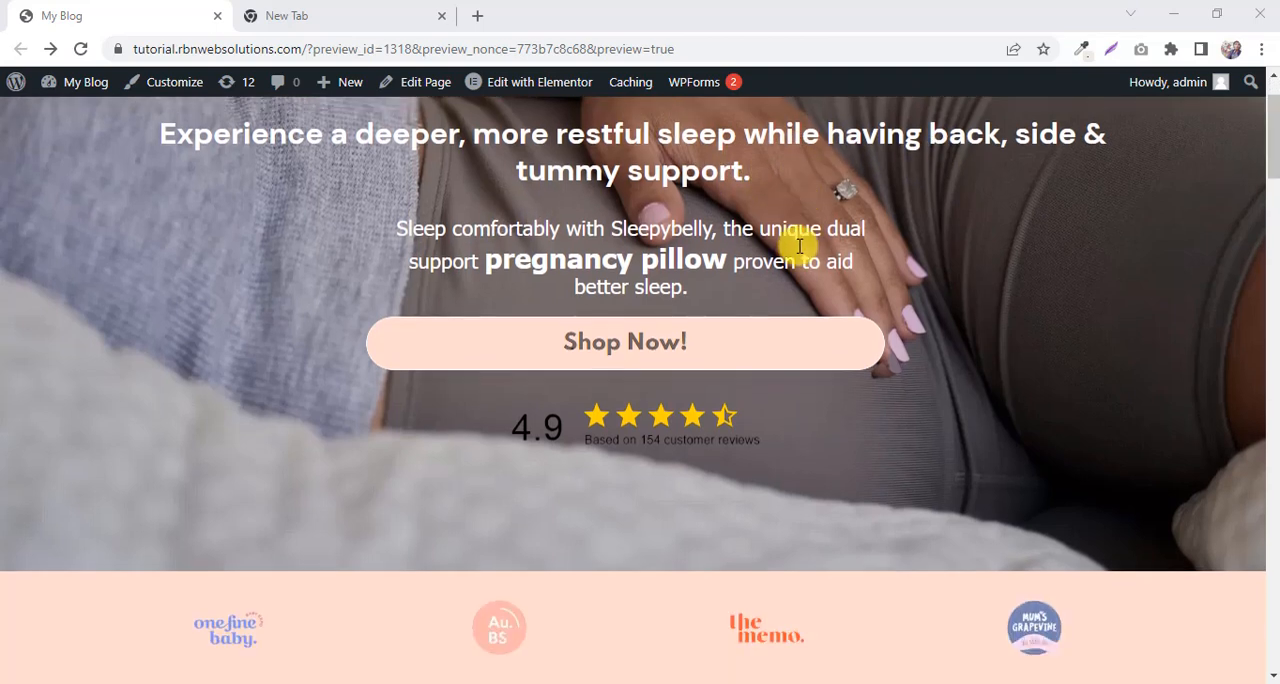
scroll(800, 248, "down", 3)
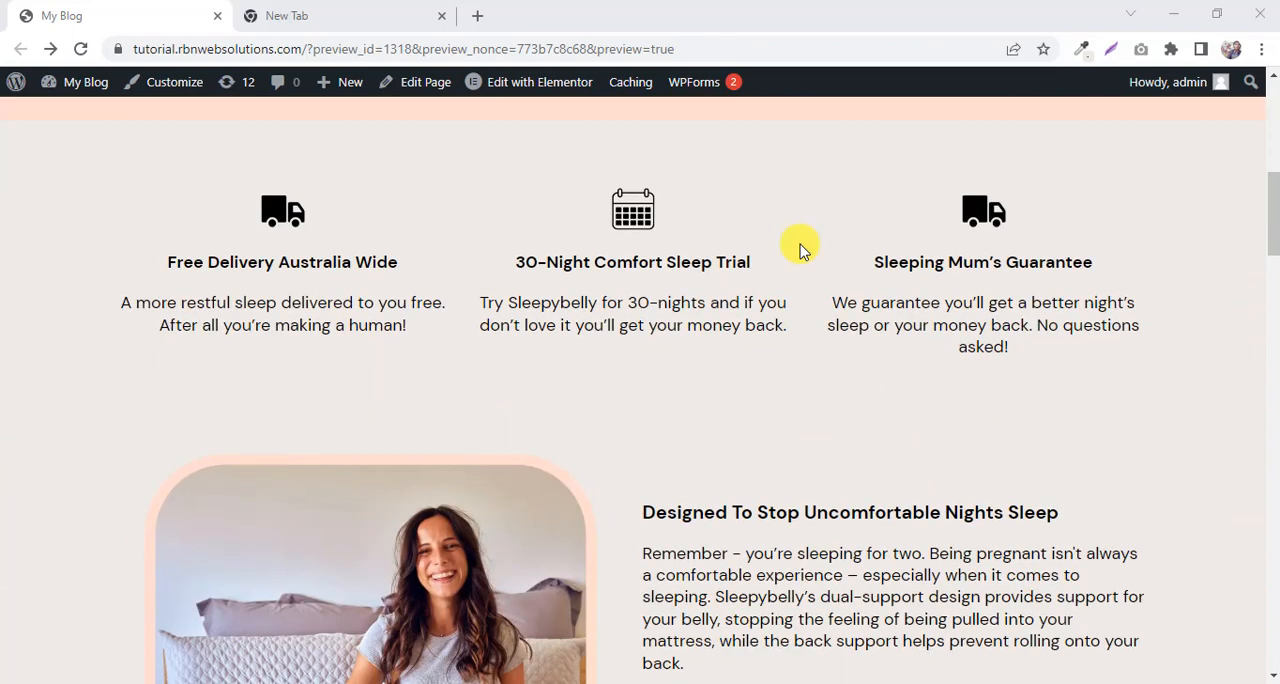
scroll(800, 248, "down", 3)
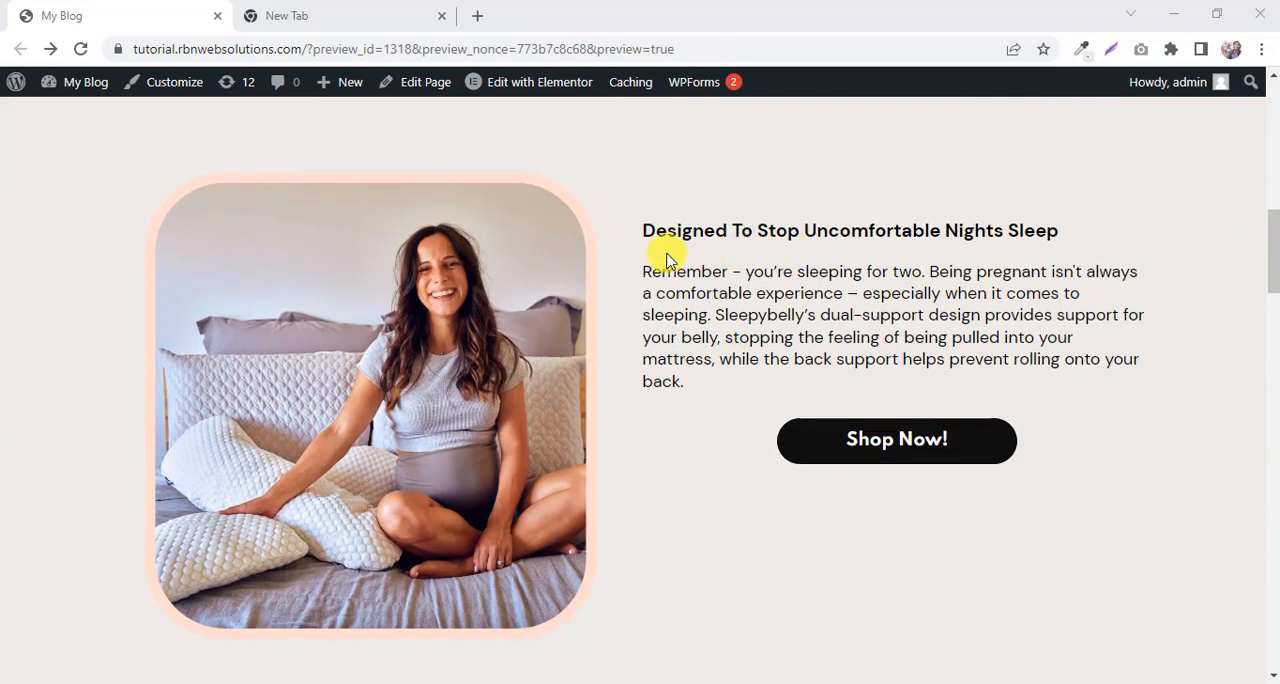
scroll(668, 260, "down", 8)
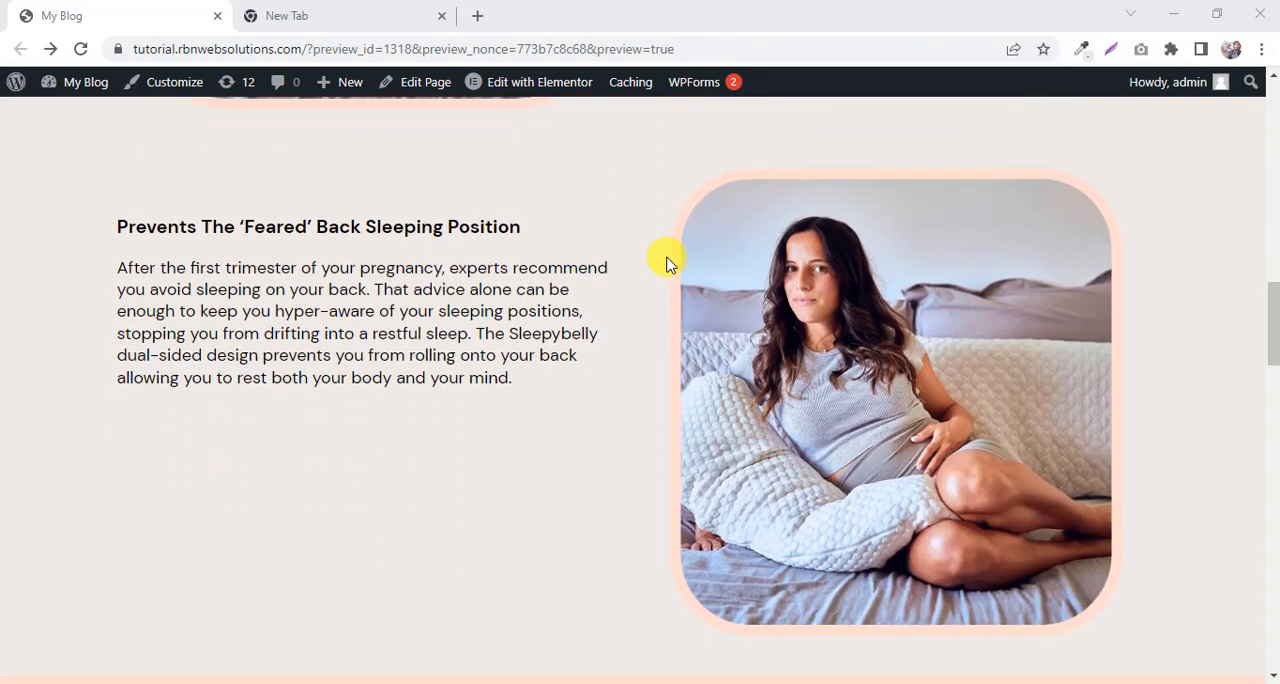
scroll(668, 262, "down", 3)
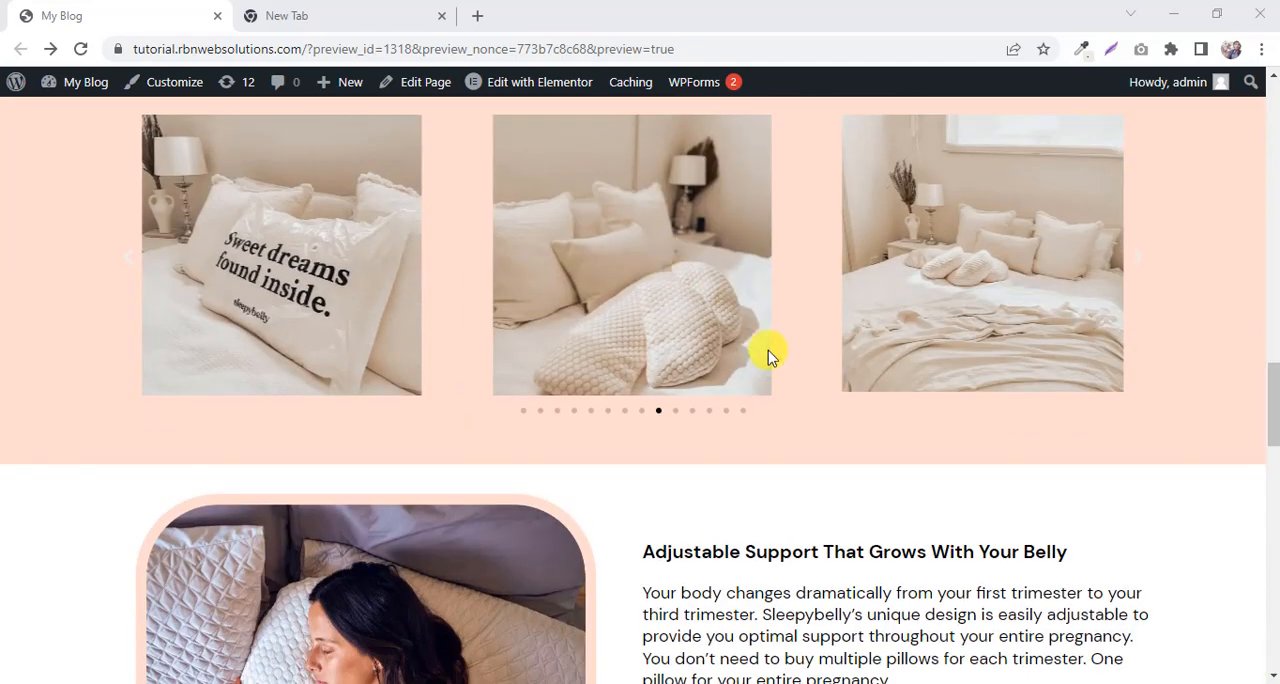
scroll(788, 387, "down", 8)
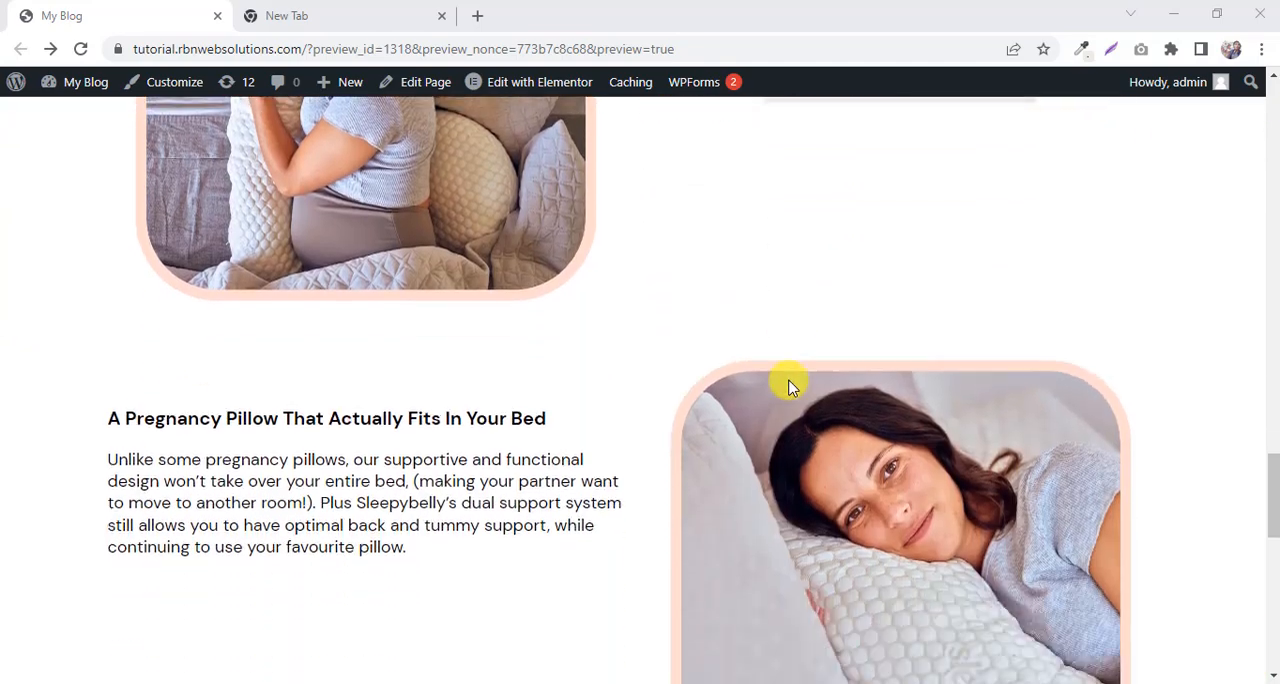
scroll(788, 387, "down", 7)
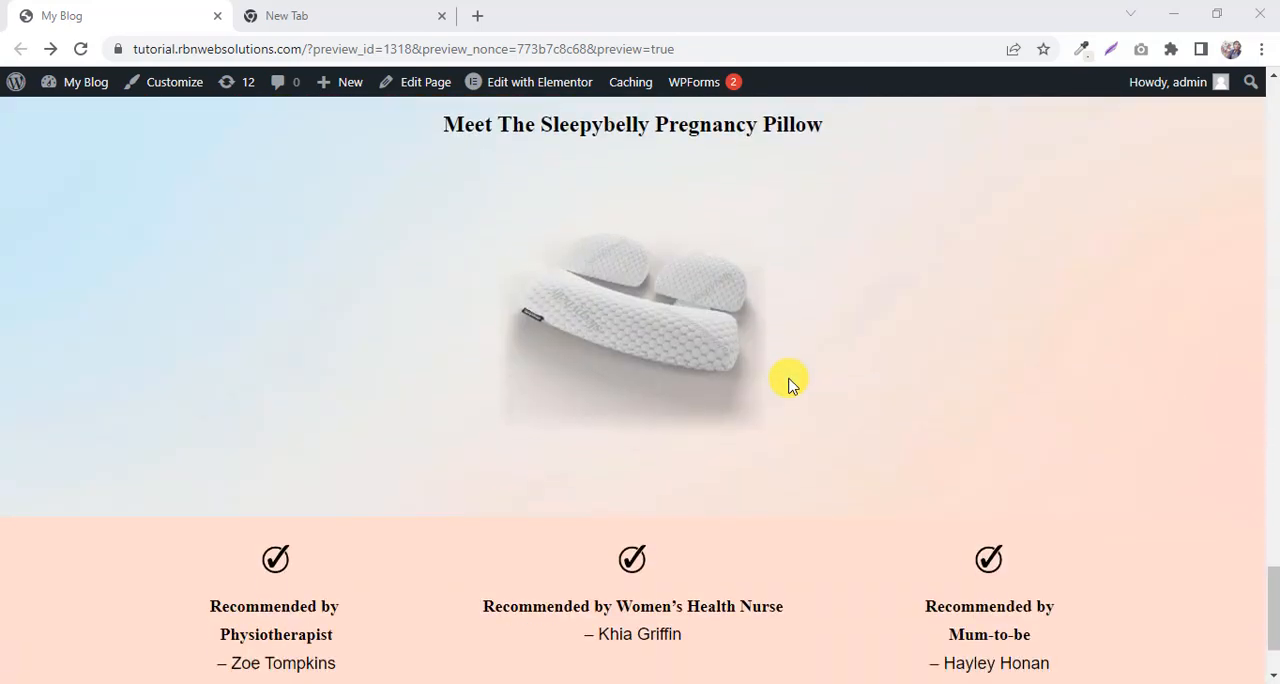
scroll(791, 288, "up", 15)
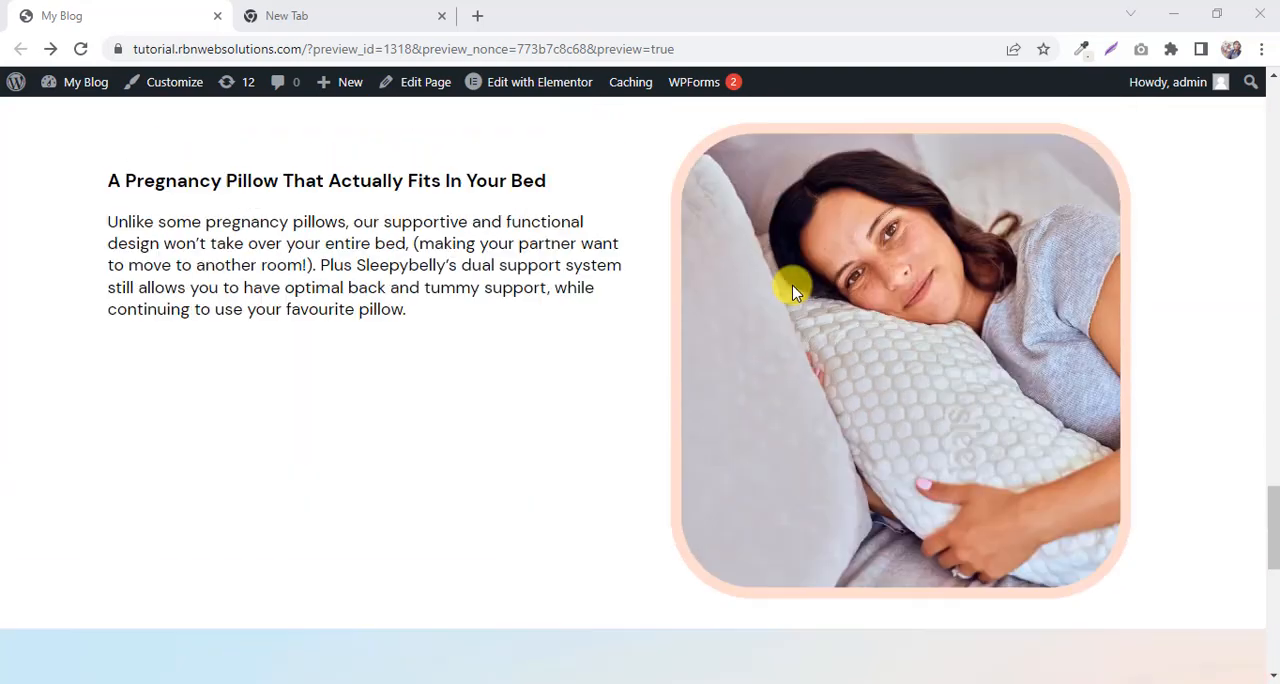
scroll(791, 290, "up", 18)
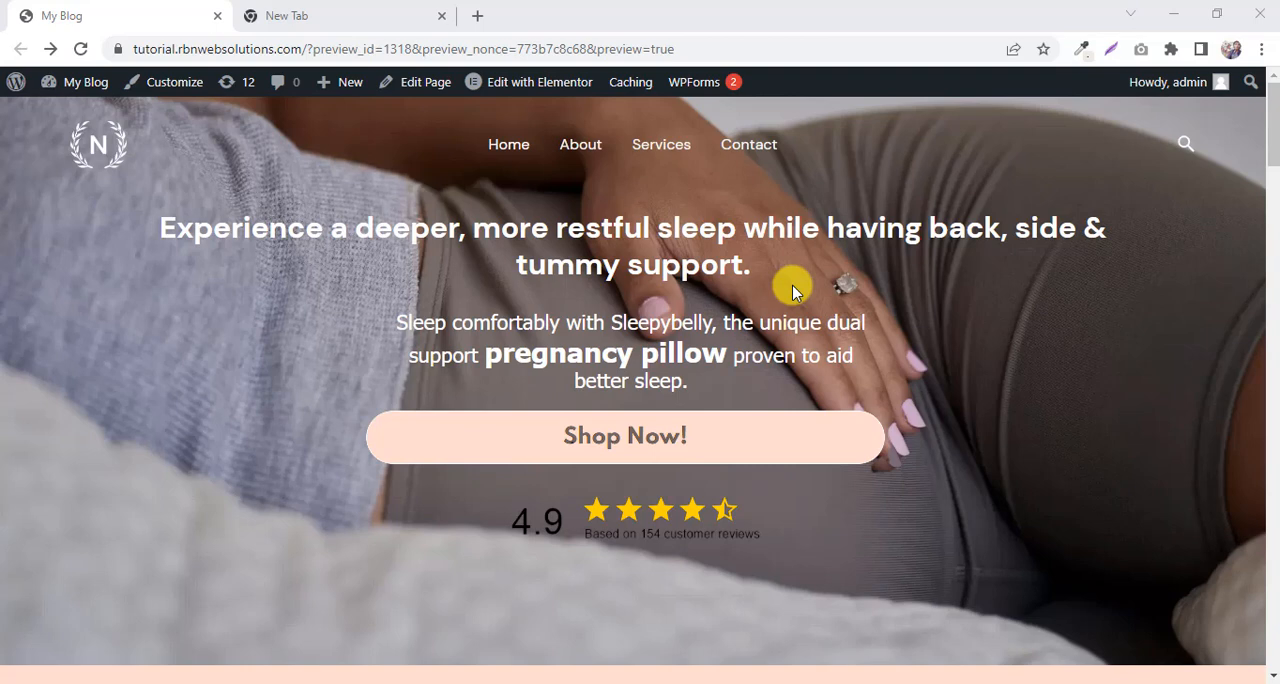
left_click(1005, 402)
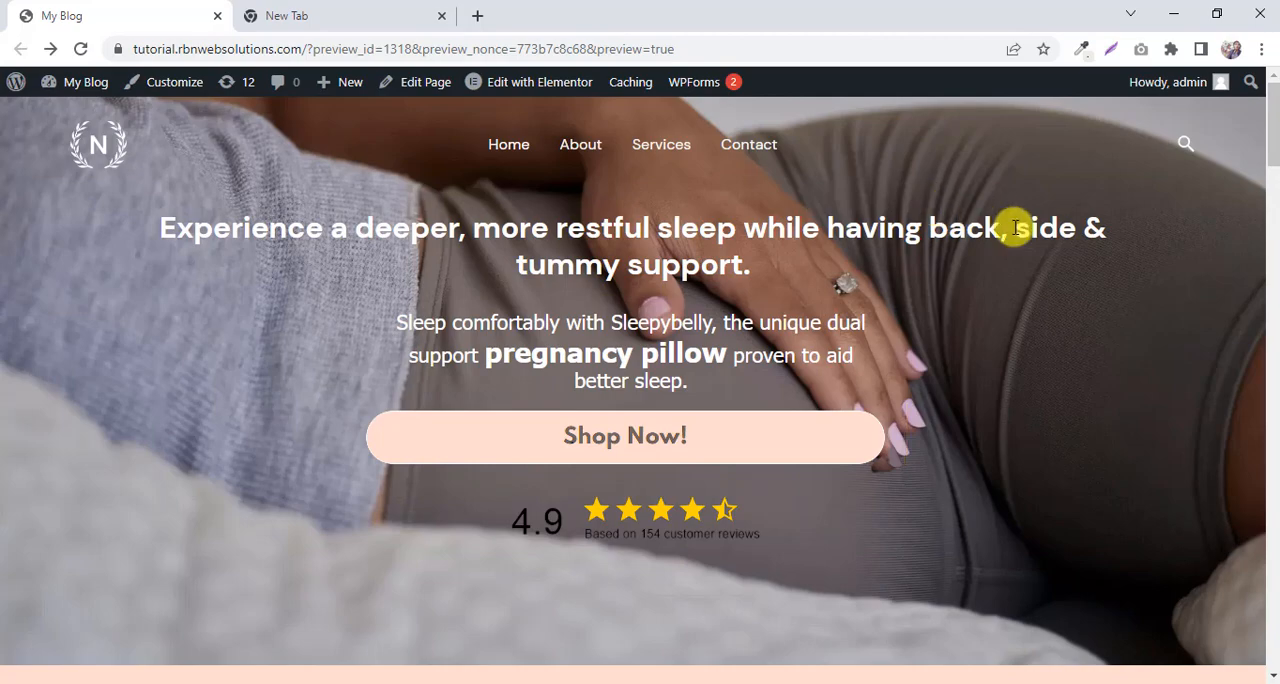
Open Best Hosting.txt on the desktop and copy the HostGator web hosting link it contains.
left_click(1174, 14)
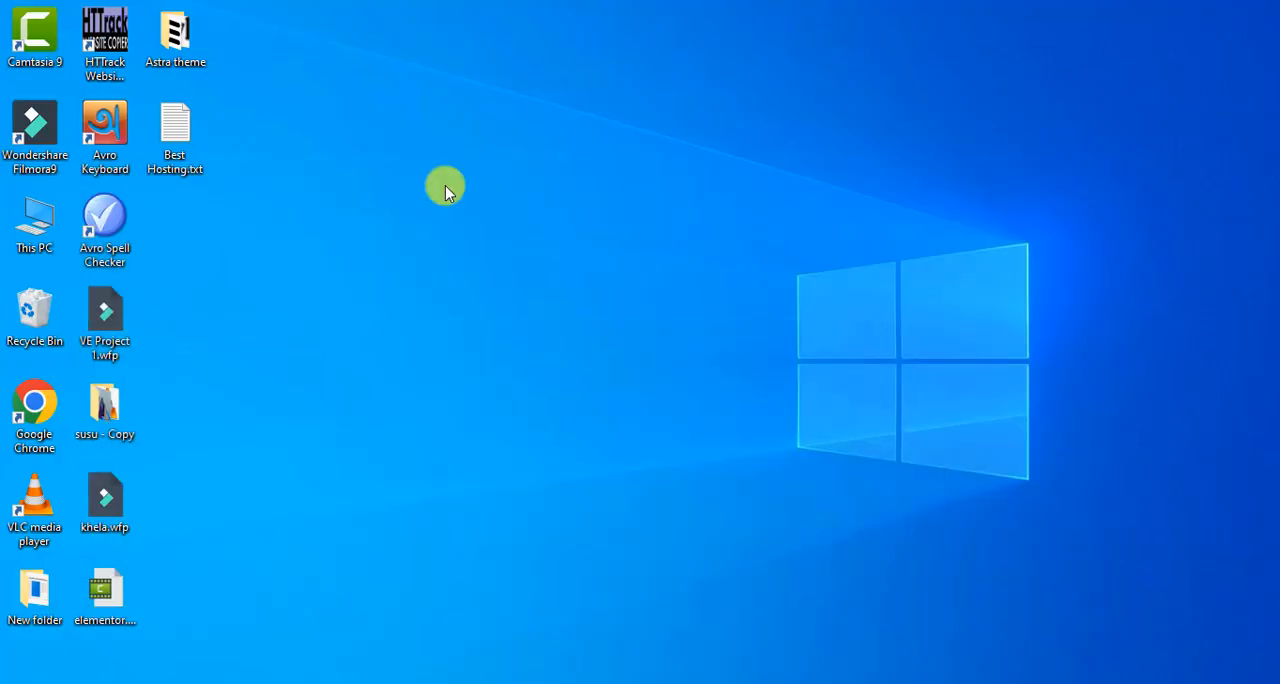
double_click(186, 152)
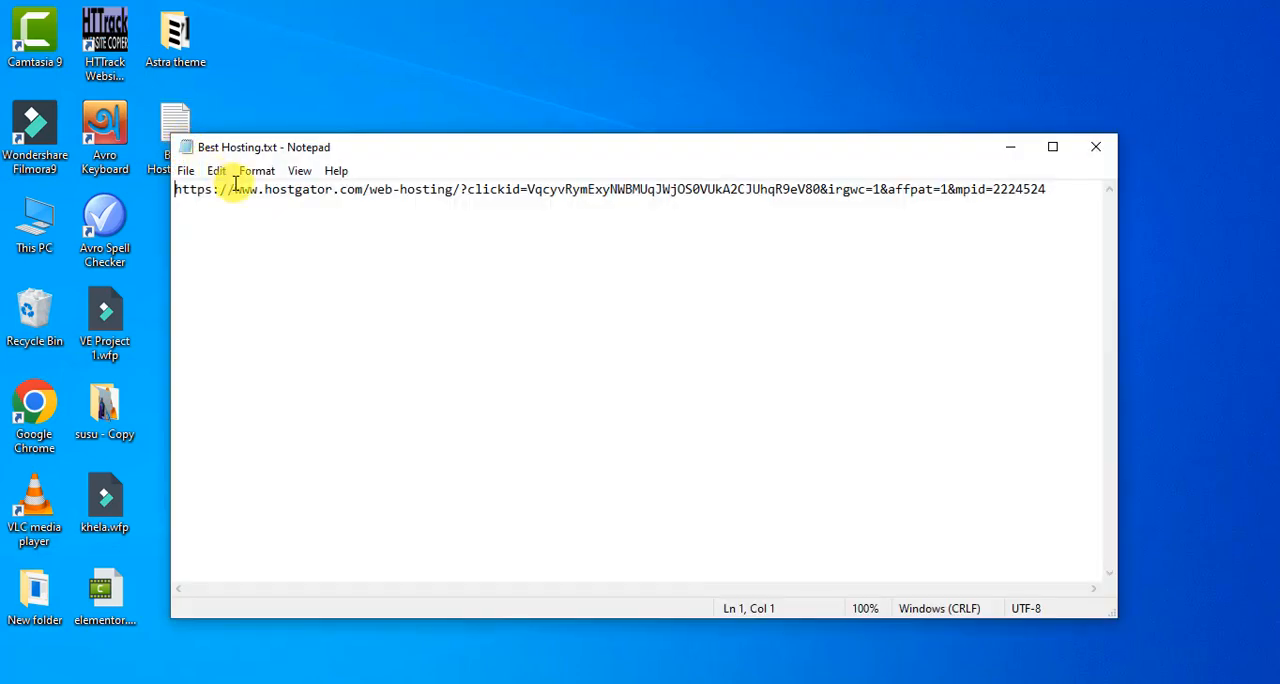
key("ctrl+a")
key("ctrl+c")
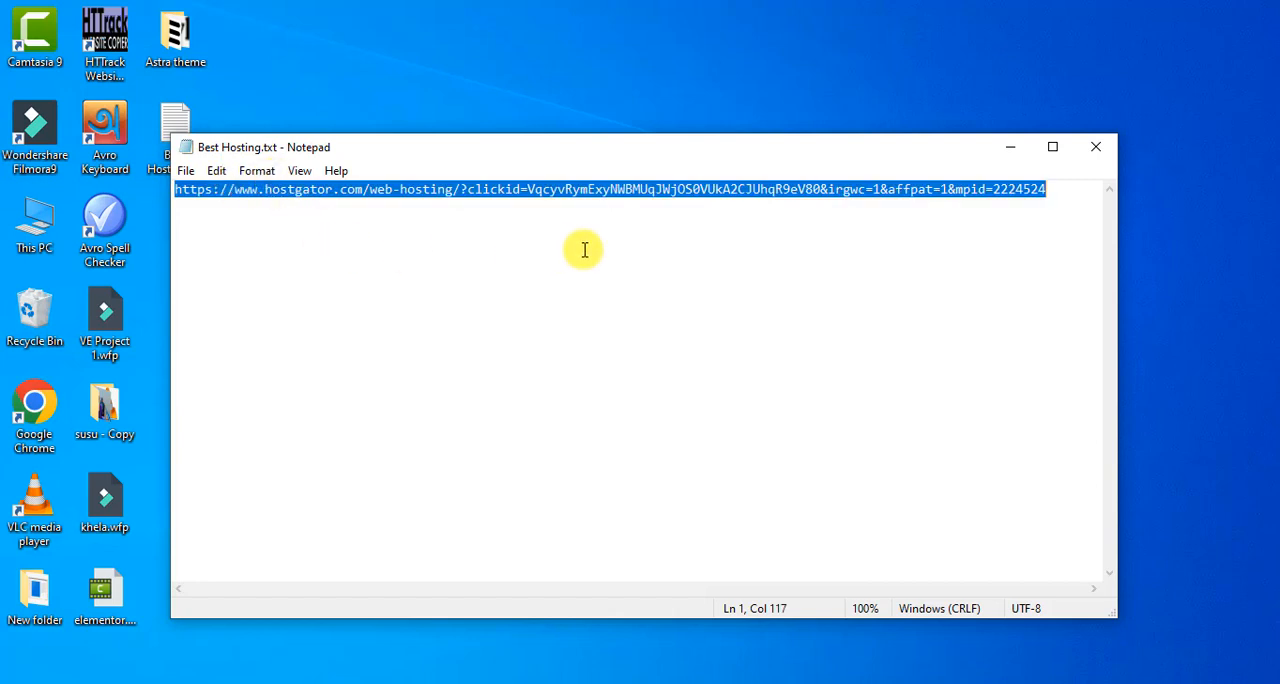
left_click_drag(483, 146, 588, 194)
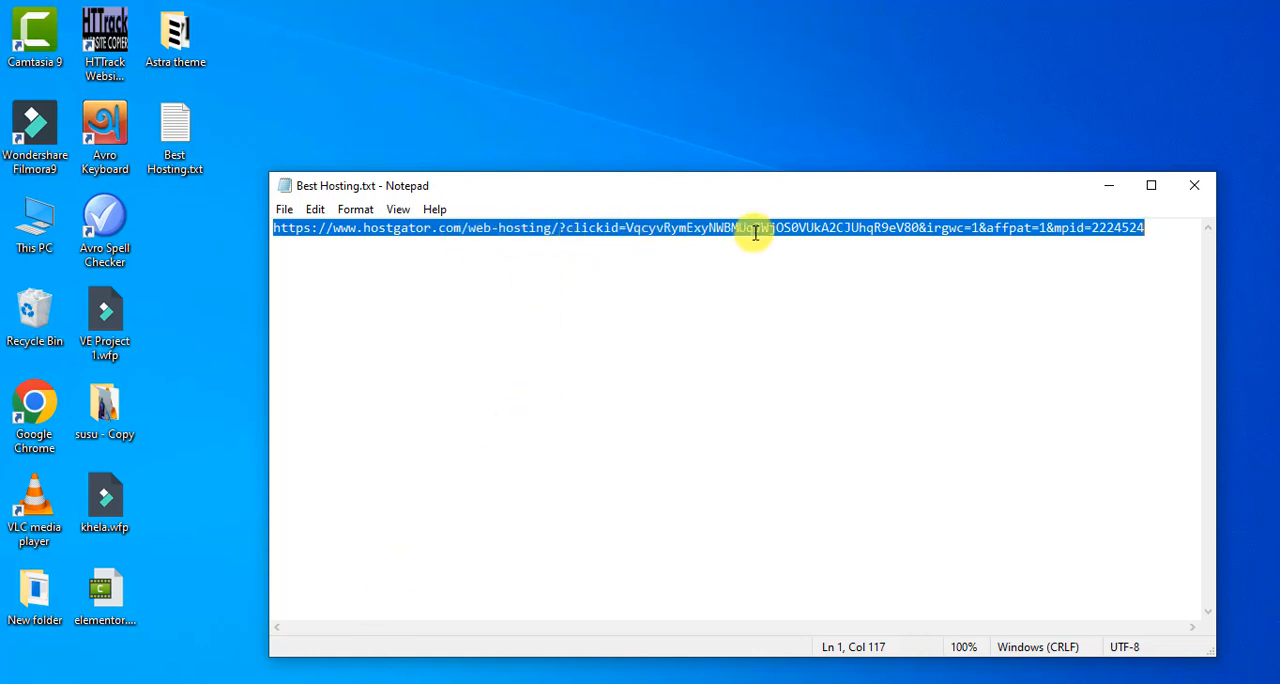
Switch back to Chrome and load the copied HostGator web hosting link in the empty New Tab page.
left_click(337, 678)
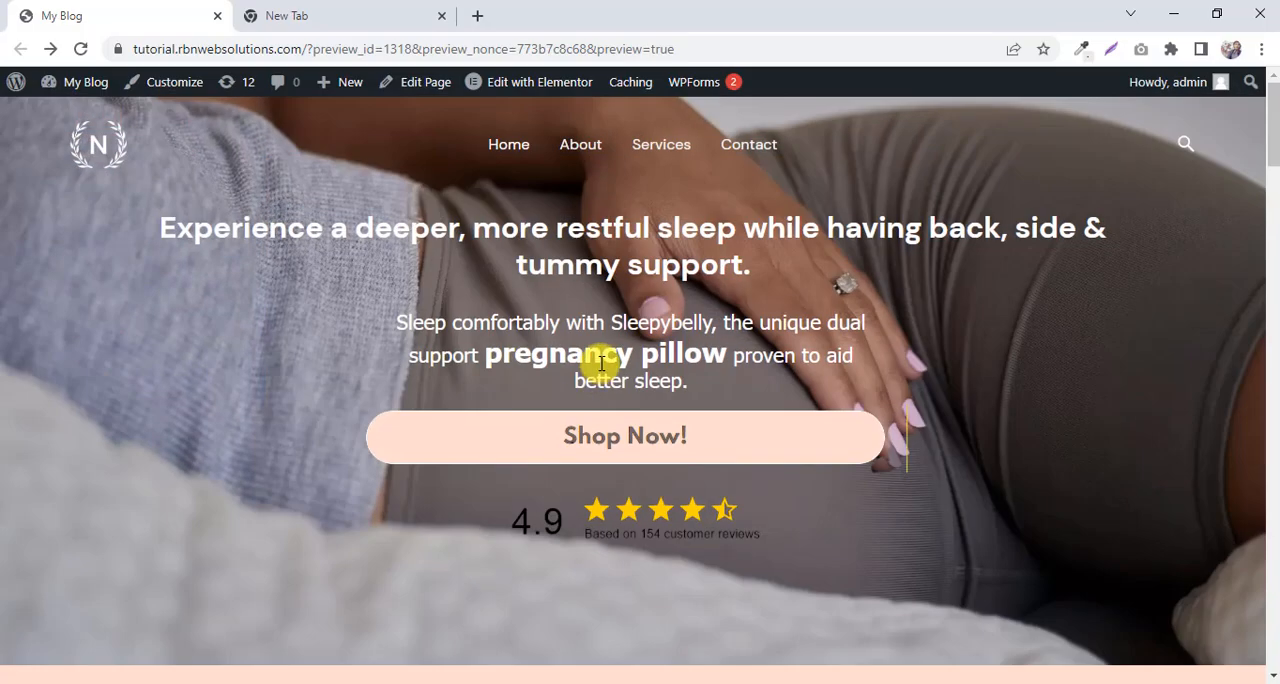
left_click(314, 20)
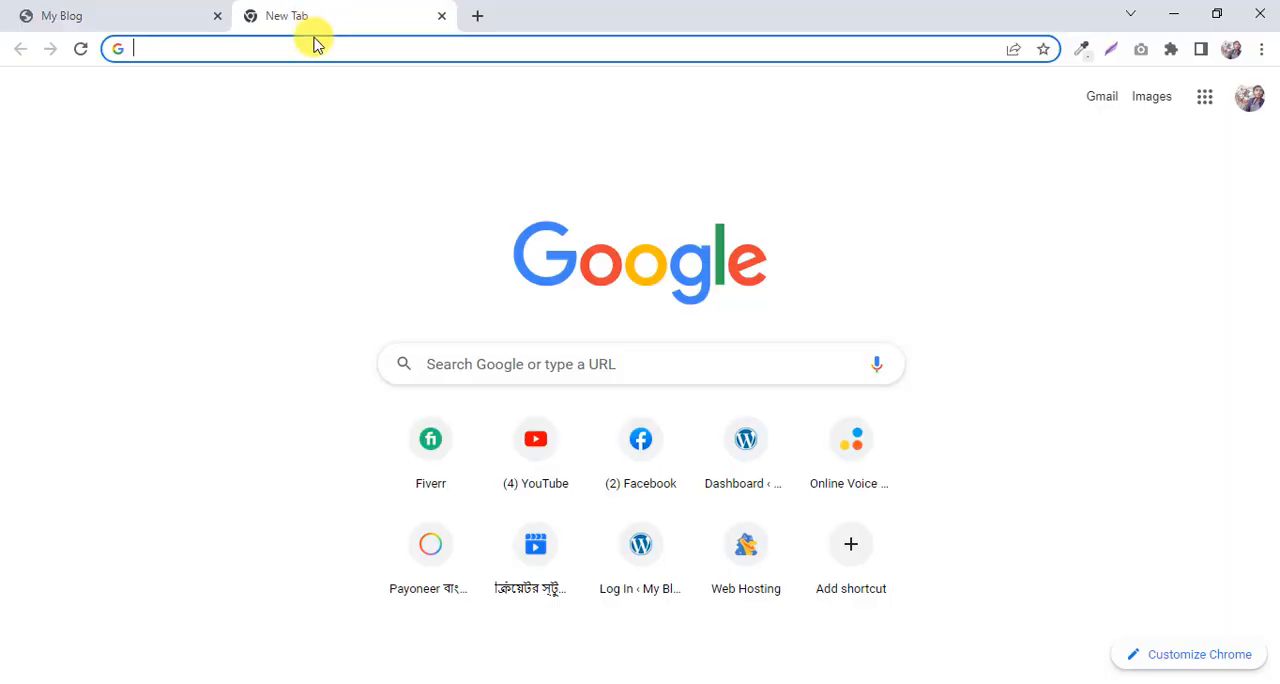
right_click(314, 44)
left_click(291, 48)
right_click(292, 48)
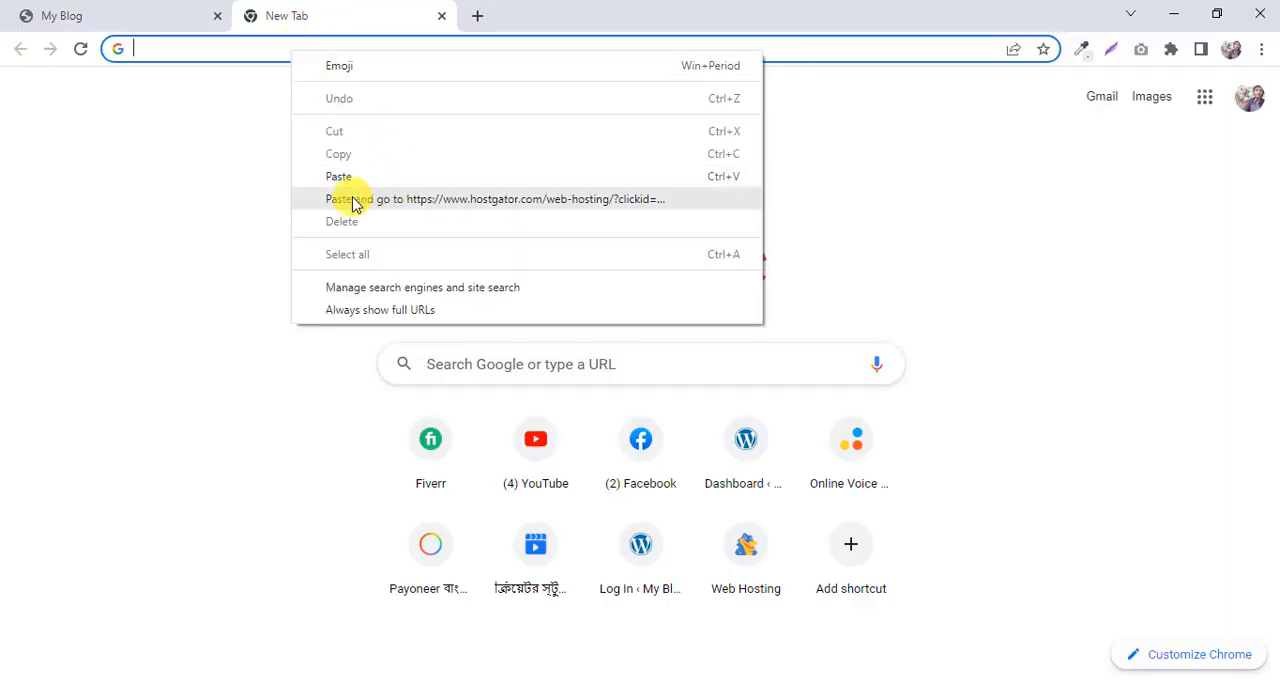
left_click(352, 200)
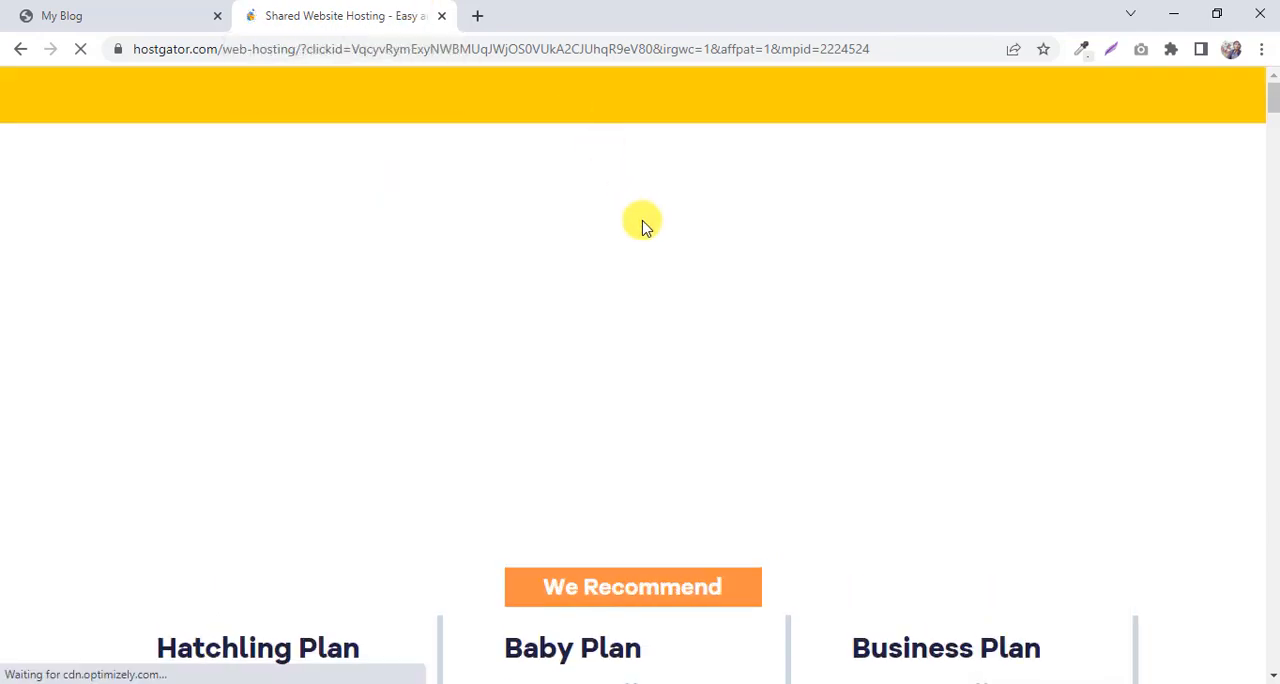
Compare the features and introductory prices of the Hatchling, Baby and Business hosting plans.
scroll(640, 229, "down", 2)
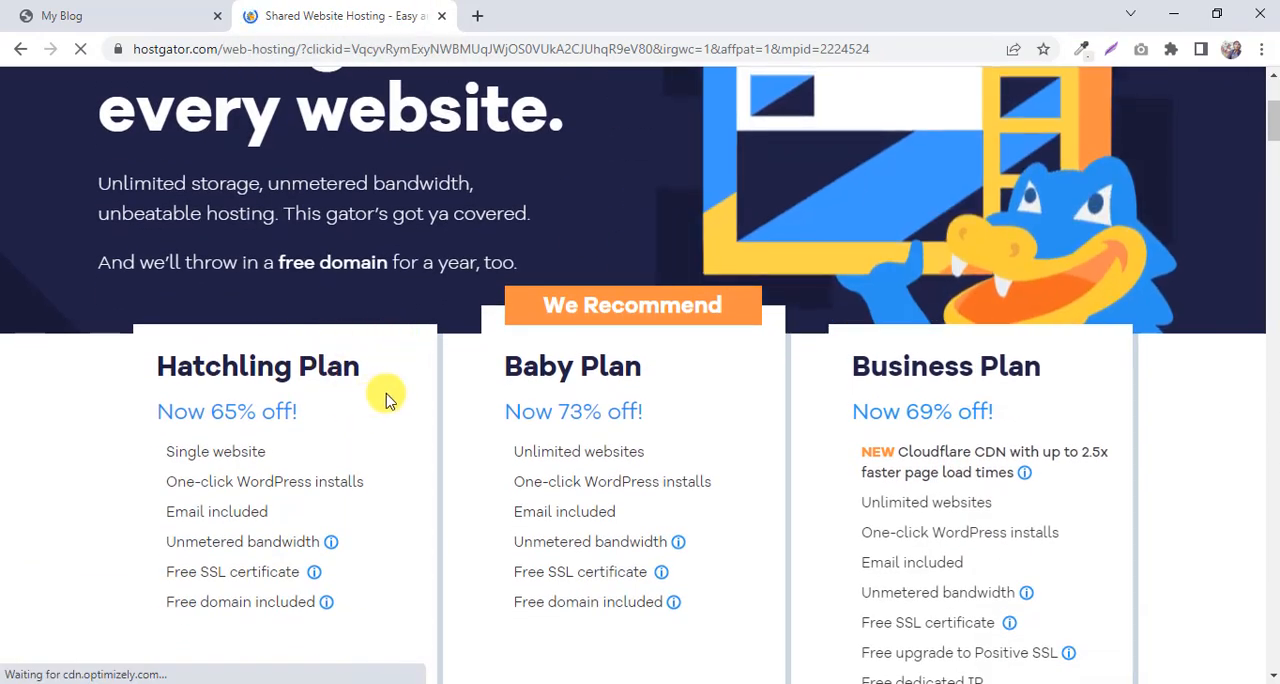
scroll(1103, 335, "down", 2)
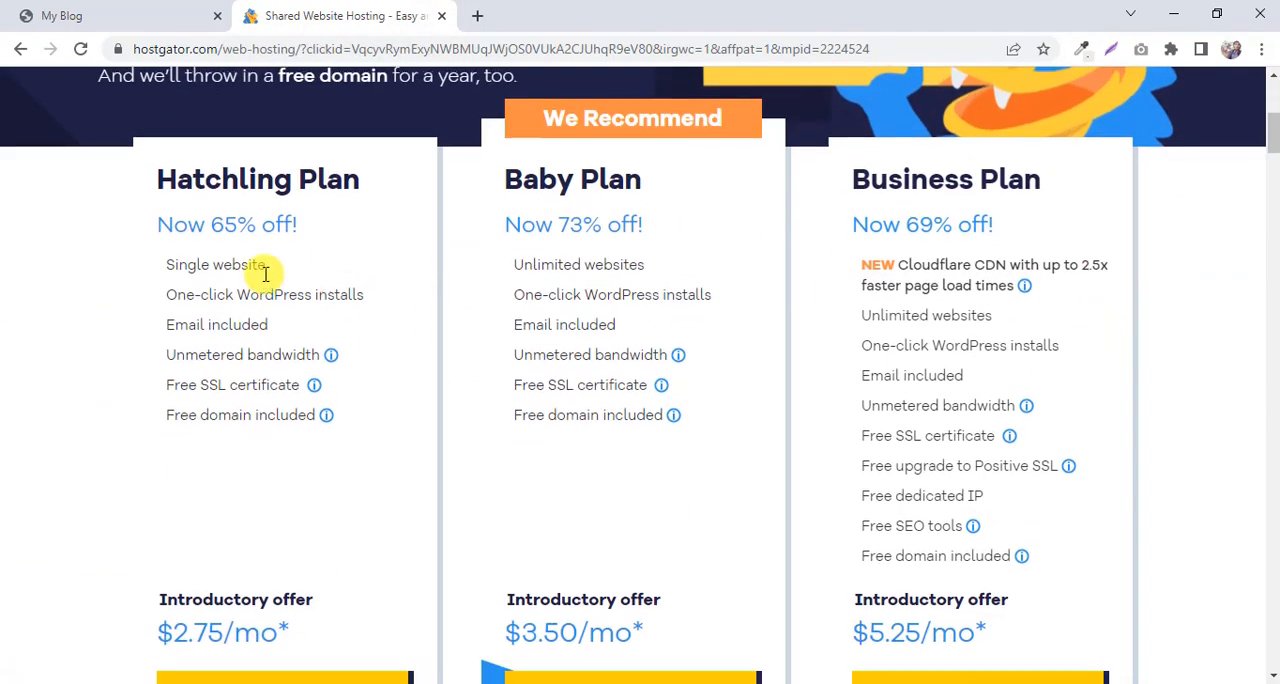
scroll(366, 263, "up", 1)
left_click_drag(393, 278, 150, 295)
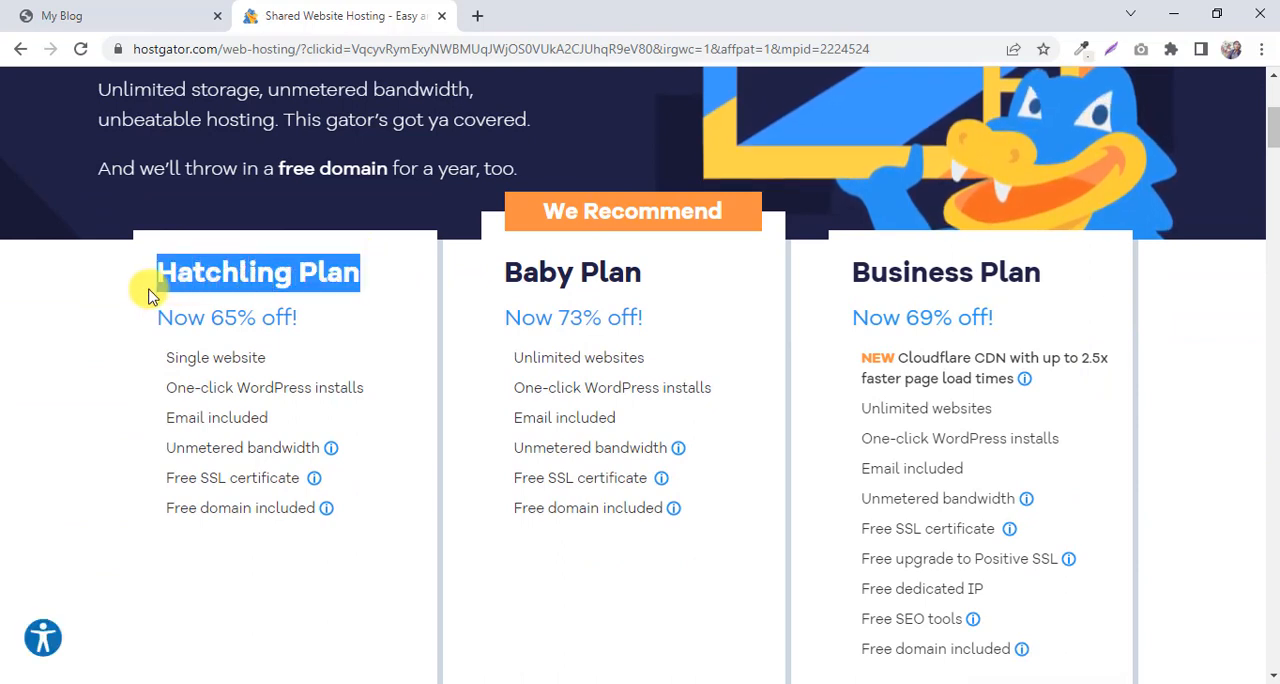
left_click(600, 277)
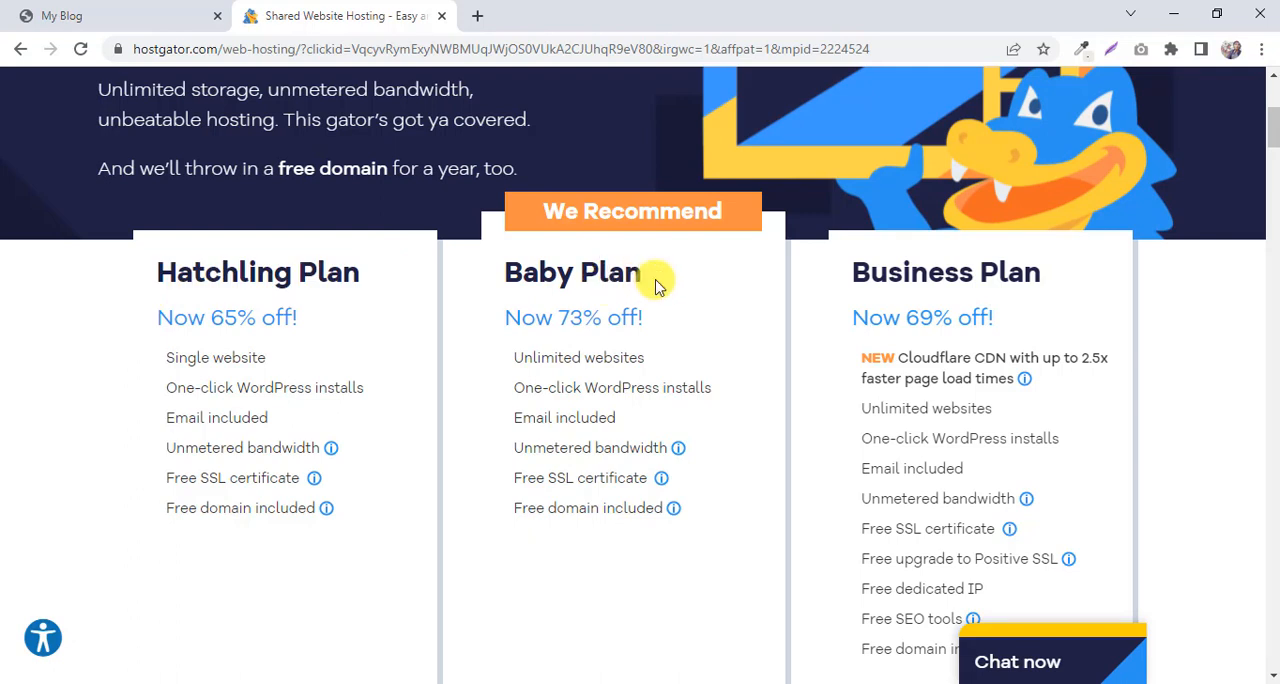
left_click_drag(657, 283, 500, 278)
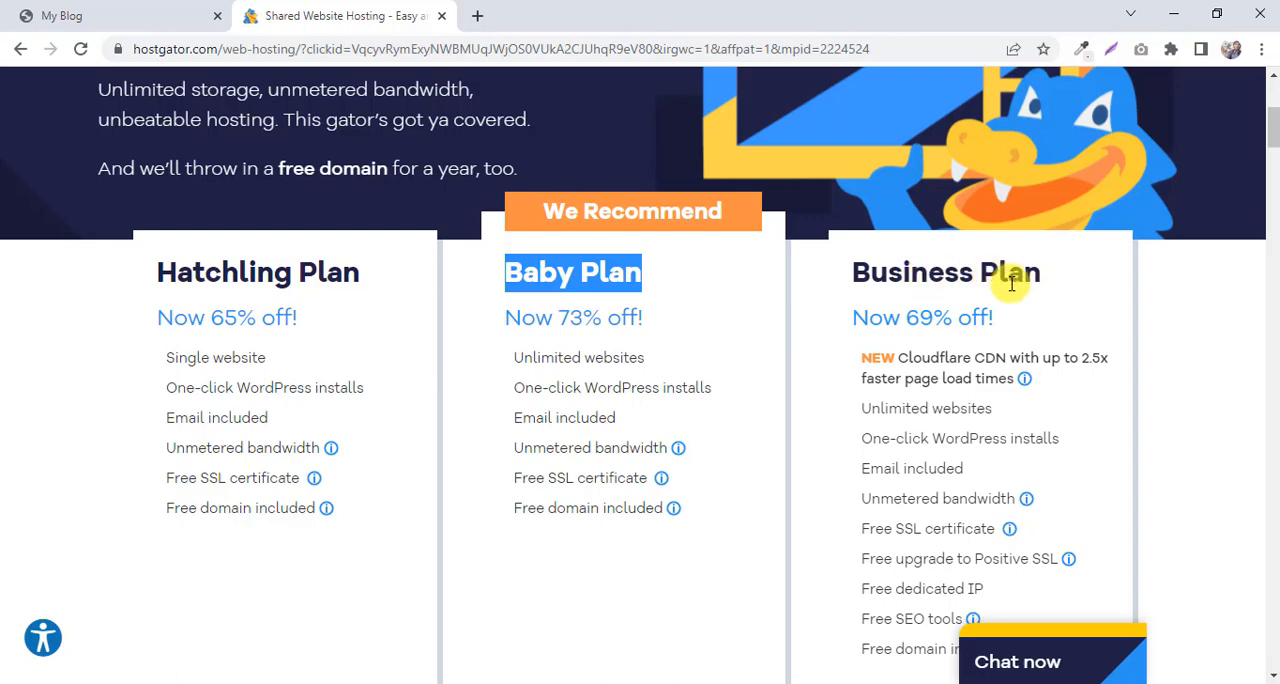
scroll(1012, 283, "down", 1)
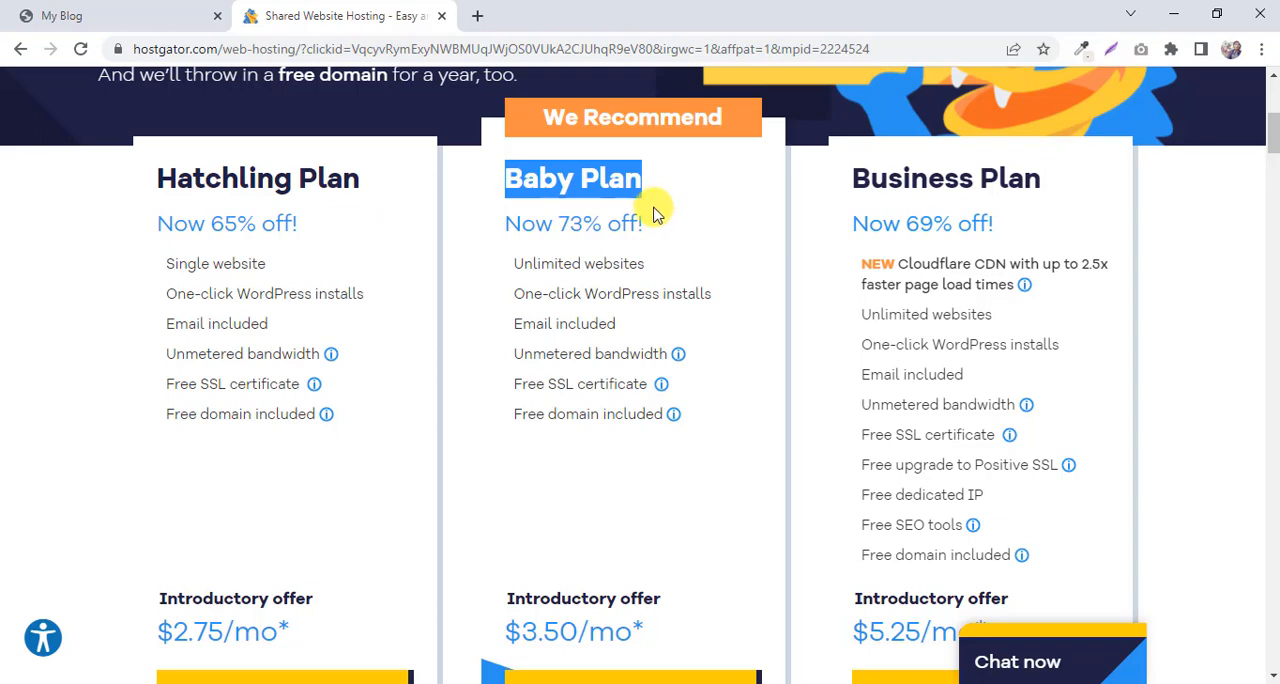
scroll(655, 213, "up", 5)
scroll(660, 223, "down", 3)
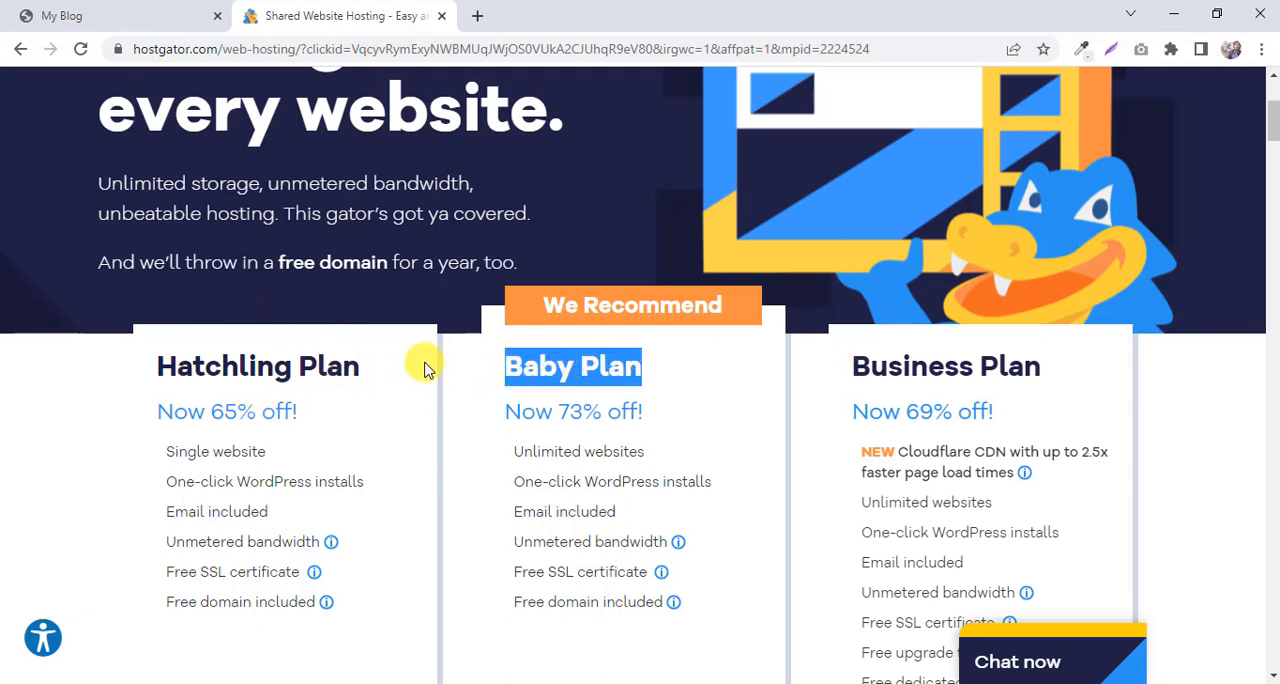
left_click(388, 376)
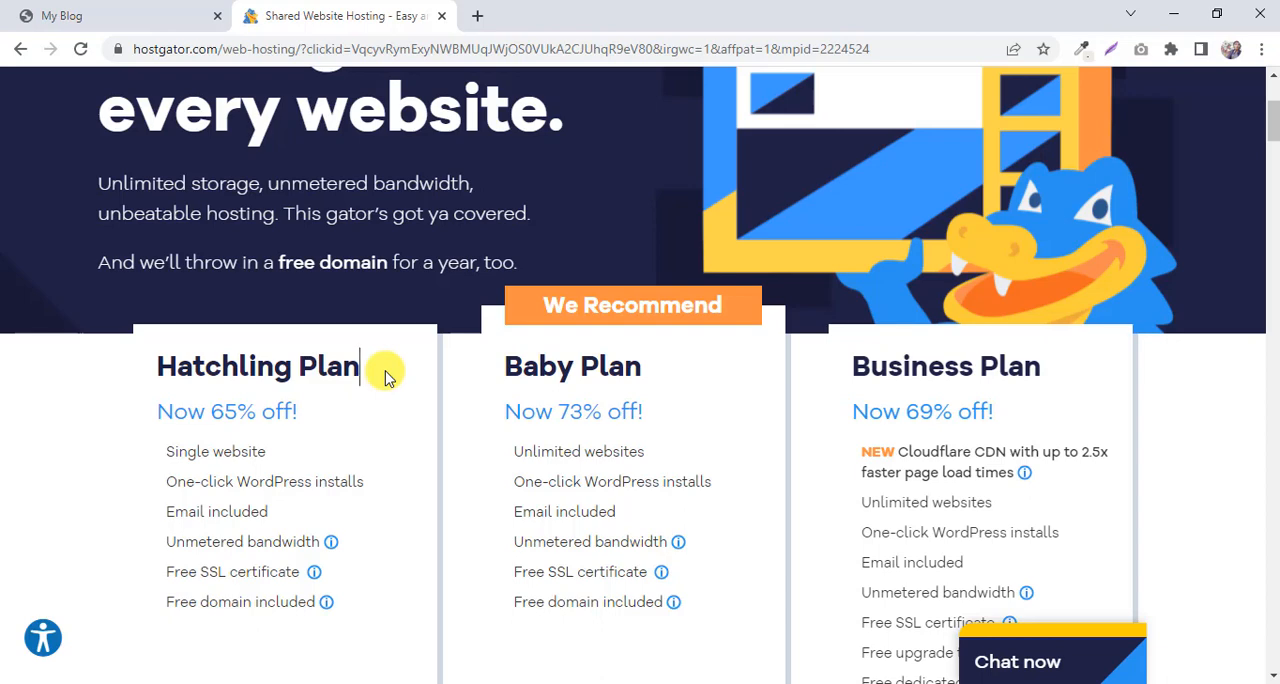
scroll(376, 370, "down", 3)
scroll(378, 371, "up", 1)
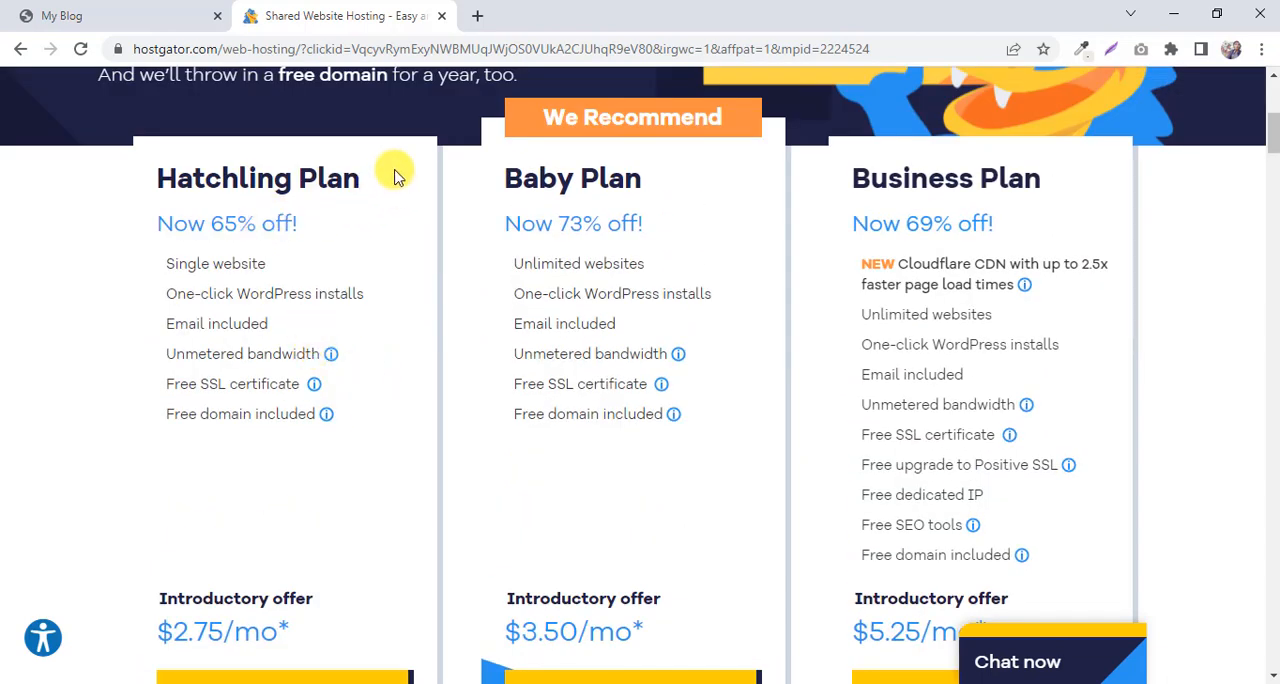
left_click_drag(395, 175, 114, 177)
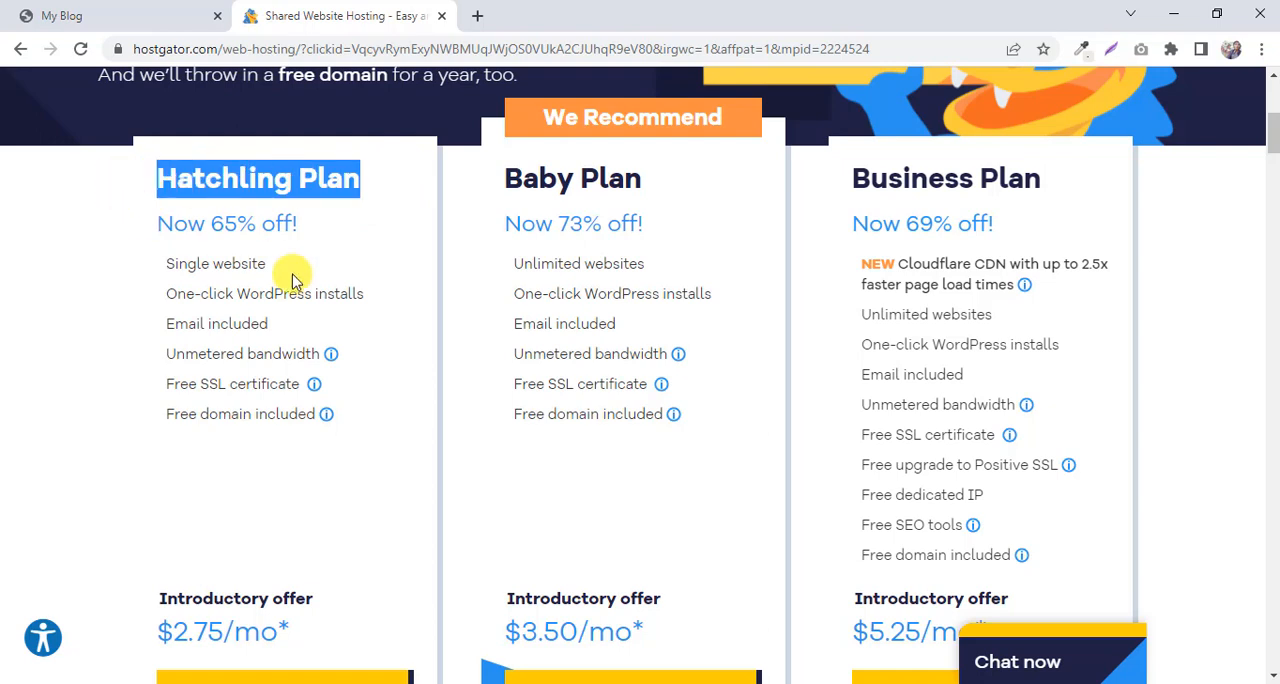
Choose to buy the Hatchling Plan and proceed to its checkout page.
scroll(329, 286, "down", 1)
scroll(309, 334, "up", 1)
scroll(305, 560, "down", 2)
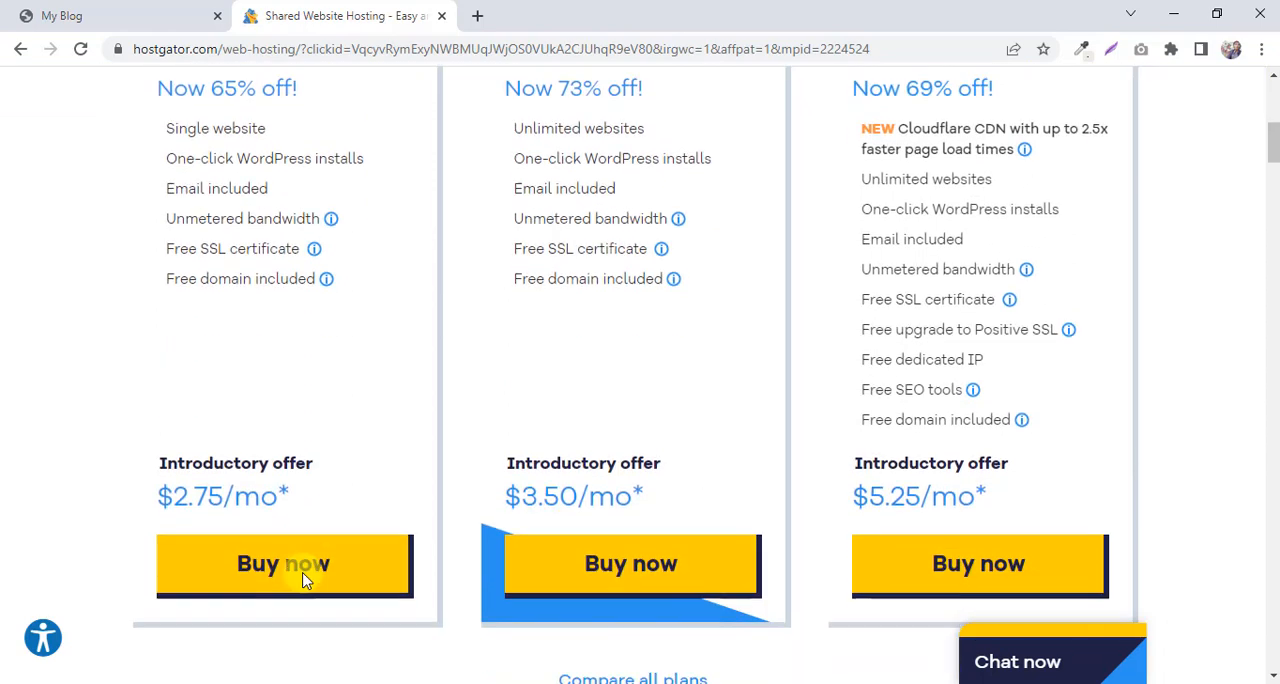
scroll(305, 580, "down", 1)
left_click(272, 540)
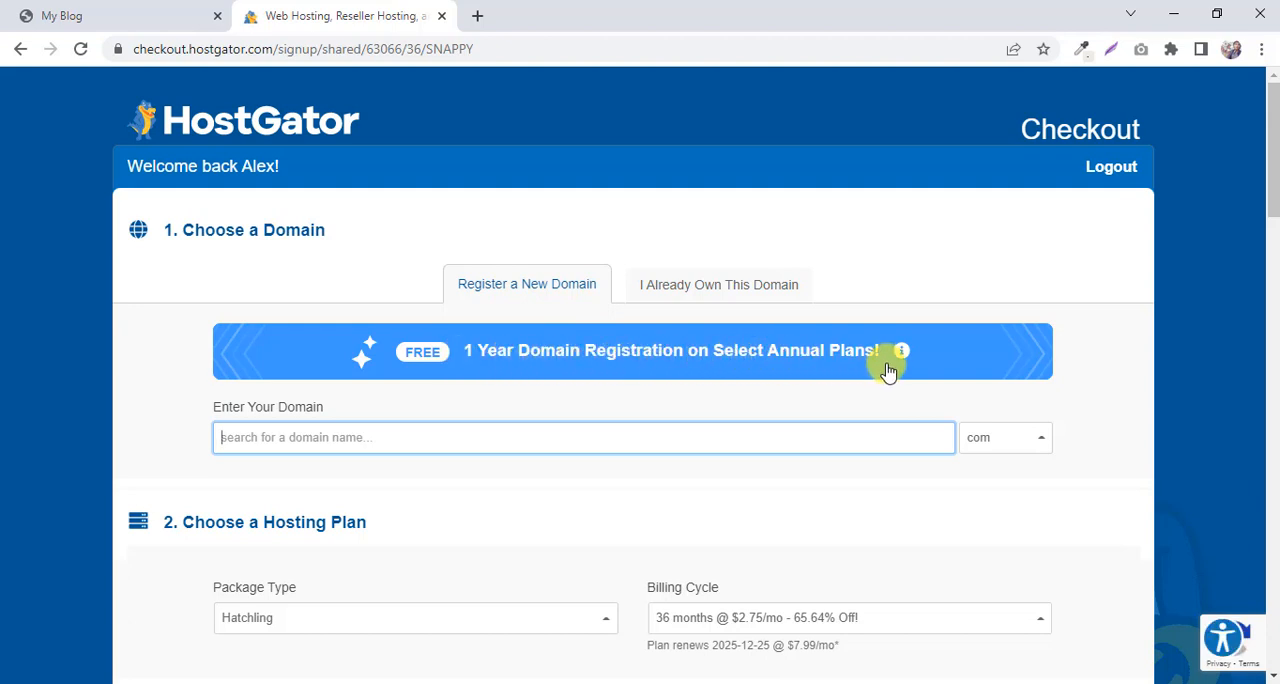
Set the hosting plan's billing cycle to 12 months @ $3.95/mo in the checkout form.
scroll(888, 371, "down", 1)
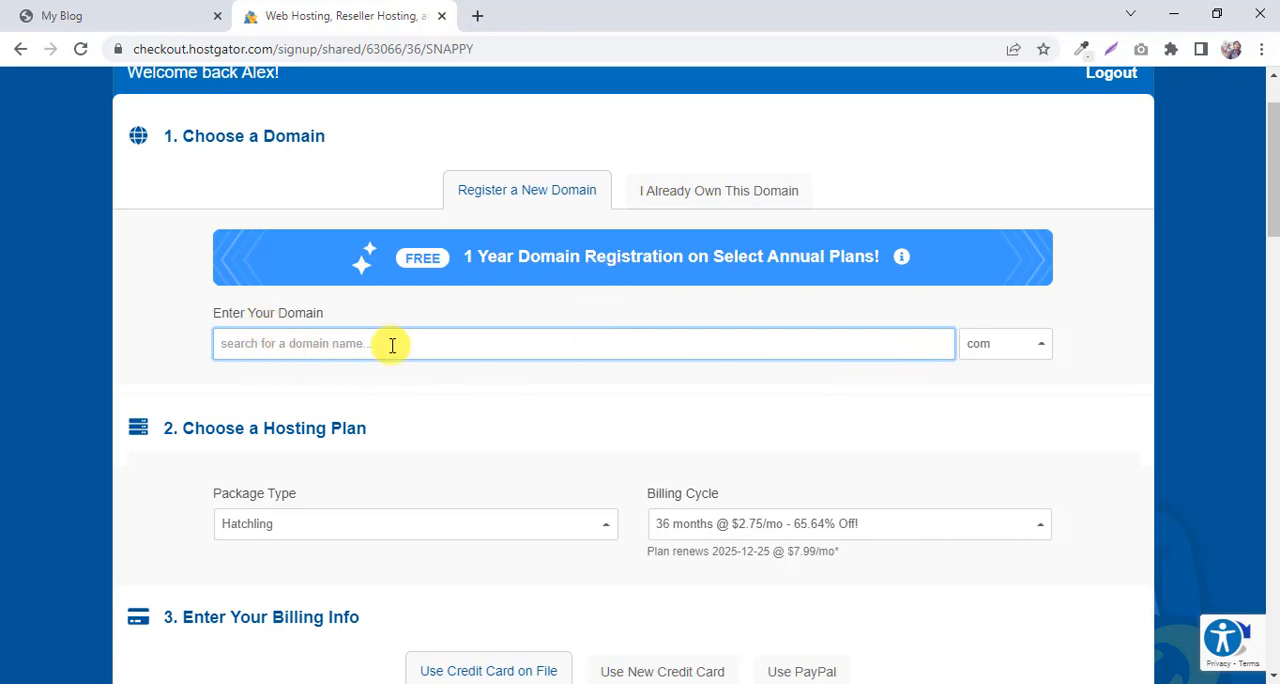
scroll(357, 394, "down", 2)
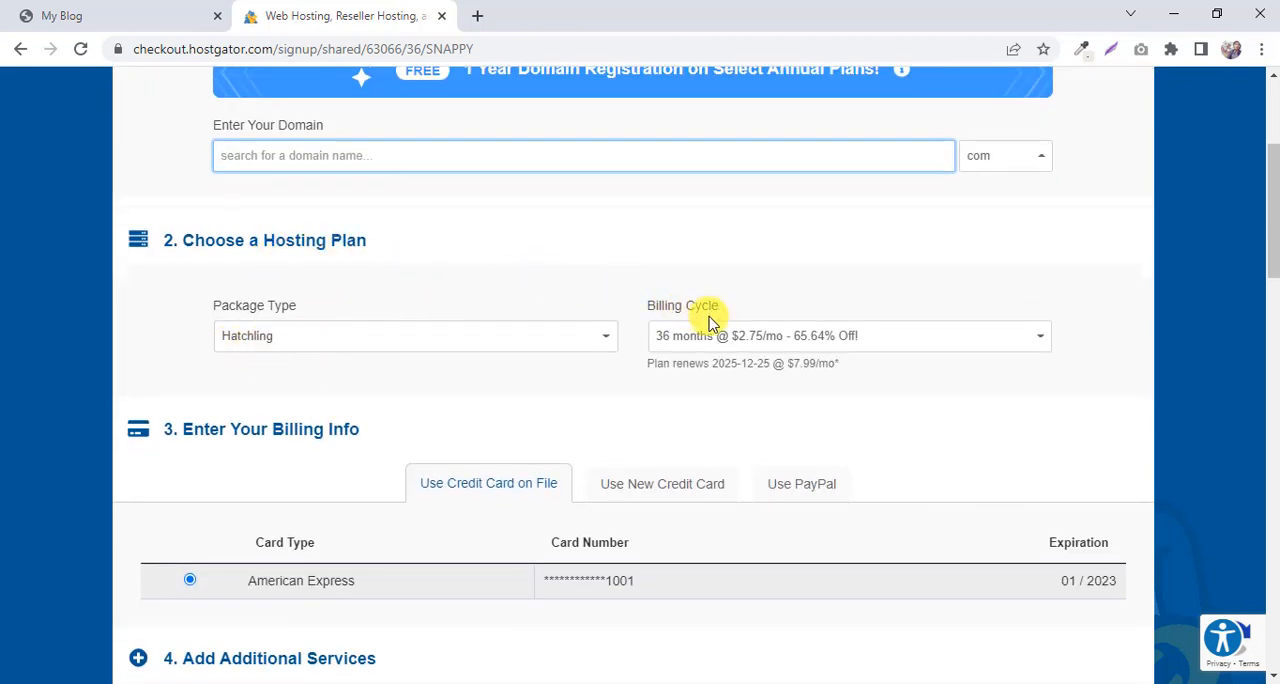
left_click(670, 345)
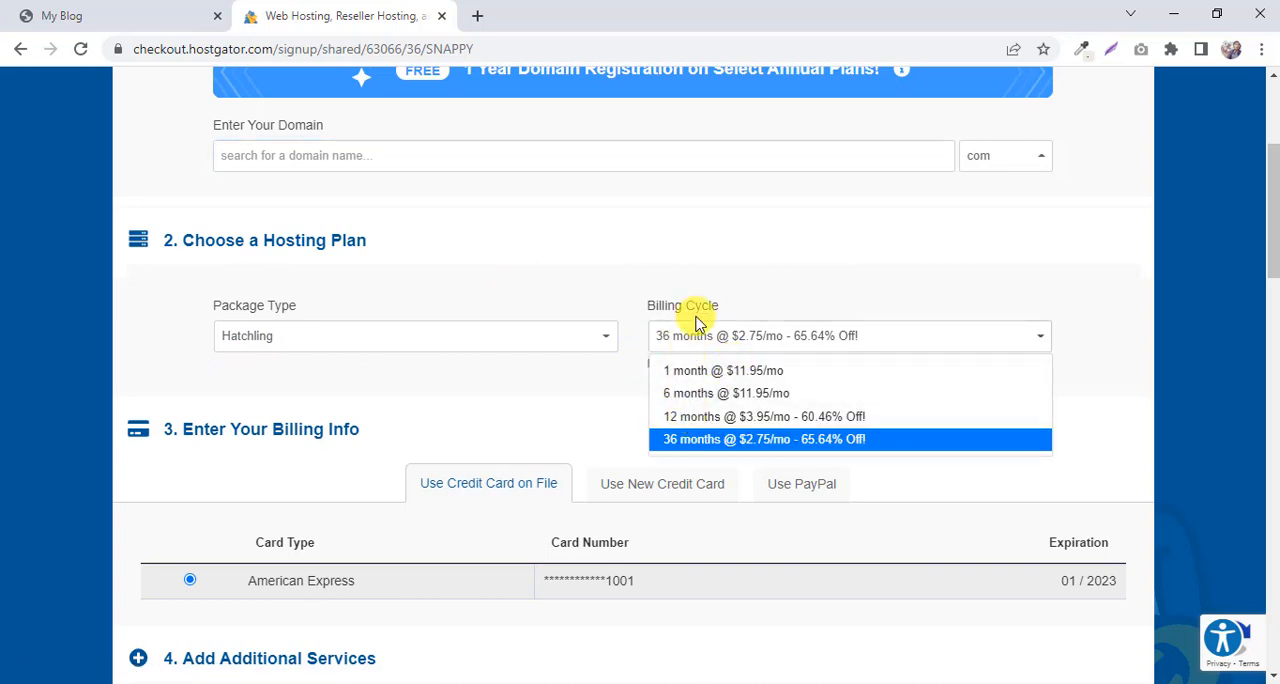
left_click(720, 418)
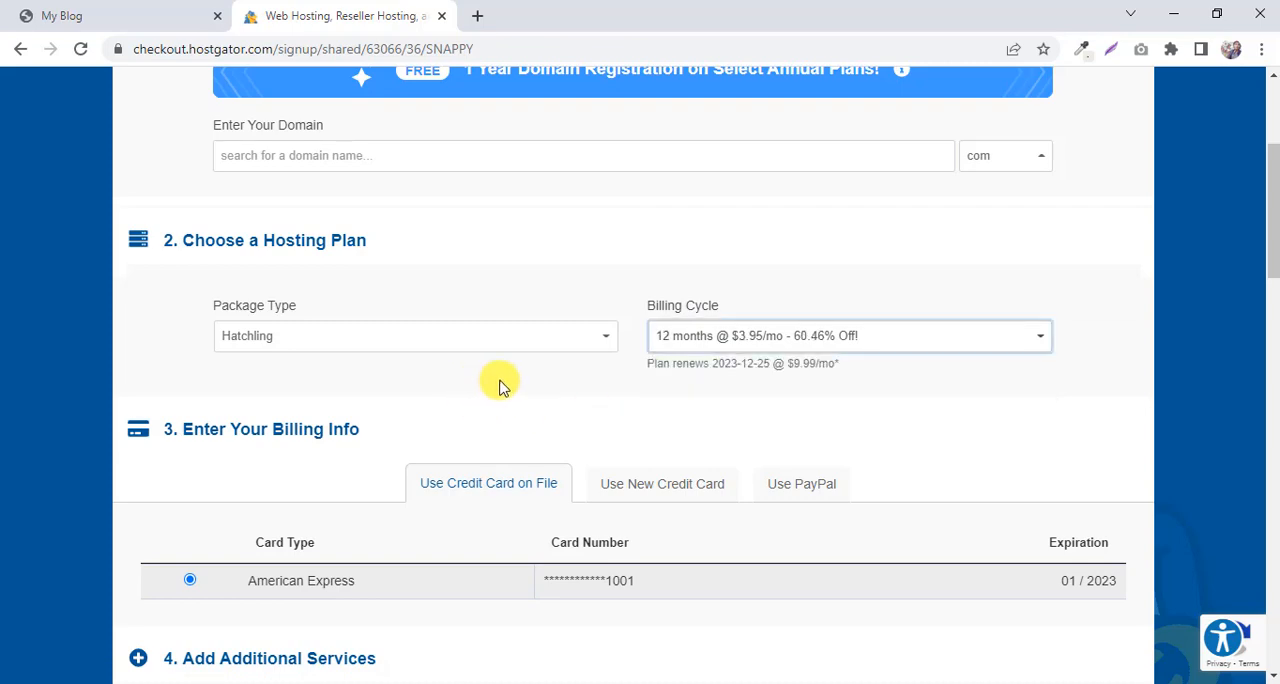
scroll(500, 387, "down", 5)
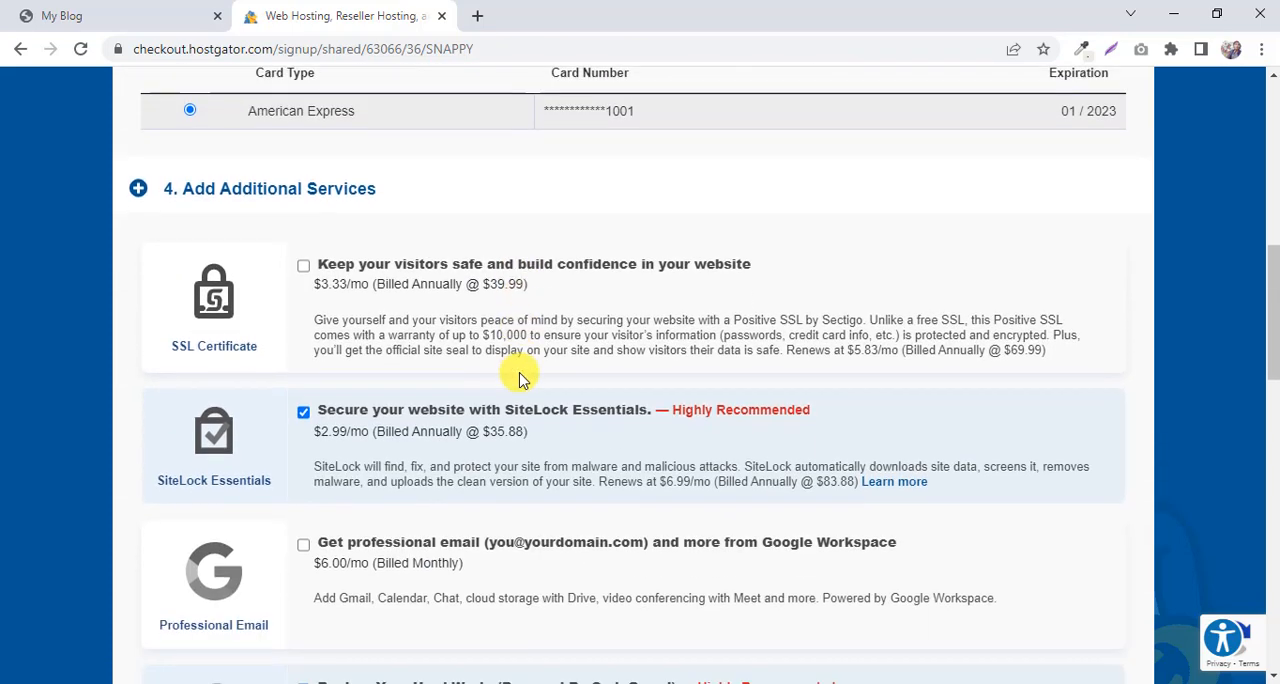
Remove the SiteLock Essentials and CodeGuard site backup add-ons from the additional services of the hosting order.
scroll(520, 378, "down", 1)
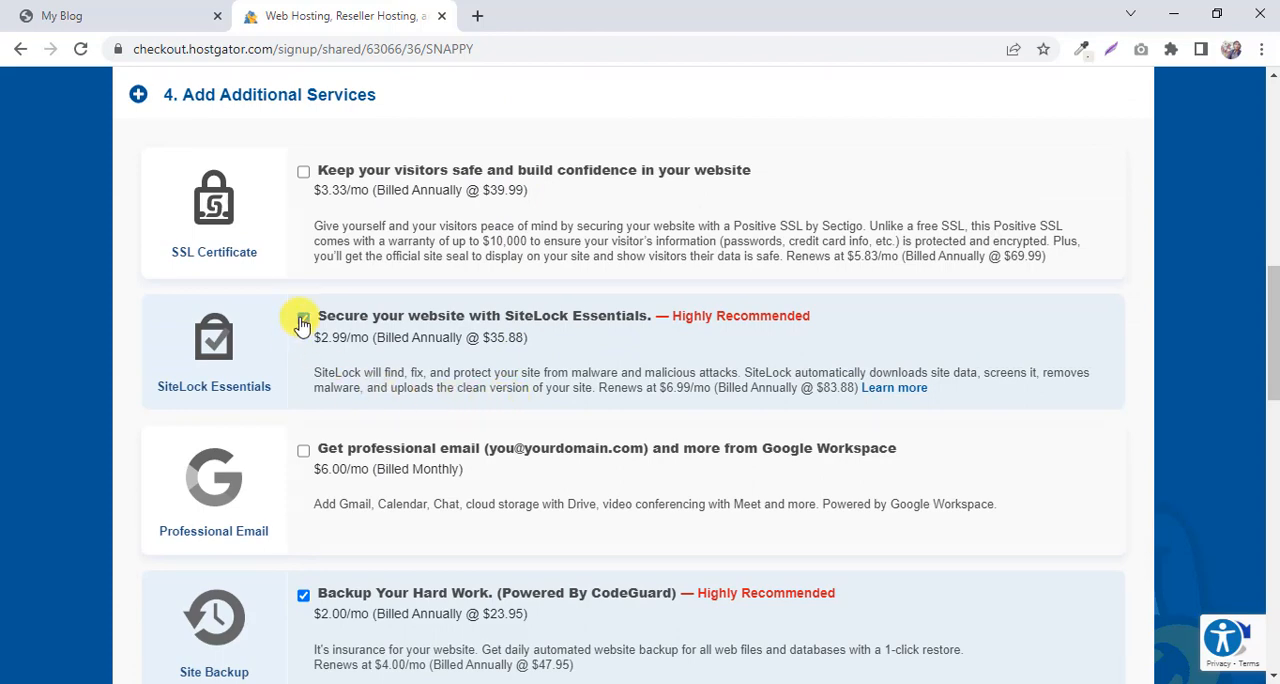
left_click(475, 322)
scroll(460, 335, "down", 2)
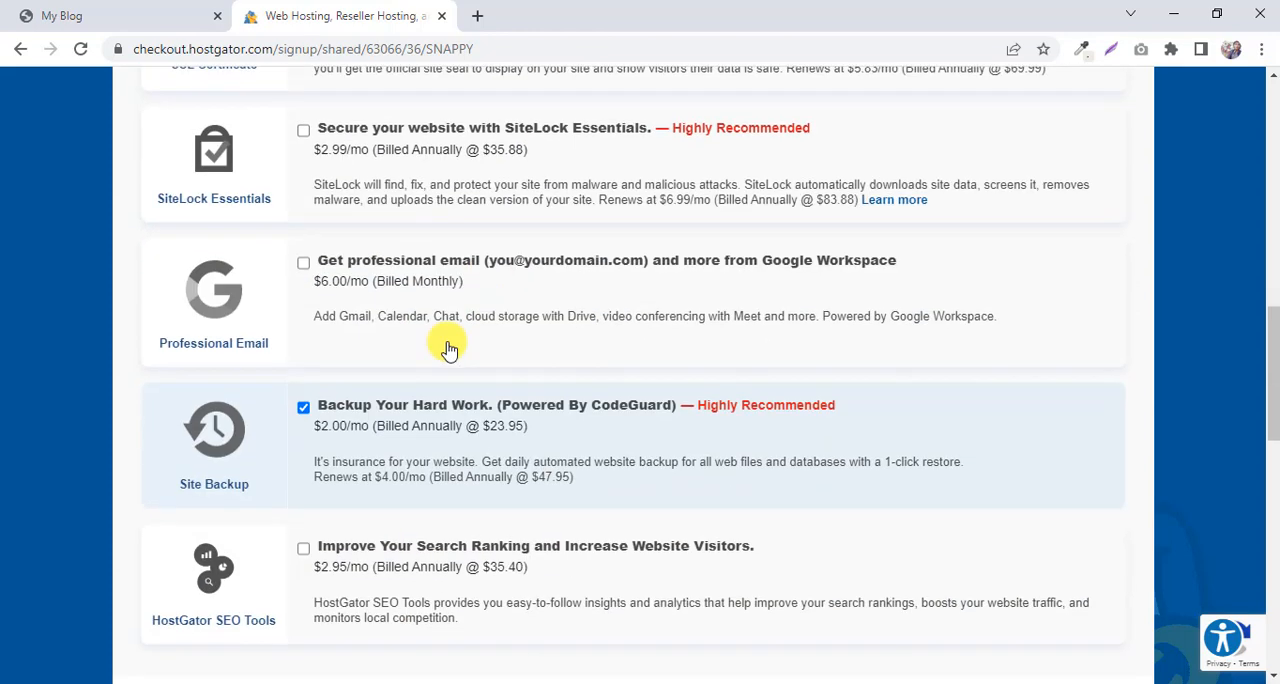
left_click(305, 410)
Replace the SNAPPY coupon code with rbnwebsolutions and validate it.
scroll(563, 243, "down", 4)
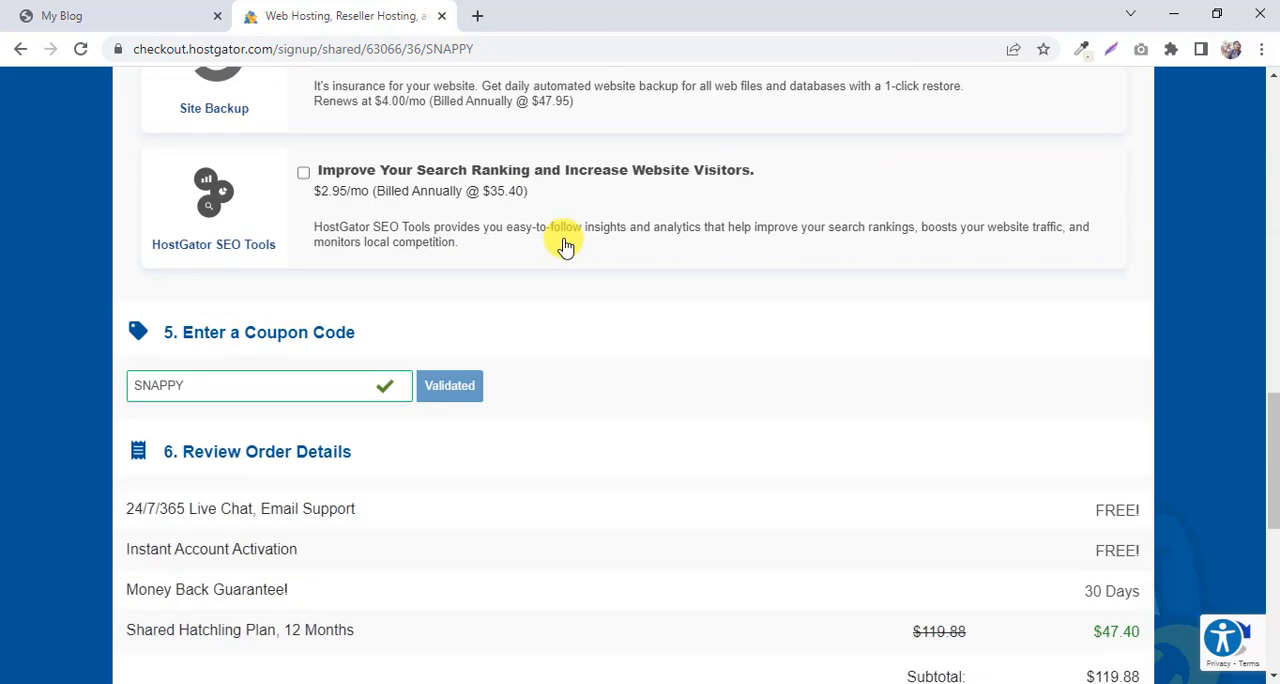
scroll(565, 245, "up", 1)
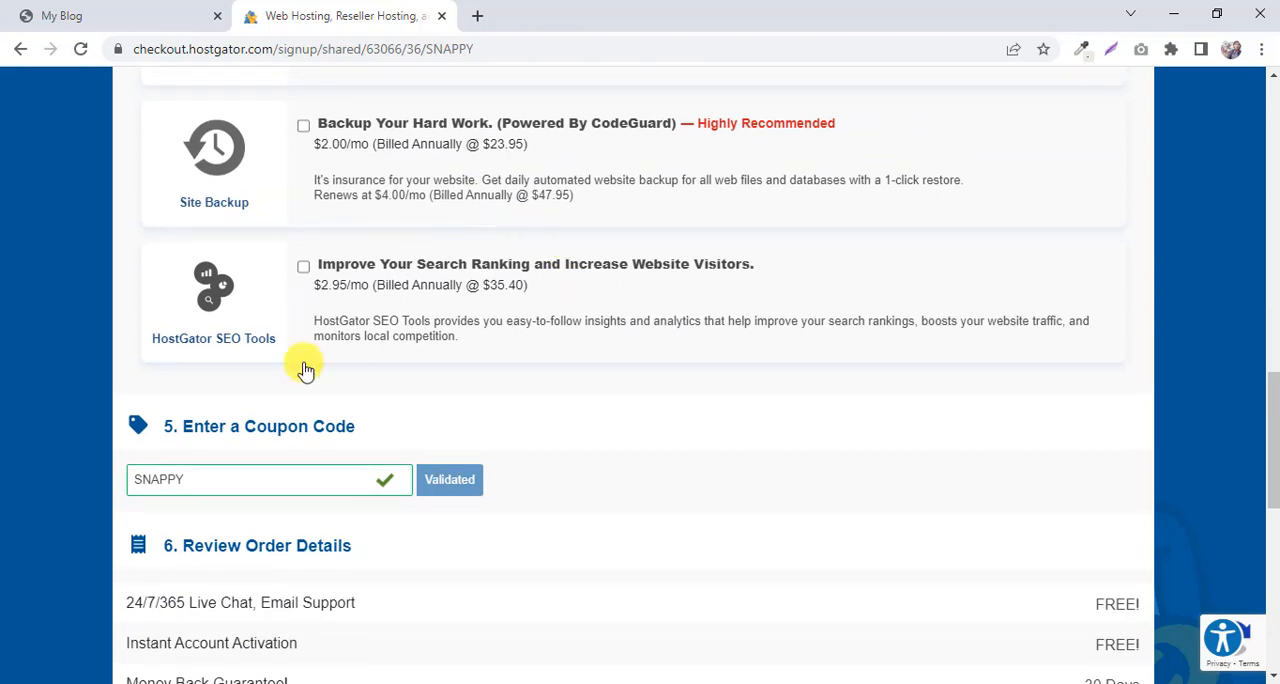
left_click_drag(255, 480, 57, 490)
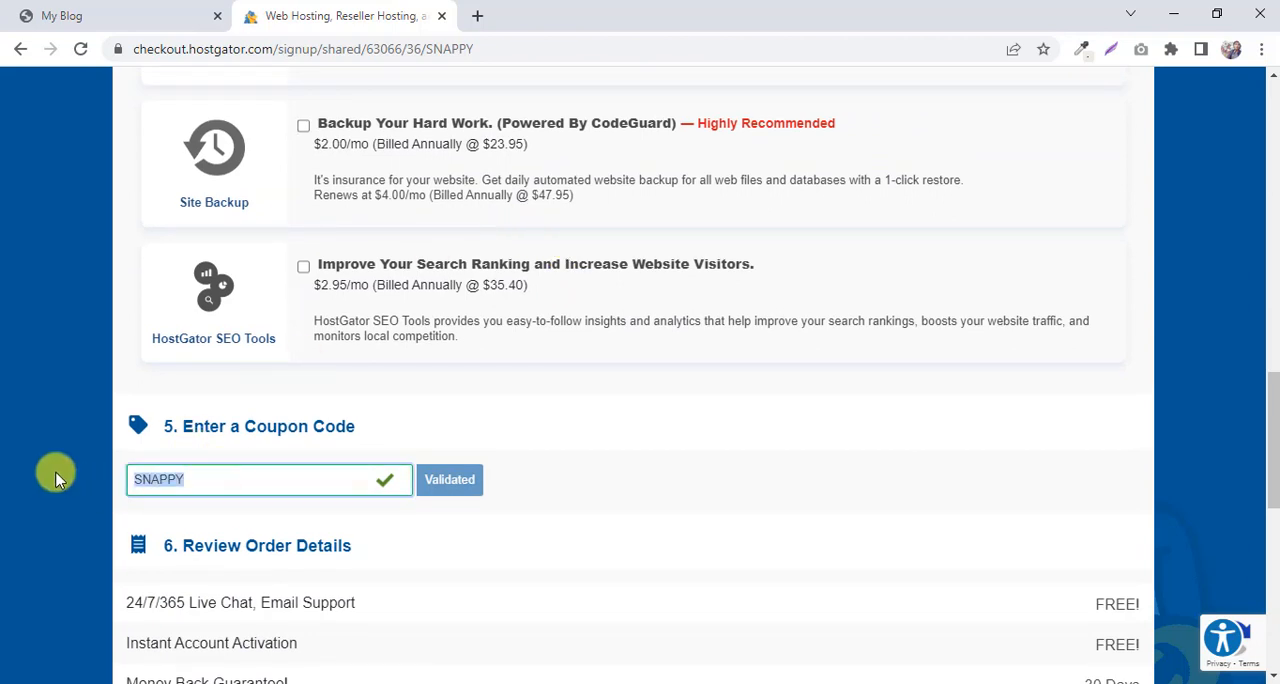
key("BackSpace")
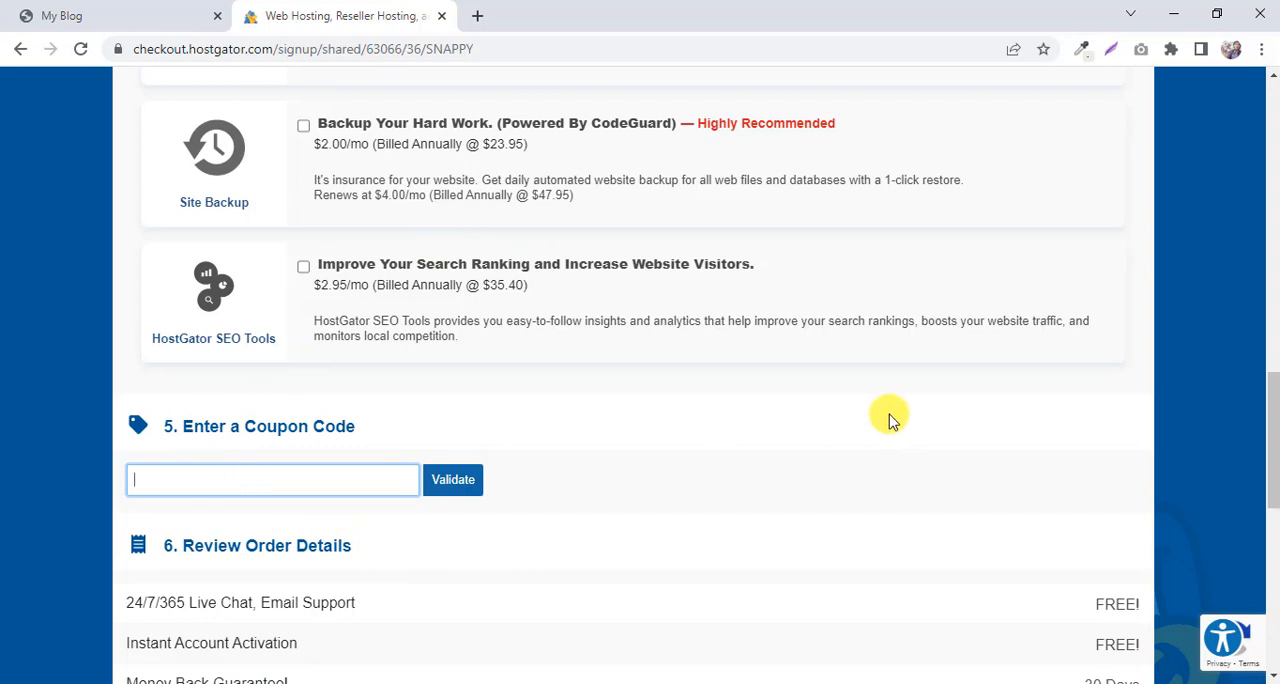
type("rbnwebsolutions")
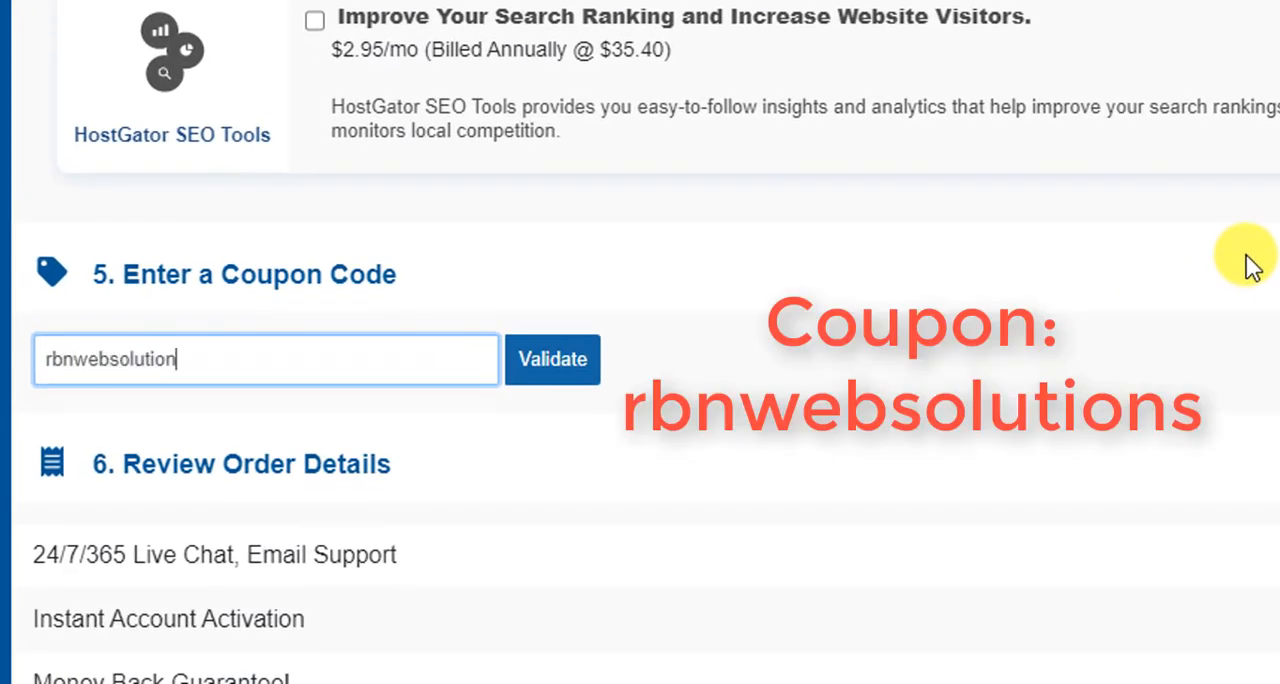
left_click(565, 376)
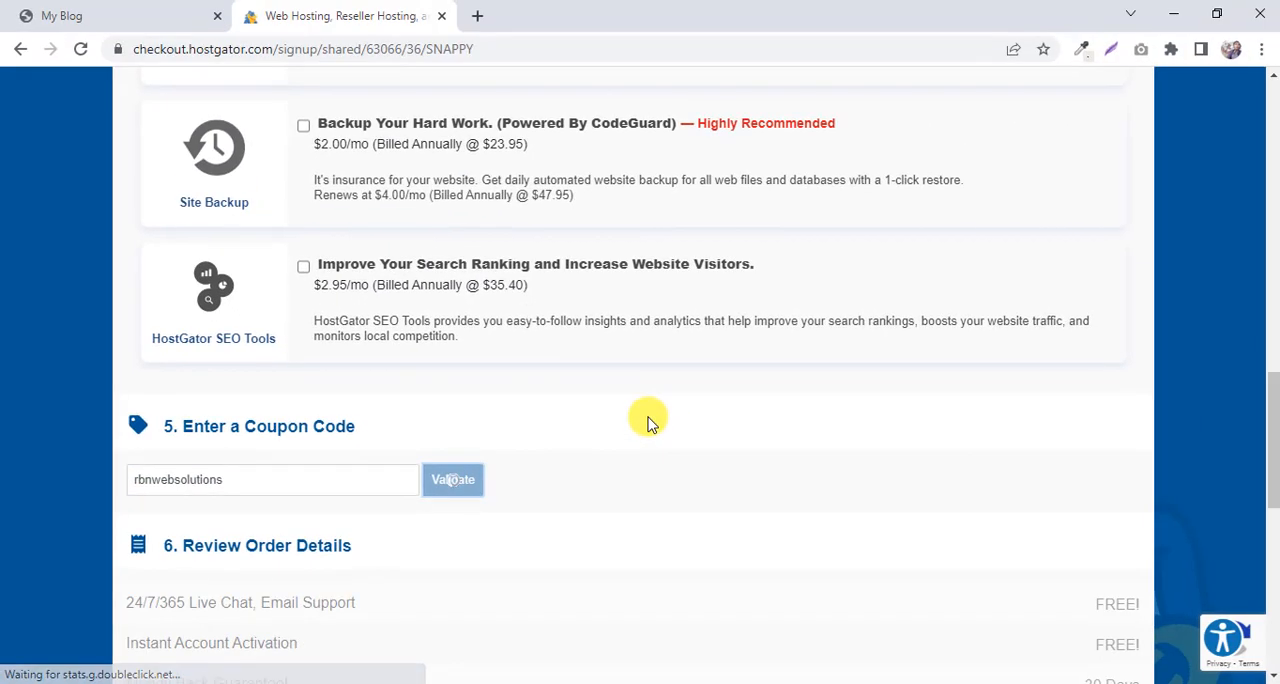
Review the discount and amount due in the order details against the applied coupon code.
scroll(680, 402, "down", 2)
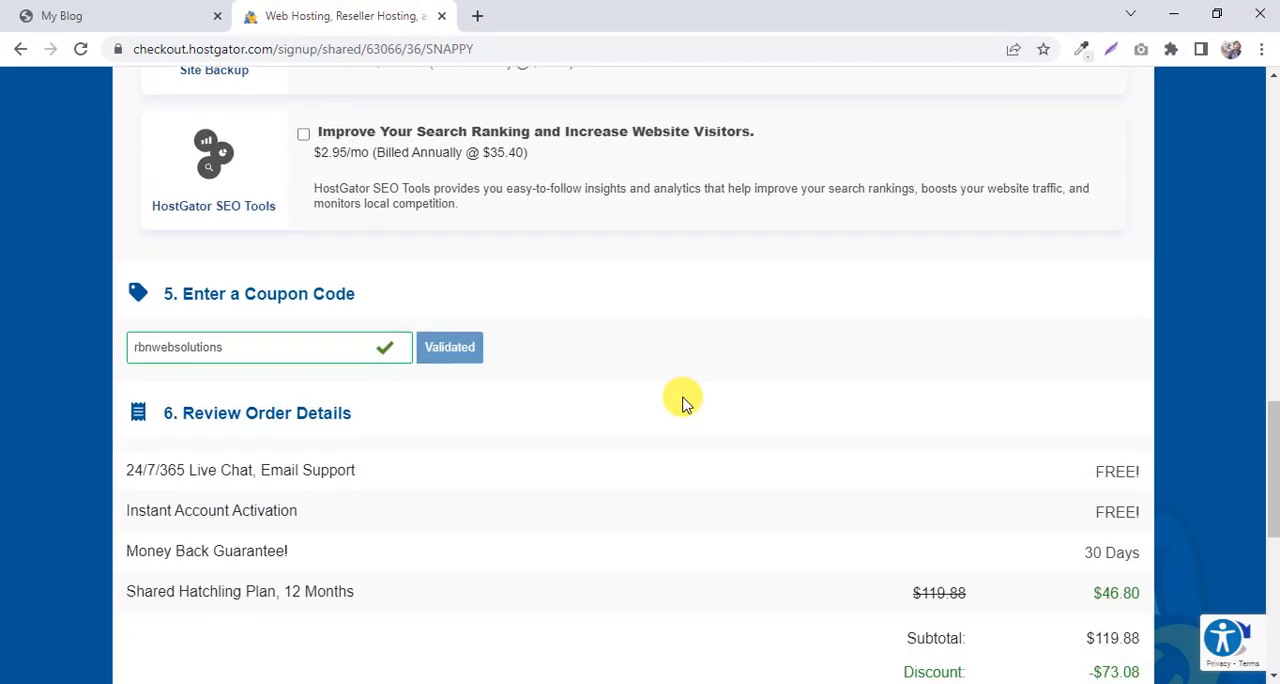
scroll(680, 400, "down", 2)
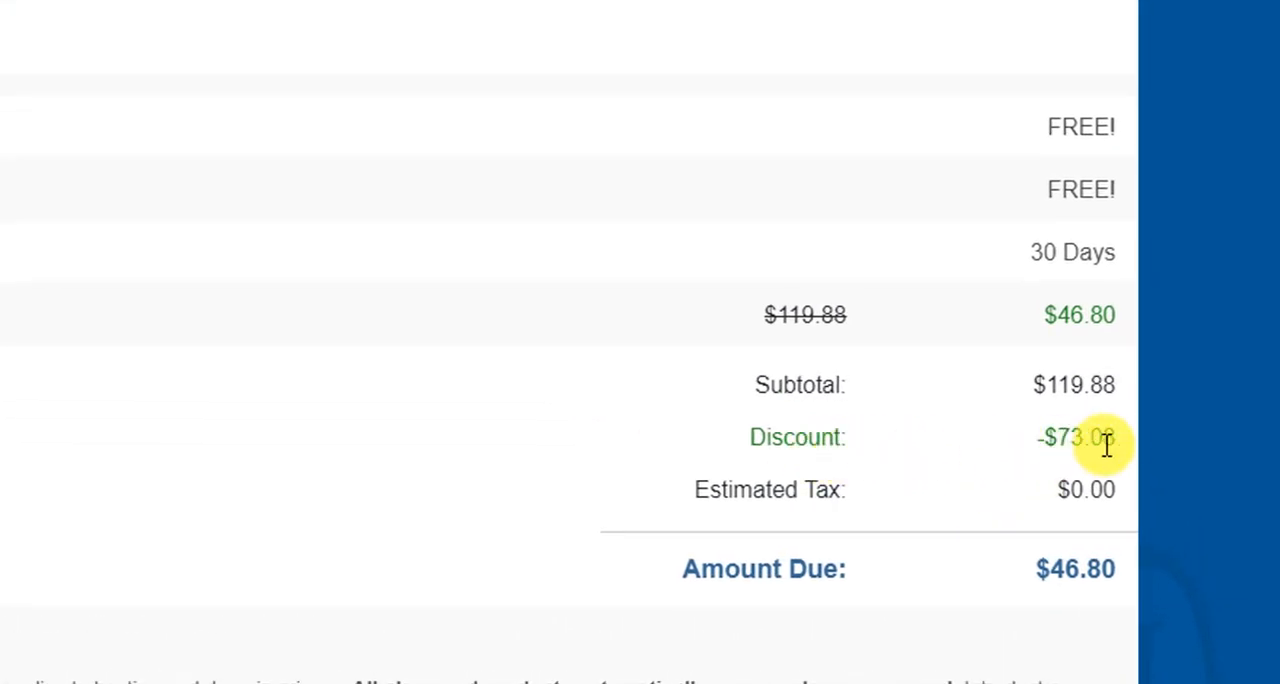
left_click_drag(1135, 452, 1015, 457)
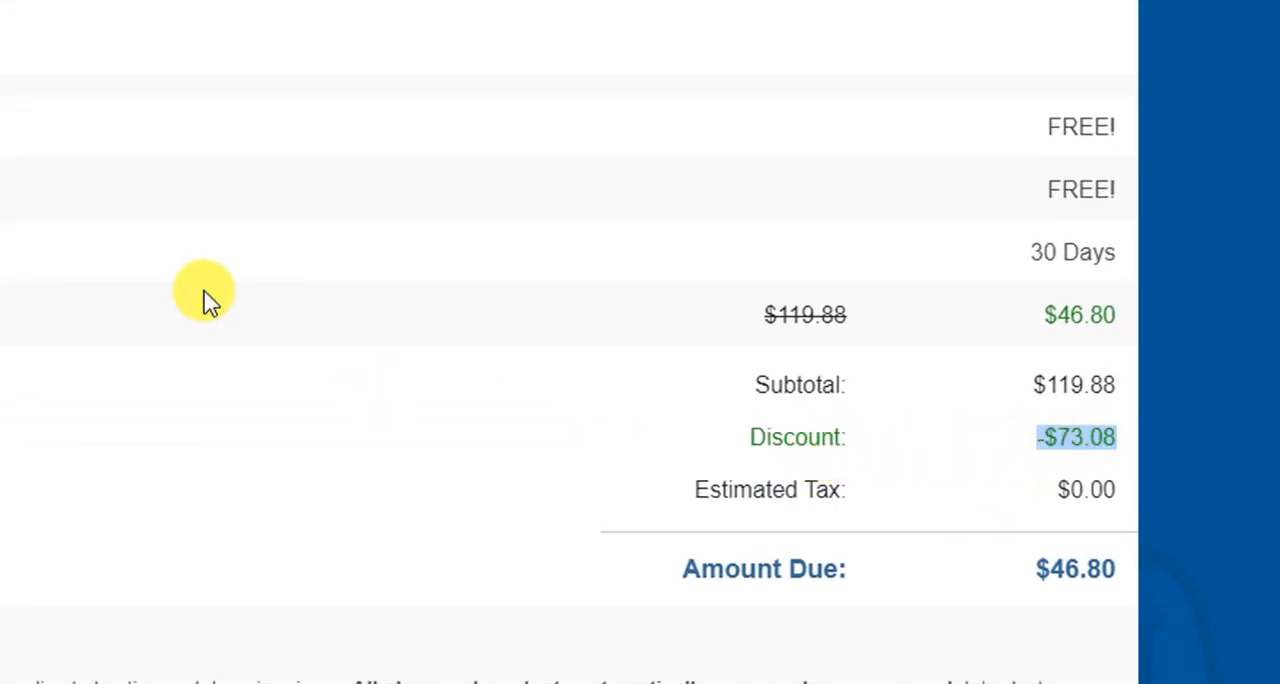
left_click(1110, 446)
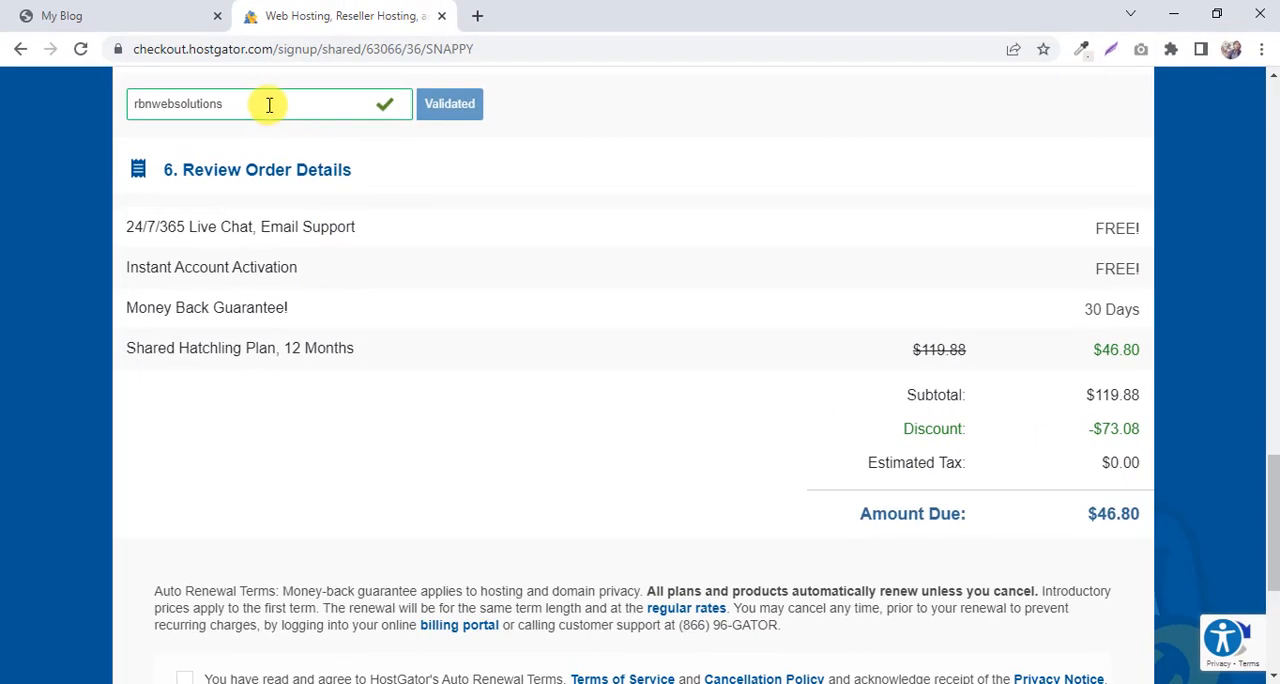
left_click_drag(267, 104, 114, 106)
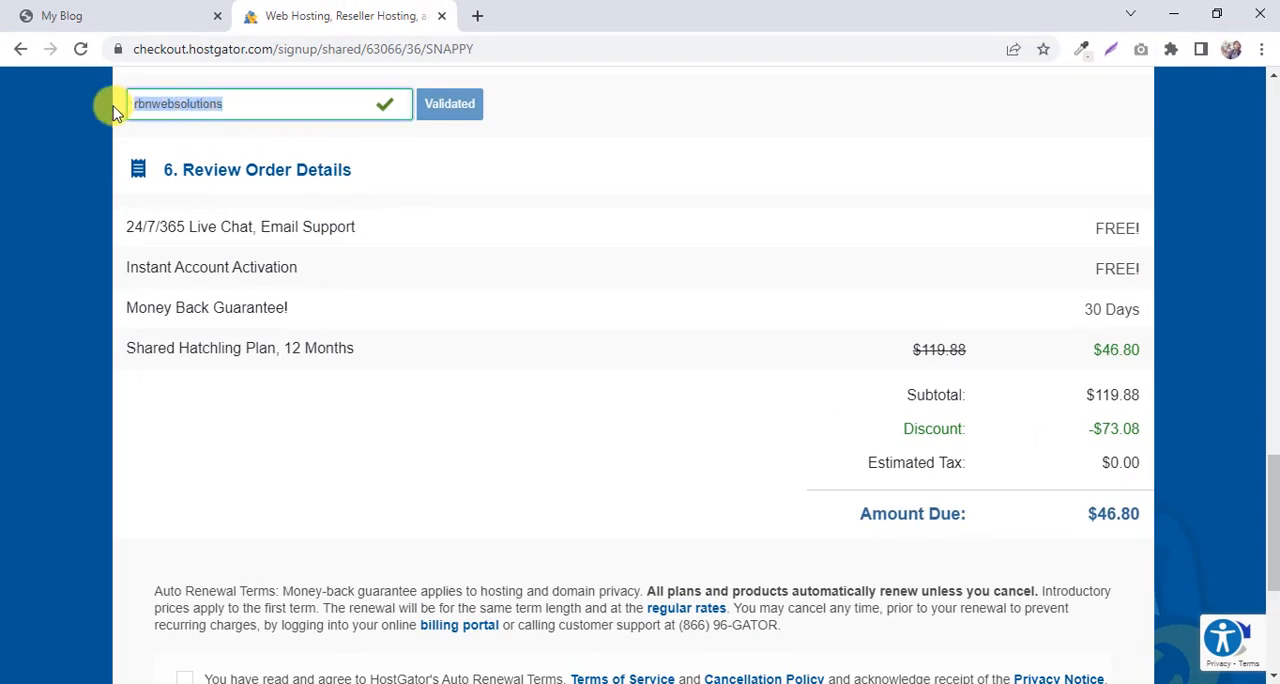
left_click(250, 102)
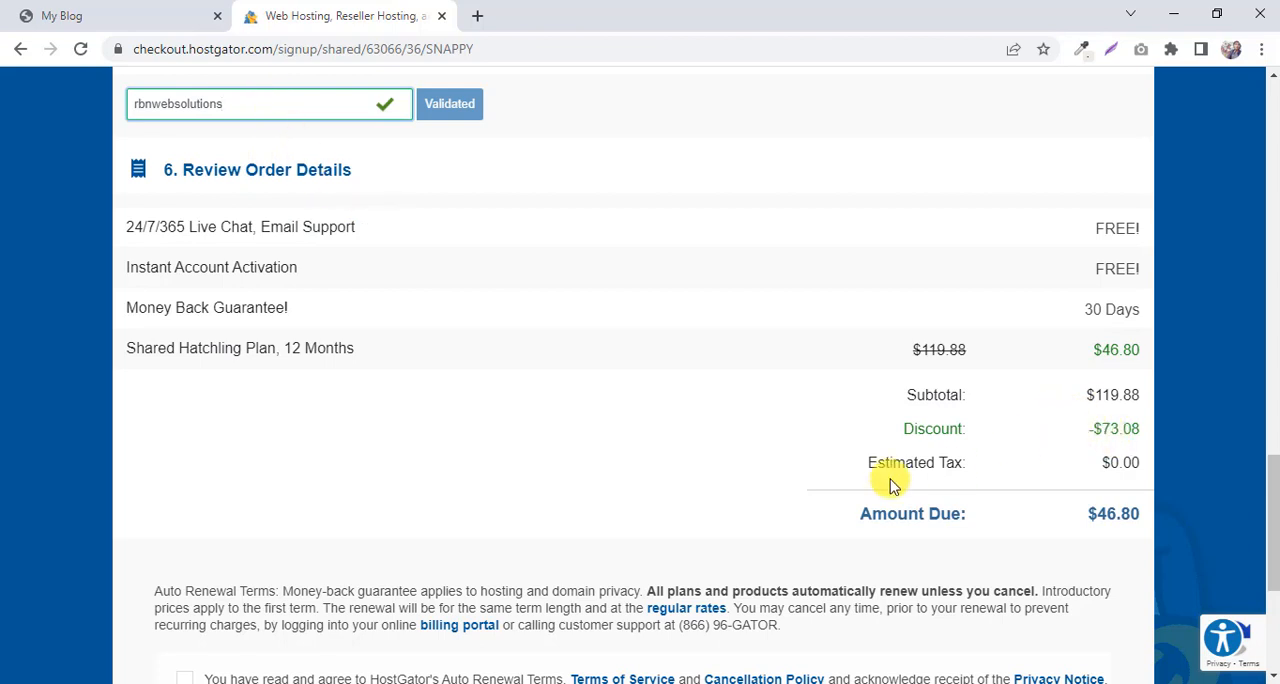
Agree to HostGator's Auto Renewal Terms, Terms of Service and Cancellation Policy, and look over the whole checkout form.
scroll(578, 418, "down", 3)
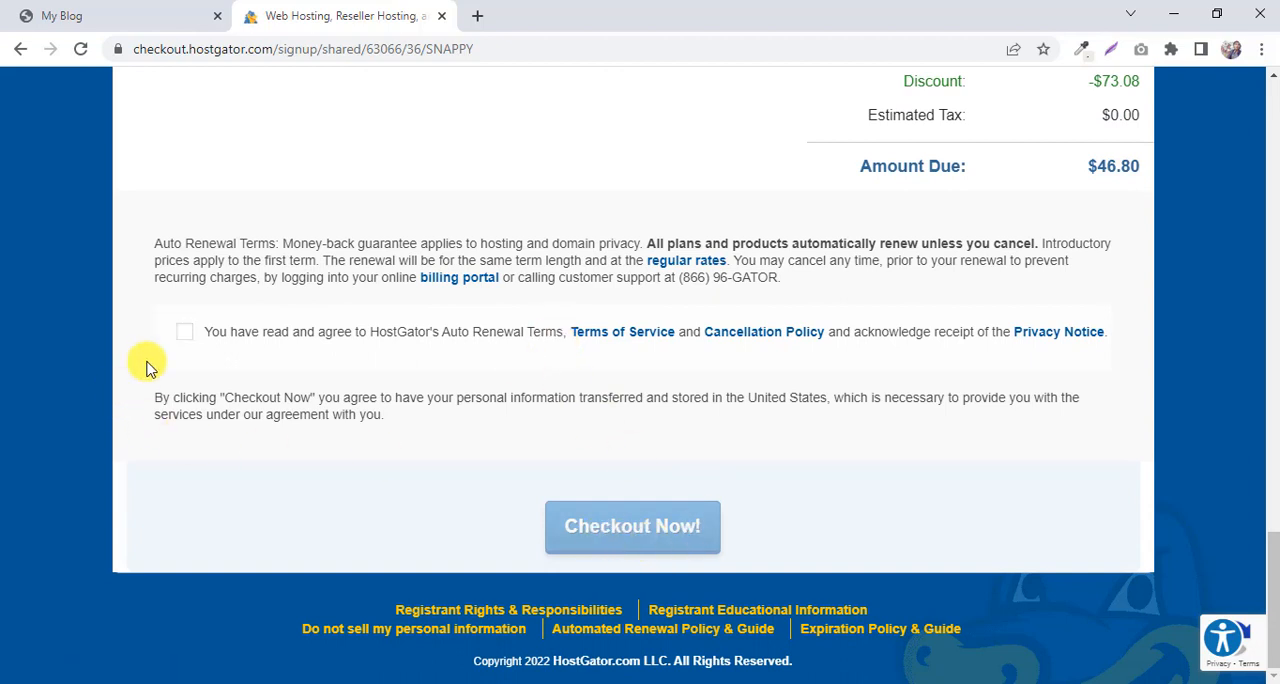
left_click(185, 333)
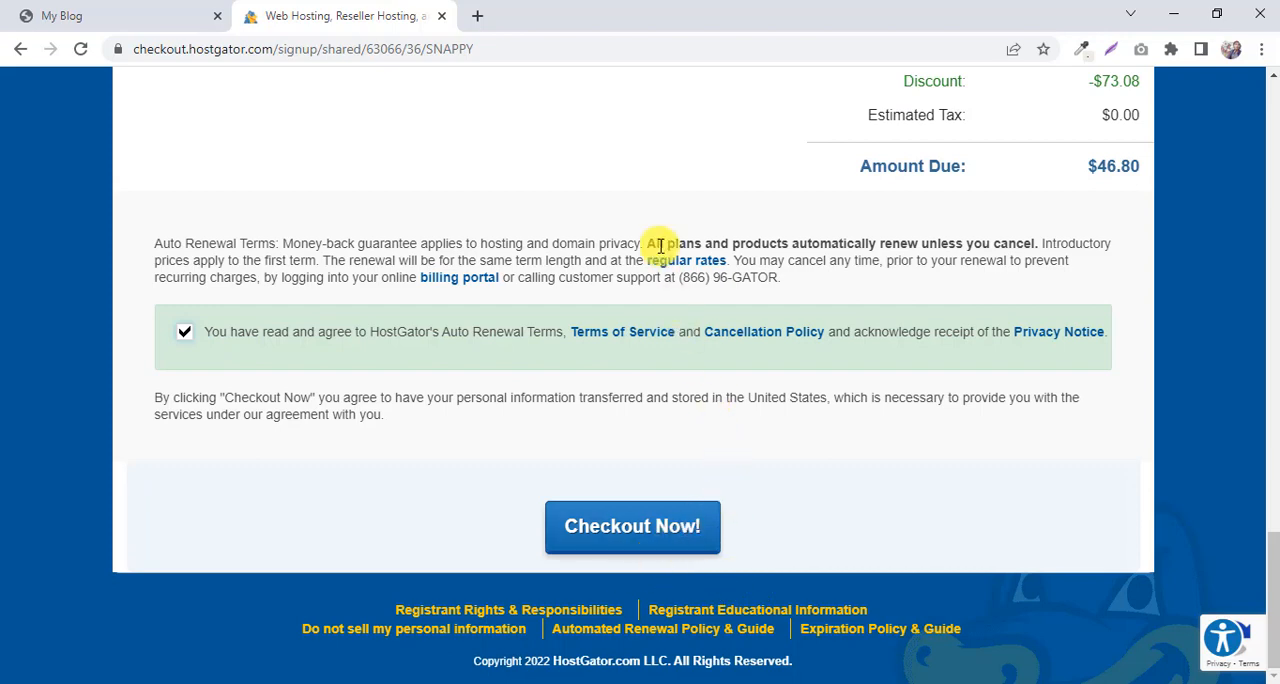
scroll(660, 248, "up", 6)
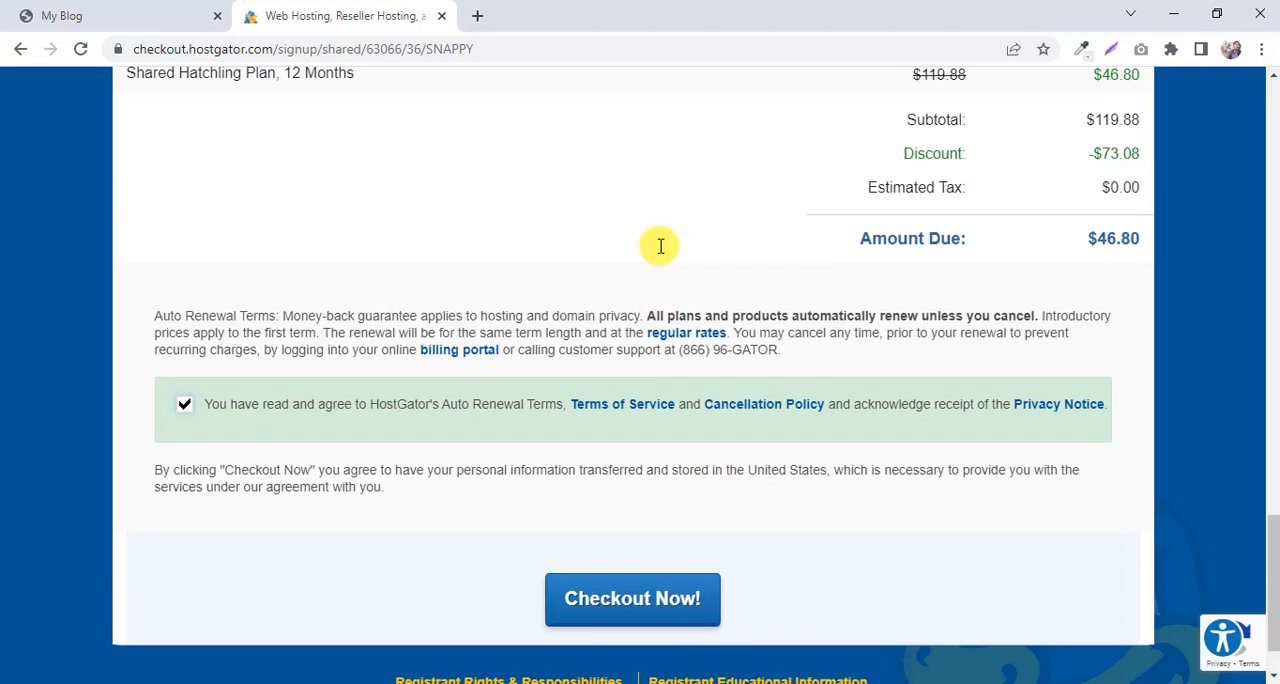
scroll(660, 252, "up", 15)
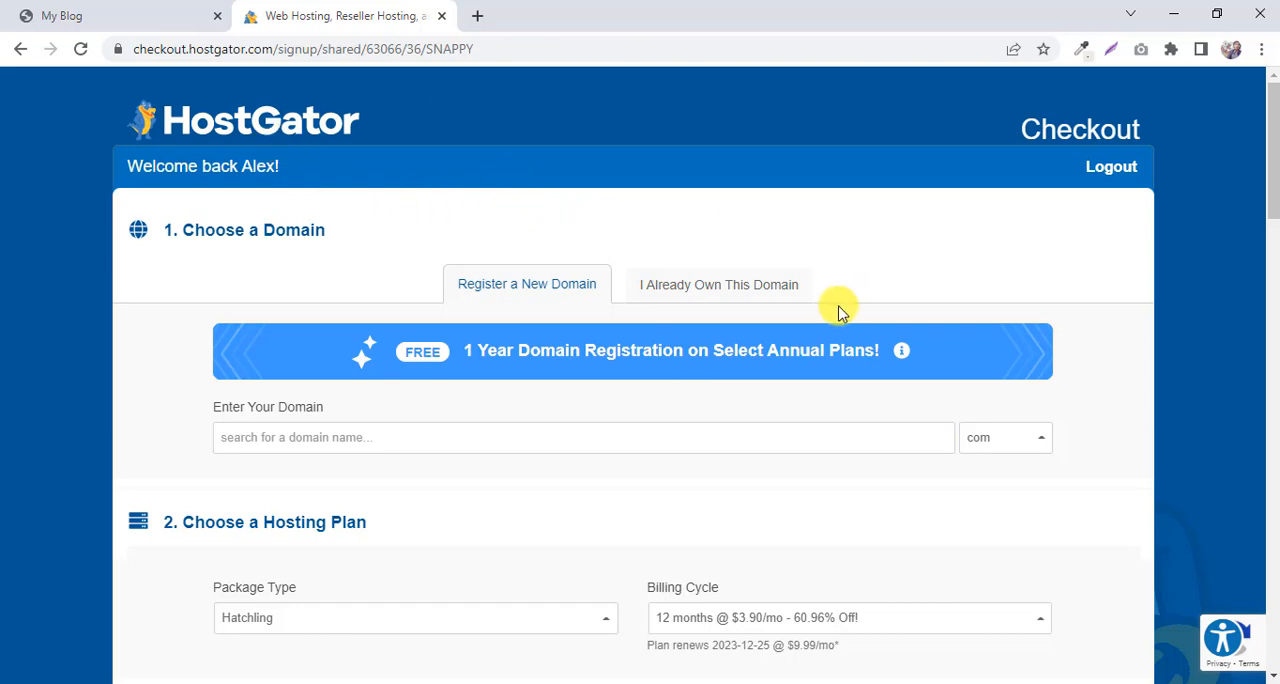
scroll(815, 320, "down", 20)
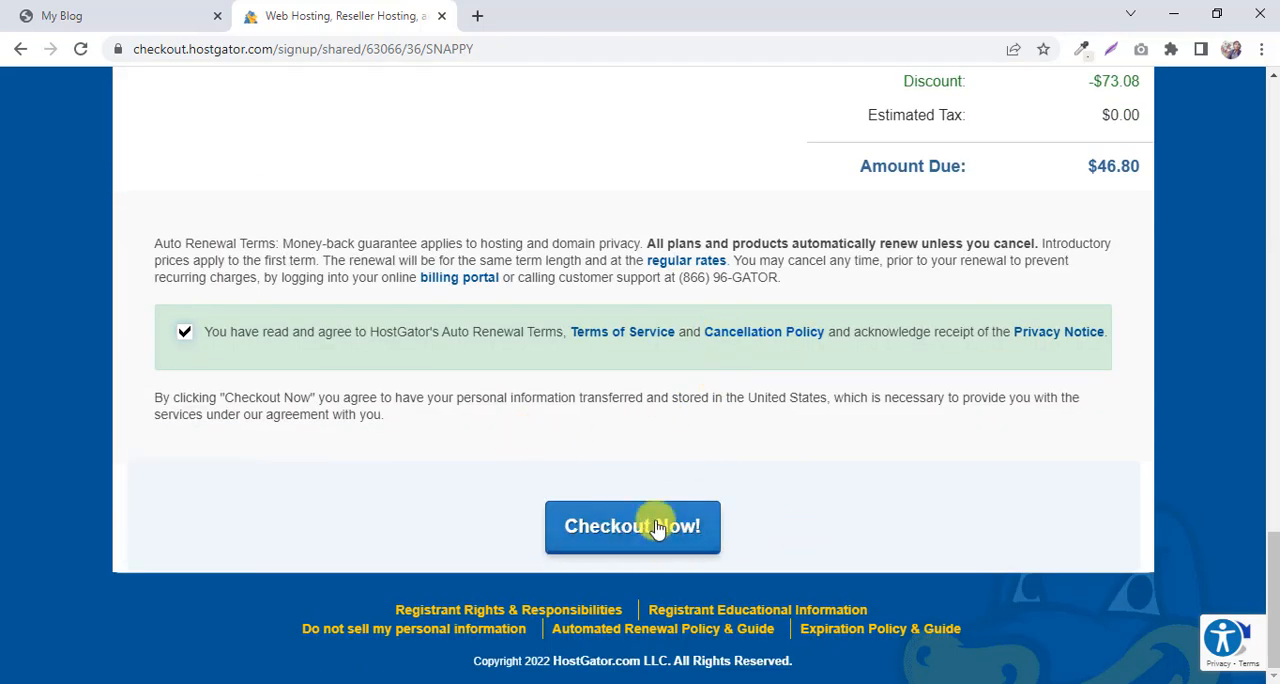
Copy the HostGator web hosting link from Best Hosting.txt in Notepad and load it in Chrome in place of the checkout page.
left_click(1172, 20)
right_click(414, 230)
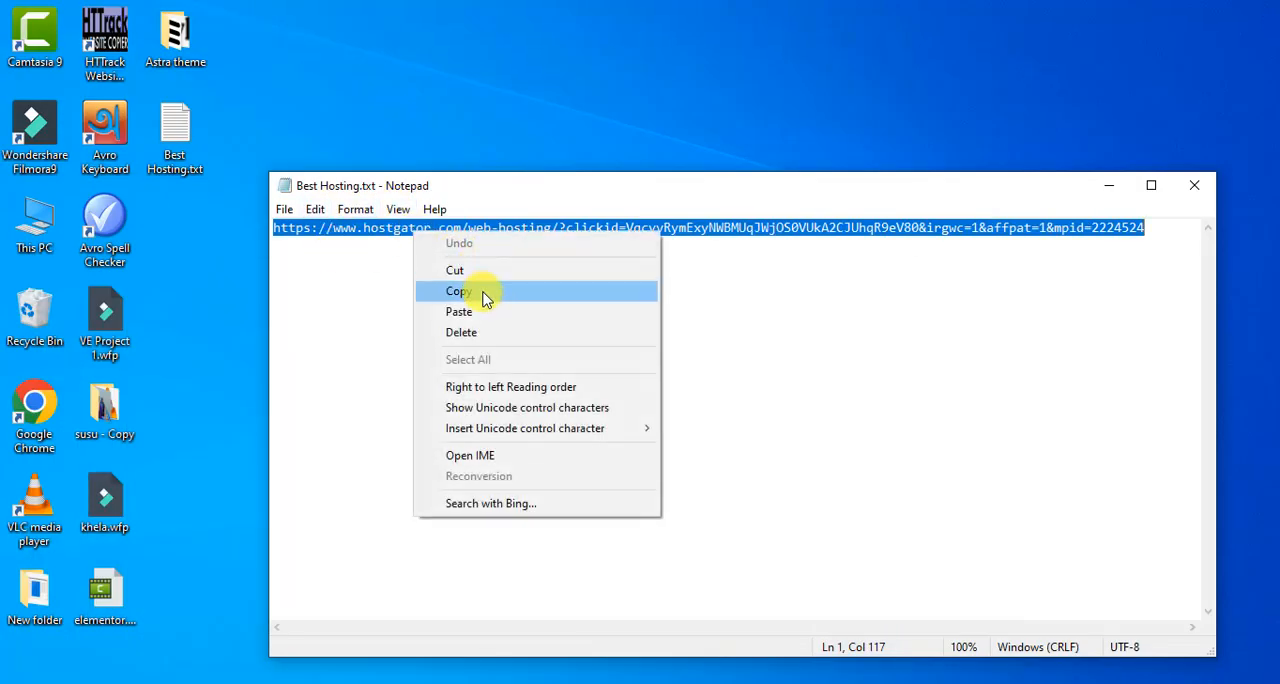
left_click(458, 291)
key("alt+Tab")
left_click(440, 50)
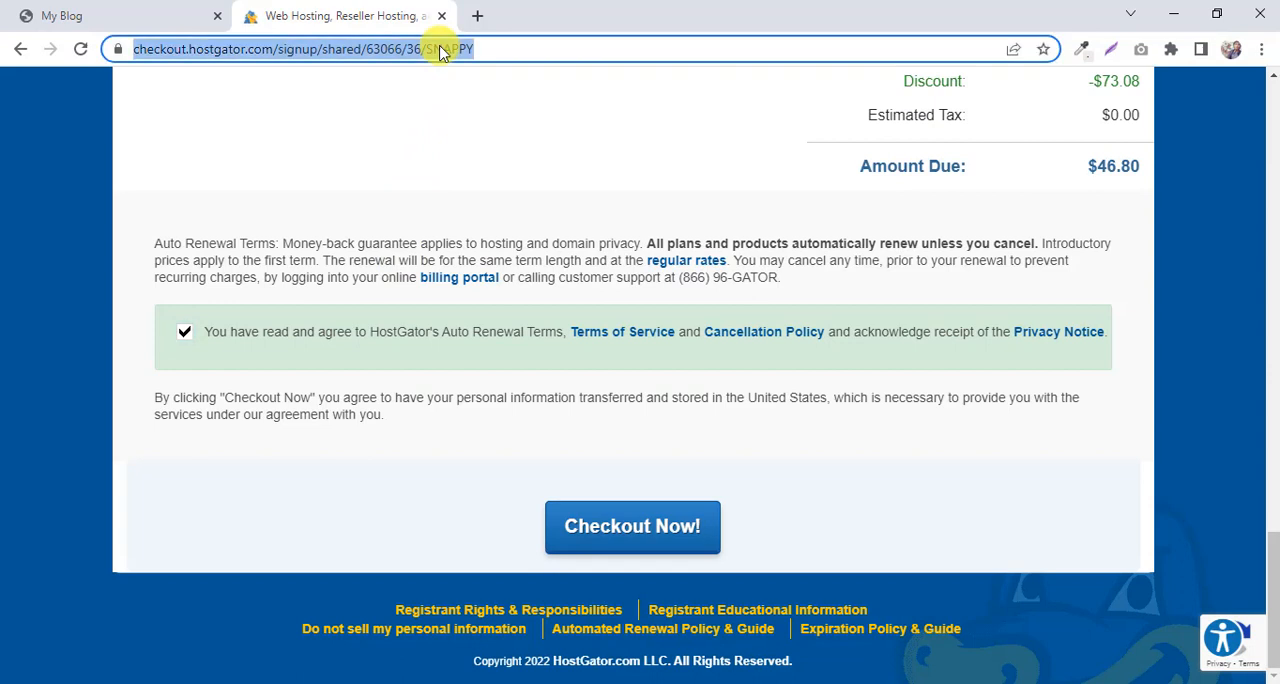
right_click(440, 50)
left_click(491, 218)
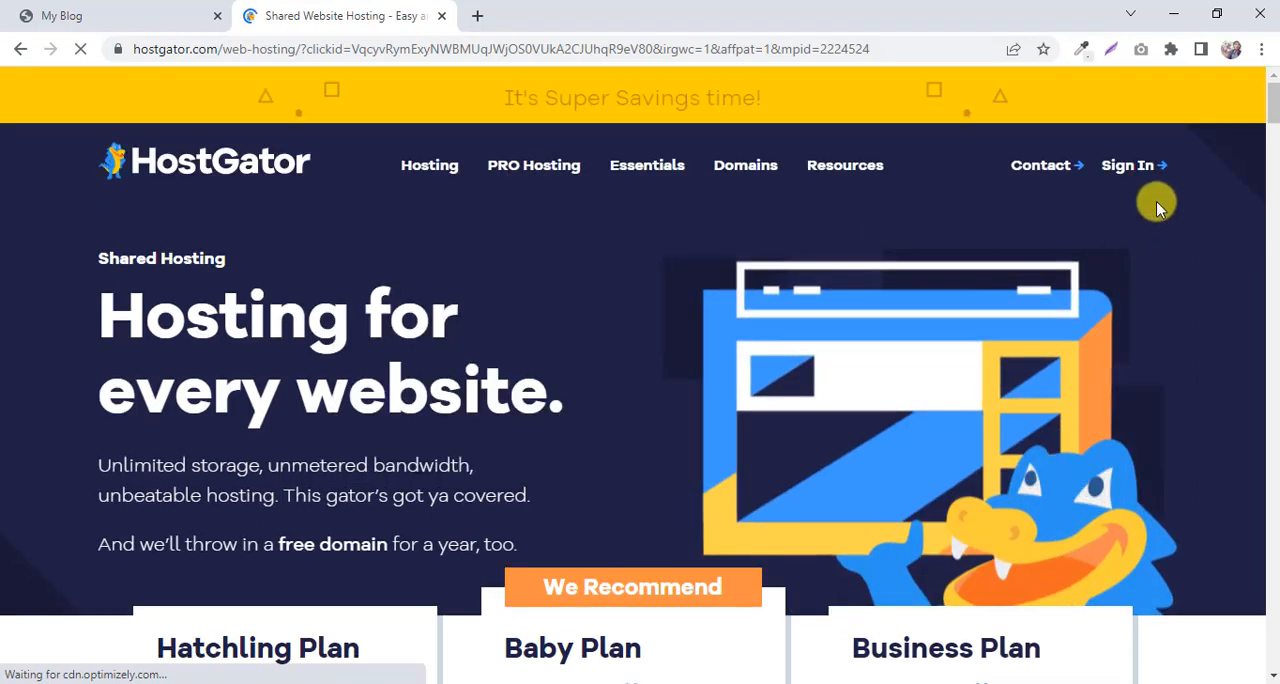
Open the HostGator customer portal login and sign in with the prefilled account e-mail.
mouse_move(1150, 163)
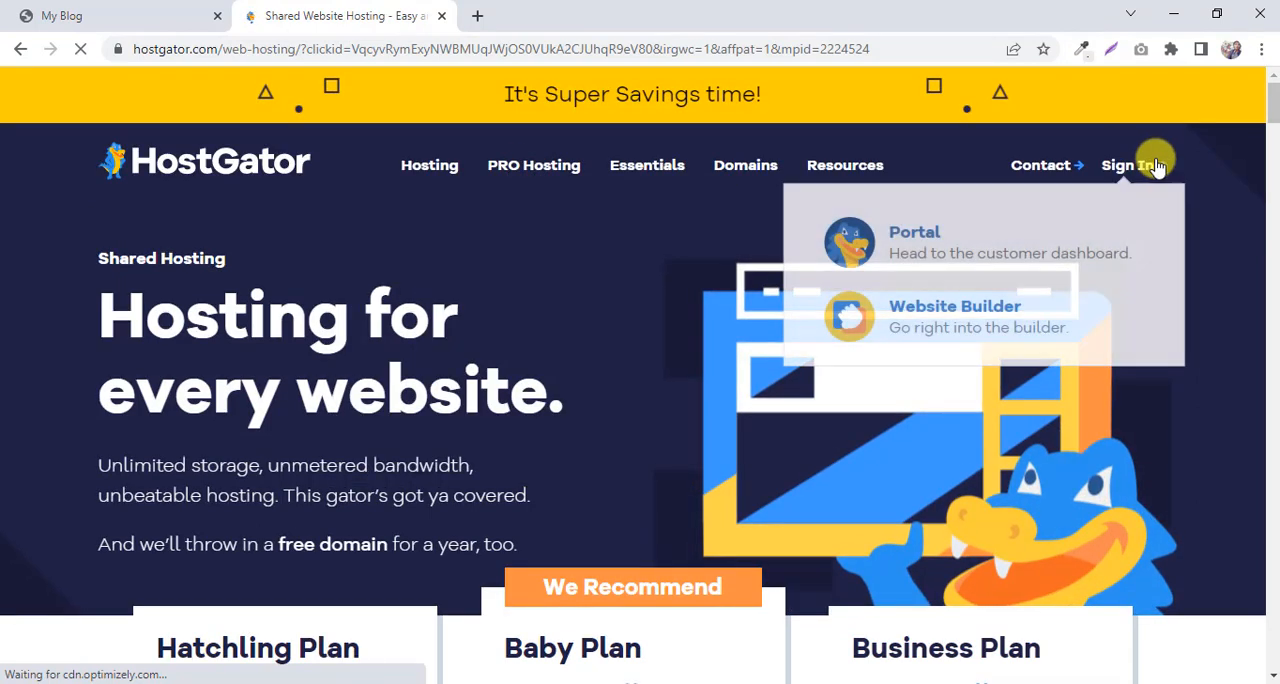
left_click(917, 236)
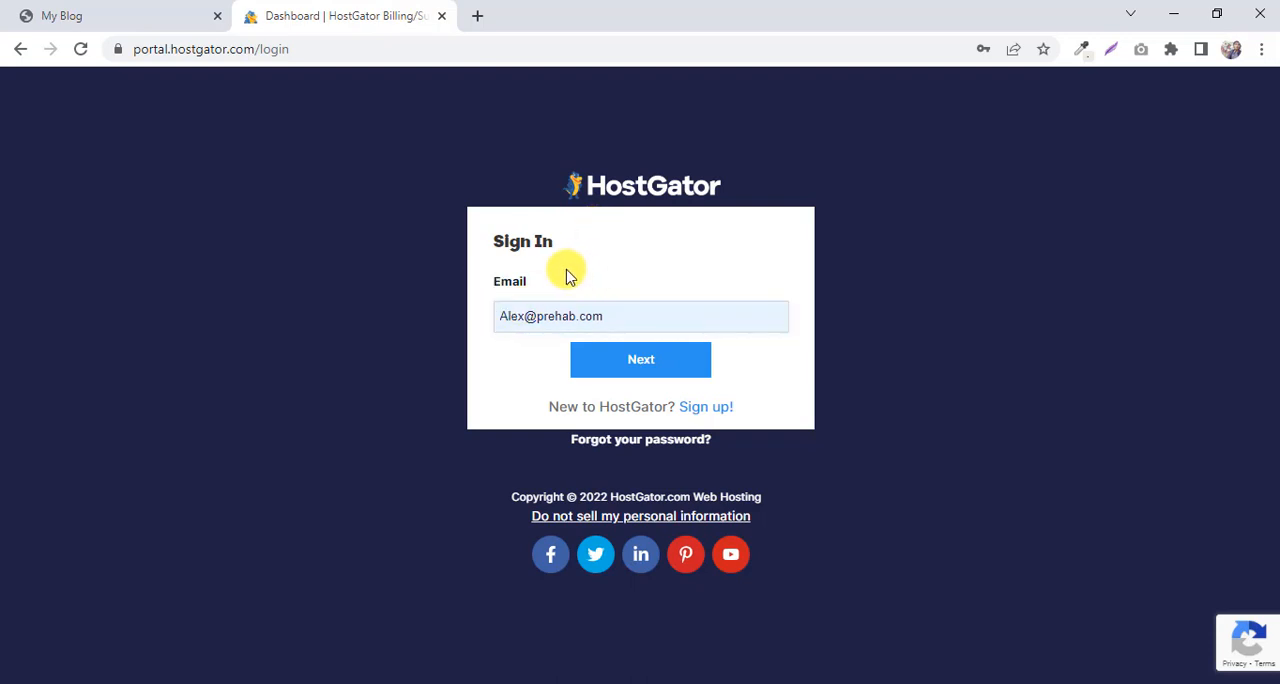
left_click(641, 357)
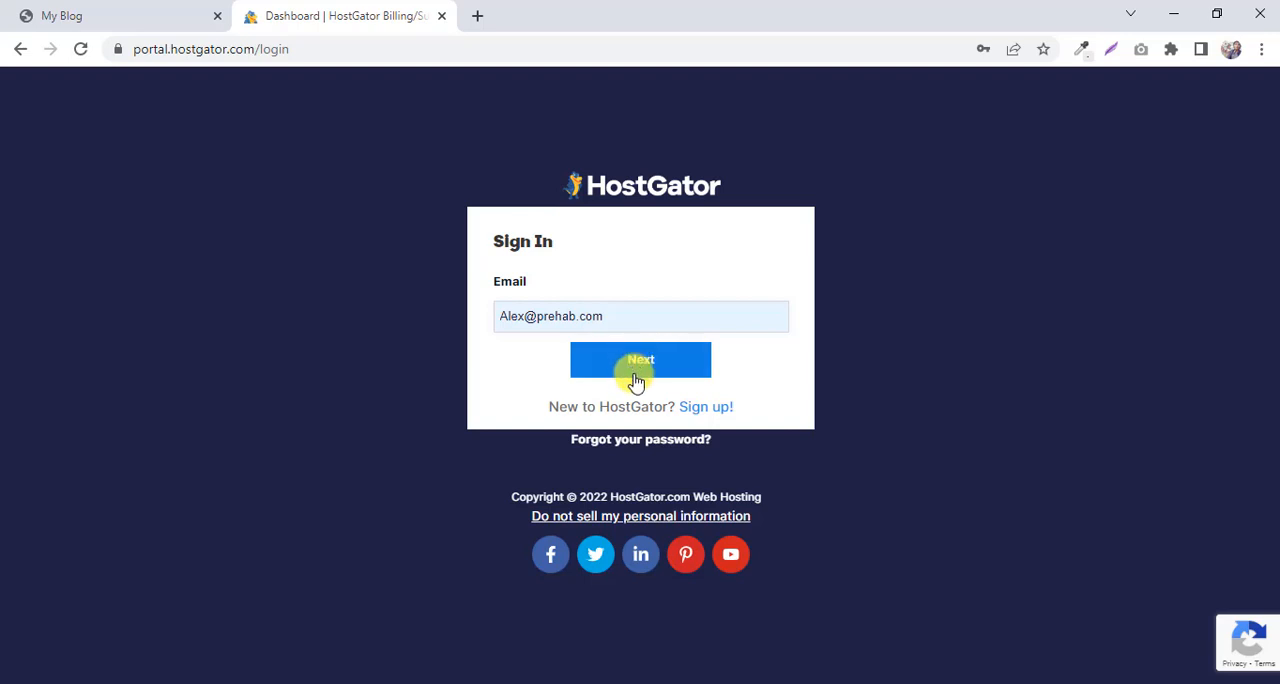
left_click(634, 370)
left_click(646, 402)
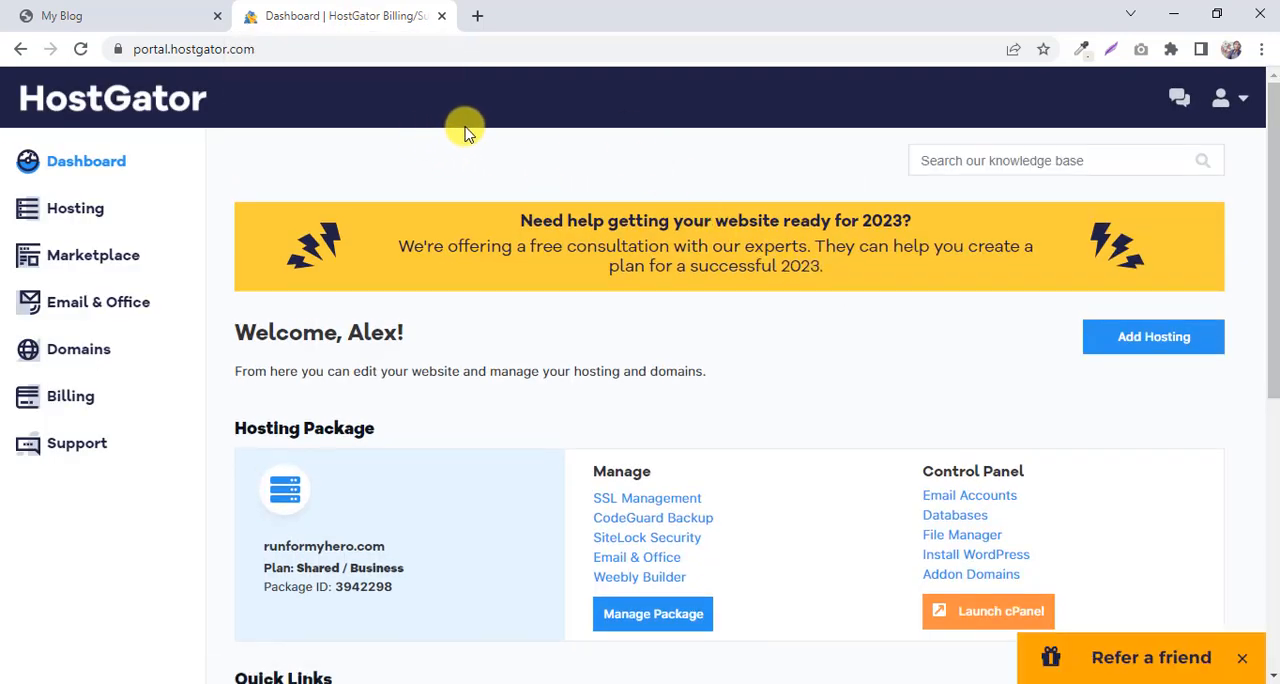
Look over the portal dashboard and launch cPanel for the runformyhero.com hosting package.
scroll(470, 138, "down", 1)
scroll(471, 135, "down", 2)
scroll(471, 135, "up", 2)
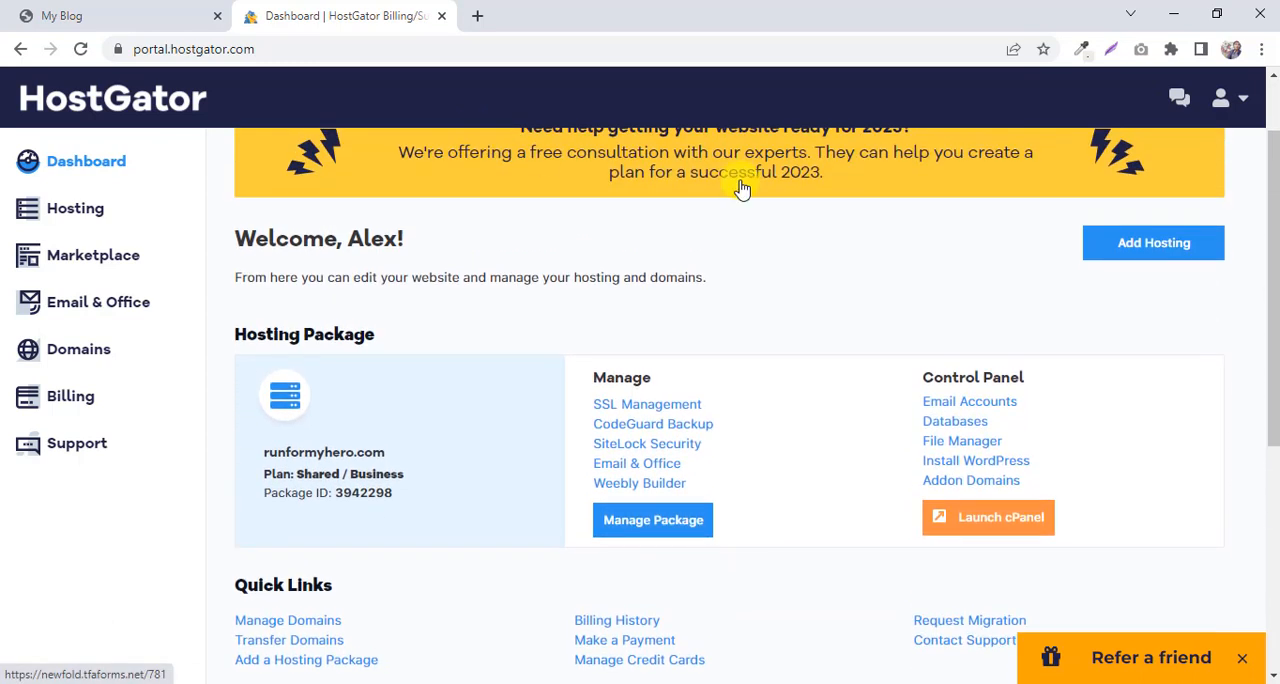
left_click(1000, 522)
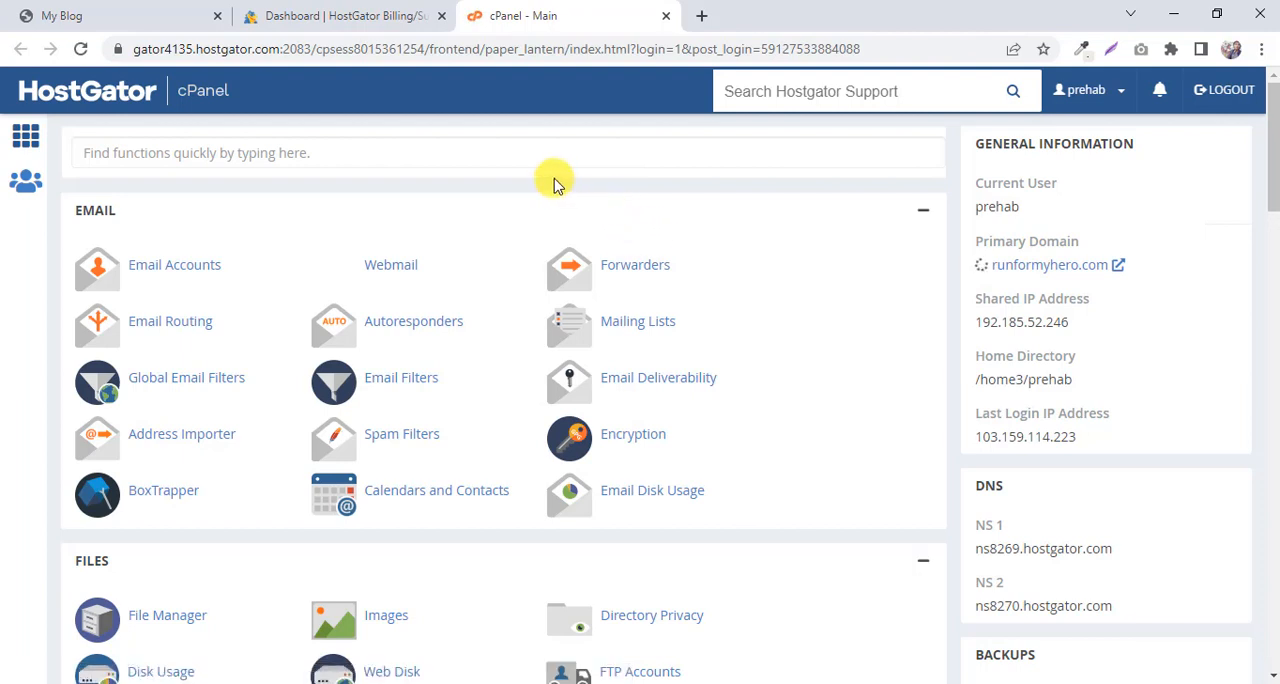
Look through the cPanel sections and open WordPress Manager by Softaculous from the Software section.
scroll(555, 180, "down", 2)
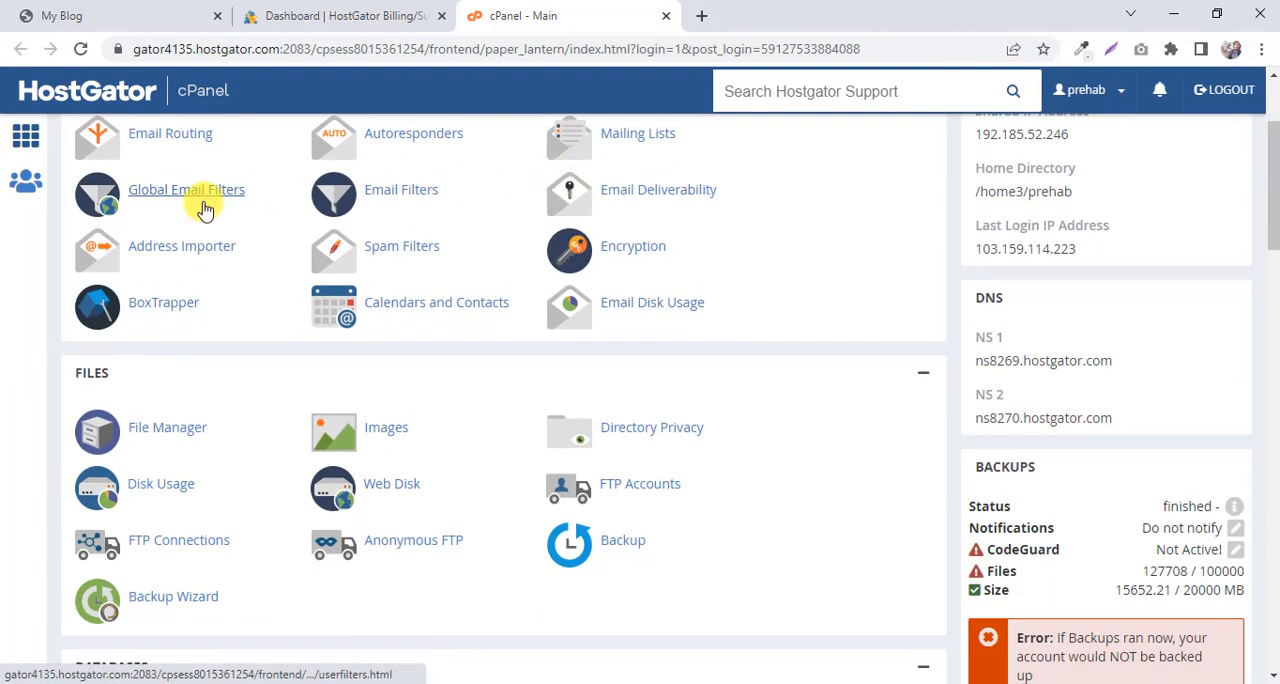
scroll(205, 208, "up", 2)
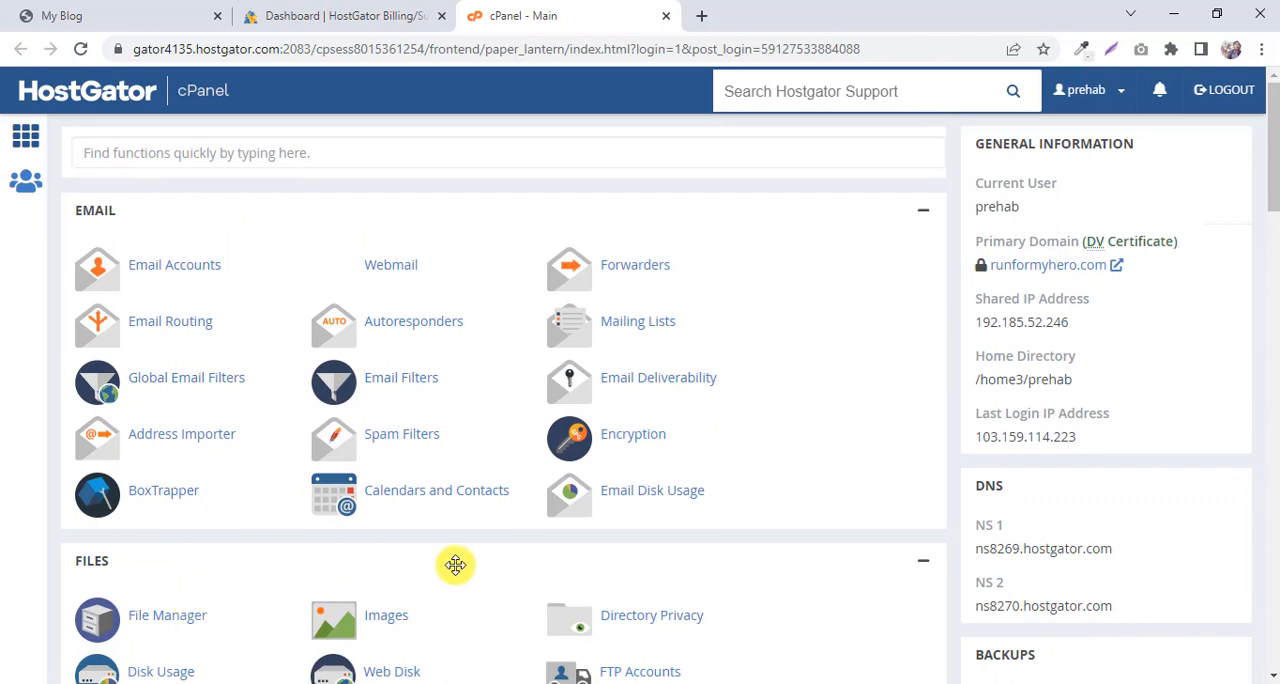
scroll(478, 480, "down", 3)
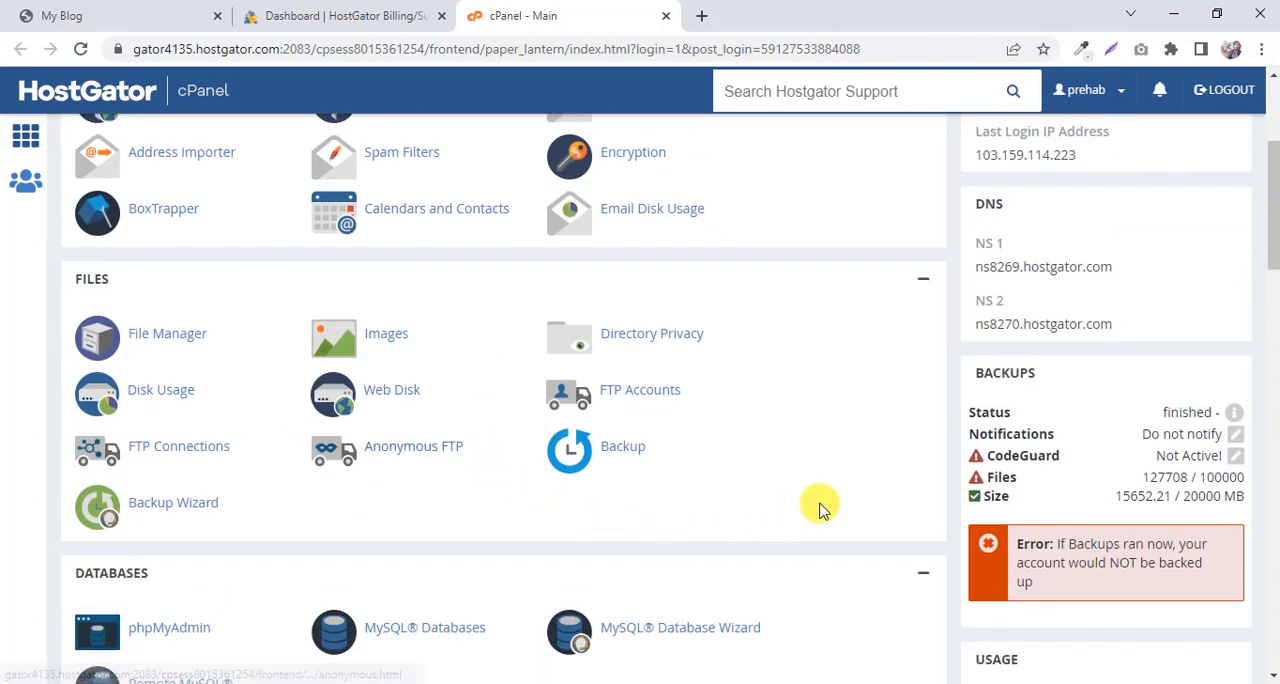
scroll(826, 497, "down", 3)
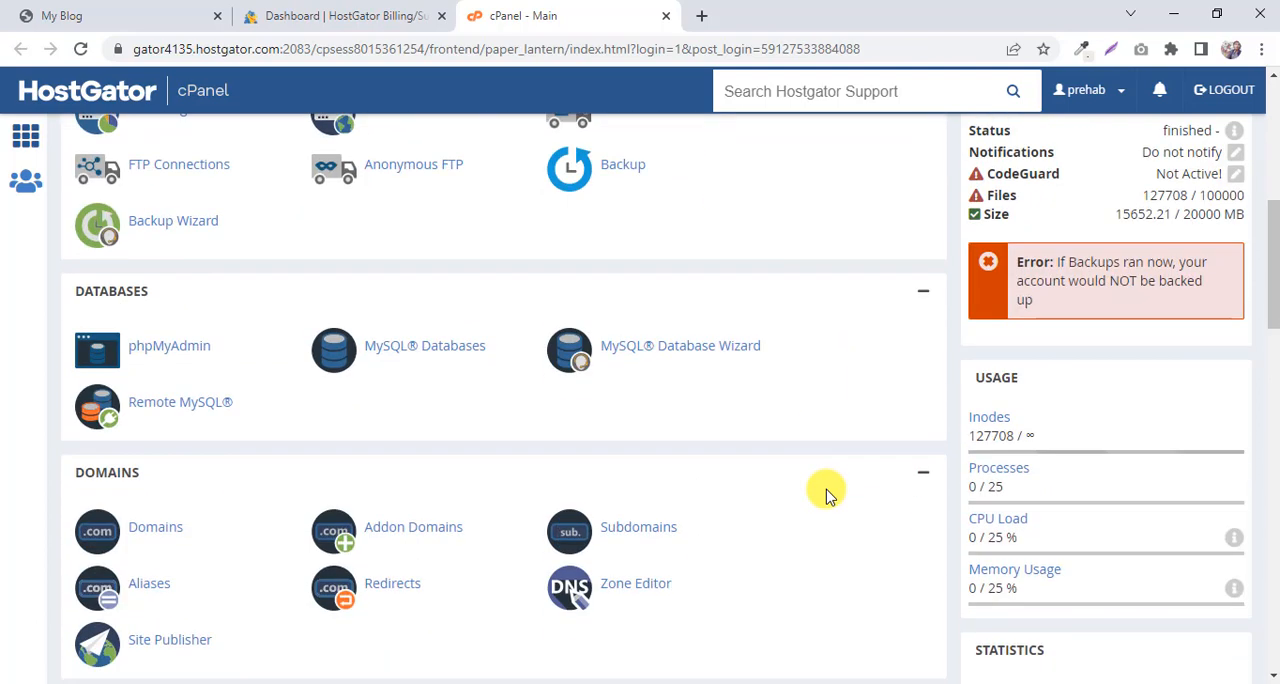
scroll(826, 497, "down", 6)
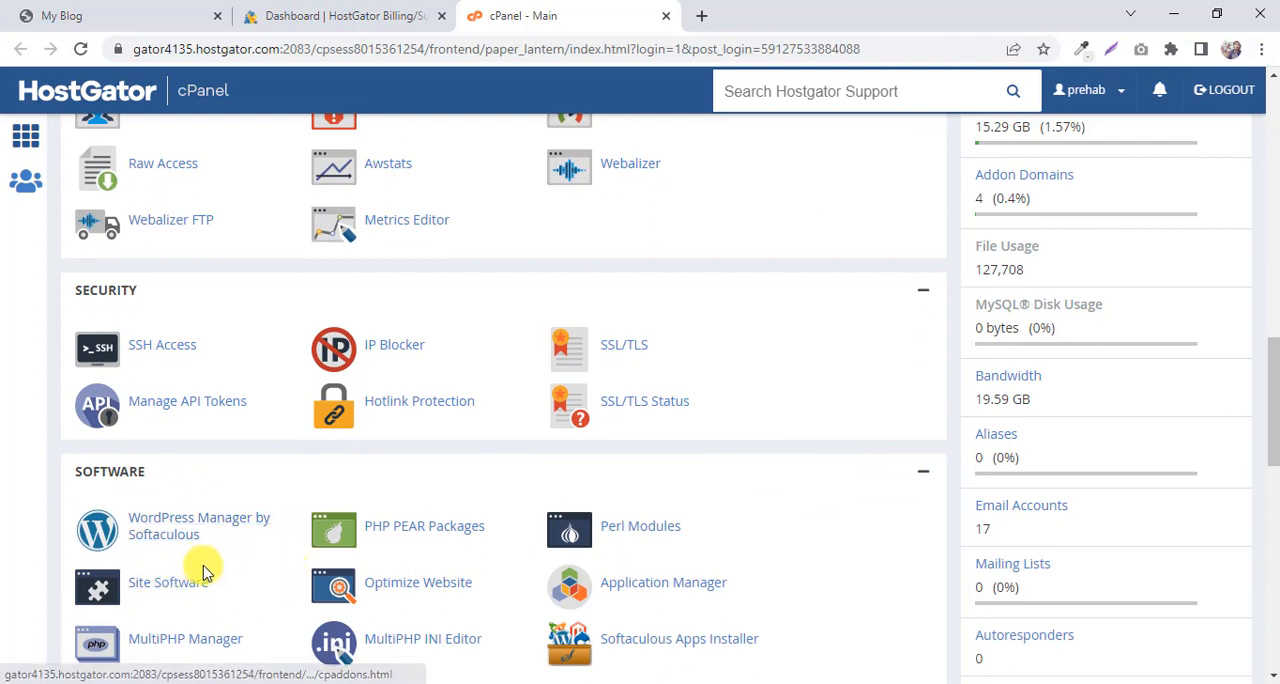
left_click(165, 533)
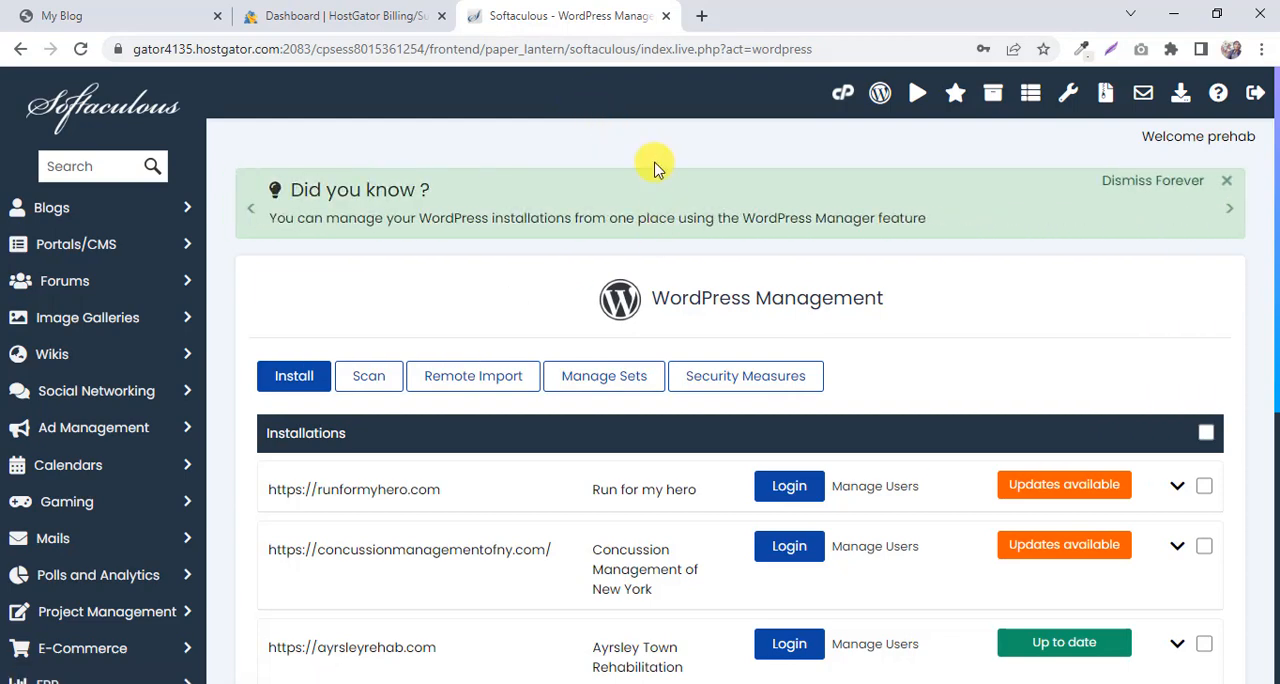
scroll(655, 166, "down", 1)
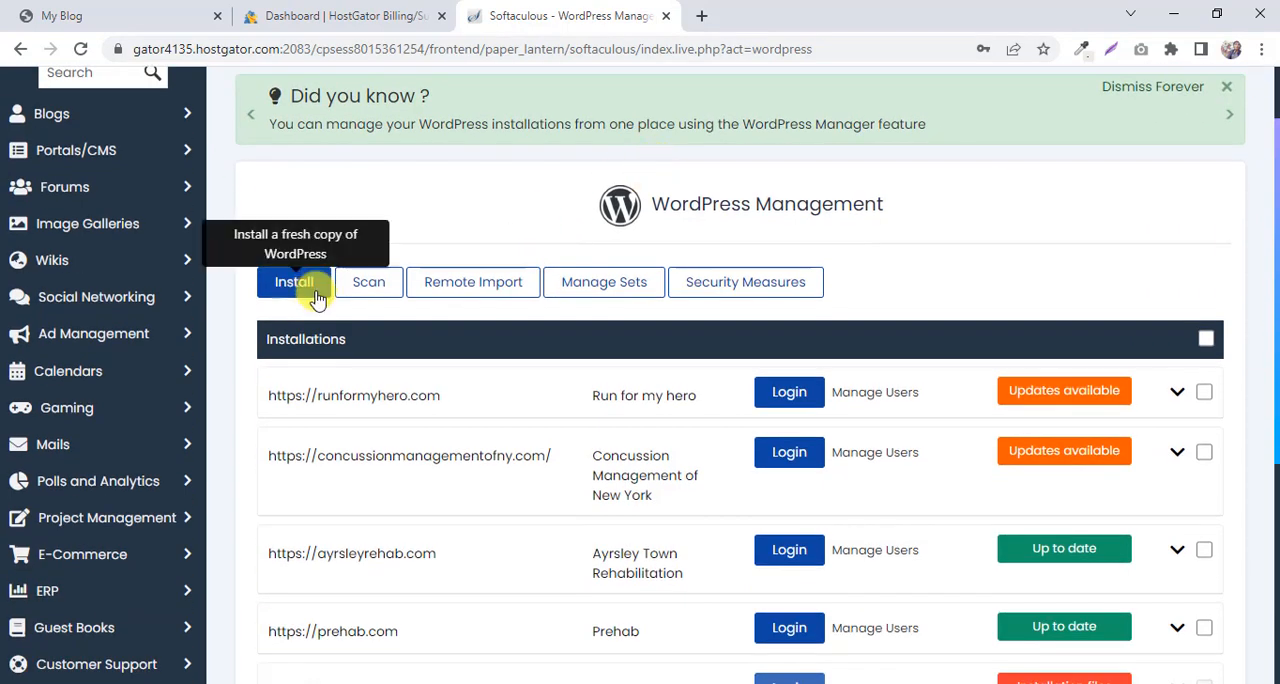
Start a fresh WordPress installation and choose elementor.rbnwebsolutions.com as the installation domain.
scroll(491, 286, "up", 1)
left_click(295, 380)
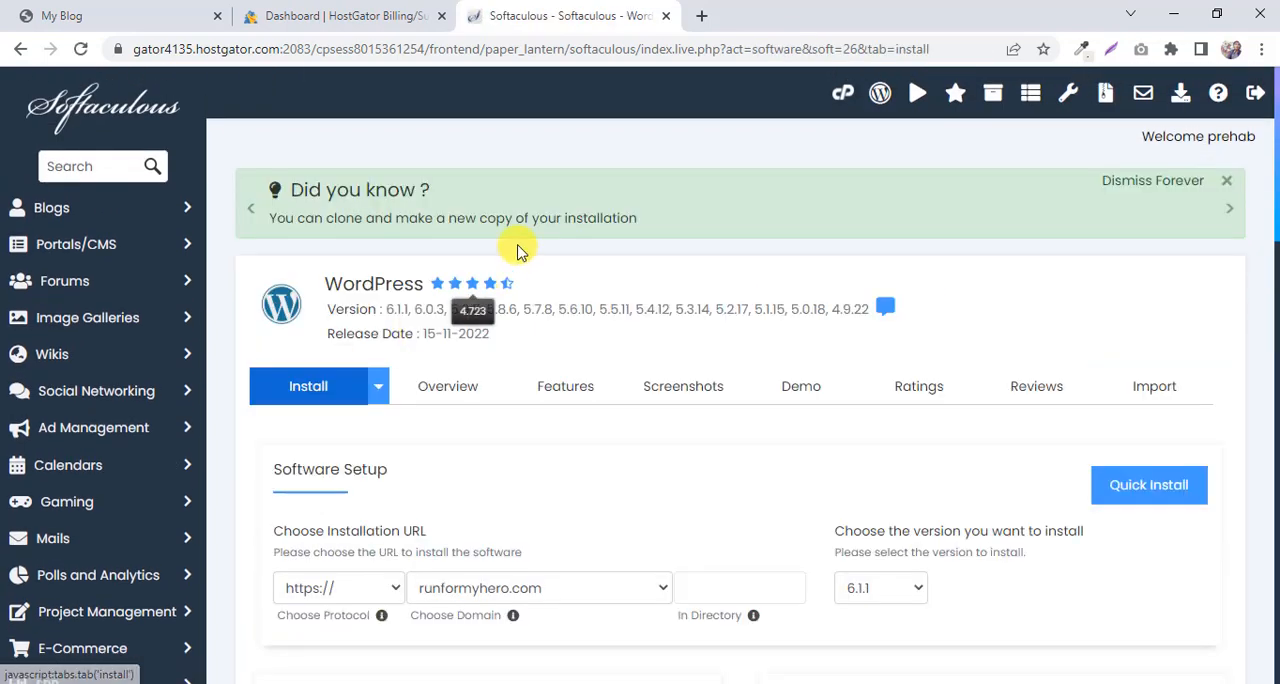
scroll(770, 256, "down", 1)
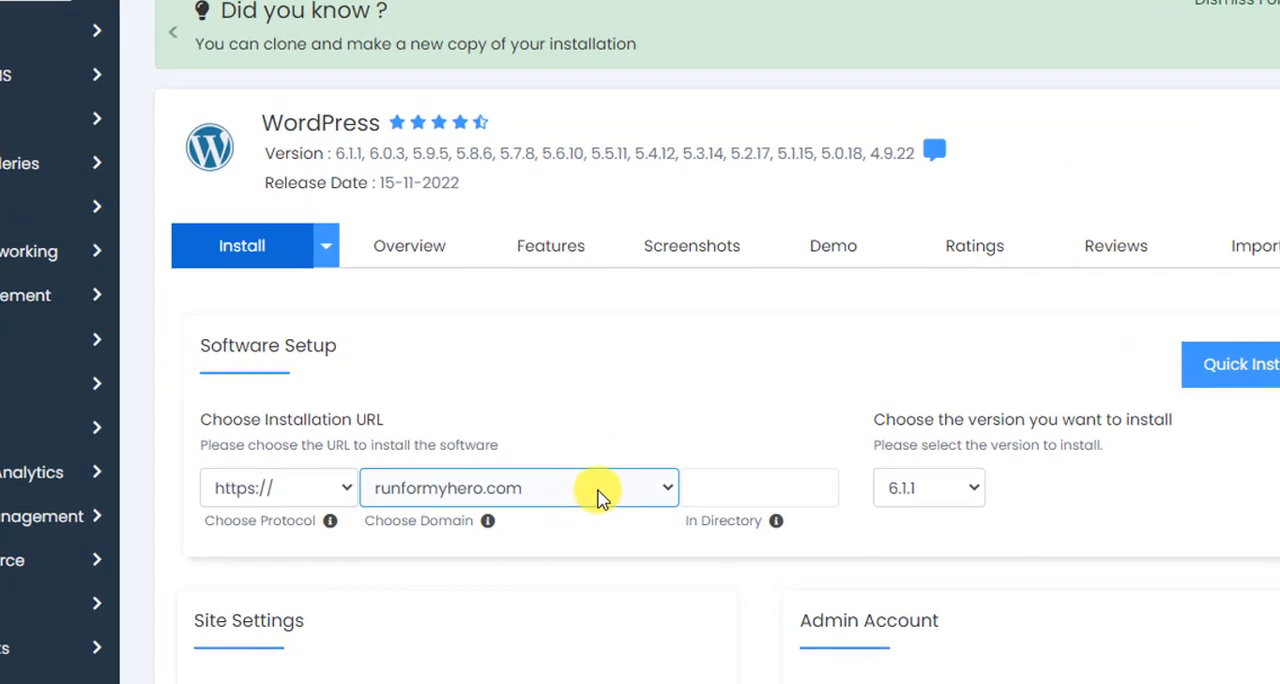
left_click(662, 492)
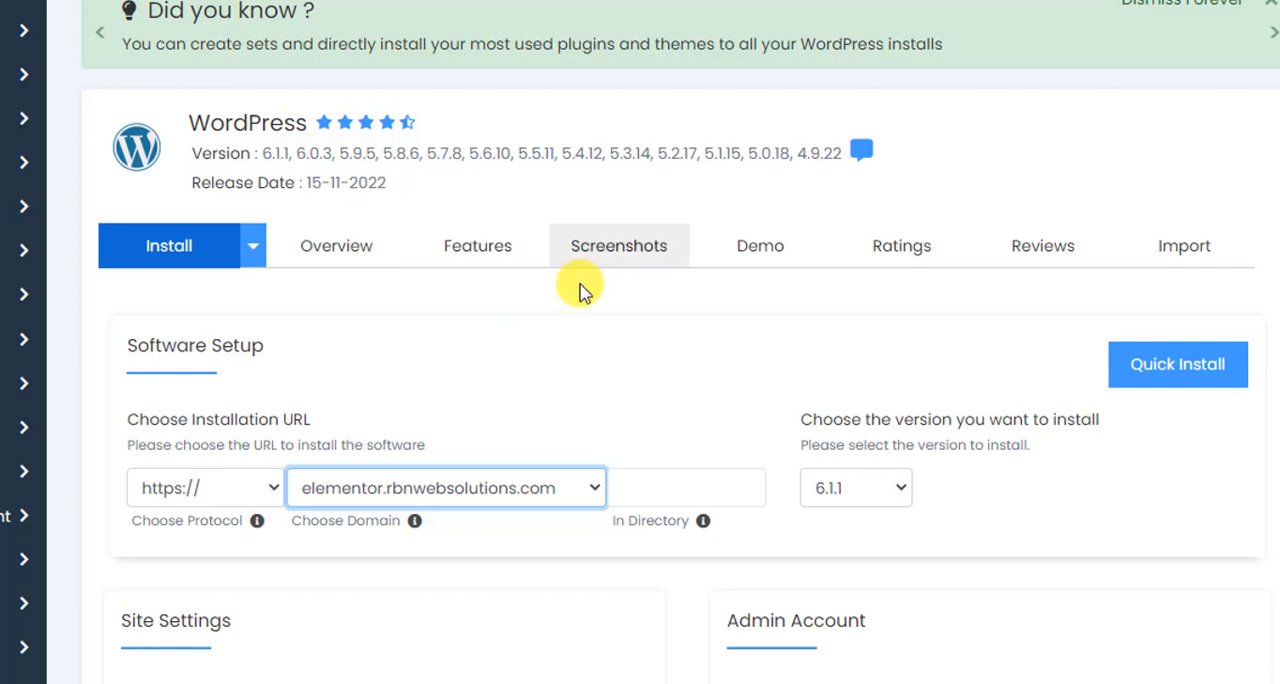
Review the site name, site description, admin username and admin password fields of the WordPress installation form.
scroll(676, 350, "down", 1)
scroll(676, 360, "down", 2)
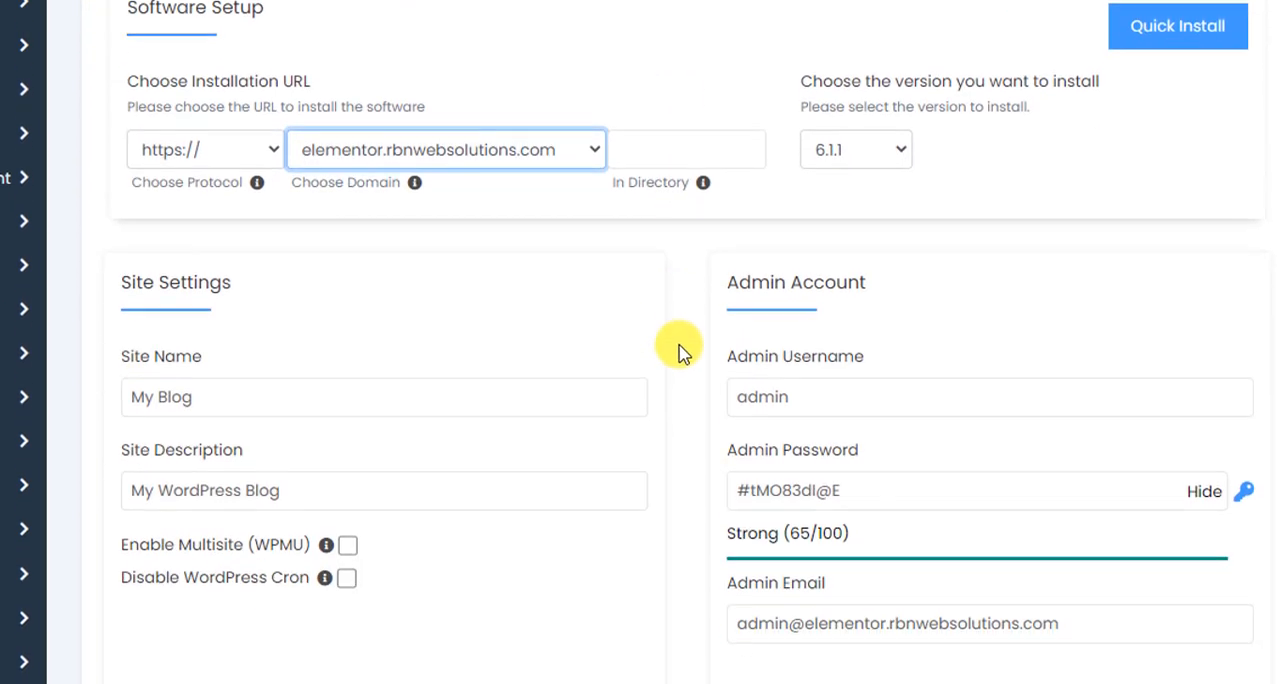
left_click(271, 405)
left_click(247, 490)
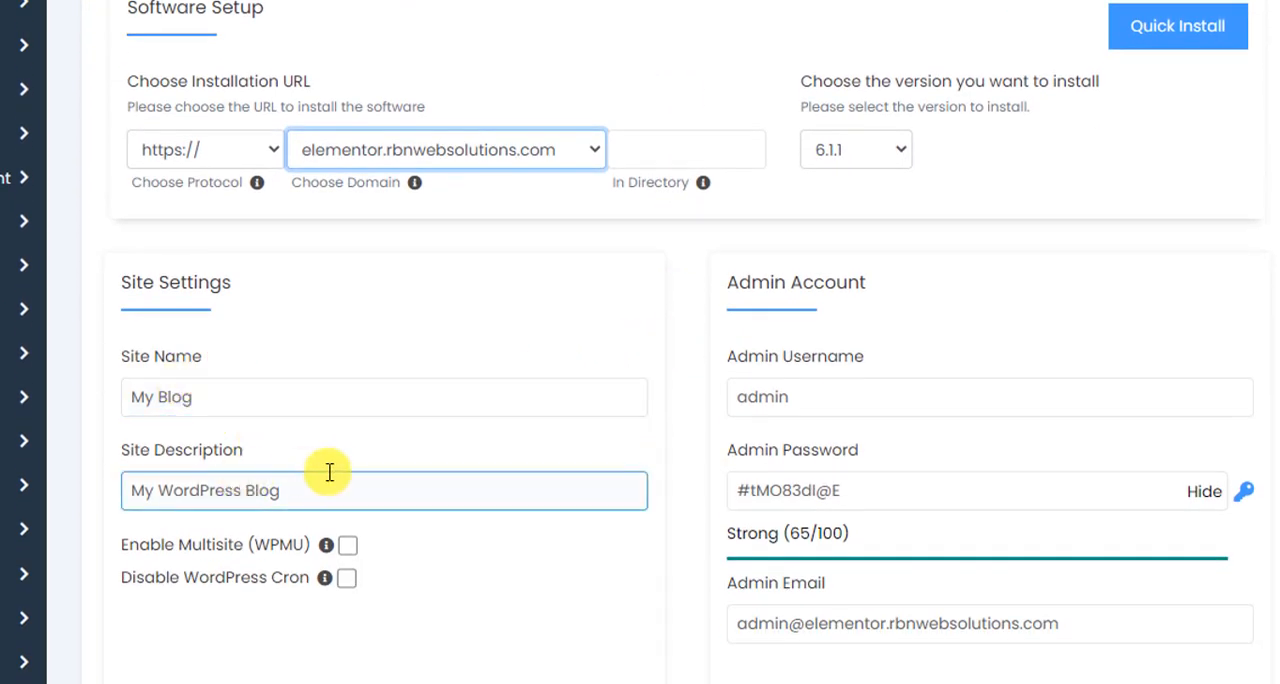
left_click(510, 396)
scroll(510, 396, "down", 1)
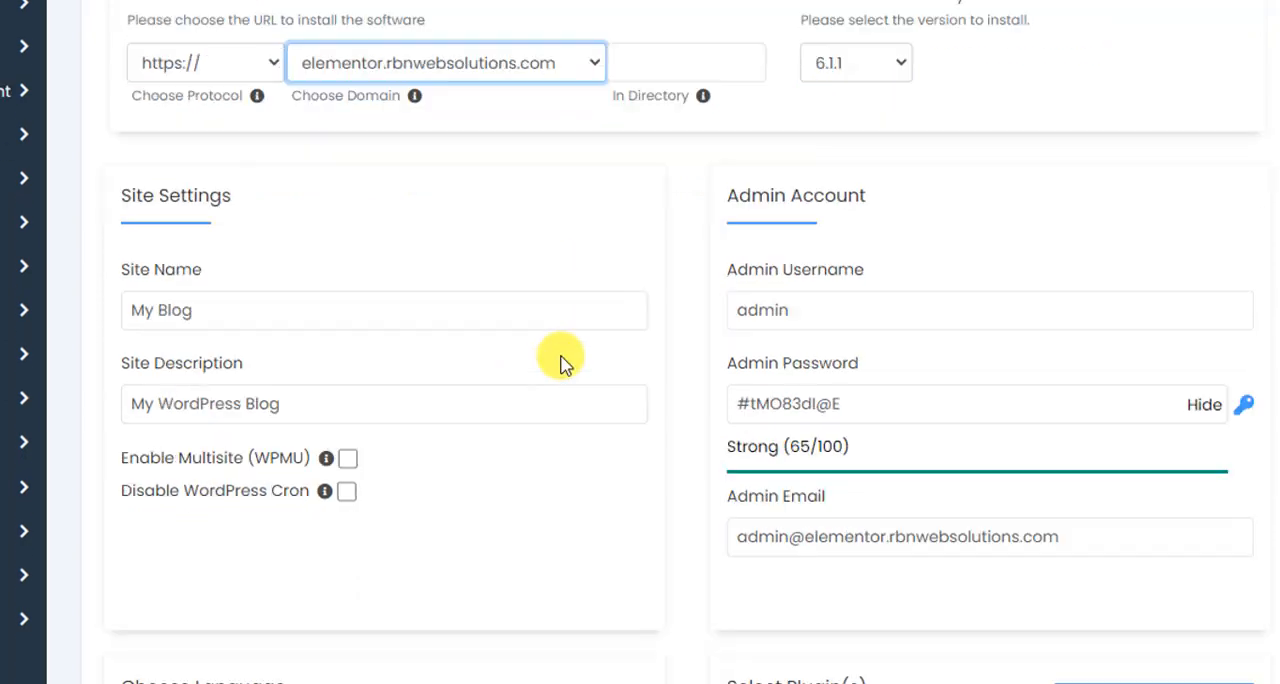
left_click(837, 268)
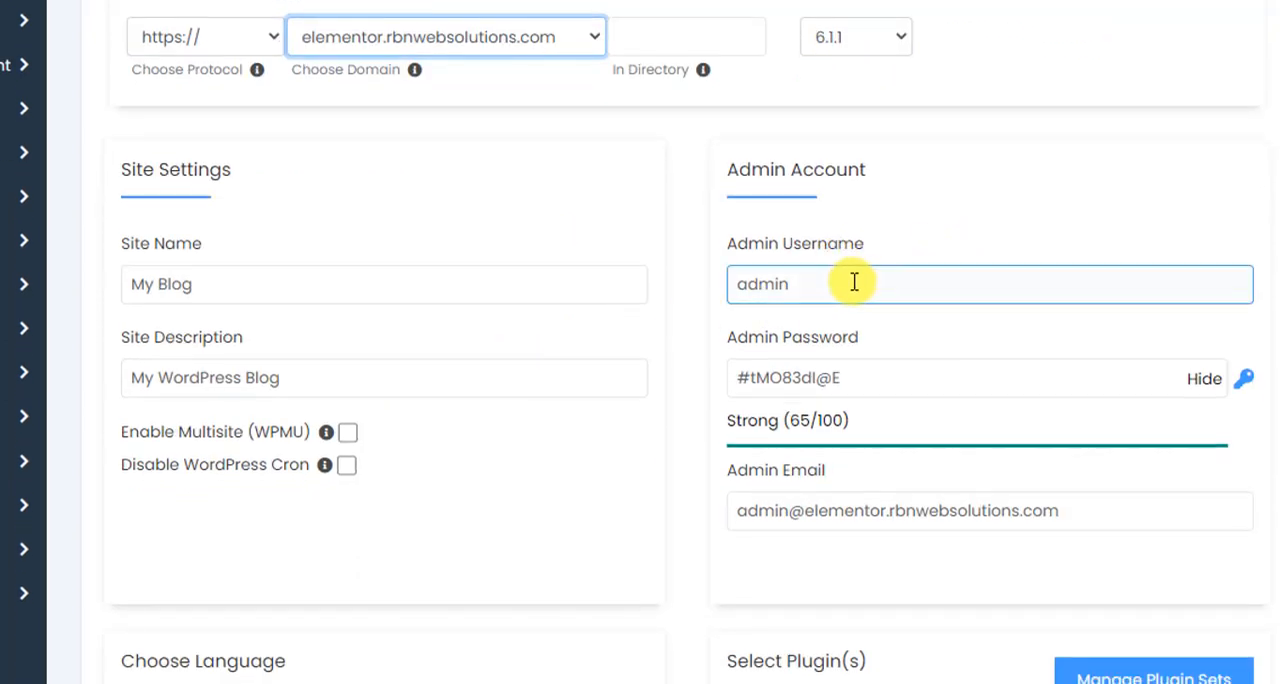
left_click(809, 357)
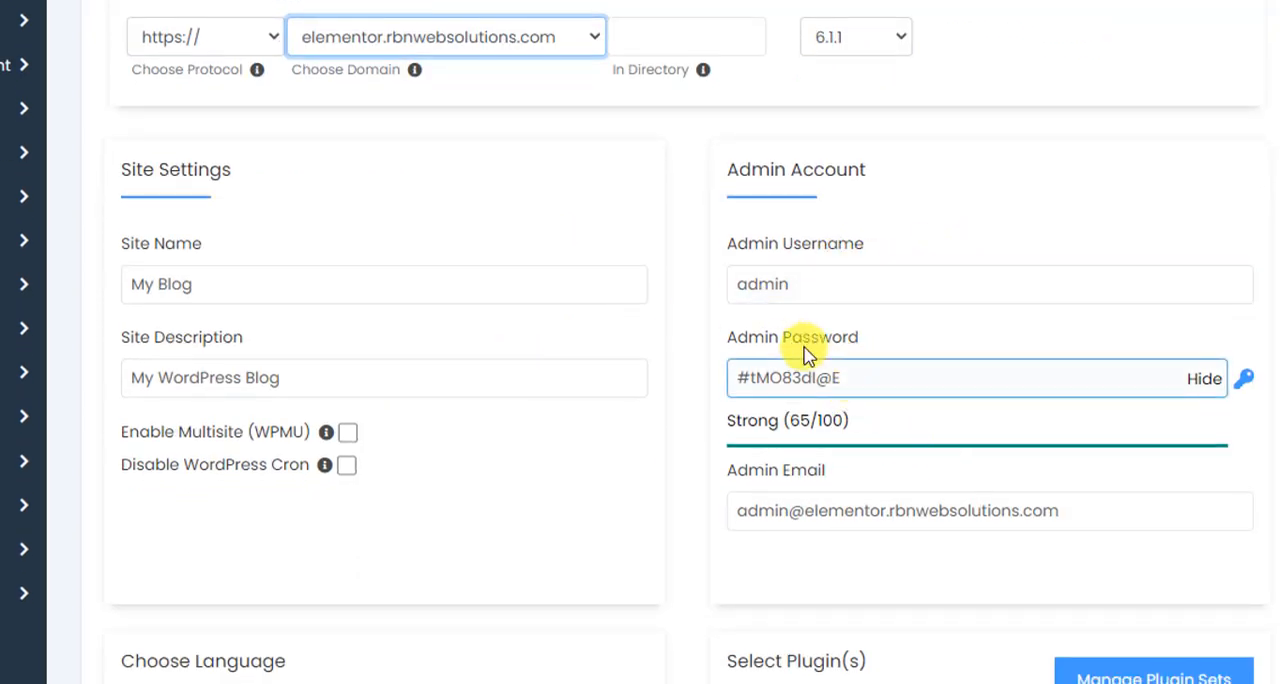
left_click(836, 292)
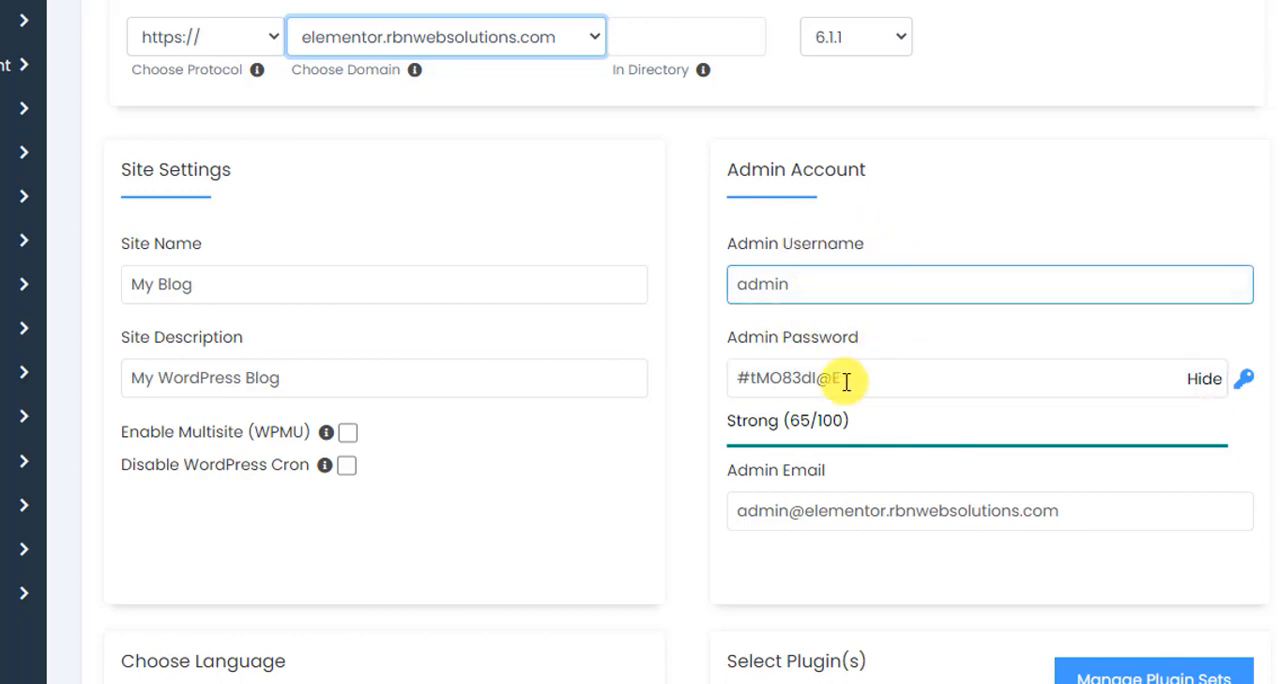
left_click(821, 376)
left_click(830, 278)
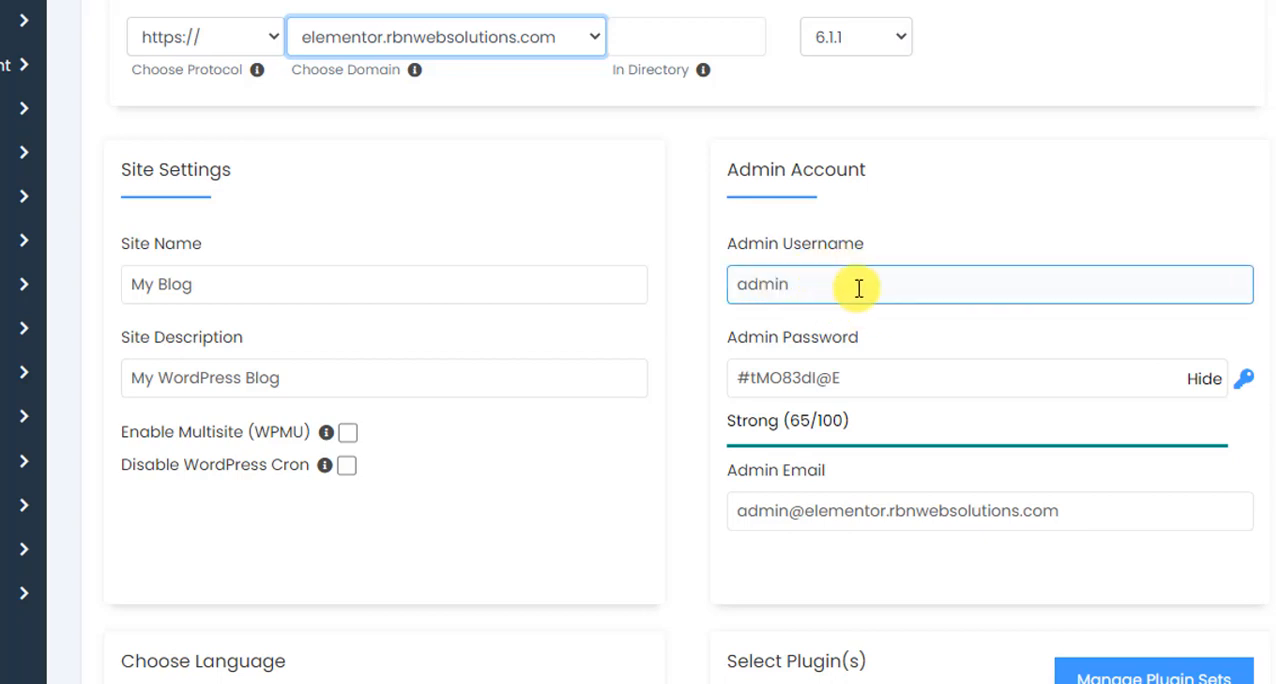
Replace the generated admin password with a custom admin account password.
left_click(826, 377)
key("ctrl+a")
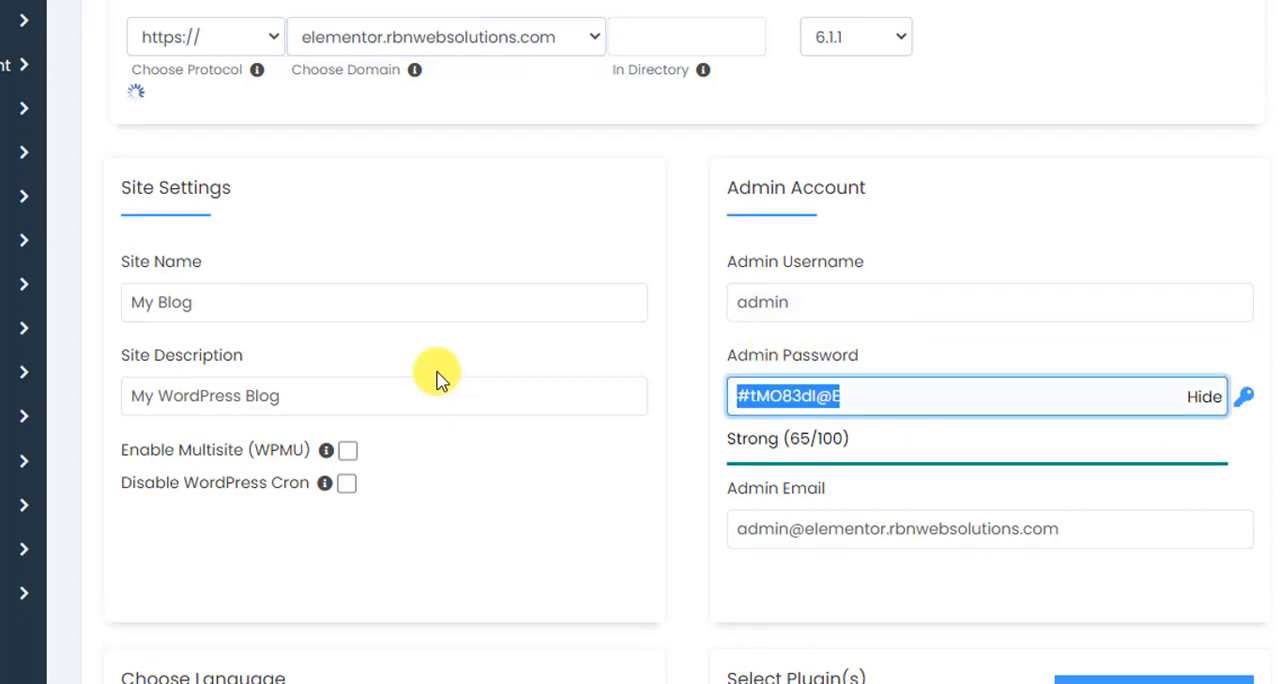
key("BackSpace")
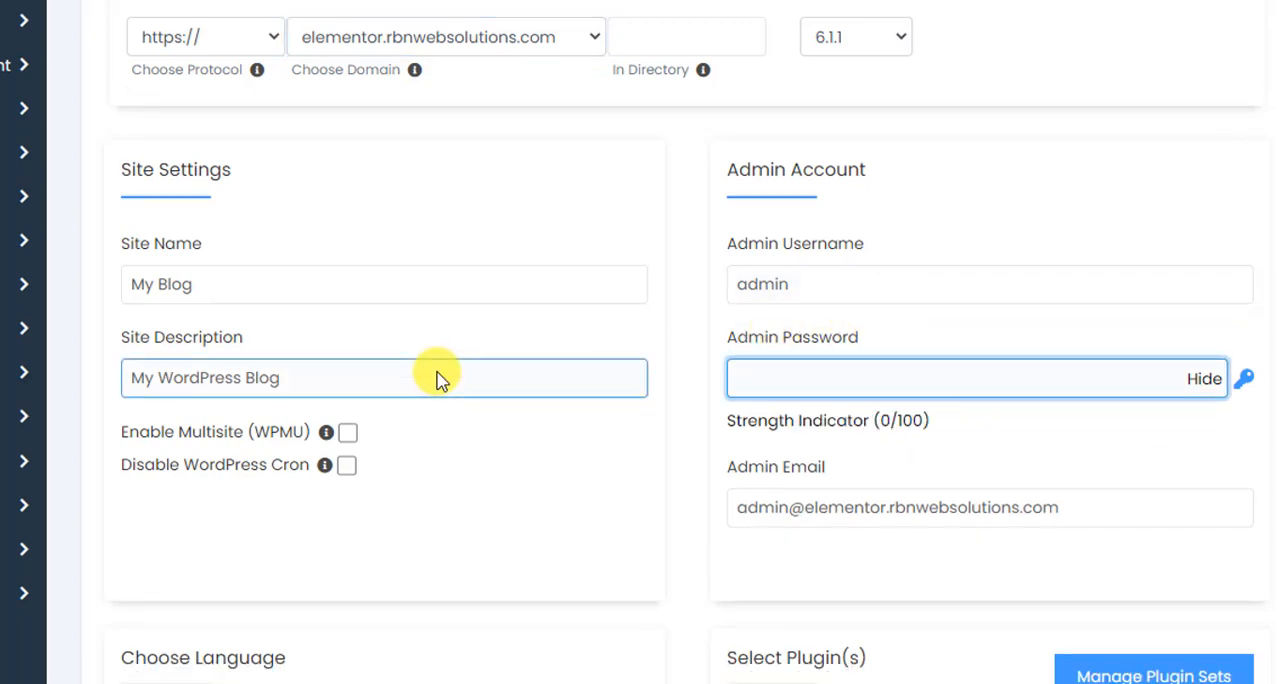
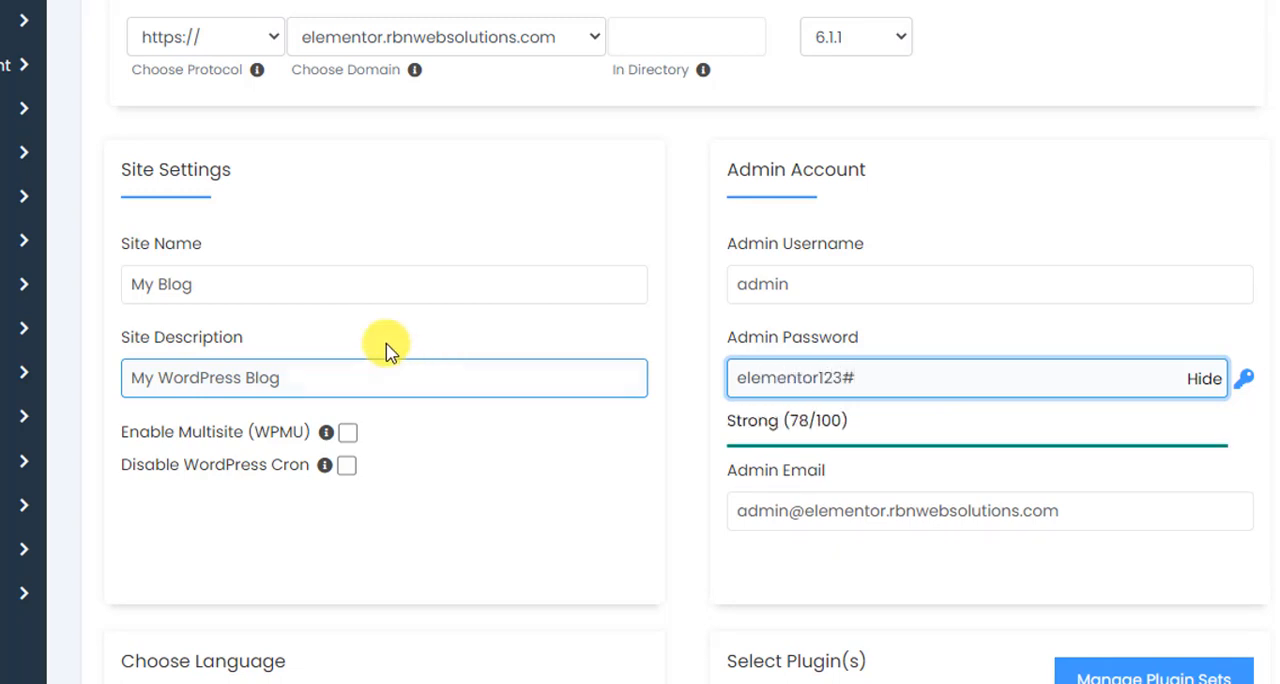
Replace the default admin e-mail with the site owner's e-mail address from the autofill suggestion.
scroll(380, 346, "down", 2)
left_click(1137, 291)
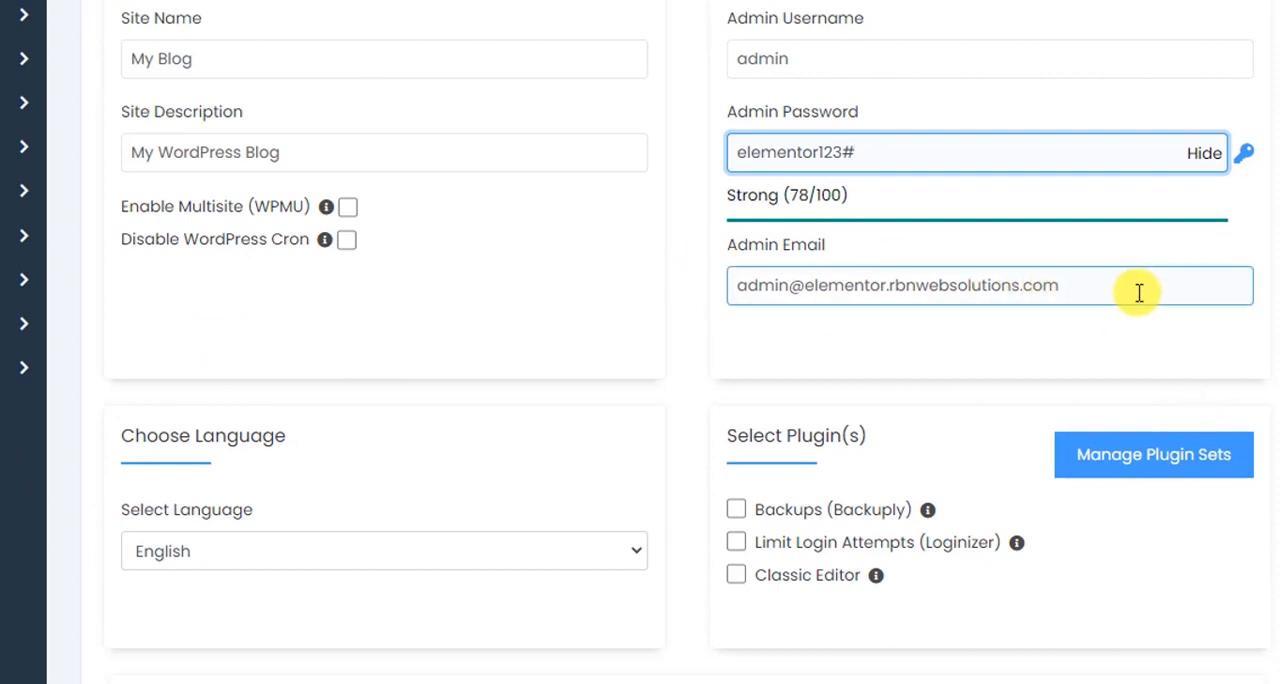
left_click_drag(1154, 292, 287, 300)
key("BackSpace")
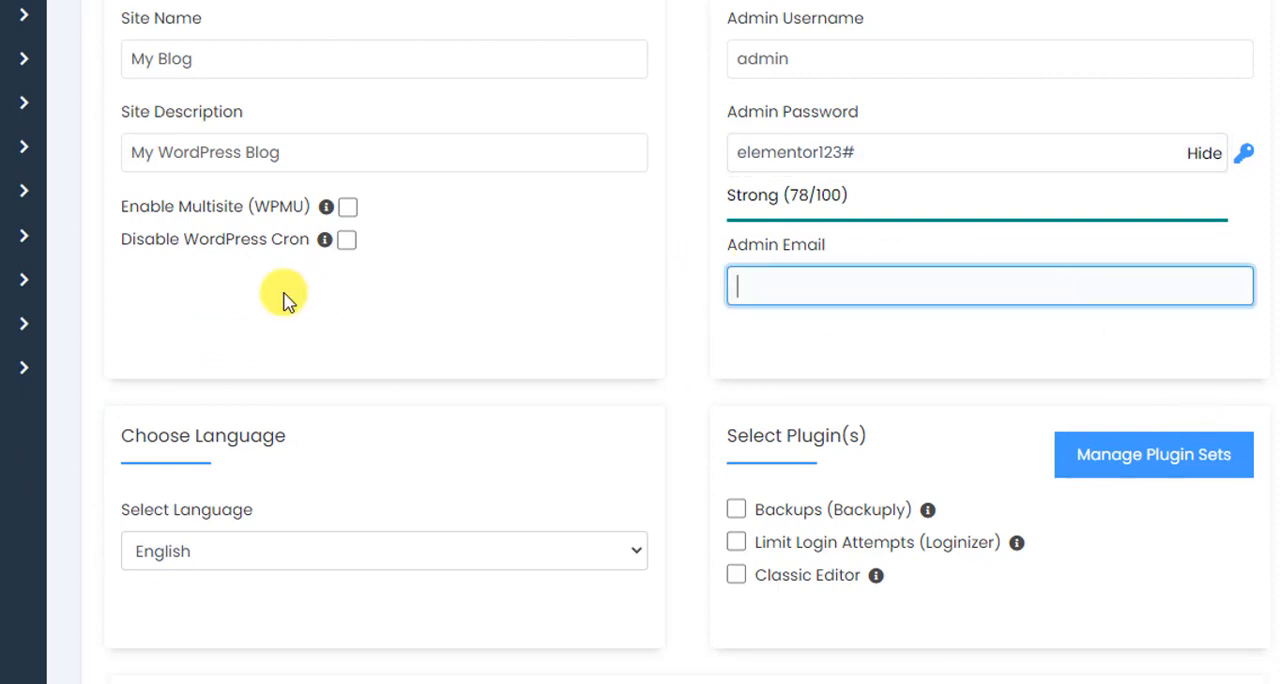
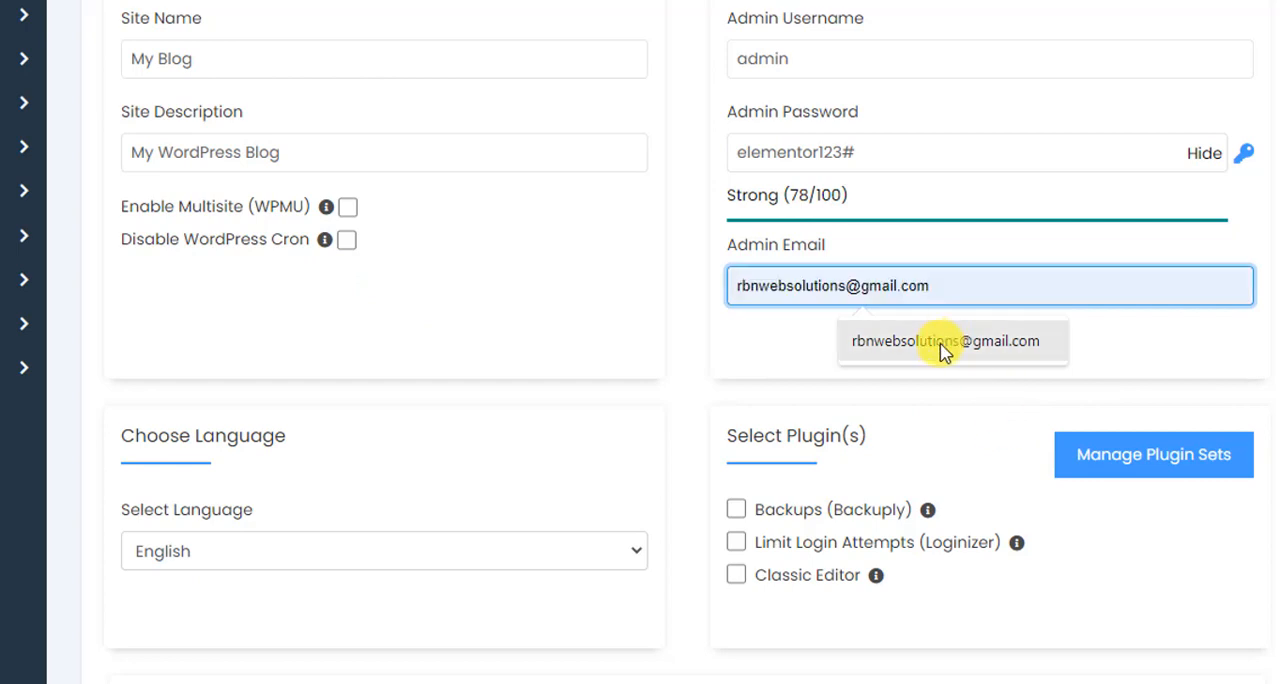
left_click(943, 350)
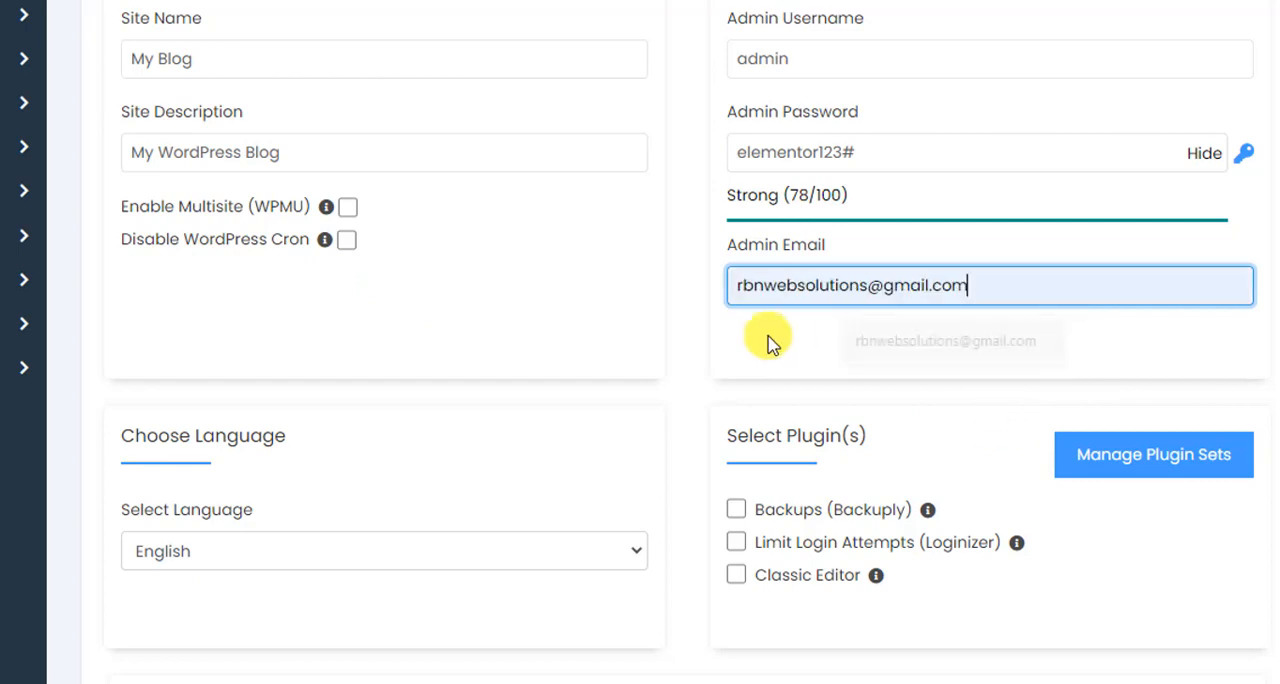
Keep the default English language, plugin and theme choices and run the WordPress installation.
scroll(545, 305, "down", 3)
scroll(545, 305, "down", 9)
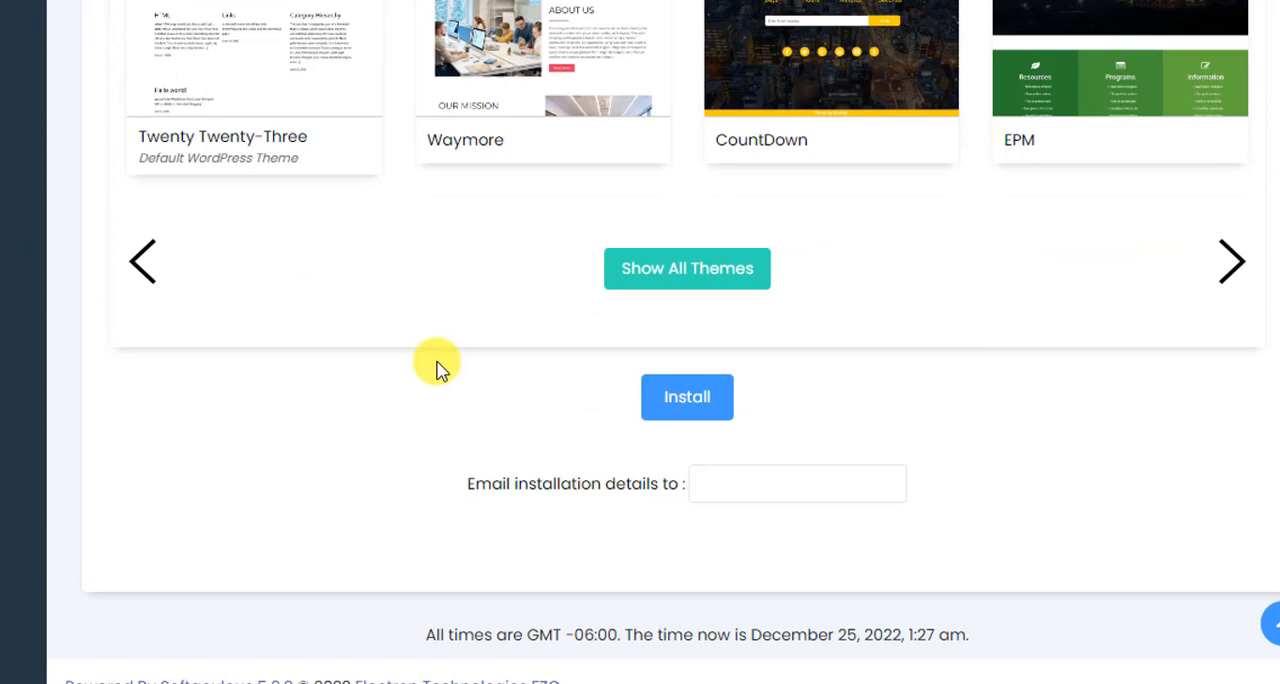
left_click(706, 410)
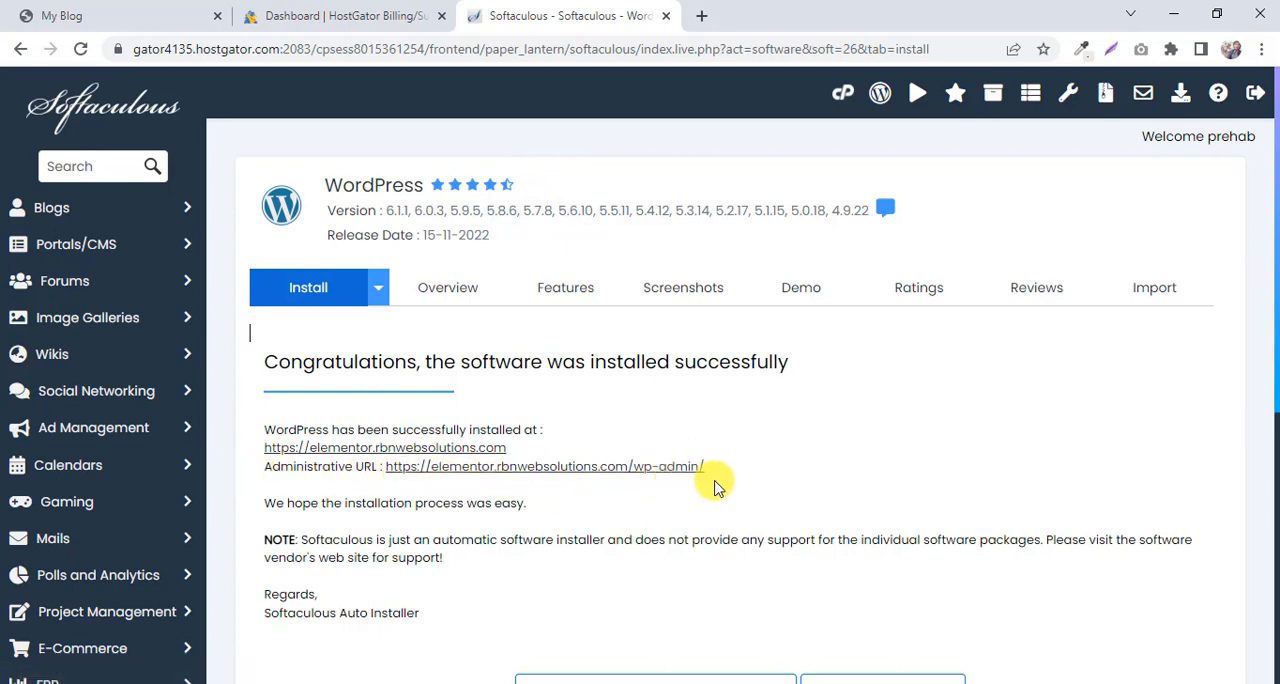
left_click(755, 468)
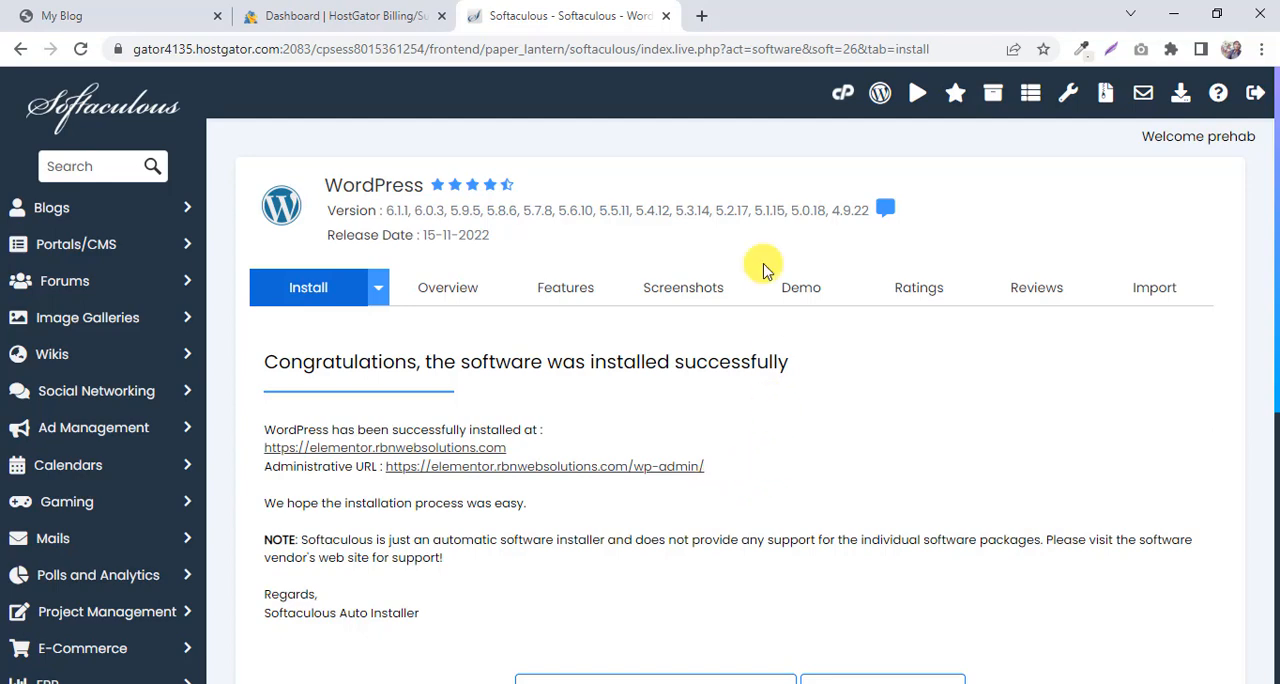
left_click(703, 16)
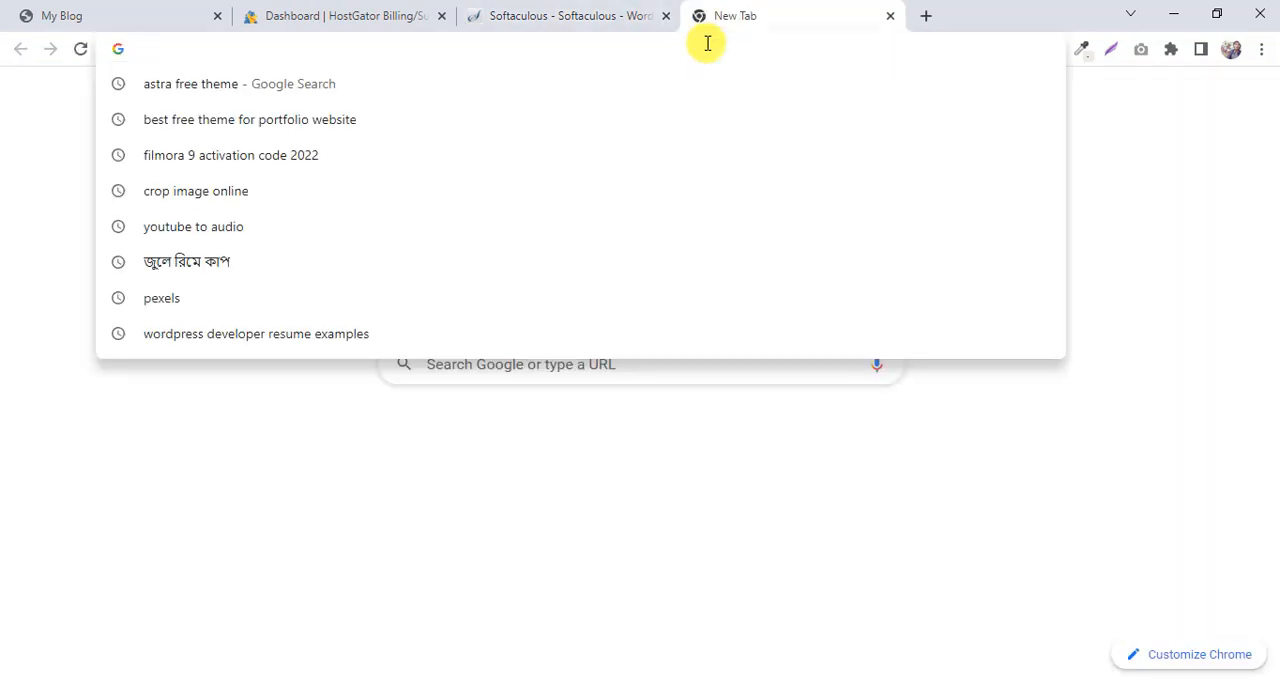
type("goo")
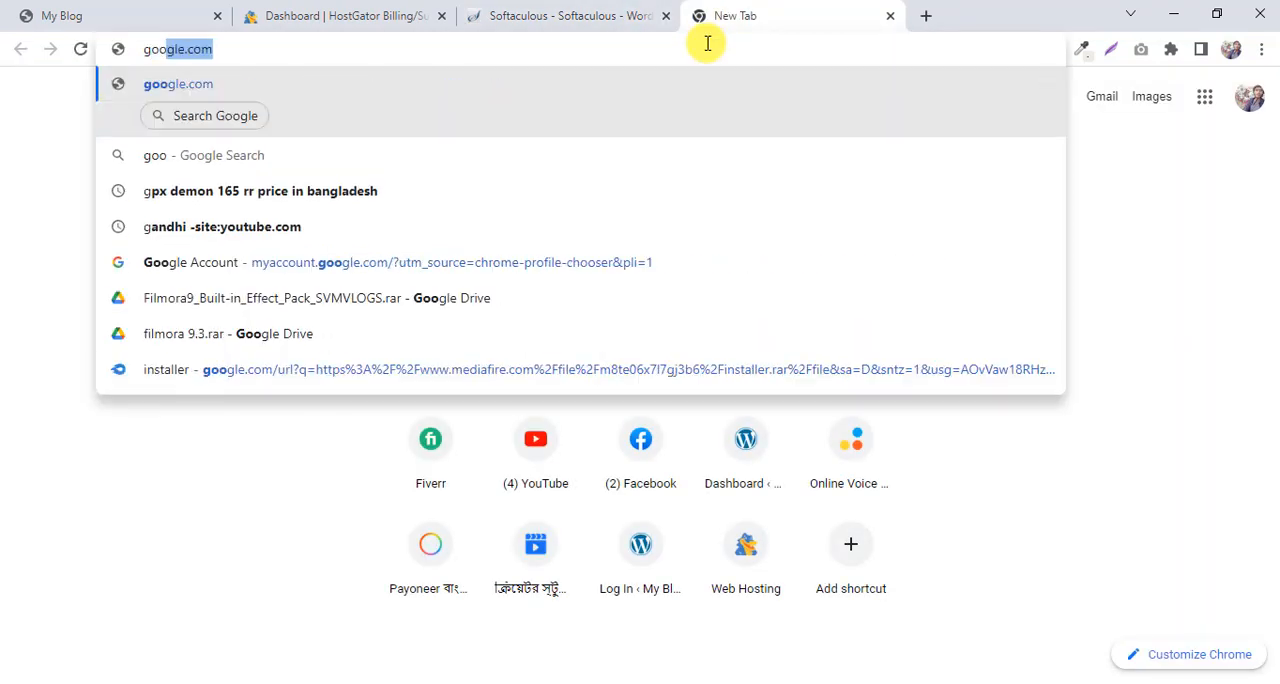
key("Delete")
type("gle")
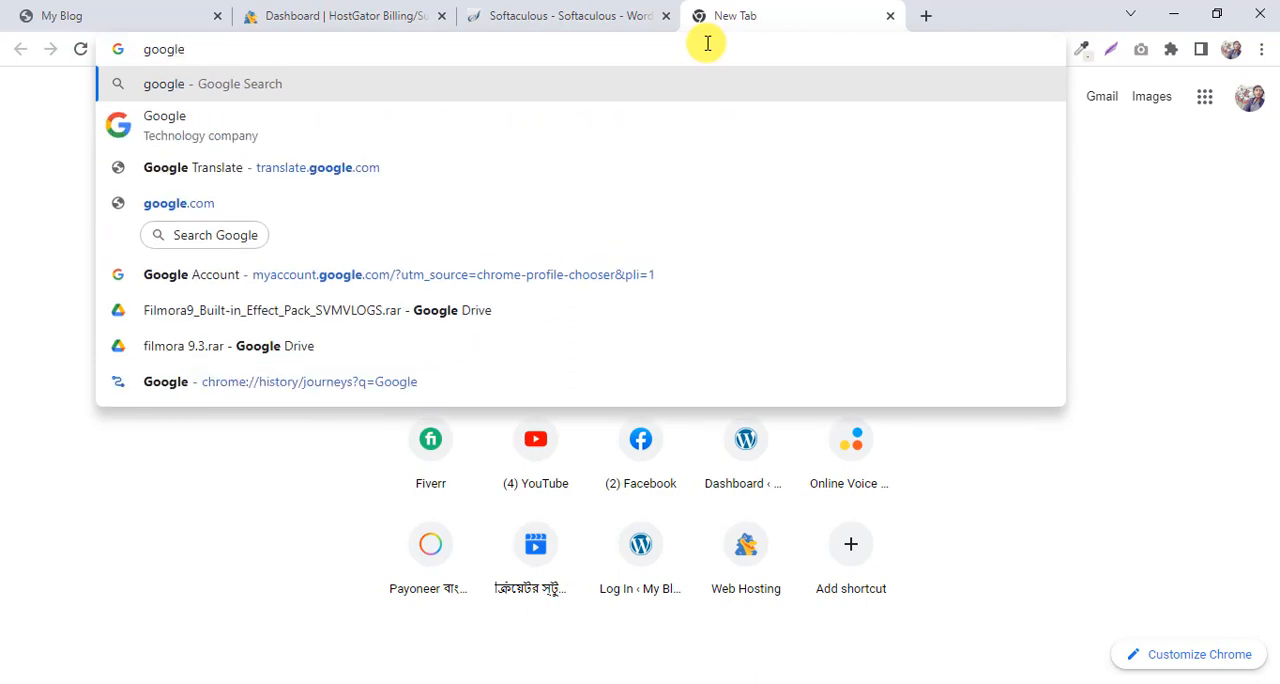
type(".com/wp")
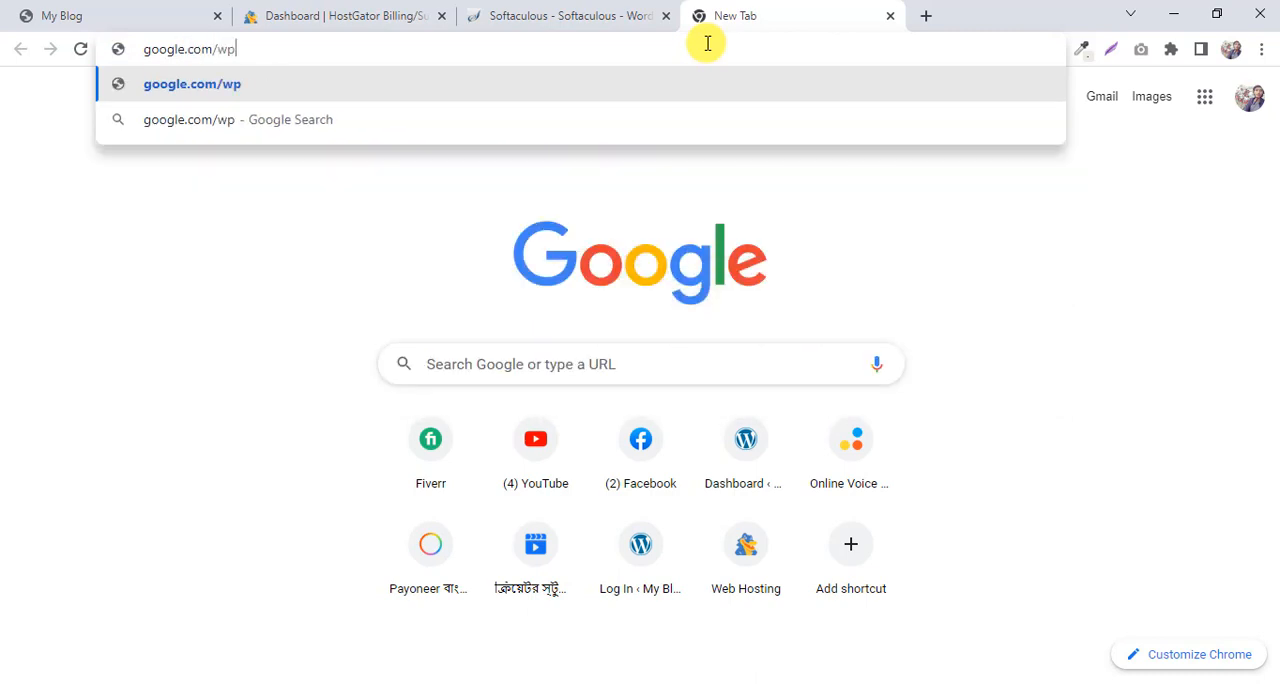
type("-admin")
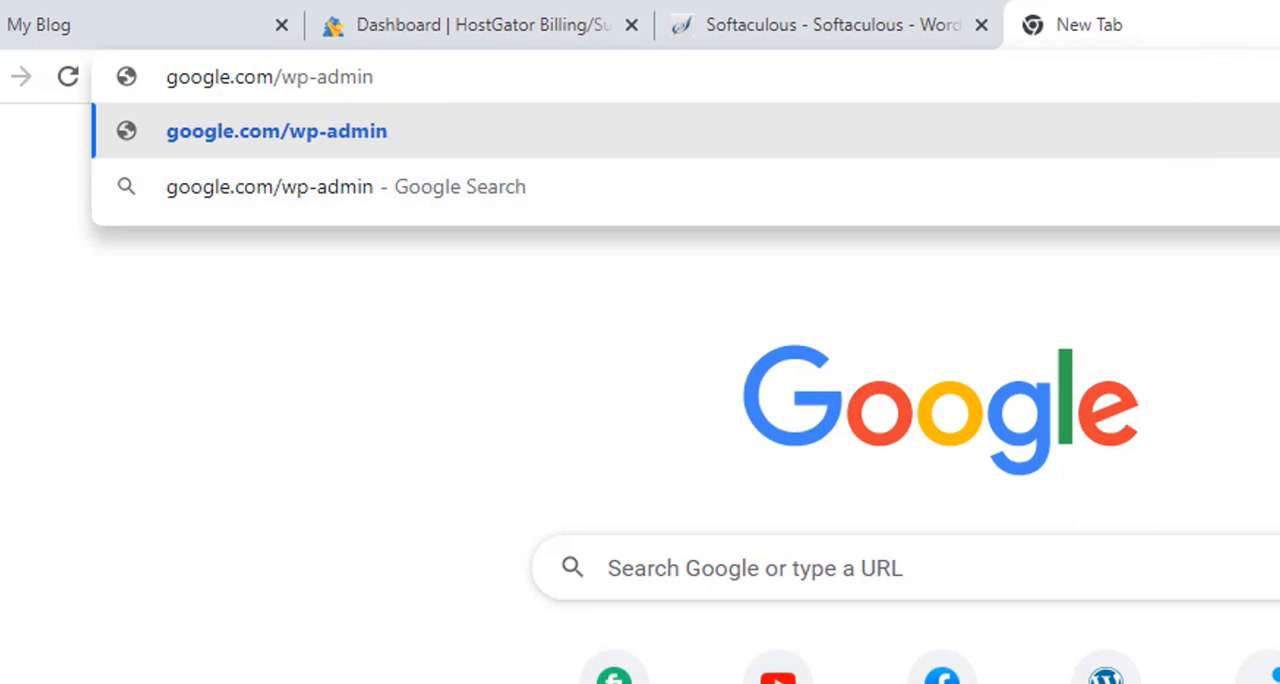
left_click(1234, 28)
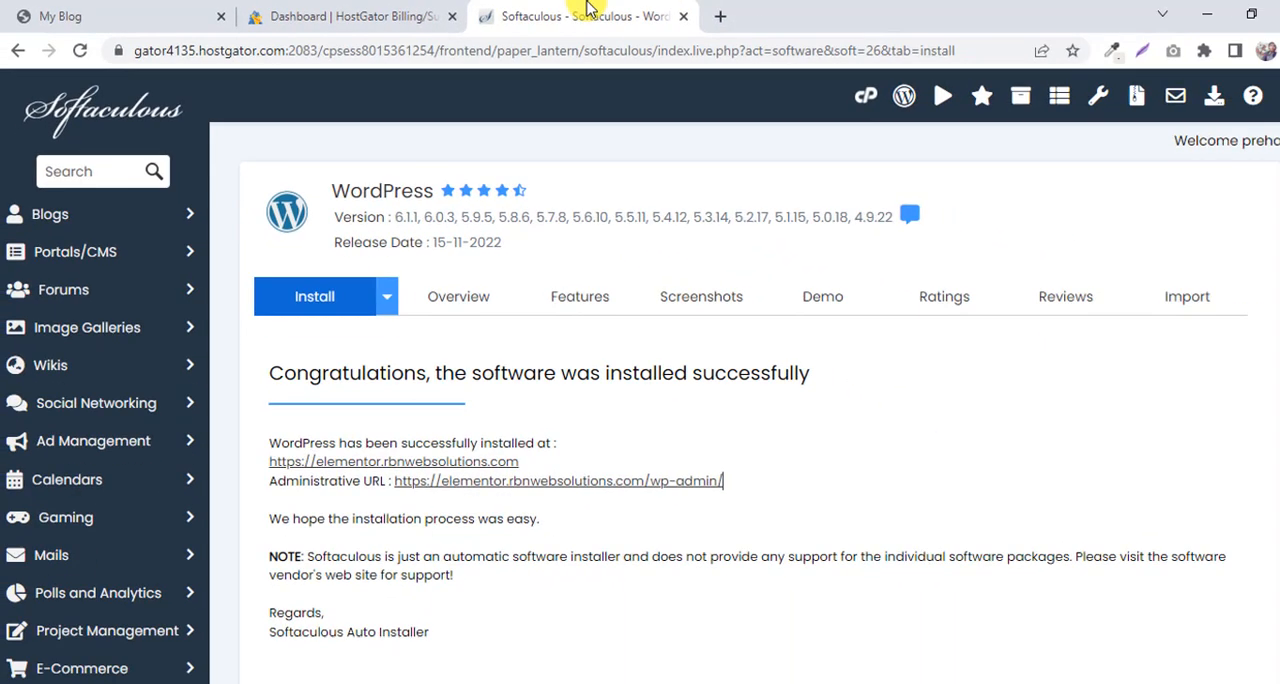
Open the new site's administrative URL from the installation confirmation, add a blank browser tab and return to the loading dashboard.
left_click(624, 476)
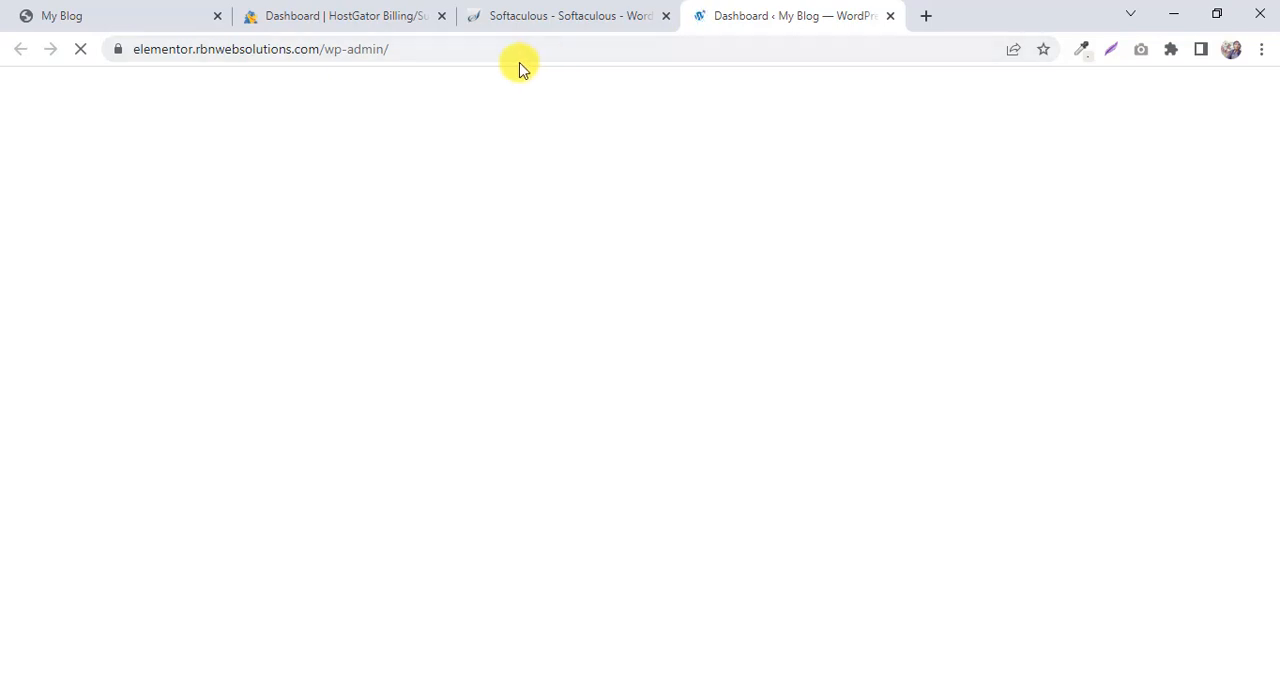
left_click(871, 42)
key("BackSpace")
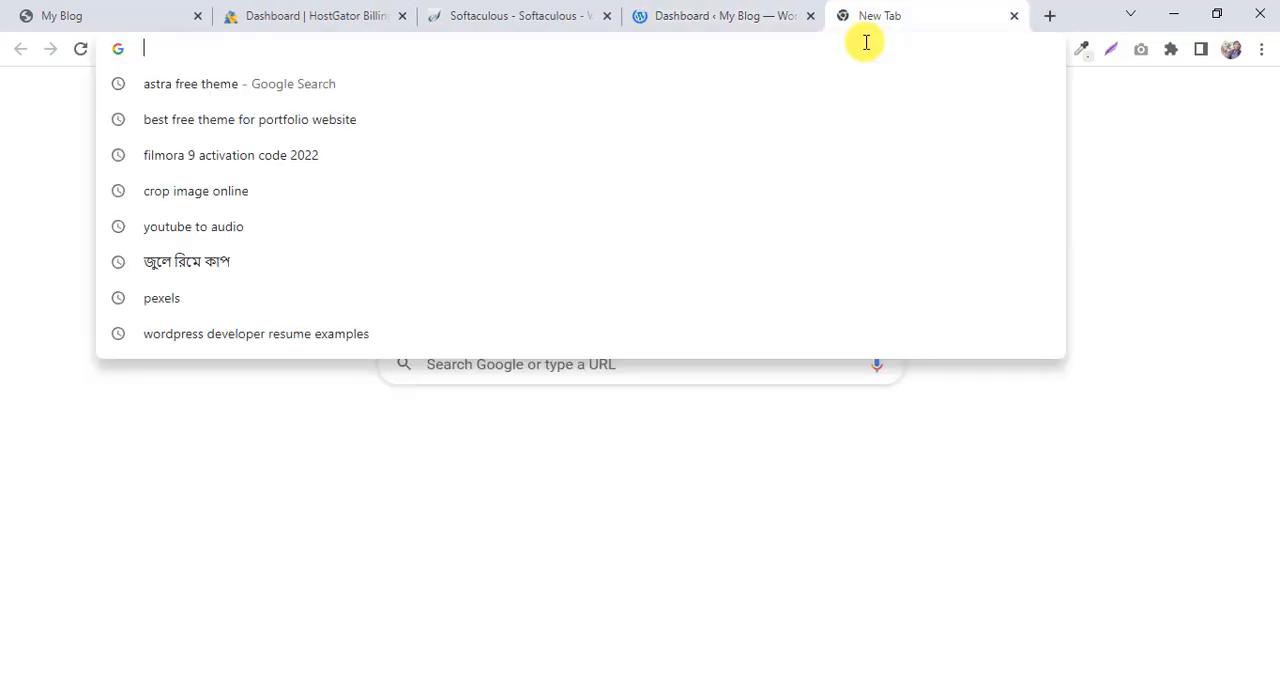
left_click(680, 15)
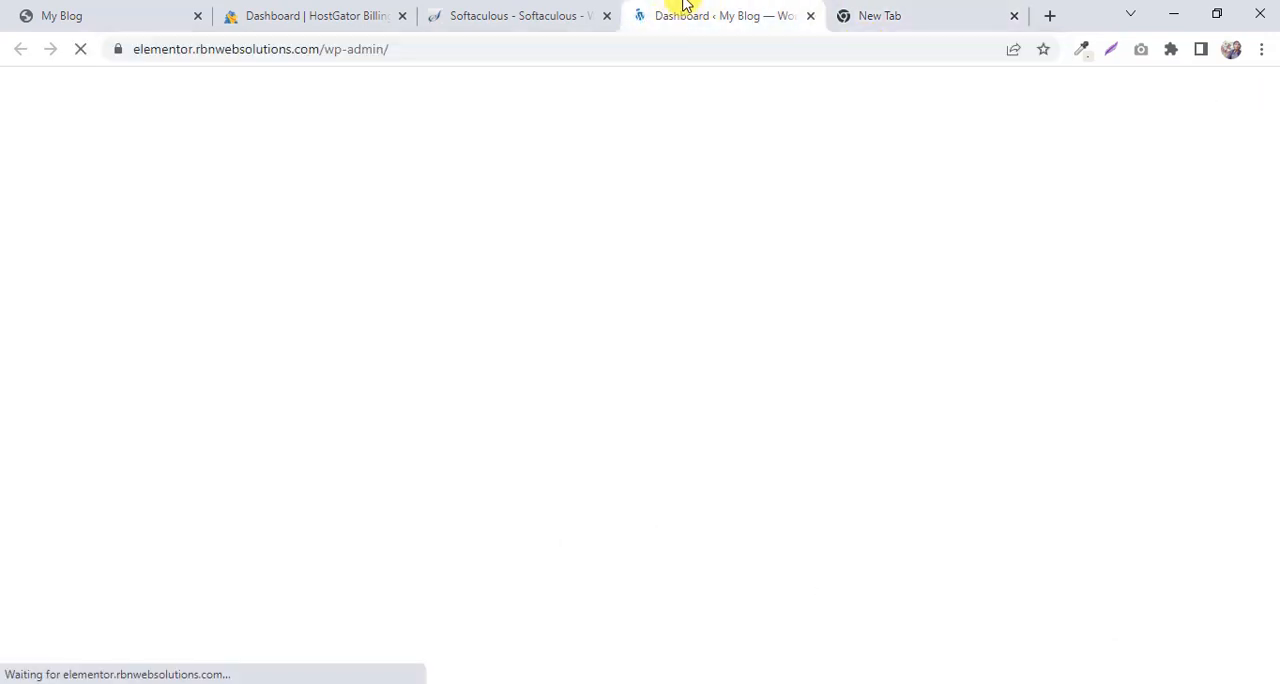
Enter the site's admin address elementor.rbnwebsolutions.com/wp-admin in the blank browser tab without loading it.
left_click(912, 16)
left_click(847, 50)
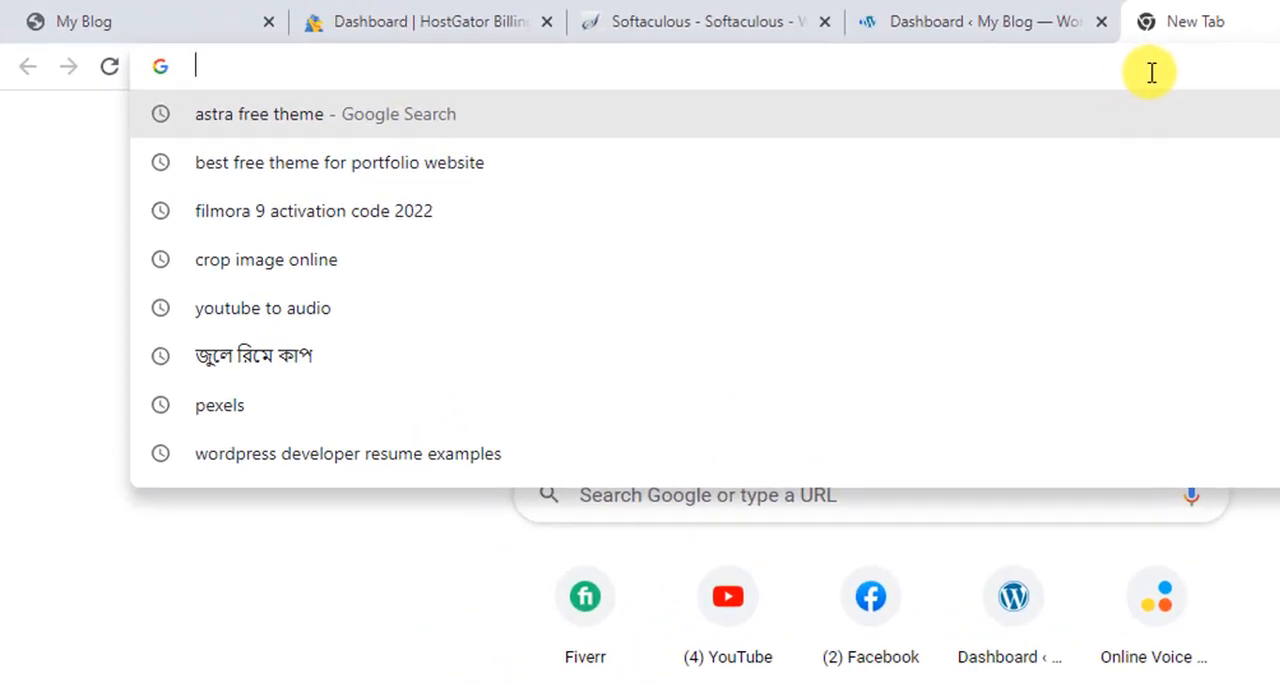
type("r")
key("Delete")
key("BackSpace")
type("ele")
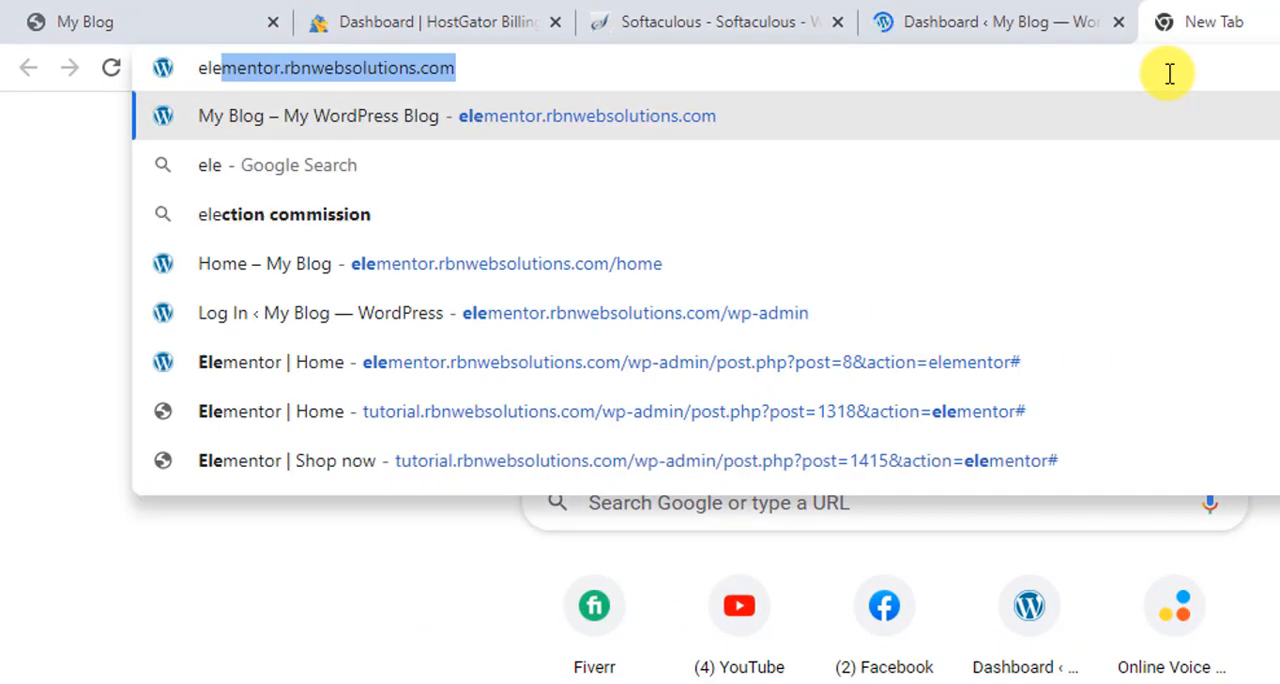
key("Right")
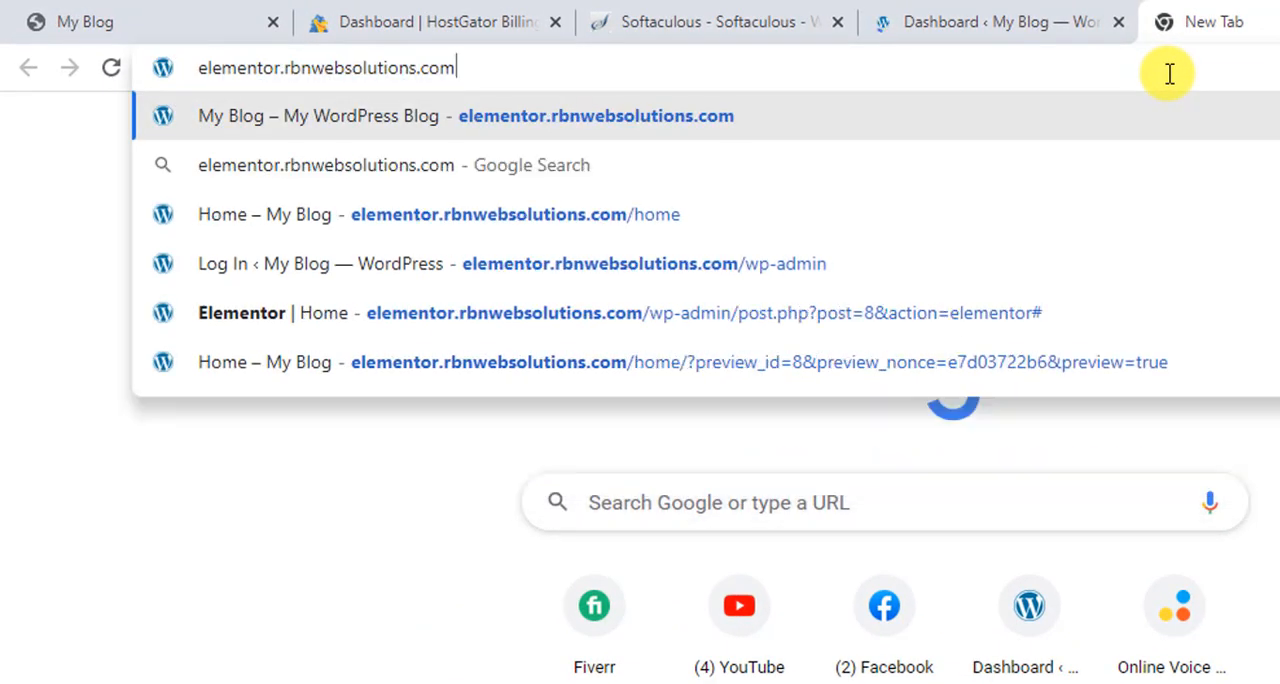
type("/")
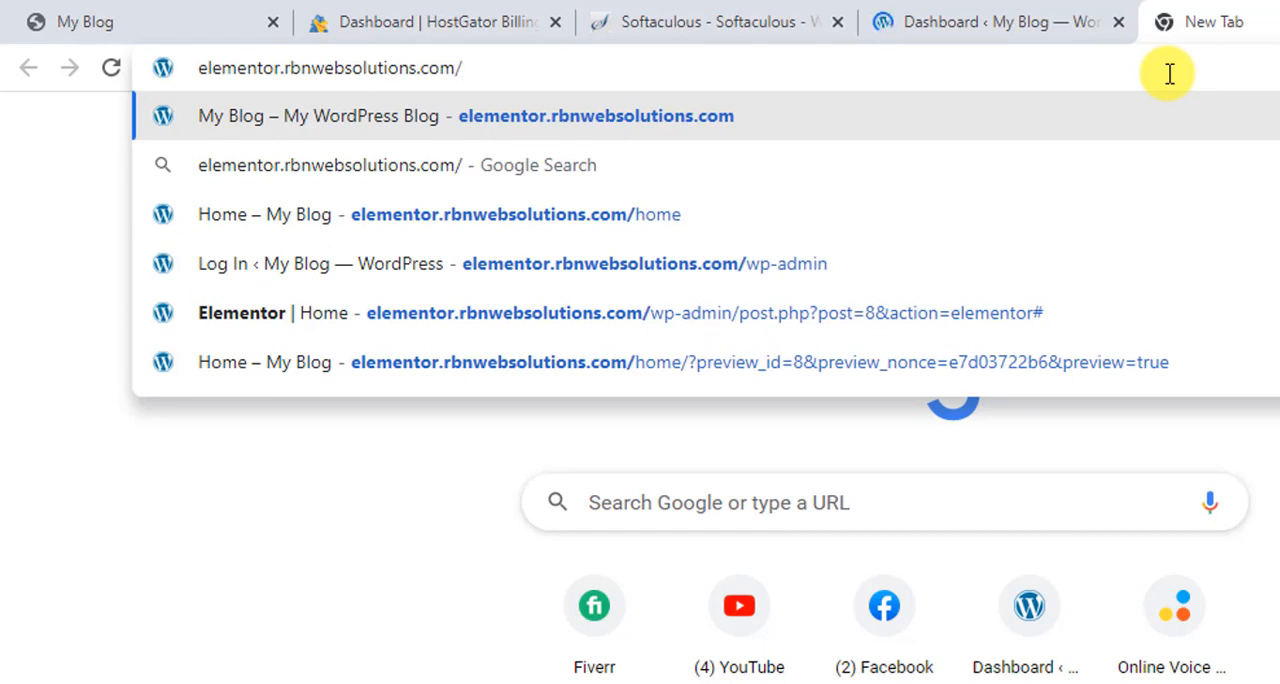
type("wp-admin")
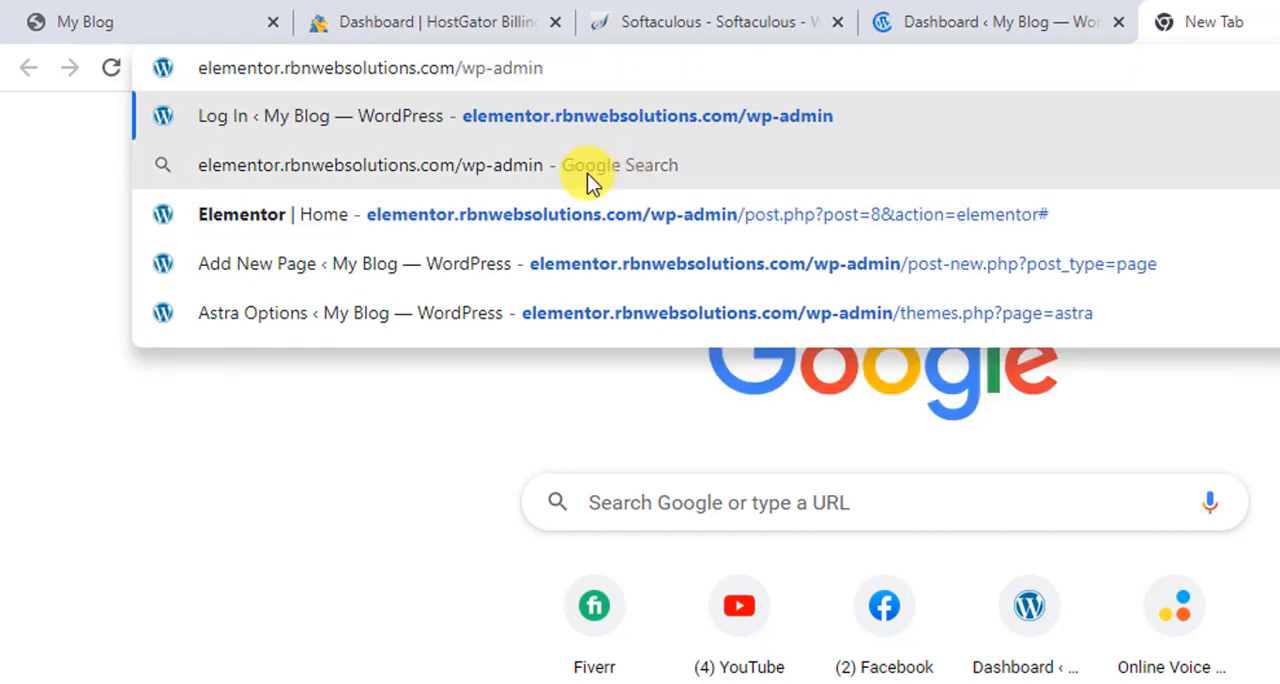
Log out of the new site's WordPress dashboard and close its browser tab.
left_click(974, 15)
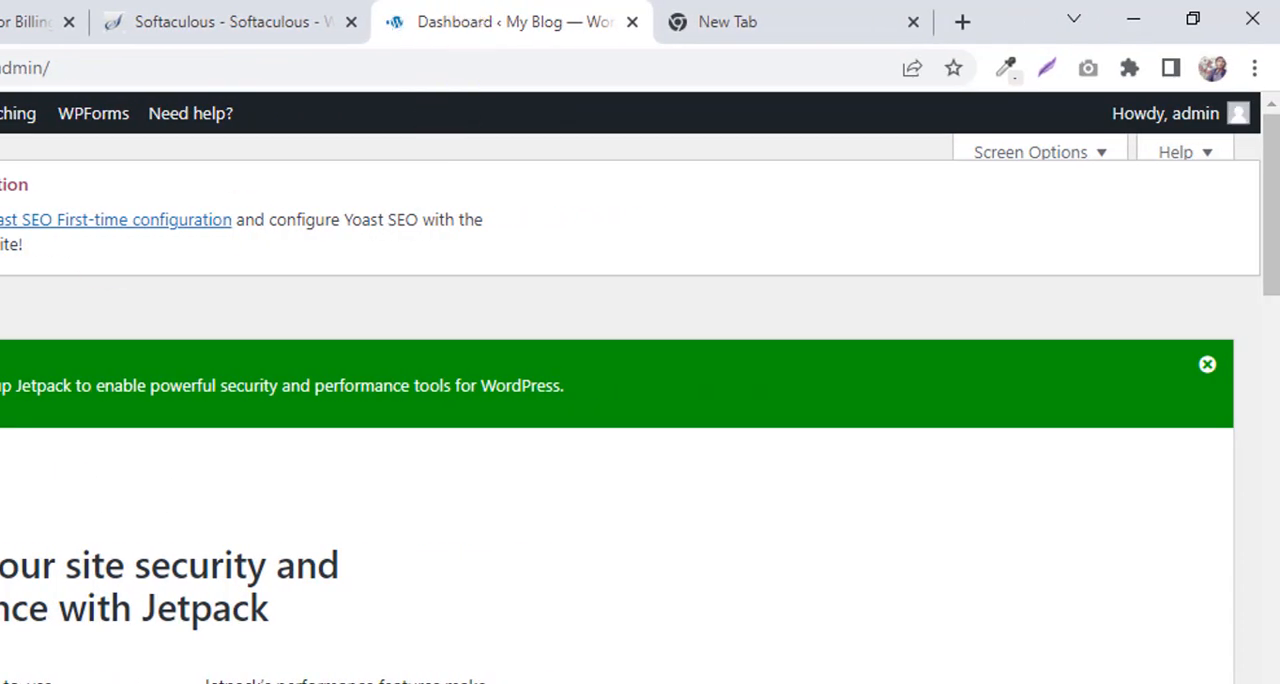
mouse_move(1234, 118)
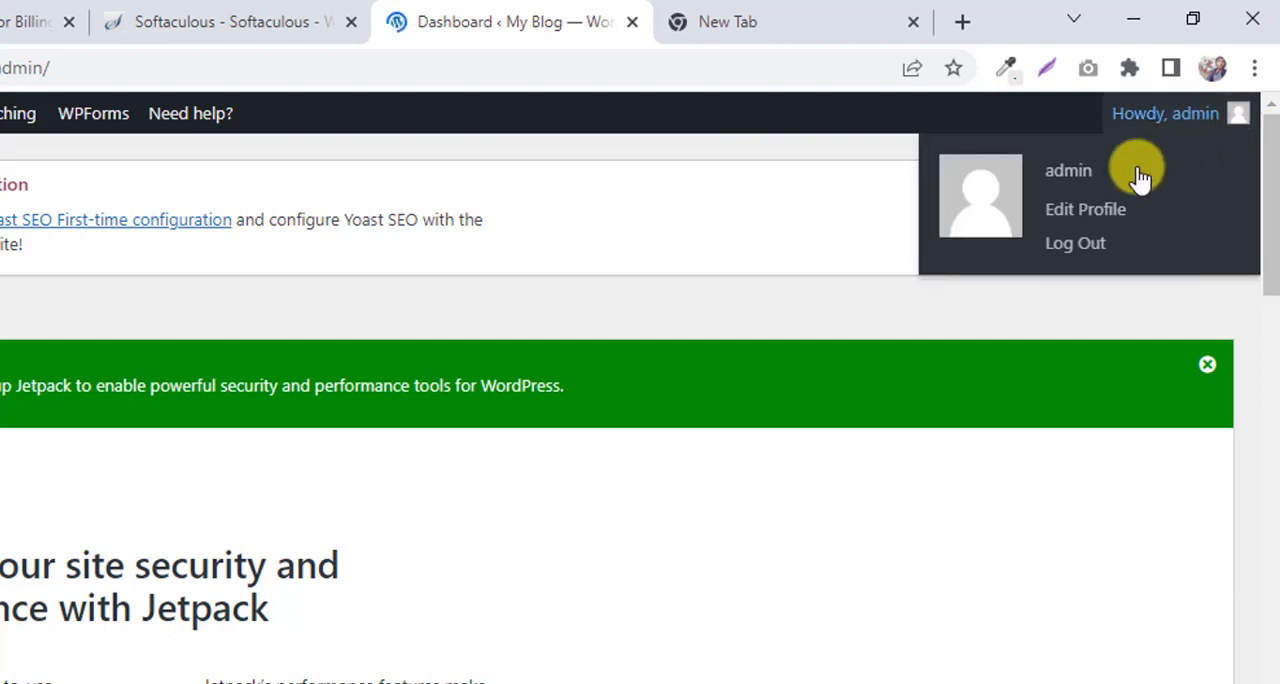
left_click(1077, 246)
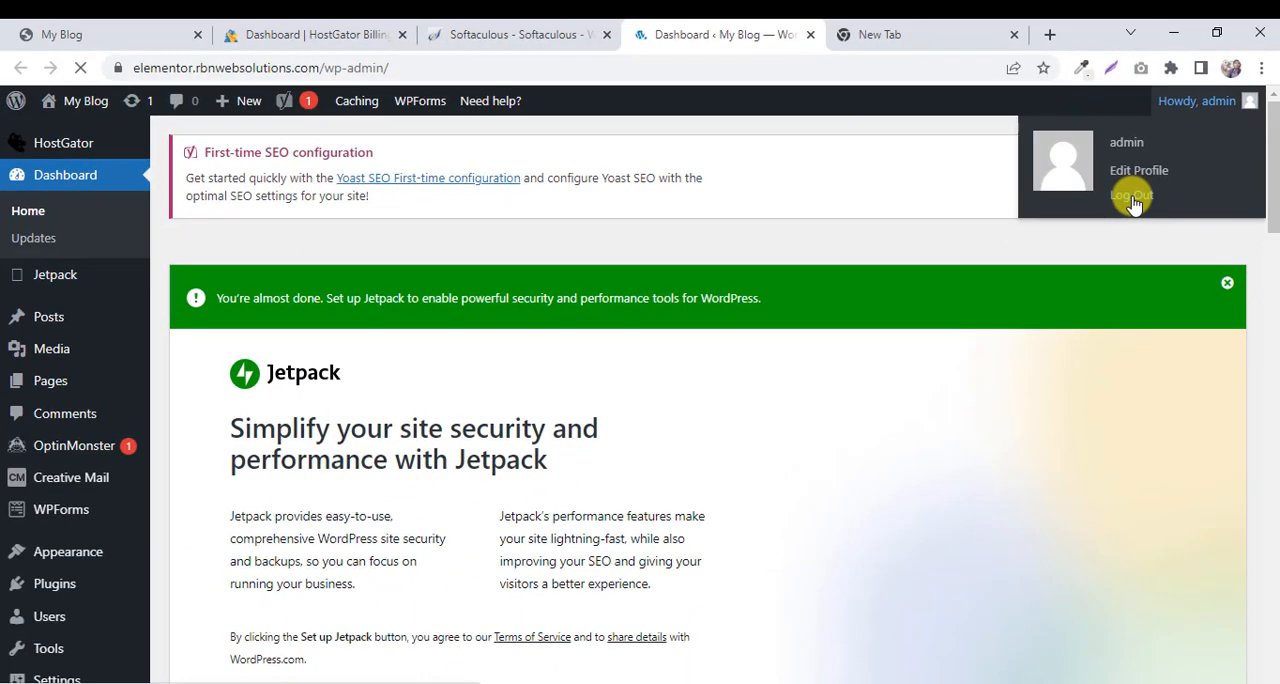
left_click(372, 30)
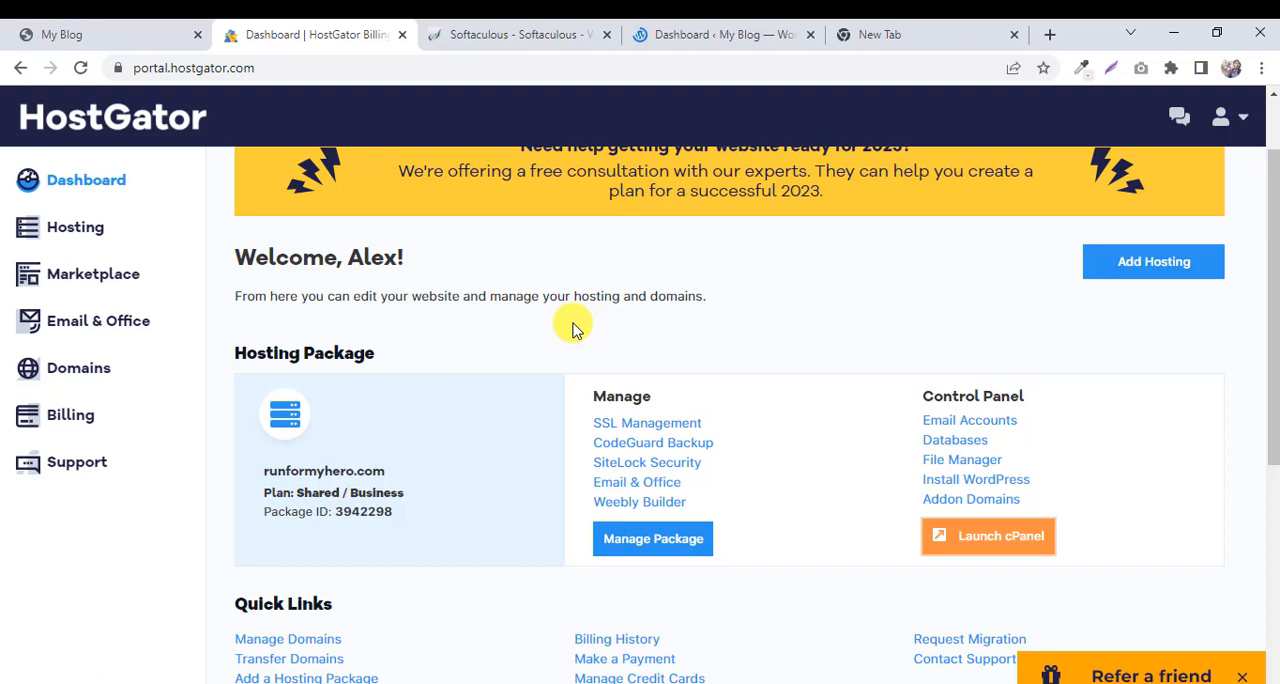
left_click(725, 32)
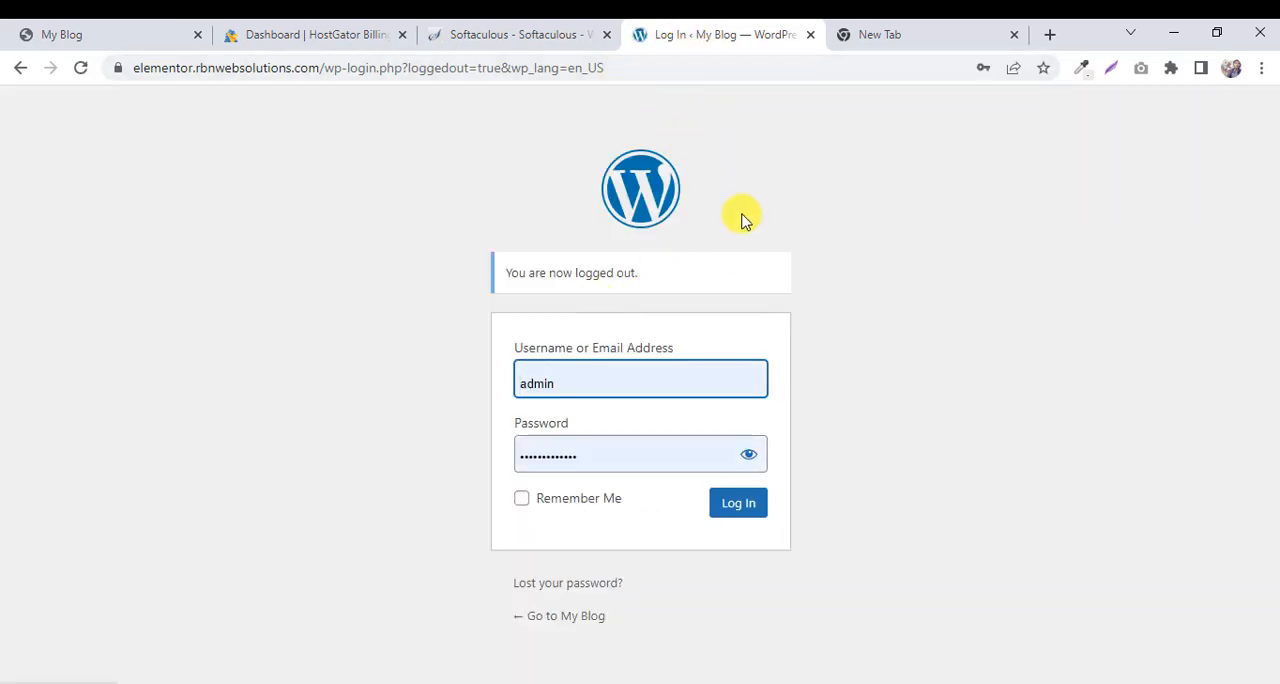
left_click(810, 34)
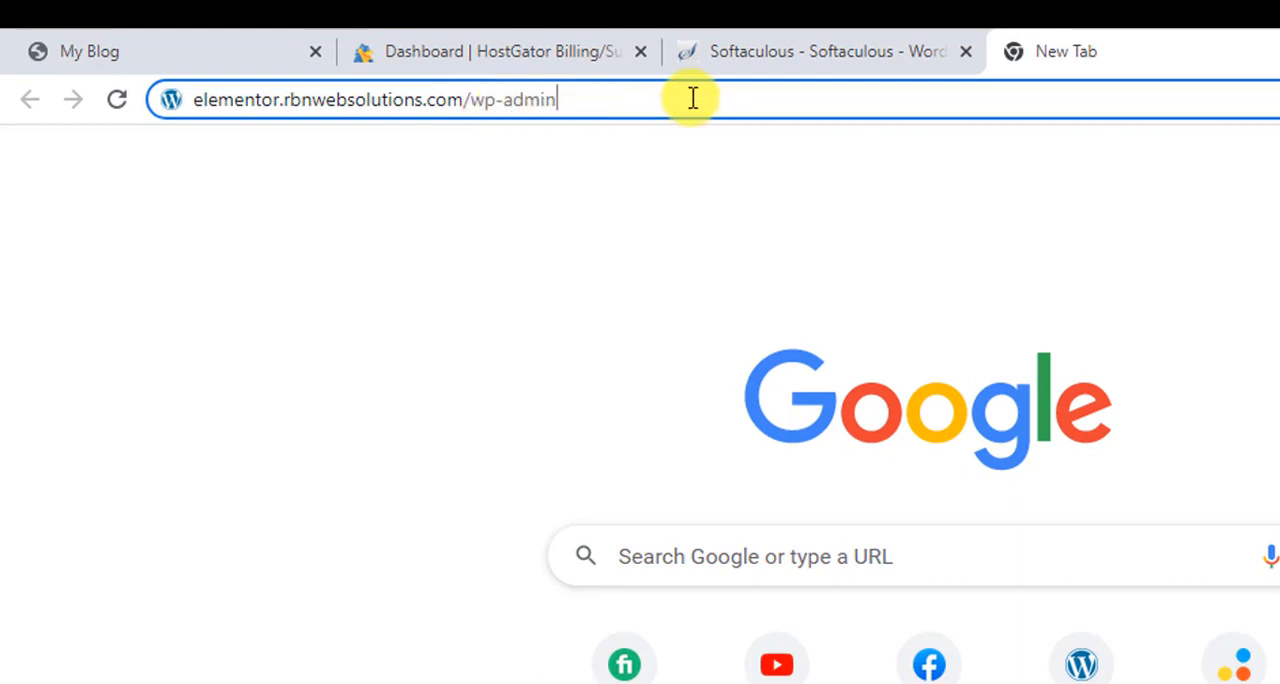
Load the entered wp-admin address, log in with the prefilled admin credentials, and close the Softaculous and HostGator tabs.
key("Return")
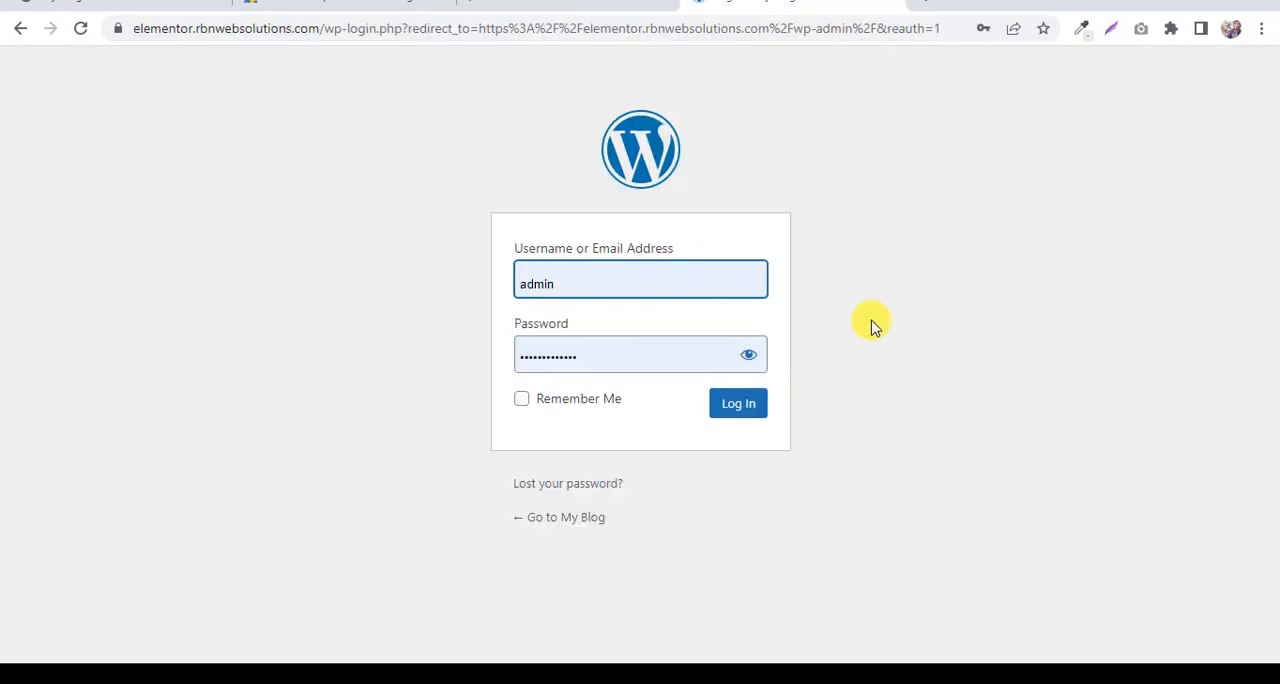
left_click(737, 425)
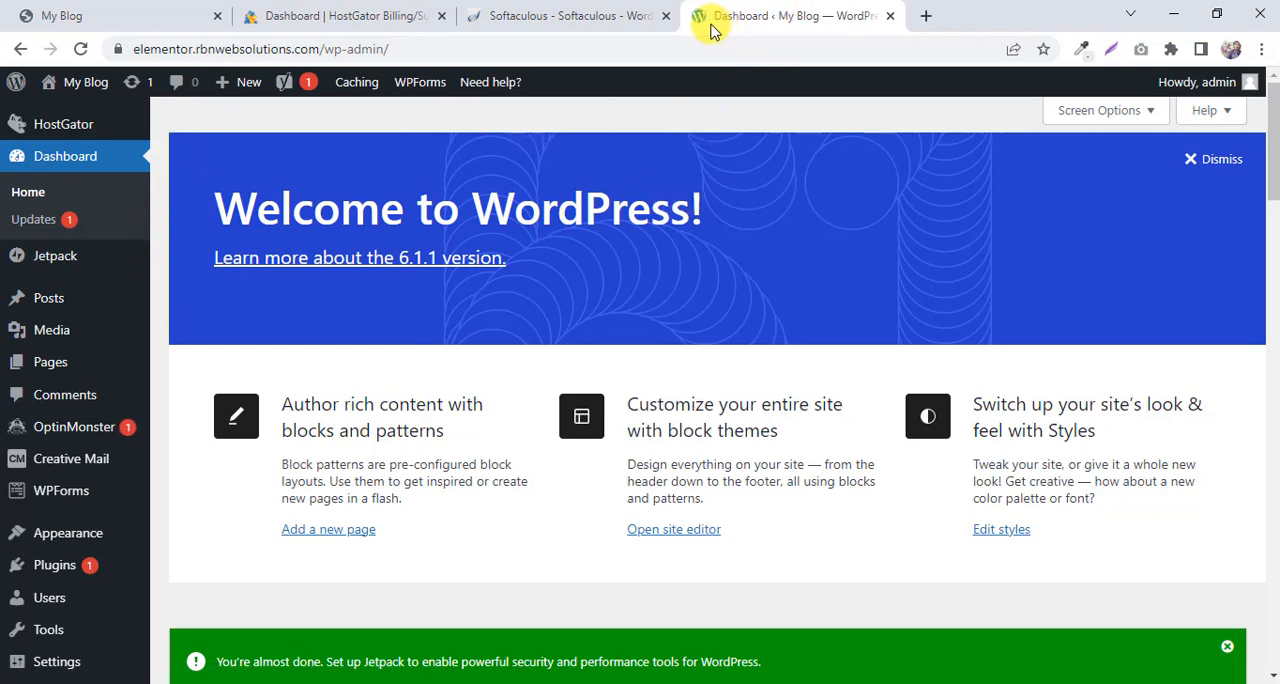
left_click(666, 17)
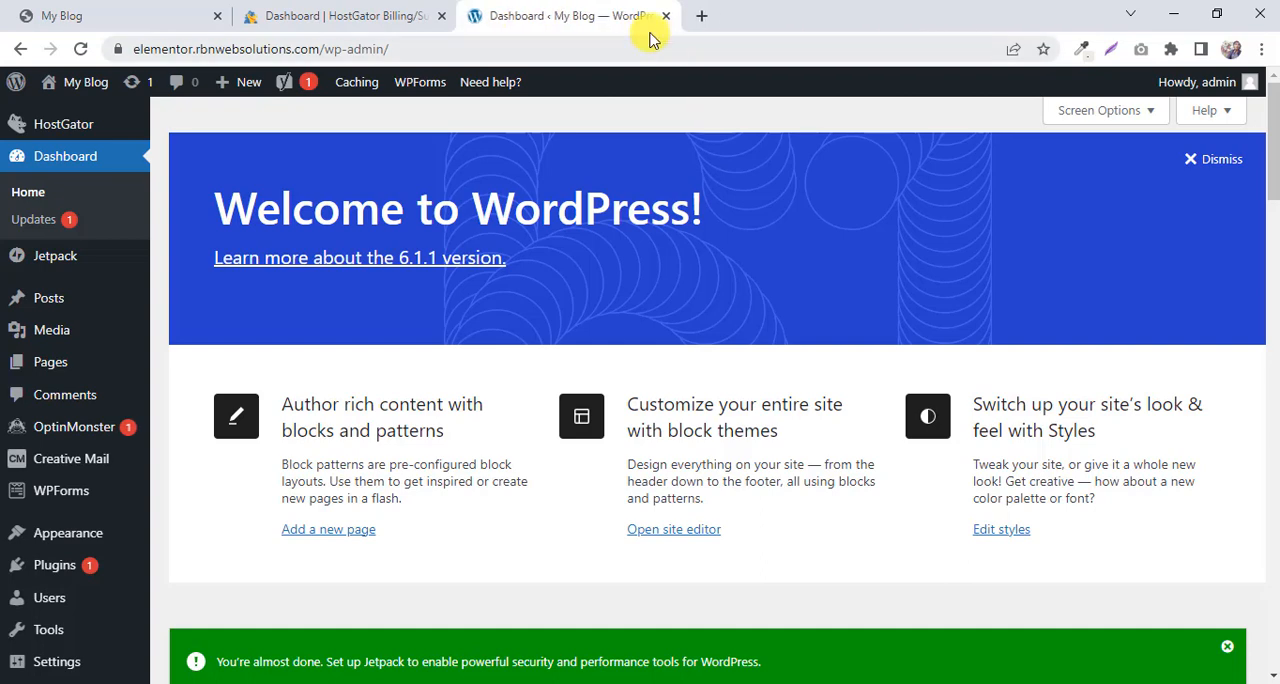
left_click(442, 17)
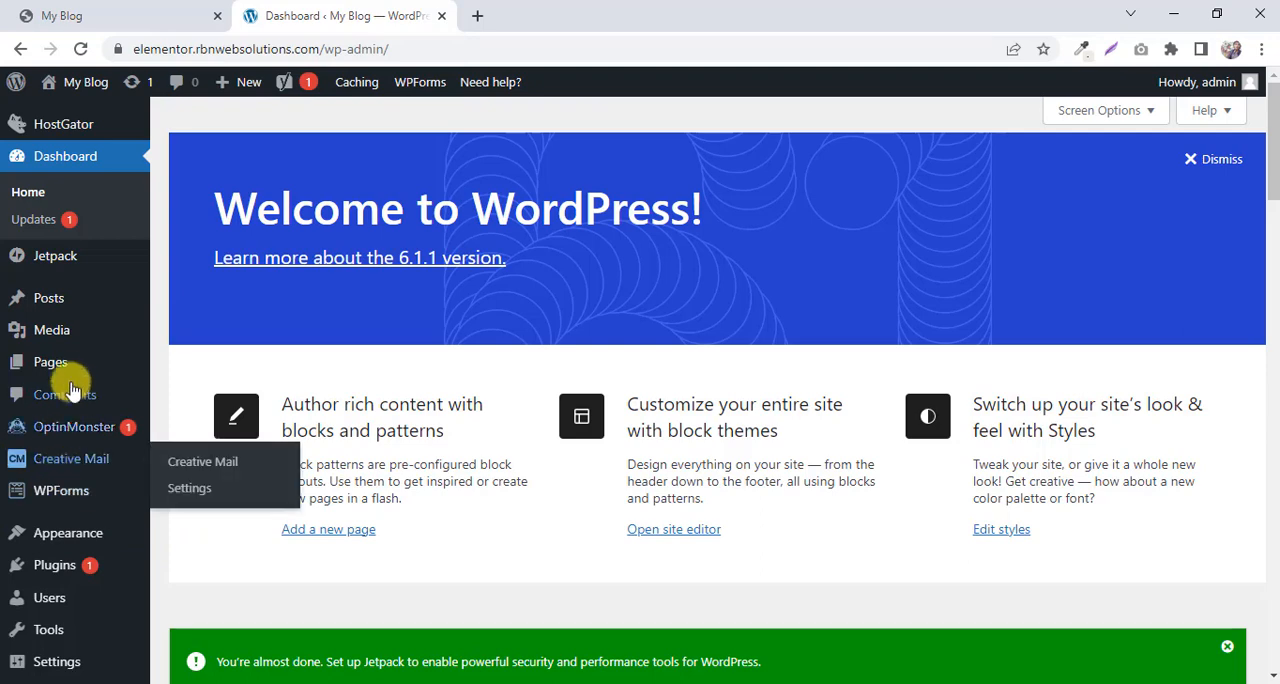
Select all installed plugins and deactivate them with one bulk action.
scroll(80, 460, "down", 1)
left_click(52, 486)
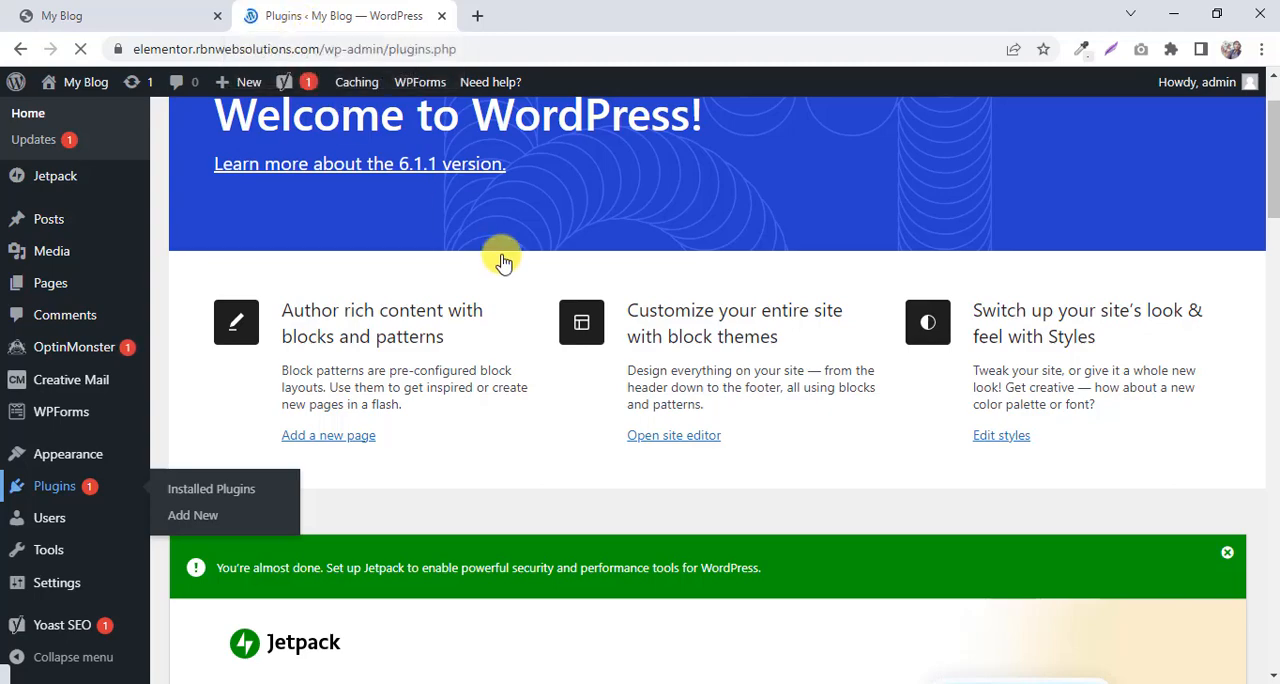
scroll(533, 143, "down", 8)
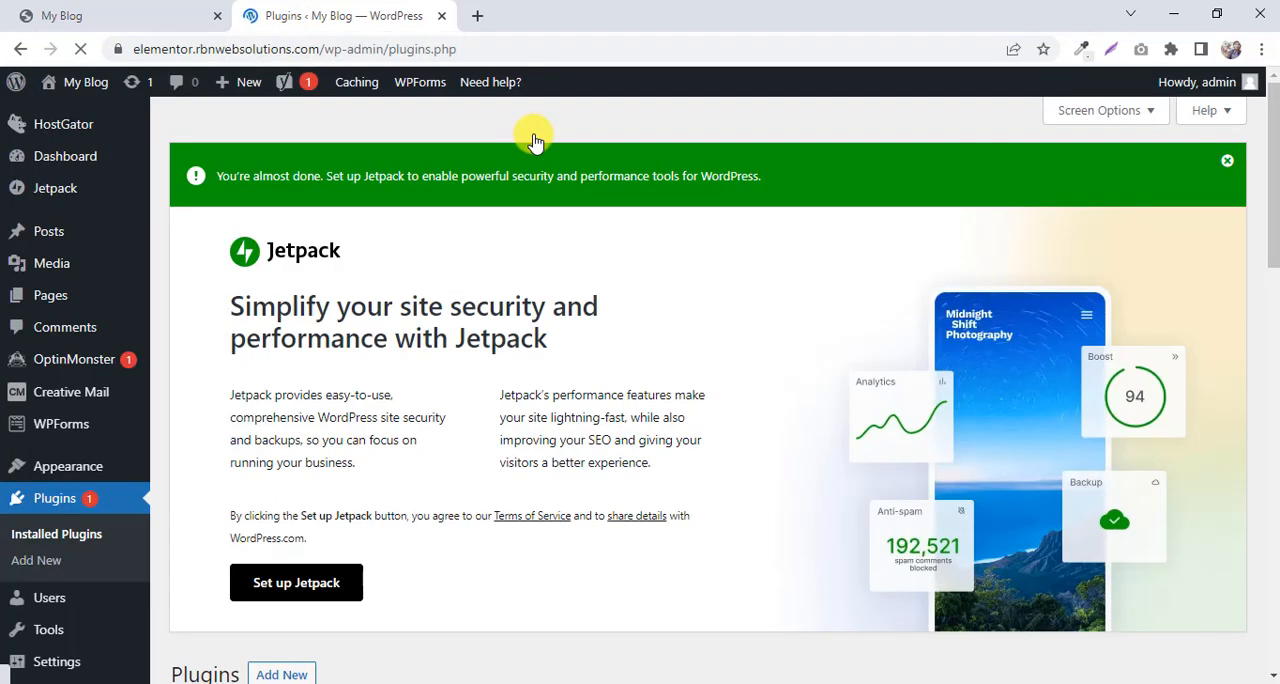
scroll(533, 143, "down", 15)
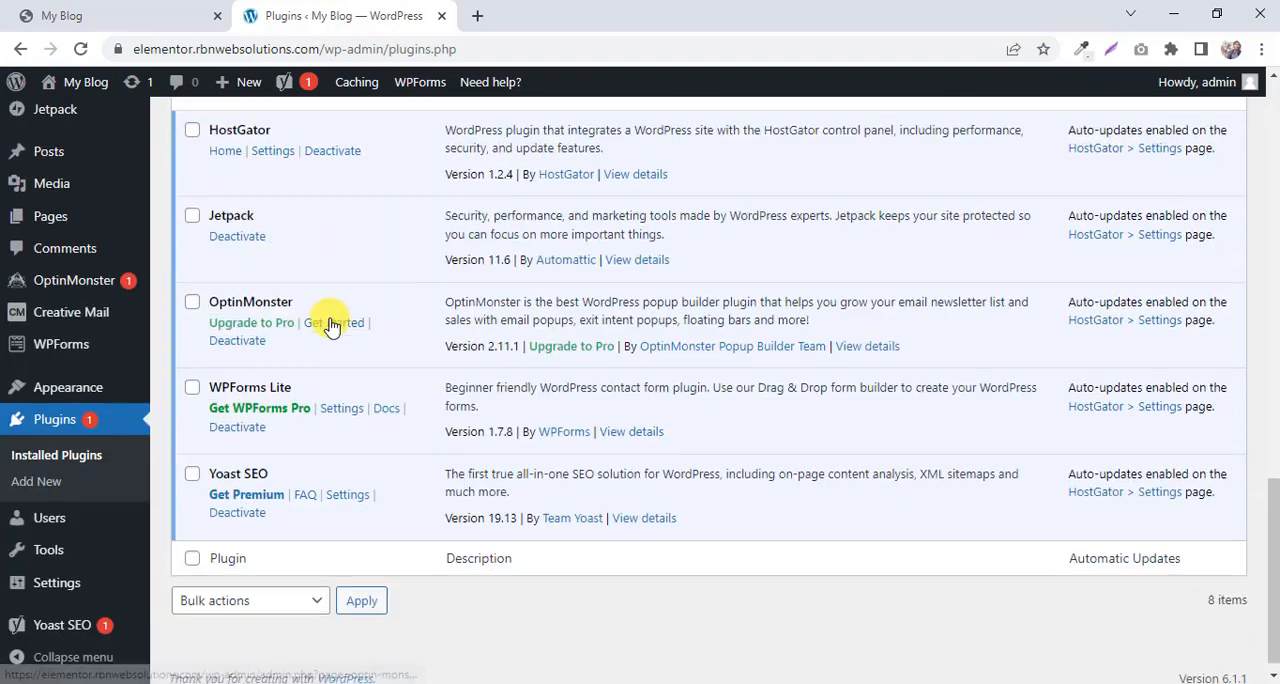
scroll(330, 326, "up", 6)
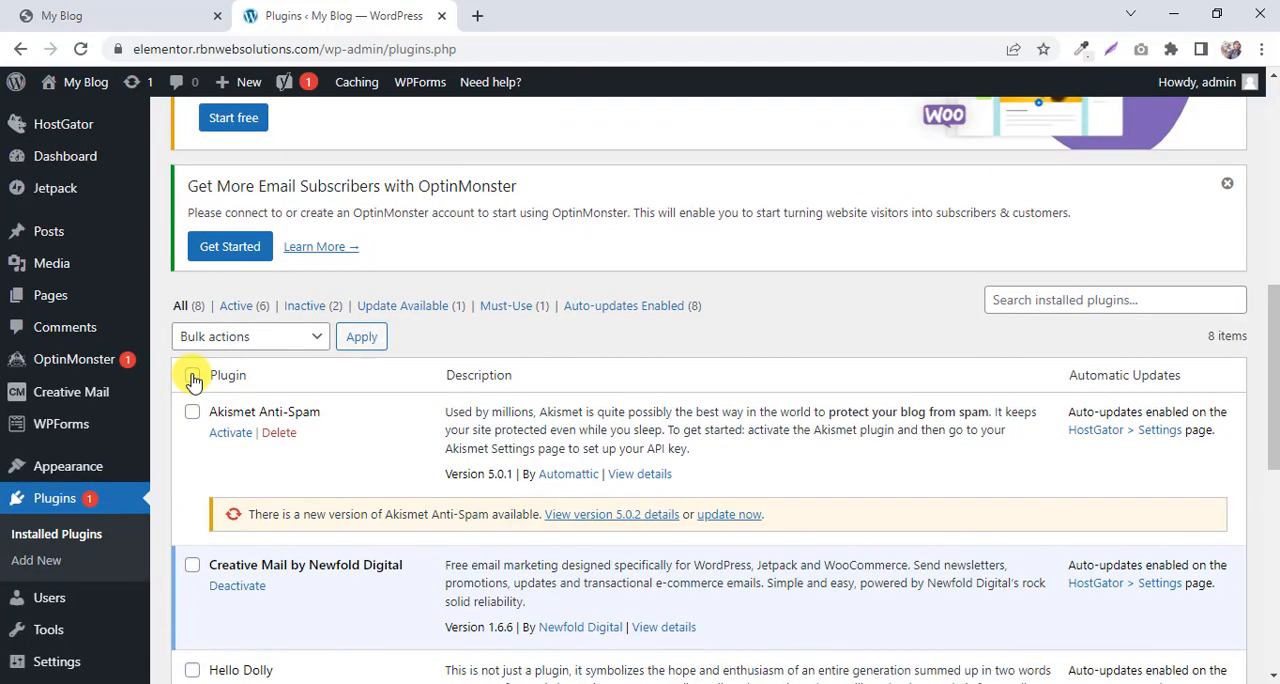
left_click(229, 336)
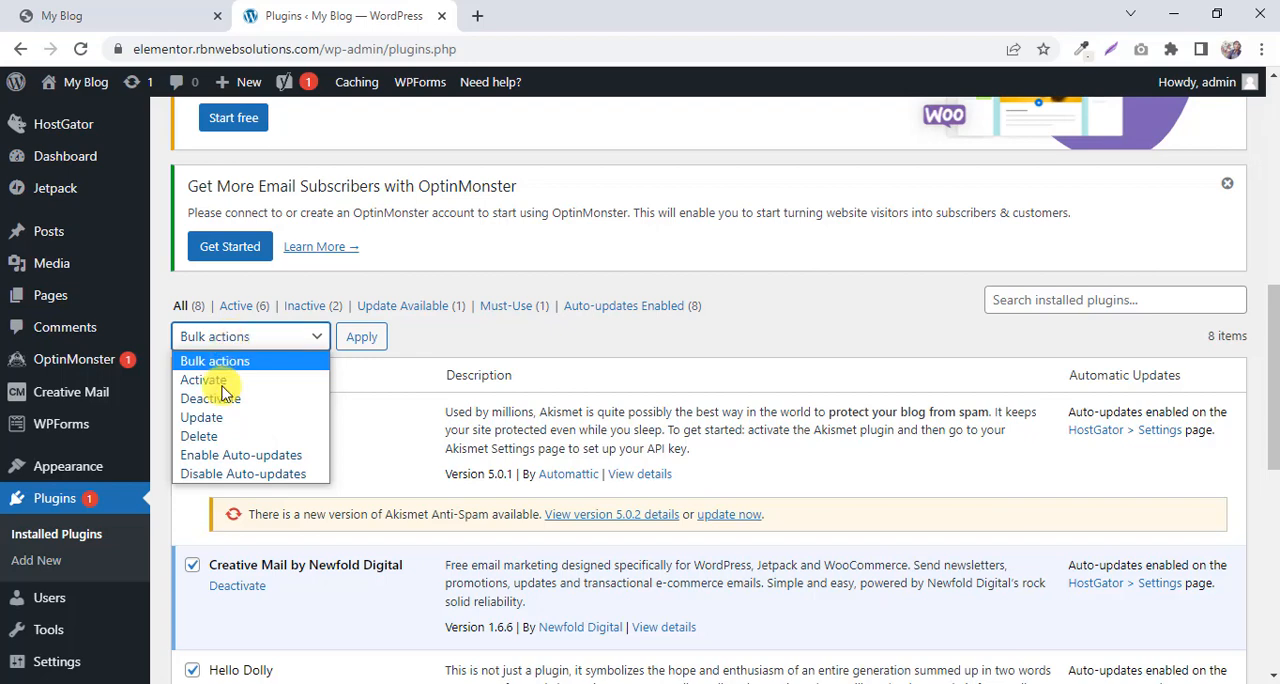
left_click(222, 399)
left_click(361, 336)
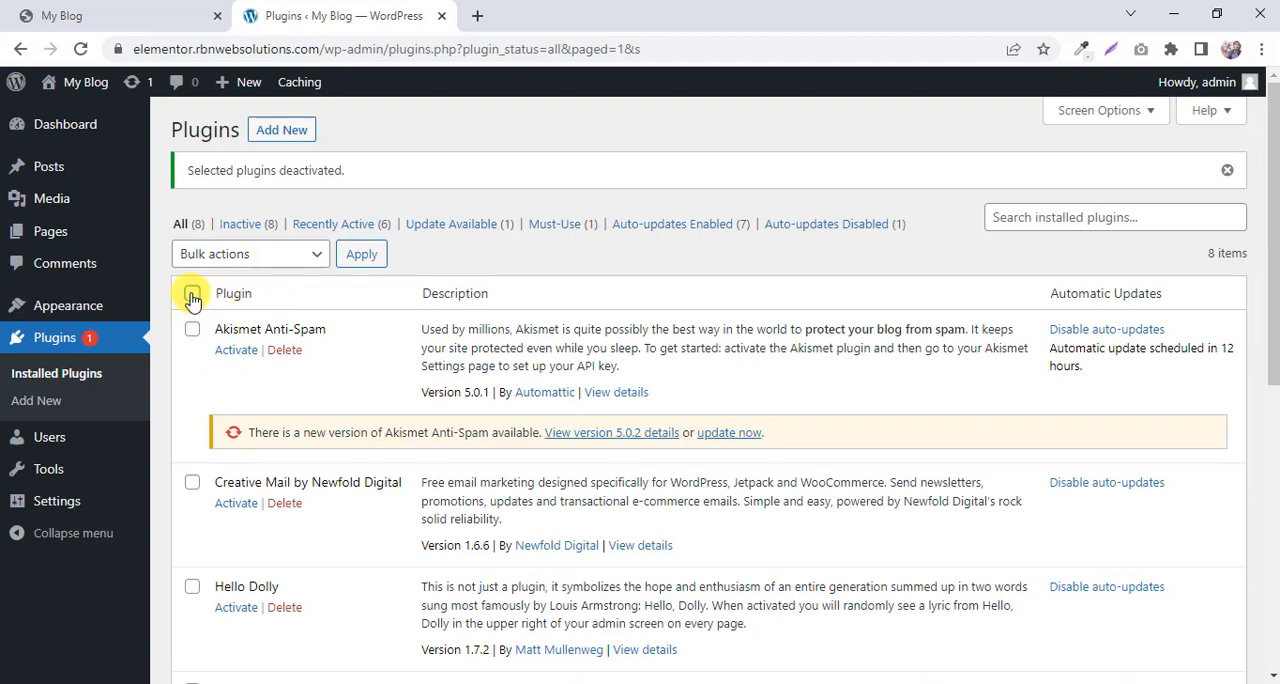
Bulk-delete all the deactivated plugins together with their data.
left_click(193, 294)
left_click(250, 254)
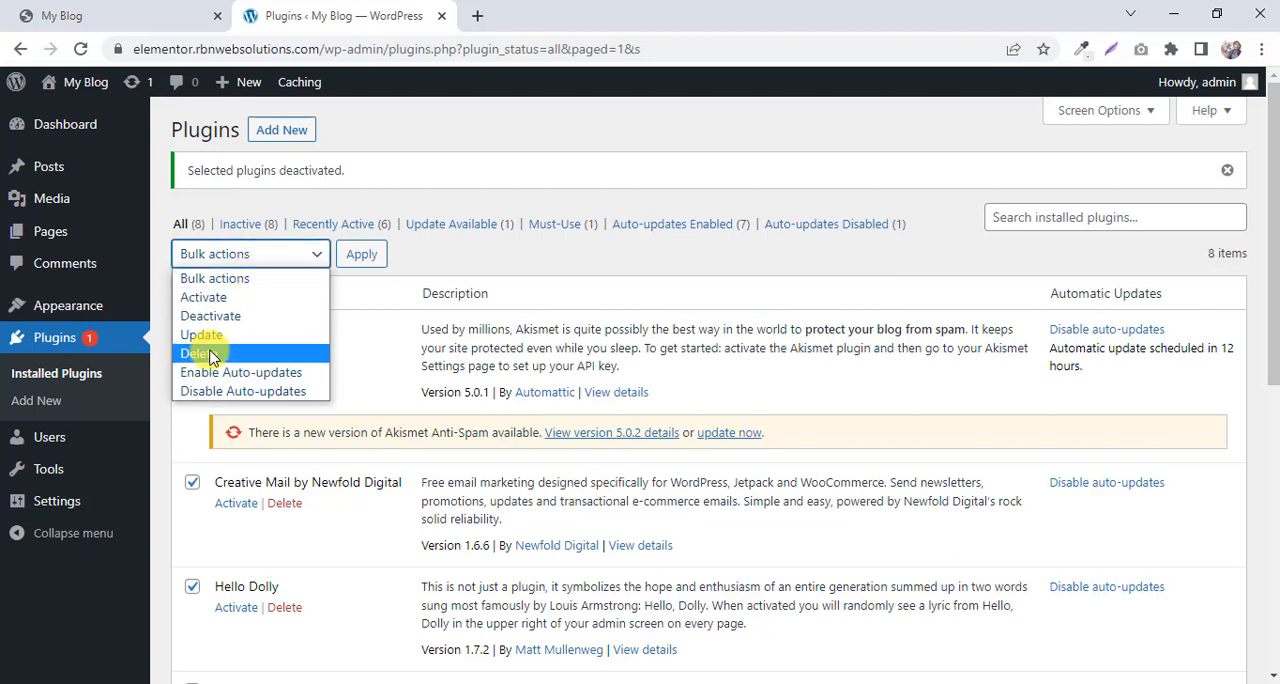
left_click(210, 355)
left_click(362, 256)
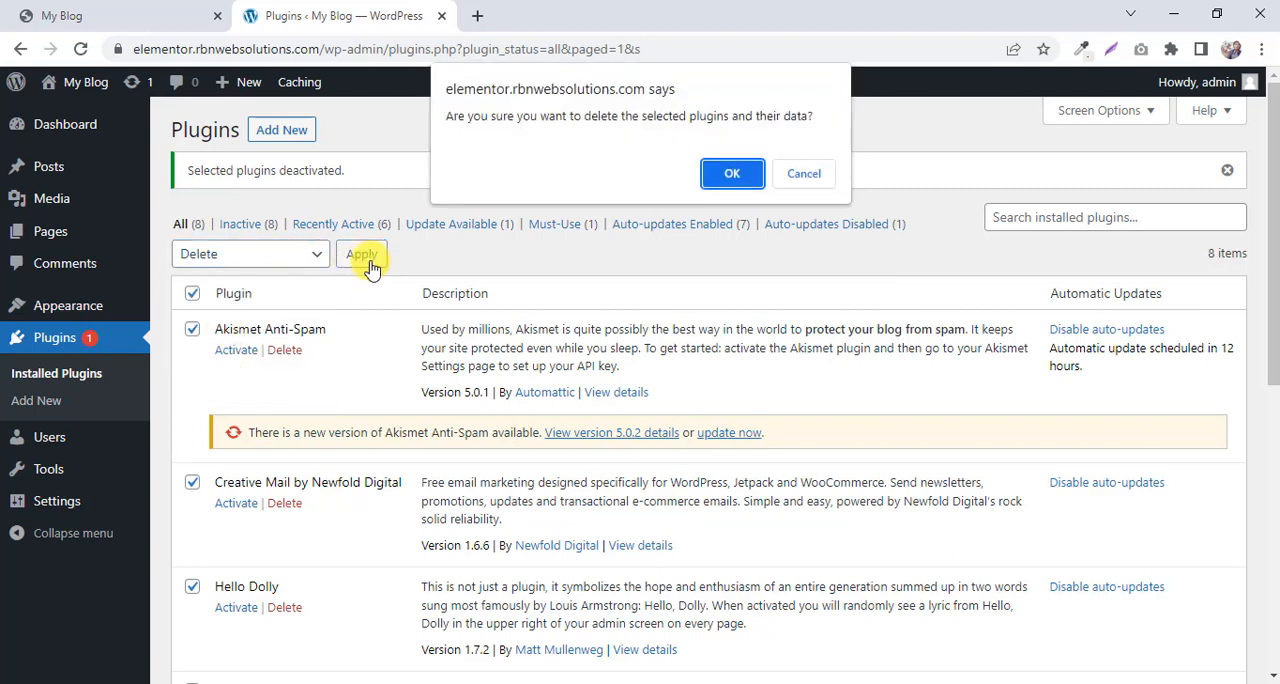
left_click(727, 172)
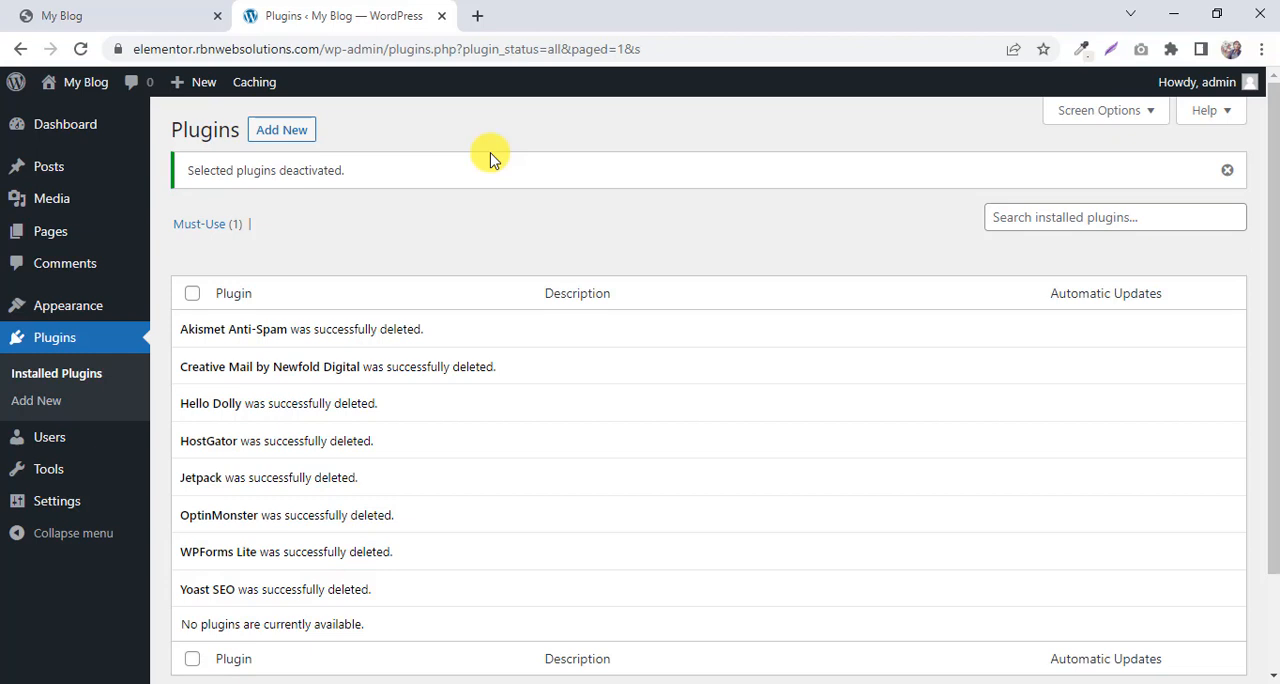
Move the default Privacy Policy and Sample Page pages to the trash with one bulk action.
mouse_move(66, 242)
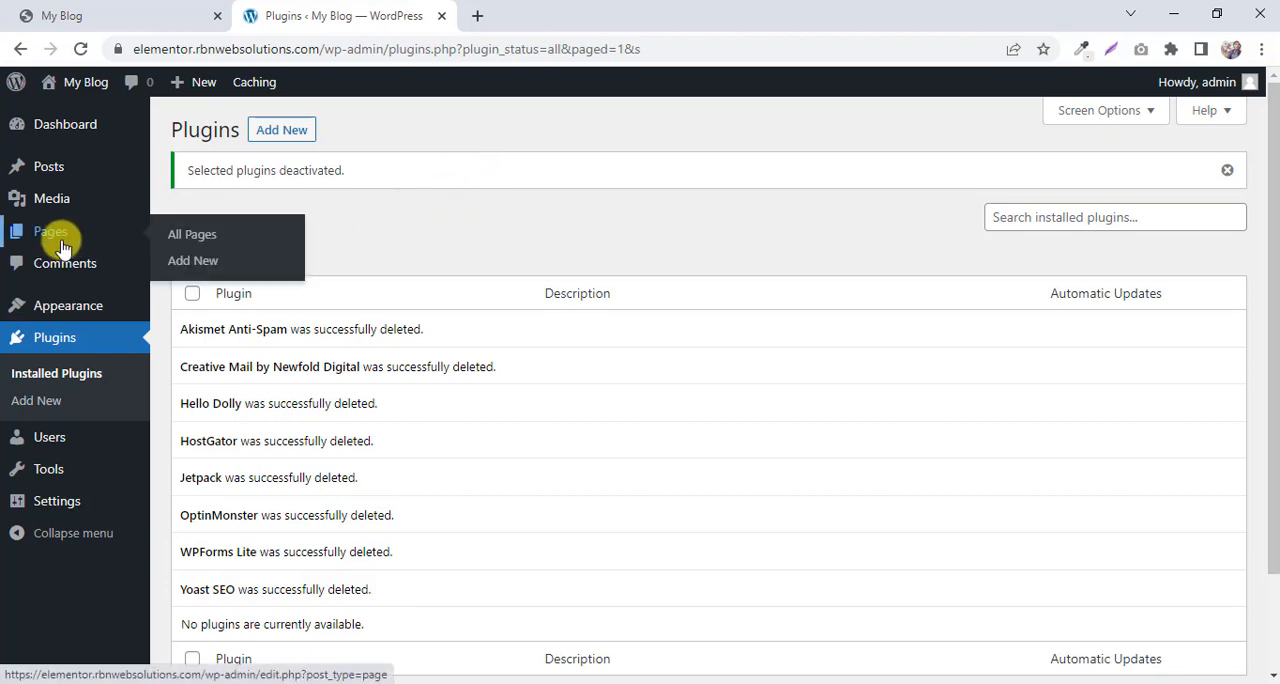
left_click(48, 234)
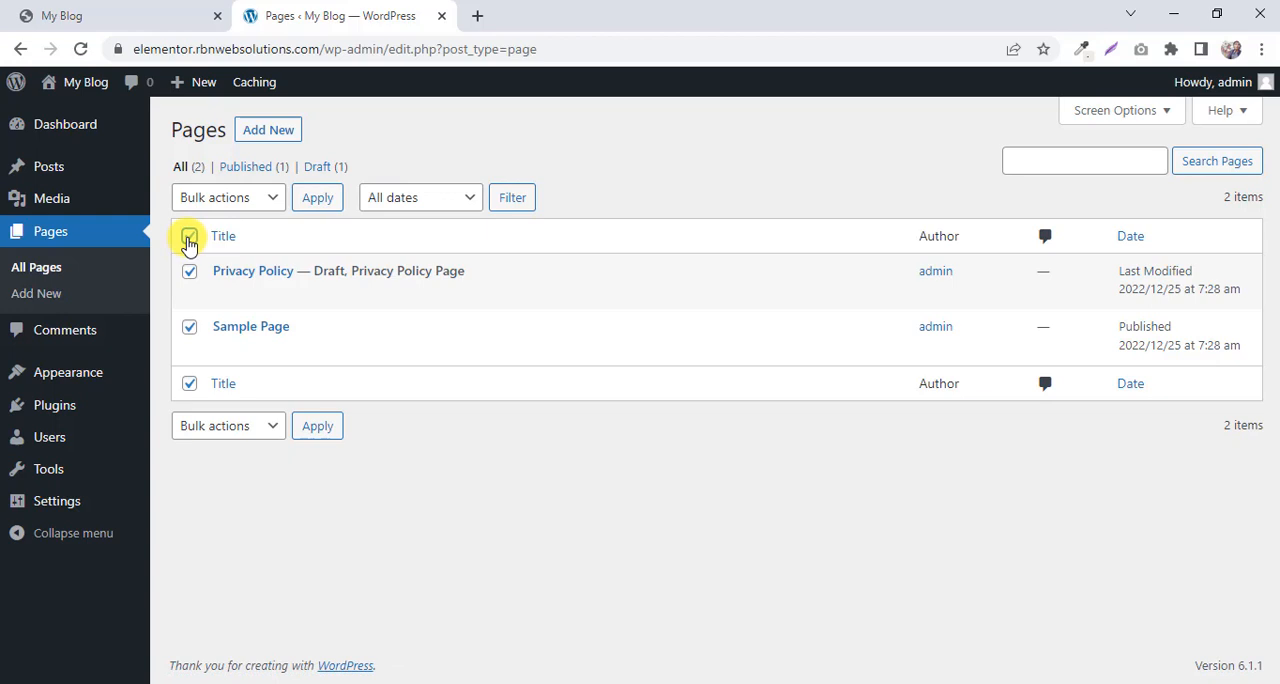
left_click(228, 197)
left_click(220, 258)
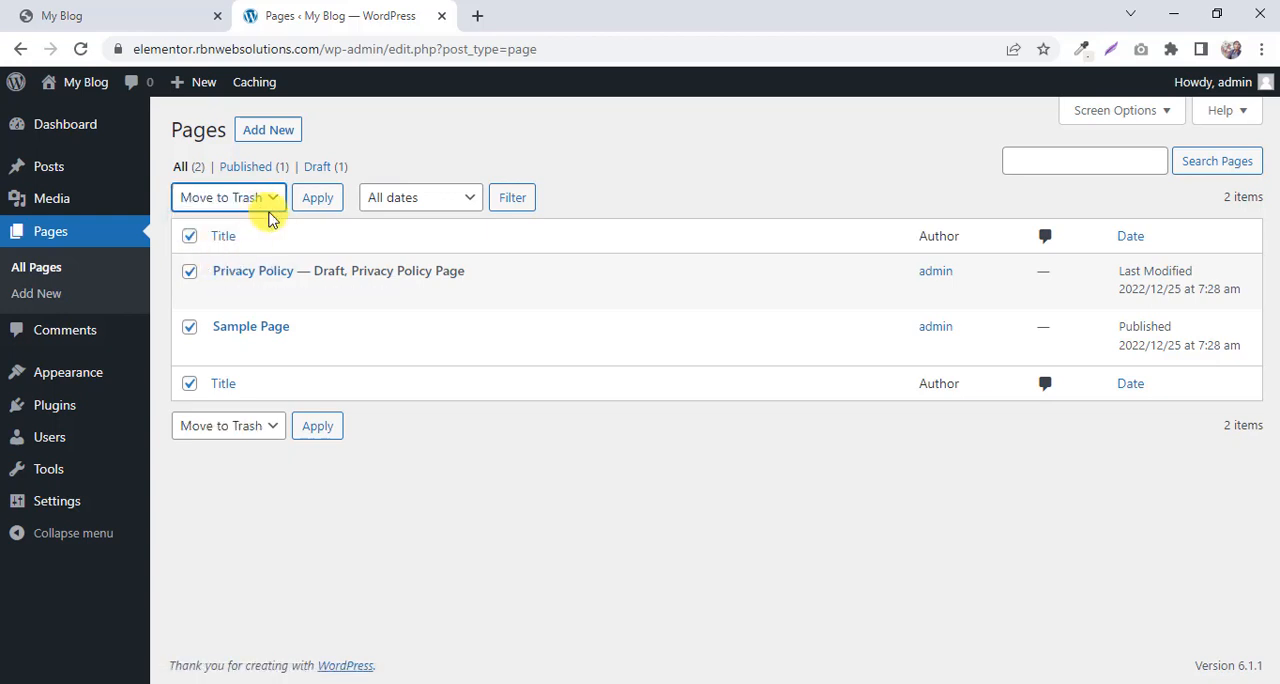
left_click(317, 198)
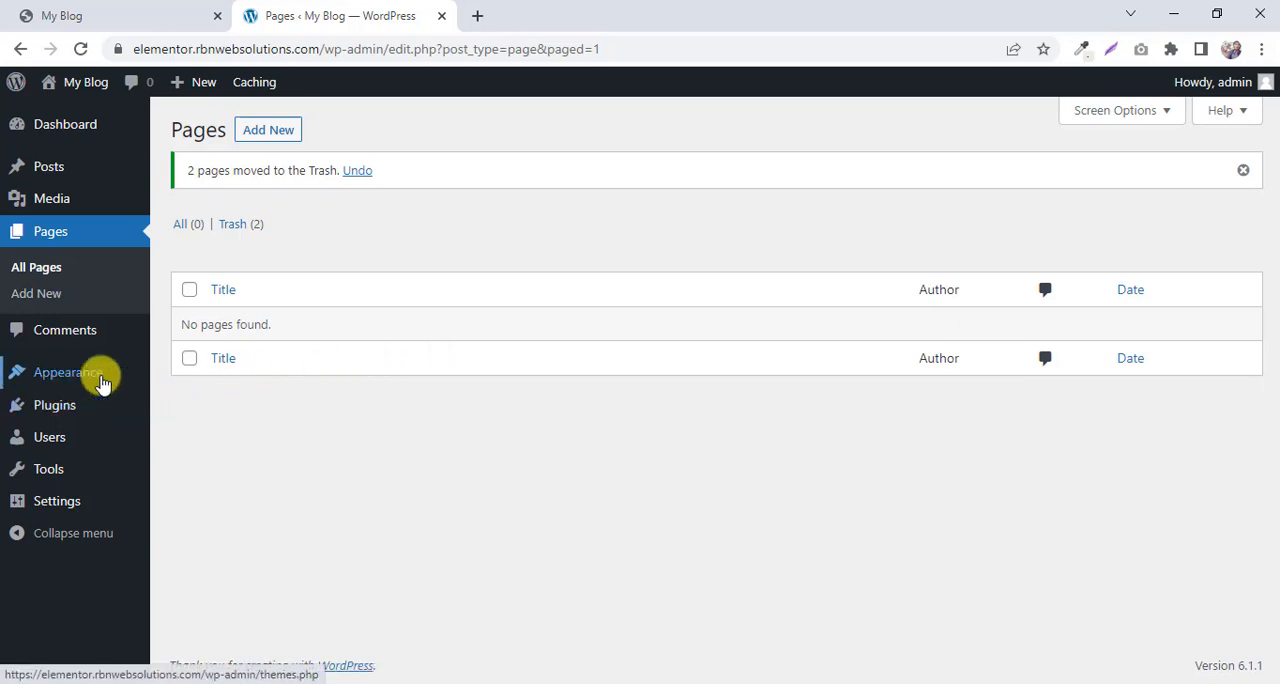
Start adding a new theme to the site and search the theme directory for "astra".
mouse_move(52, 374)
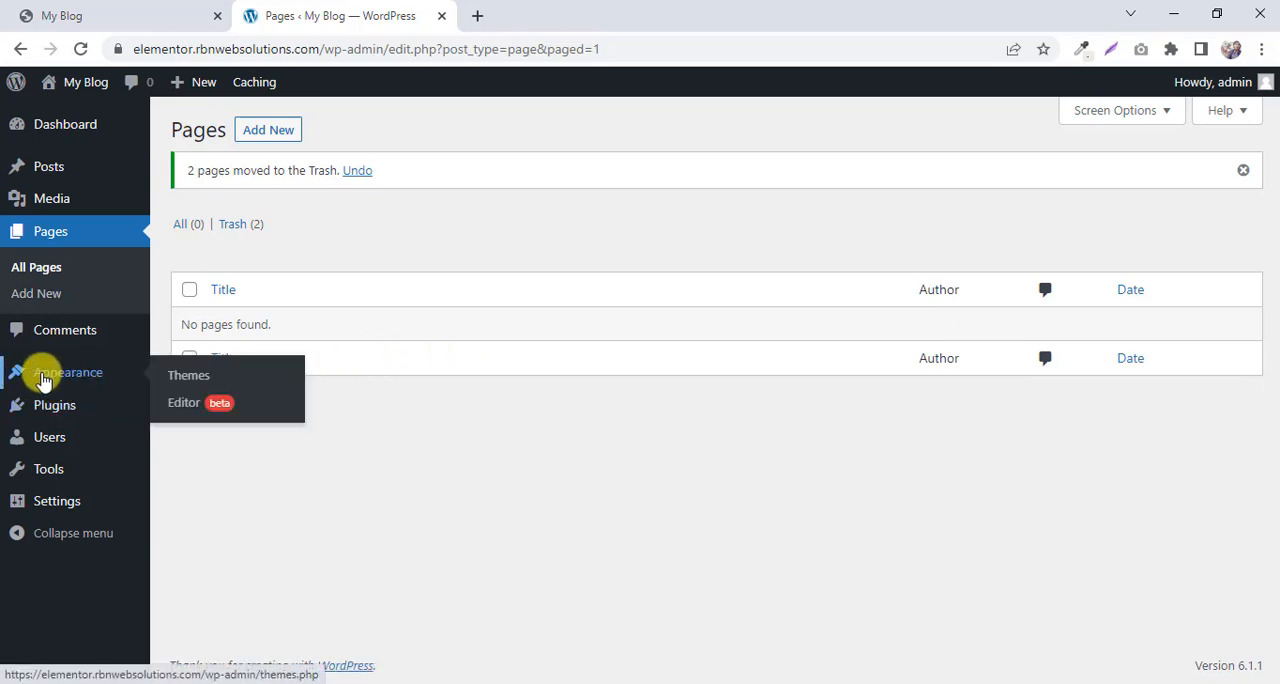
left_click(192, 372)
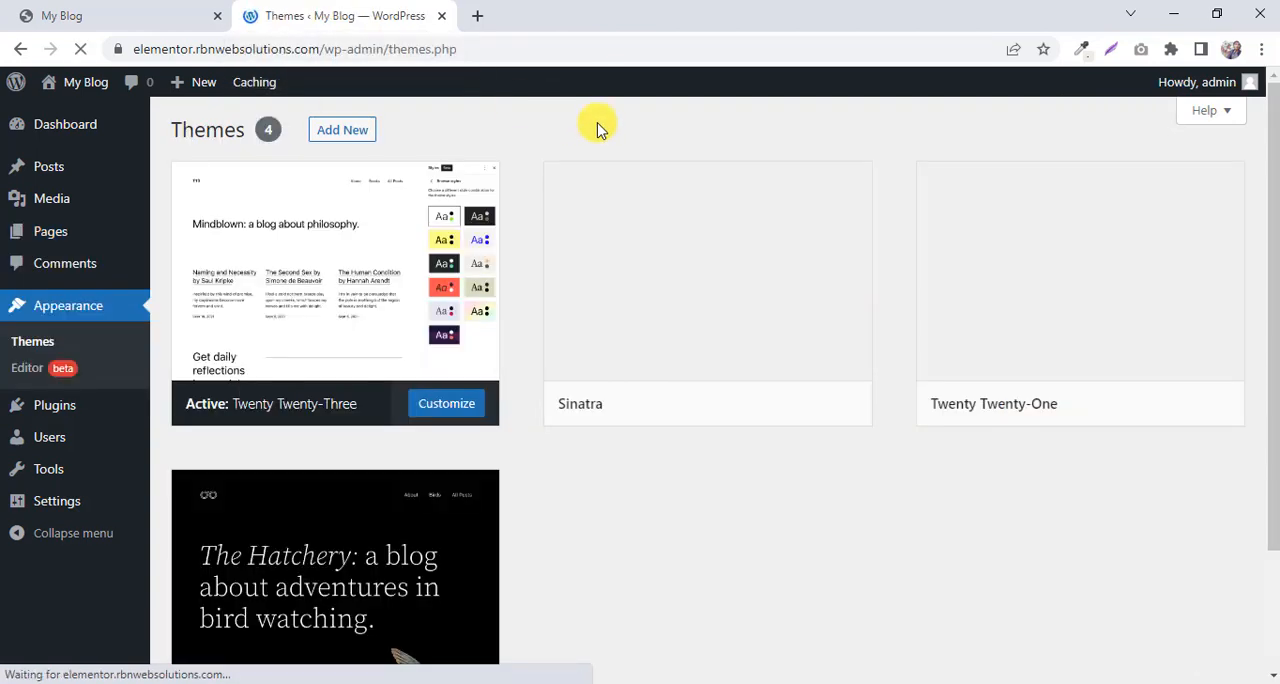
left_click(341, 132)
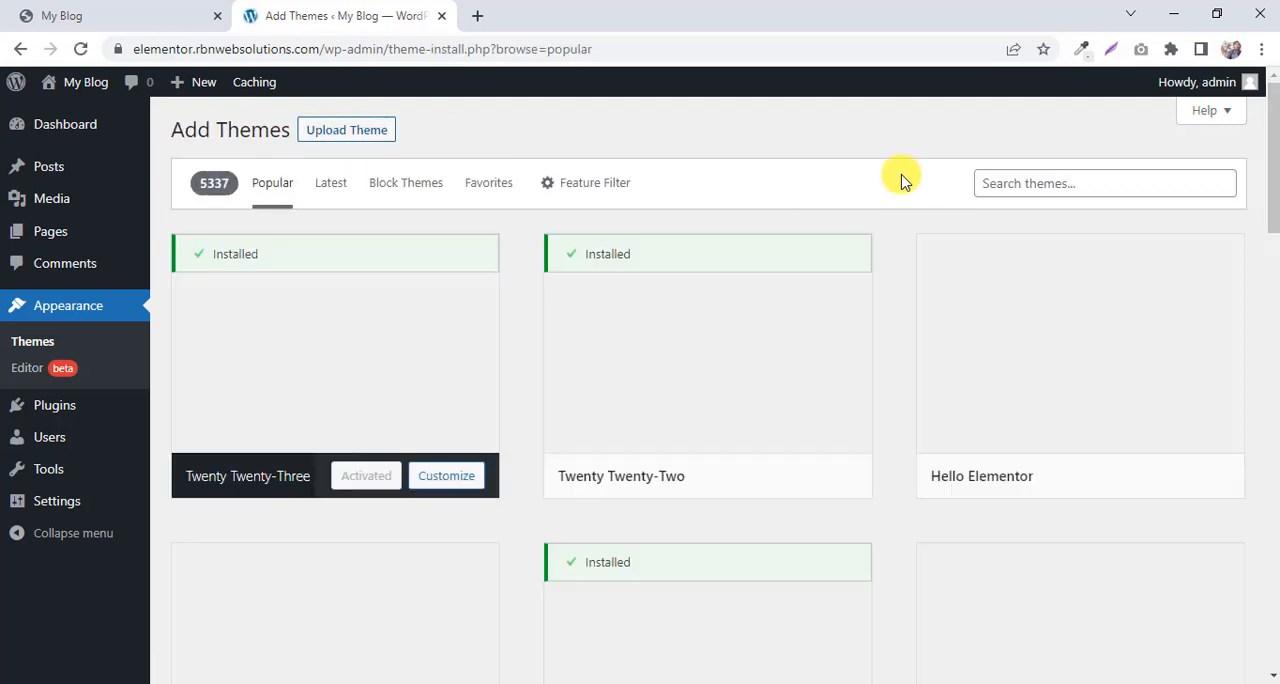
left_click(1114, 186)
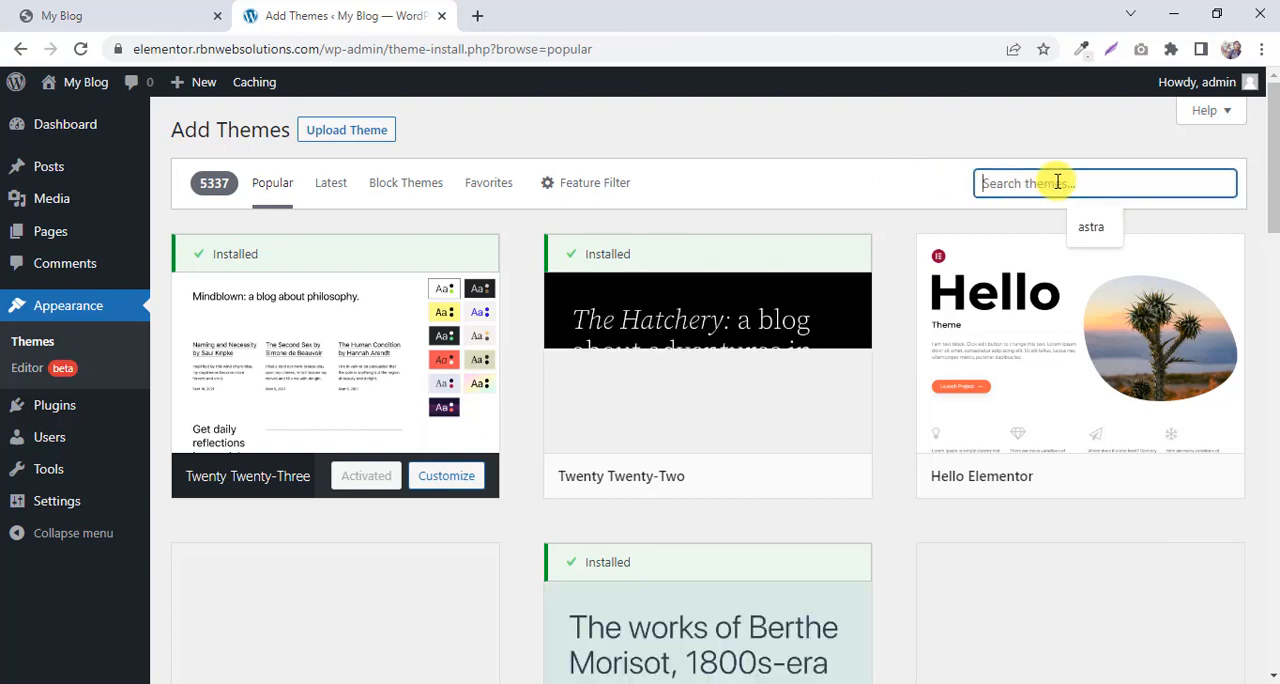
type("astra")
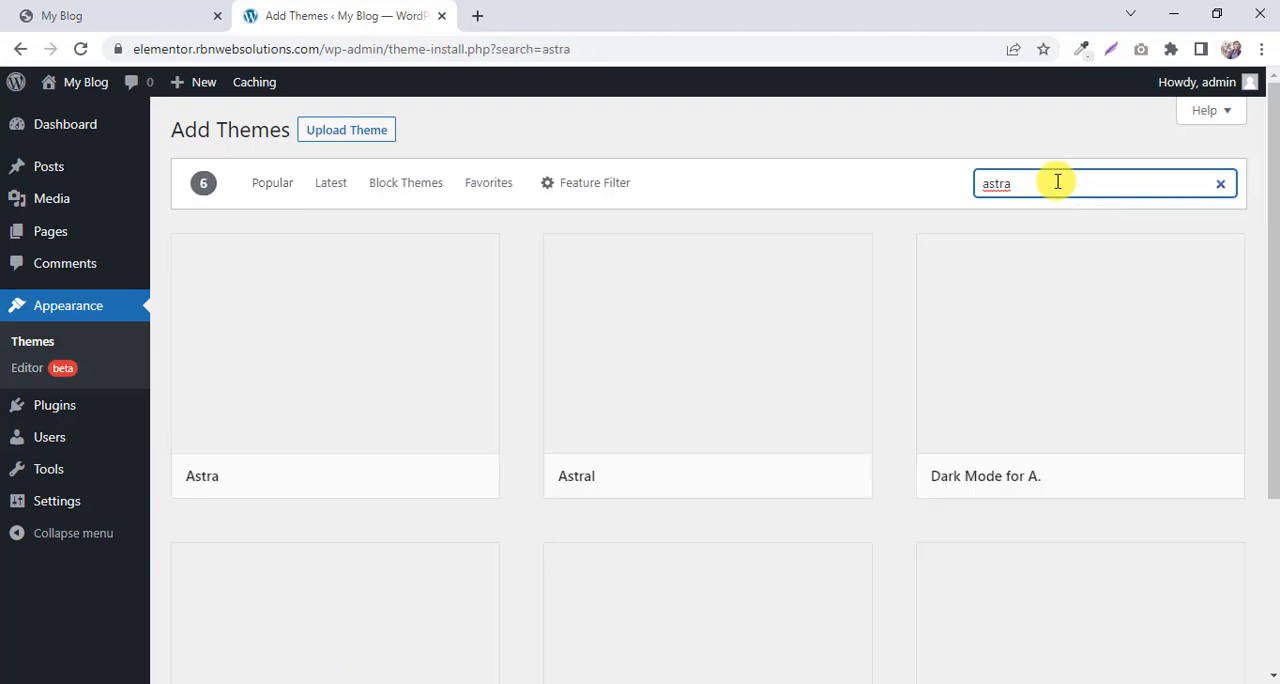
mouse_move(229, 394)
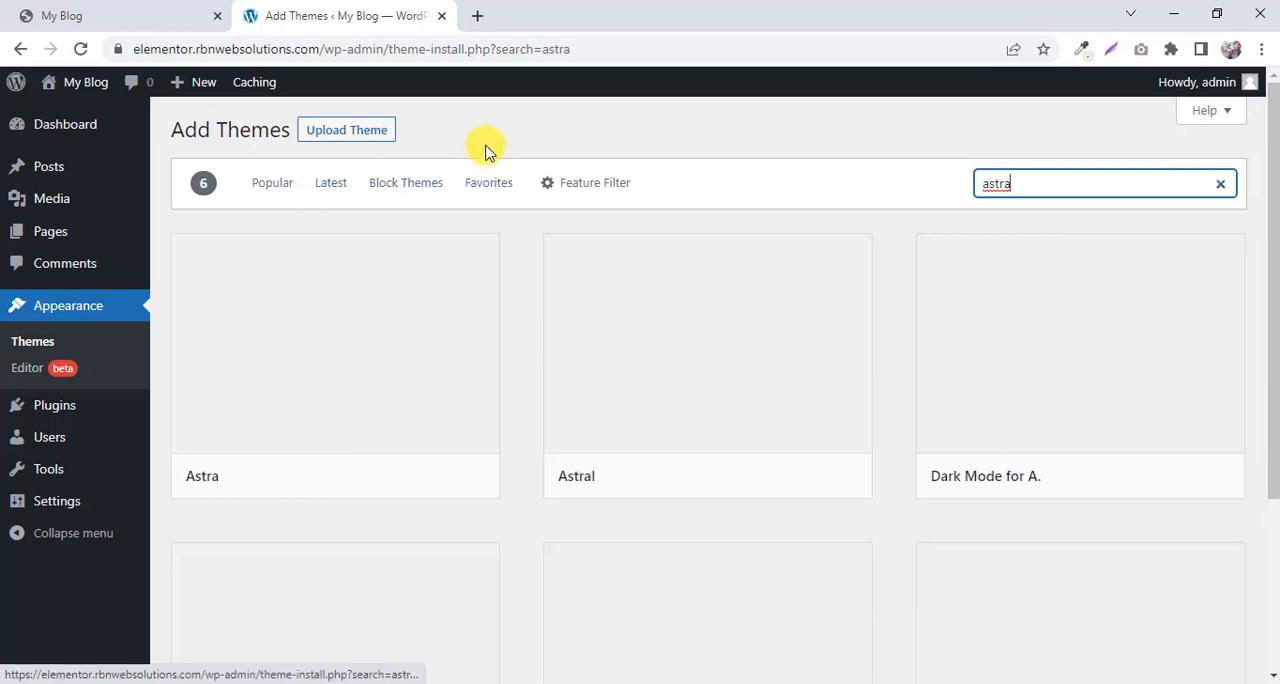
mouse_move(335, 331)
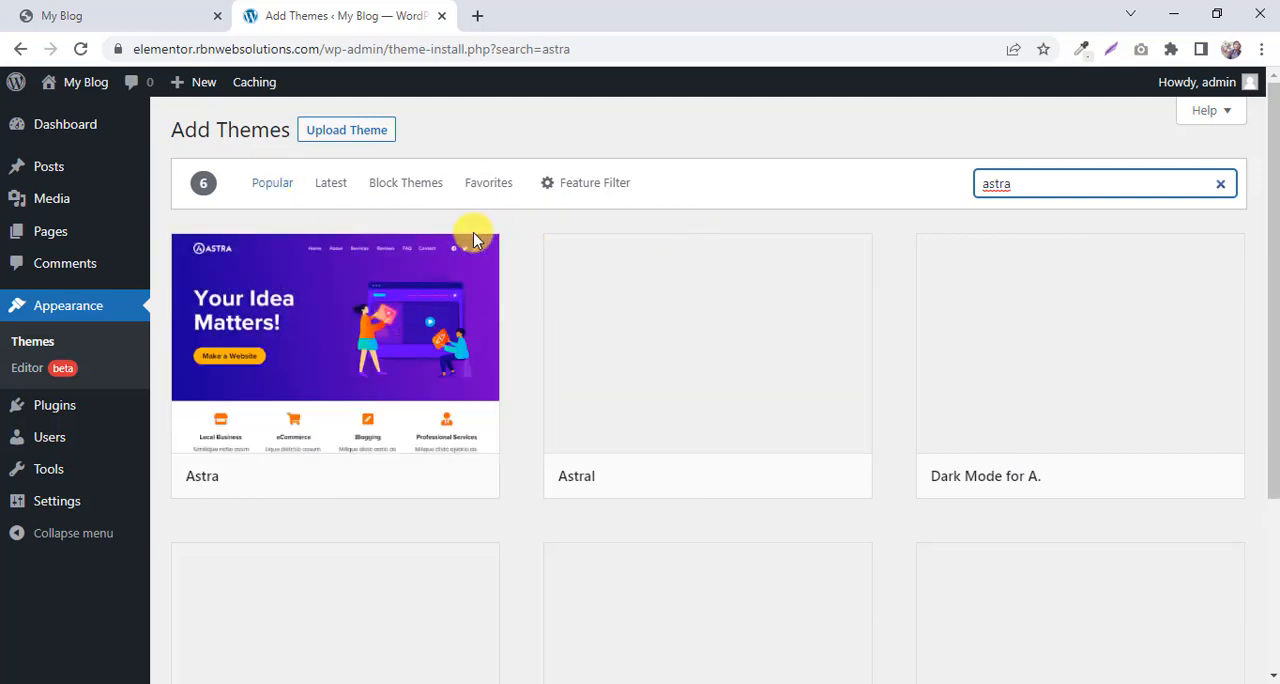
Open the Astra theme's details and preview, look through its description, and close the preview.
mouse_move(408, 267)
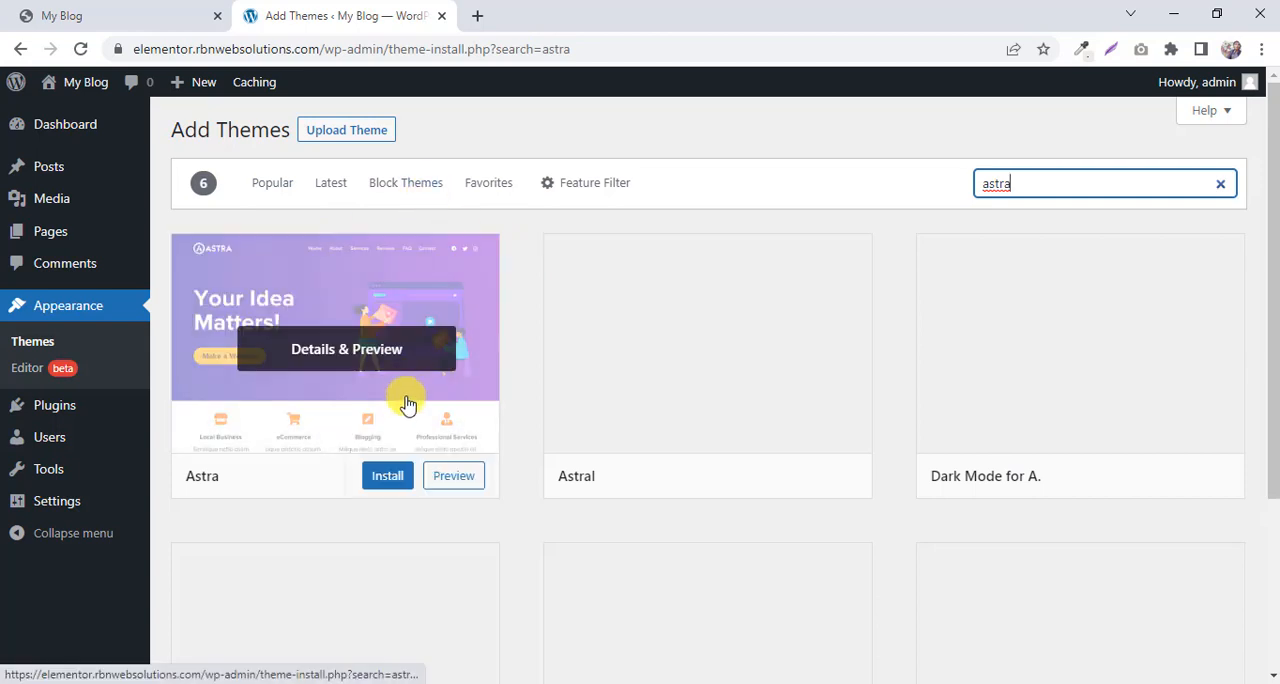
scroll(428, 400, "down", 1)
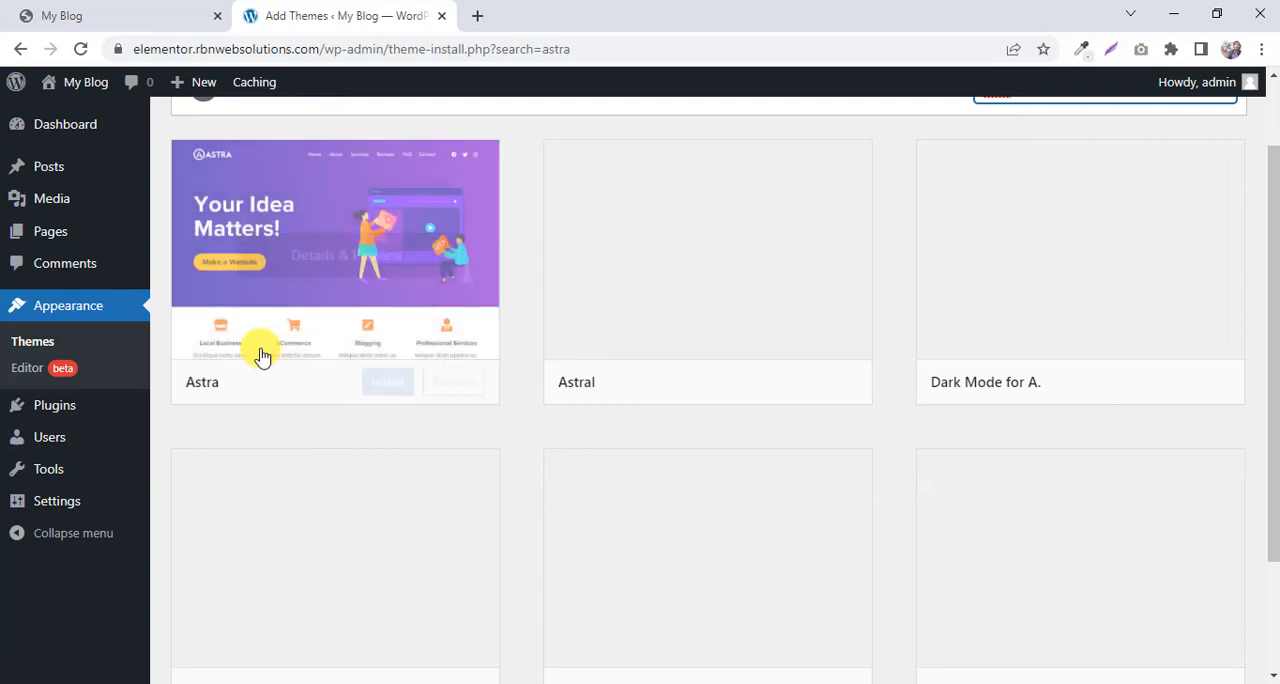
left_click(323, 262)
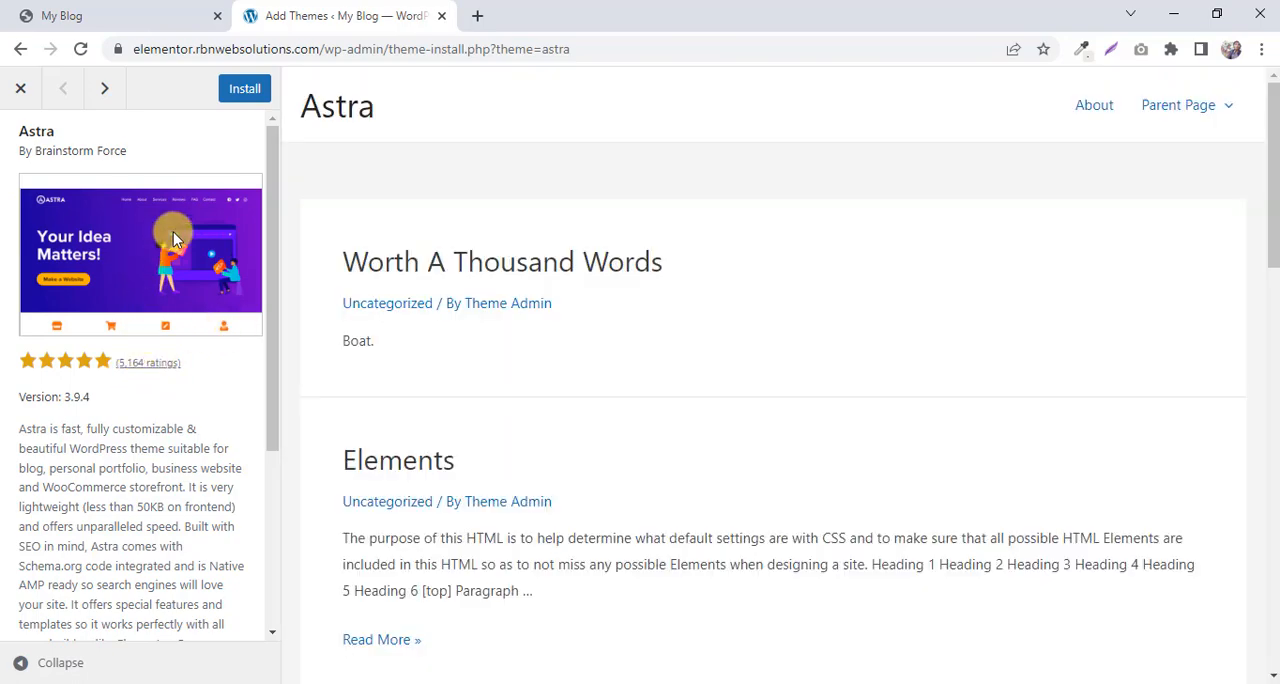
scroll(173, 235, "down", 4)
scroll(171, 240, "up", 4)
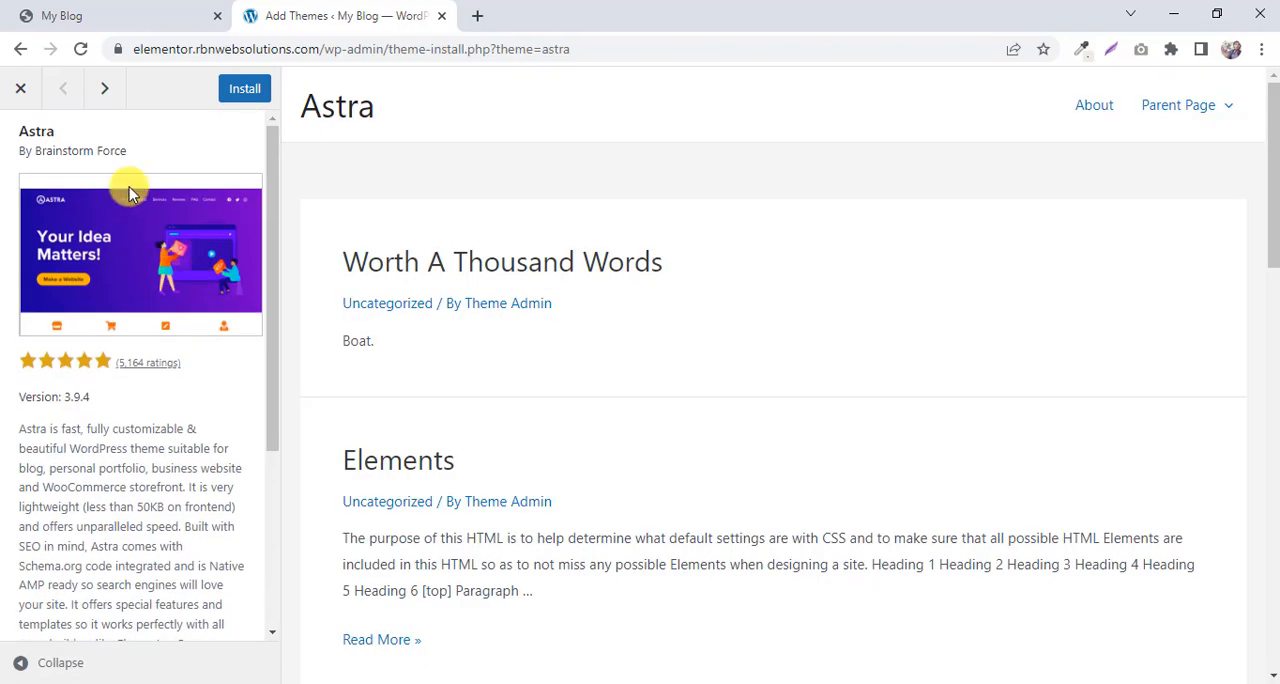
scroll(118, 183, "down", 2)
scroll(77, 157, "up", 2)
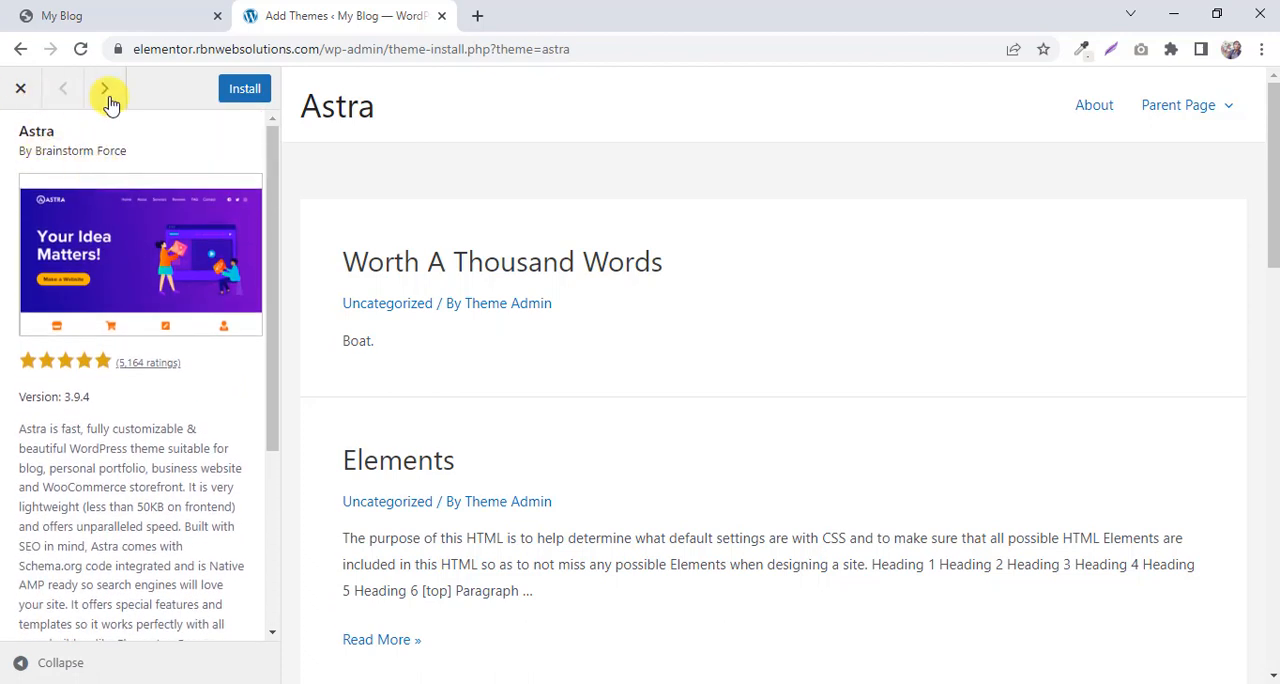
left_click(24, 92)
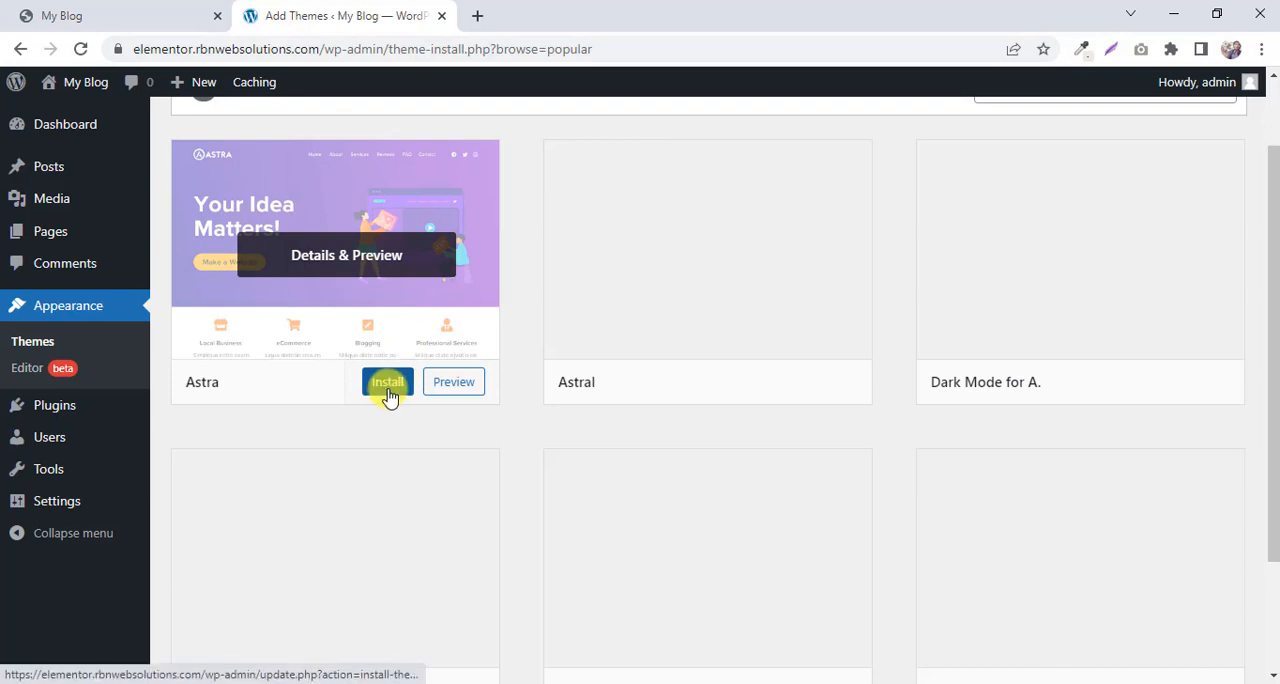
Install the Astra theme from the search results and activate it on the site.
left_click(388, 383)
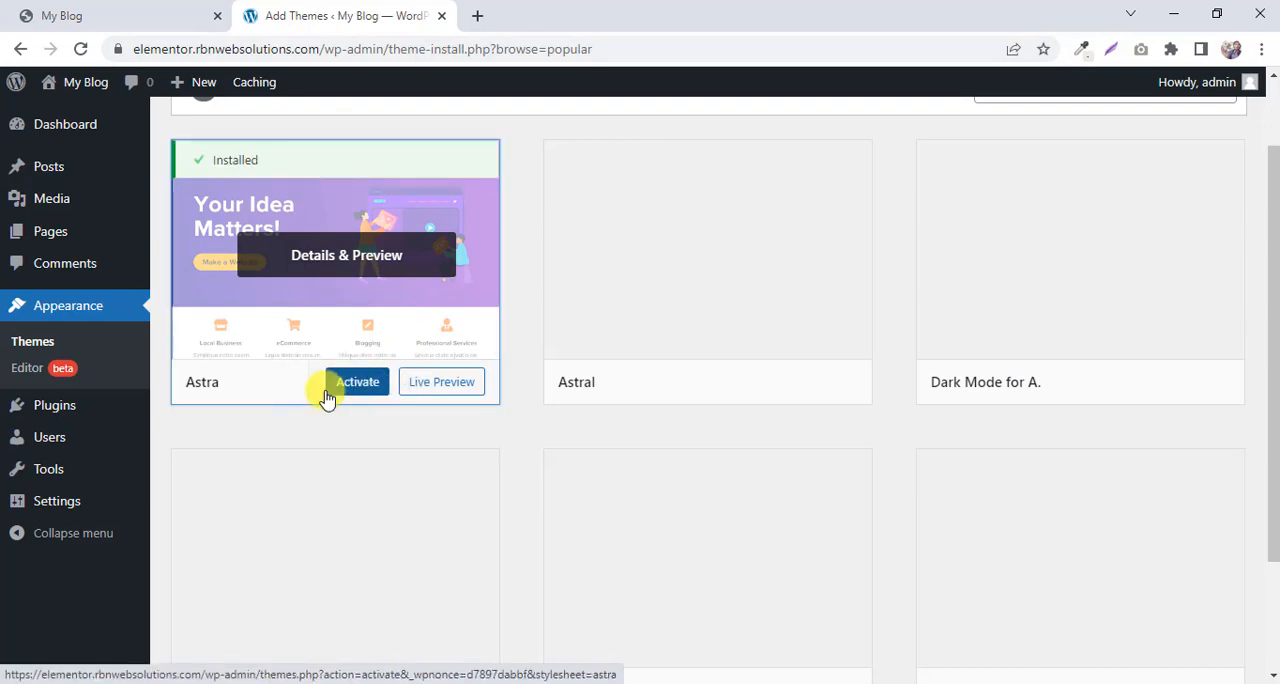
left_click(356, 386)
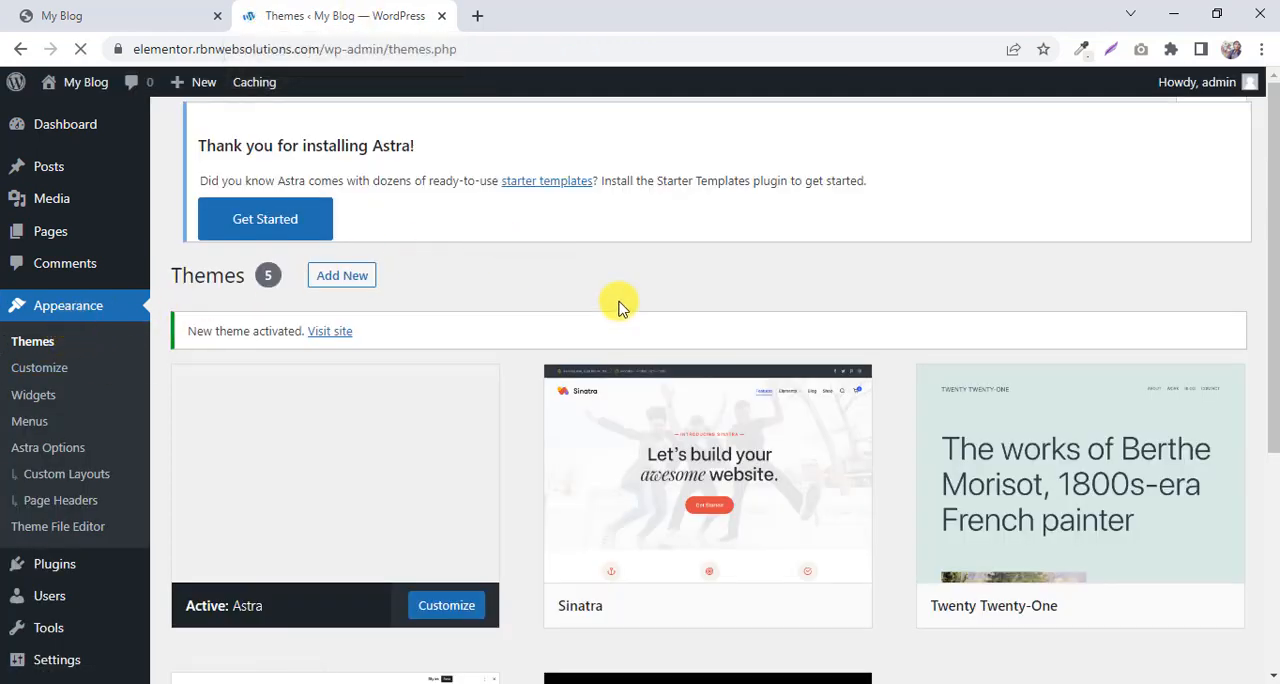
scroll(612, 306, "down", 3)
scroll(409, 312, "up", 3)
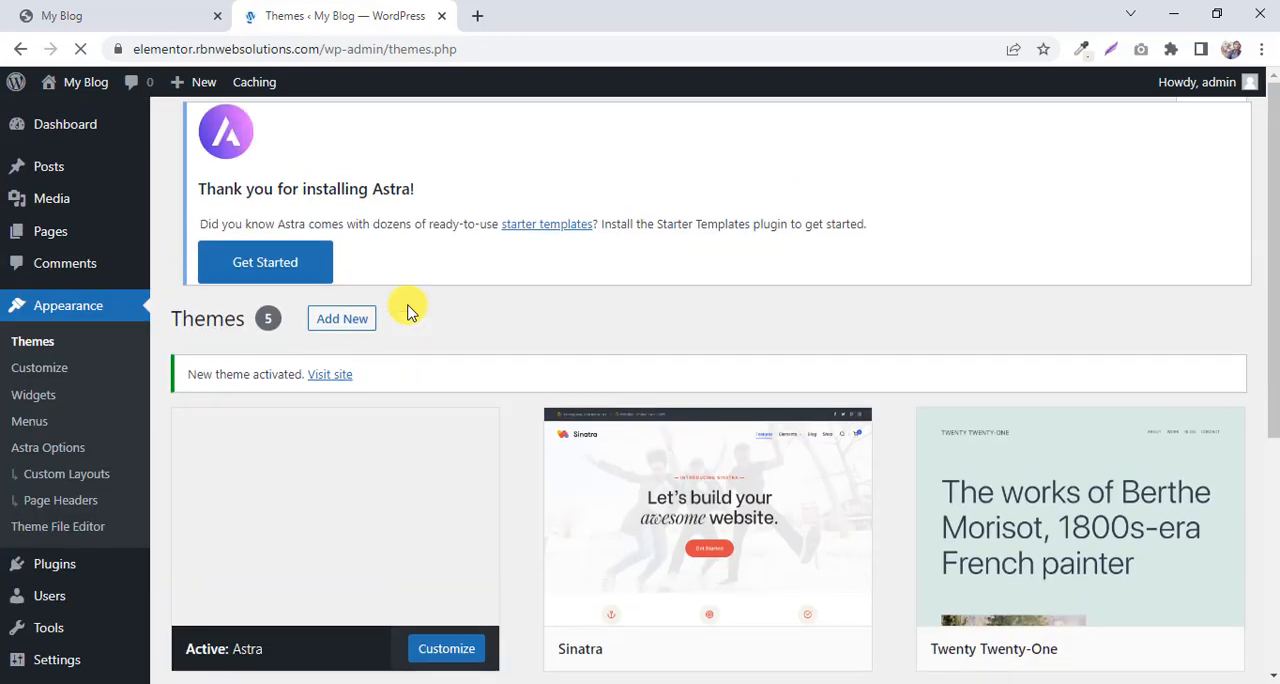
Search the plugin directory for "elementor" and install and activate the Elementor Website Builder plugin.
scroll(390, 312, "down", 1)
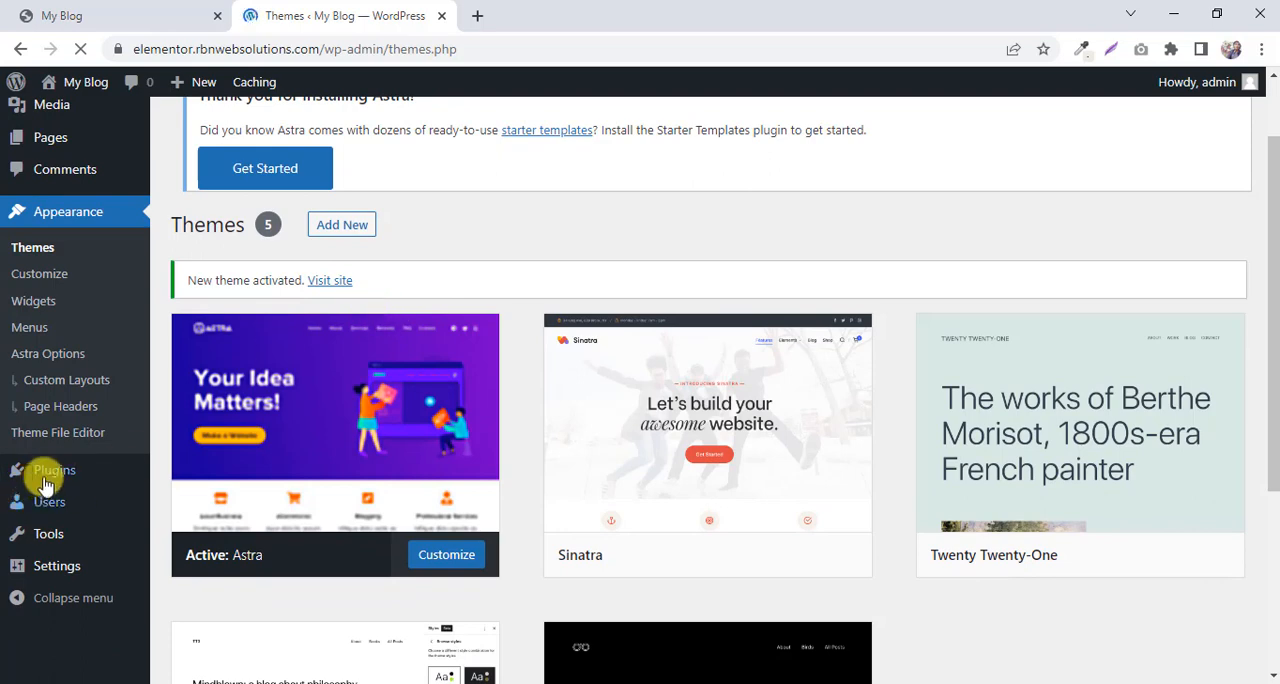
scroll(53, 482, "down", 1)
mouse_move(51, 474)
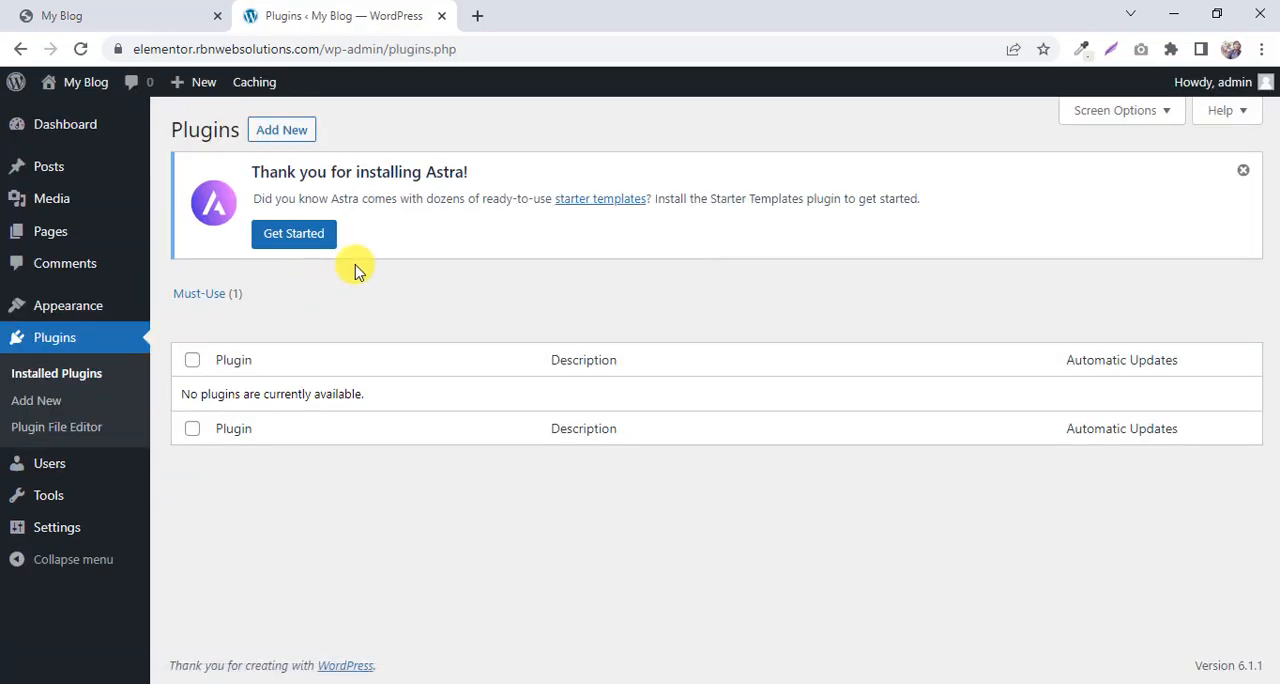
left_click(287, 133)
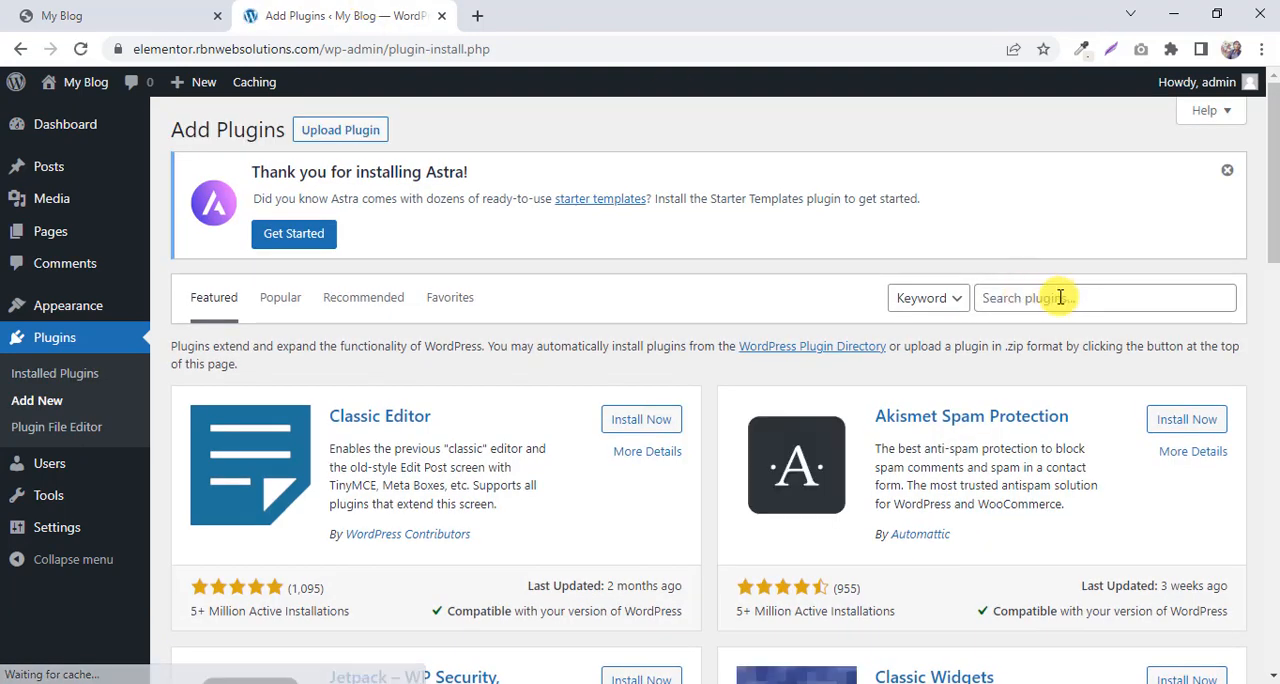
left_click(1073, 303)
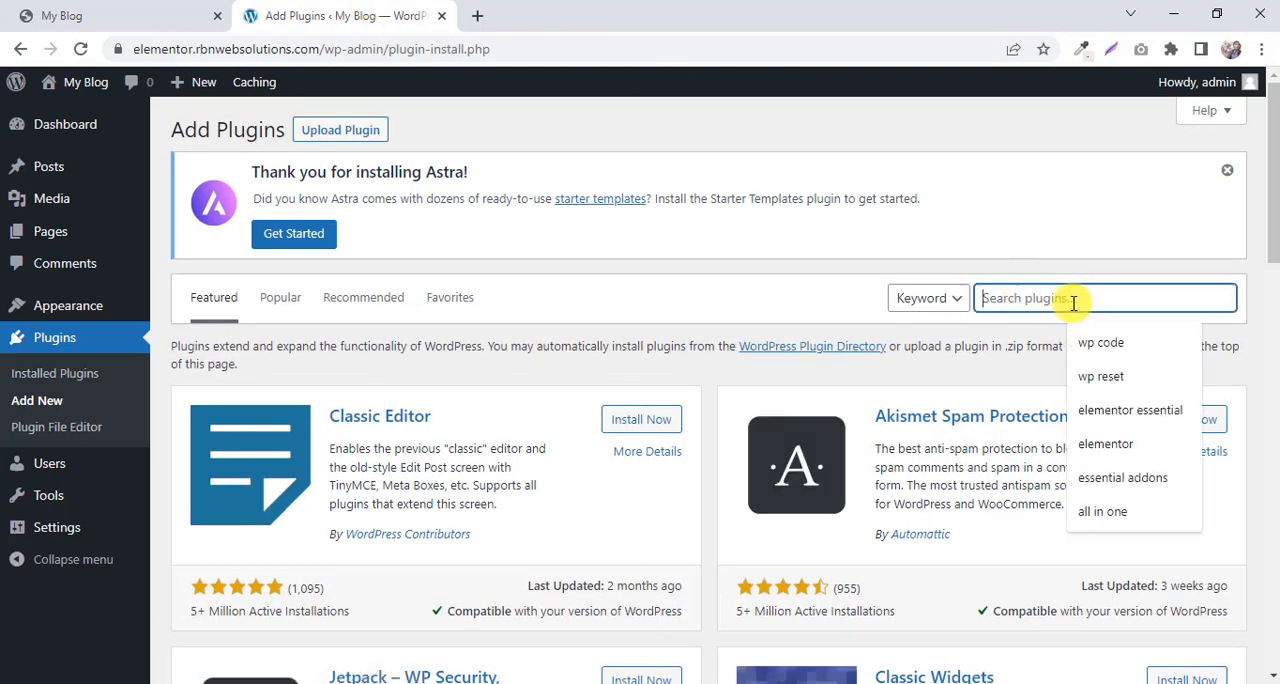
type("elementor")
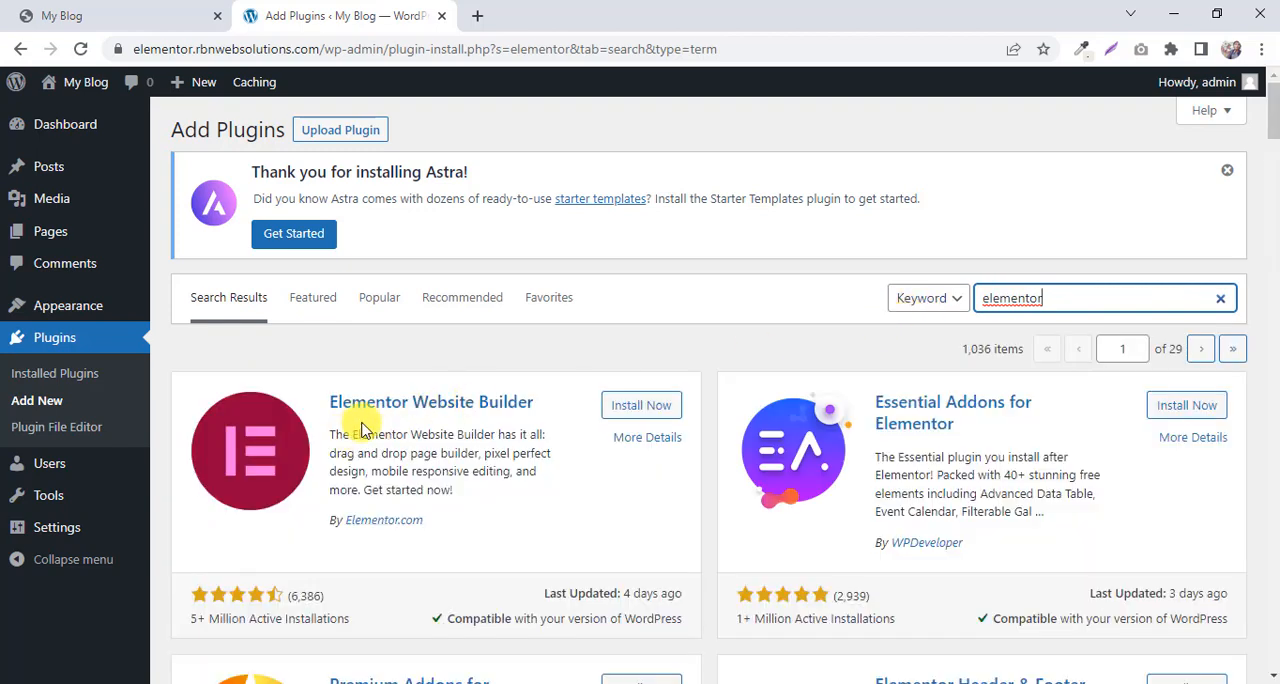
left_click(645, 406)
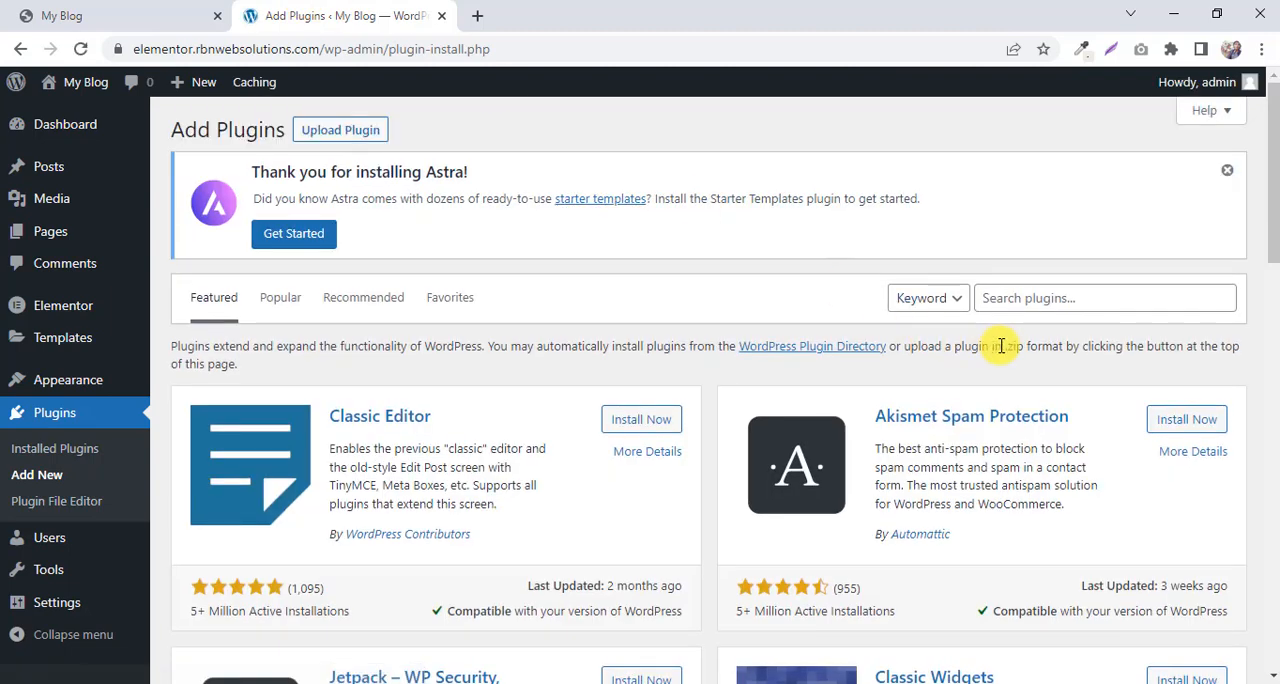
Search the plugin directory for "essential addons" and install and activate Essential Addons for Elementor.
left_click(1038, 304)
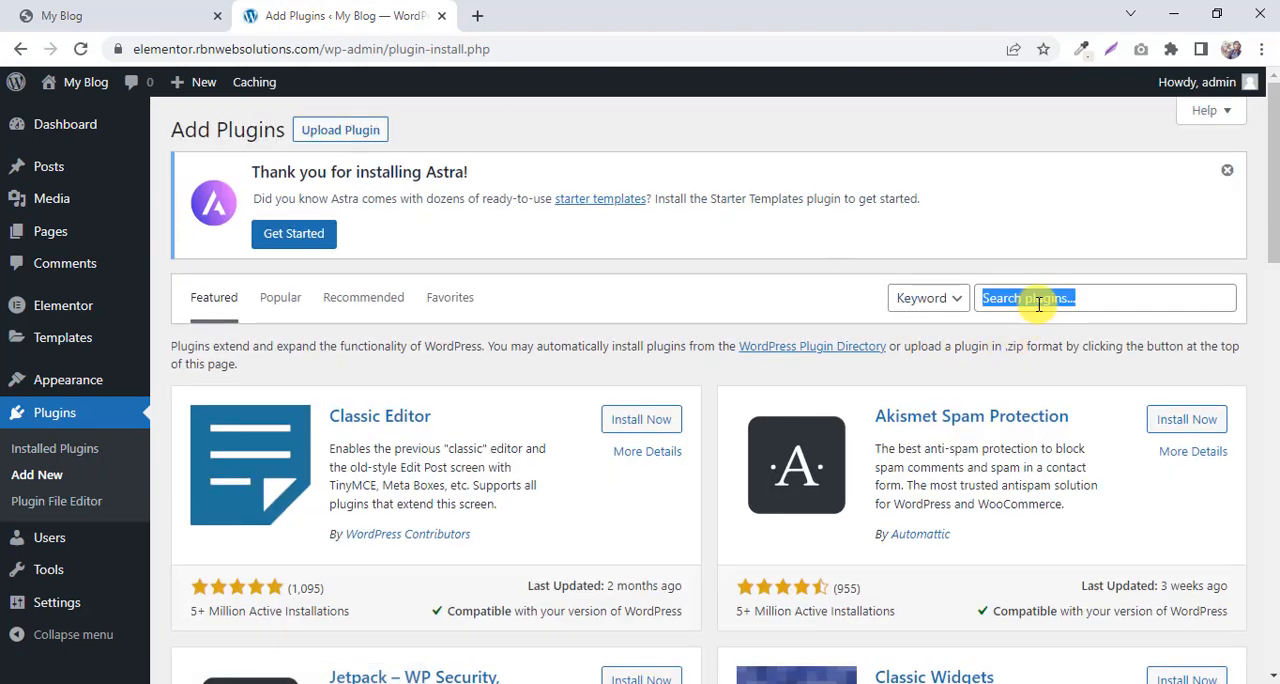
type("essential addons")
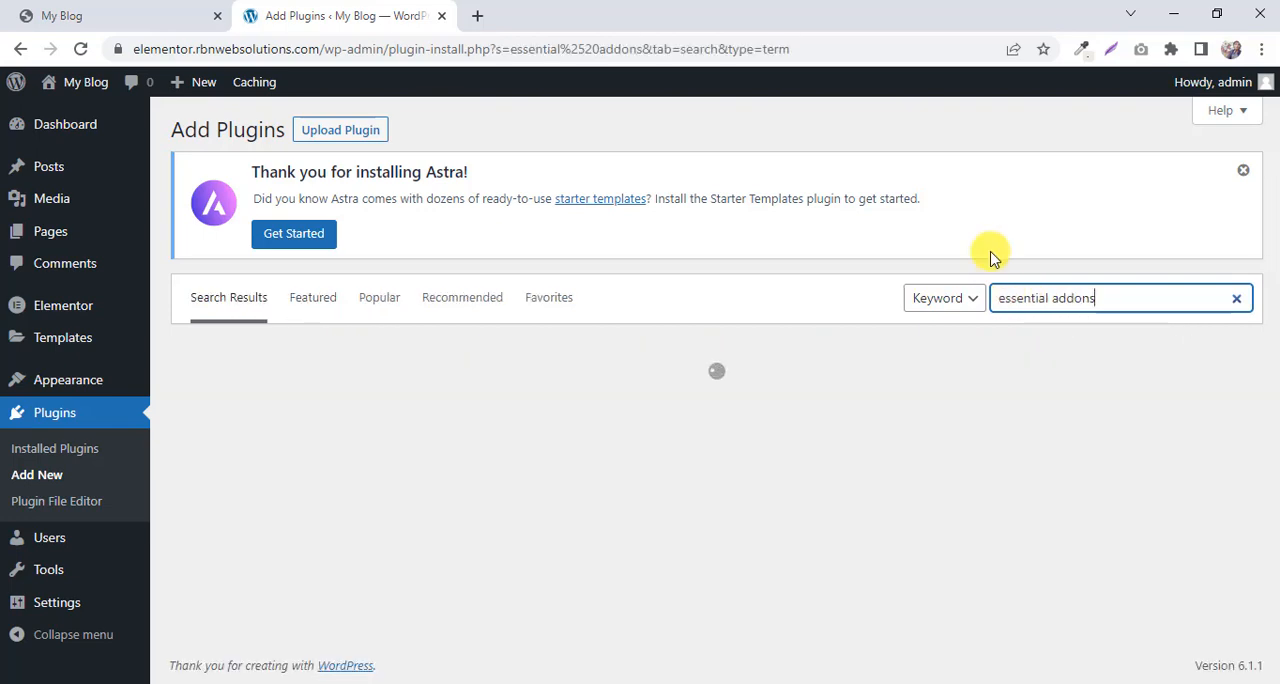
scroll(740, 300, "down", 1)
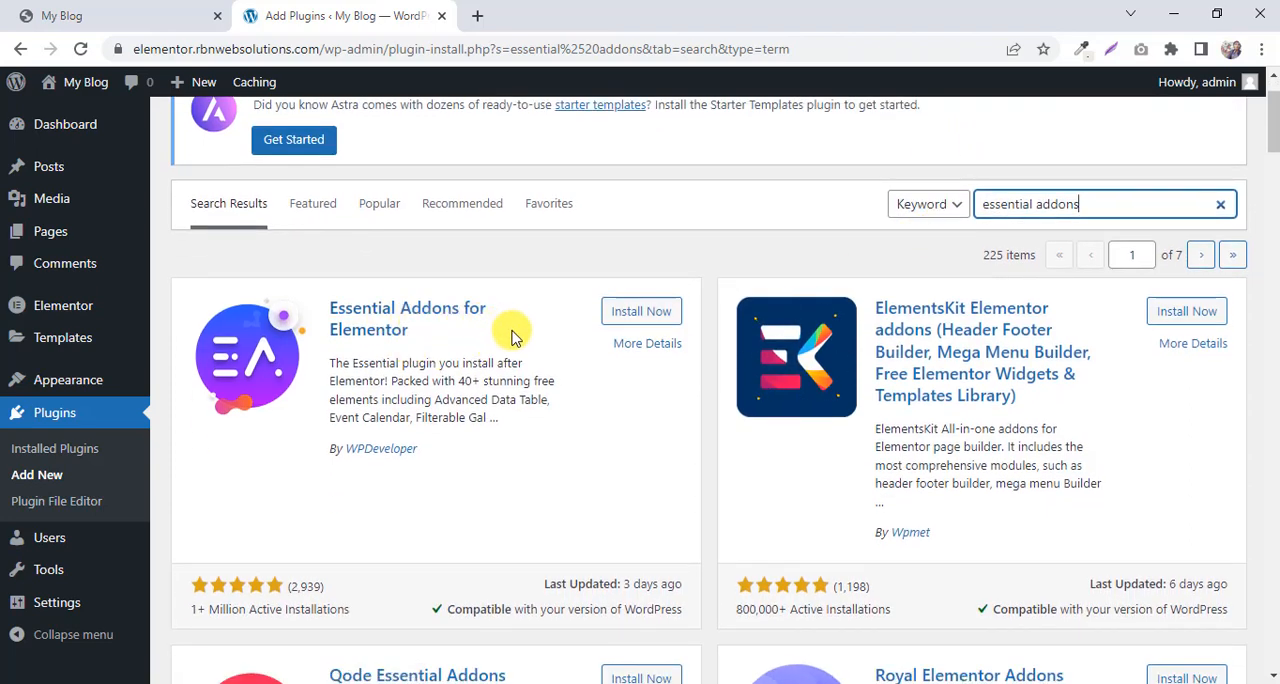
scroll(493, 497, "down", 1)
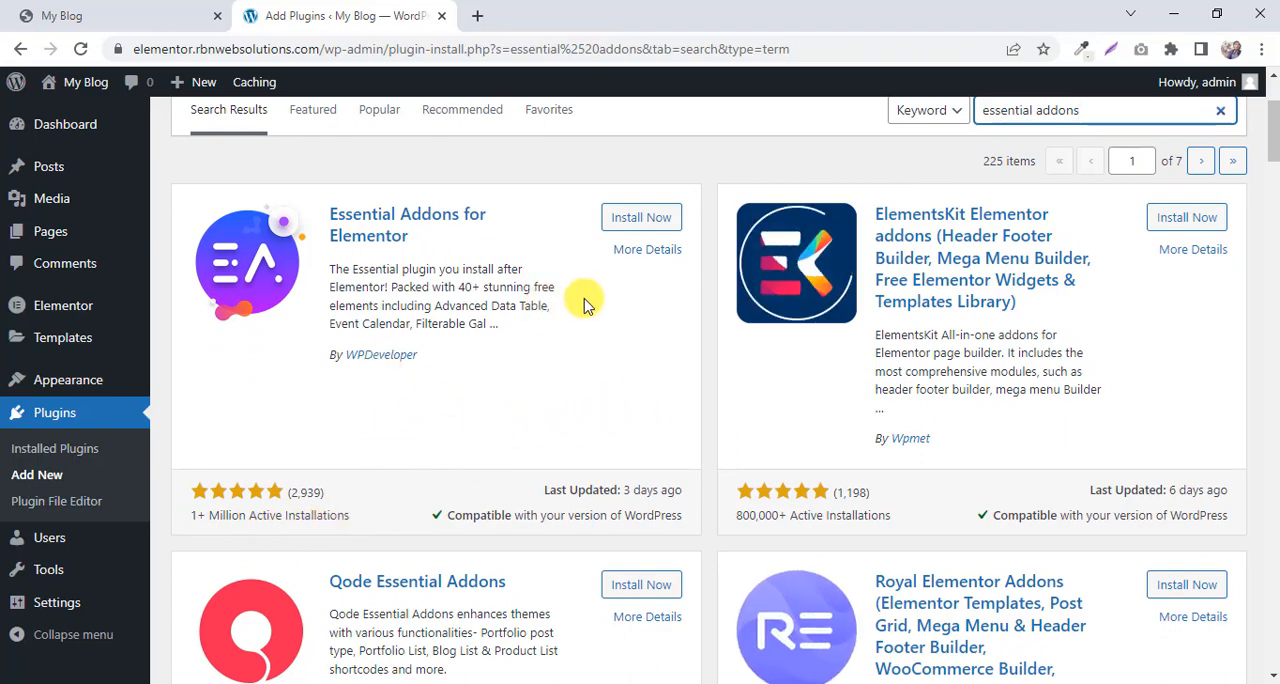
scroll(565, 305, "up", 1)
left_click(659, 316)
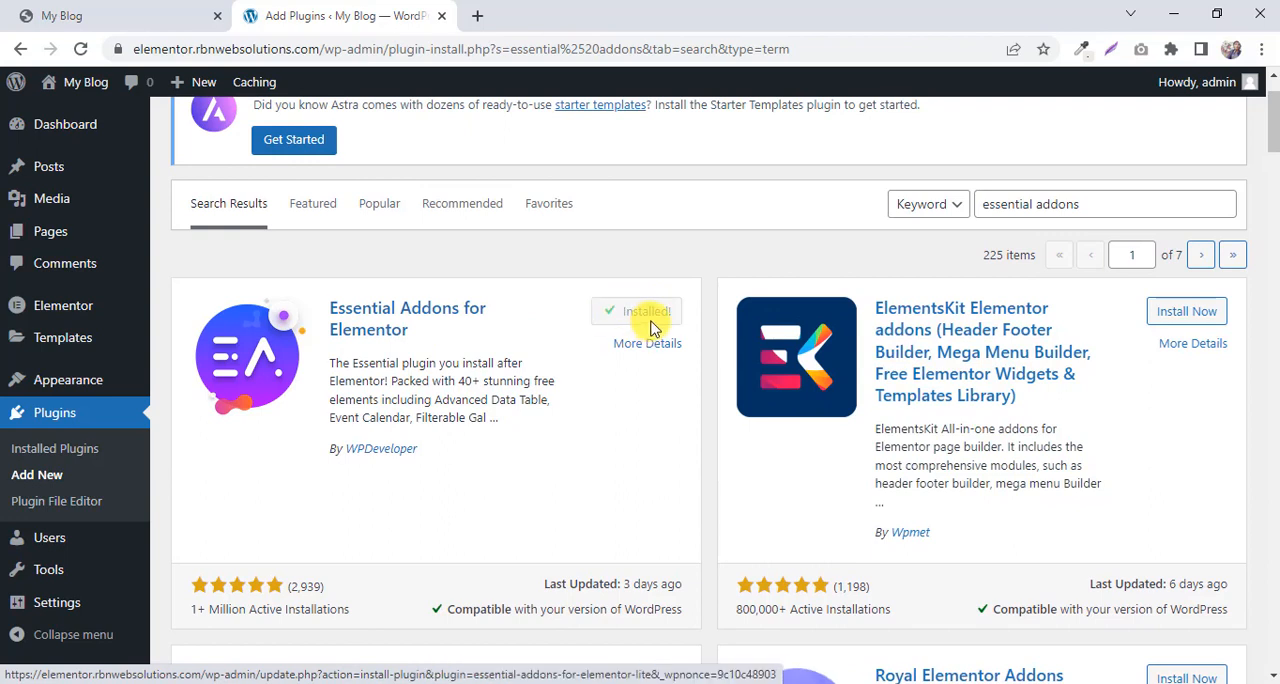
left_click(649, 316)
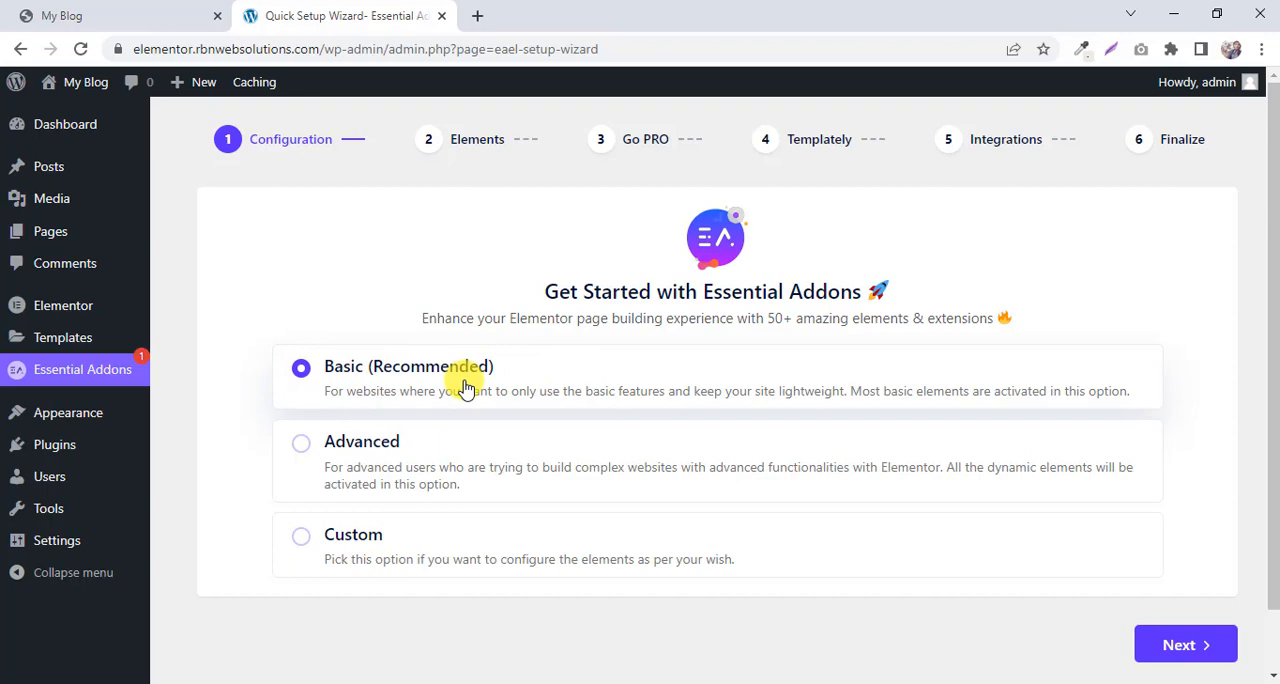
Complete the Essential Addons setup wizard with the Basic configuration and default elements, skipping the extra plugins and declining data sharing.
left_click(1180, 641)
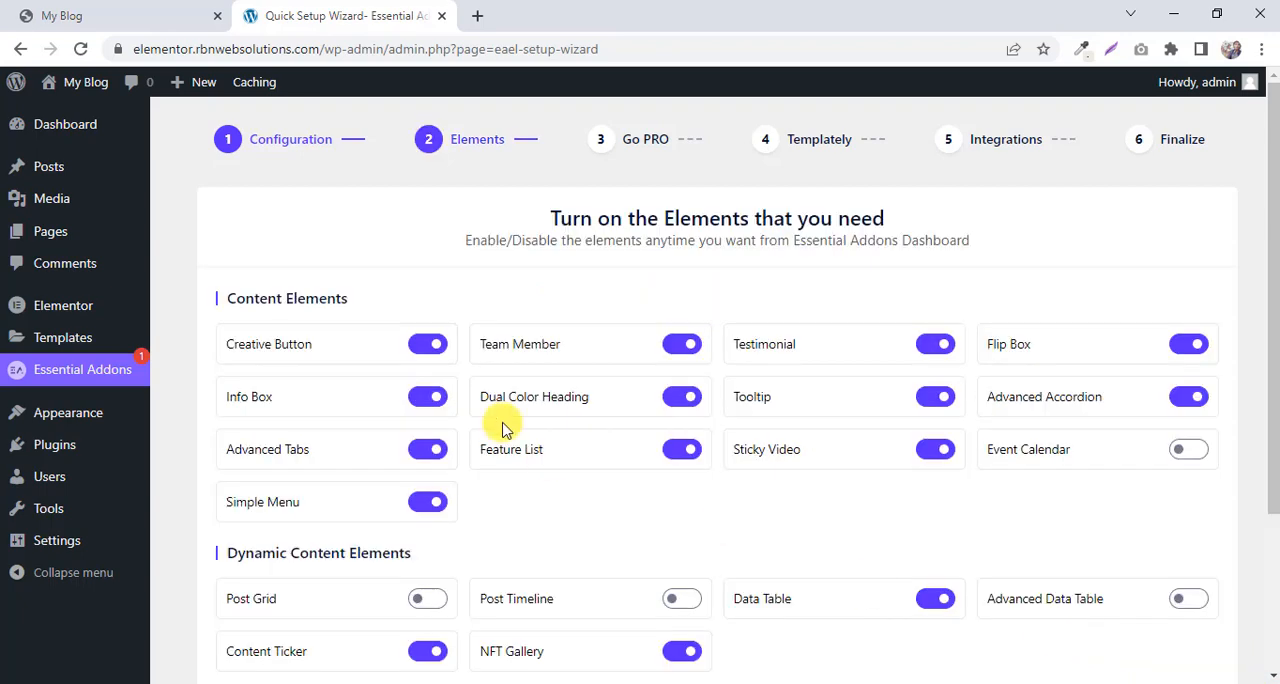
scroll(470, 280, "down", 3)
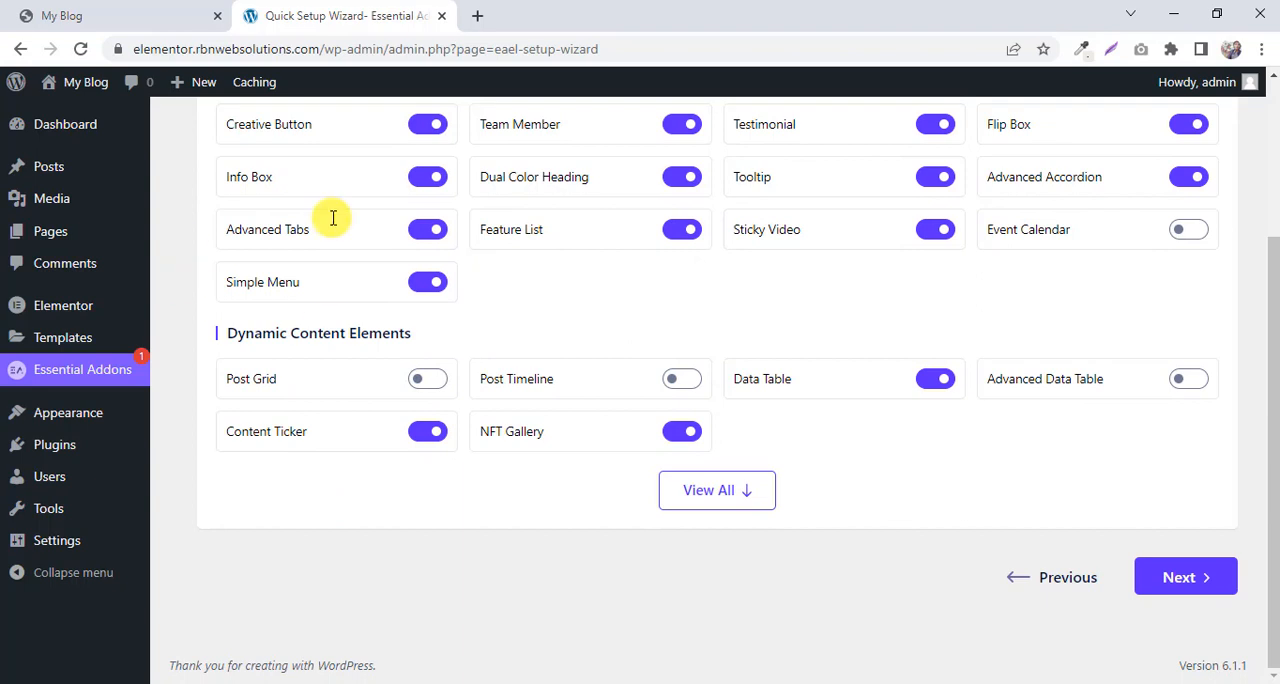
left_click(1190, 578)
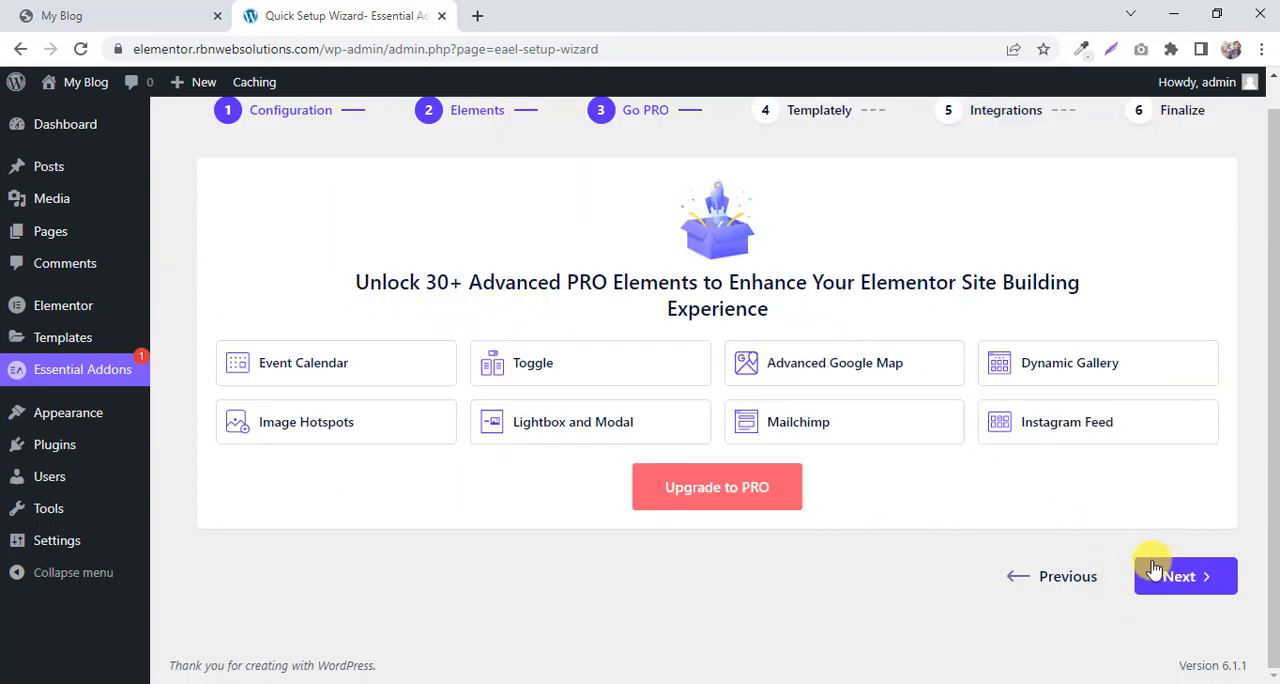
left_click(1192, 577)
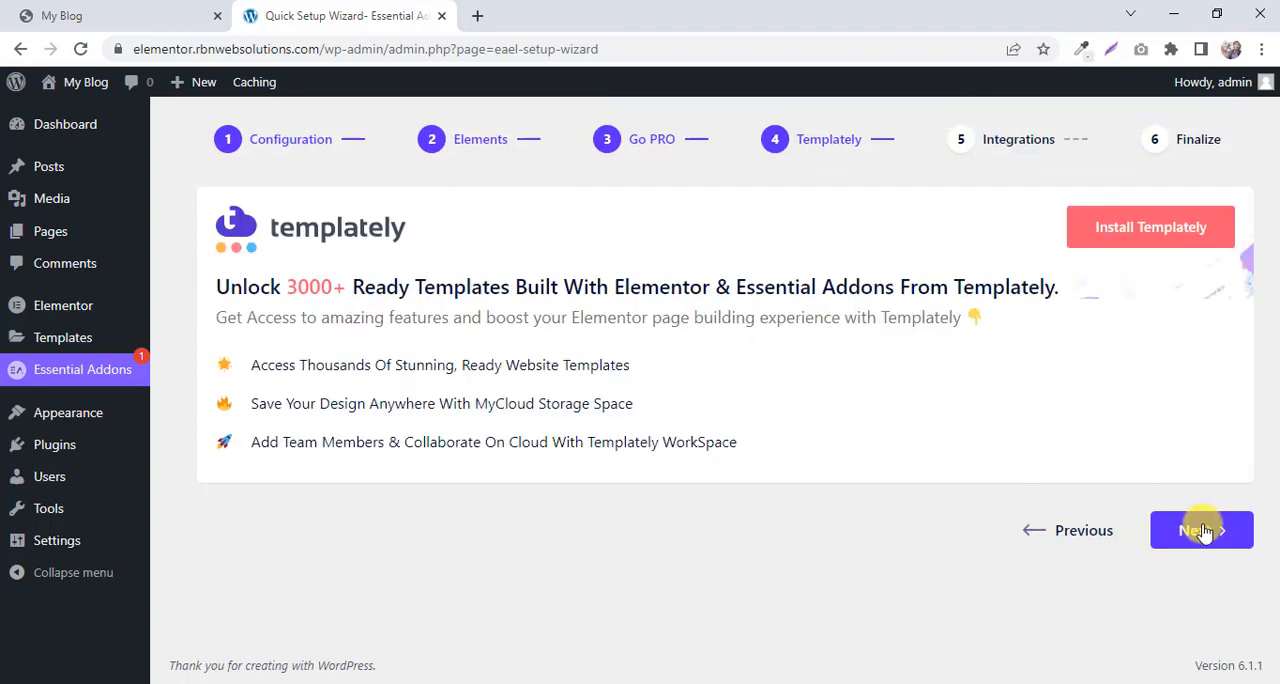
left_click(1203, 531)
scroll(543, 240, "down", 3)
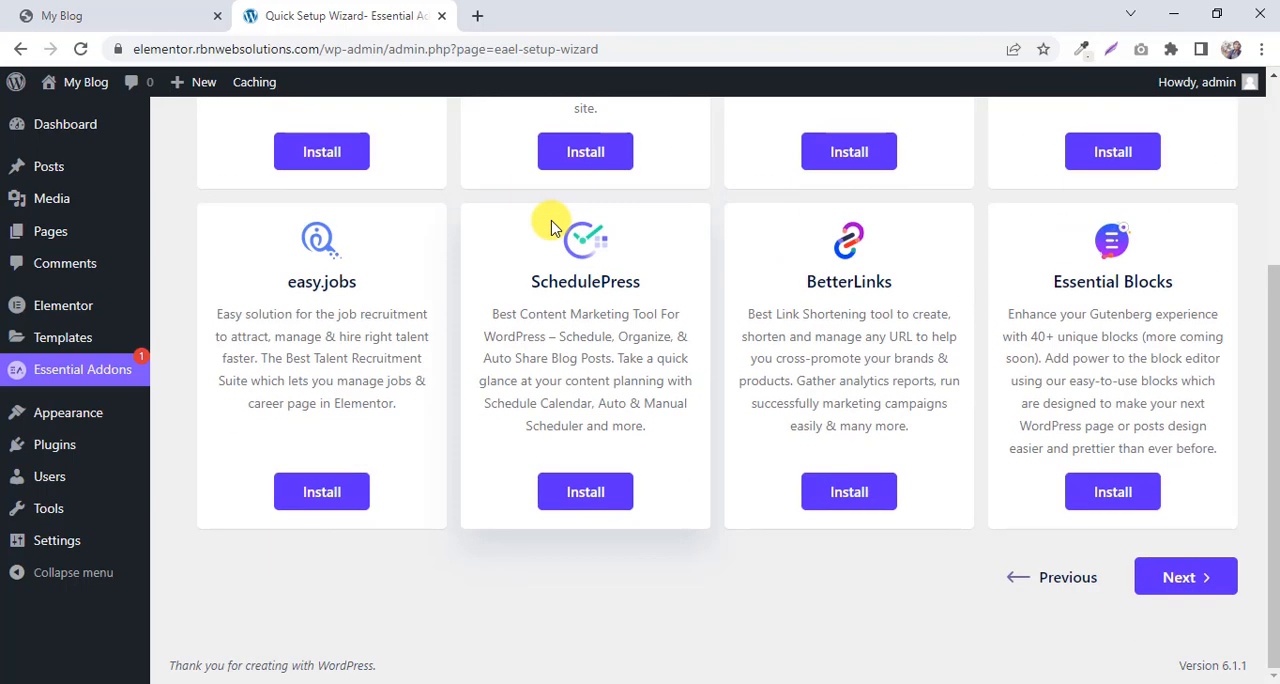
left_click(1191, 590)
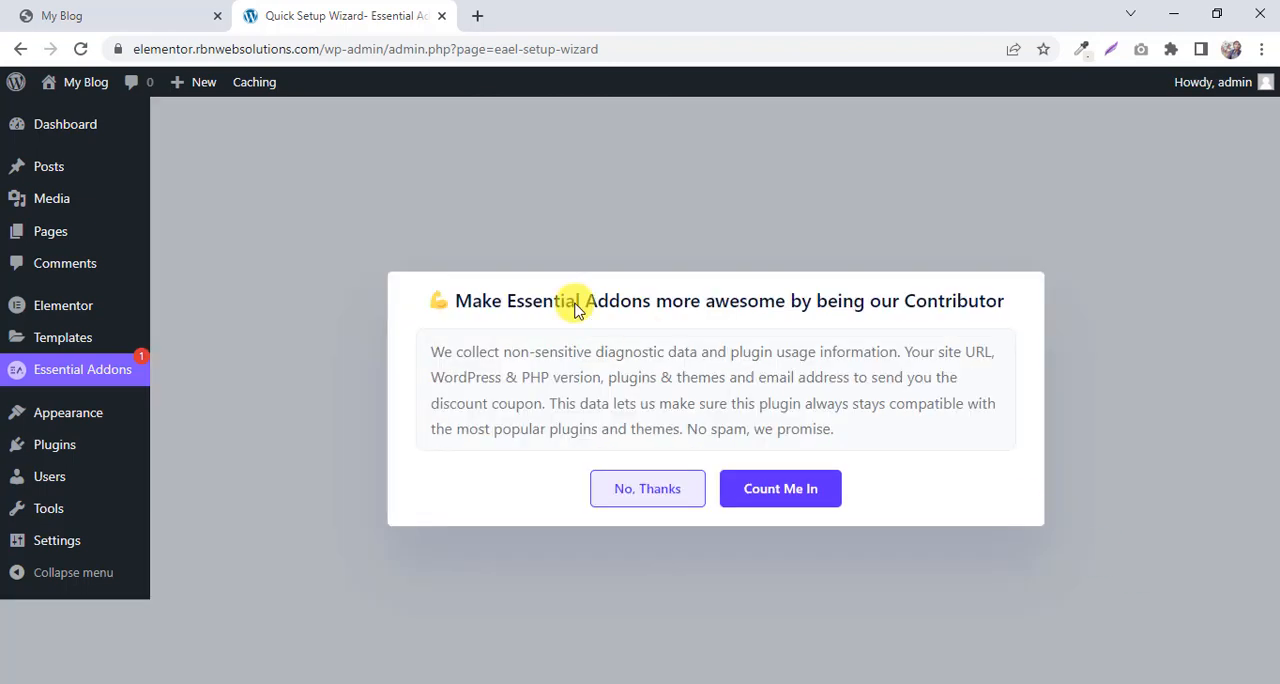
left_click(641, 500)
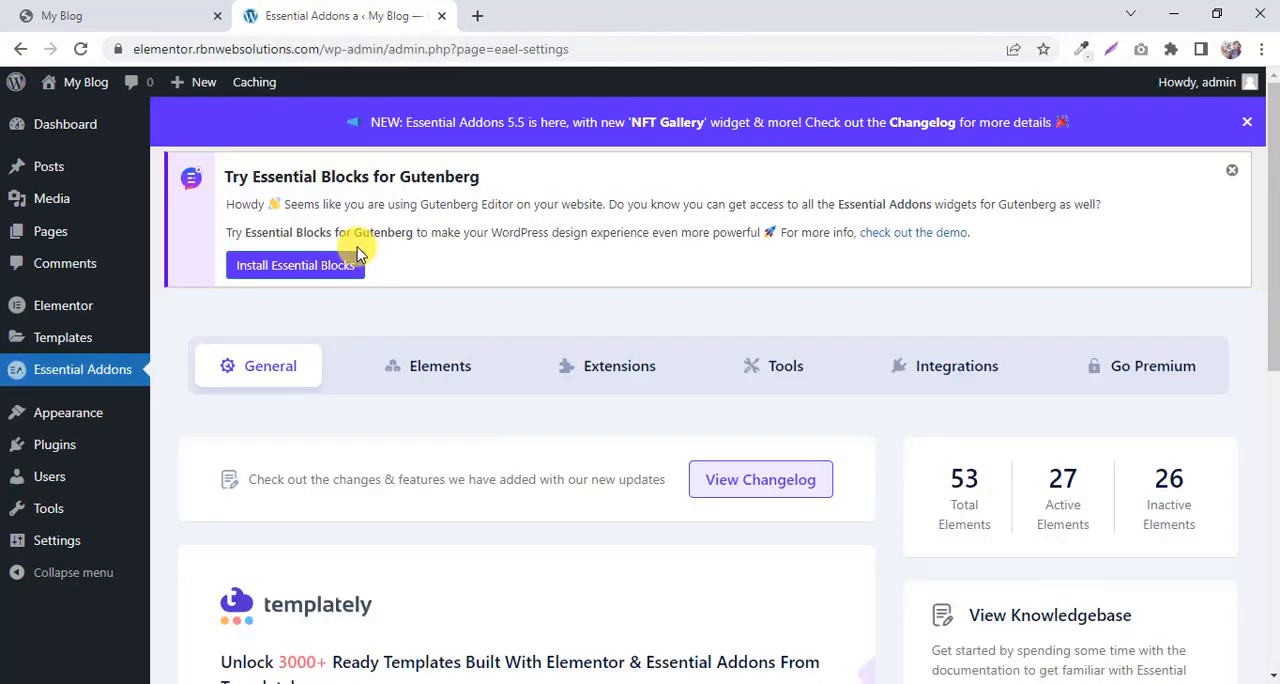
Open the site's front end in a new browser tab and view its home page with the Astra theme.
mouse_move(80, 86)
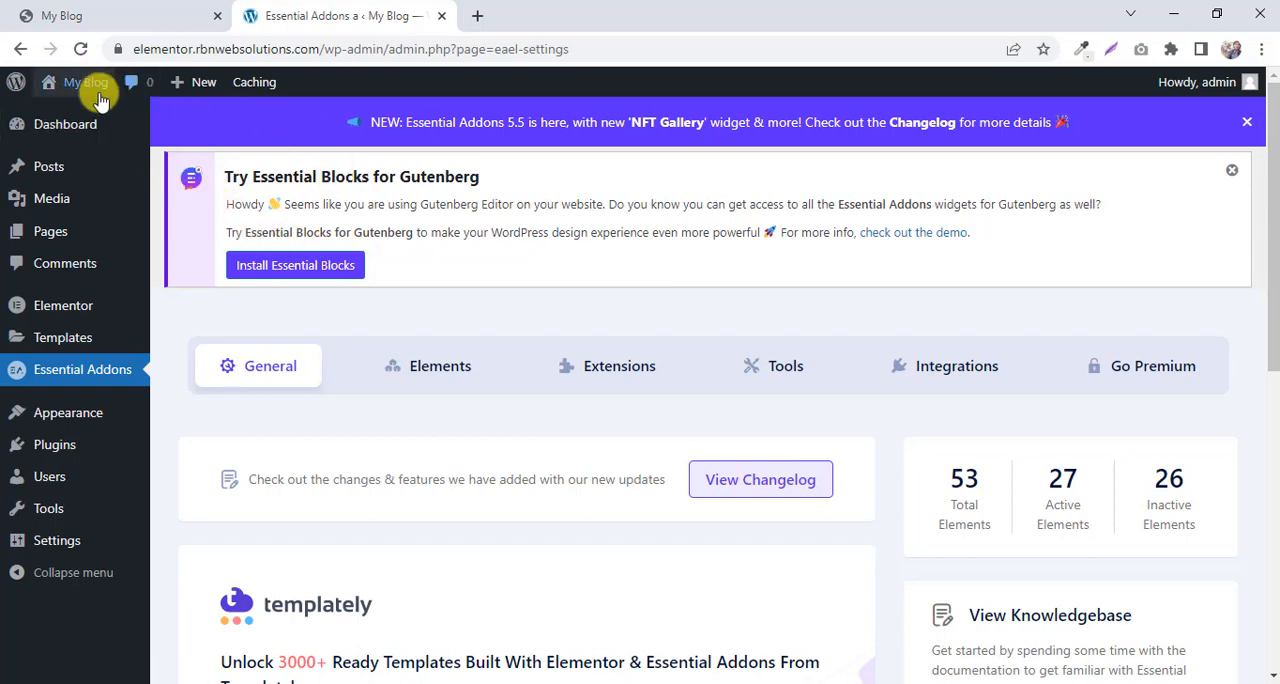
right_click(60, 120)
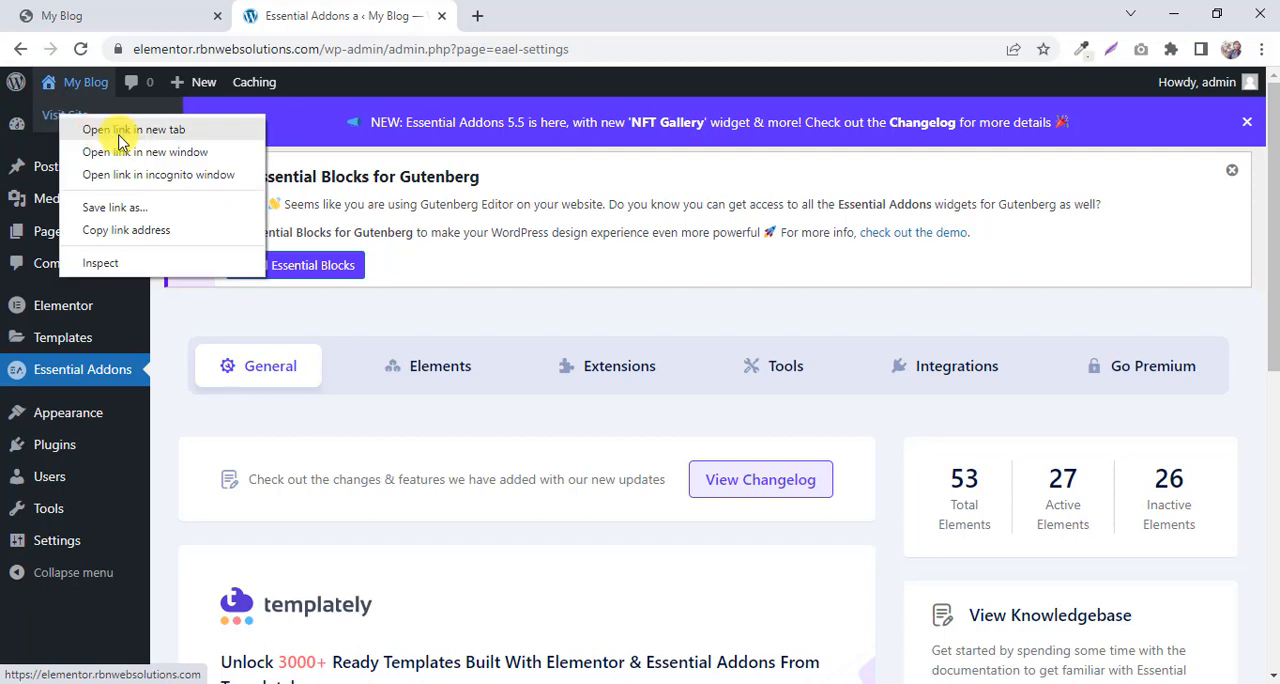
left_click(120, 127)
left_click(475, 10)
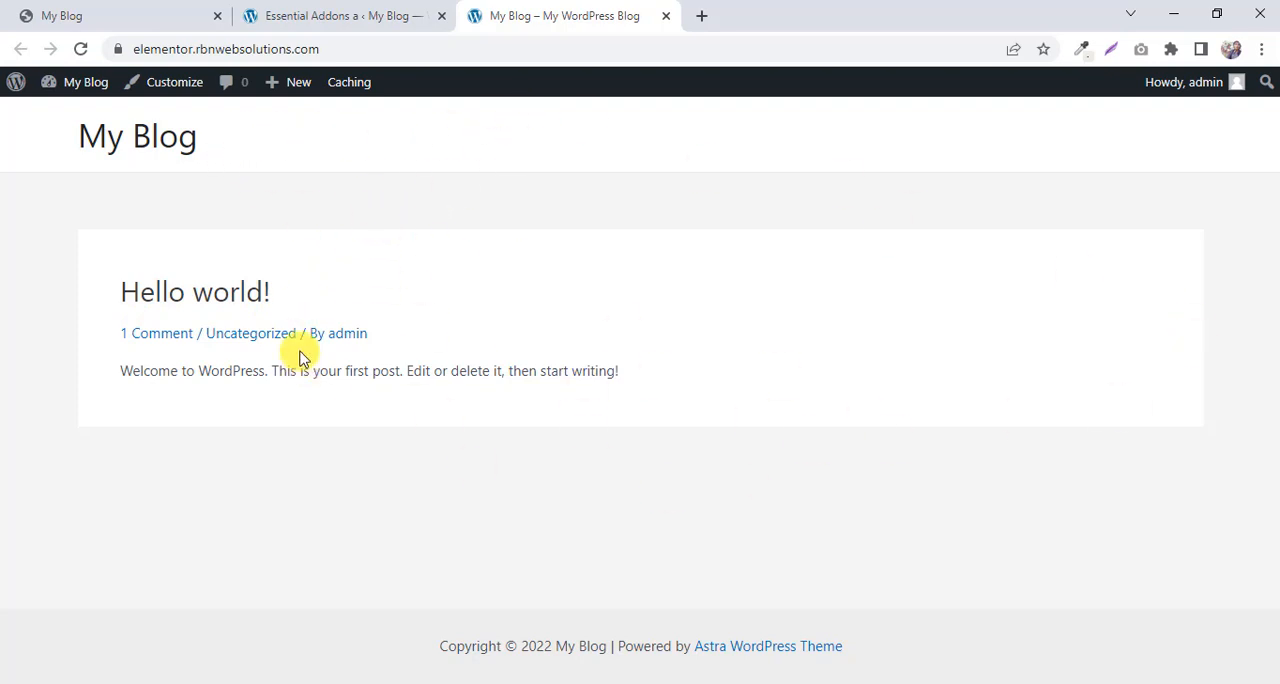
Review the reference pregnancy pillow landing page from its header down to the footer and return to its beginning.
left_click(157, 17)
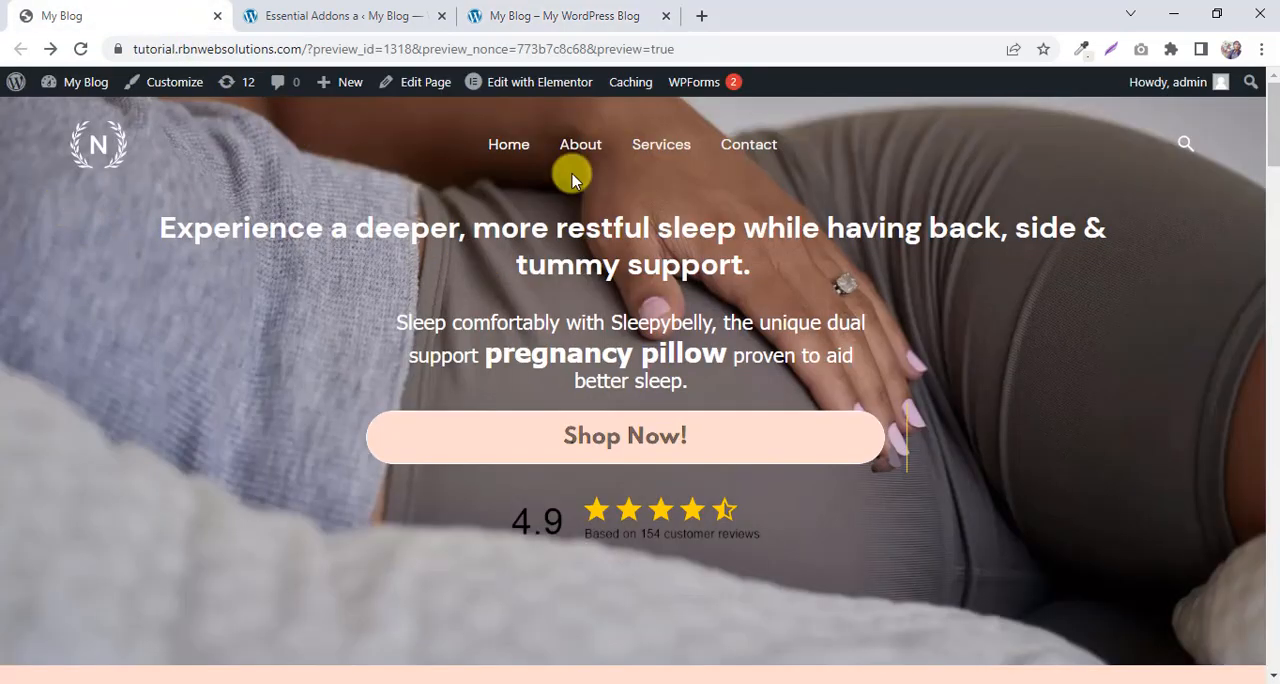
scroll(1178, 272, "down", 15)
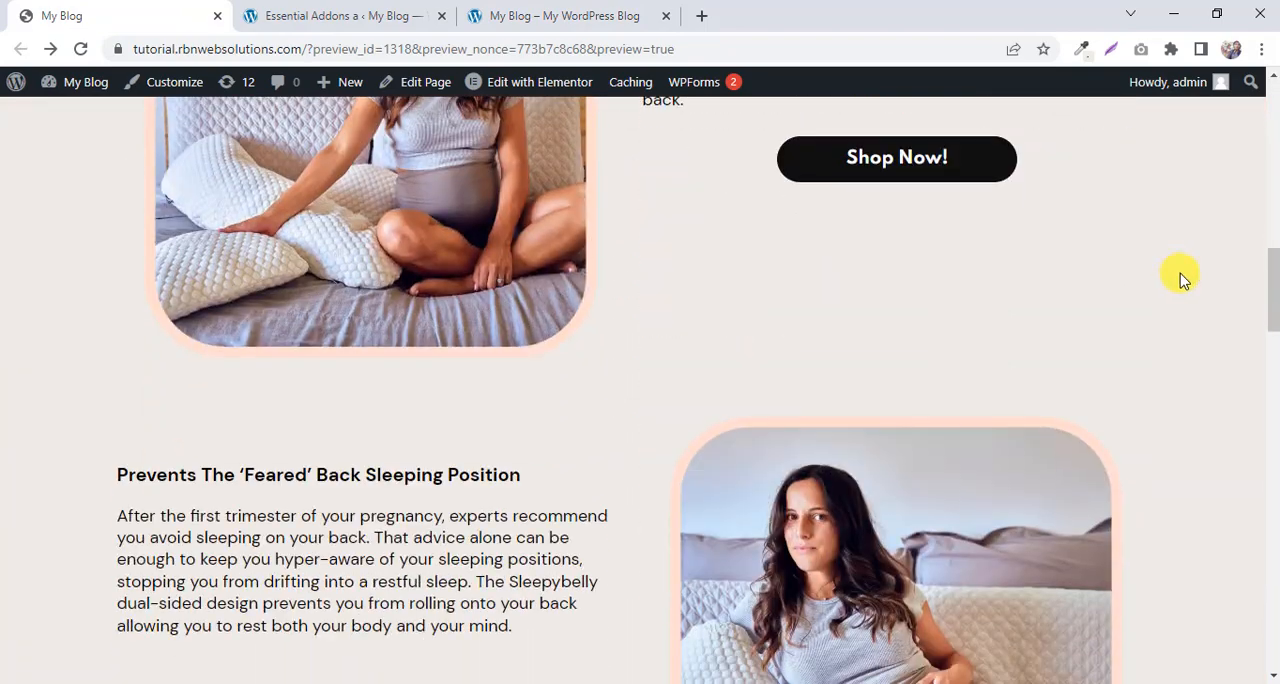
scroll(1180, 278, "down", 15)
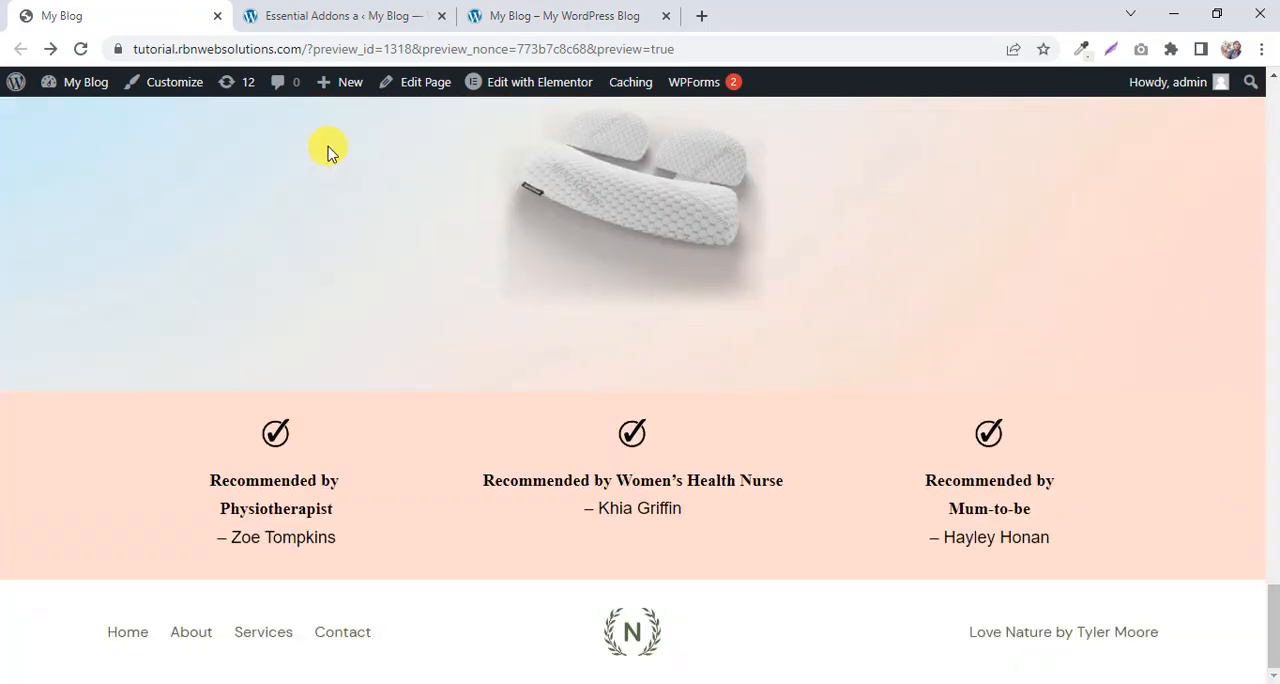
scroll(323, 149, "up", 8)
scroll(313, 146, "up", 15)
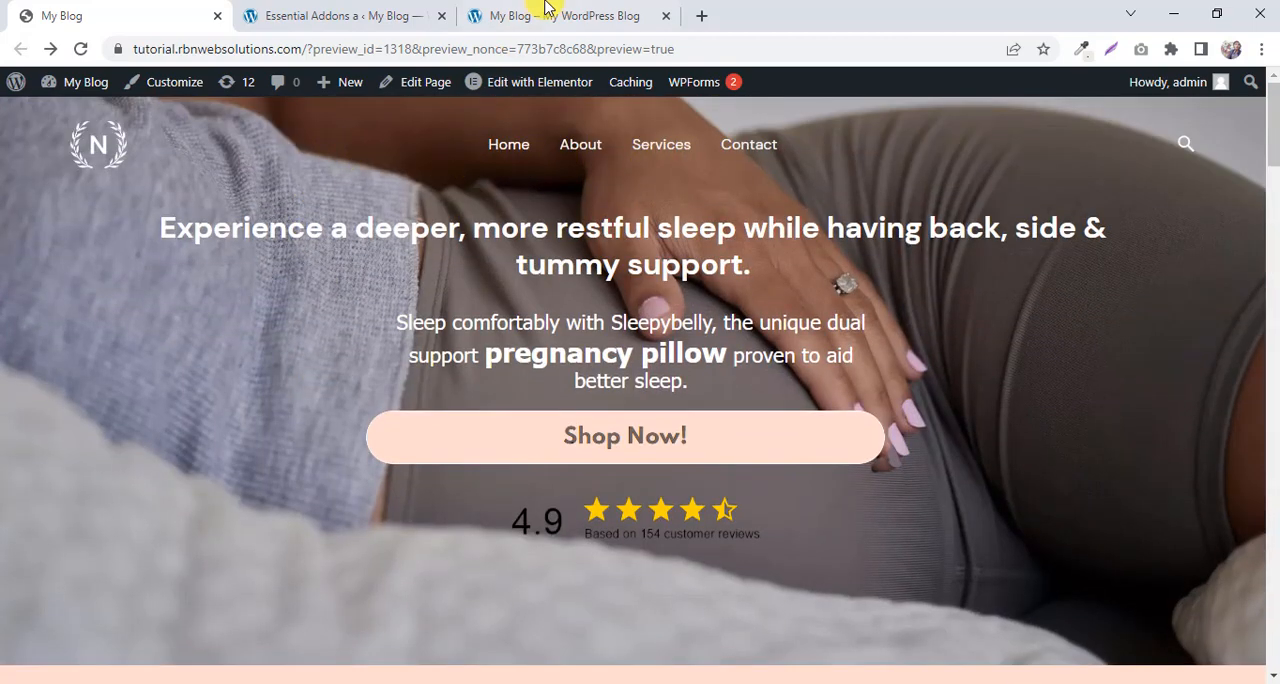
Open the Astra Options page in the site admin and look through its customizer links, Pro options and free plugins.
left_click(430, 12)
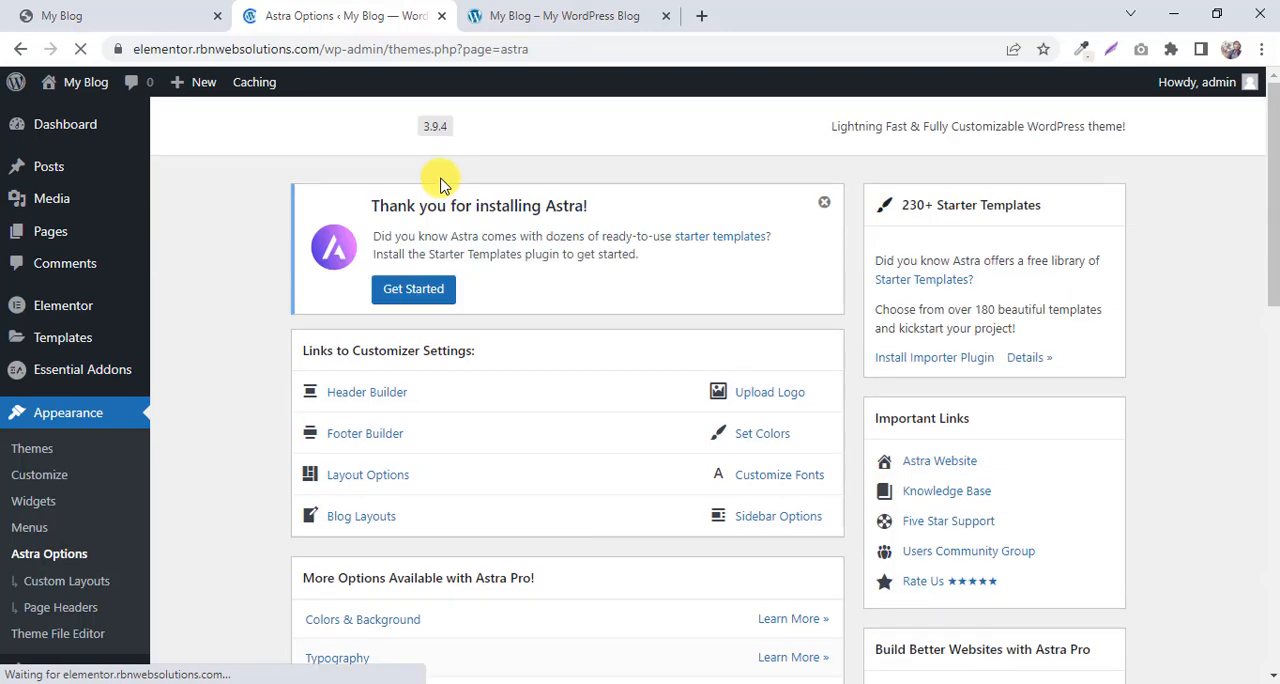
scroll(482, 323, "down", 2)
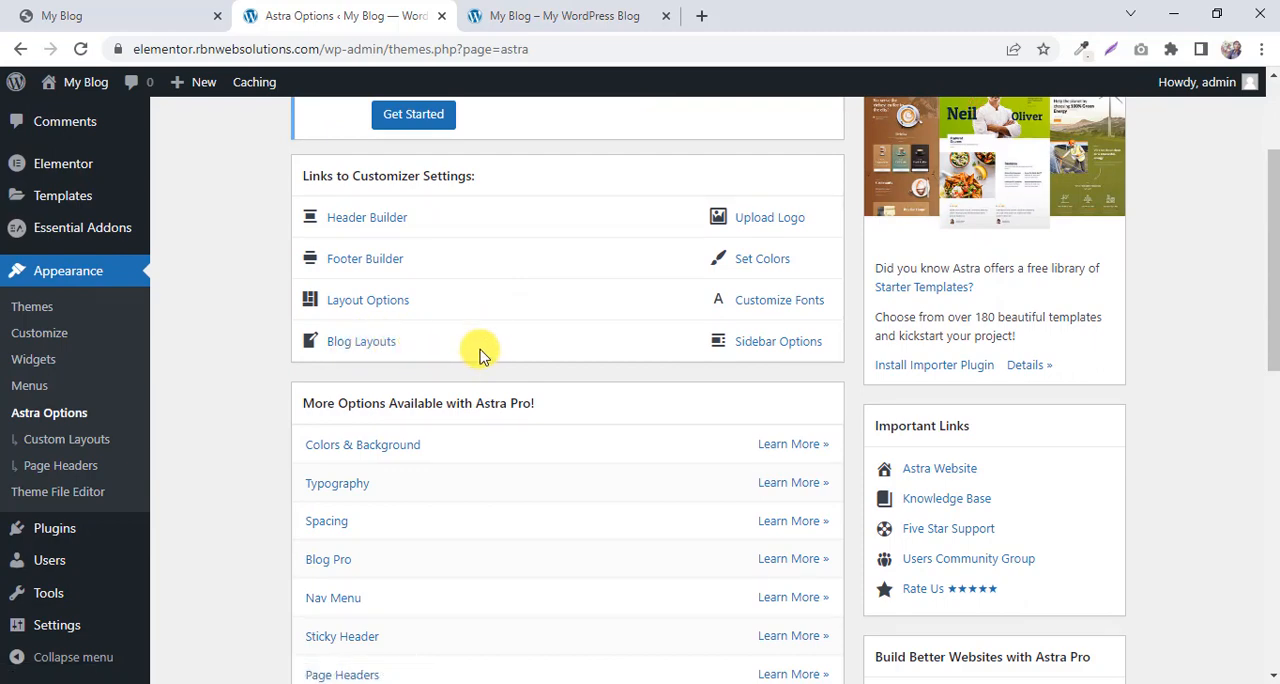
scroll(500, 292, "down", 6)
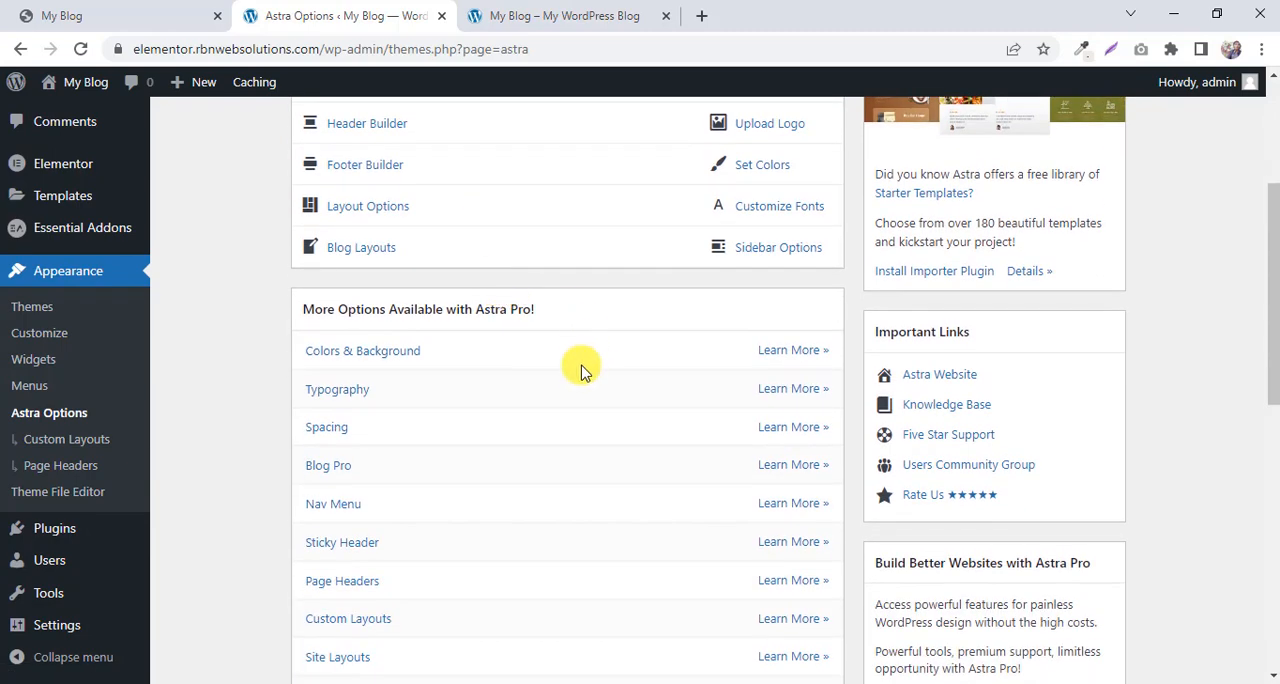
scroll(314, 315, "down", 1)
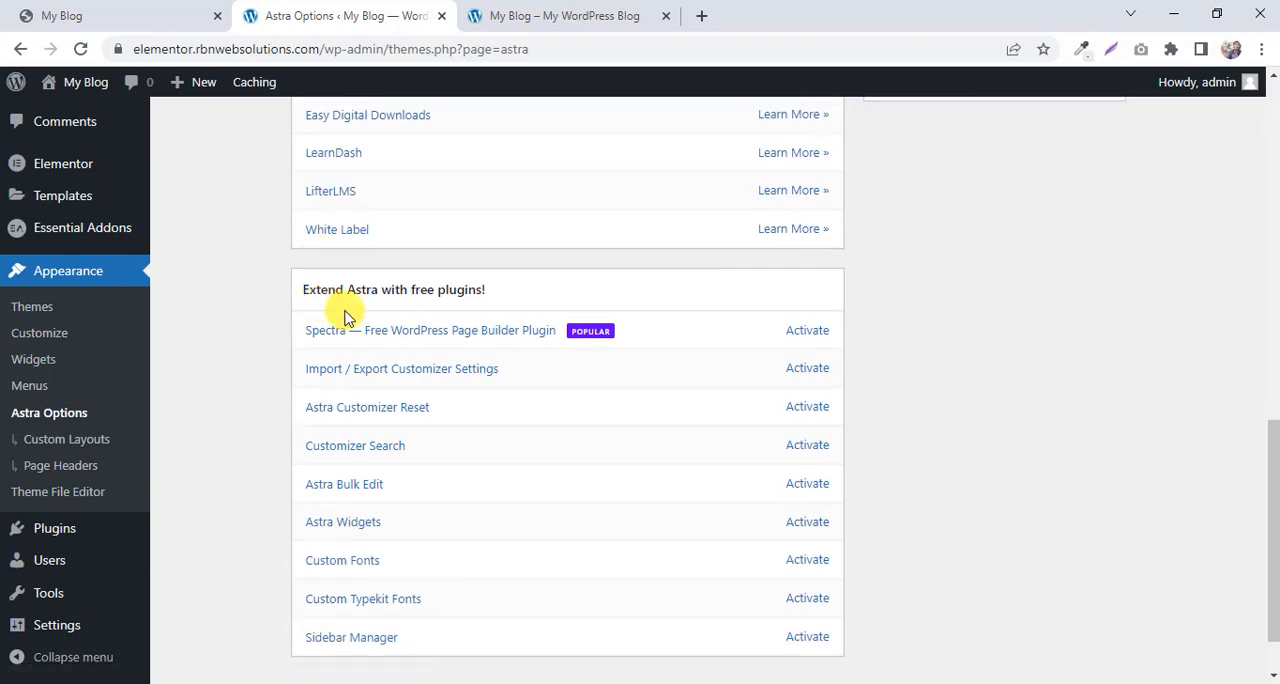
scroll(320, 592, "down", 1)
scroll(930, 295, "up", 10)
scroll(1057, 317, "down", 1)
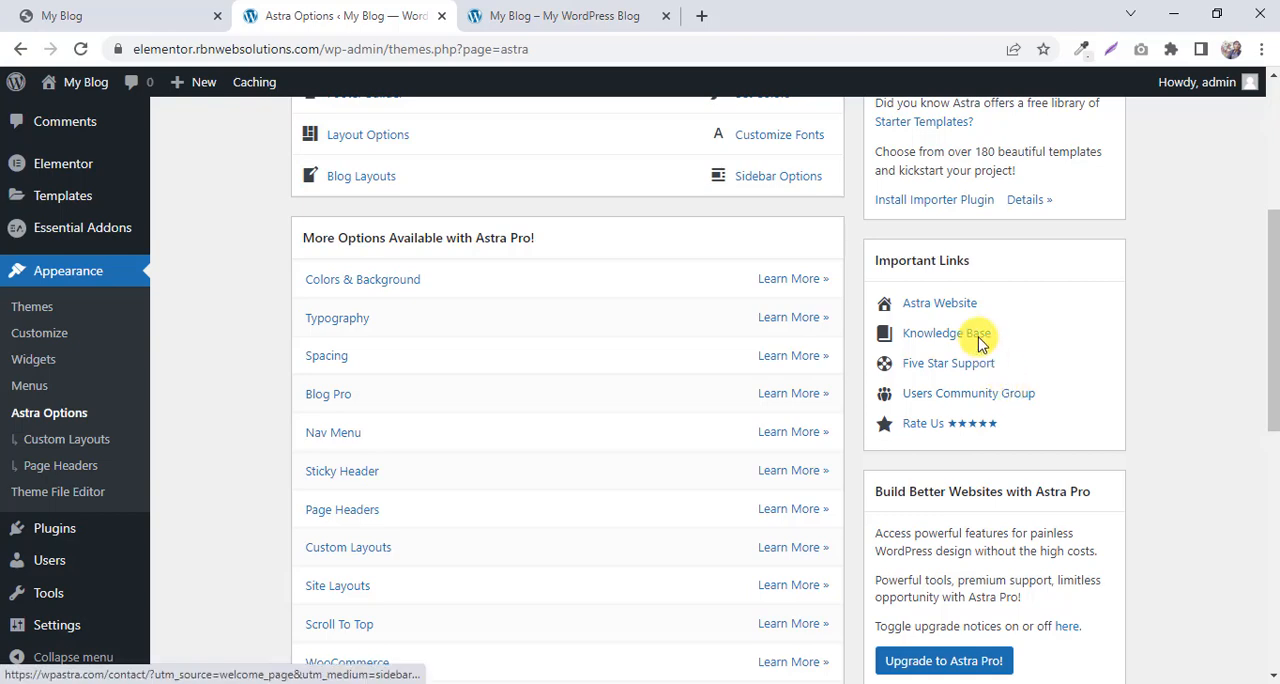
Install the Starter Templates importer plugin from the Astra Options page.
scroll(1029, 335, "up", 2)
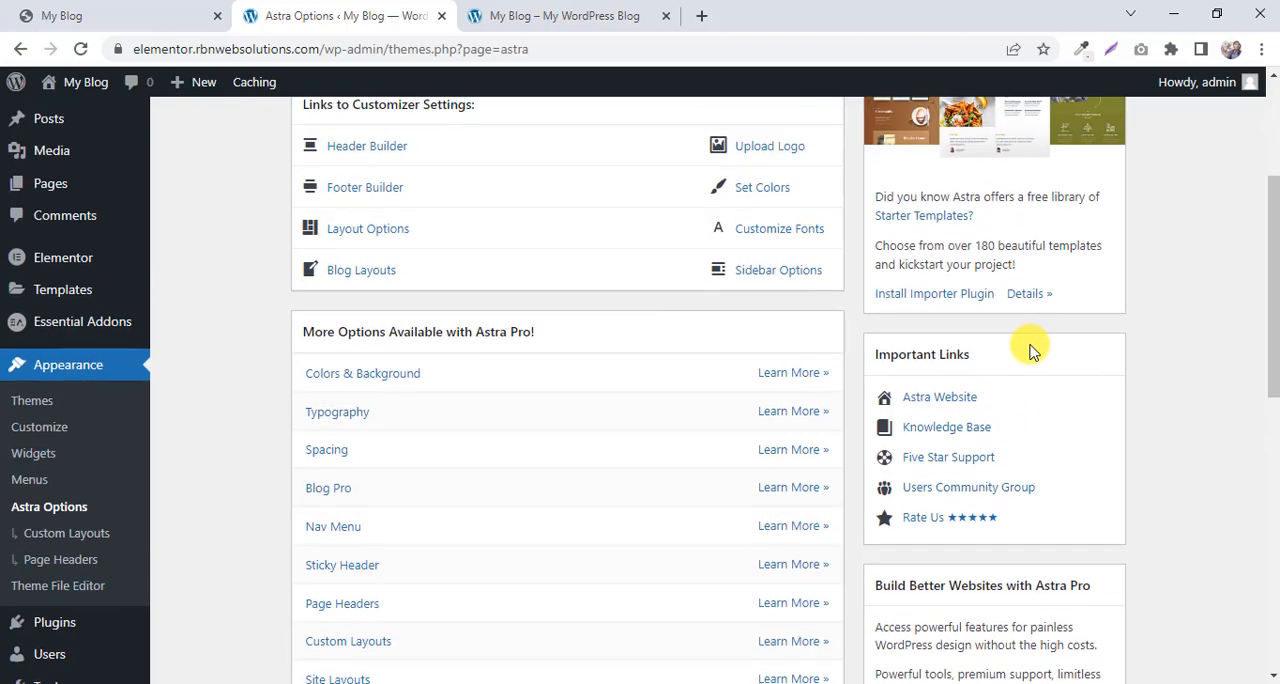
scroll(1060, 358, "up", 2)
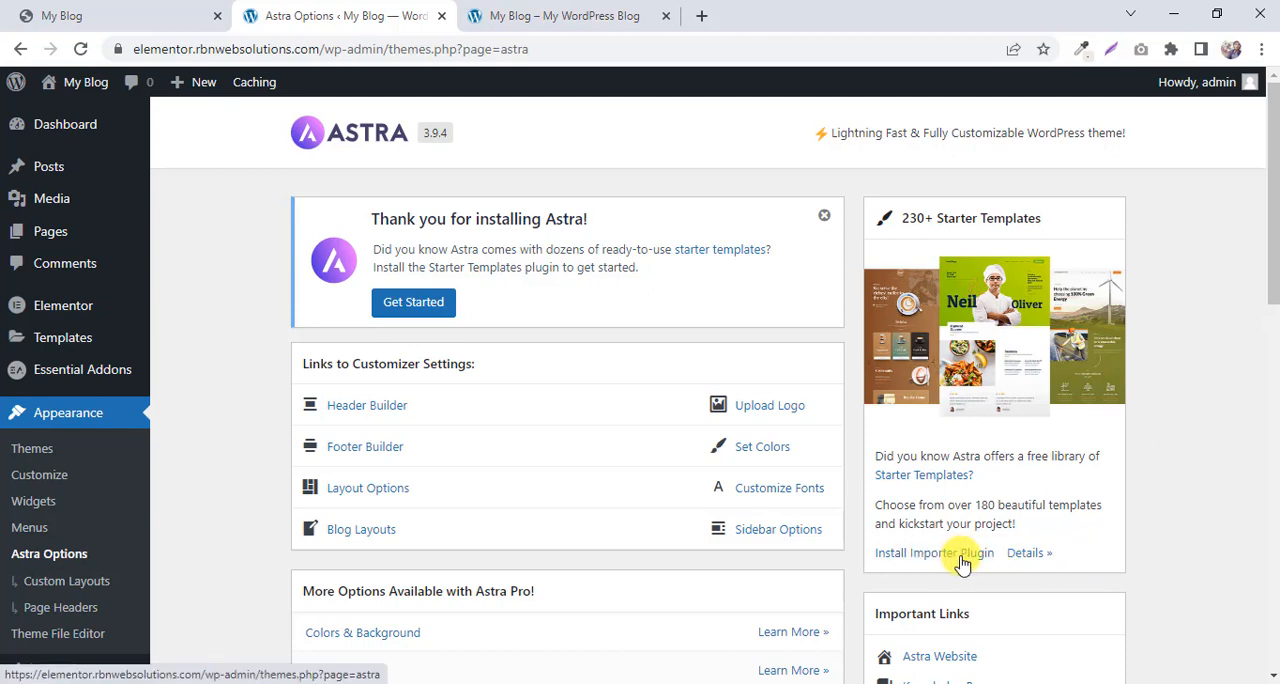
left_click(932, 556)
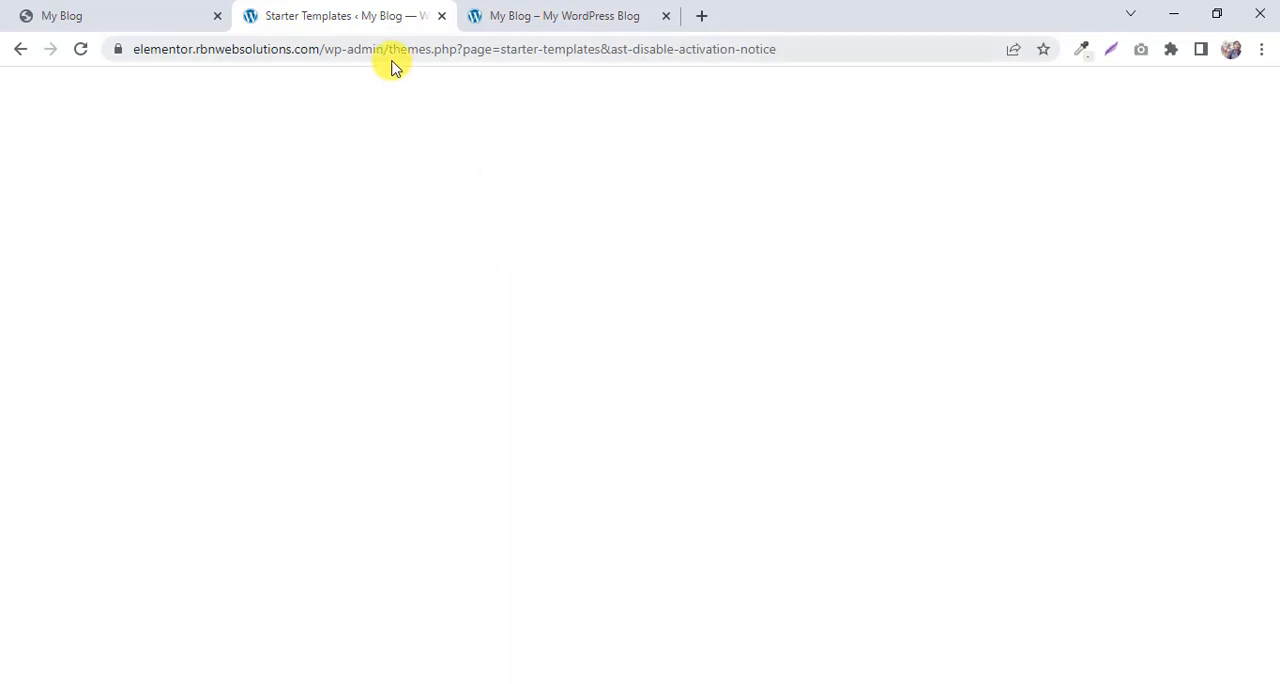
Compare the new site's plain home page with the reference pregnancy pillow landing page, reviewing the reference down to its footer.
left_click(537, 13)
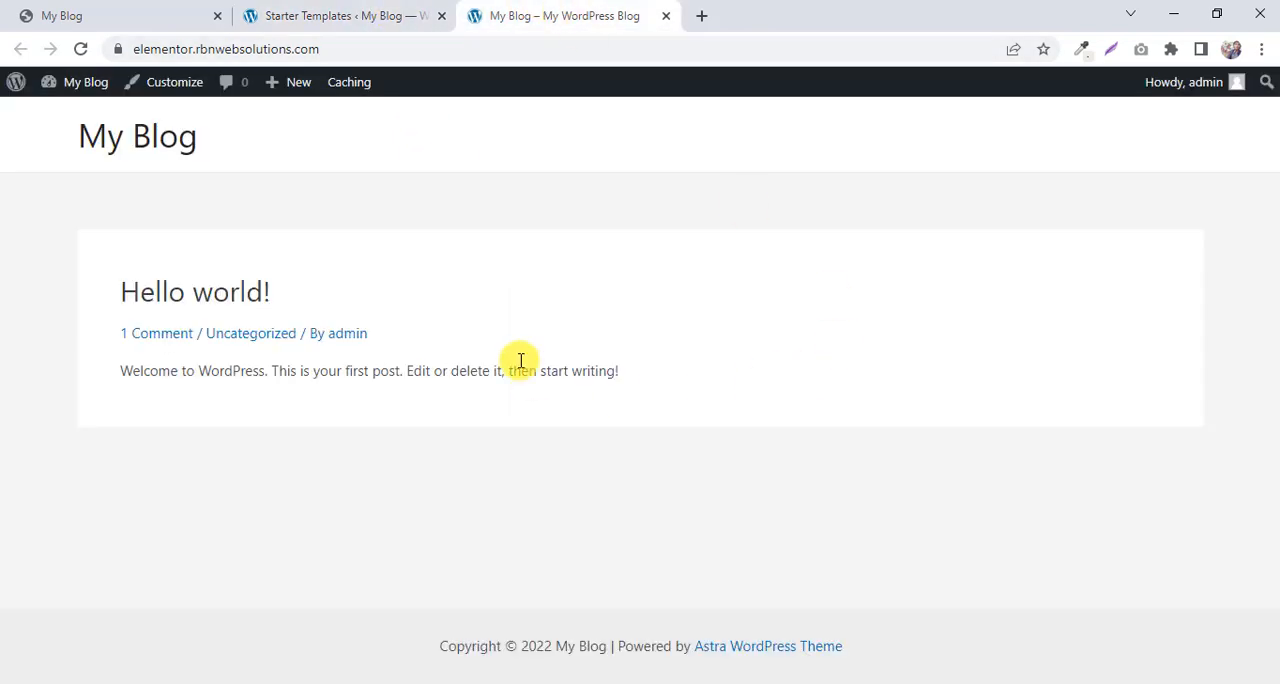
left_click(132, 10)
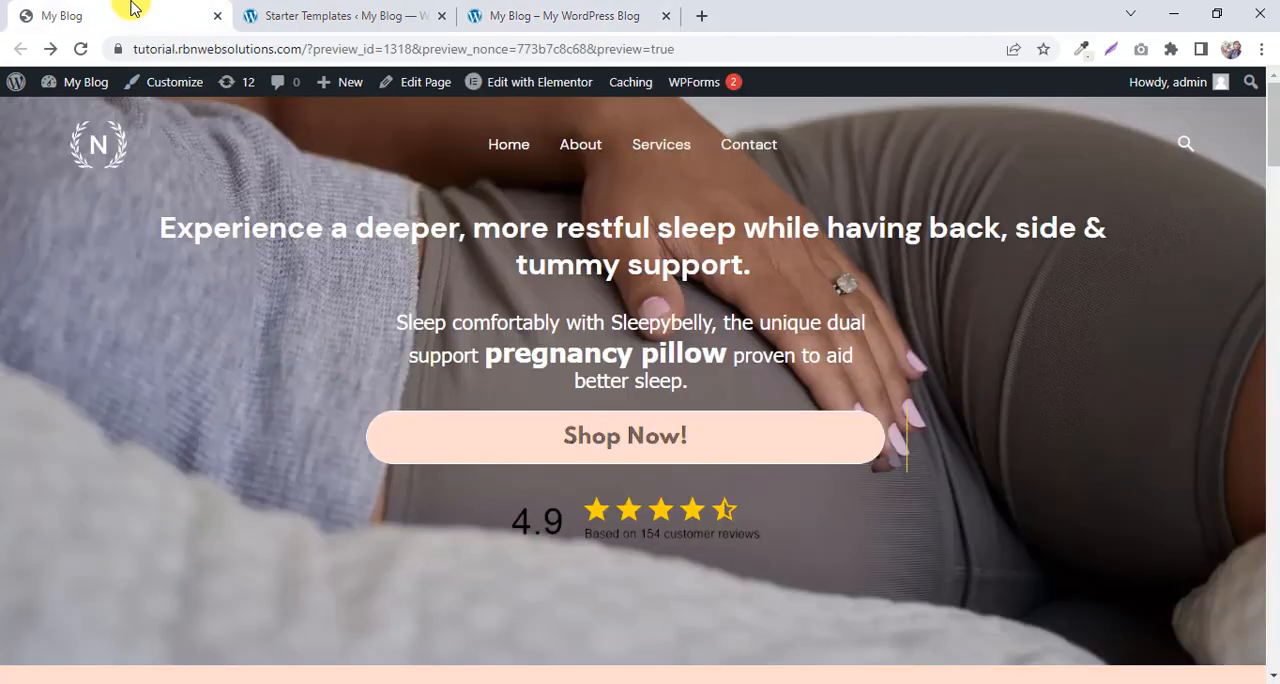
left_click(650, 12)
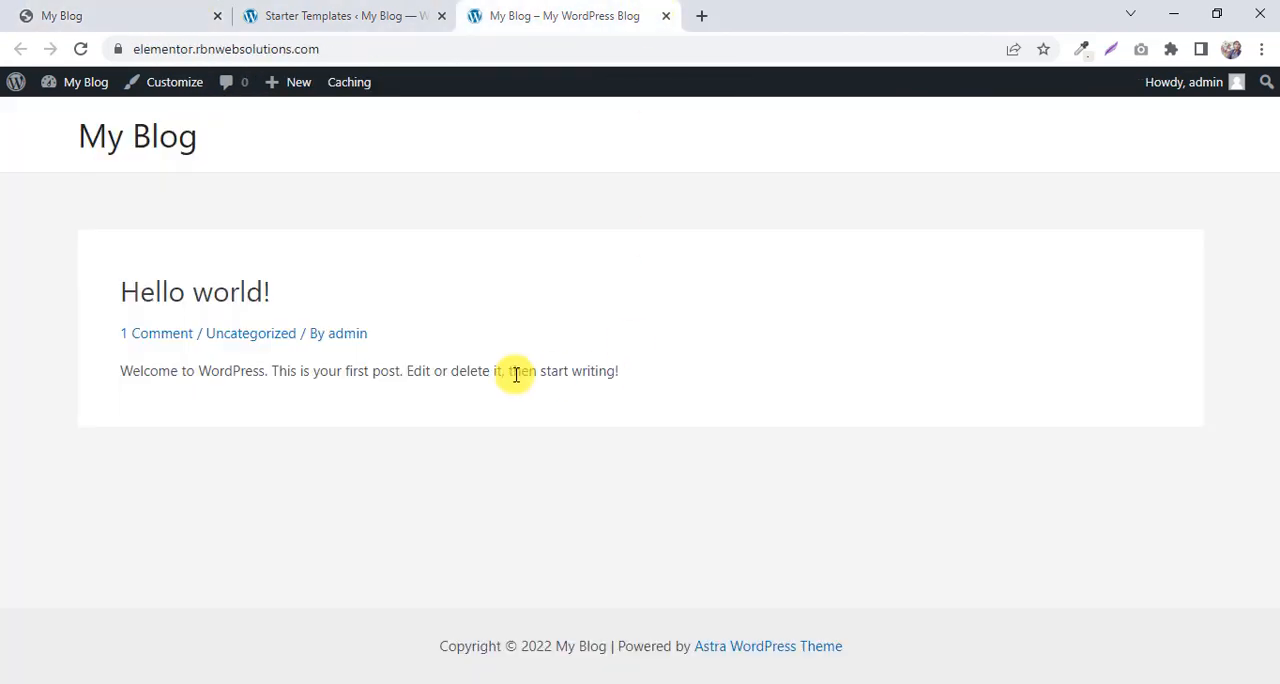
left_click(146, 16)
scroll(440, 262, "down", 4)
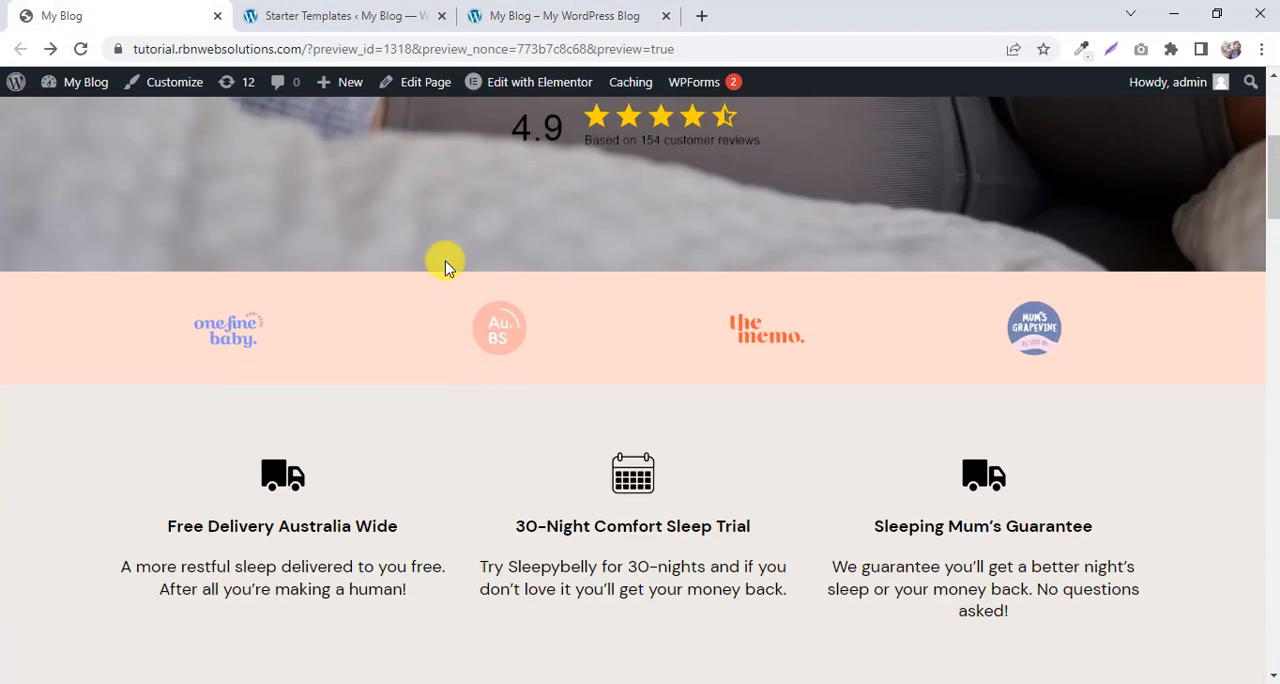
scroll(447, 263, "down", 20)
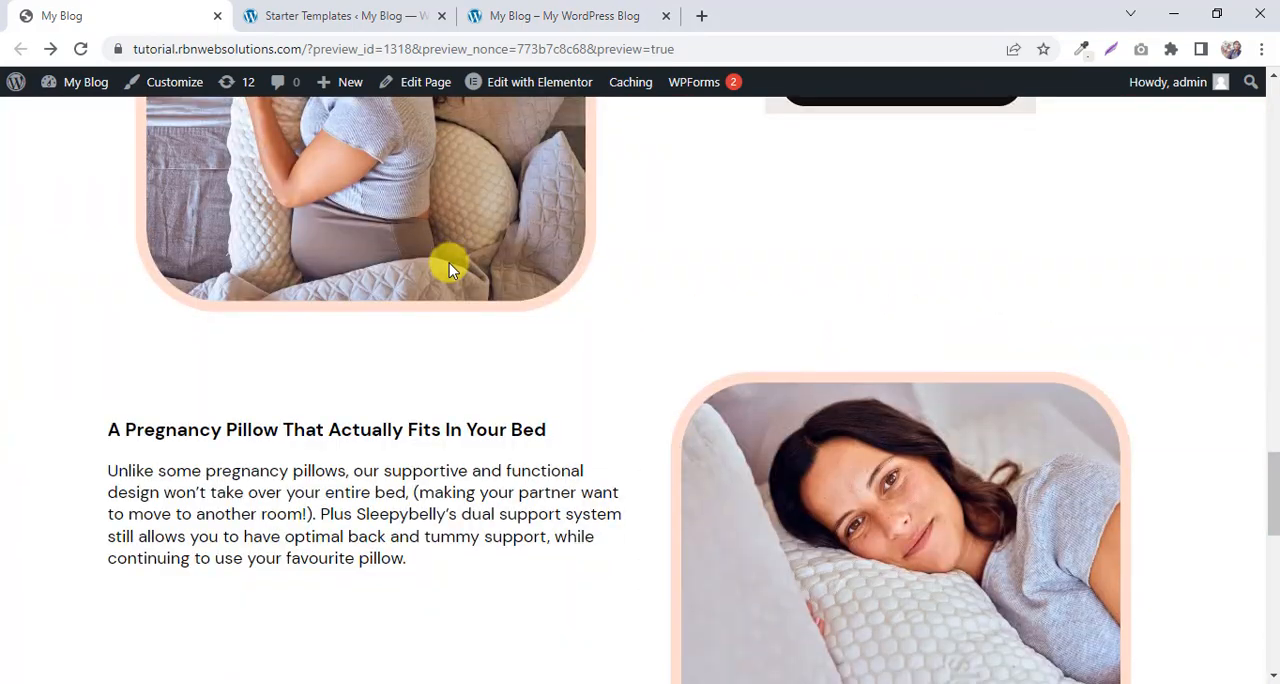
scroll(449, 268, "down", 10)
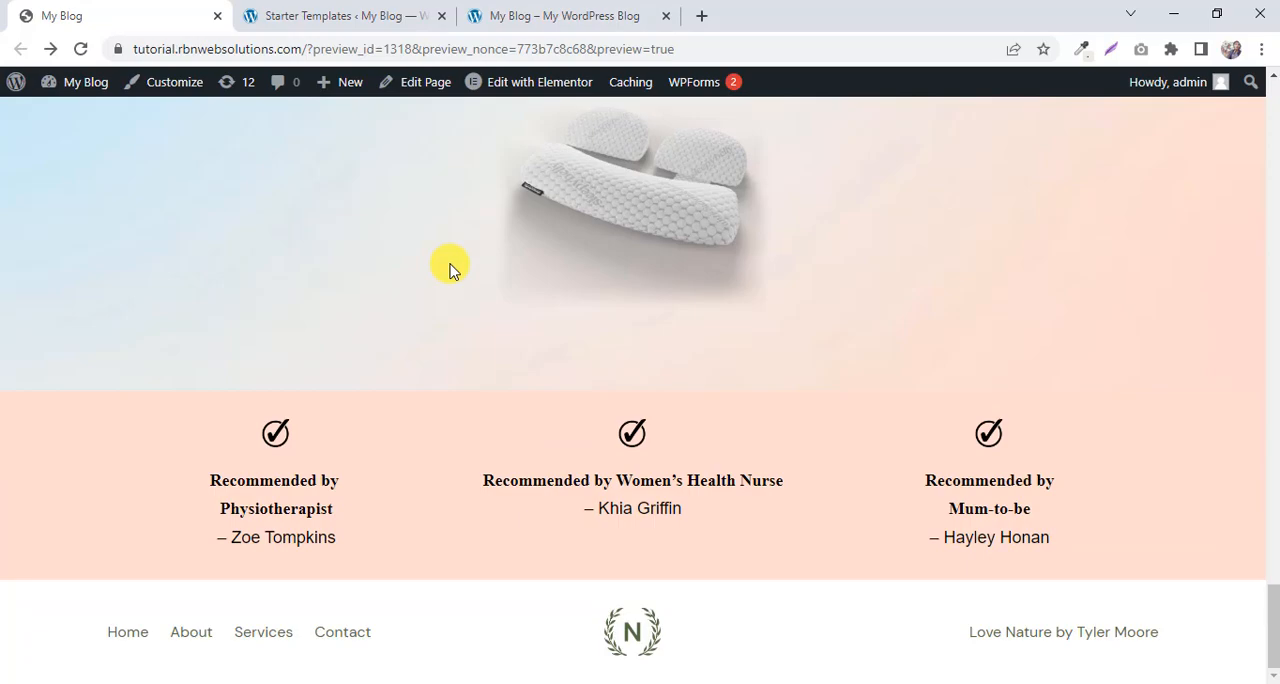
scroll(450, 268, "up", 15)
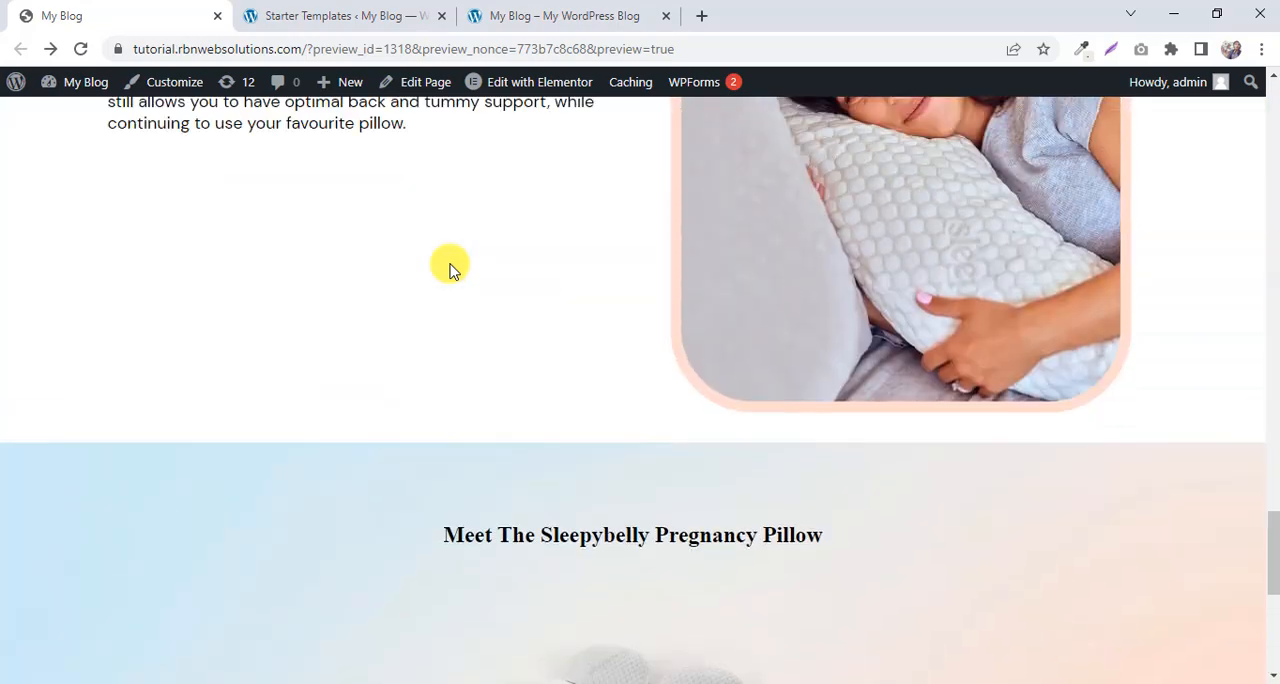
scroll(450, 268, "up", 15)
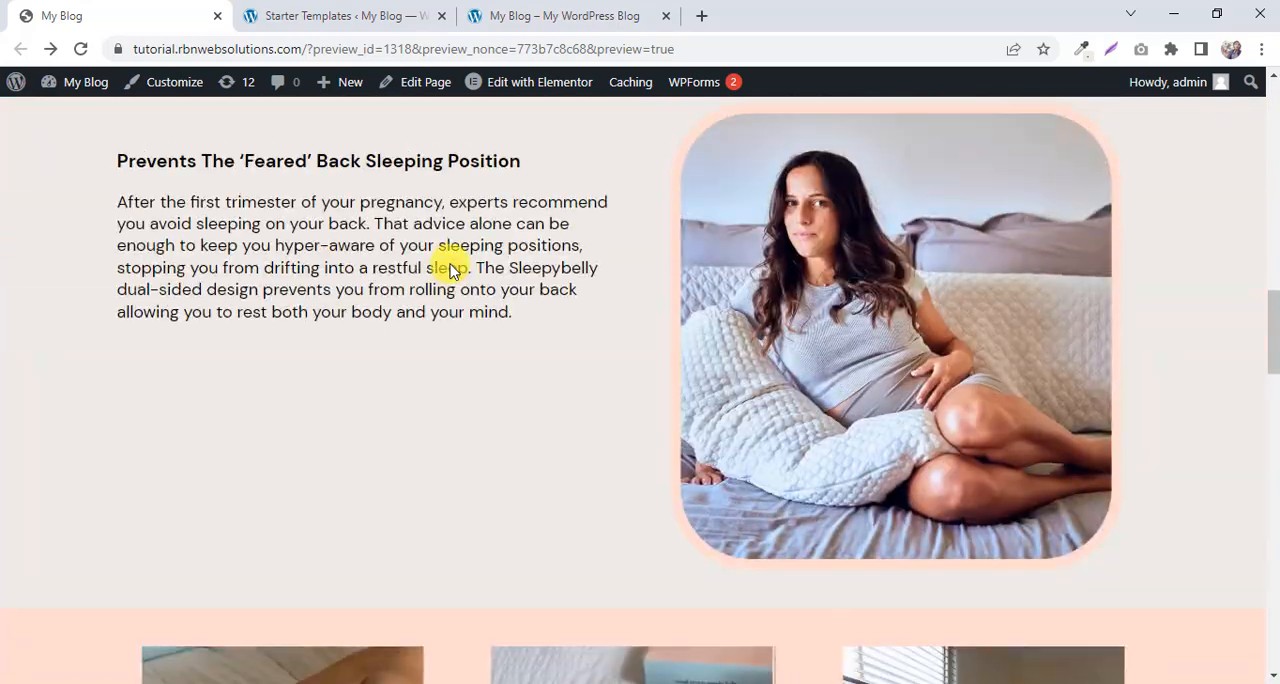
scroll(450, 264, "up", 3)
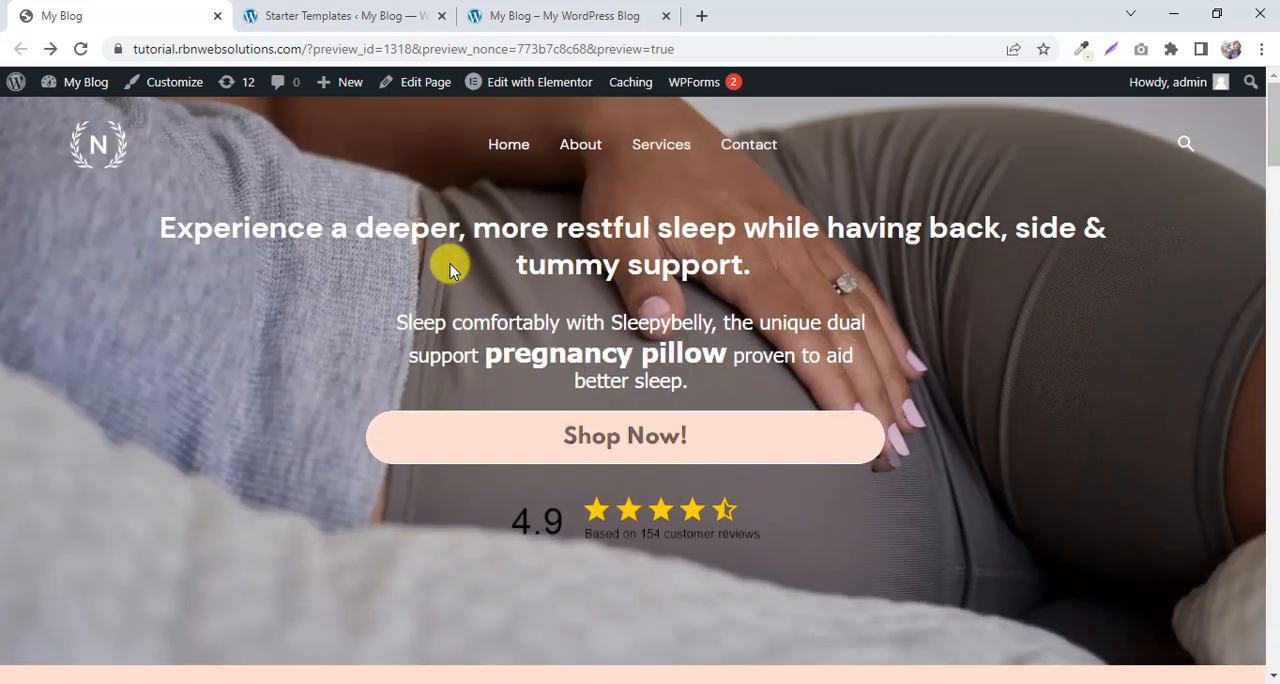
Leave the blank Starter Templates page and open the WordPress dashboard of the new site.
left_click(340, 15)
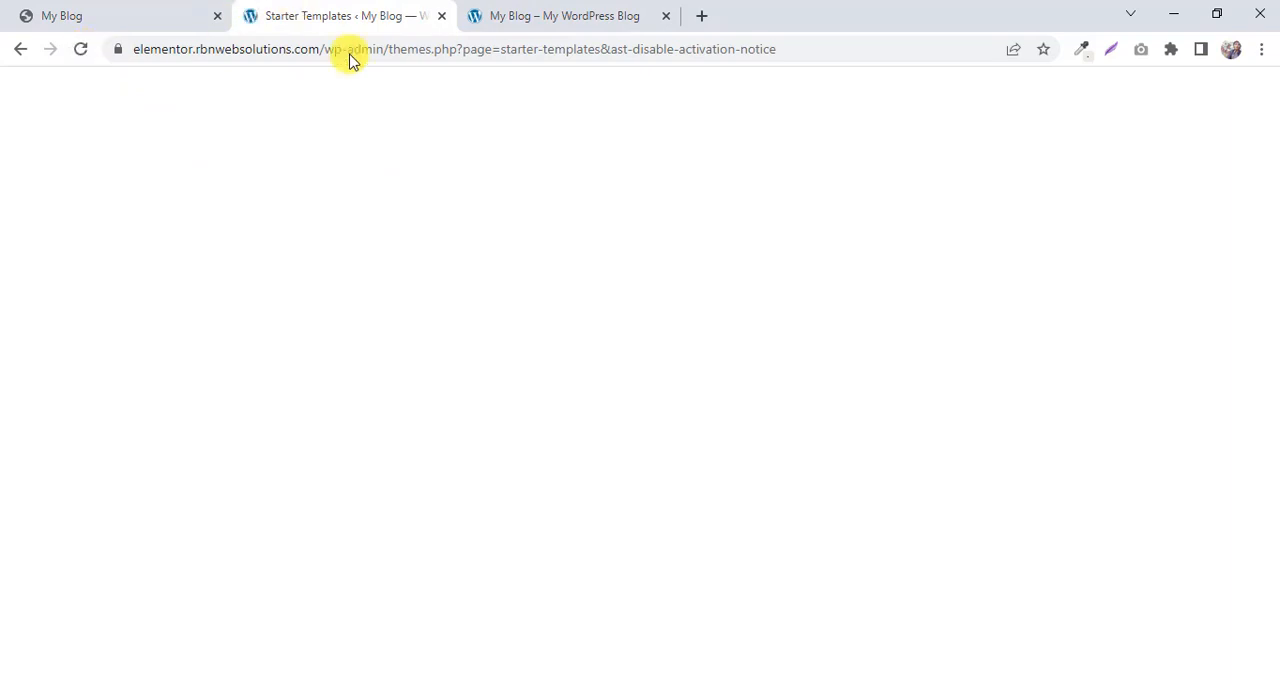
left_click(17, 50)
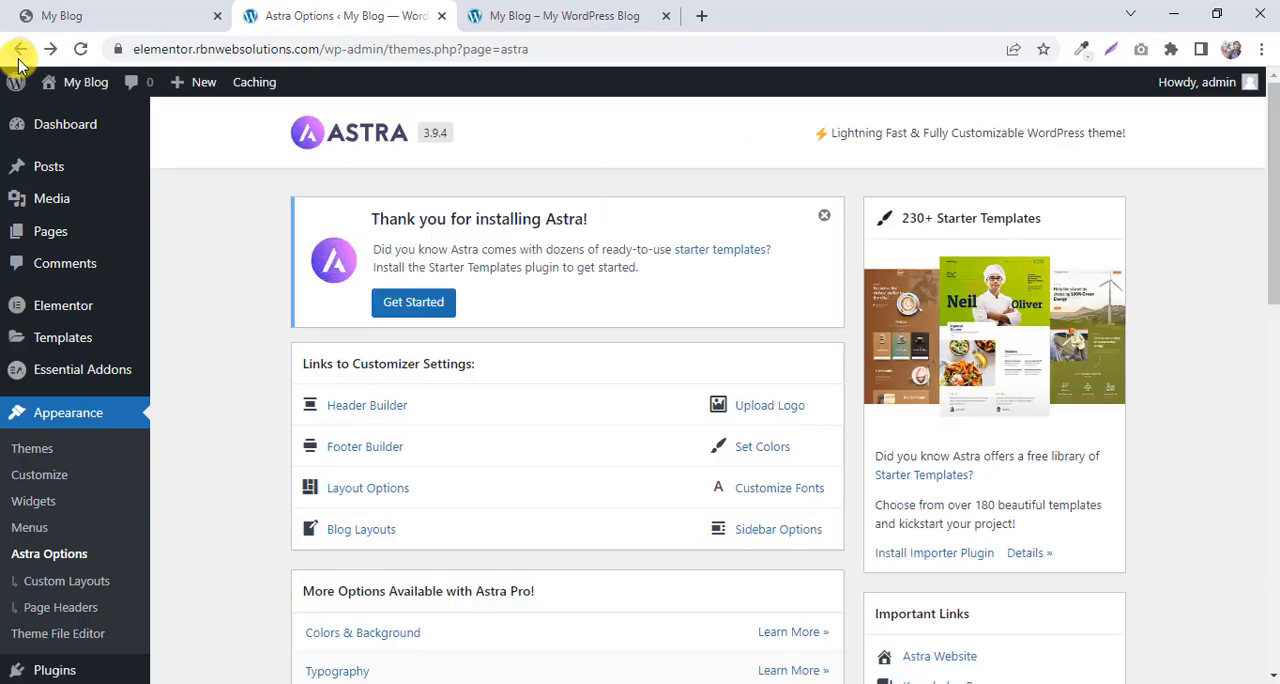
mouse_move(85, 131)
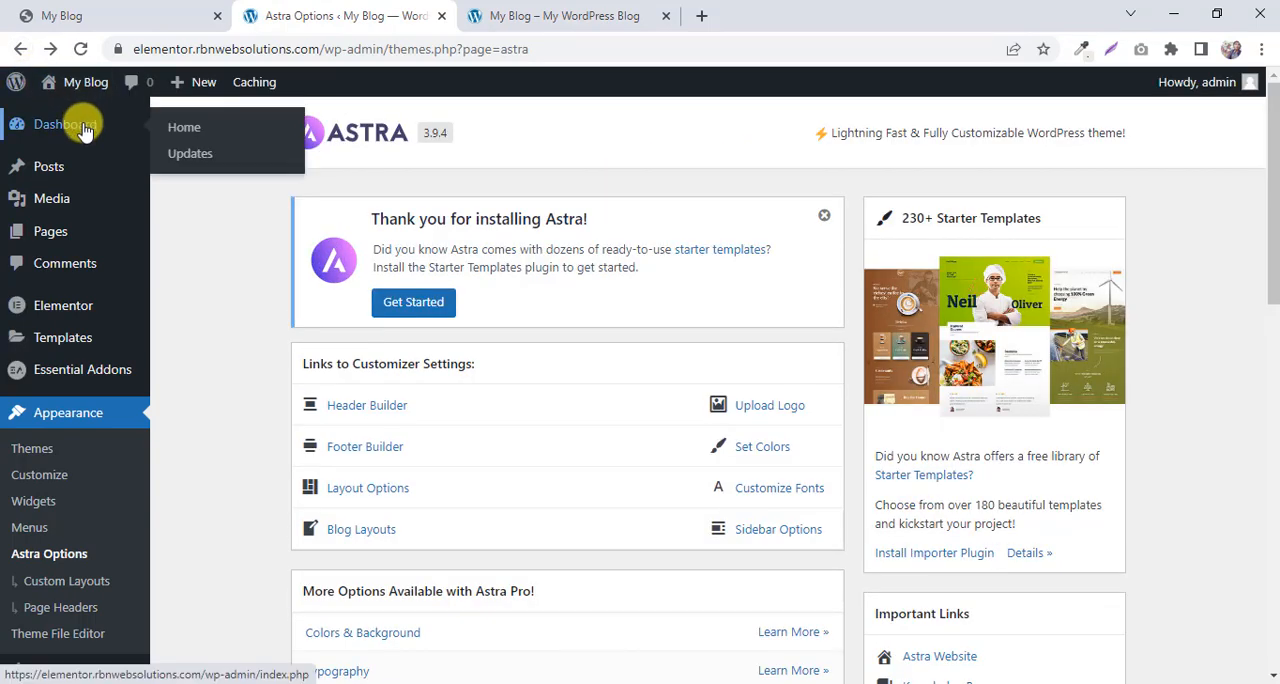
scroll(98, 131, "down", 1)
mouse_move(122, 139)
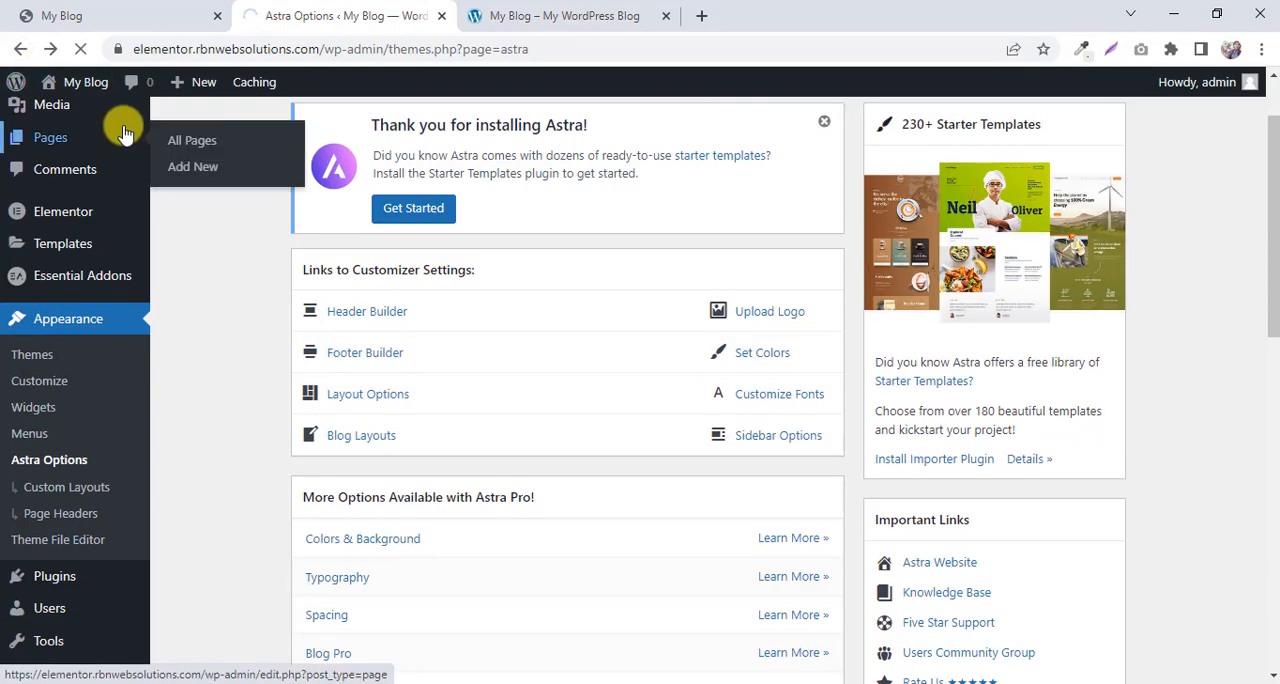
scroll(86, 166, "up", 1)
left_click(85, 135)
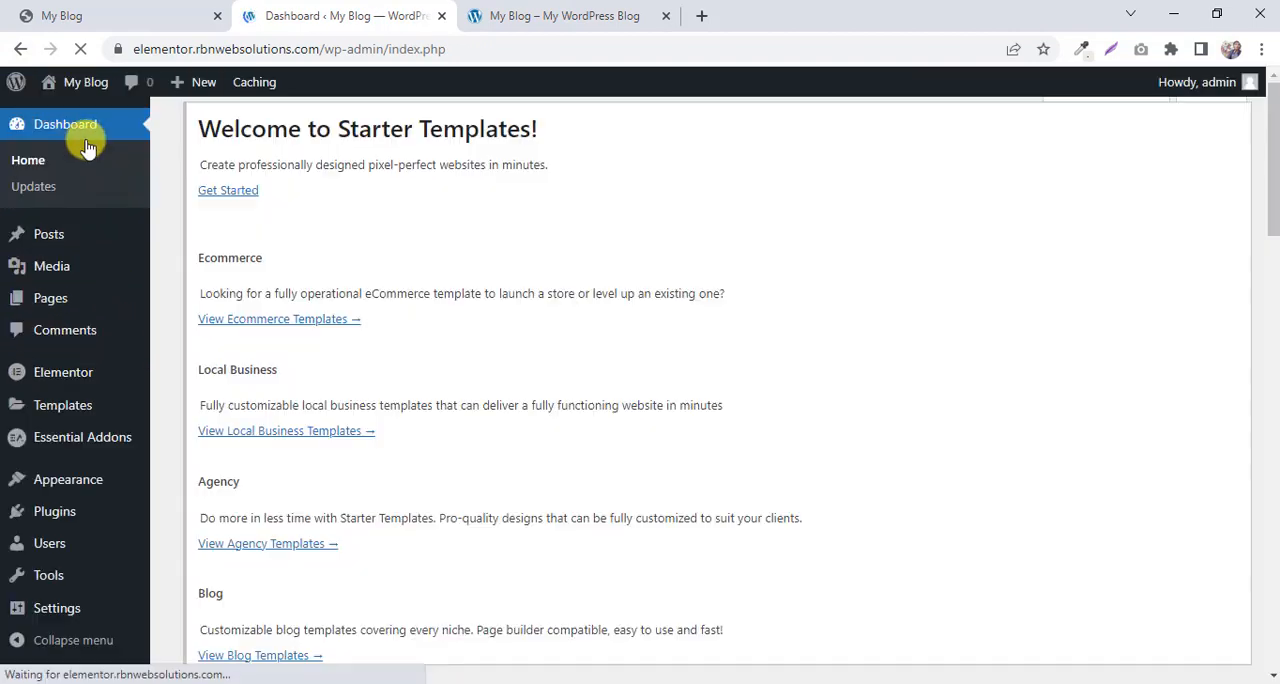
Open Starter Templates from the site admin and start building the website.
scroll(277, 163, "down", 4)
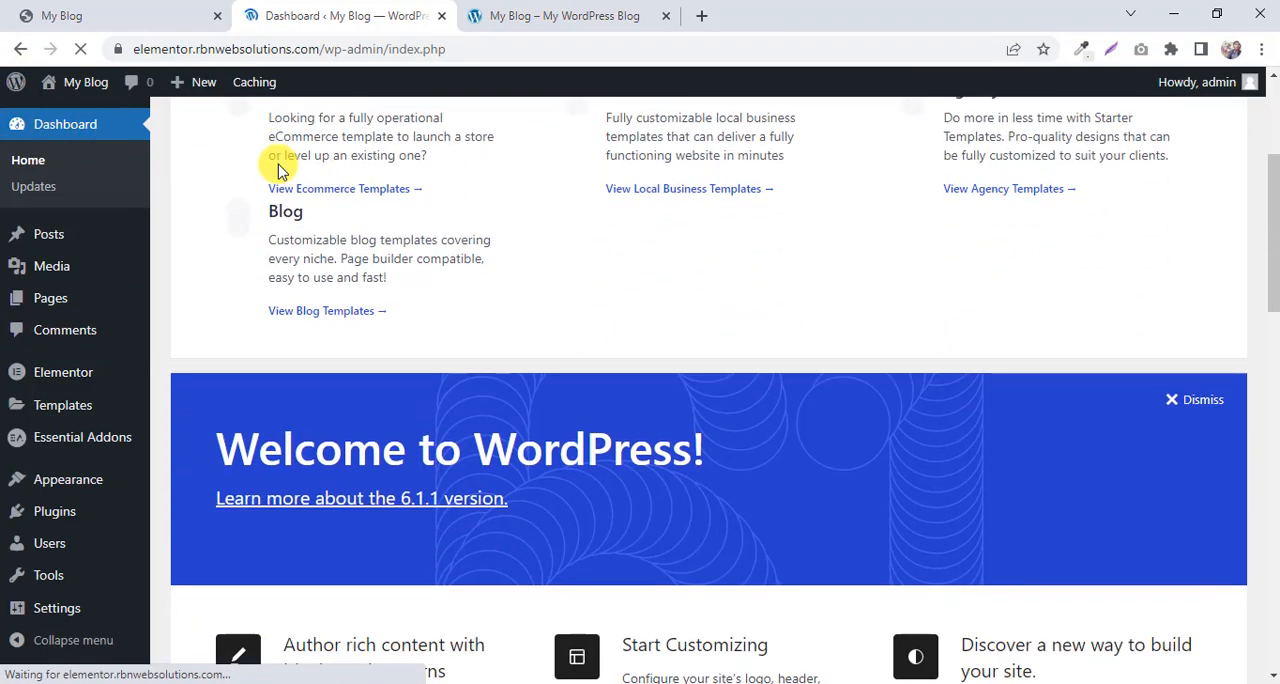
scroll(280, 165, "down", 5)
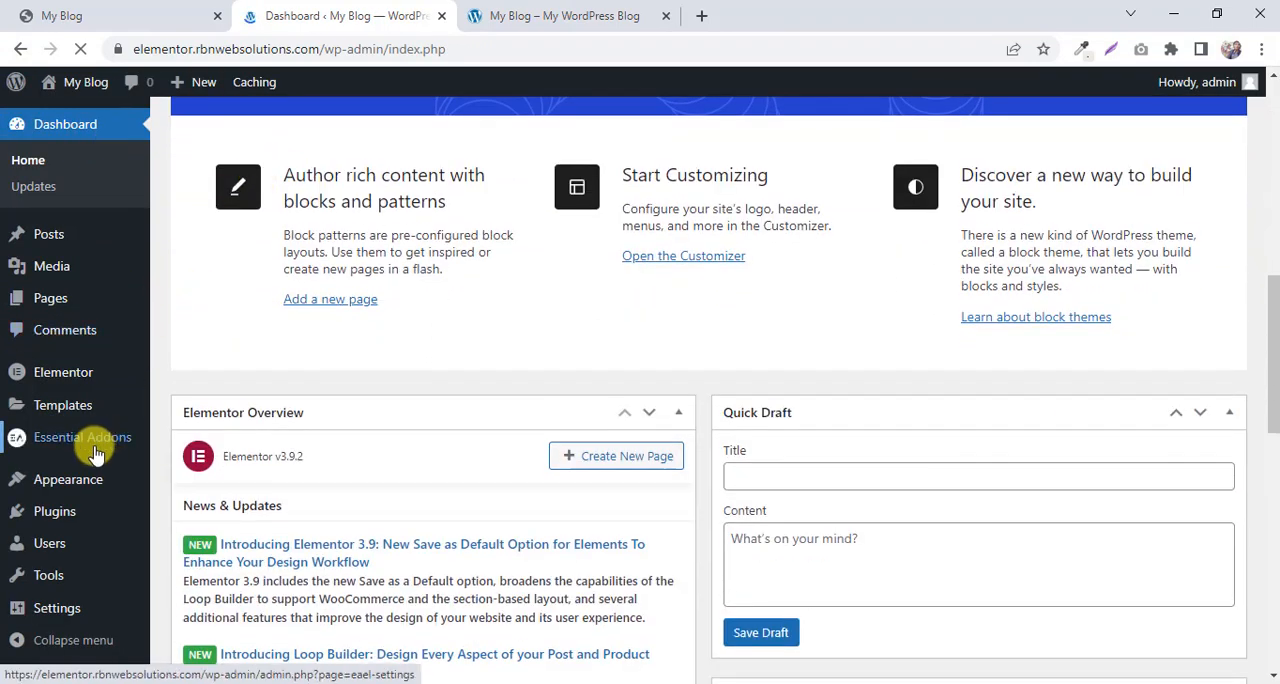
mouse_move(76, 497)
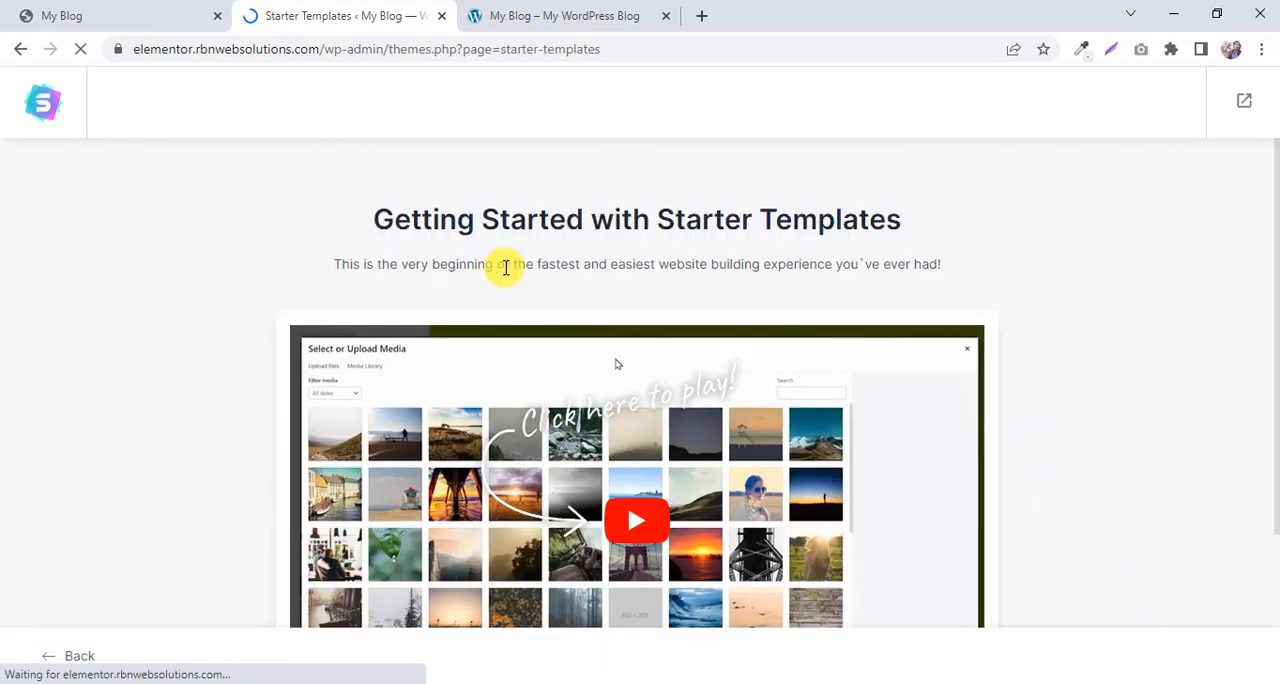
scroll(434, 206, "down", 2)
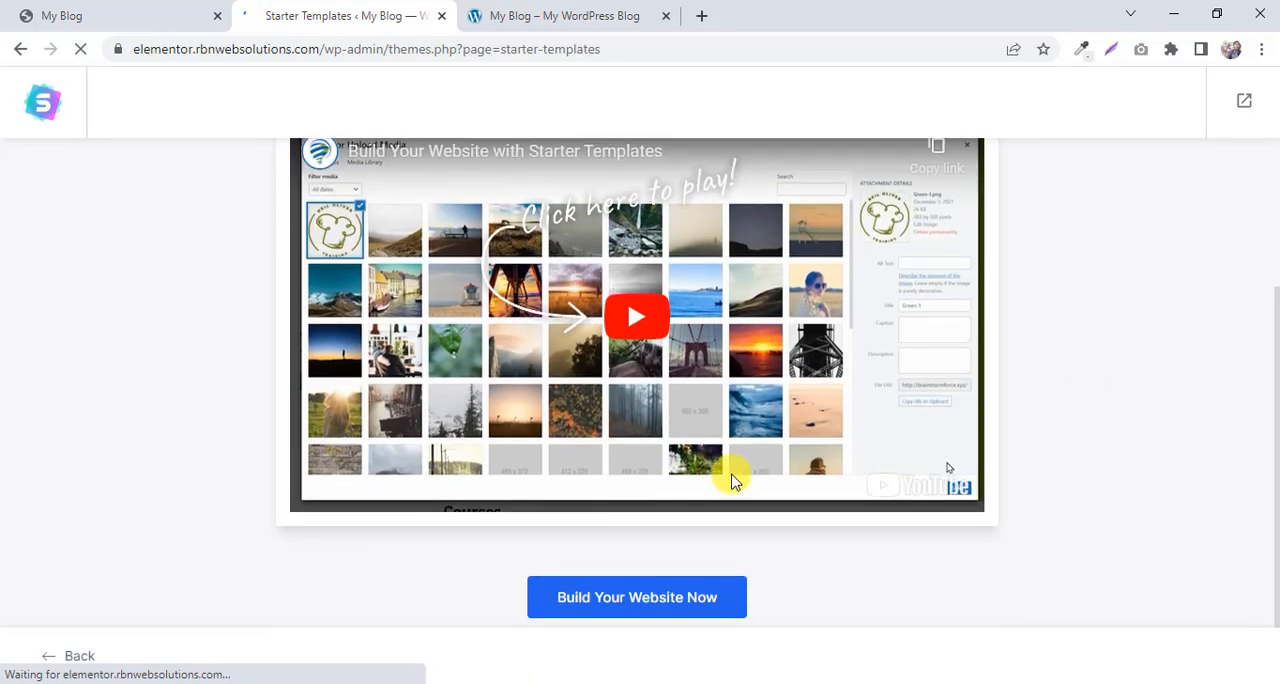
scroll(443, 323, "up", 2)
scroll(1000, 320, "down", 2)
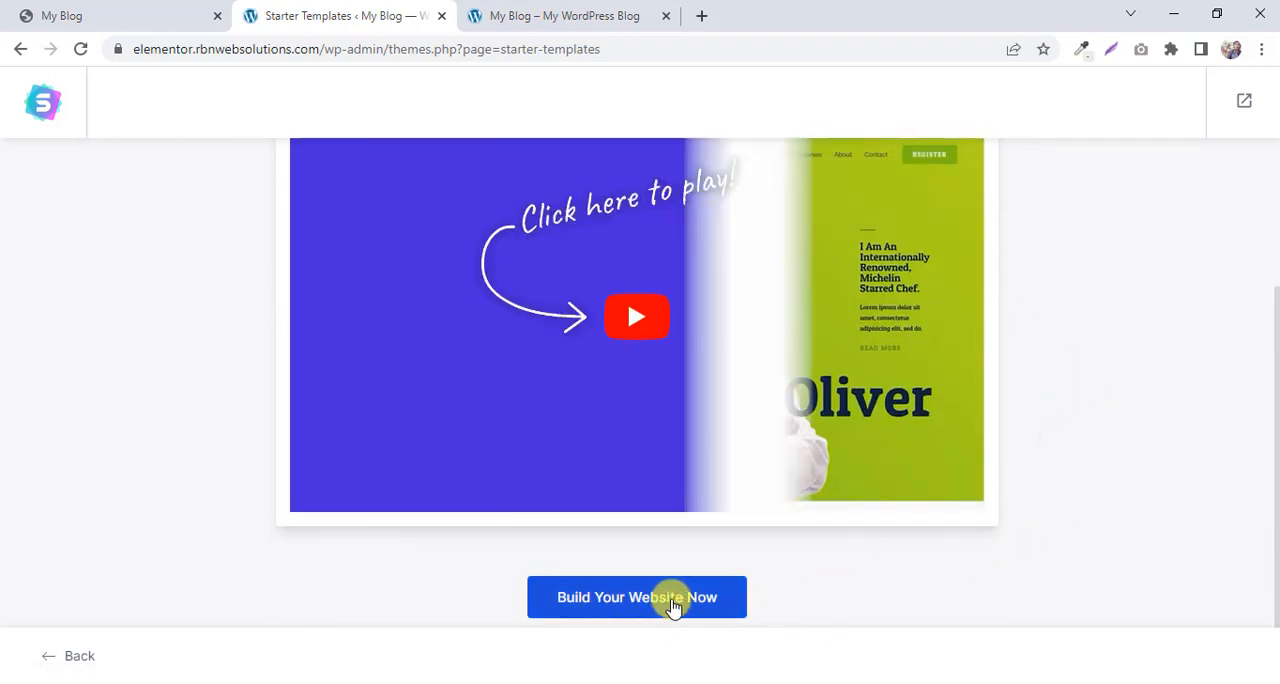
left_click(674, 603)
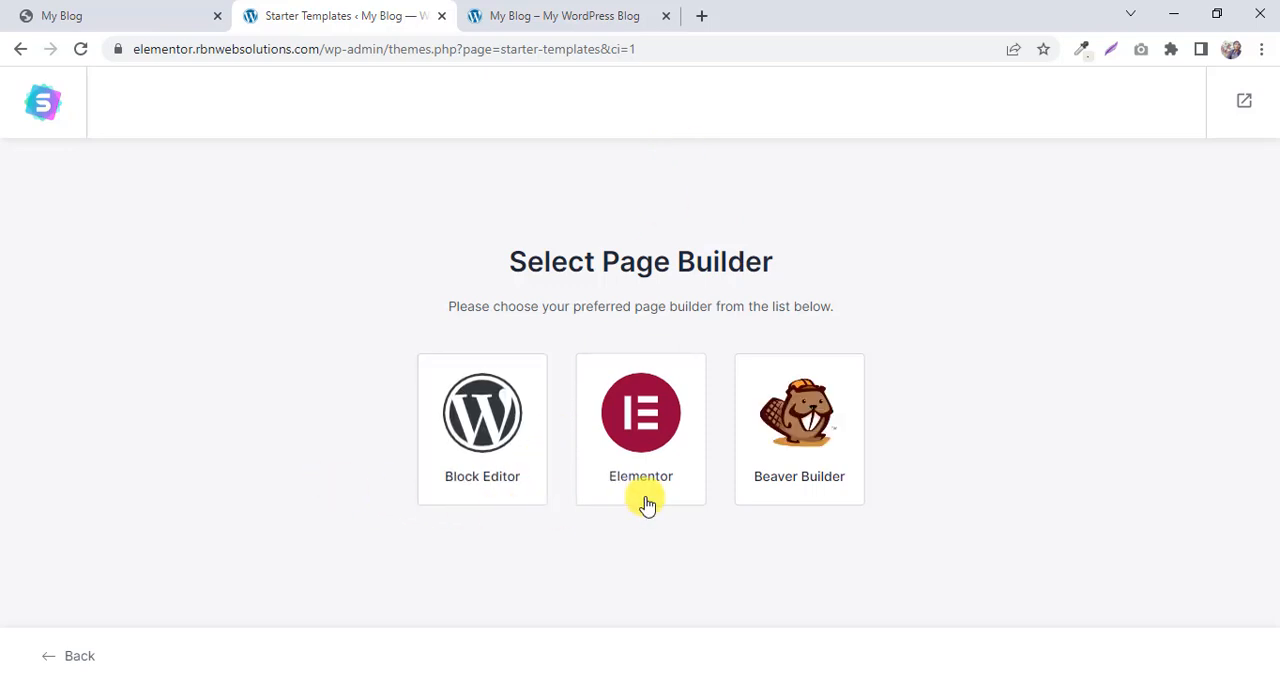
Choose Elementor as the page builder and select the Love Nature starter template.
left_click(658, 433)
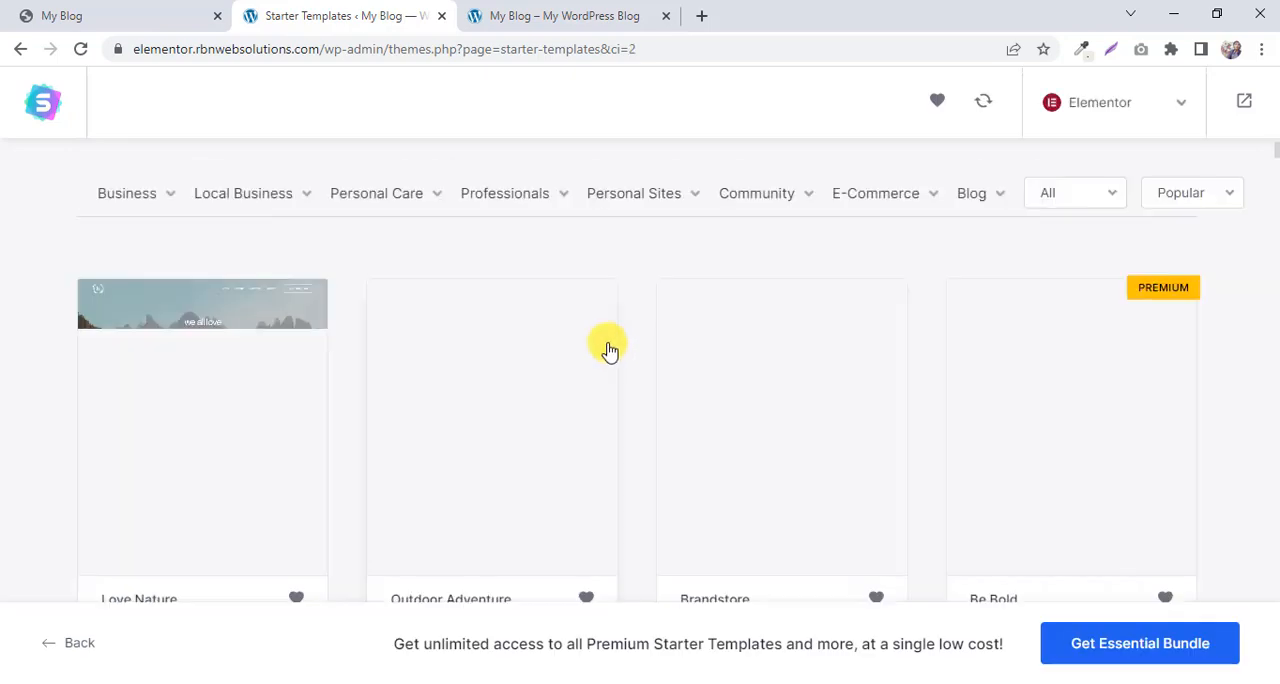
mouse_move(603, 216)
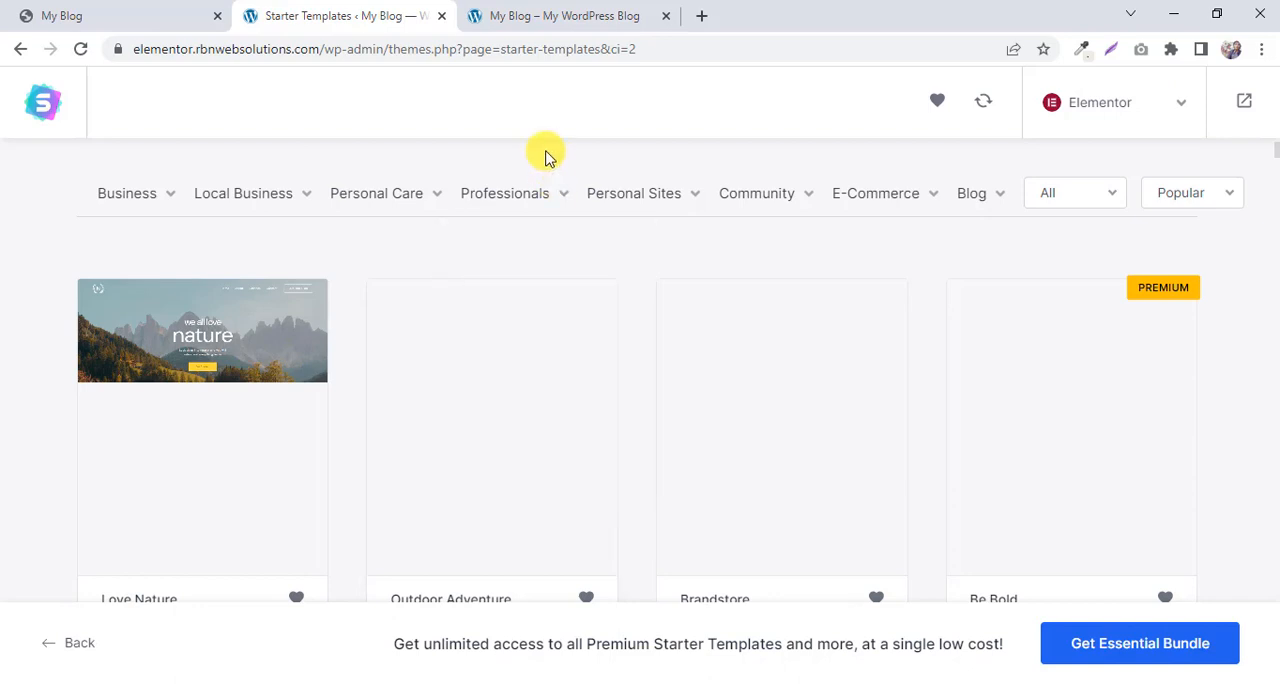
left_click(175, 391)
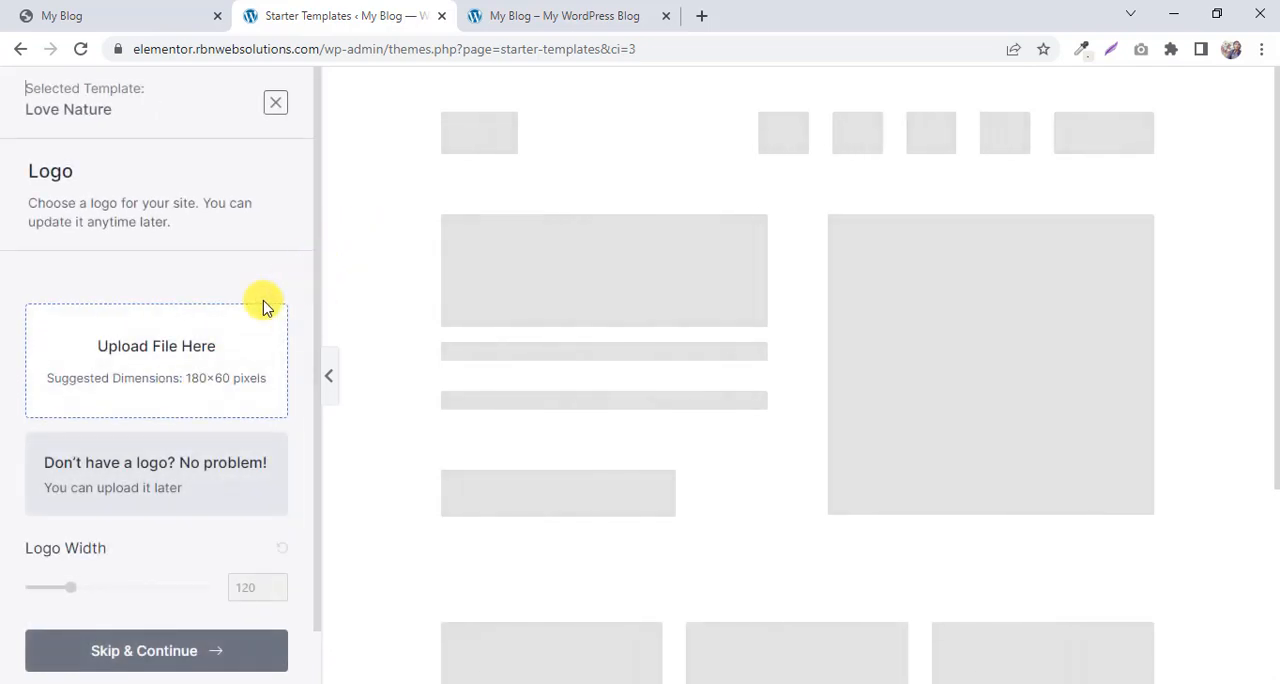
Skip the logo upload, accept the default colors and DM Sans fonts, and proceed to the final import options.
scroll(295, 275, "down", 1)
scroll(362, 373, "down", 3)
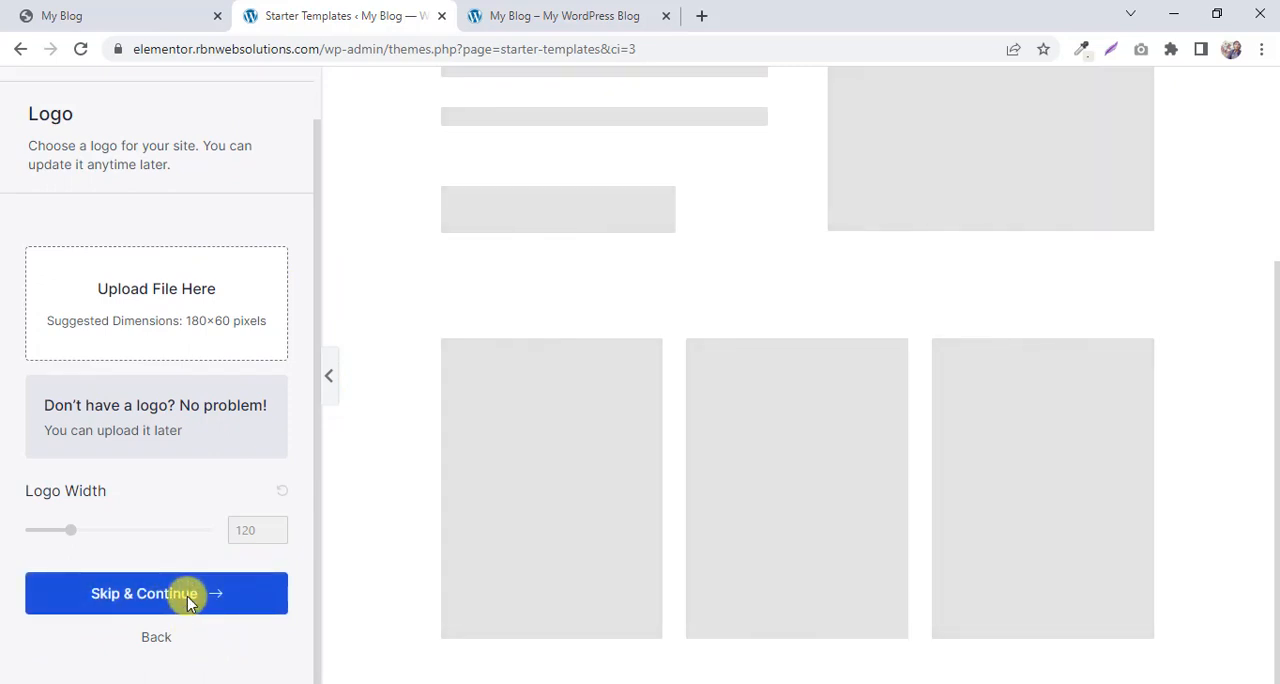
left_click(190, 600)
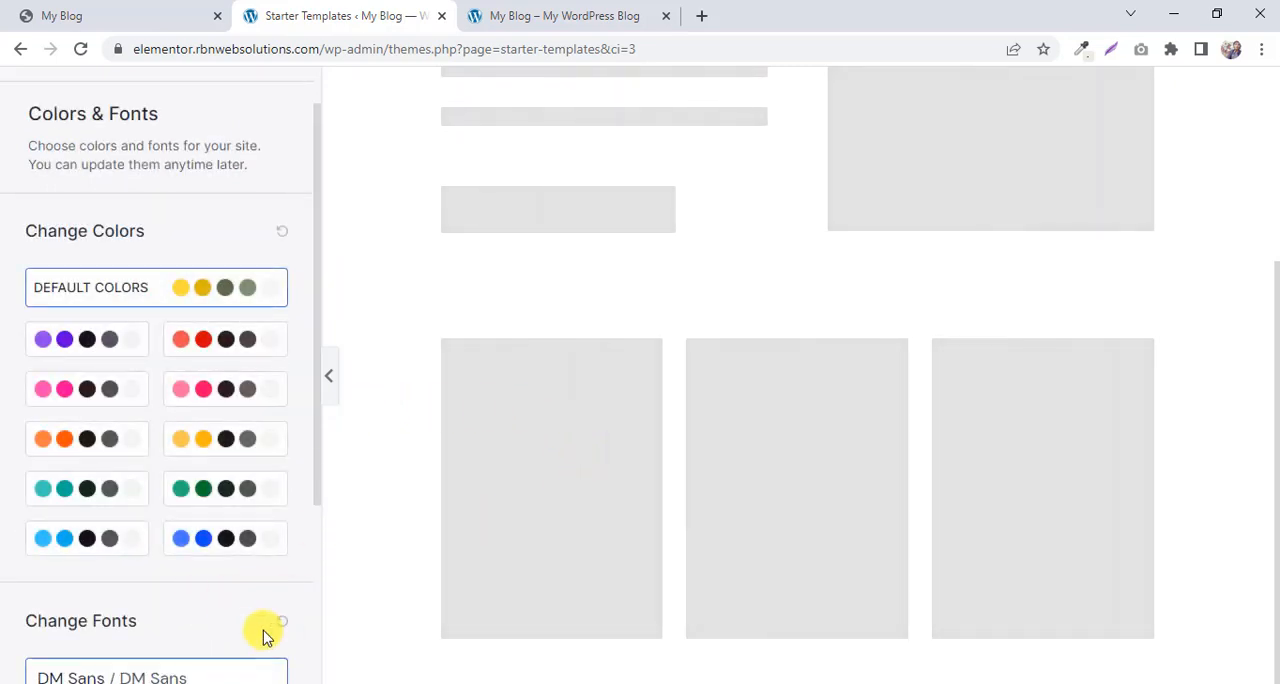
scroll(263, 630, "down", 3)
left_click(190, 600)
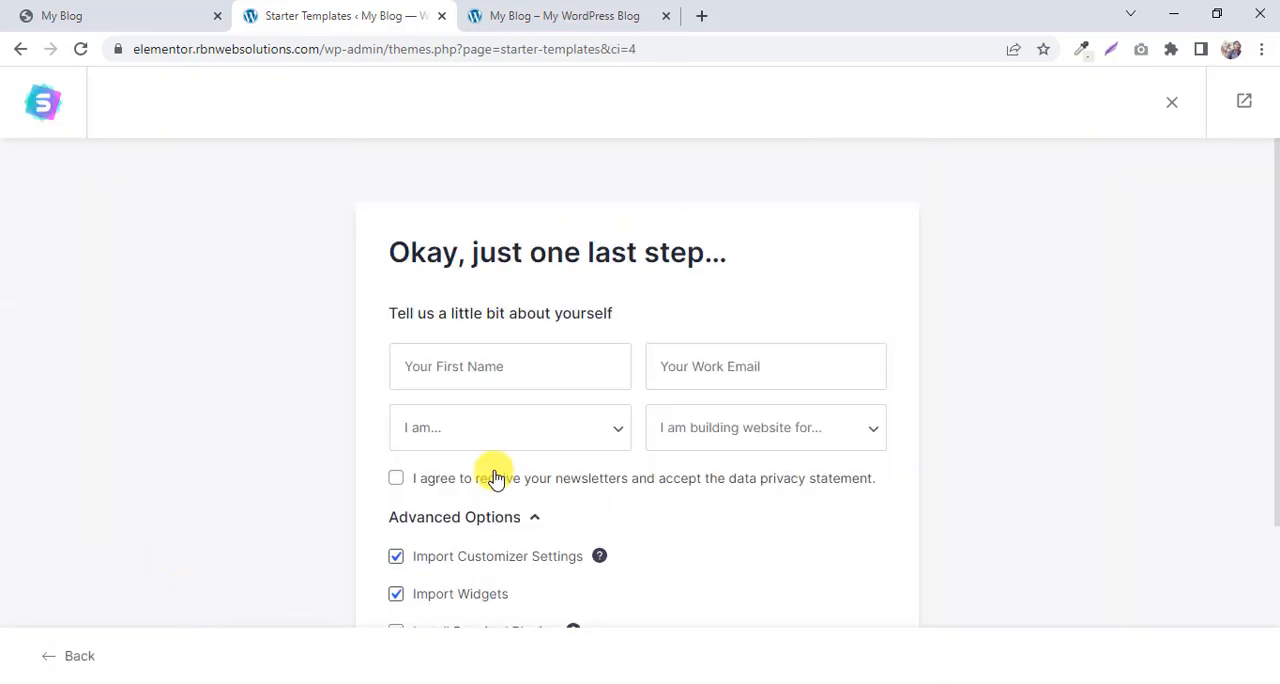
scroll(492, 477, "down", 3)
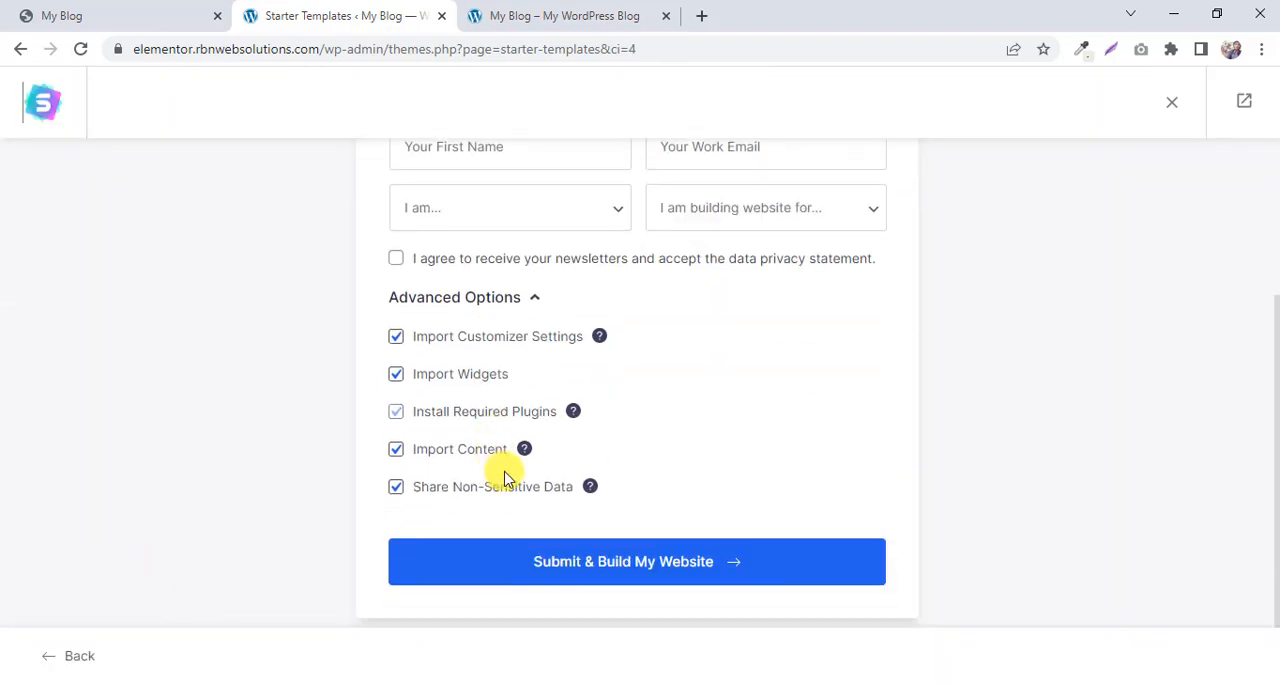
Submit the import with customizer settings, widgets, required plugins, content and non-sensitive data sharing enabled to build the website.
left_click(703, 576)
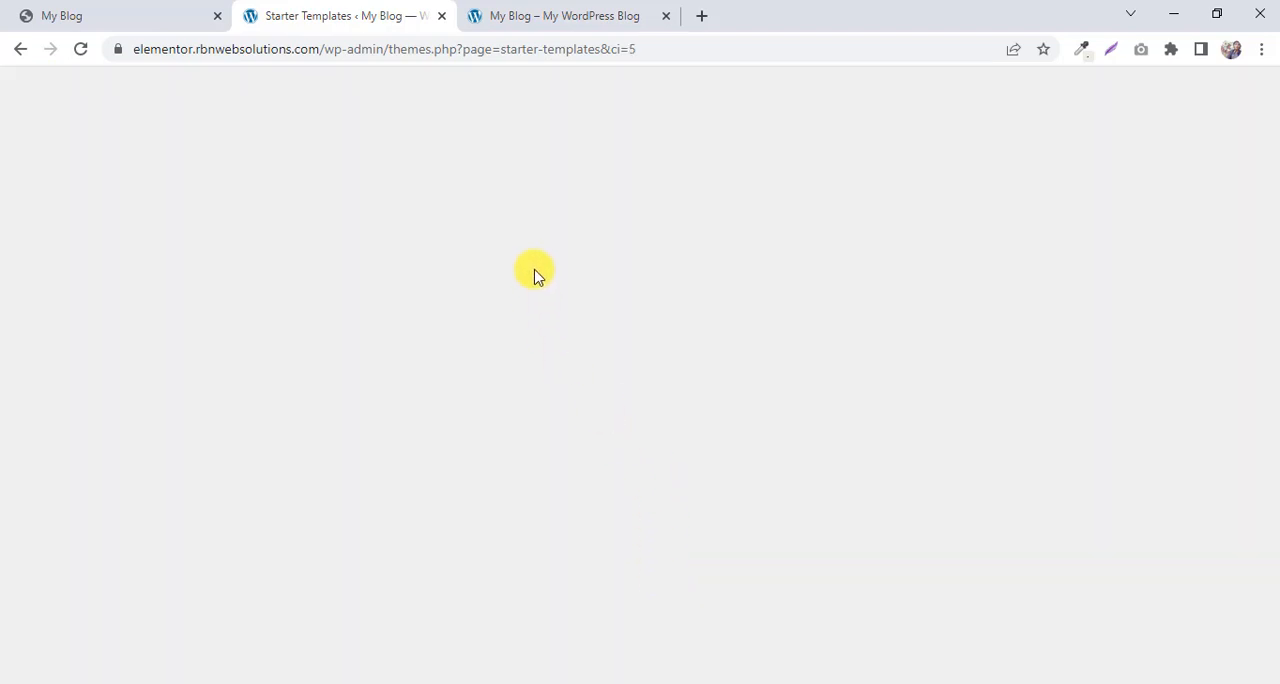
left_click(552, 8)
left_click(342, 18)
left_click(551, 11)
left_click(322, 8)
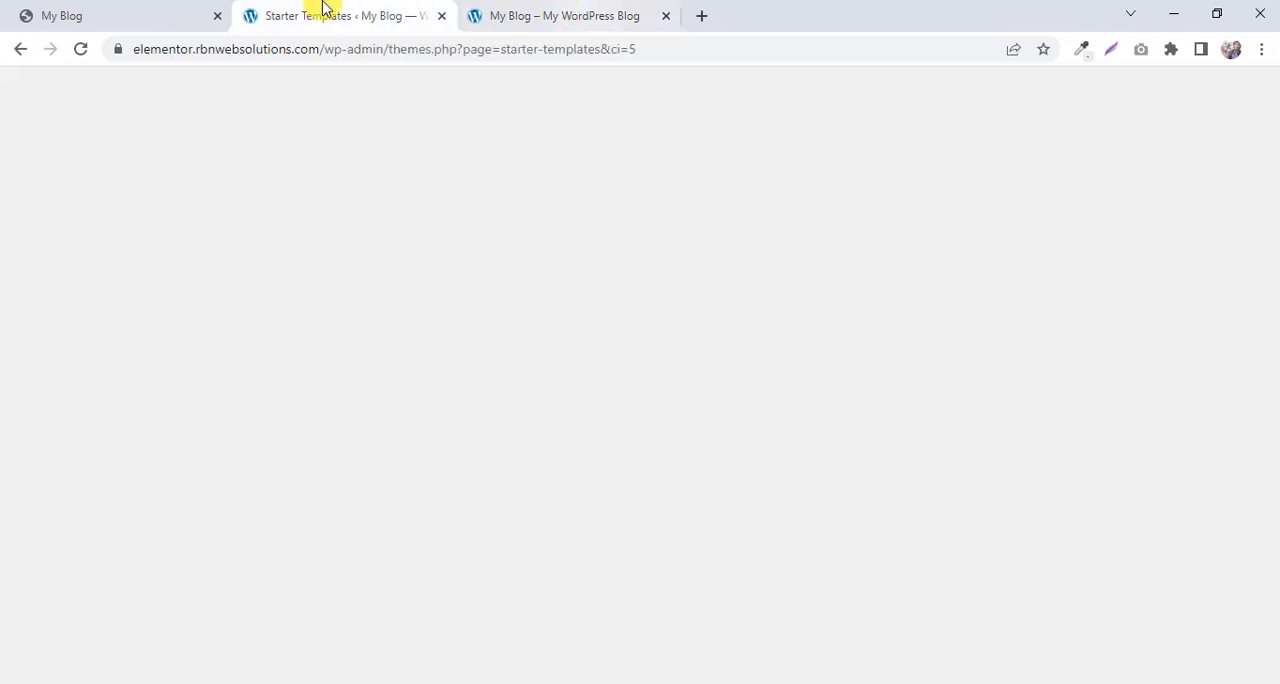
left_click(517, 8)
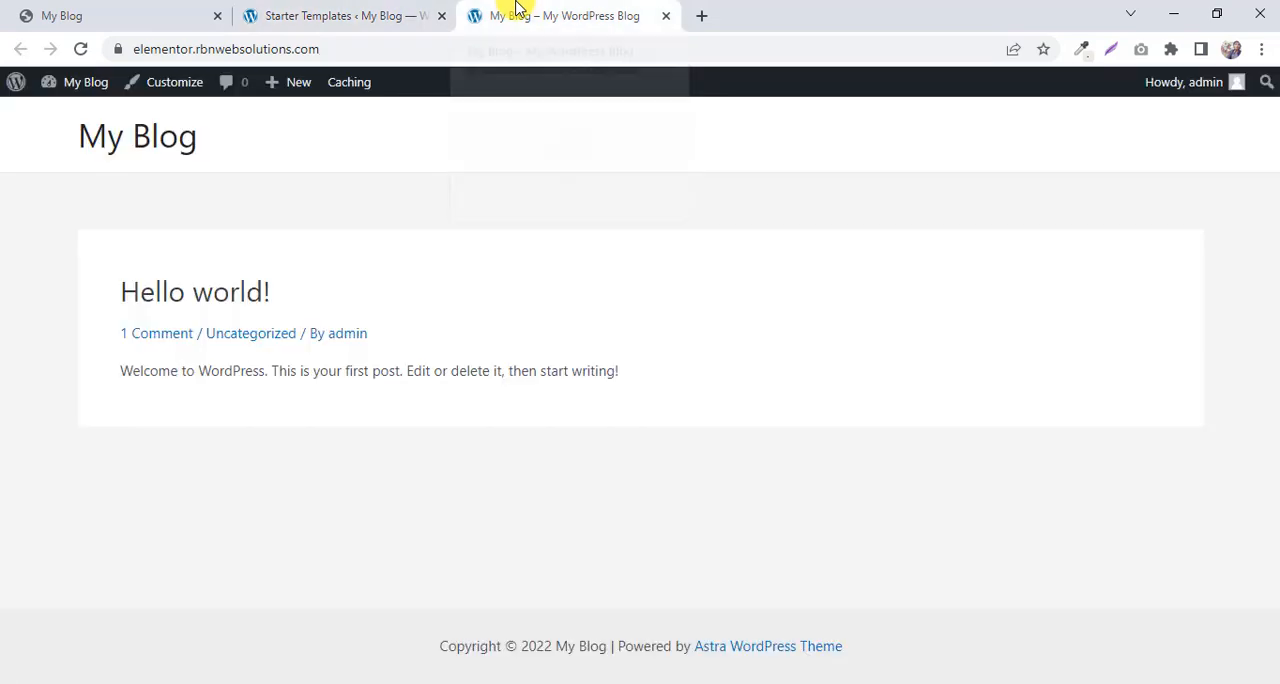
left_click(314, 15)
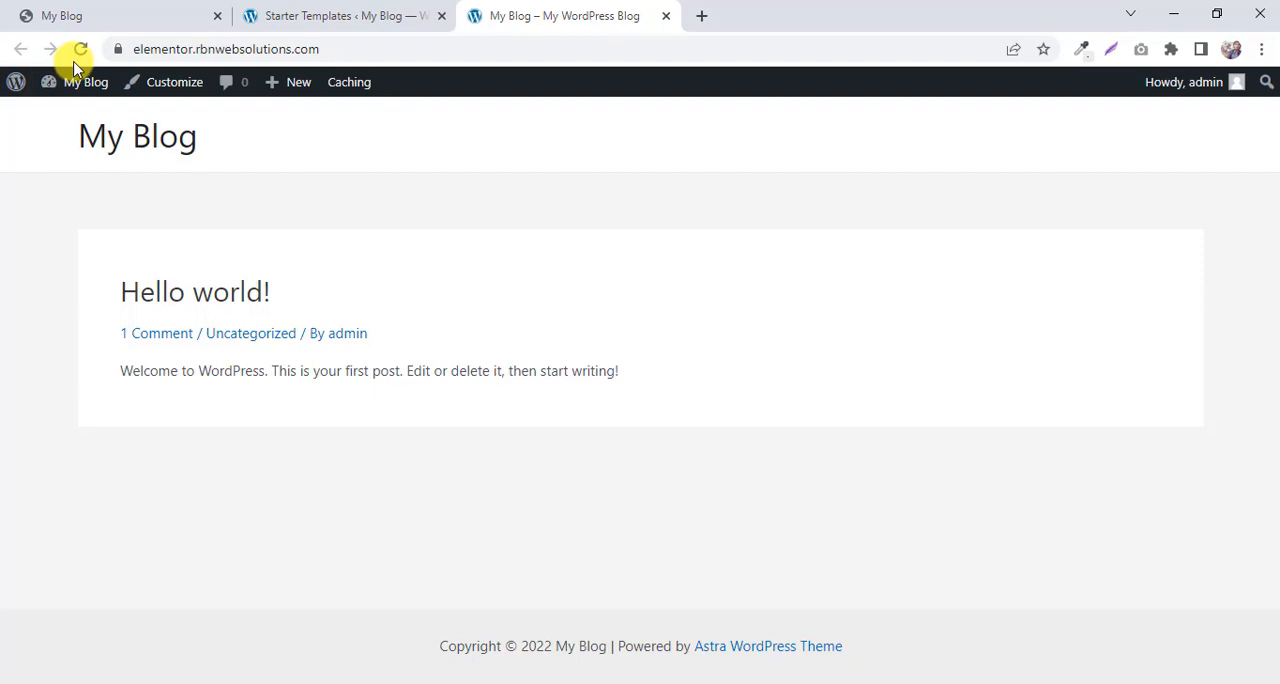
Reload the new site's front page and look through the imported Love Nature home page sections.
left_click(80, 50)
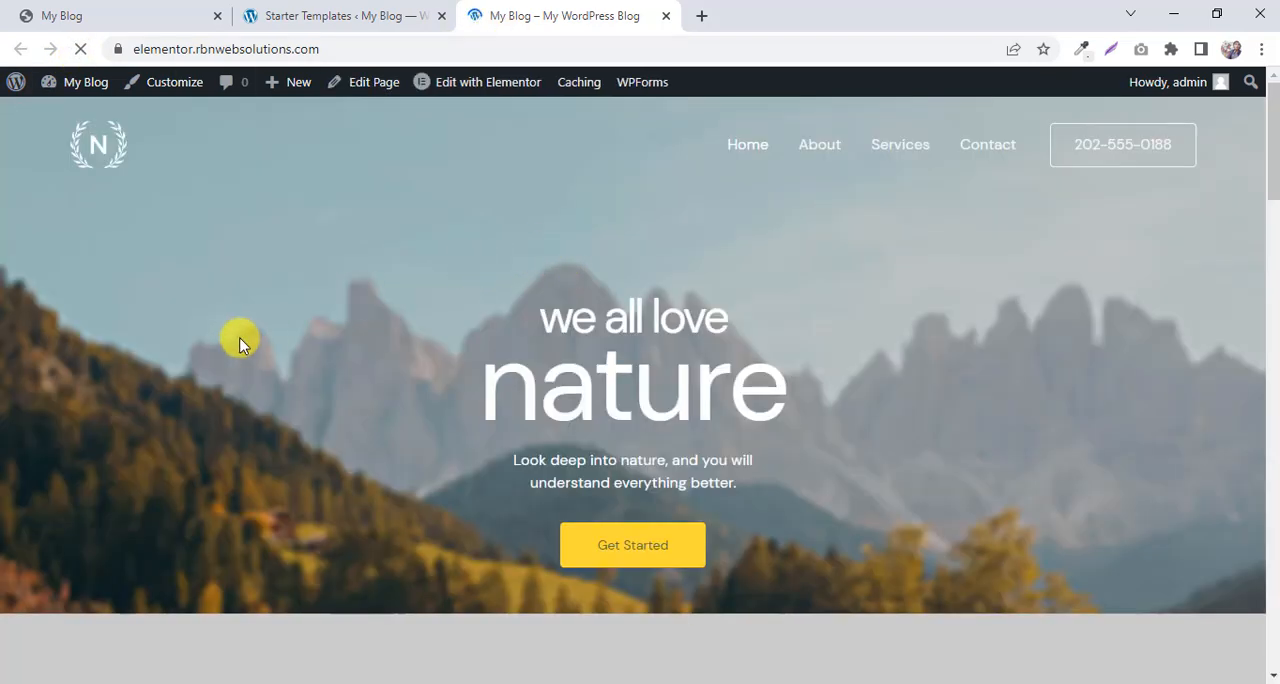
scroll(323, 271, "down", 8)
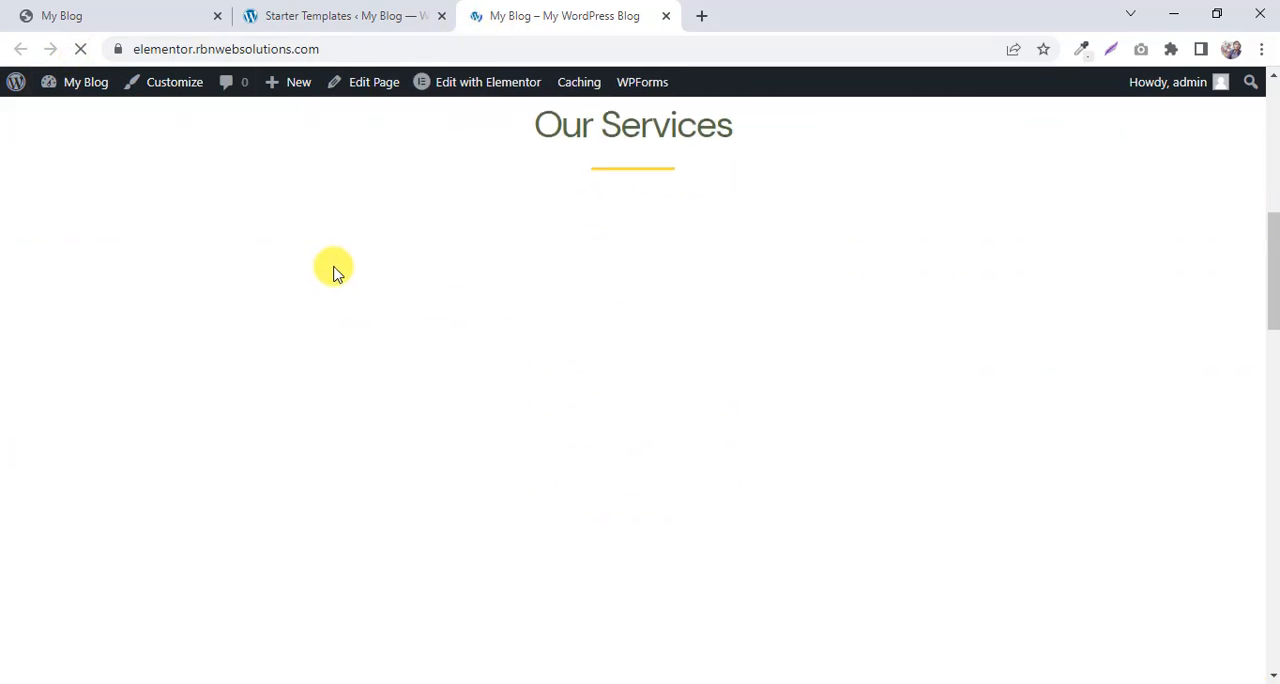
scroll(368, 284, "down", 12)
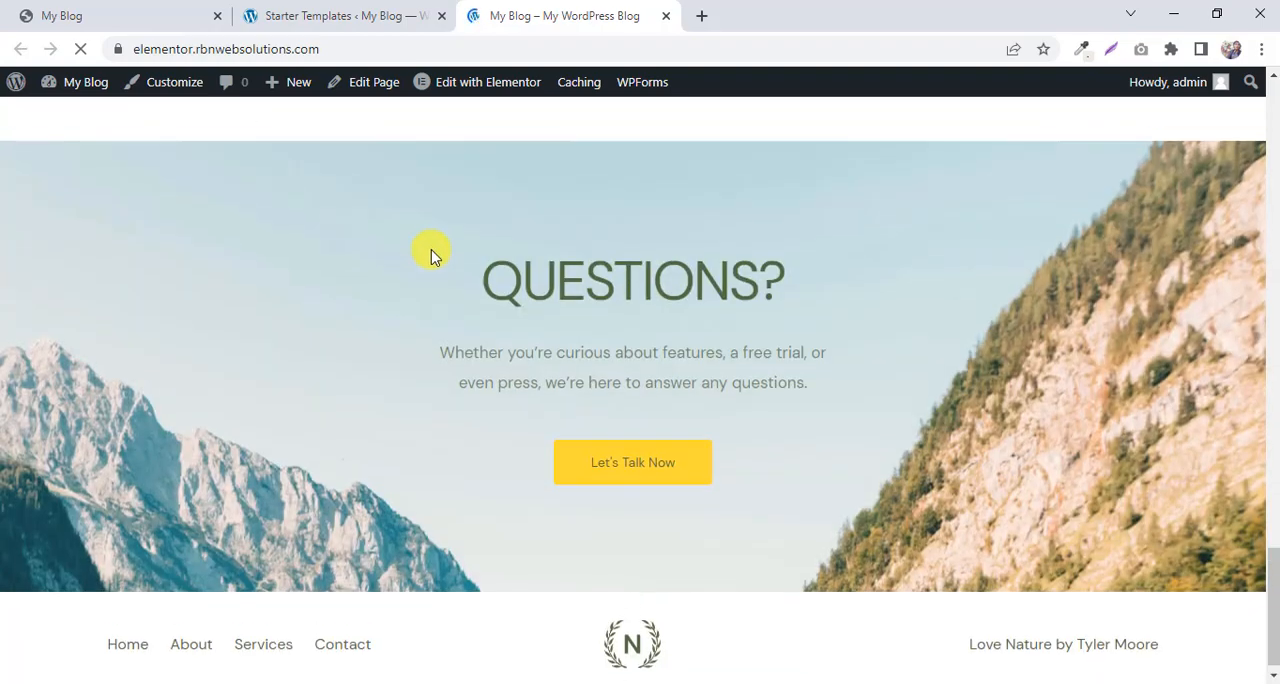
scroll(429, 254, "up", 10)
scroll(427, 245, "up", 12)
scroll(571, 286, "down", 5)
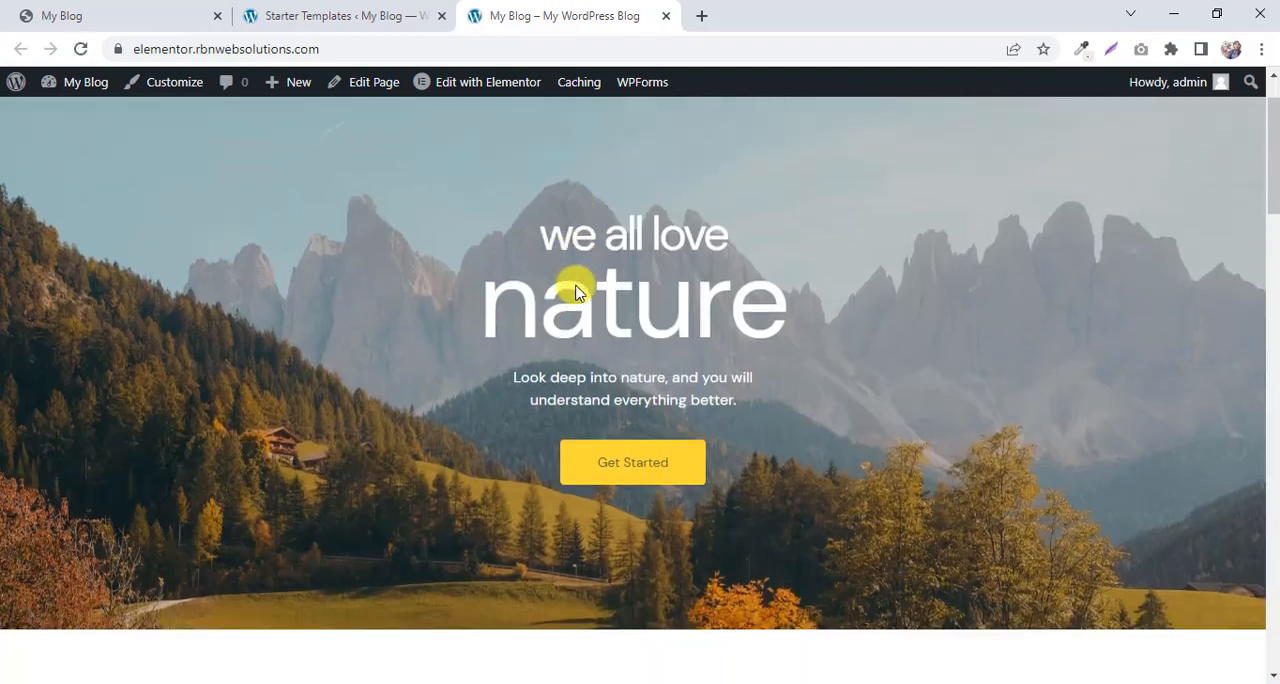
scroll(578, 280, "down", 10)
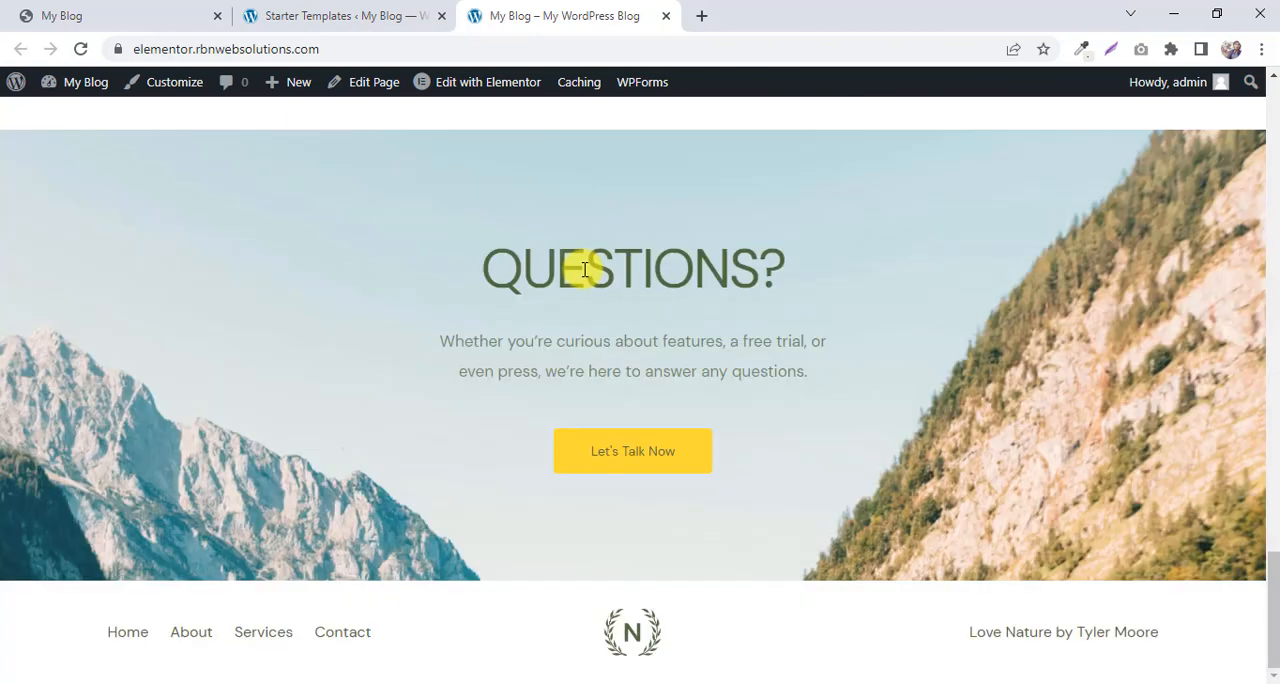
Return to the Starter Templates completion page and exit to the WordPress dashboard.
left_click(345, 15)
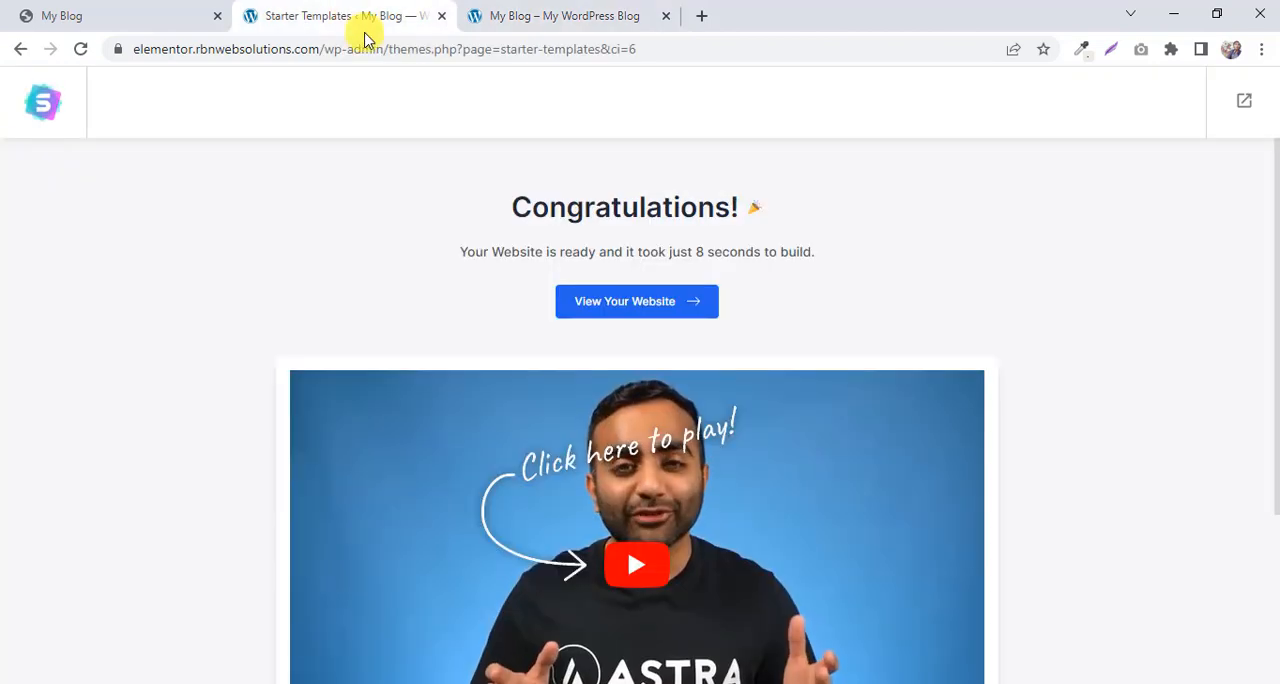
scroll(771, 380, "down", 3)
scroll(786, 447, "up", 3)
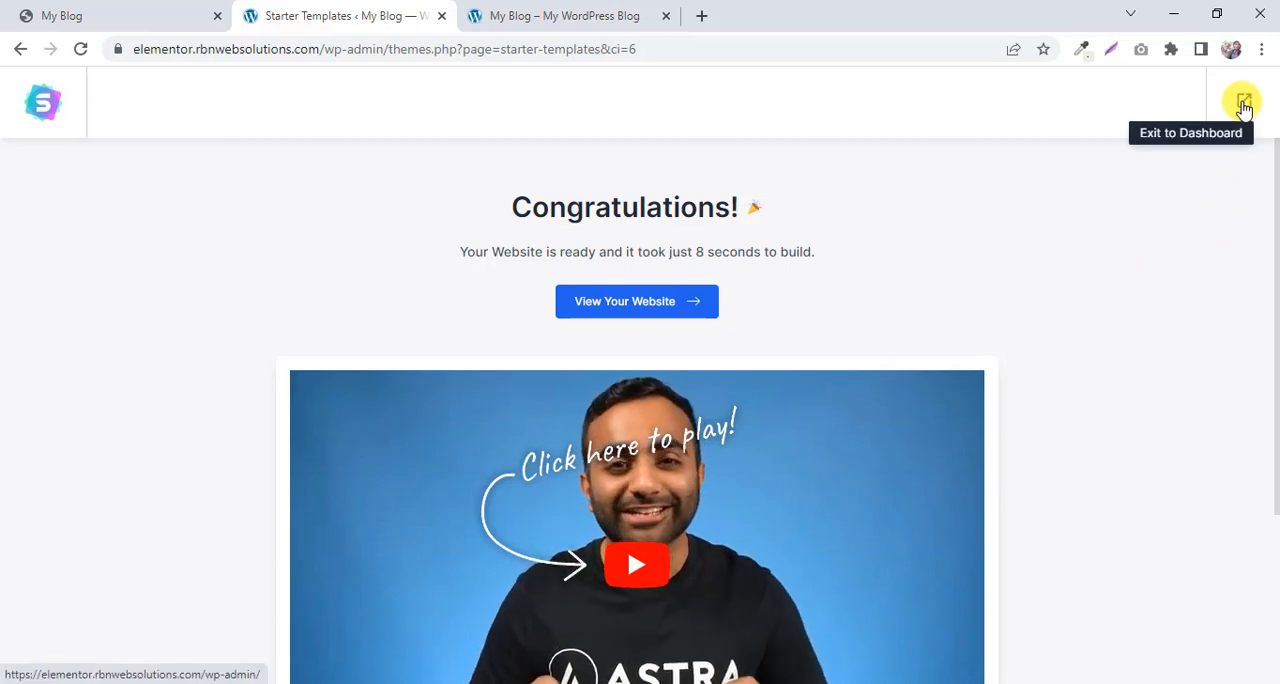
left_click(1244, 104)
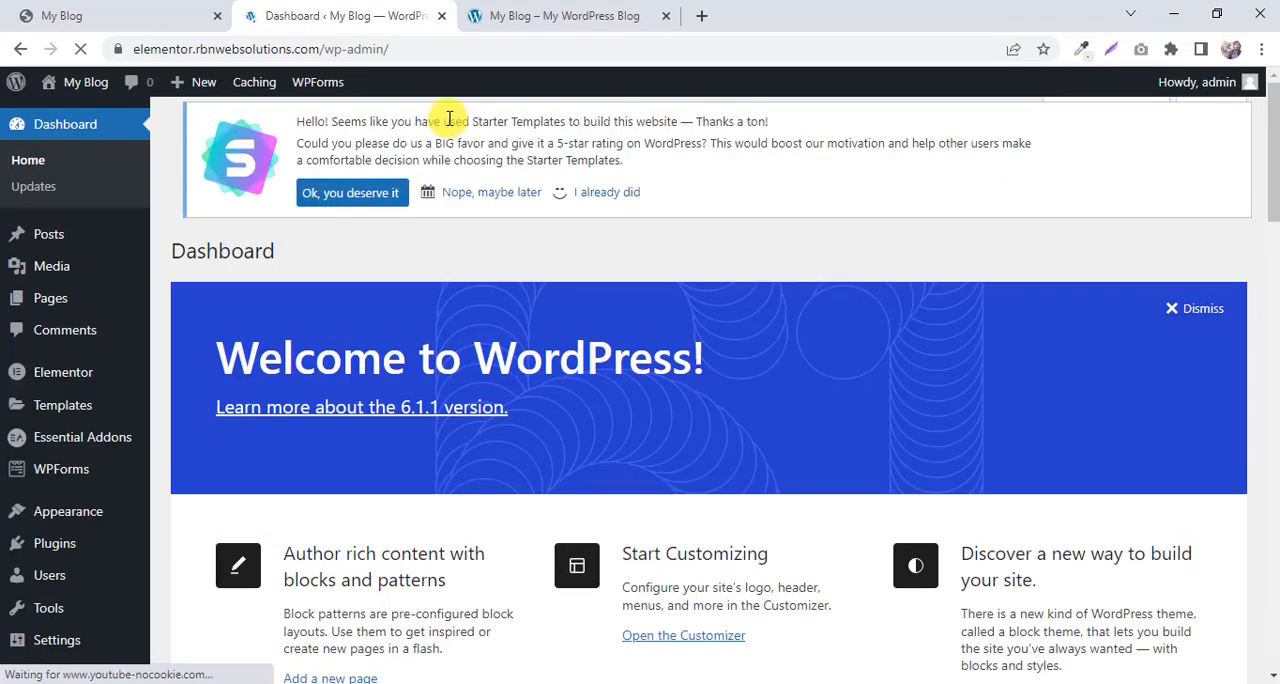
Go back to the new site's home page and open it for editing with Elementor.
left_click(541, 12)
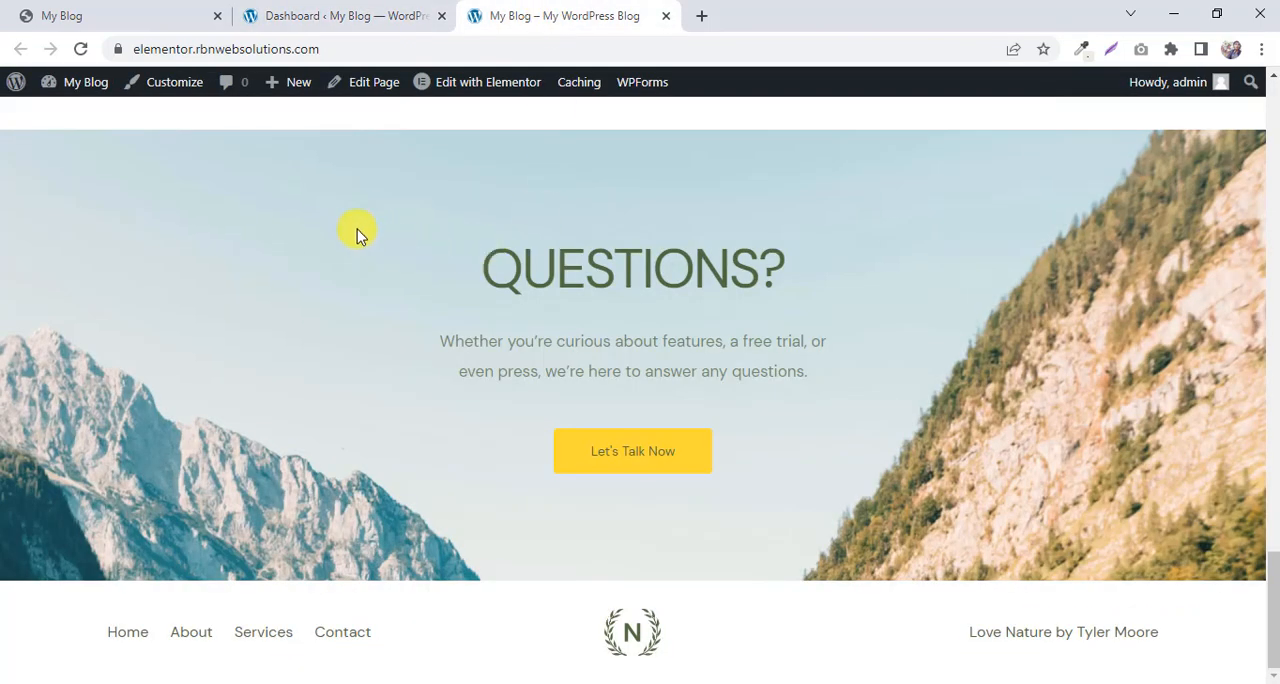
scroll(357, 229, "up", 20)
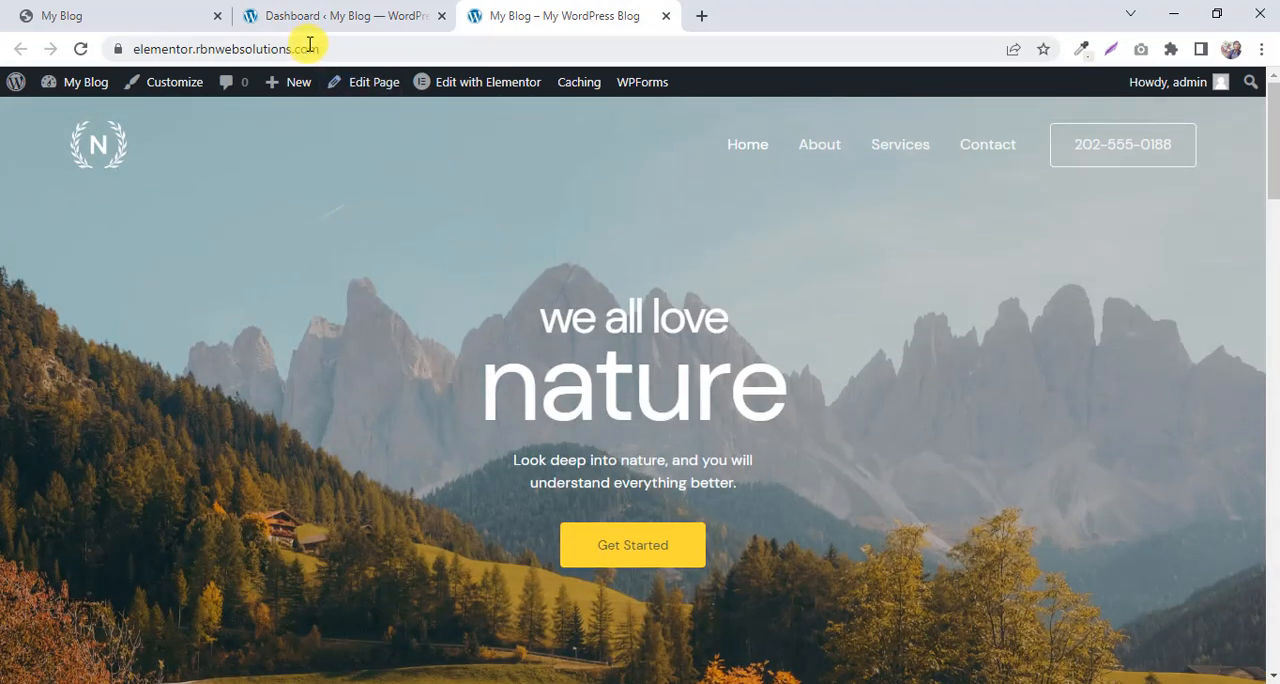
mouse_move(460, 82)
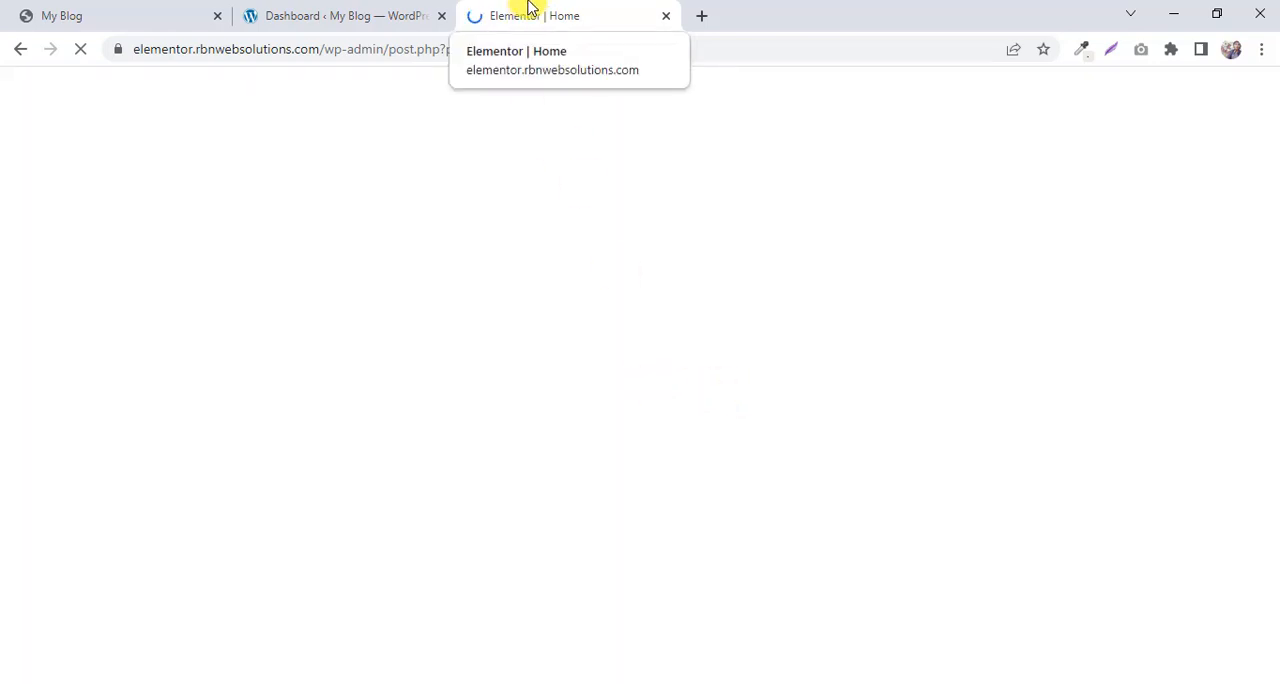
Review the pregnancy pillow landing page used as reference while the Elementor editor loads.
left_click(123, 26)
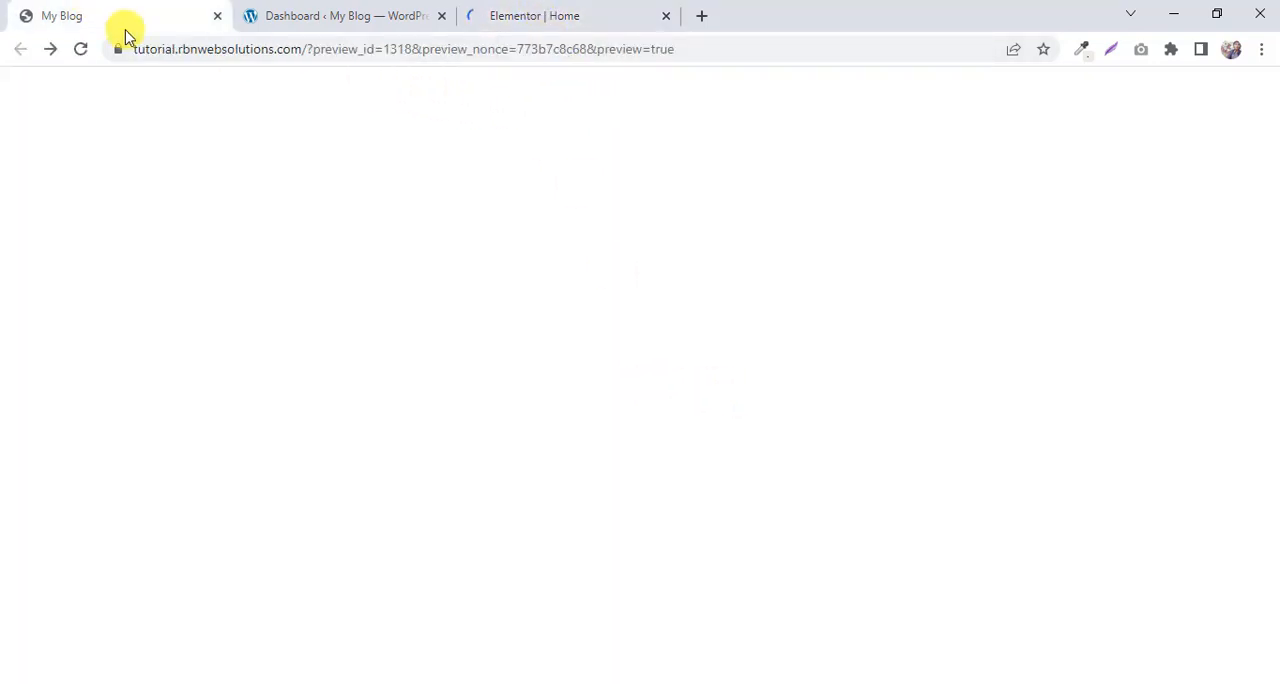
scroll(530, 234, "down", 10)
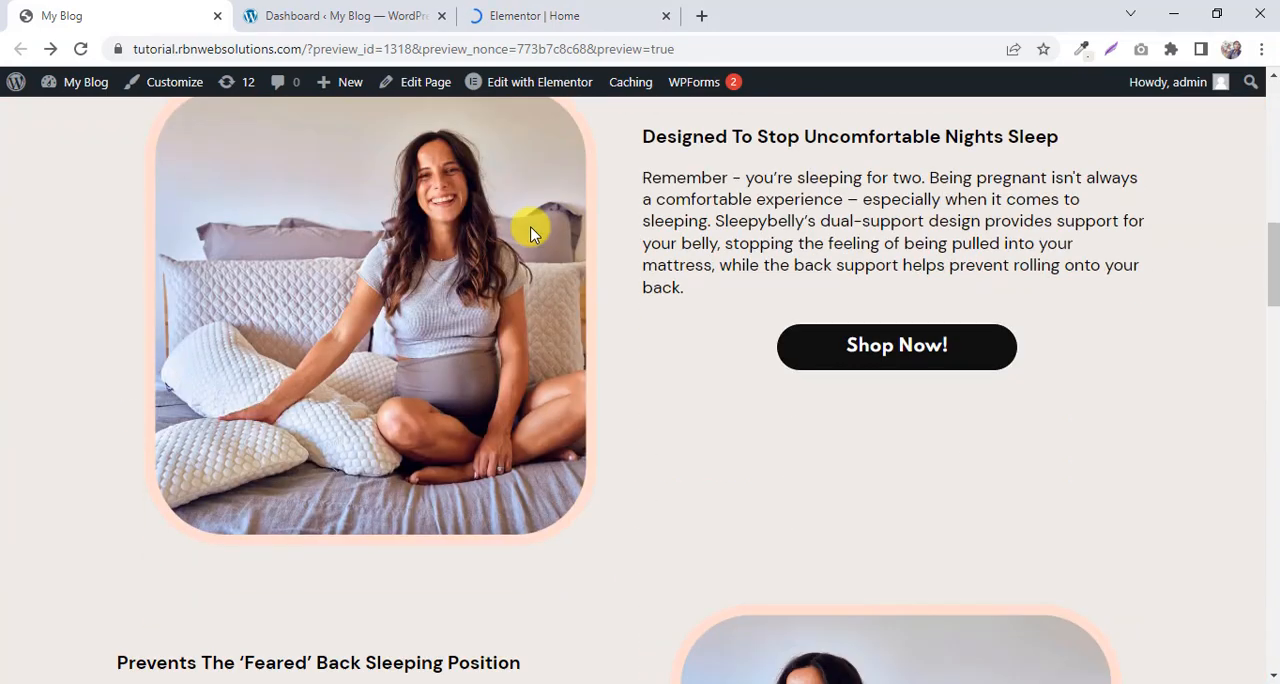
scroll(530, 225, "down", 15)
scroll(531, 208, "up", 4)
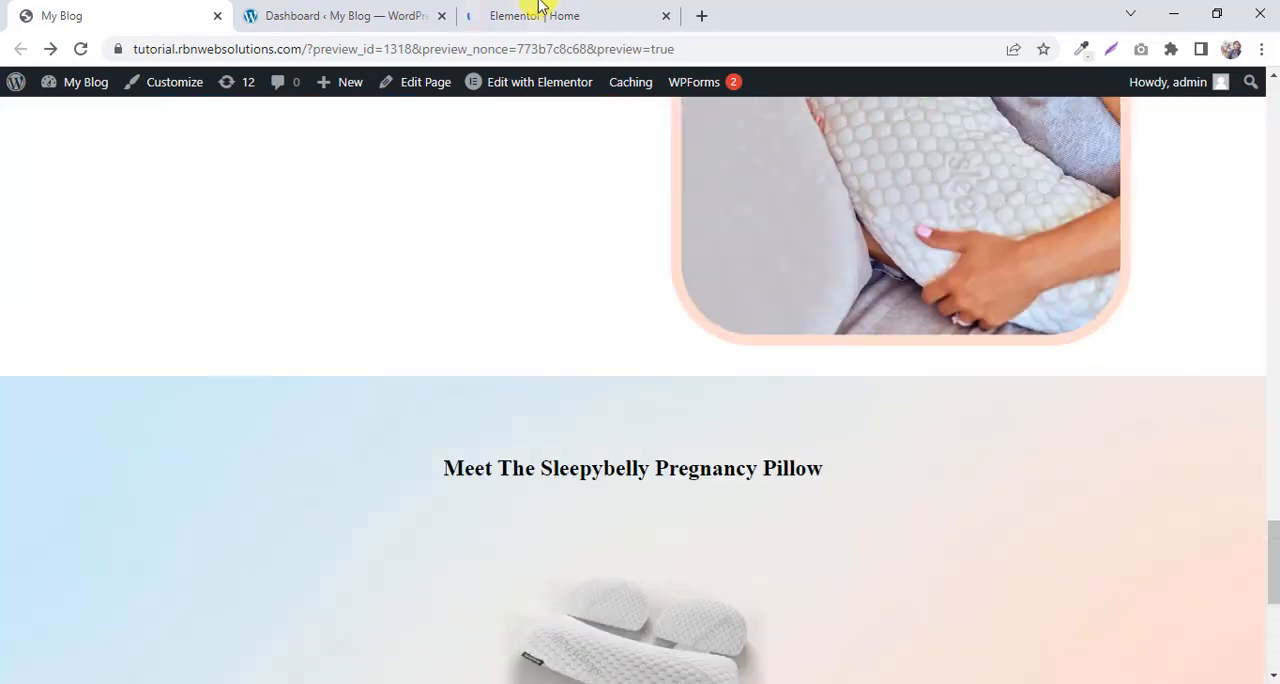
left_click(538, 8)
left_click(356, 13)
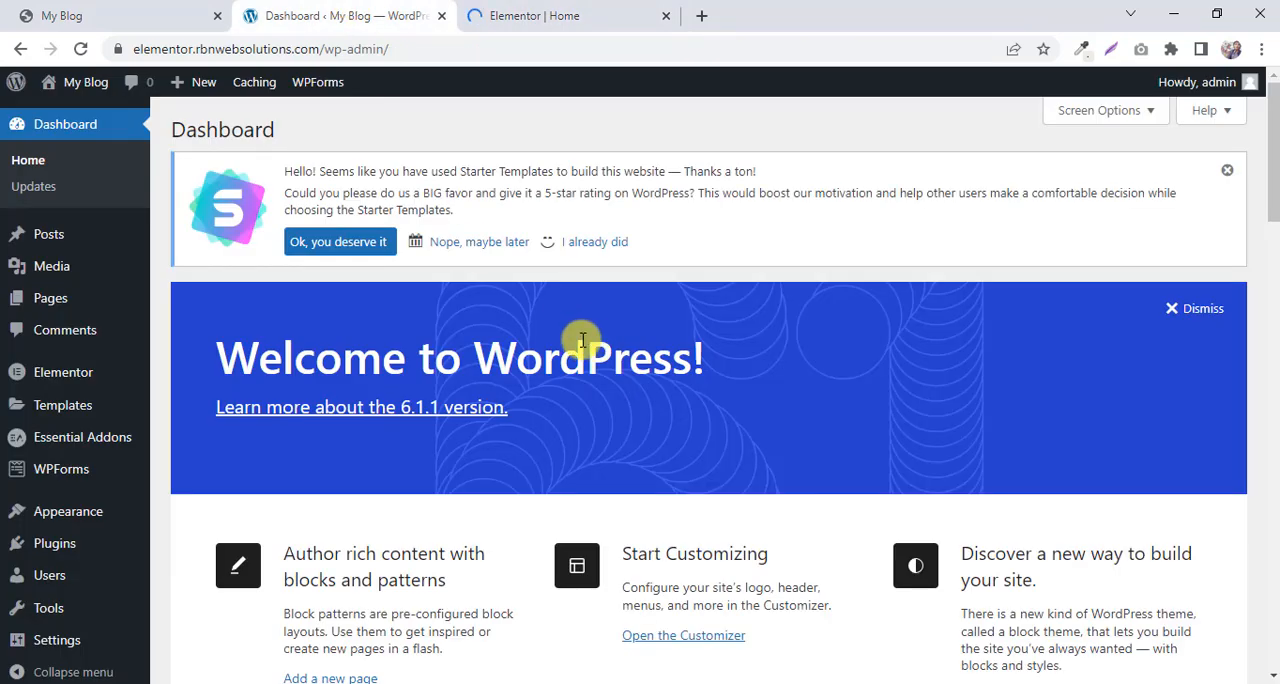
Delete all Love Nature template sections from the home page in the Elementor editor.
left_click(580, 12)
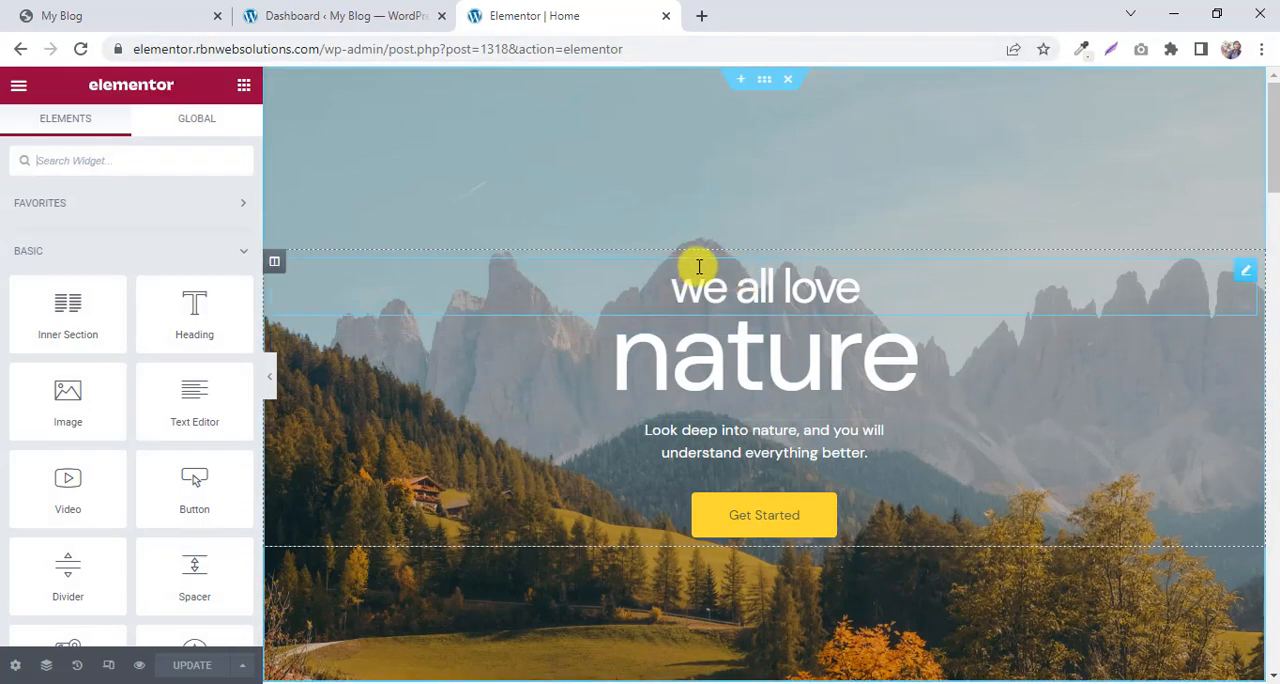
scroll(677, 262, "down", 20)
scroll(677, 258, "up", 12)
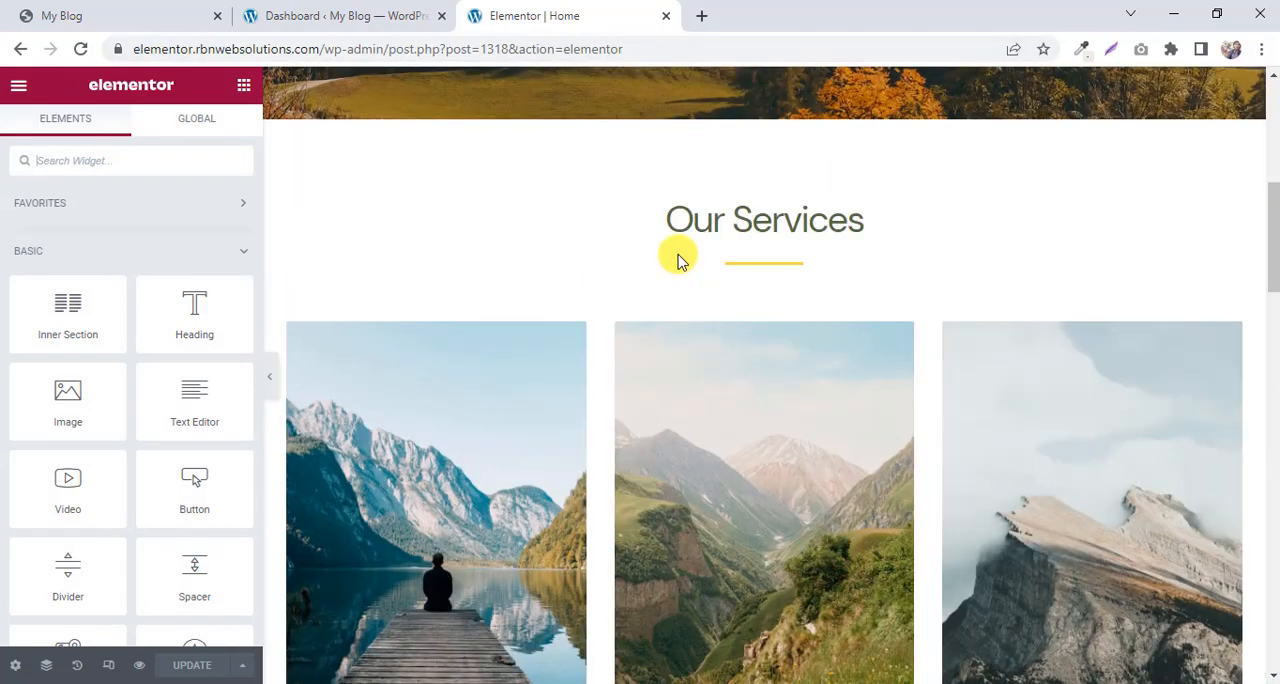
scroll(677, 258, "up", 8)
left_click(786, 84)
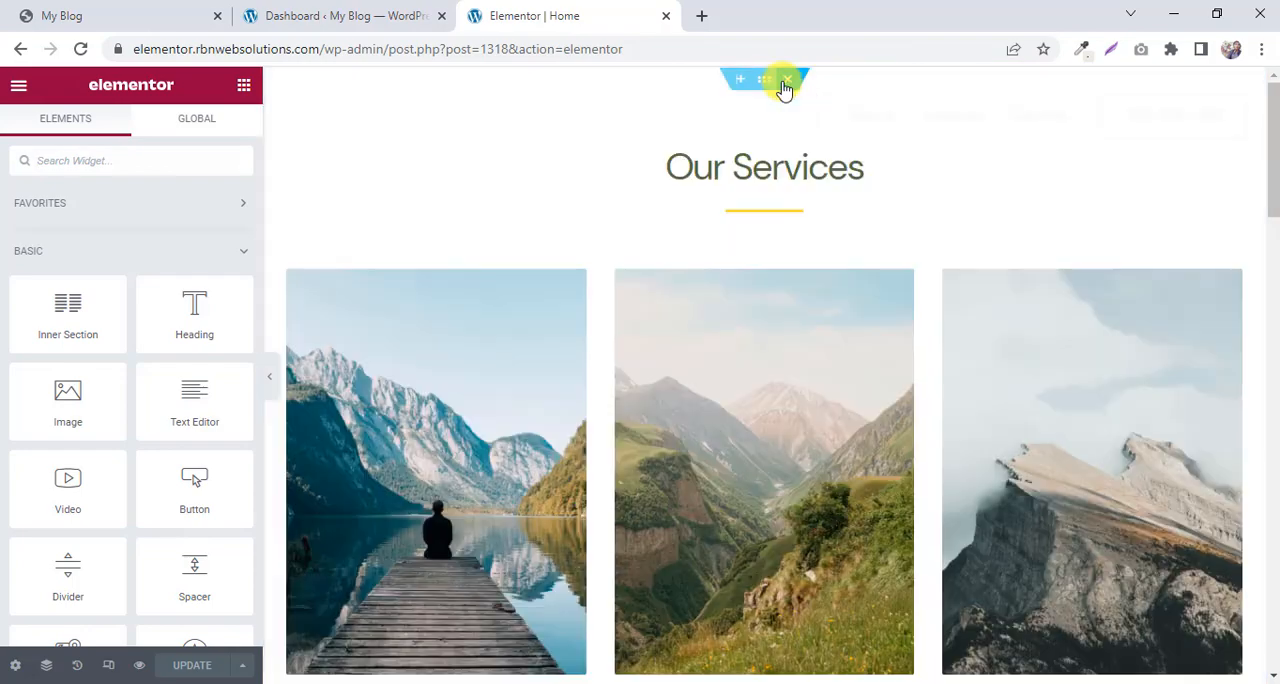
left_click(786, 84)
left_click(787, 80)
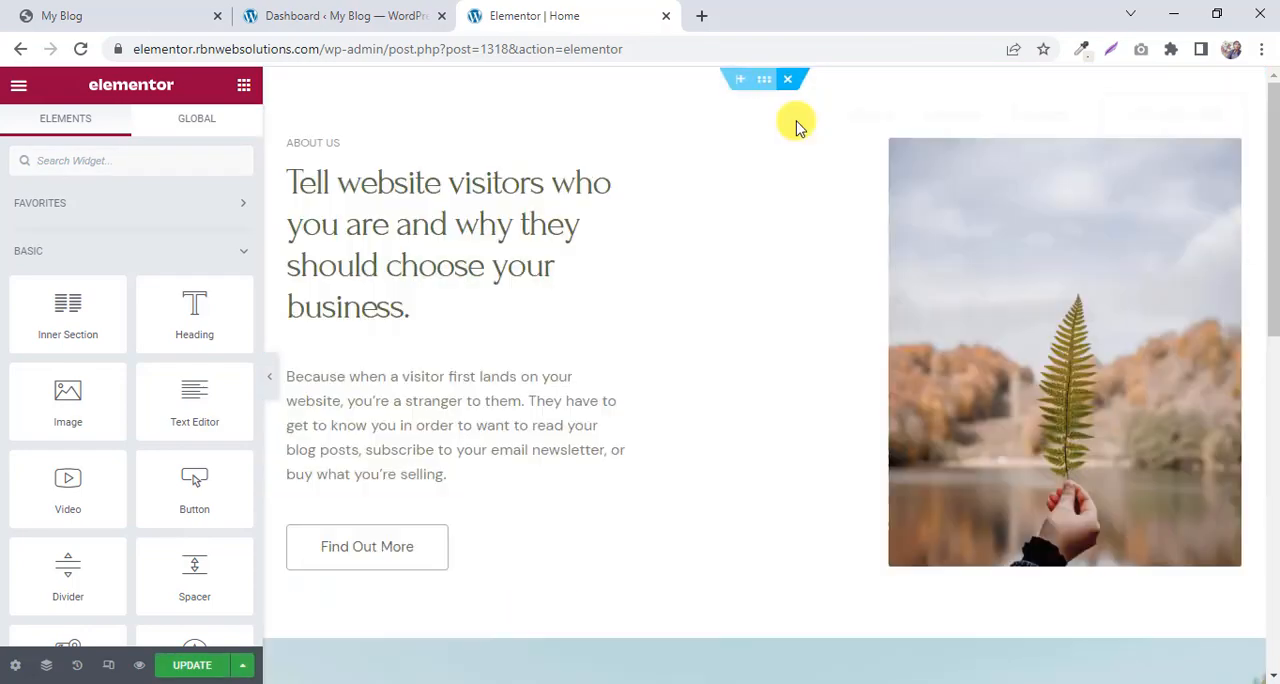
left_click(789, 82)
left_click(787, 80)
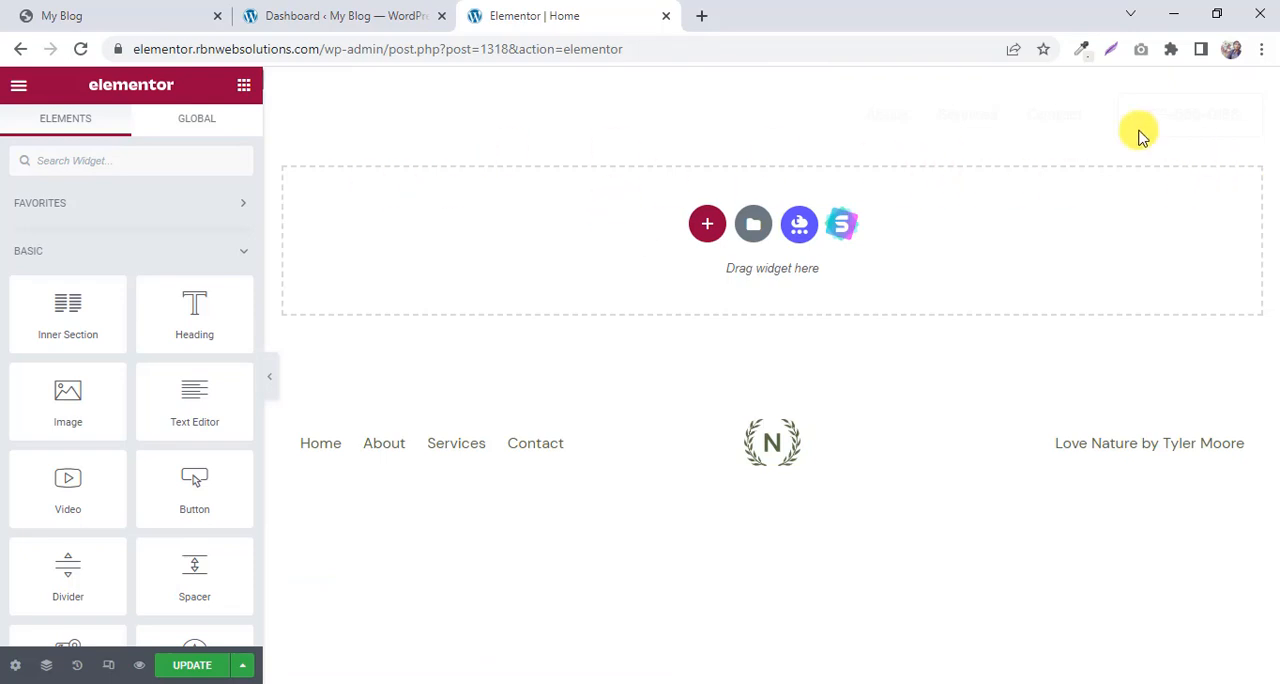
Add a new section with a single-column structure to the emptied home page.
left_click(706, 226)
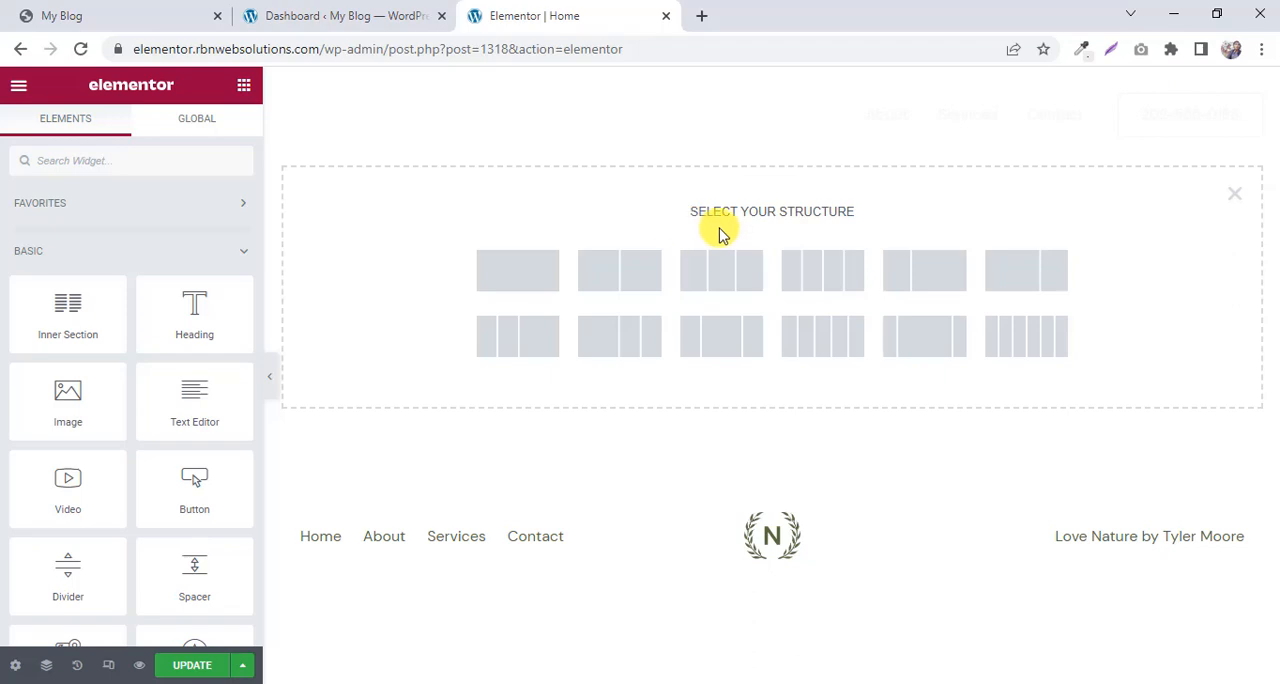
left_click(519, 270)
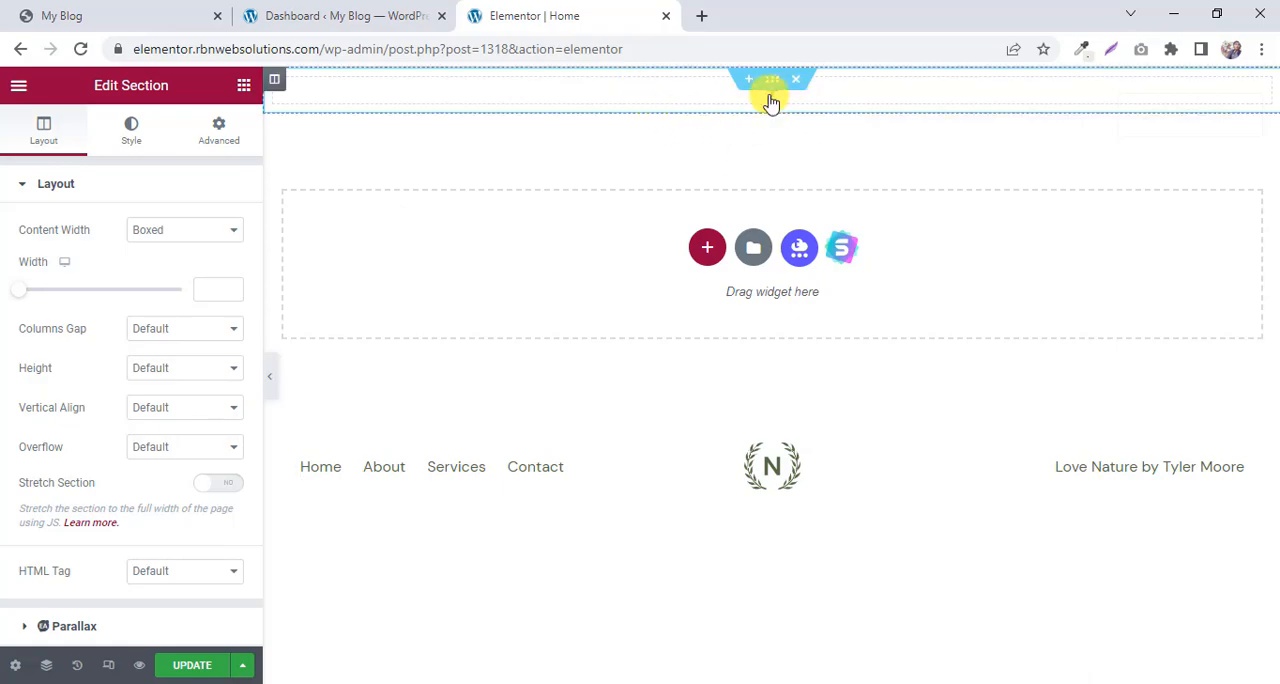
Switch to the pregnancy pillow reference page and inspect its hero section in the browser developer tools.
left_click(136, 8)
scroll(614, 246, "up", 10)
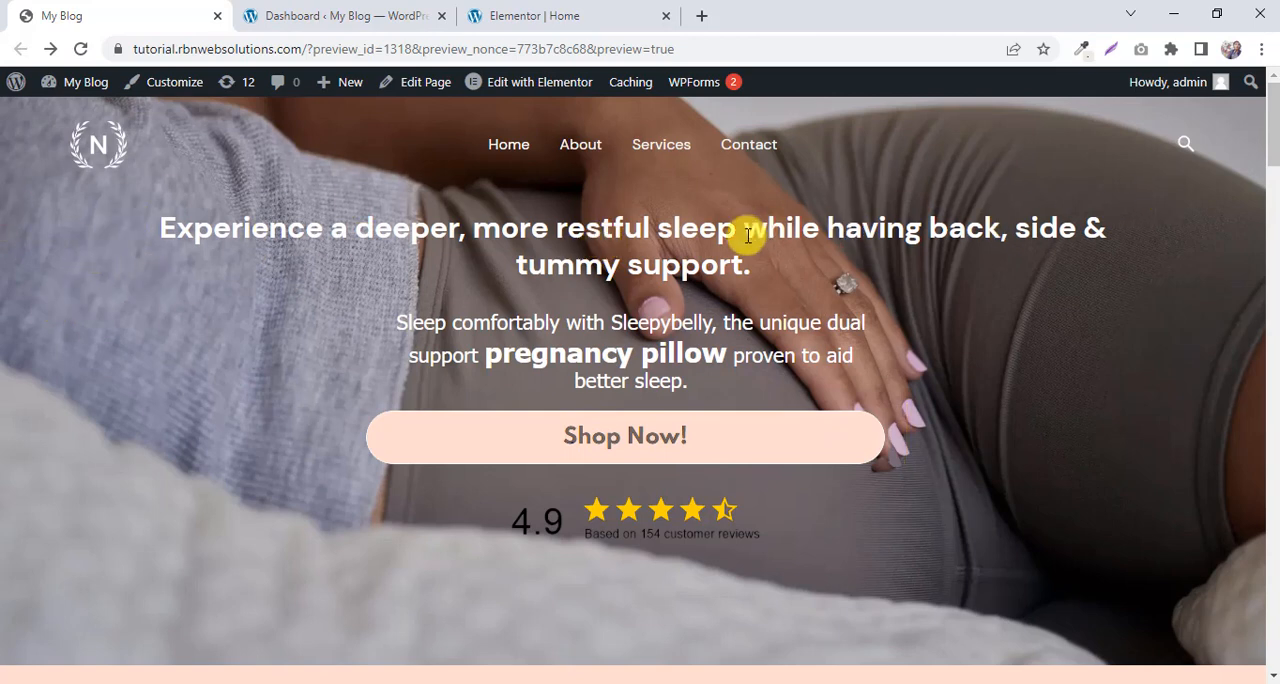
right_click(3, 208)
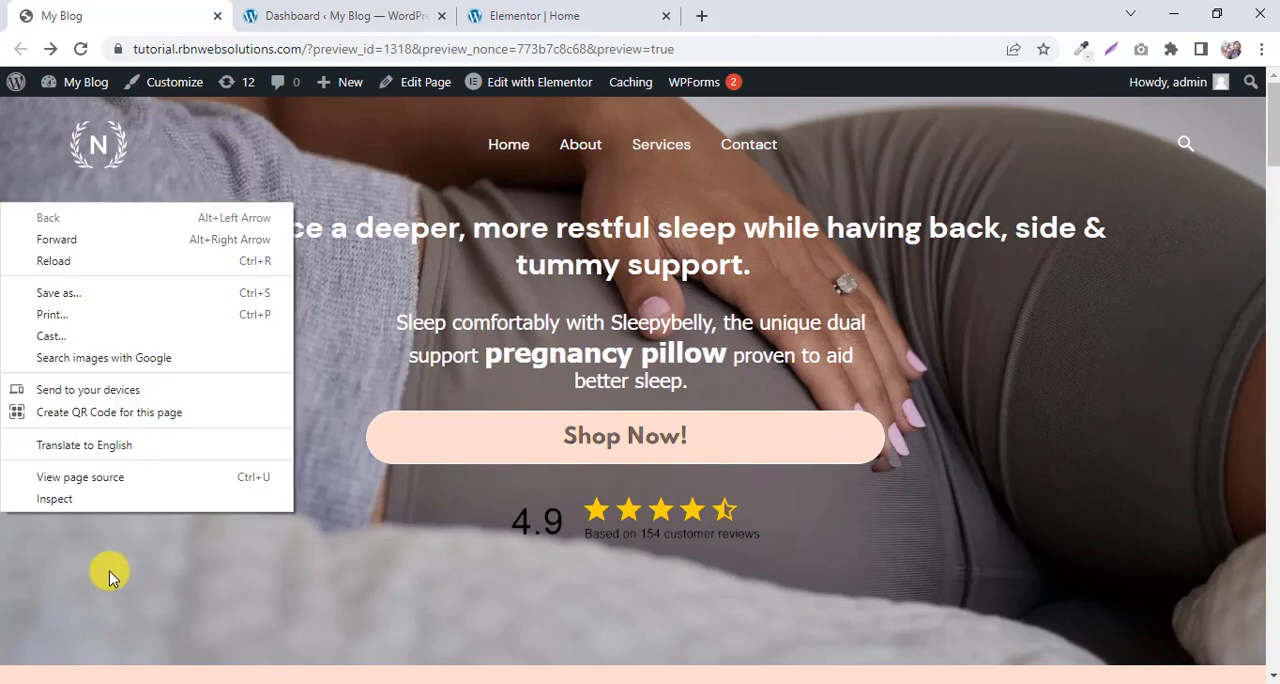
left_click(71, 496)
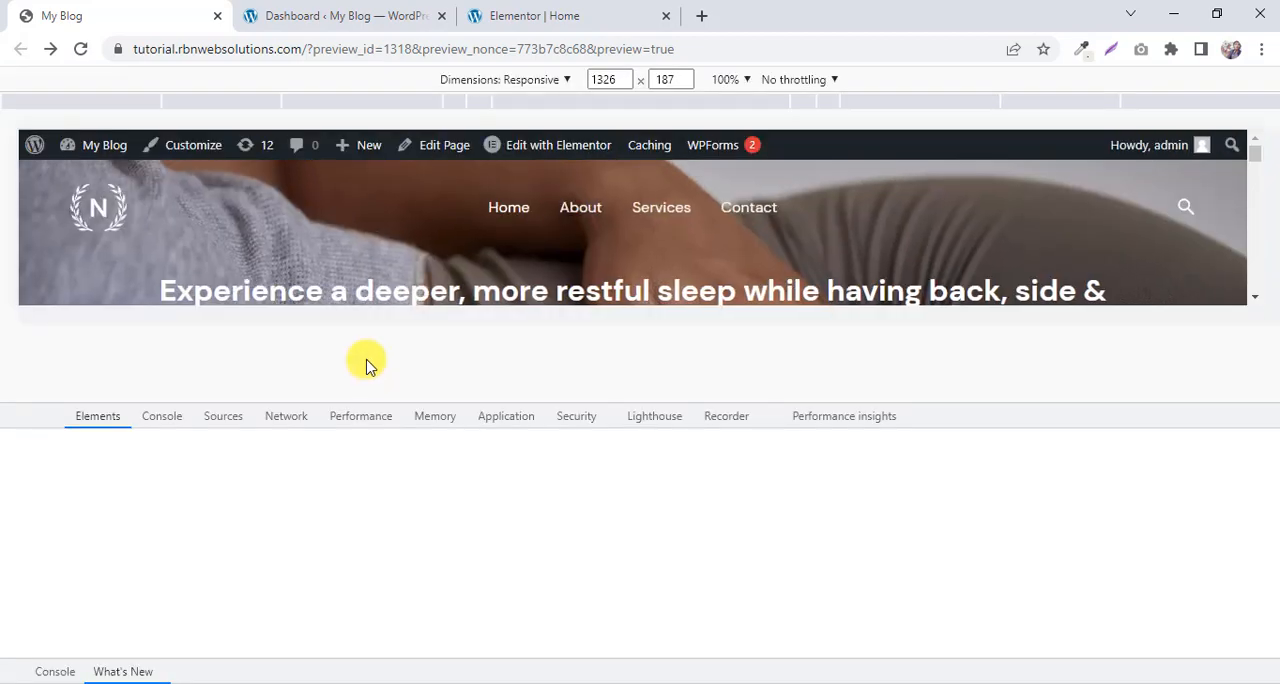
left_click_drag(662, 338, 660, 349)
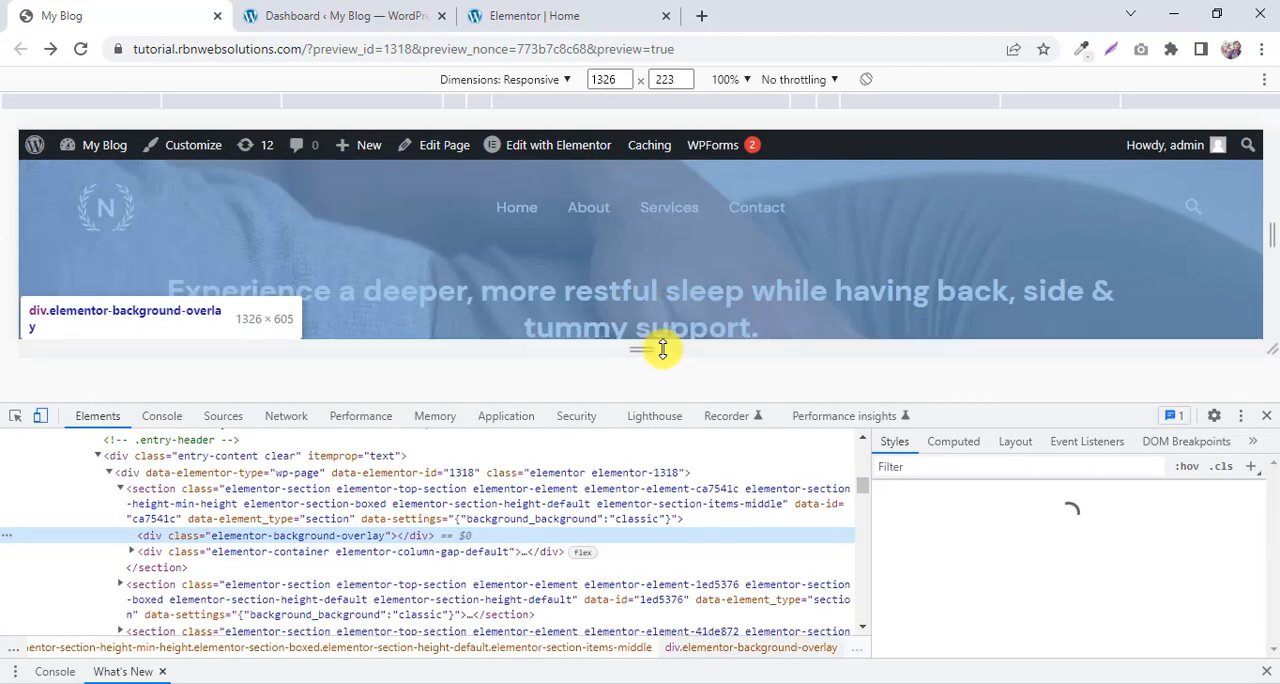
Select the hero section element, find its background image in the styles and open download-scaled.webp in a new tab.
scroll(1137, 596, "down", 1)
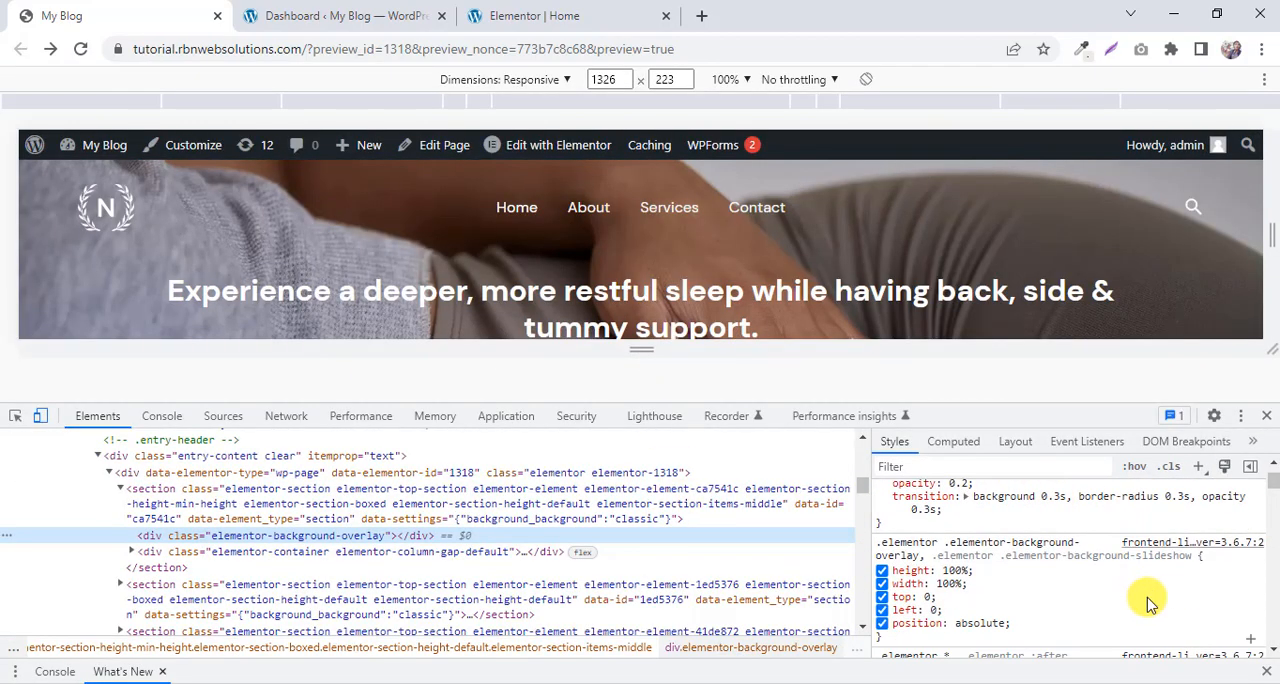
scroll(1148, 604, "up", 1)
scroll(1146, 595, "down", 5)
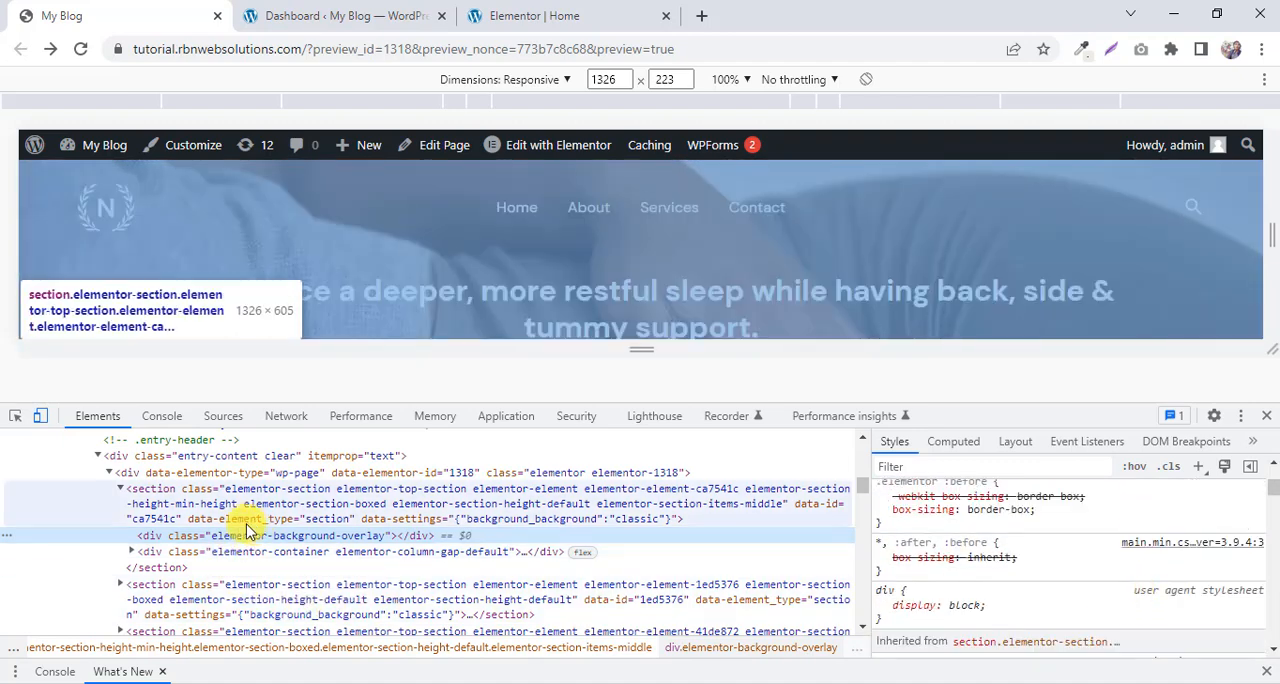
left_click(222, 510)
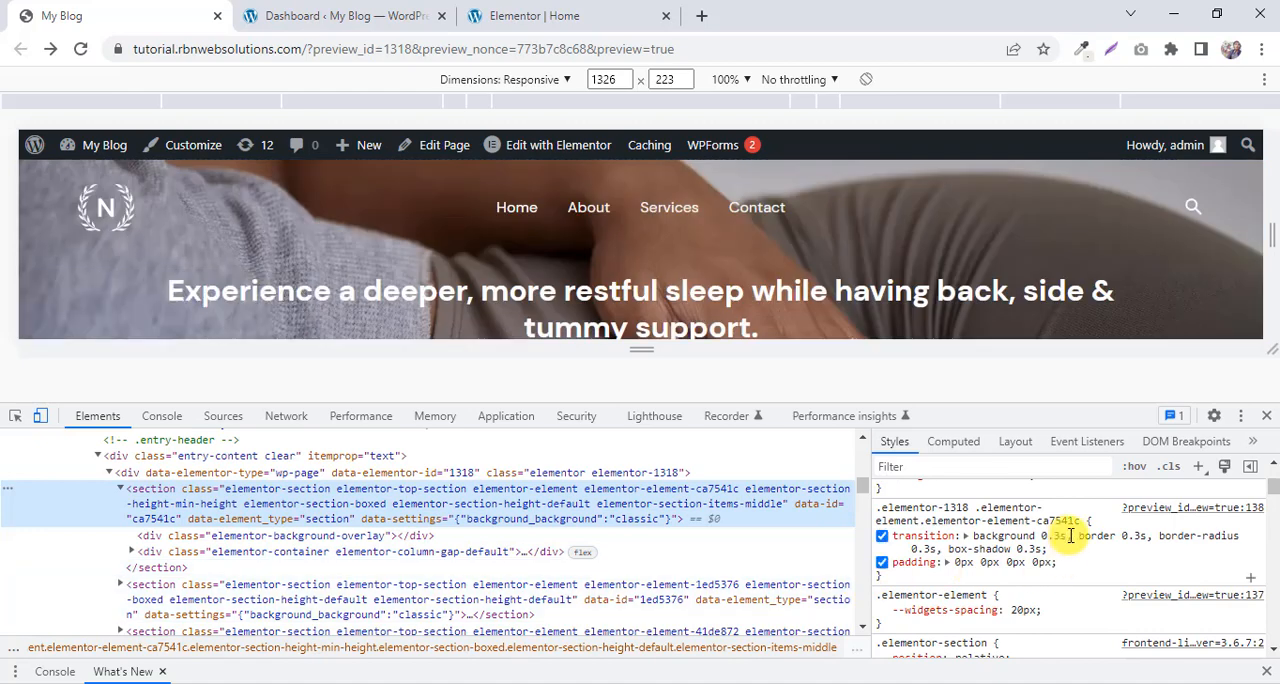
scroll(1071, 530, "down", 2)
scroll(1073, 536, "up", 2)
mouse_move(1103, 540)
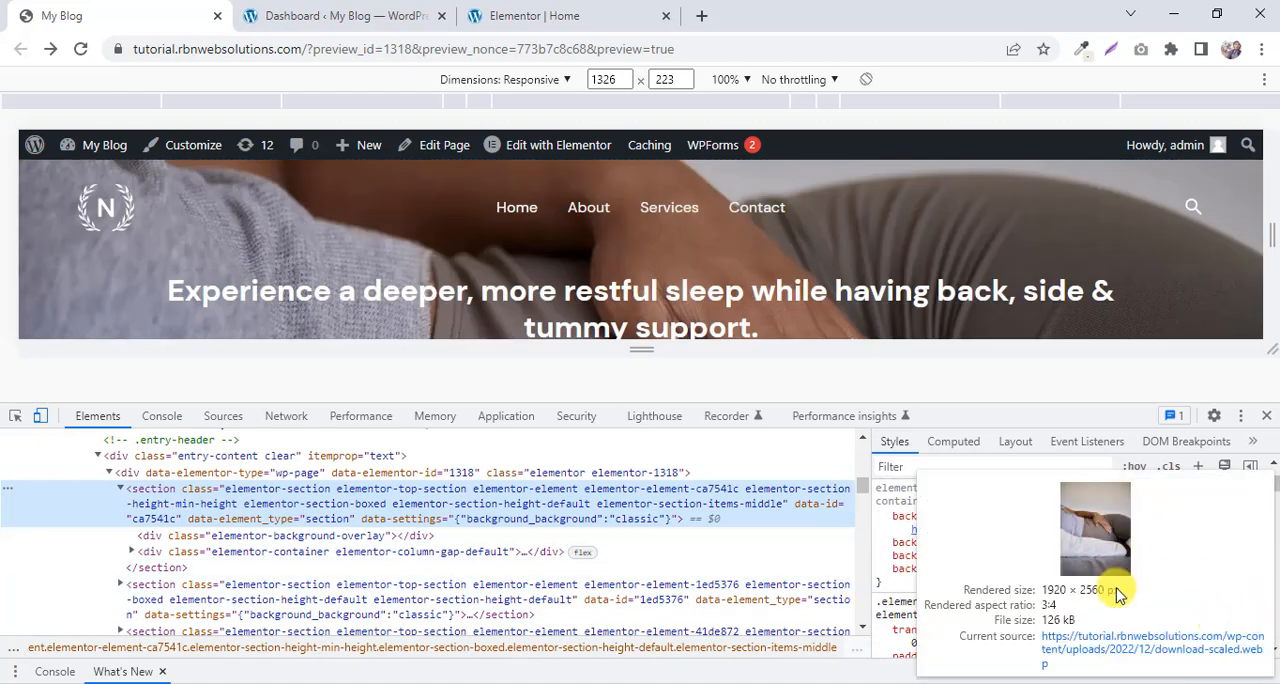
left_click(1099, 650)
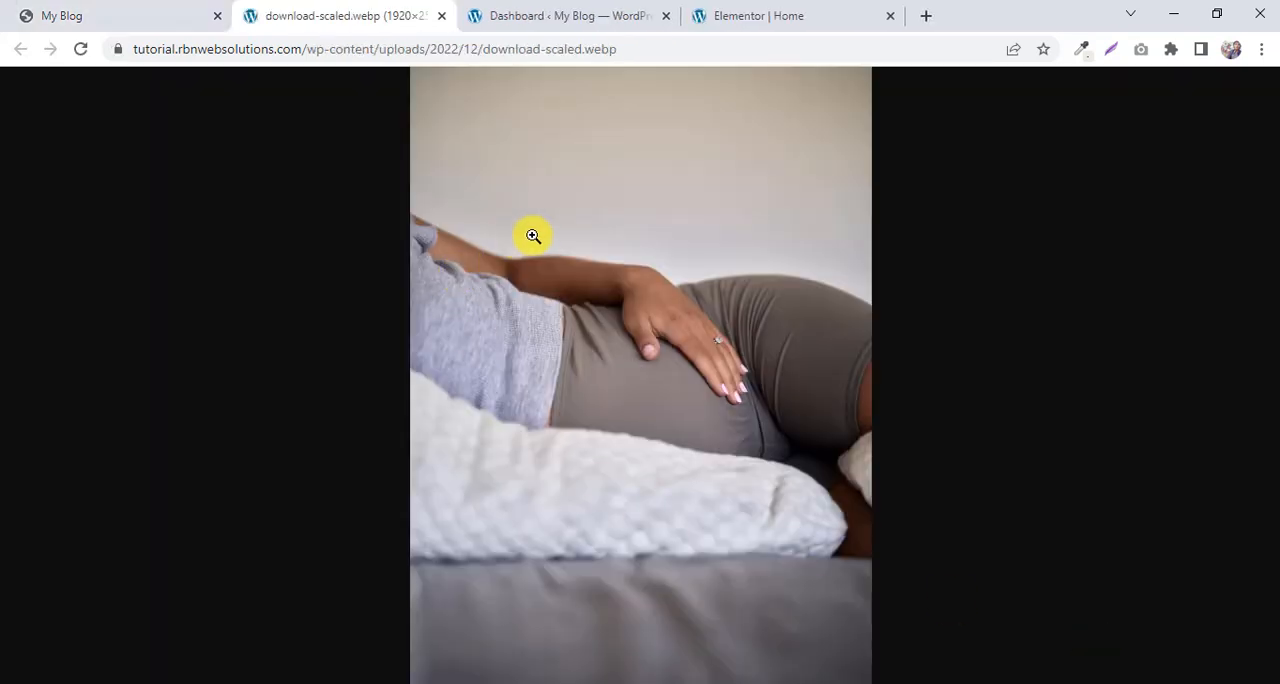
Save the opened hero background image as download-scaled.webp in the Downloads folder.
right_click(533, 236)
left_click(586, 271)
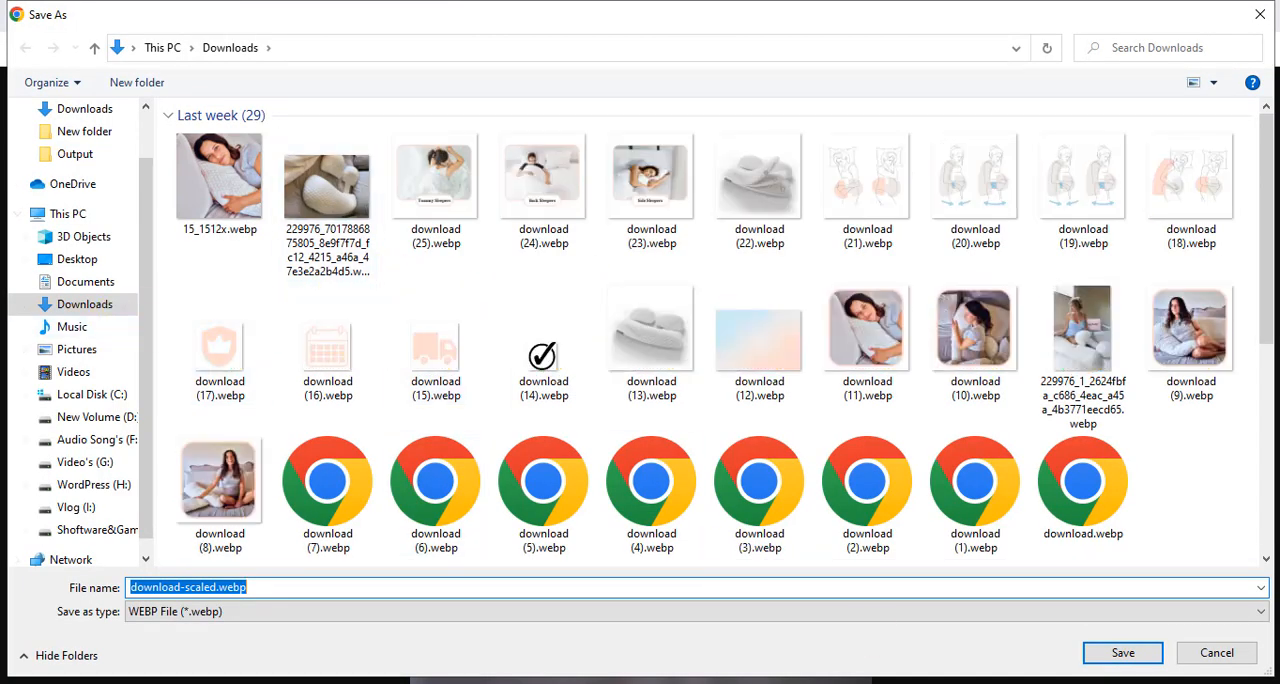
left_click(1117, 653)
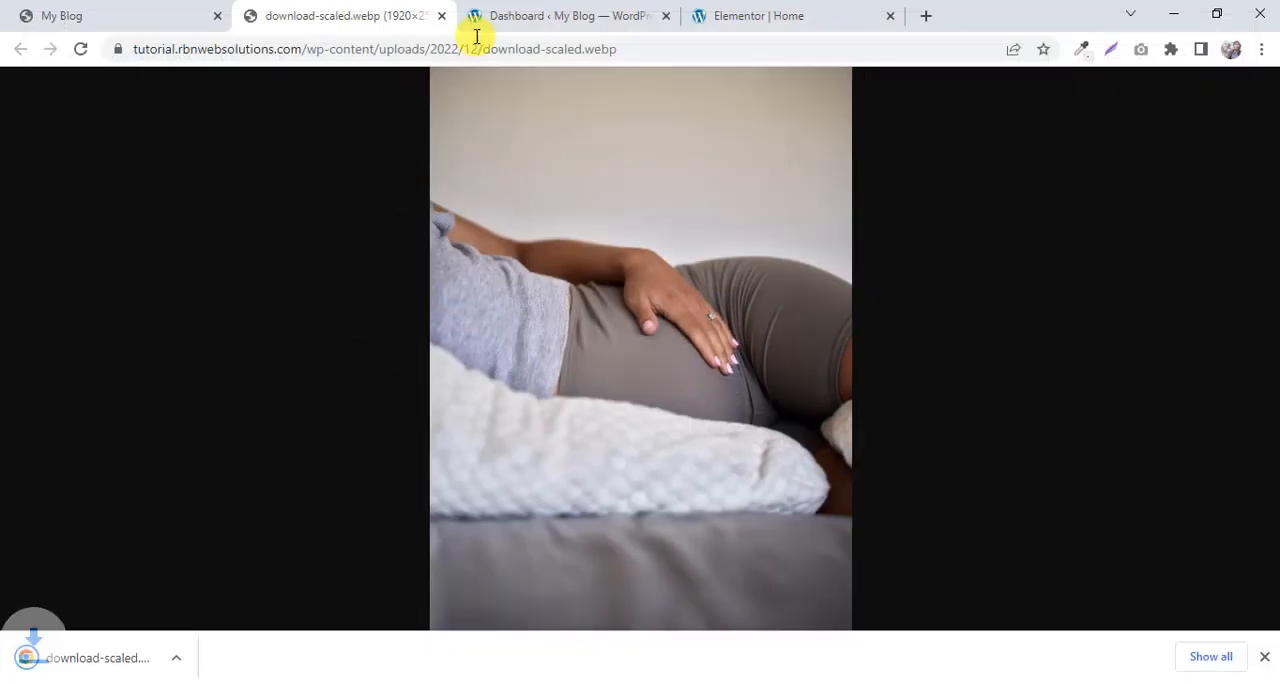
Switch to the Elementor editor, set the new section's background type to Classic and open the chooser for its background image.
left_click(580, 13)
left_click(737, 12)
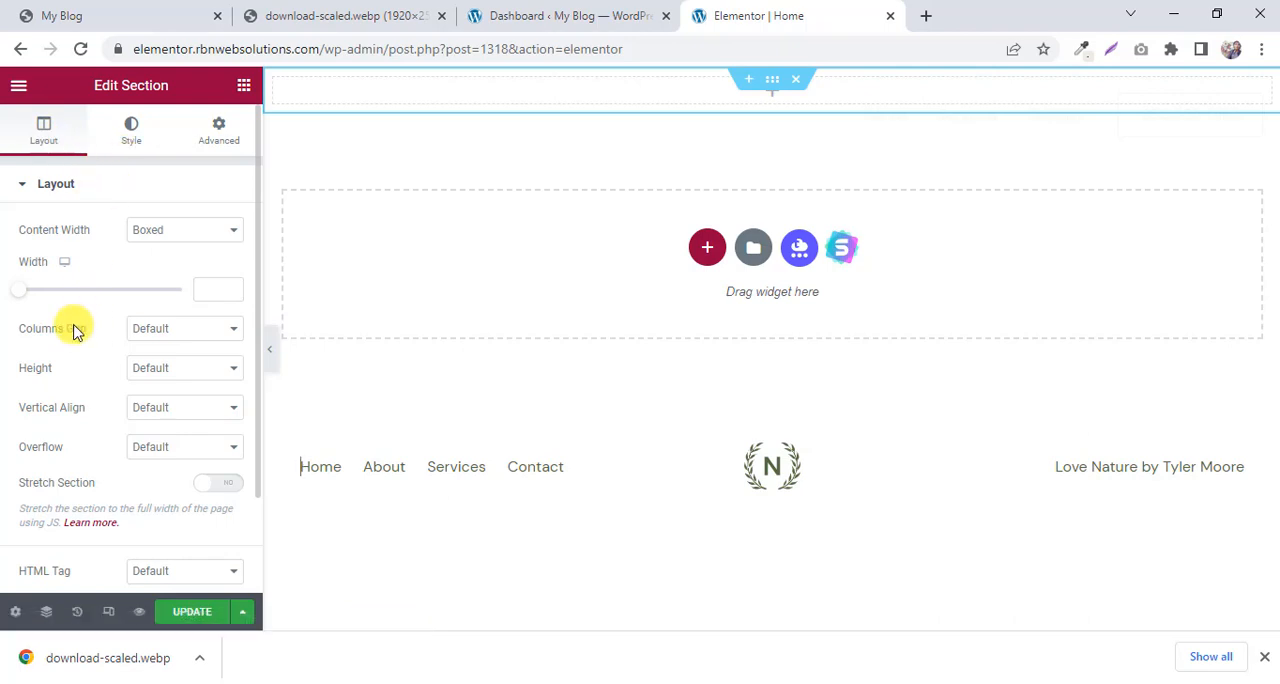
left_click(133, 140)
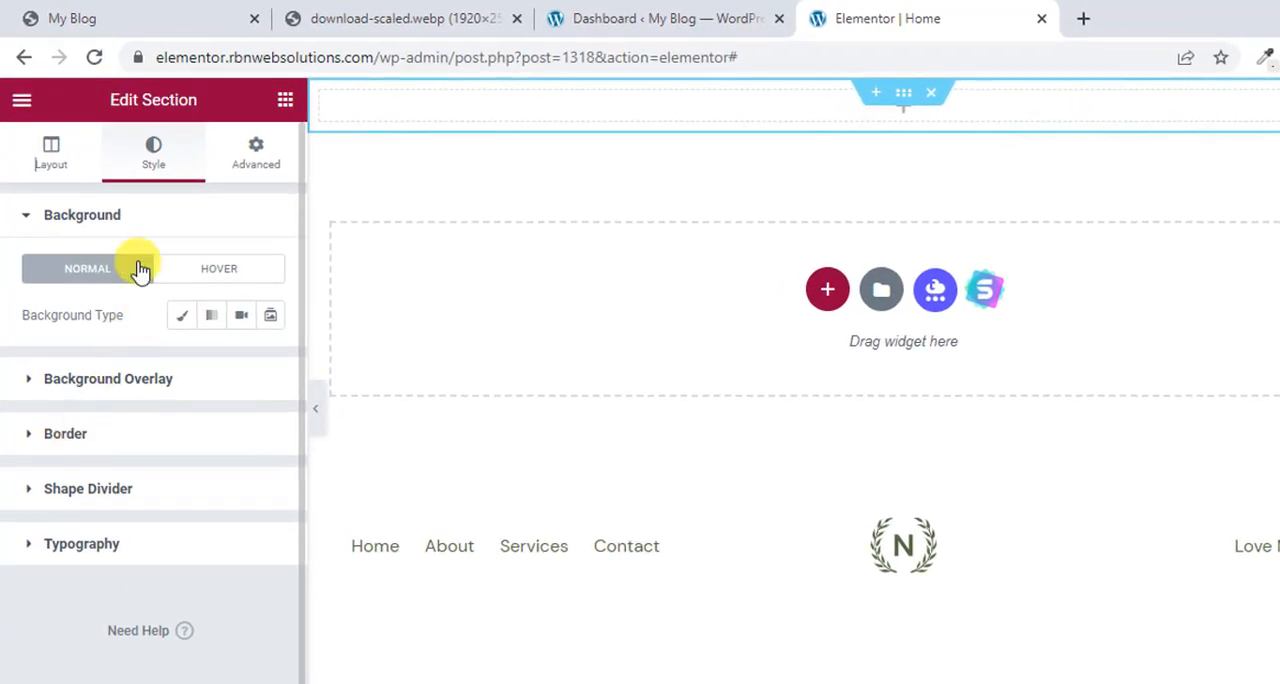
left_click(180, 318)
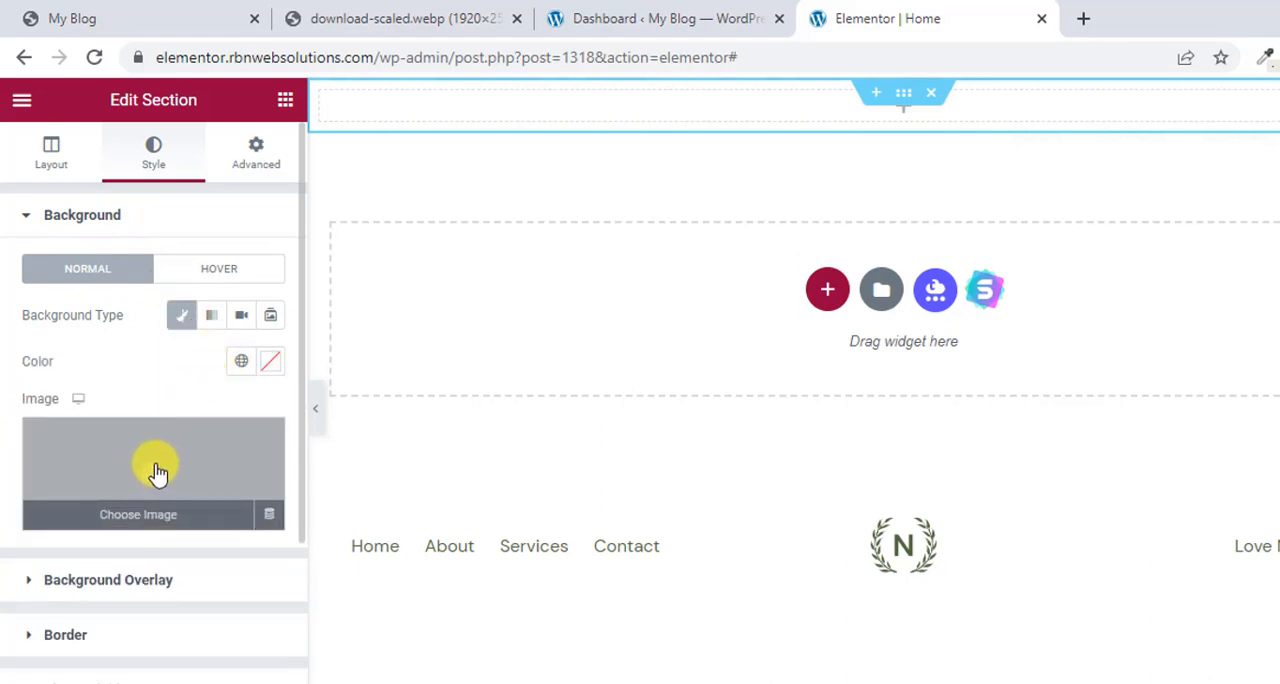
left_click(157, 472)
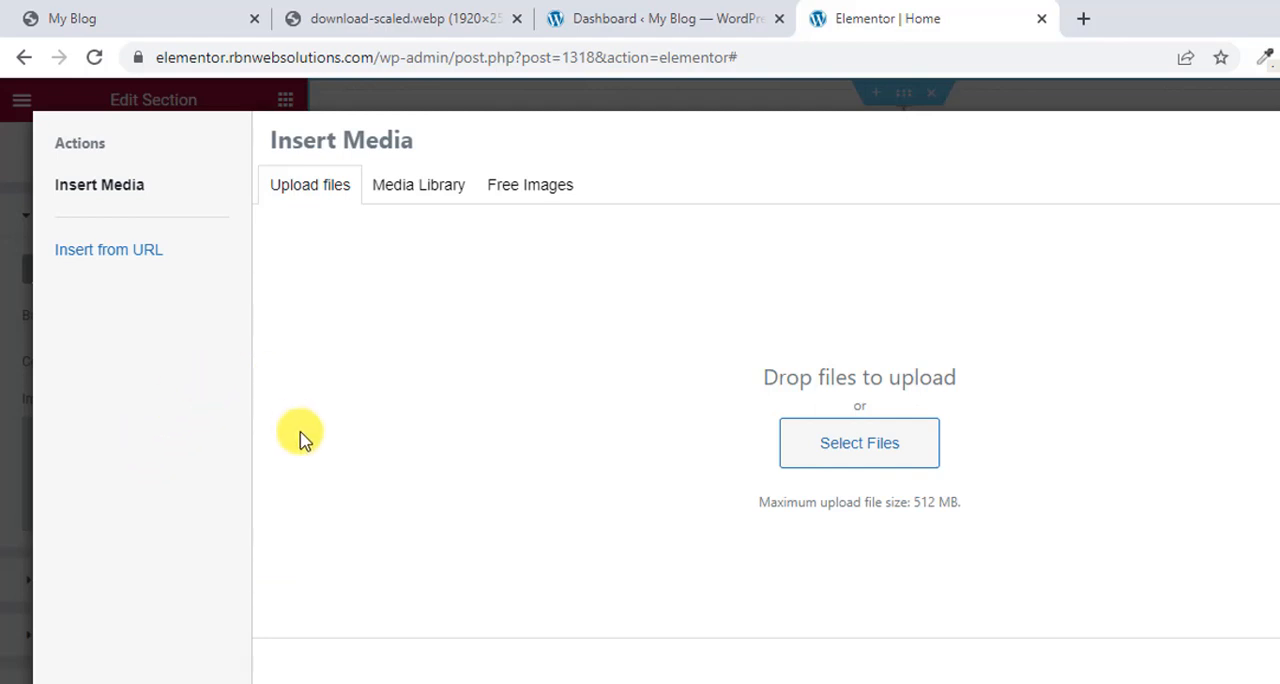
left_click_drag(216, 682, 634, 383)
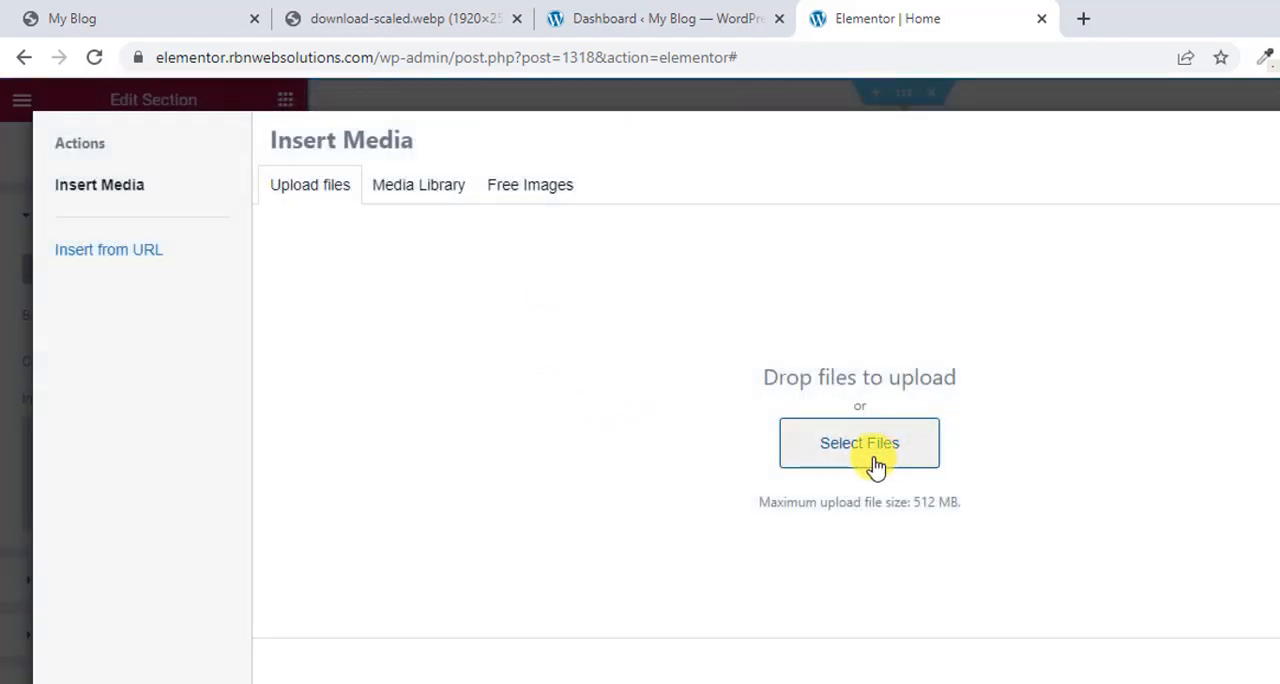
left_click(862, 457)
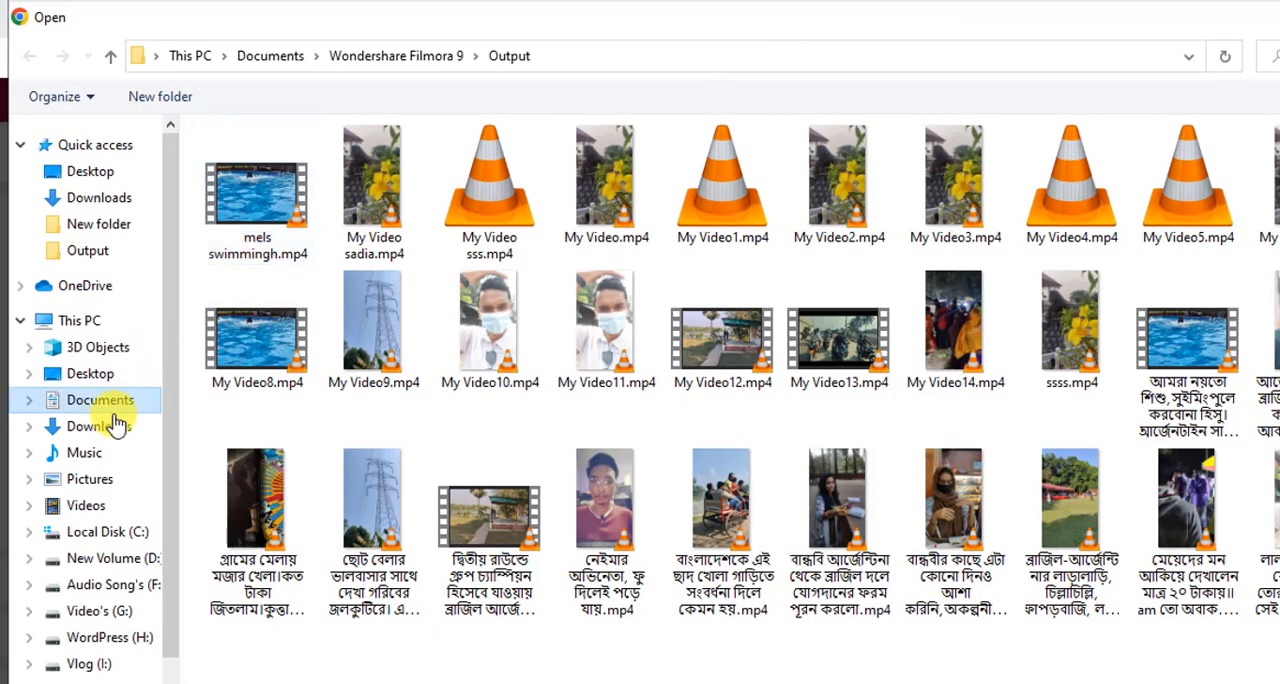
left_click(117, 425)
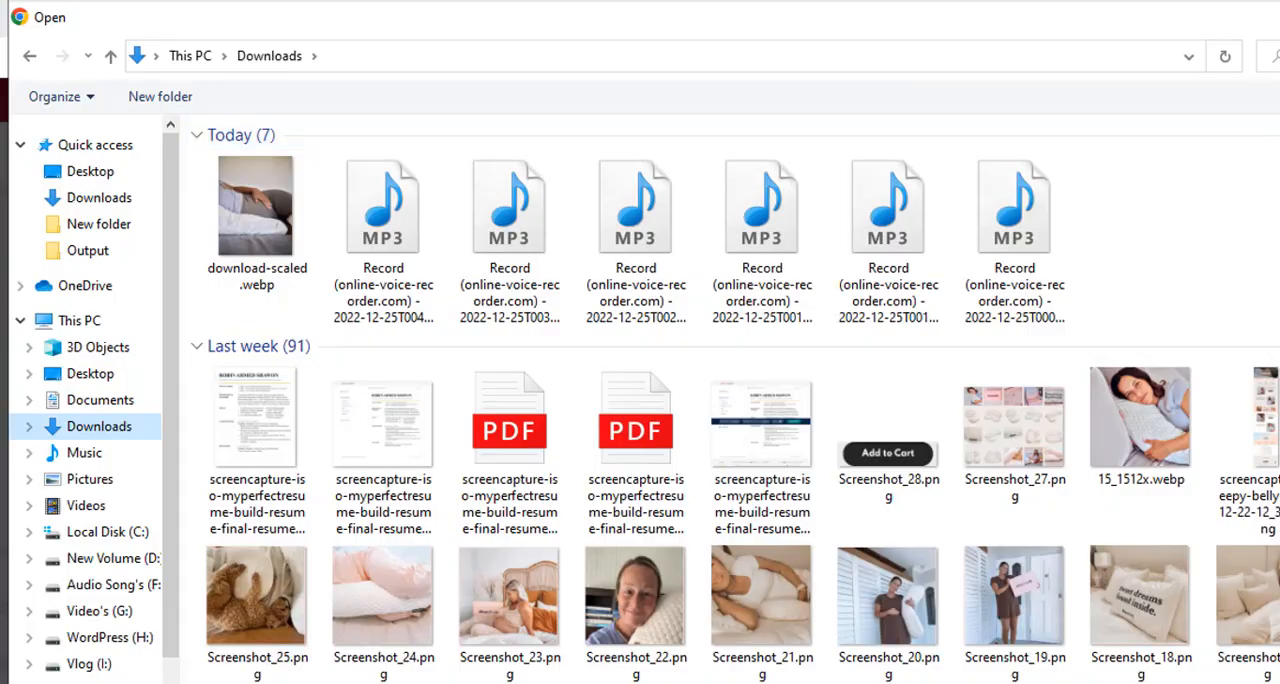
left_click(1279, 17)
left_click(440, 187)
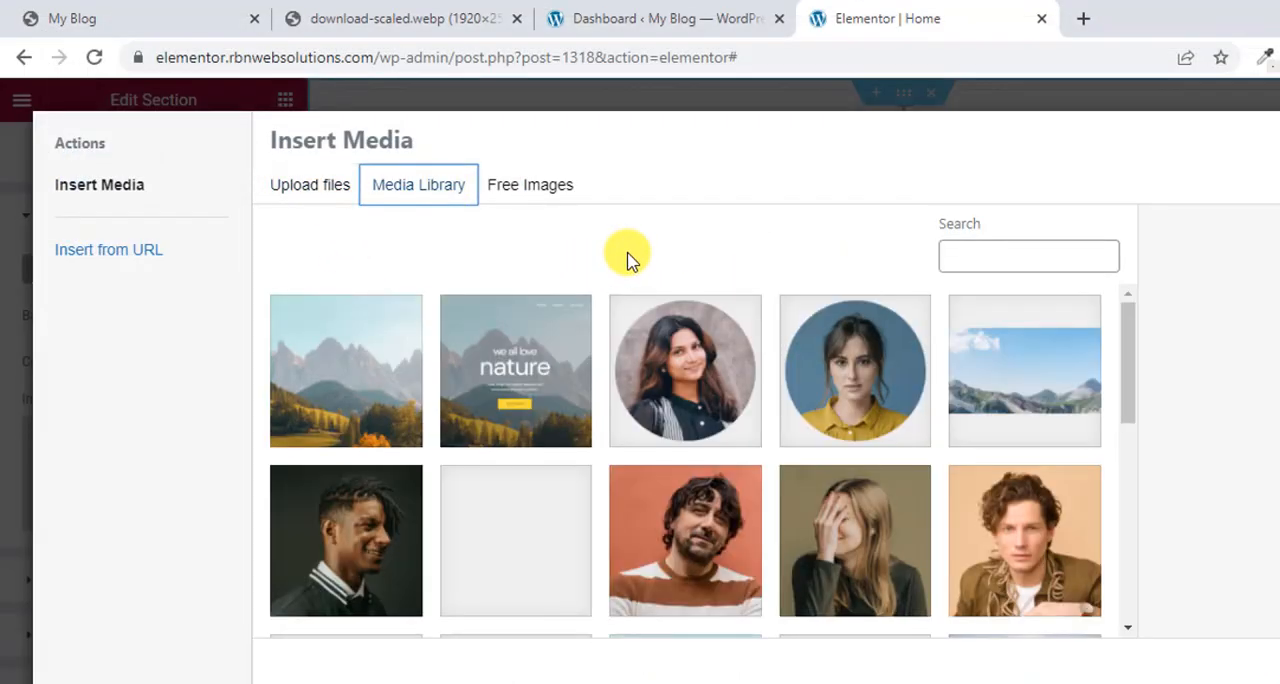
left_click(312, 190)
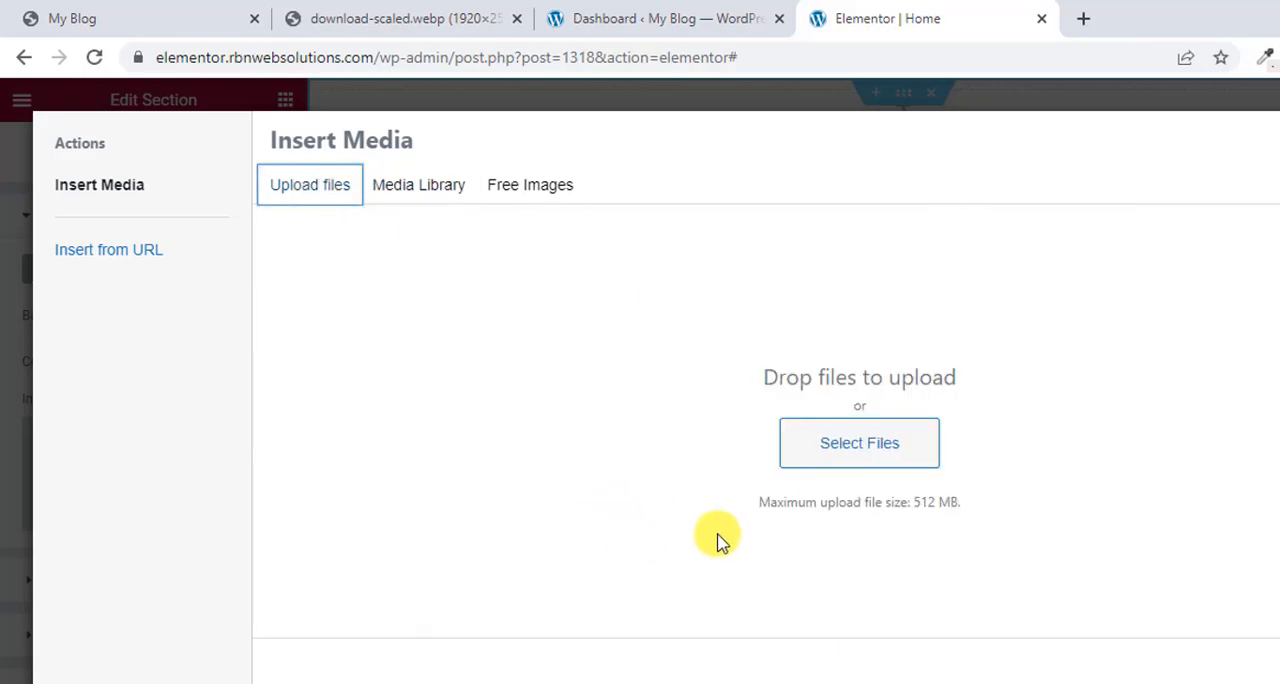
Upload download-scaled.webp from the Downloads folder and insert it as the section's background image.
left_click(835, 455)
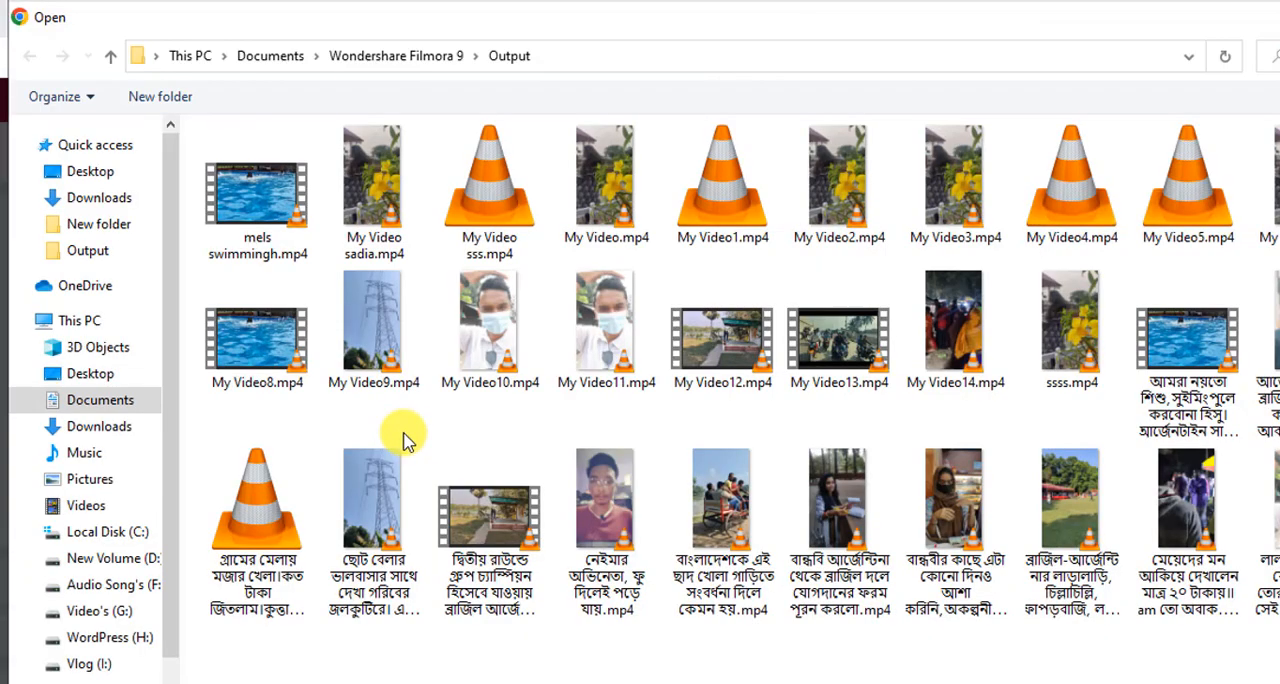
left_click(100, 405)
left_click(100, 428)
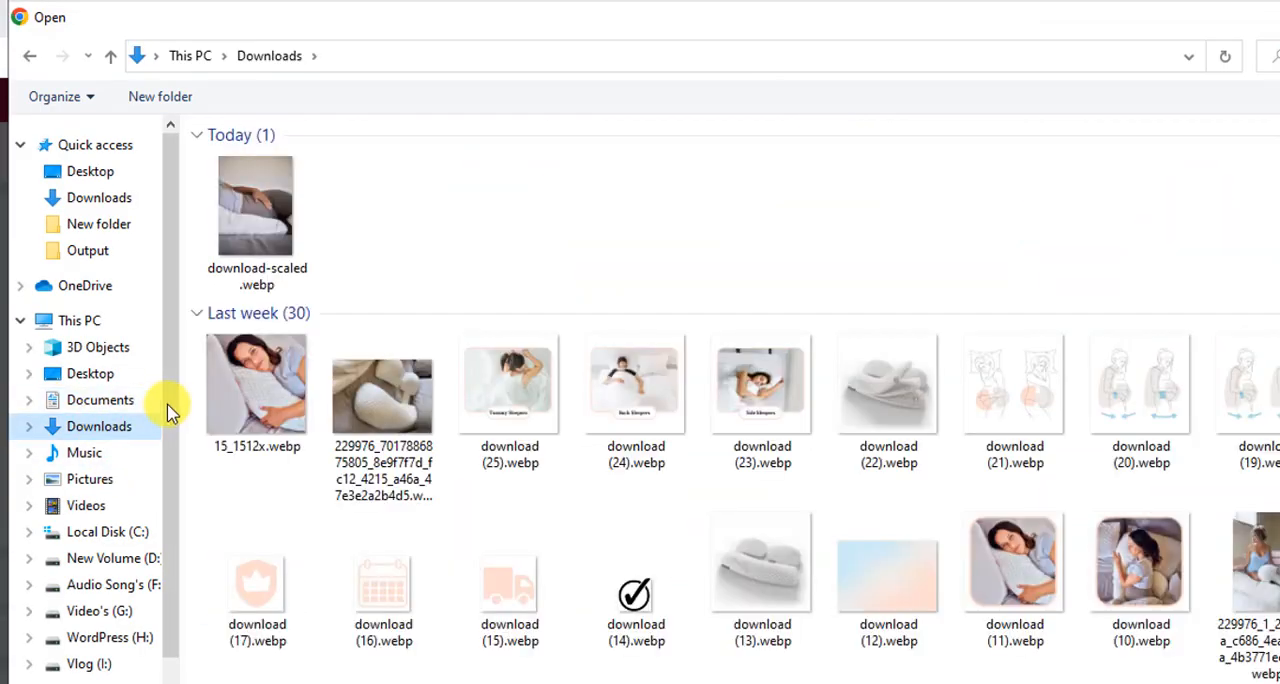
left_click(242, 193)
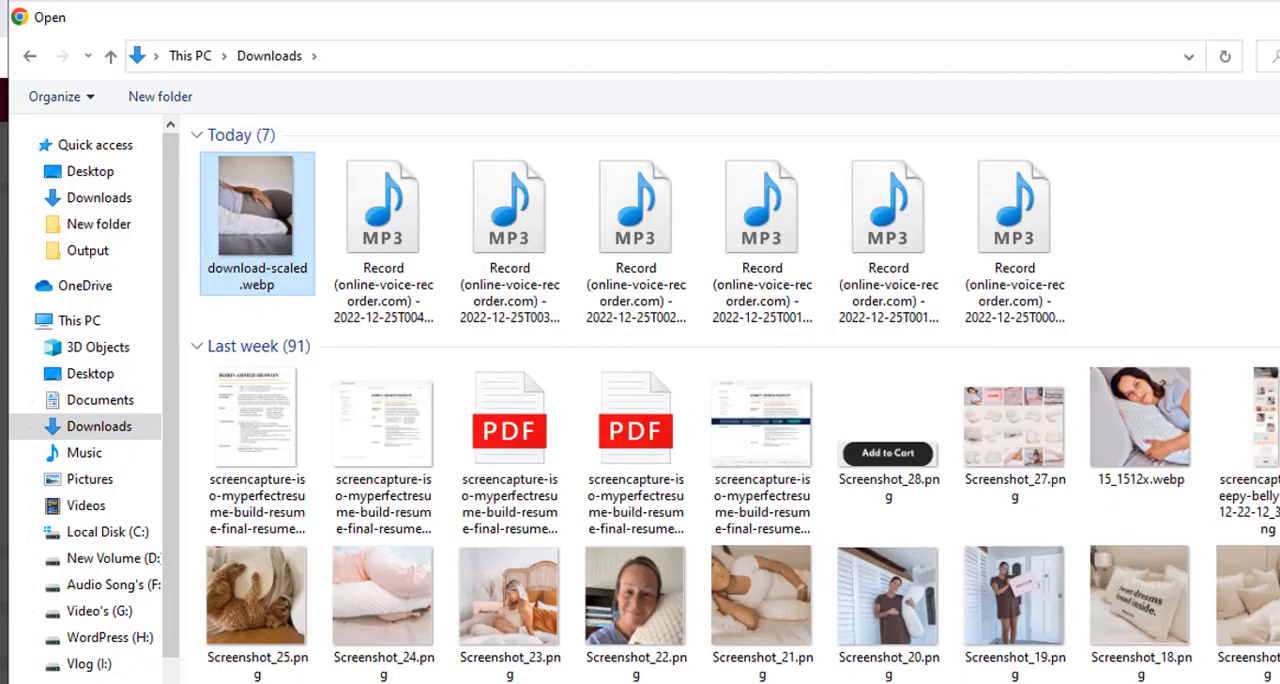
key("Return")
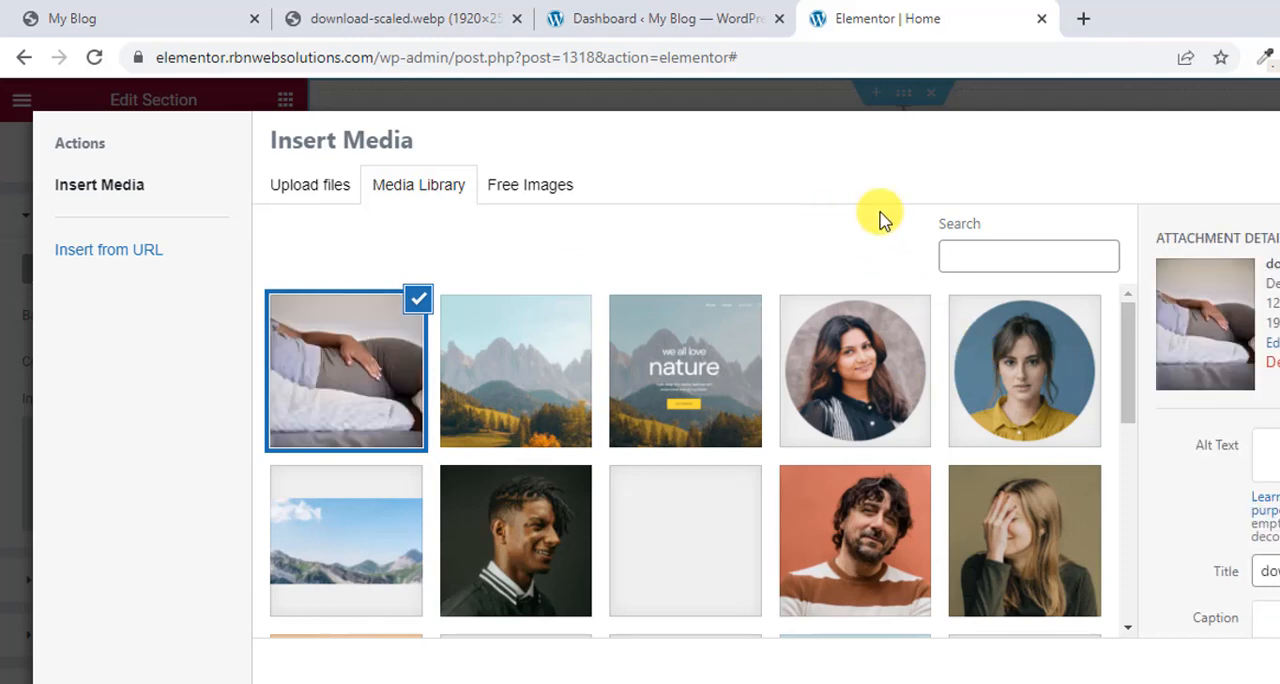
left_click(1279, 671)
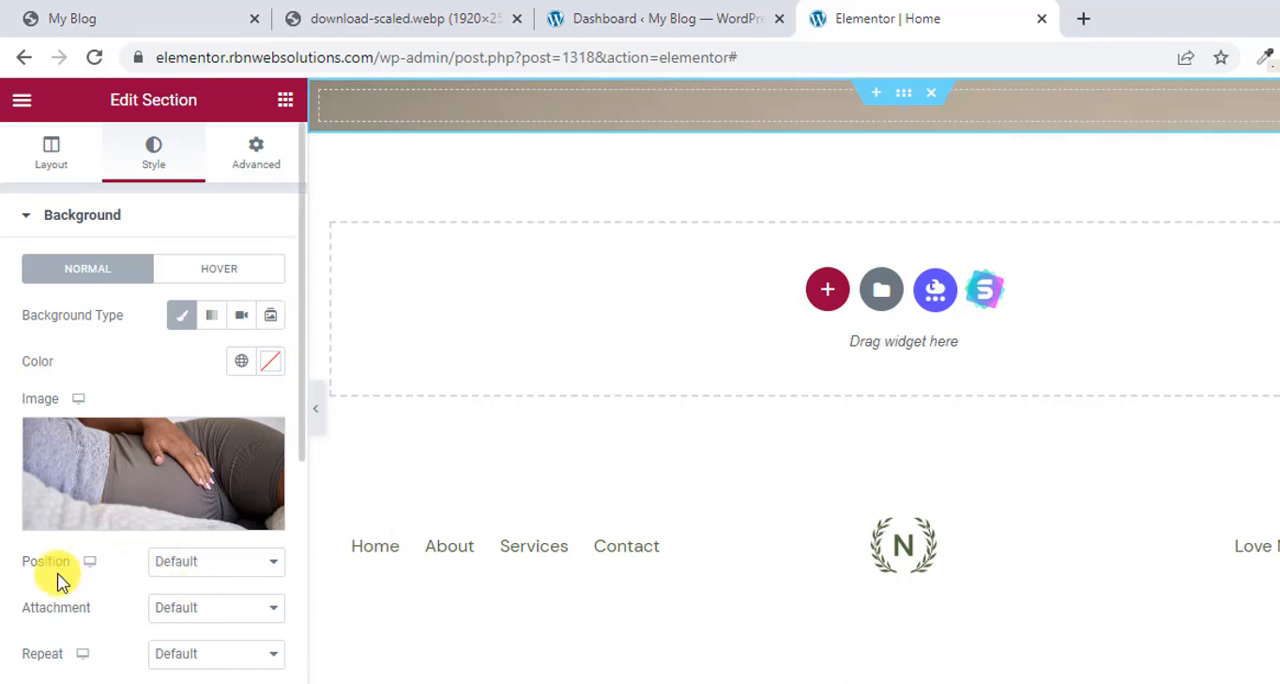
left_click(196, 568)
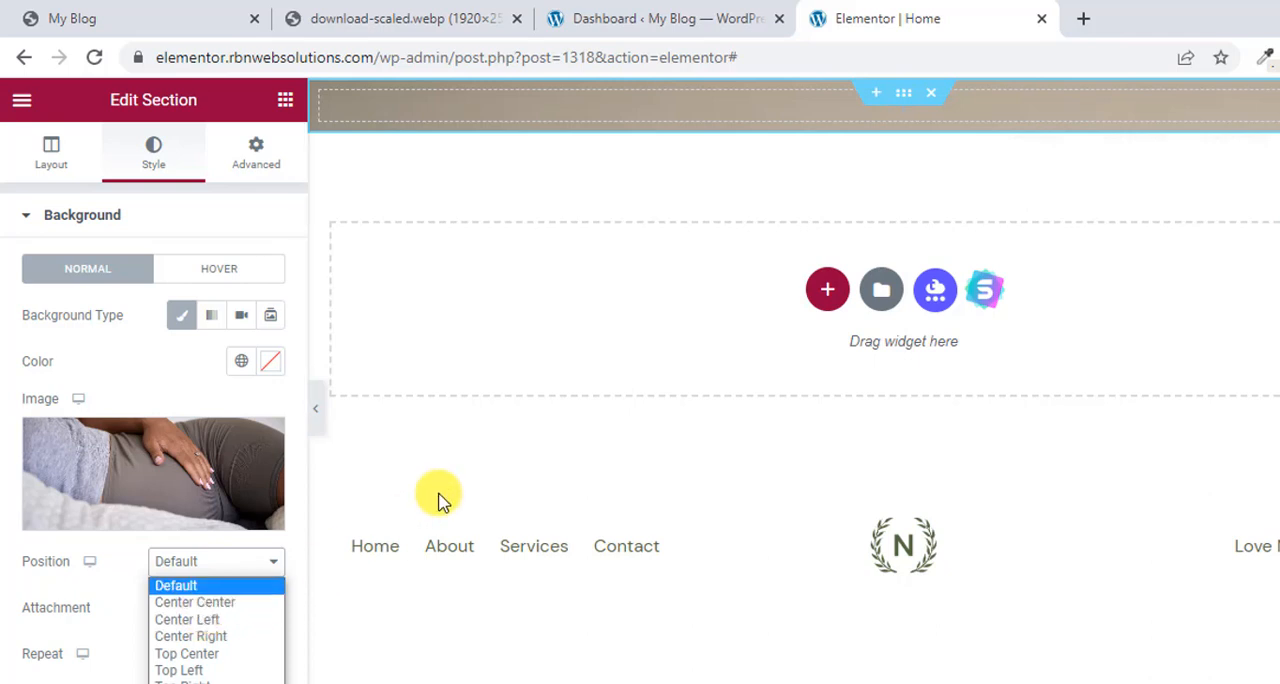
left_click(171, 551)
left_click(483, 268)
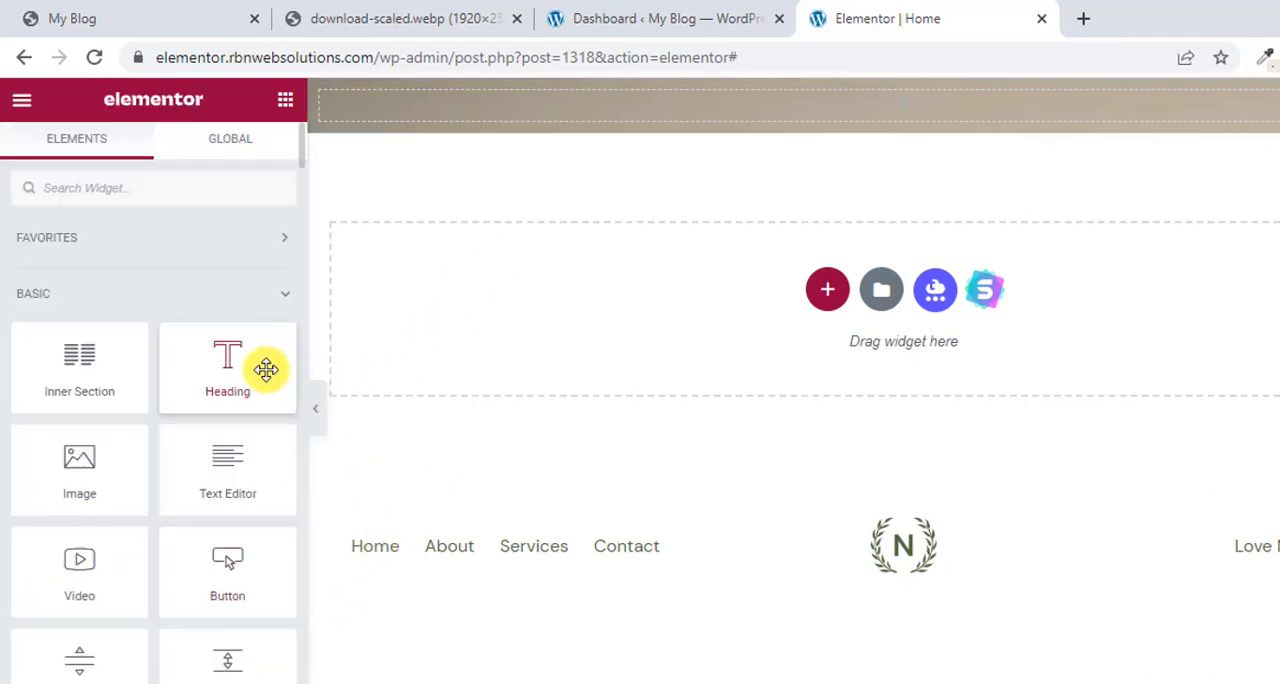
left_click_drag(266, 370, 736, 233)
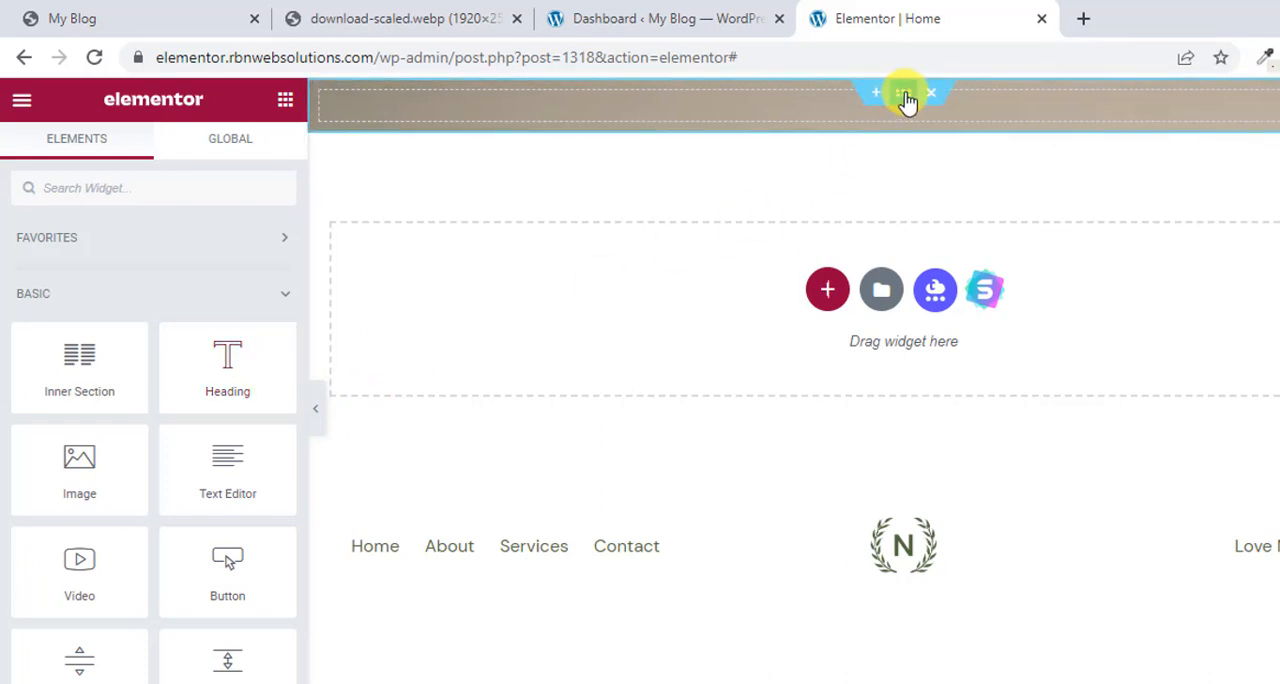
left_click(905, 97)
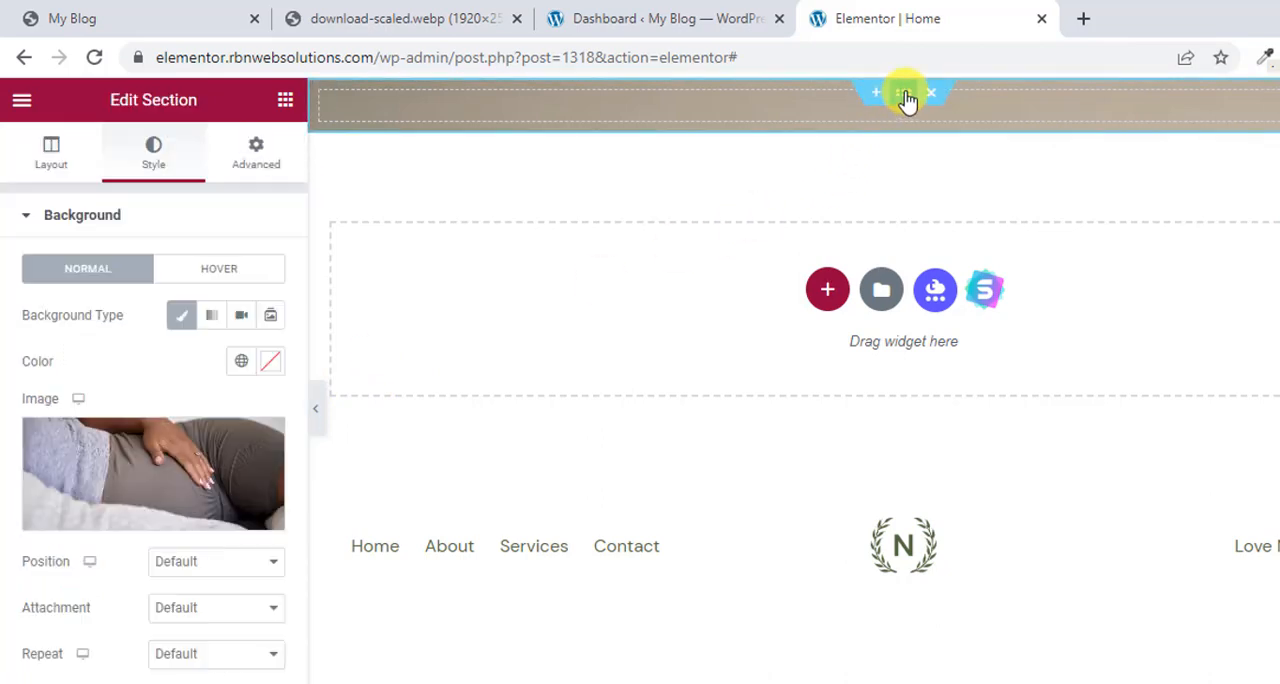
Bring up the pregnancy pillow reference page, place its browser tab after the Elementor one and close the developer tools.
left_click(726, 8)
left_click(805, 15)
left_click_drag(149, 10, 943, 8)
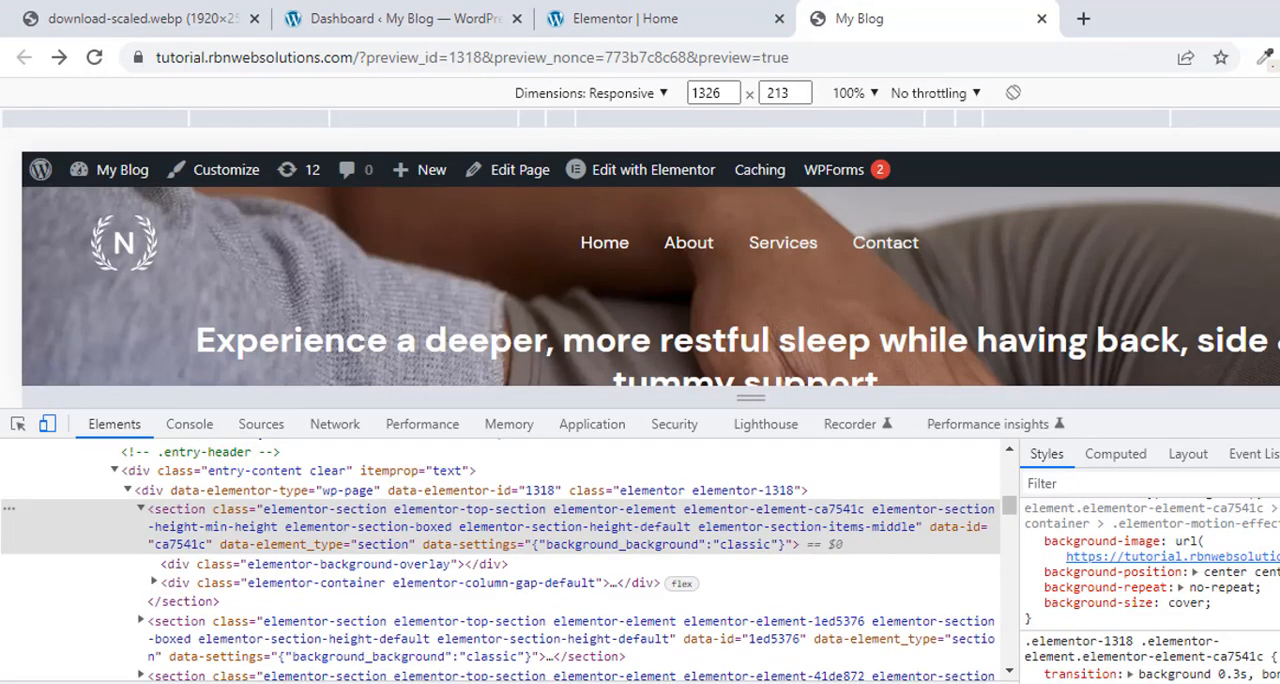
key("F12")
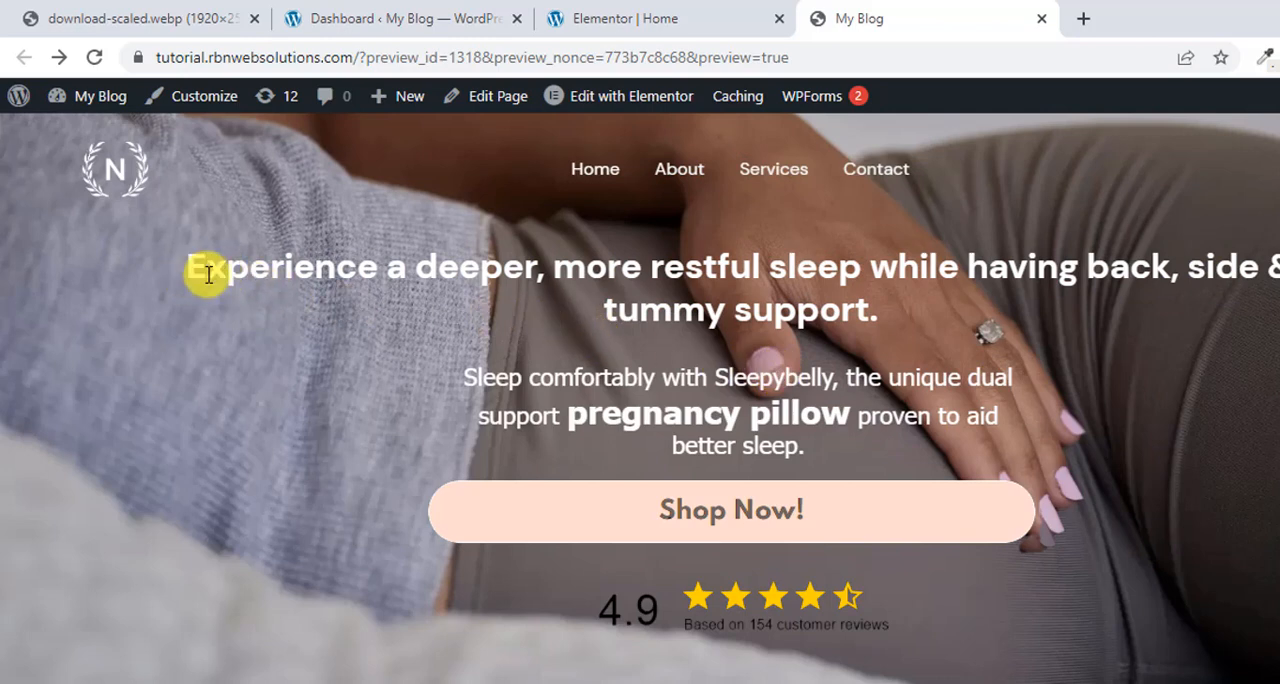
Copy the headline "Experience a deeper, more restful sleep while having back, side & tummy support." and return to the Elementor editor.
left_click_drag(908, 315, 189, 280)
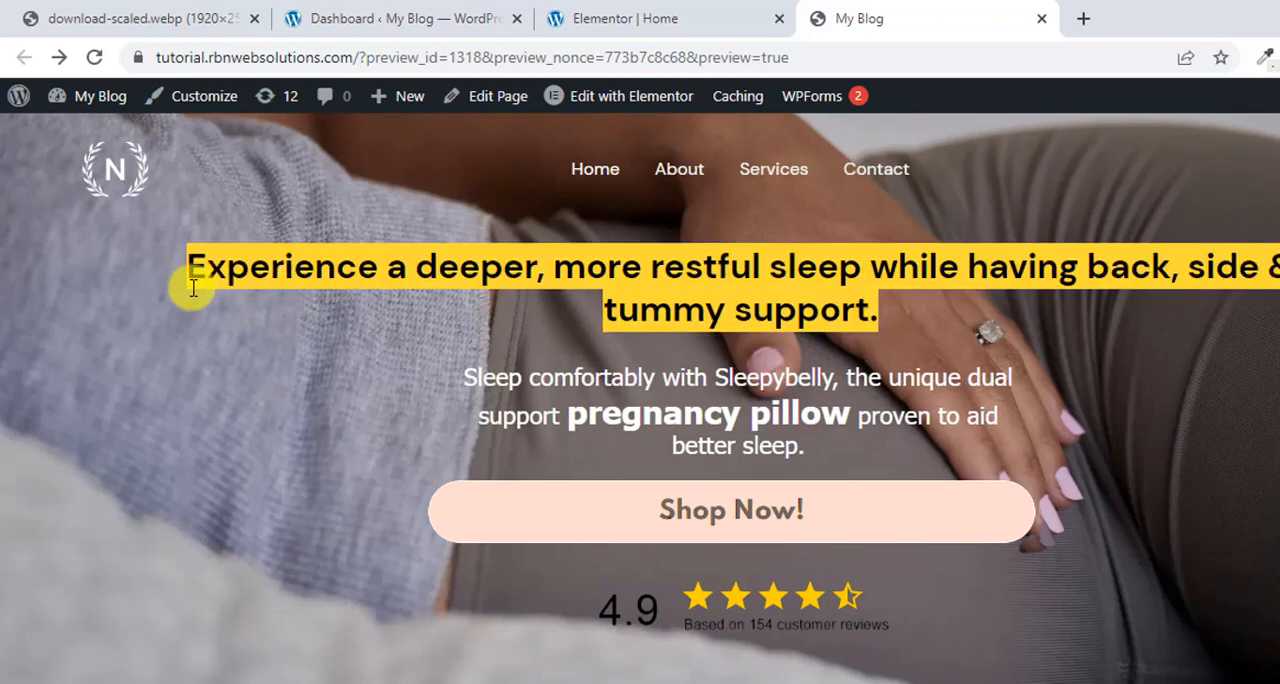
right_click(270, 278)
left_click(300, 290)
left_click(687, 10)
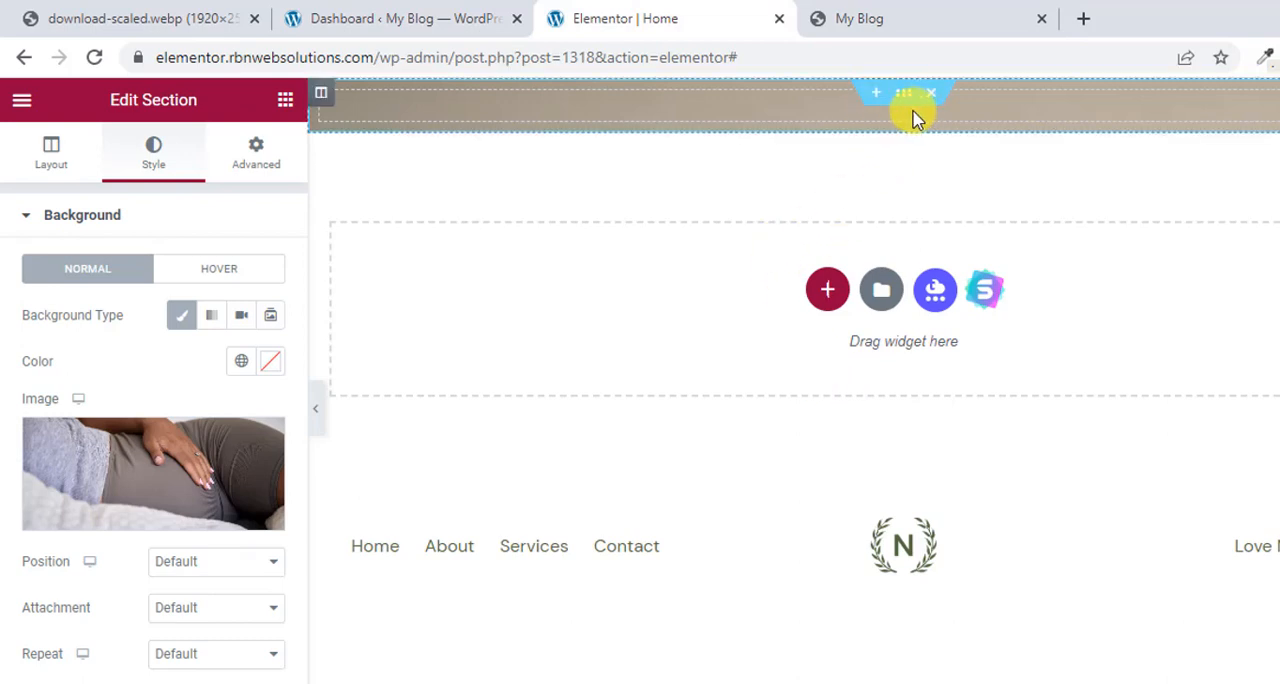
Try to add a Heading widget from the widget list to the hero section.
left_click(286, 102)
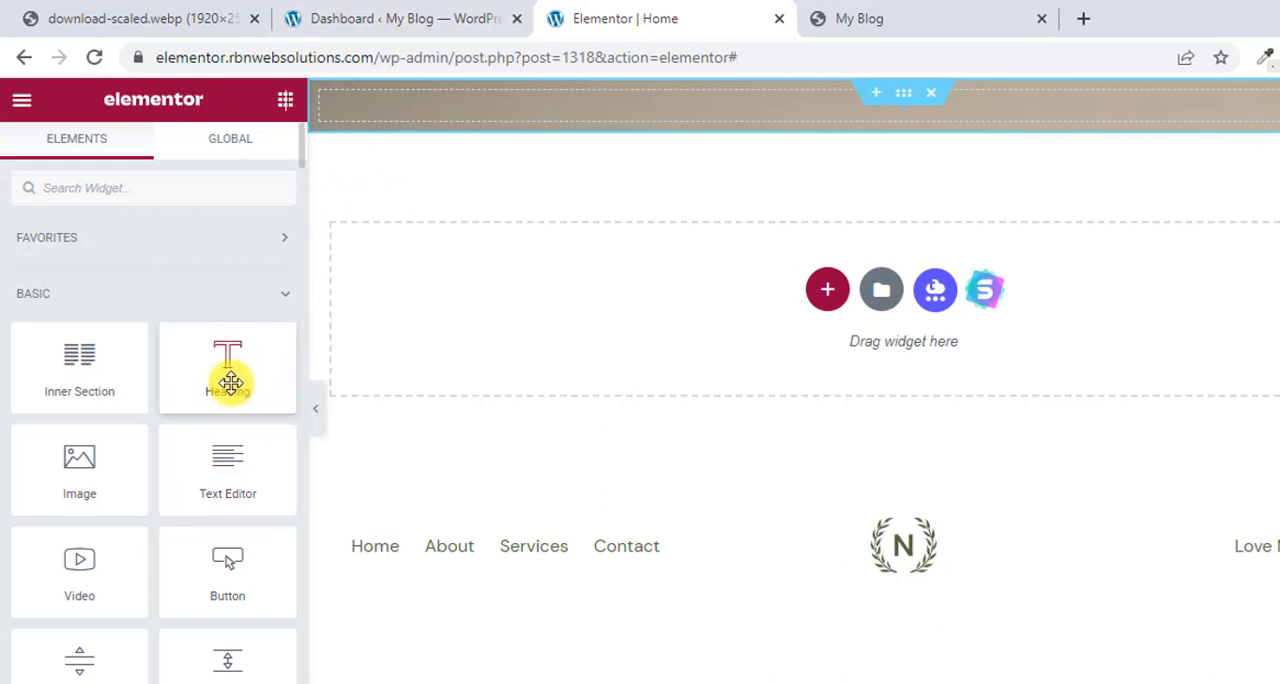
left_click_drag(231, 377, 857, 102)
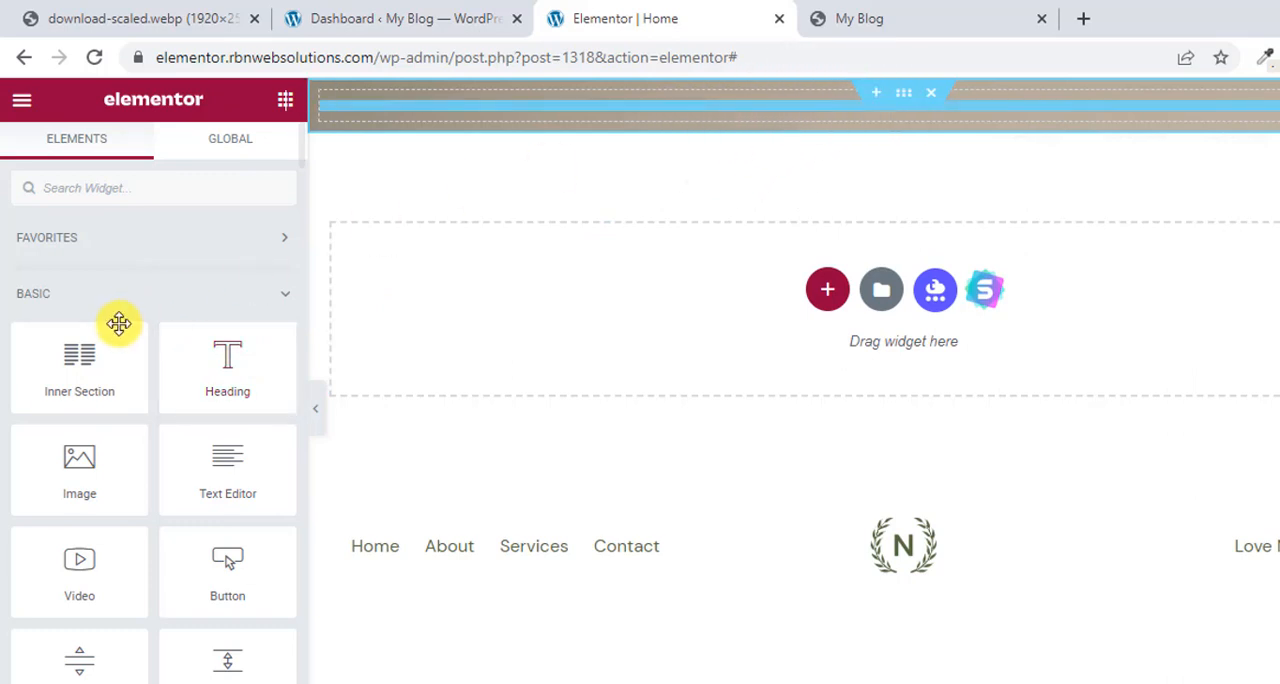
Unlink the hero section's padding values and set 70 px at the top and 50 px at the bottom.
left_click(825, 96)
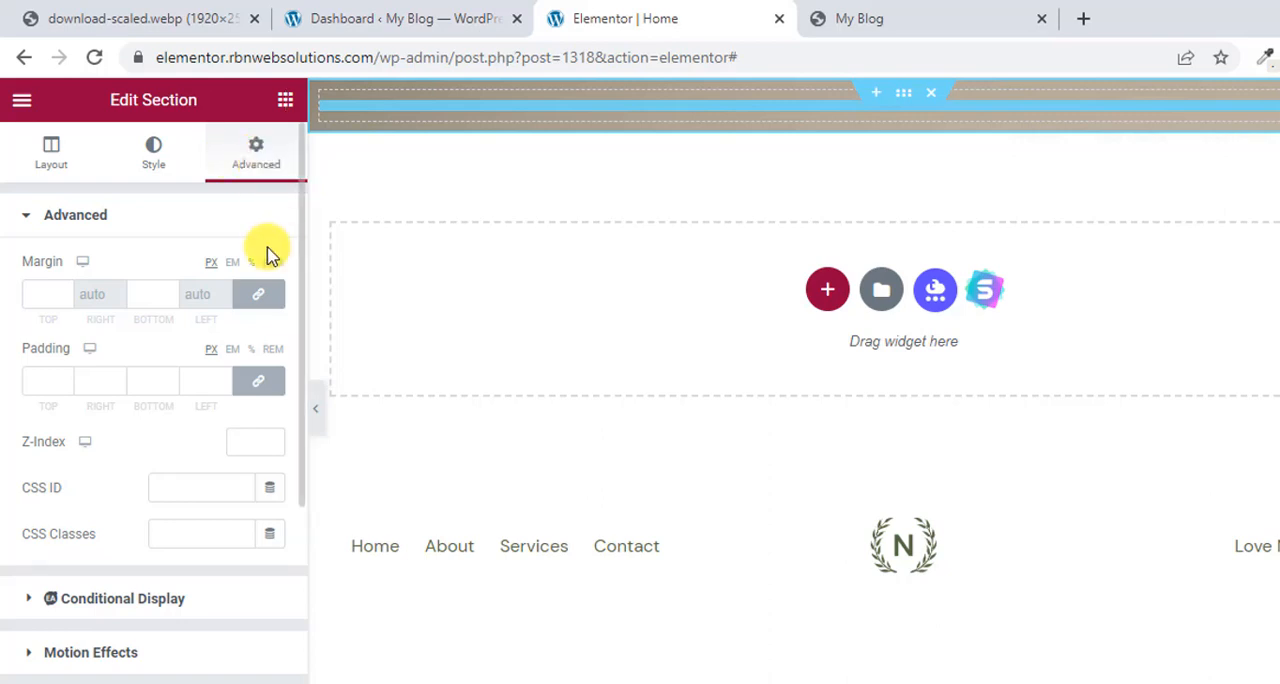
left_click(260, 382)
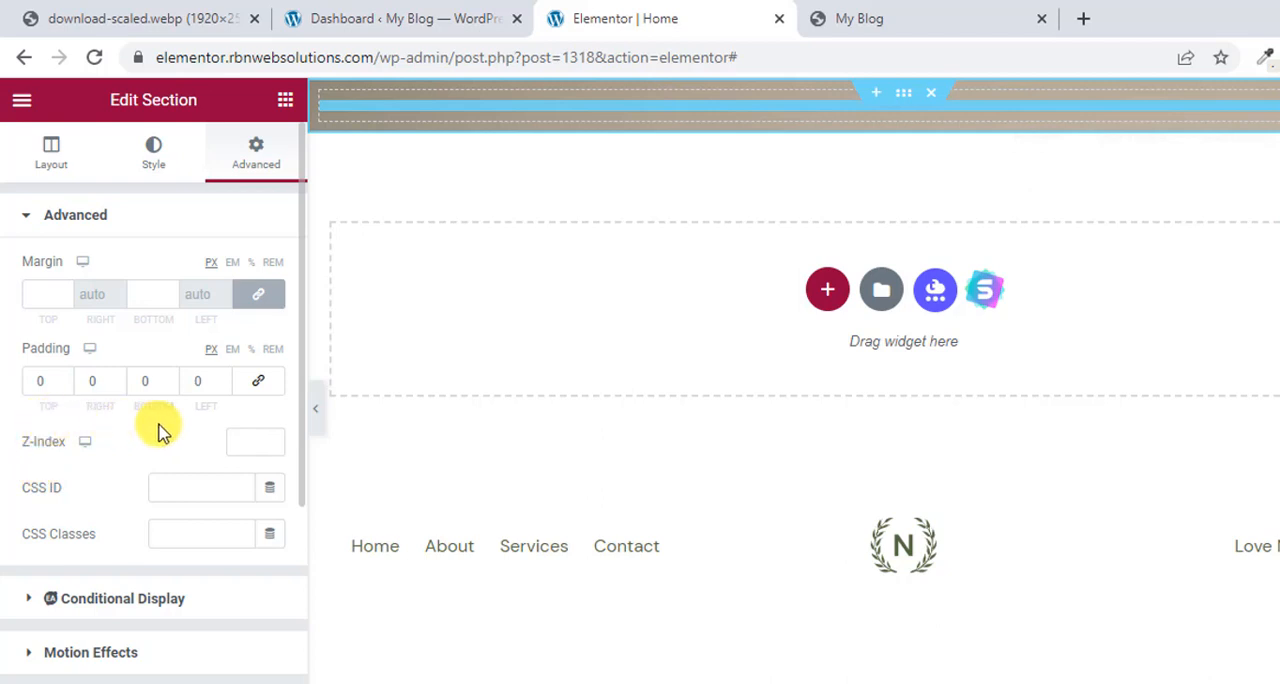
left_click(37, 386)
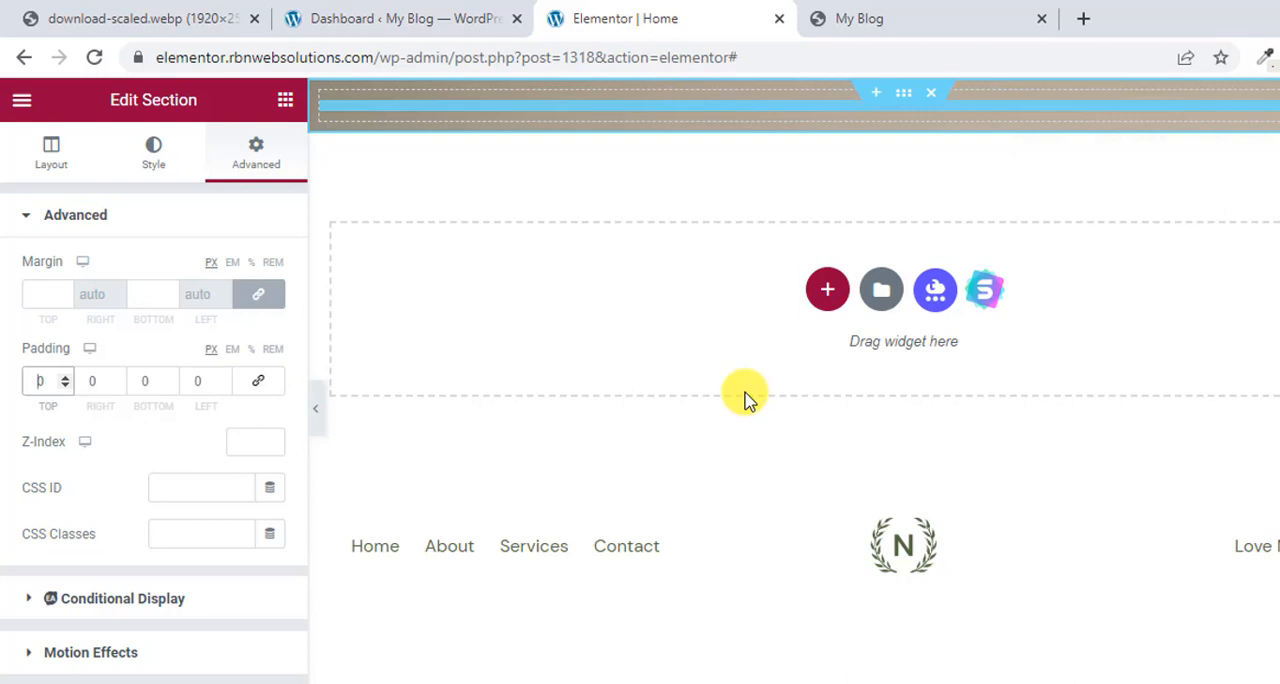
type("70")
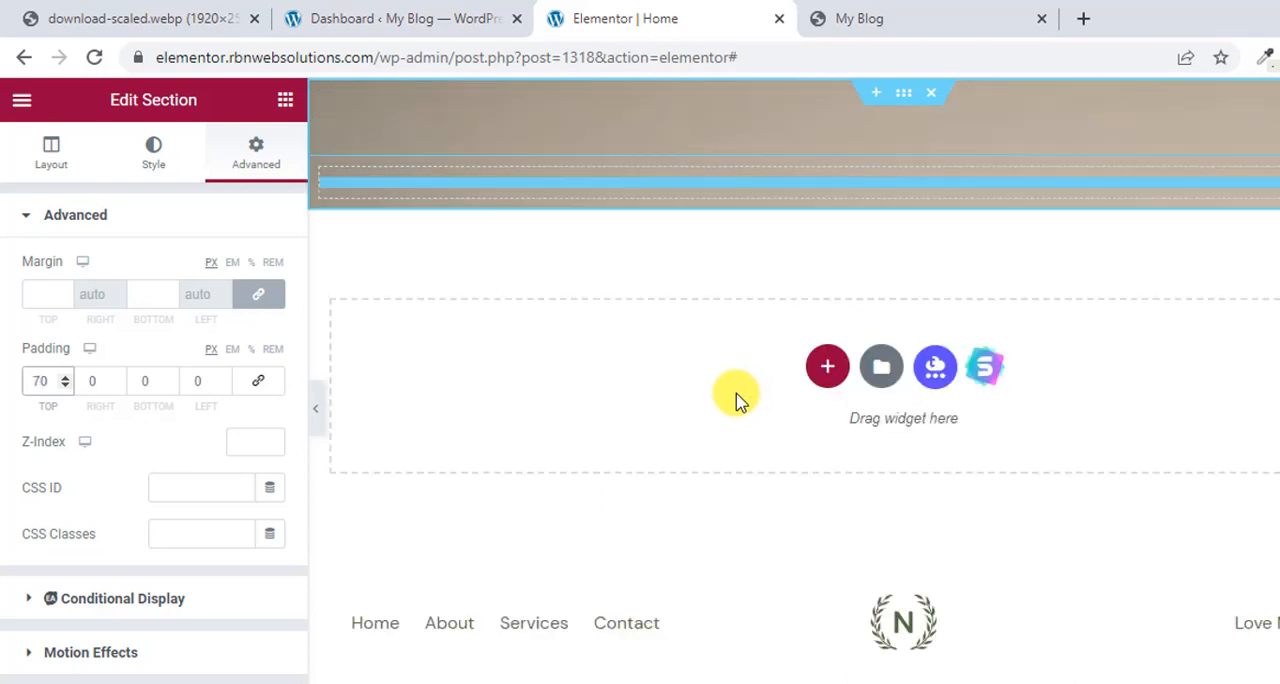
left_click(150, 382)
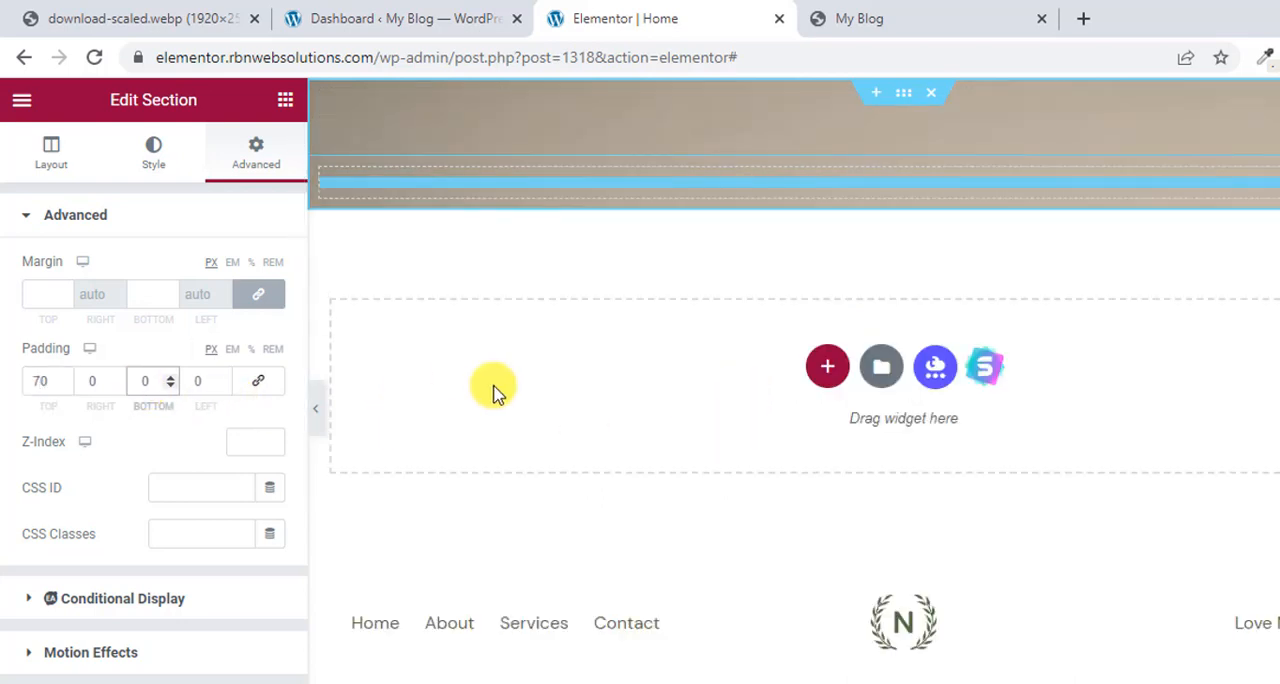
type("5")
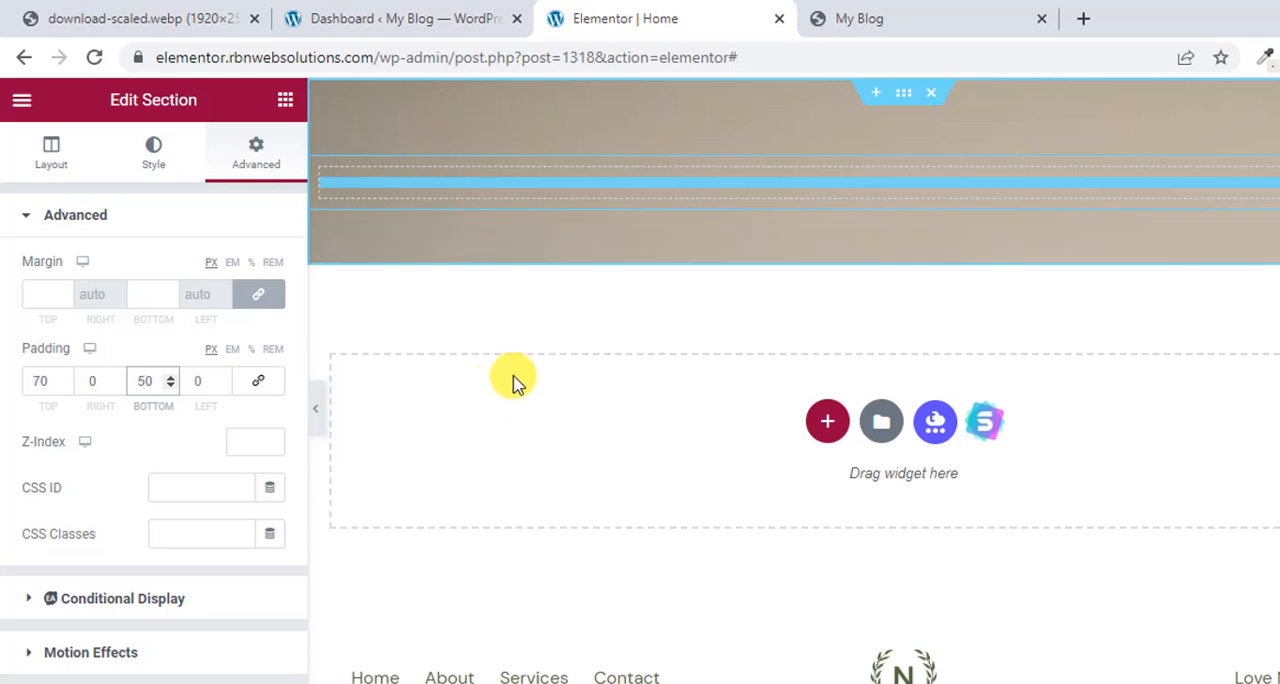
Delete the hero section's existing column and bring the widget list back up.
left_click(895, 179)
right_click(845, 188)
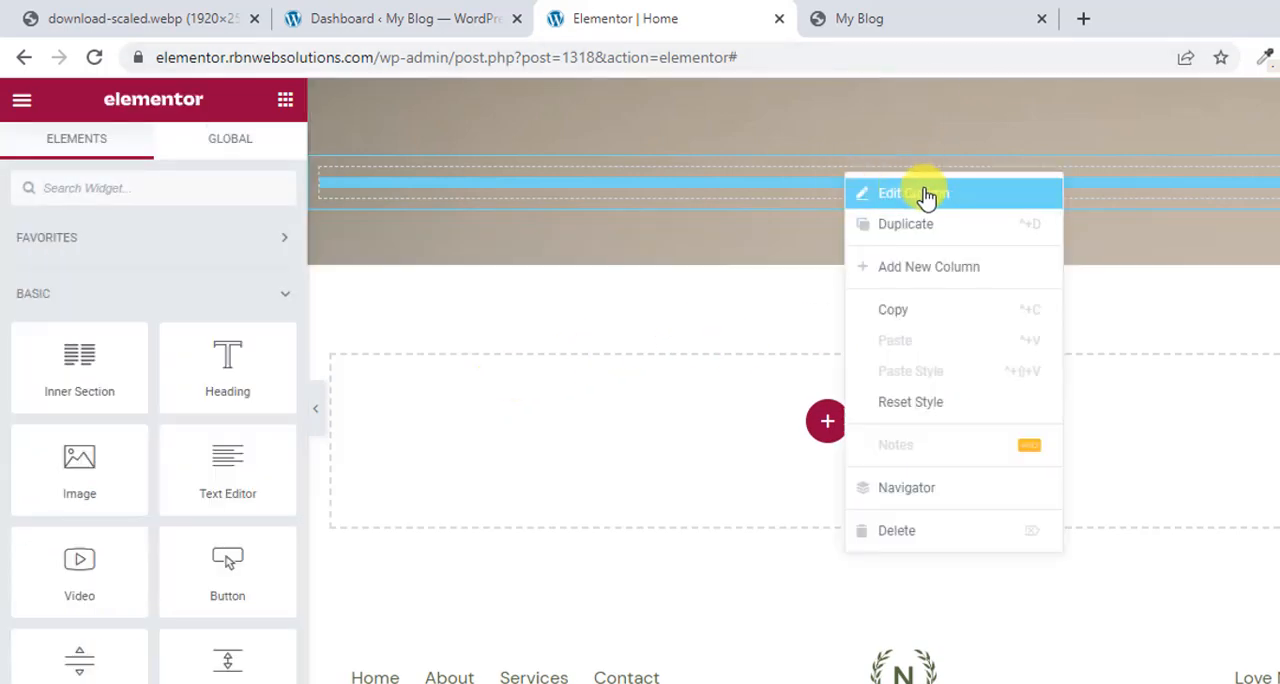
left_click(895, 533)
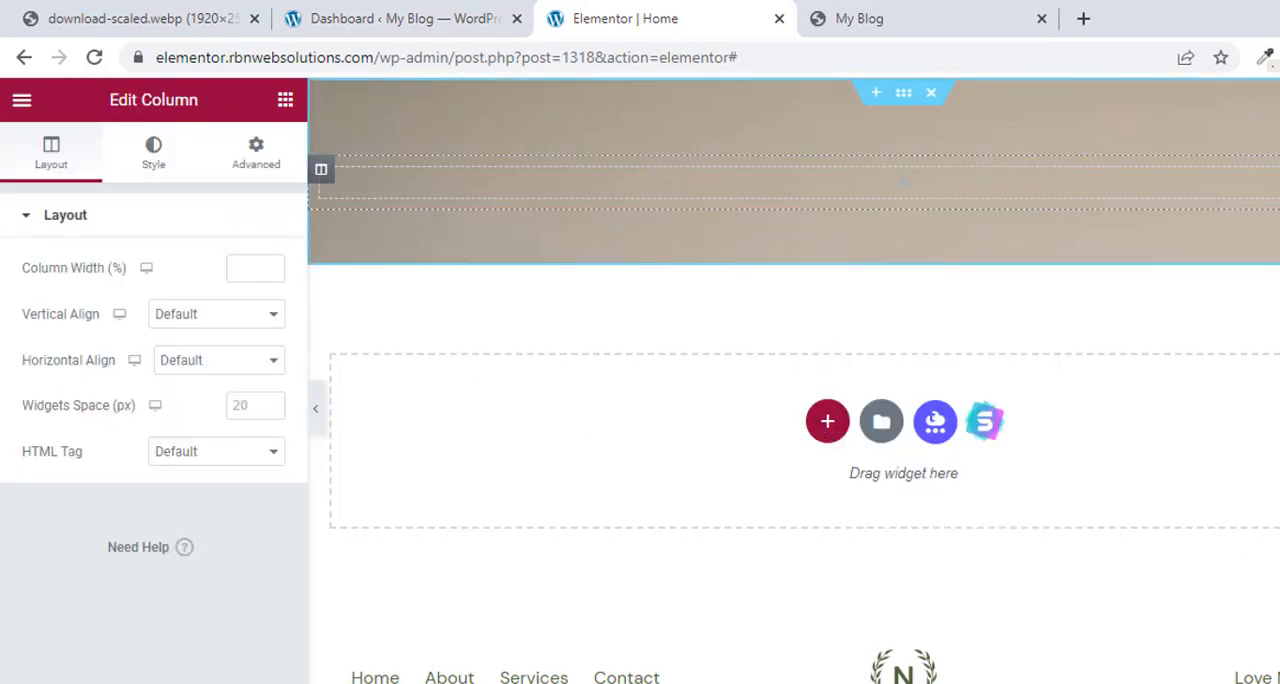
left_click(285, 99)
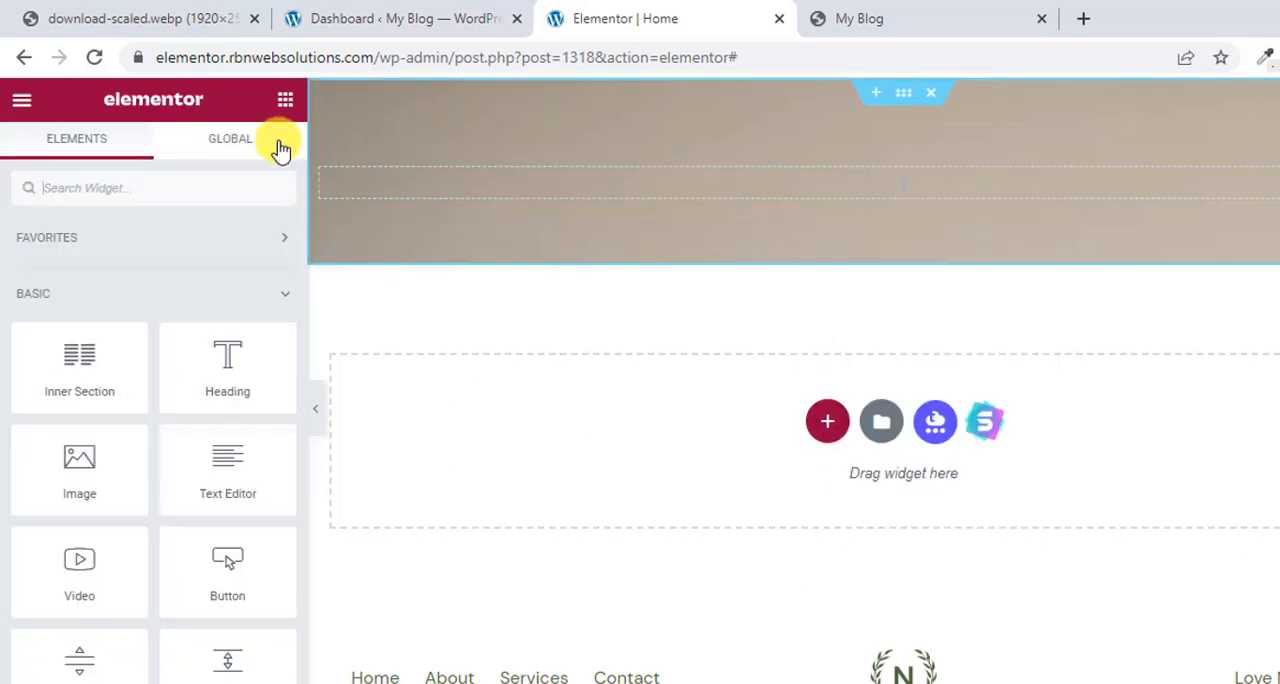
Add a Heading widget to the hero section and set its title to "Experience a deeper, more restful sleep while having back, side & tummy support.".
left_click_drag(224, 378, 829, 180)
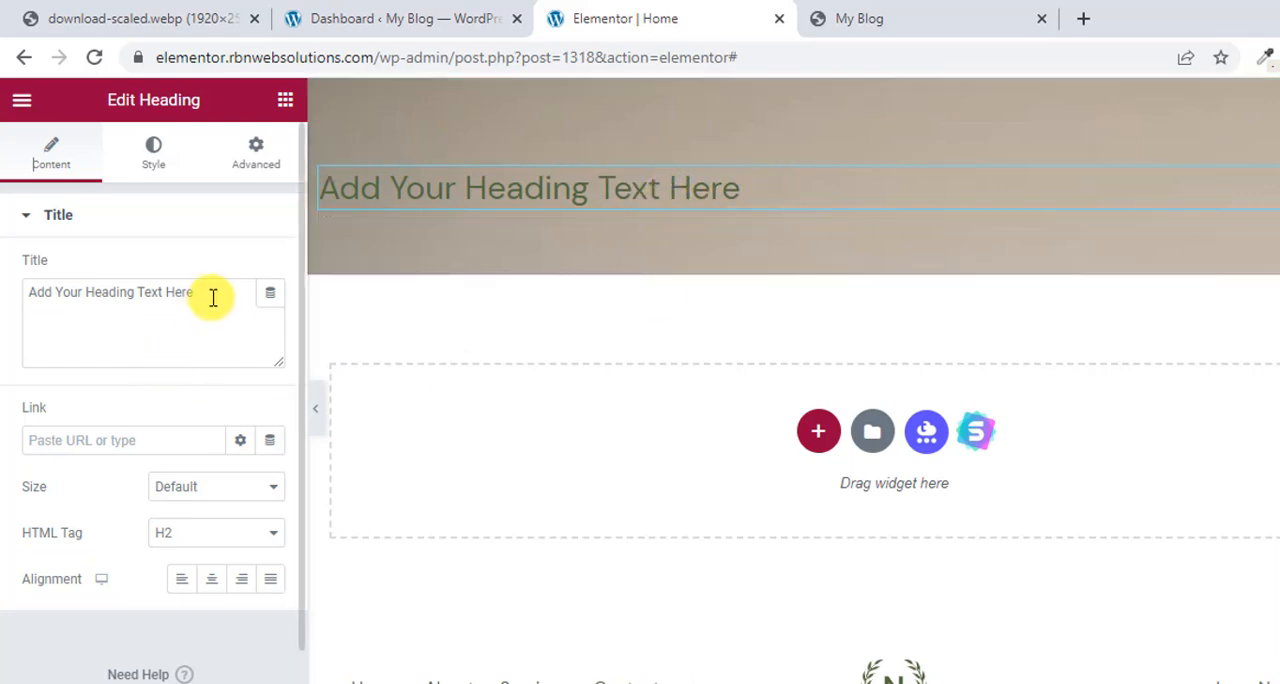
left_click_drag(214, 295, 11, 303)
left_click(390, 5)
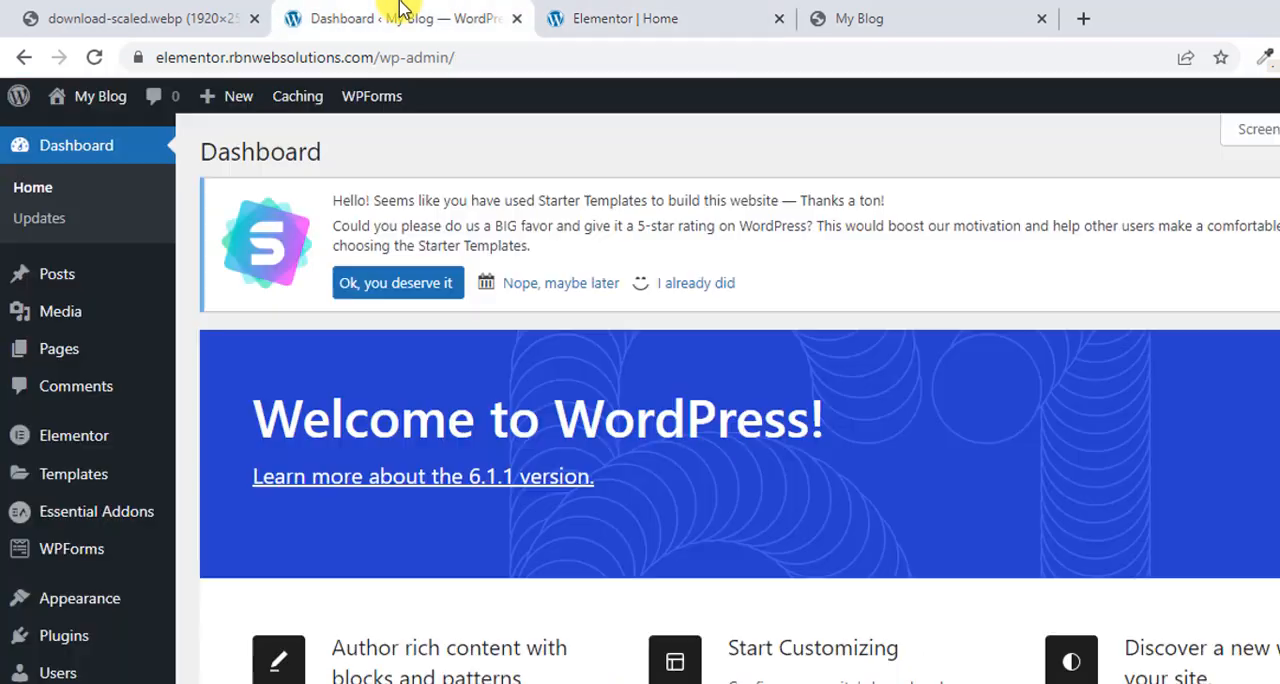
left_click(895, 14)
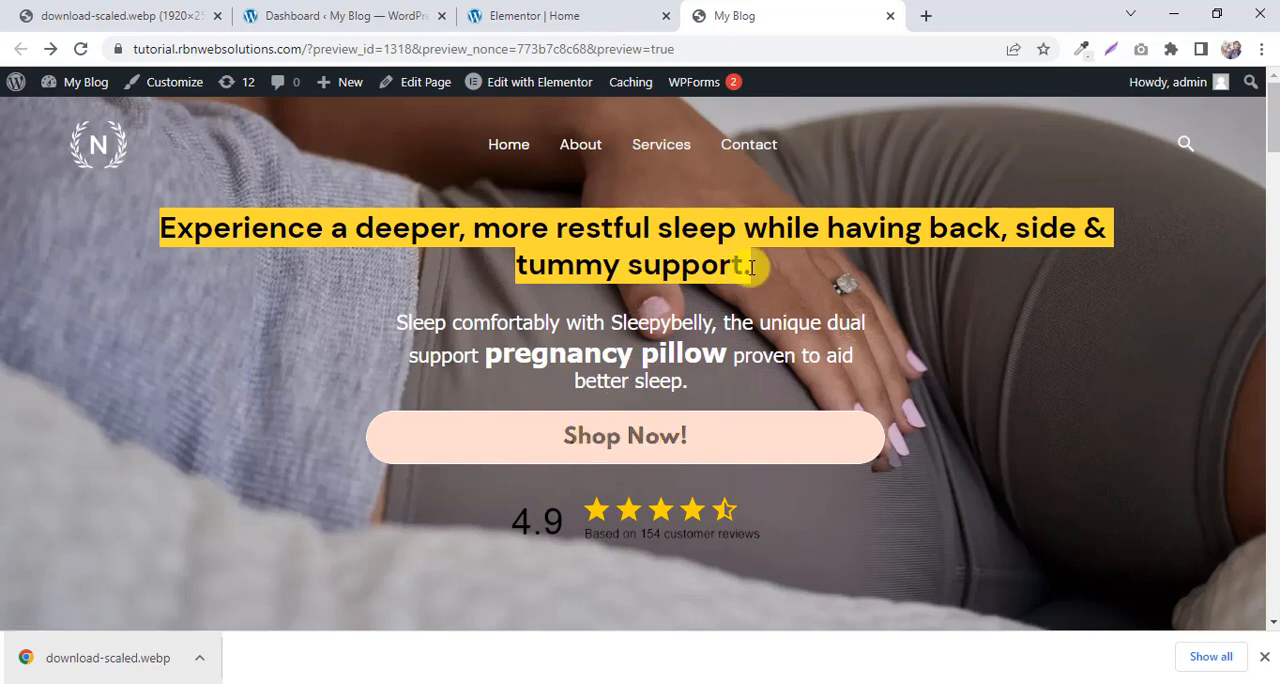
left_click(920, 265)
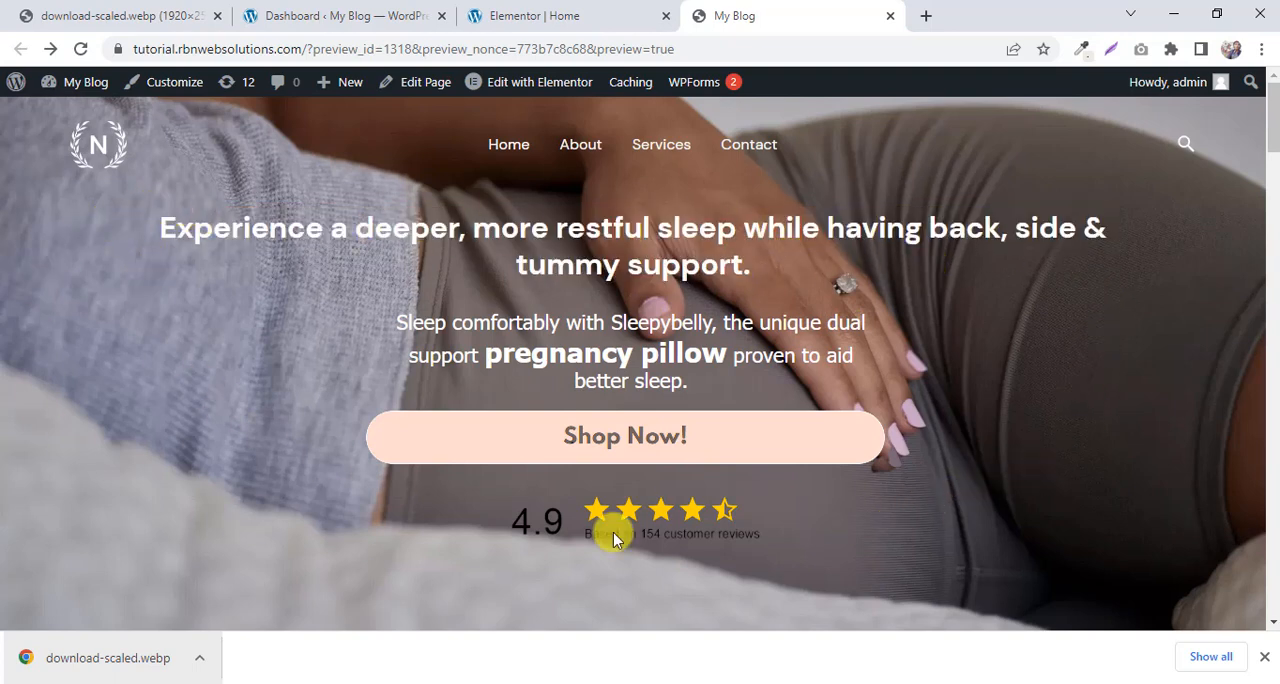
left_click(473, 8)
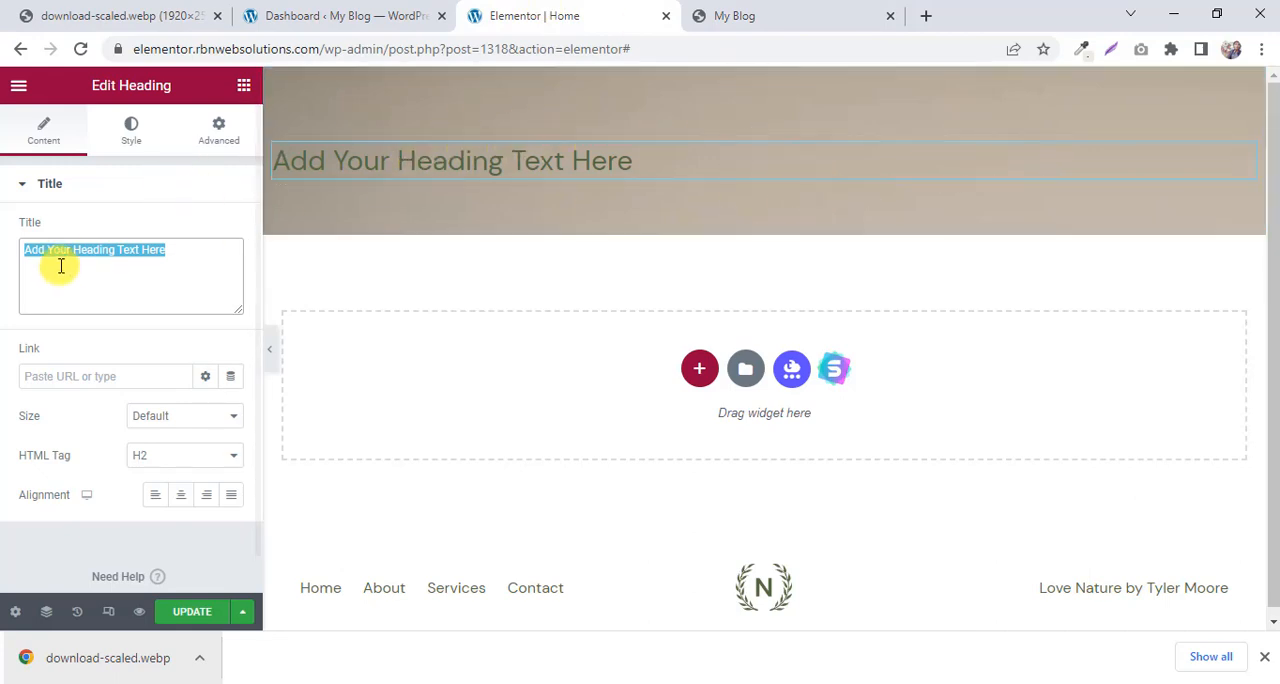
right_click(140, 256)
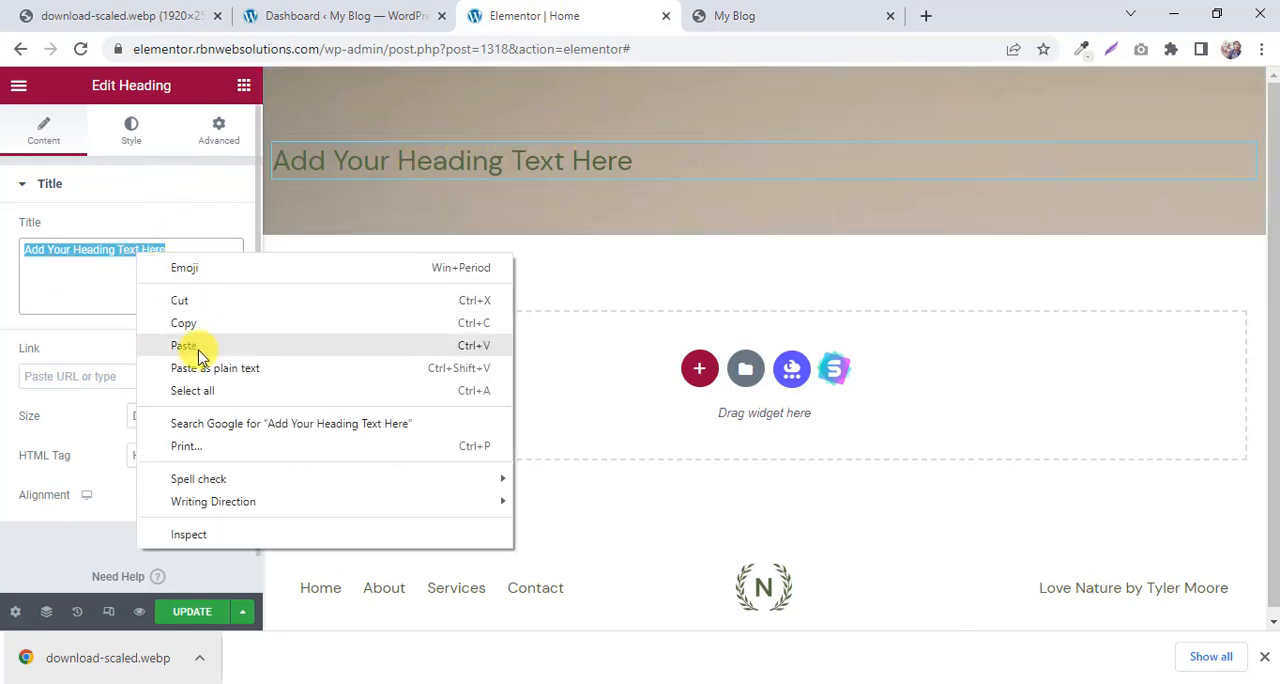
left_click(168, 345)
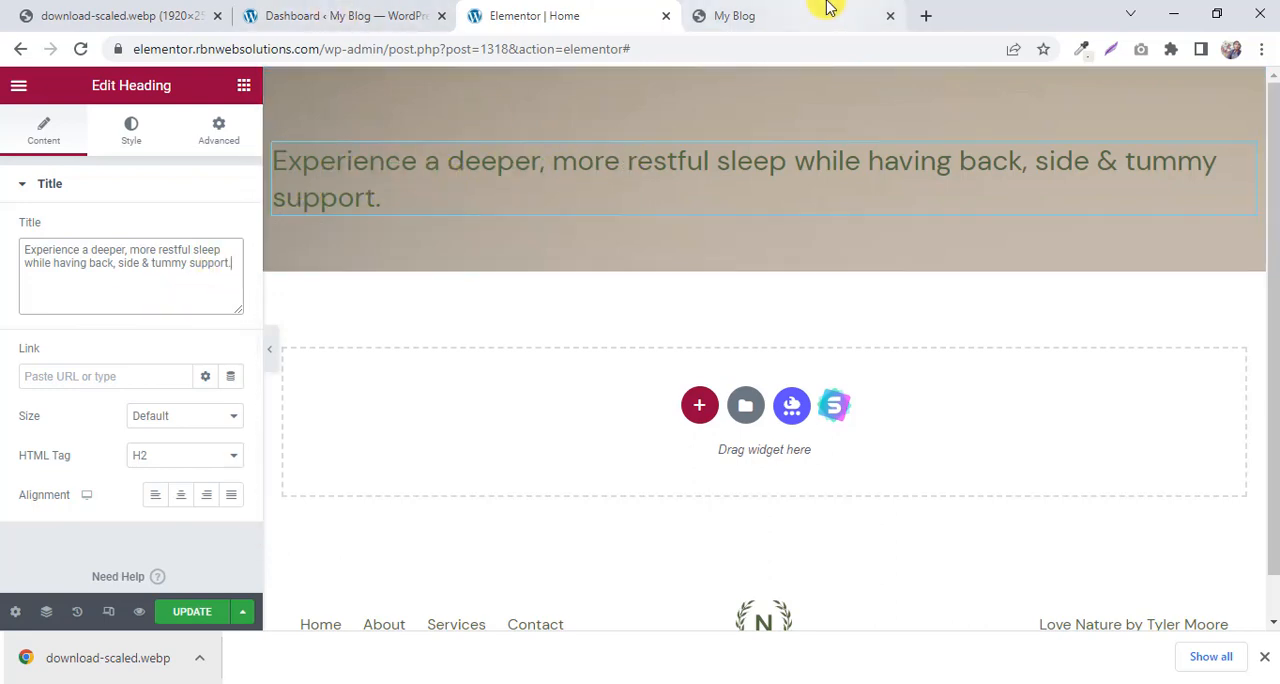
Examine the hero headline's styling and alignment on the My Blog preview page, and return to the Elementor editor.
left_click(755, 12)
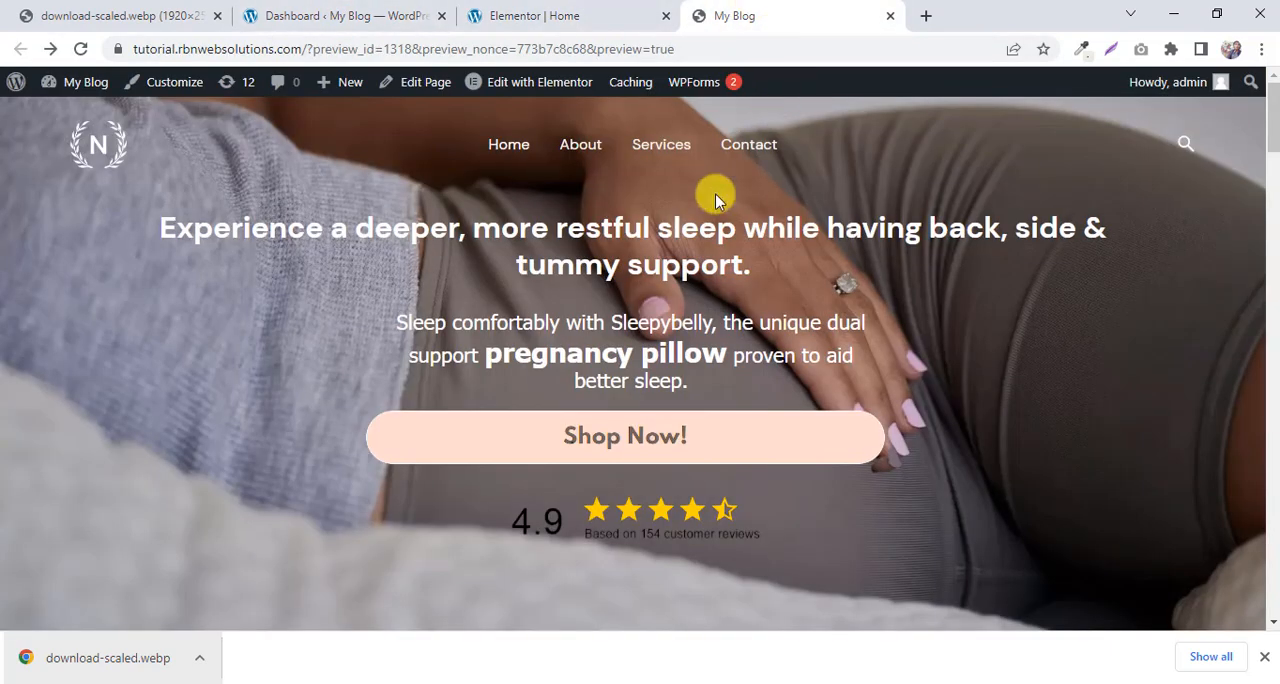
left_click(532, 10)
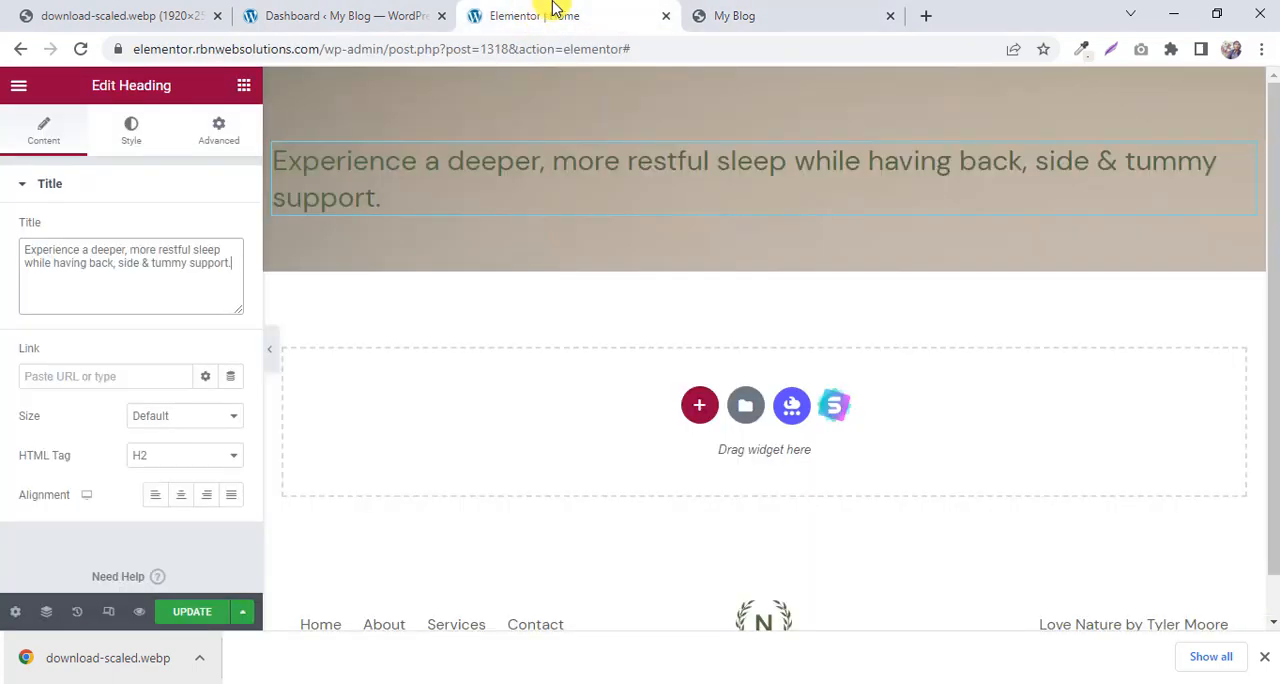
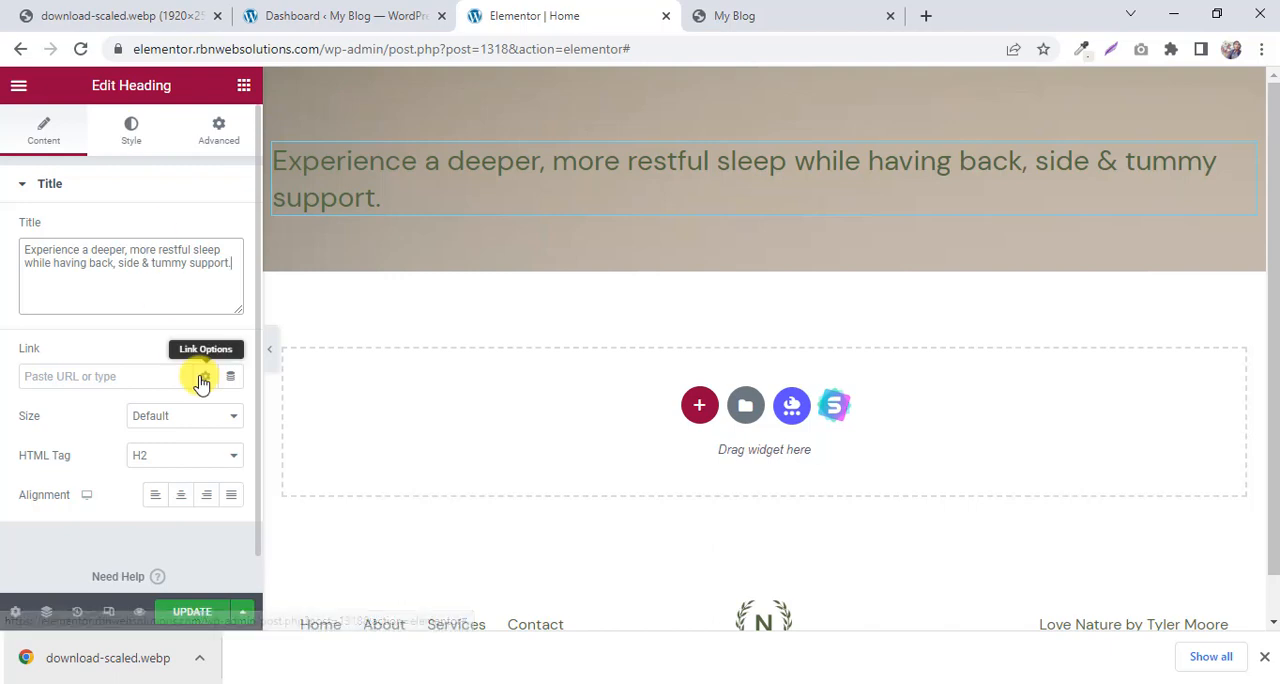
Center the hero headline as in the My Blog preview and set its text color to #F0F0F0.
left_click(730, 14)
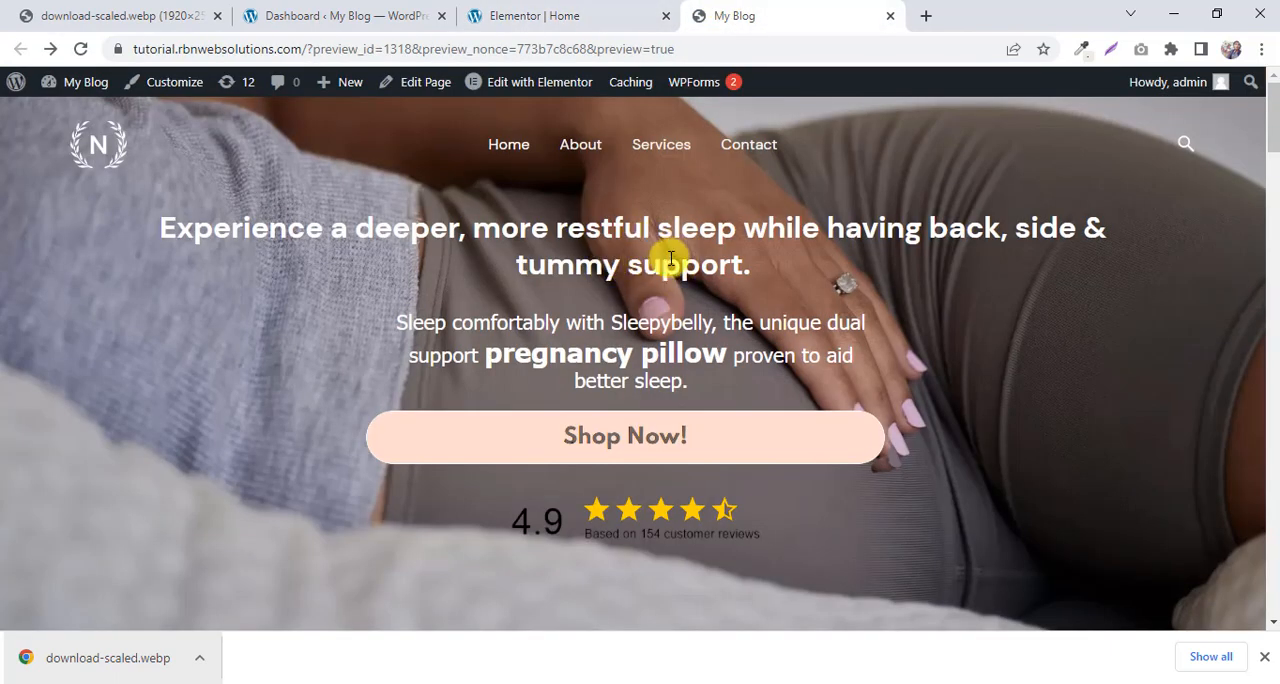
left_click(540, 16)
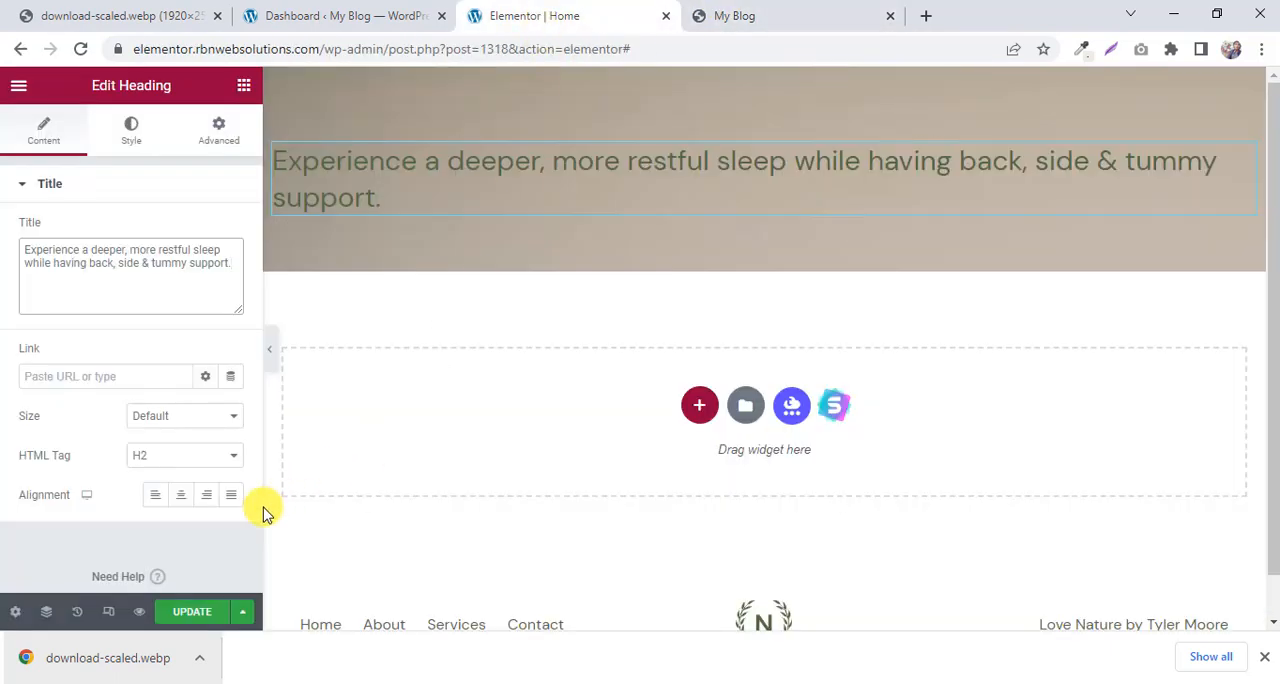
left_click(181, 497)
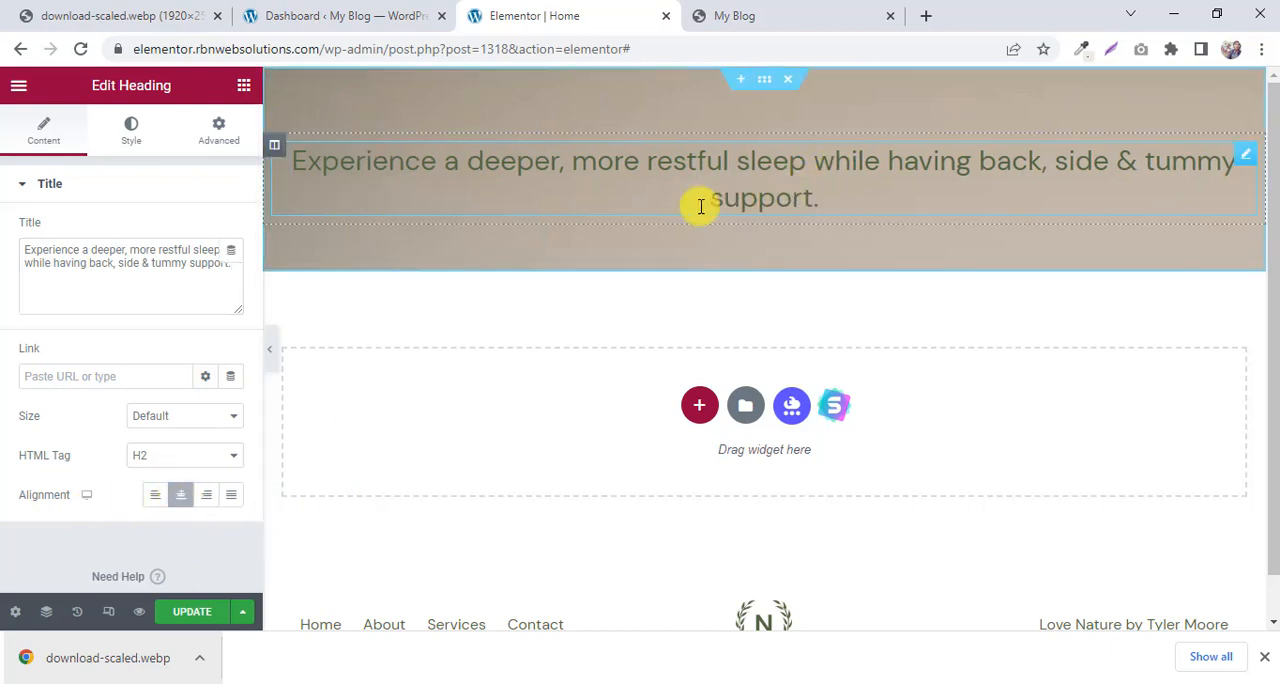
left_click(133, 132)
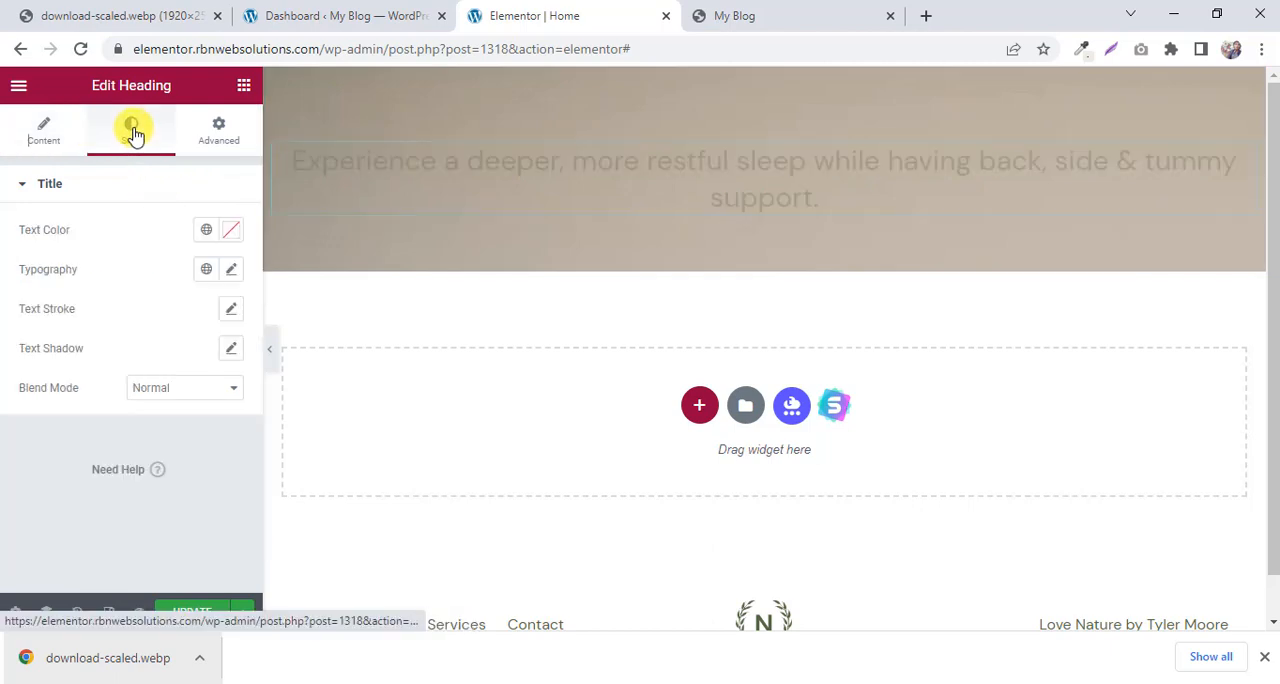
left_click(231, 230)
left_click(256, 350)
left_click_drag(256, 350, 116, 313)
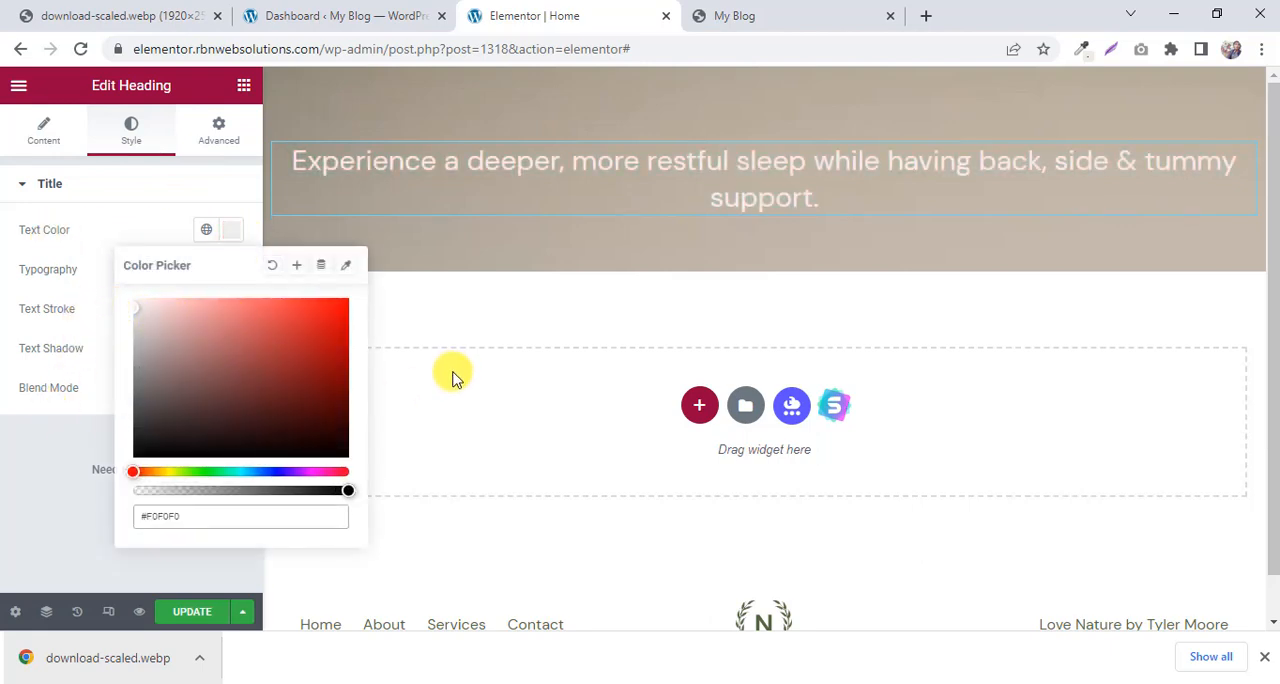
left_click(48, 462)
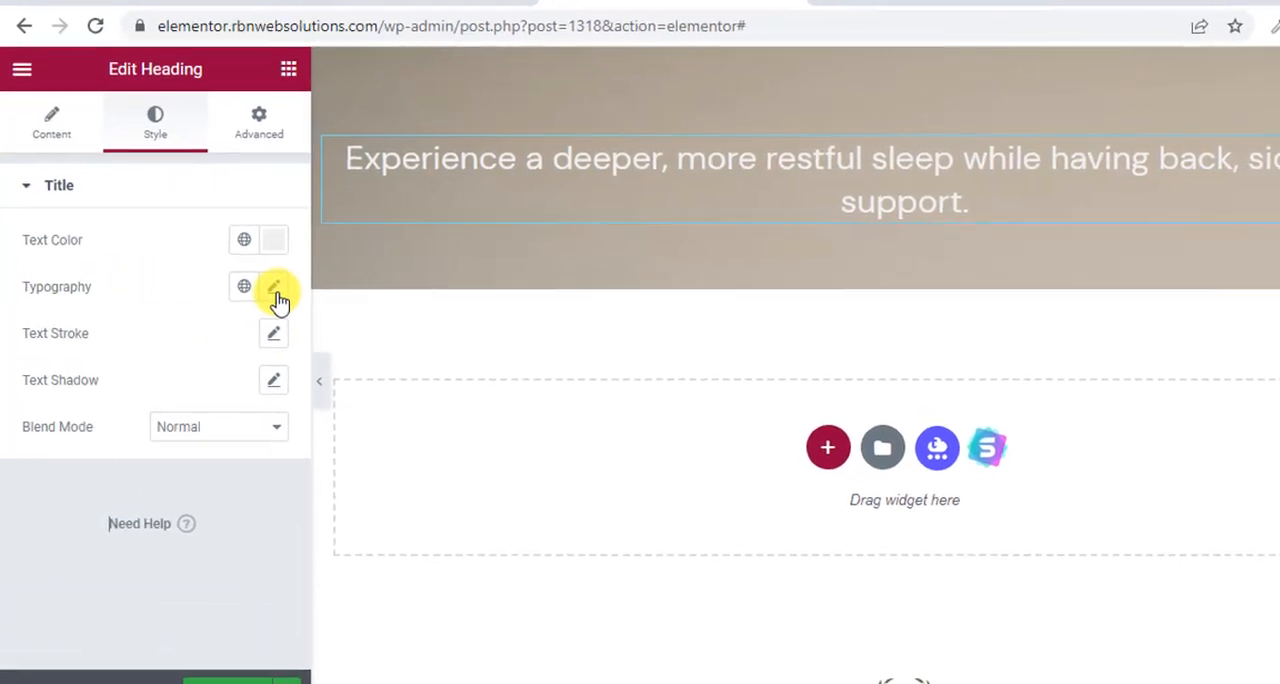
Set the hero headline's typography to the Tahoma family with 700 (Bold) weight.
left_click(275, 290)
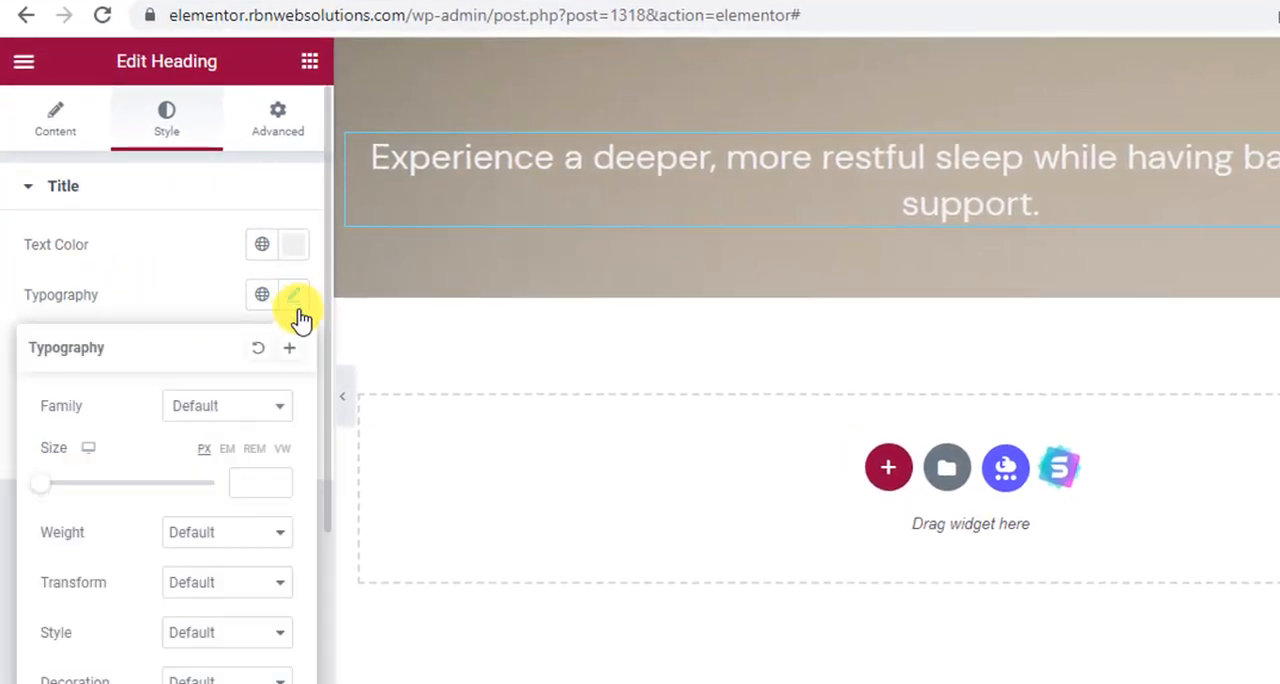
scroll(173, 461, "down", 1)
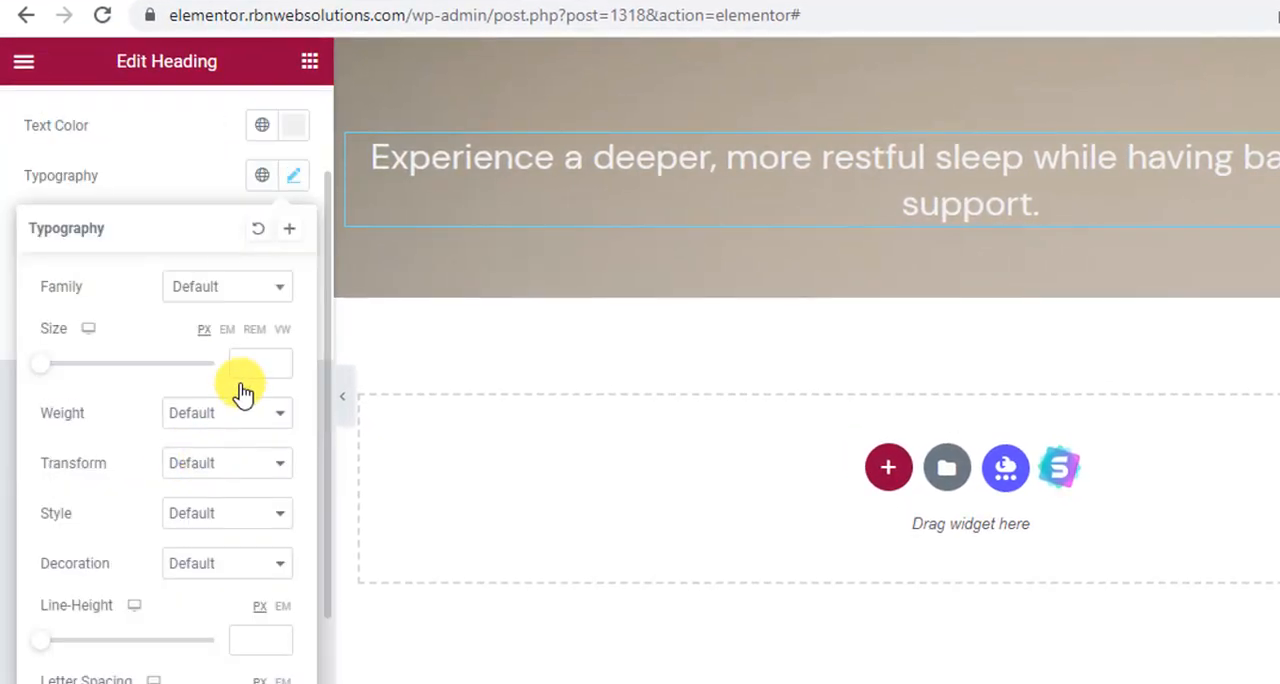
left_click(240, 293)
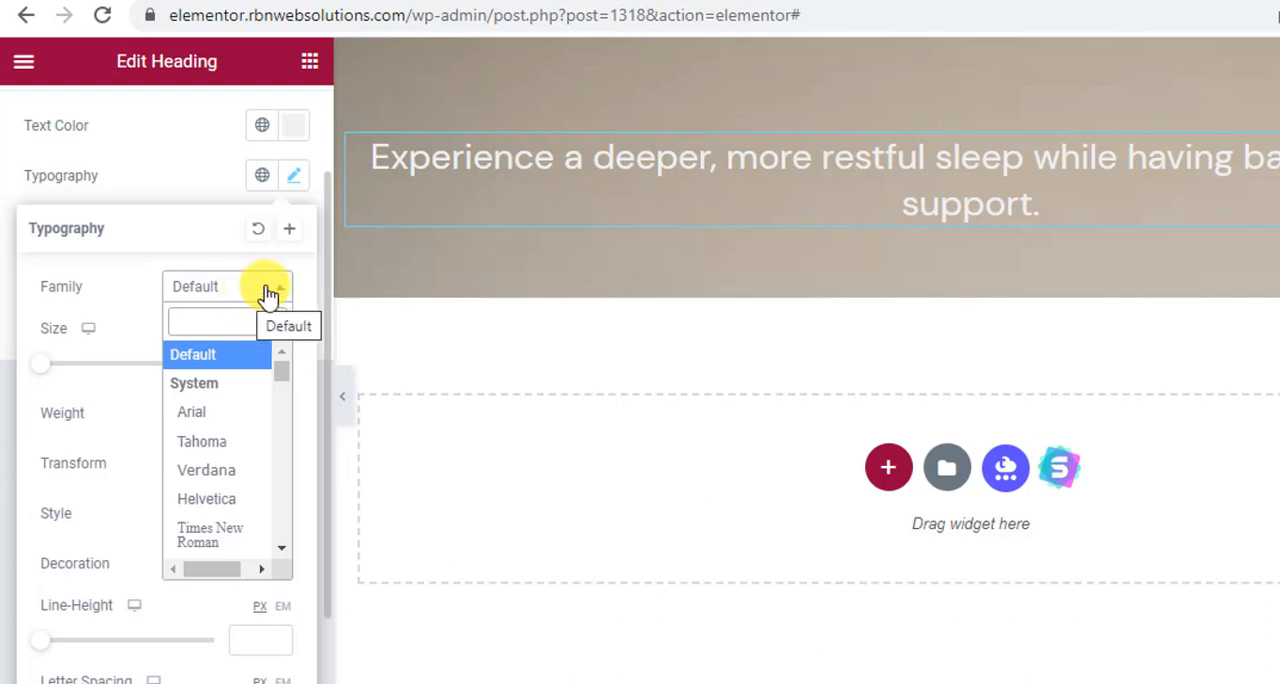
left_click(245, 445)
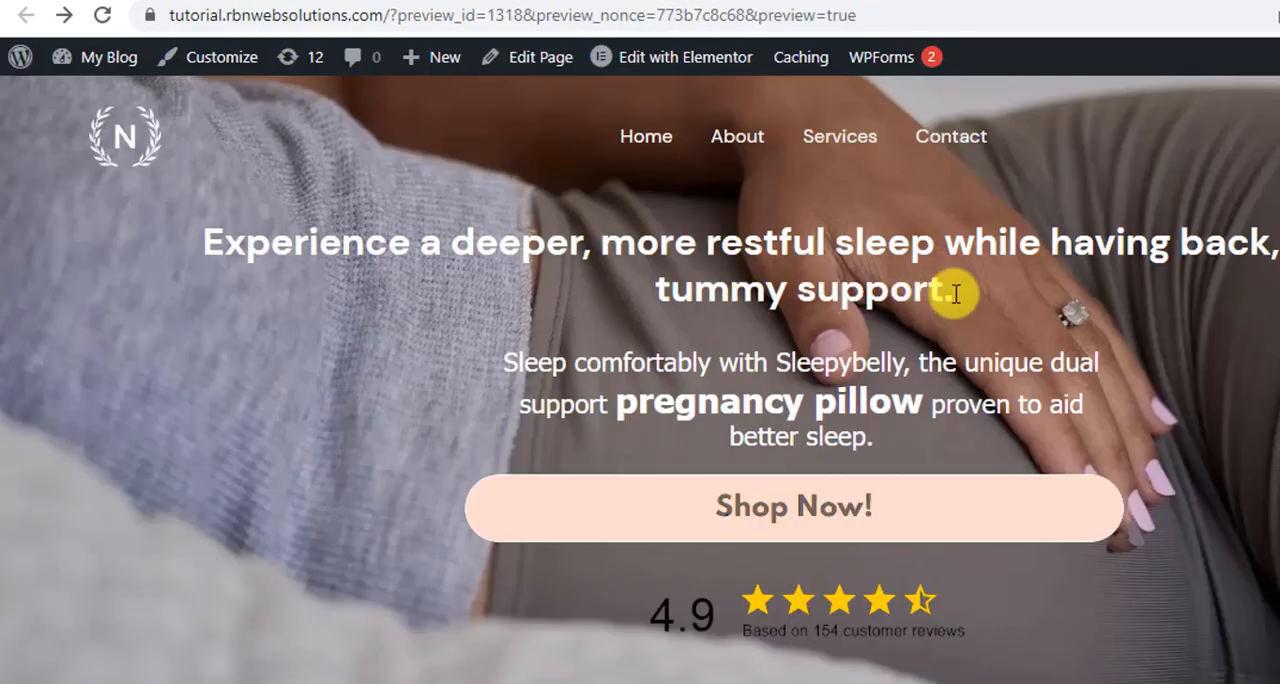
left_click_drag(956, 293, 183, 223)
left_click(371, 220)
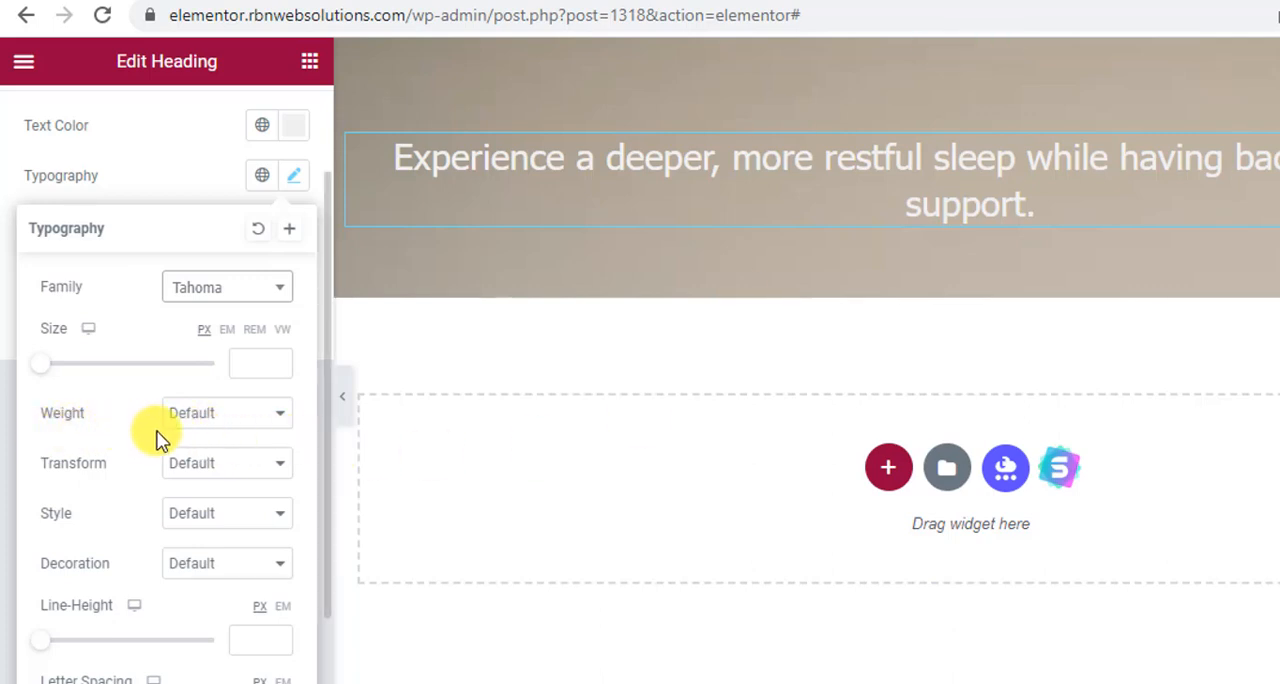
left_click(251, 413)
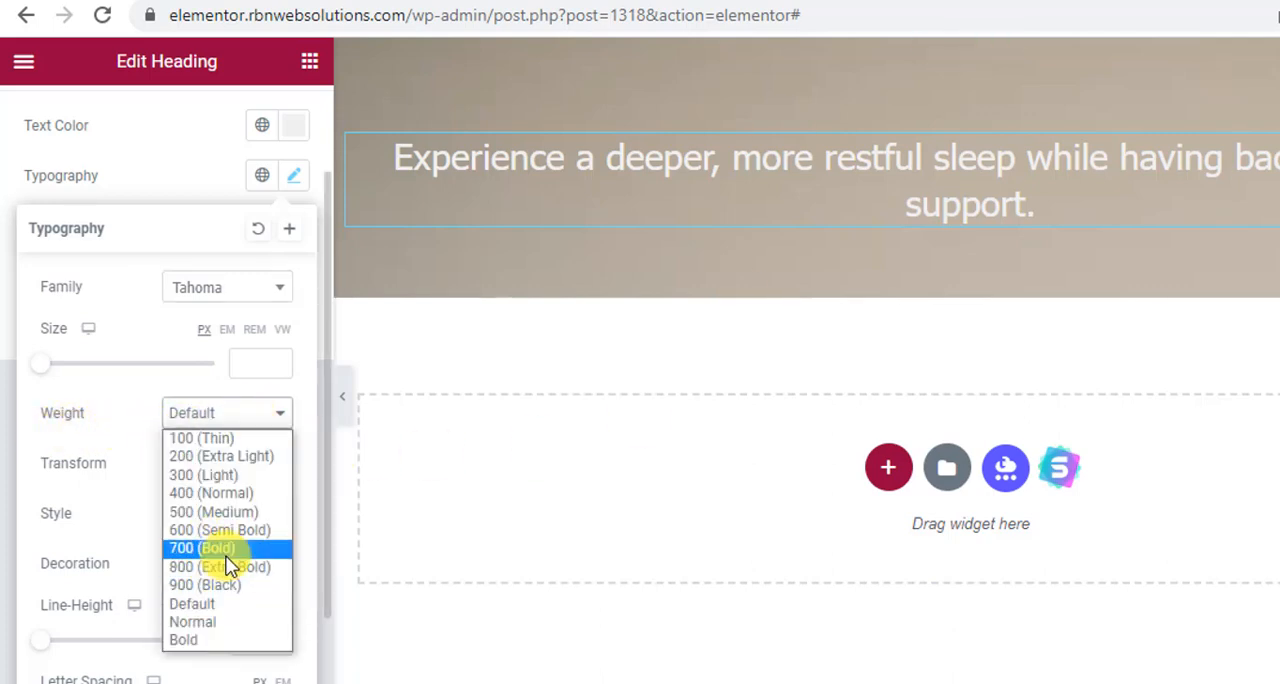
left_click(228, 550)
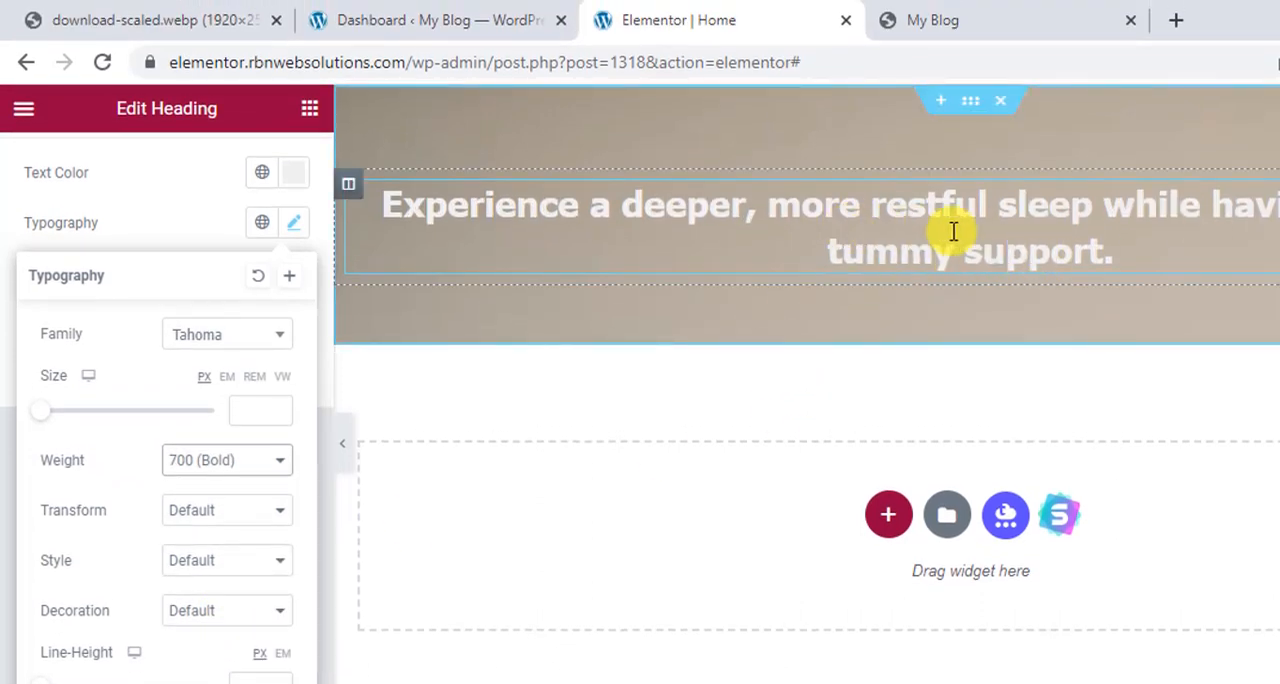
Set the hero headline's font size to 30 px, comparing it with the headline on the My Blog preview page.
left_click(993, 12)
left_click(840, 10)
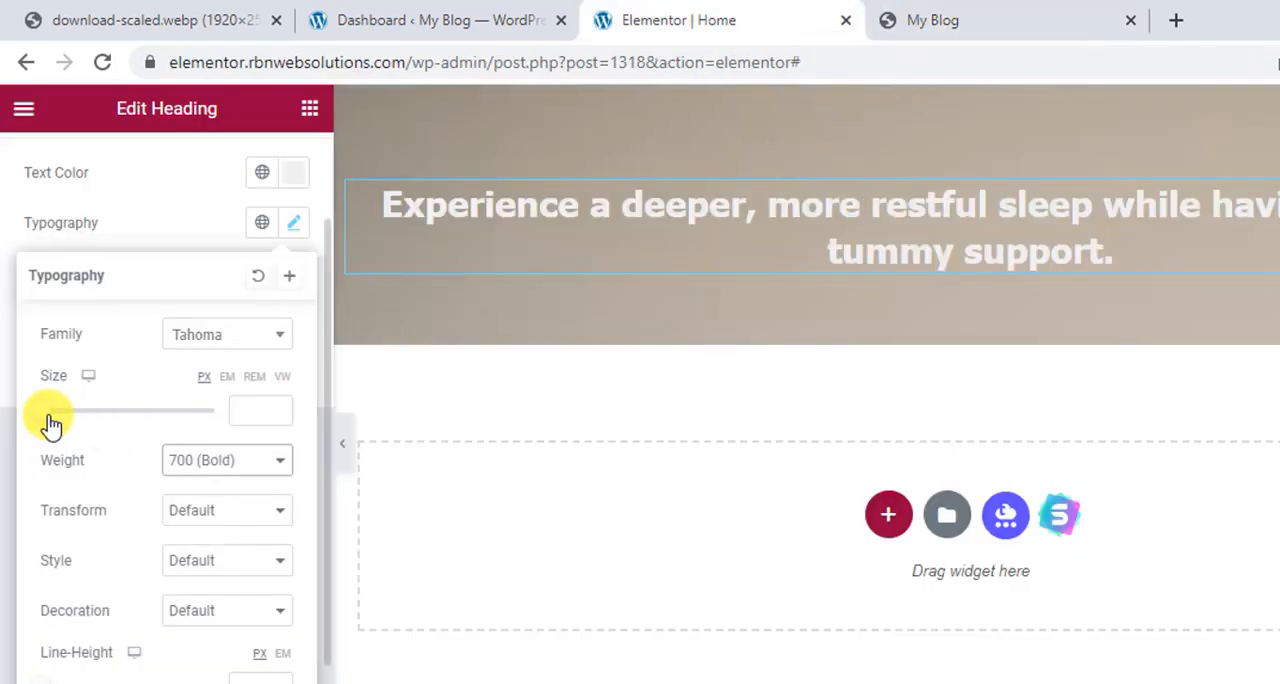
left_click_drag(50, 420, 77, 405)
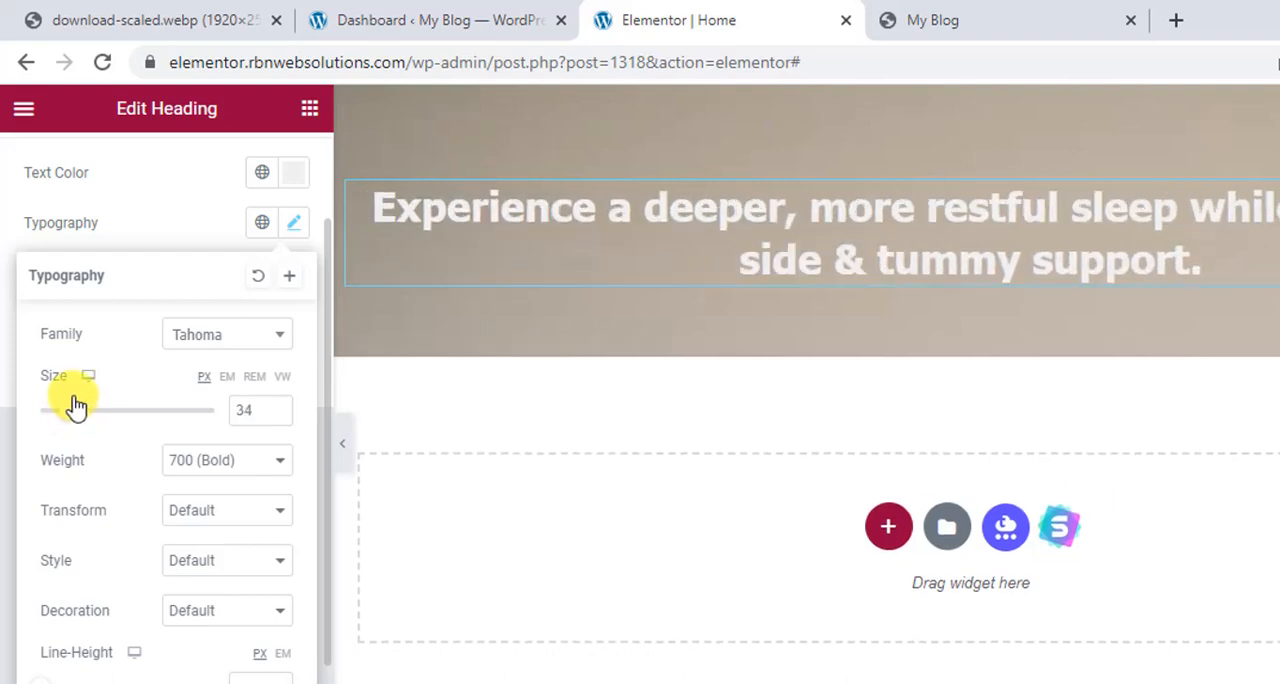
left_click(1062, 14)
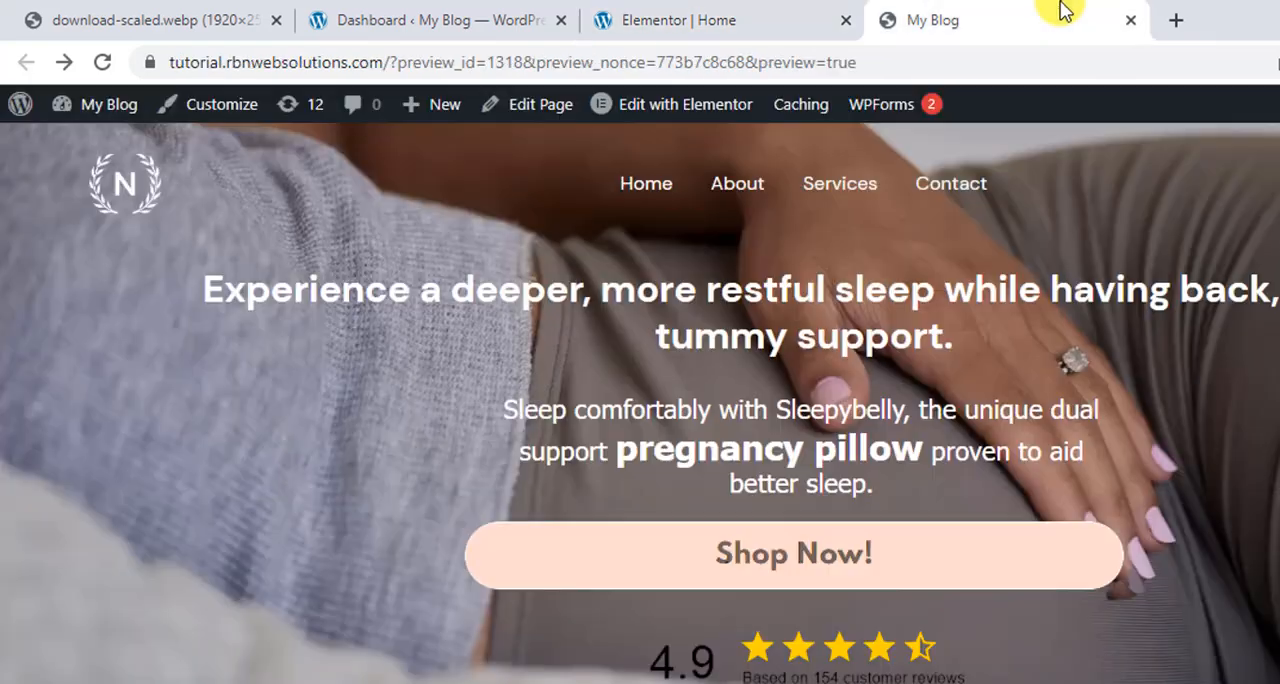
left_click(728, 20)
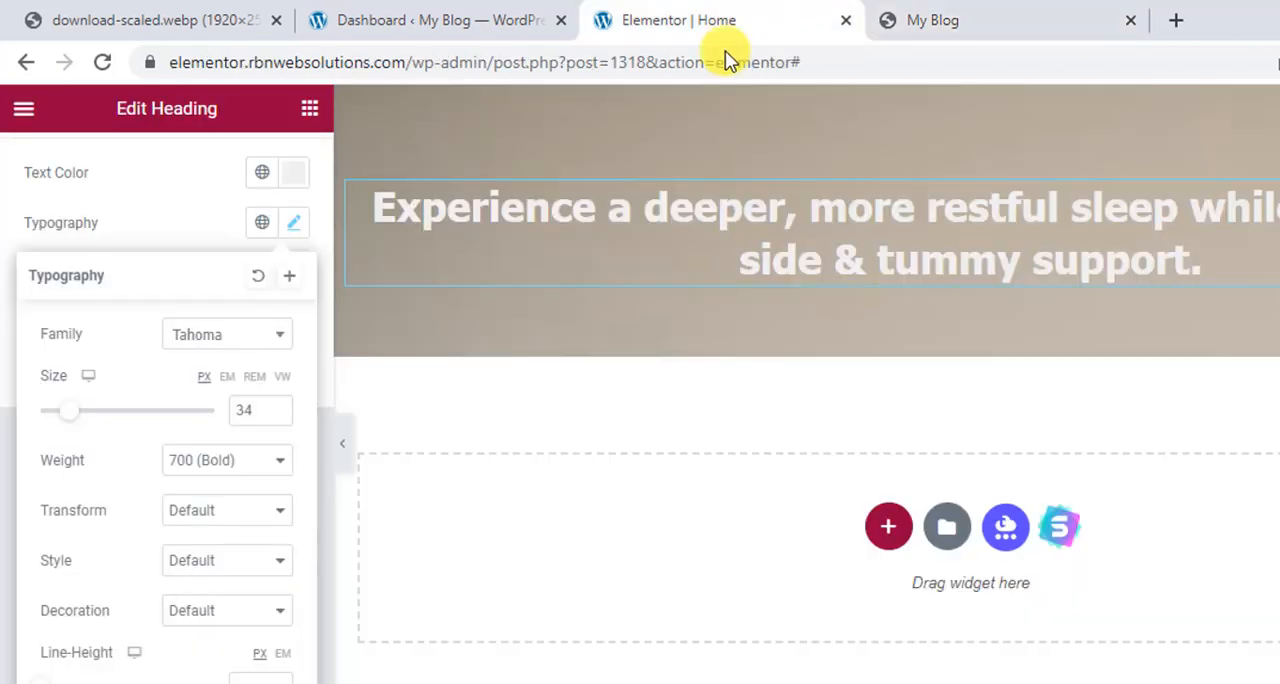
left_click(68, 422)
left_click_drag(68, 422, 72, 422)
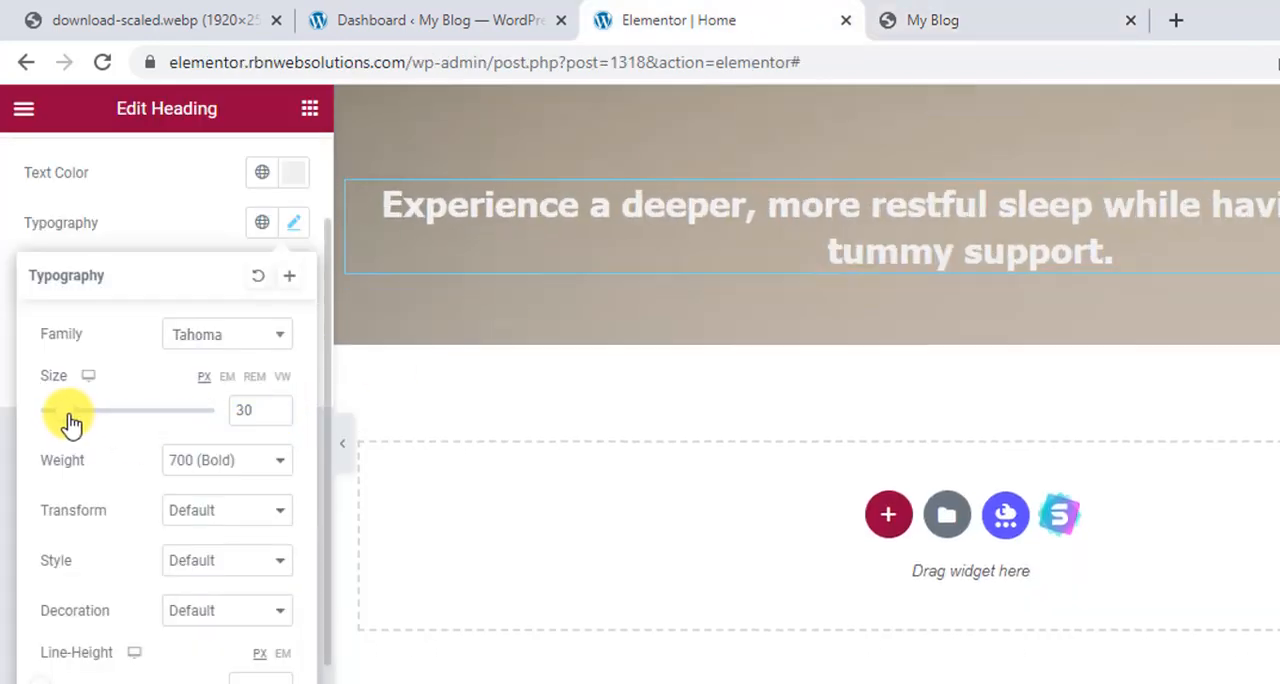
Examine the text and width of the paragraph beneath the headline on the My Blog preview page, and return to the Elementor editor.
left_click(900, 14)
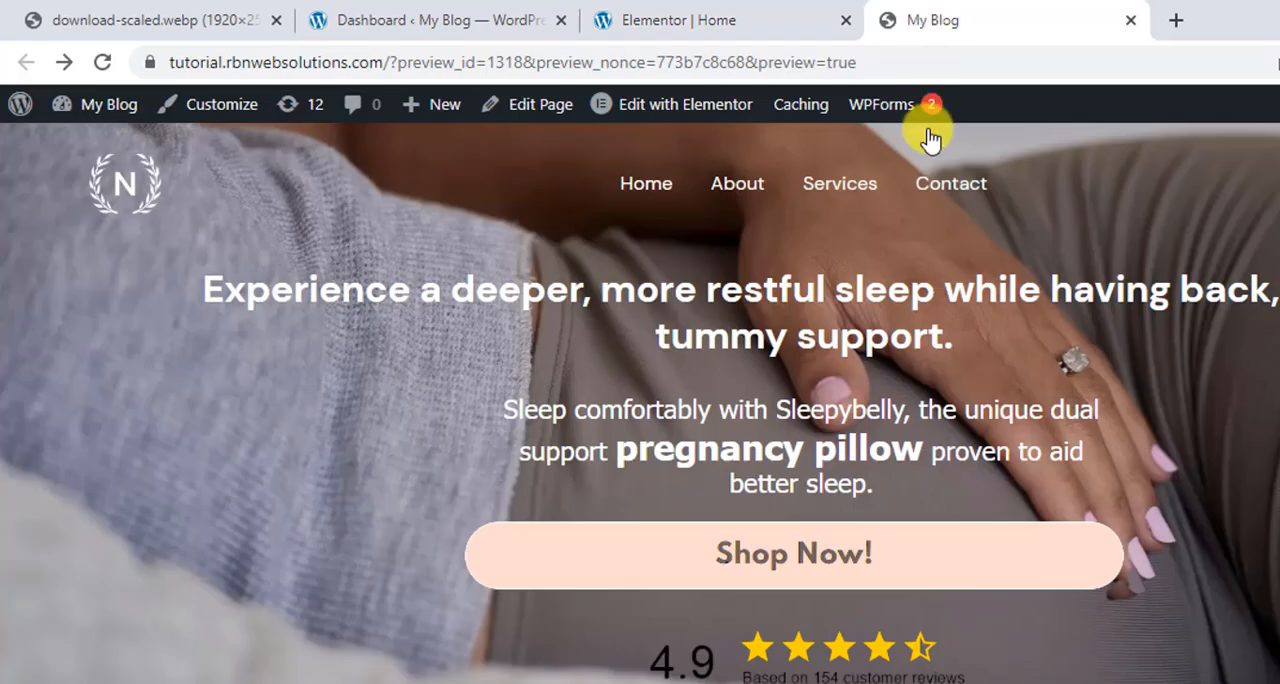
scroll(886, 309, "down", 1)
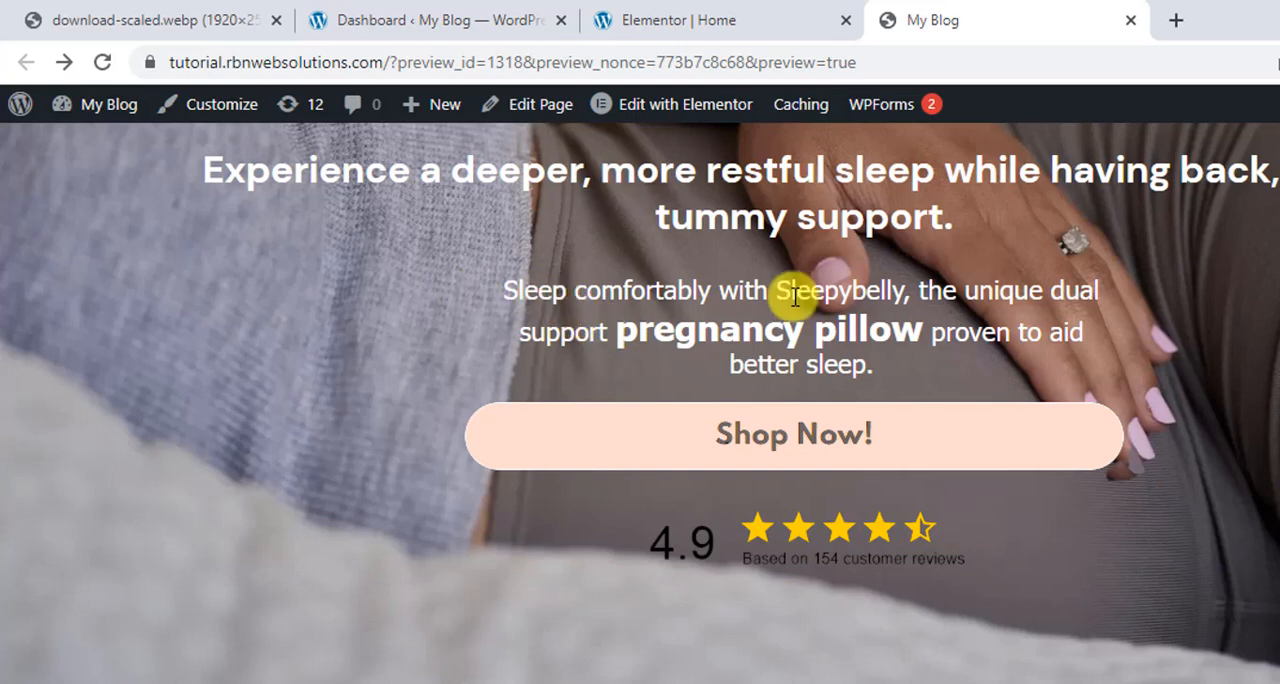
left_click_drag(908, 374, 508, 294)
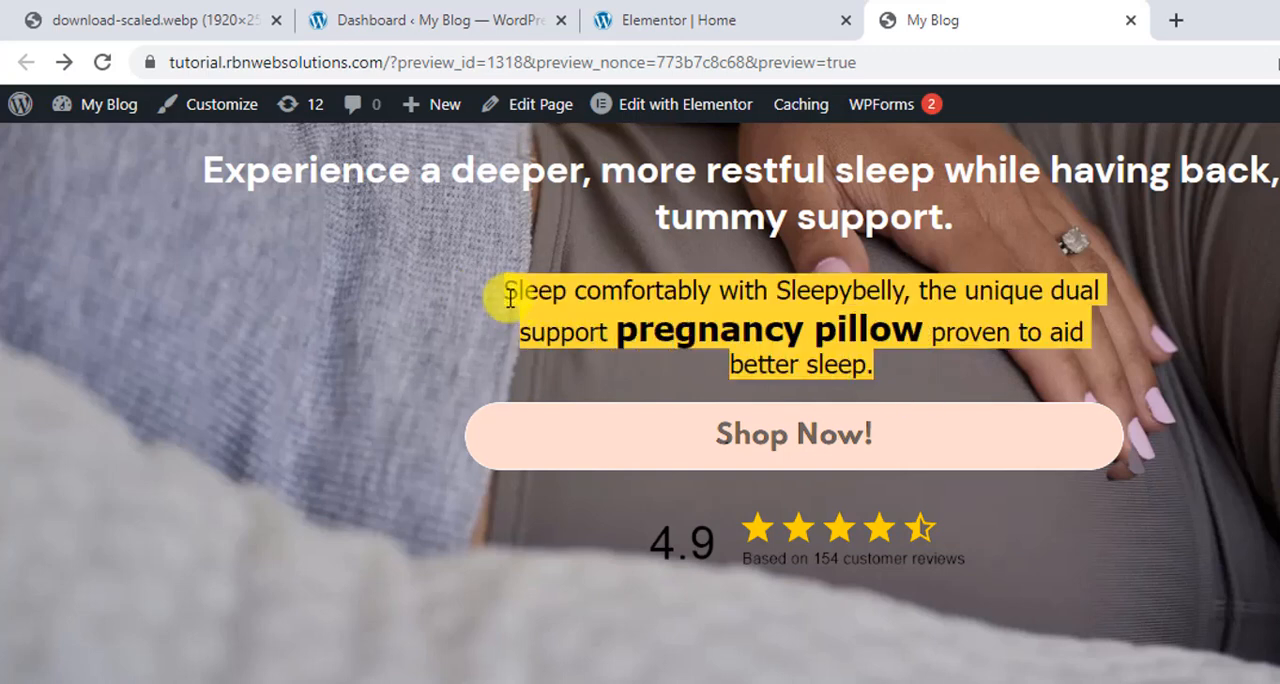
right_click(657, 309)
left_click(723, 335)
left_click(586, 300)
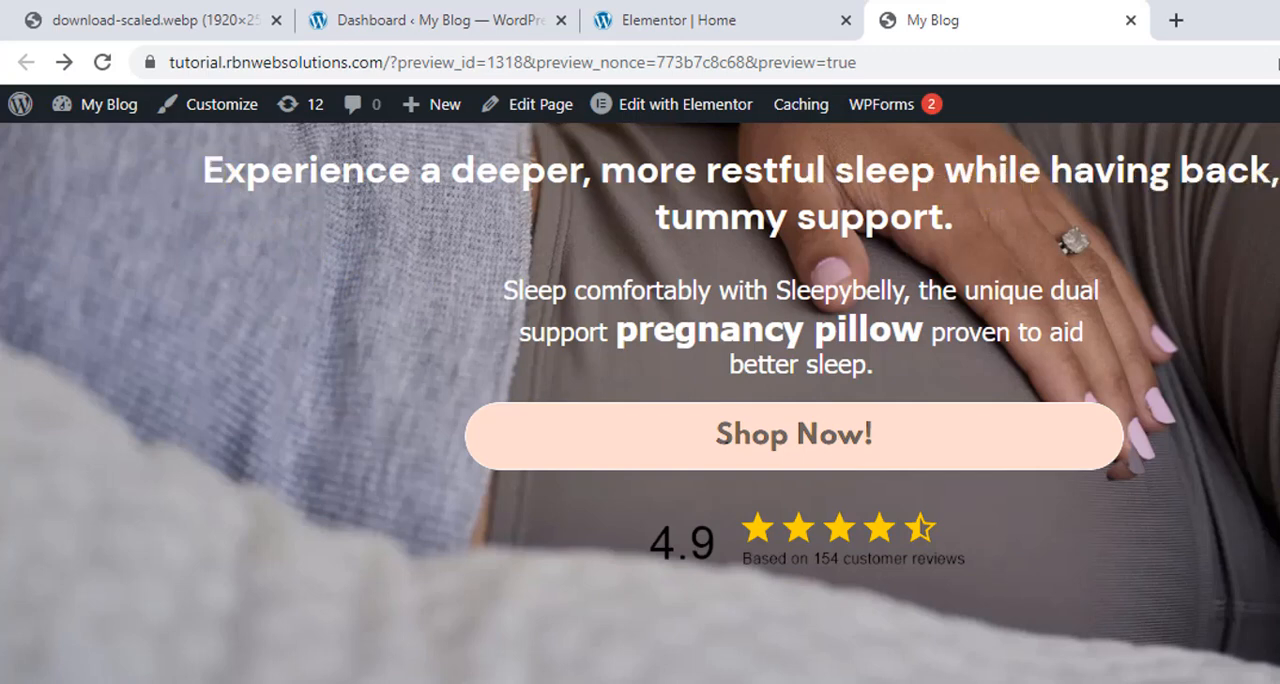
left_click_drag(509, 258, 1047, 372)
left_click(935, 368)
left_click_drag(919, 372, 868, 367)
left_click(745, 14)
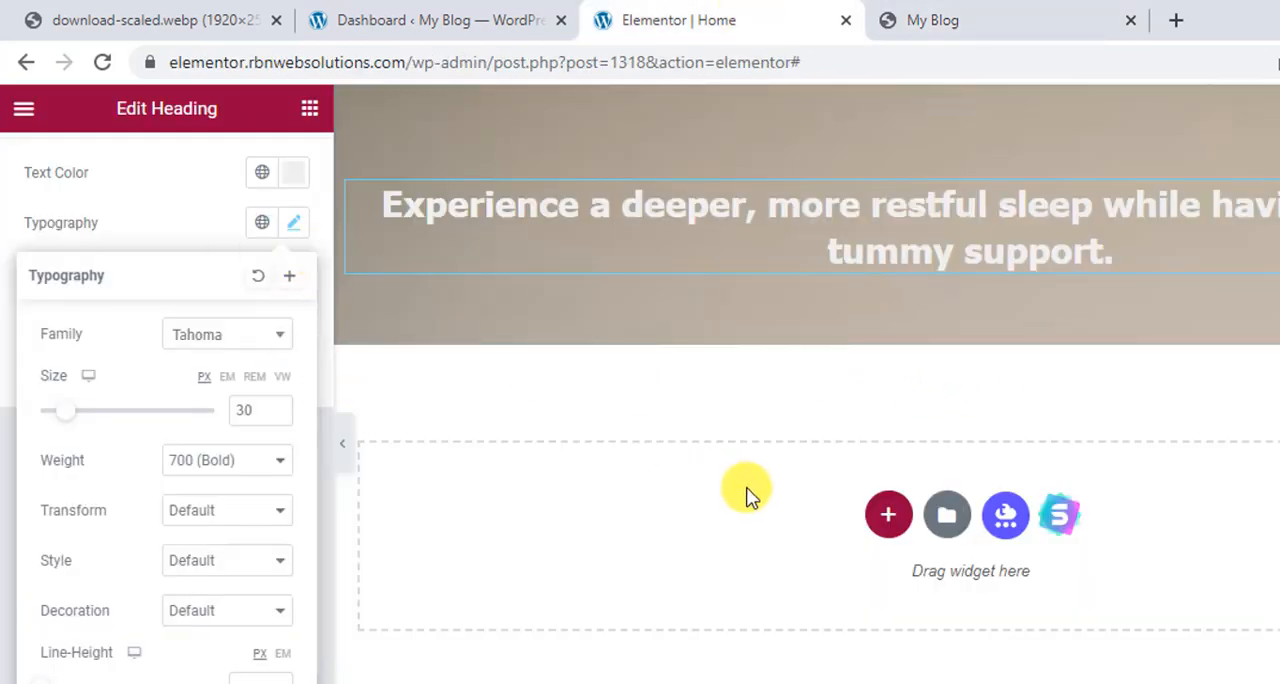
Add an Inner Section directly below the headline in the hero section.
left_click(307, 118)
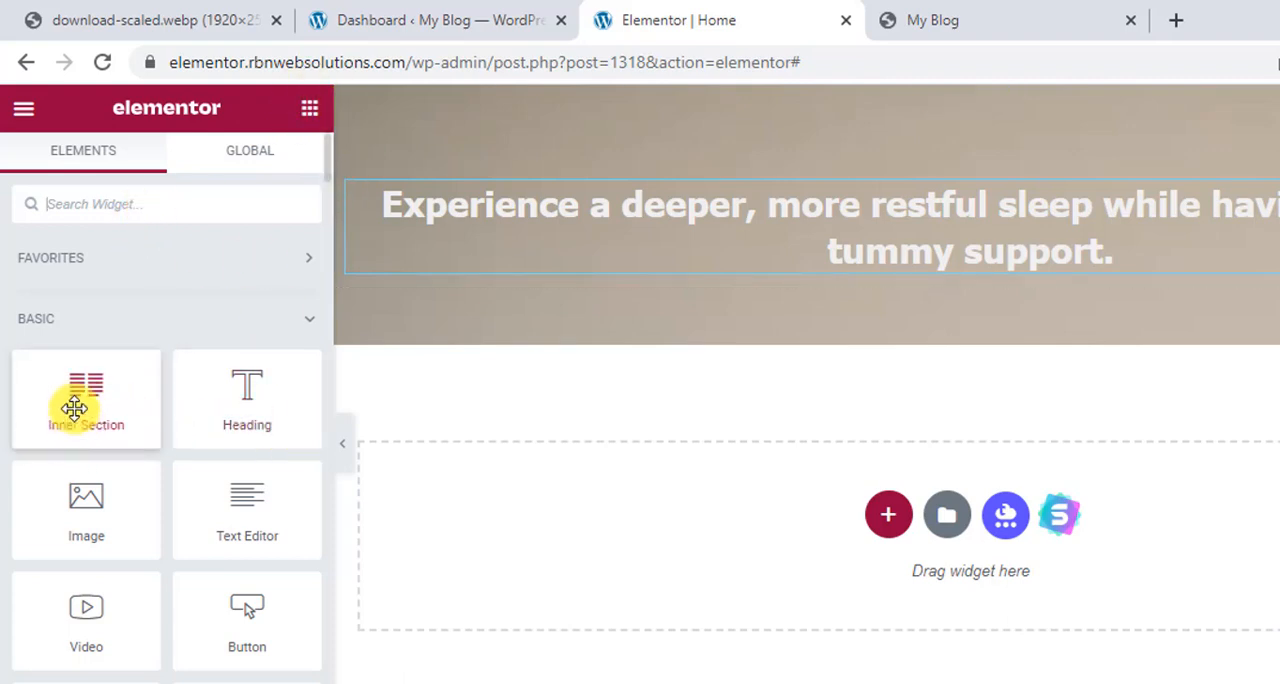
left_click_drag(62, 409, 1001, 284)
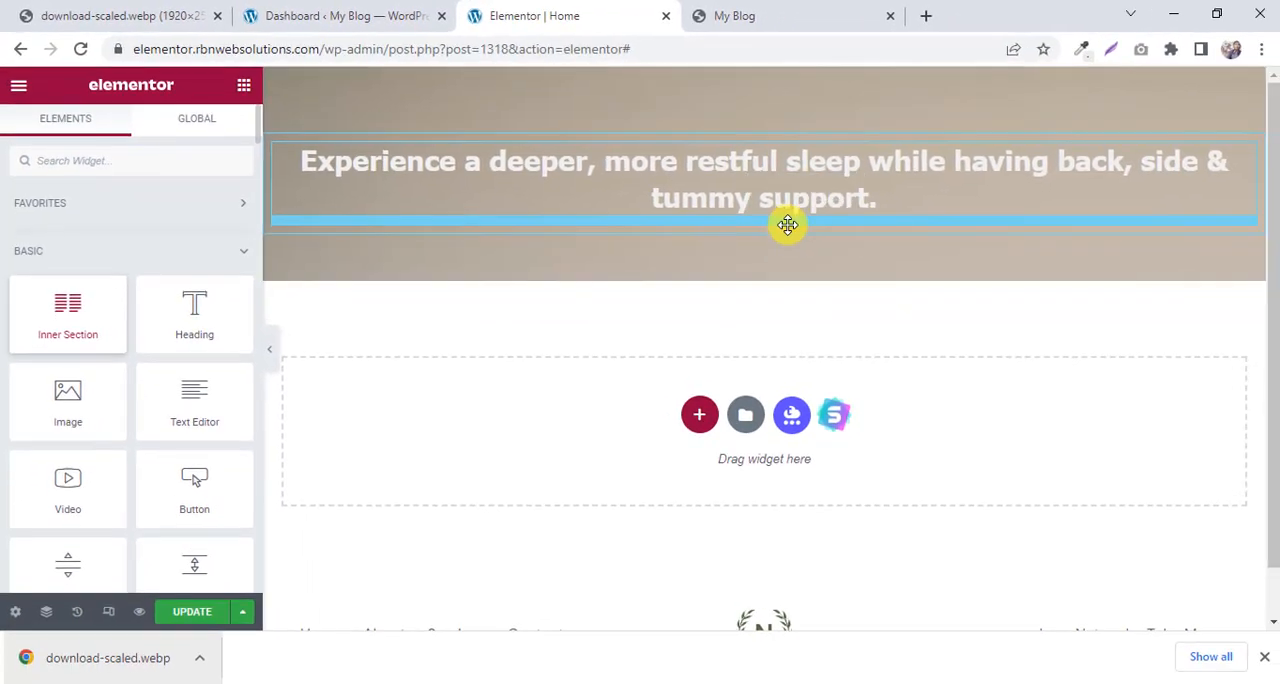
left_click_drag(788, 224, 786, 240)
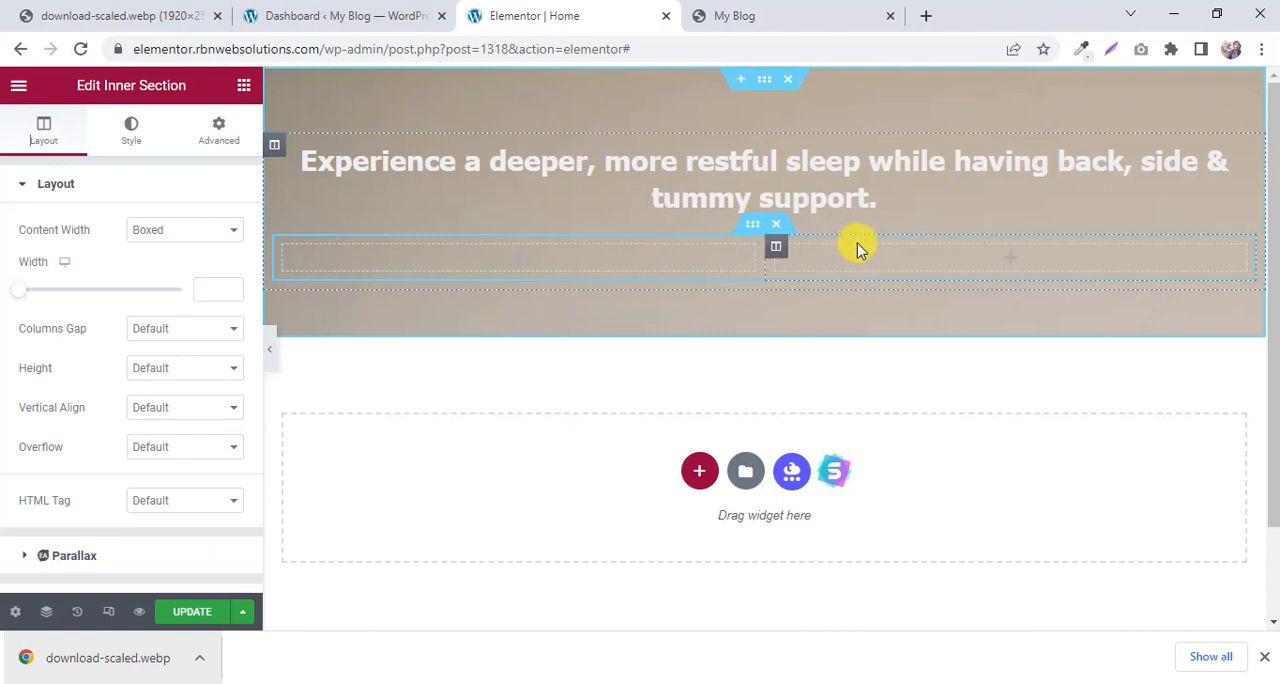
Check the paragraph's placement on the My Blog preview page, and duplicate the inner section's first column to get three columns.
left_click(775, 16)
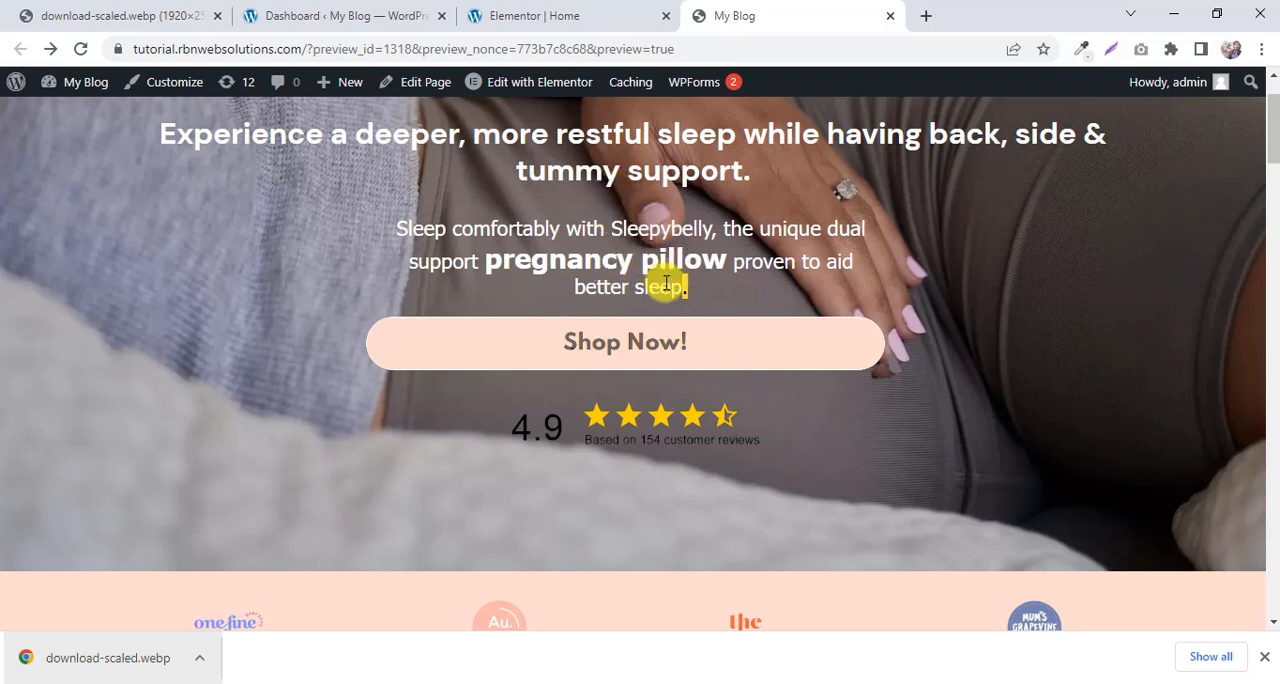
left_click(562, 20)
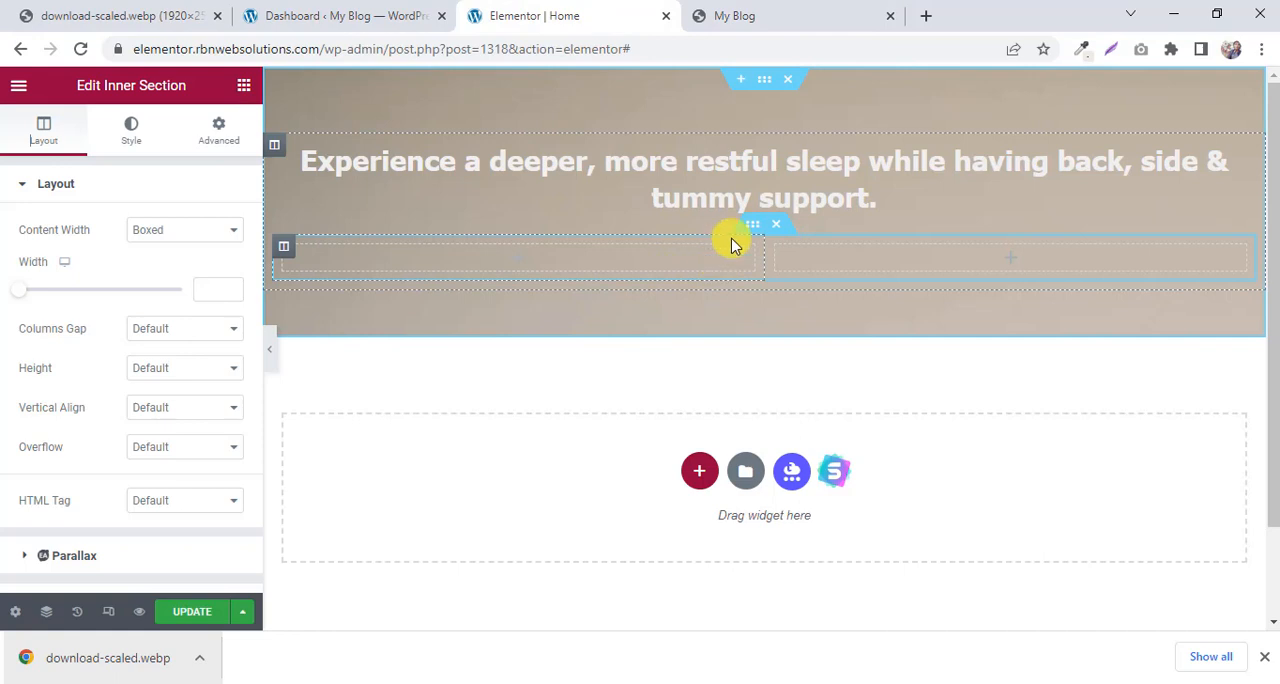
left_click(770, 20)
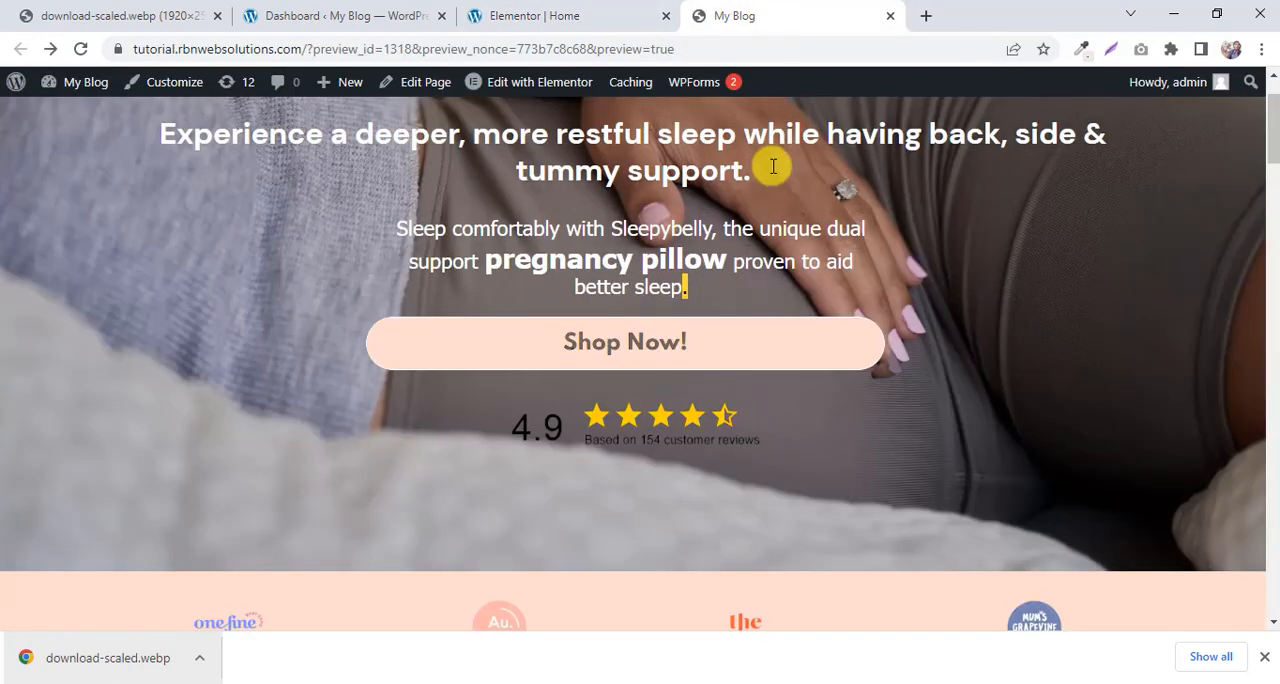
left_click_drag(391, 220, 851, 260)
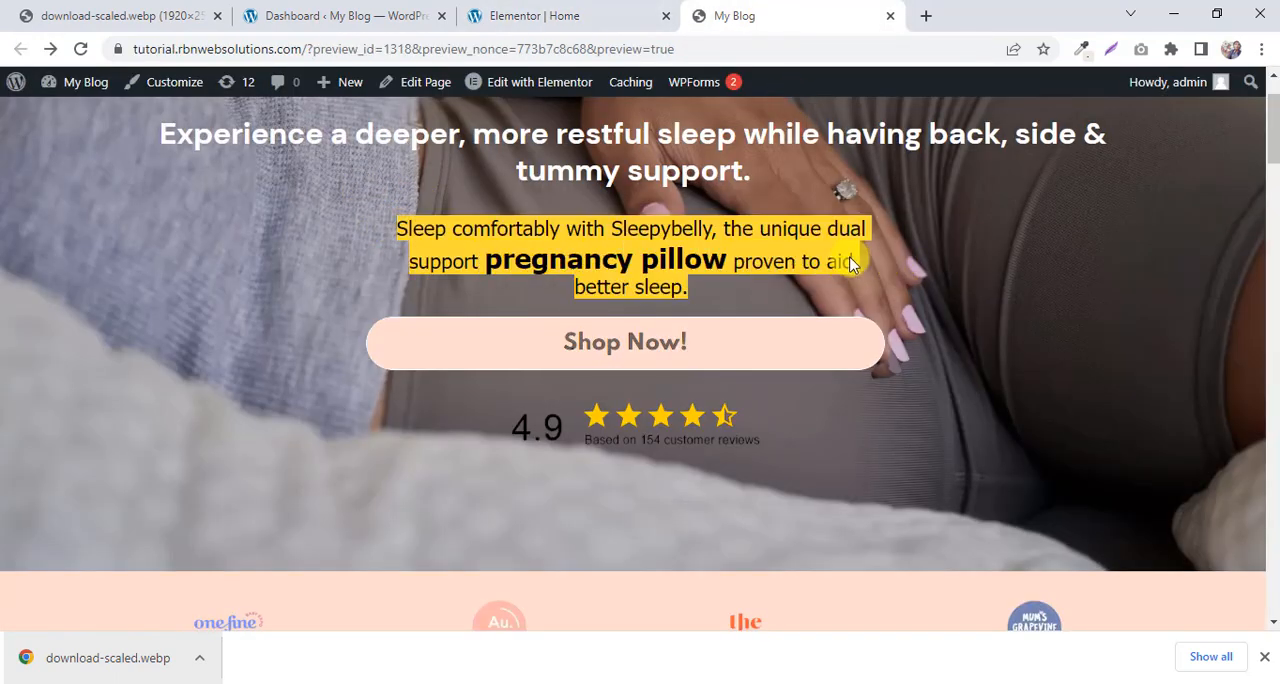
left_click(557, 20)
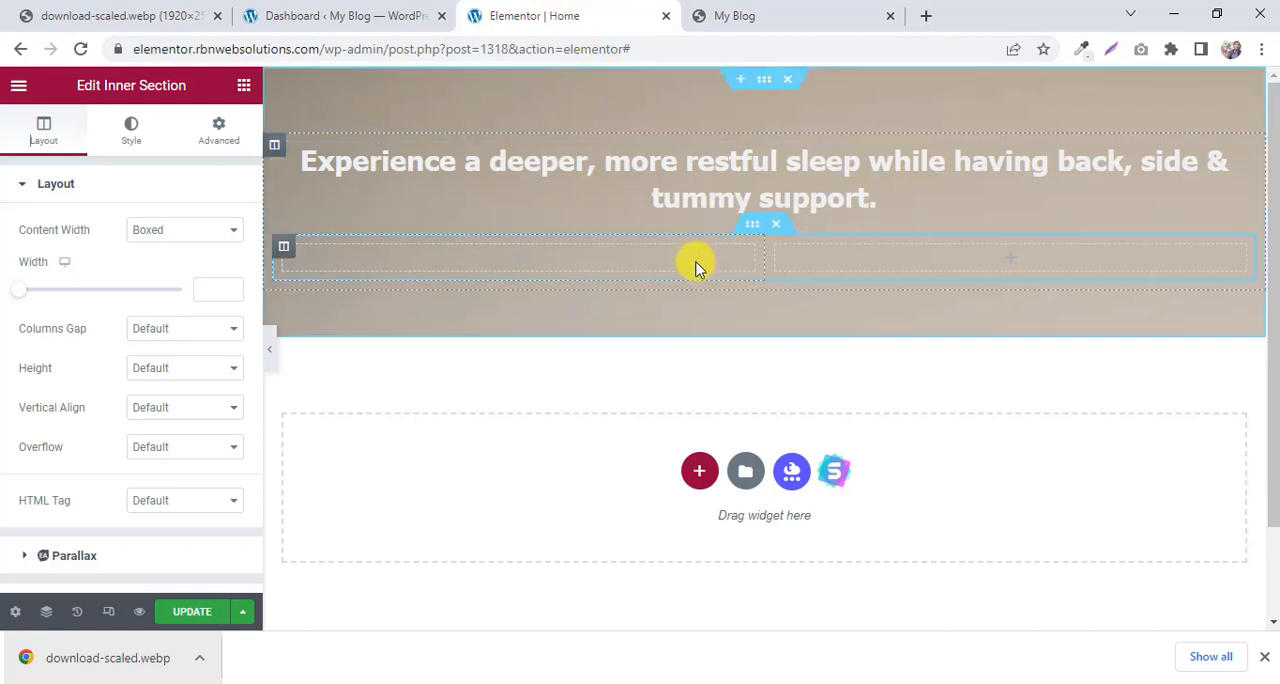
right_click(285, 256)
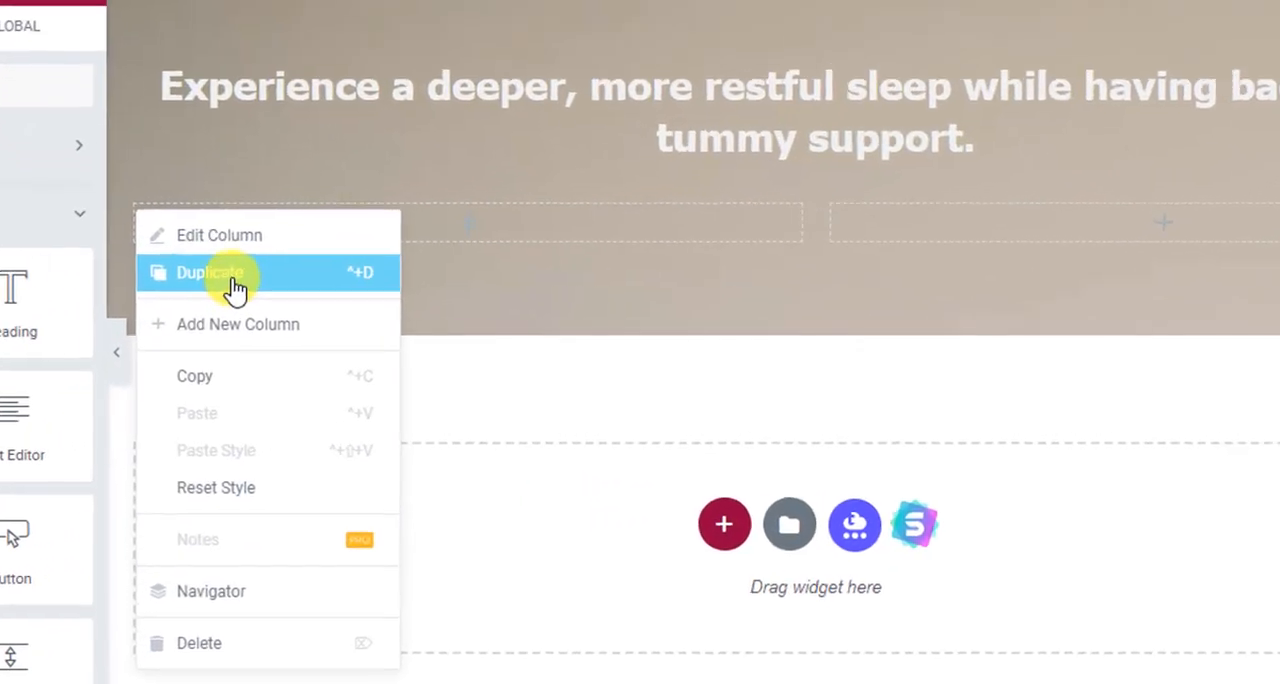
left_click(214, 284)
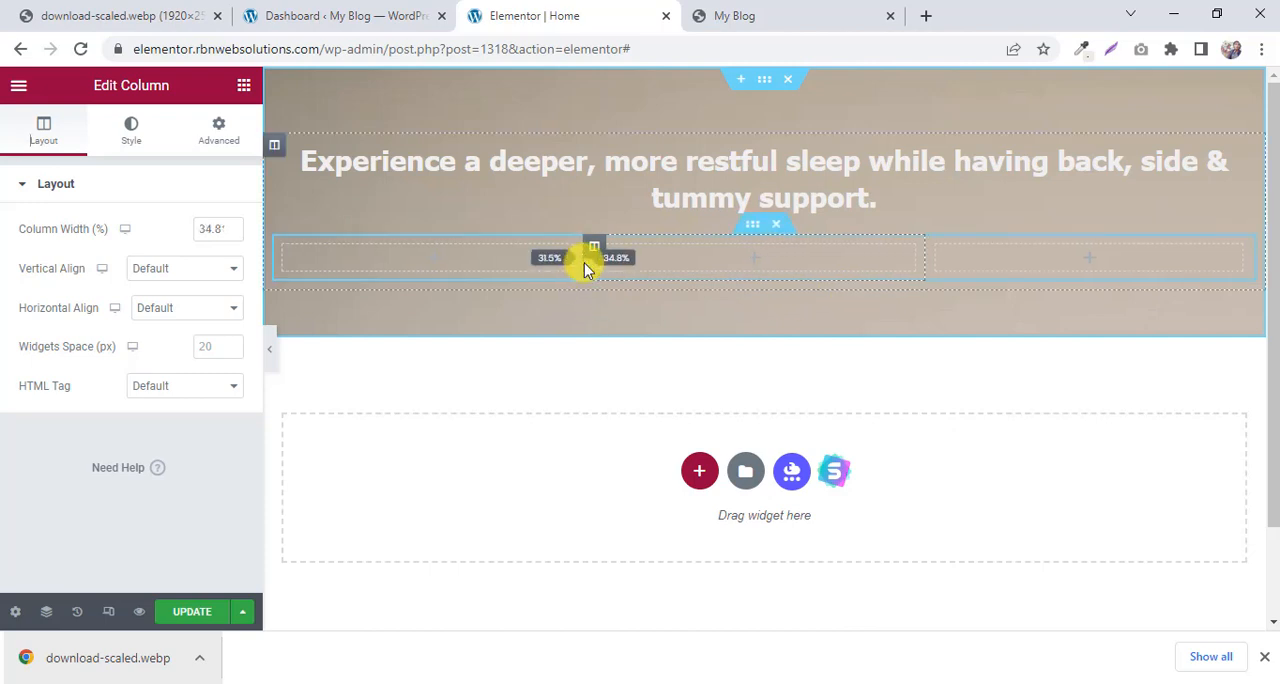
Narrow both outer columns of the inner section so the middle one spans about half the width, and compare with the My Blog preview.
left_click_drag(547, 268, 520, 267)
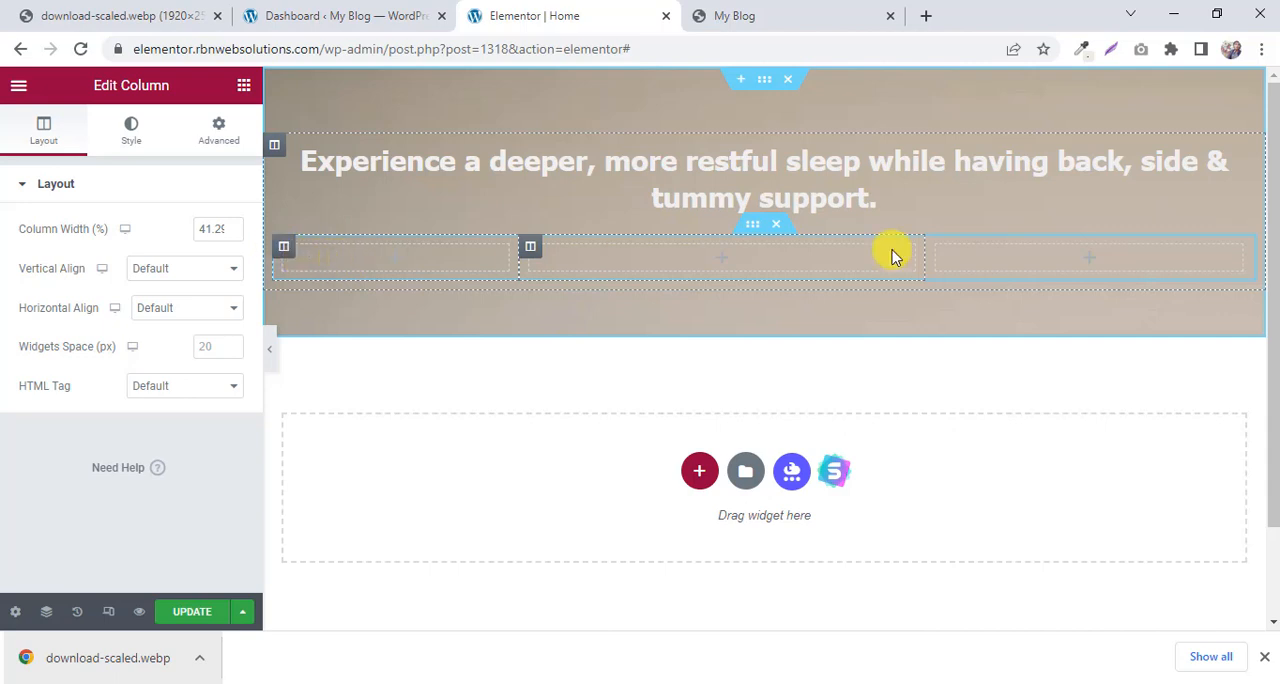
left_click_drag(925, 262, 1008, 264)
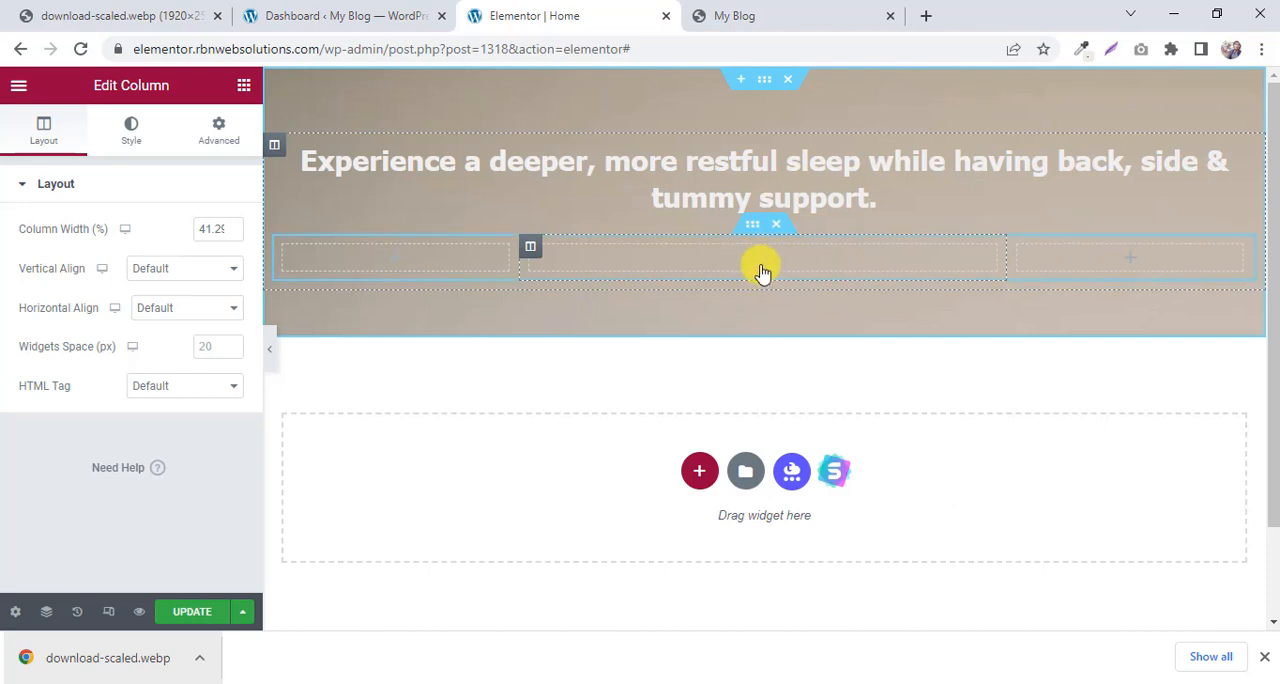
left_click(803, 8)
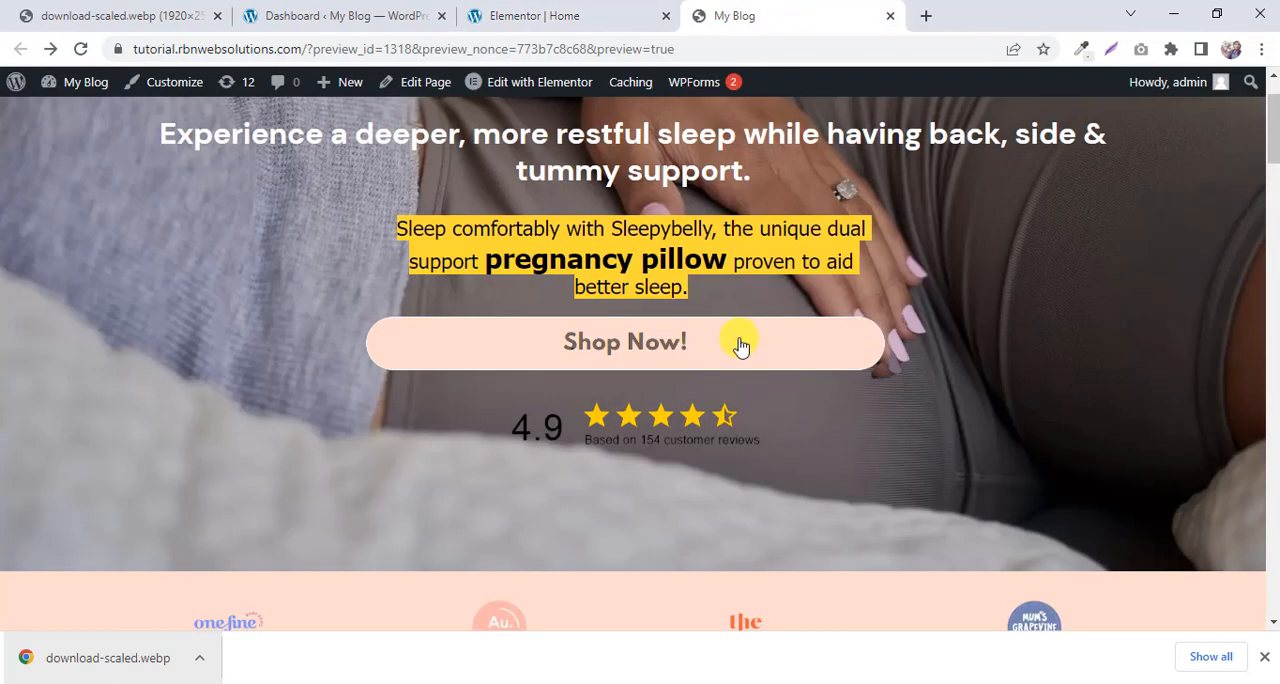
Copy the paragraph beneath the headline on the My Blog preview, and add a Text Editor widget to the inner section's middle column.
right_click(648, 240)
left_click(703, 249)
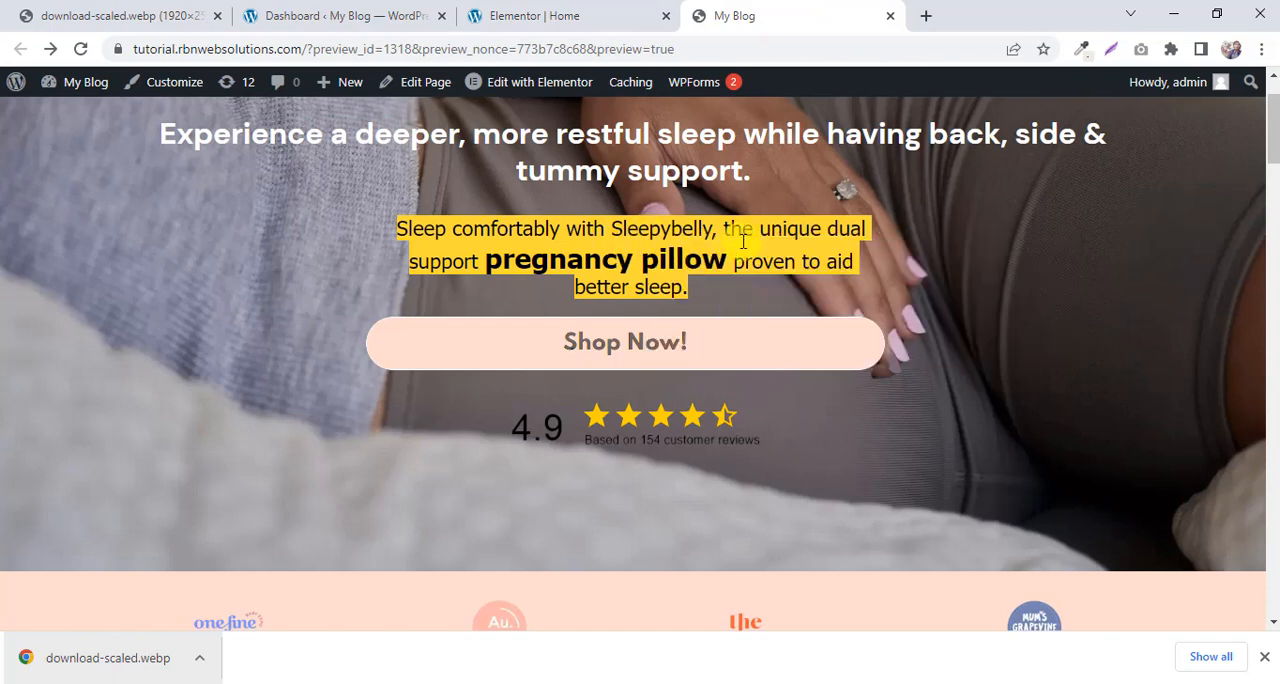
left_click(583, 10)
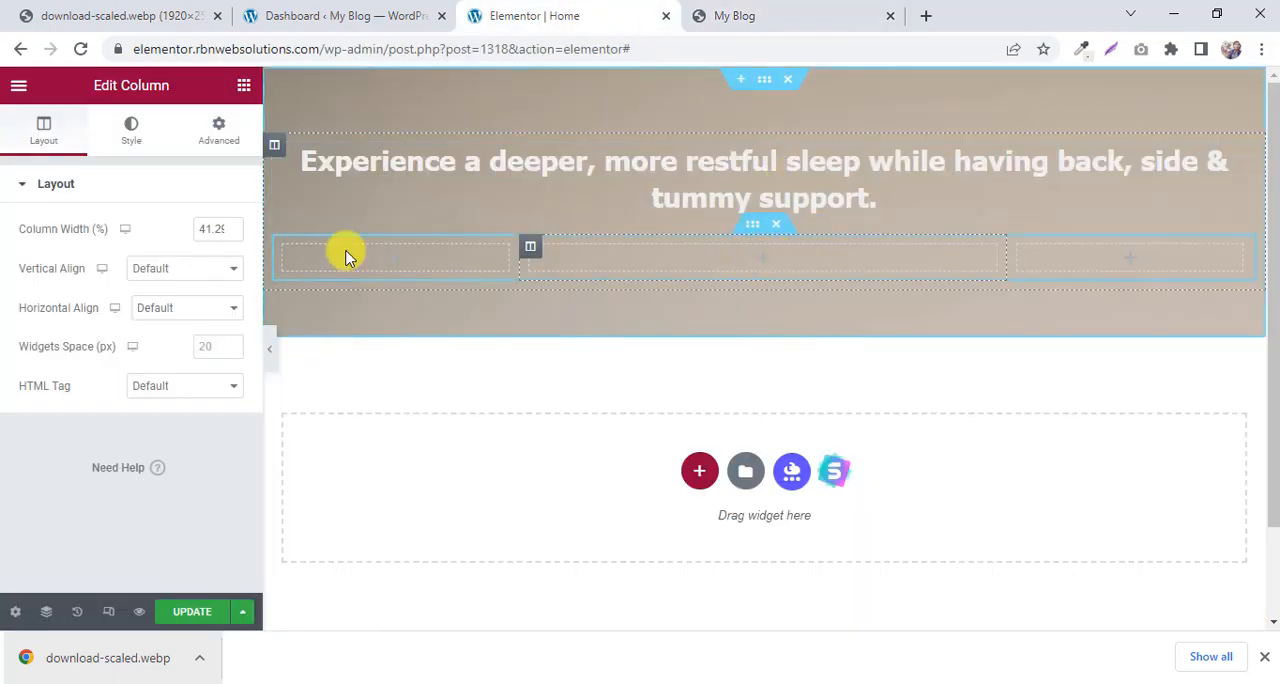
left_click(241, 87)
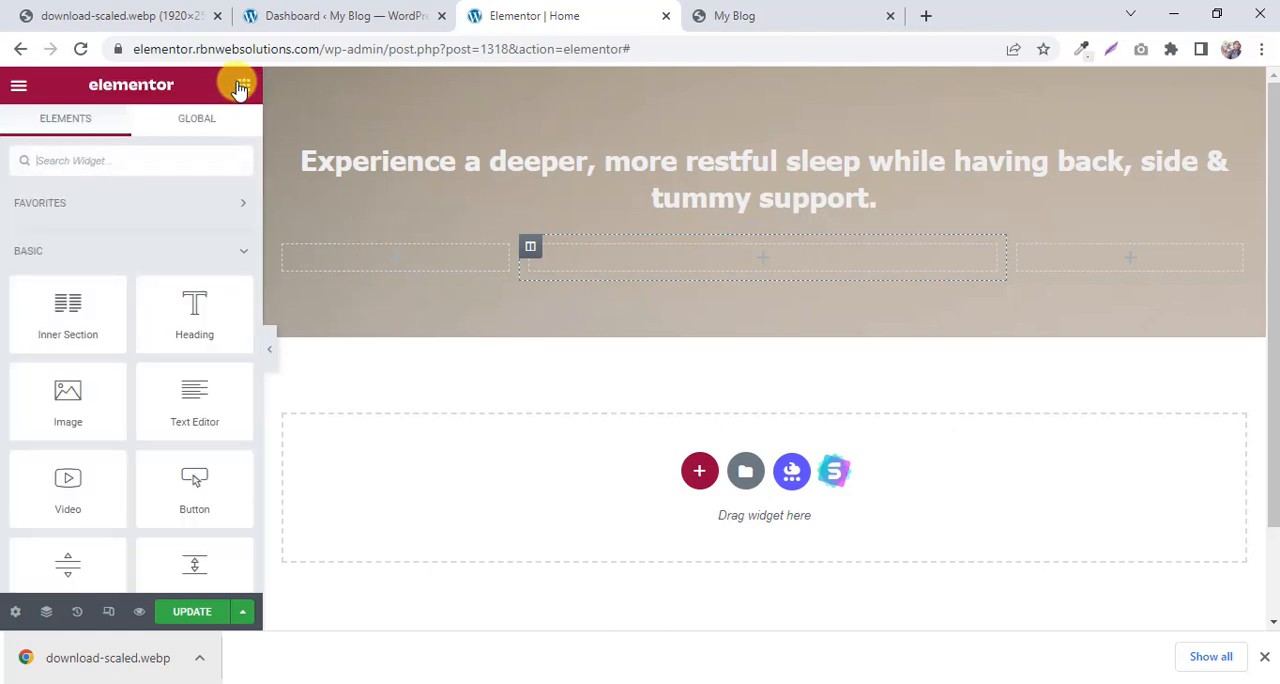
left_click_drag(200, 428, 717, 326)
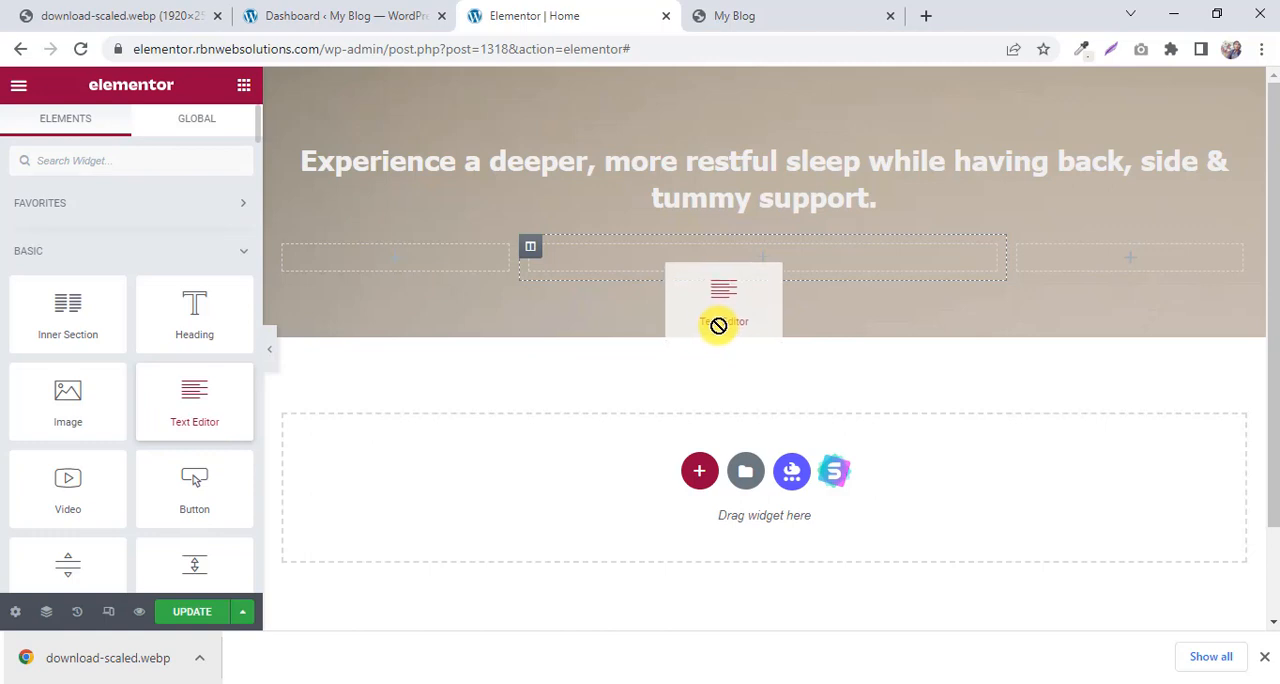
left_click_drag(718, 325, 760, 256)
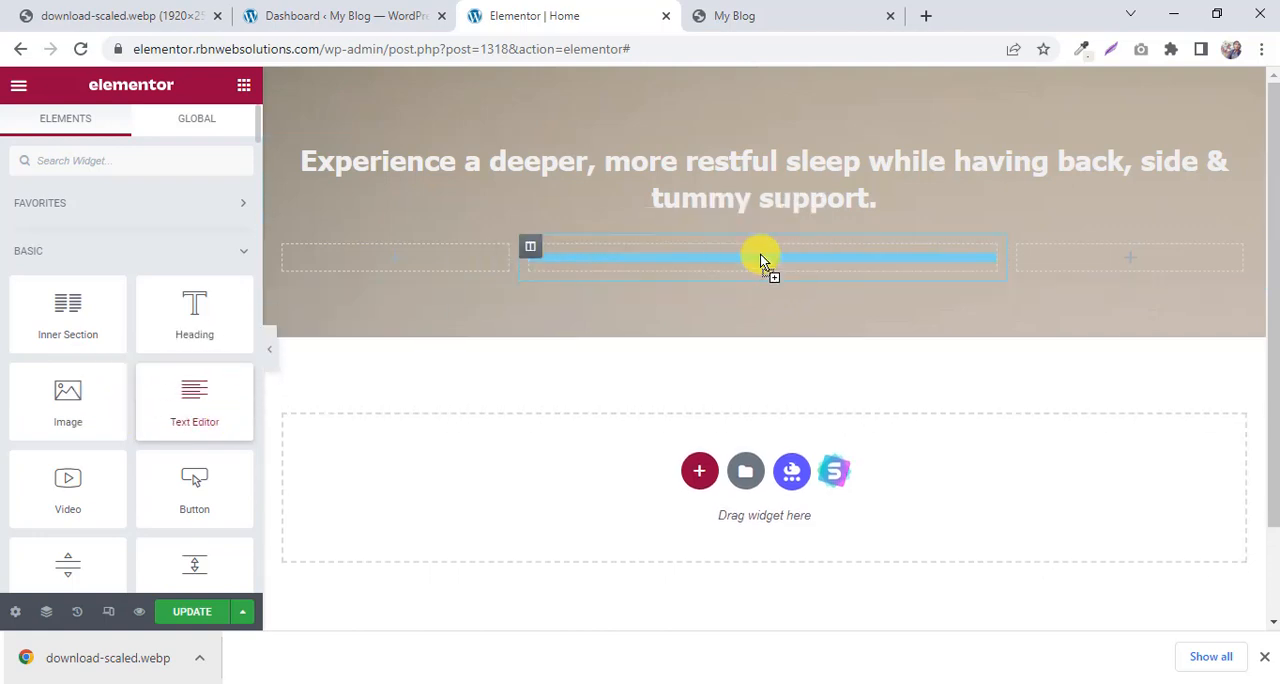
Clear the Lorem ipsum placeholder text from the new Text Editor widget.
left_click(800, 12)
left_click(570, 8)
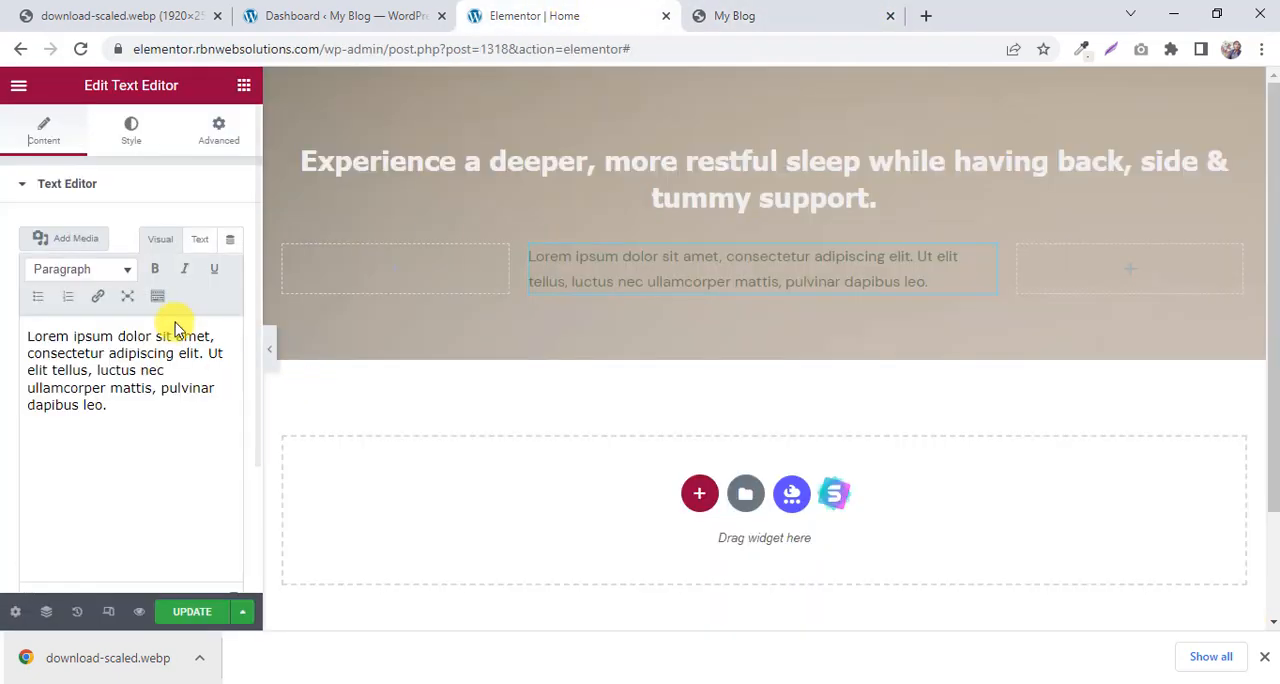
left_click(131, 366)
key("ctrl+a")
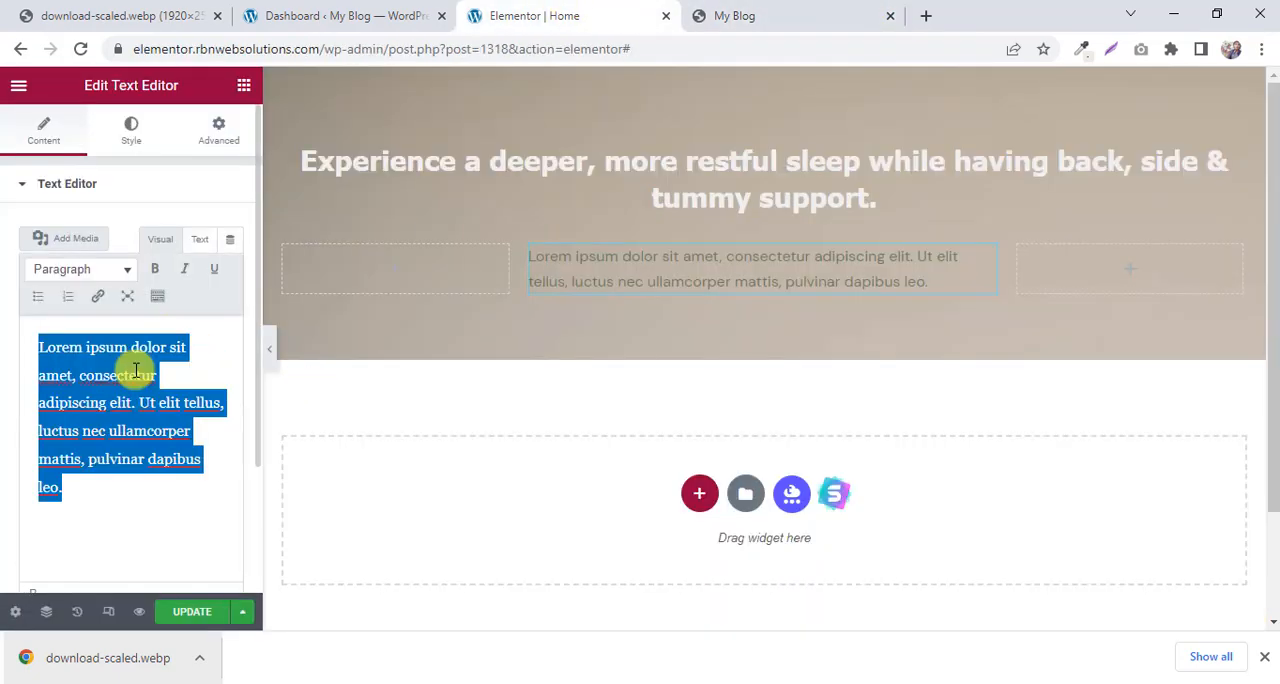
key("BackSpace")
Try pasting the copied paragraph with its formatting into the widget's visual editor, check it in the layout, and clear the content again.
right_click(136, 370)
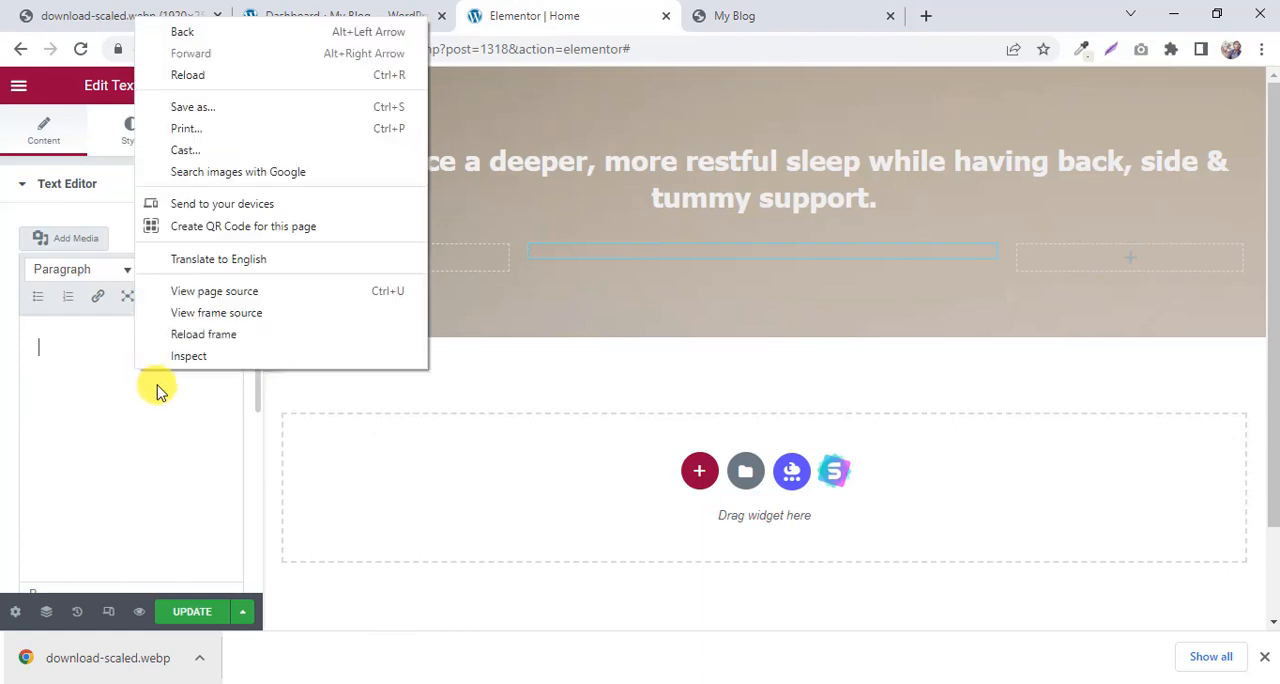
right_click(46, 346)
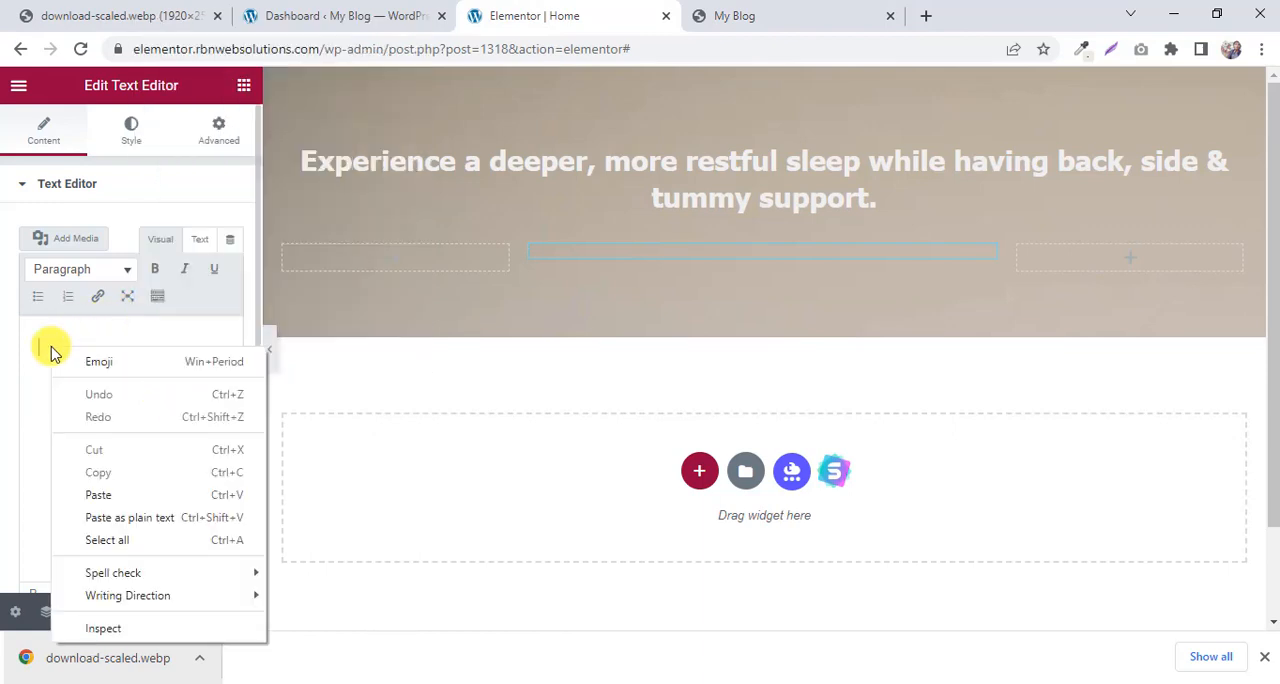
left_click(116, 496)
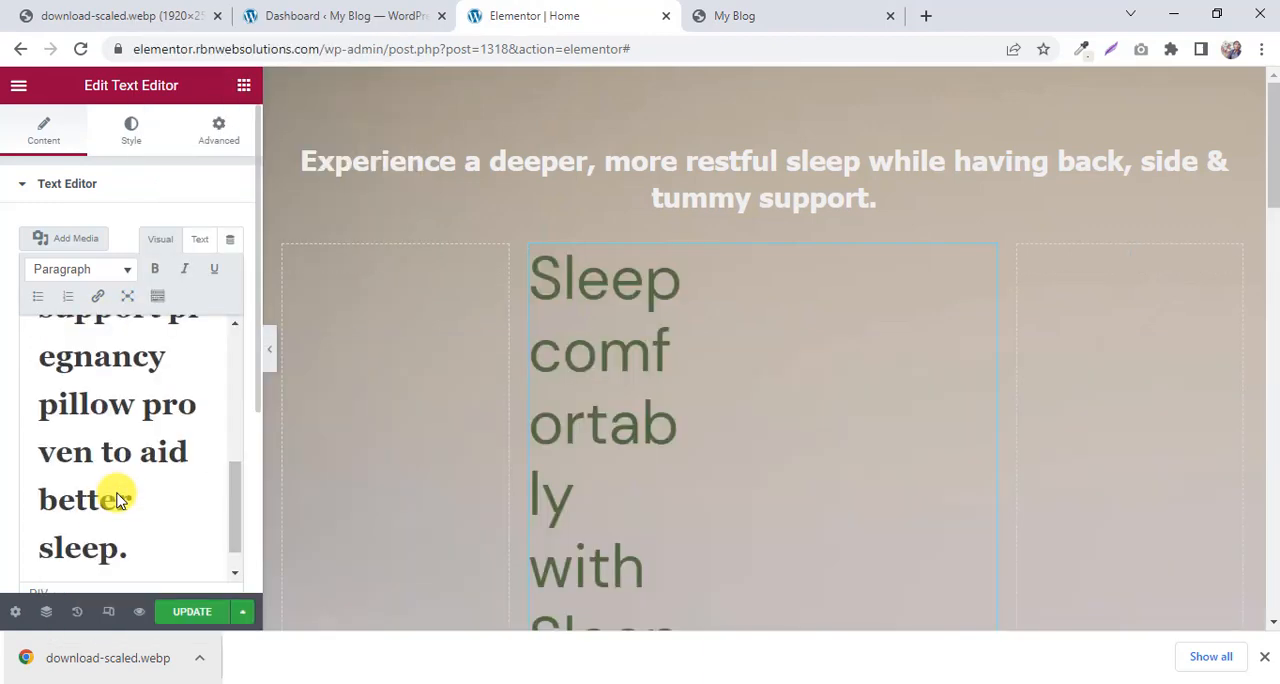
scroll(520, 427, "down", 5)
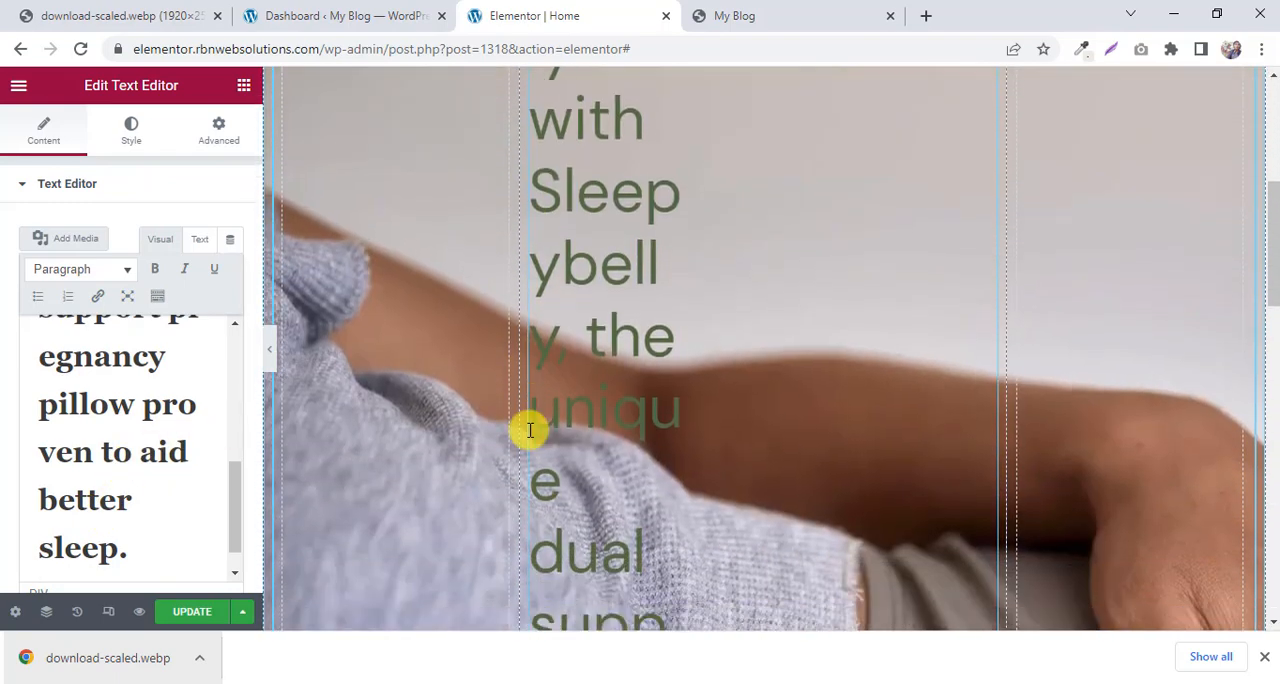
scroll(530, 430, "down", 2)
scroll(600, 380, "down", 1)
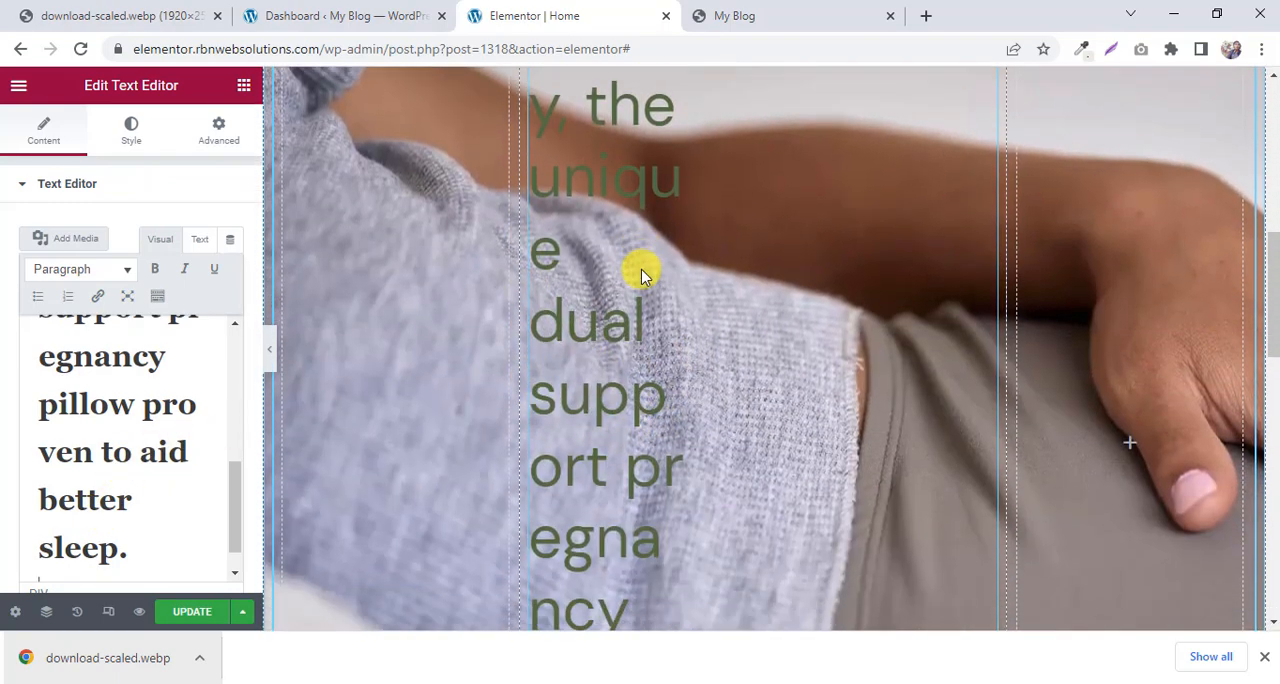
scroll(643, 272, "down", 3)
scroll(643, 268, "up", 4)
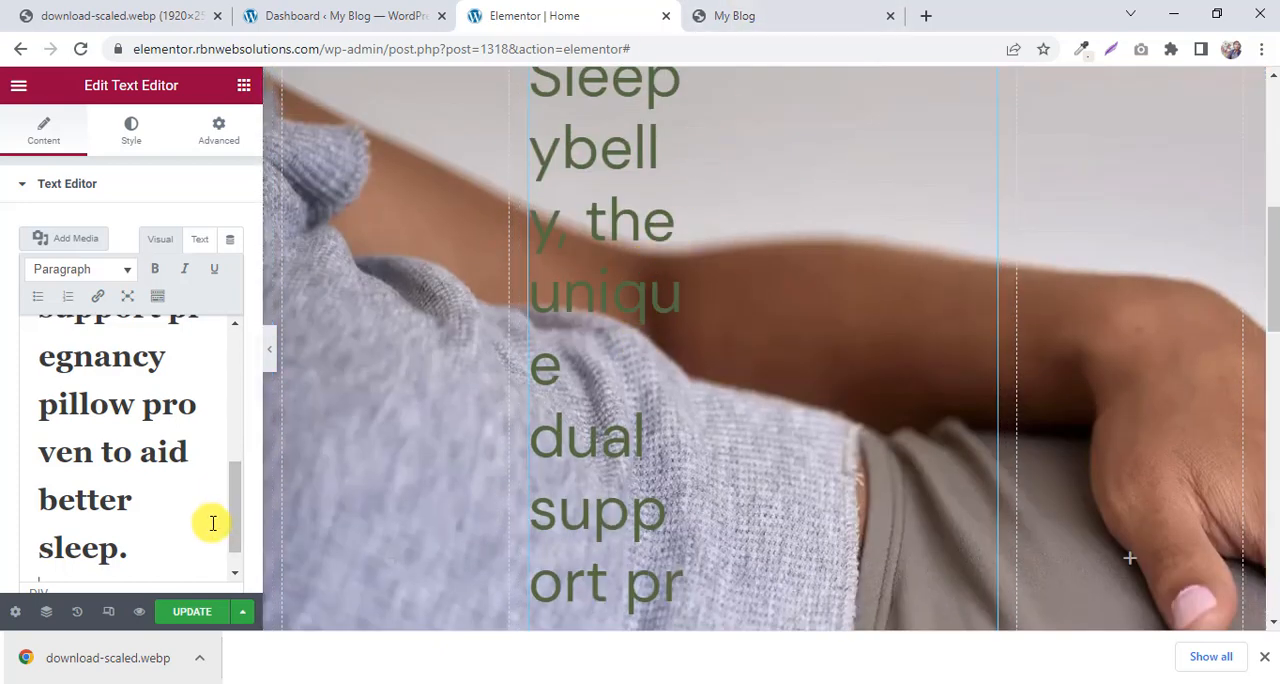
left_click_drag(132, 505, 157, 478)
key("ctrl+a")
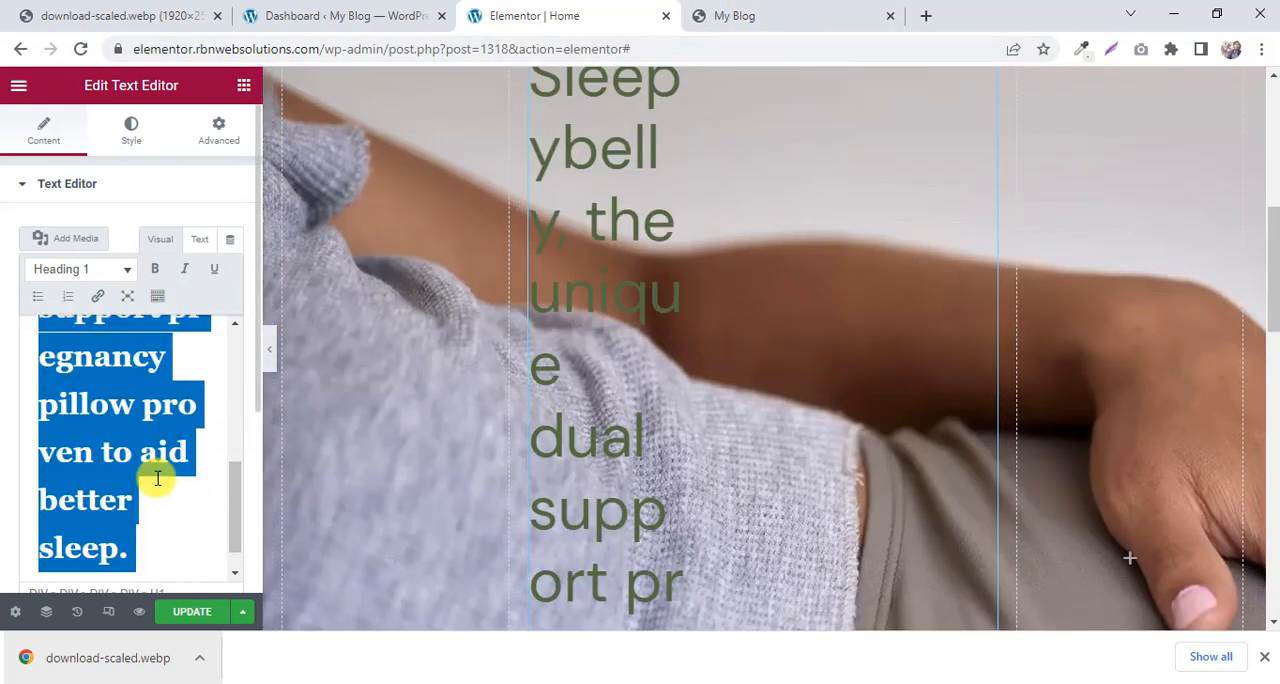
key("BackSpace")
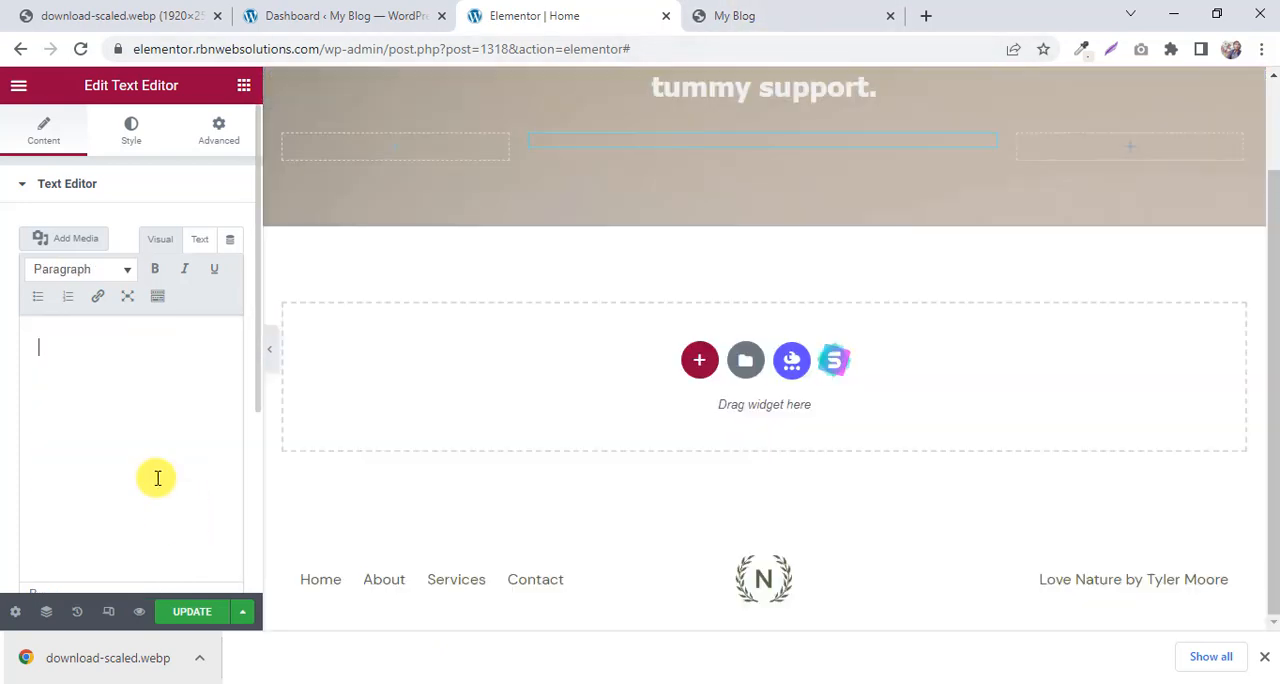
Paste the copied Sleepybelly paragraph into the widget's plain-text (HTML) editor instead of the visual one.
left_click(201, 240)
right_click(69, 335)
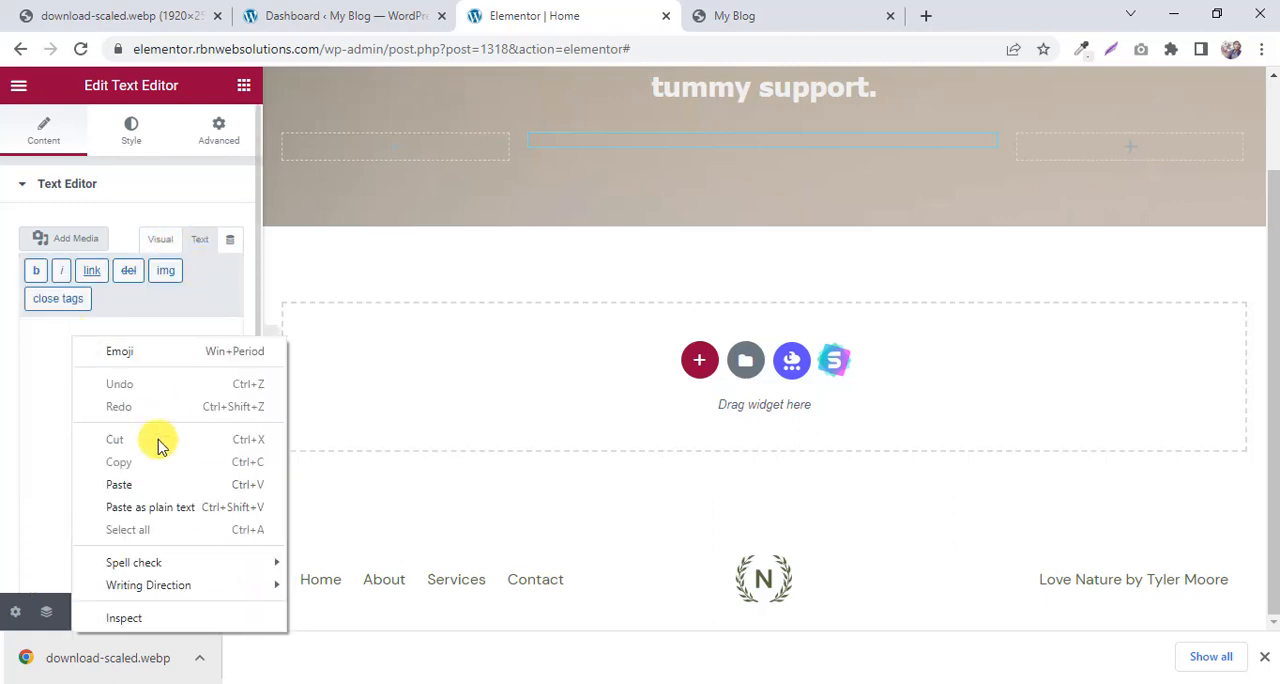
left_click(151, 482)
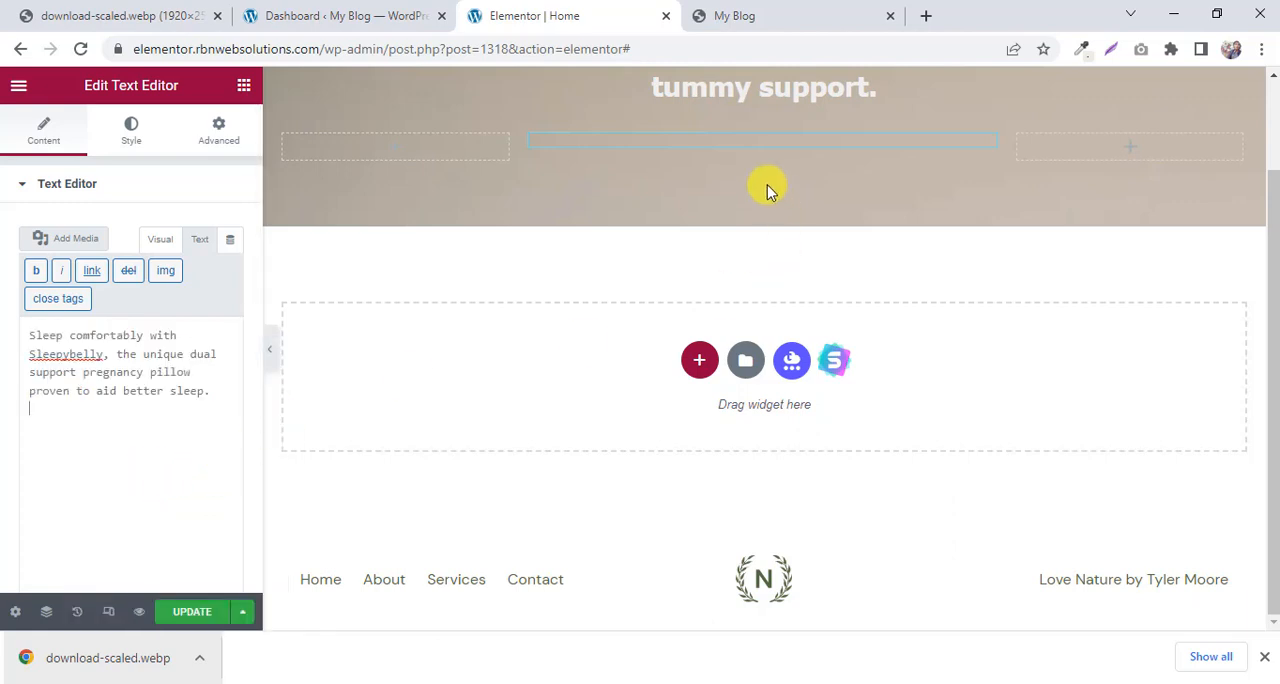
scroll(767, 185, "up", 1)
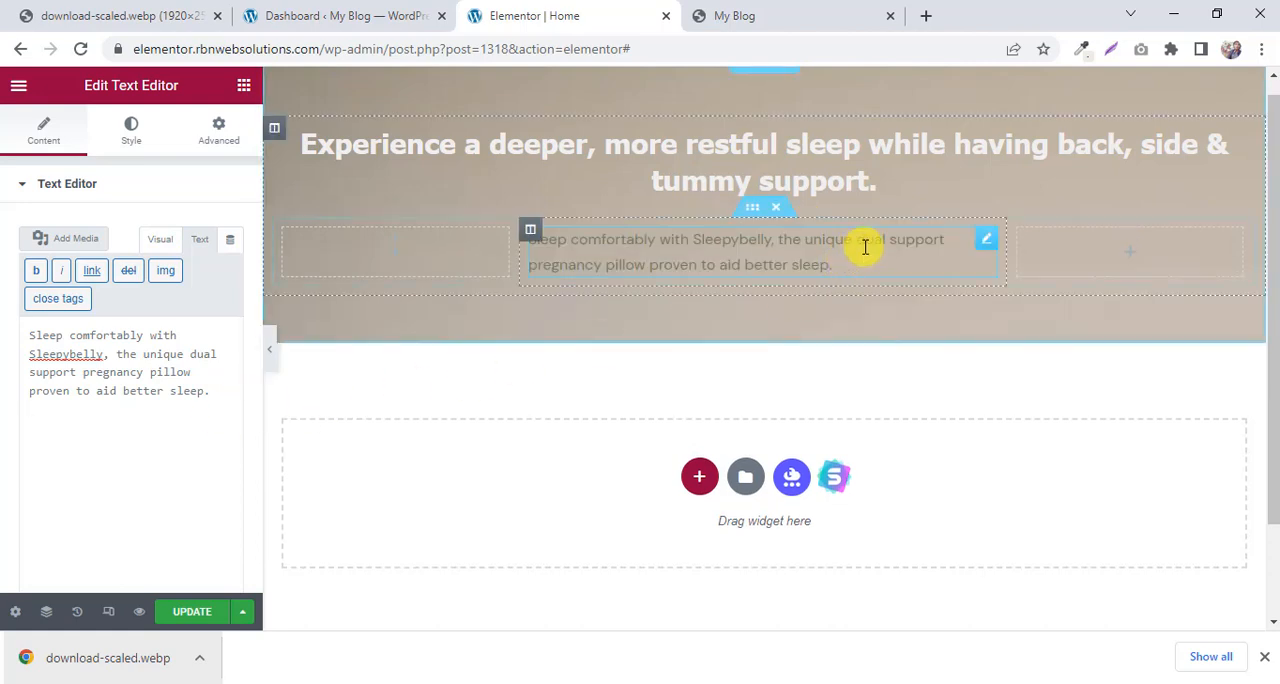
Check the paragraph's look on the My Blog preview, and make the widget's text white (#FFFFFF) and centered.
left_click(828, 10)
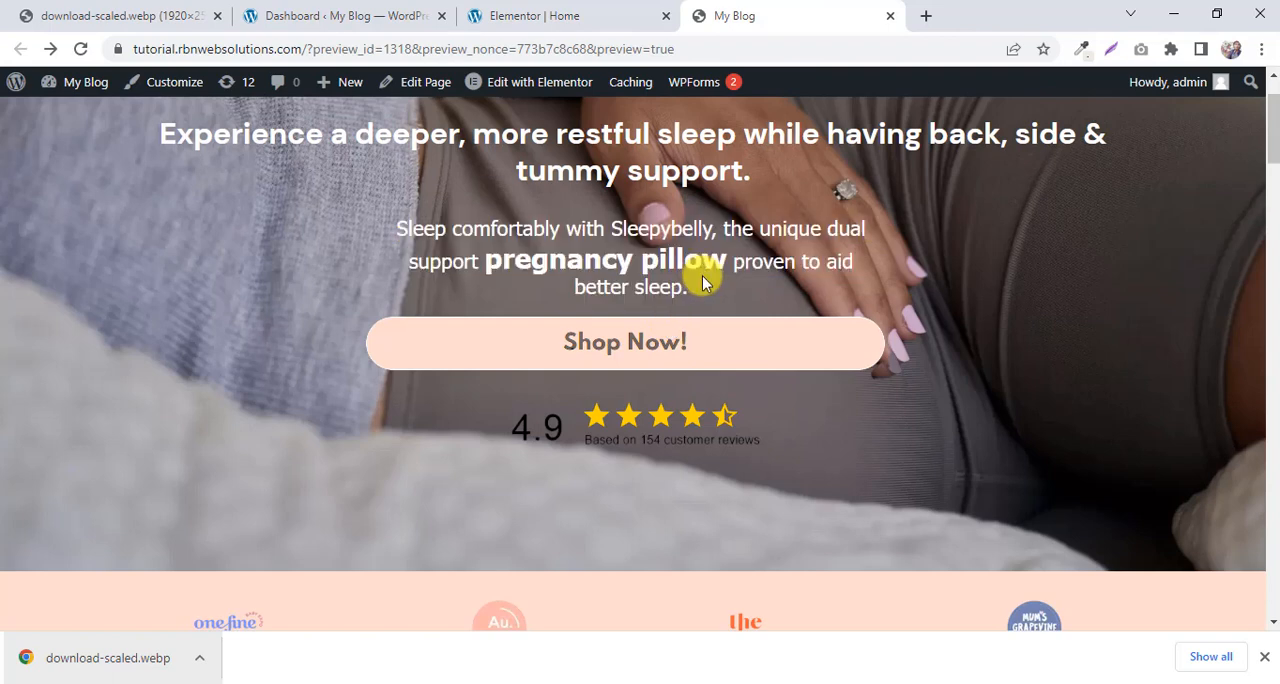
left_click(592, 15)
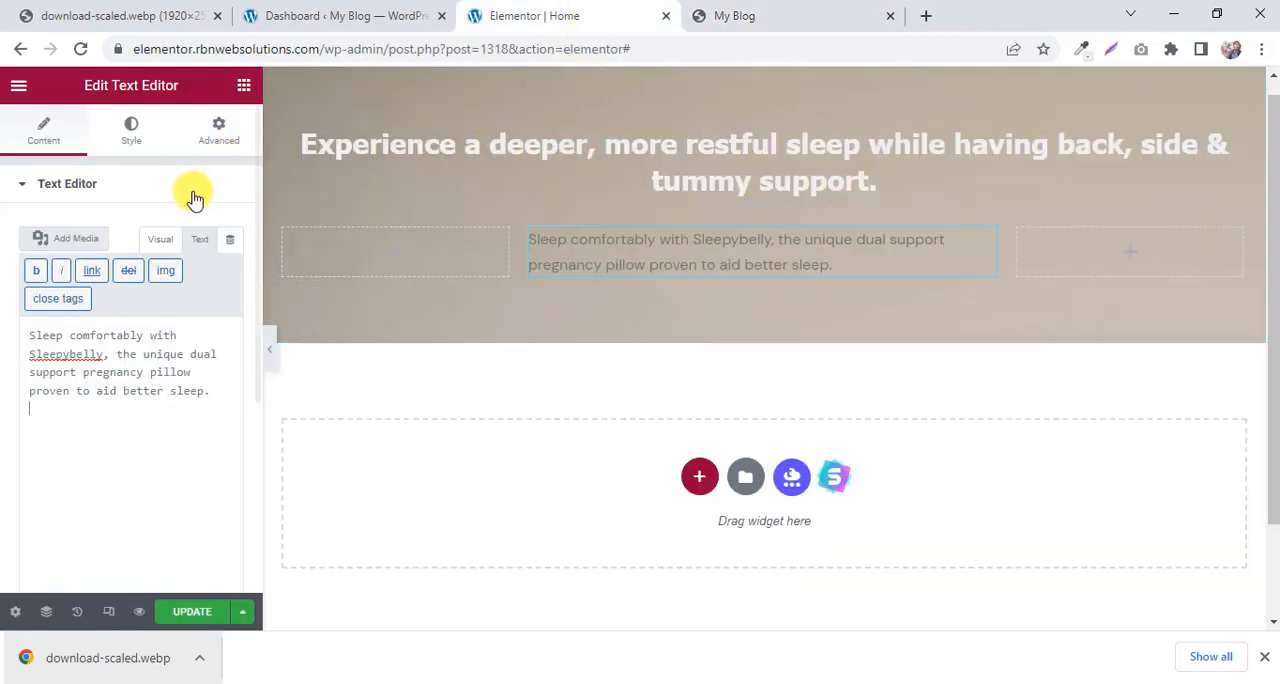
left_click(134, 140)
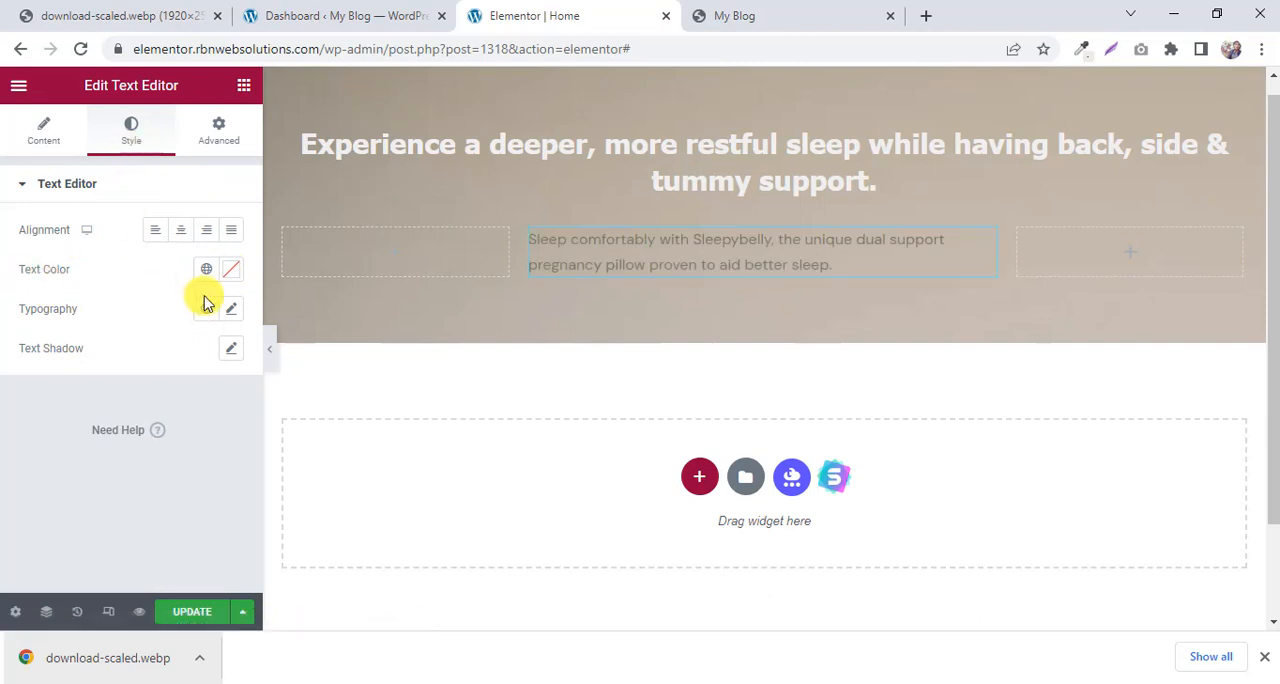
left_click(231, 269)
left_click(231, 424)
left_click(207, 413)
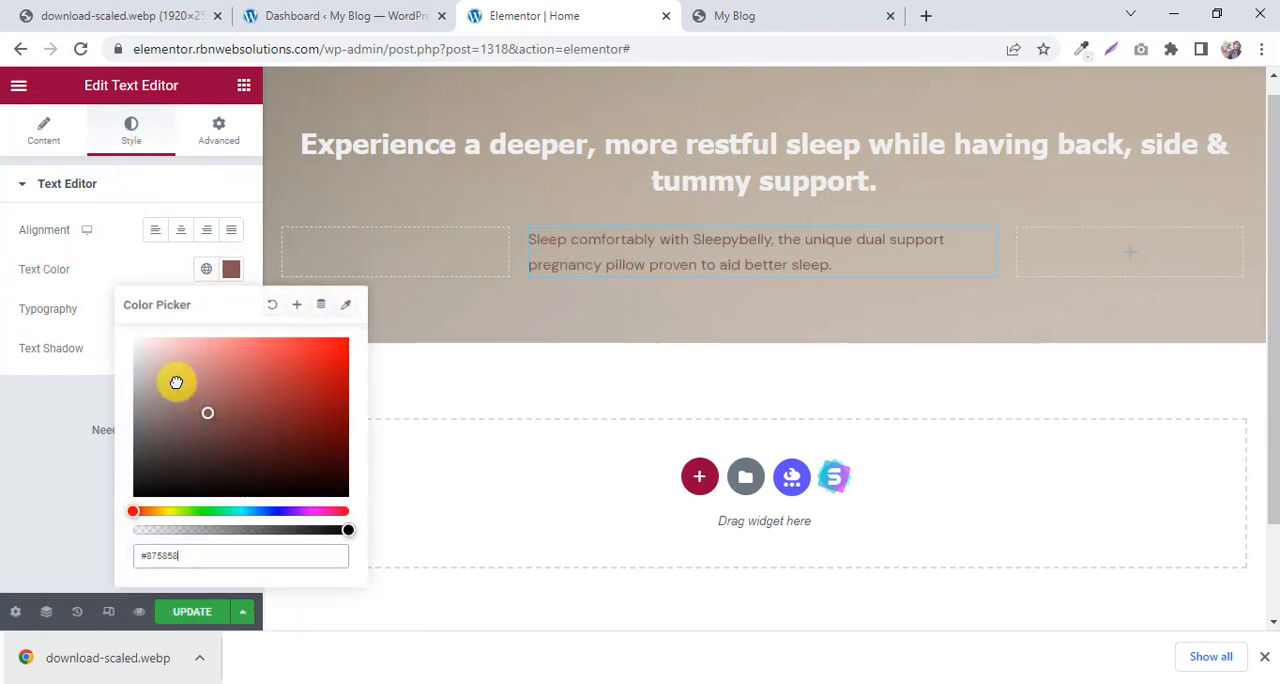
mouse_move(176, 382)
left_mouse_down()
mouse_move(129, 337)
mouse_move(80, 320)
left_mouse_up()
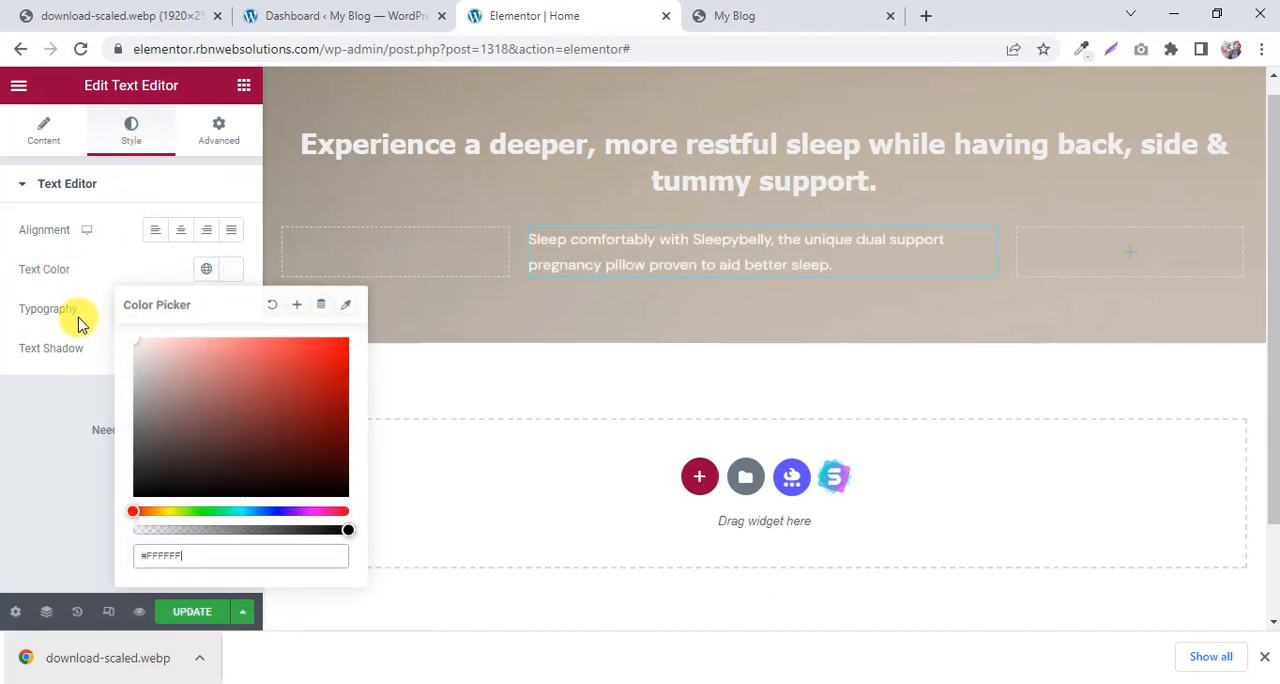
left_click(28, 444)
left_click(183, 236)
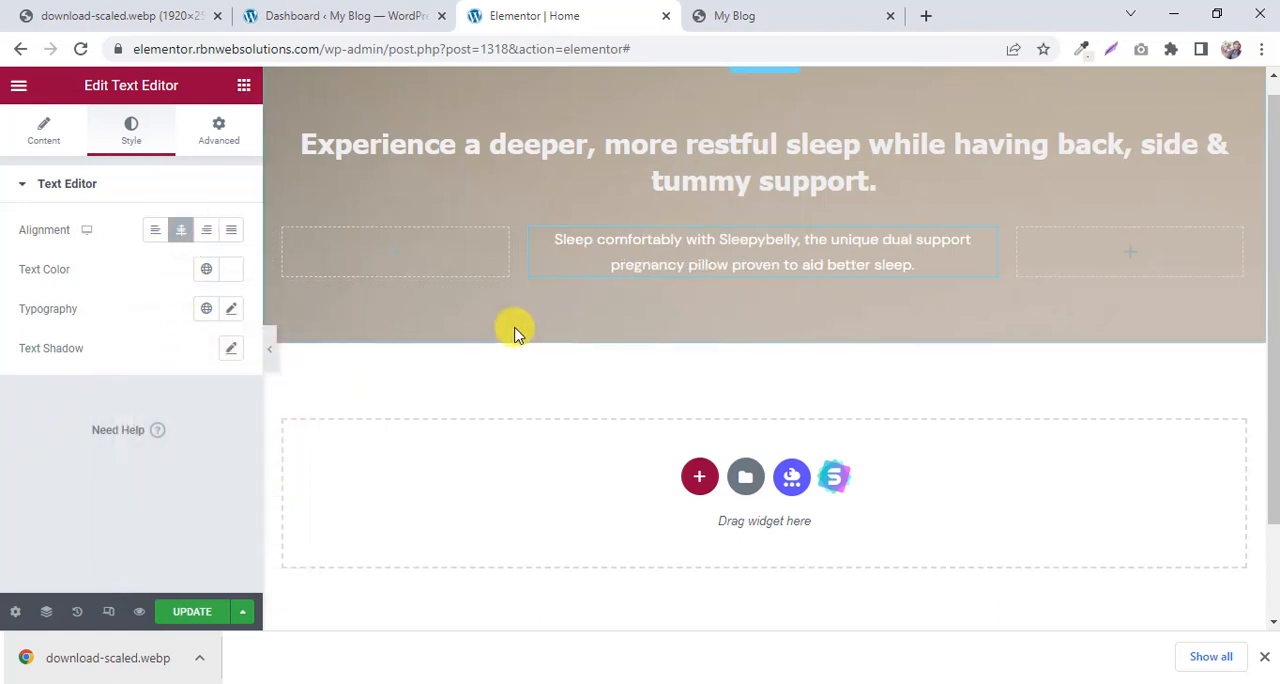
Set the paragraph's font size to 19 px in its typography settings, comparing it with the My Blog preview.
left_click(231, 312)
scroll(114, 297, "down", 3)
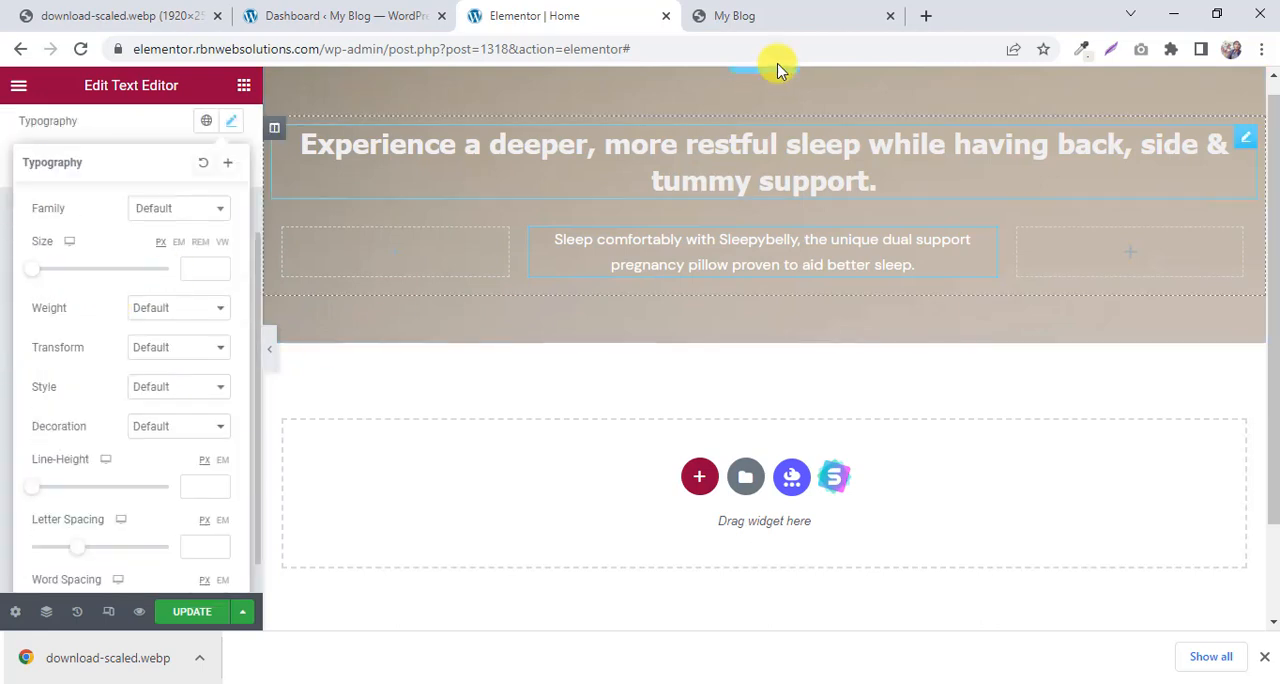
left_click(772, 12)
scroll(560, 270, "up", 1)
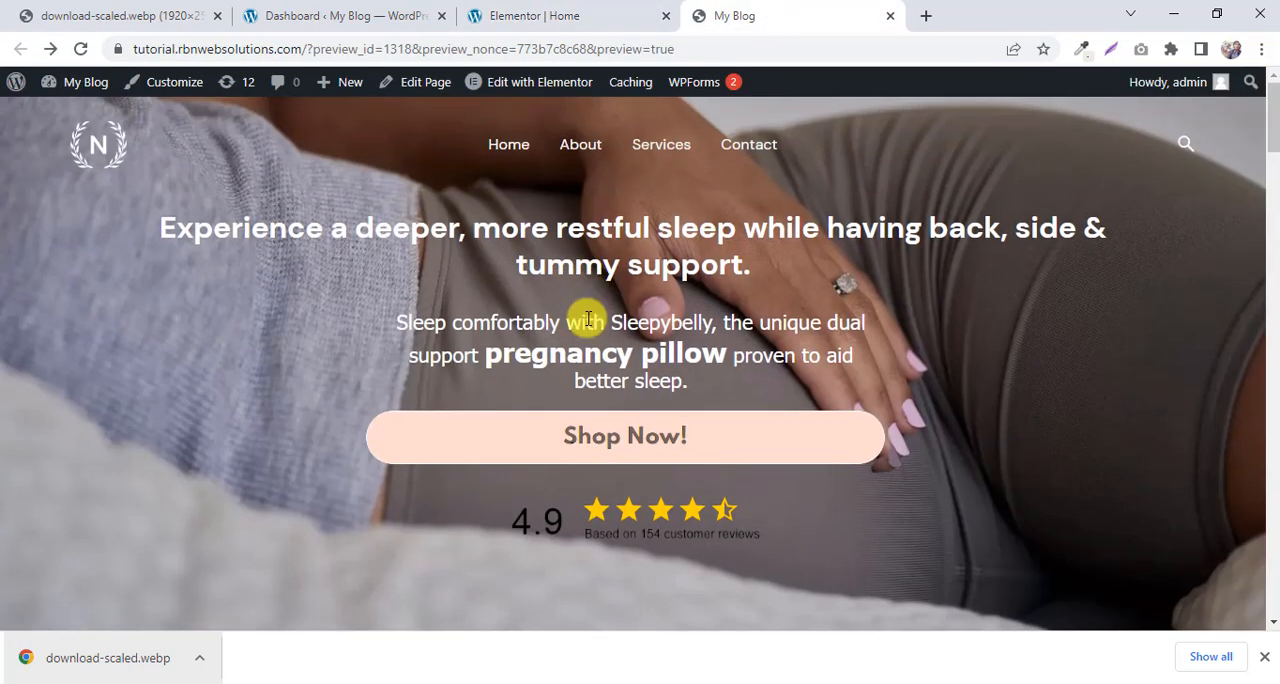
left_click(570, 10)
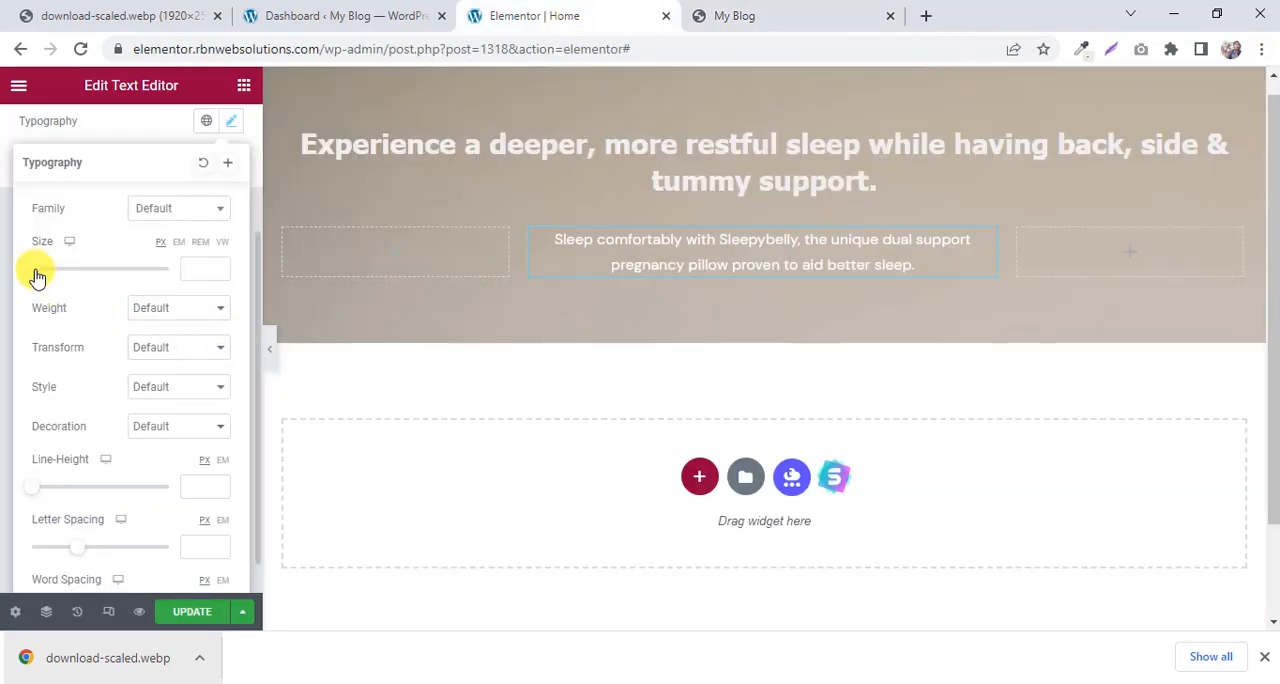
left_click_drag(47, 272, 53, 272)
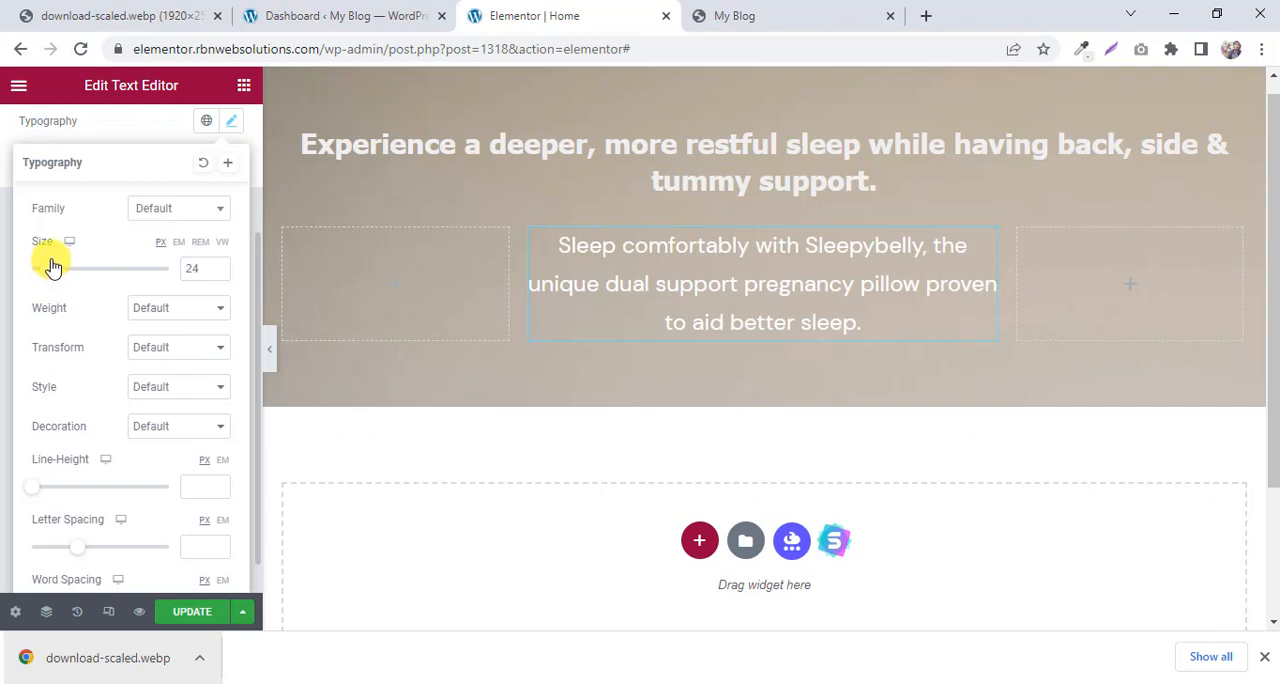
left_click_drag(53, 268, 49, 270)
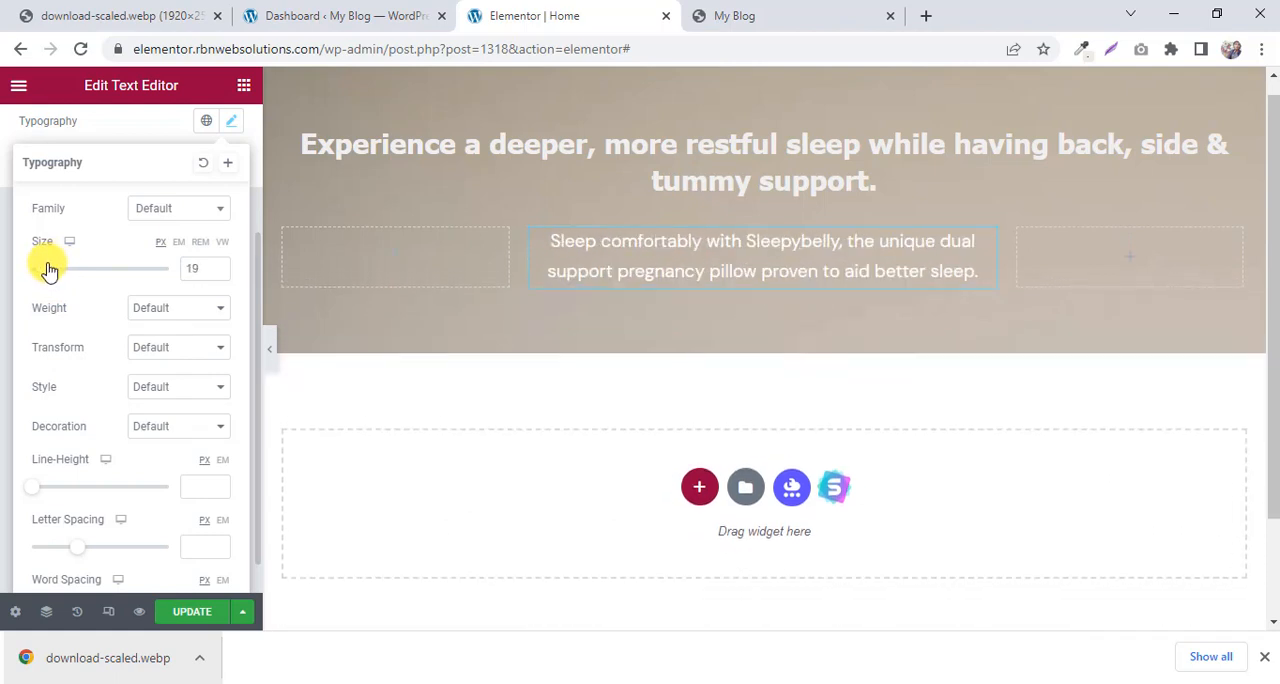
left_click(705, 15)
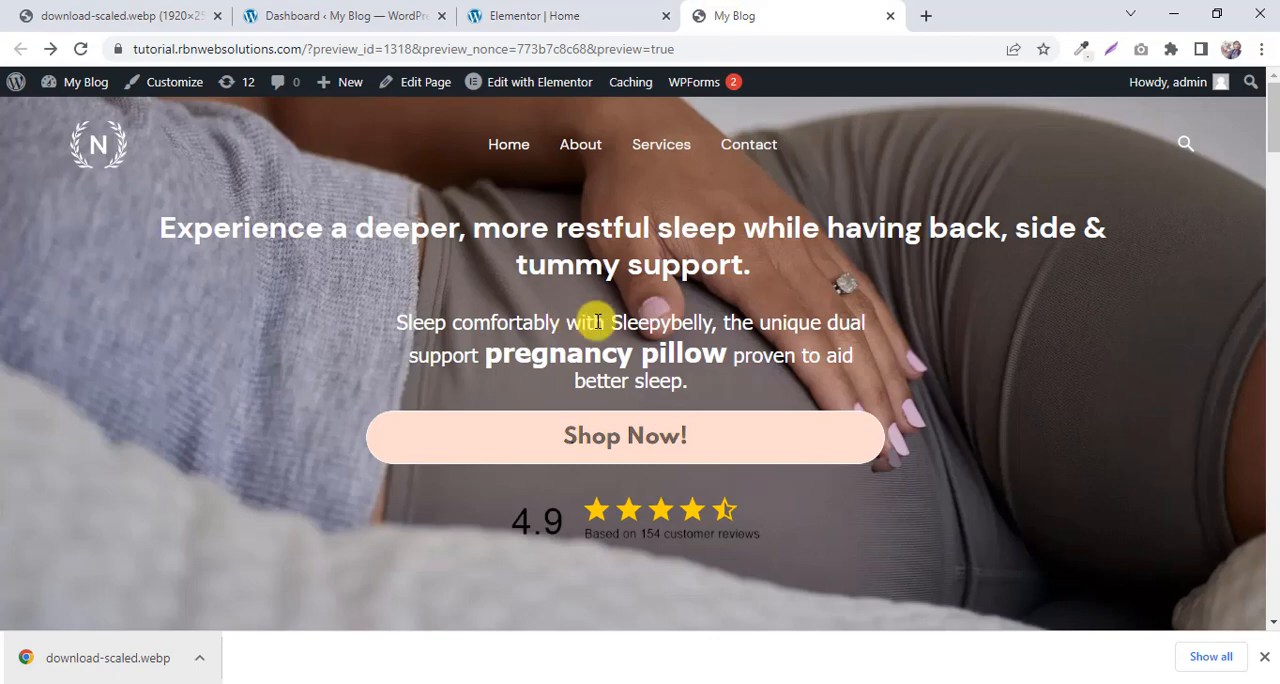
left_click(519, 10)
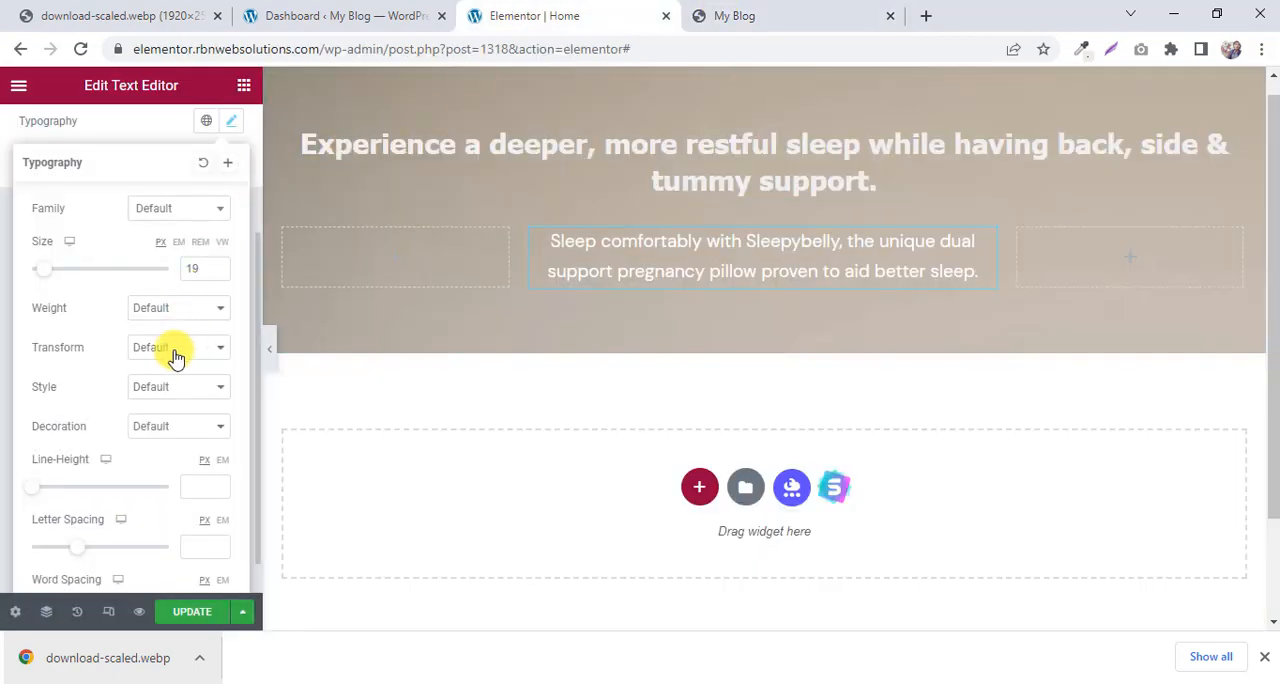
Compare the lettering with the My Blog preview, and set the paragraph's font family to Tahoma.
left_click(175, 315)
left_click(812, 10)
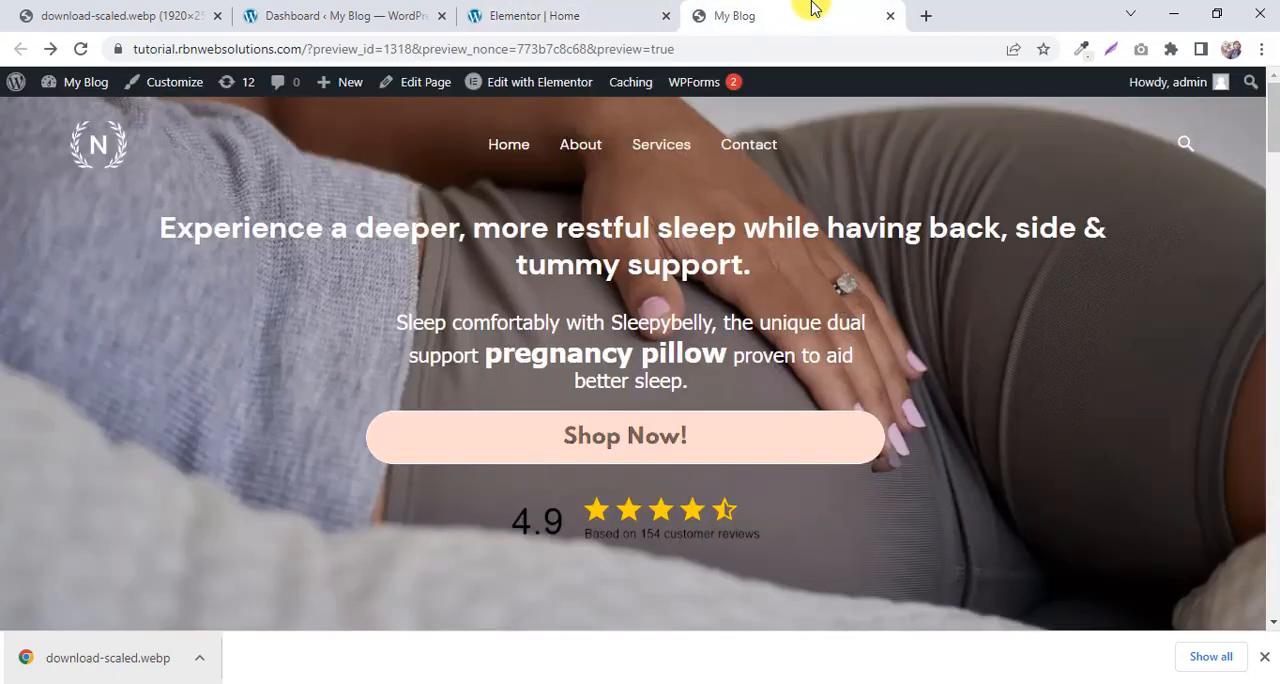
left_click(655, 10)
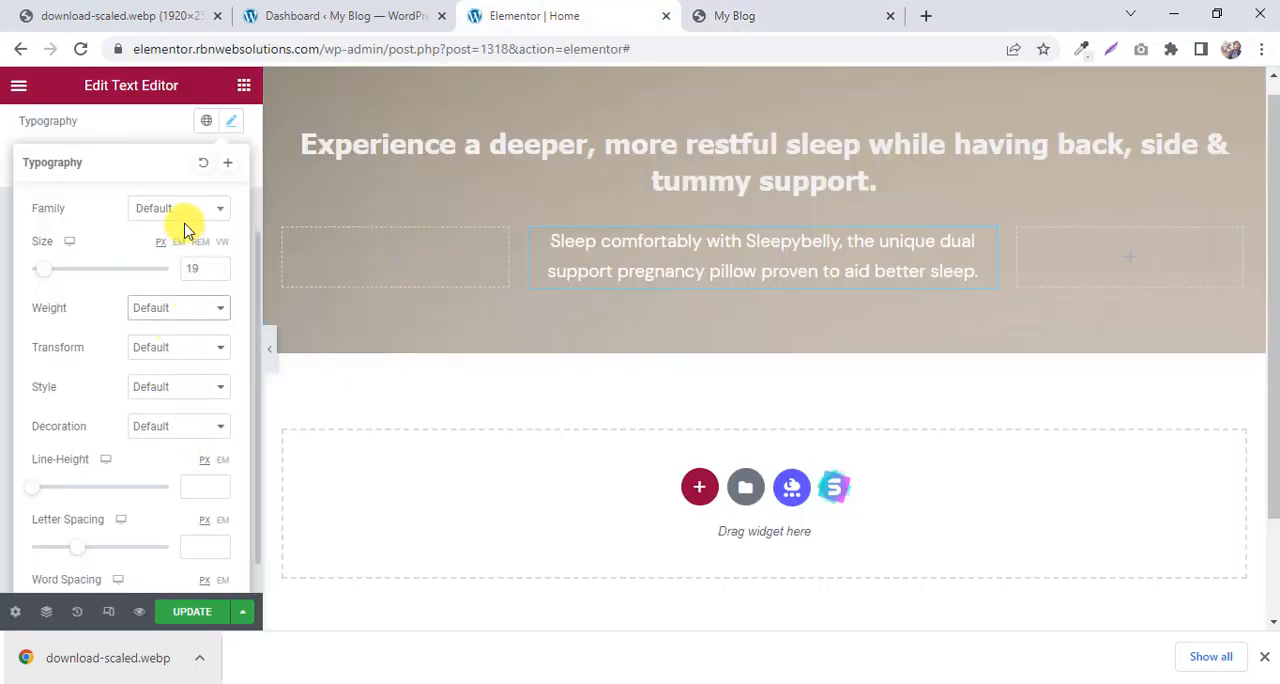
scroll(192, 245, "up", 1)
left_click(190, 305)
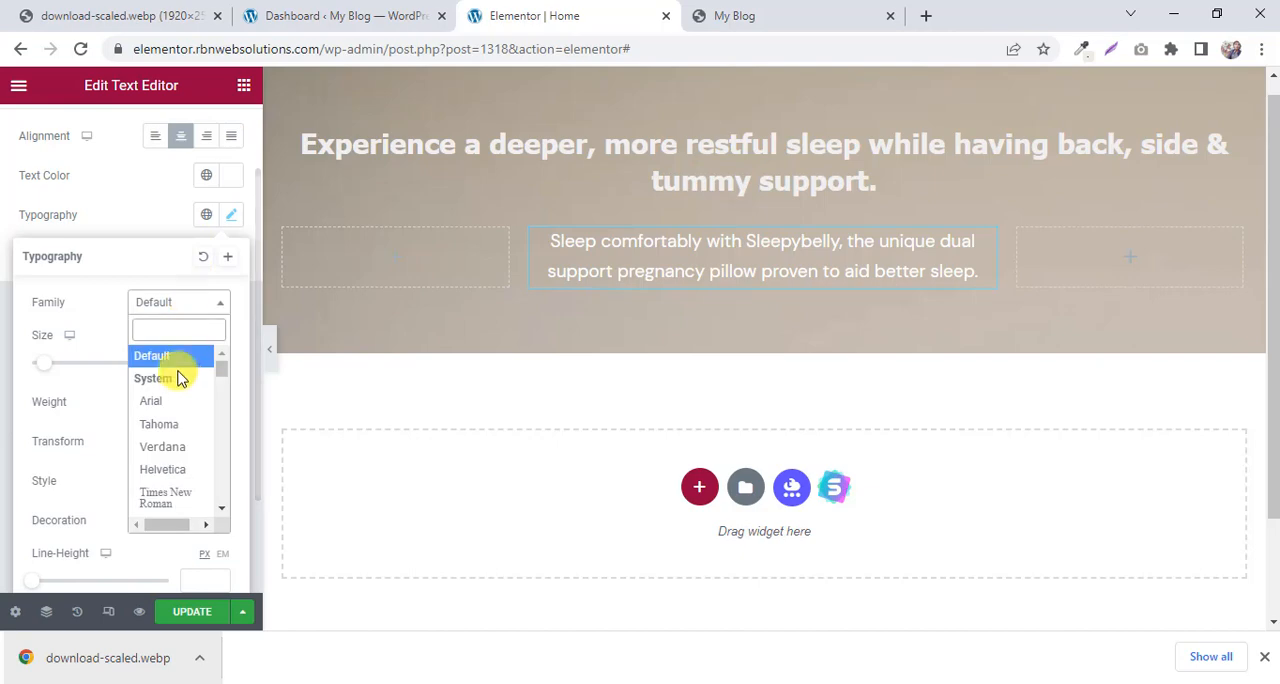
left_click(168, 422)
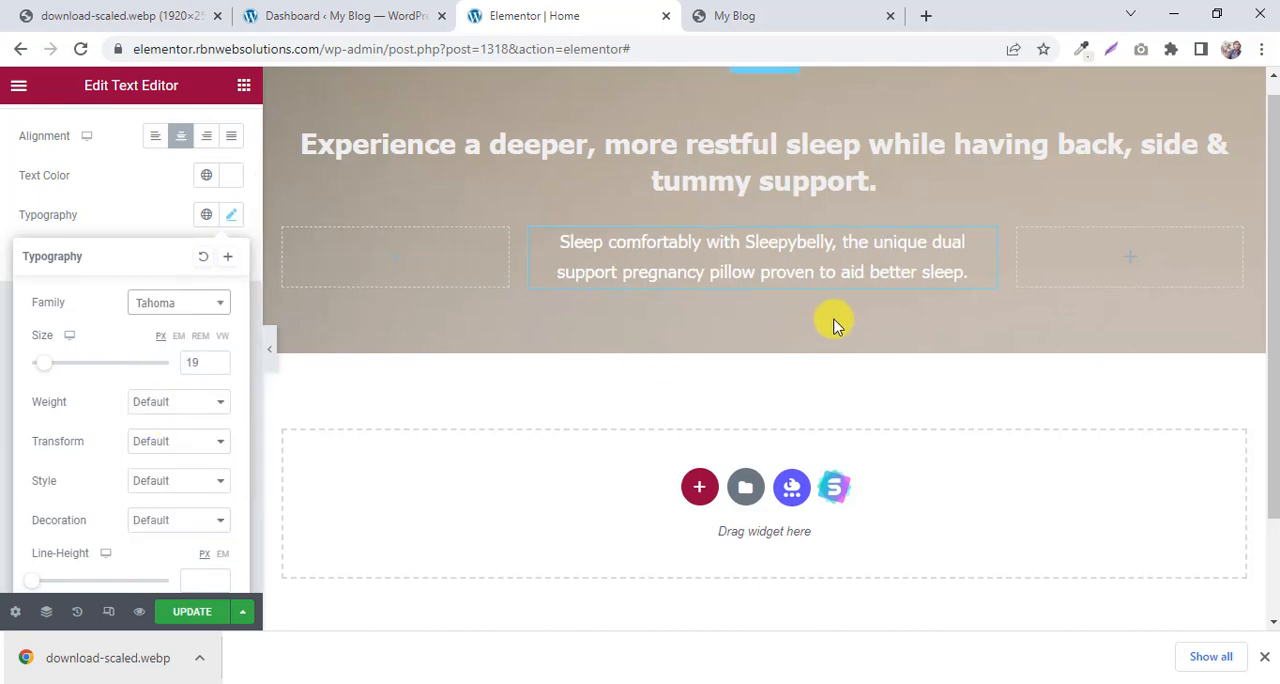
Compare the paragraph with the My Blog preview, and open the paragraph widget's content settings.
left_click(747, 8)
left_click(597, 8)
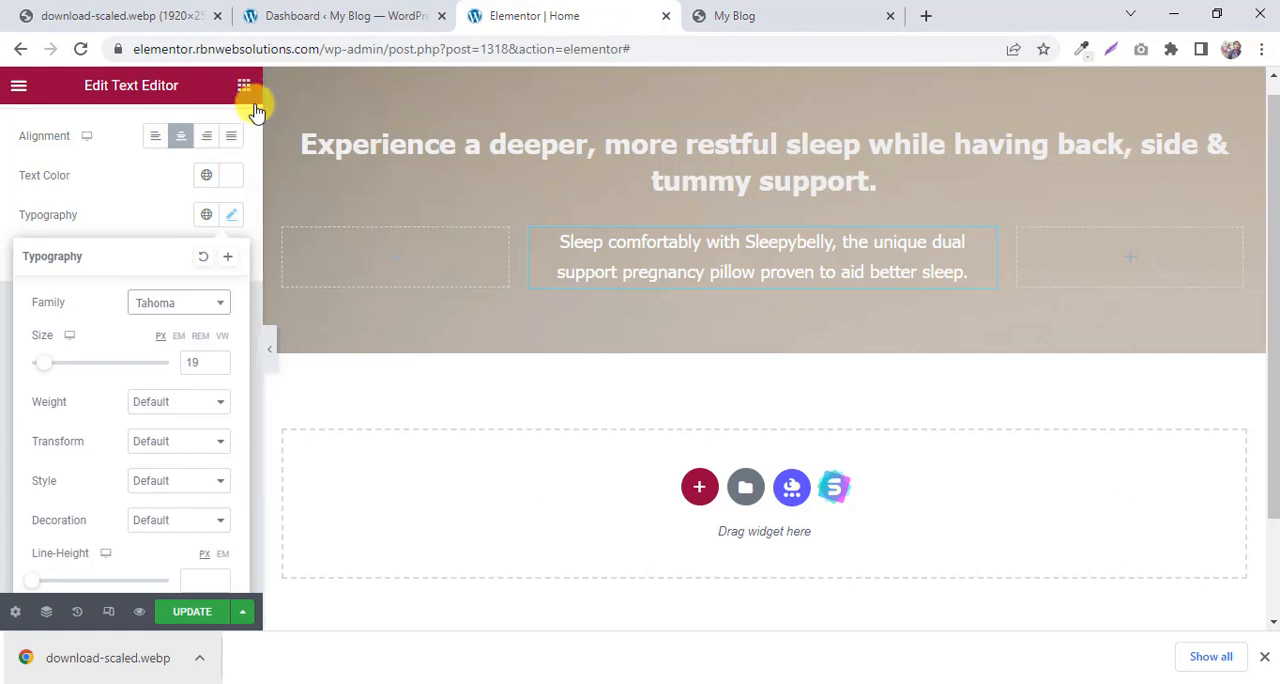
left_click(993, 248)
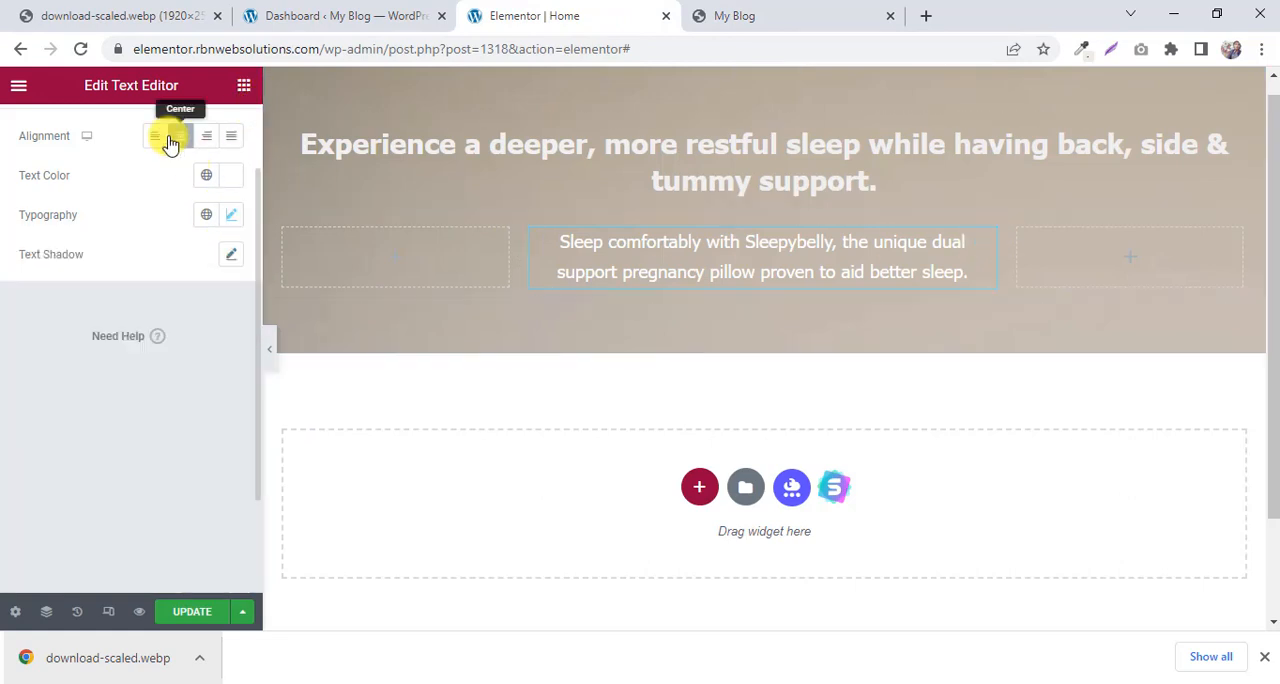
scroll(160, 130, "up", 1)
left_click(46, 137)
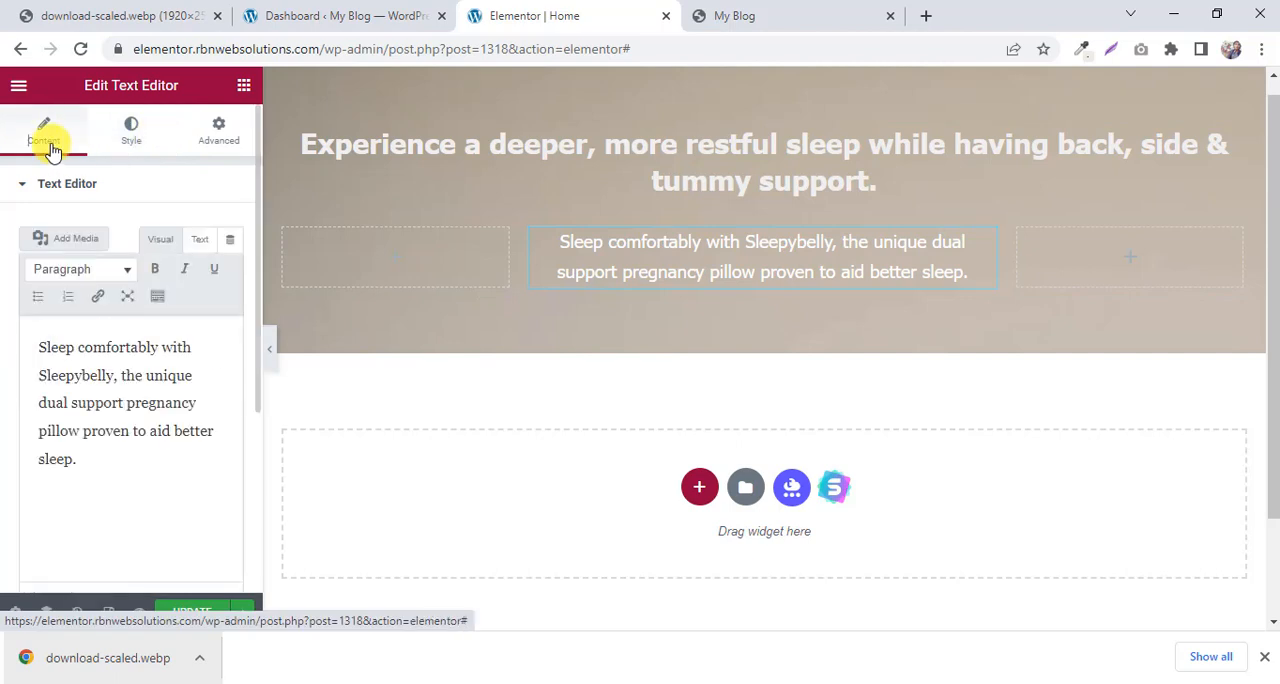
Examine how the words "pregnancy pillow" are emphasized within the hero paragraph on the My Blog preview.
left_click(754, 14)
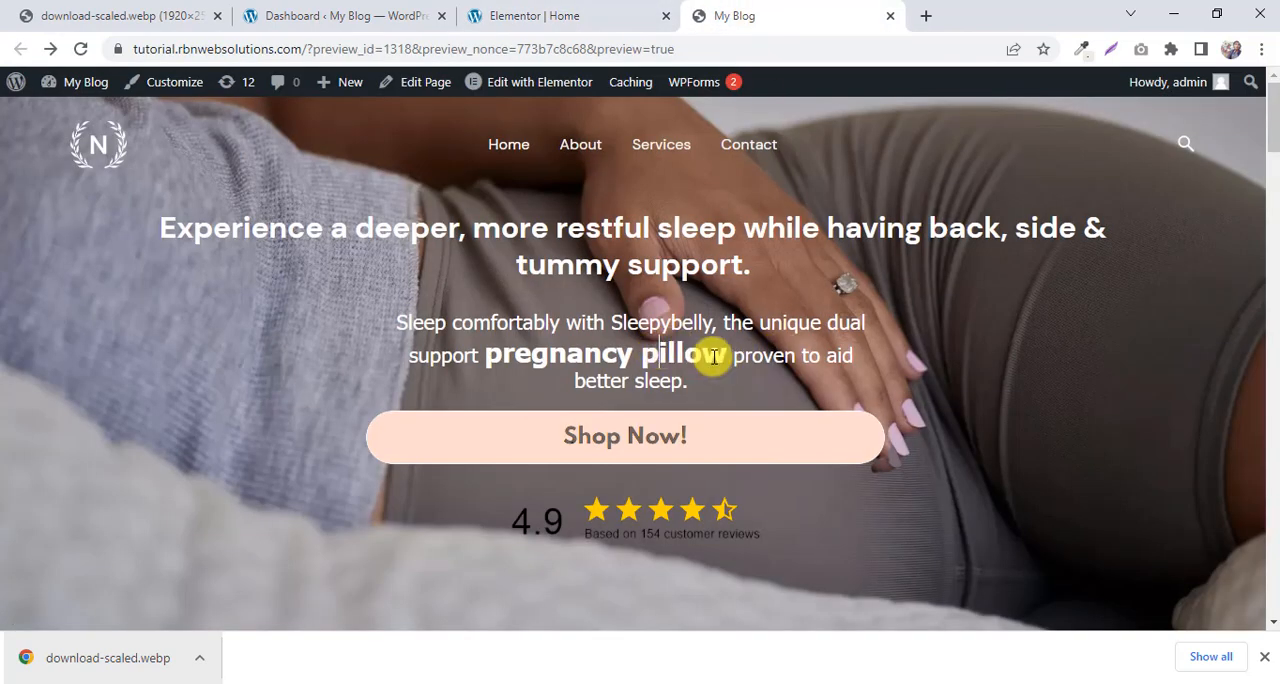
left_click_drag(727, 354, 493, 352)
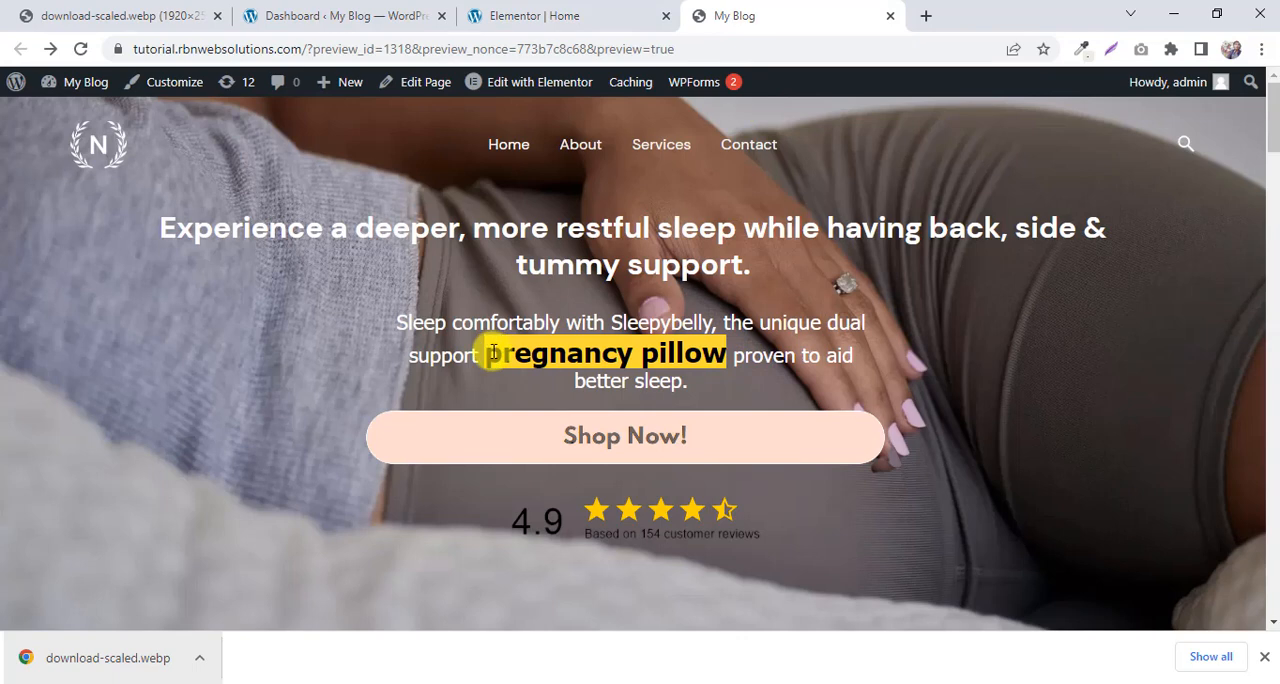
left_click(545, 350)
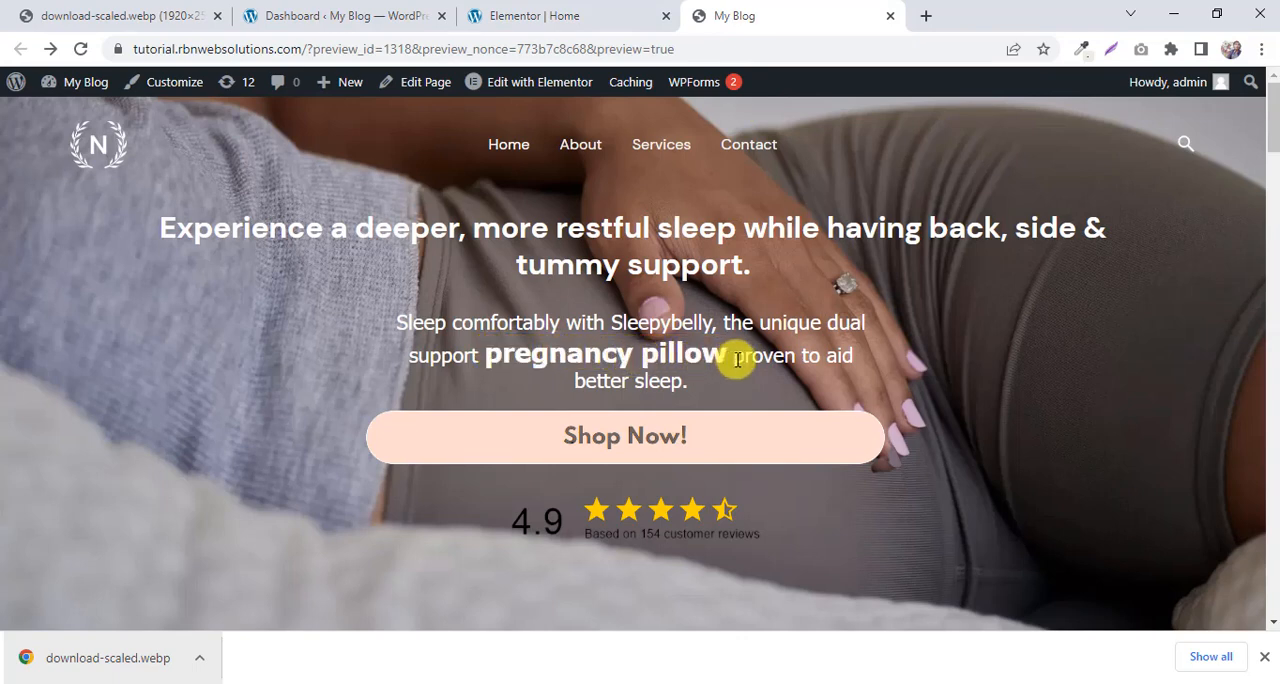
left_click_drag(735, 357, 699, 369)
left_click(590, 353)
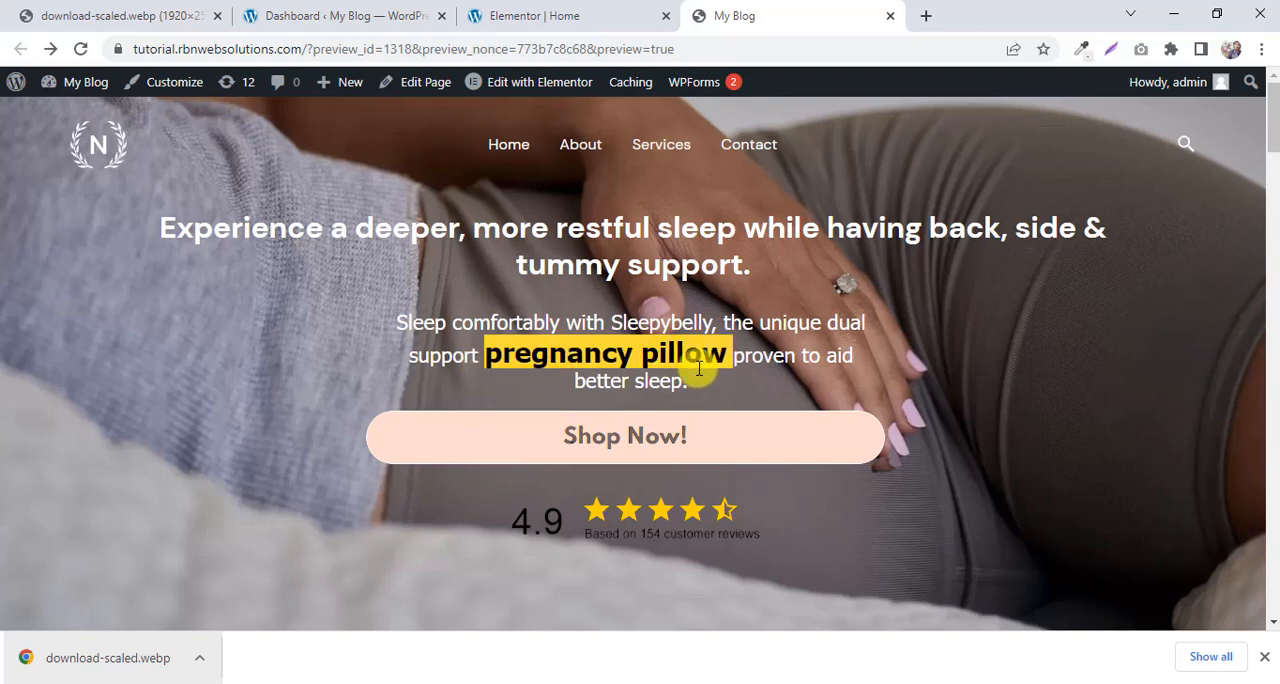
left_click(622, 10)
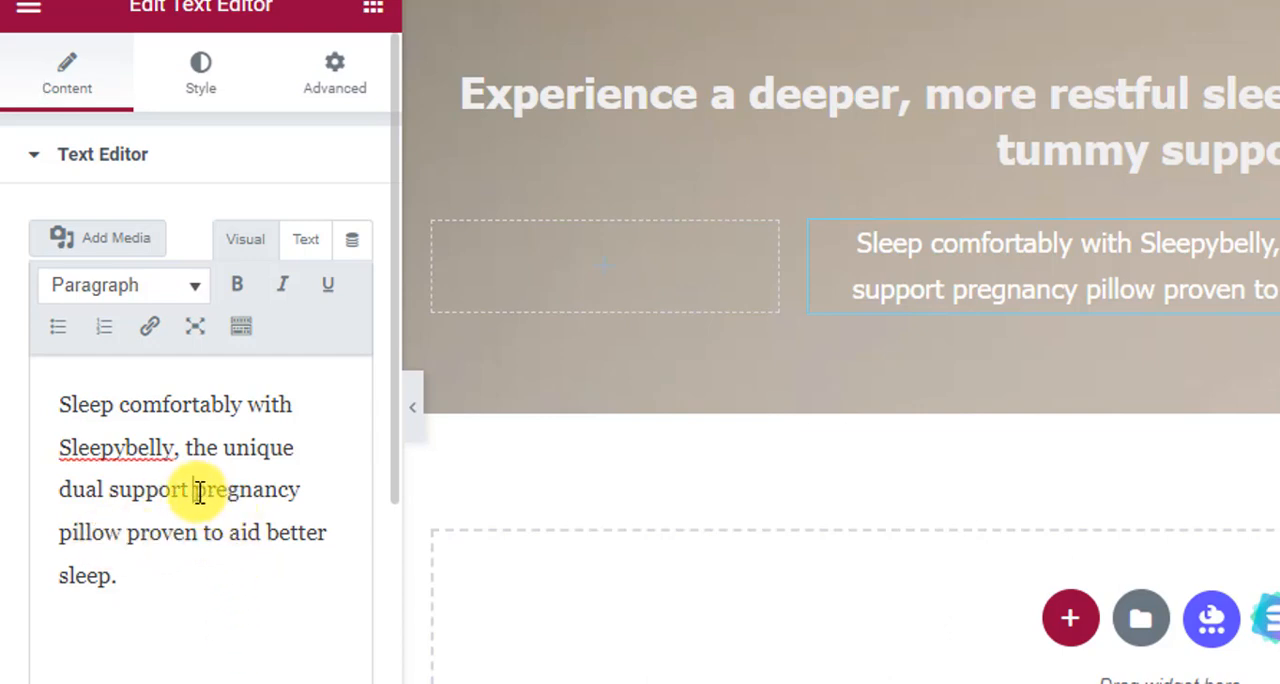
Wrap the words "pregnancy pillow" in <span> and </span> tags in the paragraph's plain-text (HTML) source.
left_click(309, 241)
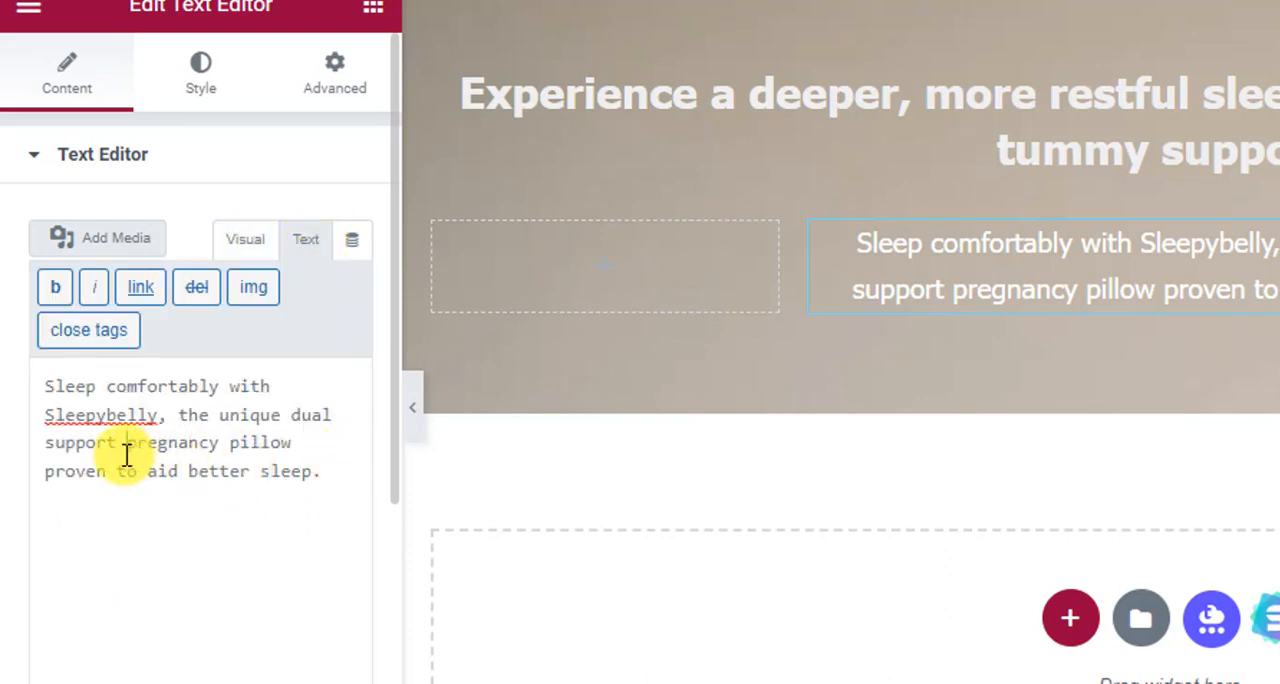
left_click(127, 443)
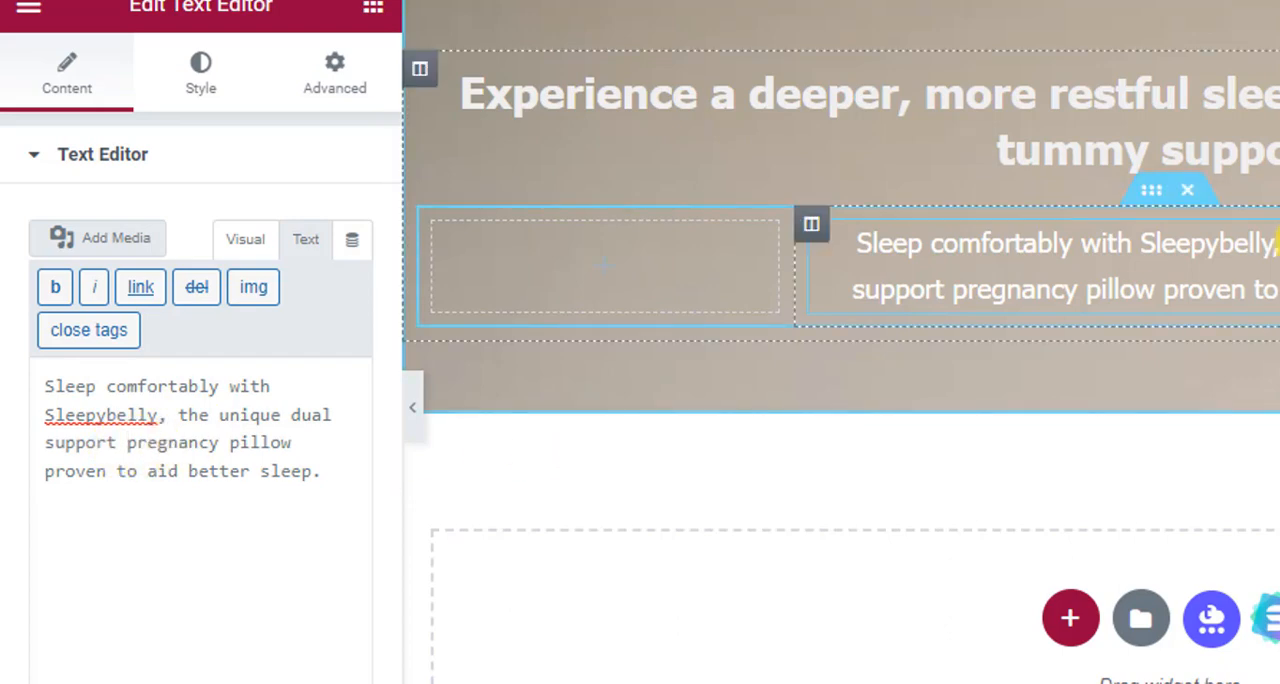
type("<s")
type("p")
key("BackSpace")
type("spa")
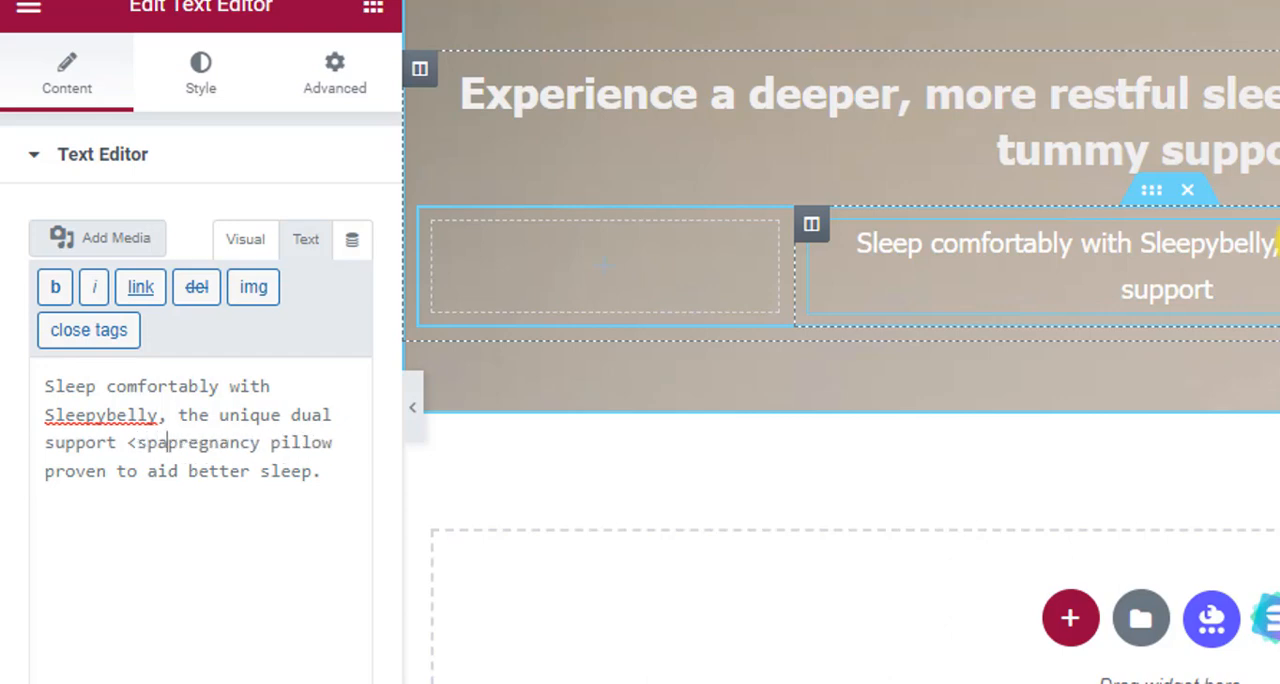
type("n>")
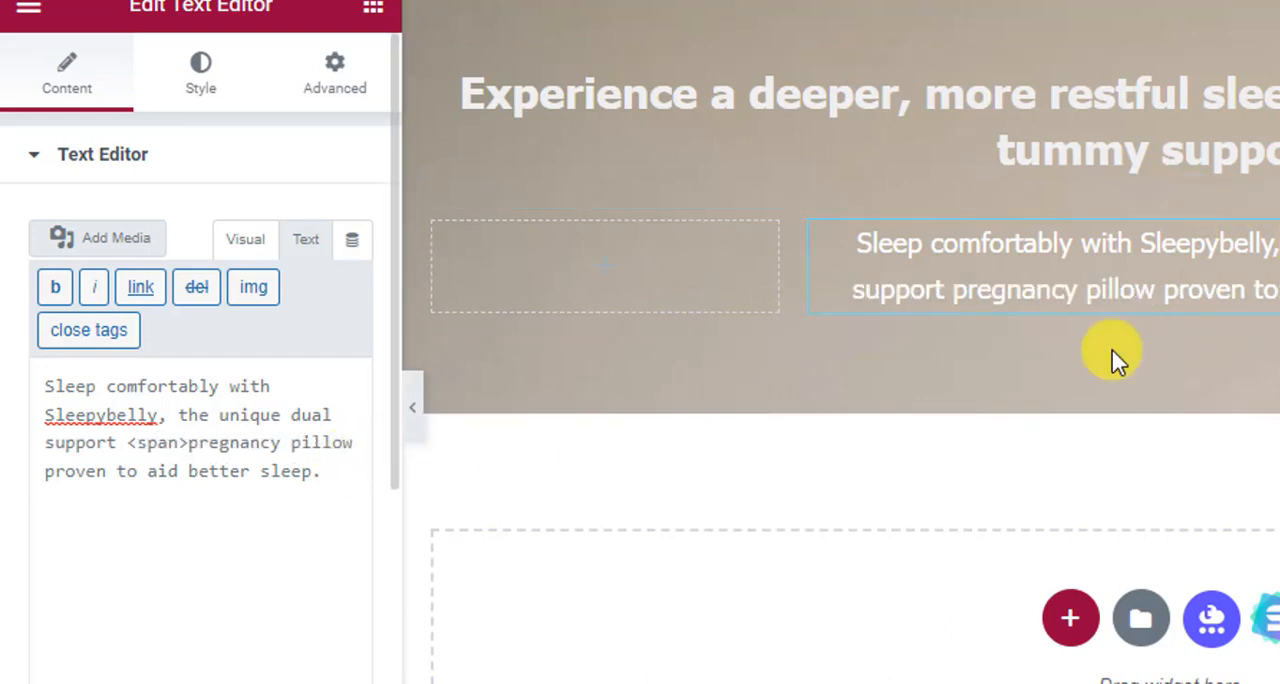
type("</span")
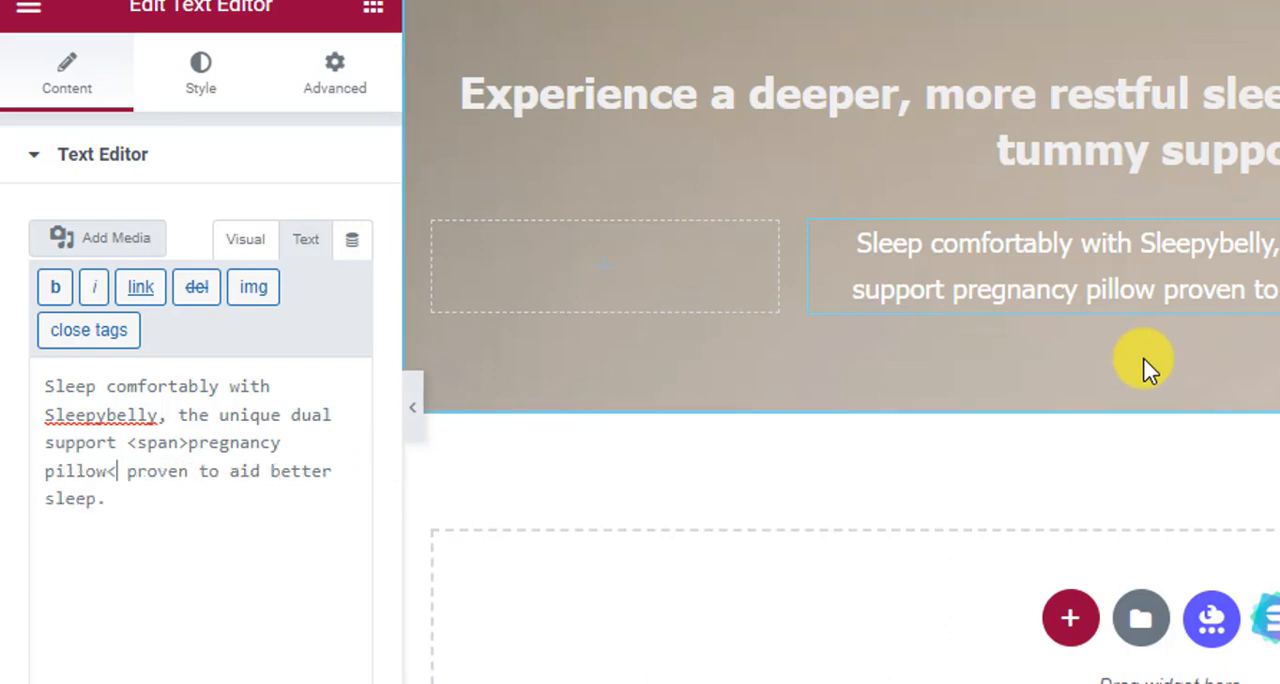
type(">")
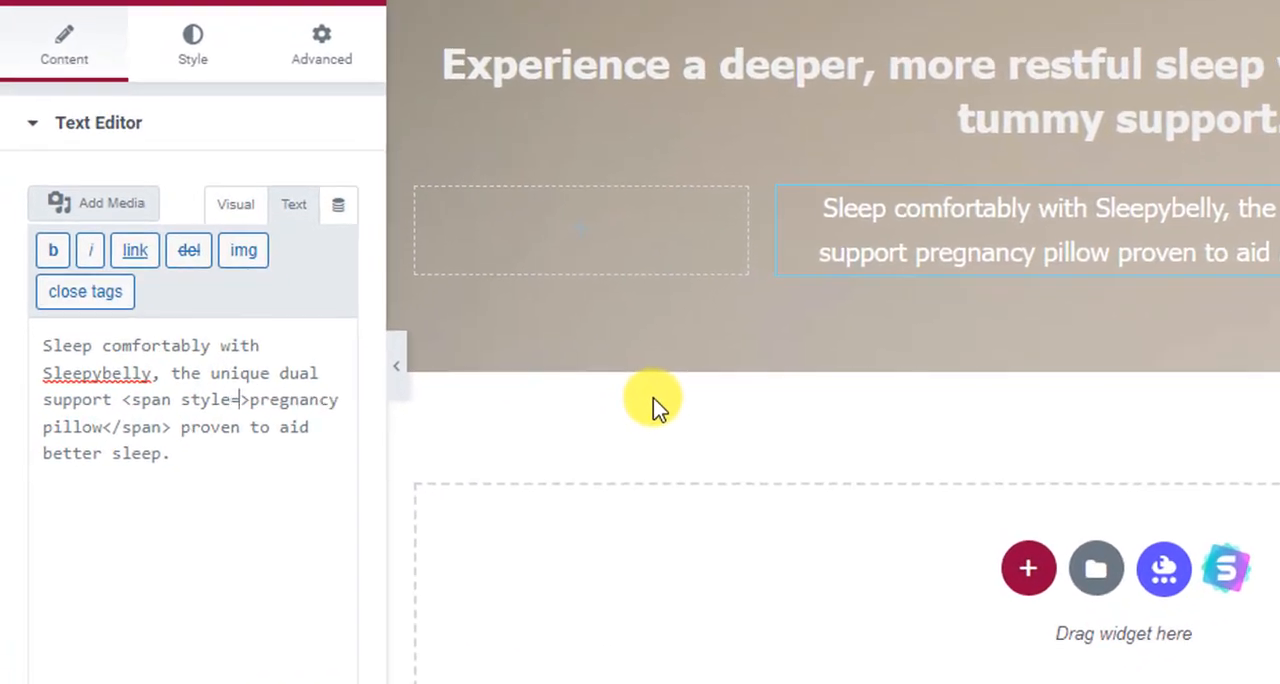
Give the "pregnancy pillow" span the inline style "font-size:30px; font-weight:bold;".
type("\"")
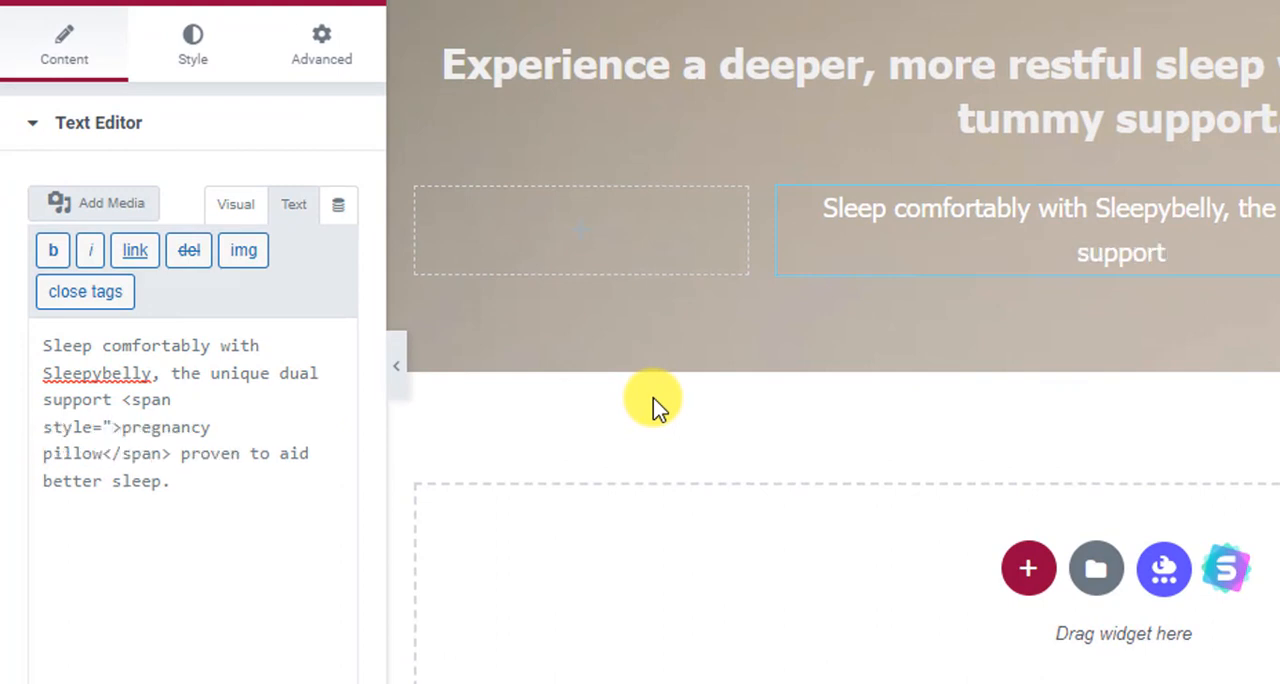
type("\"")
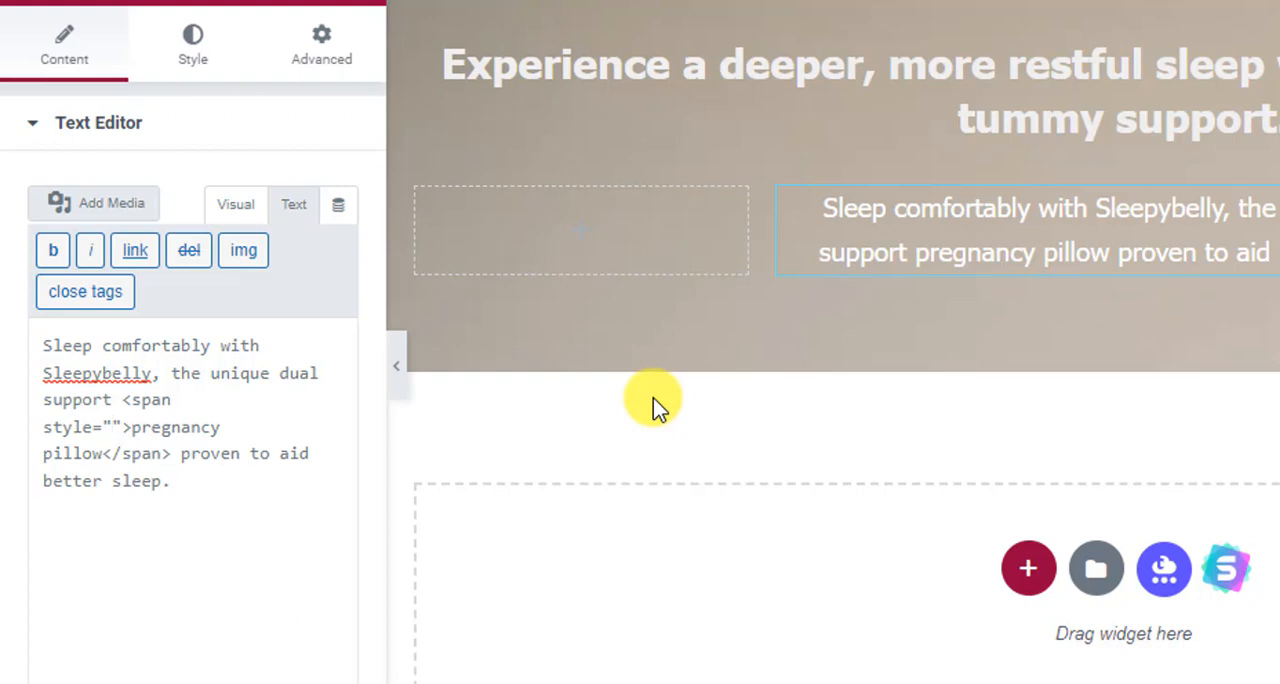
type("font")
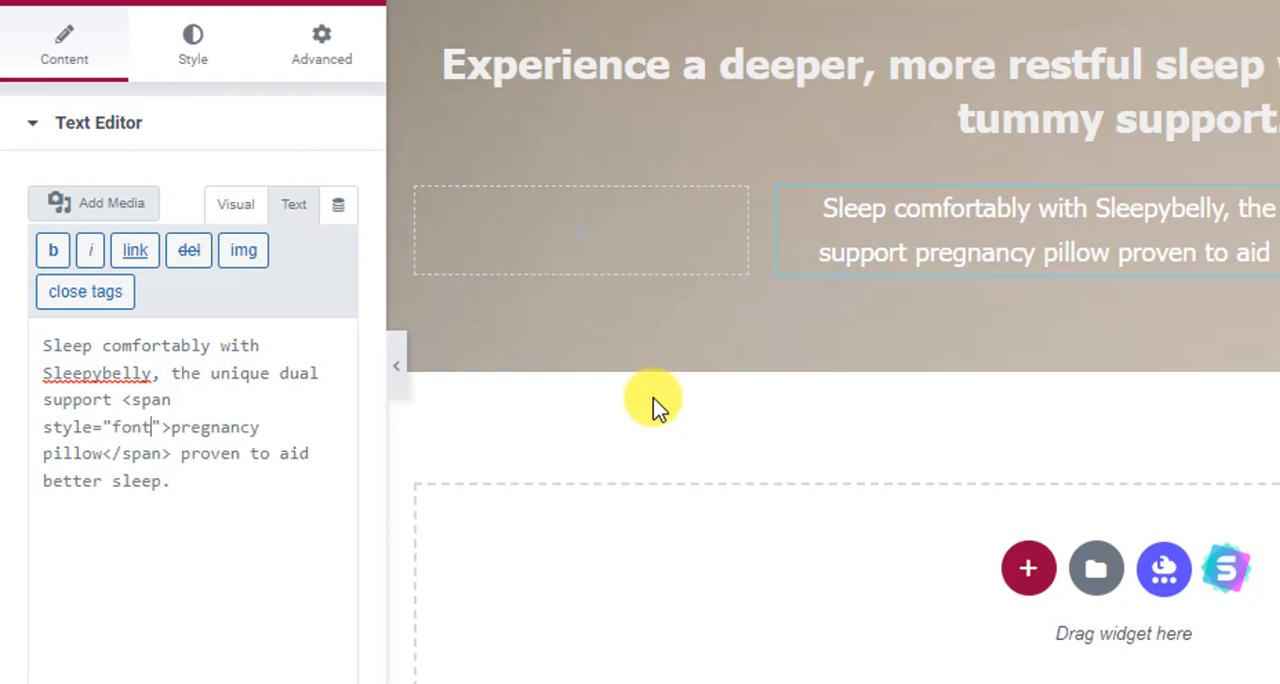
type("-s")
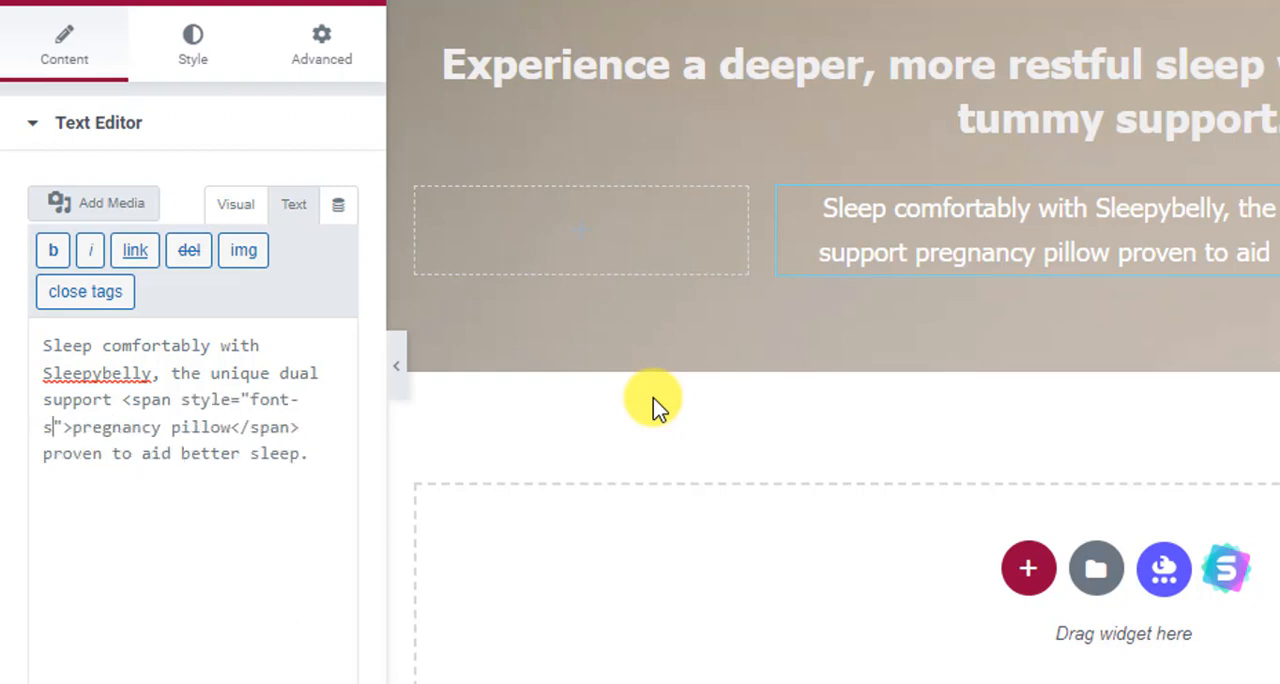
type("ize:")
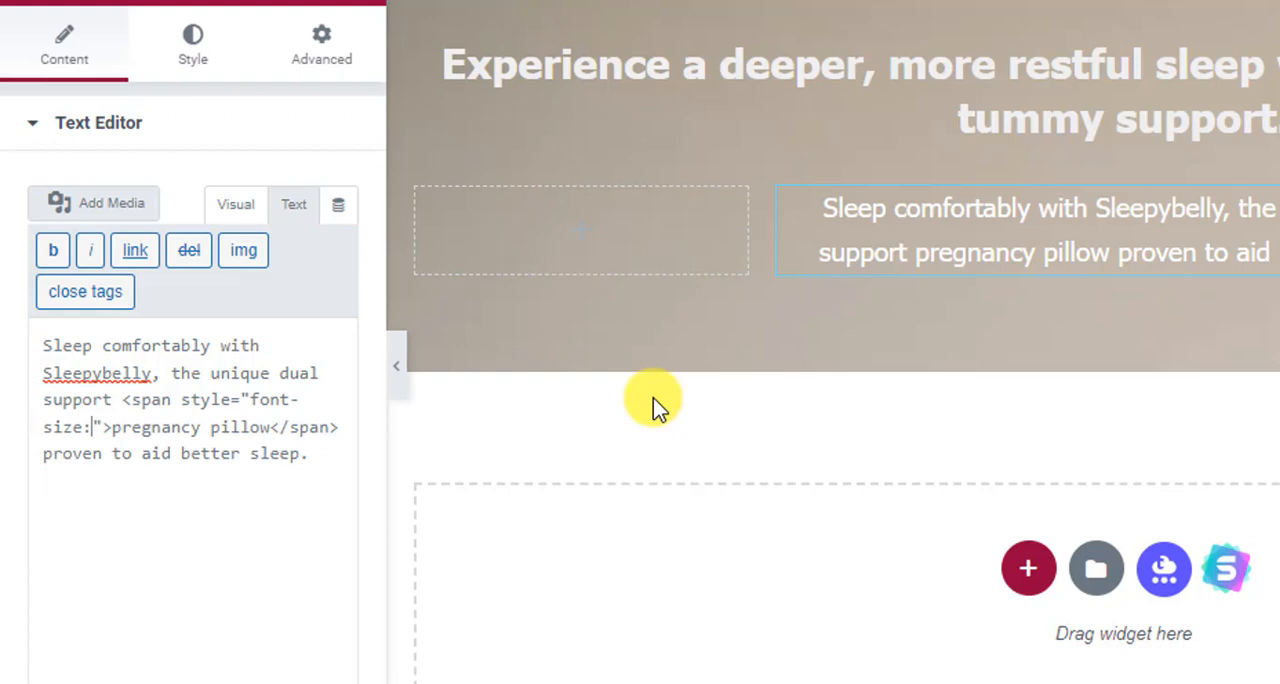
type("30px; font")
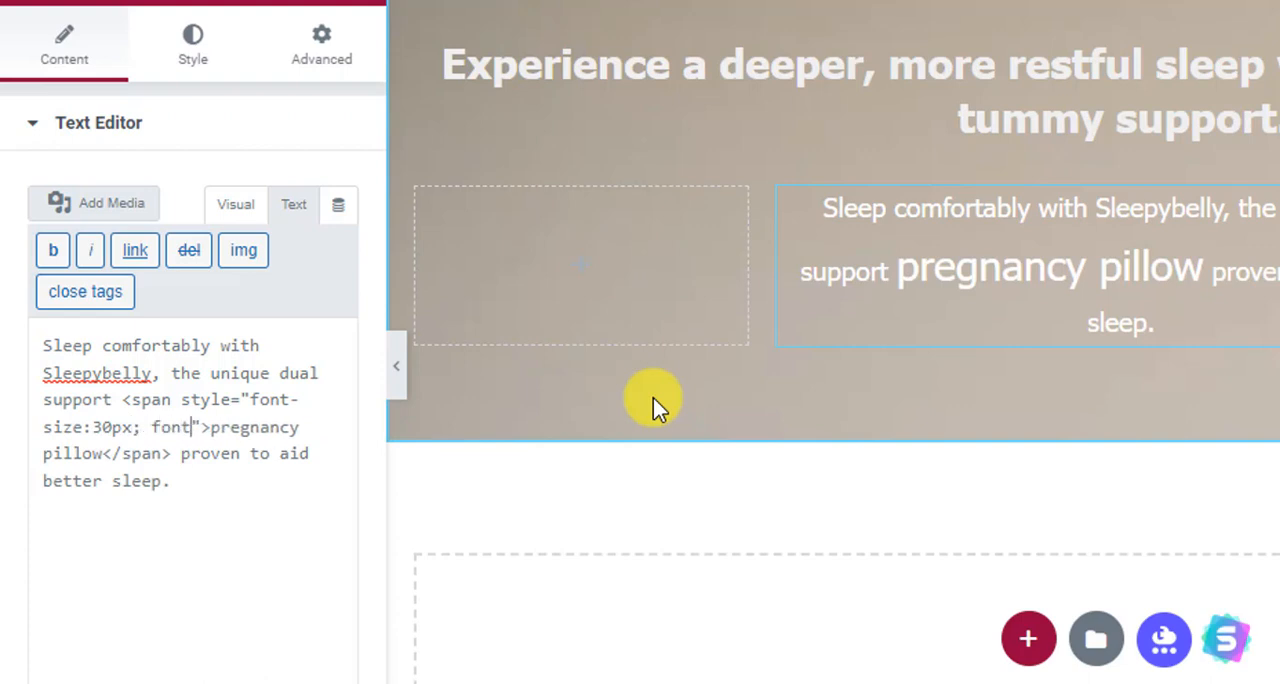
type("-weight")
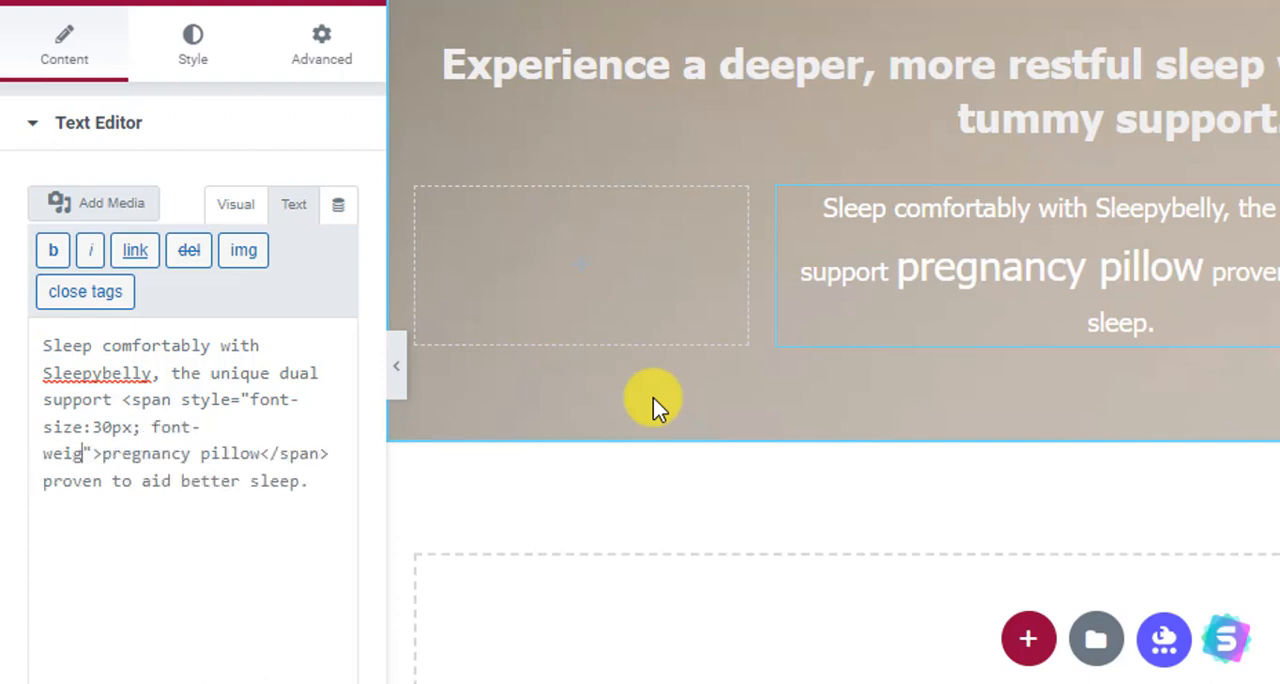
type(":bold;")
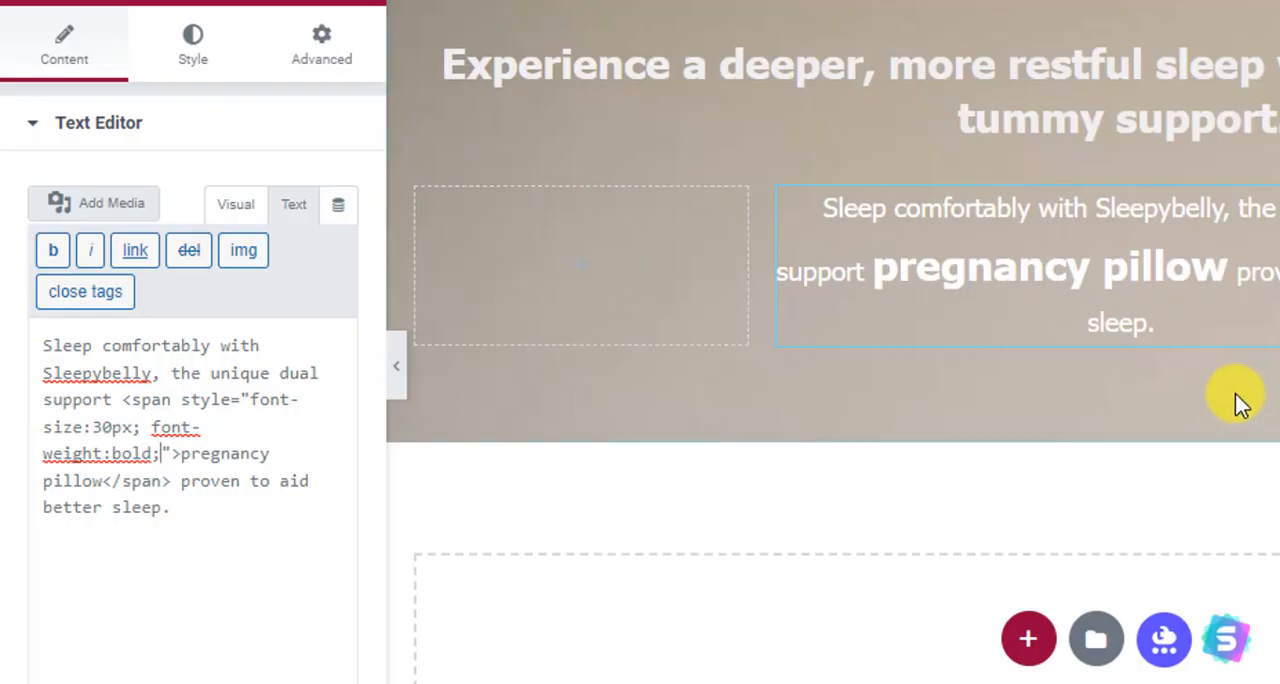
Try a font size of 34px for the "pregnancy pillow" span, and set it back to 30px.
double_click(127, 427)
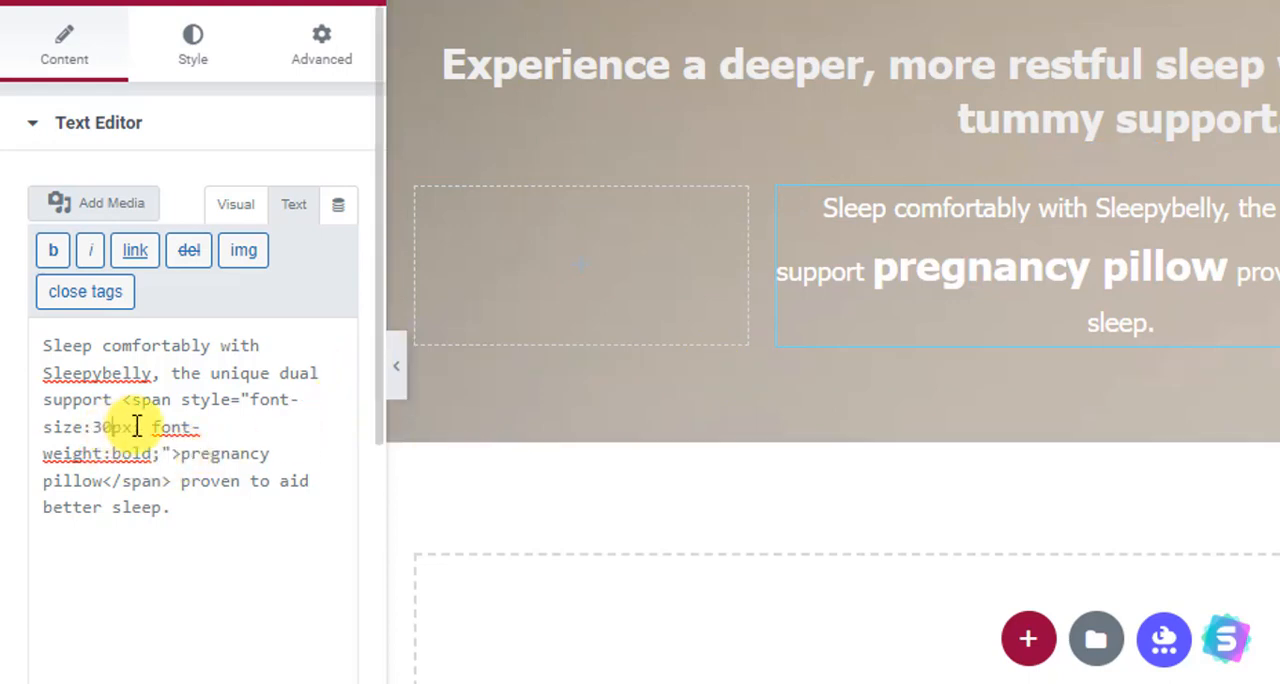
type("34px")
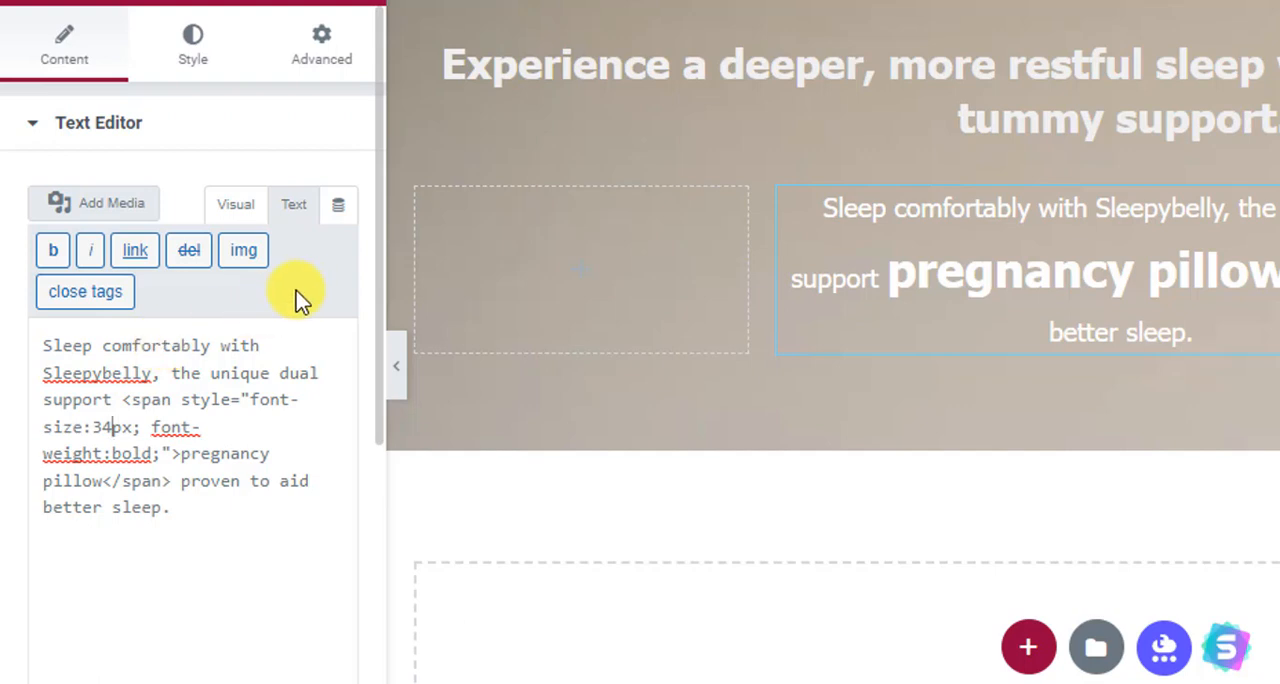
key("BackSpace")
type("0")
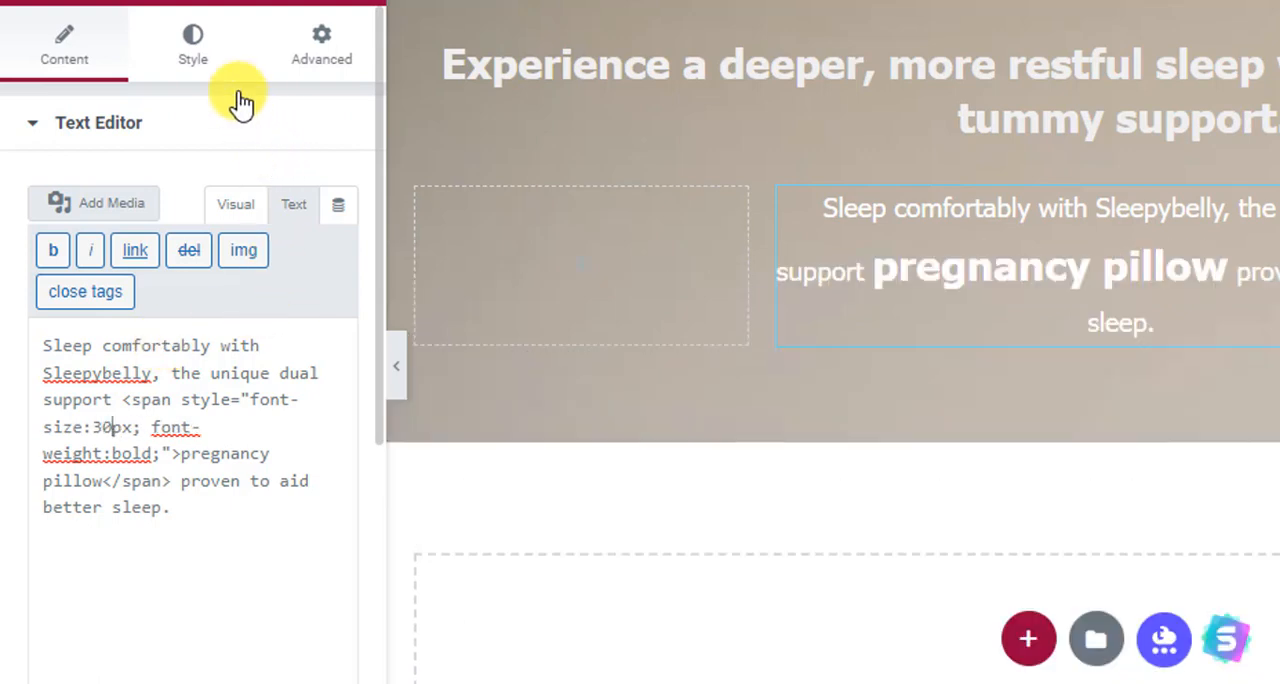
Set the paragraph's font size to 20 px in its typography settings, and compare it with the My Blog preview.
left_click(200, 46)
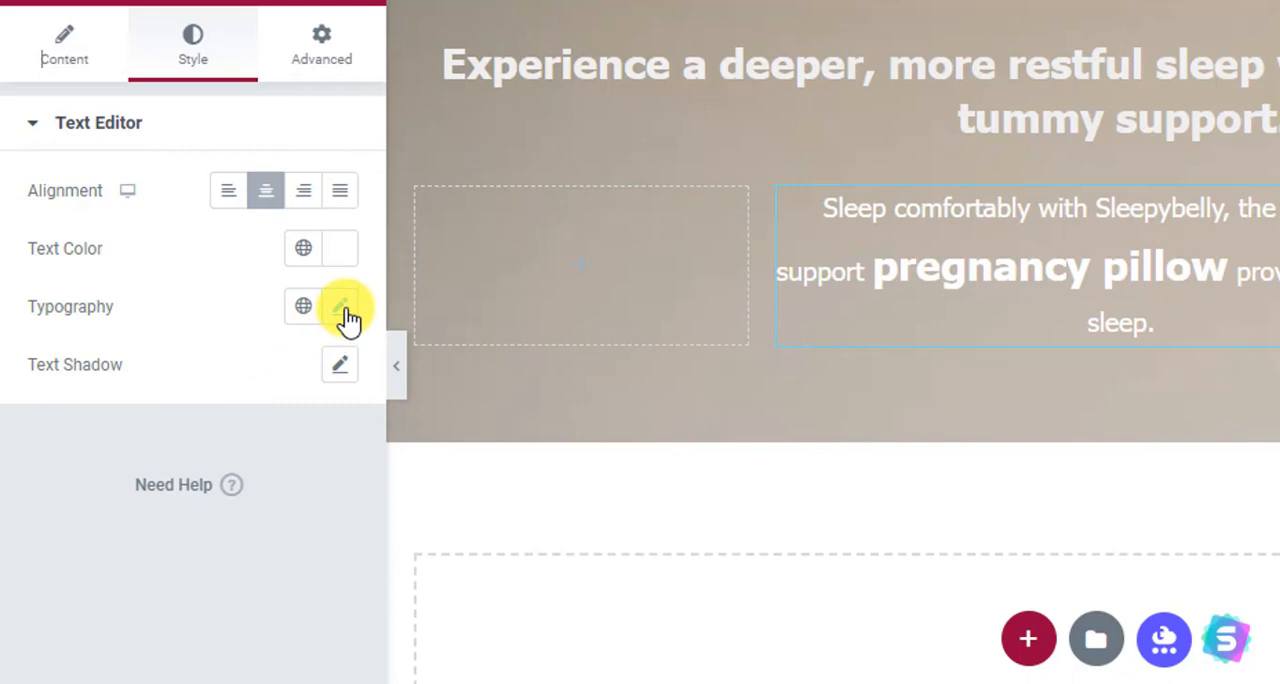
left_click(343, 310)
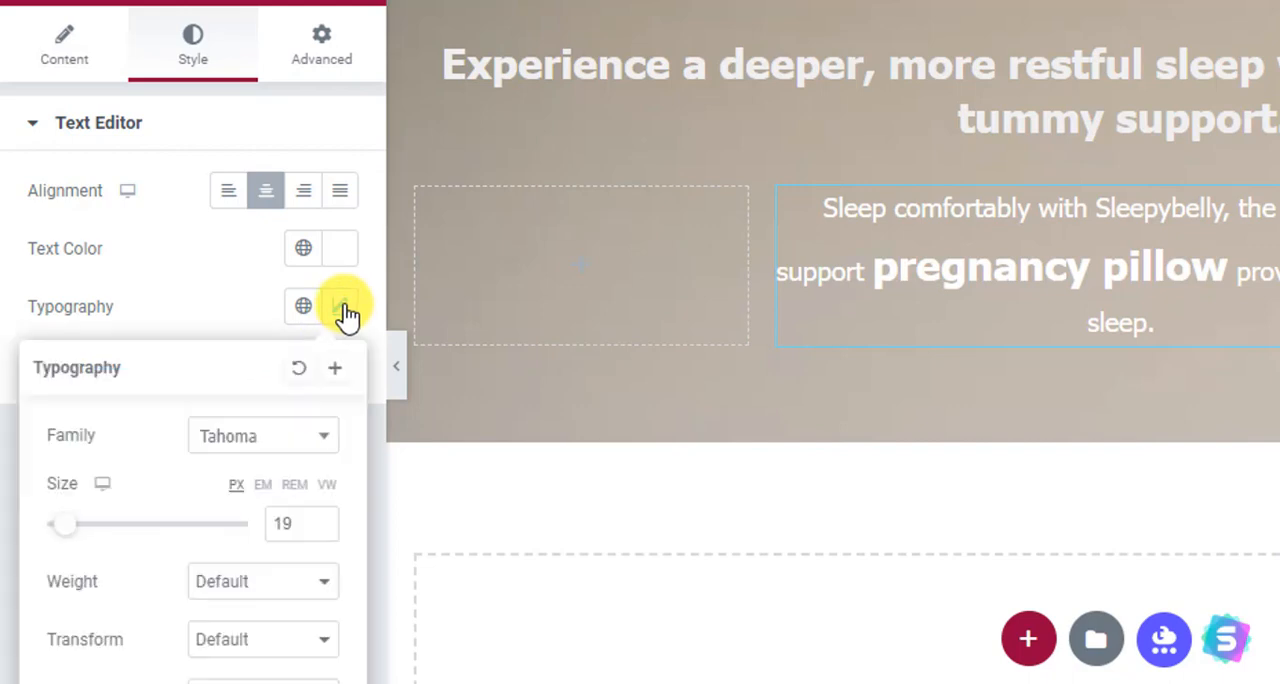
left_click(323, 530)
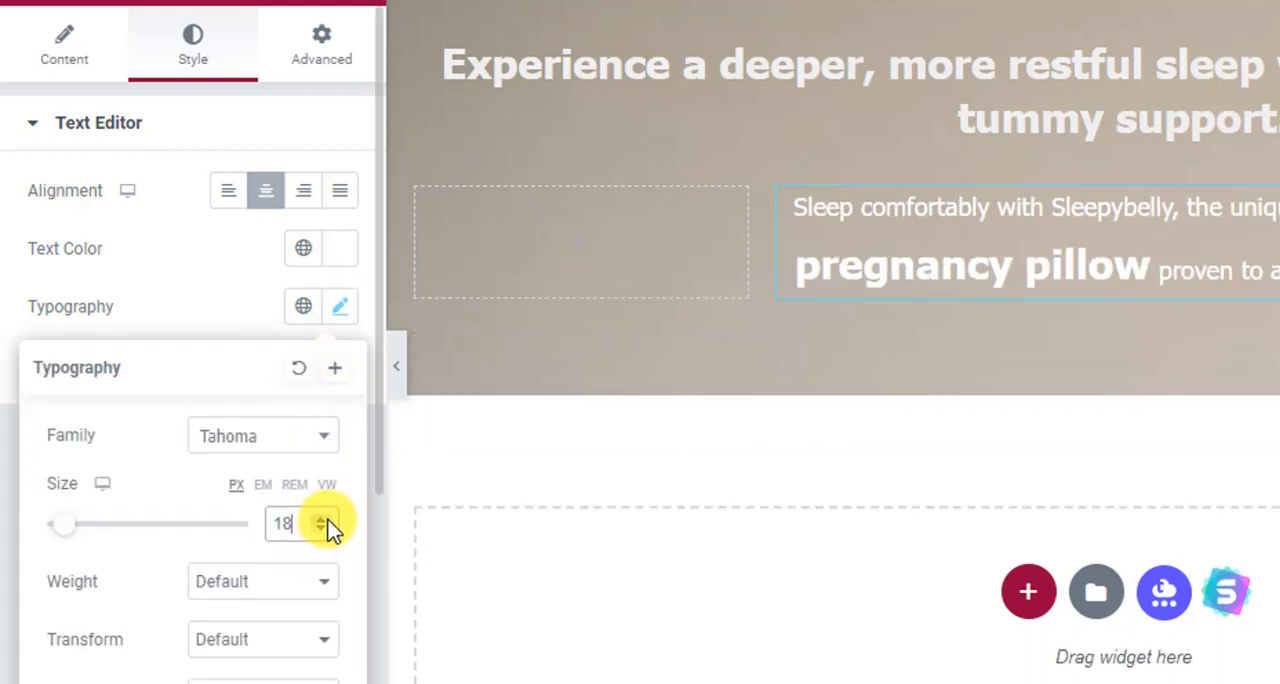
left_click(324, 519)
left_click(324, 519)
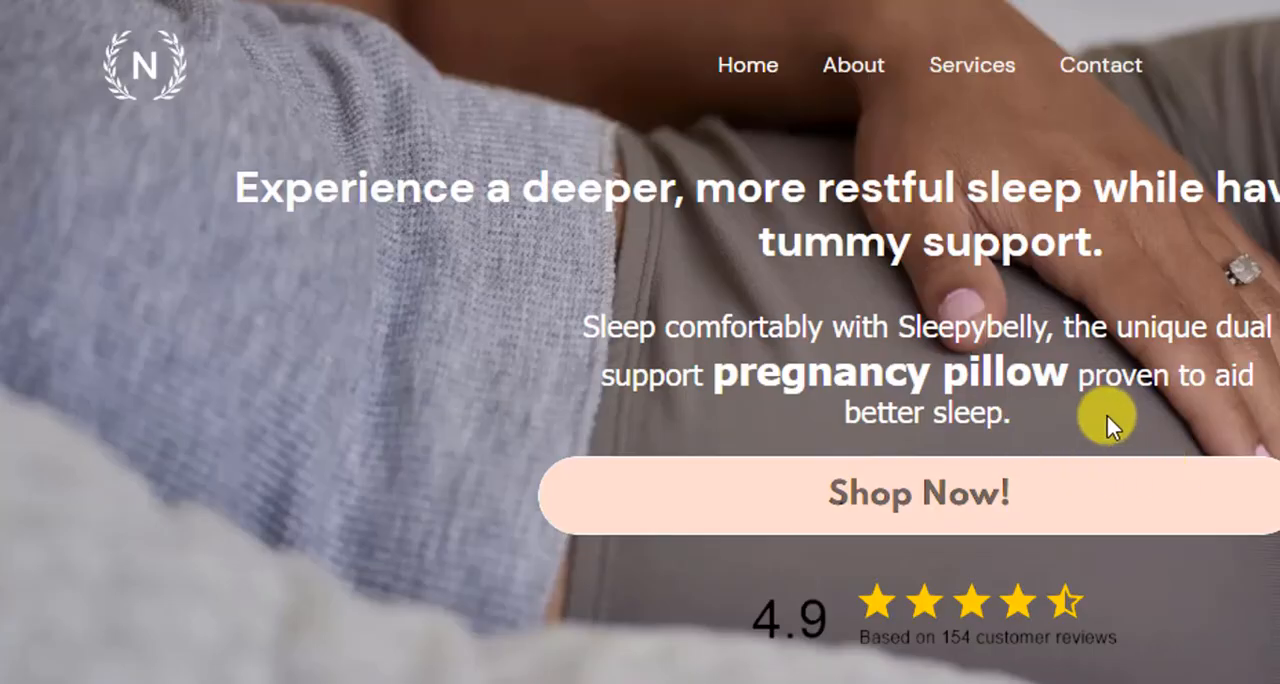
scroll(1107, 425, "down", 3)
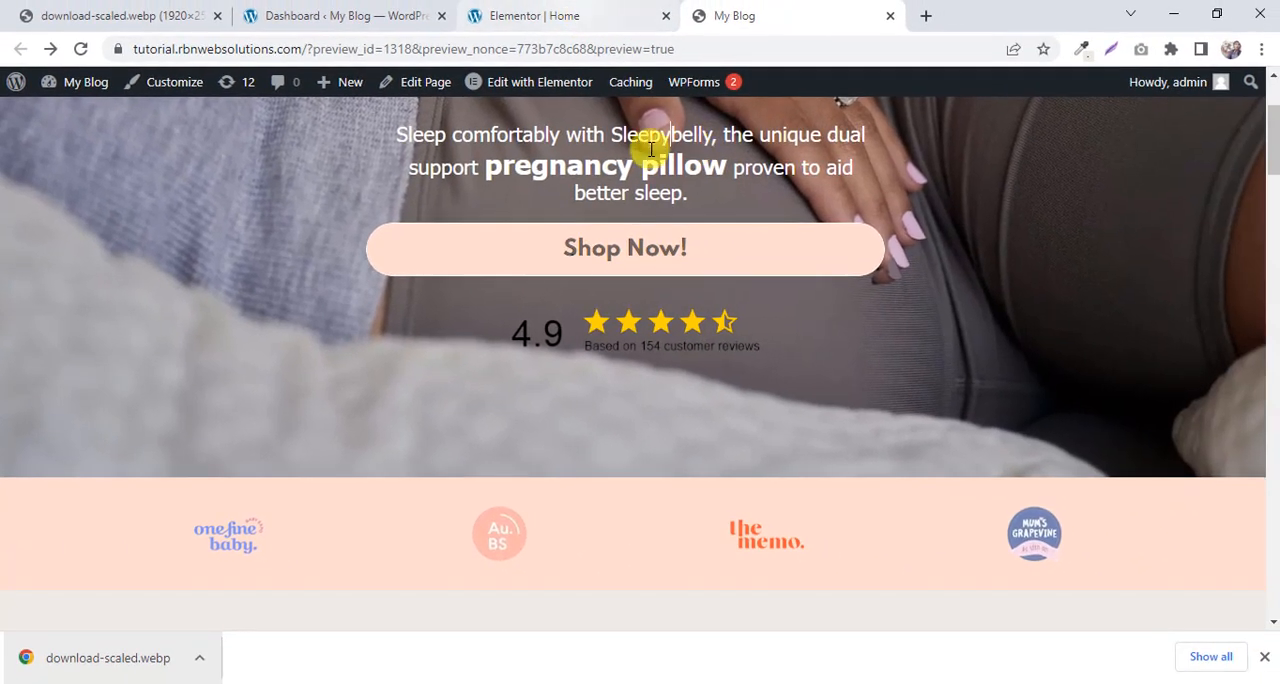
left_click(568, 12)
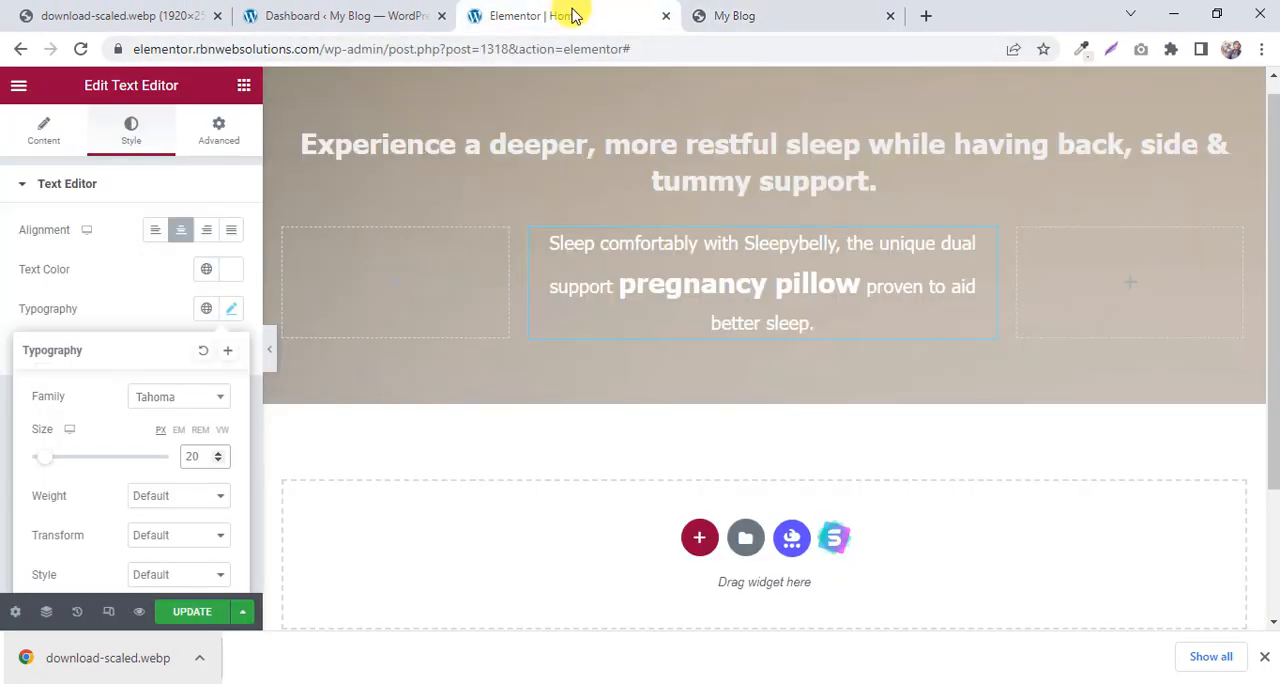
Search the widgets for "bu" and add a Button widget below the paragraph in the middle column.
left_click(243, 89)
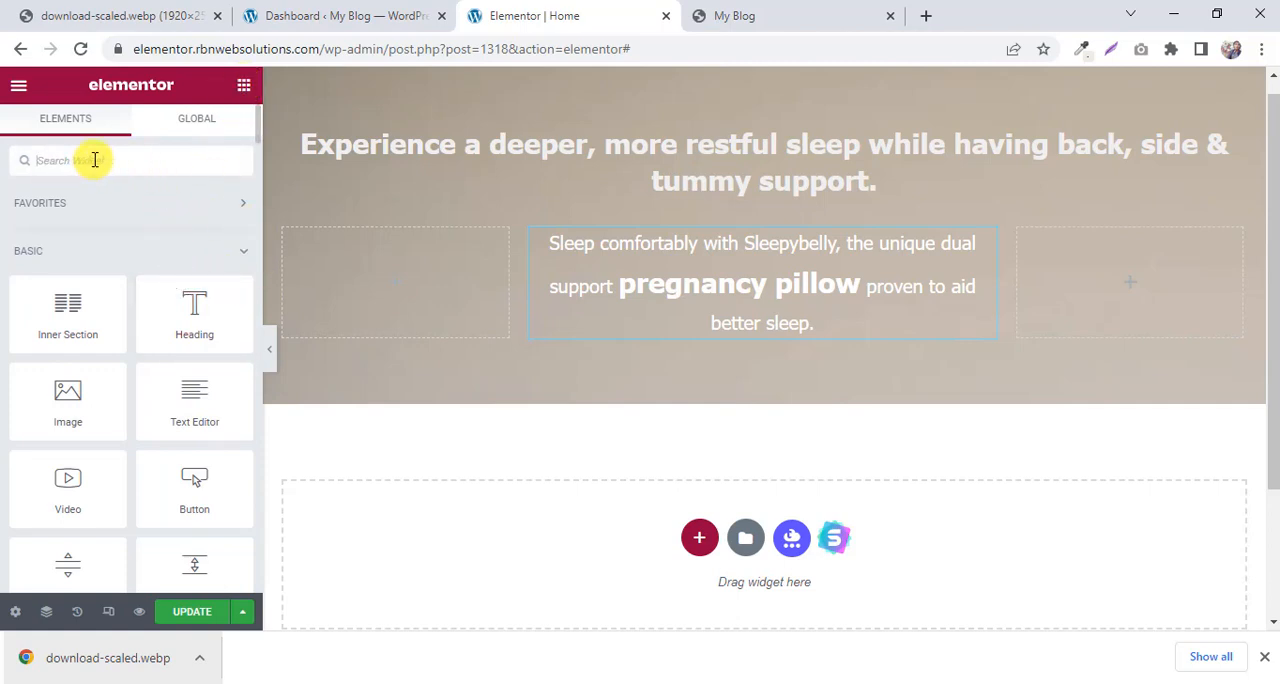
type("bu")
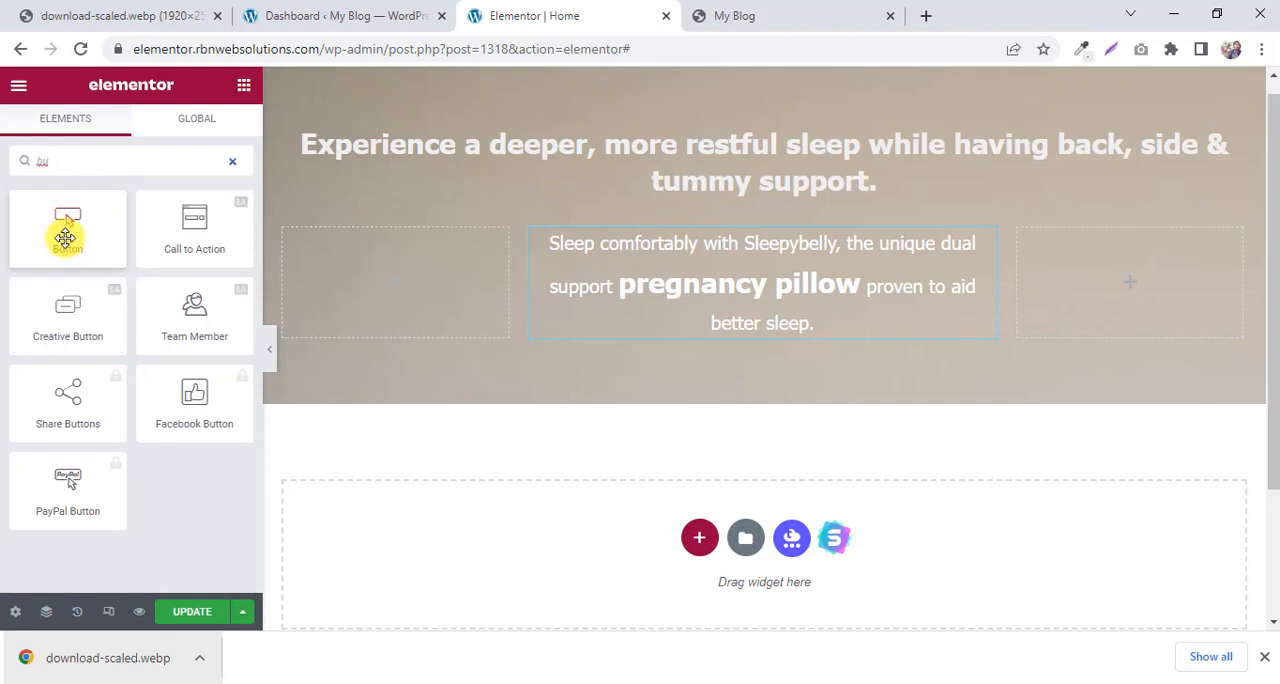
left_click_drag(65, 237, 816, 310)
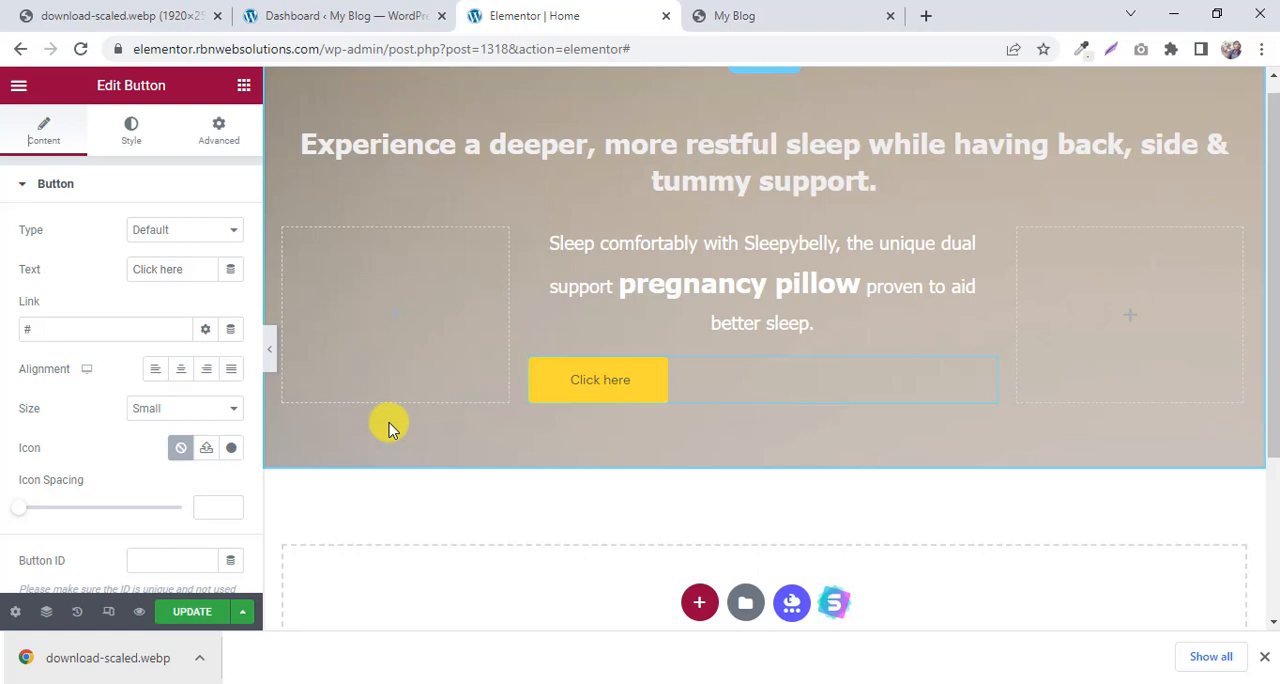
Give the button a Classic background in the colour sampled from the Shop Now! button on the My Blog preview.
left_click(113, 140)
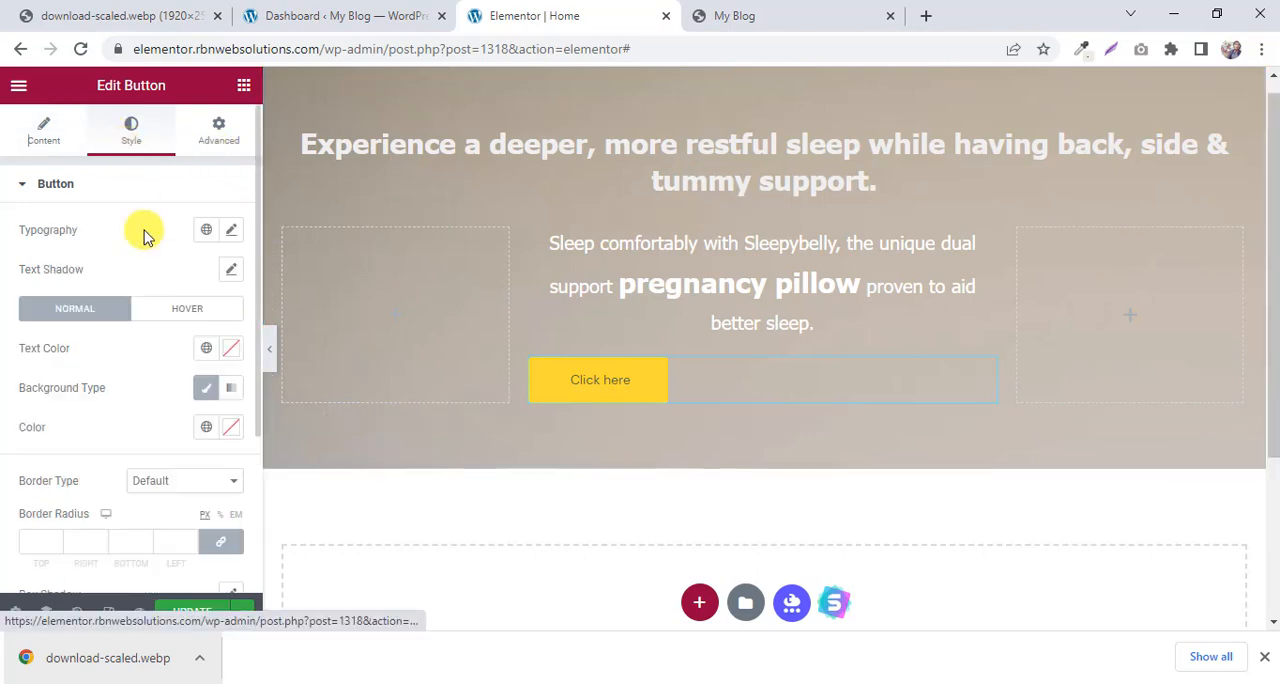
left_click(200, 392)
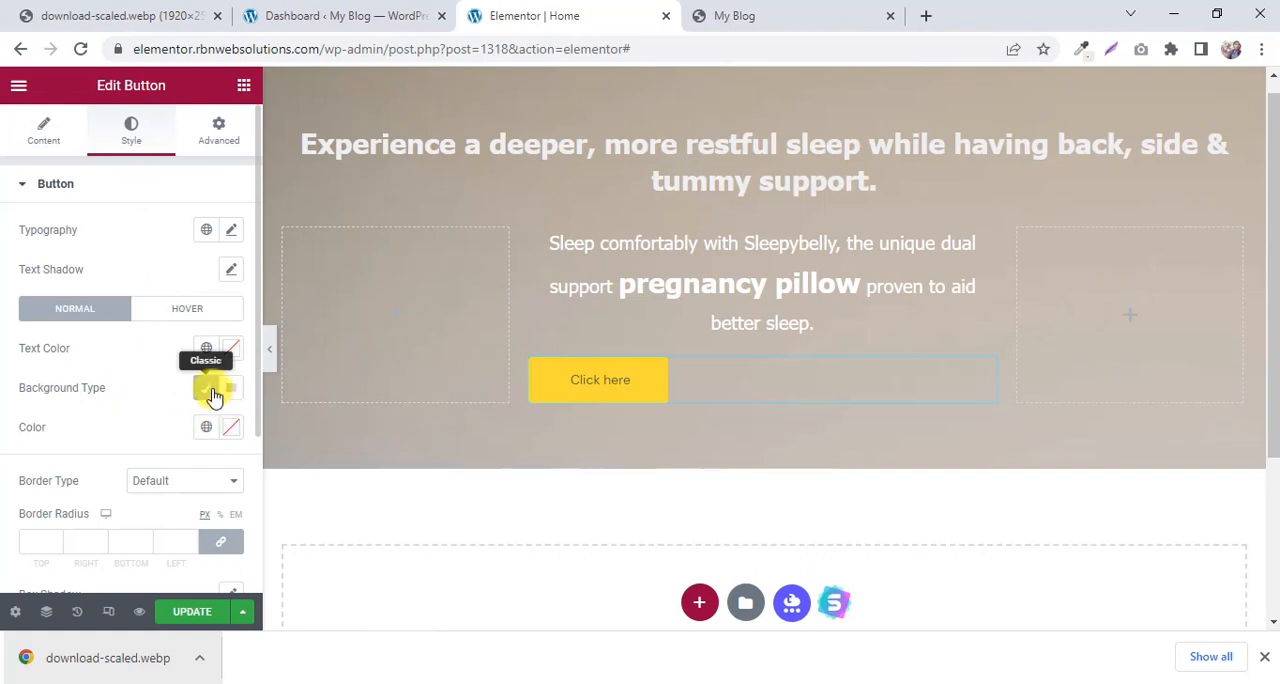
left_click(206, 388)
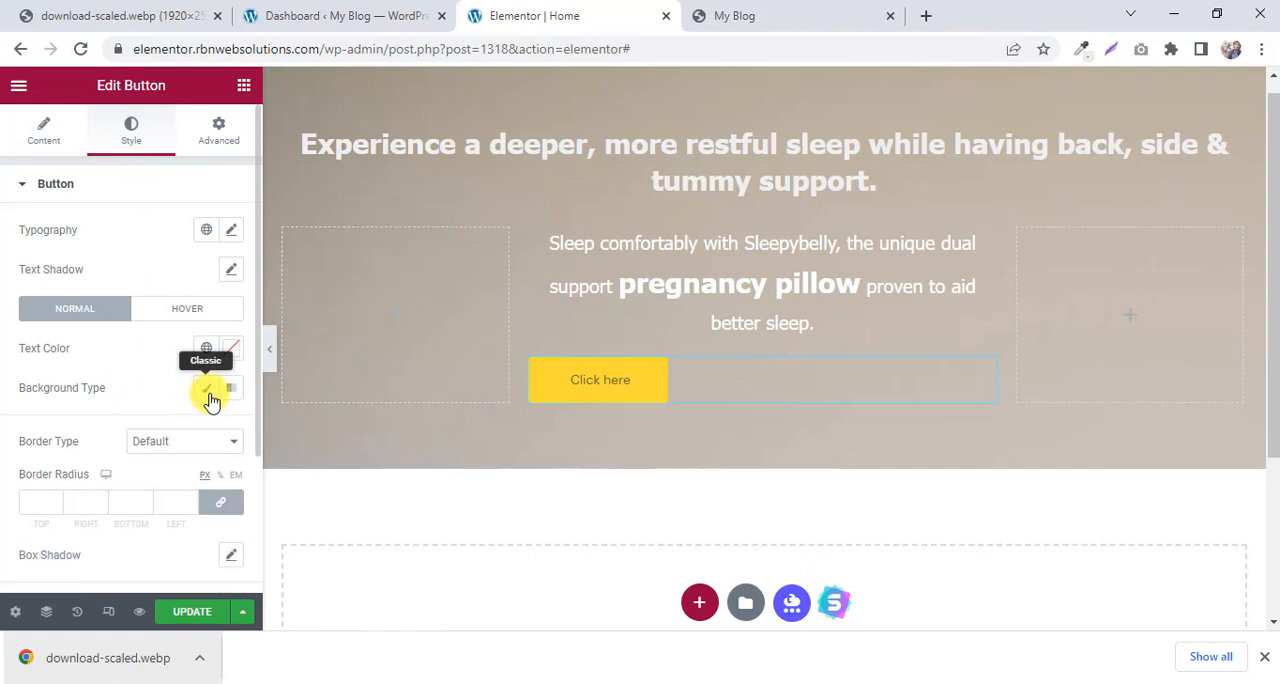
scroll(211, 402, "down", 1)
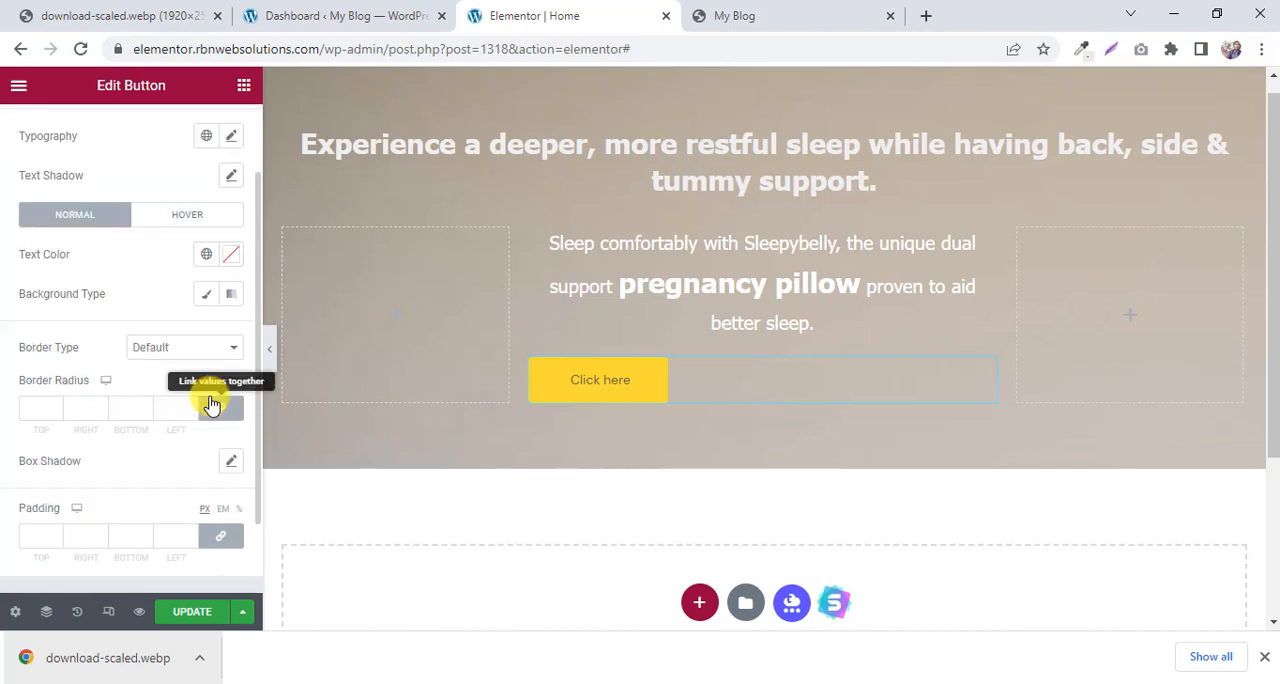
left_click(202, 296)
left_click(231, 333)
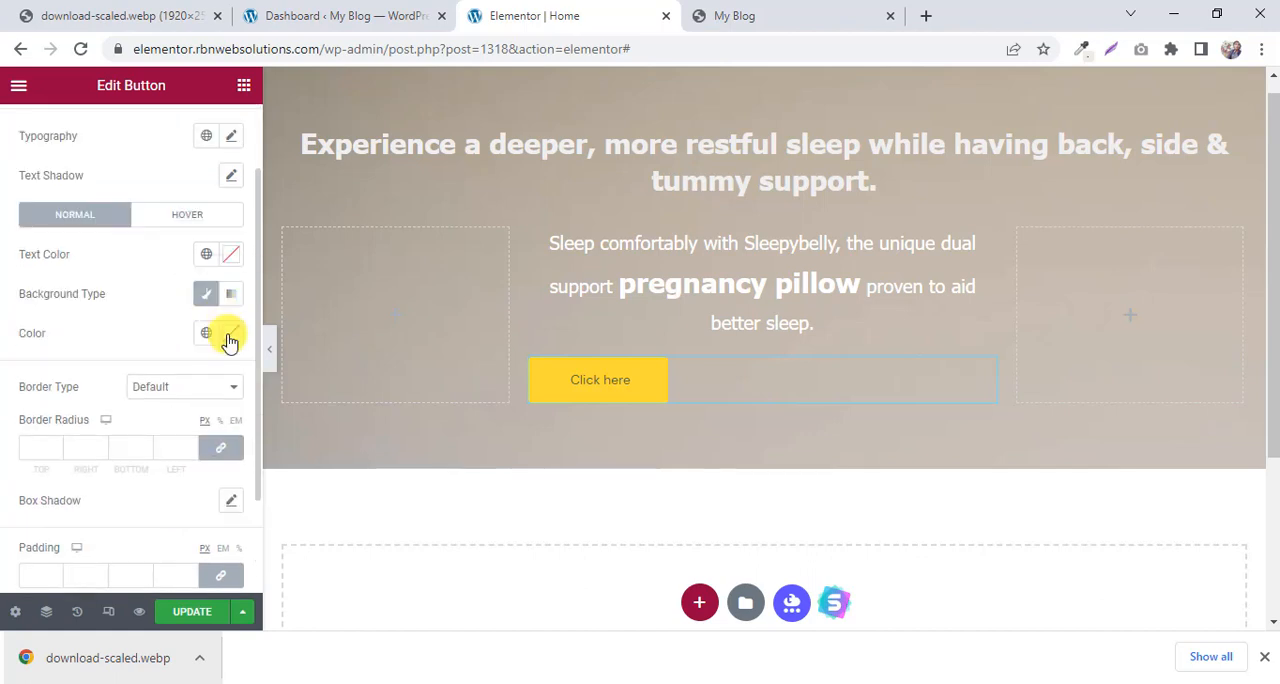
left_click(760, 8)
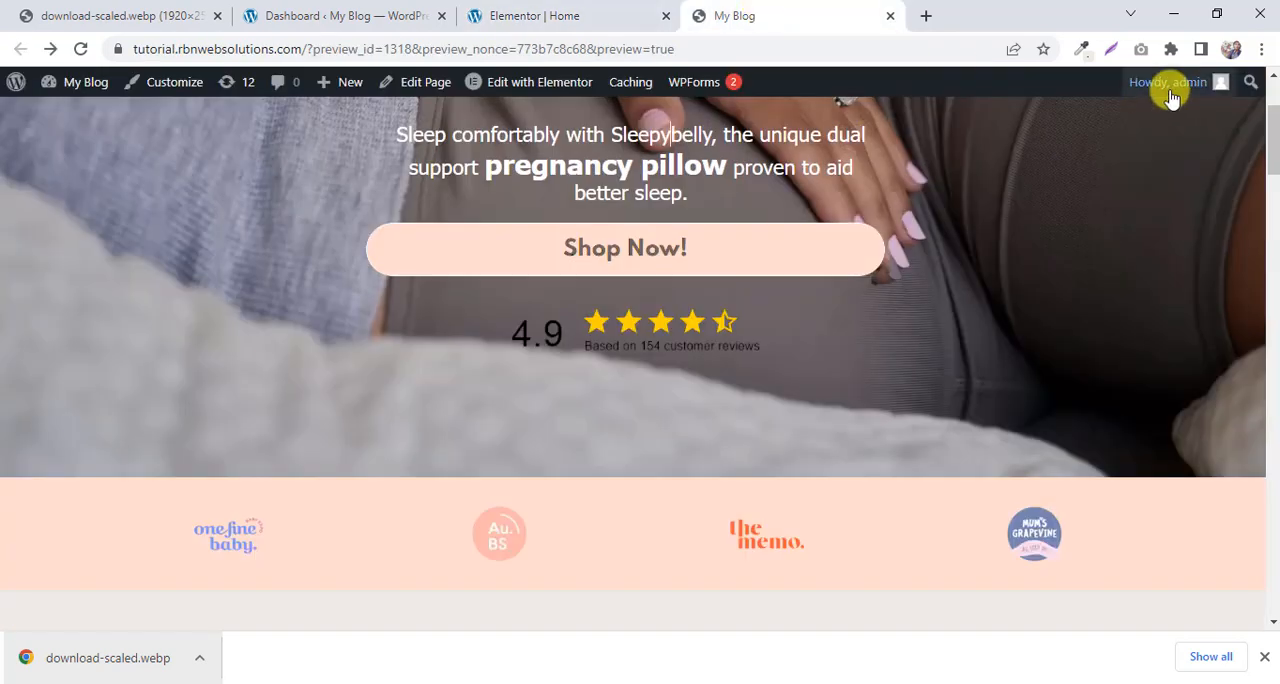
left_click(1081, 49)
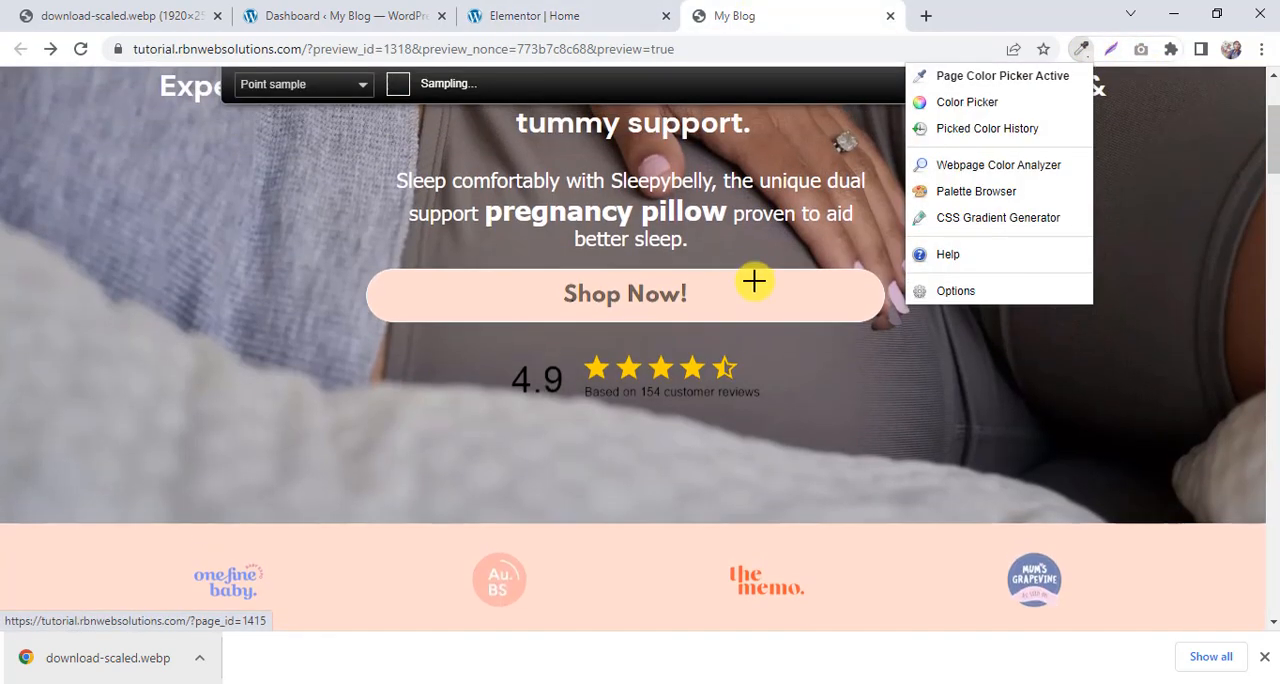
left_click(757, 288)
left_click(478, 8)
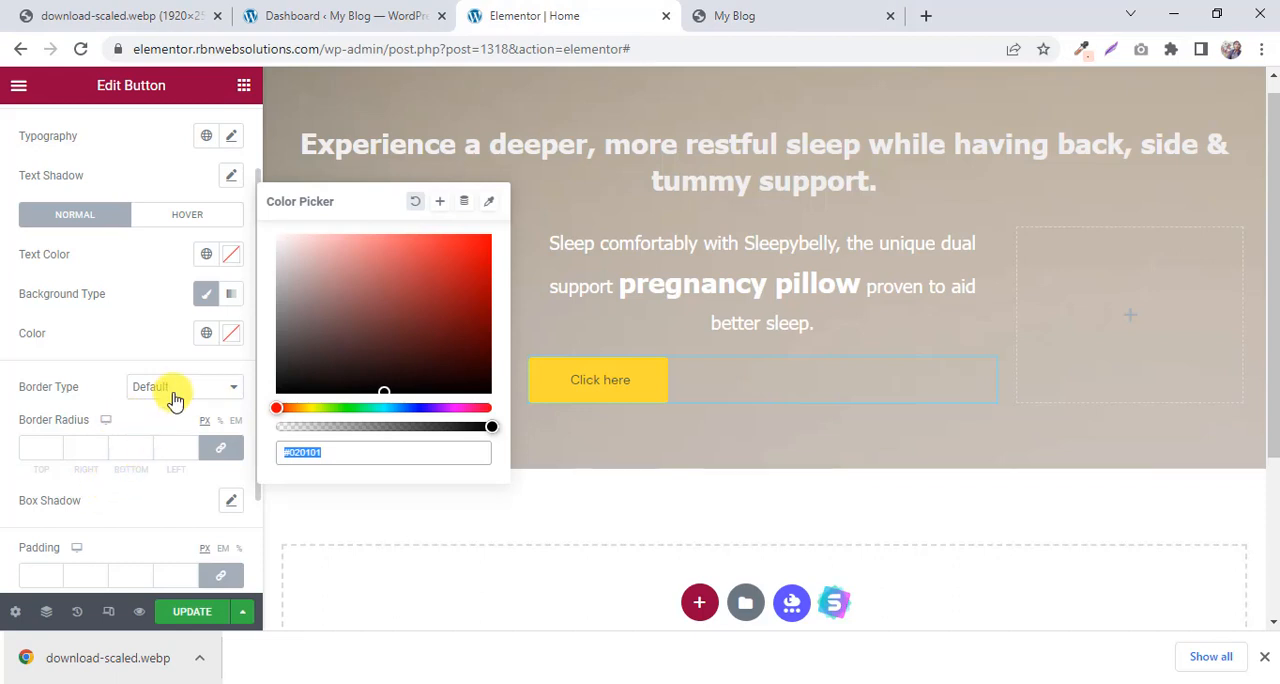
right_click(335, 450)
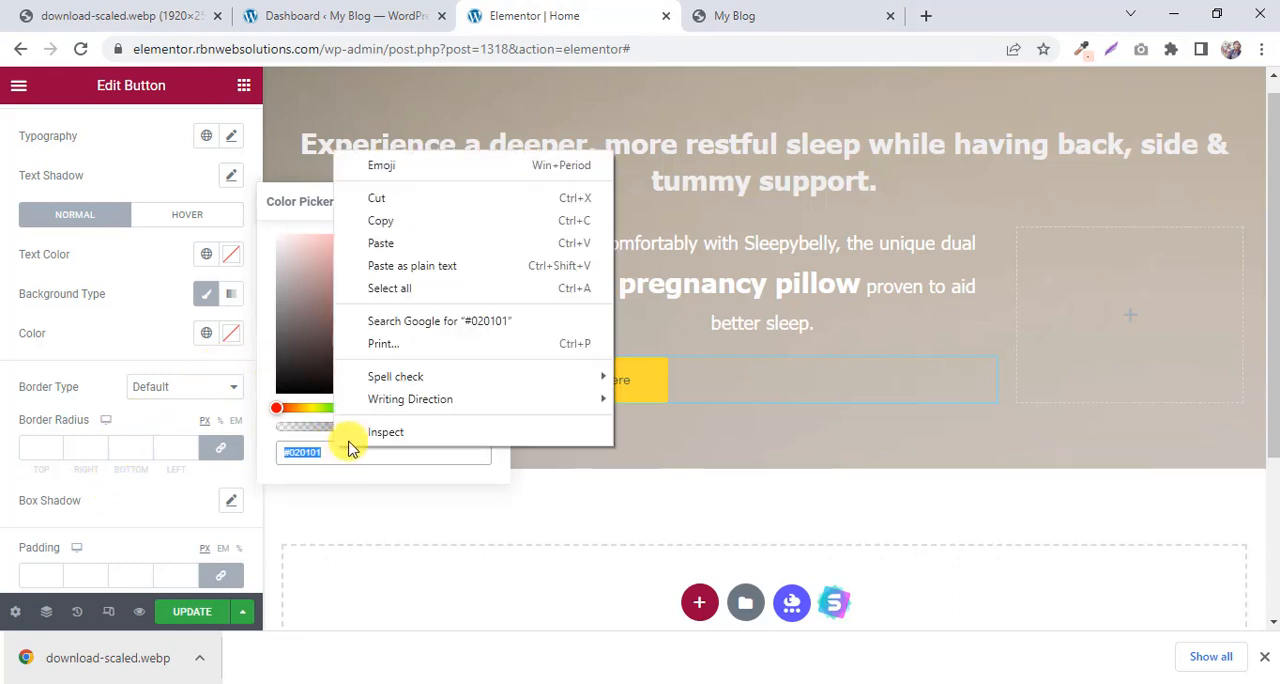
left_click(403, 243)
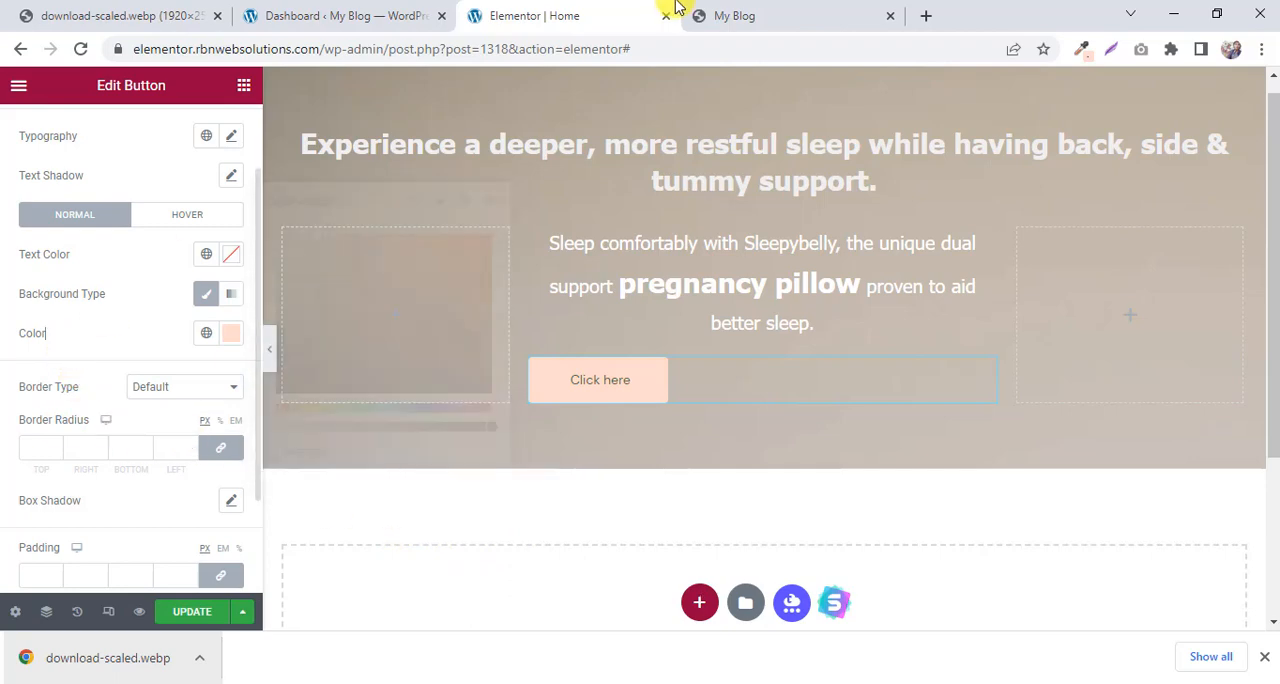
Compare with the My Blog preview and set the button's typography to size 28 px and weight 700 (Bold).
left_click(763, 12)
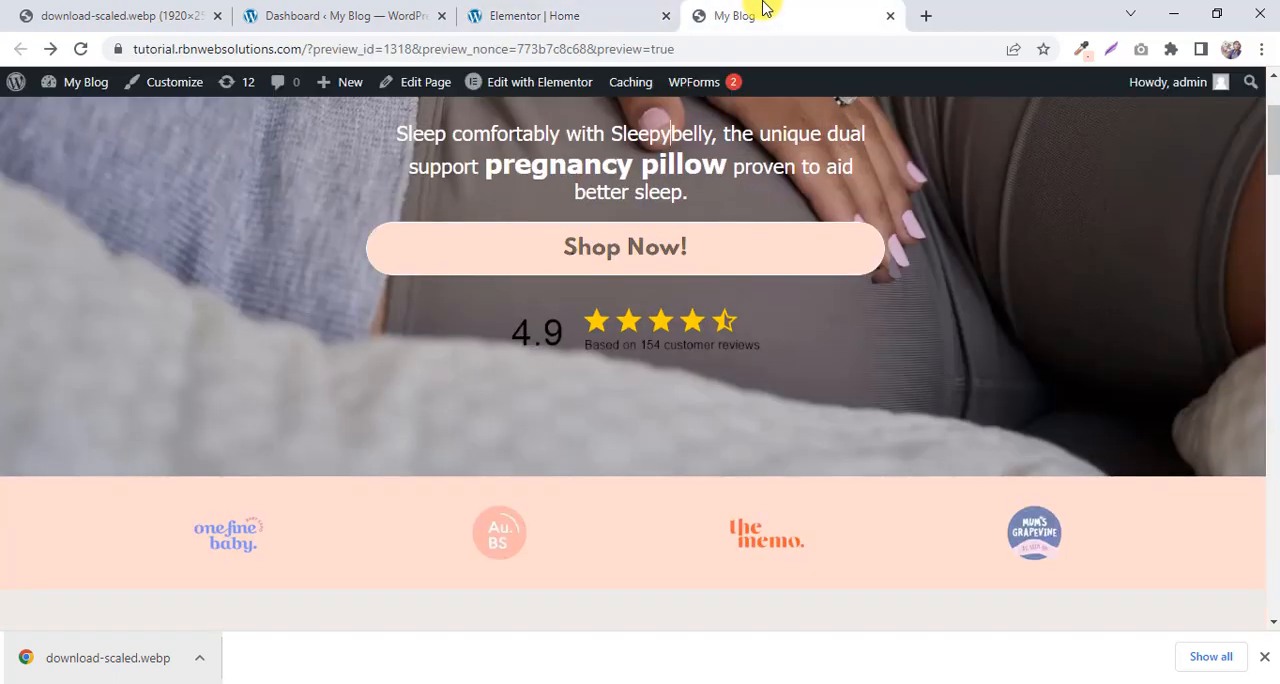
left_click(595, 10)
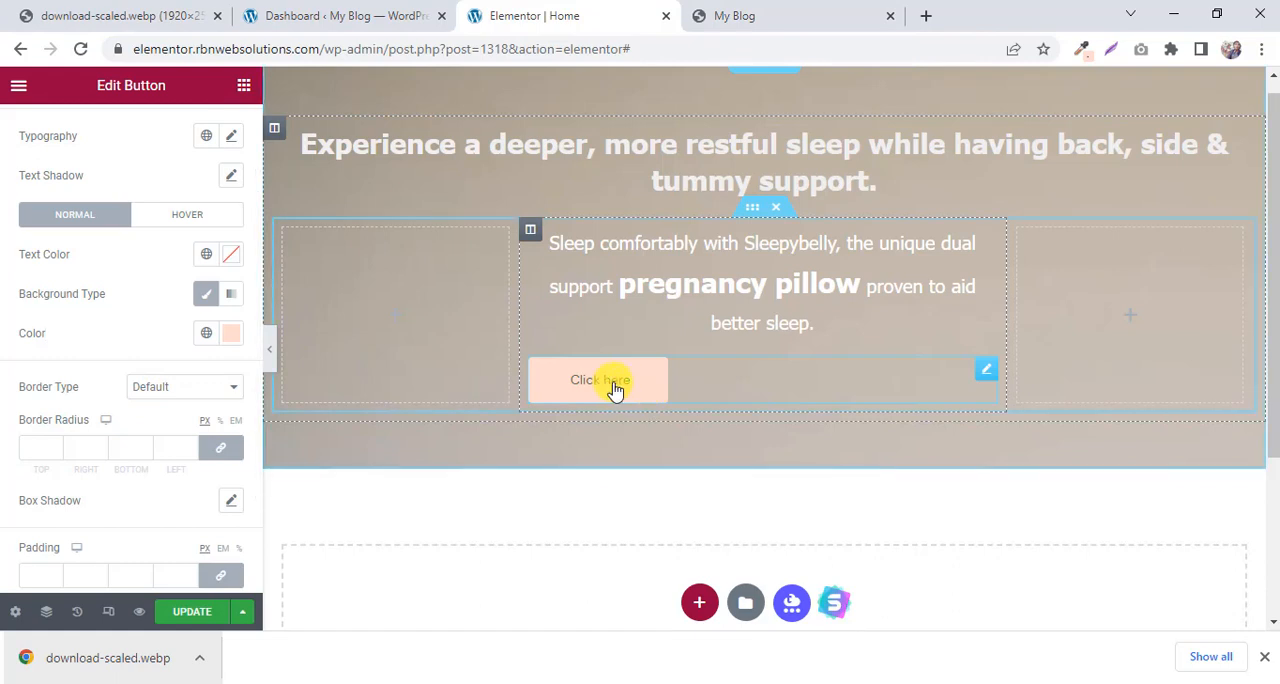
scroll(200, 394, "down", 2)
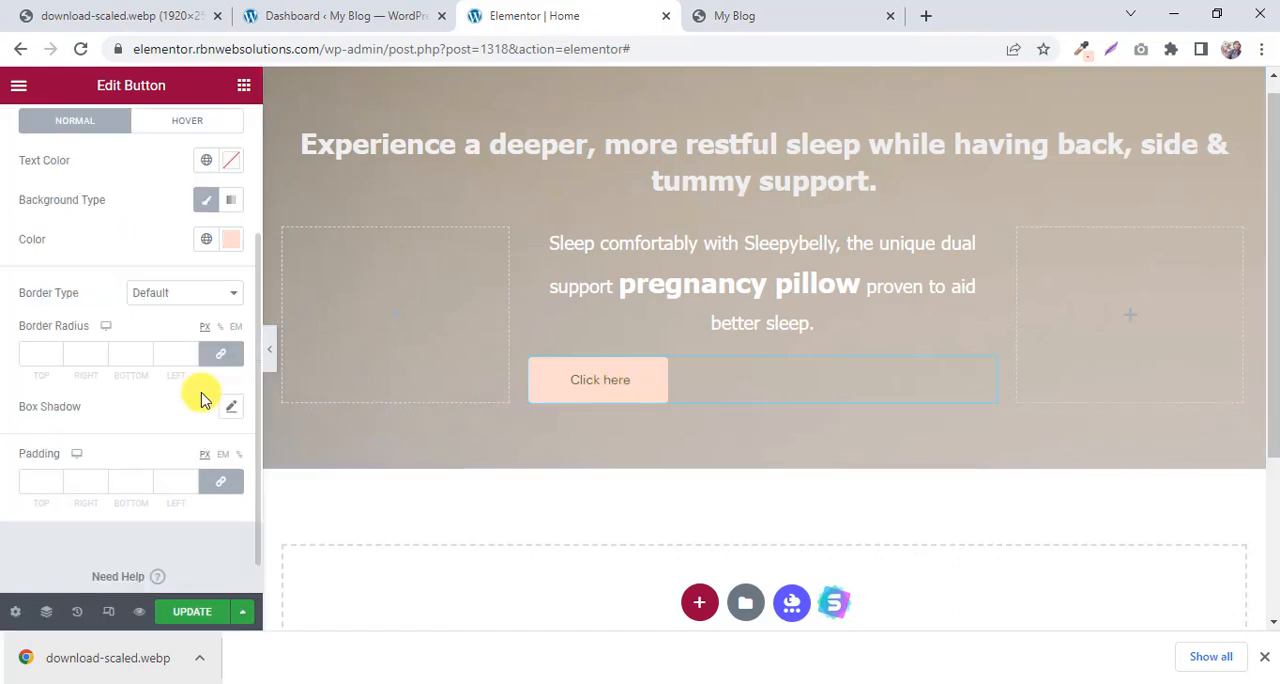
scroll(203, 398, "up", 3)
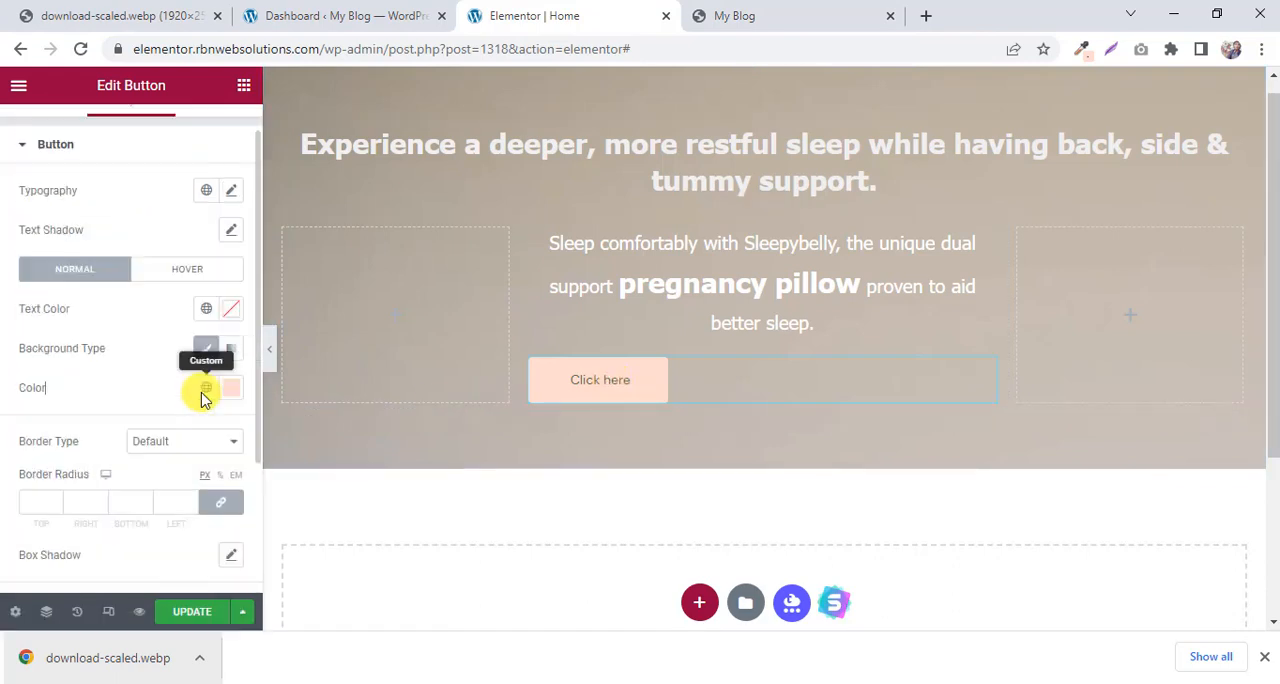
left_click(231, 190)
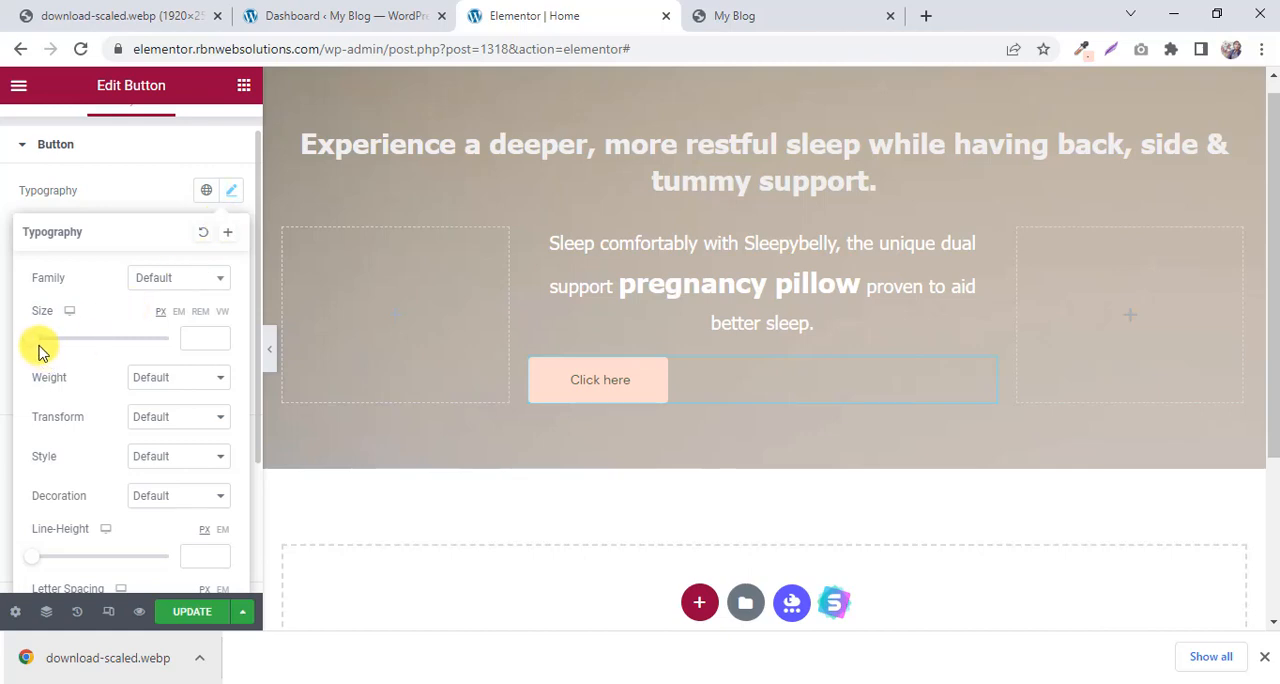
left_click_drag(35, 350, 57, 344)
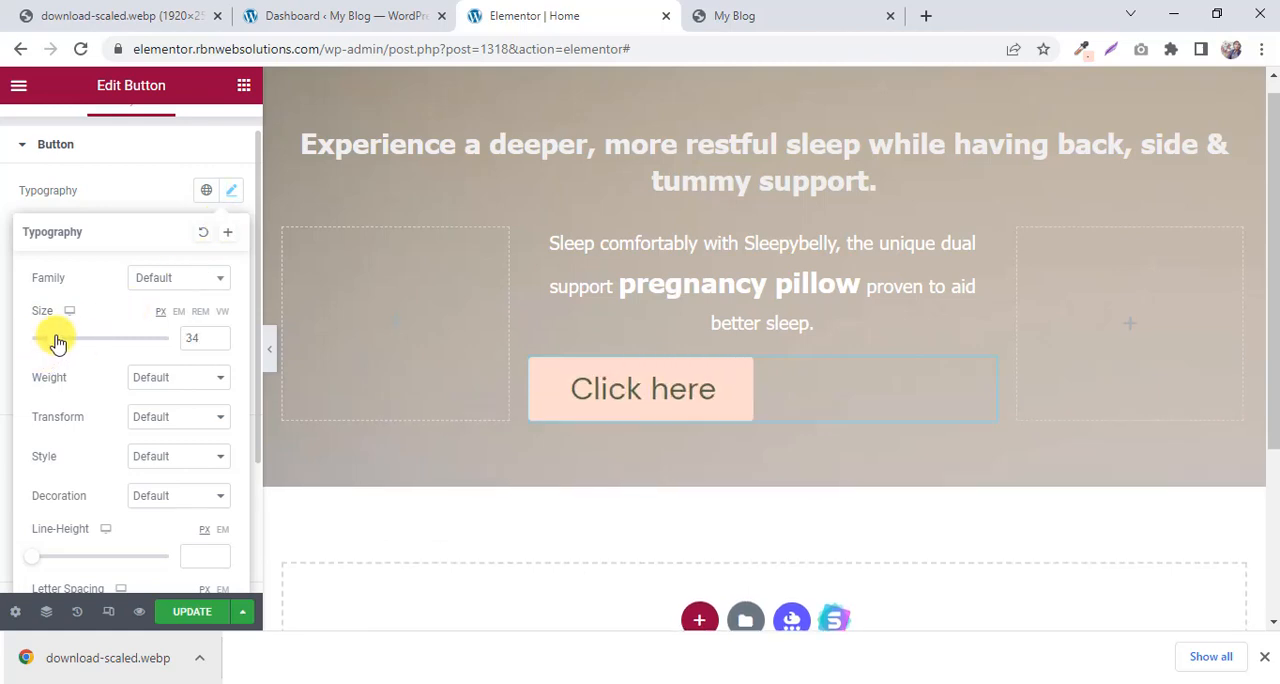
left_click(762, 12)
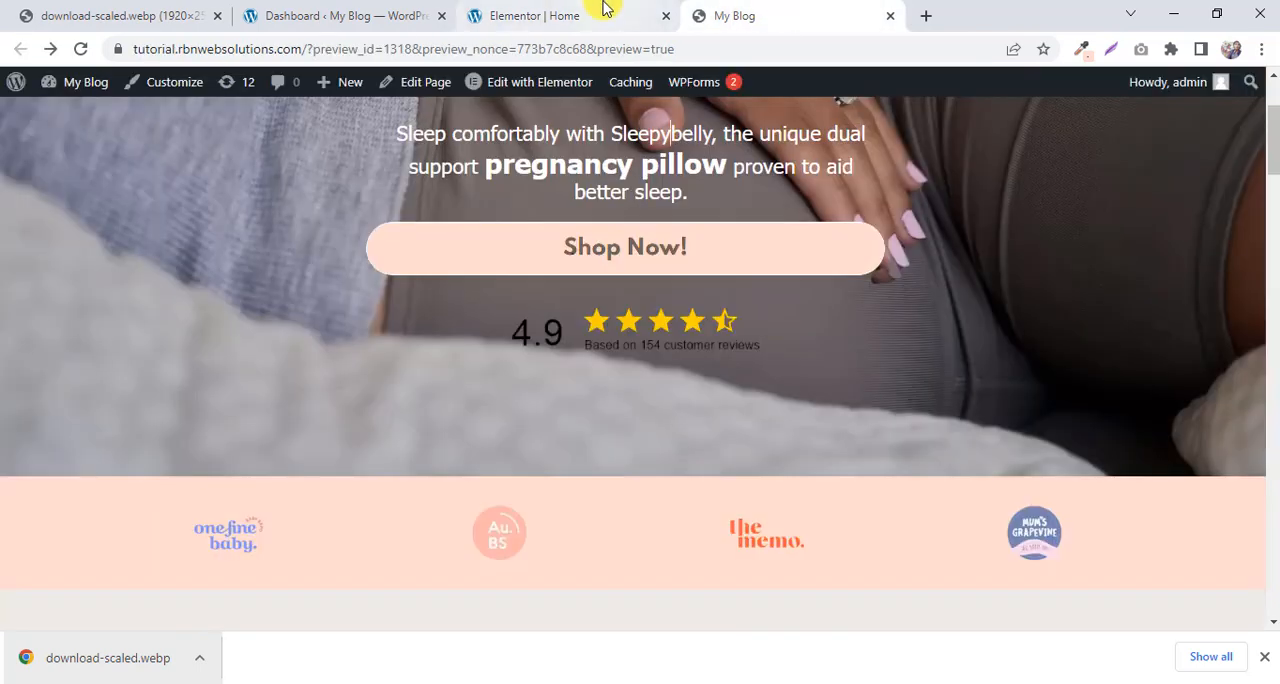
left_click(603, 8)
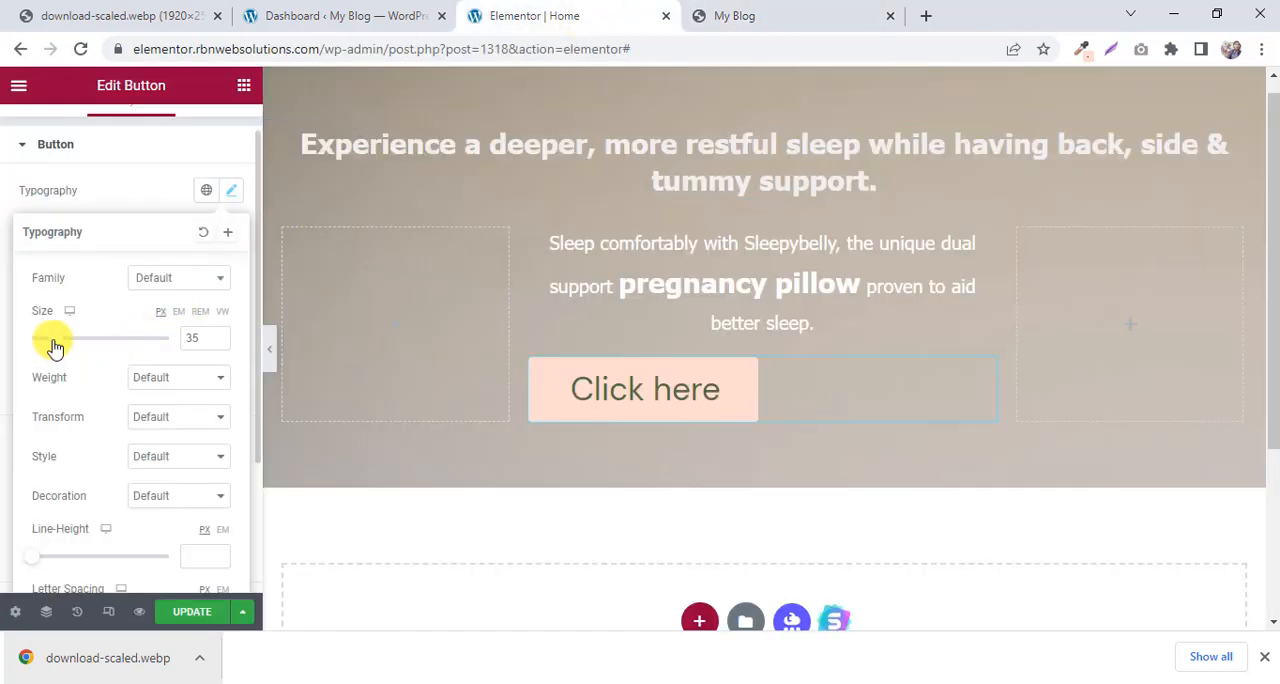
left_click_drag(55, 346, 50, 346)
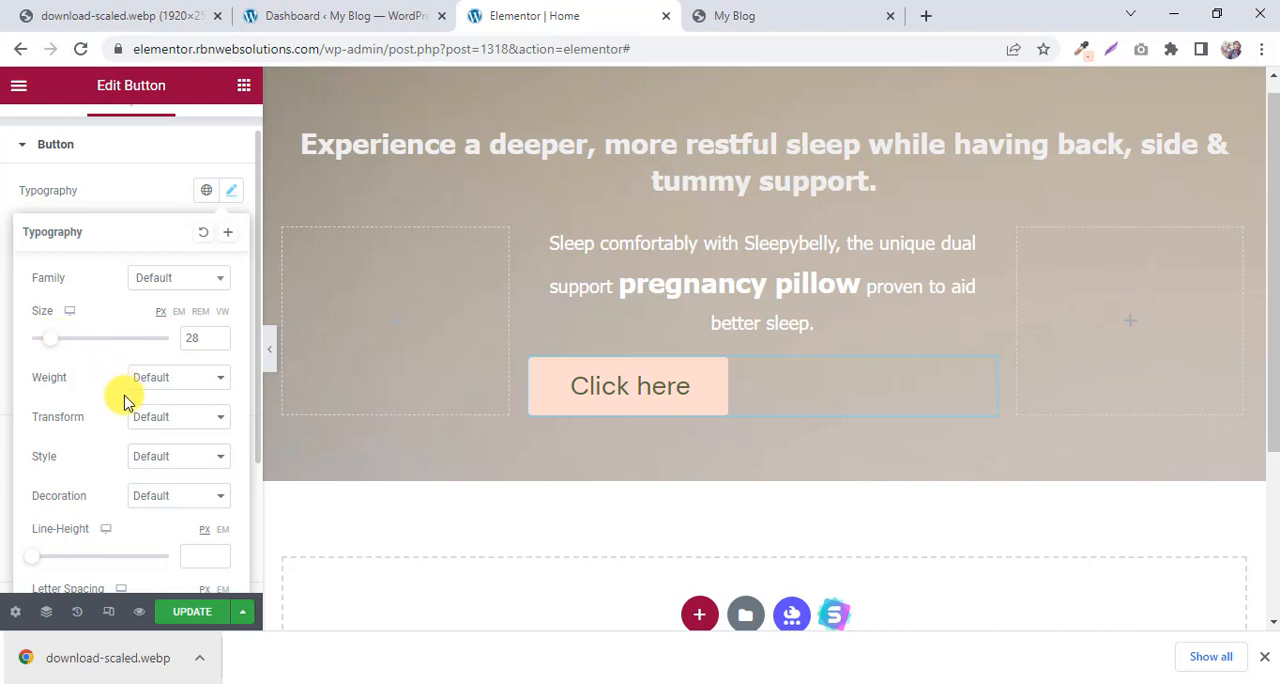
left_click(183, 388)
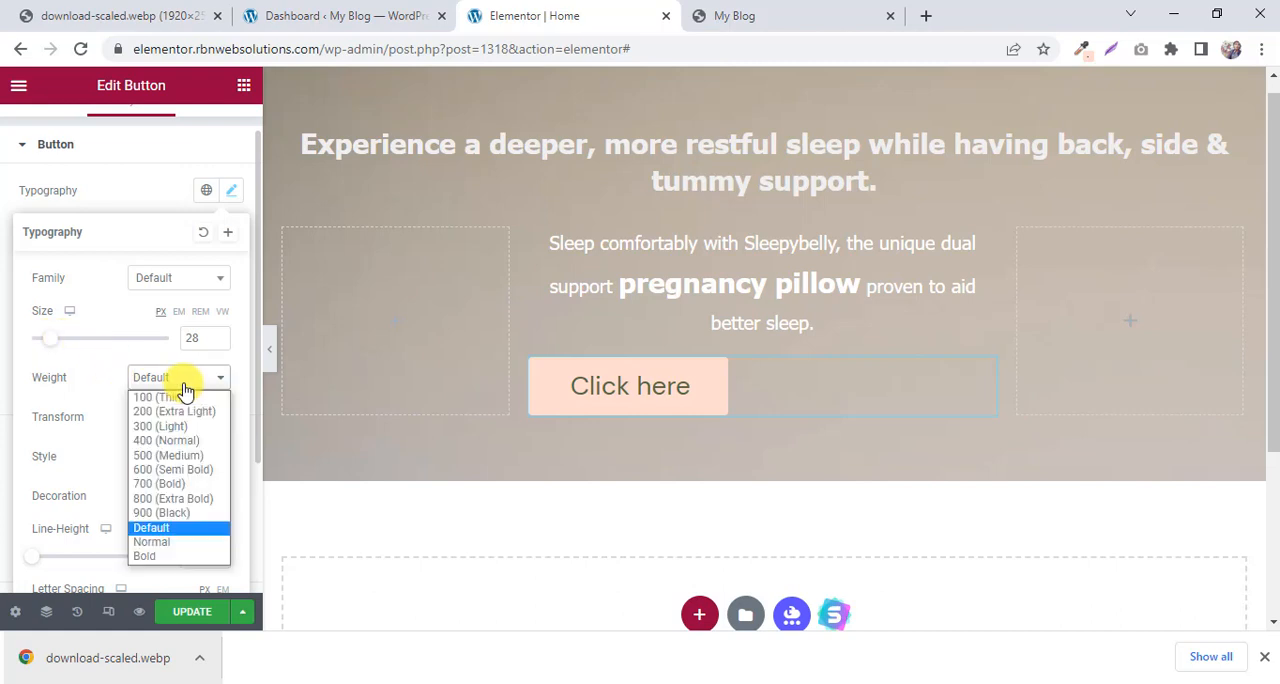
left_click(168, 487)
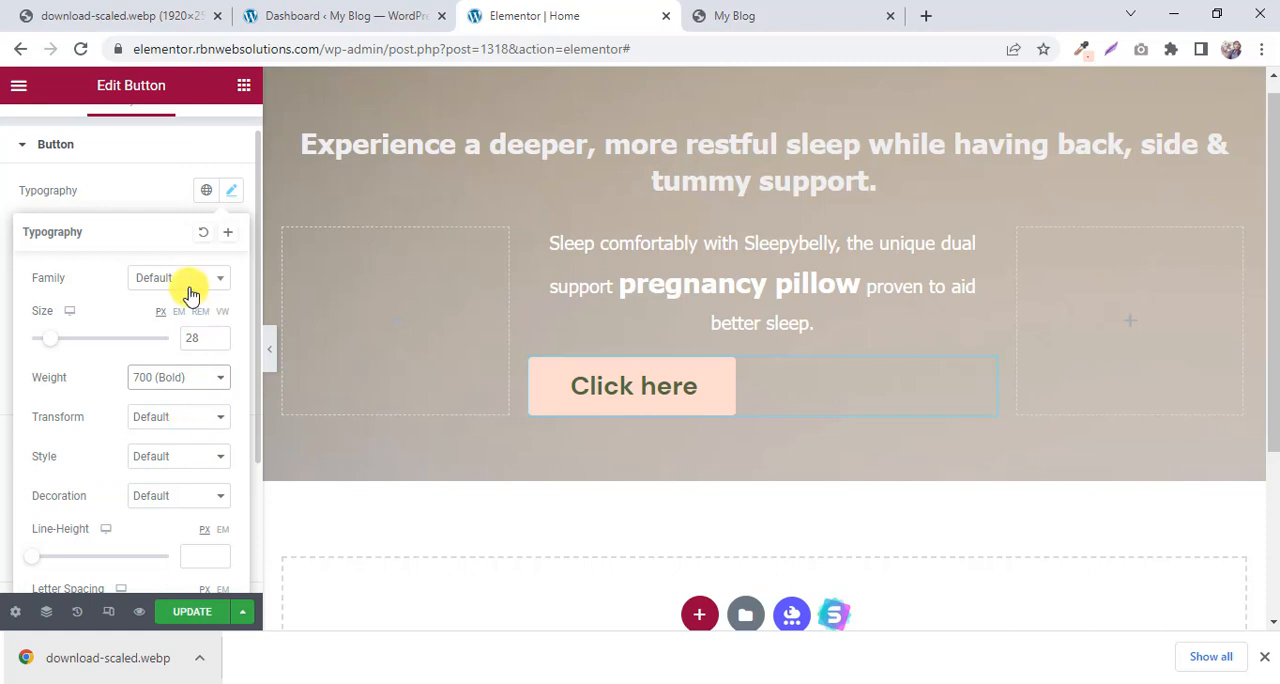
Replace the button's text with "Shop Now!", checking the wording on the My Blog preview.
scroll(190, 293, "up", 1)
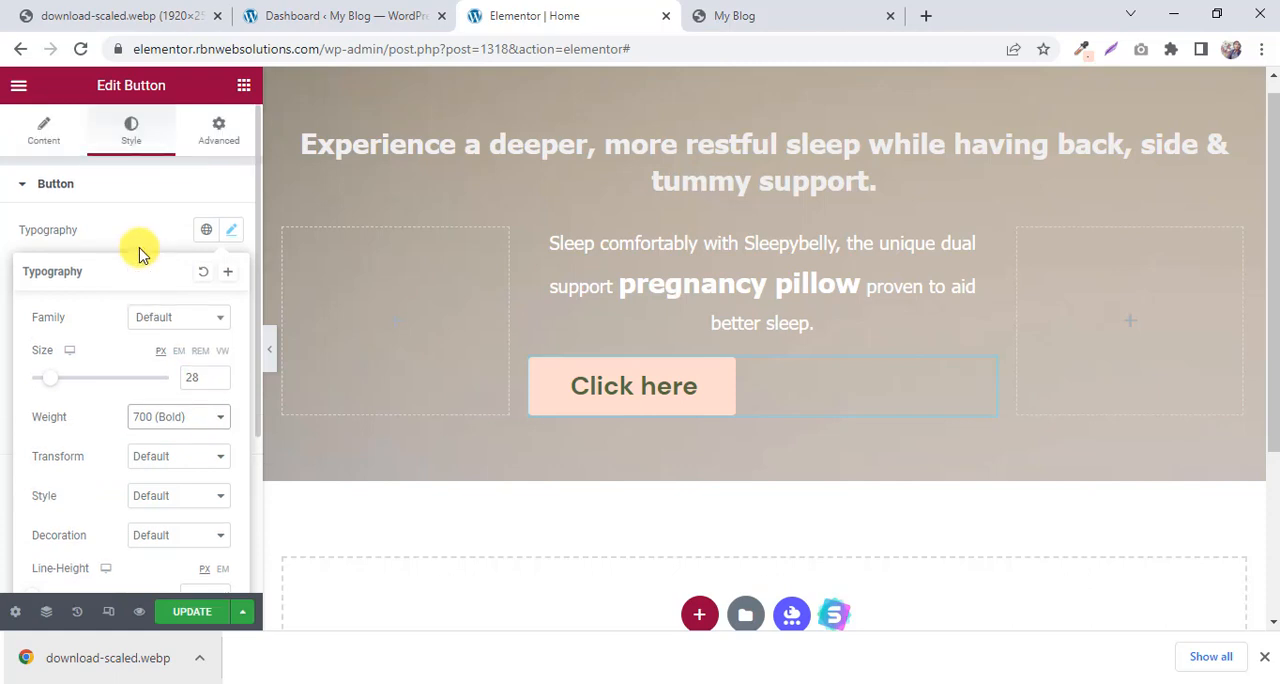
left_click(49, 141)
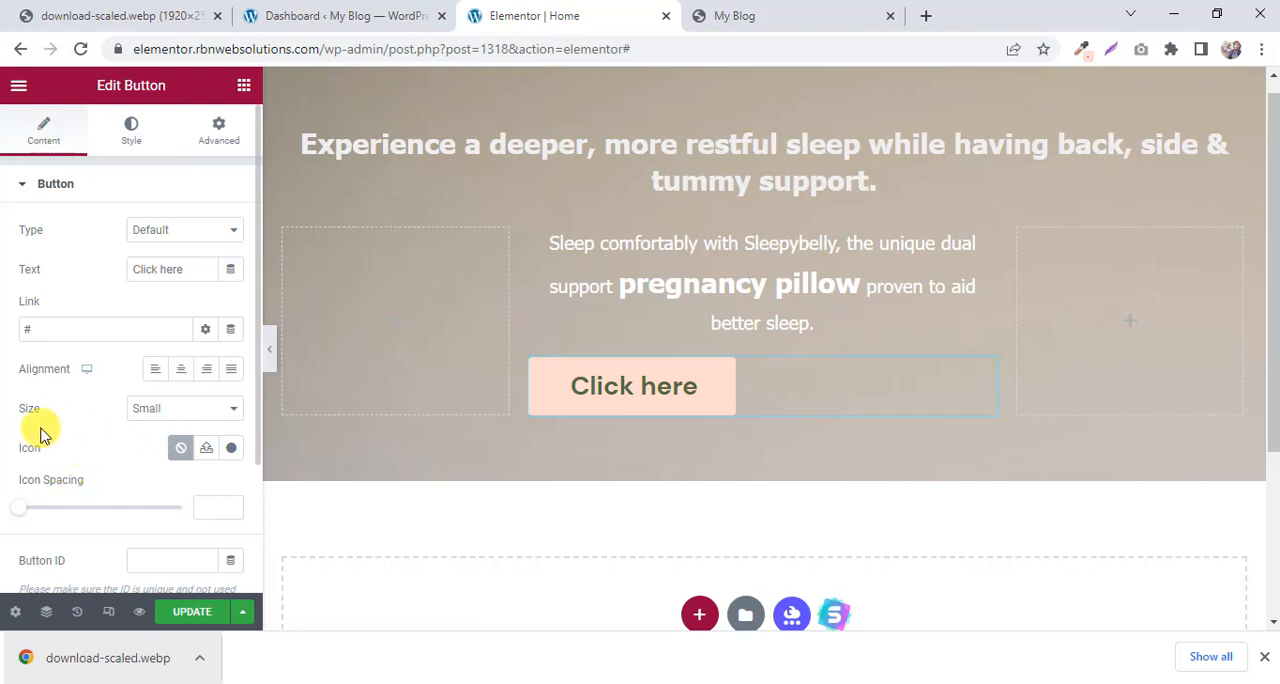
scroll(60, 412, "down", 1)
scroll(85, 413, "up", 1)
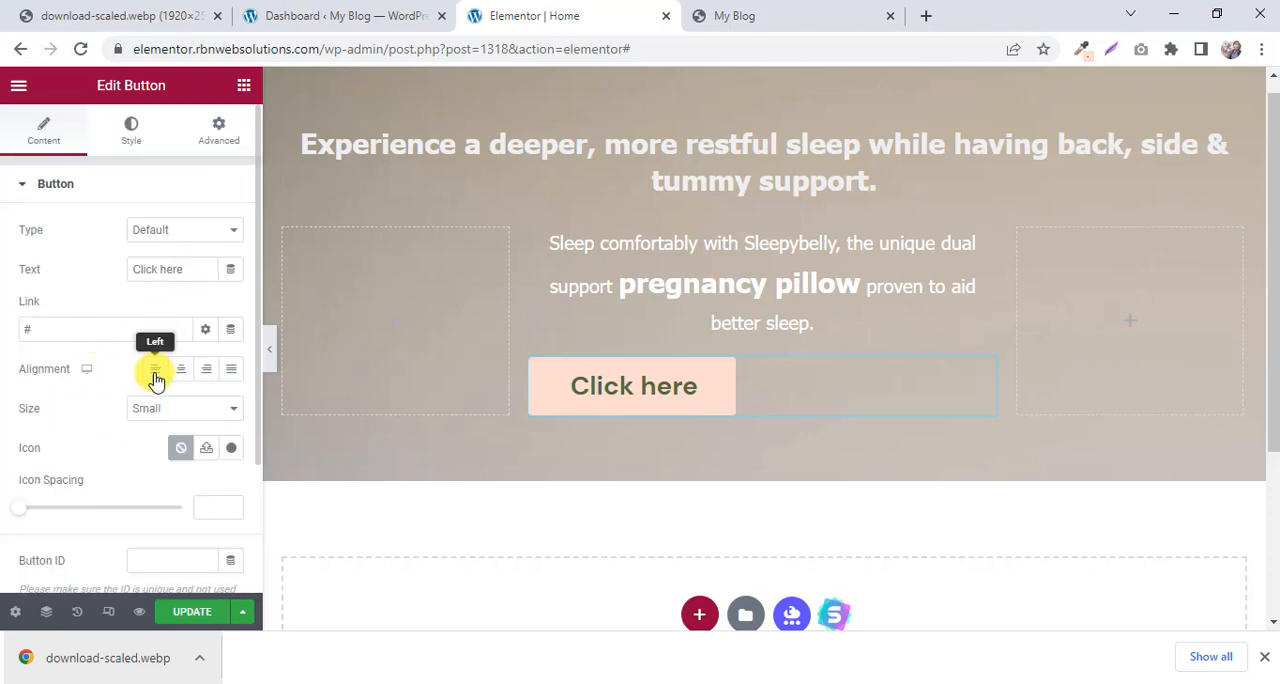
left_click_drag(191, 268, 24, 274)
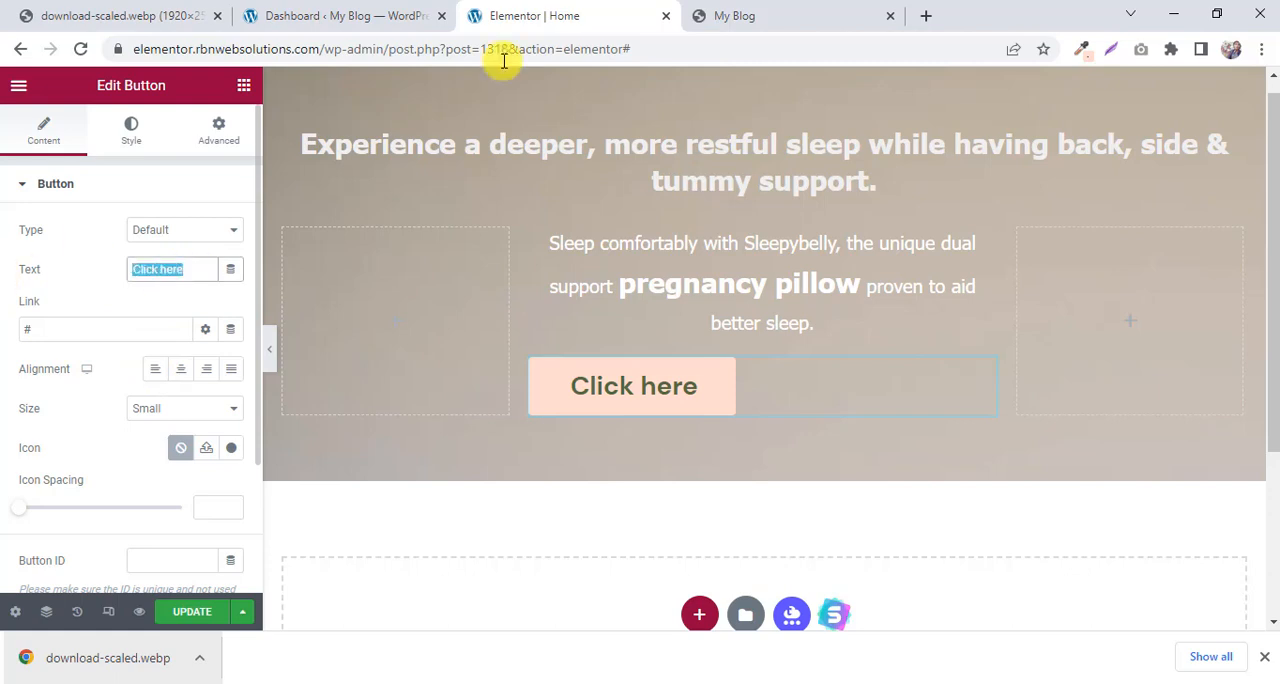
left_click(770, 14)
left_click(620, 10)
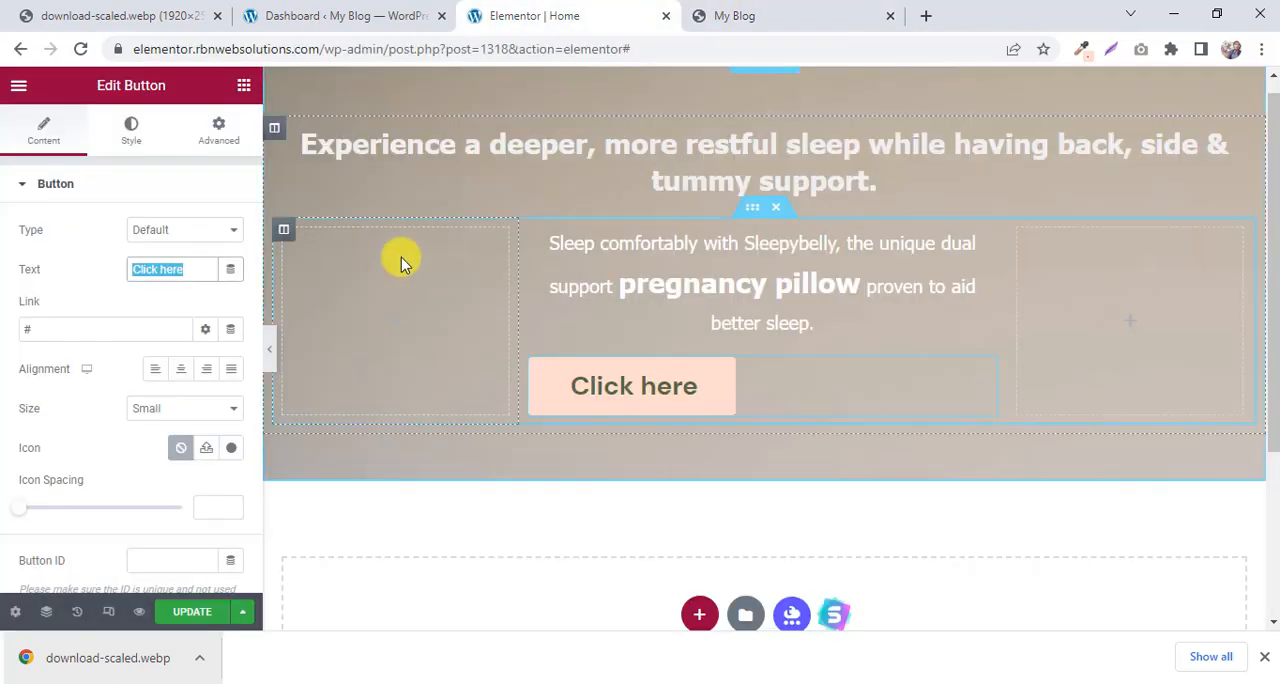
type("Shop Now!")
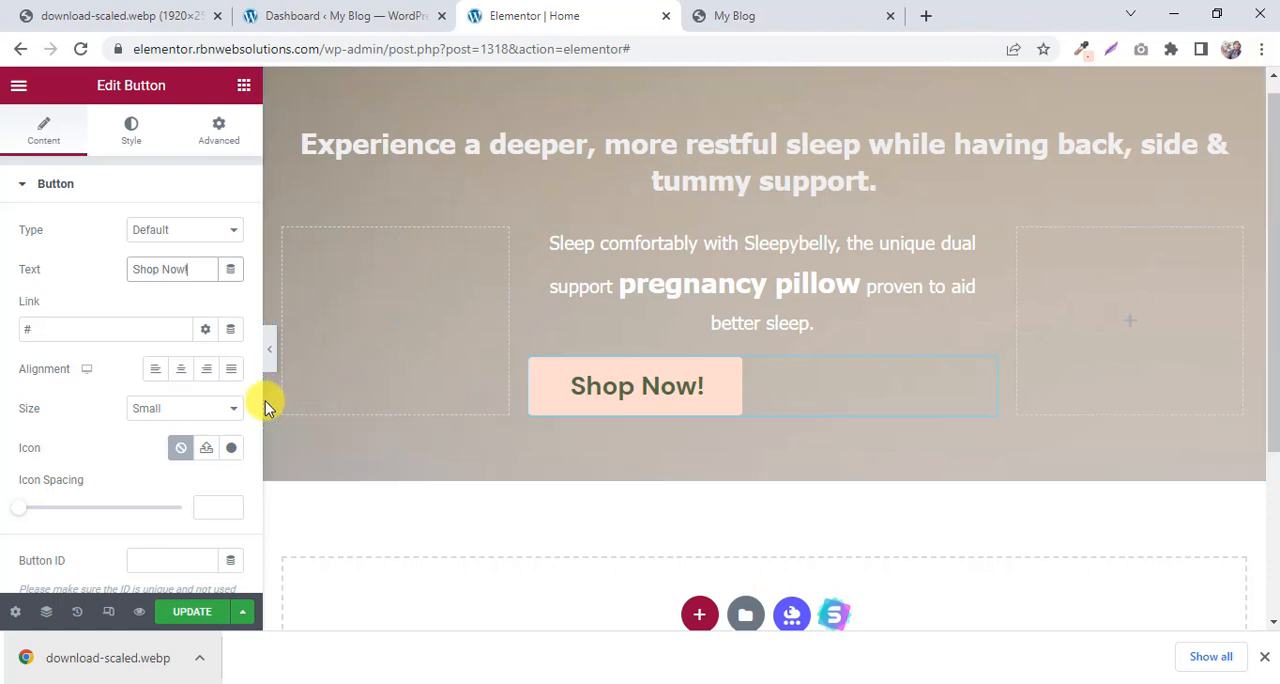
key("Tab")
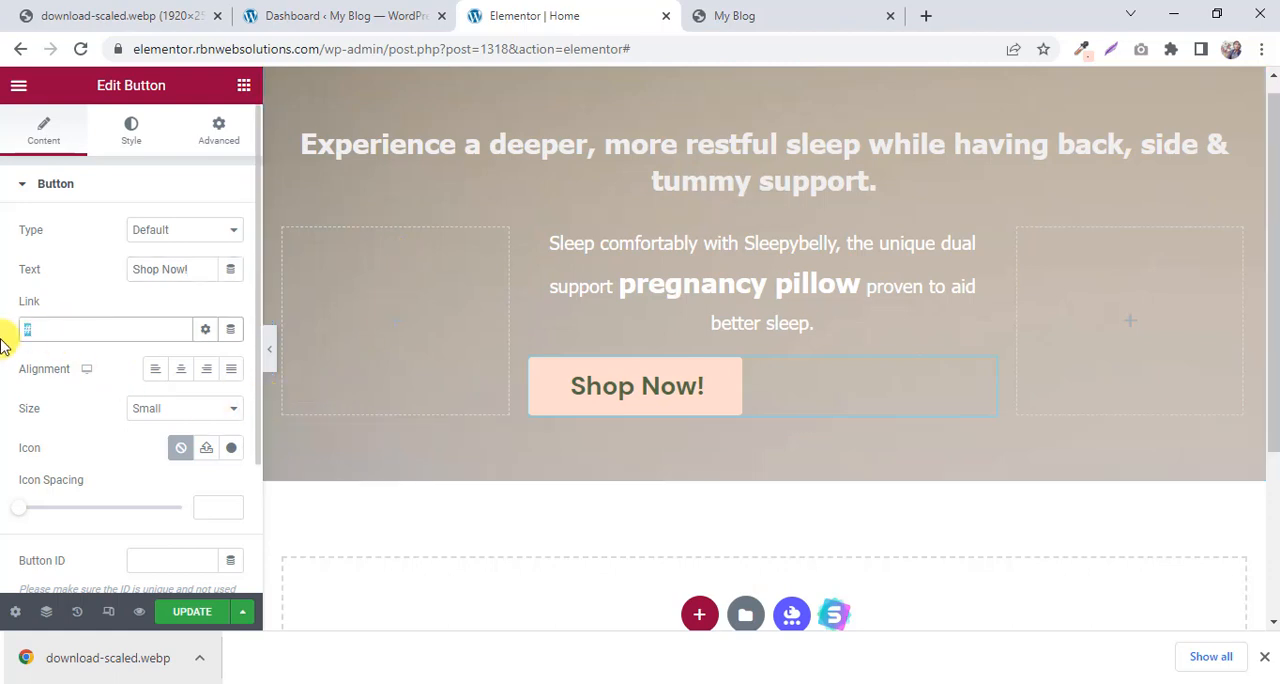
left_click(118, 12)
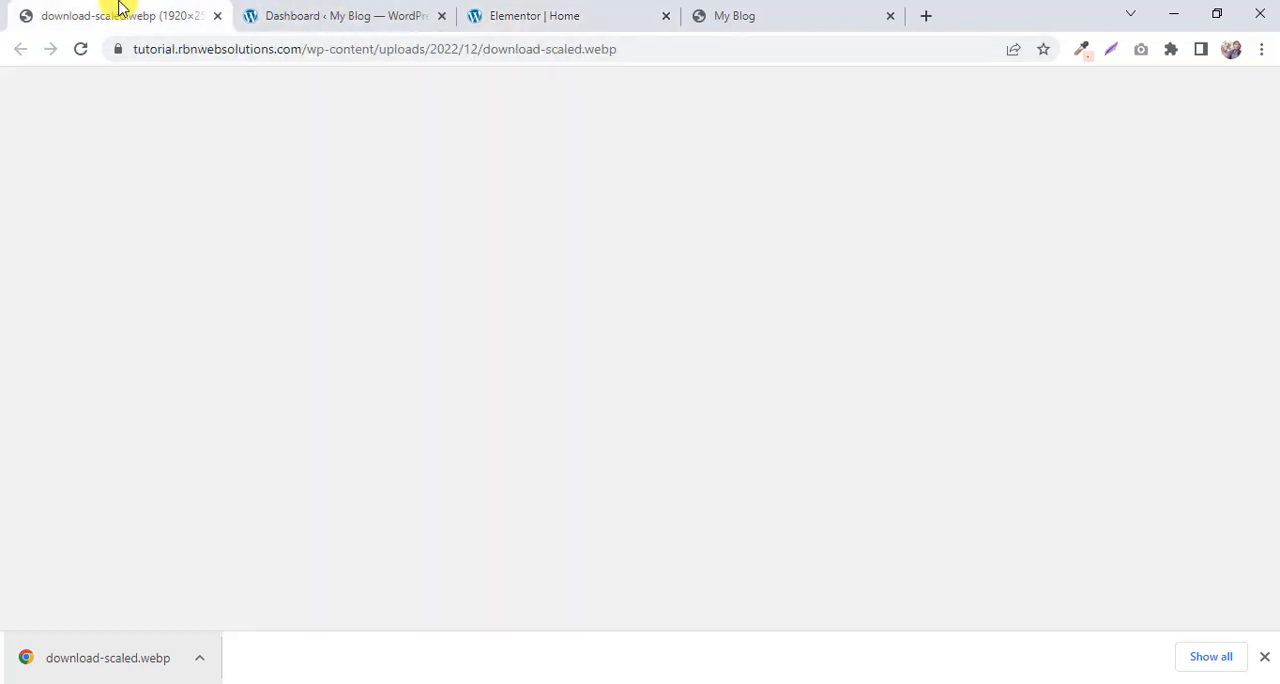
left_click(345, 14)
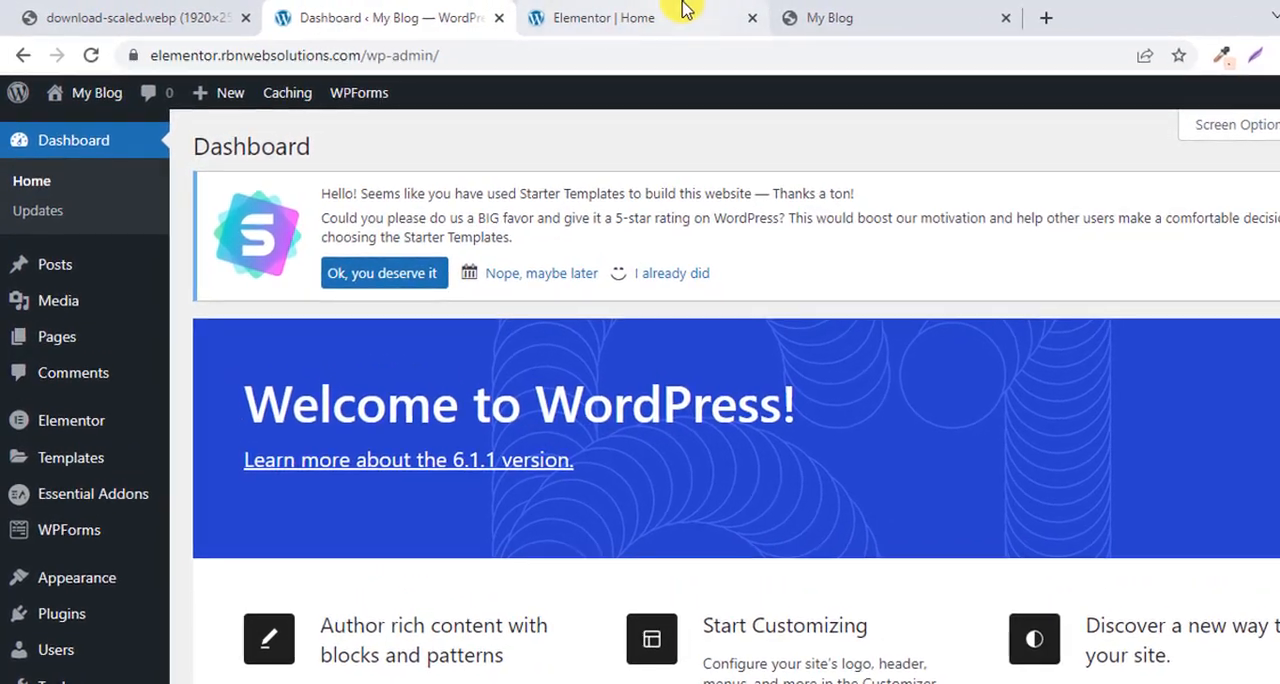
left_click(590, 15)
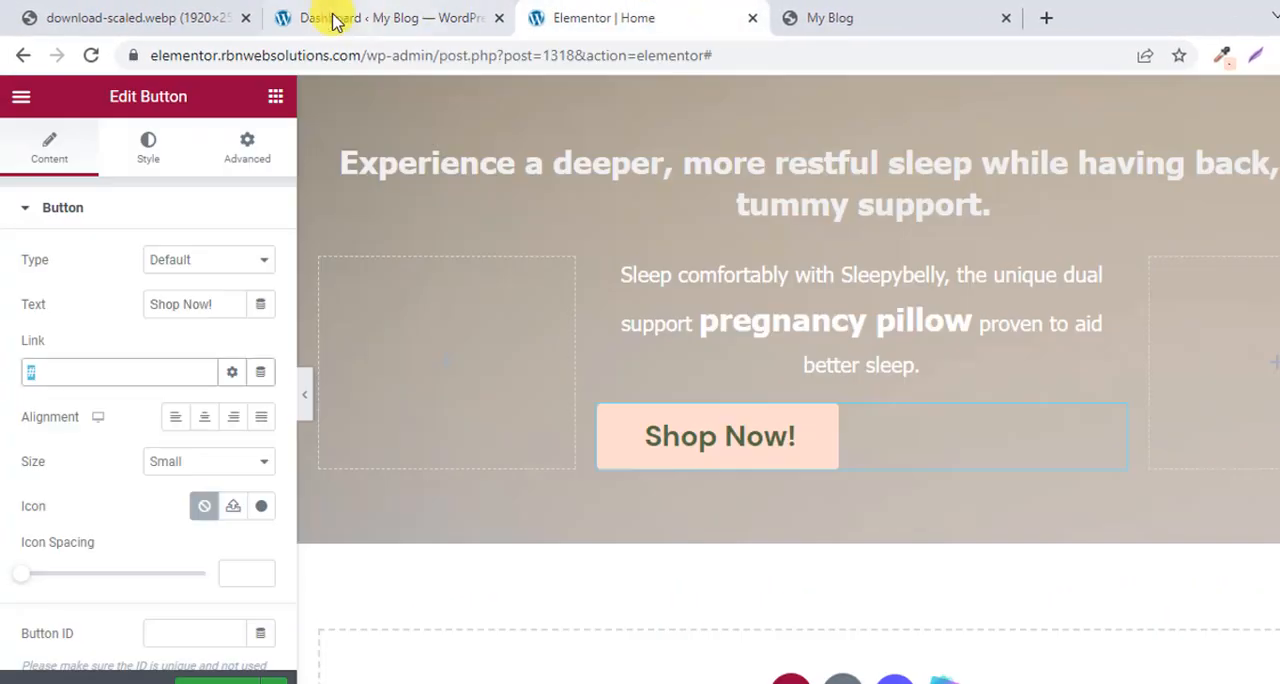
left_click(335, 18)
left_click_drag(371, 56, 94, 91)
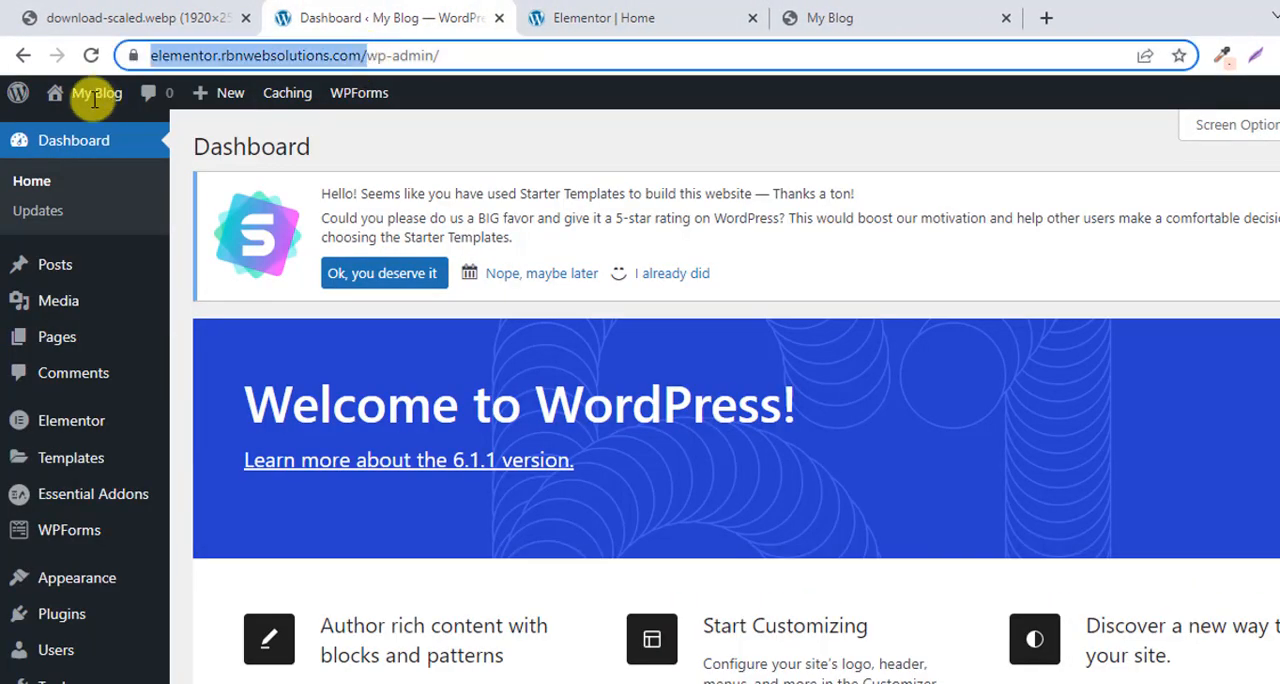
left_click(734, 12)
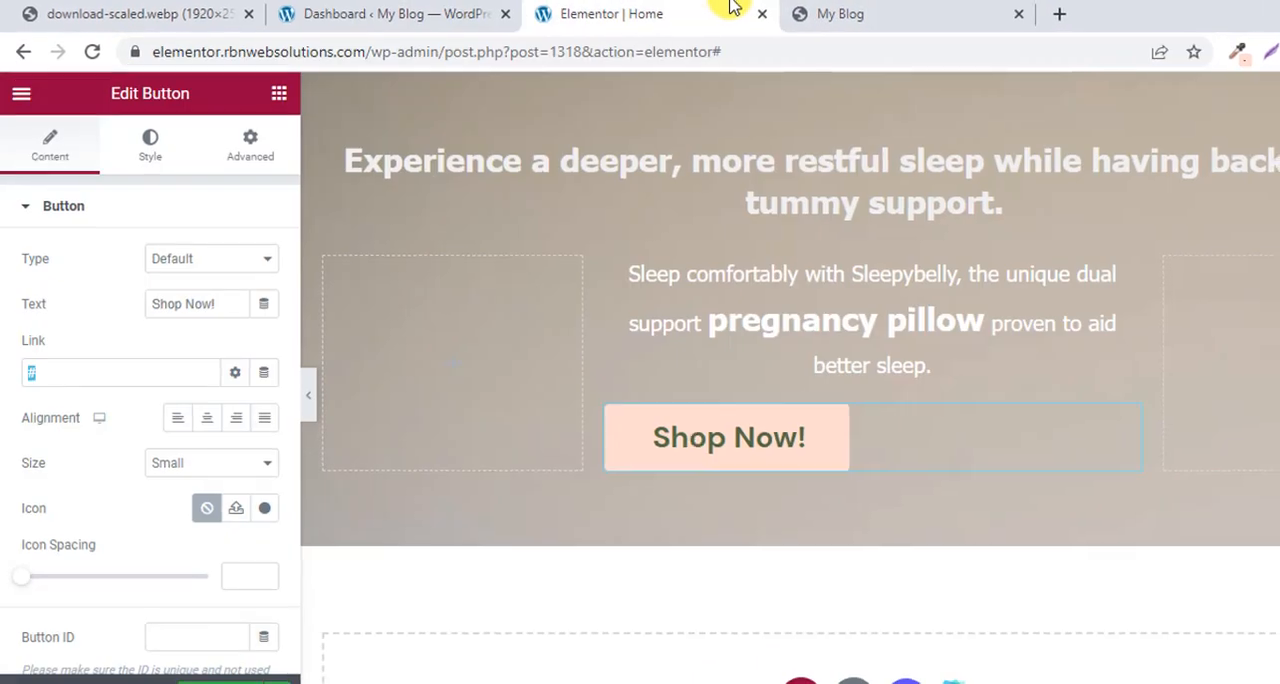
right_click(30, 376)
left_click(114, 489)
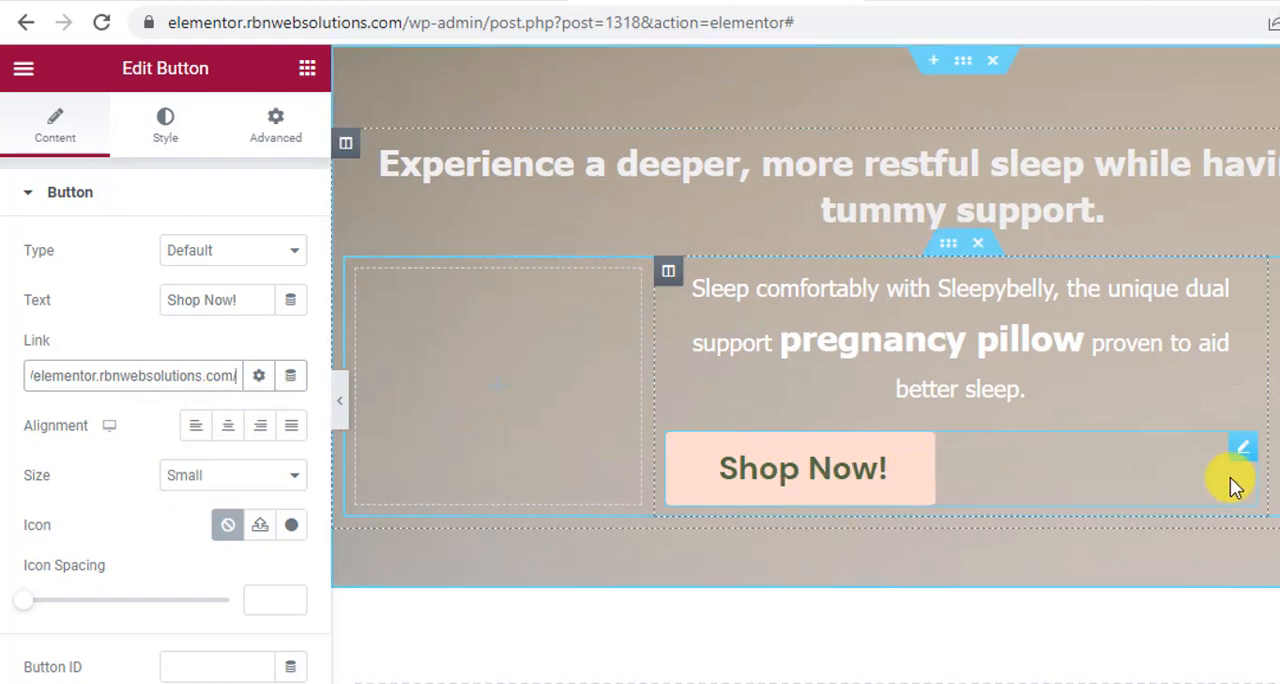
Change the hero button's text to "Contact Us!" and set its alignment to Center.
left_click_drag(242, 296, 5, 318)
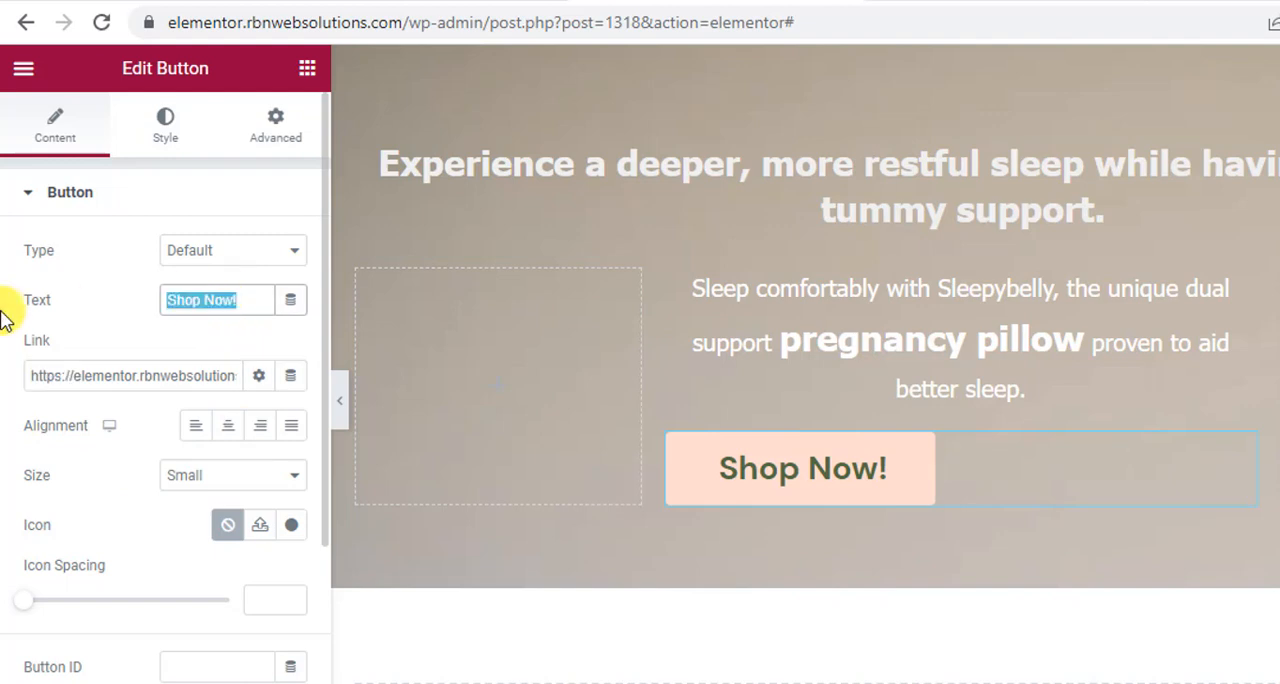
type("Contac")
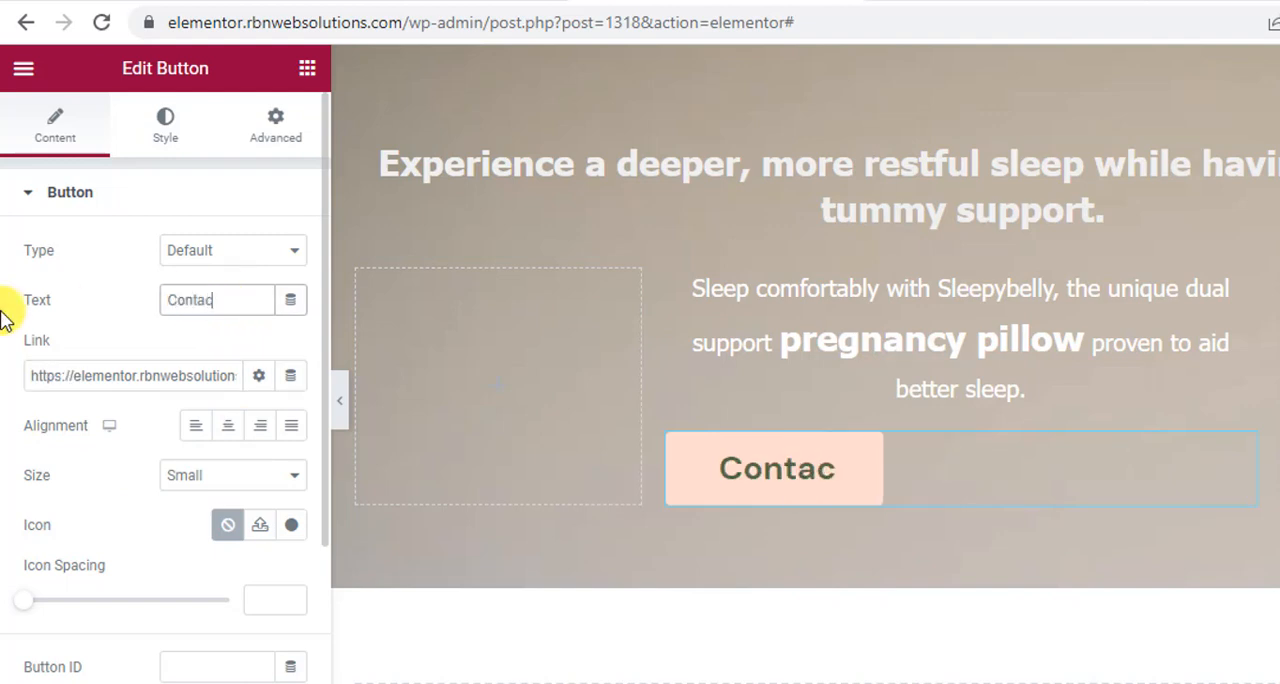
type("t Us!")
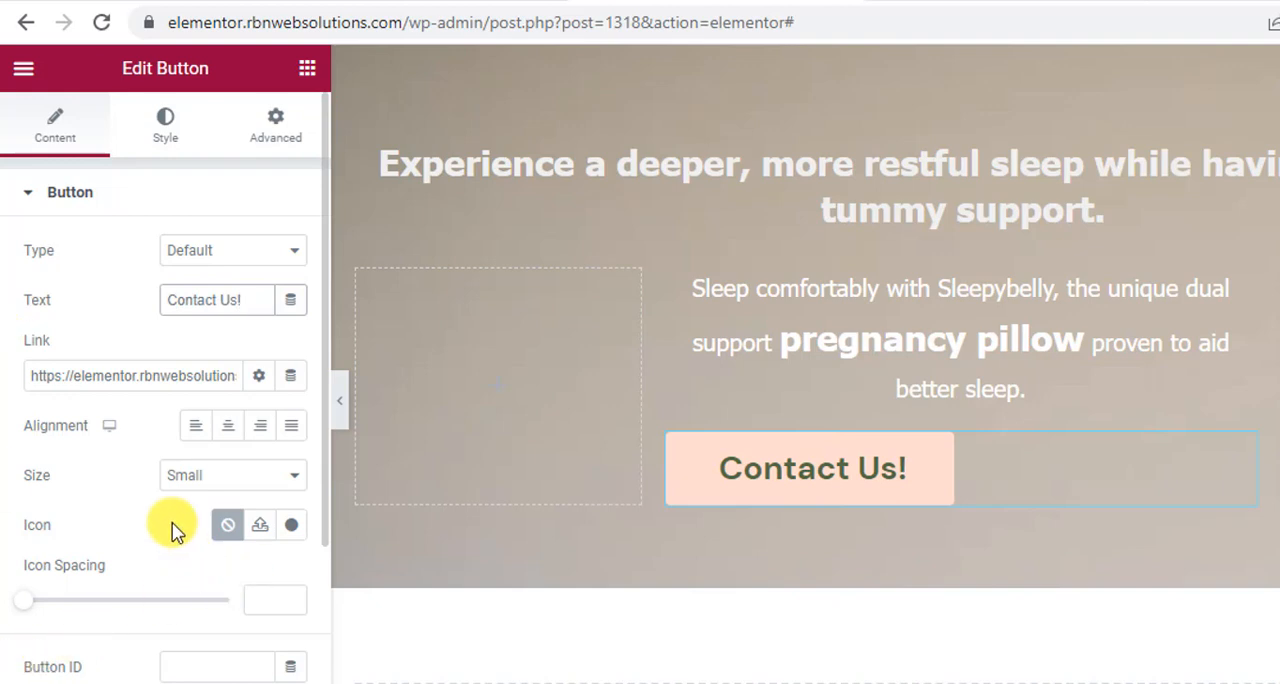
left_click(183, 377)
left_click_drag(77, 374, 600, 391)
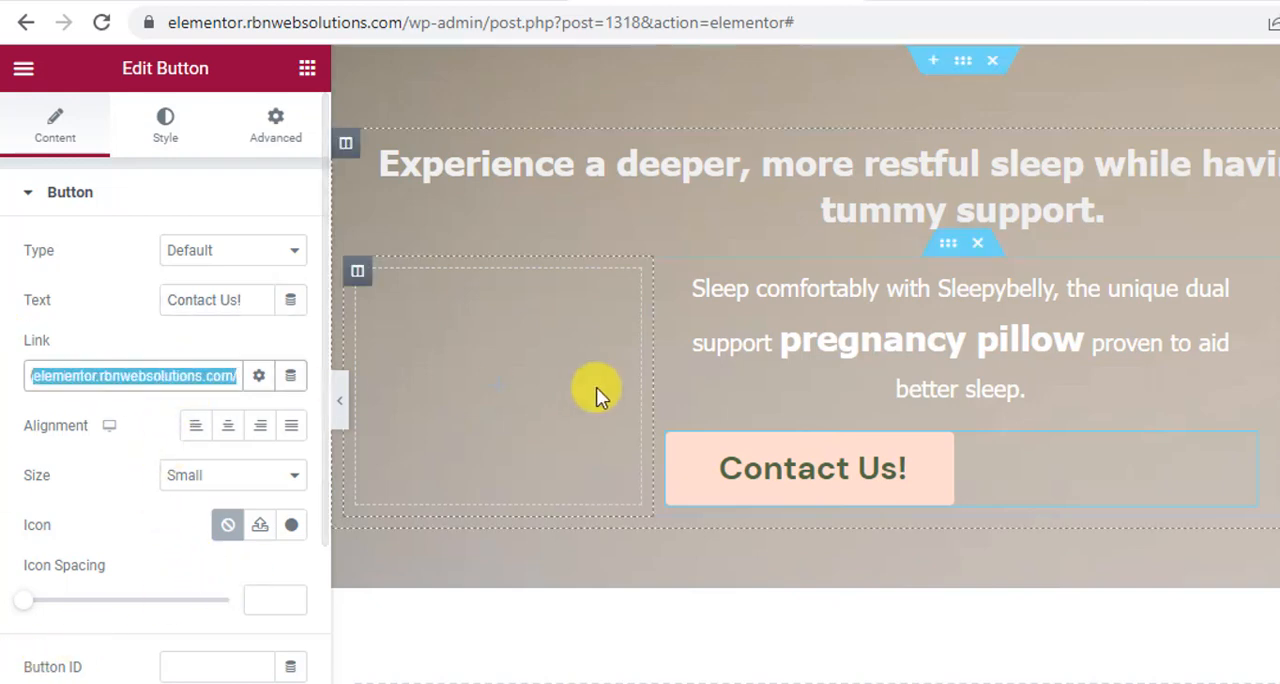
left_click(229, 427)
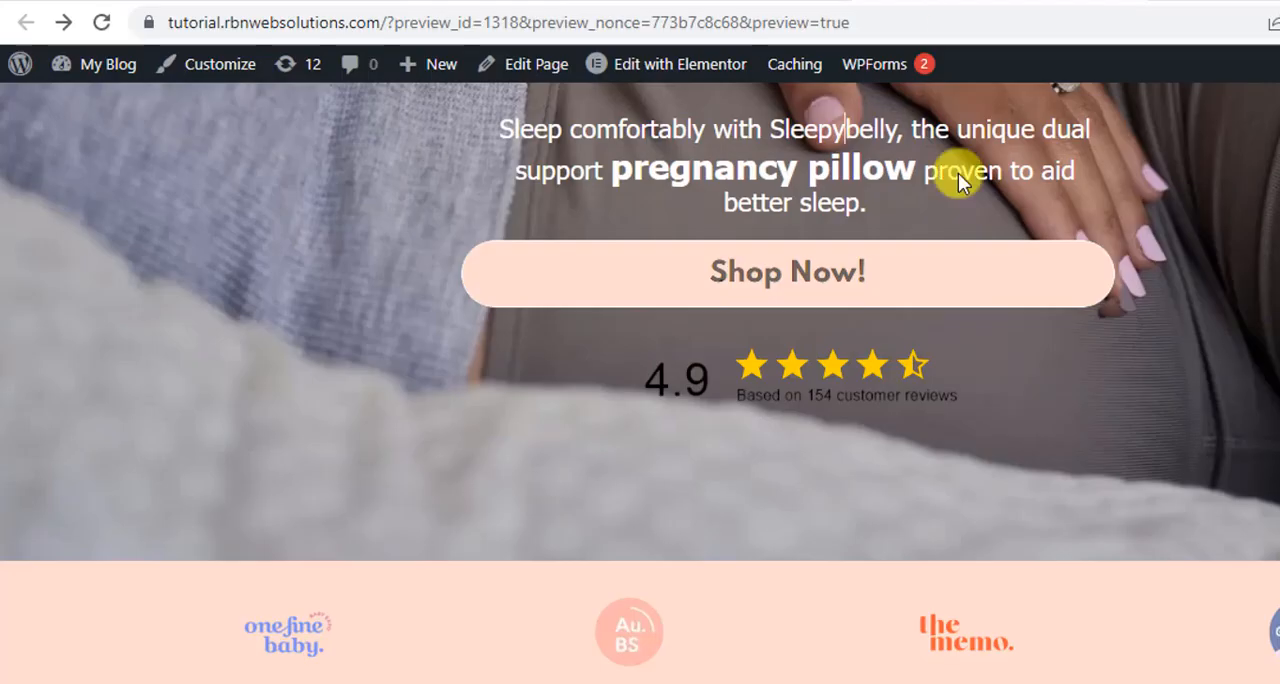
scroll(955, 190, "up", 3)
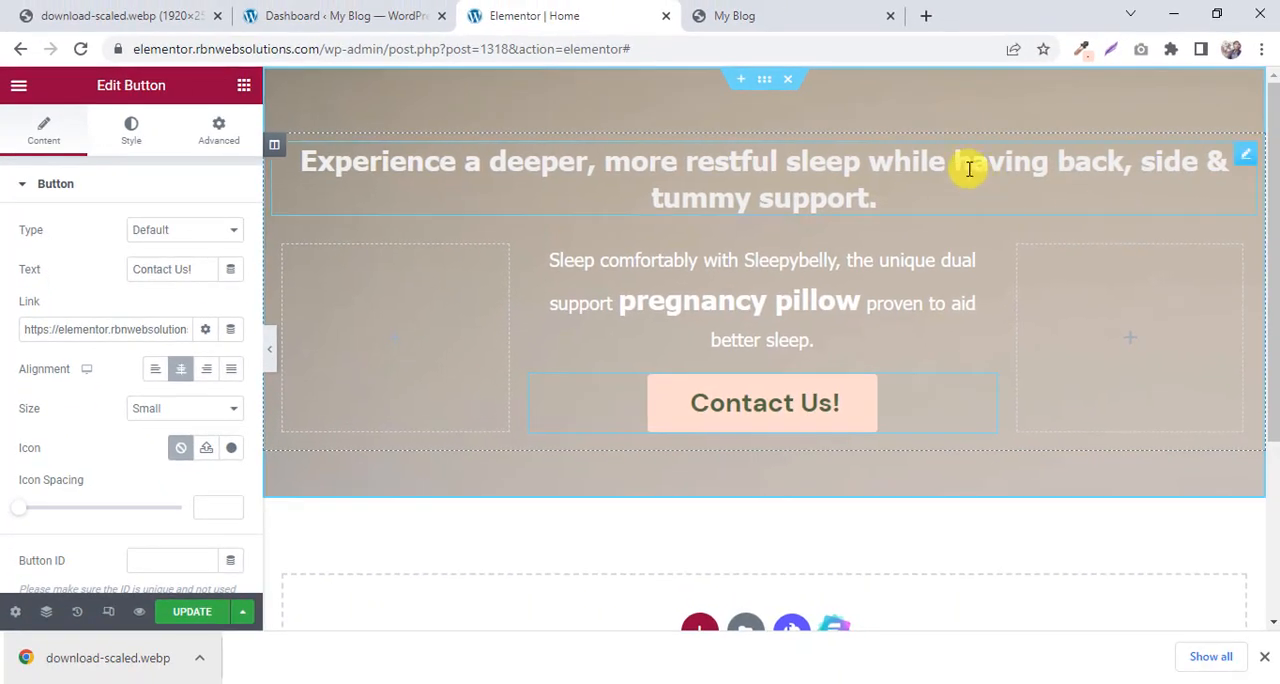
Check the hero on the My Blog preview and set the outer section's background image position to Center Center.
left_click(804, 12)
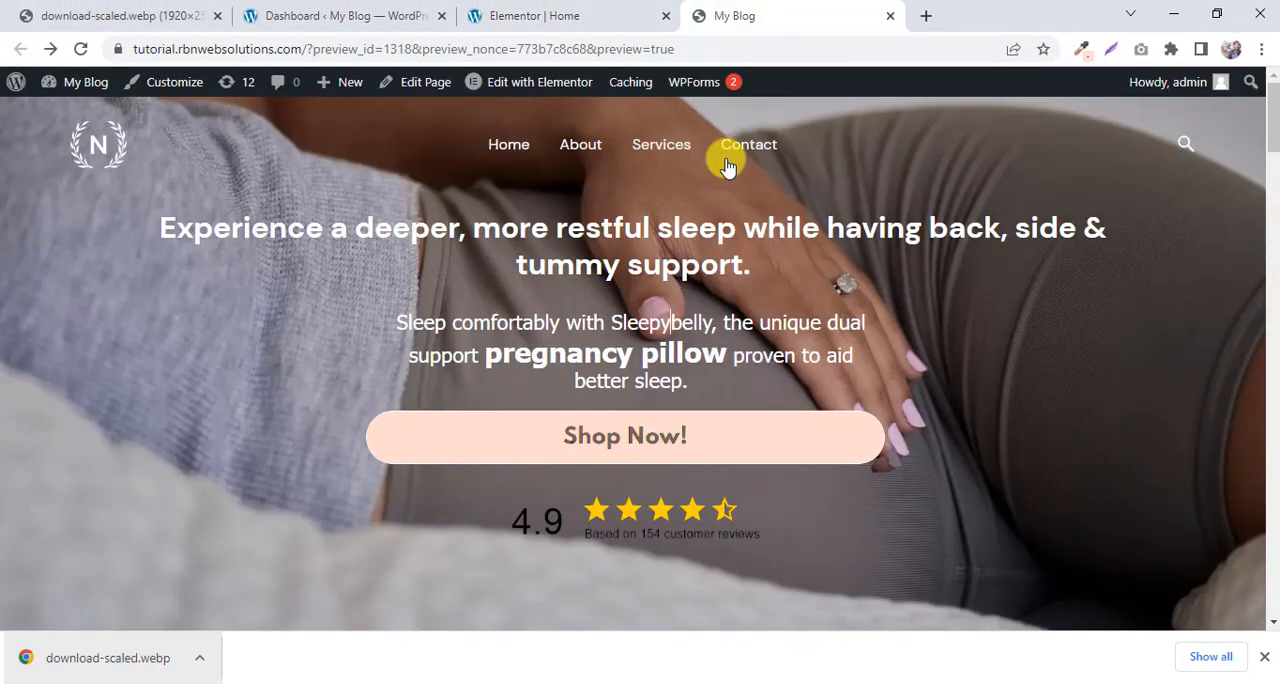
left_click(563, 14)
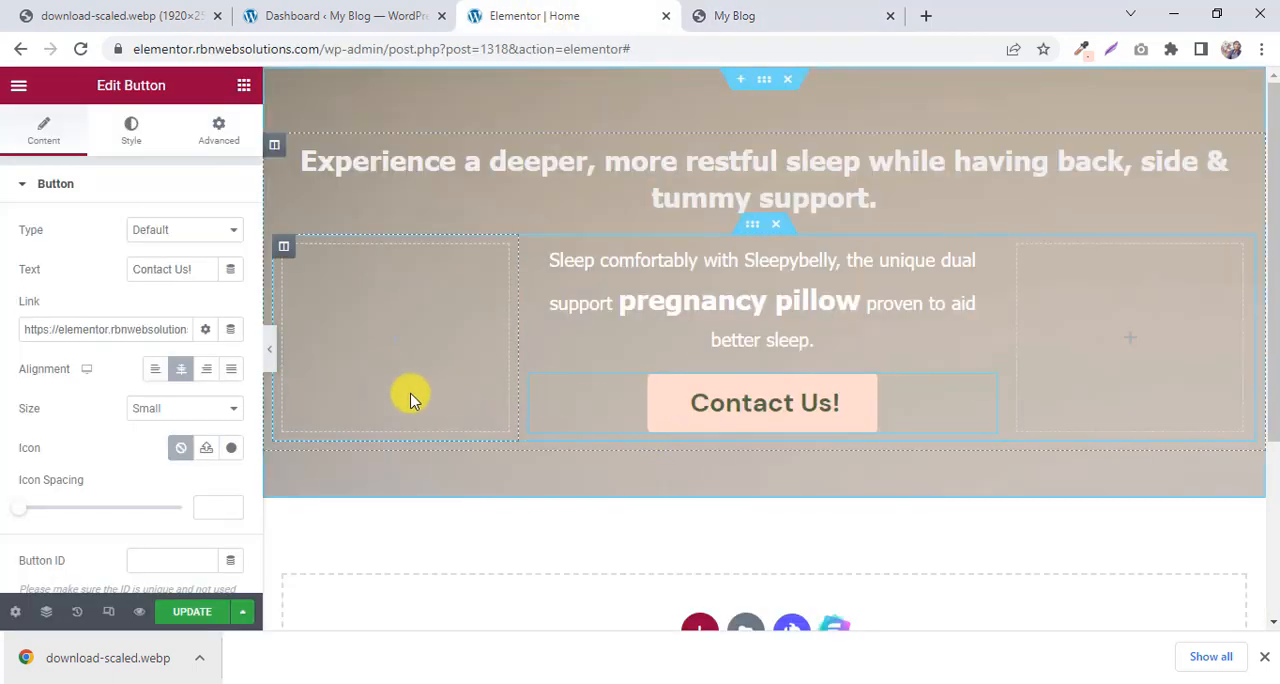
left_click(765, 80)
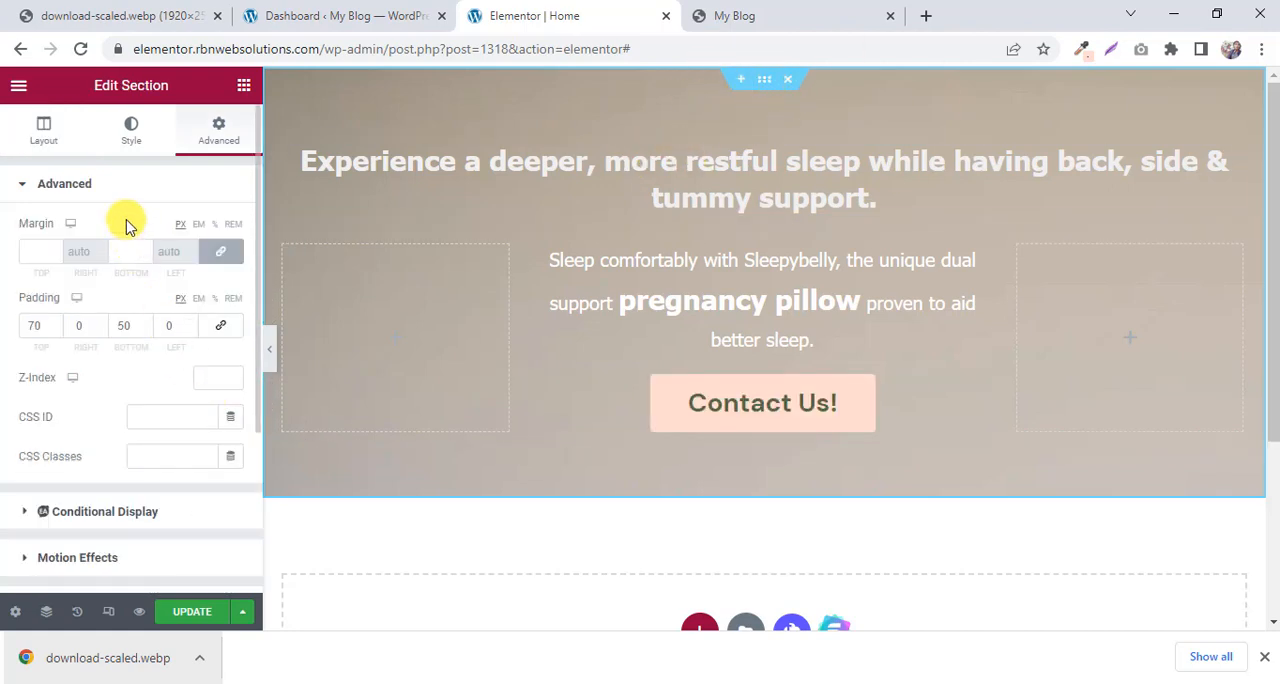
left_click(127, 142)
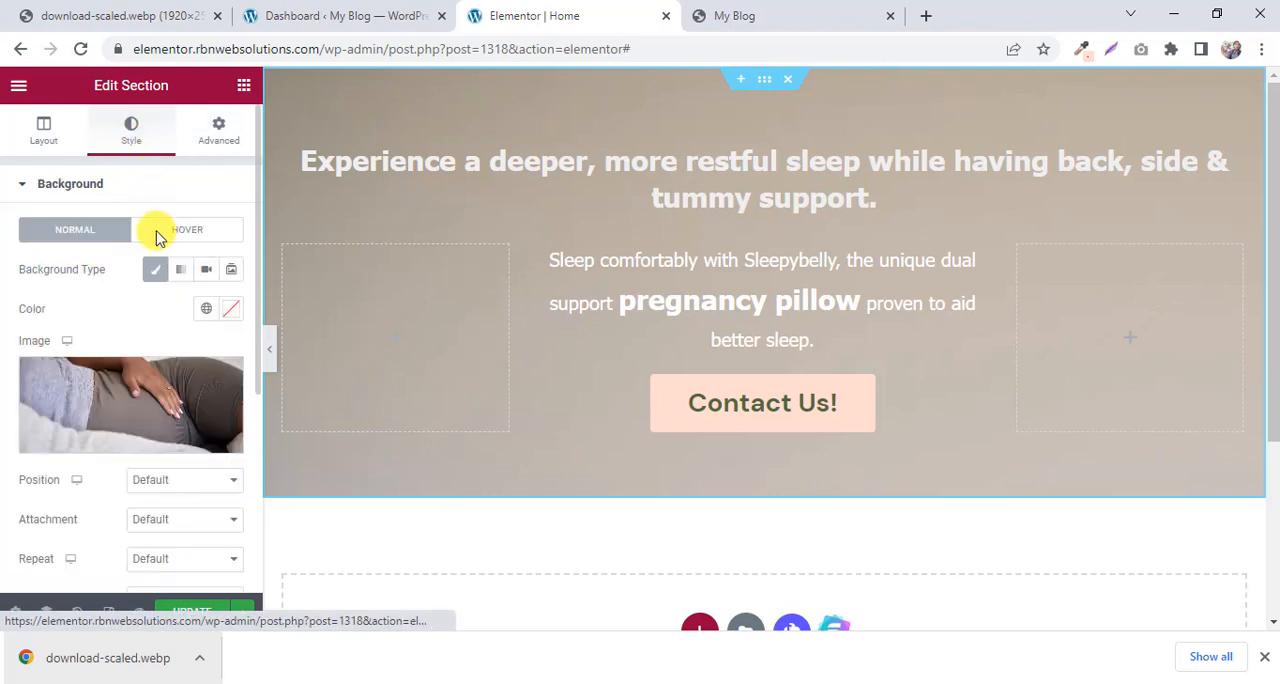
scroll(150, 450, "down", 1)
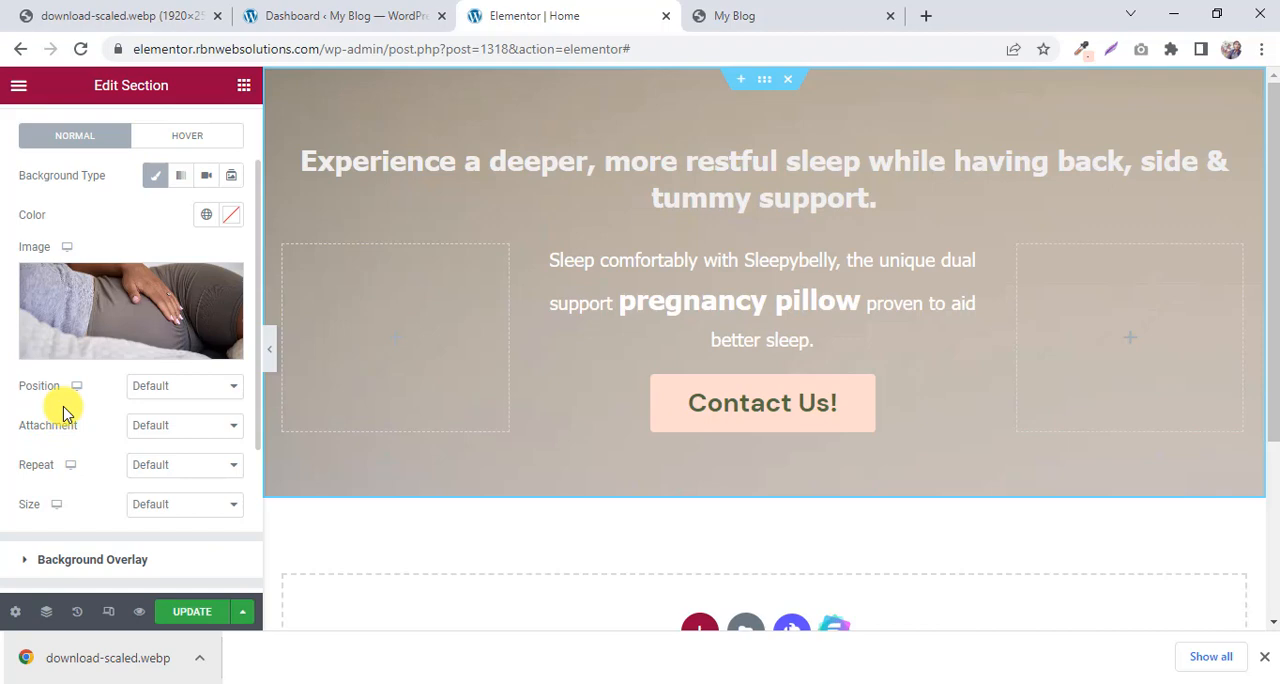
left_click(154, 390)
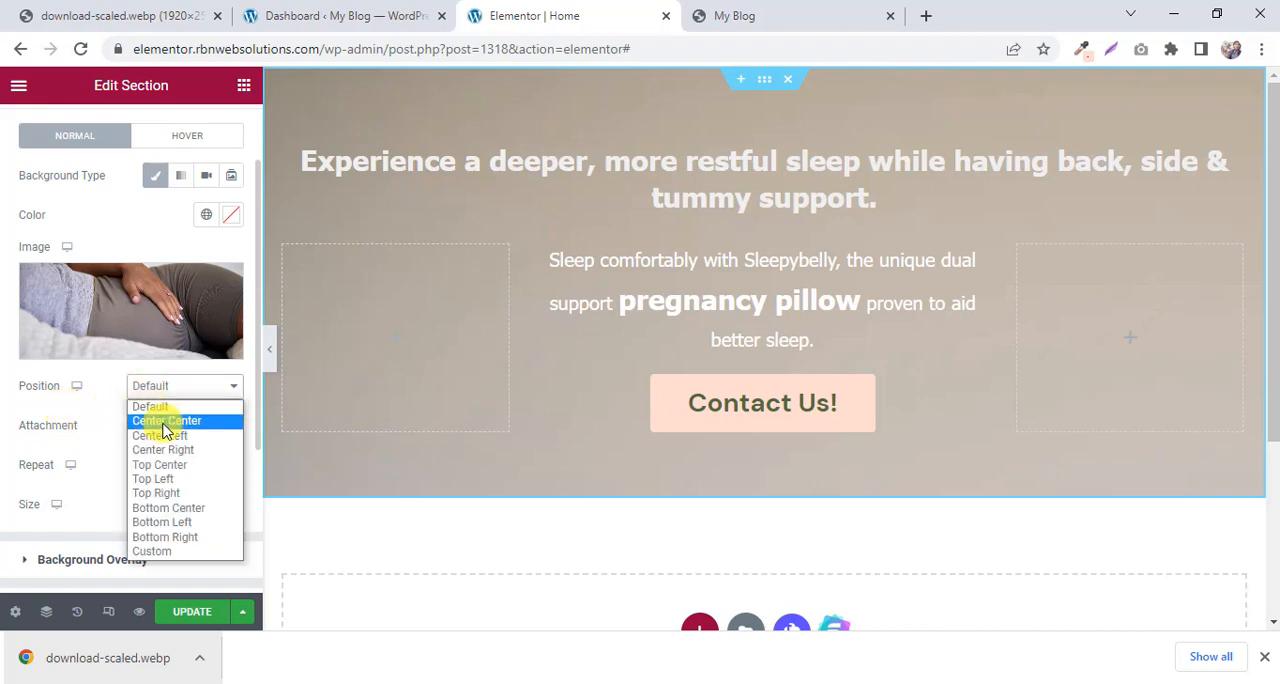
left_click(163, 421)
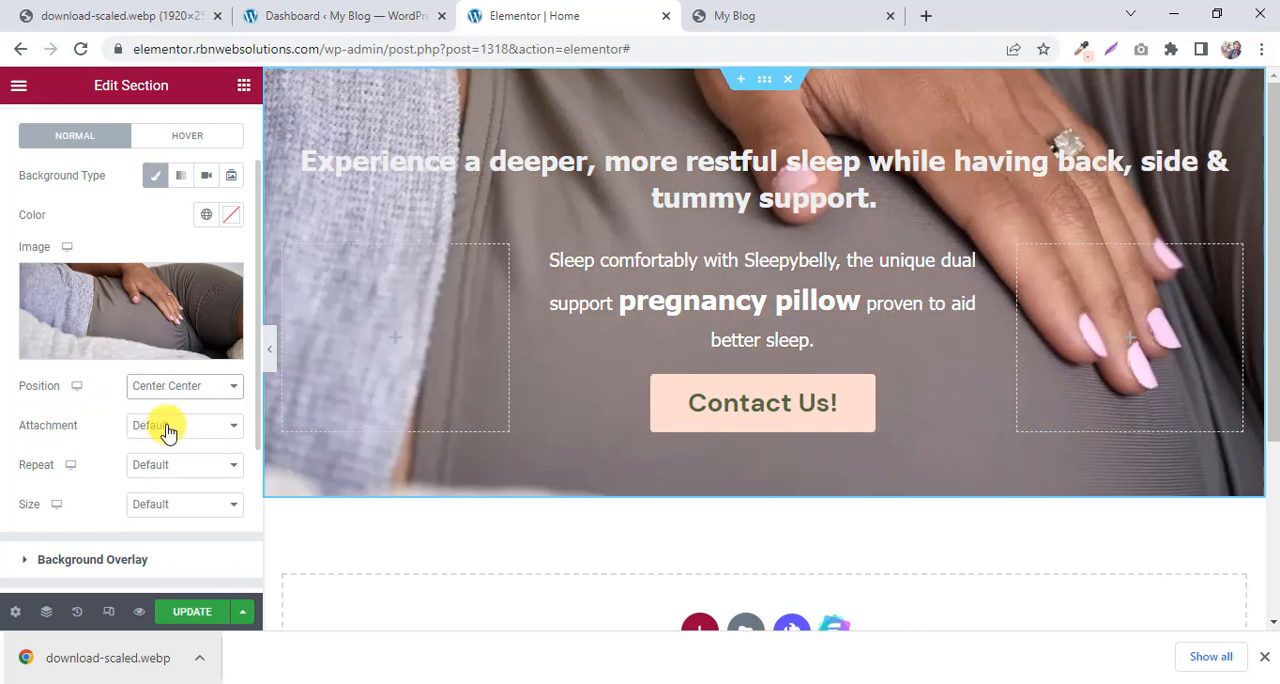
Set the section's background image to No-repeat with size Cover, and compare the hero with the My Blog preview.
left_click(167, 428)
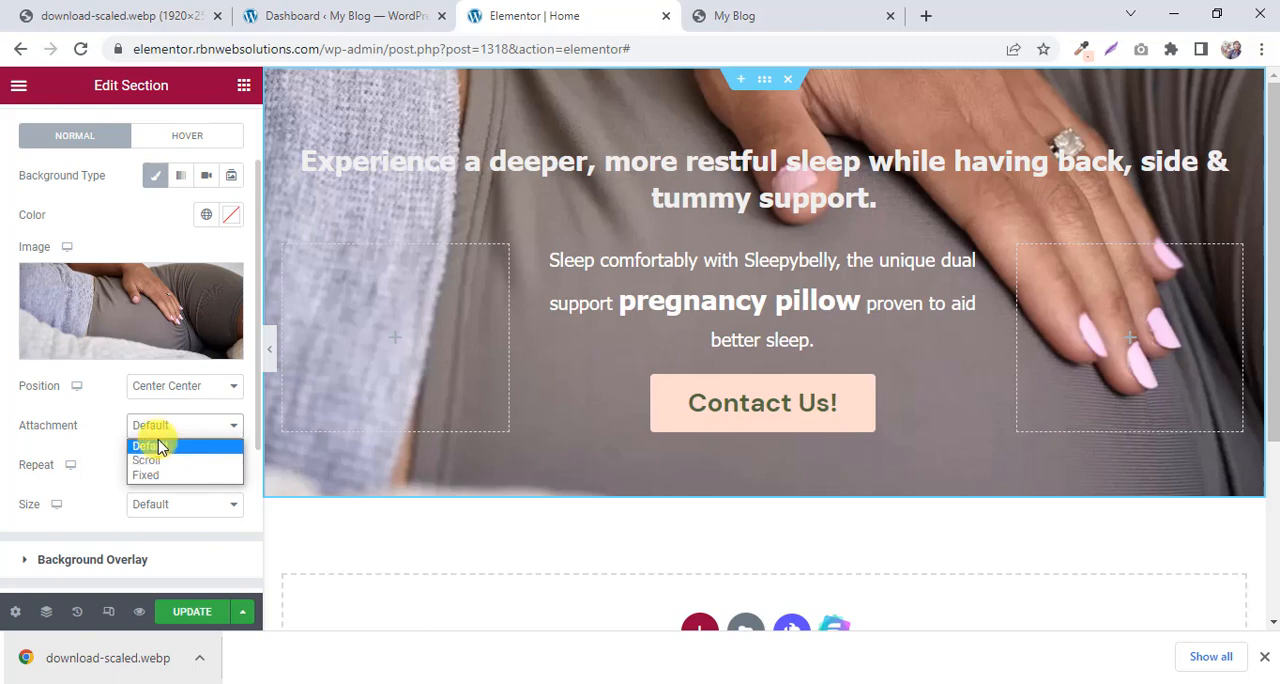
left_click(62, 430)
left_click(190, 478)
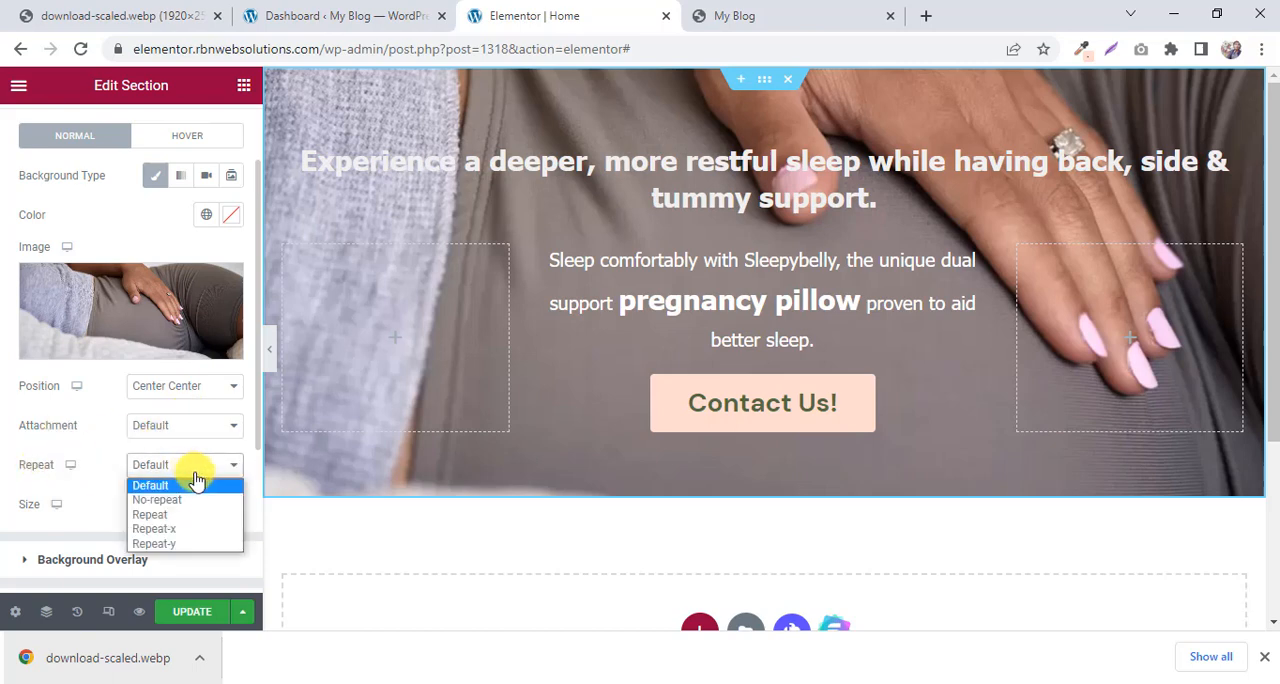
left_click(170, 500)
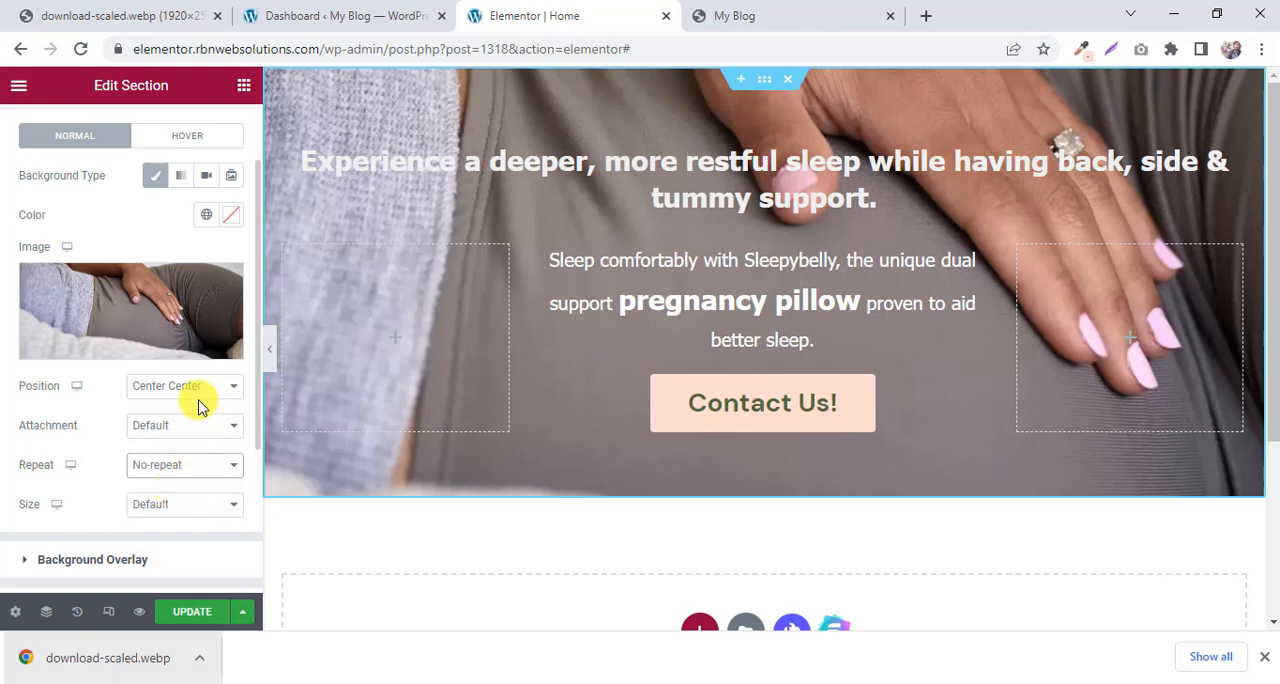
scroll(198, 405, "down", 1)
left_click(185, 418)
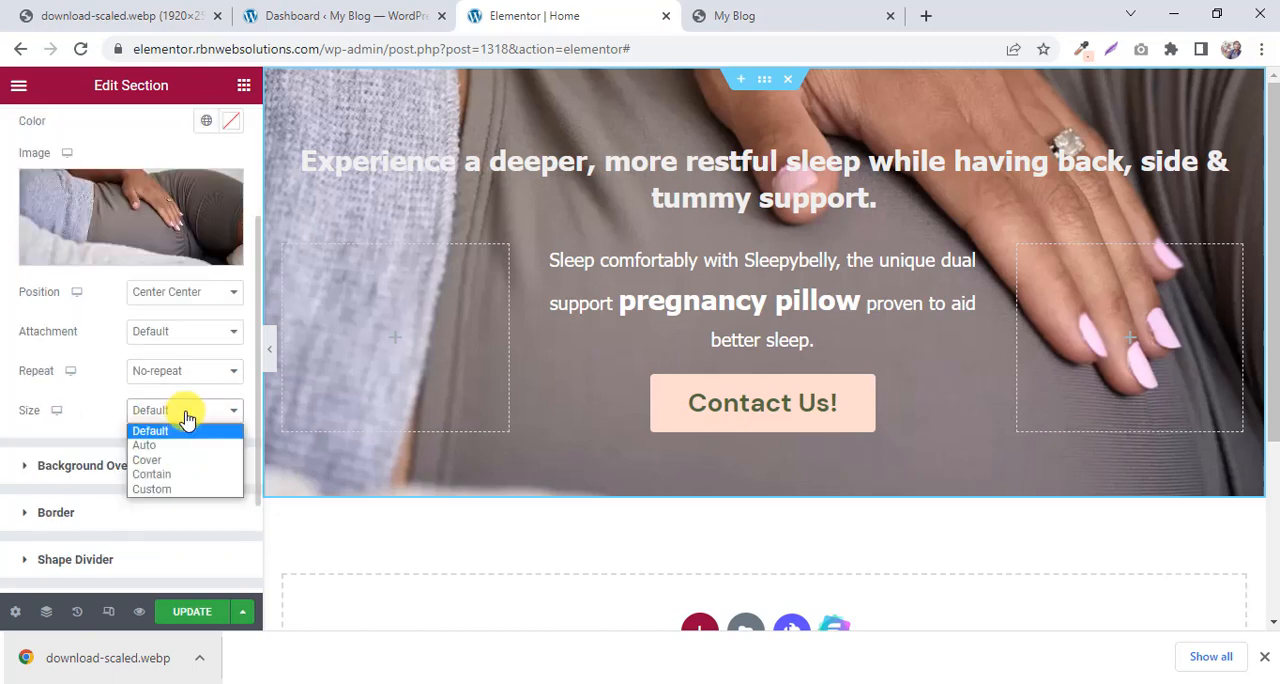
left_click(168, 460)
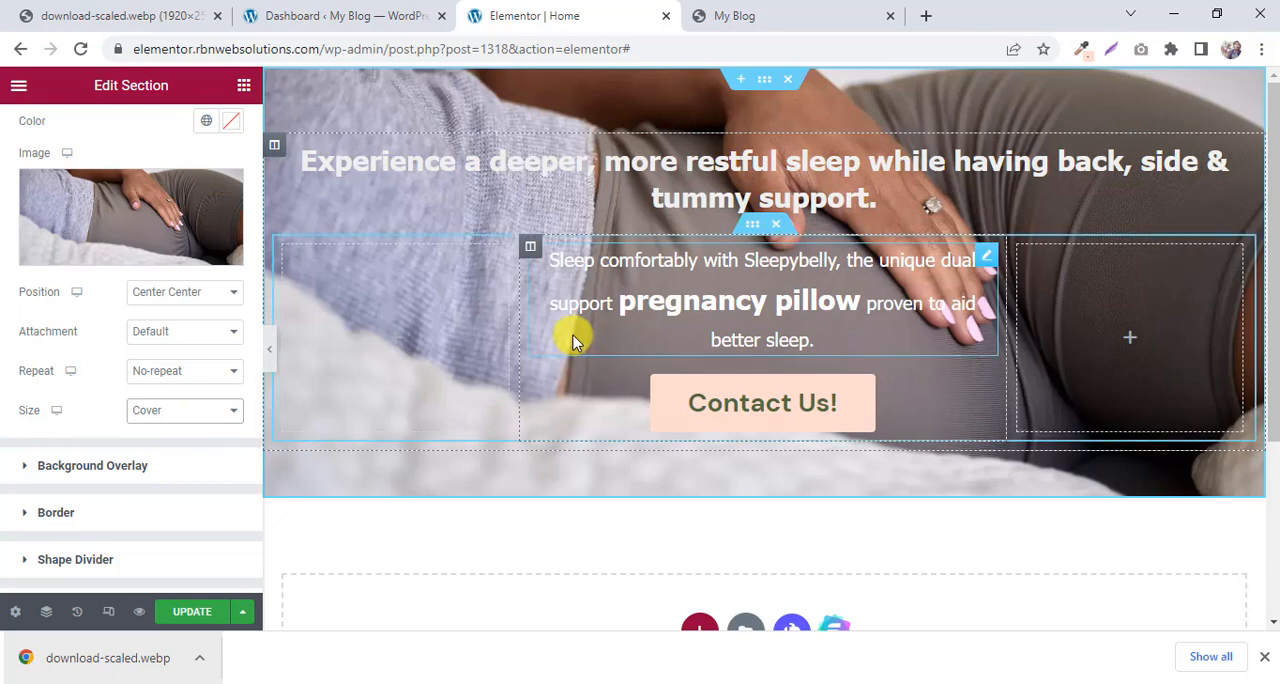
left_click(827, 10)
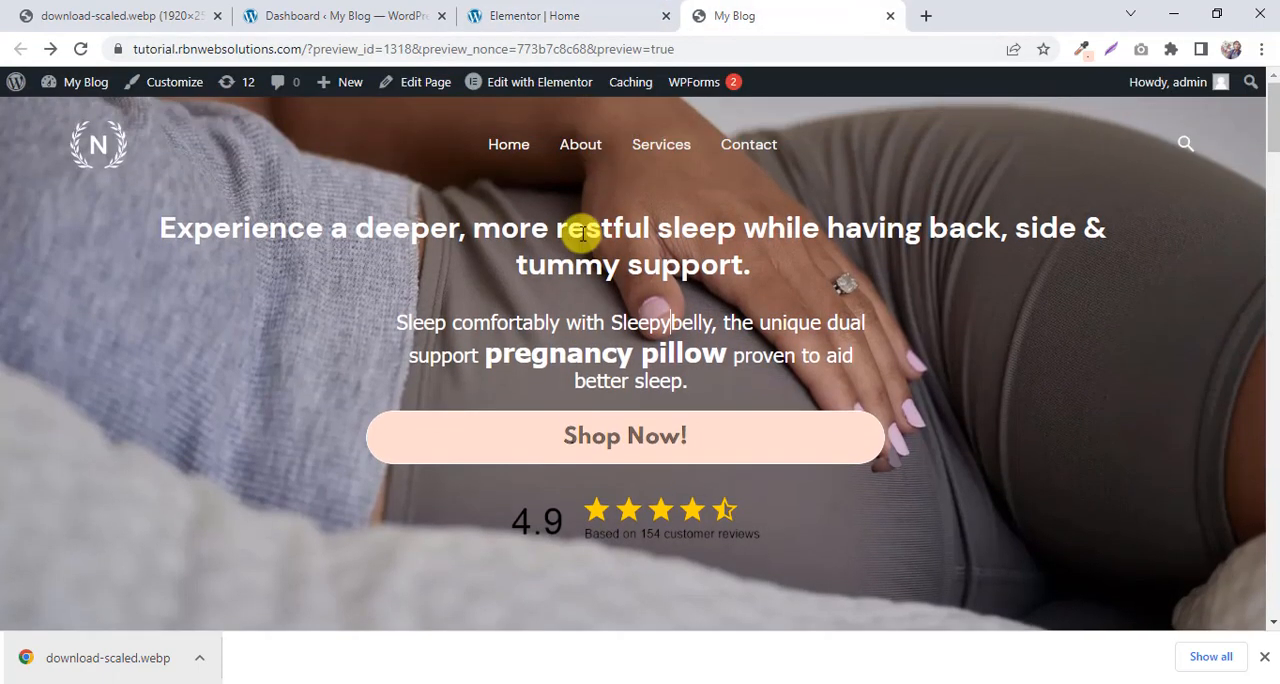
left_click(562, 12)
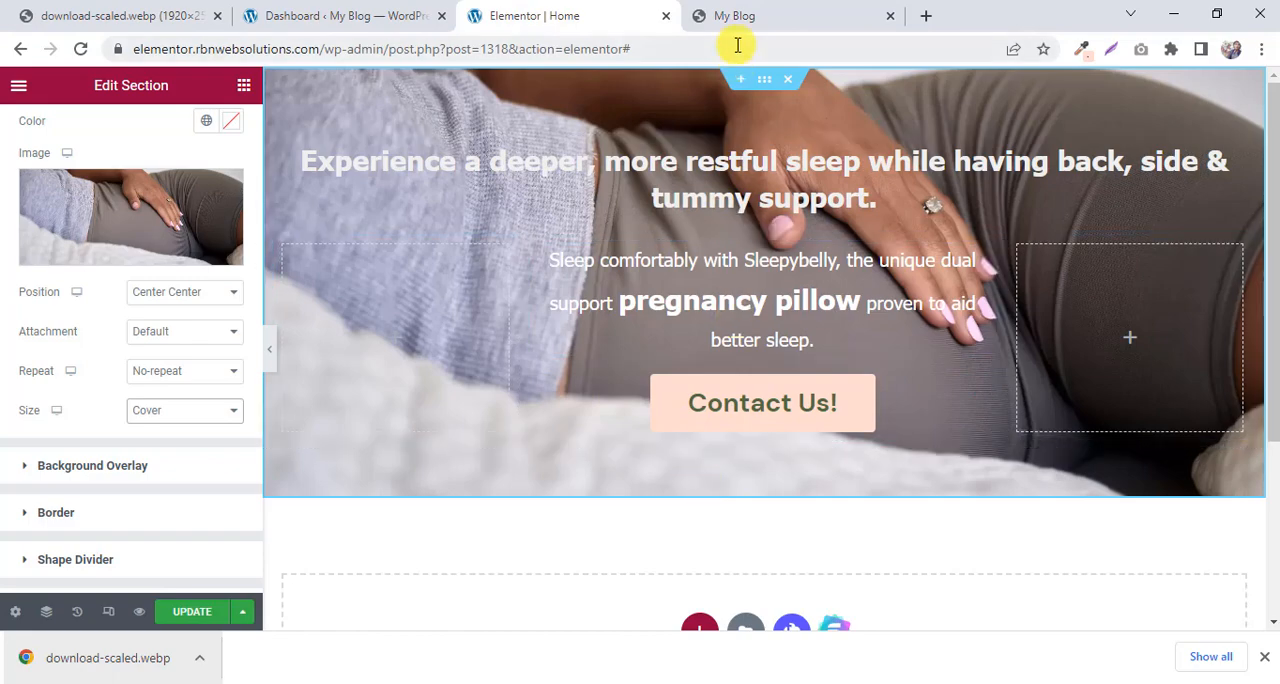
left_click(733, 12)
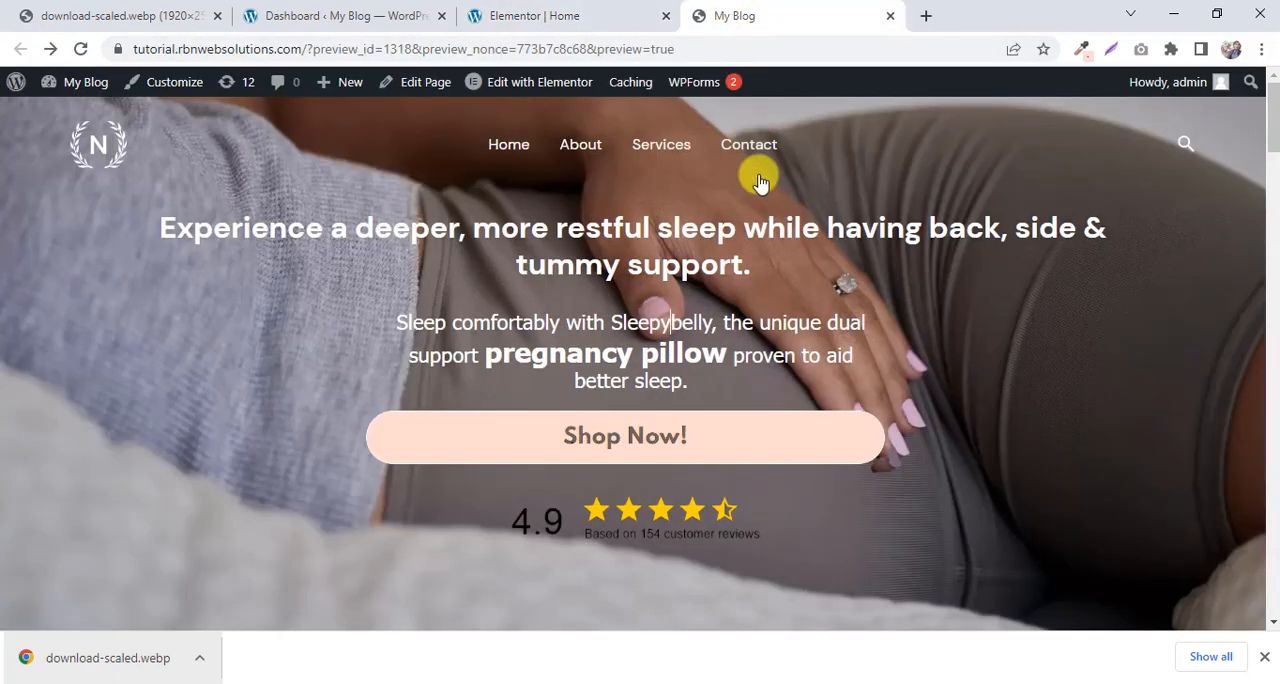
left_click(608, 10)
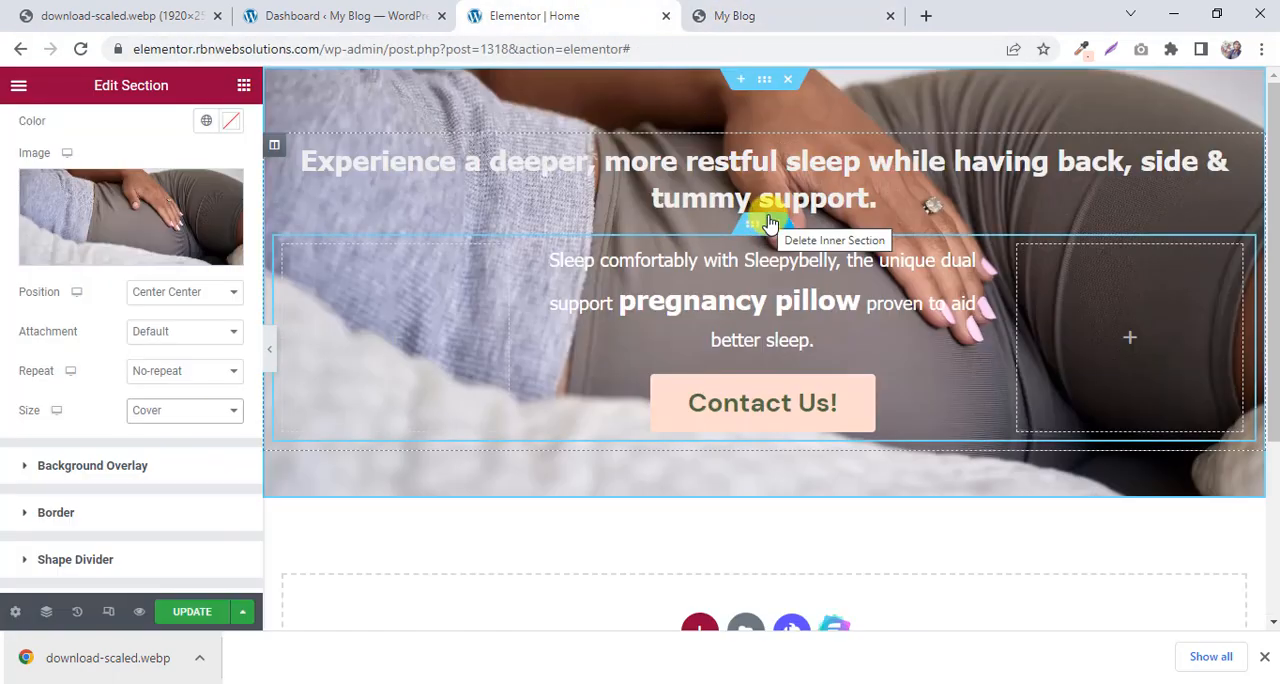
Update the page and open the live site in a new browser tab from the WordPress dashboard.
left_click(193, 615)
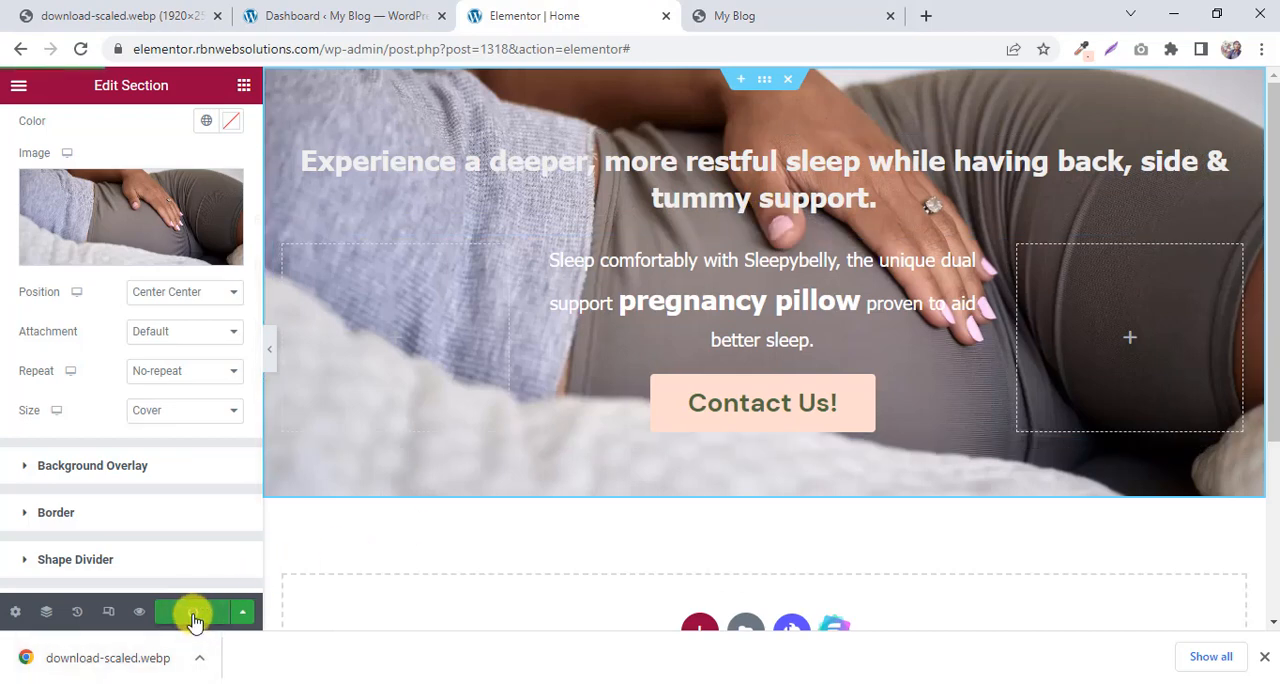
left_click(366, 10)
mouse_move(80, 82)
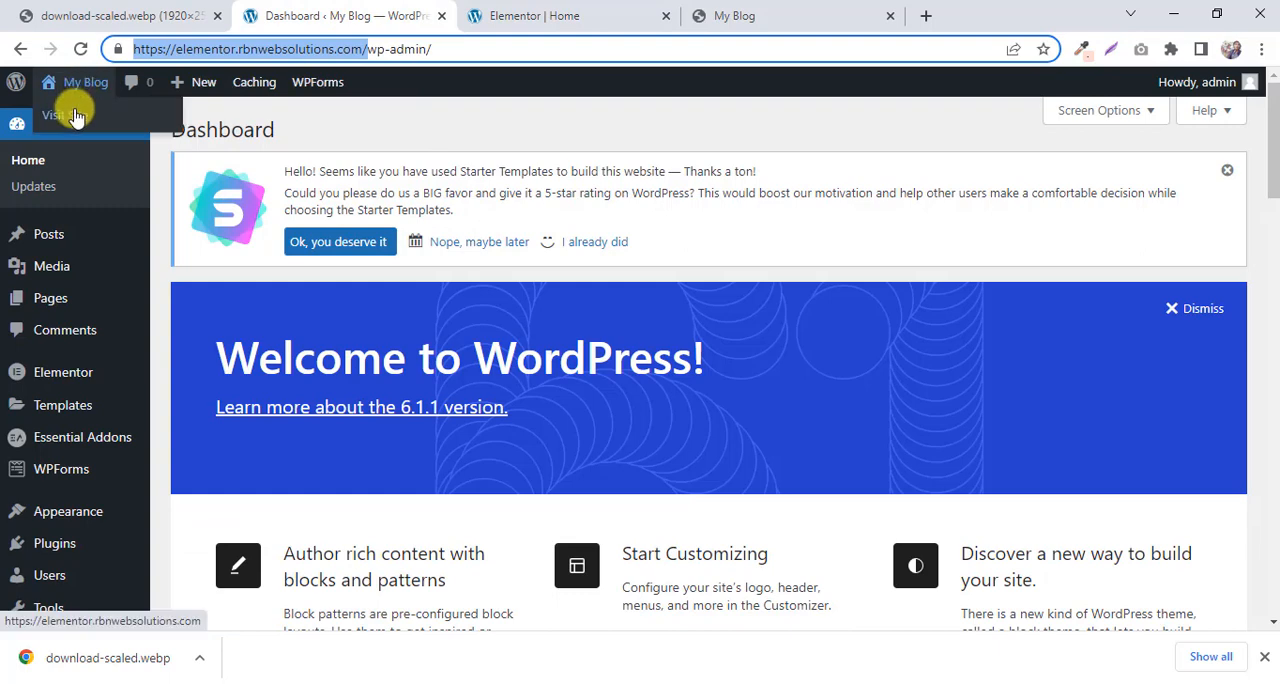
right_click(76, 116)
left_click(120, 124)
left_click_drag(471, 11, 655, 10)
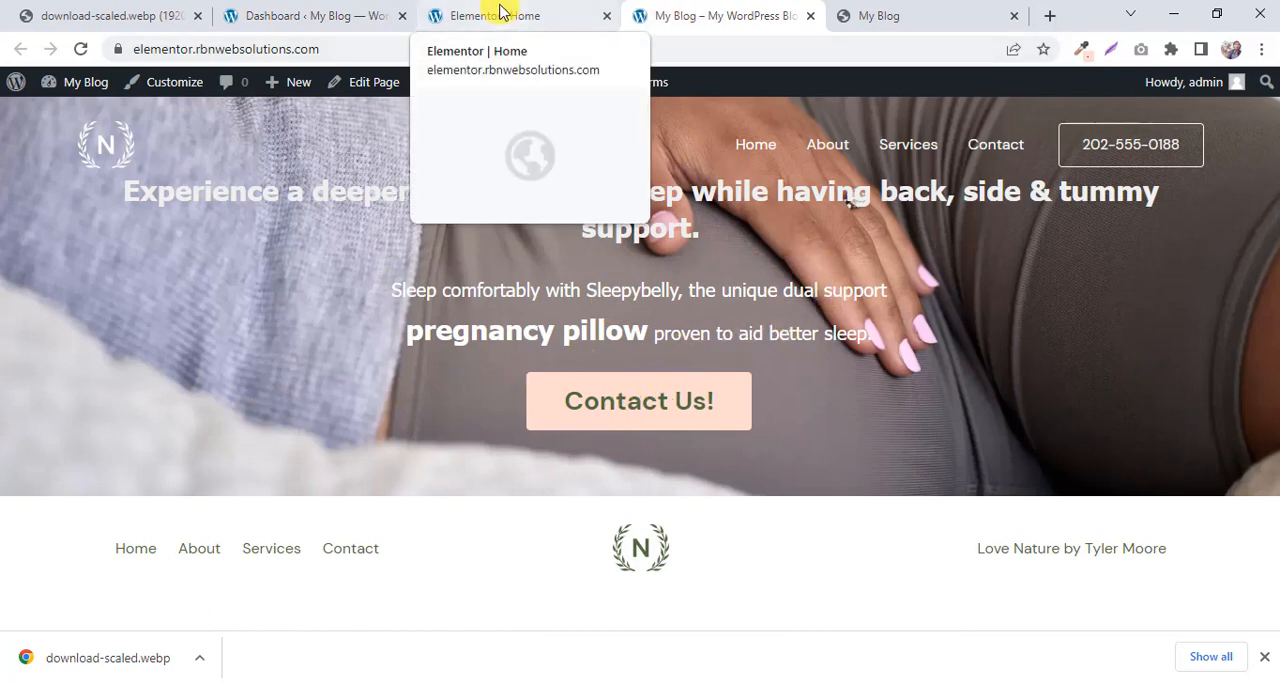
Set the hero section's padding in Elementor to 120 px at the top and 90 px at the bottom.
left_click(500, 10)
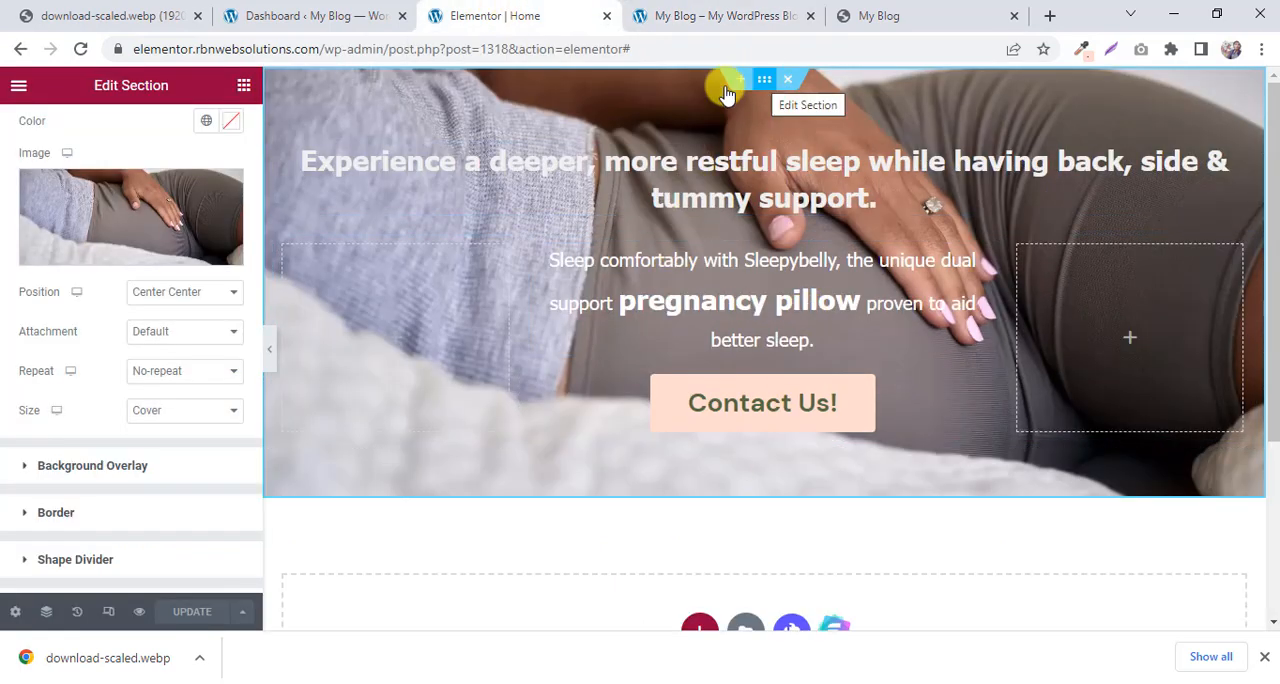
scroll(243, 190, "up", 2)
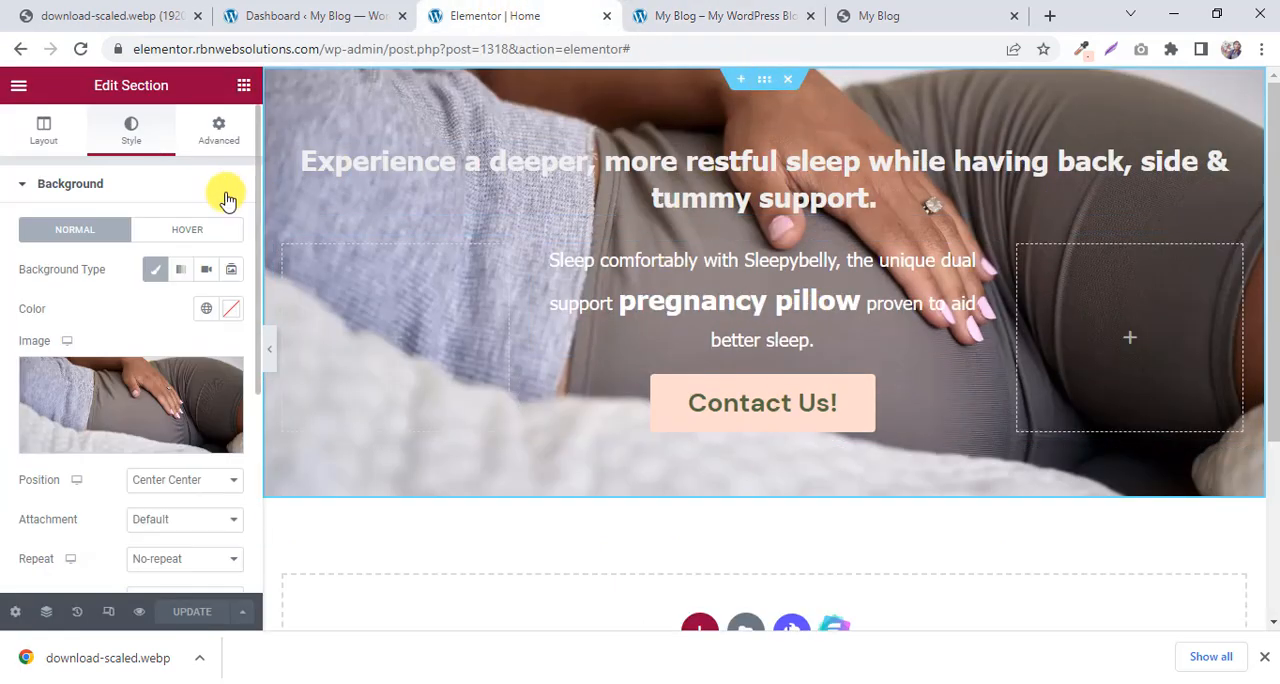
left_click(222, 135)
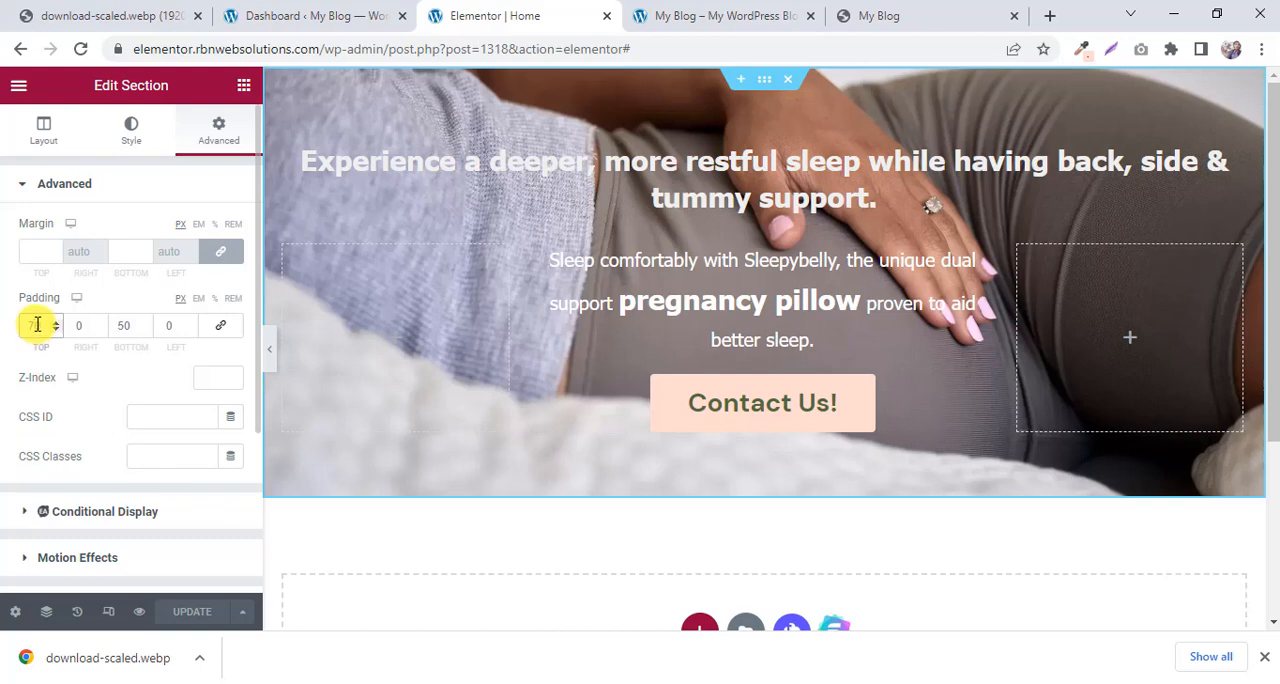
type("120")
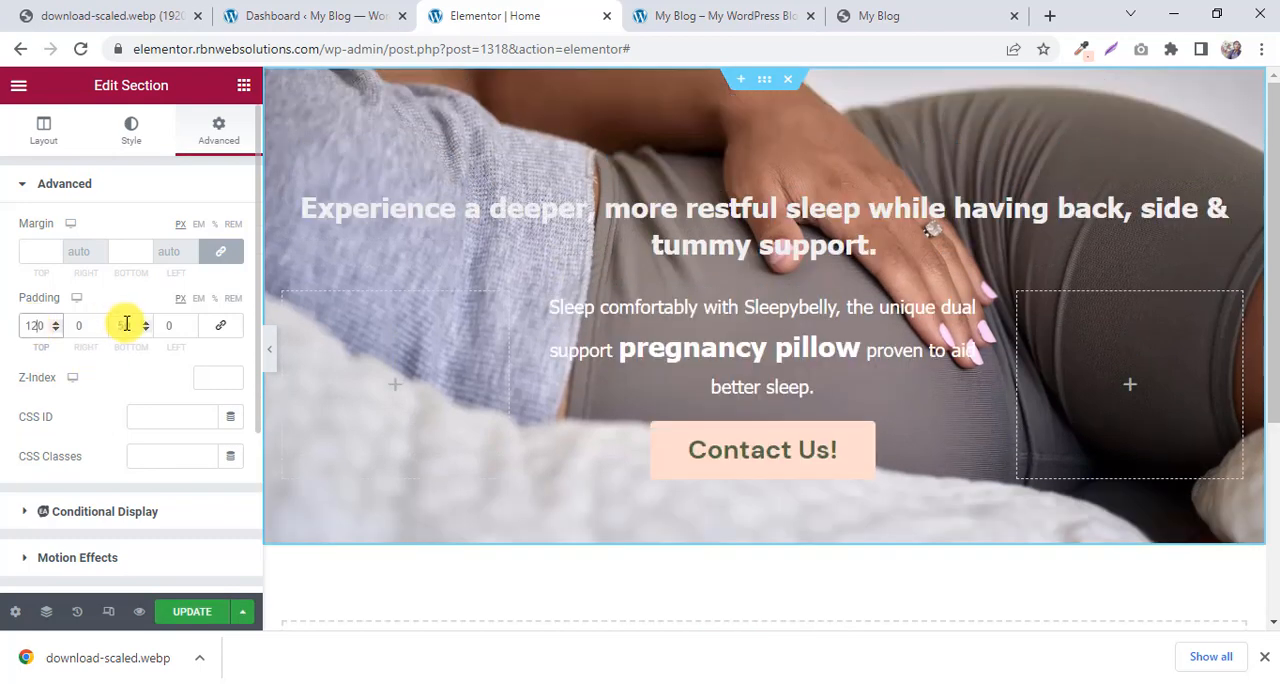
type("900")
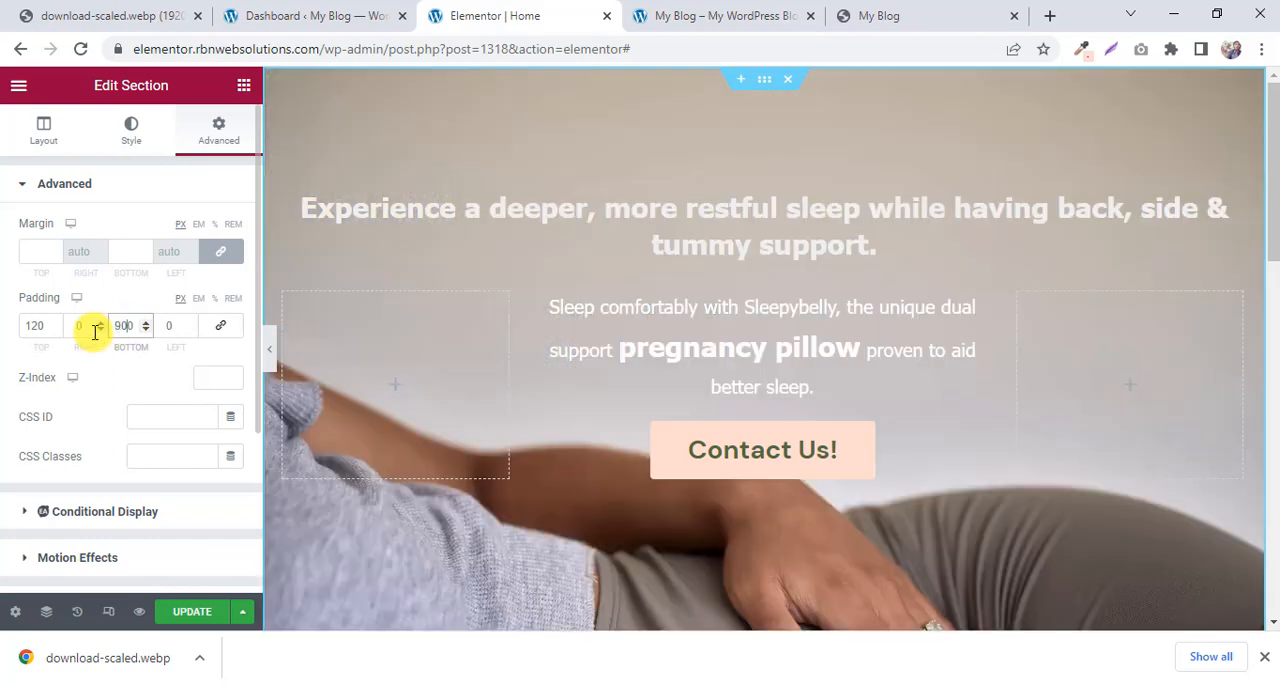
key("BackSpace")
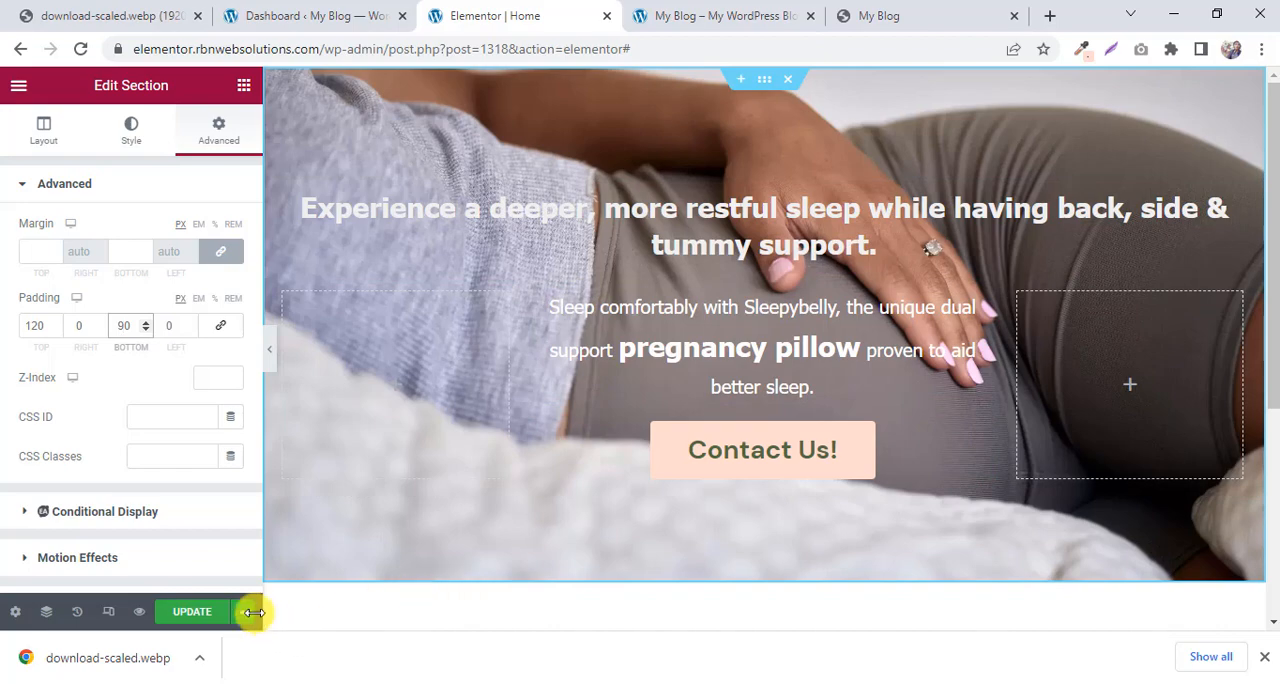
Update the page and compare the live site's hero section with the My Blog preview.
left_click(196, 609)
left_click(705, 12)
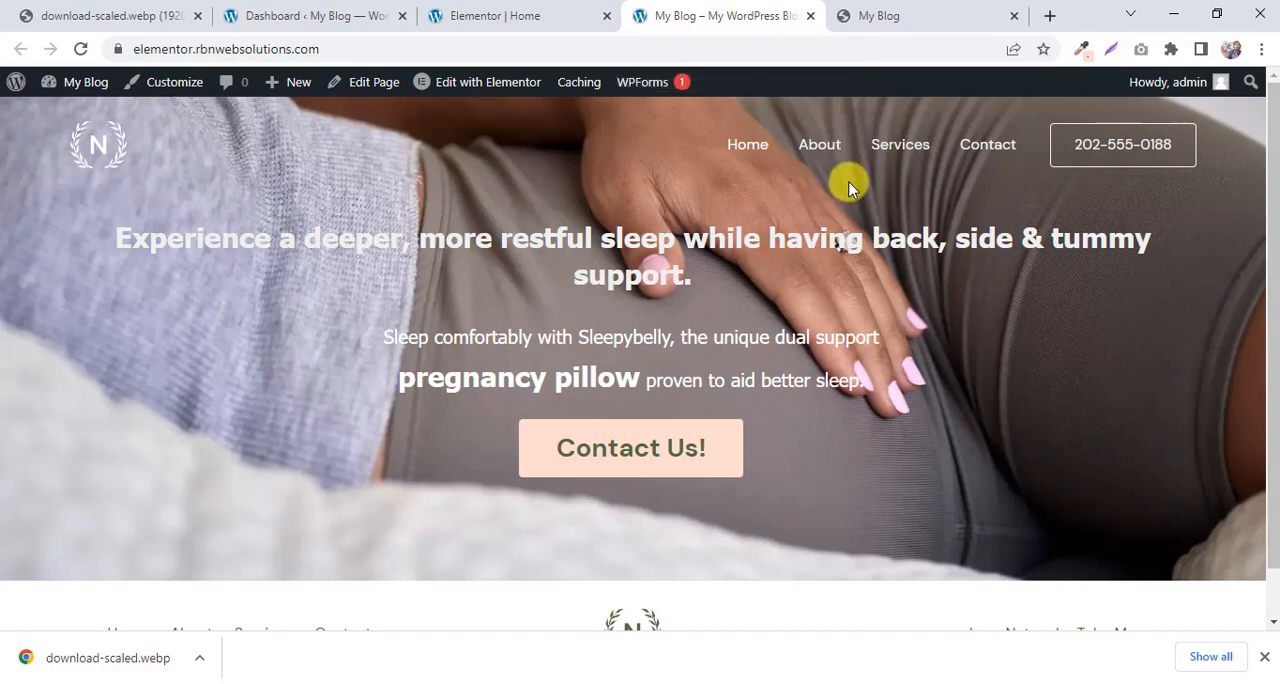
left_click(963, 10)
left_click(690, 10)
left_click(885, 10)
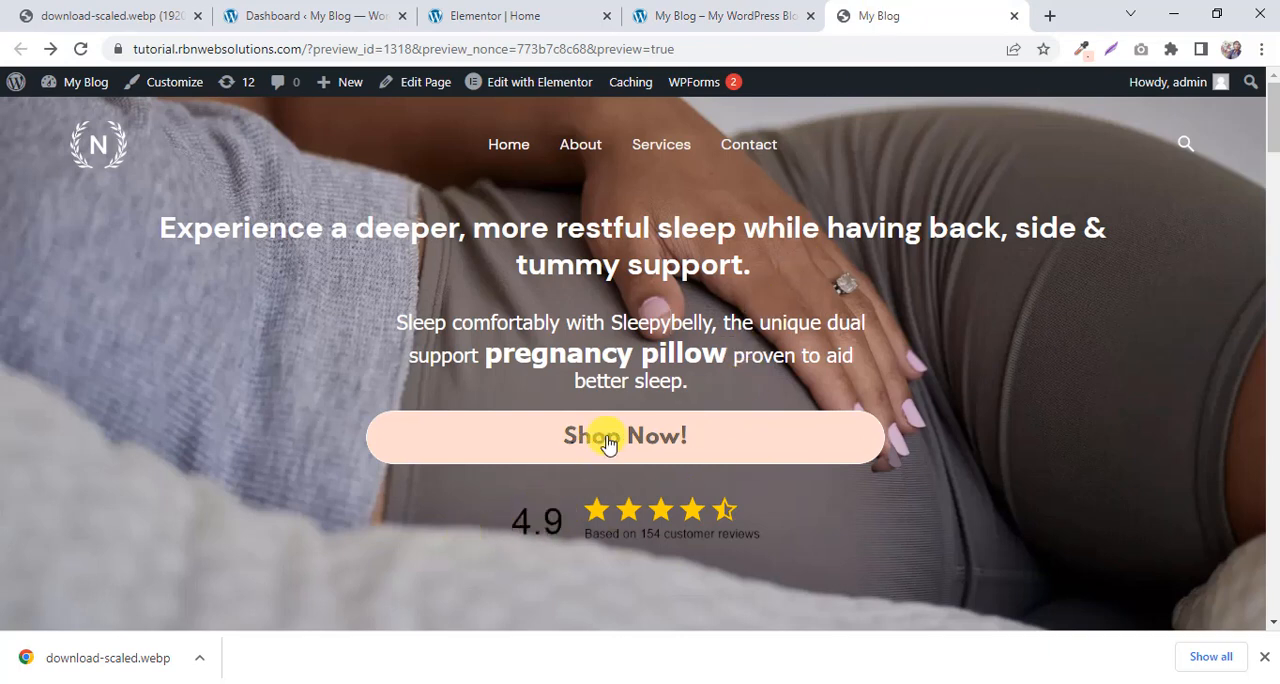
Open the 4.9 star rating image below the preview's Shop Now! button in a new browser tab.
scroll(590, 444, "down", 1)
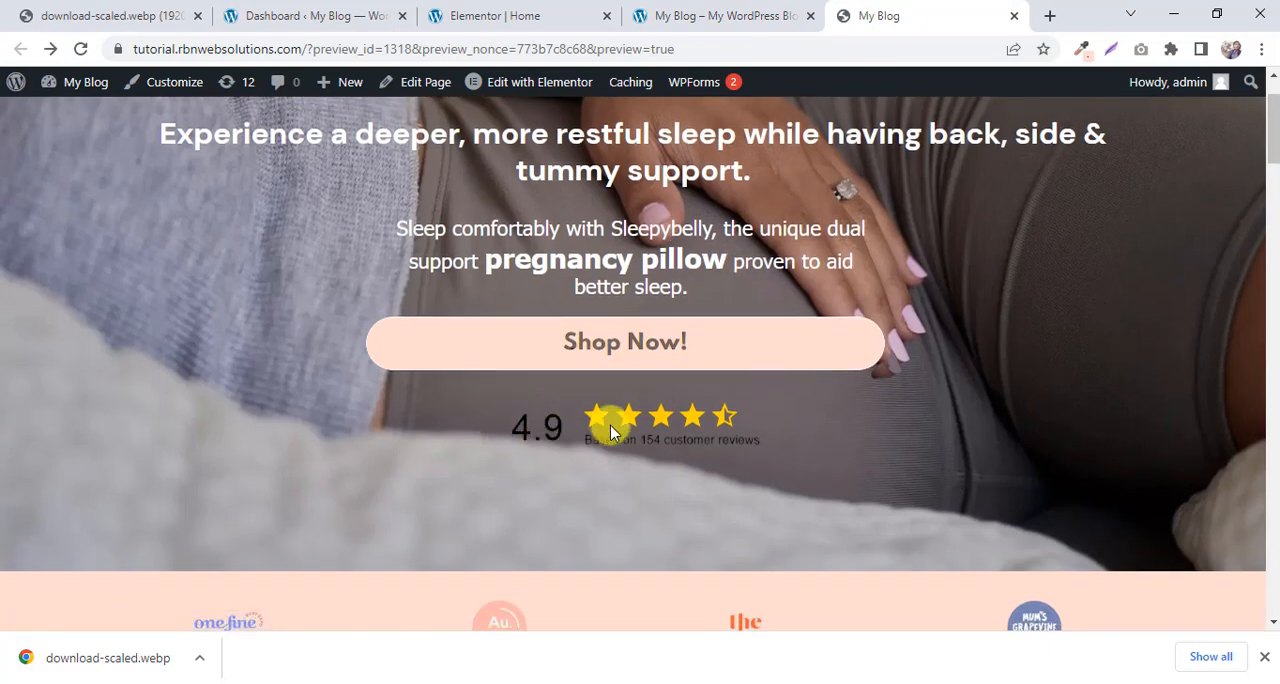
right_click(592, 428)
left_click(531, 429)
right_click(536, 430)
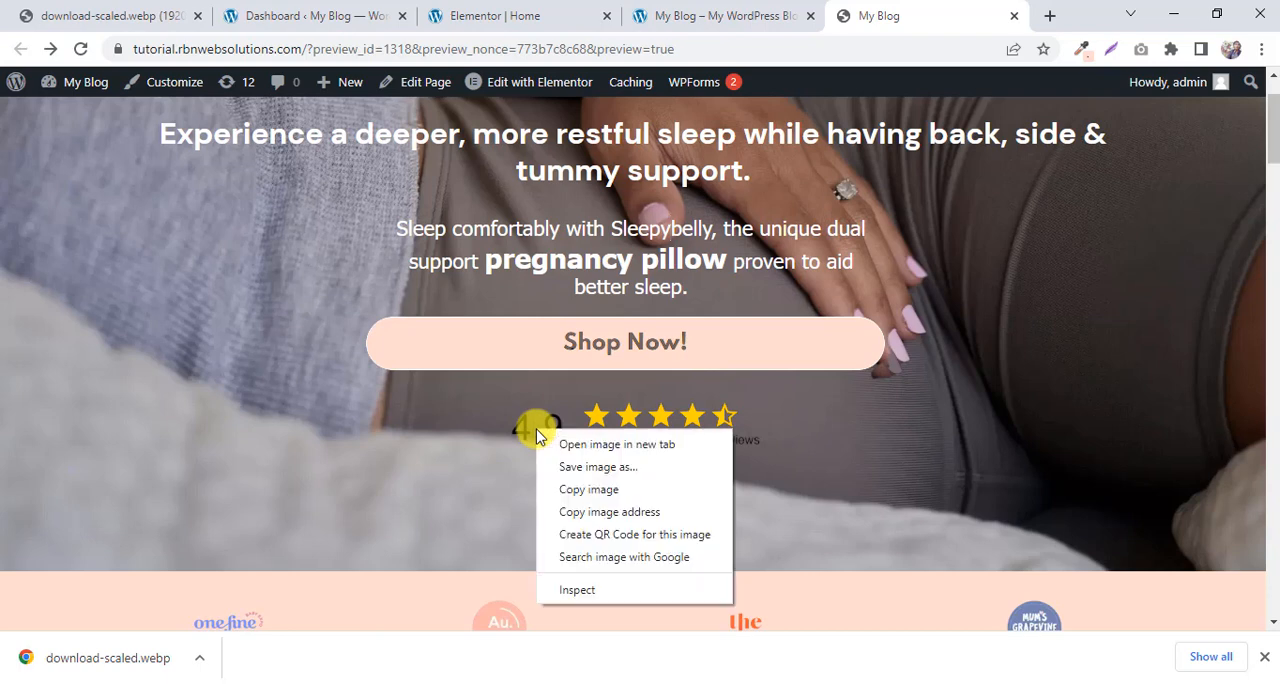
left_click(612, 445)
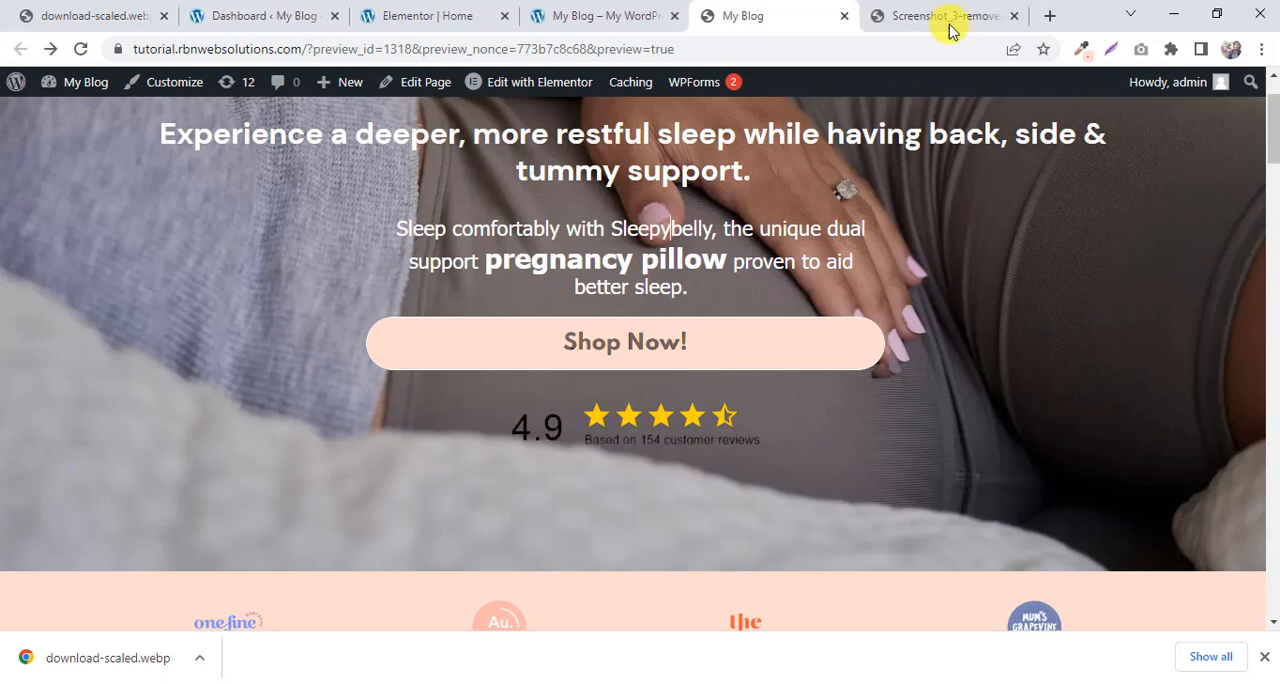
Save the 4.9 star rating image to the Downloads folder as Screenshot_3-removebg-preview (1).png.
left_click(945, 18)
right_click(657, 346)
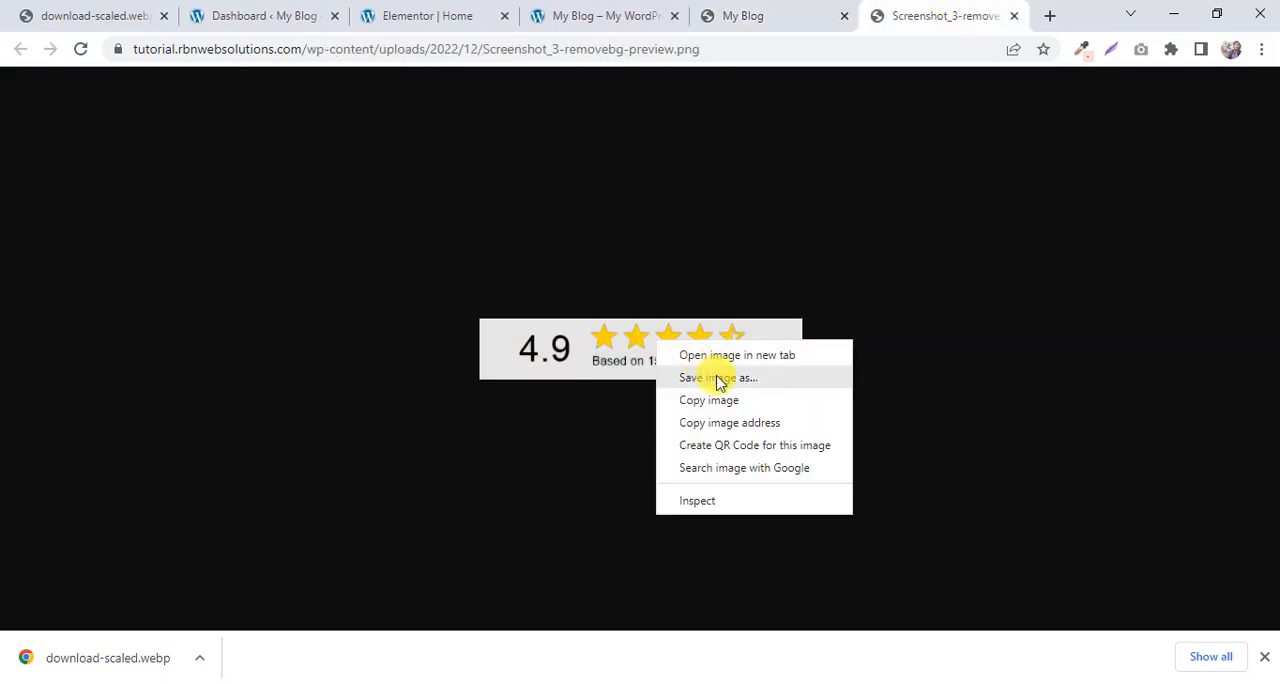
left_click(715, 376)
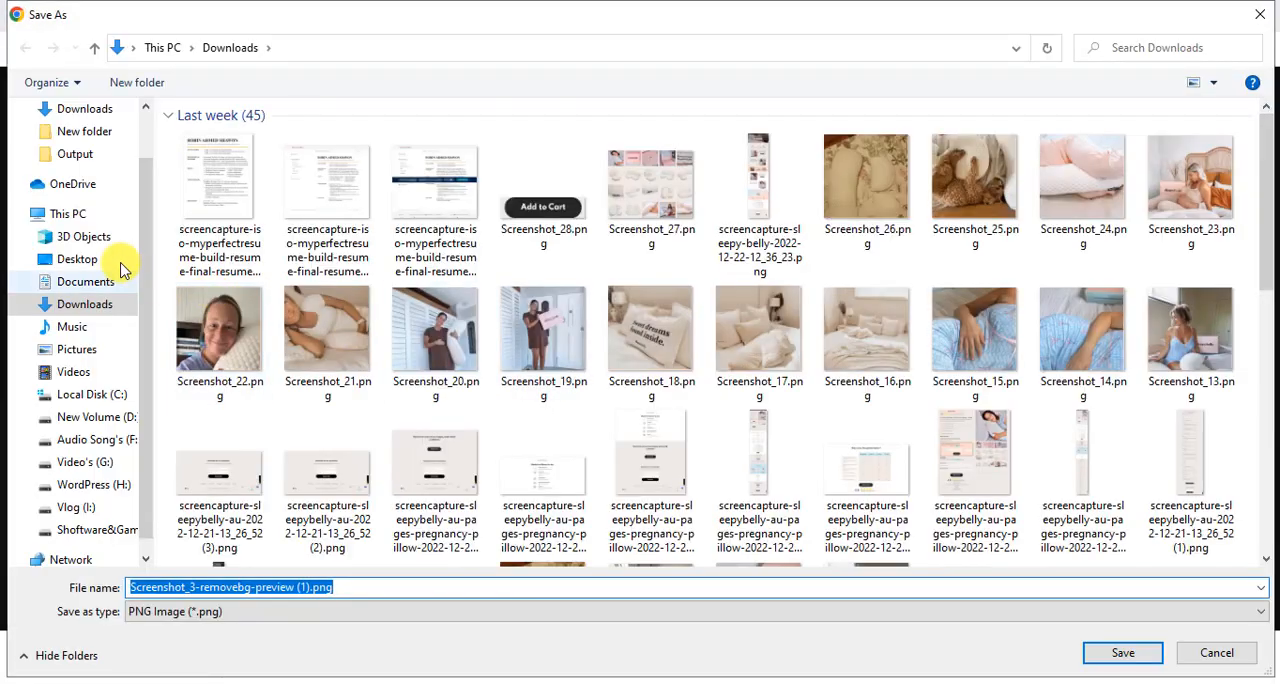
left_click(1110, 660)
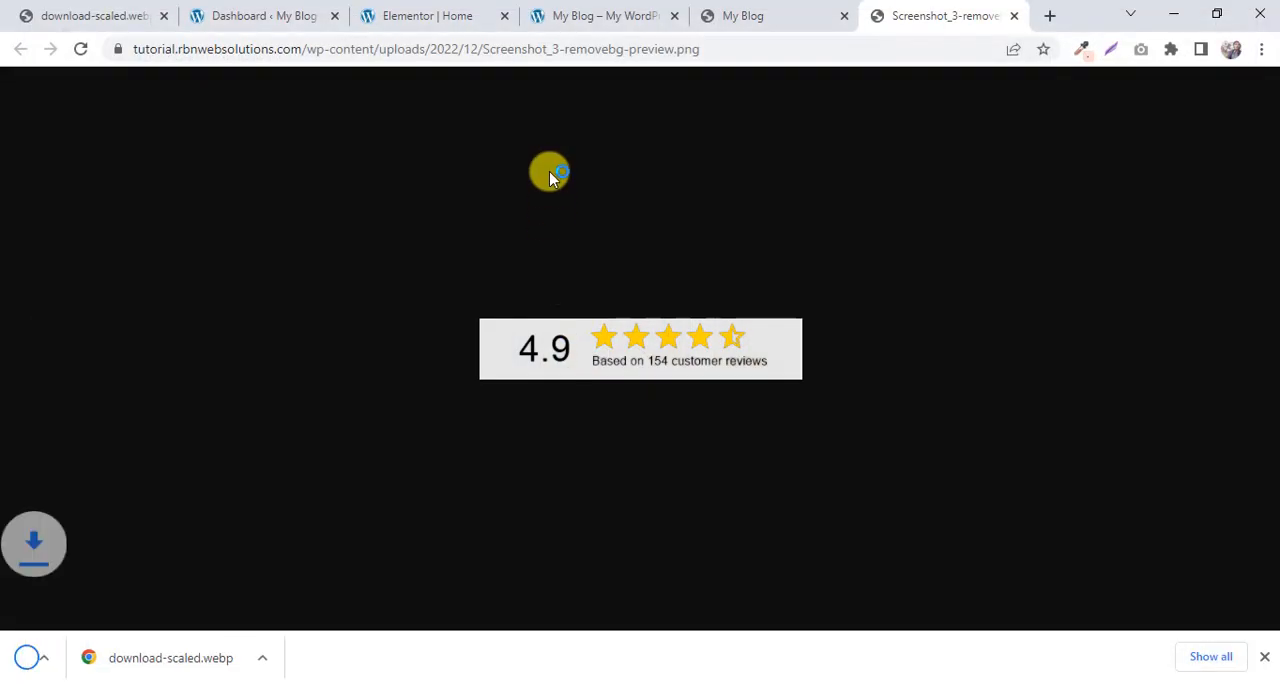
Add an Image widget directly below the Contact Us! button in the Elementor hero section.
left_click(425, 15)
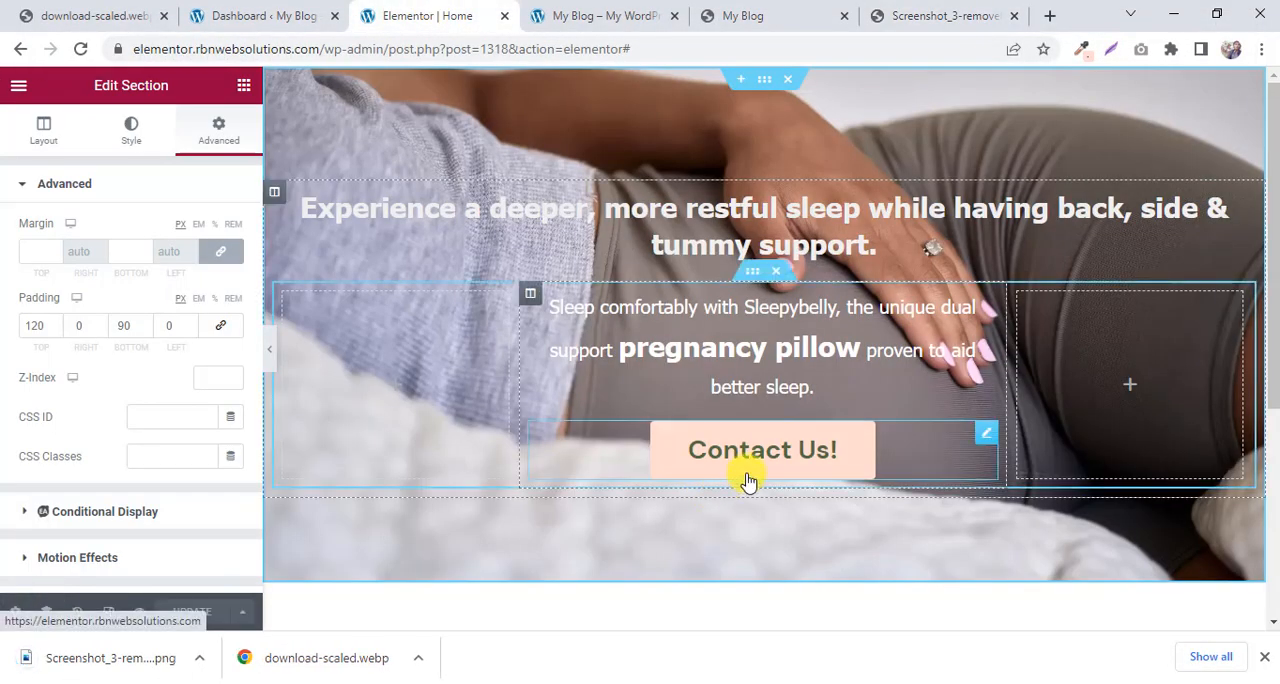
left_click(240, 88)
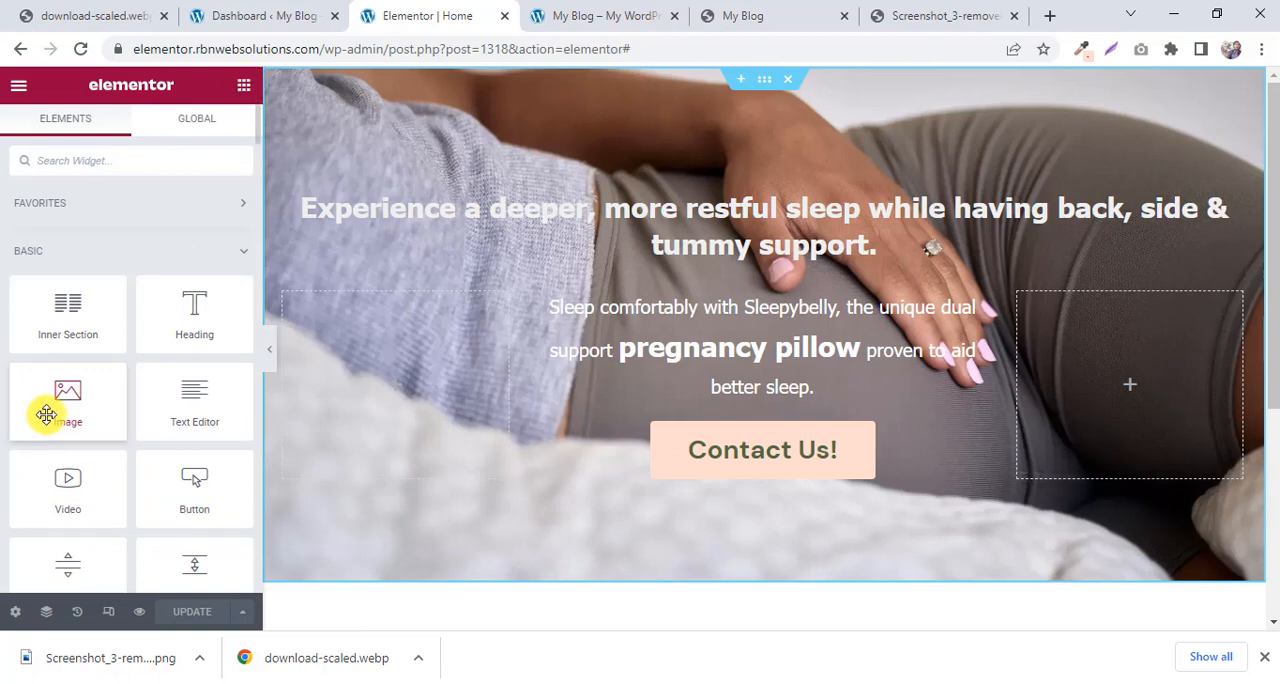
left_click_drag(46, 414, 765, 478)
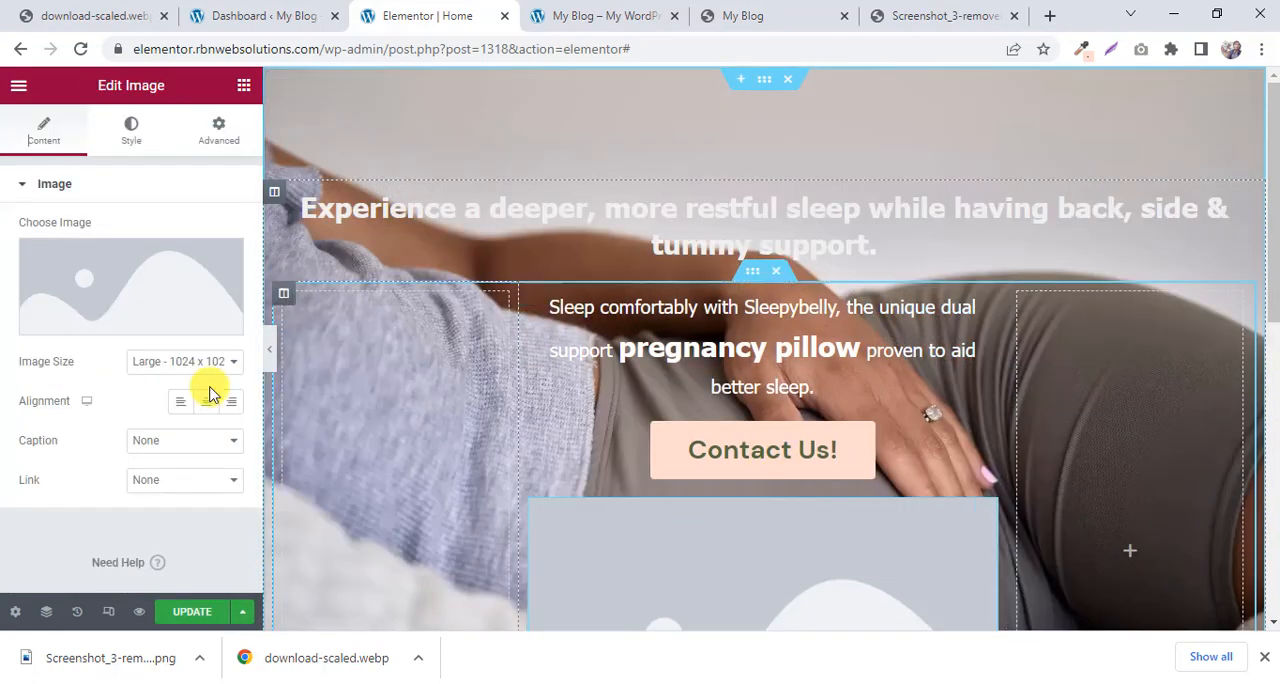
Upload Screenshot_3-removebg-preview (1).png from Downloads and insert it into the new Image widget.
left_click(128, 316)
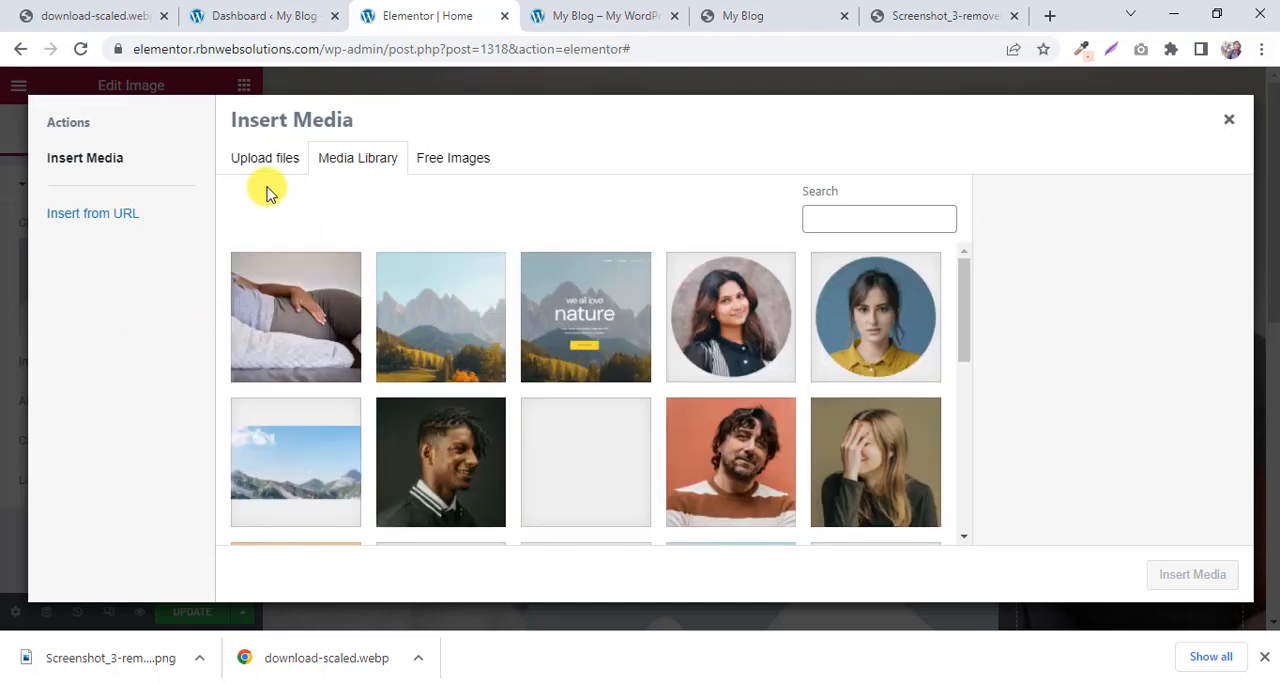
left_click(265, 160)
left_click(700, 375)
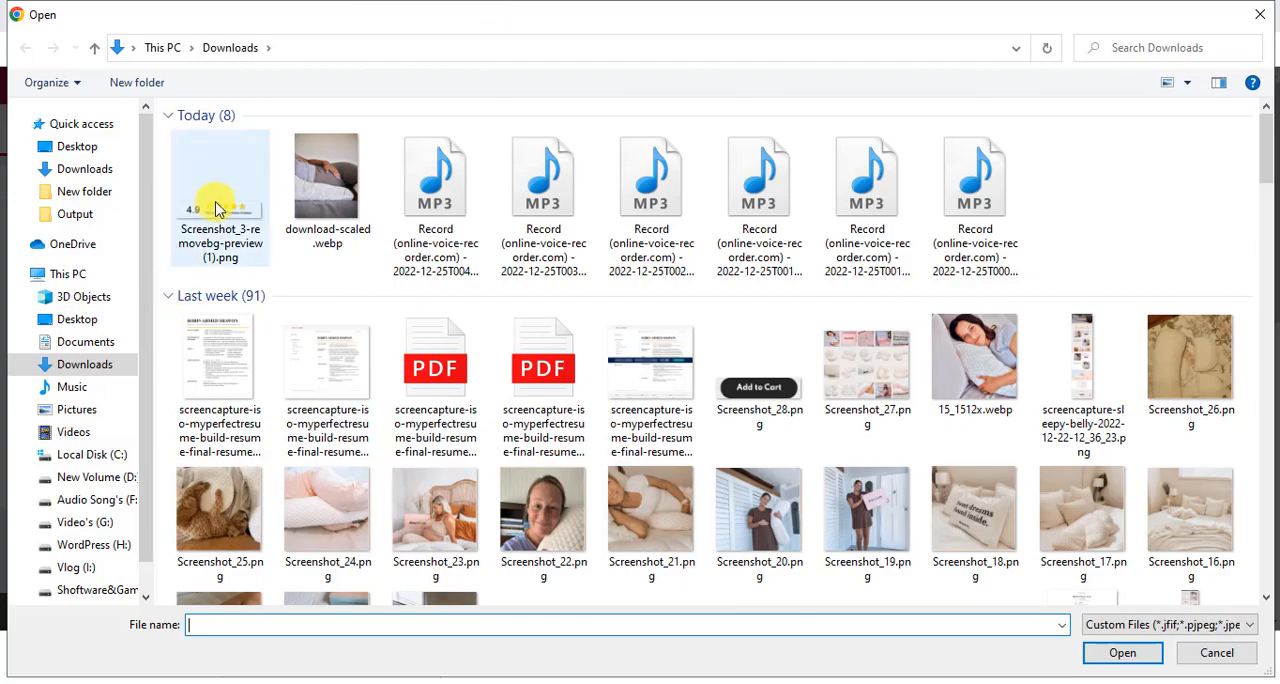
left_click(215, 207)
left_click(1122, 653)
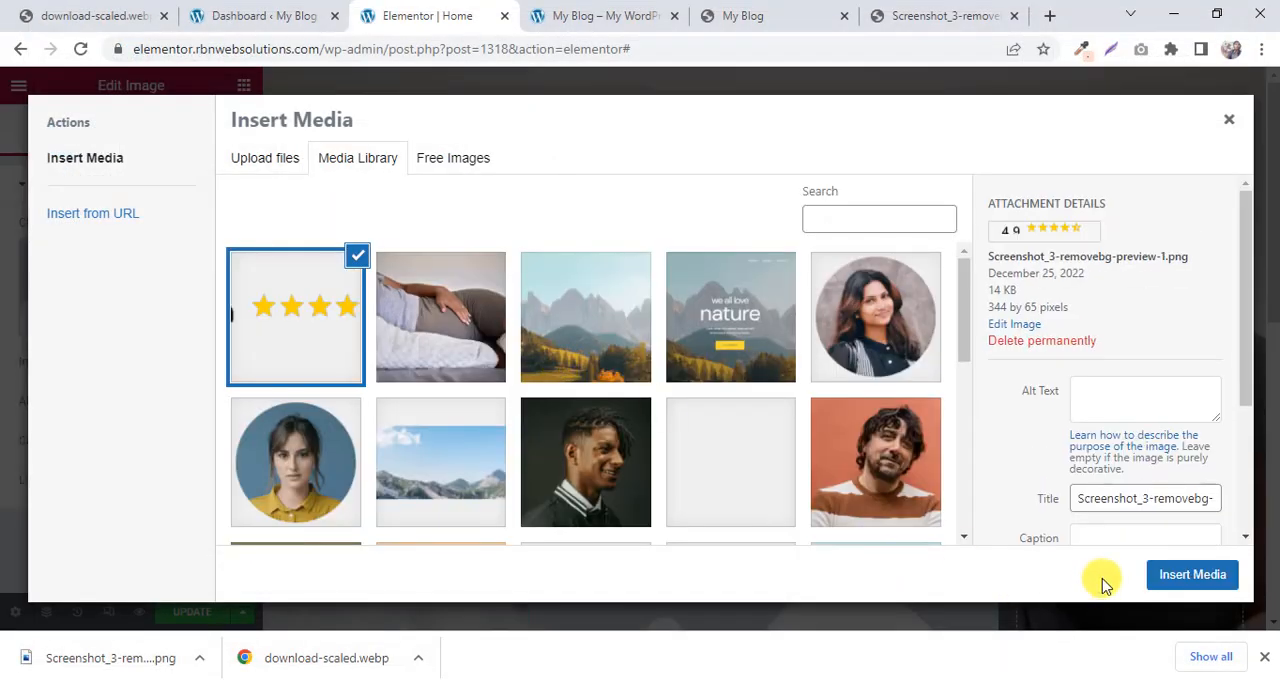
left_click(1166, 575)
scroll(700, 209, "down", 1)
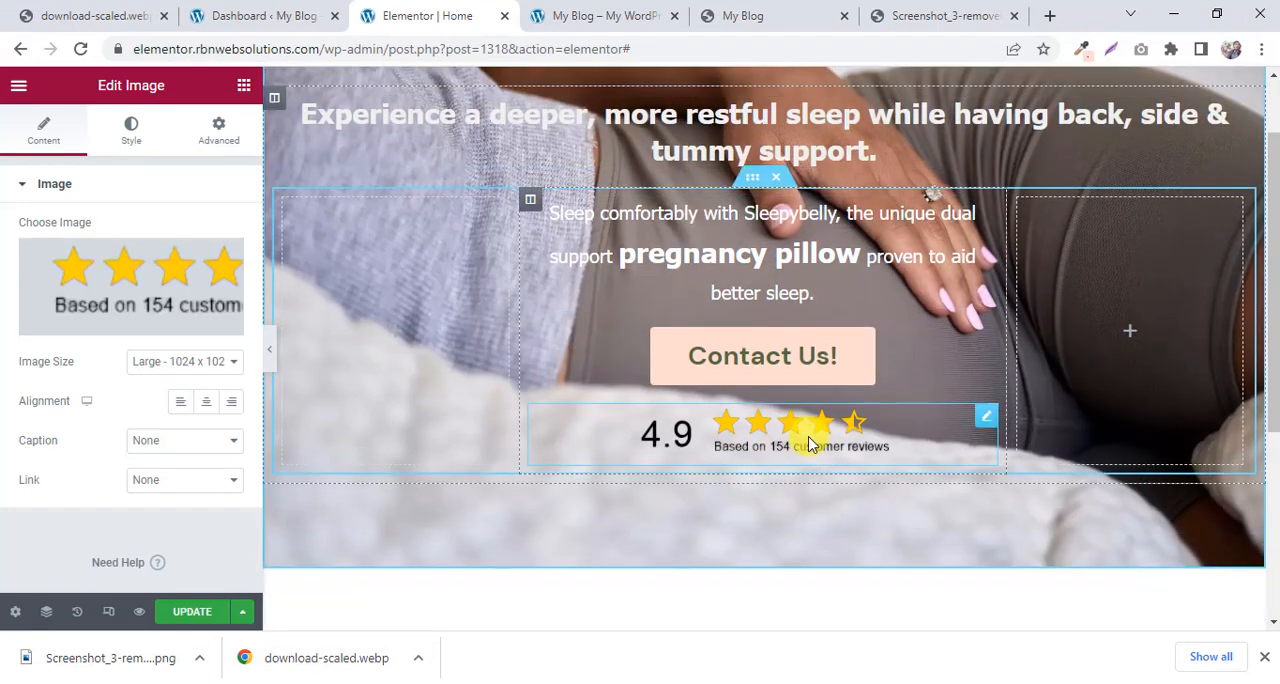
Try the Medium 300 x 300 size on the rating image and return it to Large 1024 x 1024.
left_click(186, 366)
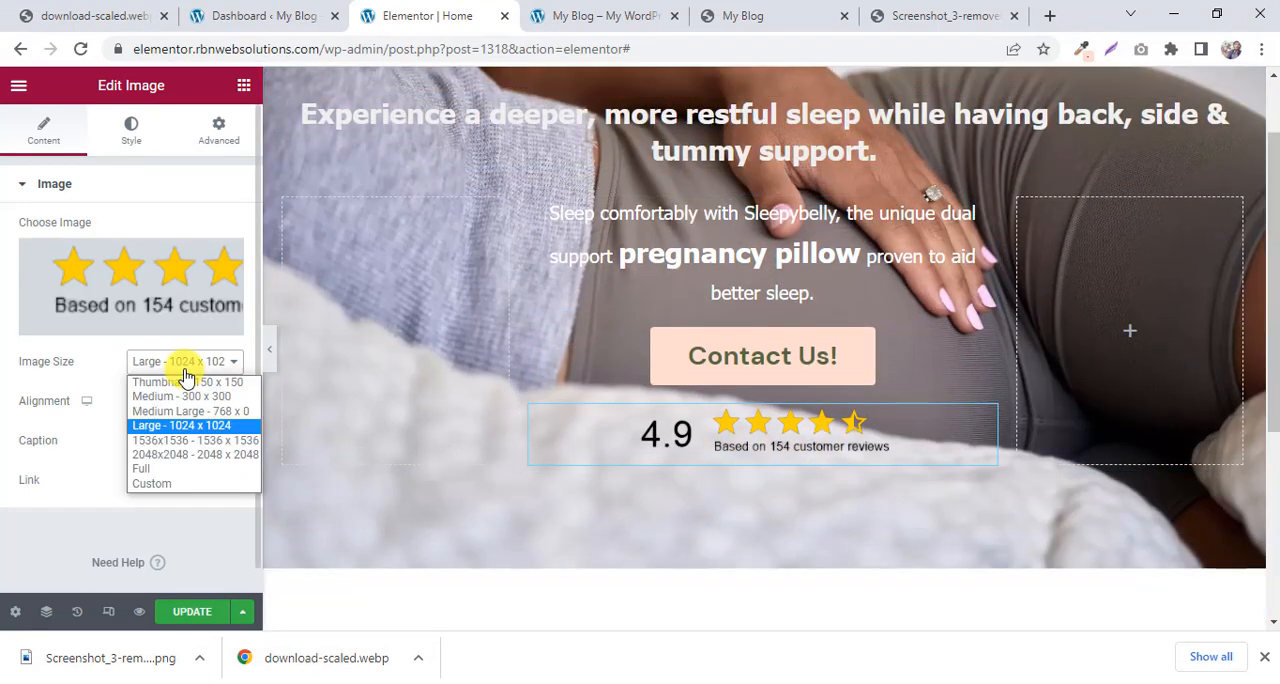
left_click(180, 396)
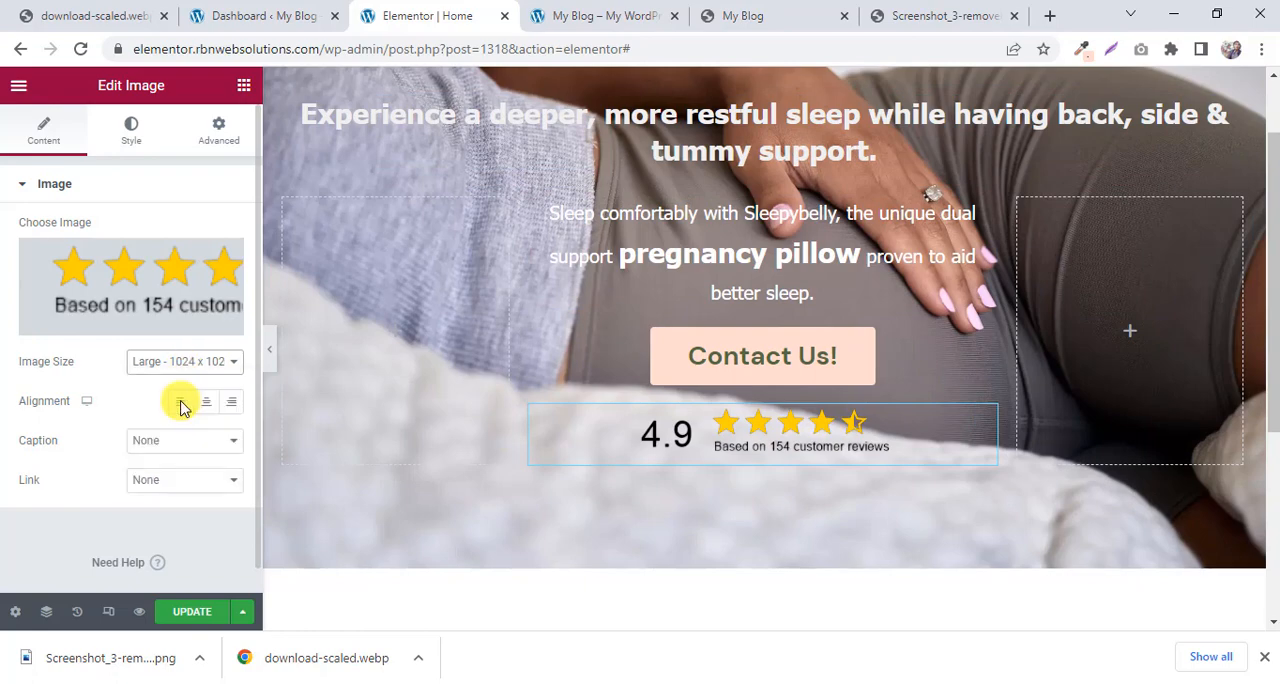
left_click(556, 14)
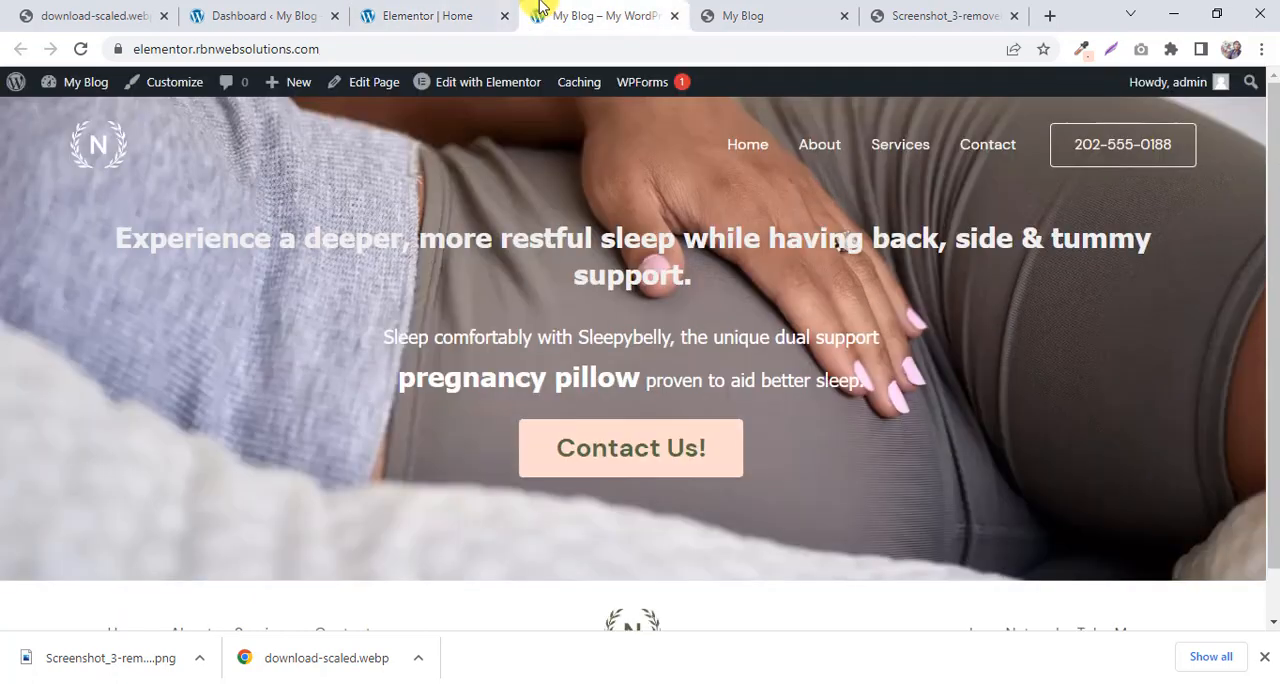
left_click(380, 15)
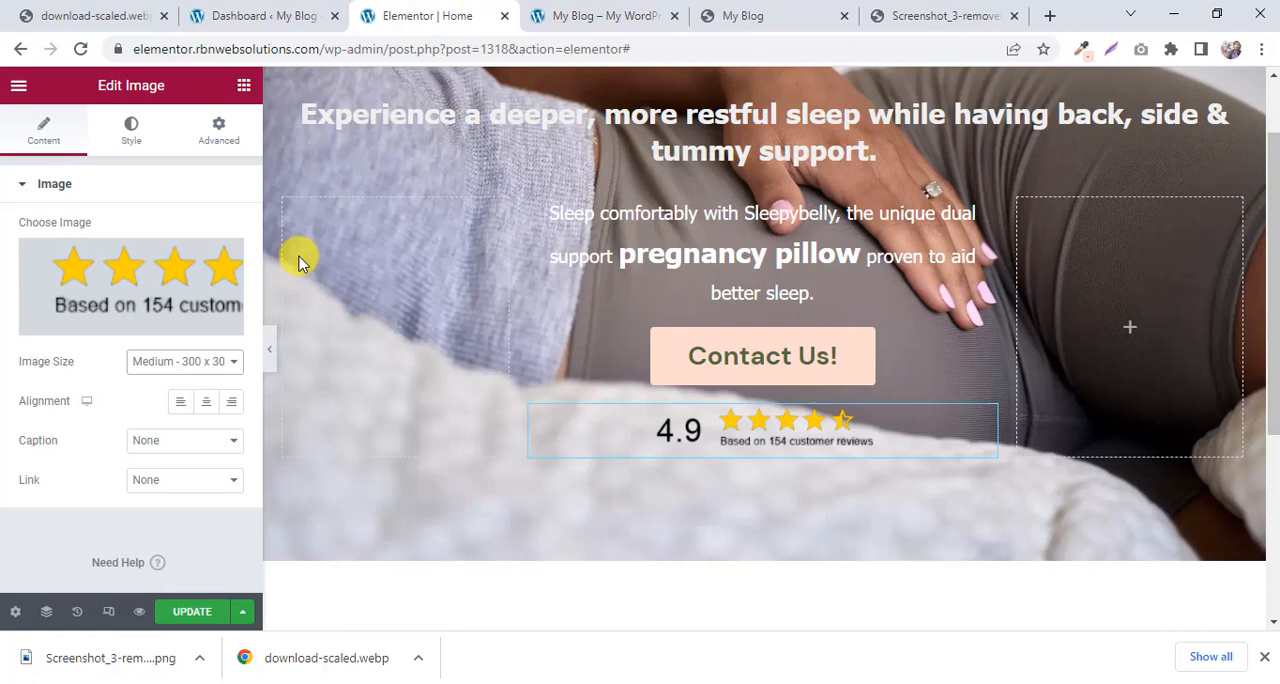
left_click(177, 362)
left_click(177, 427)
Update the page, reload the live site and compare its heading and rating image with the My Blog preview.
left_click(199, 611)
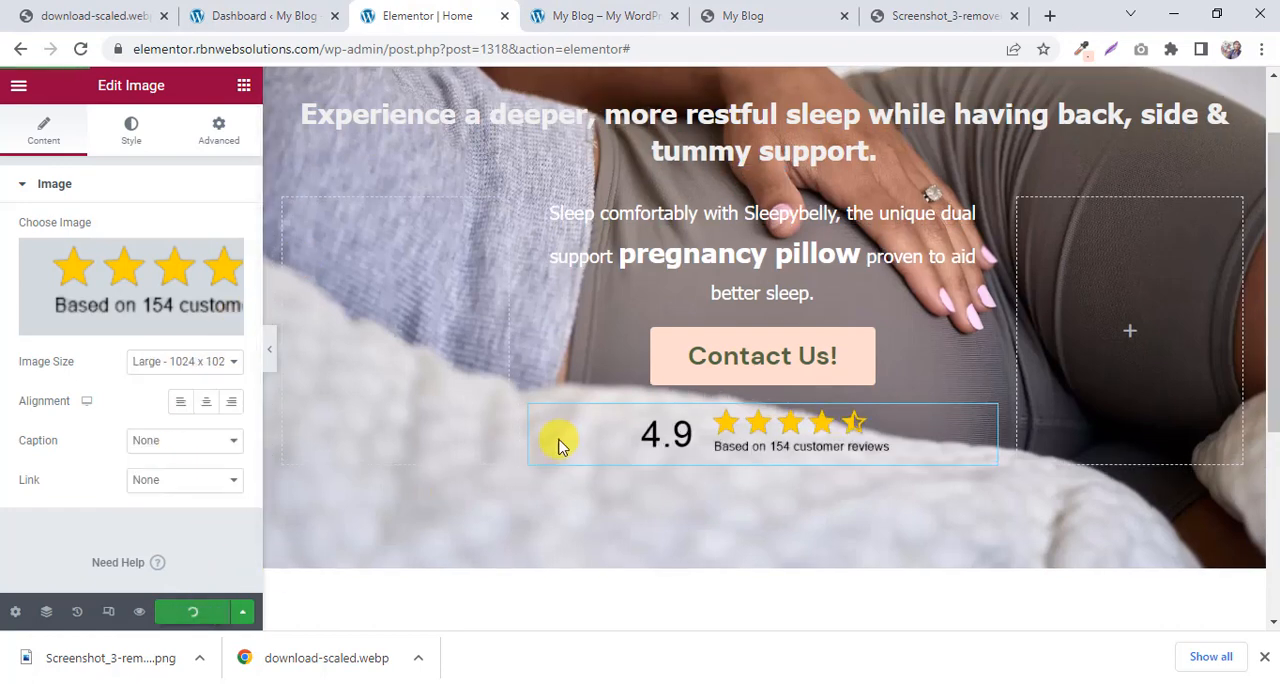
left_click(646, 12)
left_click(81, 49)
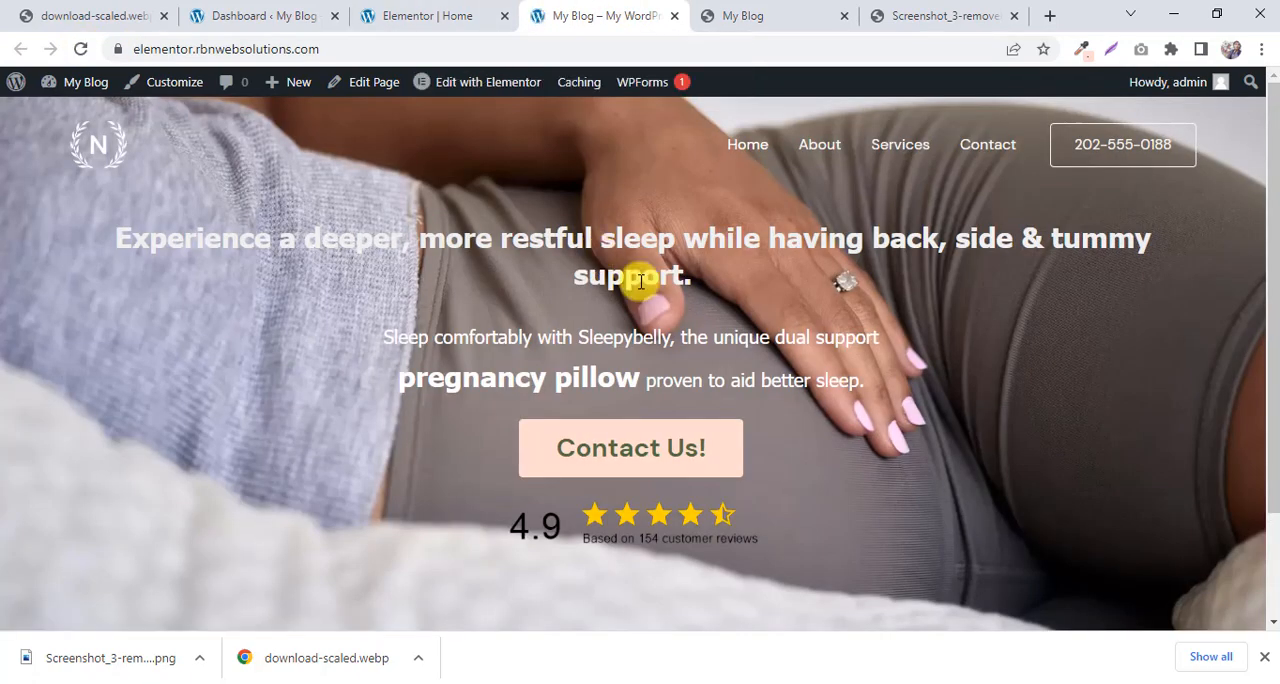
left_click(813, 18)
scroll(671, 186, "up", 2)
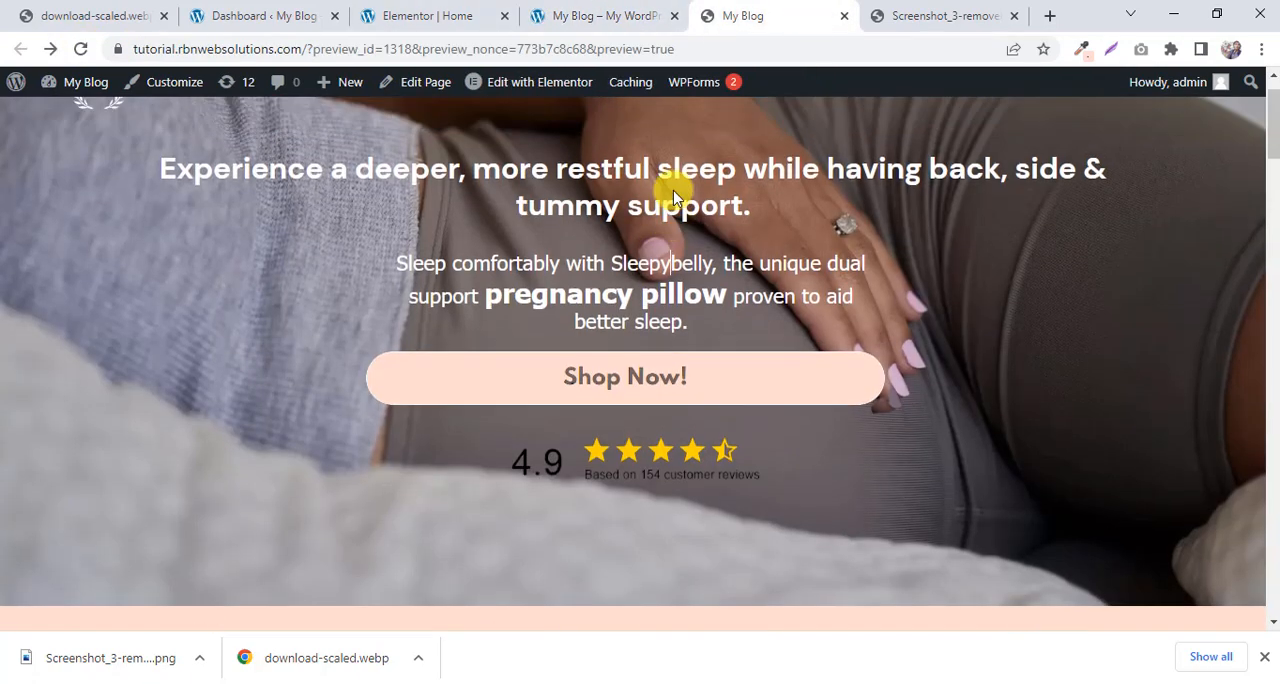
left_click(619, 10)
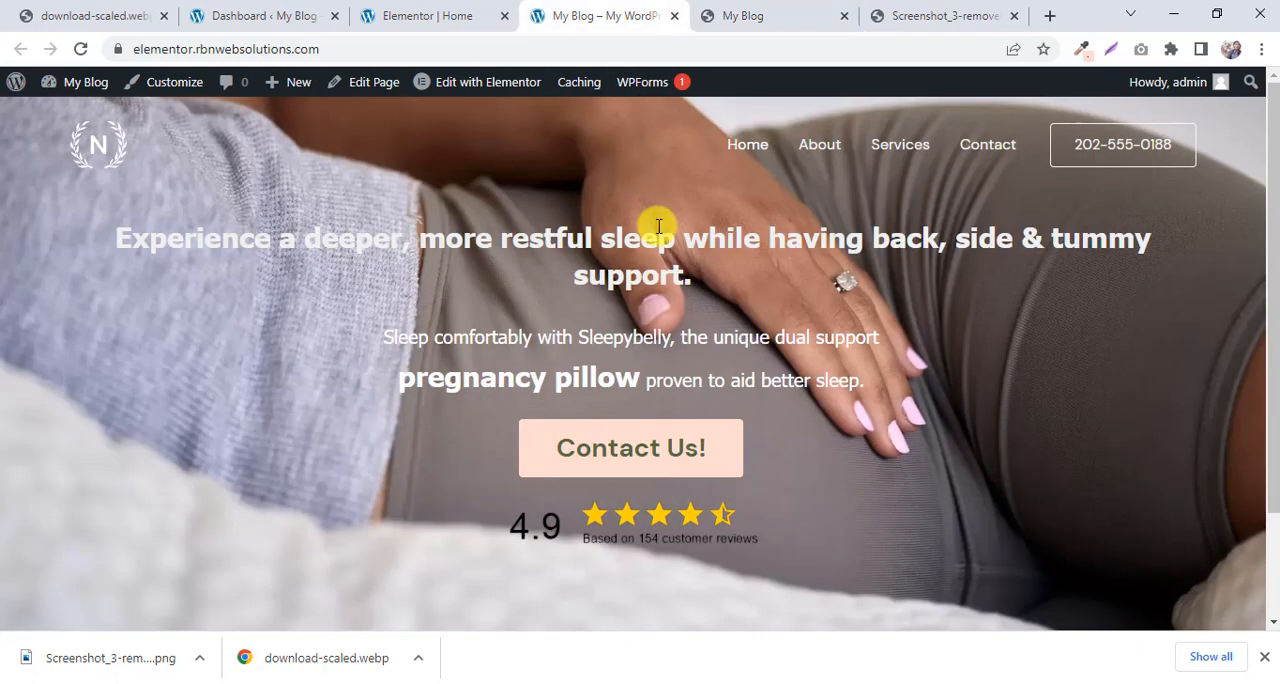
left_click(729, 11)
left_click(614, 11)
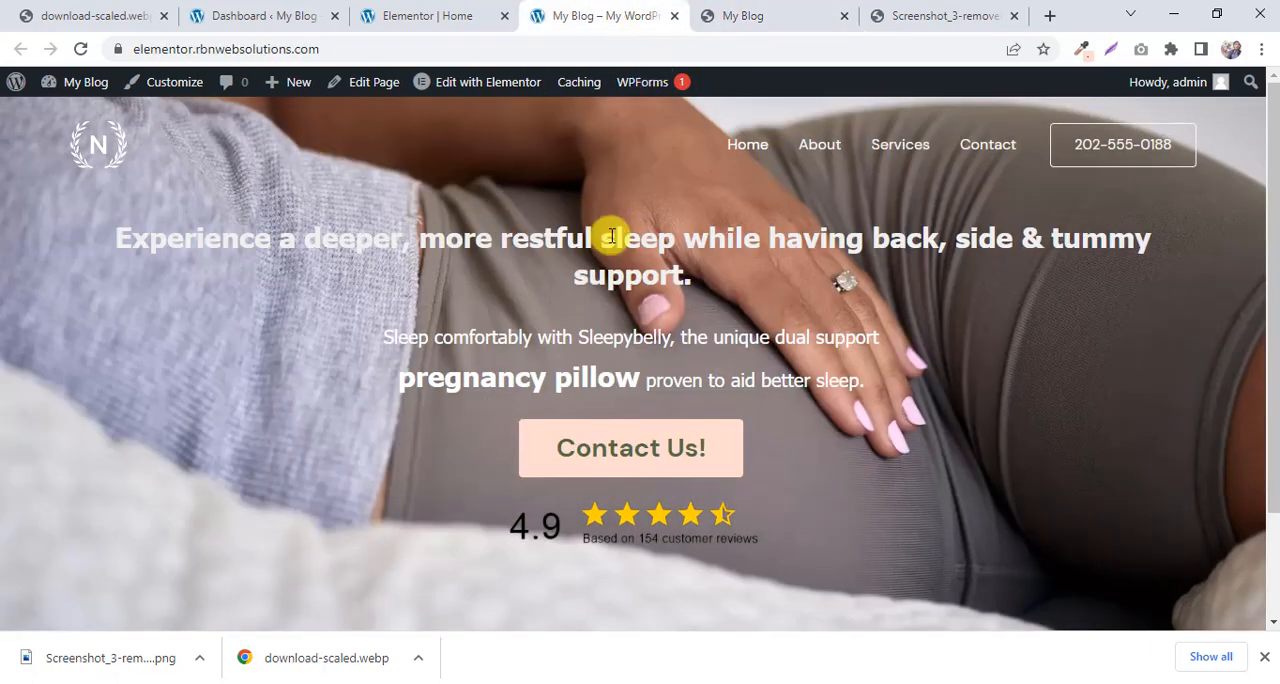
left_click_drag(697, 293, 150, 240)
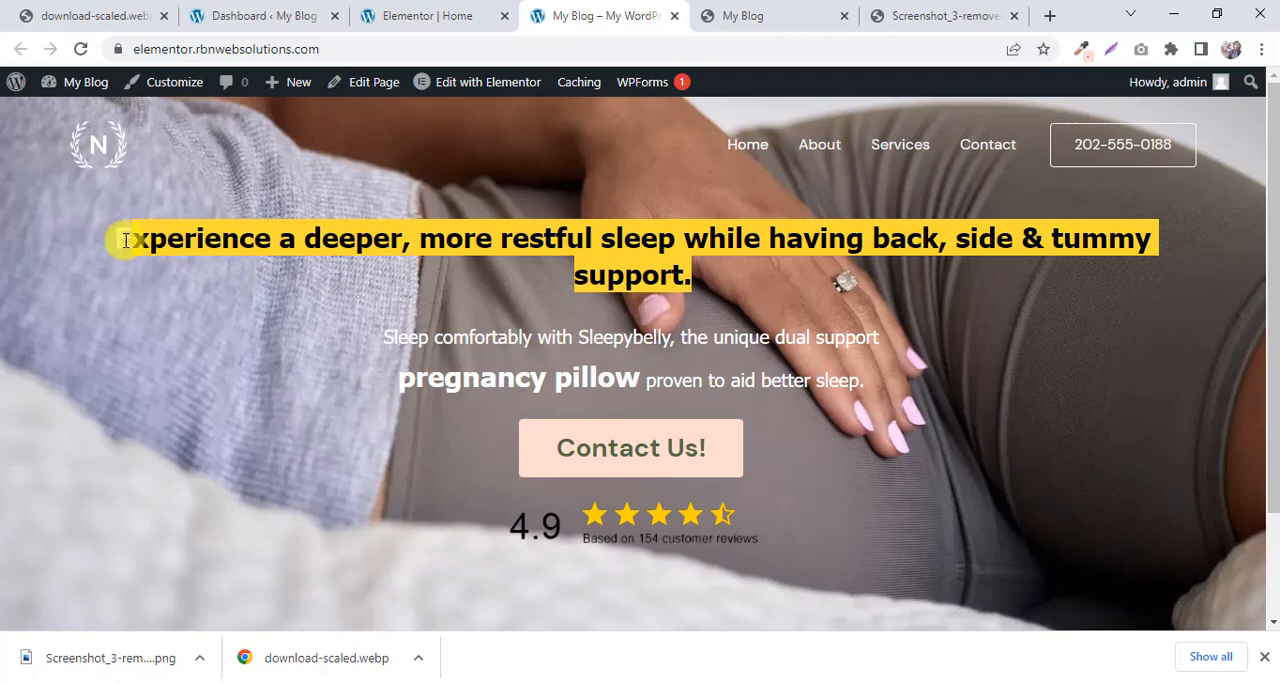
left_click(116, 241)
Set the hero heading's font size to 34 px in Elementor.
left_click(485, 12)
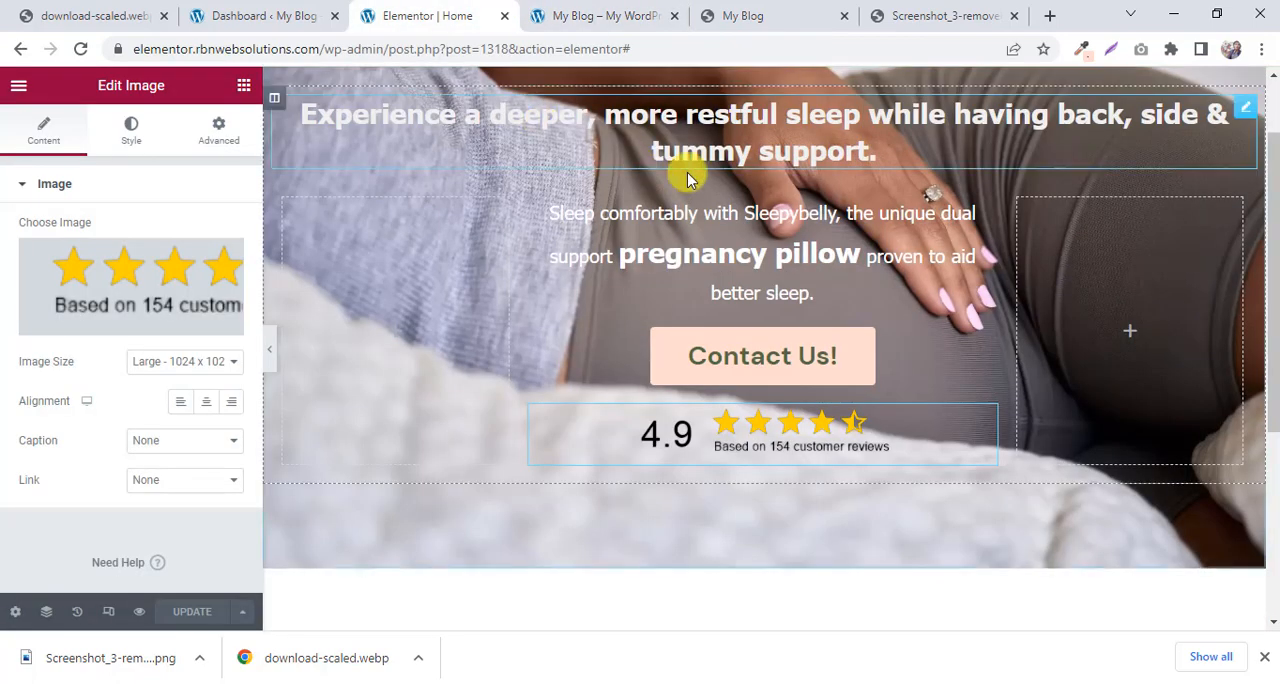
scroll(850, 195, "up", 1)
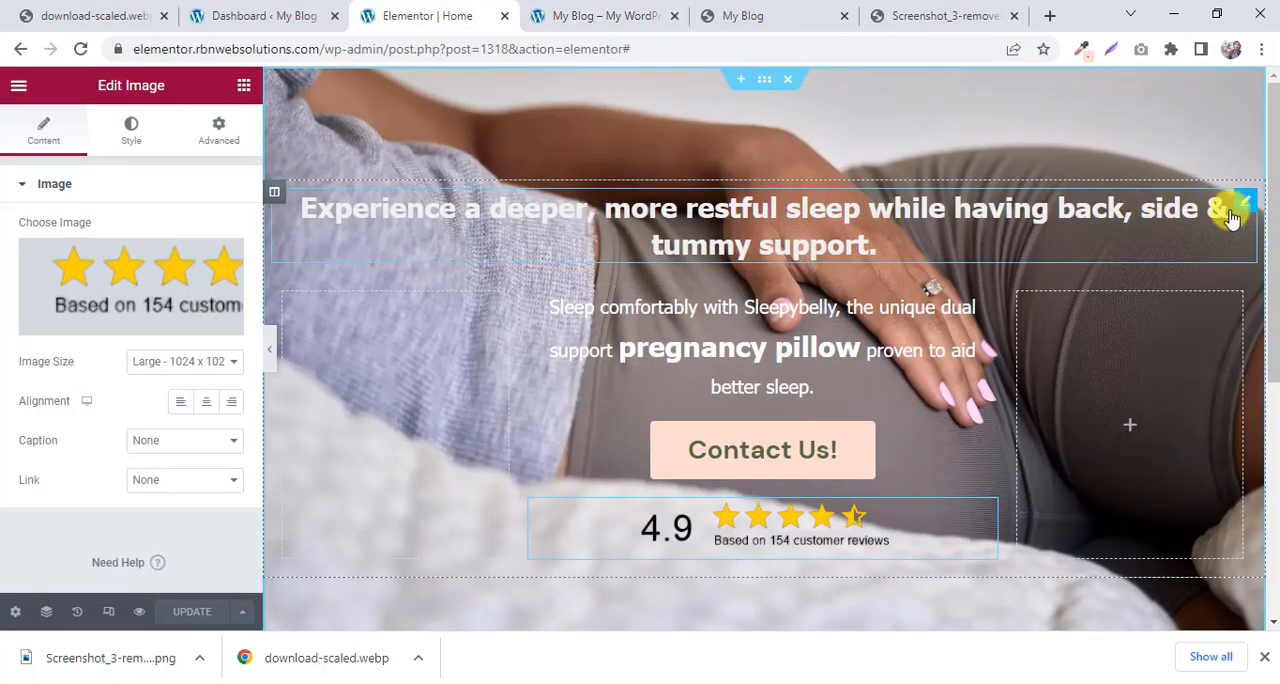
left_click(1230, 218)
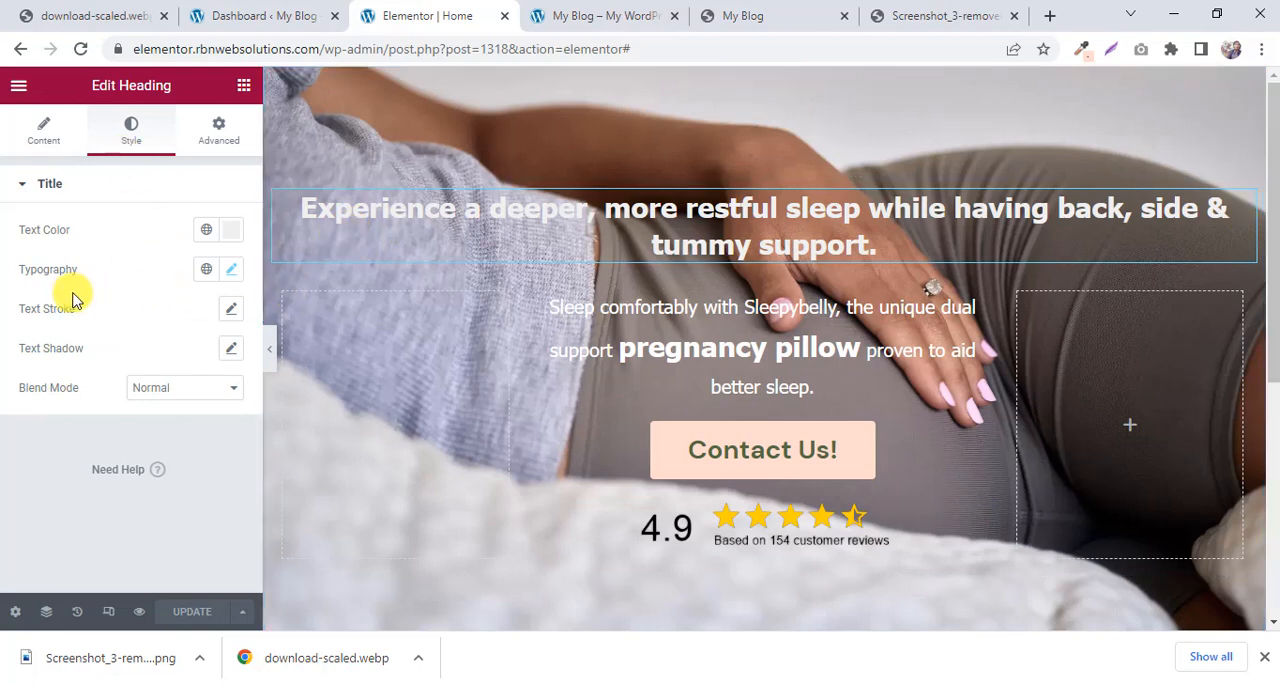
left_click(232, 270)
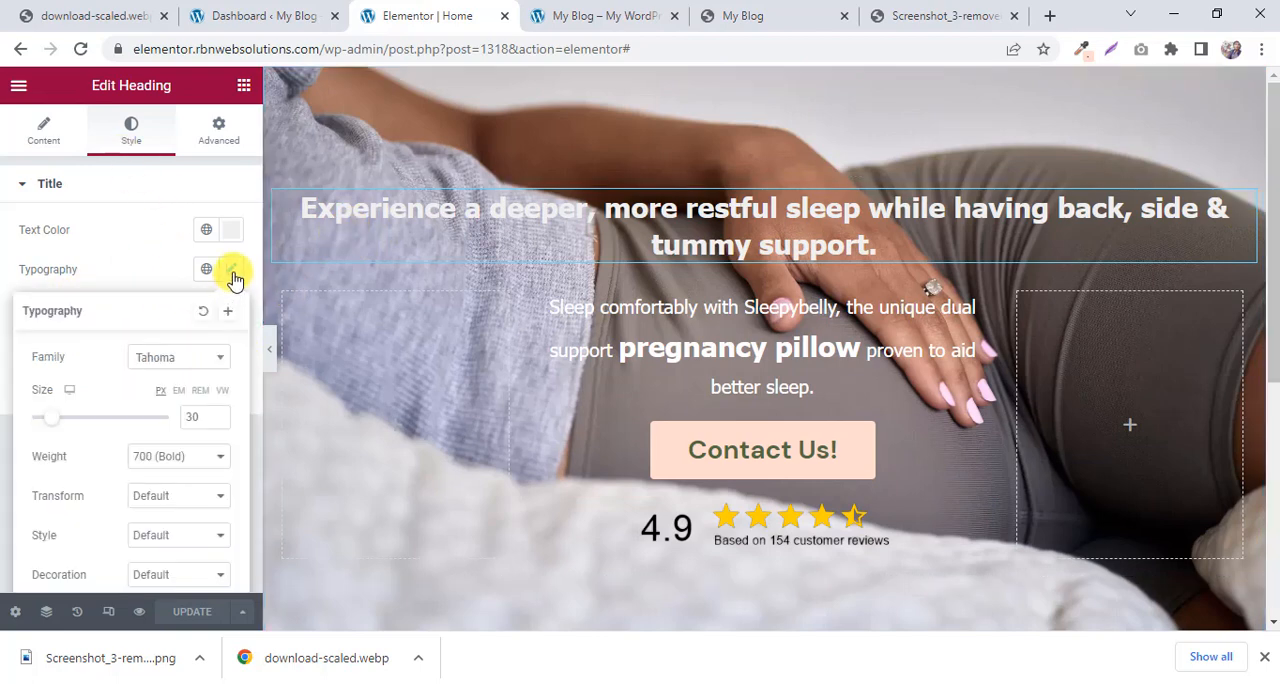
left_click(219, 413)
left_click(219, 413)
left_click(219, 413)
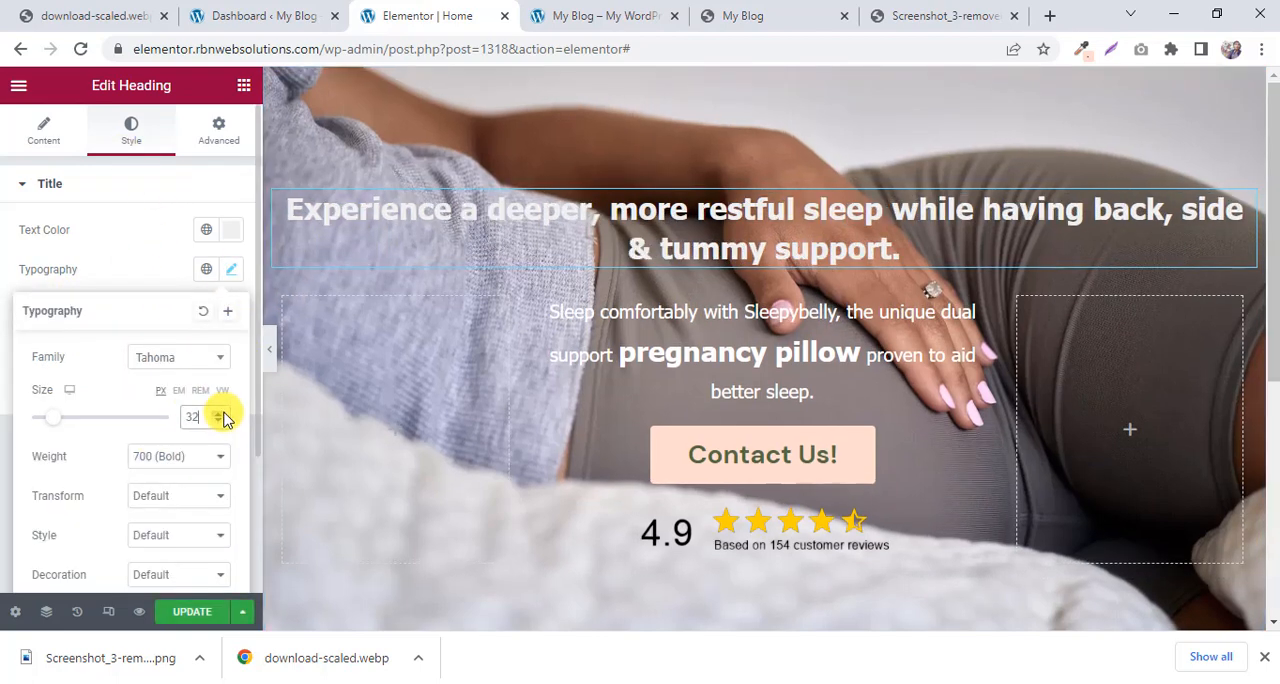
left_click(219, 413)
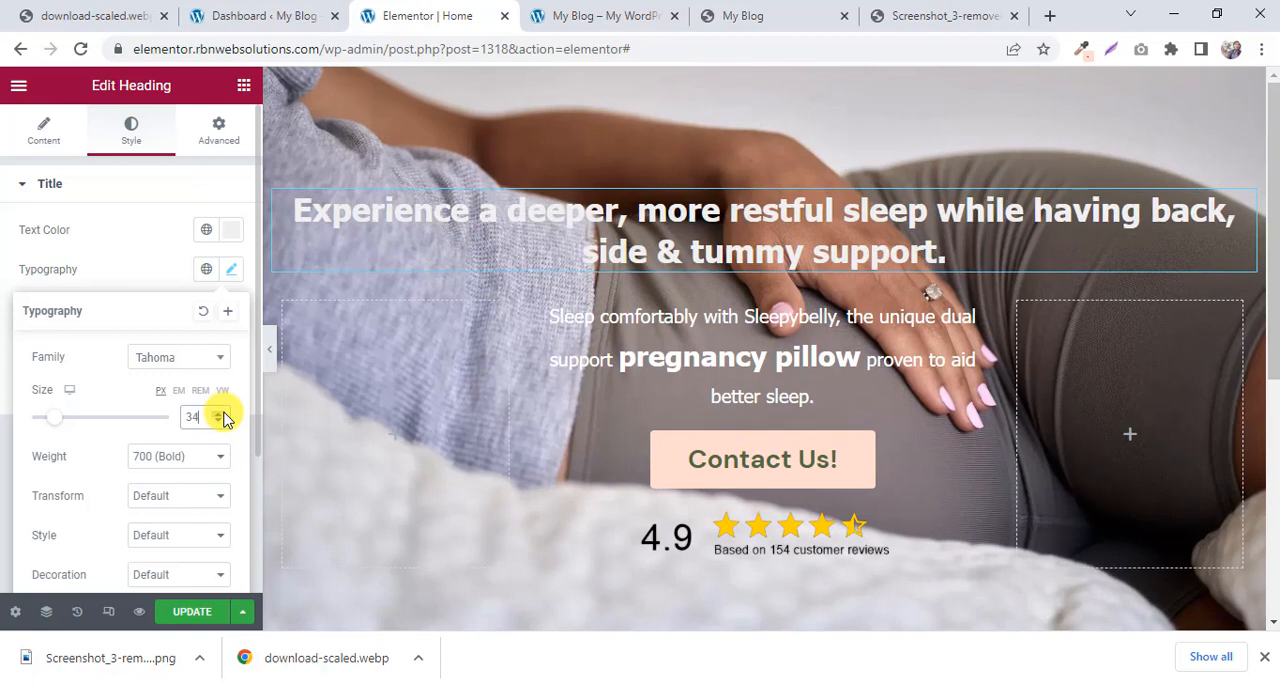
Update the page and compare the live site's enlarged hero heading with the My Blog preview.
left_click(183, 614)
left_click(604, 14)
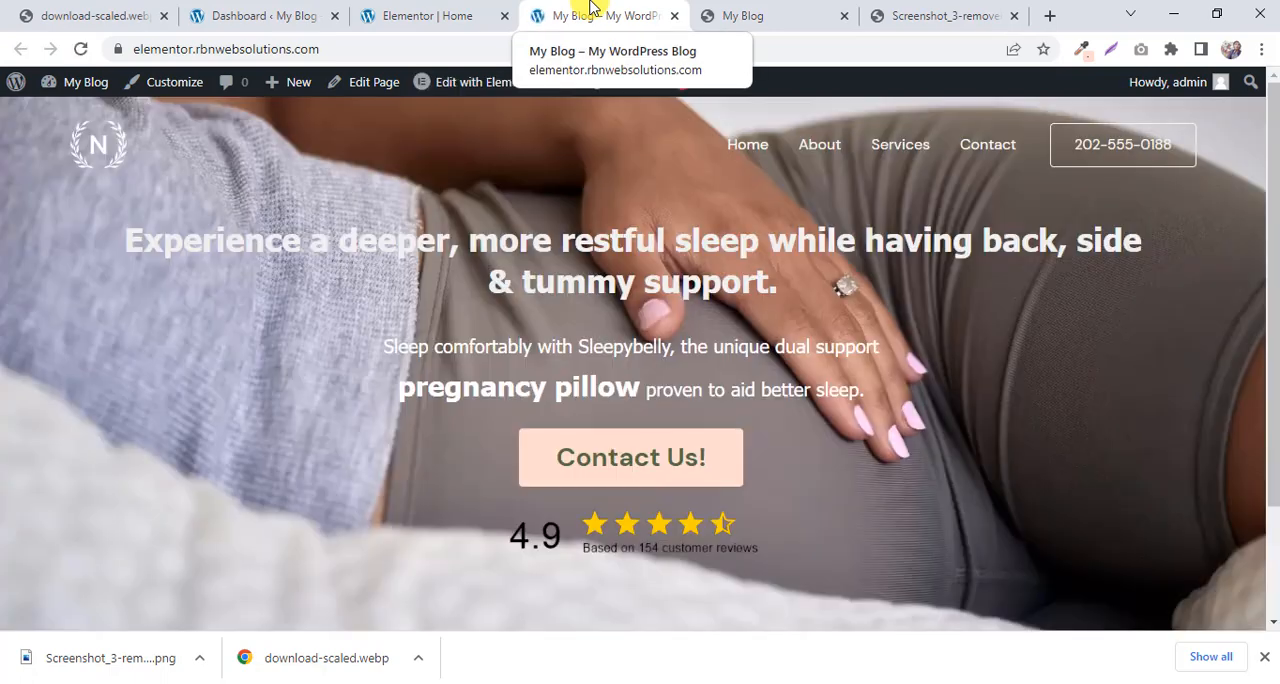
left_click(770, 8)
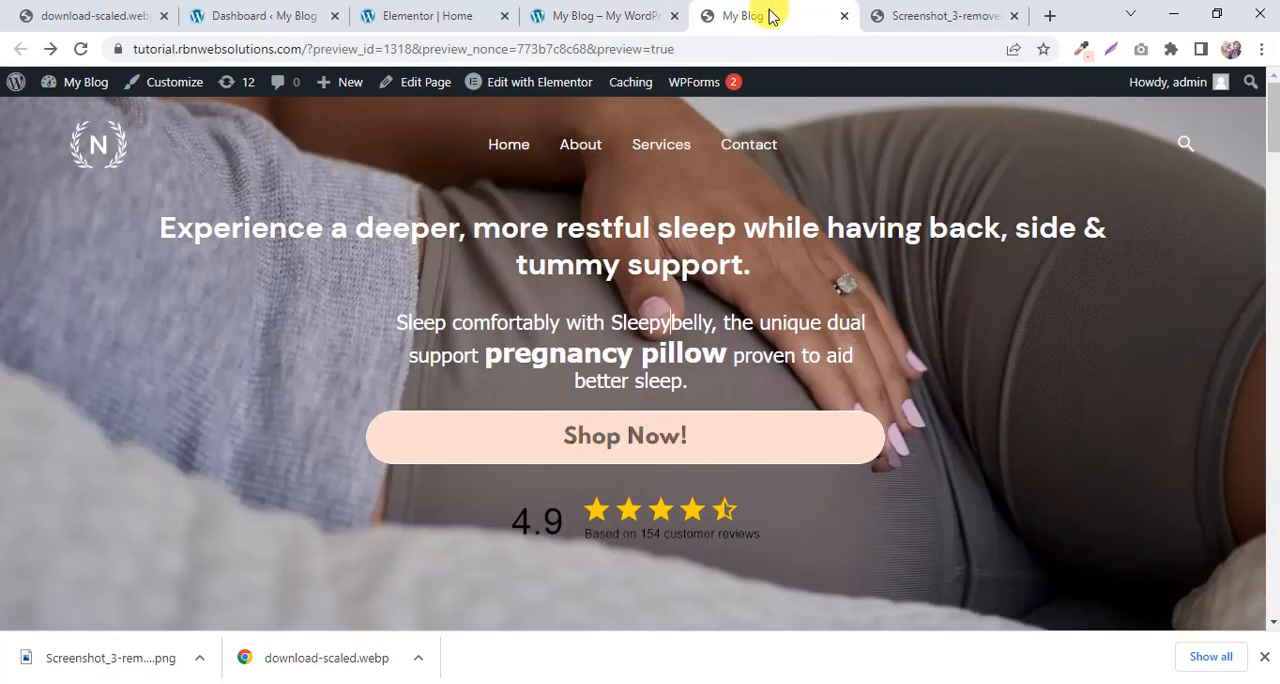
left_click(608, 11)
left_click(760, 14)
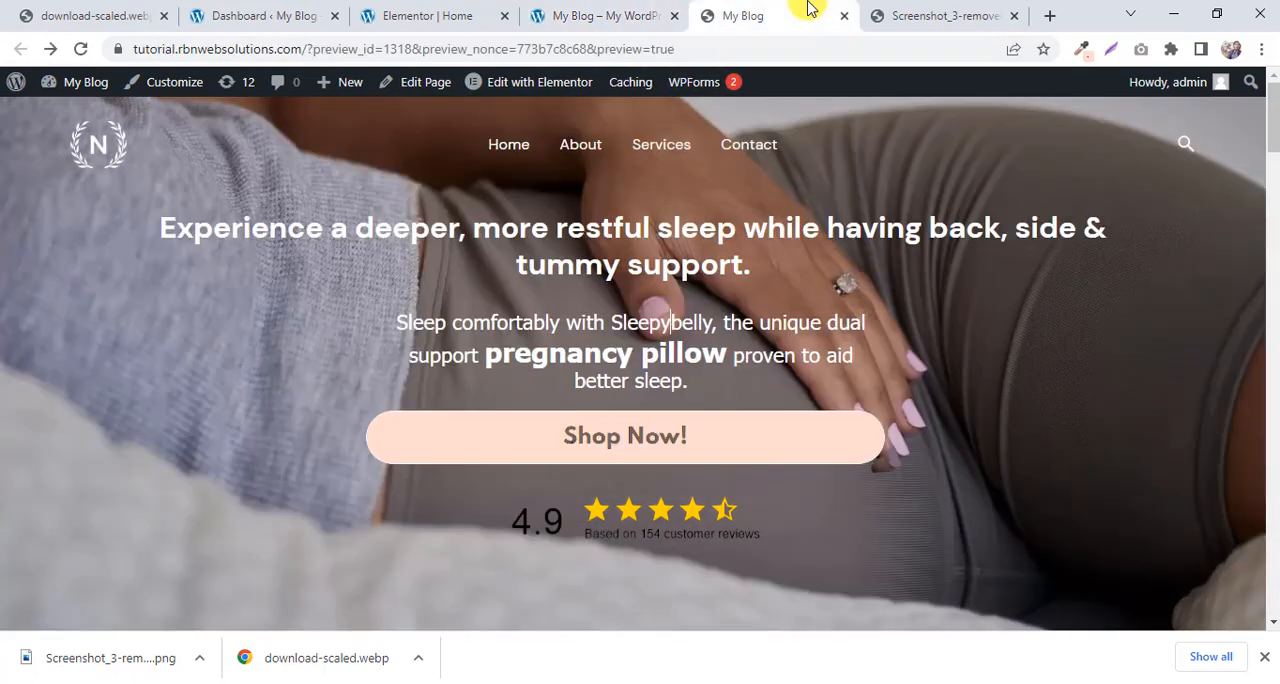
left_click(600, 14)
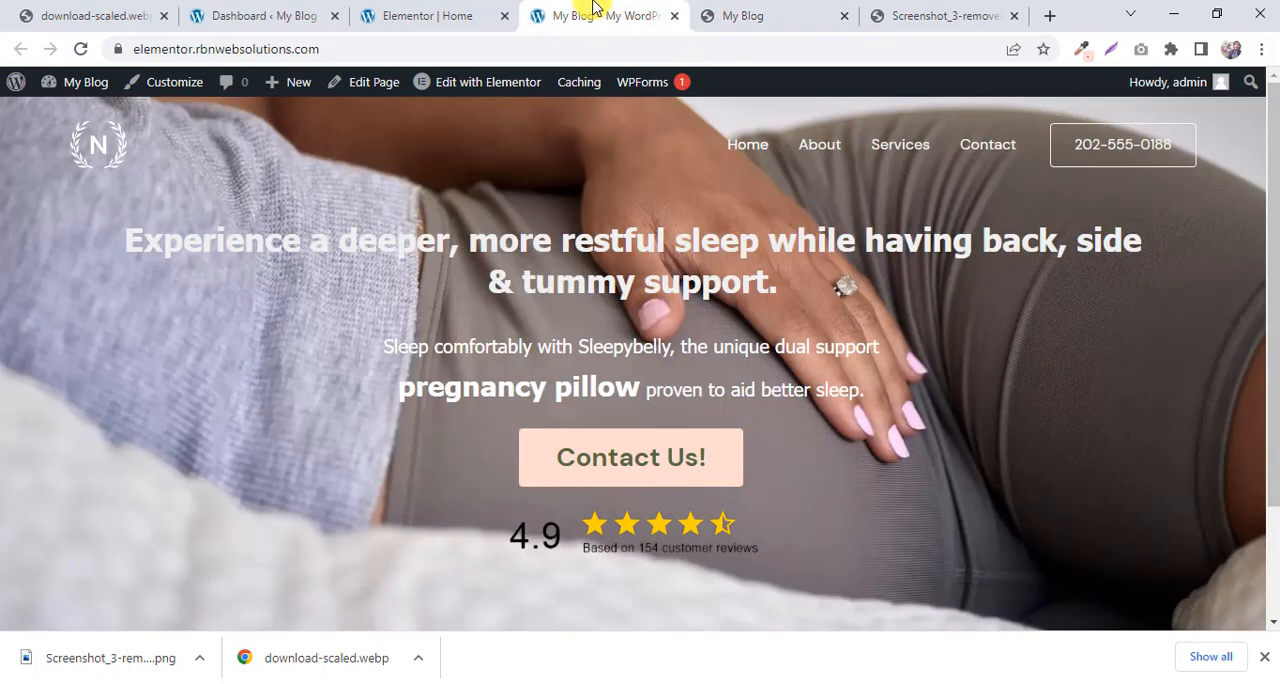
Compare the line breaks of the hero paragraph on the live site with those in the My Blog preview.
left_click_drag(880, 388, 393, 345)
left_click(497, 376)
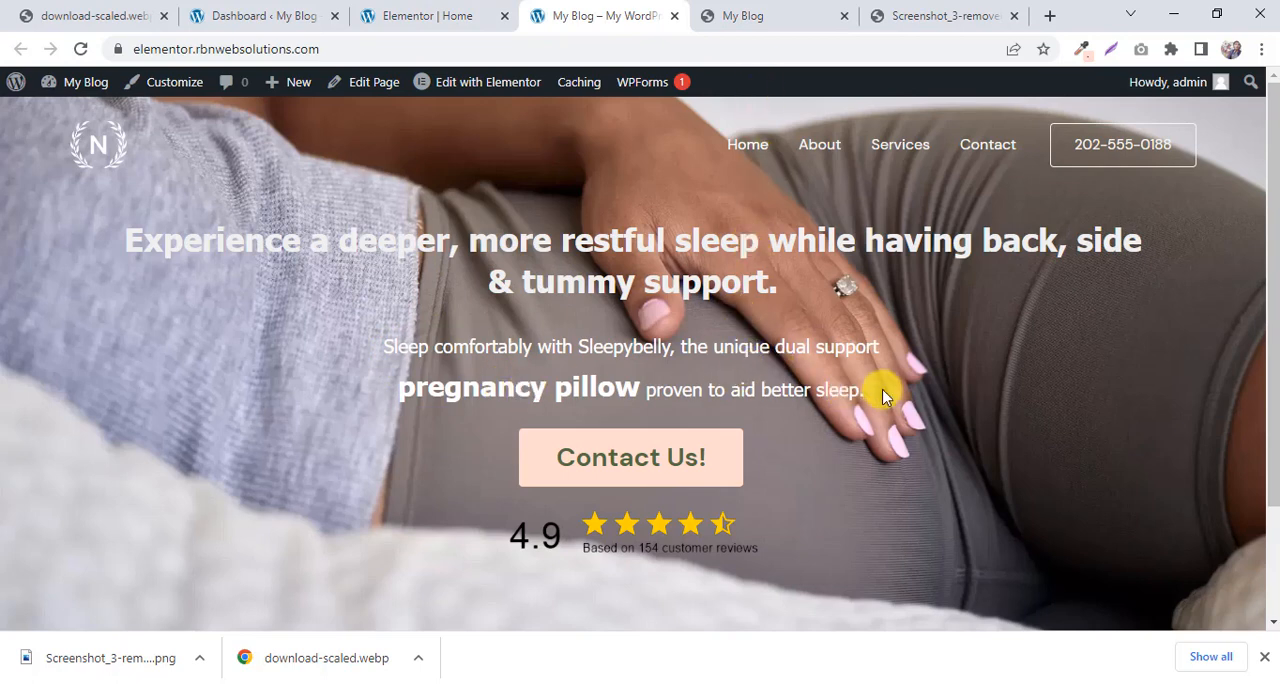
left_click_drag(883, 391, 360, 358)
left_click(720, 14)
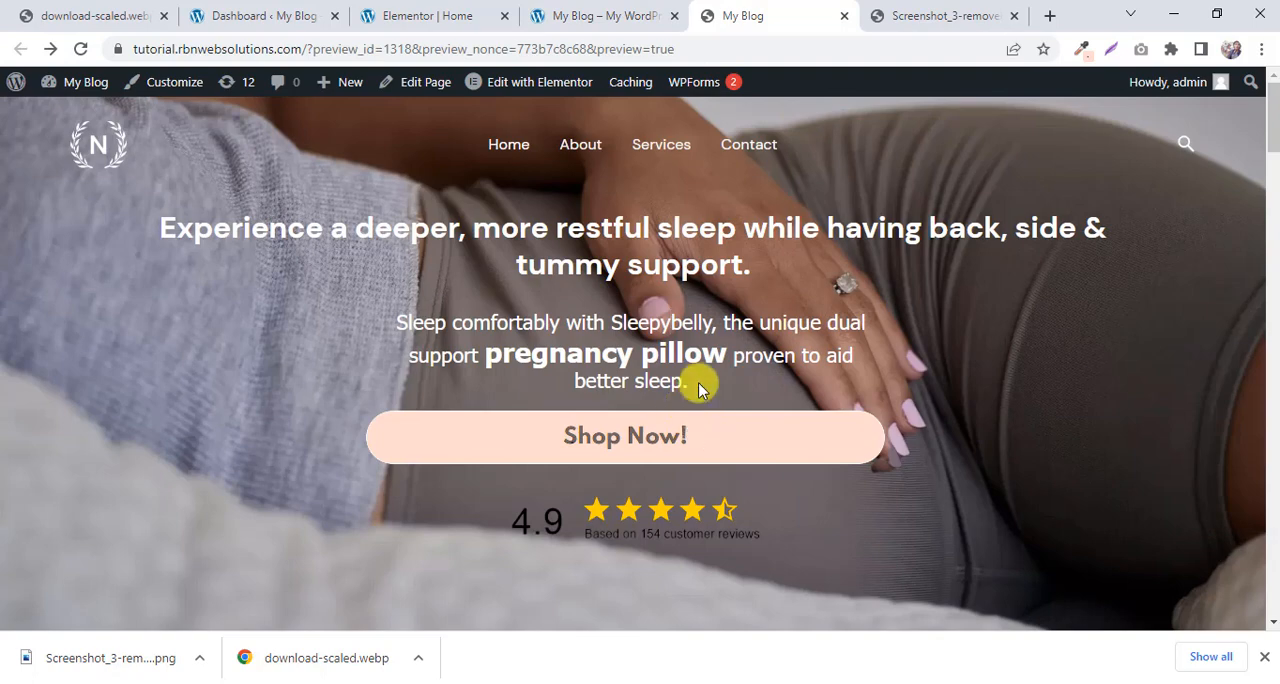
left_click_drag(700, 388, 571, 400)
left_click(560, 10)
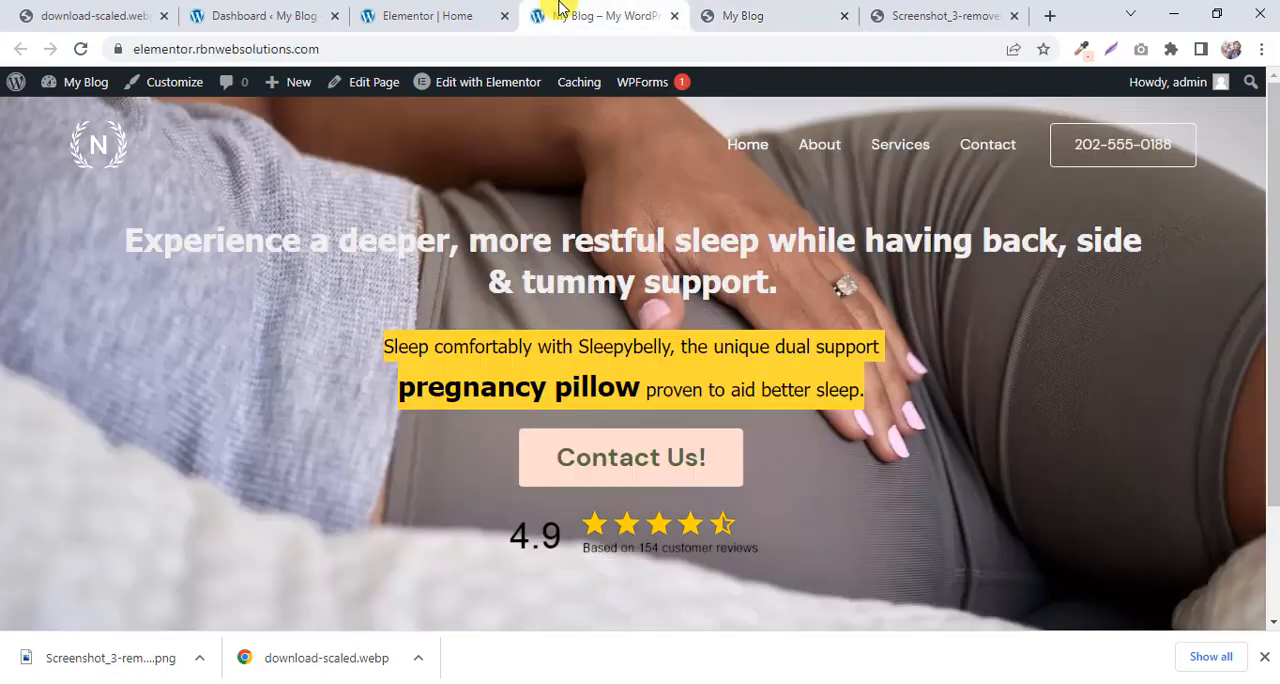
left_click(860, 413)
Set the hero paragraph's font size to 24 px in Elementor.
left_click(445, 14)
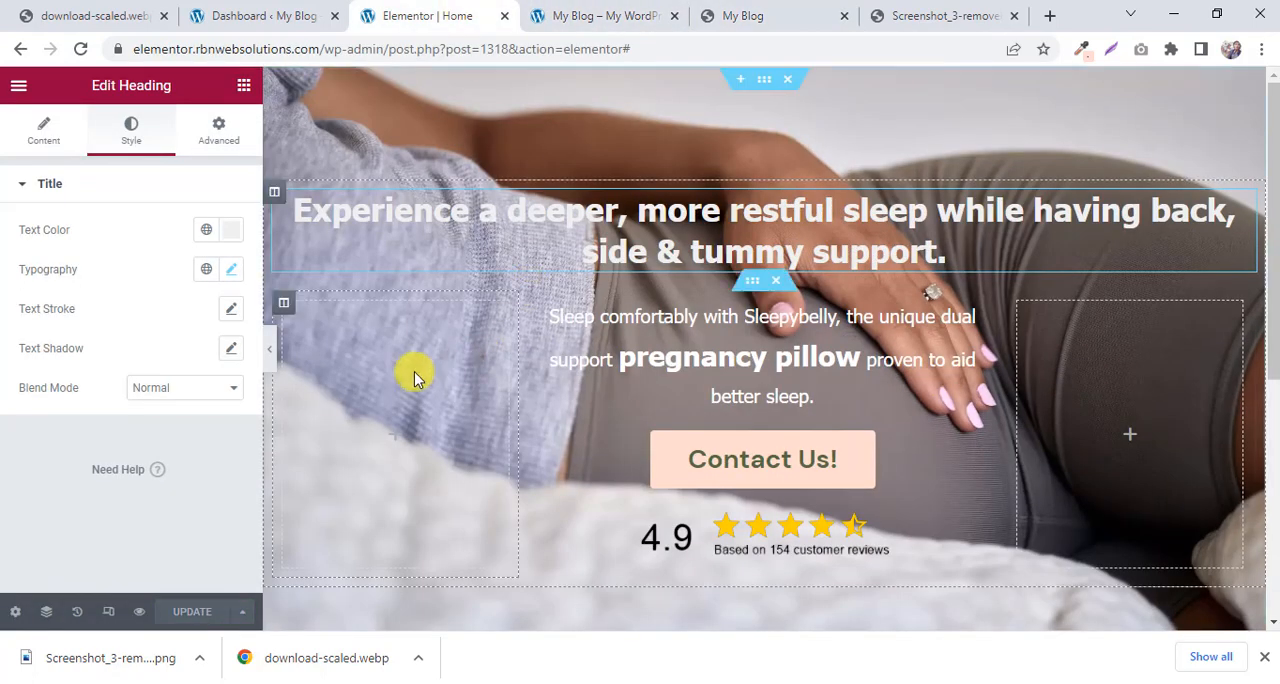
left_click(988, 317)
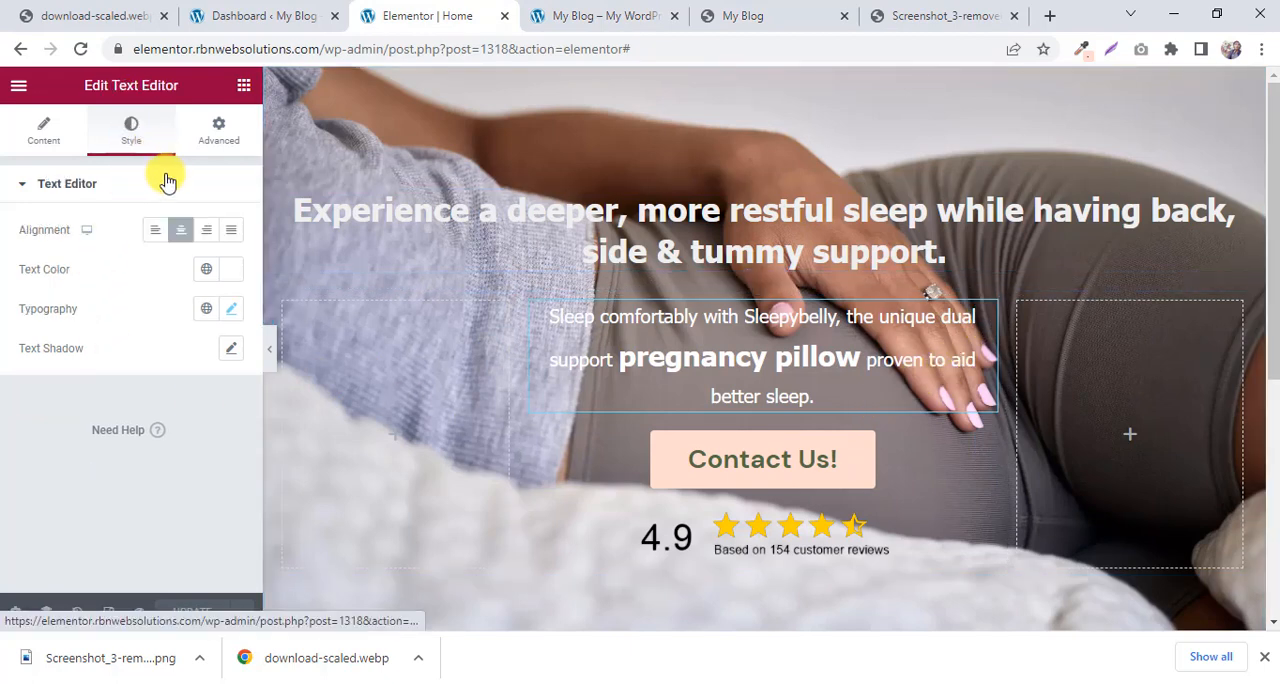
left_click(232, 311)
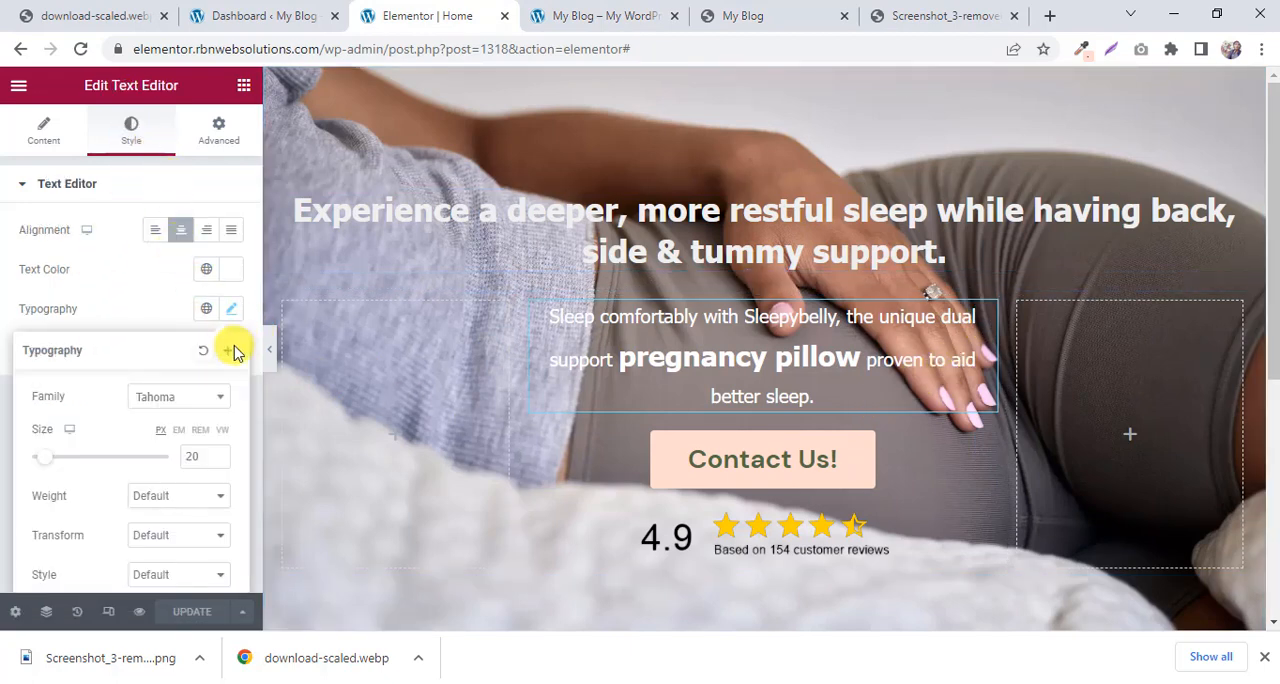
left_click(222, 453)
left_click(222, 453)
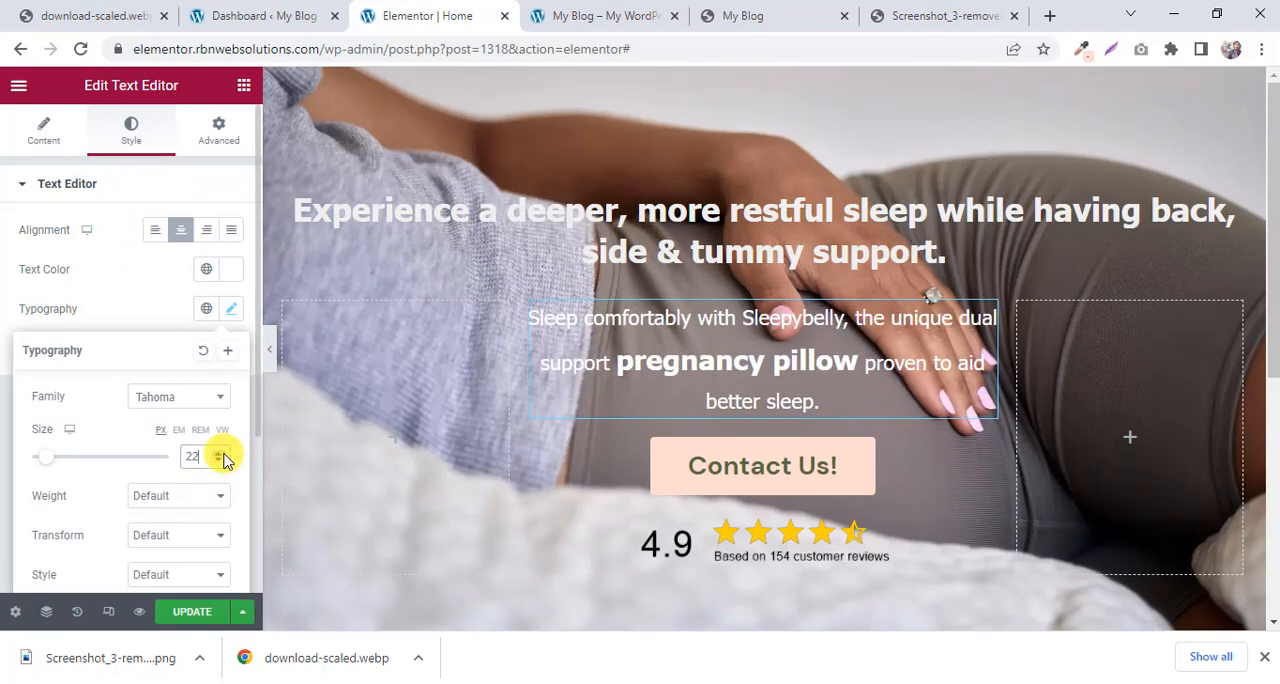
left_click(222, 453)
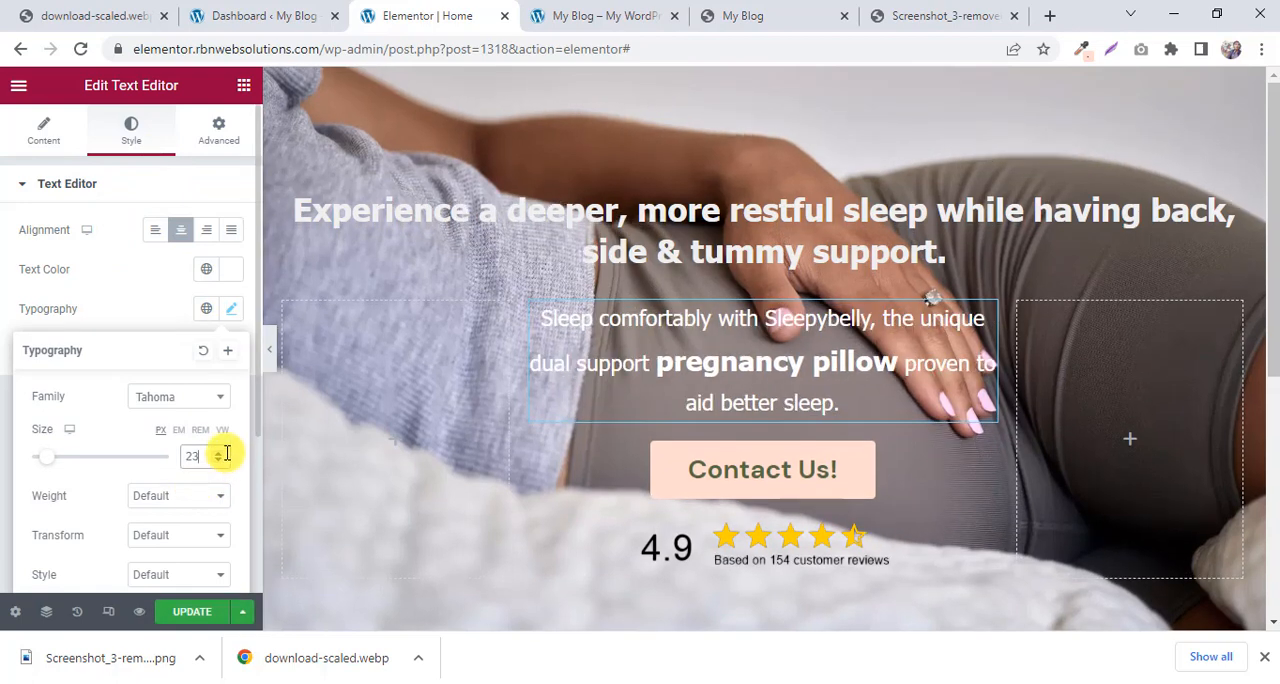
left_click(220, 453)
Update the page and reload the live site to check how the enlarged hero paragraph wraps.
left_click(182, 610)
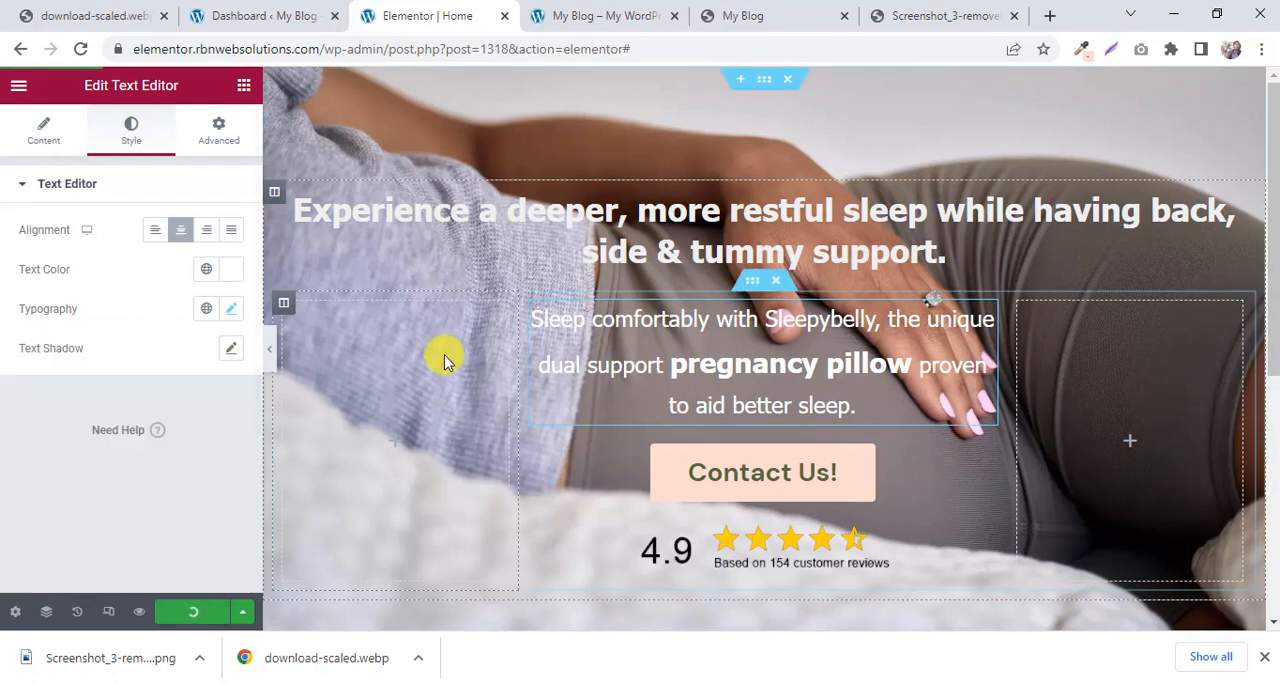
left_click(540, 16)
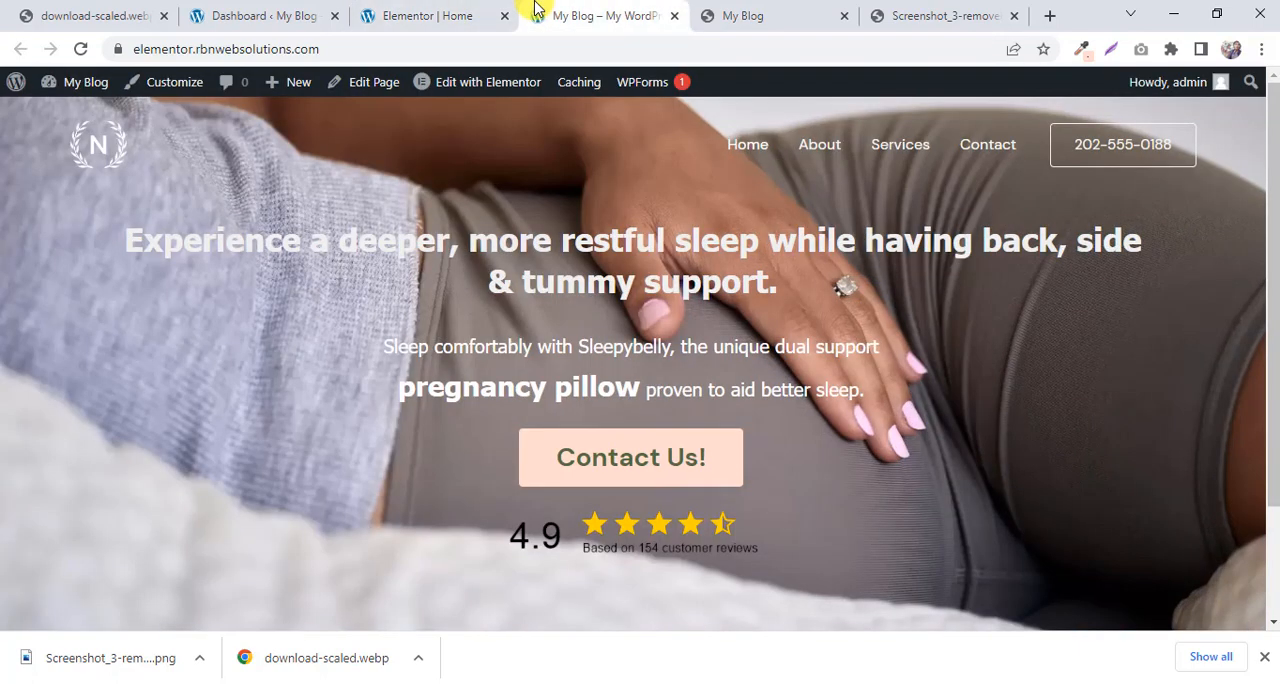
left_click(80, 47)
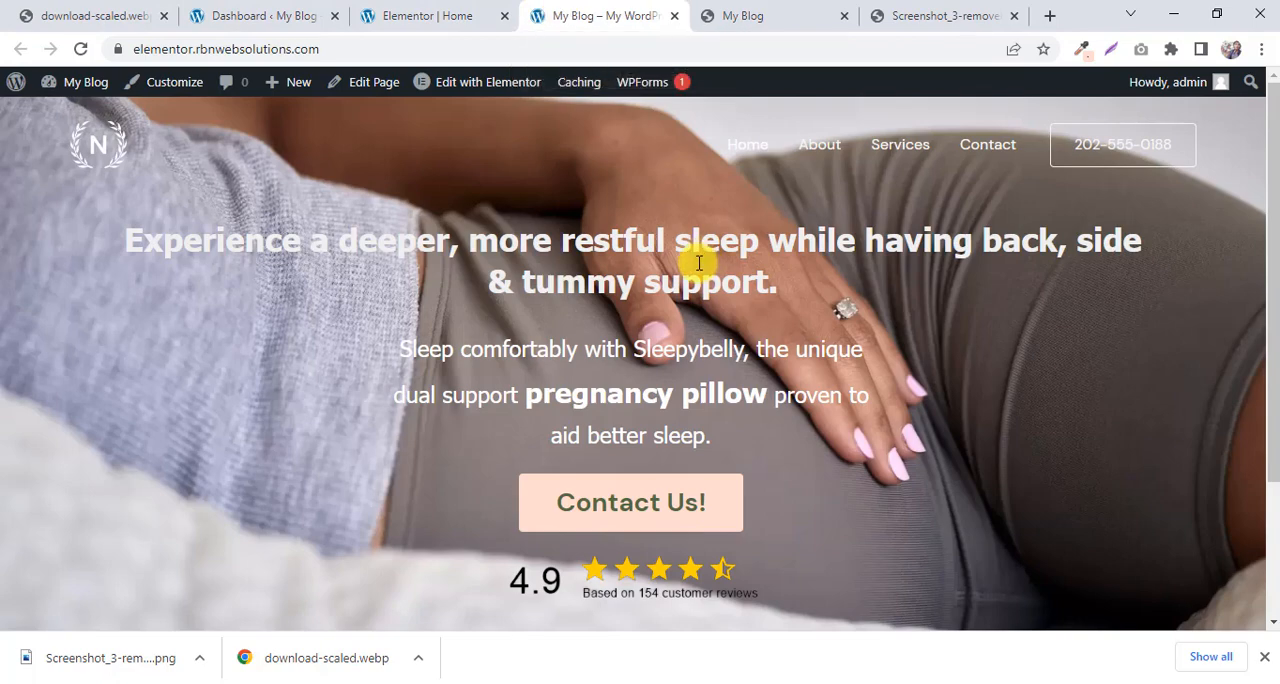
Return to Elementor and set the hero paragraph's font size to 22 px.
left_click(490, 6)
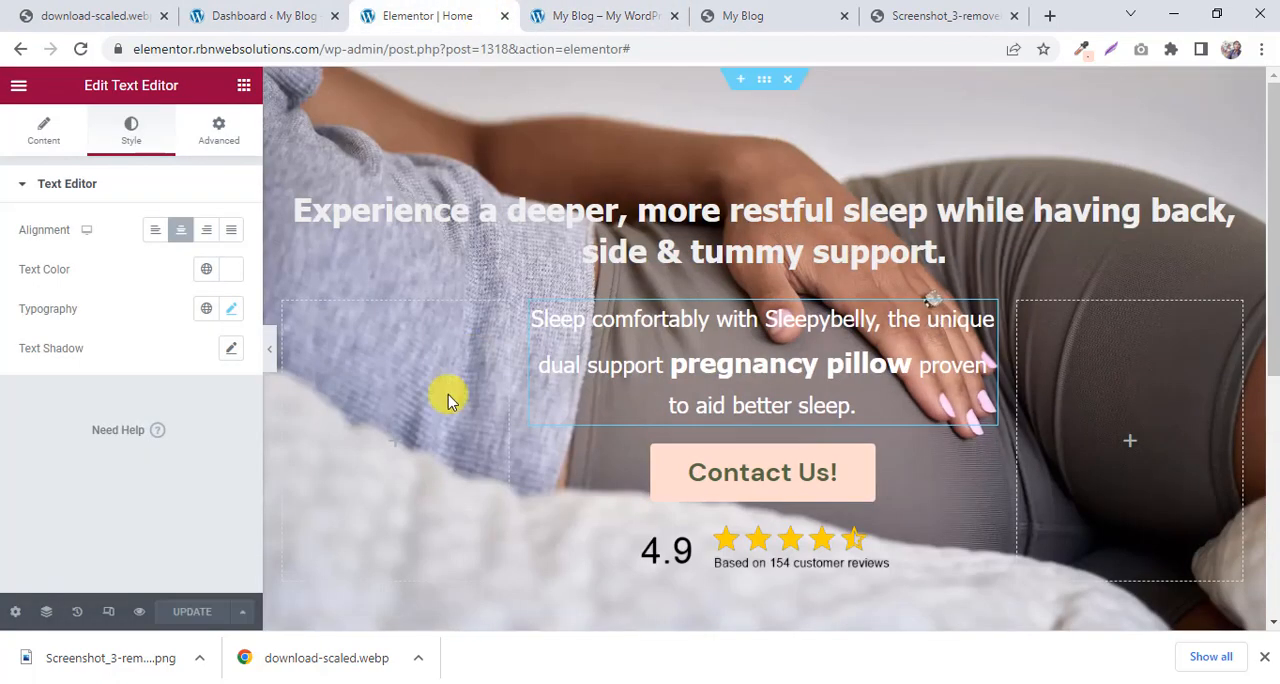
left_click(233, 313)
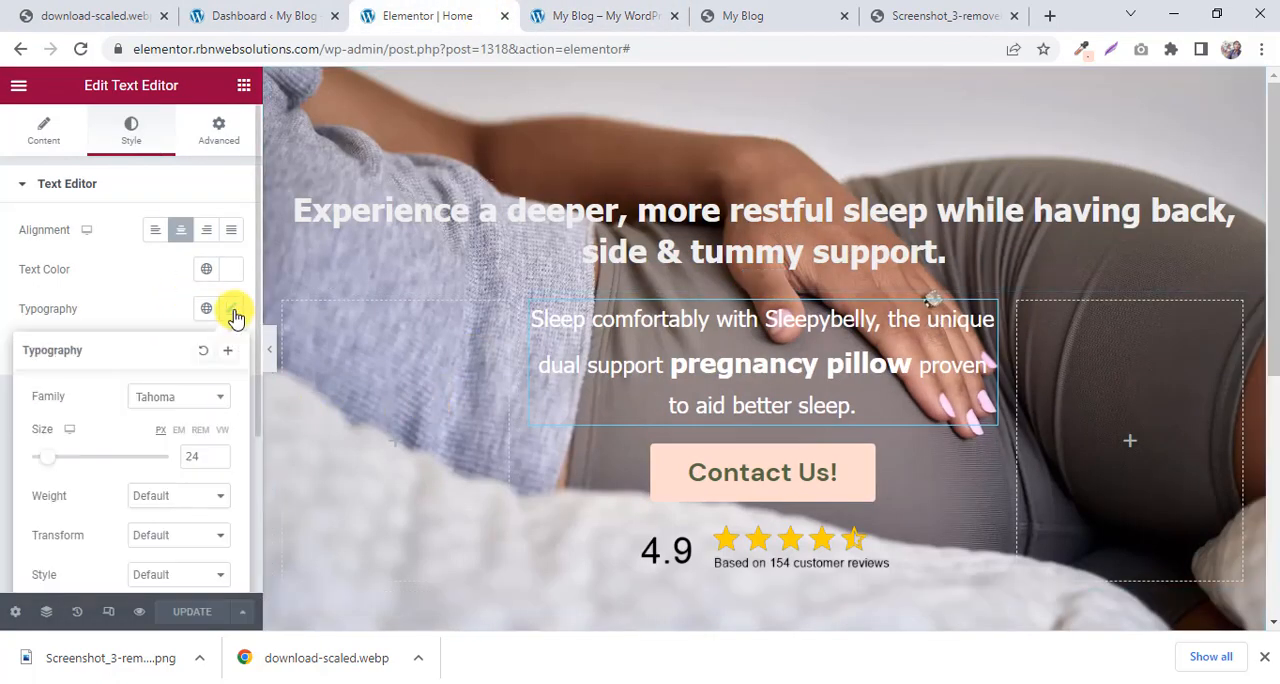
left_click(219, 462)
left_click(219, 462)
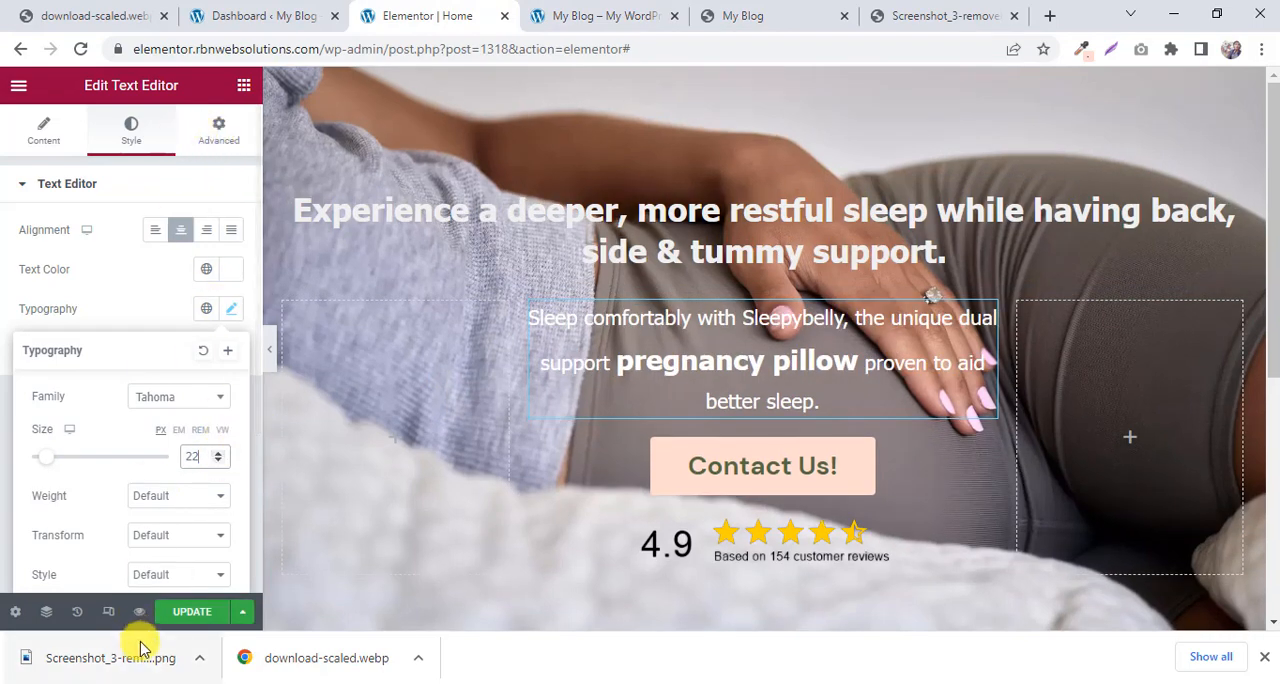
Update the page and reload the live site to check the hero paragraph's line breaks at the new size.
left_click(197, 612)
left_click(608, 13)
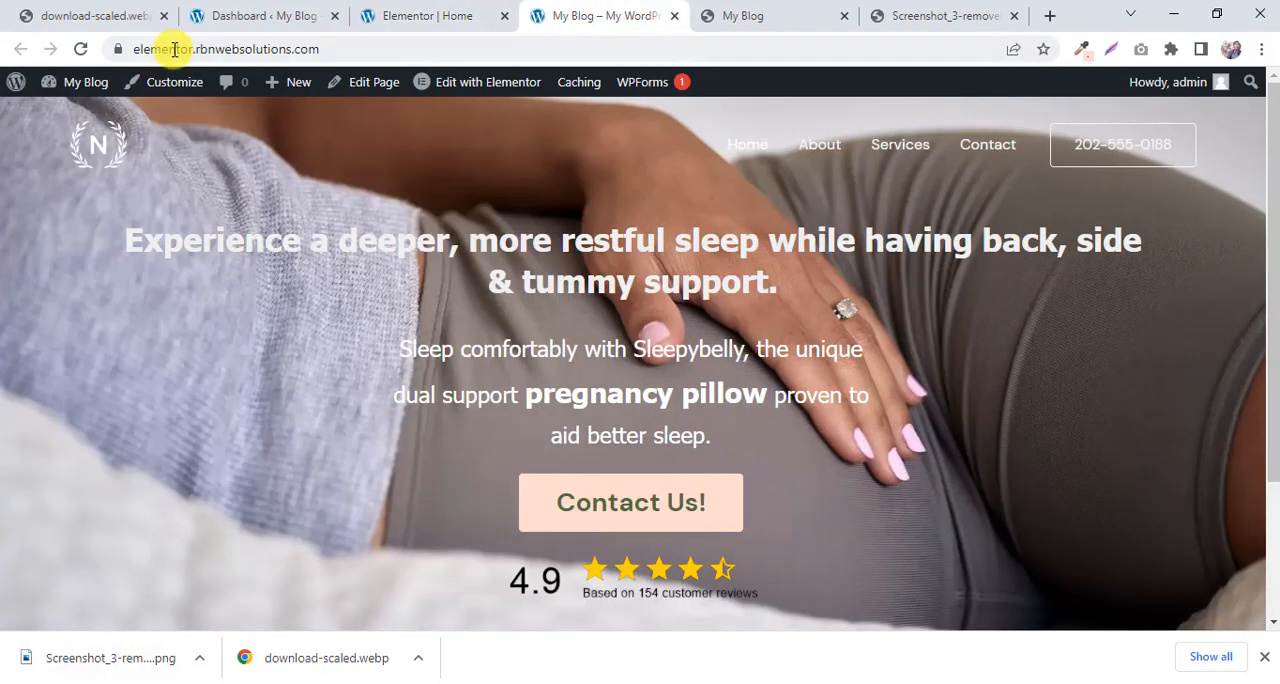
left_click(80, 48)
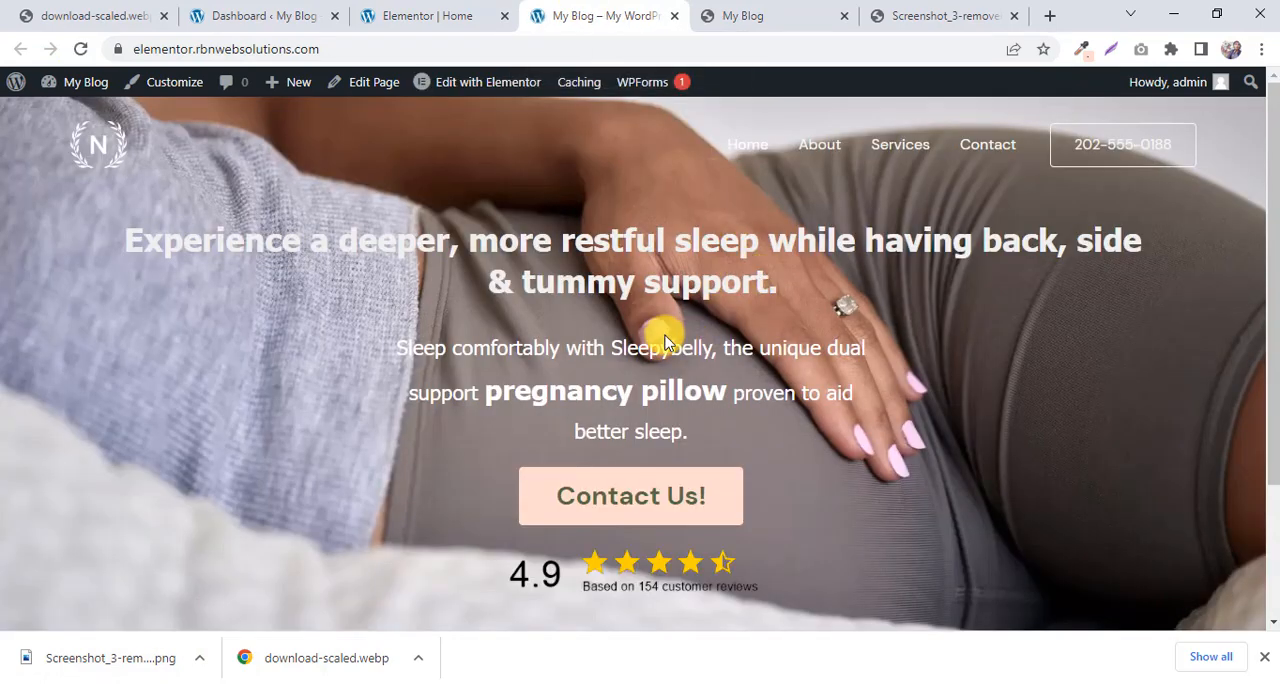
scroll(657, 298, "down", 1)
scroll(657, 298, "up", 1)
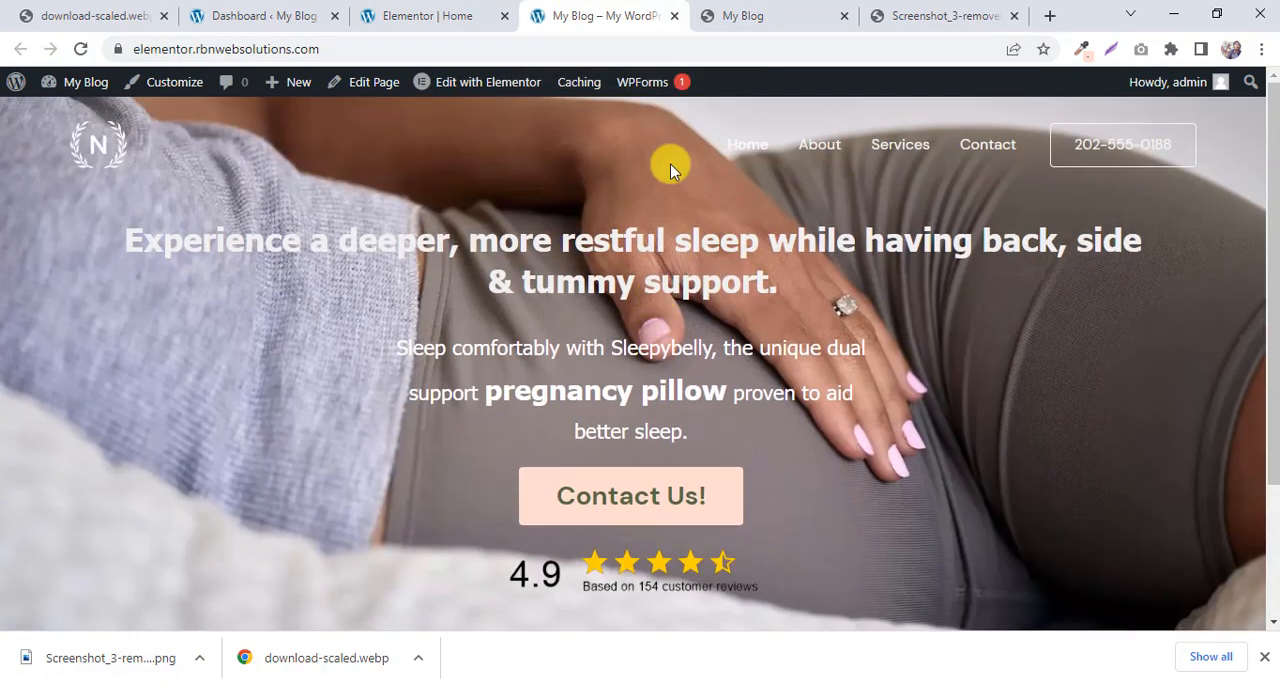
Compare the live site's hero heading, paragraph and rating image with the My Blog preview.
left_click(738, 14)
left_click(590, 14)
left_click(755, 12)
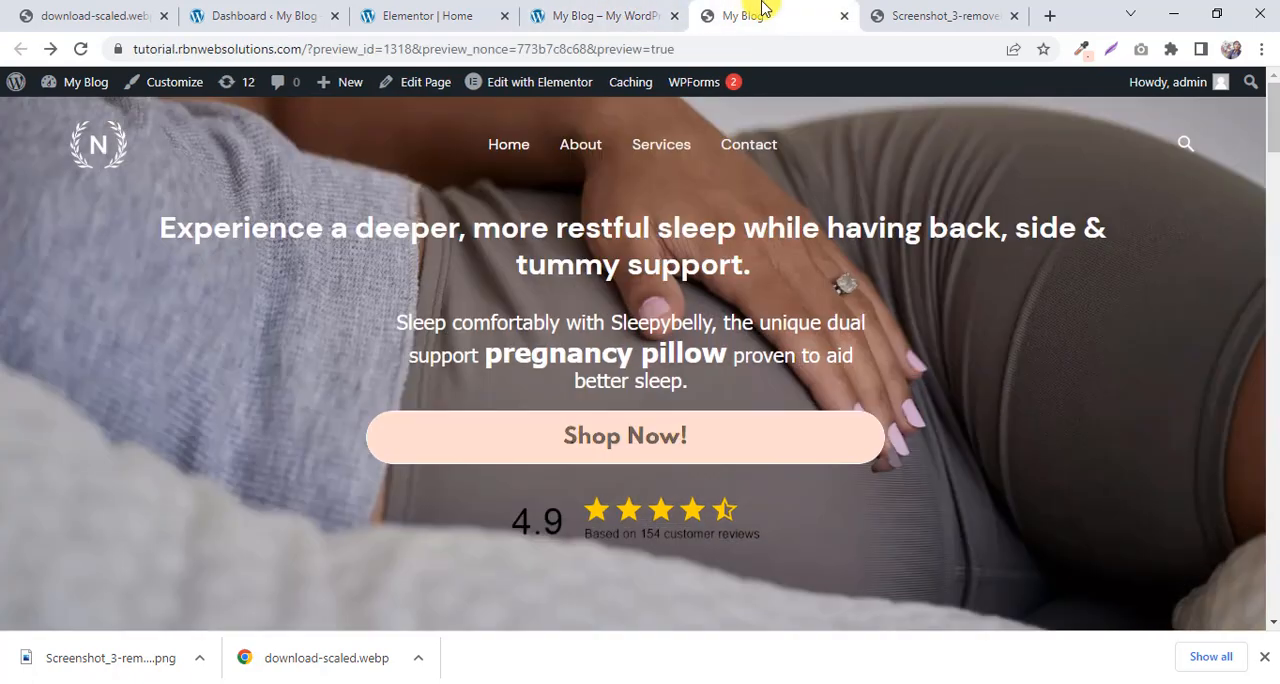
left_click(648, 12)
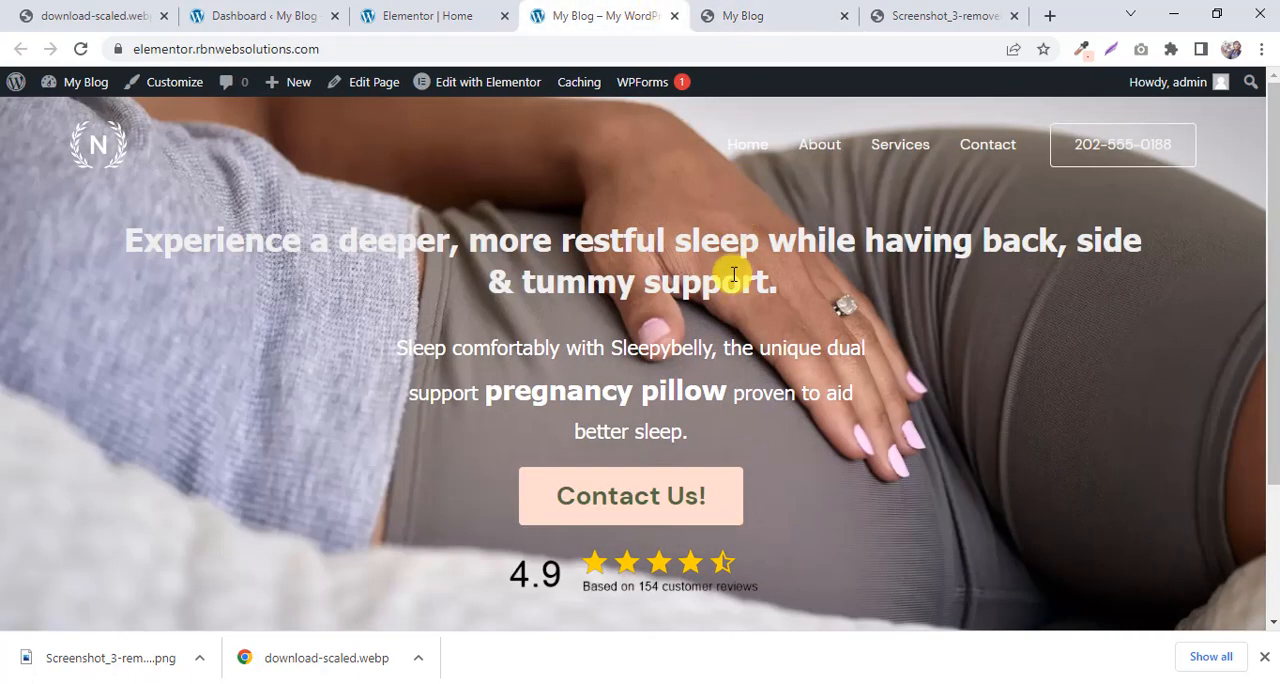
scroll(749, 337, "down", 2)
scroll(751, 334, "up", 2)
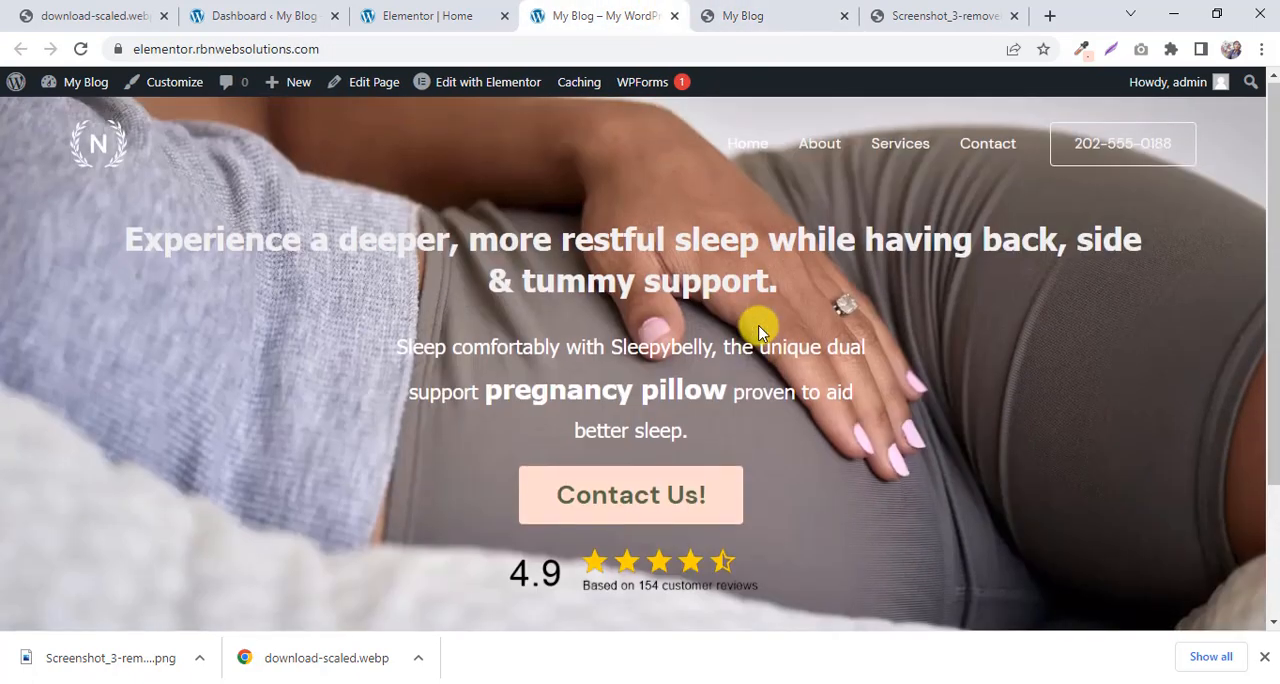
left_click(792, 15)
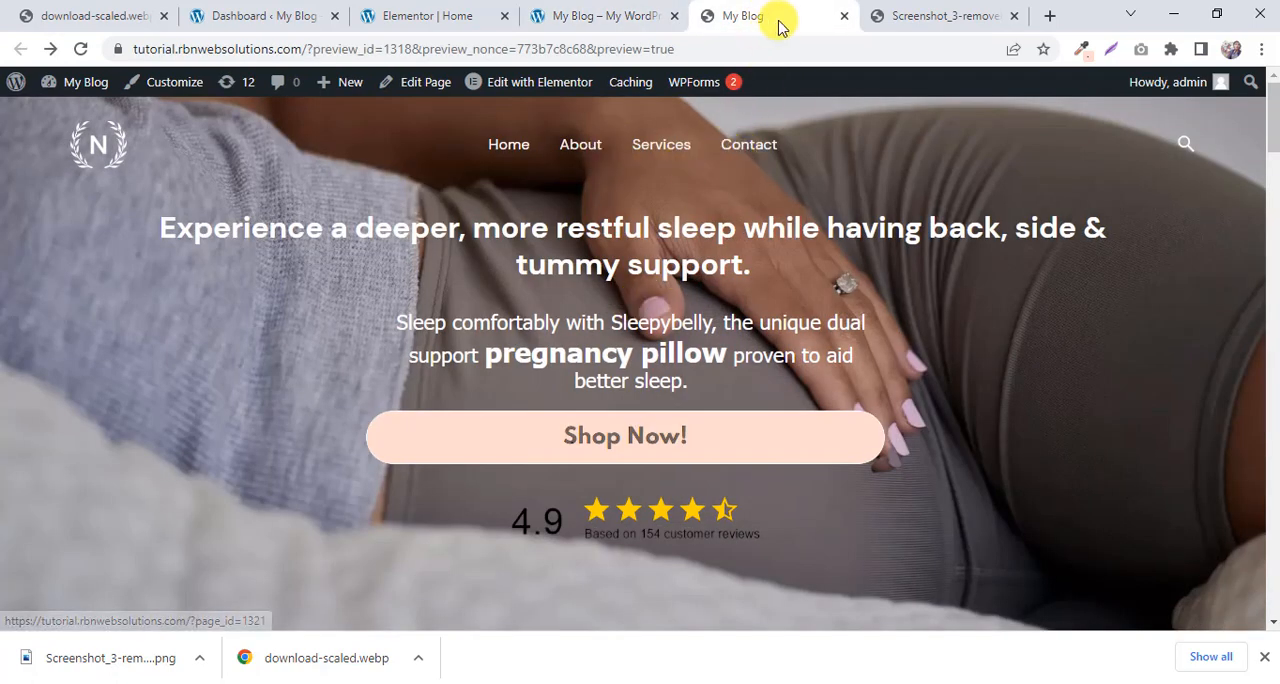
Close the rating screenshot and live site tabs, and view the logo strip and feature columns in the My Blog preview.
left_click(1014, 16)
scroll(734, 314, "down", 6)
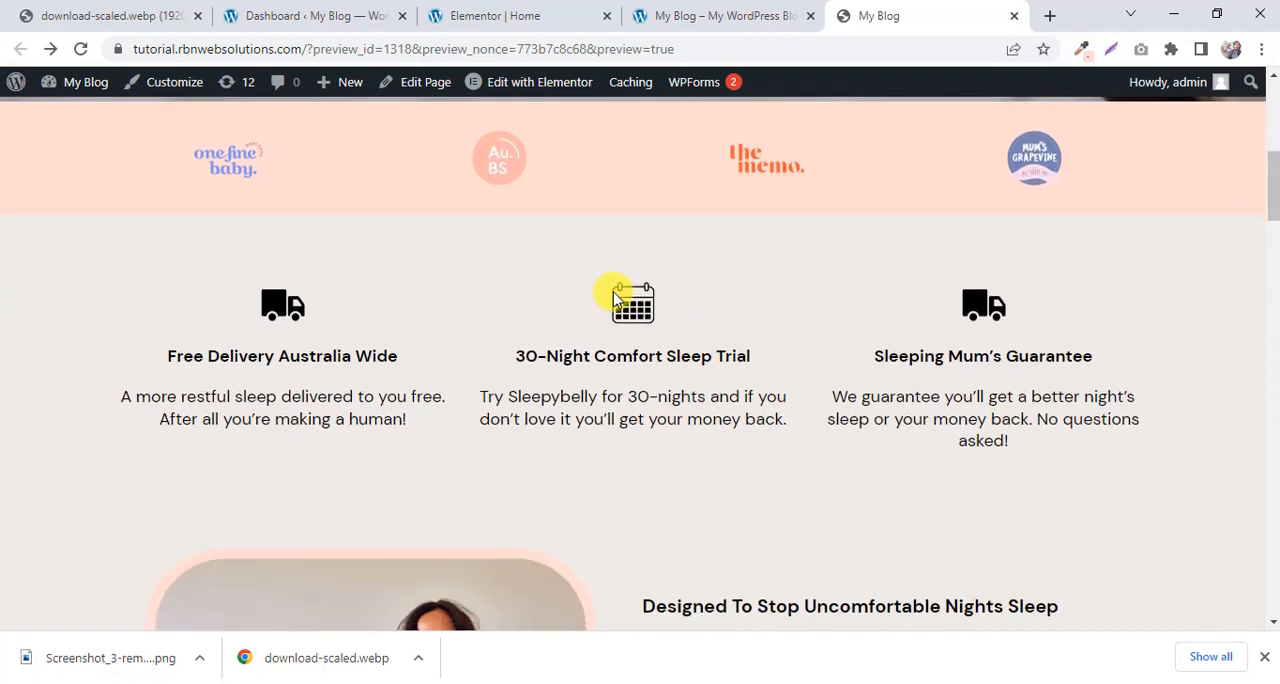
scroll(400, 280, "up", 1)
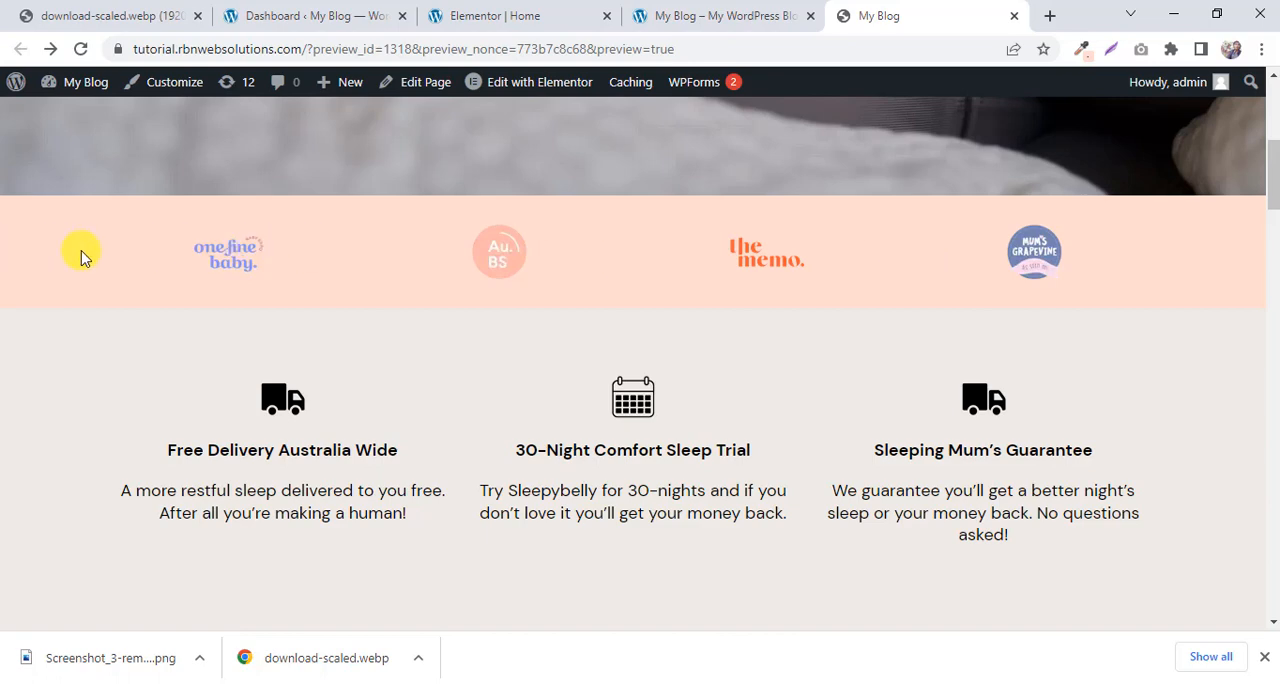
scroll(495, 190, "up", 1)
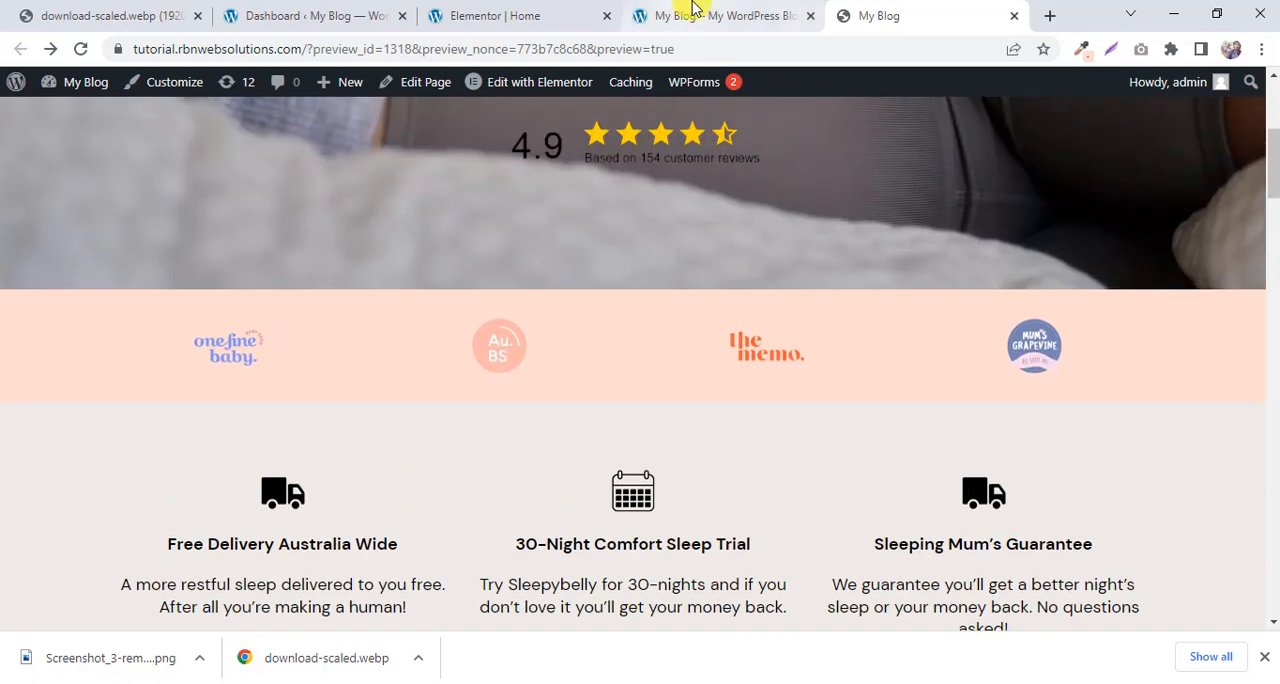
left_click(790, 16)
left_click(811, 16)
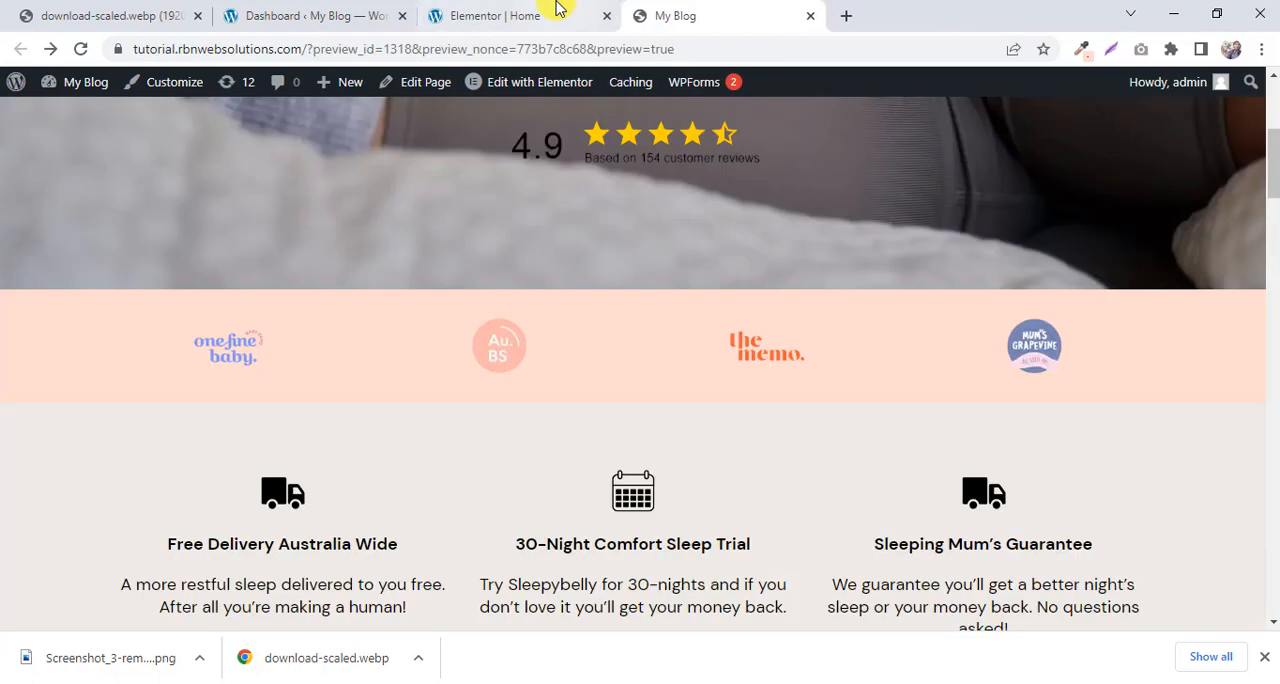
Check the area below the hero section in Elementor against the logo strip in the My Blog preview.
left_click(557, 14)
scroll(693, 232, "down", 5)
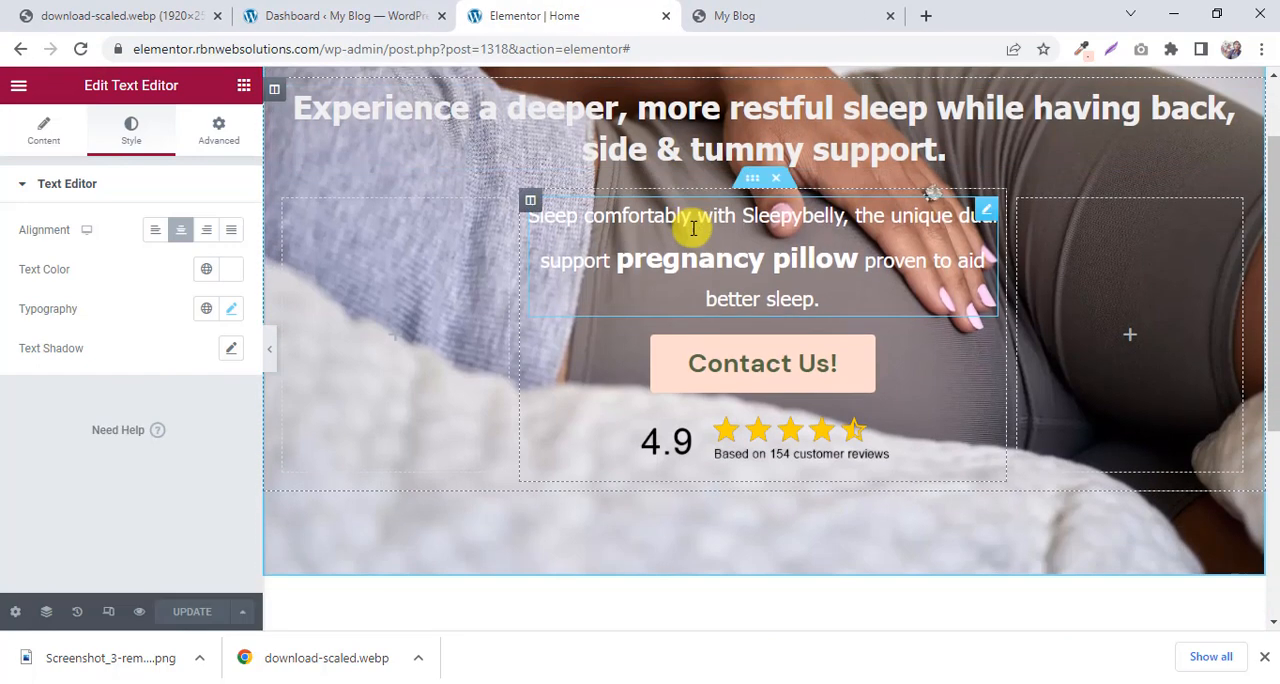
left_click(757, 5)
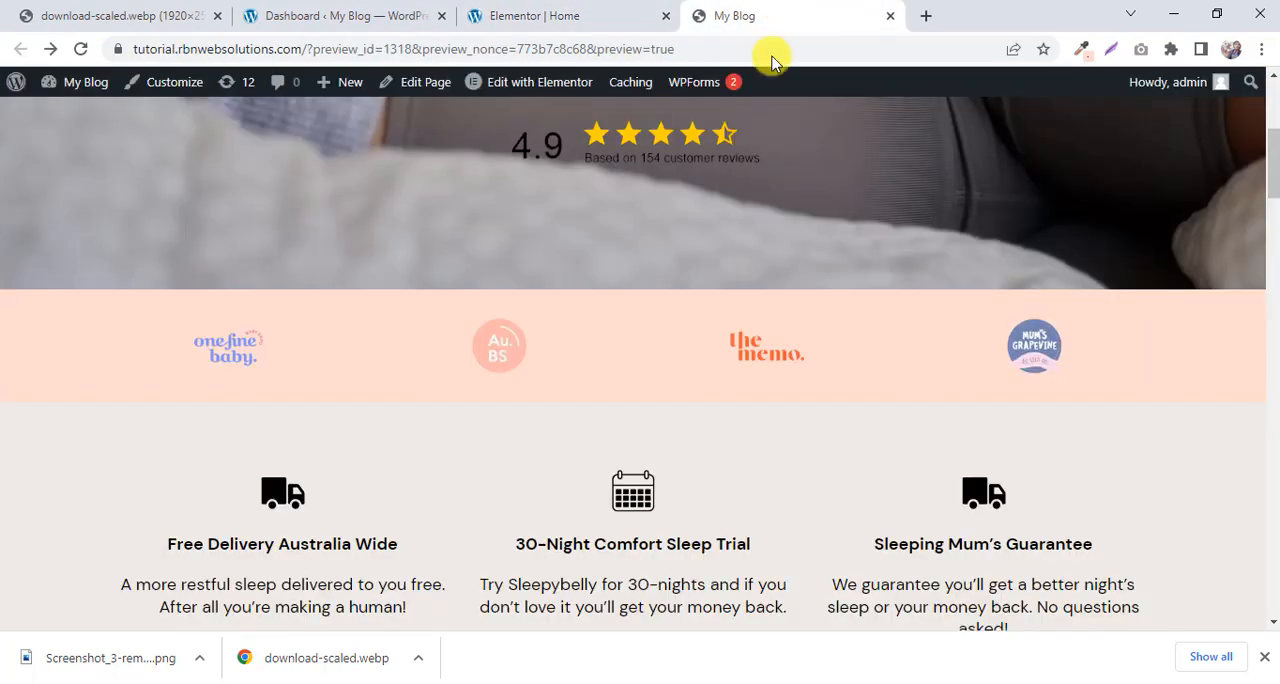
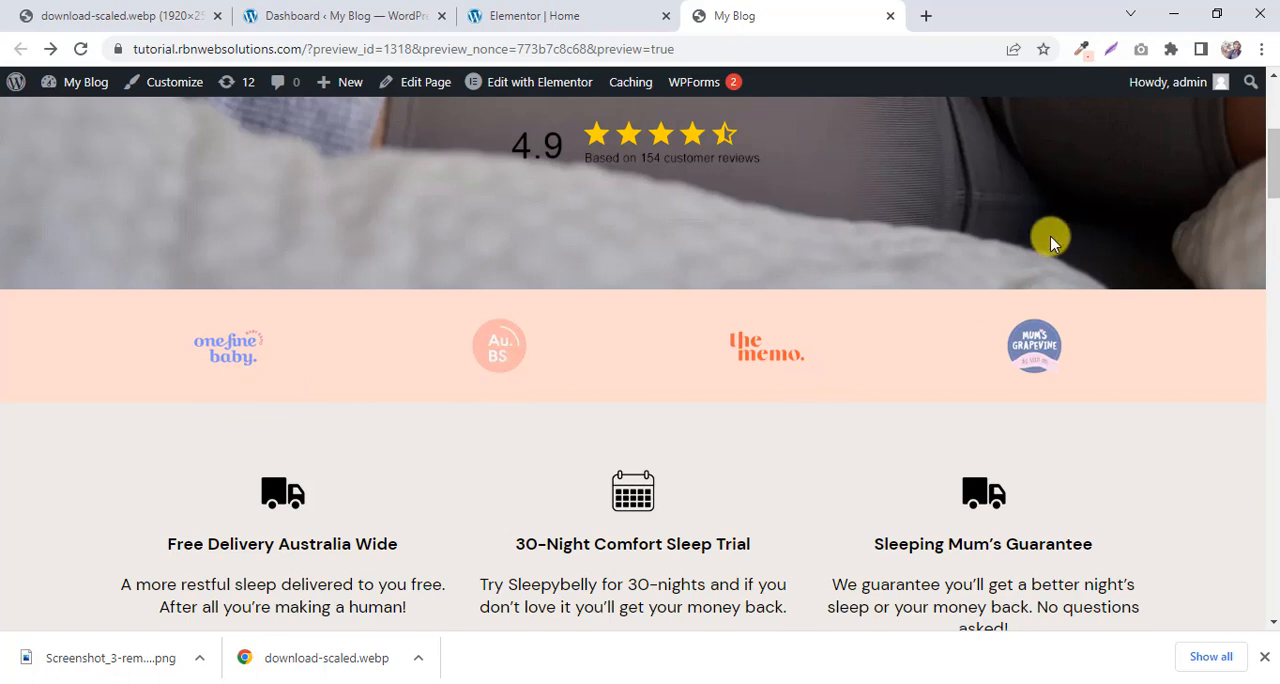
Add a new four-column section directly below the hero section in the Elementor page.
left_click(540, 16)
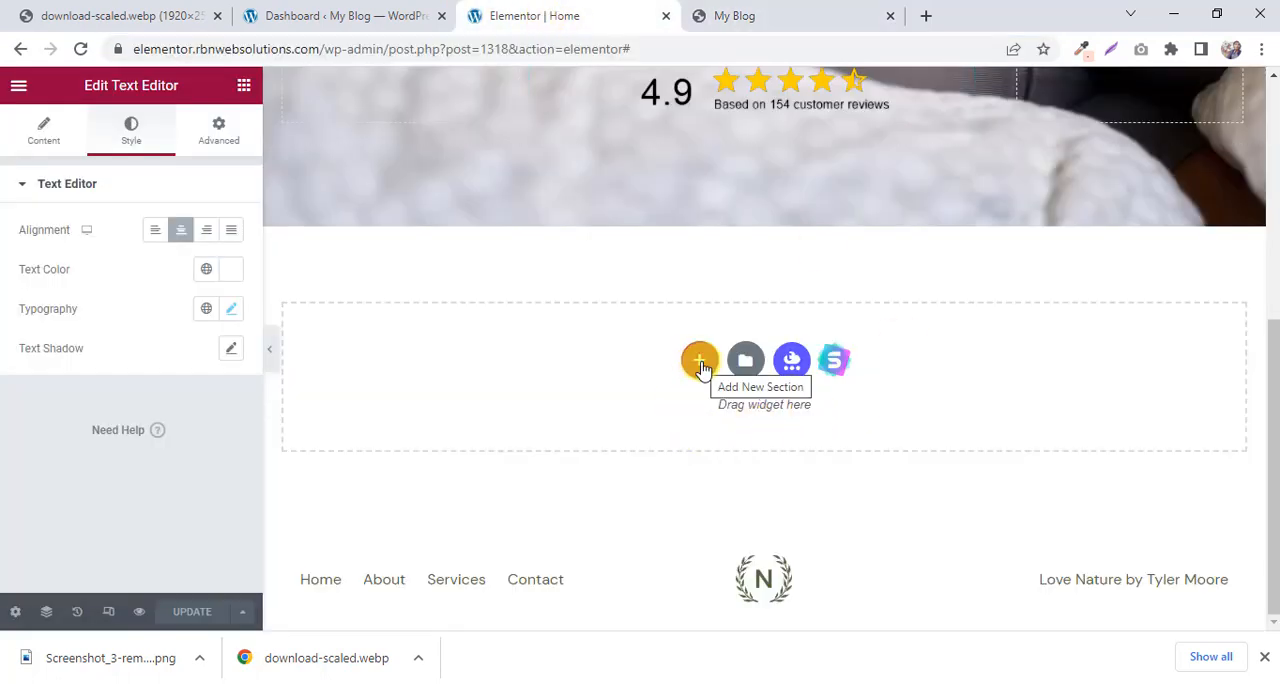
left_click(700, 362)
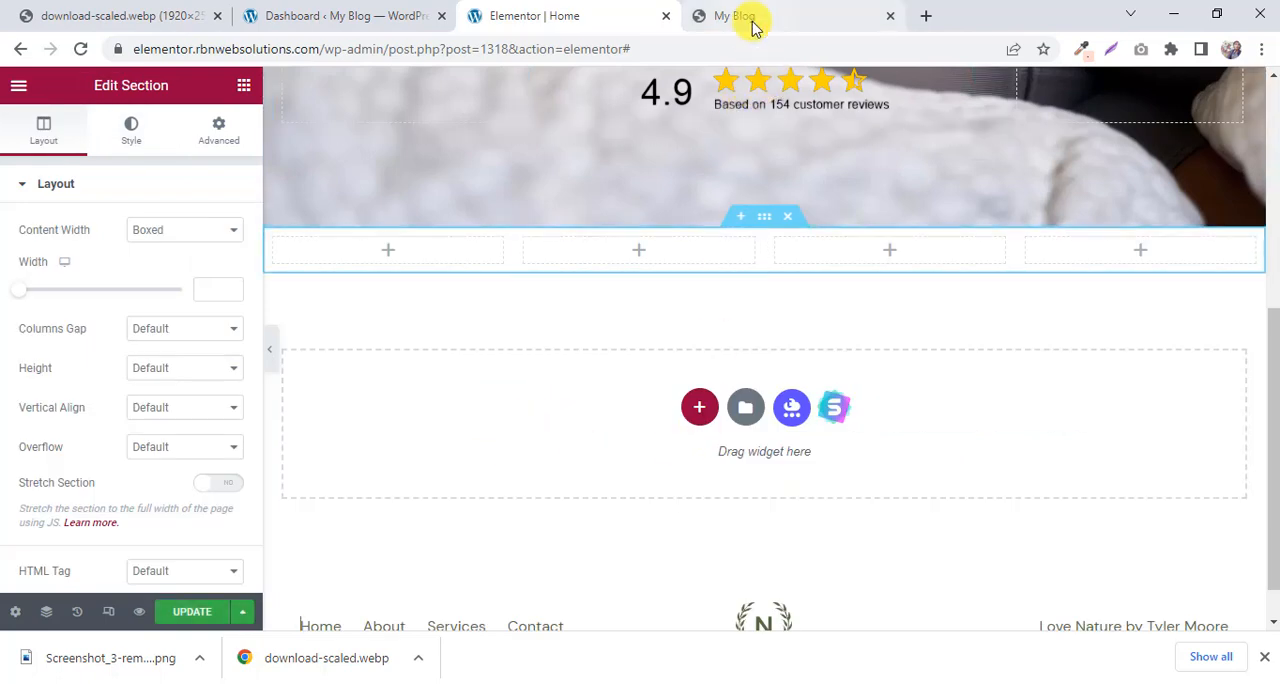
Open the One Fine Baby logo from the My Blog preview in its own tab and save it as download-1.webp.
left_click(814, 12)
right_click(226, 350)
left_click(262, 358)
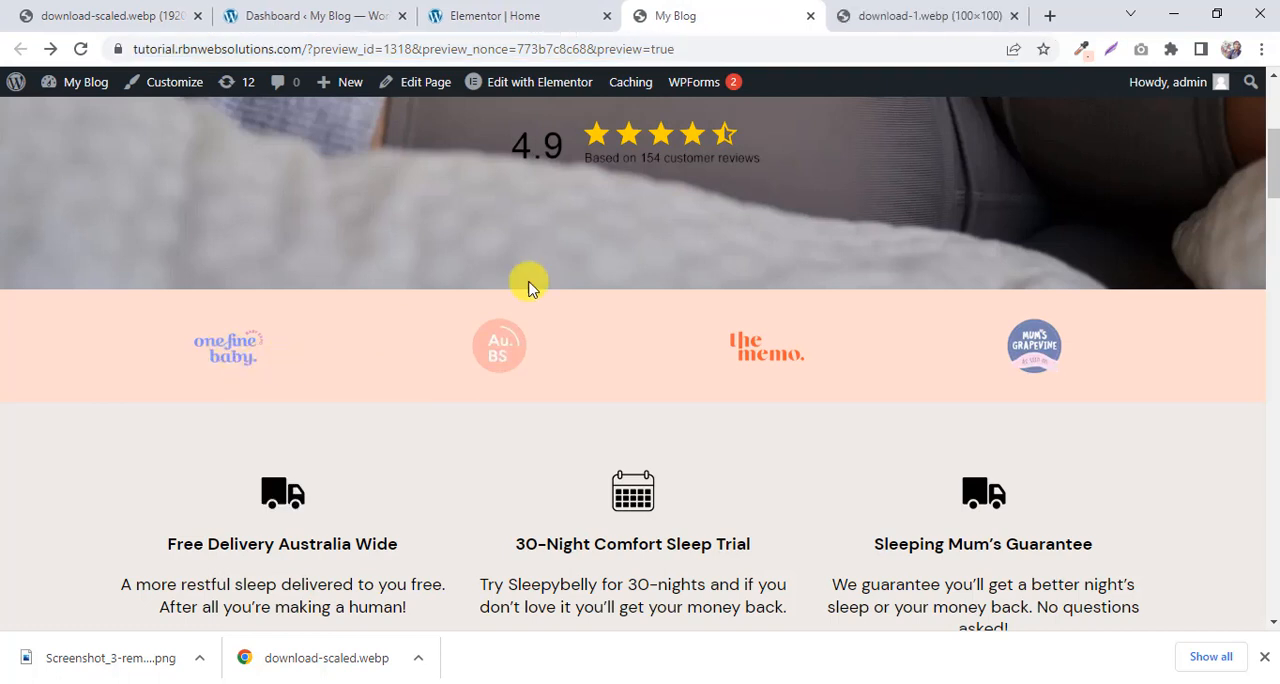
left_click(916, 22)
right_click(664, 332)
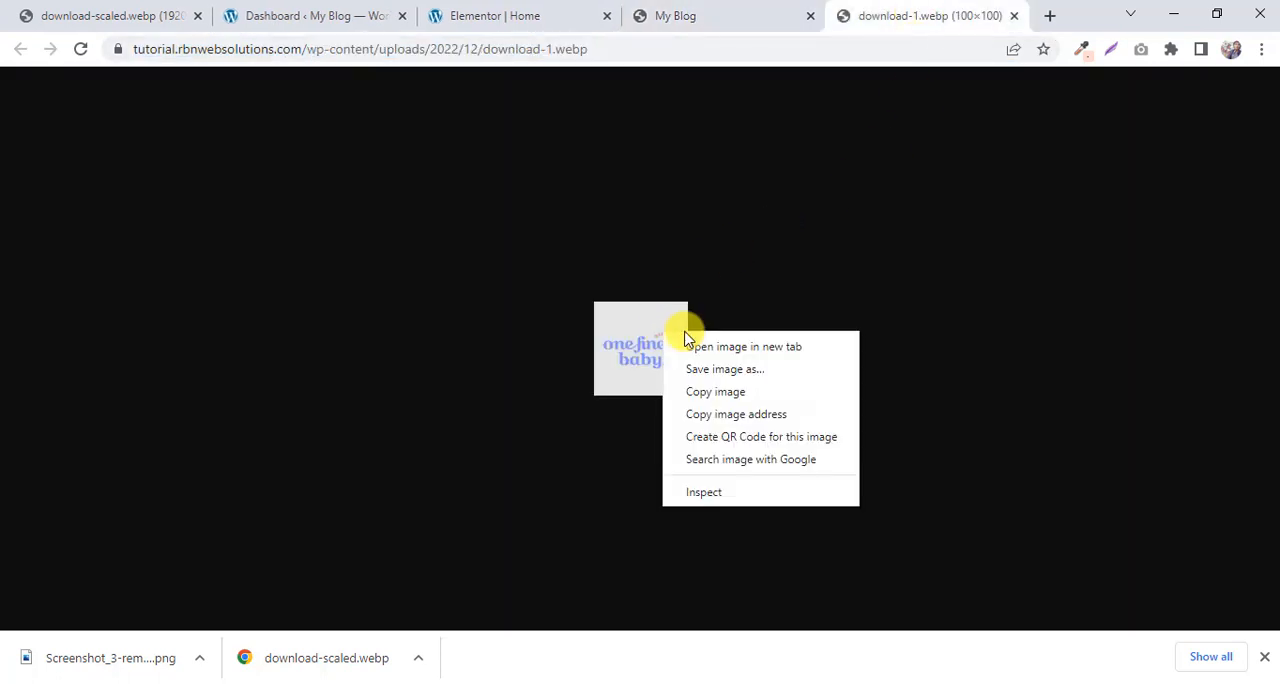
left_click(727, 370)
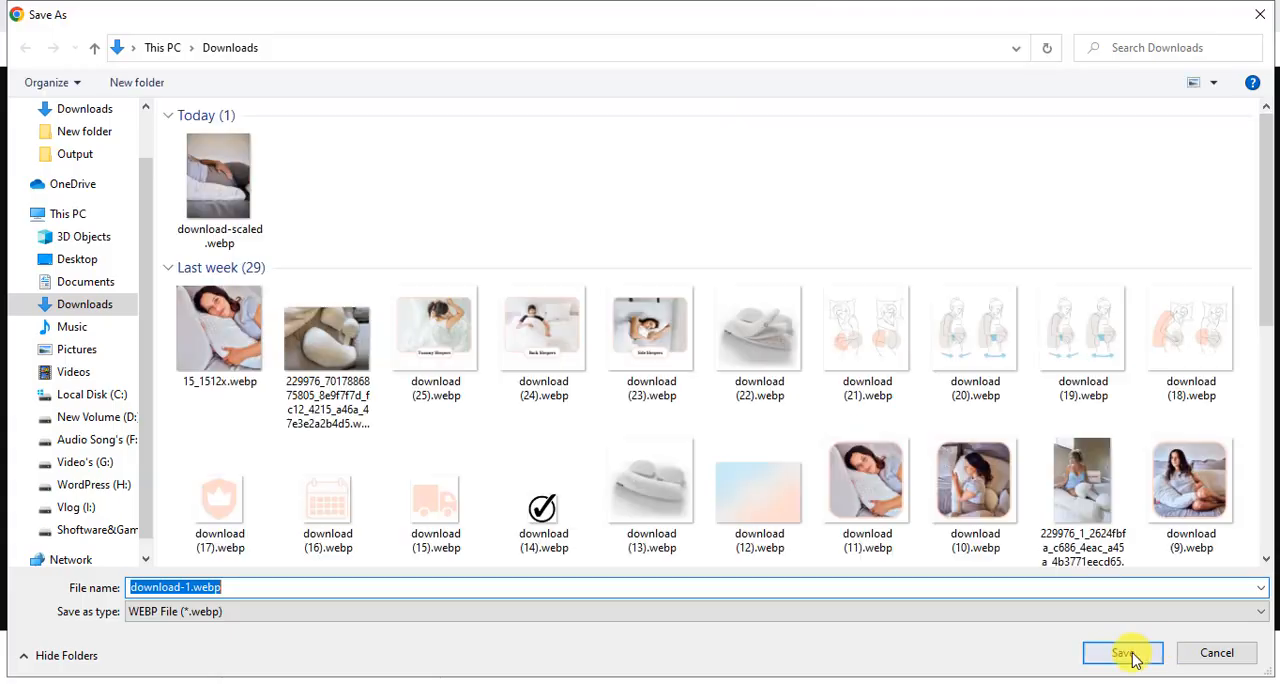
left_click(1134, 654)
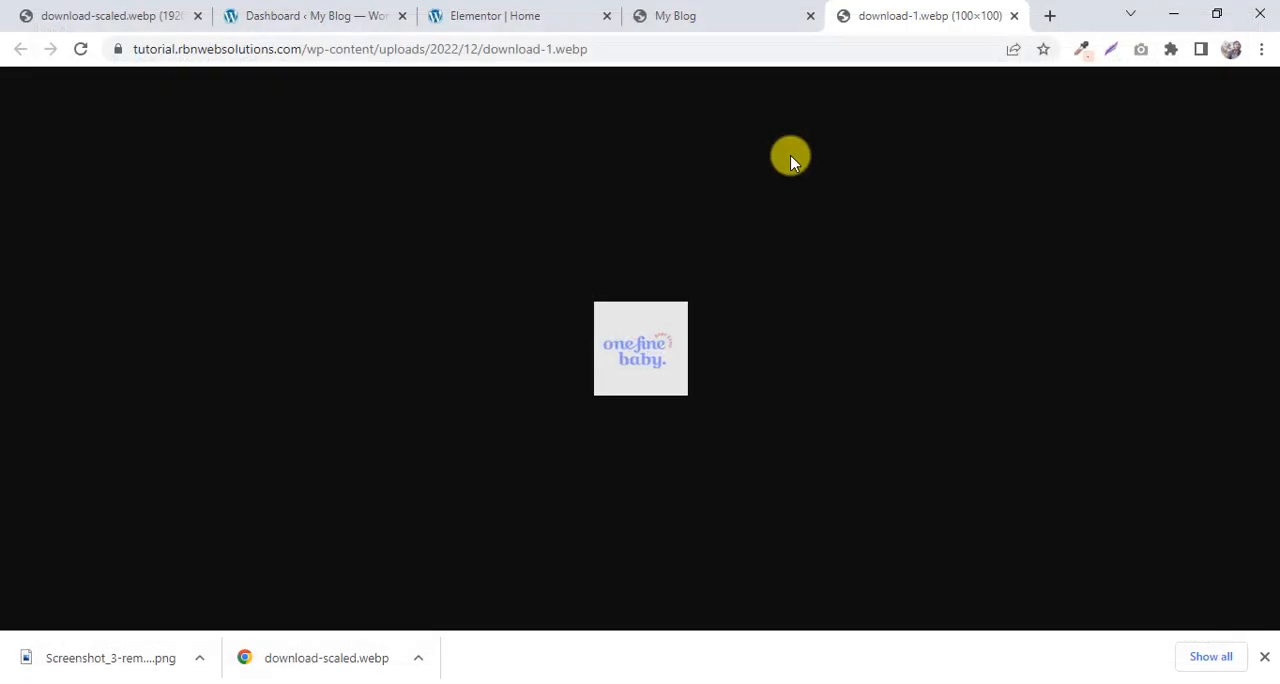
Open the Au.BS logo from the My Blog preview in its own tab and save it as download-2.webp.
left_click(724, 18)
right_click(494, 358)
left_click(520, 366)
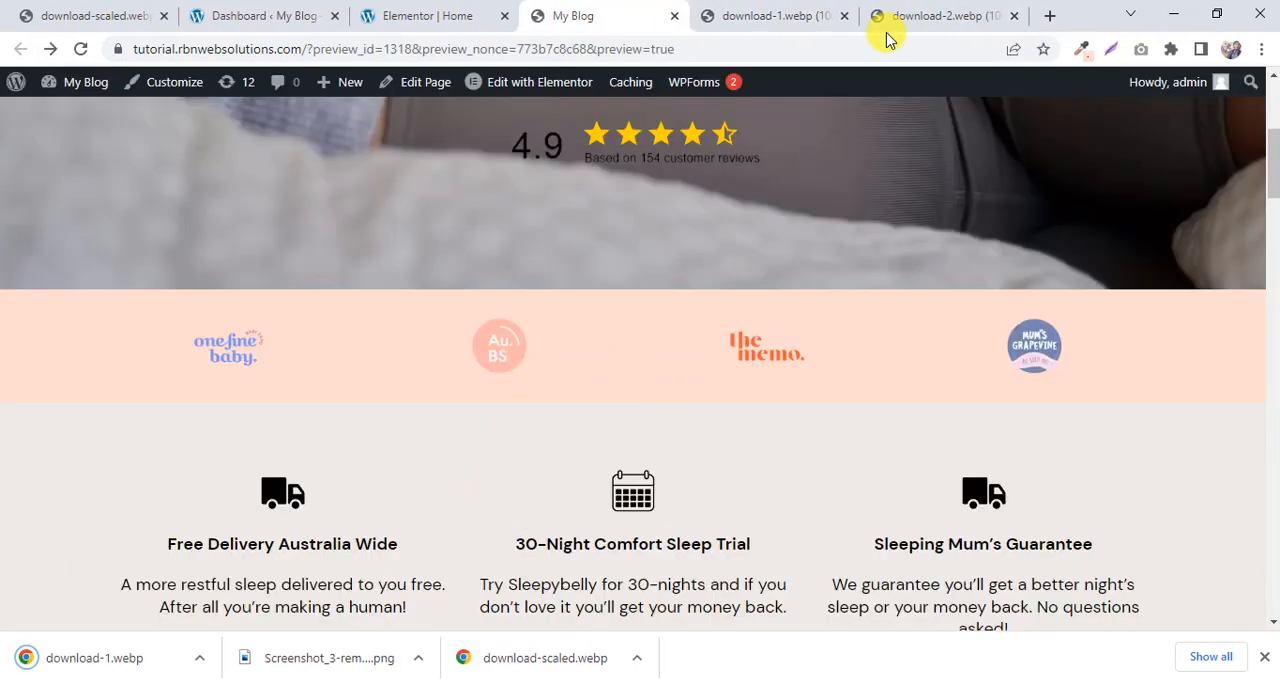
left_click(888, 20)
right_click(636, 364)
left_click(689, 399)
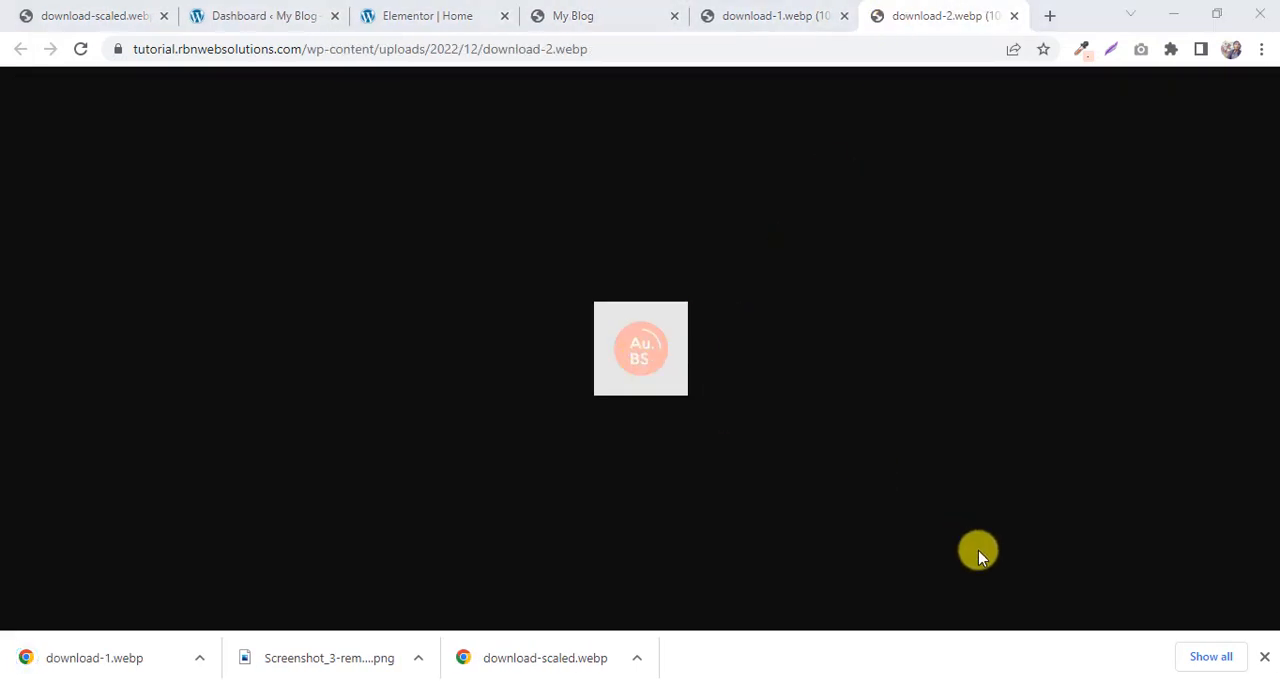
left_click(1123, 652)
Open The Memo logo from the My Blog preview in its own tab and save it as download-3.webp.
left_click(580, 14)
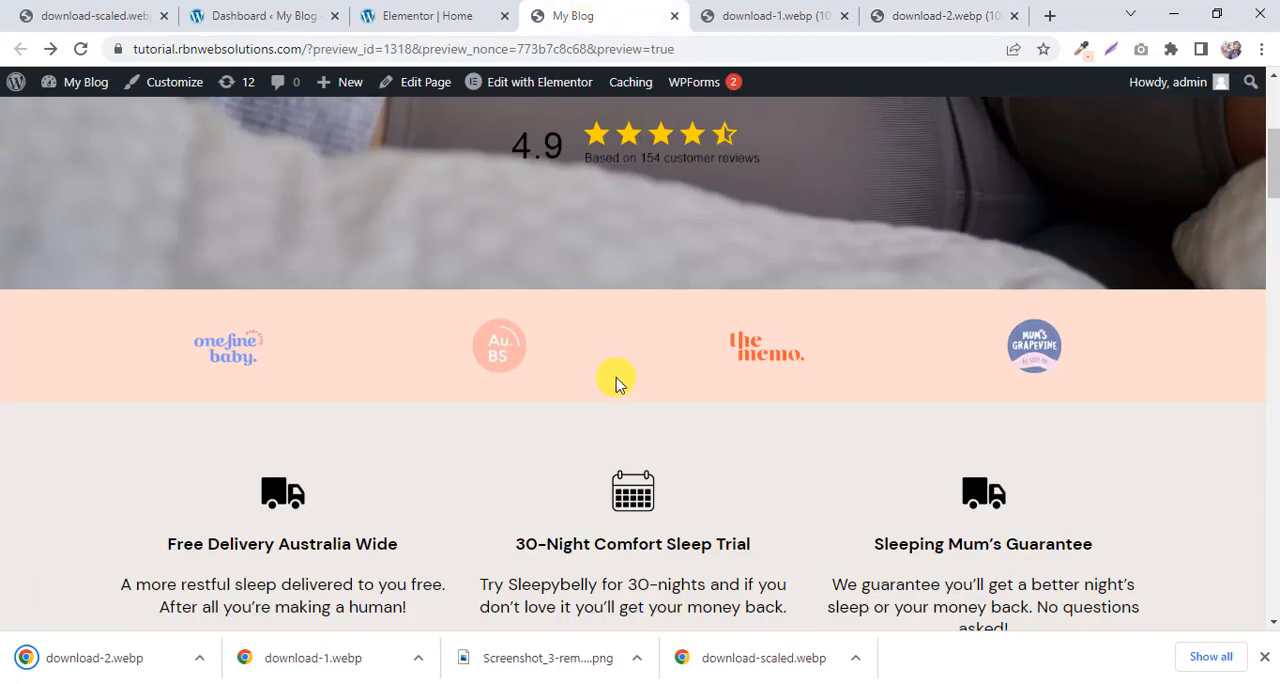
right_click(755, 360)
left_click(800, 368)
left_click(945, 15)
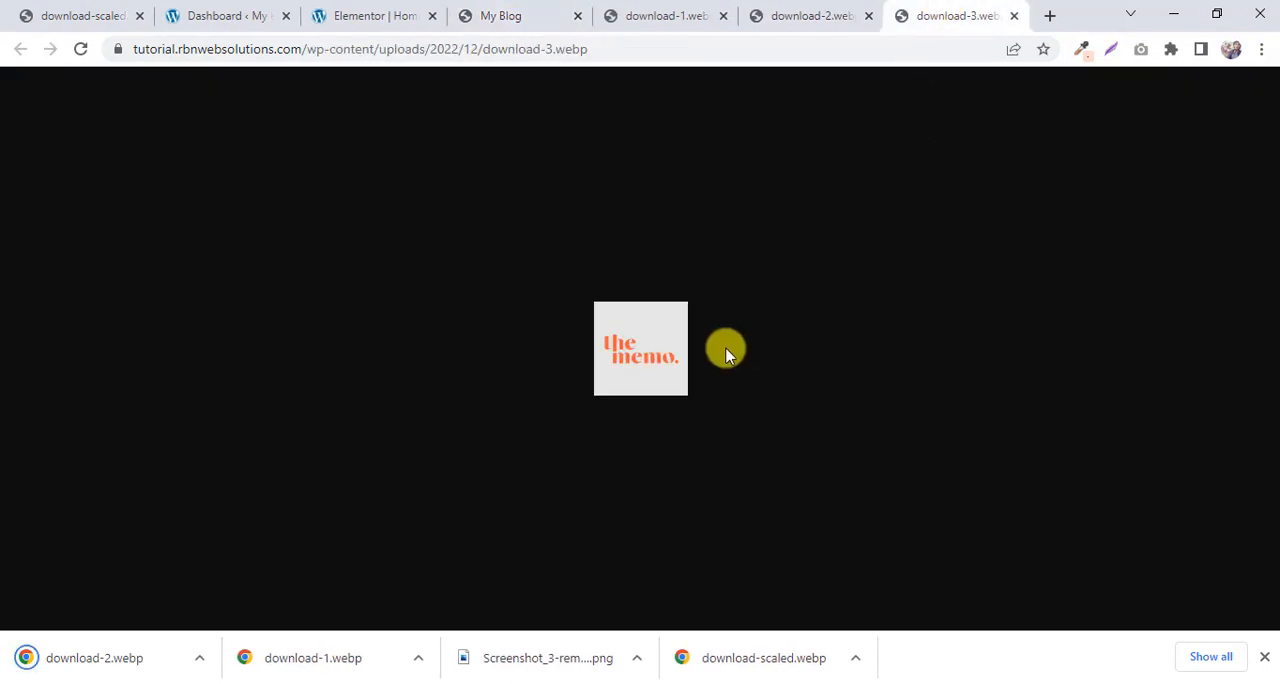
right_click(599, 350)
left_click(663, 387)
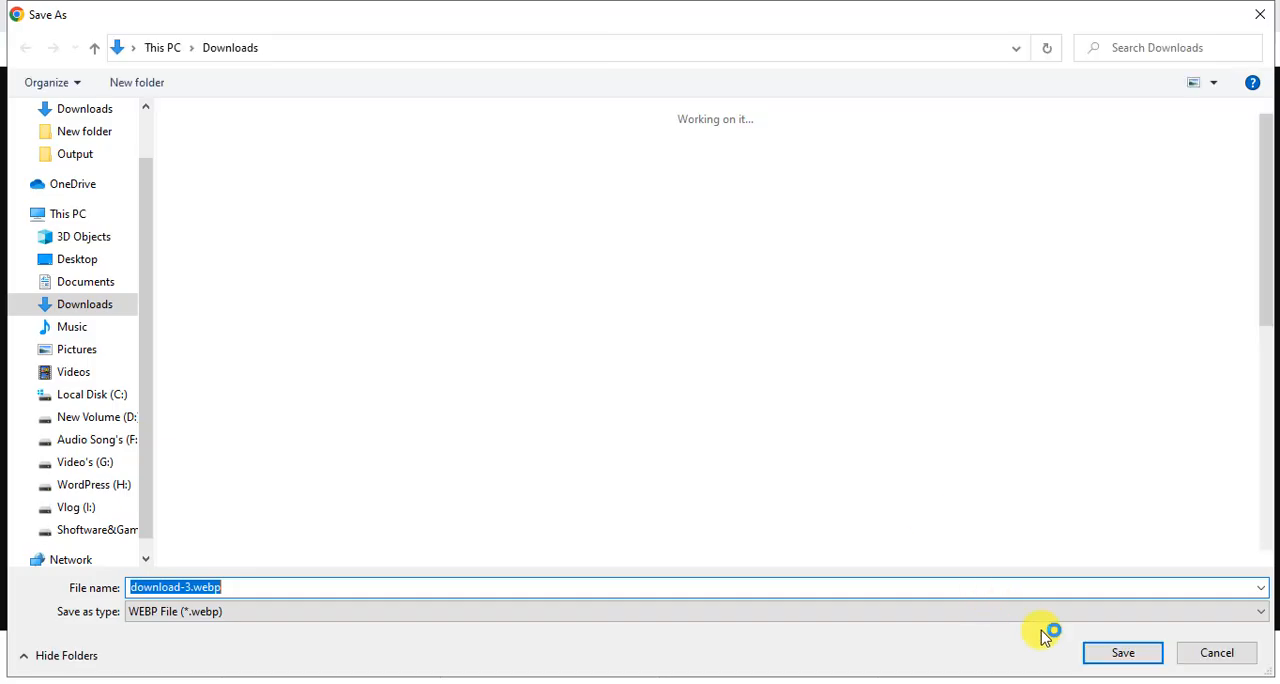
key("Return")
Open the Mum's Grapevine logo from the My Blog preview in its own tab and save it as download-4.webp.
left_click(508, 14)
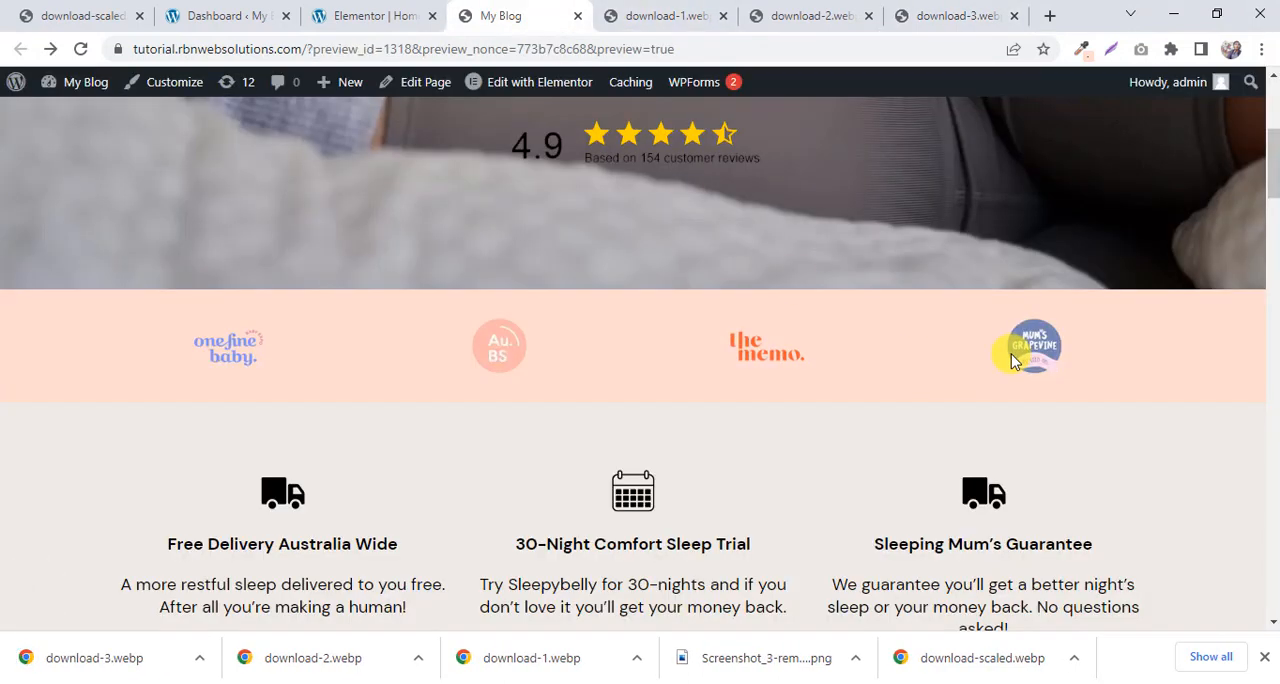
right_click(1058, 328)
left_click(1095, 346)
left_click(965, 15)
right_click(686, 318)
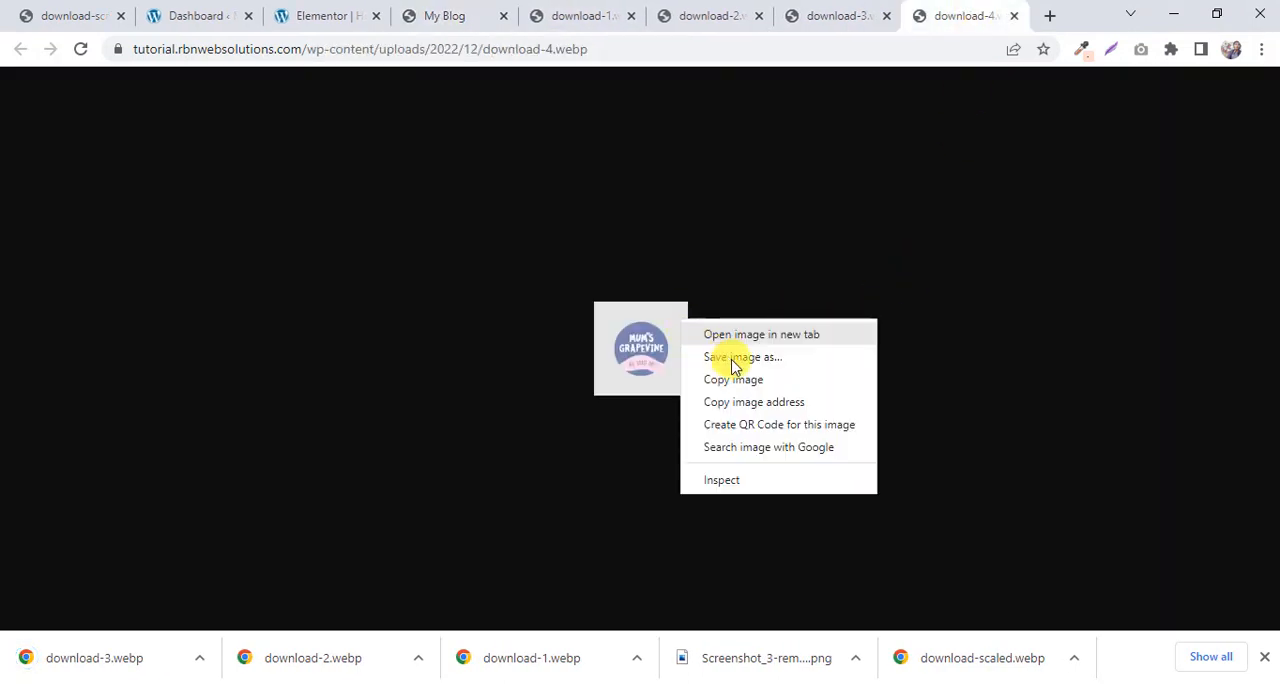
left_click(729, 356)
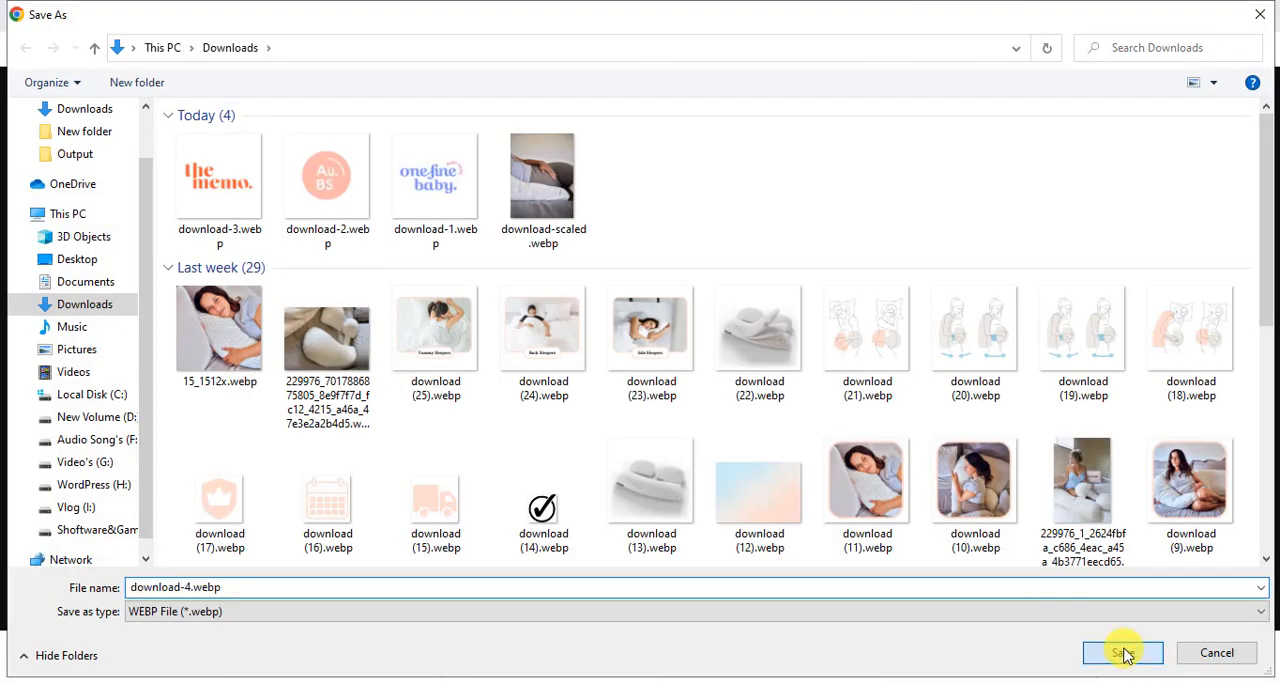
left_click(1123, 652)
Close the four browser tabs that hold the individual logo images.
left_click(631, 16)
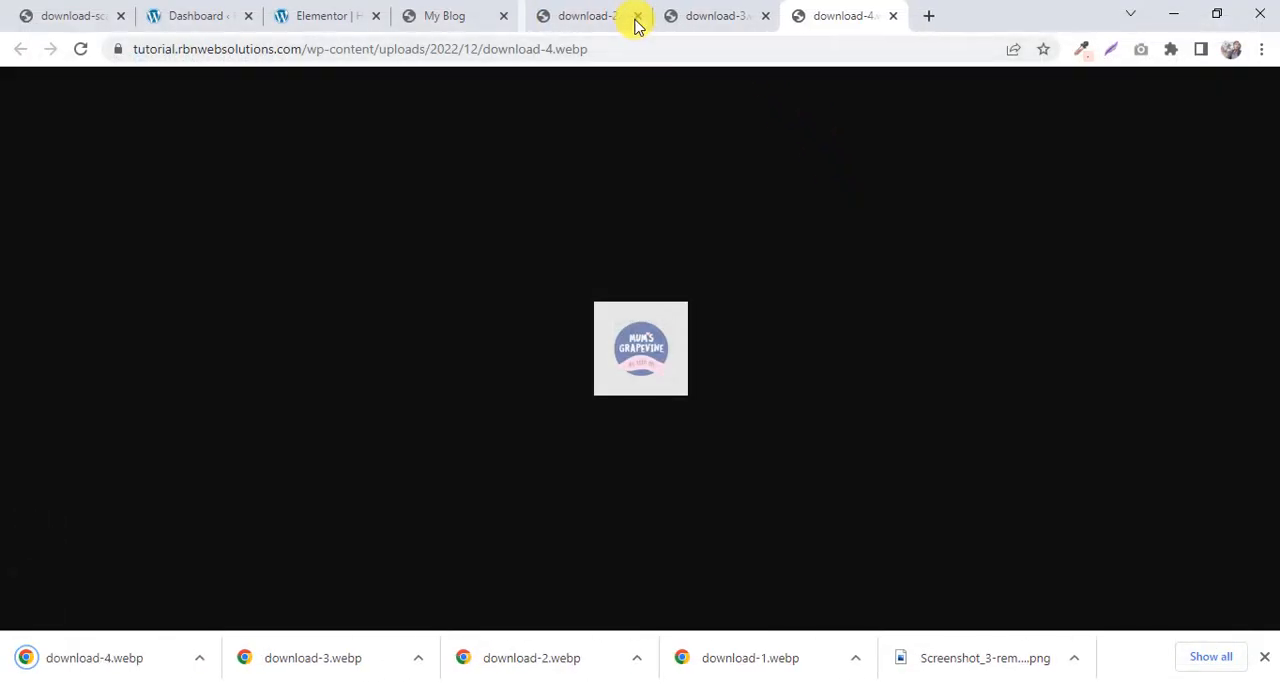
left_click(631, 16)
left_click(631, 16)
left_click(631, 16)
Add an Image widget to the first column of the new Elementor section and insert the uploaded download-1.webp.
left_click(560, 14)
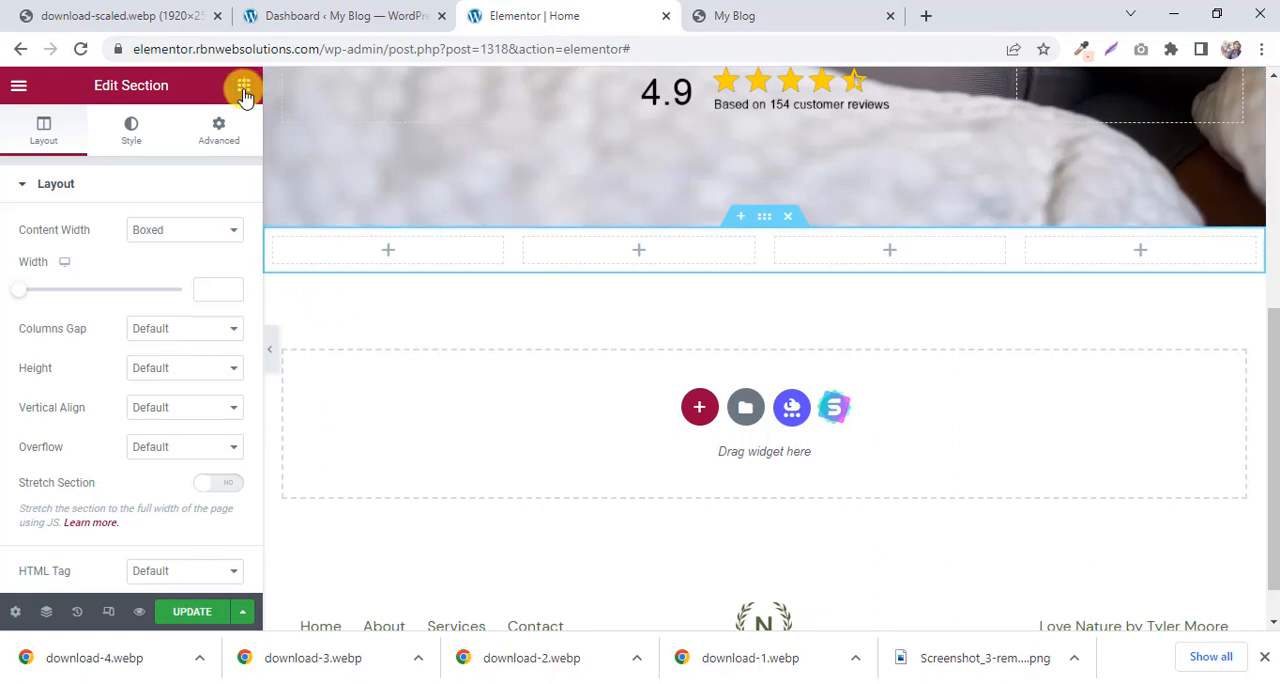
left_click(244, 92)
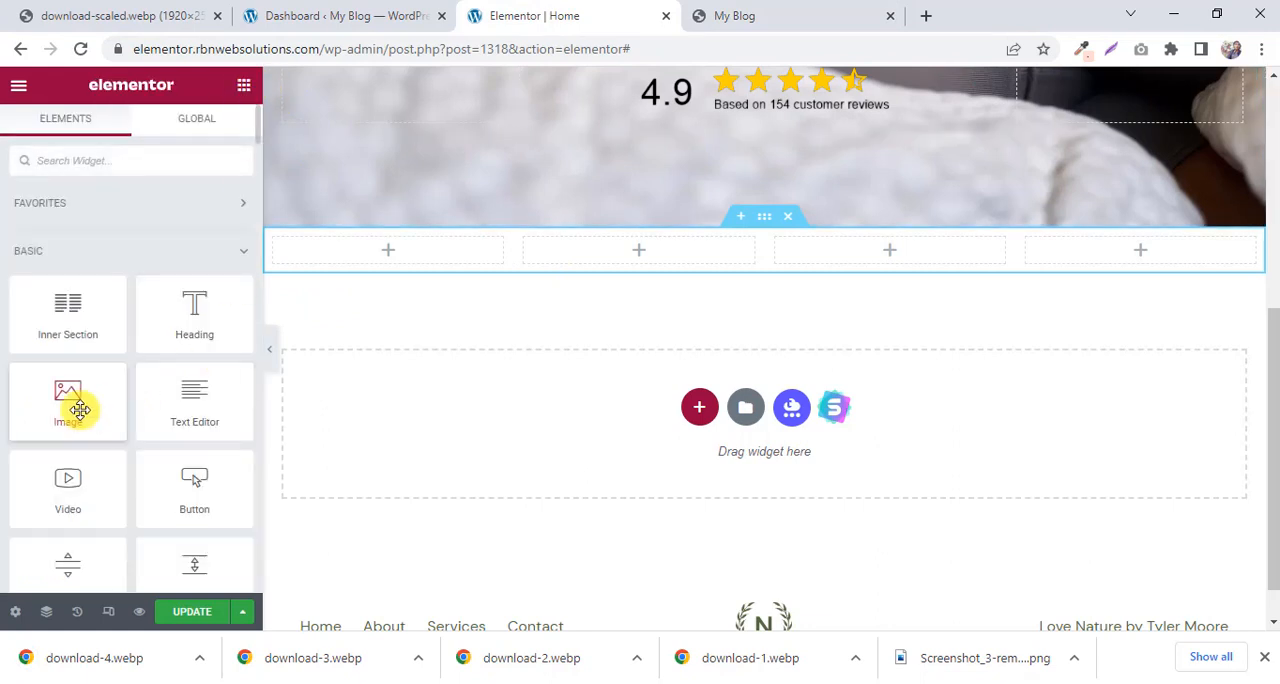
left_click_drag(77, 403, 400, 266)
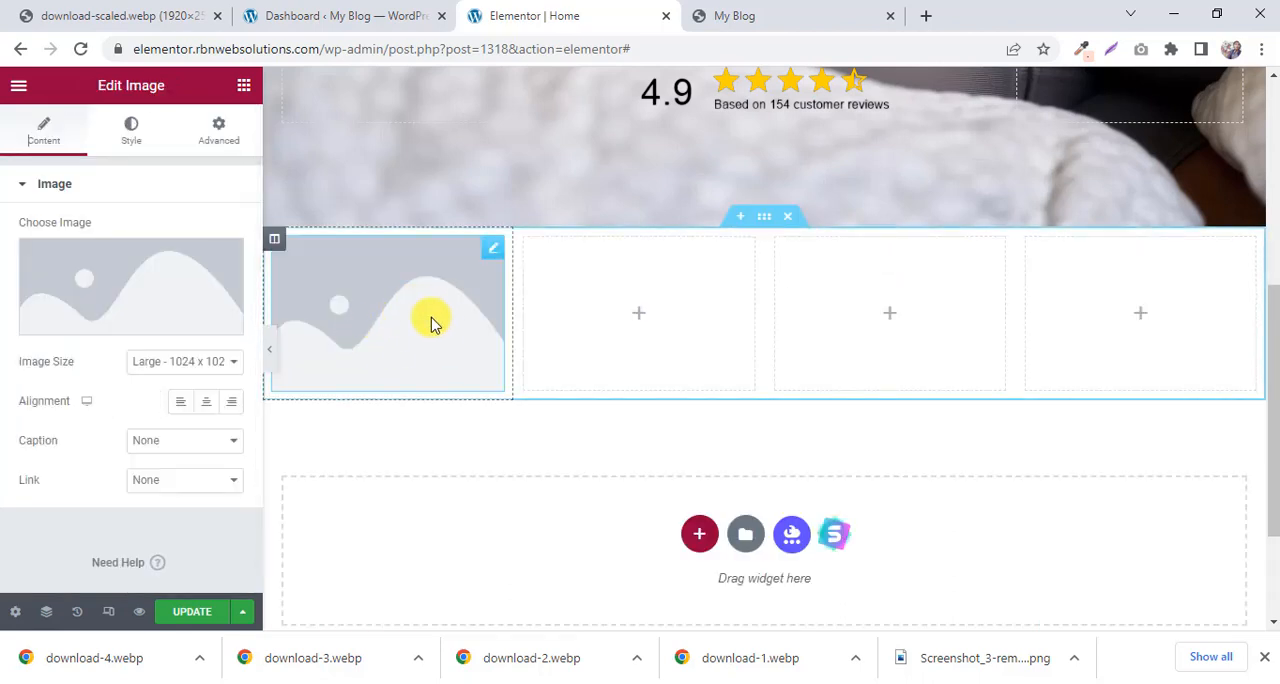
left_click(130, 290)
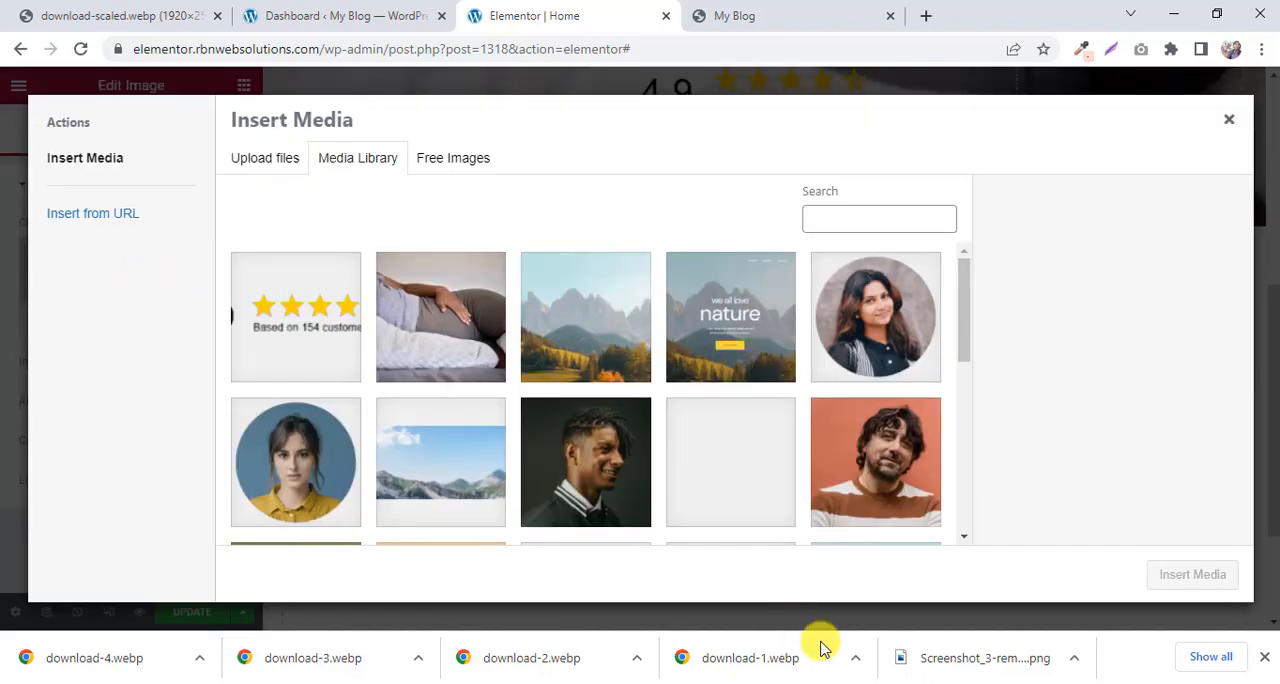
left_click_drag(791, 668, 599, 337)
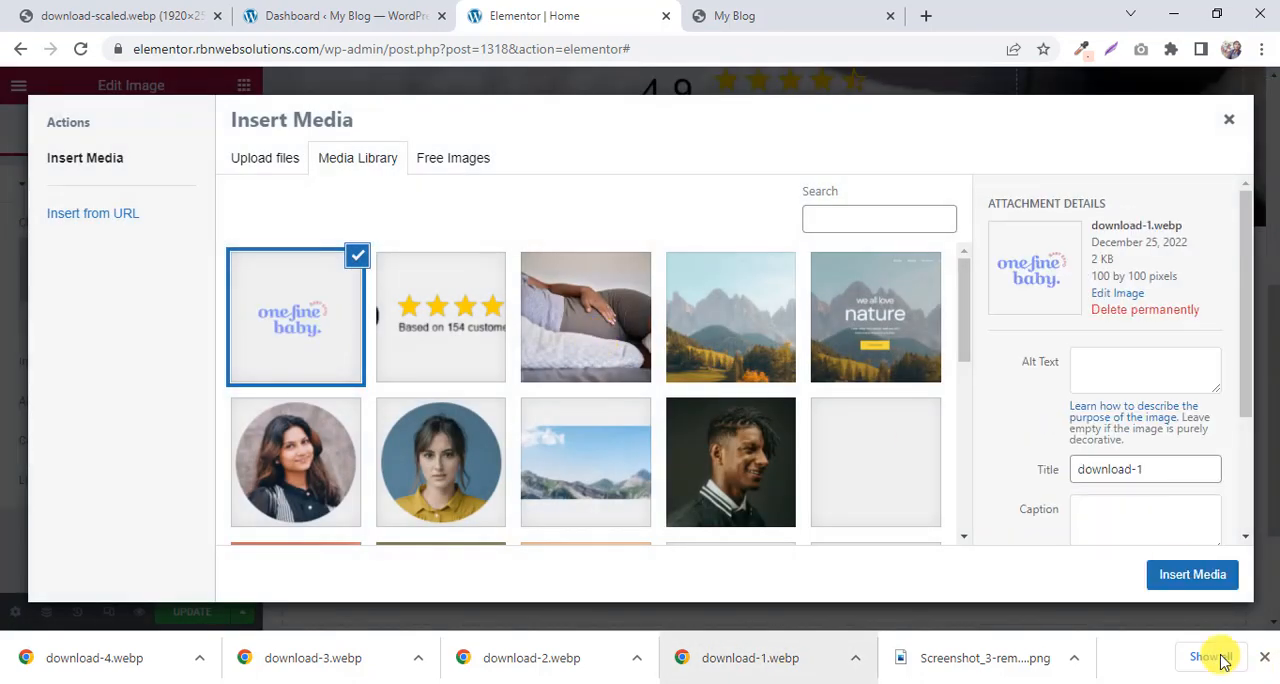
left_click(1192, 578)
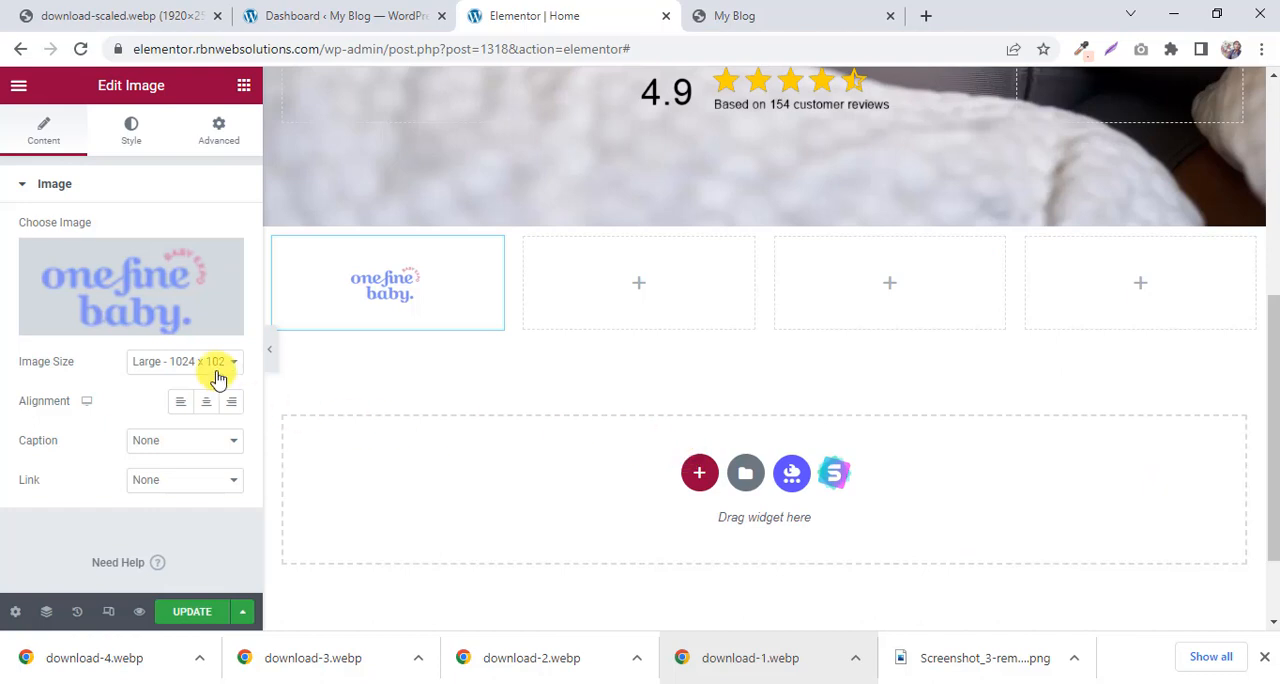
Add an Image widget to the second column and insert the uploaded download-2.webp.
left_click(642, 285)
left_click_drag(46, 423, 624, 302)
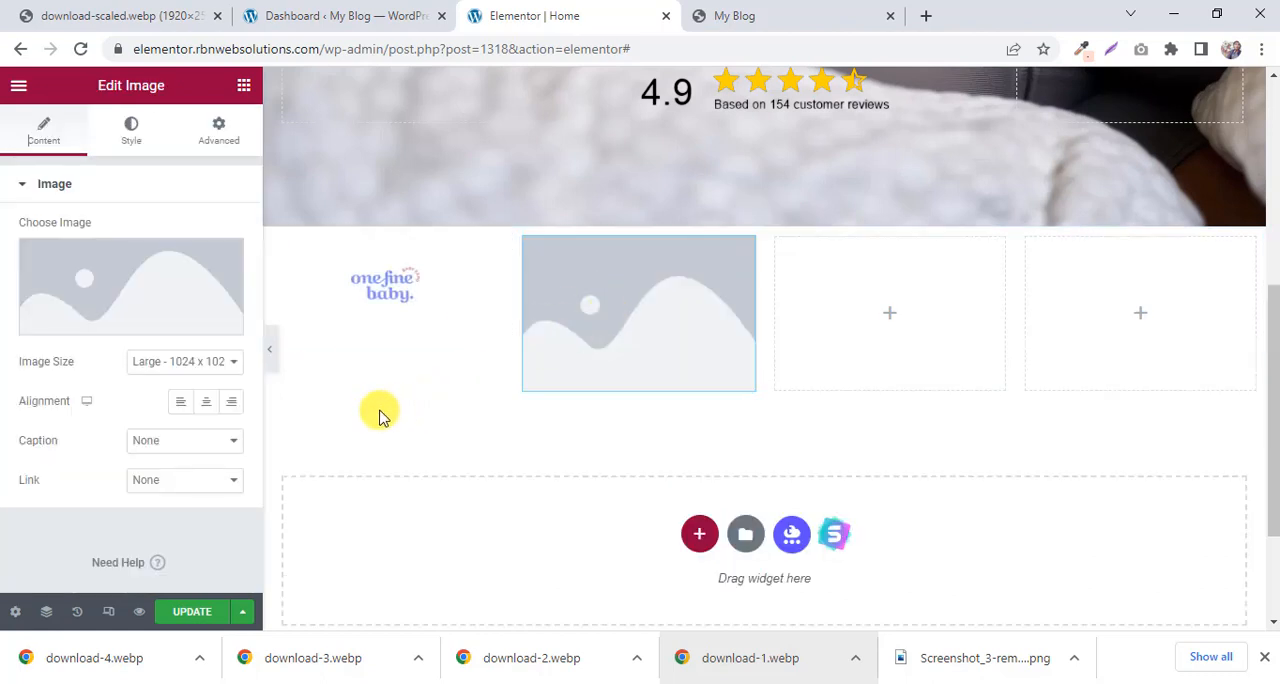
left_click(137, 286)
left_click_drag(551, 668, 735, 466)
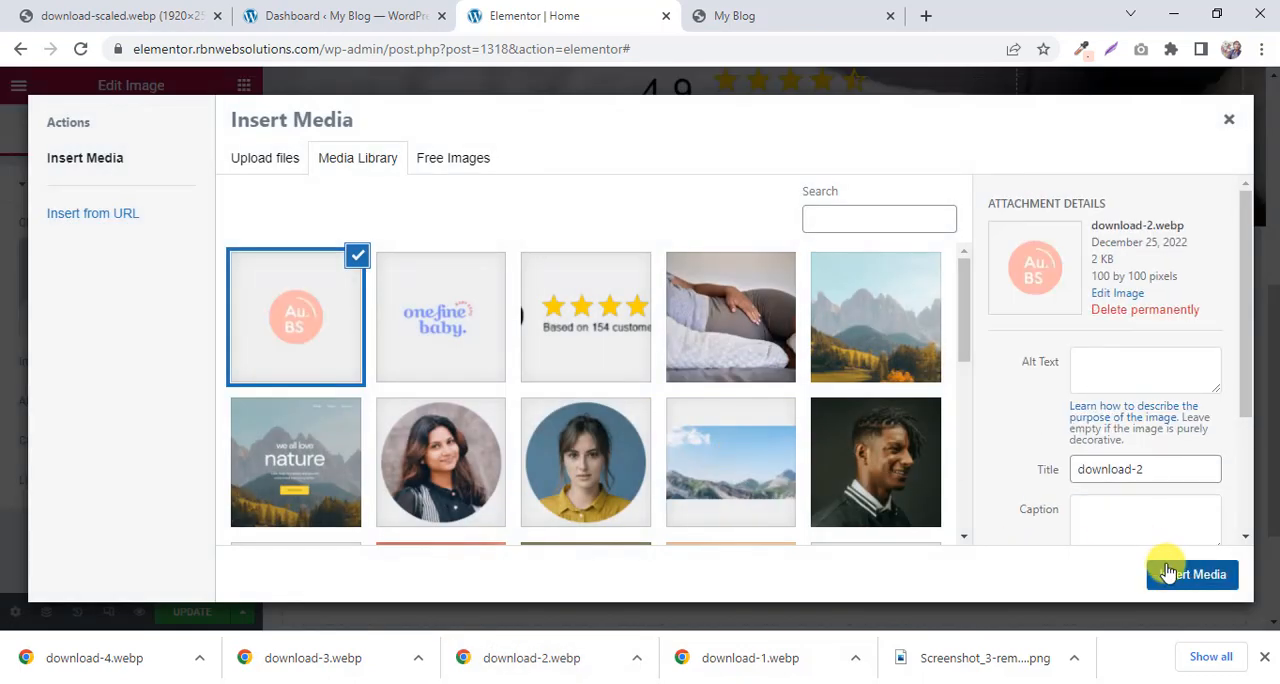
left_click(1168, 570)
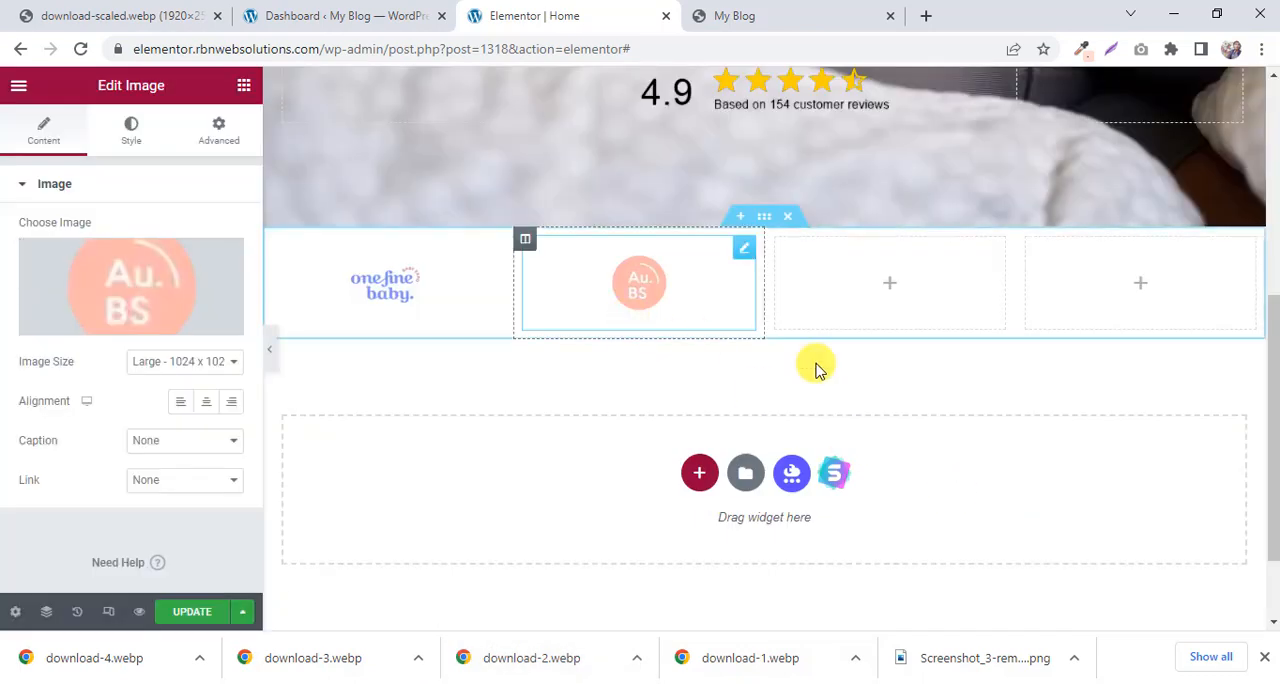
Add an Image widget to the third column and insert the uploaded download-3.webp.
left_click(890, 288)
left_click_drag(62, 371, 888, 292)
left_click(130, 288)
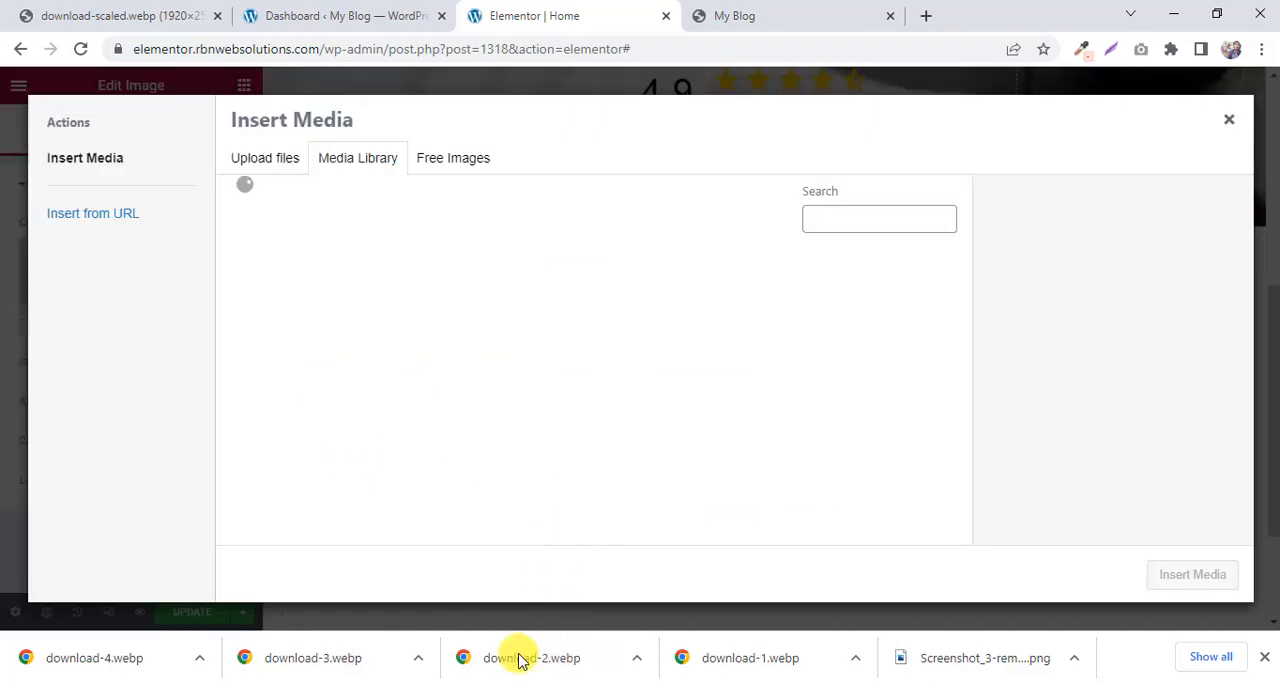
left_click_drag(357, 655, 567, 302)
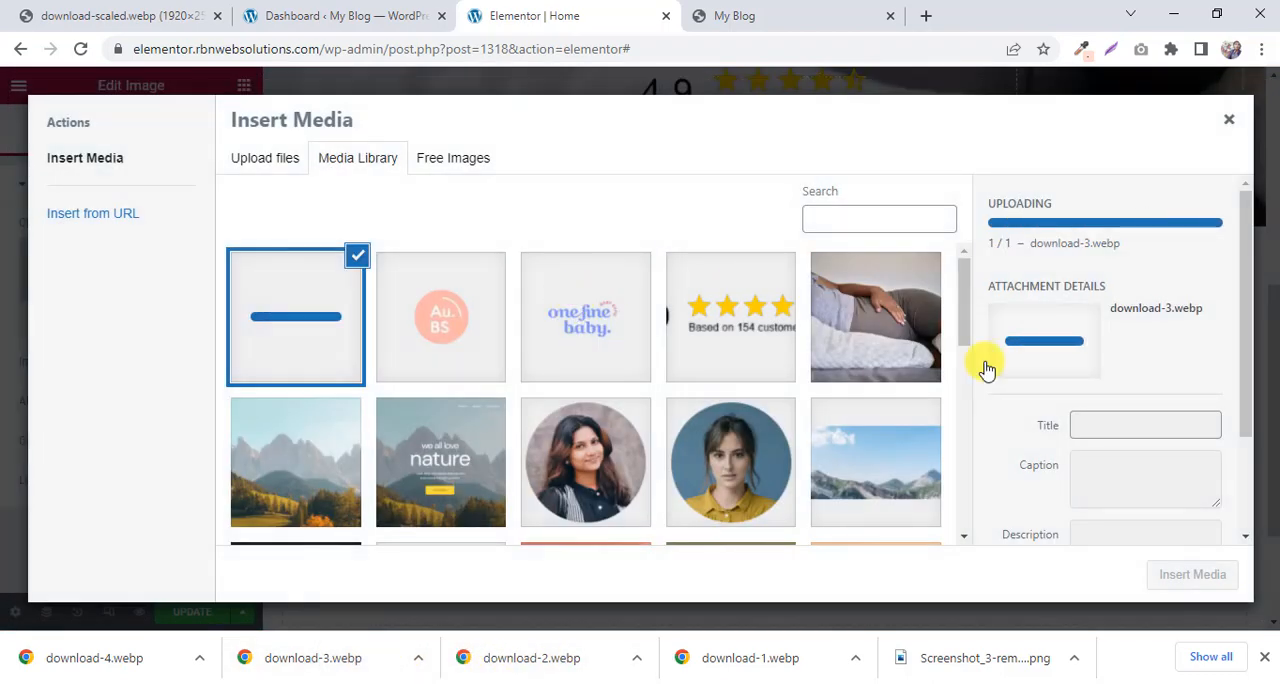
left_click(1192, 575)
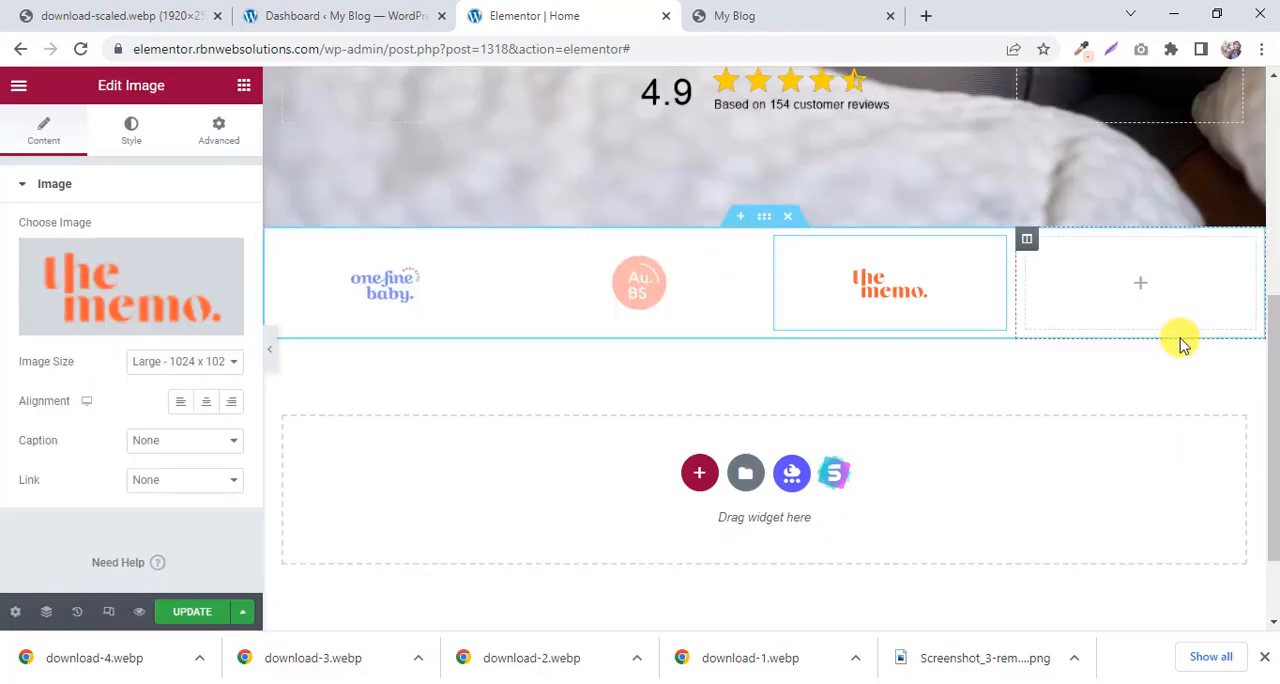
Add an Image widget to the fourth column and insert the uploaded download-4.webp.
left_click(1141, 290)
left_click_drag(62, 405, 1128, 267)
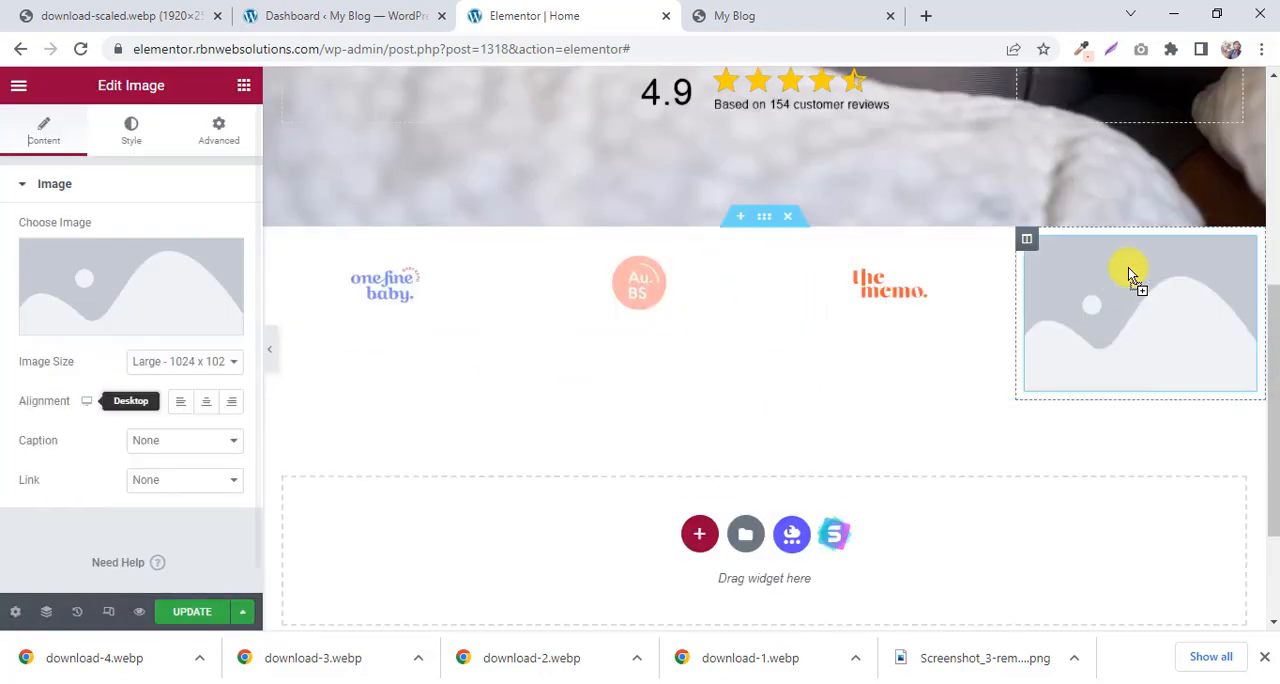
left_click(126, 294)
left_click_drag(92, 678, 563, 330)
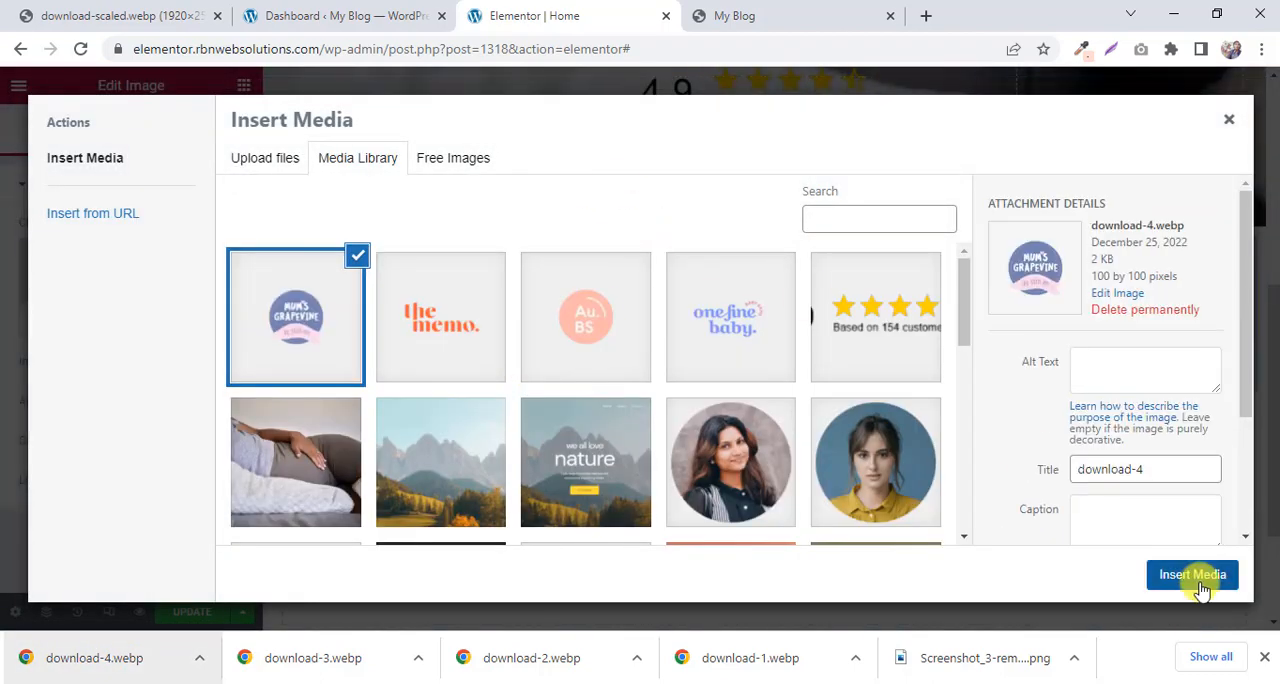
left_click(1192, 575)
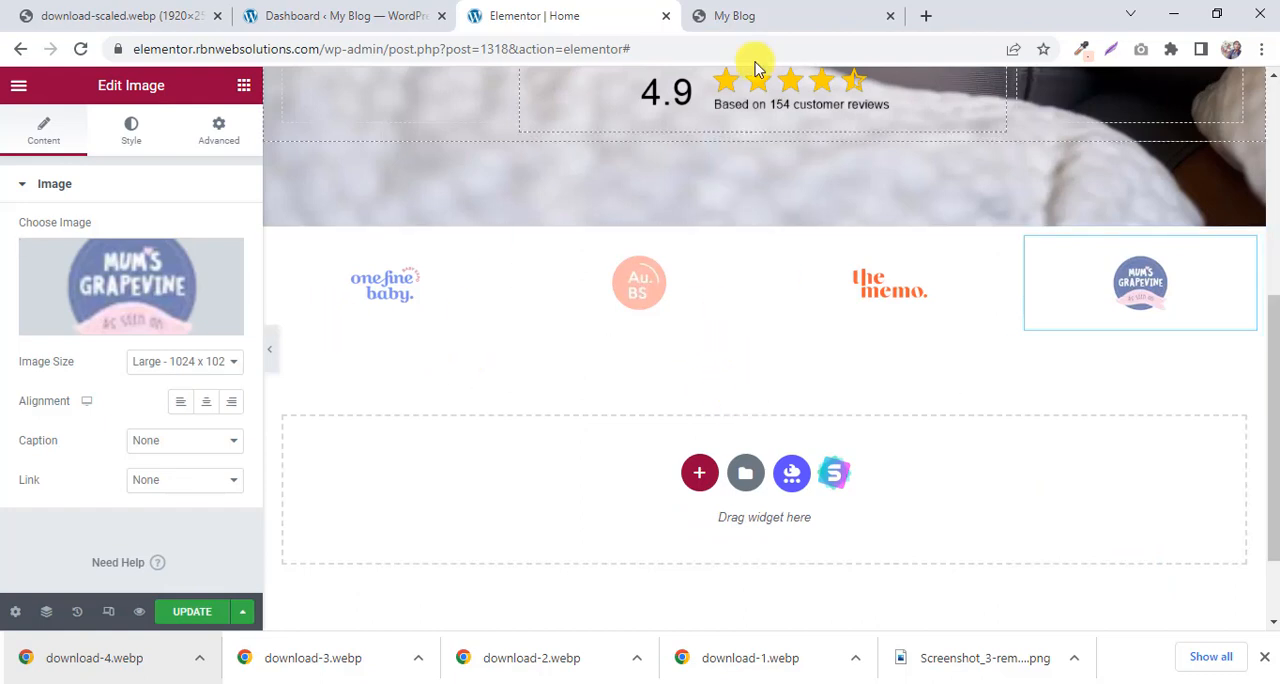
Sample the logo strip's peach background in the My Blog preview with the color picker, copying #FFDDD0.
left_click(740, 16)
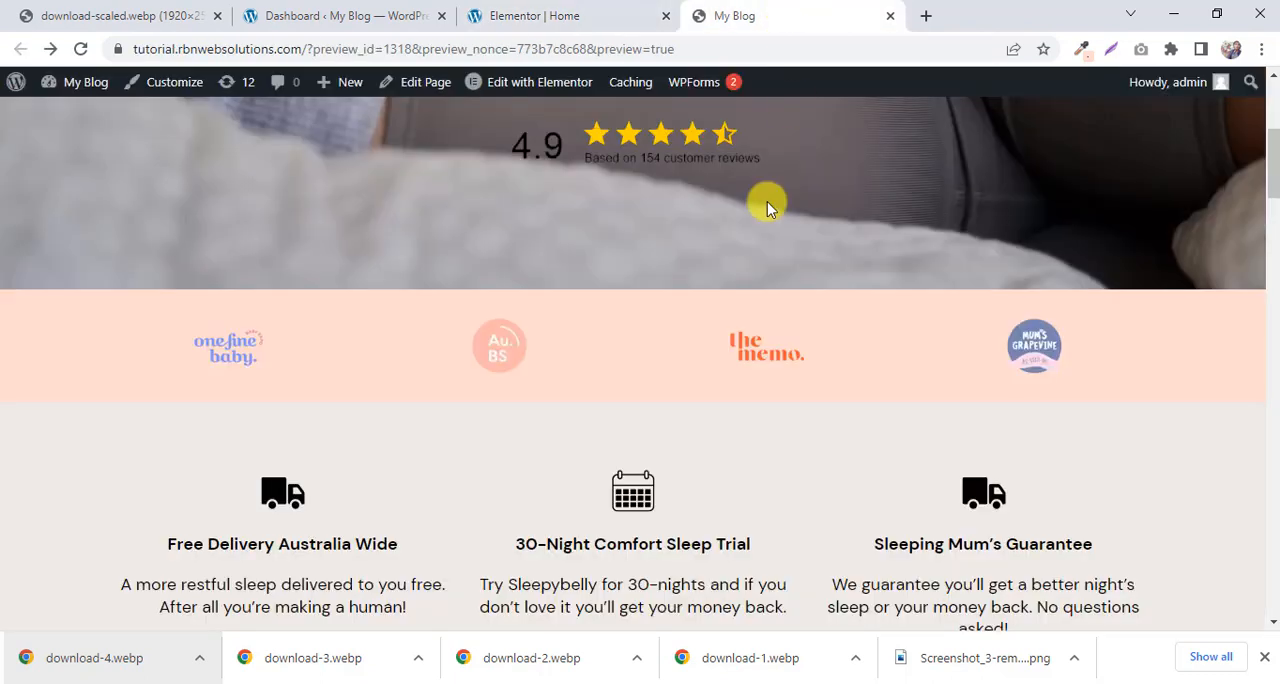
left_click(1081, 50)
scroll(360, 370, "up", 1)
left_click(374, 380)
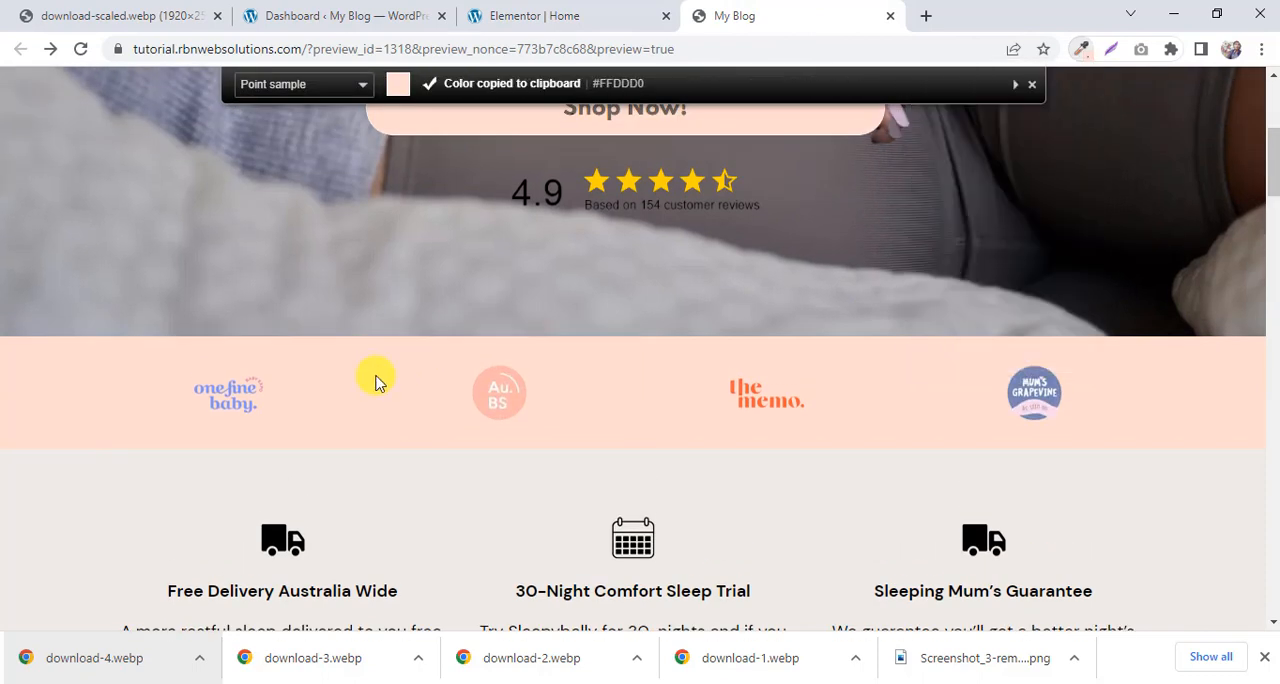
Give the four-logo section in the Elementor editor a classic background with the colour #FFDDD0.
left_click(575, 12)
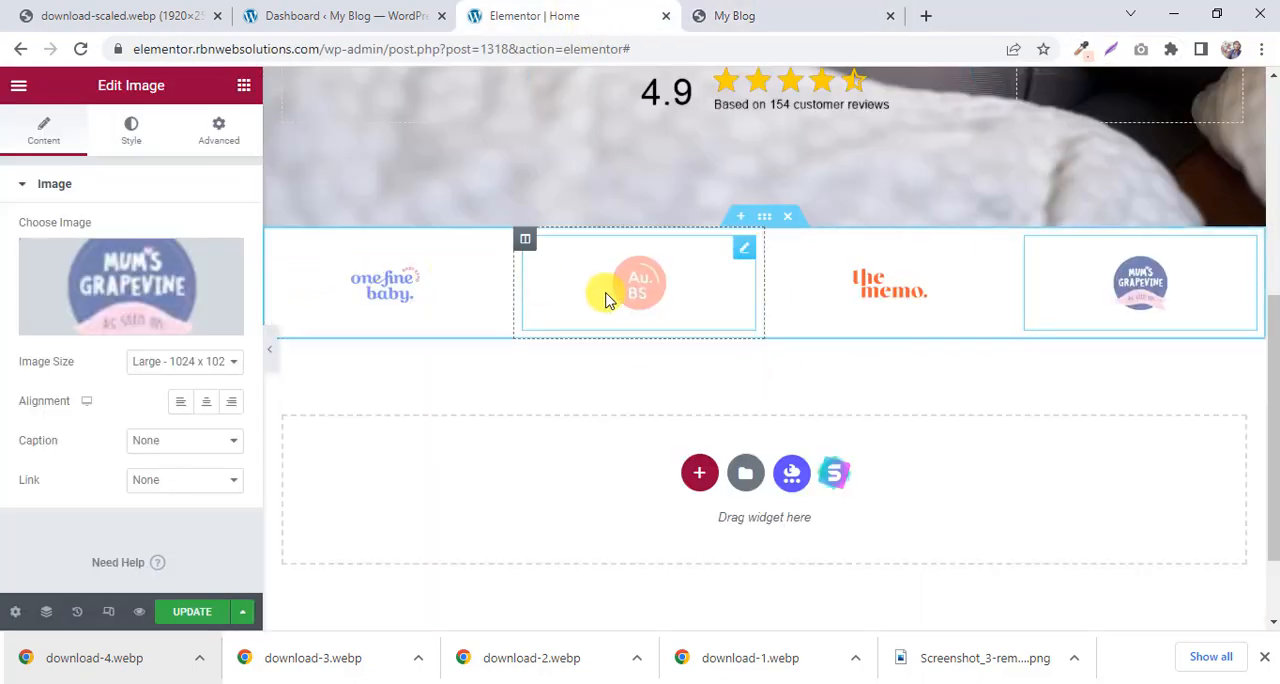
left_click(766, 218)
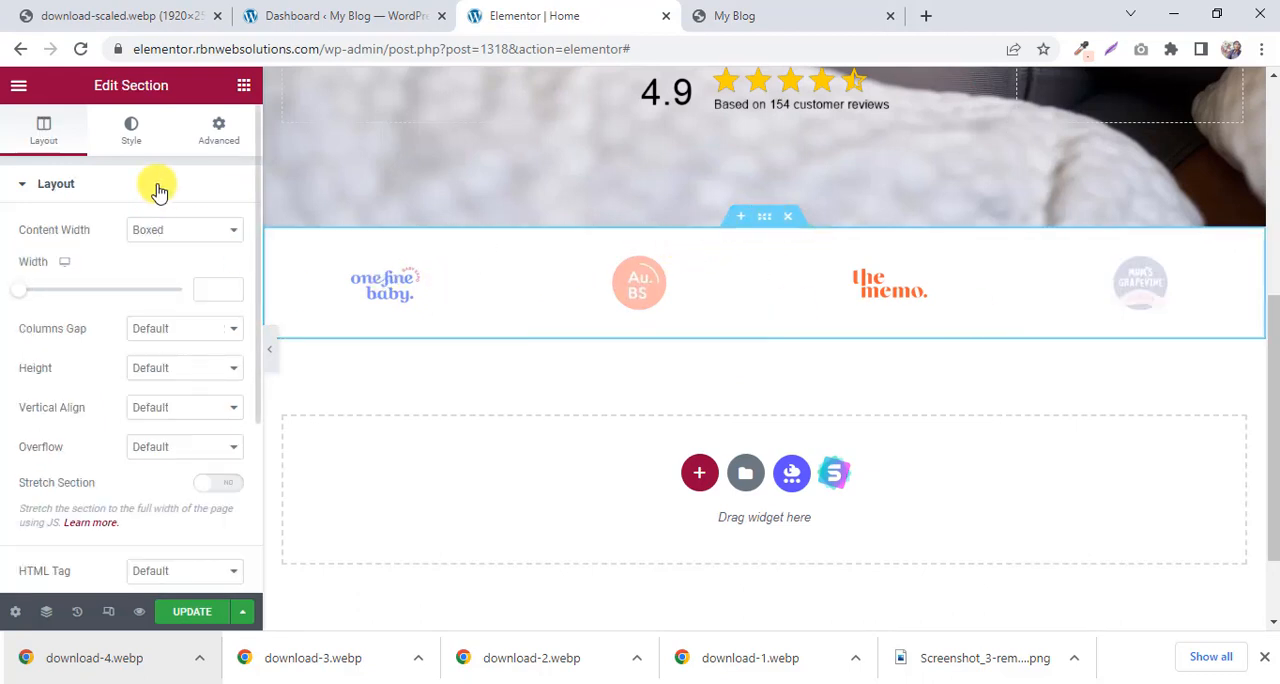
left_click(131, 135)
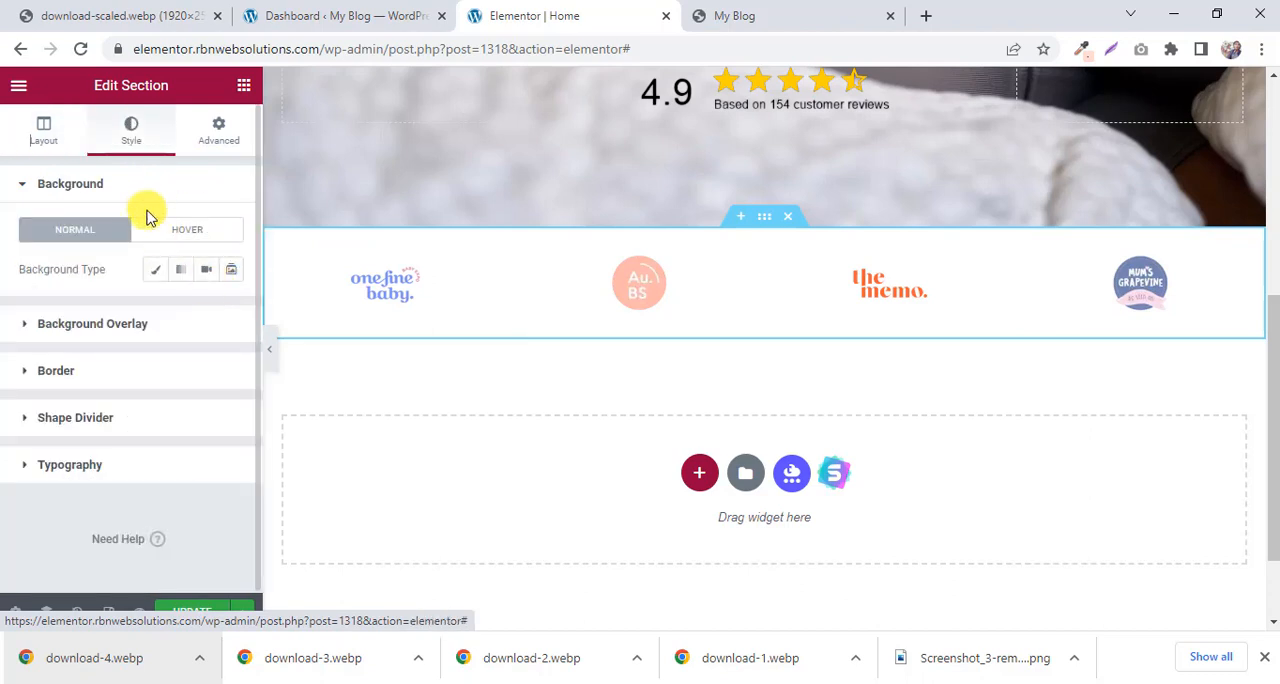
left_click(155, 276)
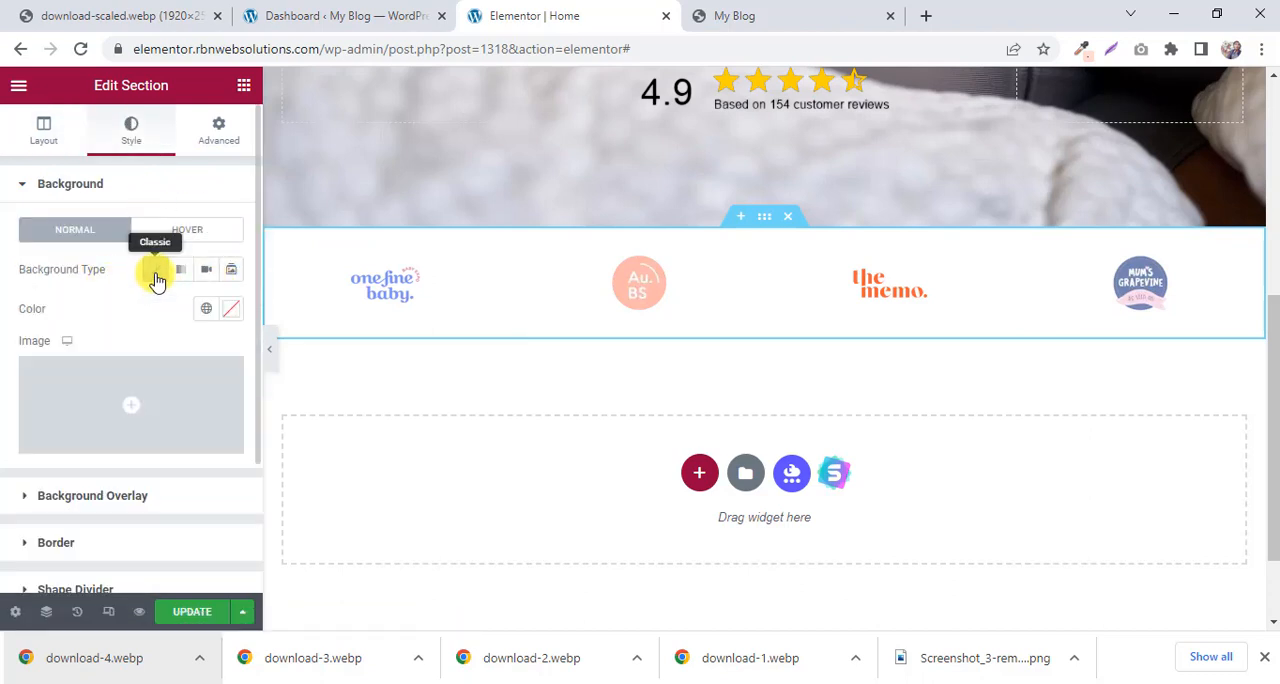
left_click(234, 309)
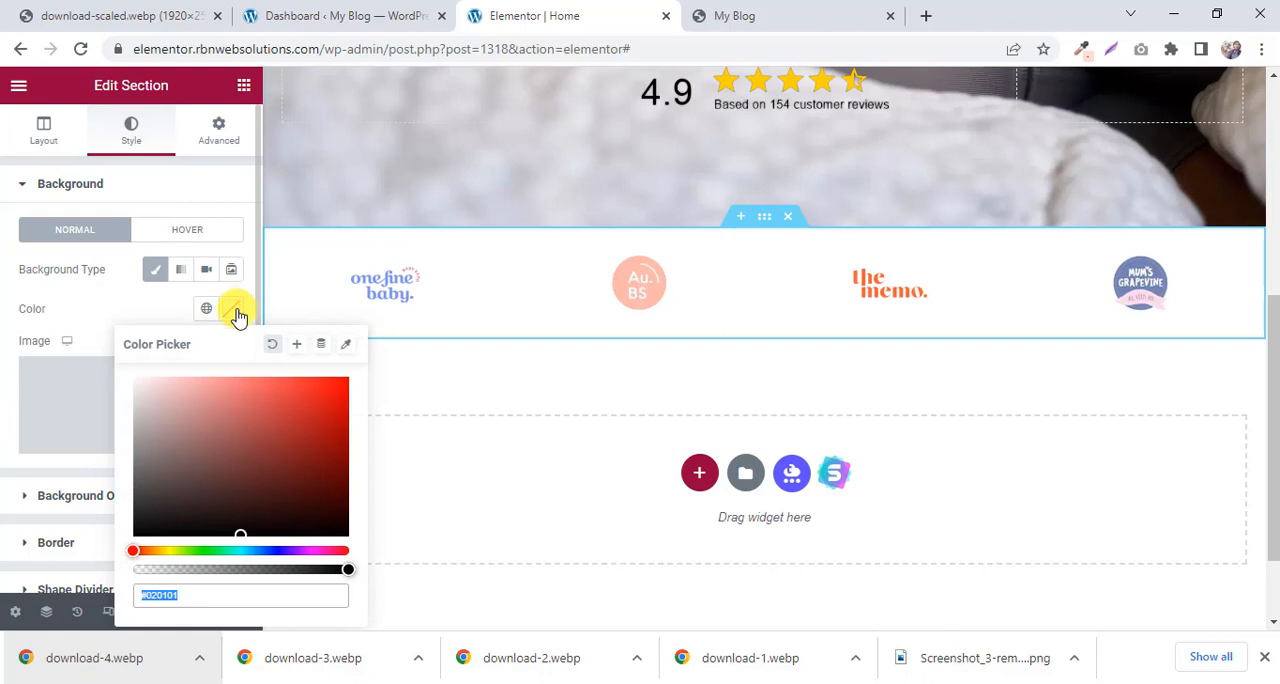
right_click(168, 596)
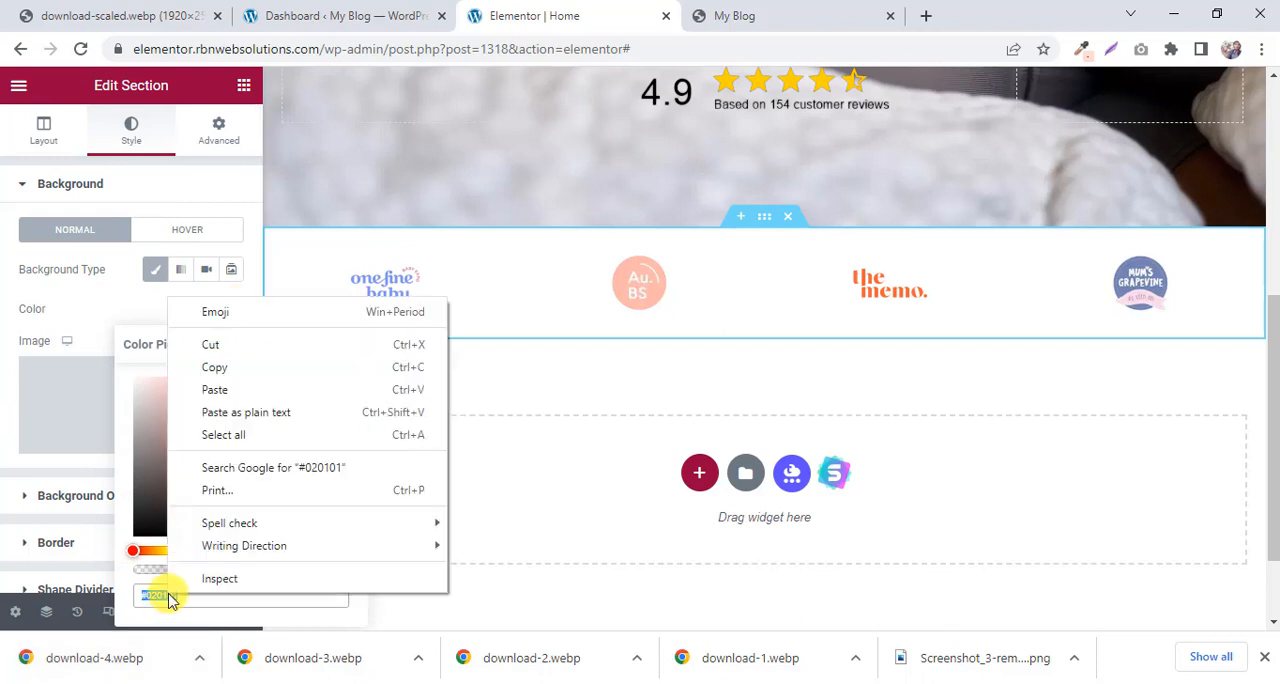
left_click(230, 390)
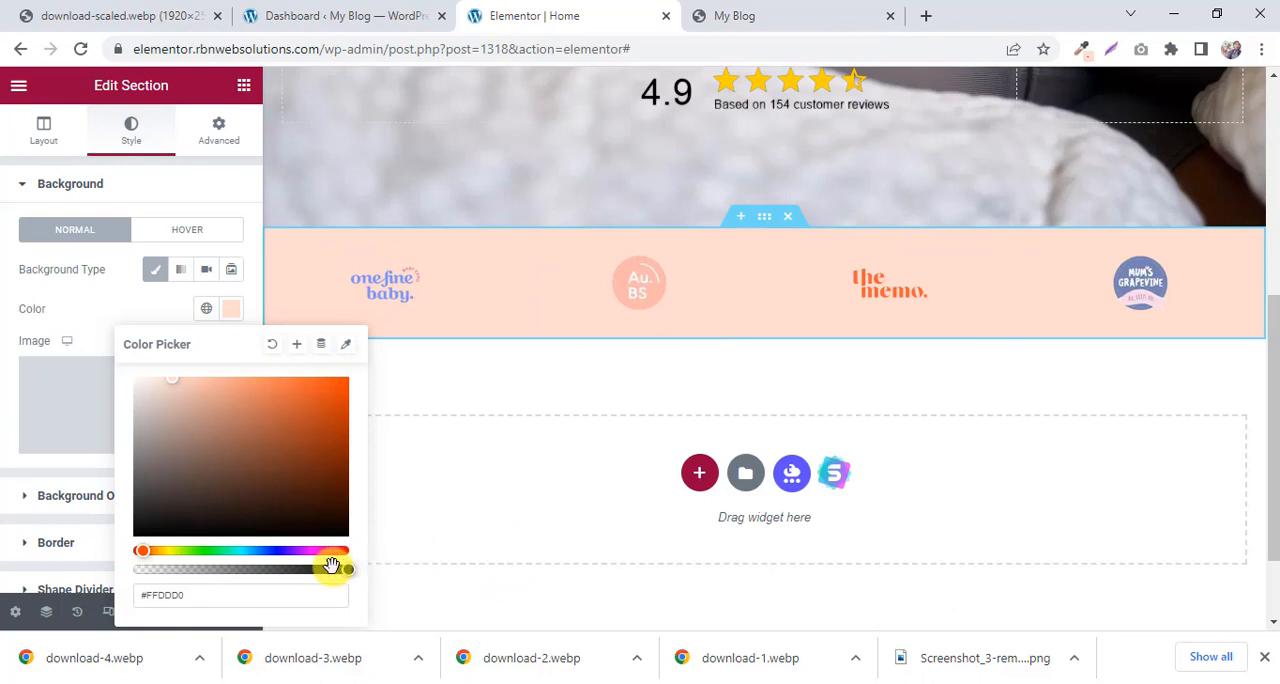
scroll(708, 260, "down", 1)
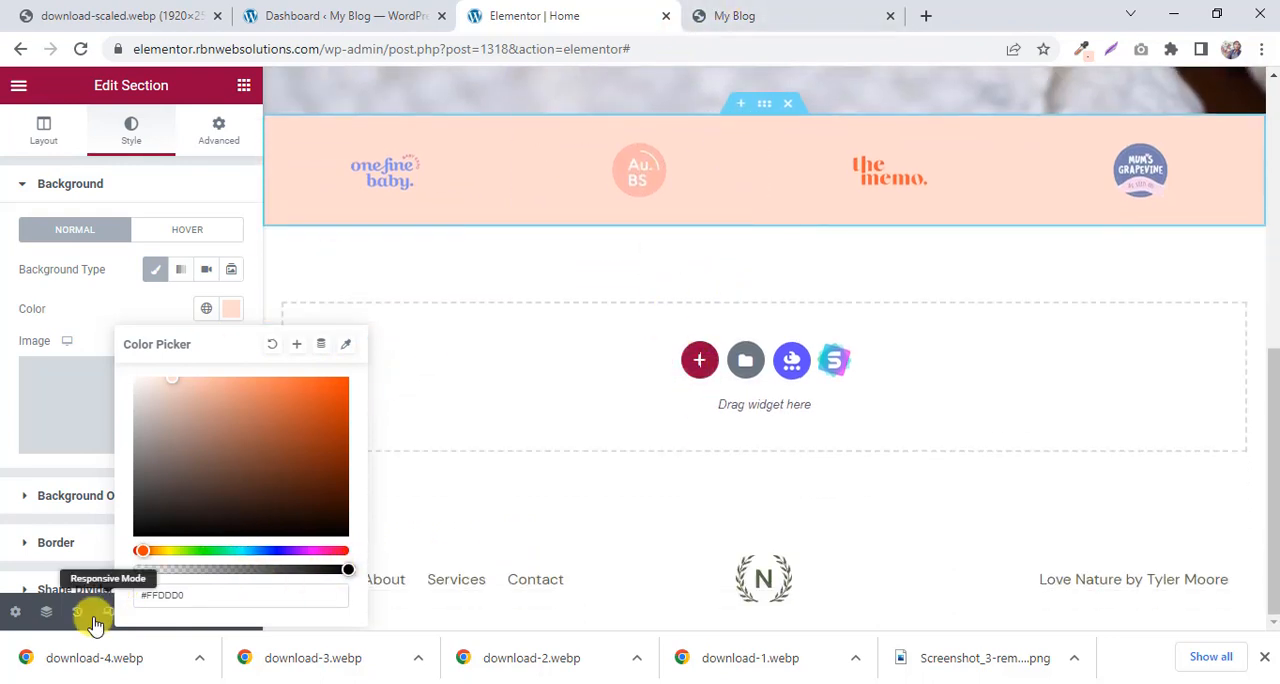
left_click(346, 345)
left_click(215, 310)
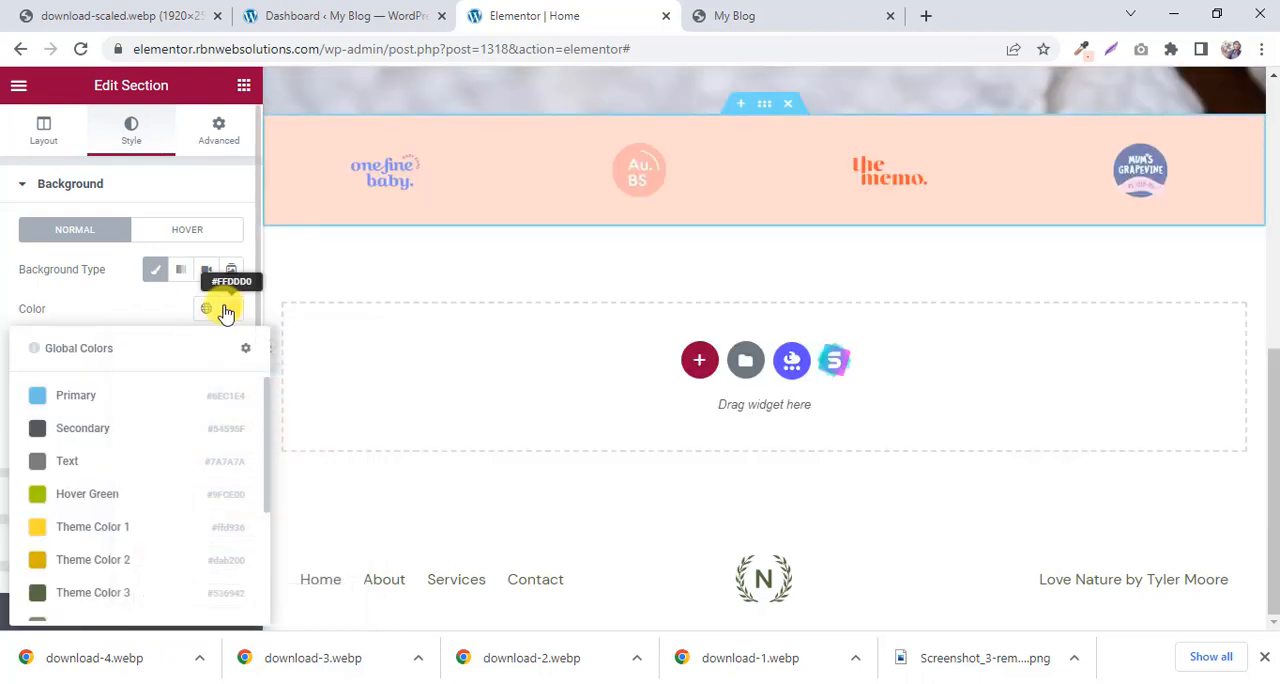
left_click(227, 311)
left_click(231, 311)
left_click(231, 311)
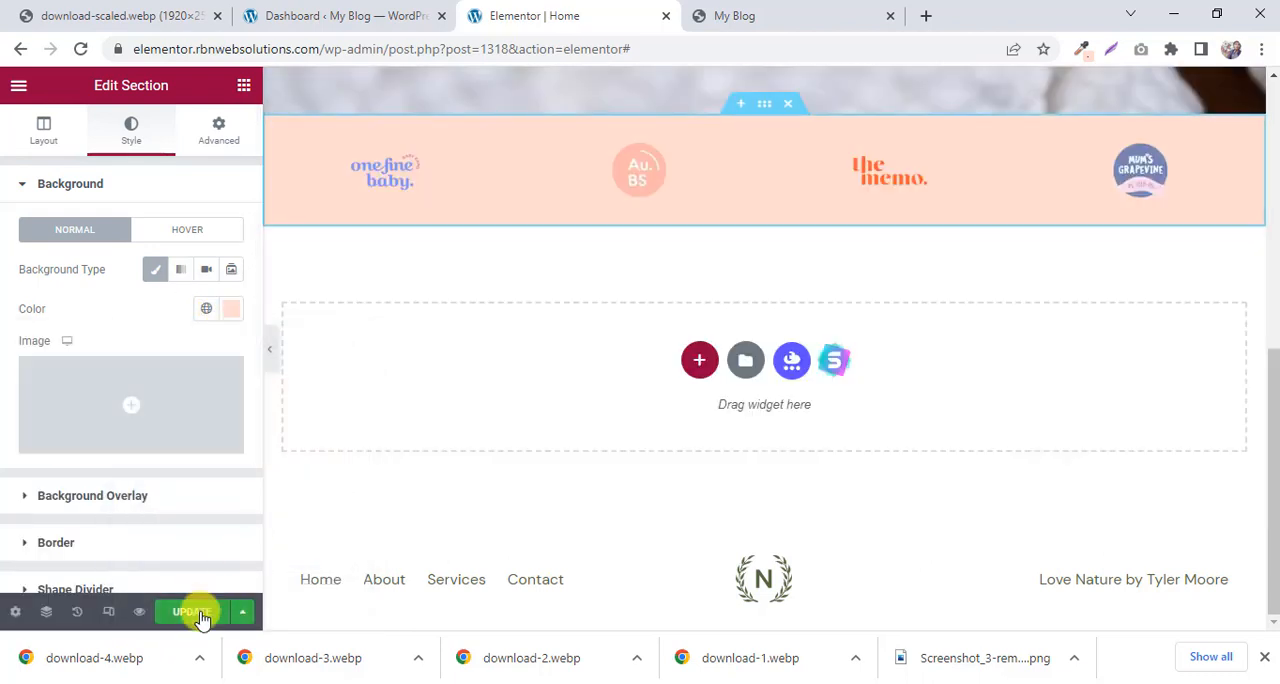
Preview the page changes and compare the peach logo strip with the My Blog reference page.
left_click(140, 613)
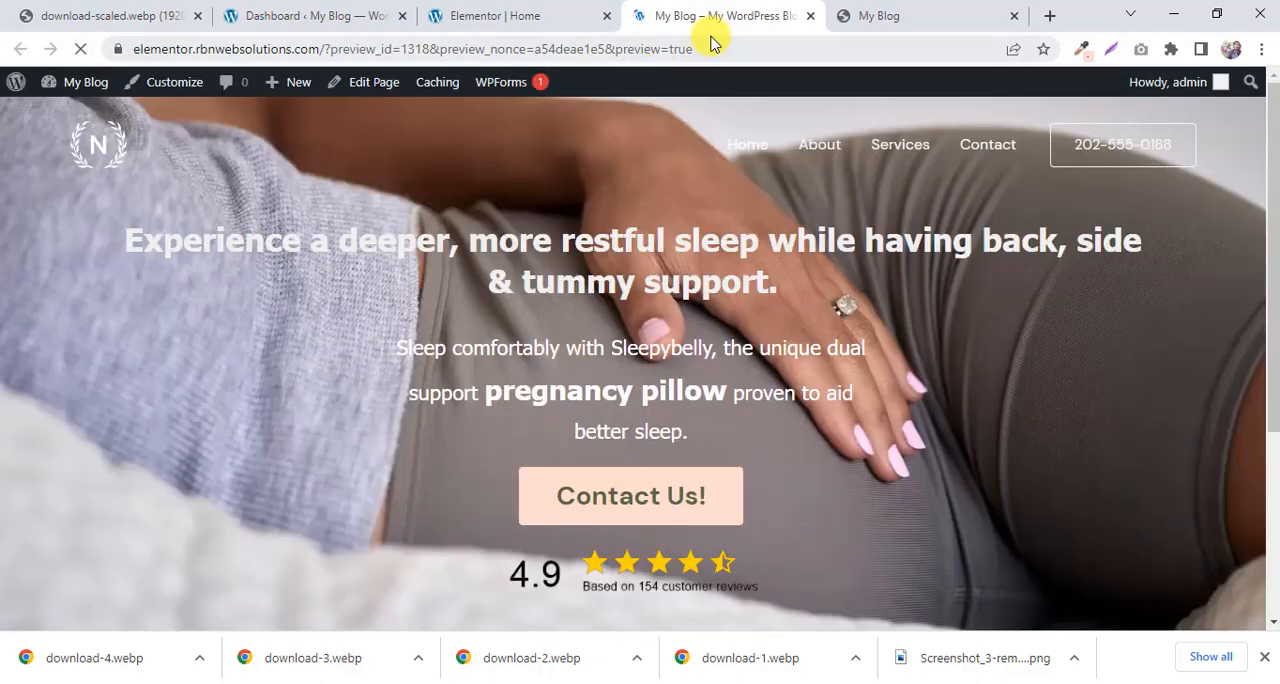
scroll(573, 260, "down", 3)
scroll(573, 282, "down", 1)
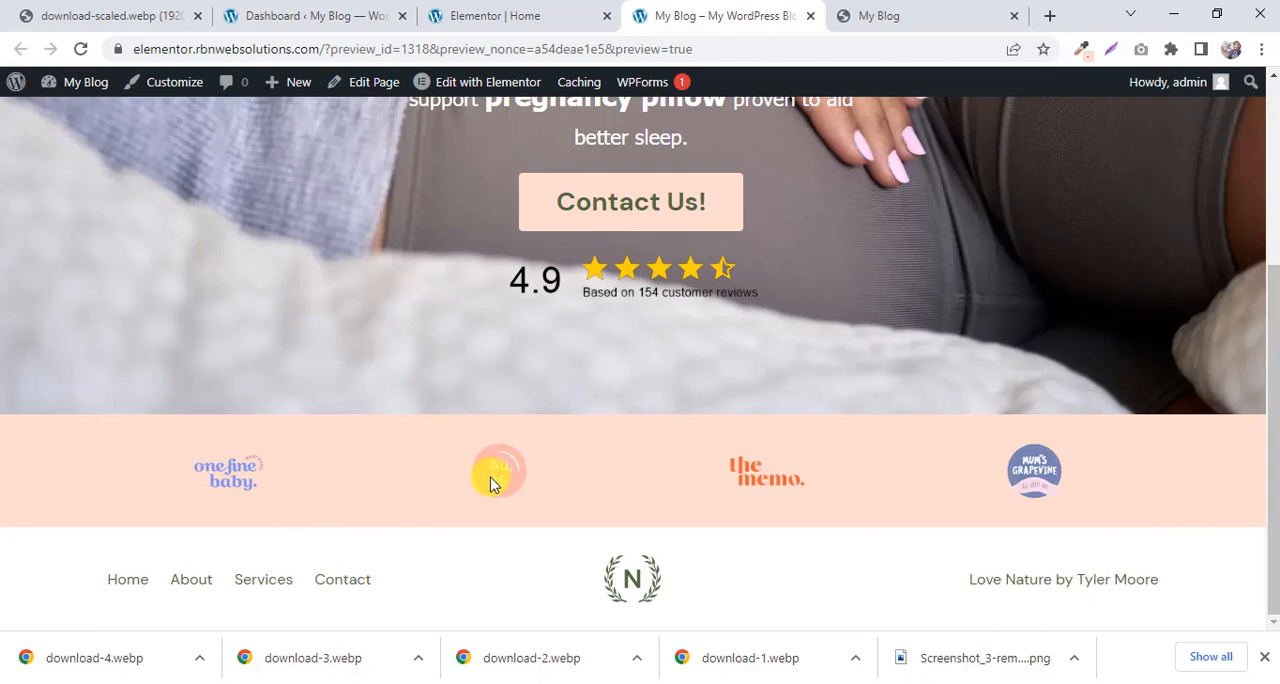
left_click(886, 12)
scroll(709, 306, "down", 3)
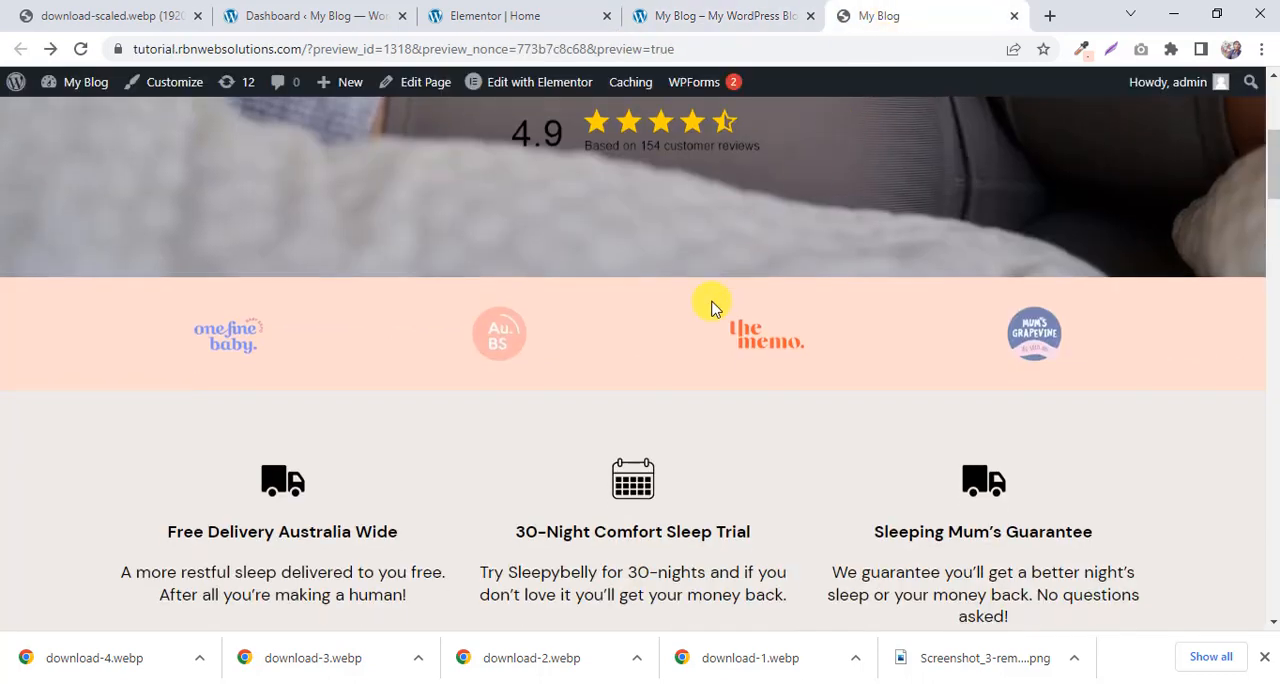
scroll(714, 310, "up", 1)
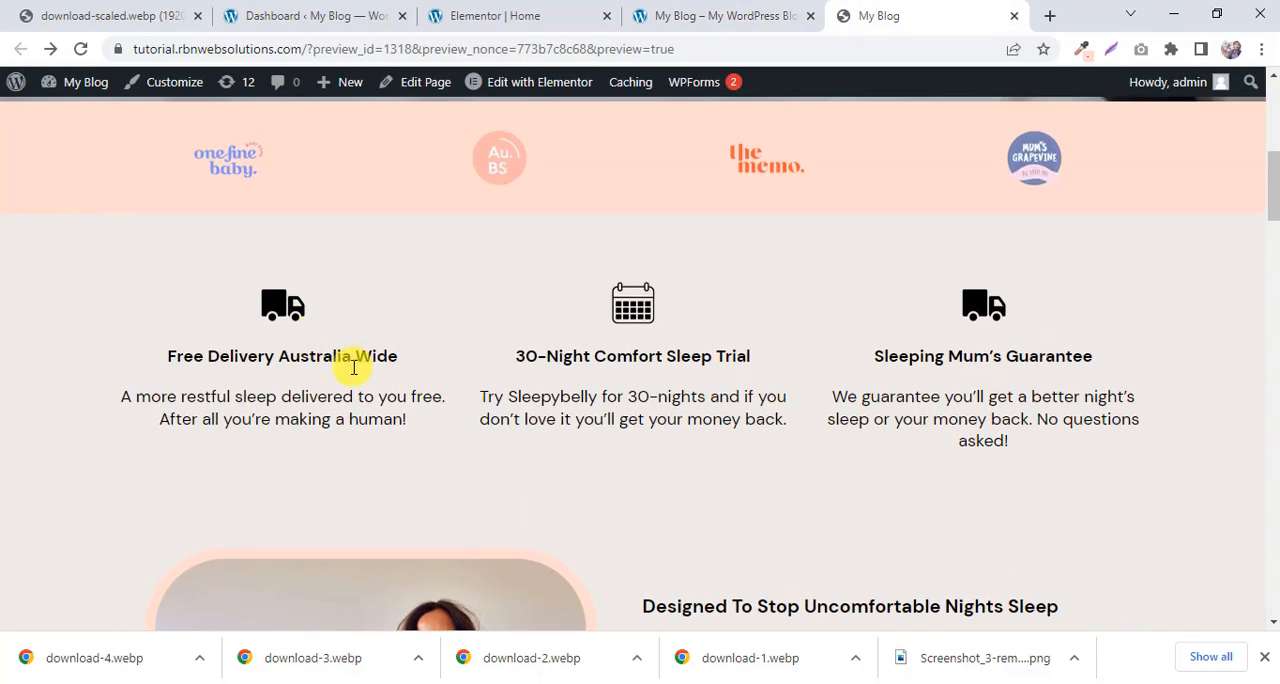
Examine the three-column delivery, sleep trial and guarantee section on the reference page, opening its truck icon in a separate tab.
right_click(280, 312)
left_click(300, 302)
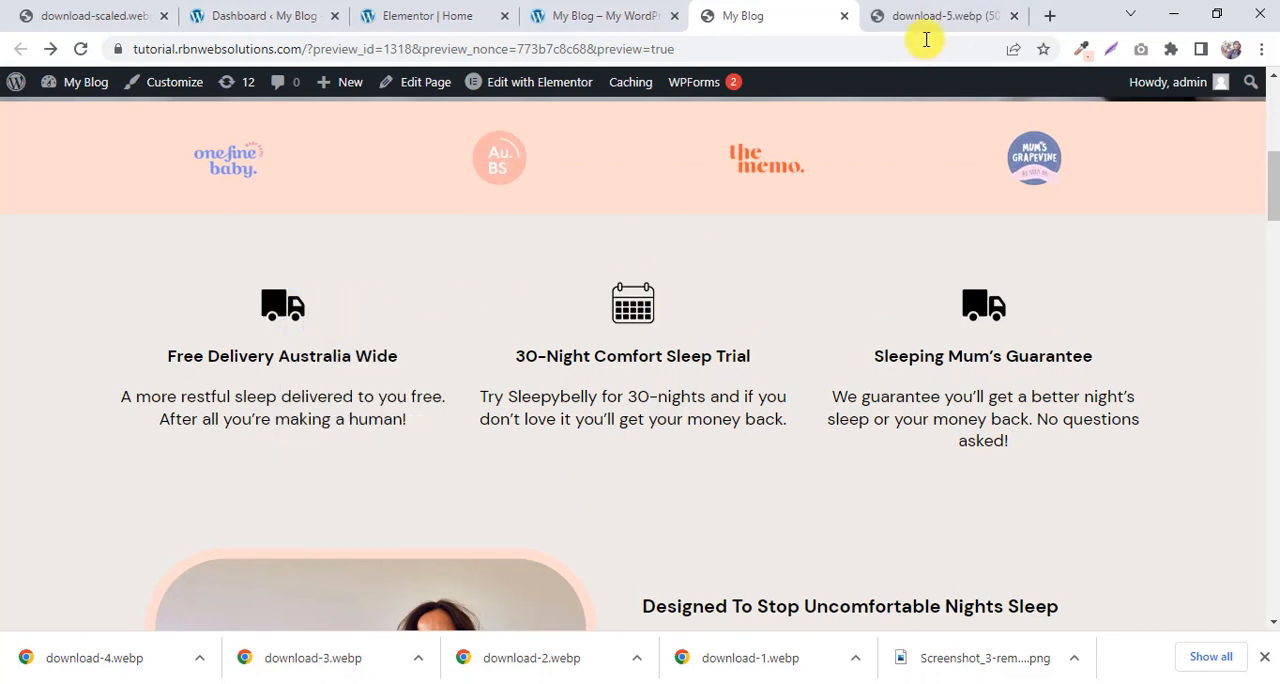
left_click(940, 15)
left_click(750, 15)
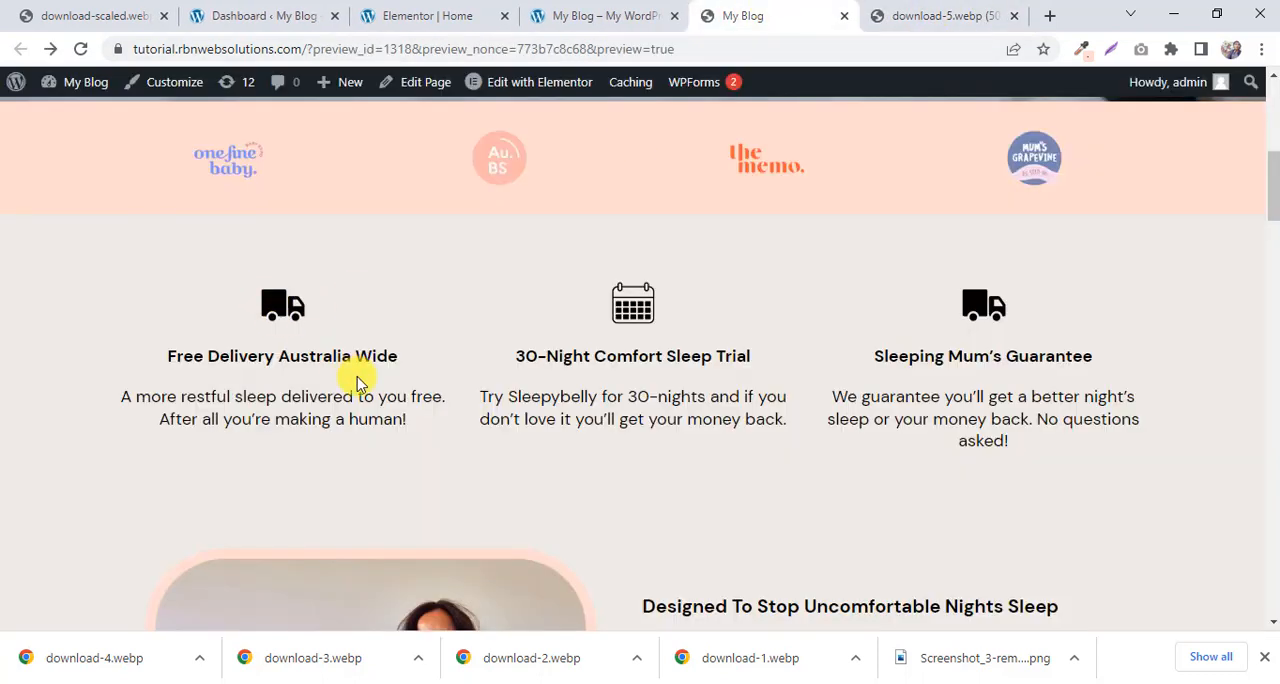
left_click_drag(406, 374, 148, 364)
left_click_drag(424, 418, 130, 403)
left_click(121, 391)
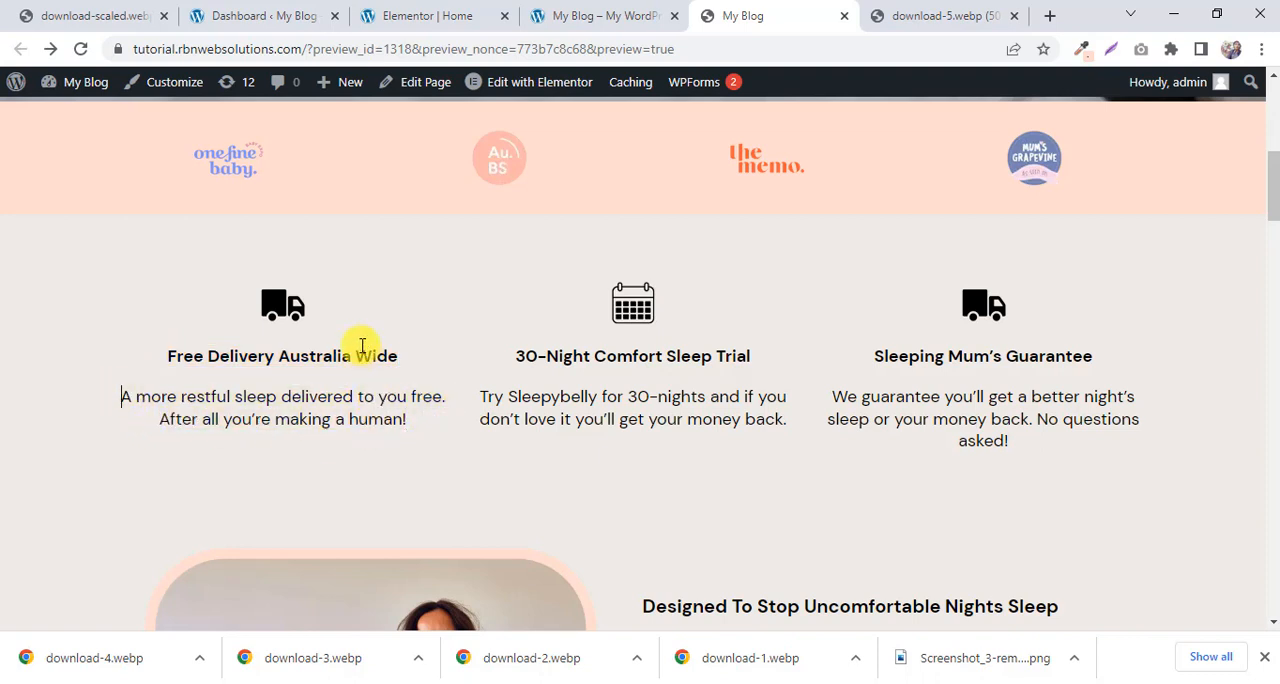
scroll(557, 400, "down", 1)
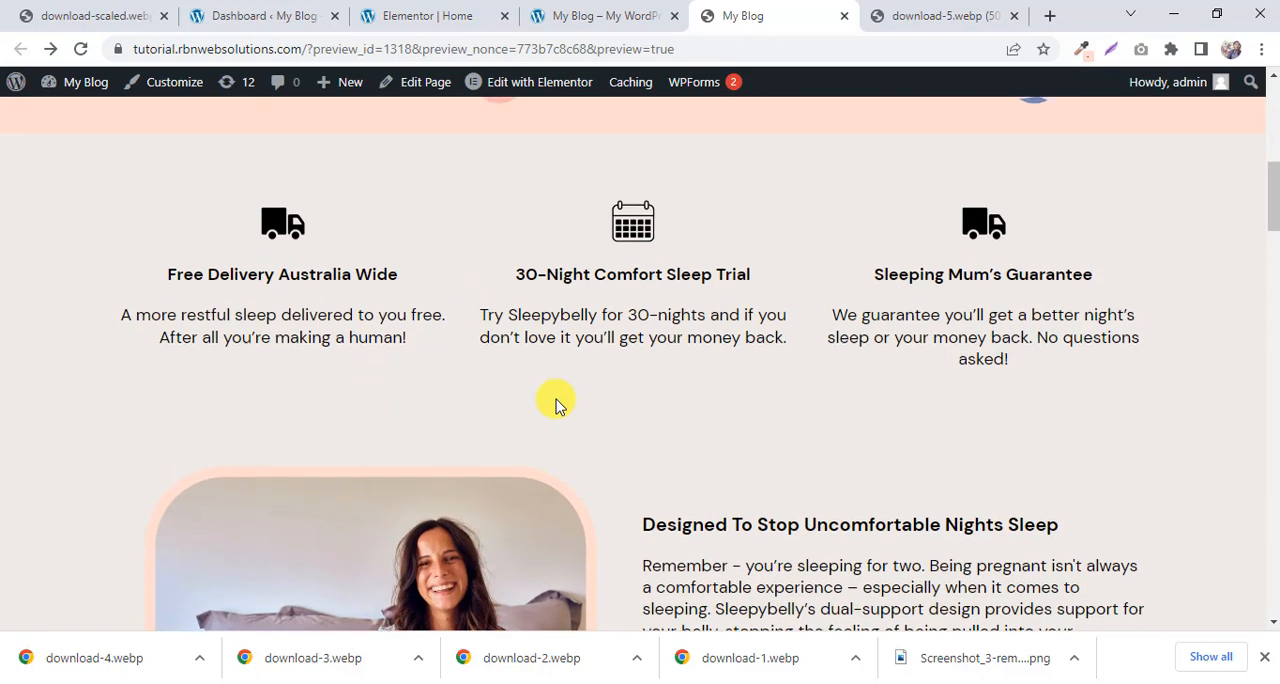
scroll(557, 403, "up", 2)
scroll(557, 403, "down", 2)
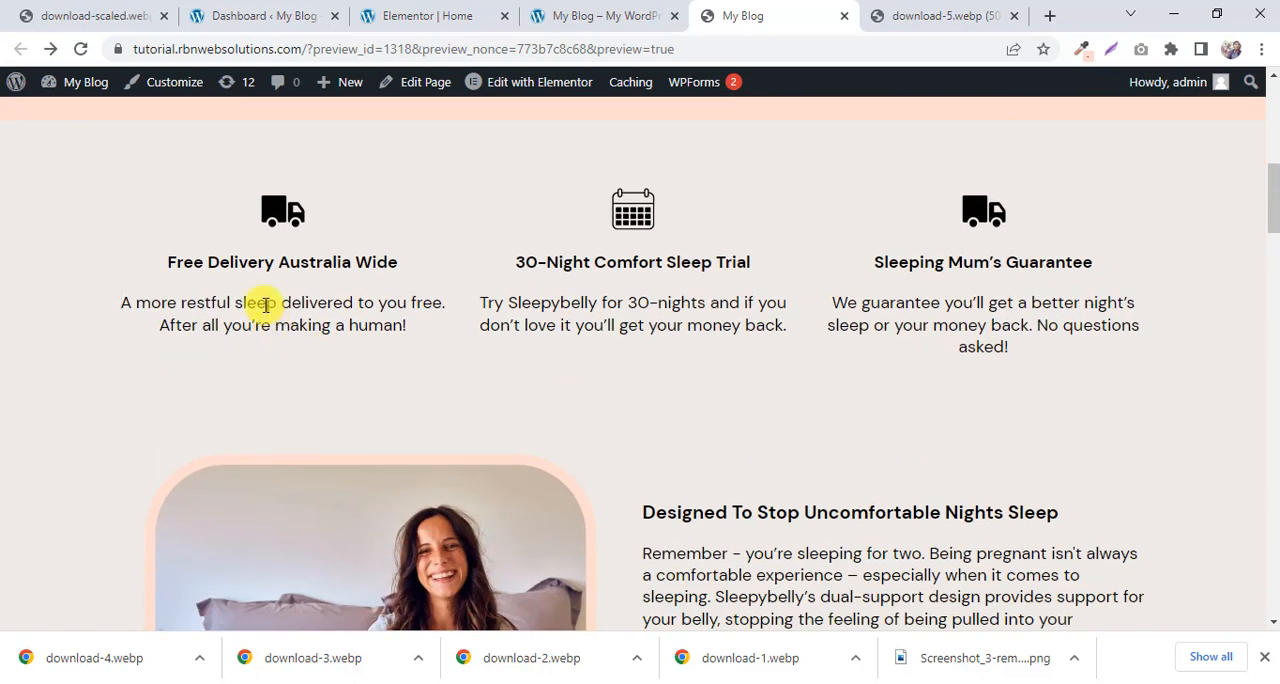
scroll(860, 170, "up", 1)
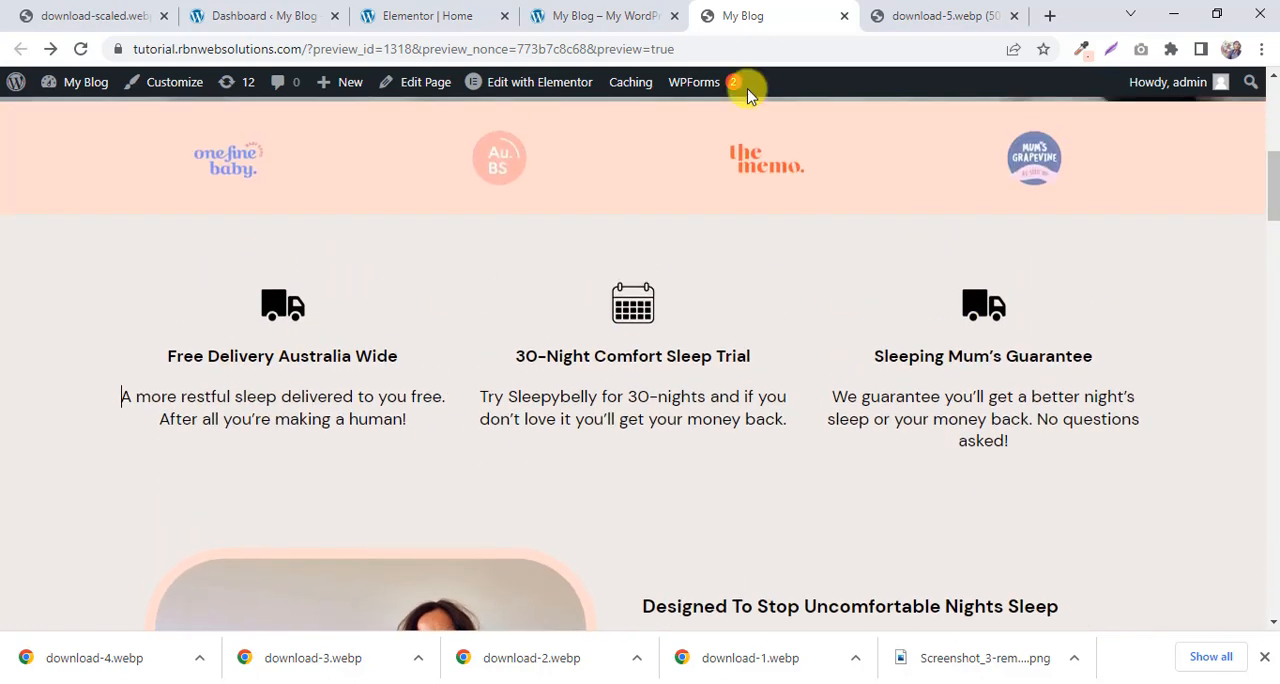
Return to the Elementor editor and add a three-column section below the logo strip.
left_click(635, 15)
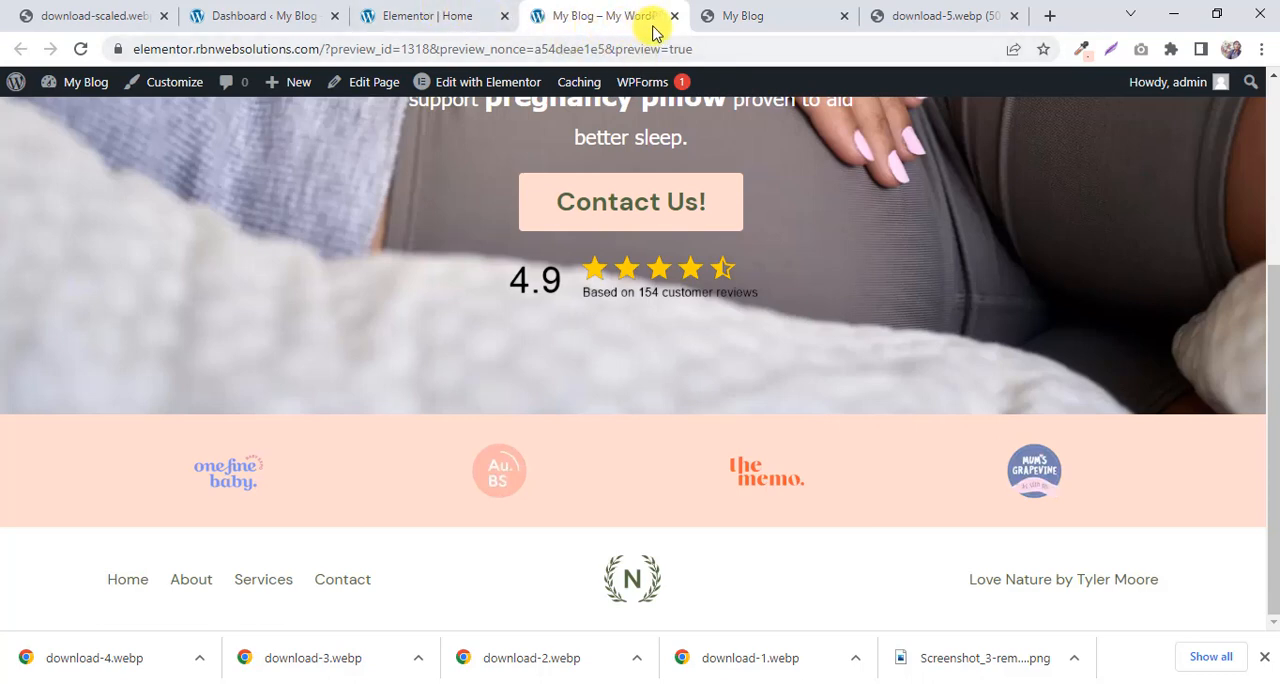
left_click(420, 18)
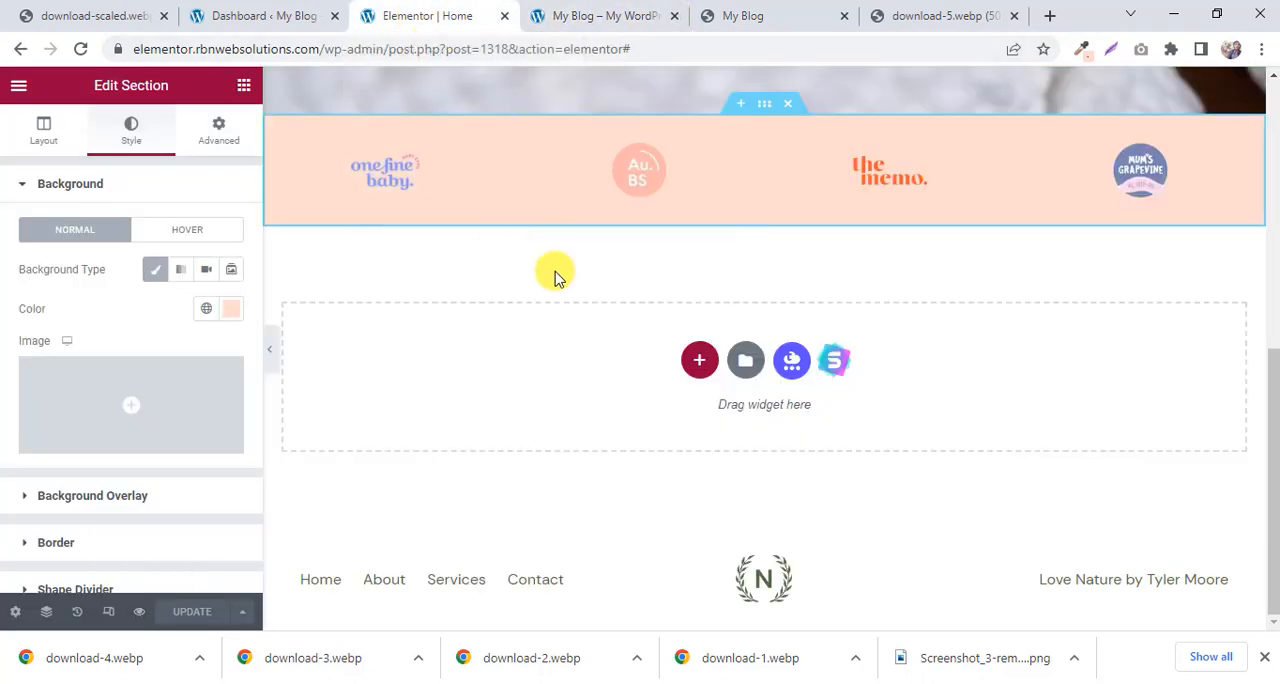
left_click(696, 362)
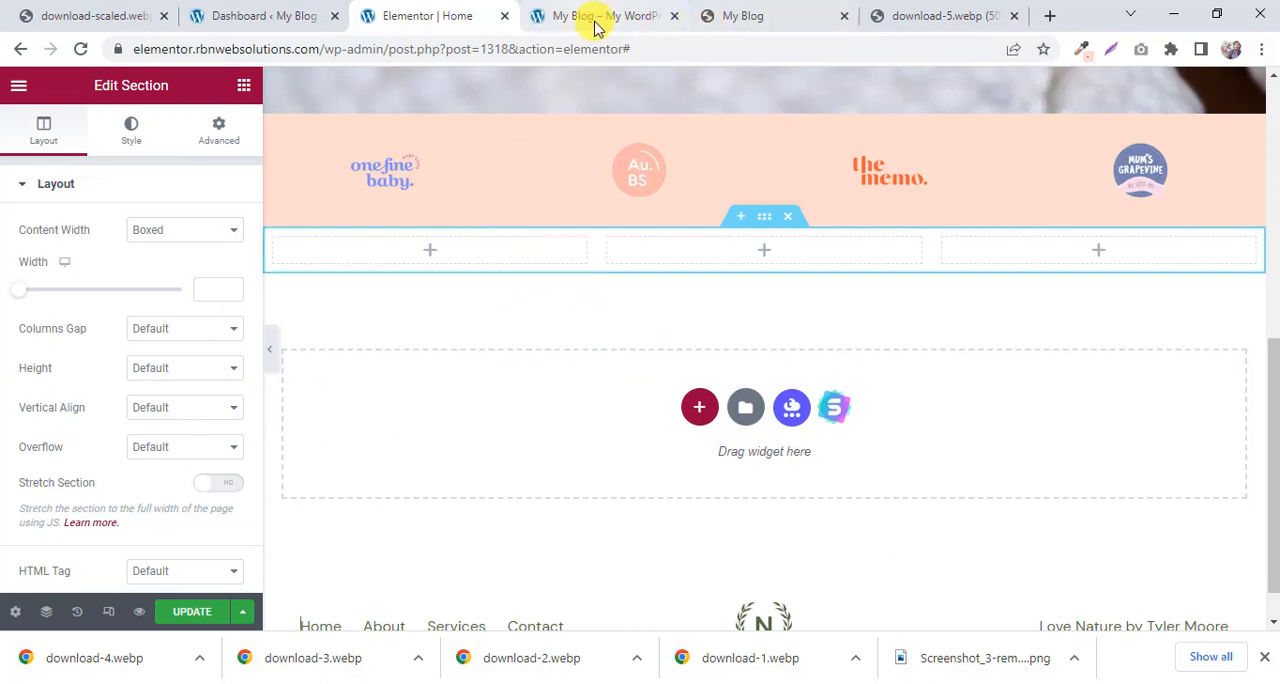
Place the My Blog tab beside the Elementor tab, open the Free Delivery truck icon in its own tab and save it as download-5.webp.
left_click_drag(752, 25, 590, 15)
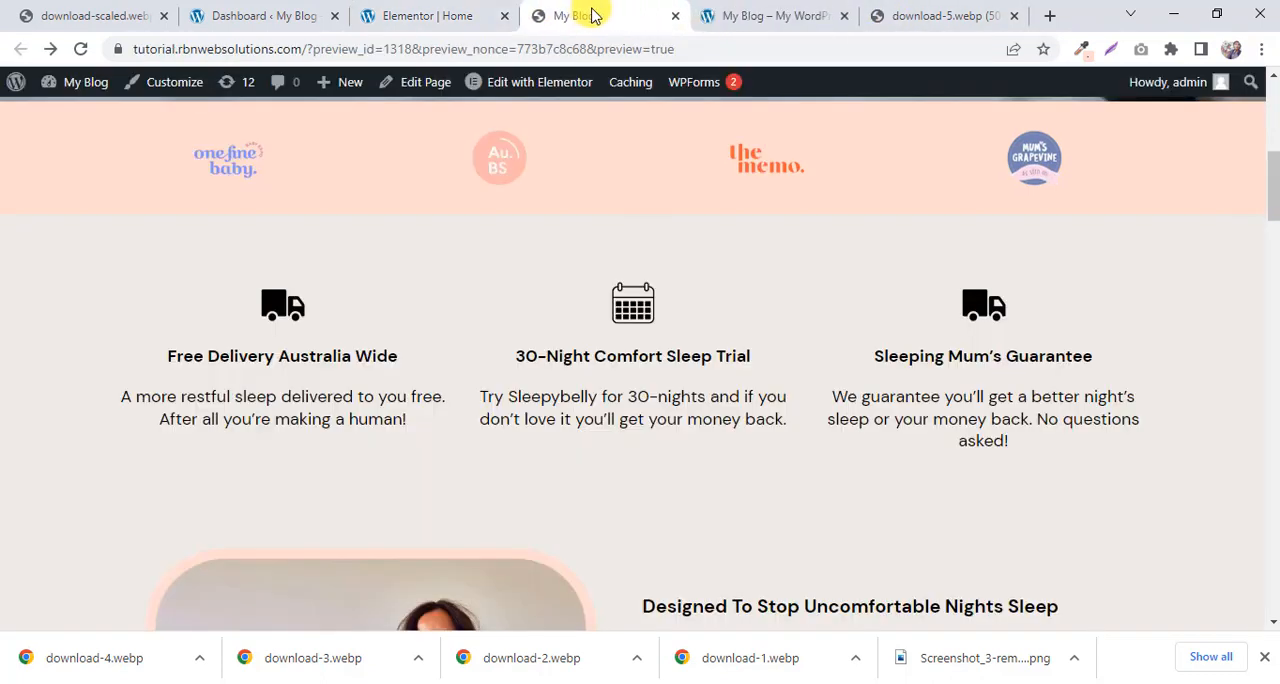
right_click(288, 308)
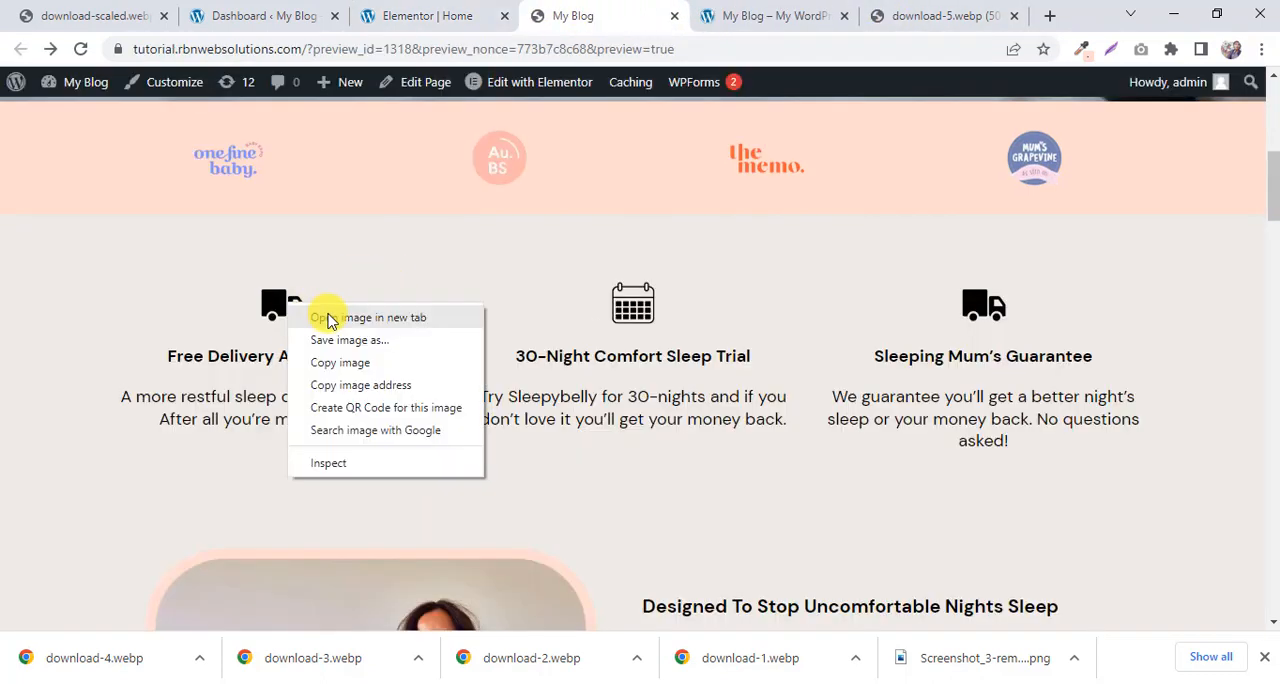
left_click(332, 318)
left_click(697, 8)
right_click(645, 350)
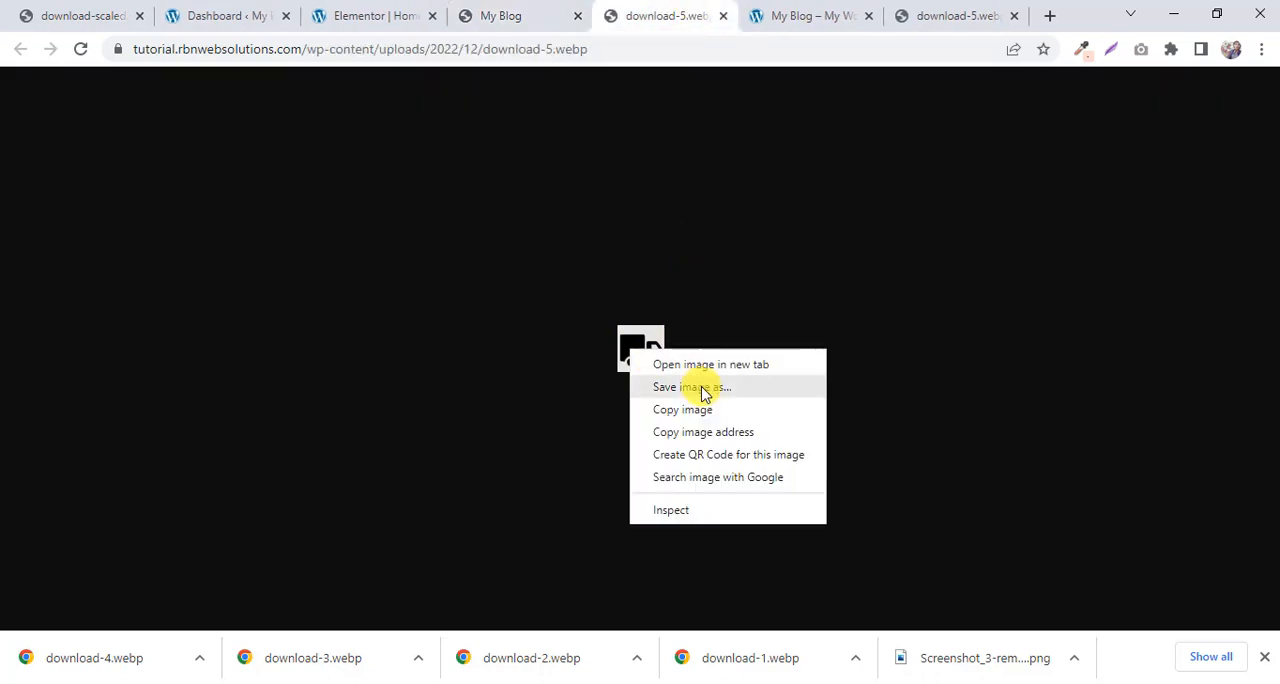
left_click(697, 386)
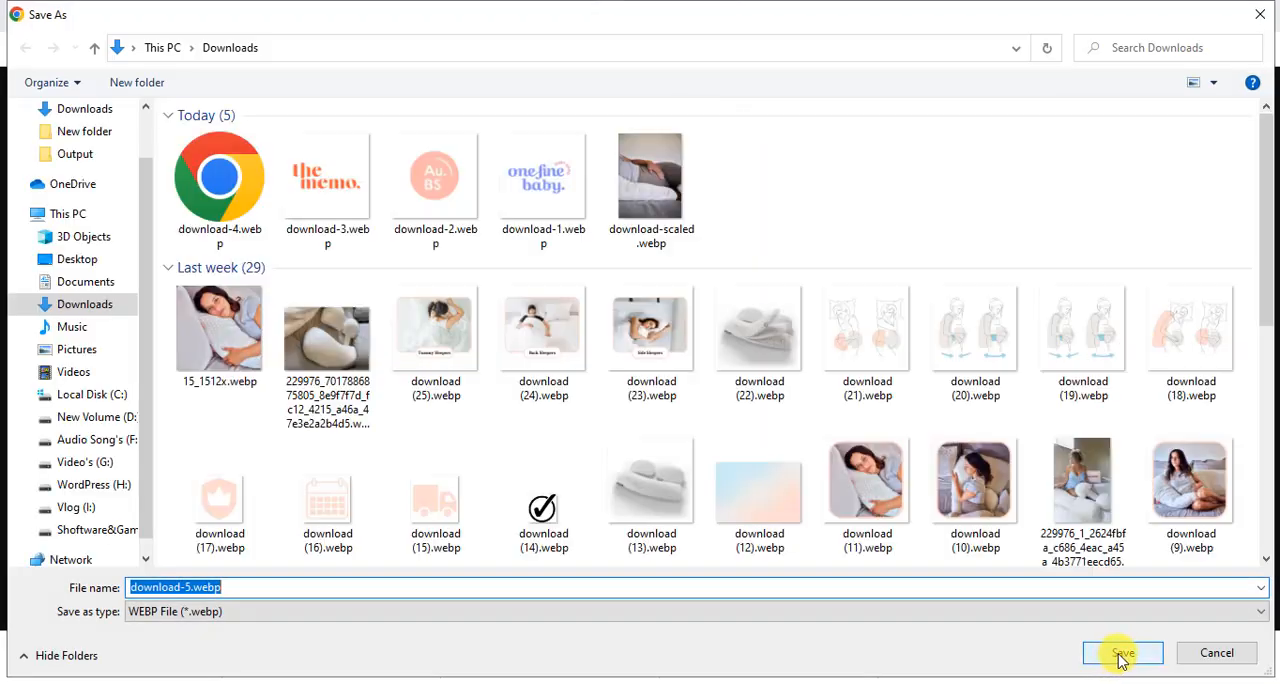
left_click(1120, 655)
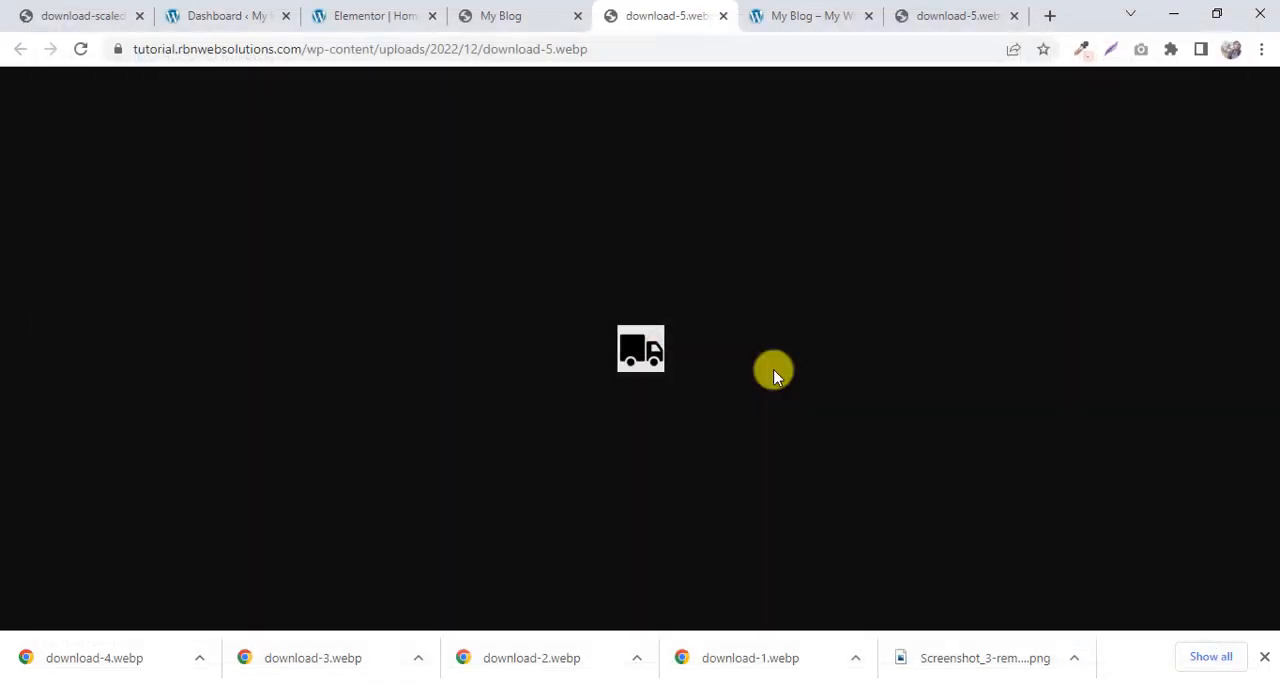
Open the calendar icon from the My Blog reference page in its own tab and save it to Downloads as download-6.webp.
left_click(508, 12)
right_click(632, 322)
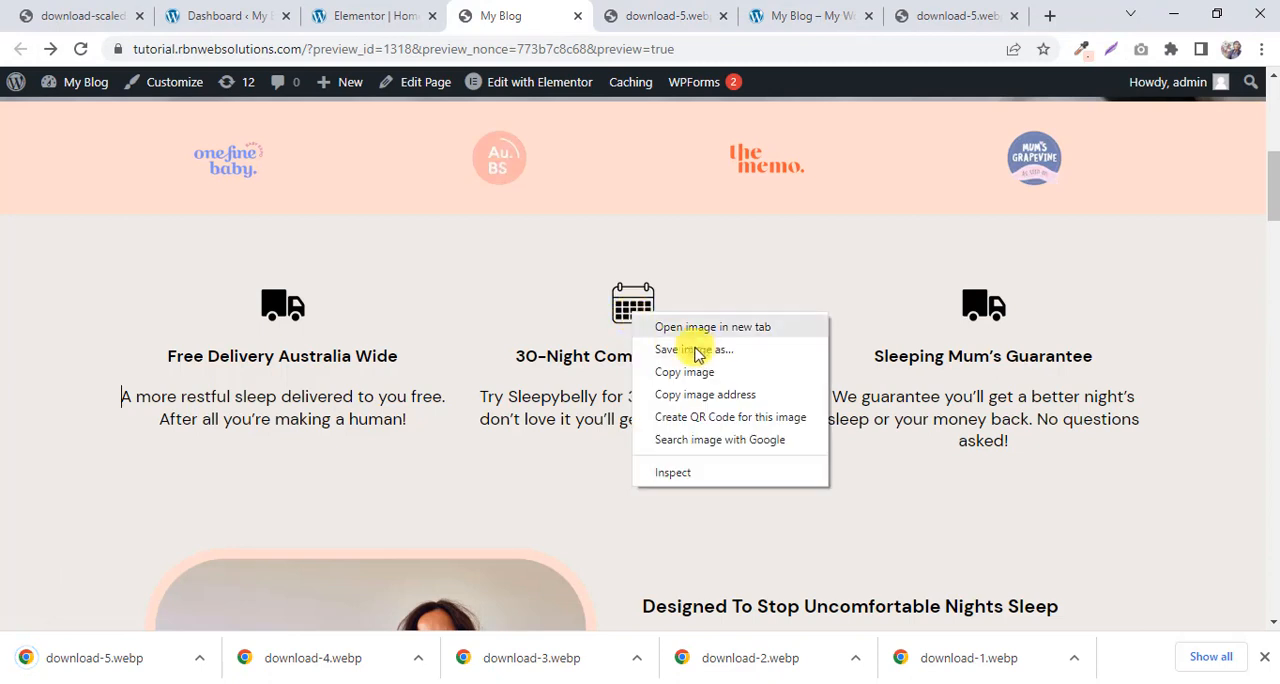
left_click(700, 328)
left_click(715, 15)
right_click(646, 368)
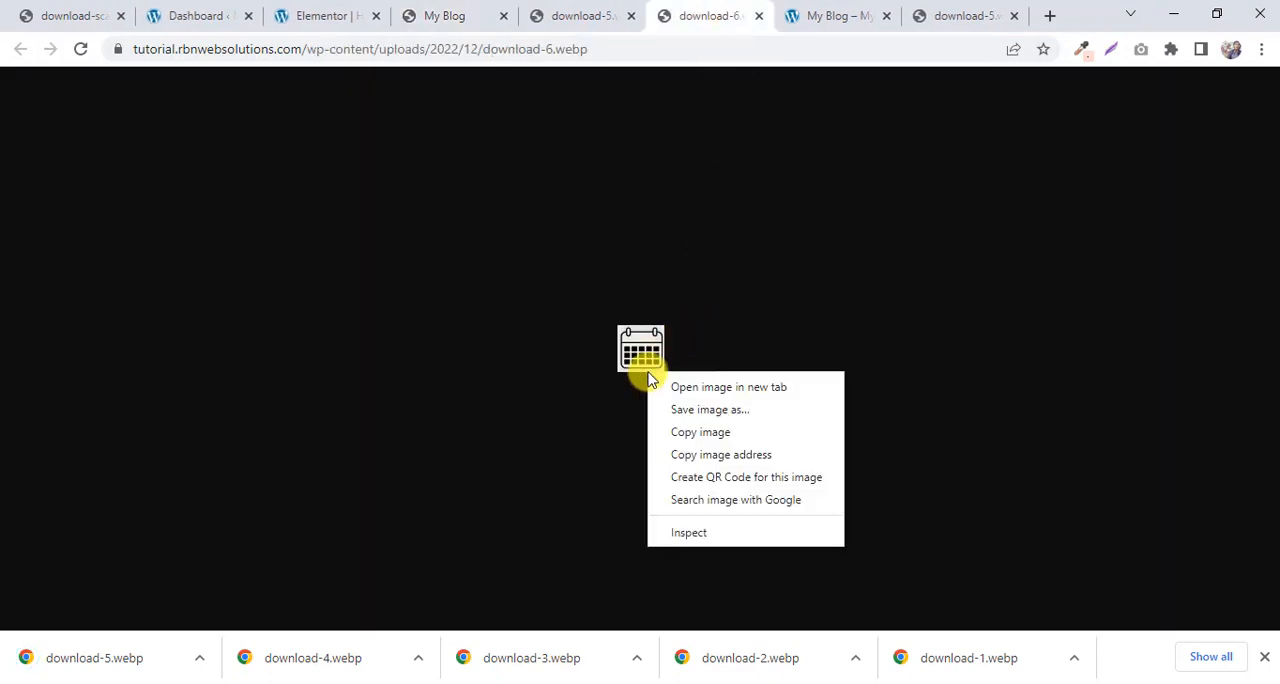
left_click(696, 405)
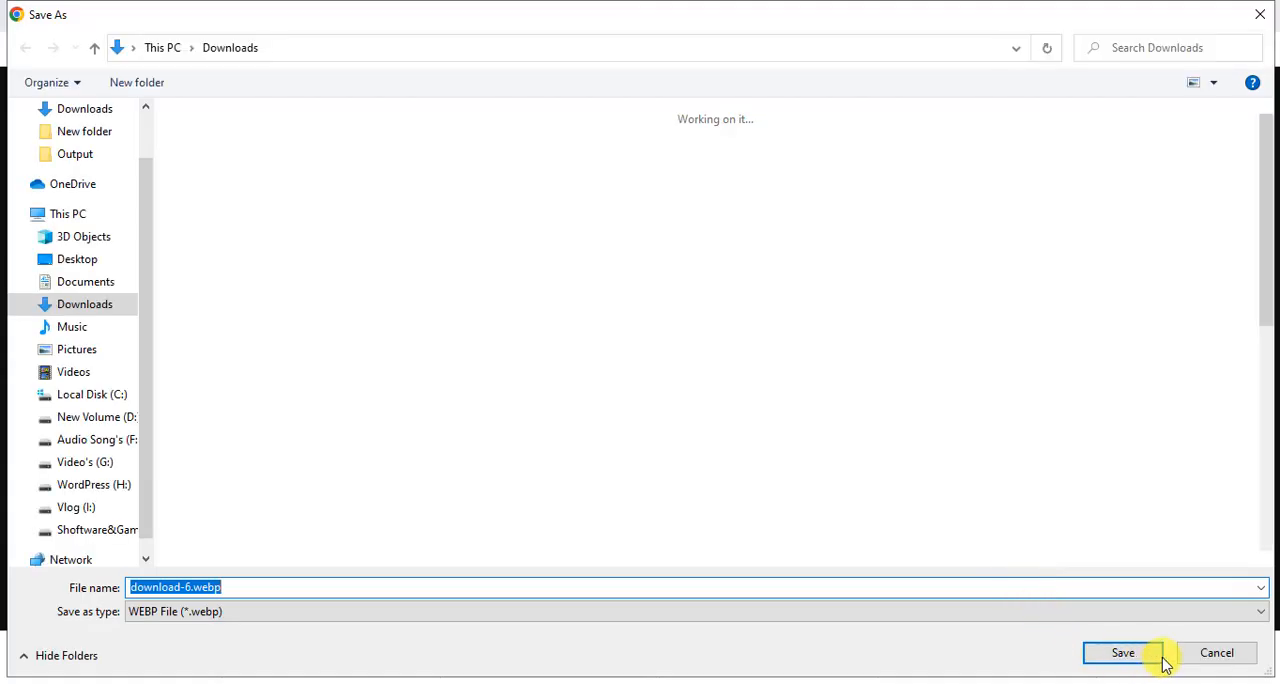
left_click(1123, 652)
Return to the My Blog reference page and close the image tabs used for saving download-5.webp and download-6.webp.
left_click(428, 14)
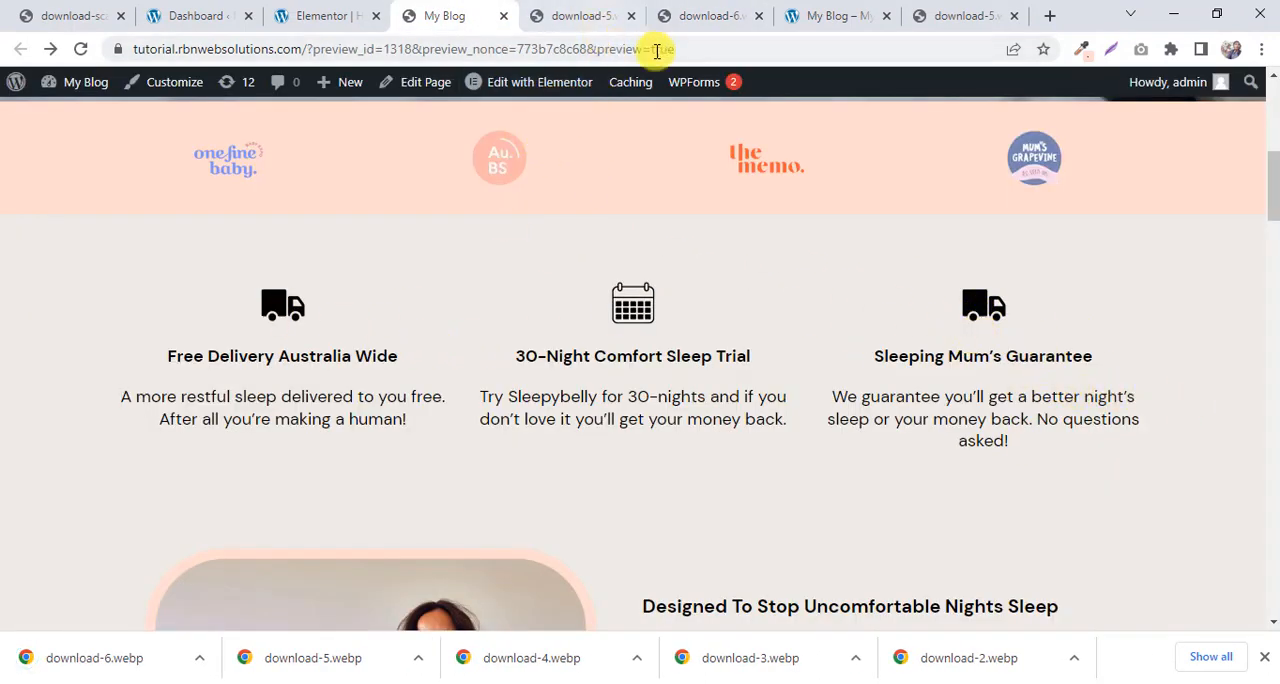
left_click(631, 17)
left_click(631, 17)
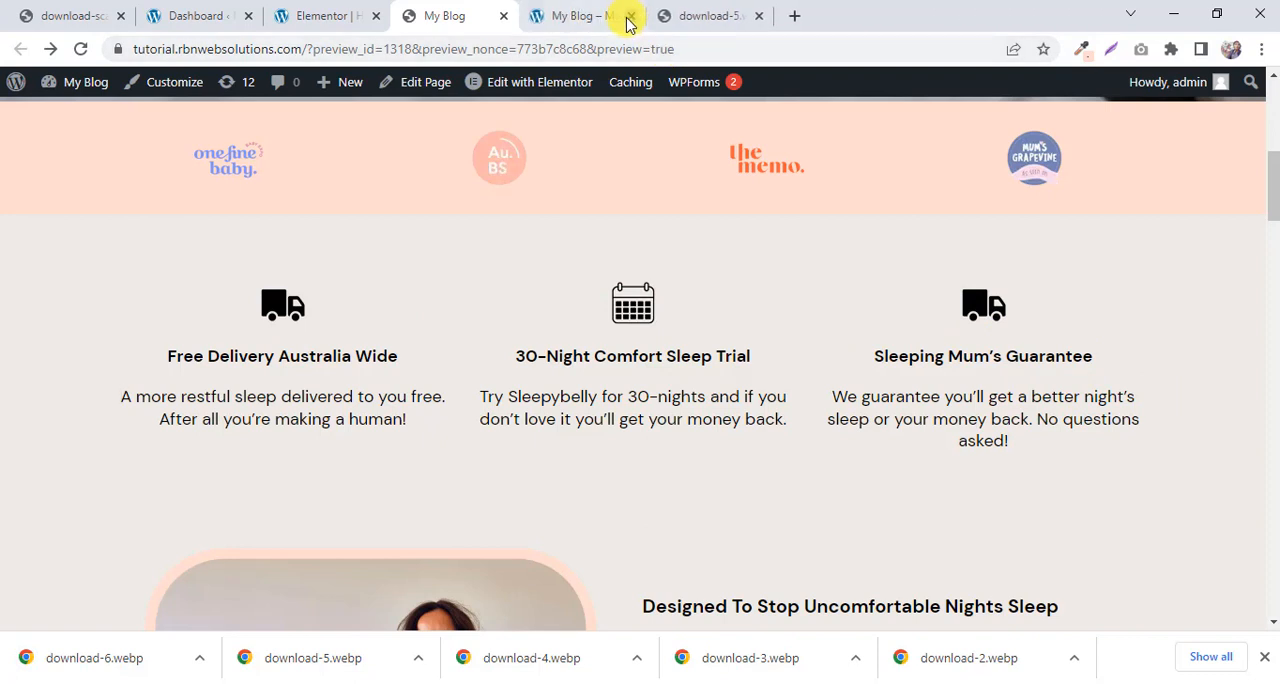
Return to the Elementor editor, add an Image widget to the new section's first column, and upload and insert download-5.webp into it.
left_click(349, 10)
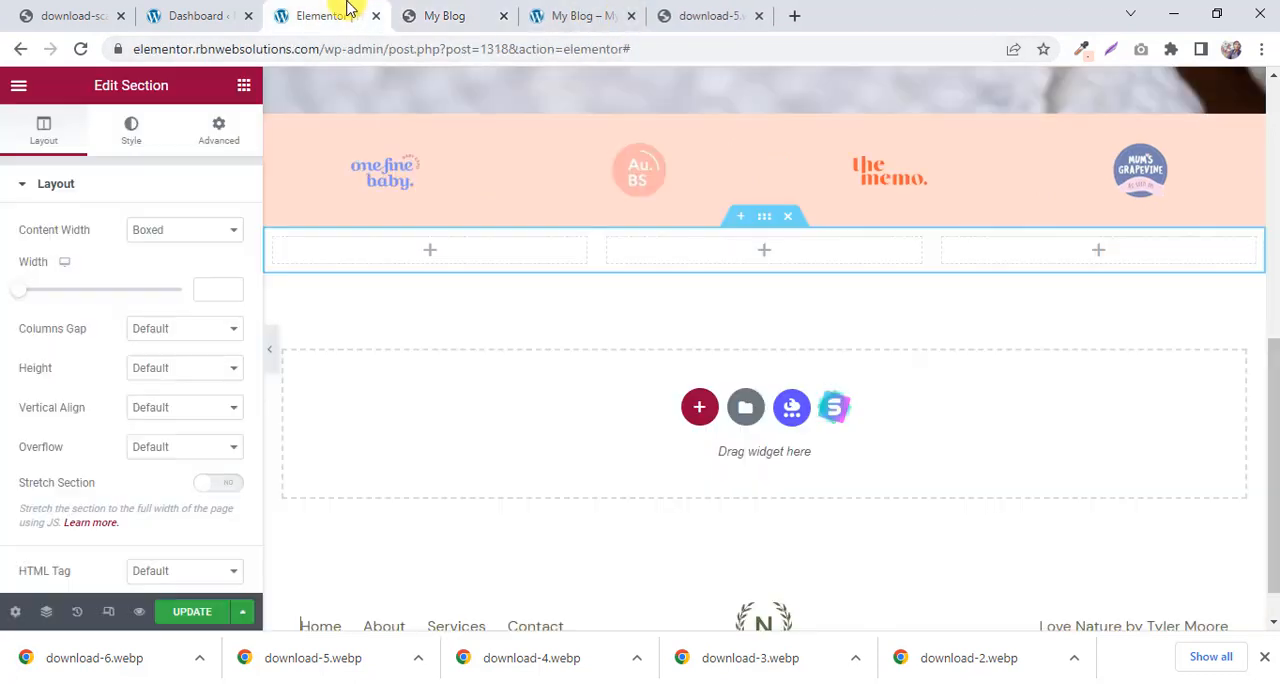
left_click(434, 257)
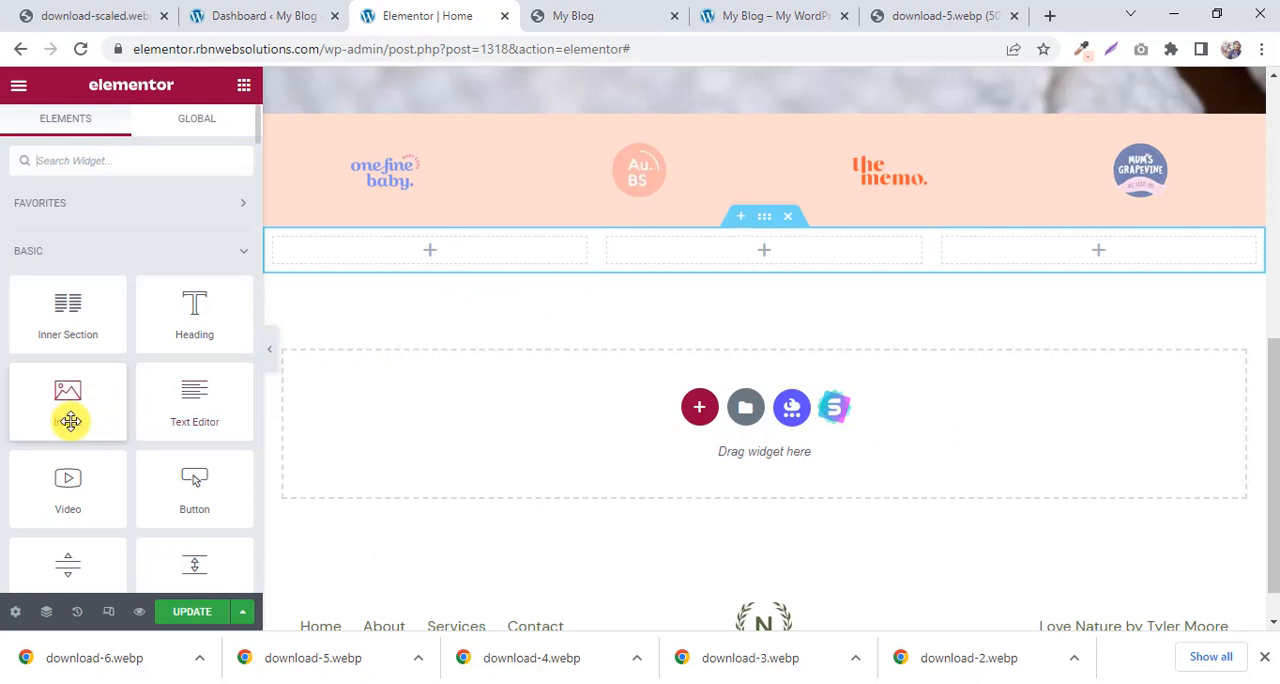
left_click_drag(69, 420, 461, 259)
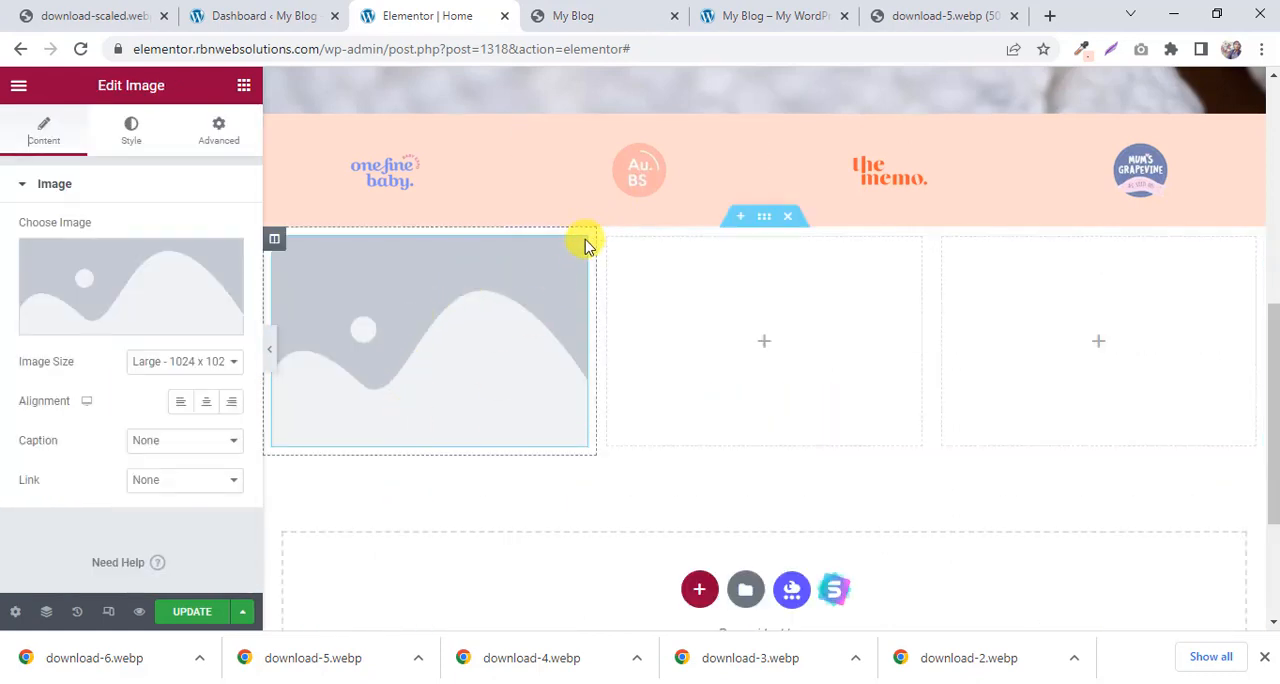
left_click(129, 279)
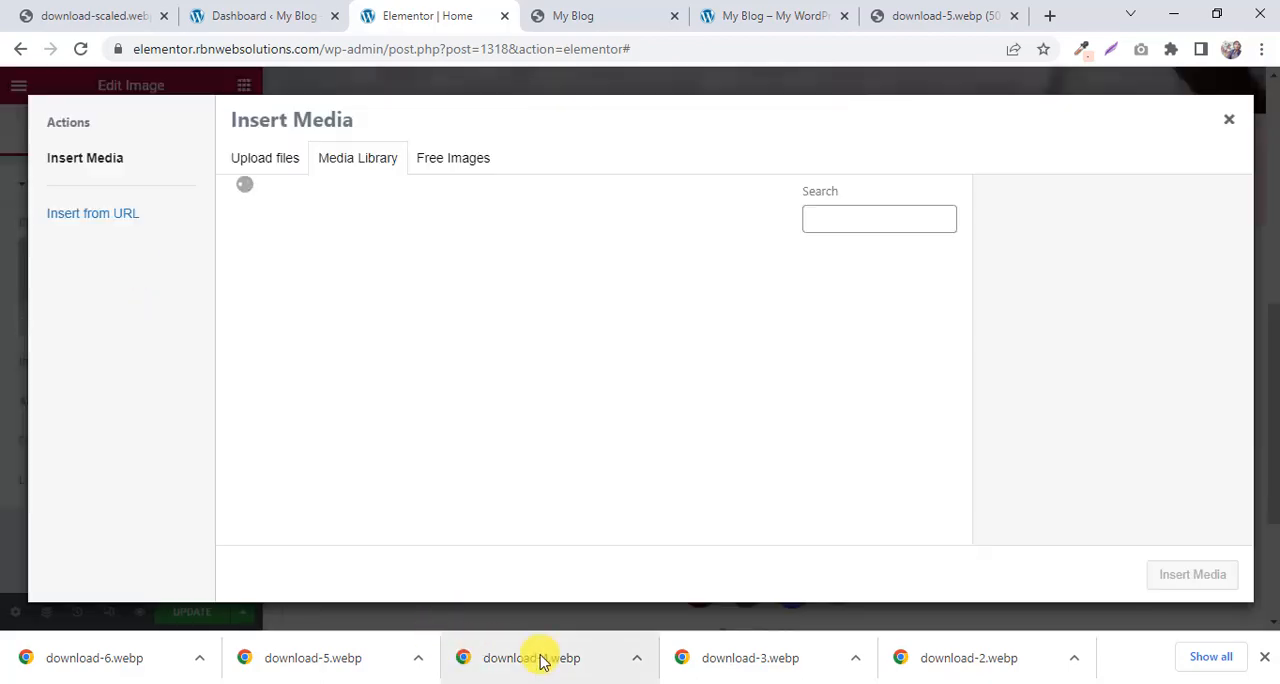
left_click_drag(322, 667, 491, 363)
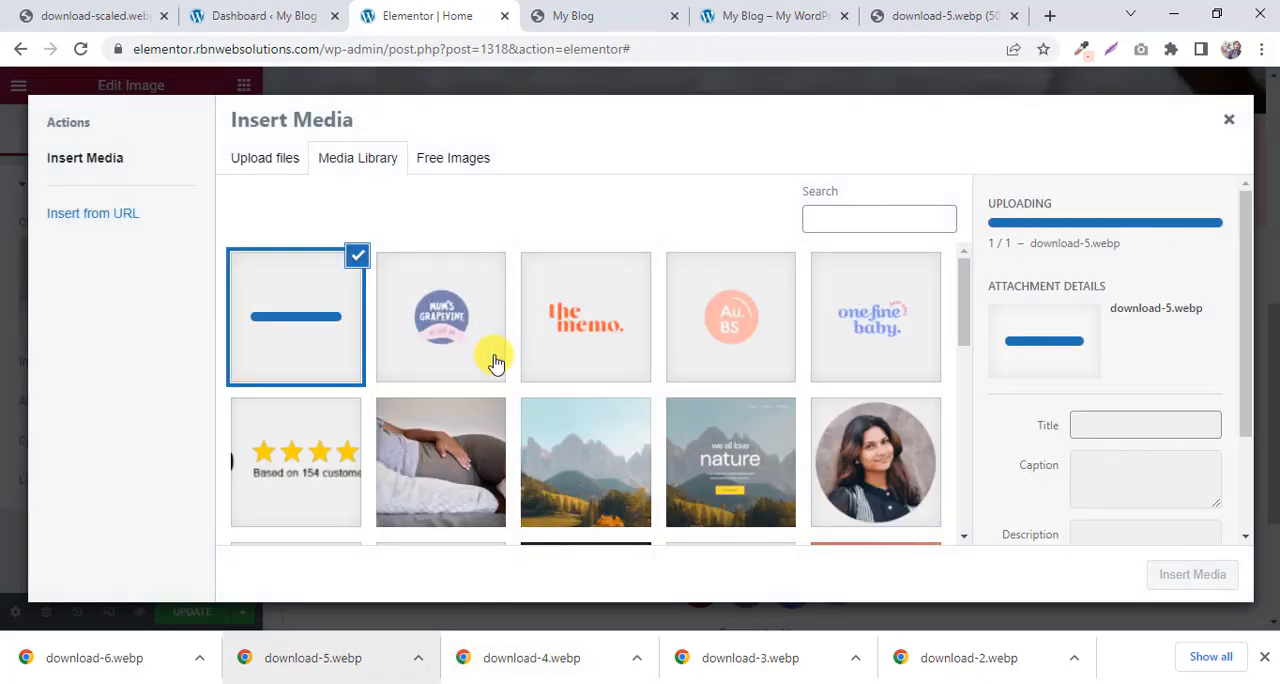
left_click(1160, 574)
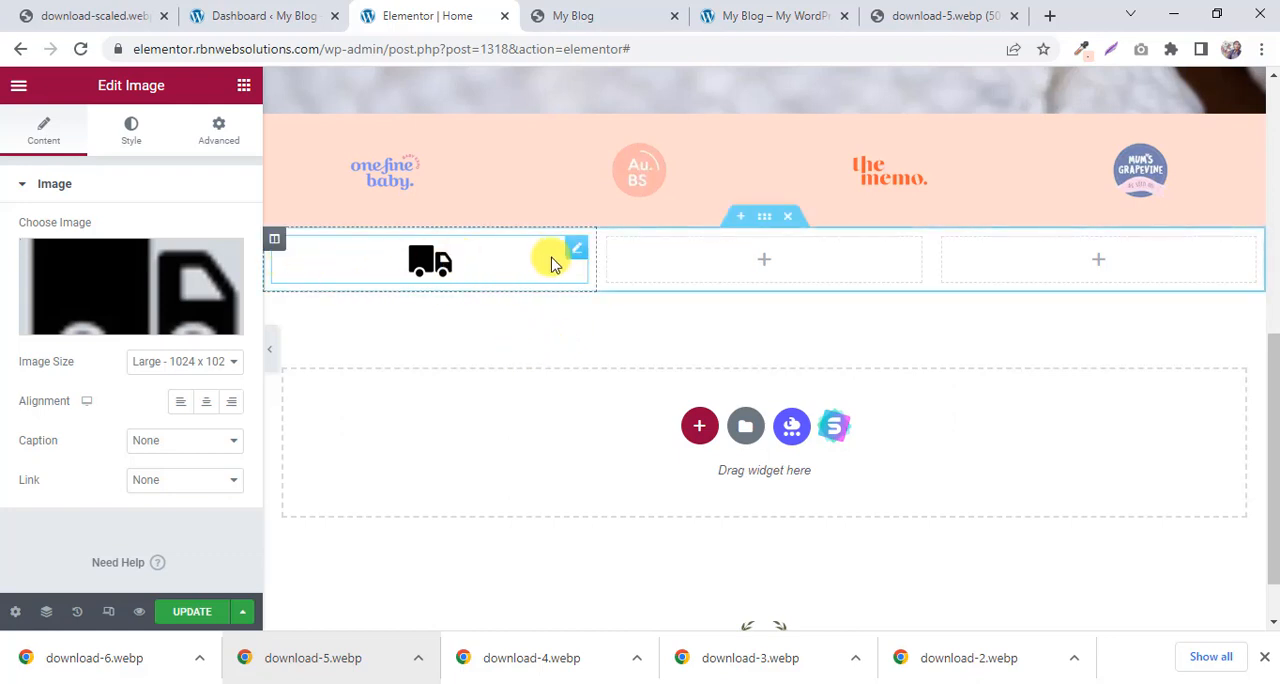
Close the download-5.webp image tab and return to the Elementor editor.
left_click(755, 18)
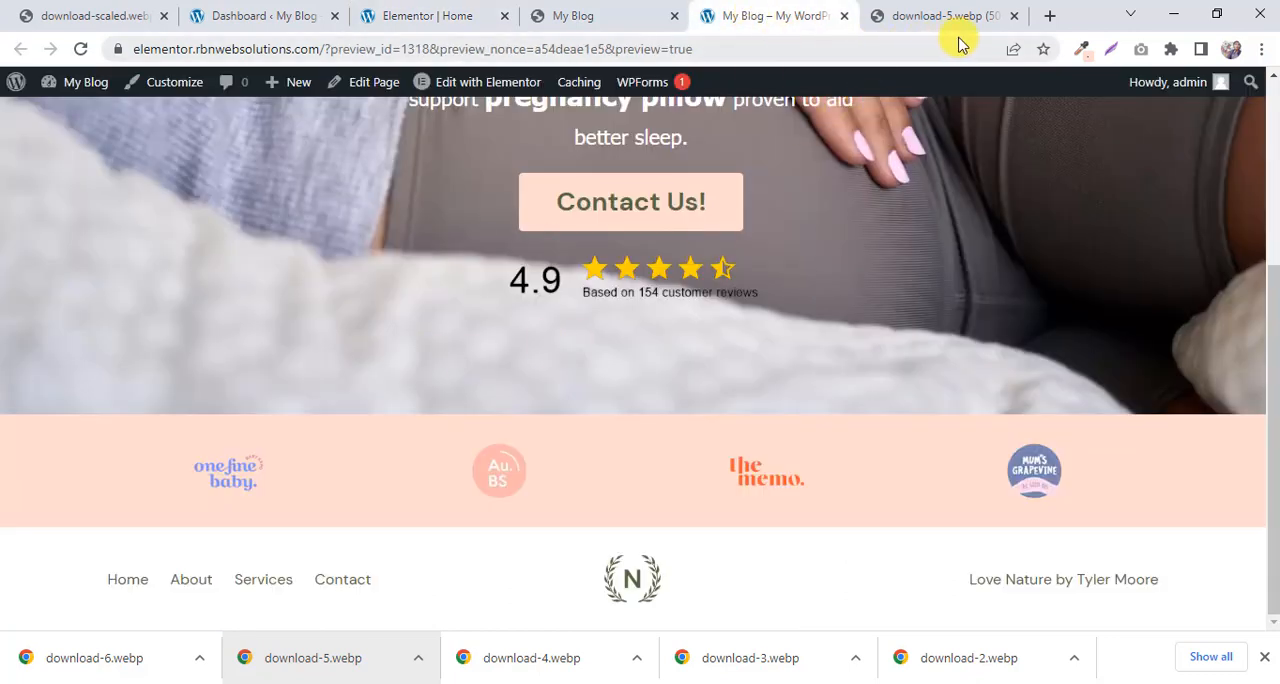
left_click(1014, 16)
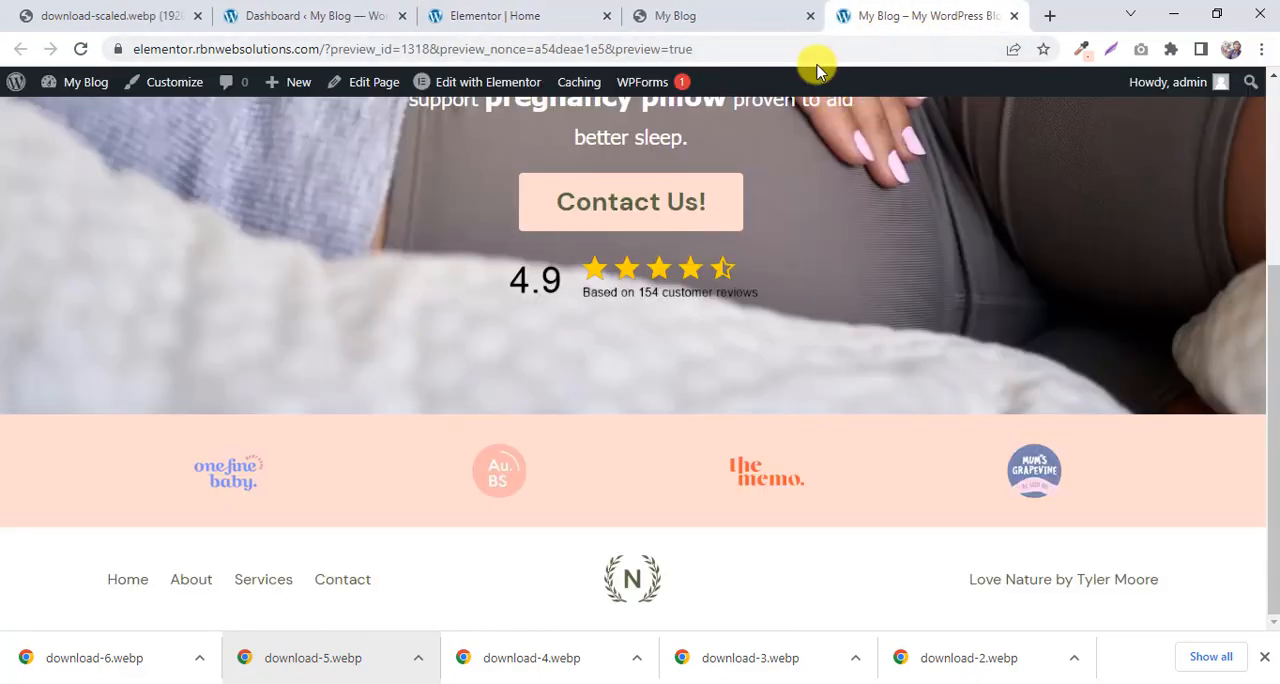
left_click(540, 18)
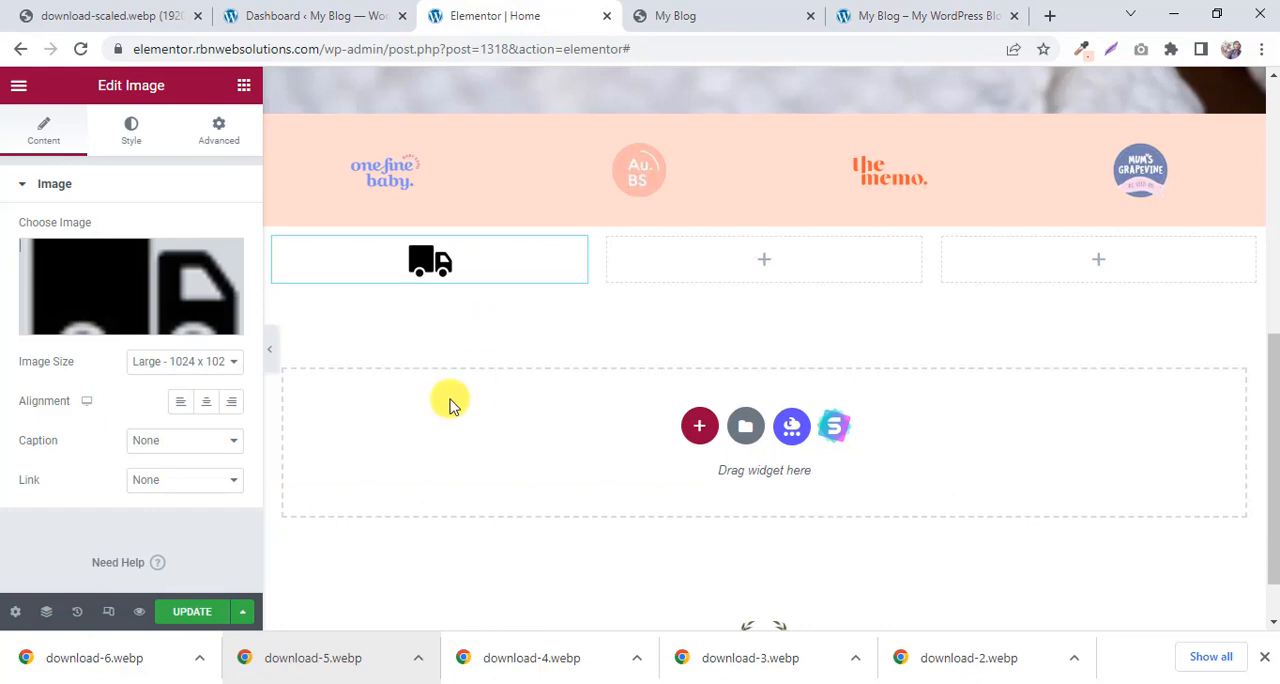
Add a Heading widget below the truck icon and copy the "Free Delivery Australia Wide" title from the My Blog reference page.
left_click(244, 90)
left_click_drag(194, 334, 440, 275)
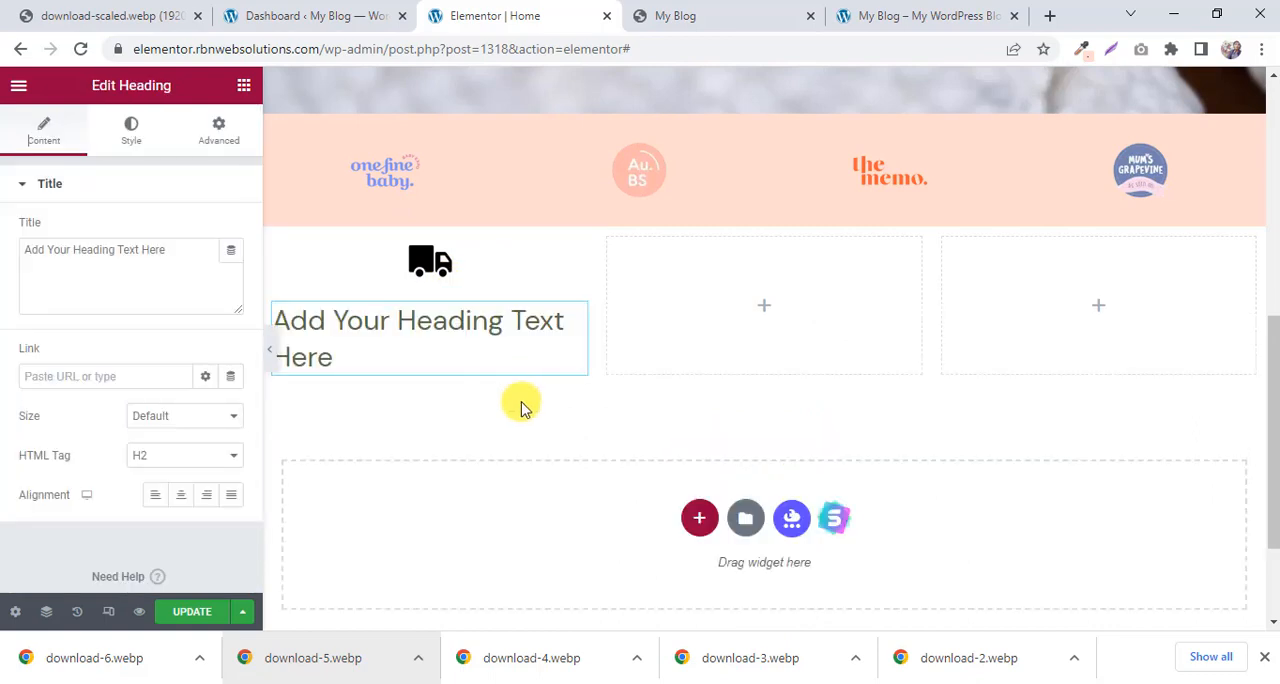
left_click(745, 18)
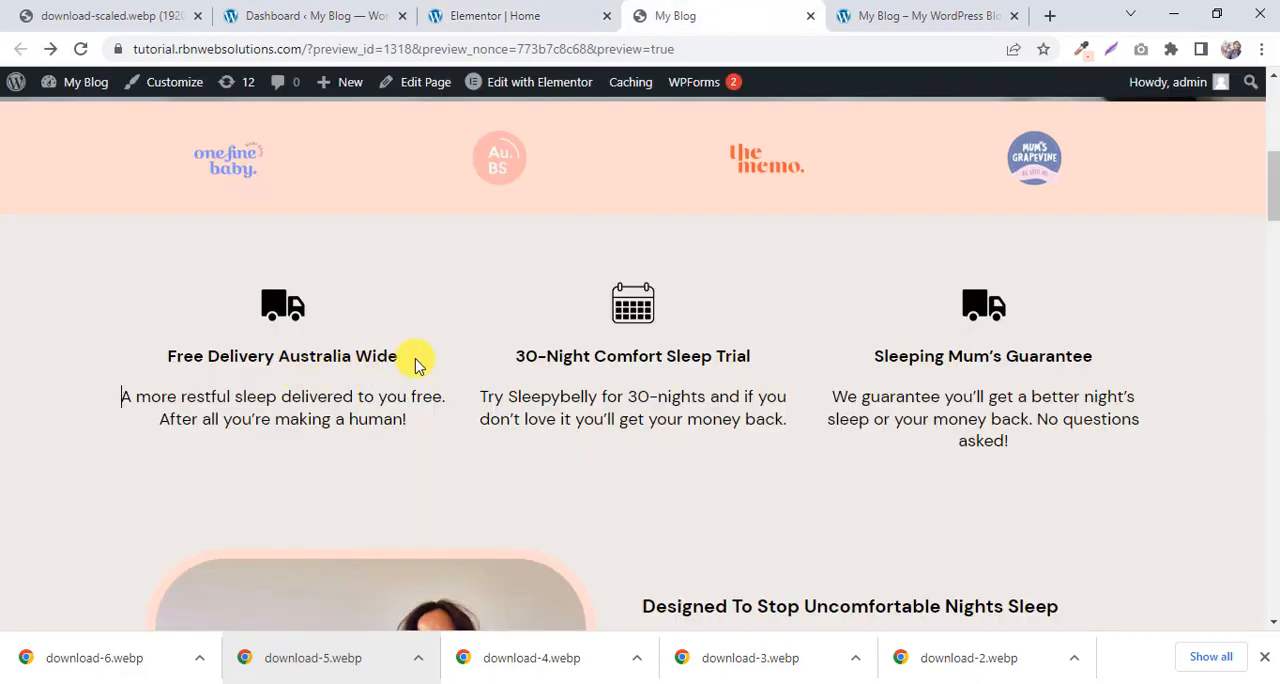
left_click_drag(418, 366, 167, 358)
right_click(240, 356)
left_click(274, 368)
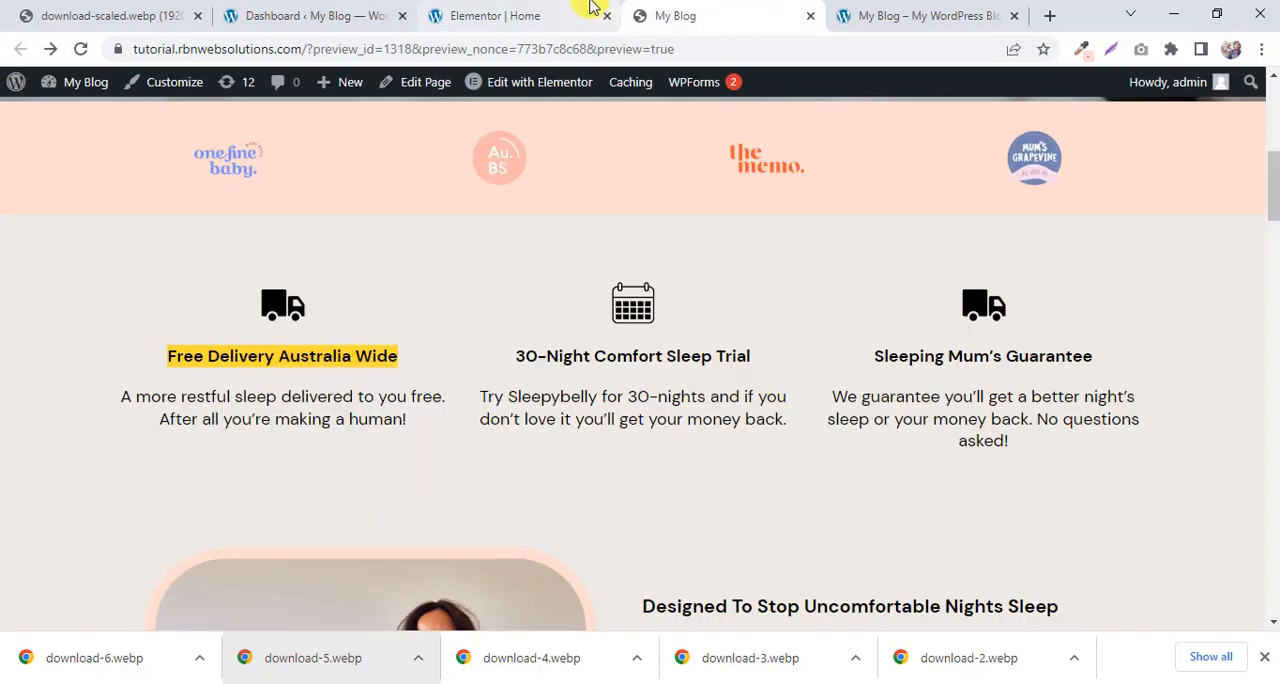
Back in the Elementor editor, replace the heading's placeholder with "Free Delivery Australia Wide" and centre it.
left_click(591, 12)
left_click(186, 257)
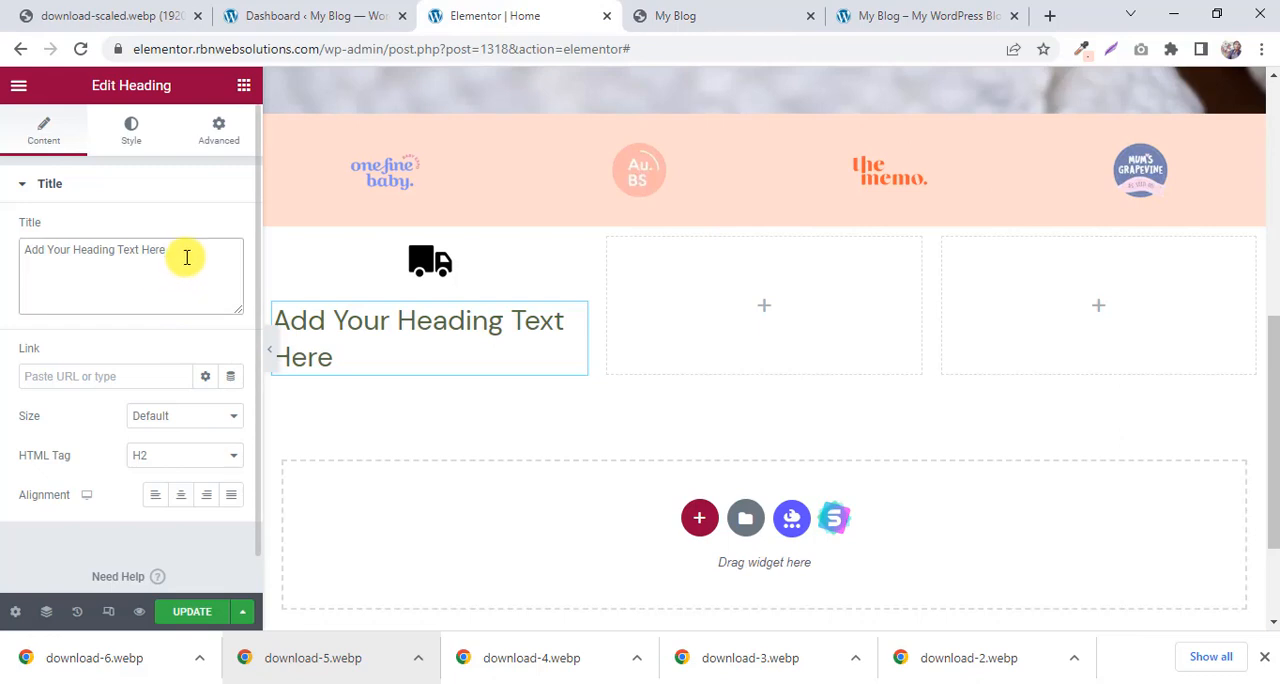
key("ctrl+a")
right_click(186, 257)
left_click(191, 325)
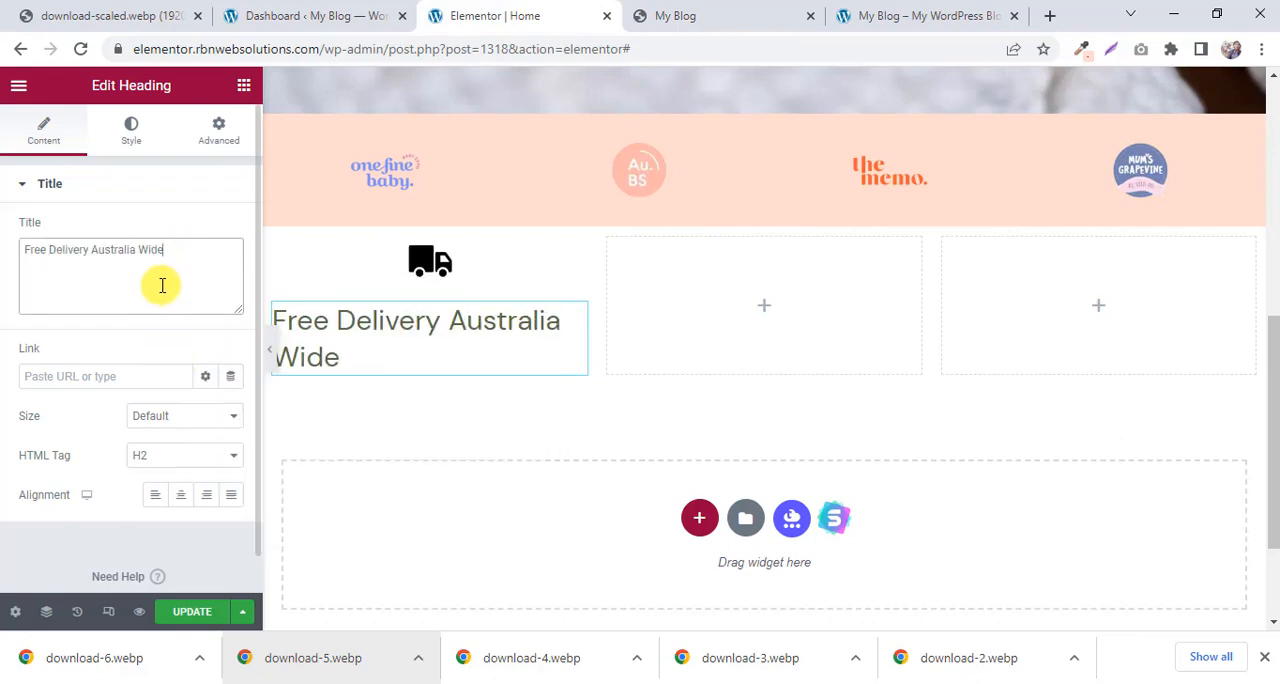
left_click(181, 497)
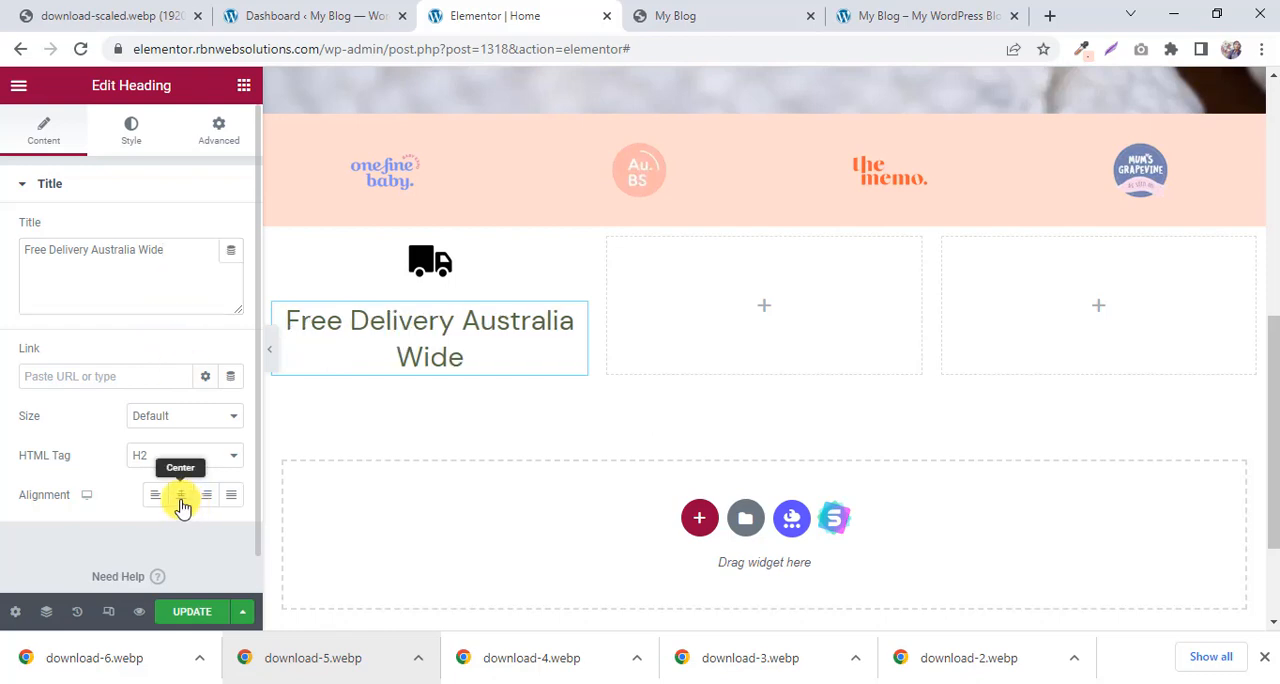
Set the Free Delivery heading's text color to black, #000000.
left_click(130, 140)
left_click(638, 12)
left_click(530, 10)
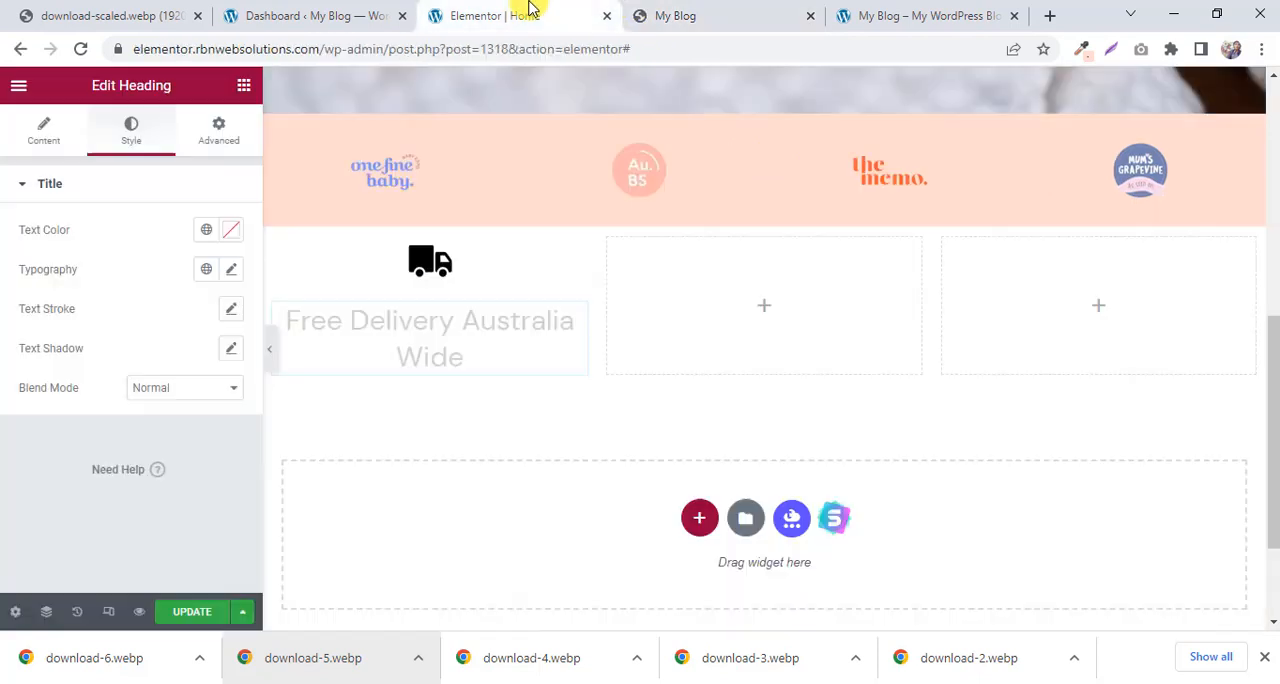
left_click(227, 232)
left_click_drag(163, 415, 150, 490)
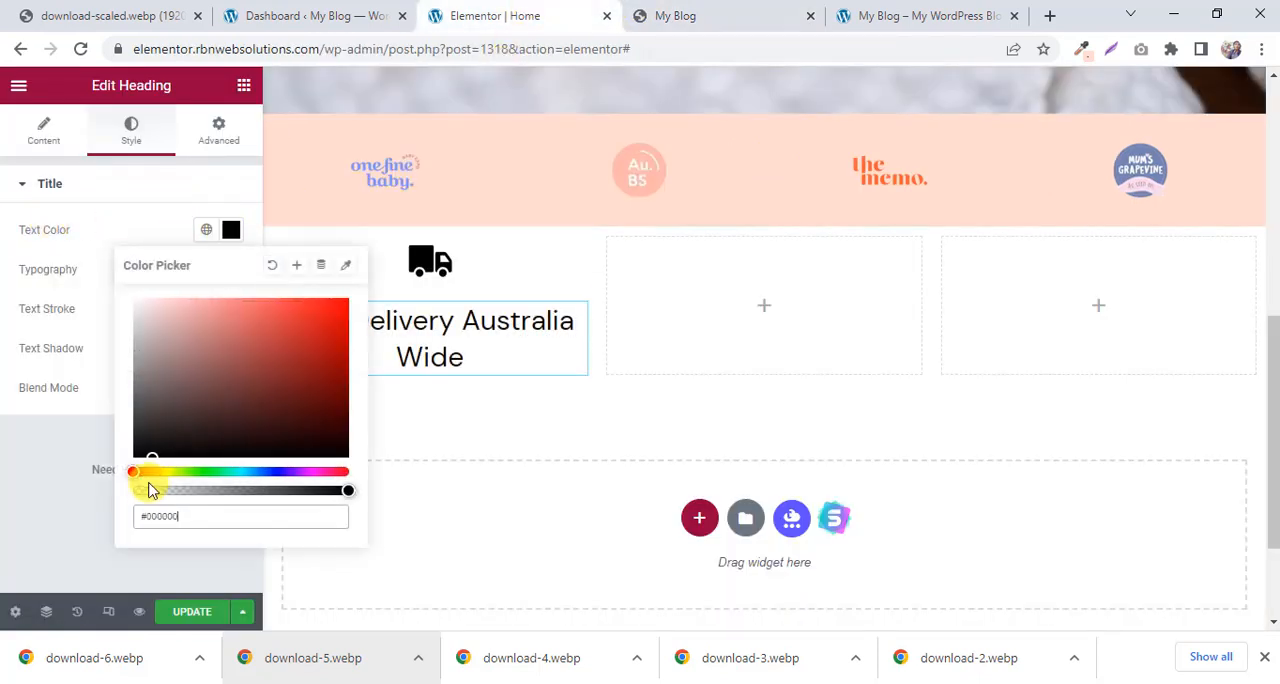
left_click(5, 497)
Set the Free Delivery heading's typography to 18 px size and 700 (Bold) weight, and update the page.
left_click(232, 269)
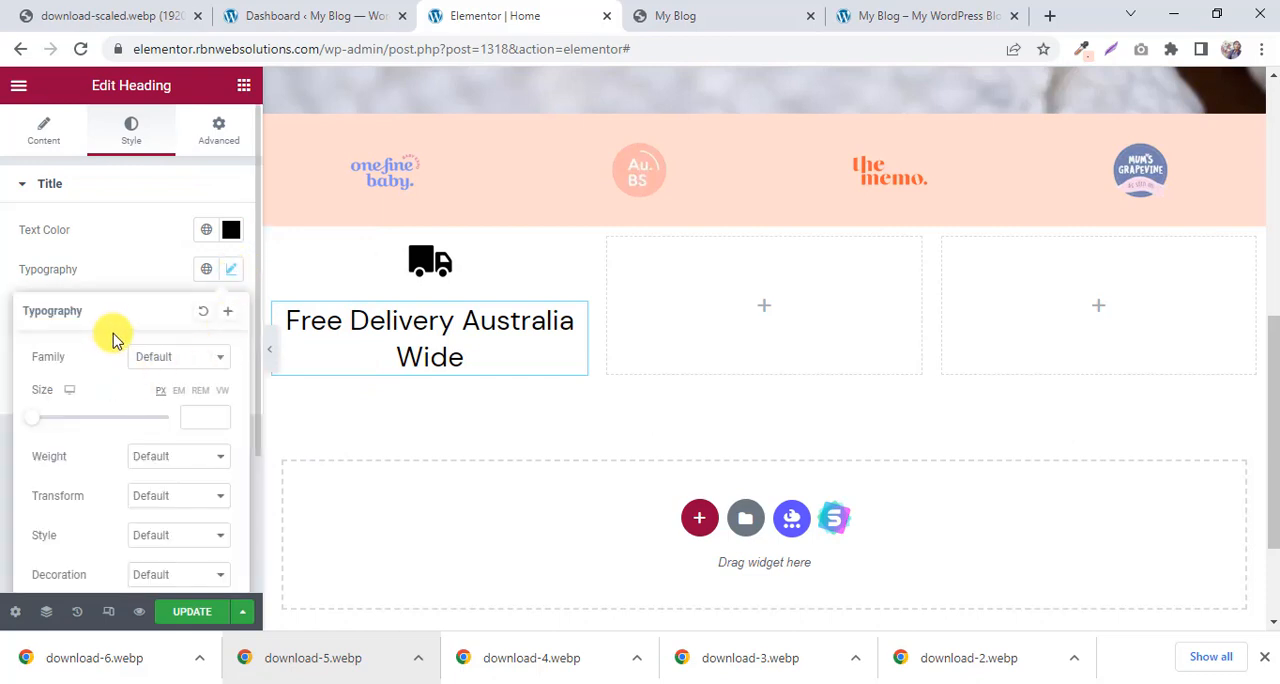
scroll(113, 340, "down", 1)
left_click_drag(35, 333, 46, 331)
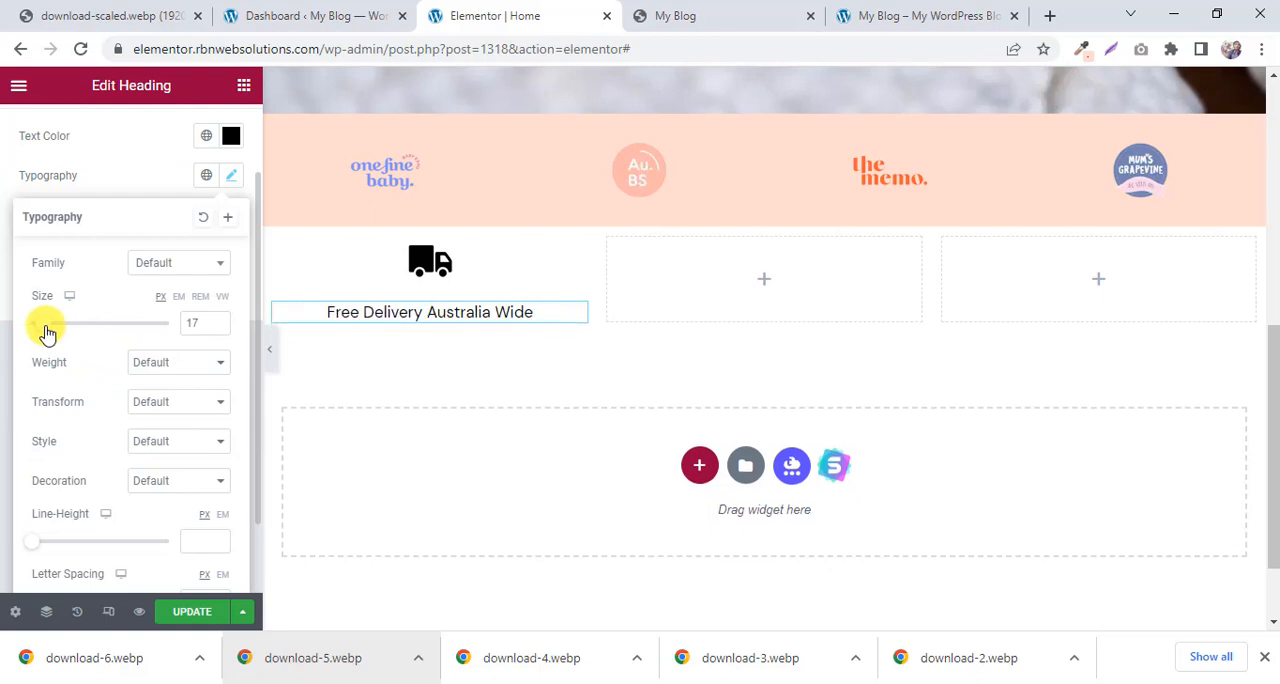
left_click(217, 324)
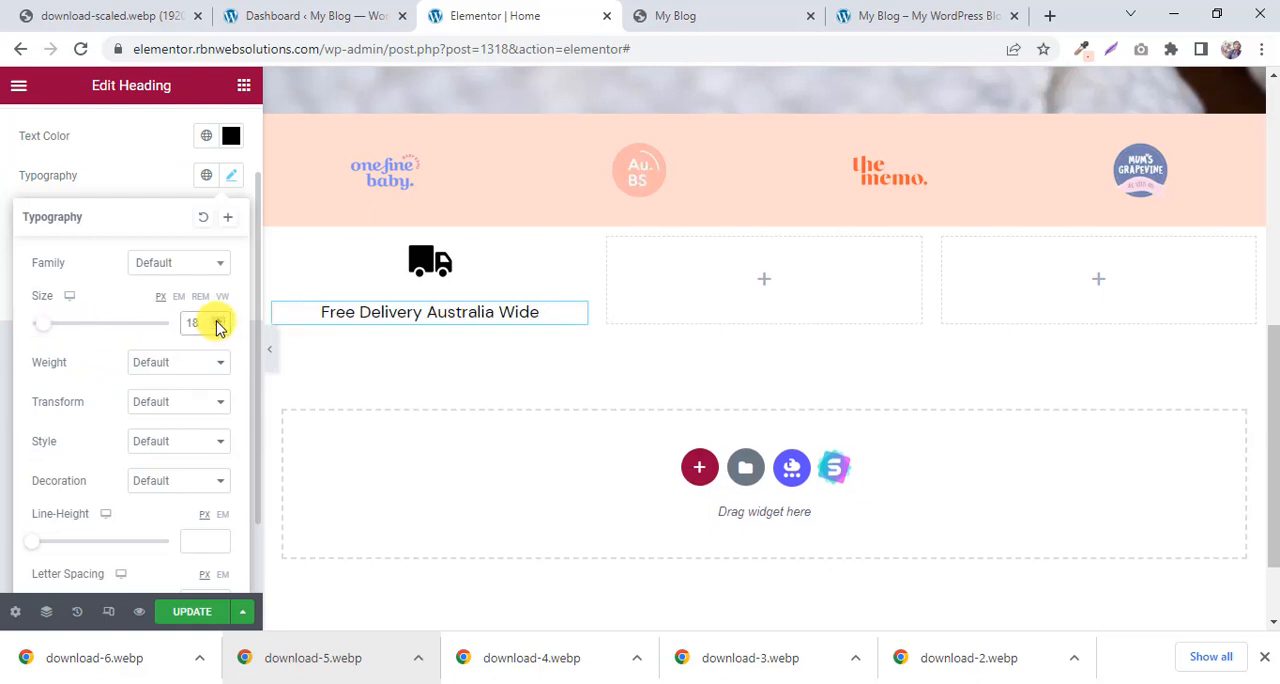
left_click(207, 366)
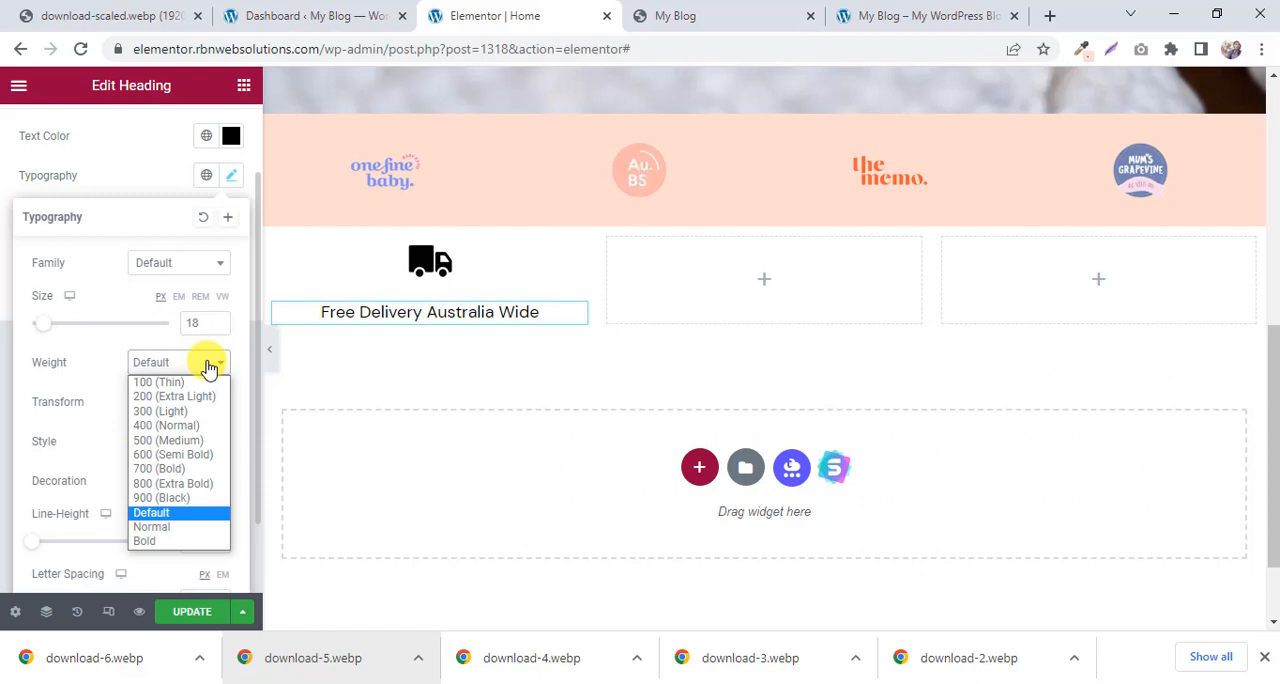
left_click(173, 468)
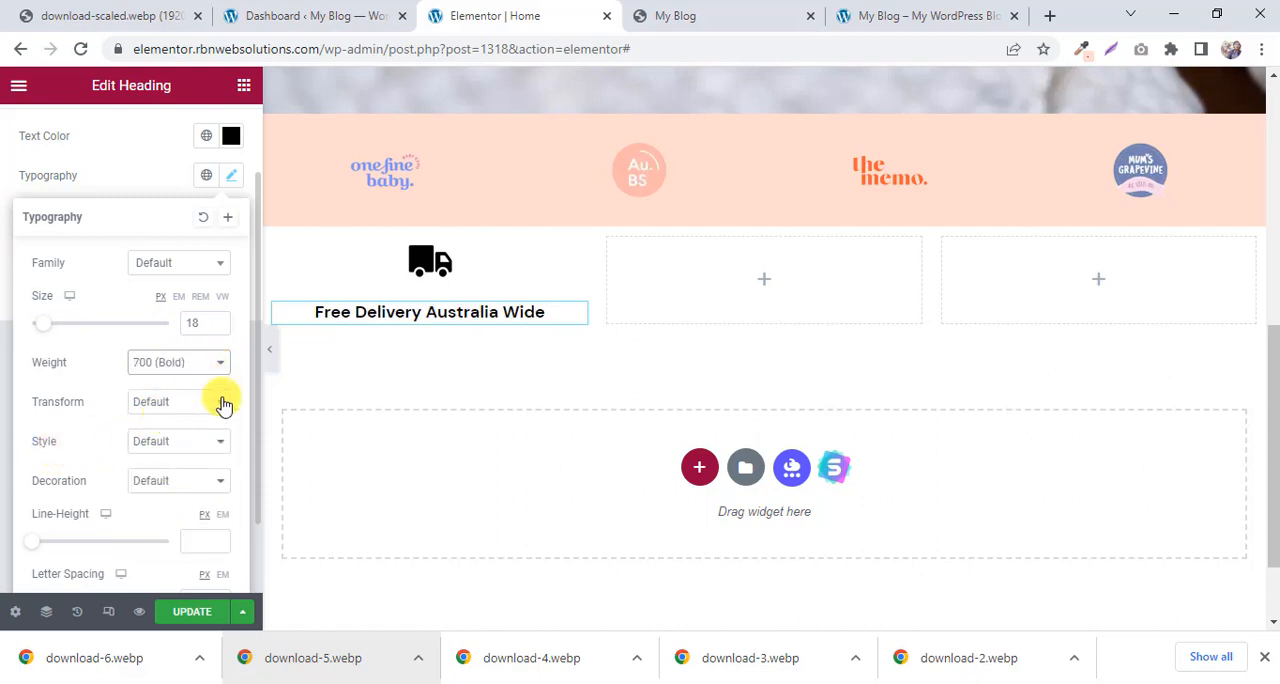
scroll(223, 401, "down", 1)
left_click(195, 612)
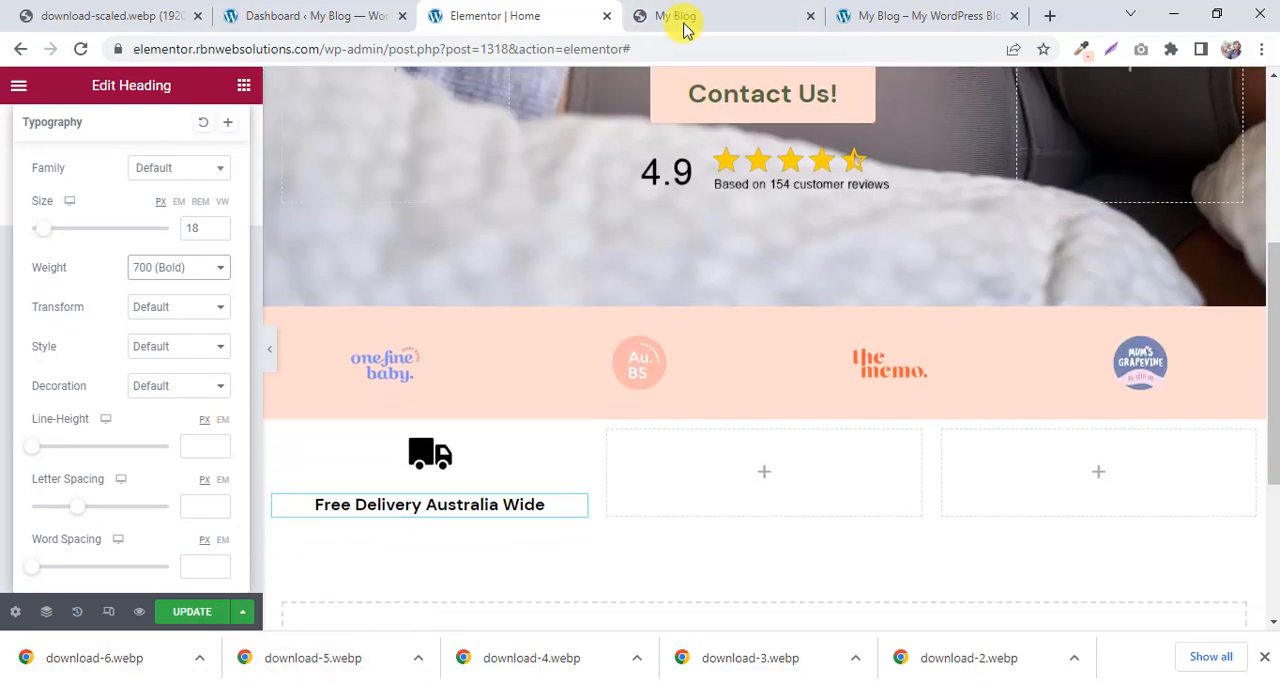
Copy the two-sentence description under Free Delivery Australia Wide from the My Blog reference page and return to the Elementor editor.
left_click(684, 22)
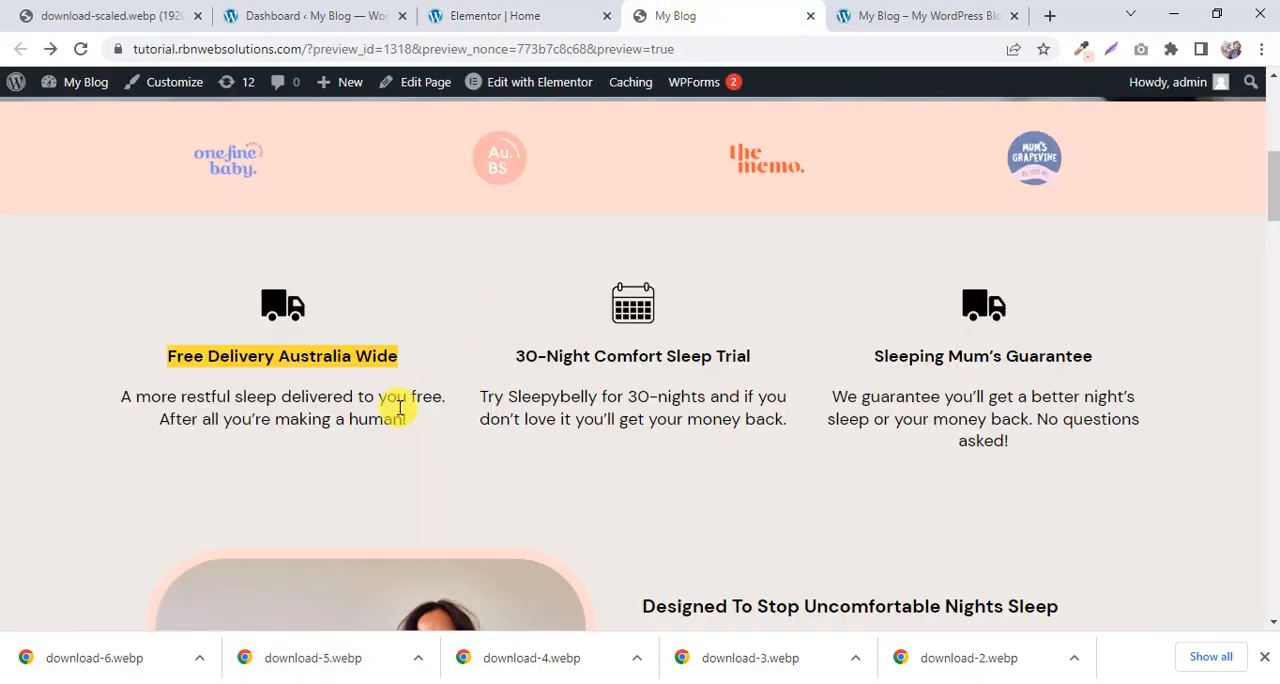
left_click_drag(418, 422, 131, 394)
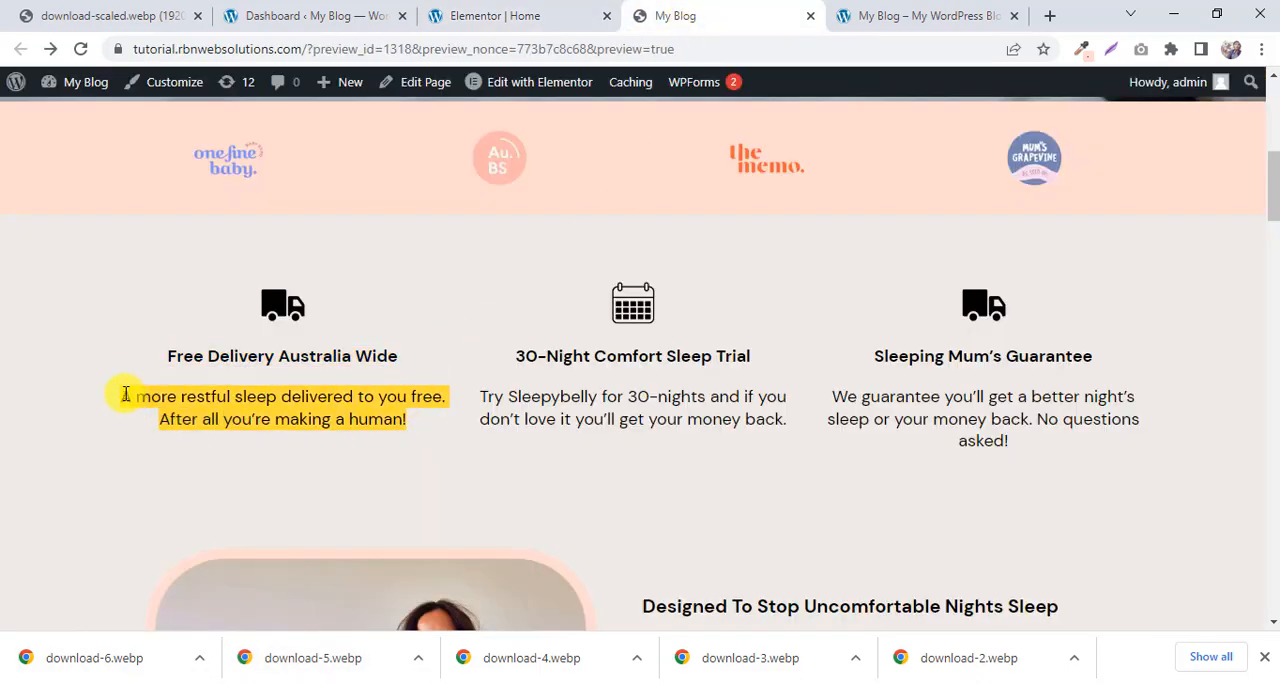
right_click(213, 402)
left_click(262, 418)
left_click(484, 15)
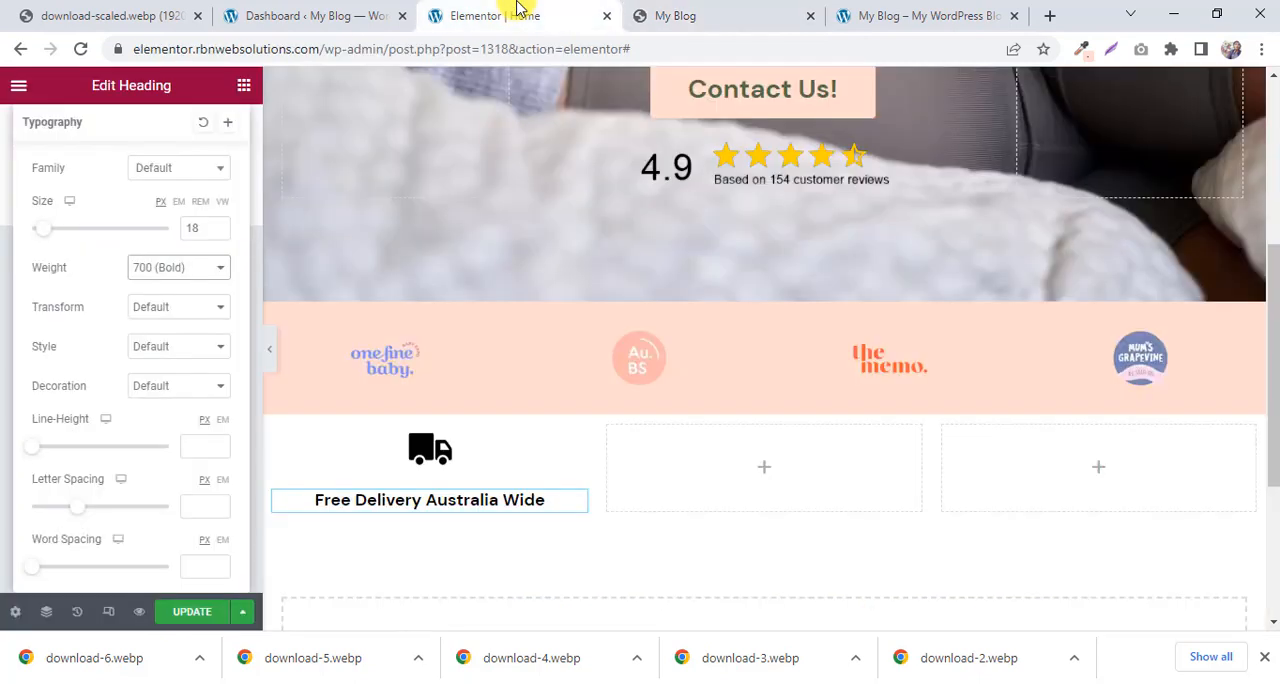
Add a Text Editor widget below the Free Delivery heading and delete its placeholder text.
scroll(398, 440, "down", 1)
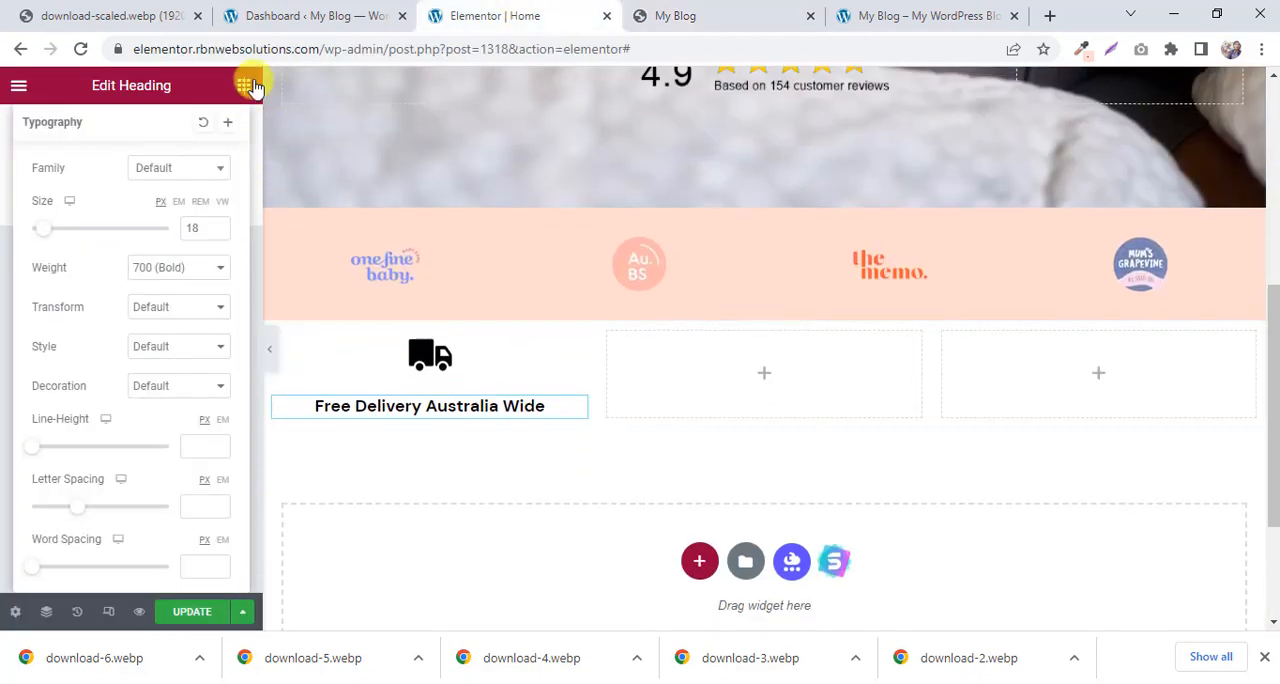
left_click(243, 85)
left_click_drag(194, 415, 490, 420)
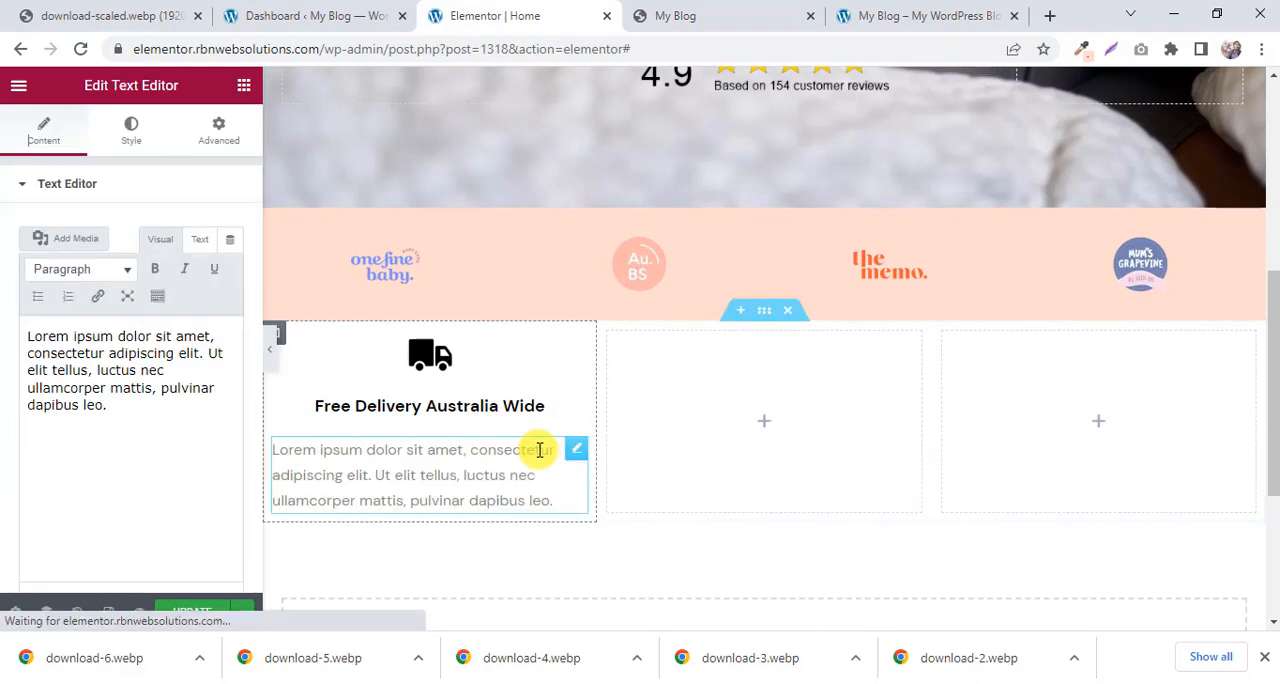
left_click(155, 477)
key("ctrl+a")
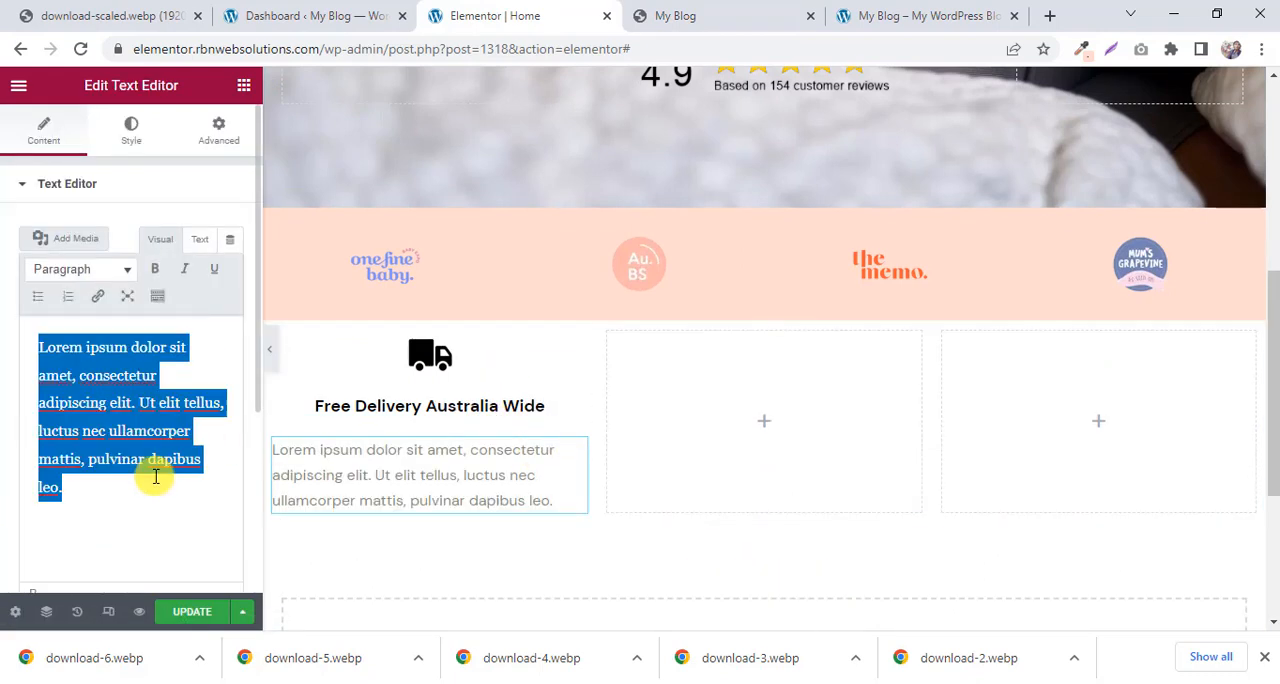
key("Delete")
key("ctrl+v")
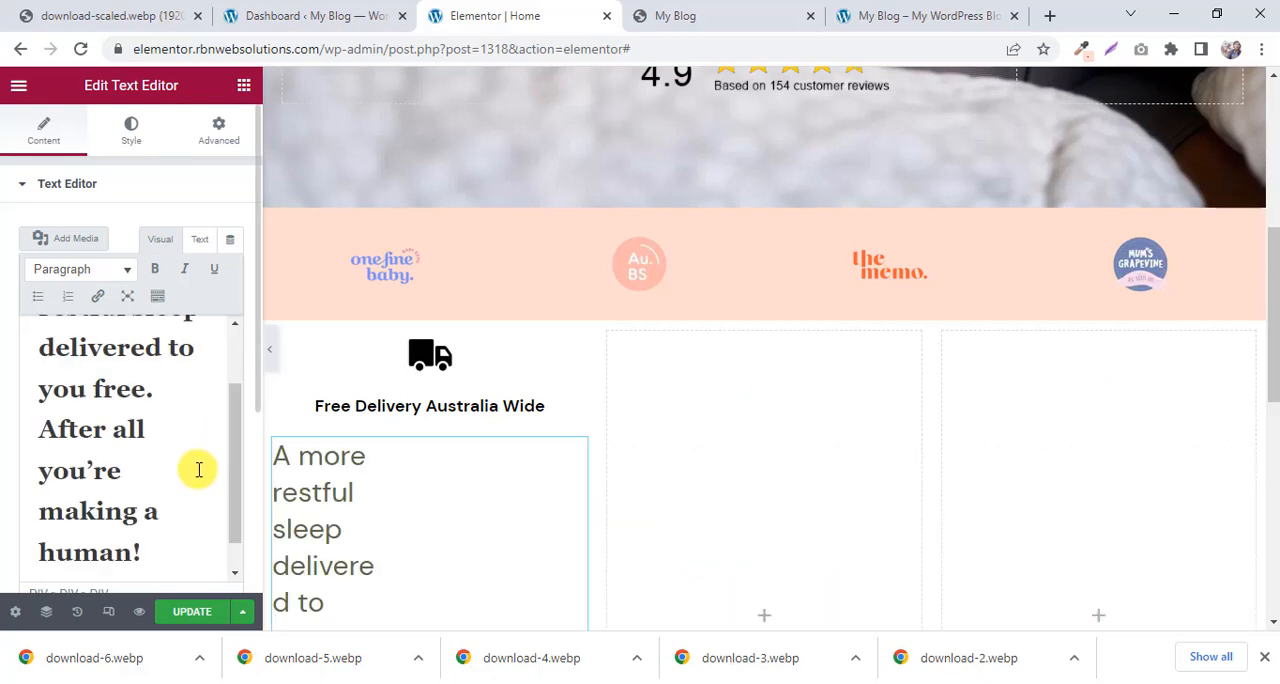
key("ctrl+a")
key("Delete")
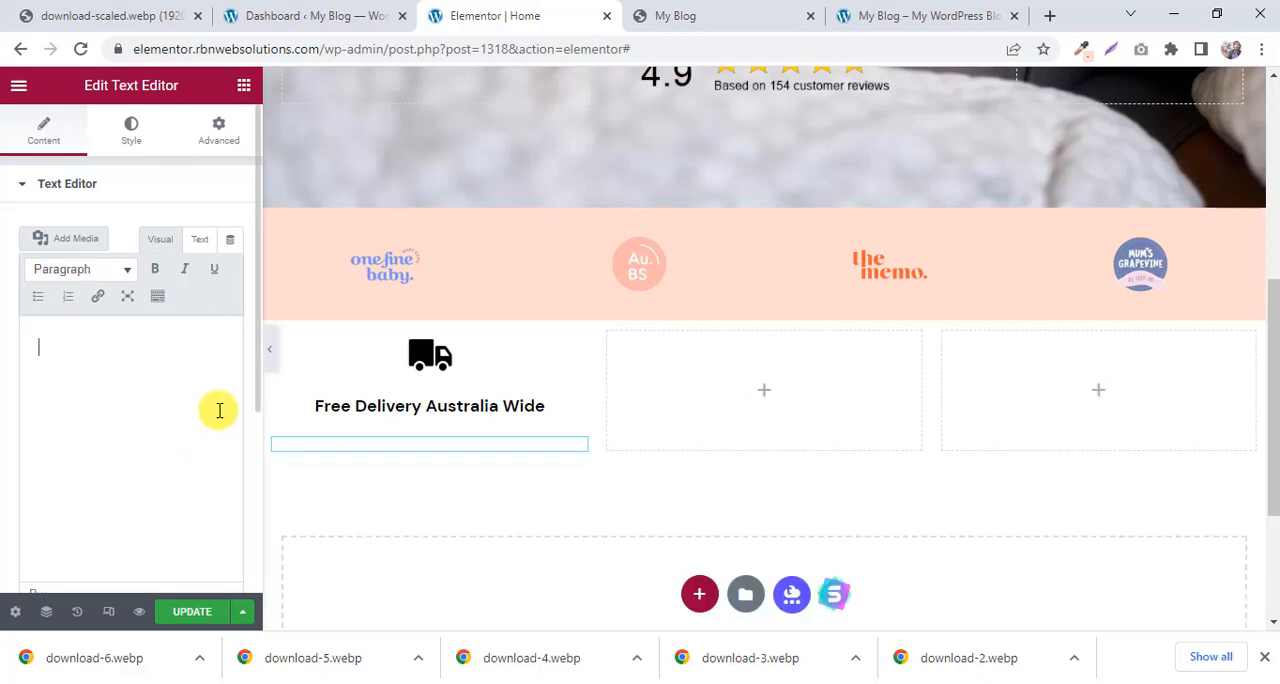
Paste "A more restful sleep delivered to you free. After all you're making a human!" in Text mode, and return to Visual mode.
left_click(200, 239)
right_click(63, 374)
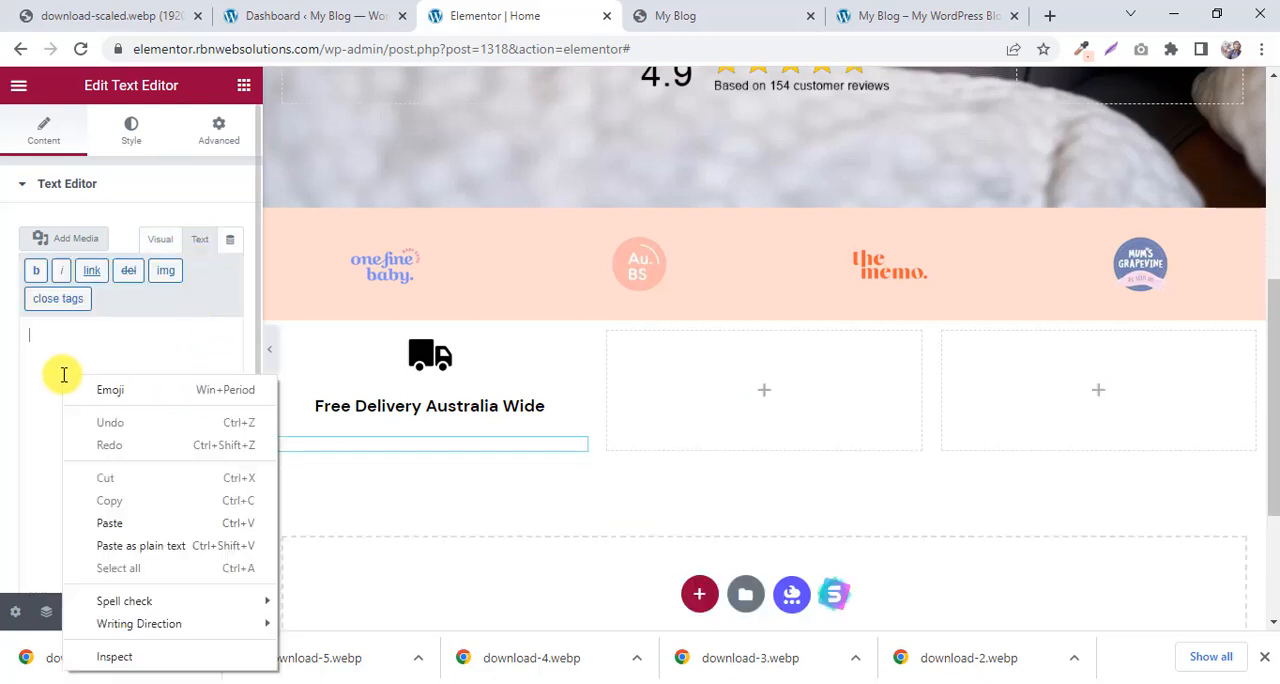
left_click(108, 524)
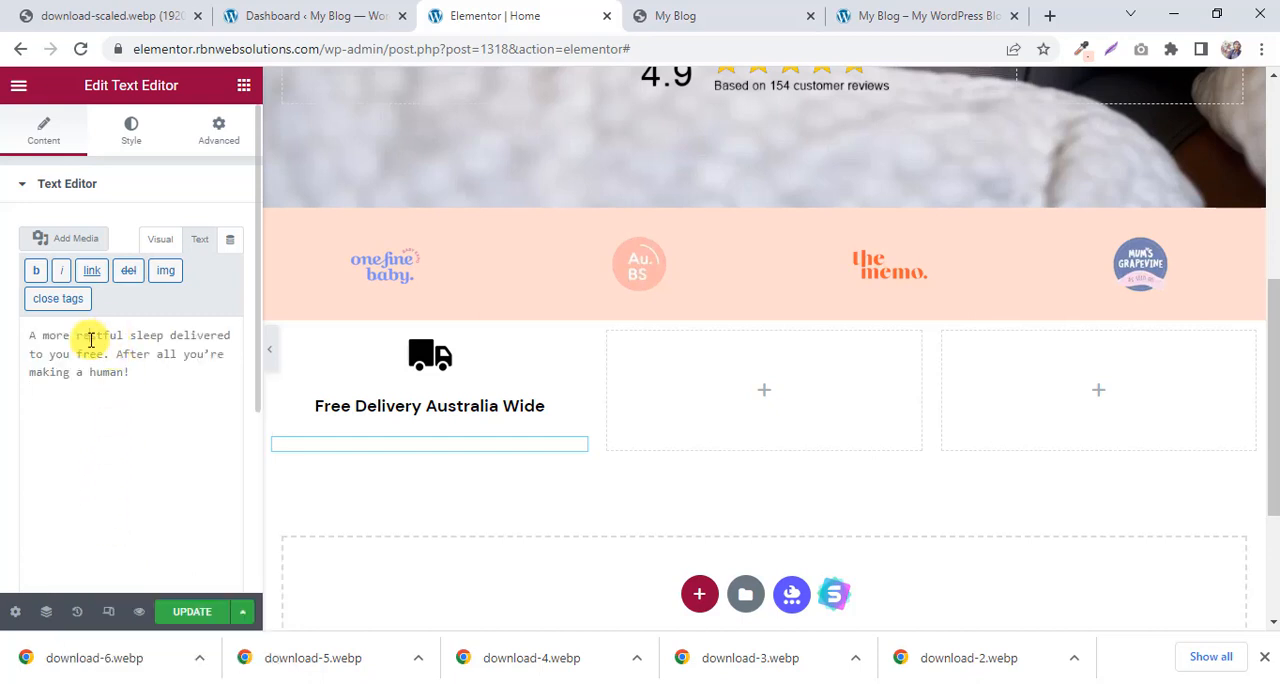
left_click(163, 245)
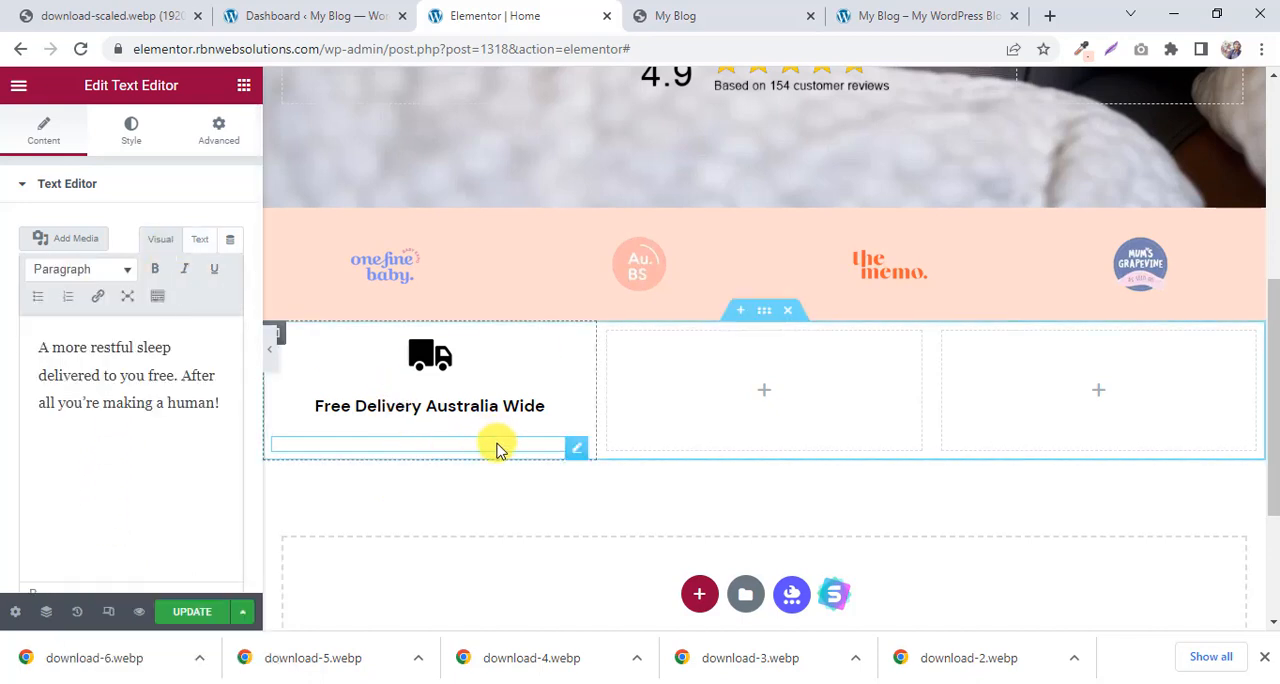
left_click(224, 403)
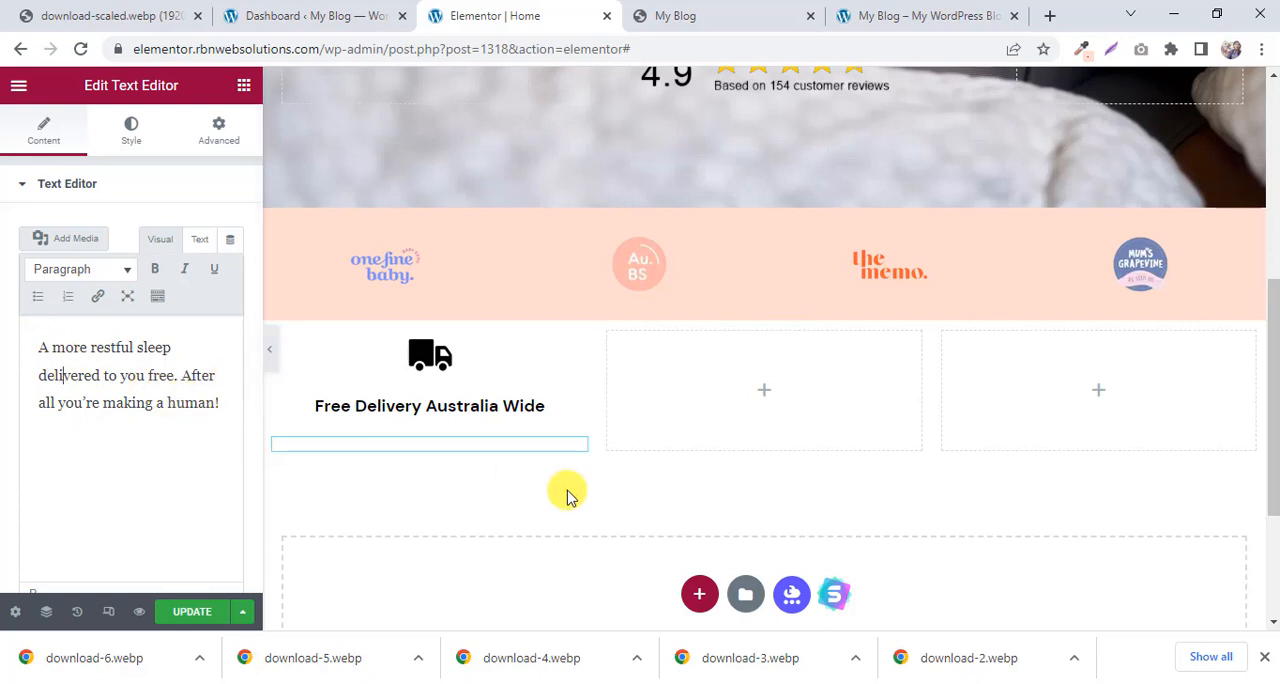
Center the description text under Free Delivery Australia Wide and set its text color to black (#000000).
right_click(577, 448)
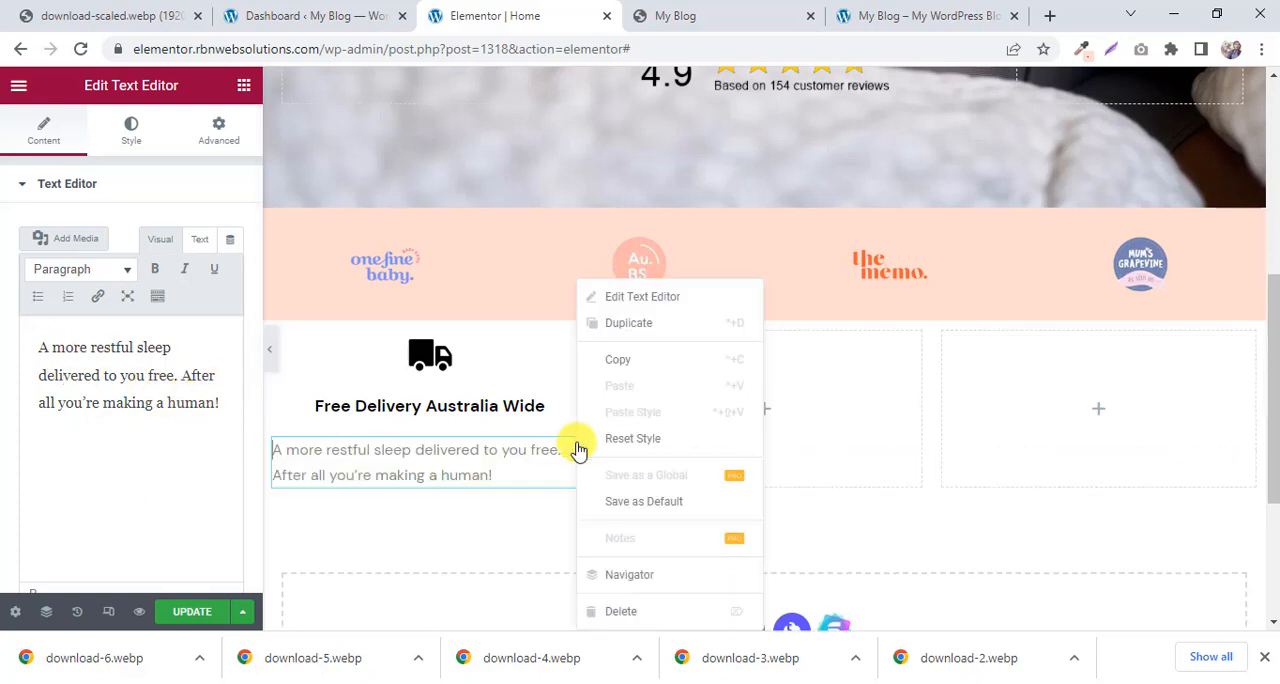
left_click(485, 466)
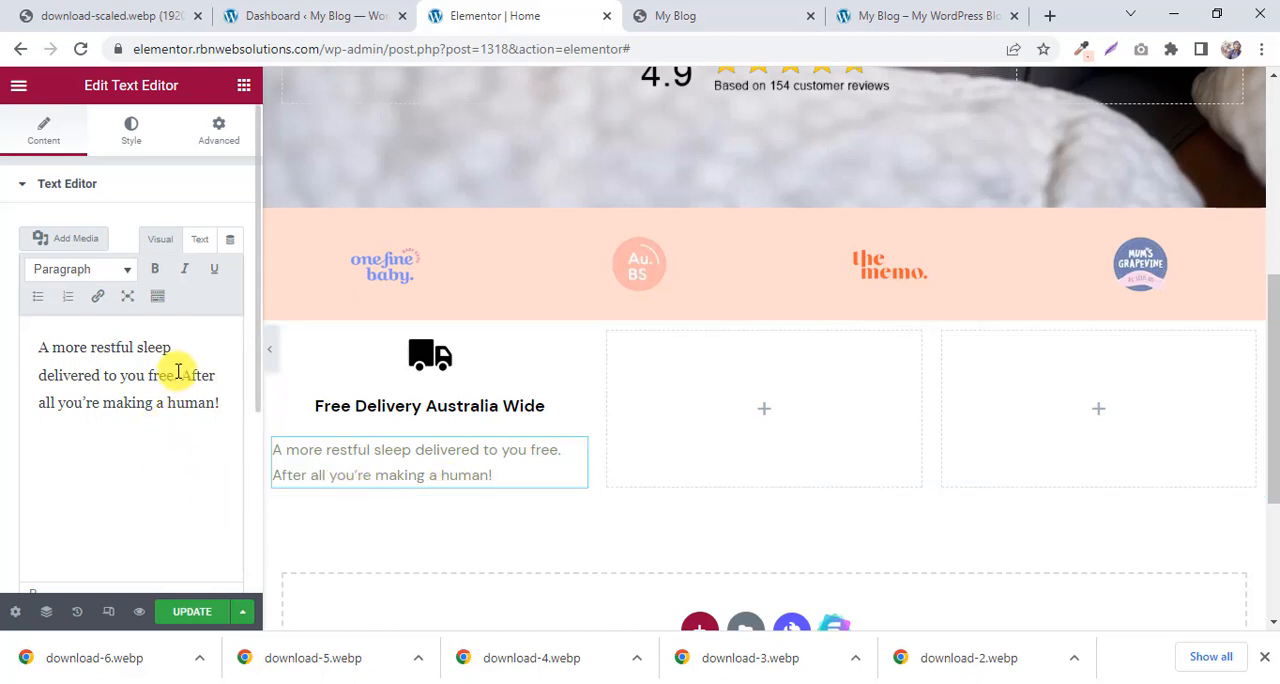
left_click(133, 134)
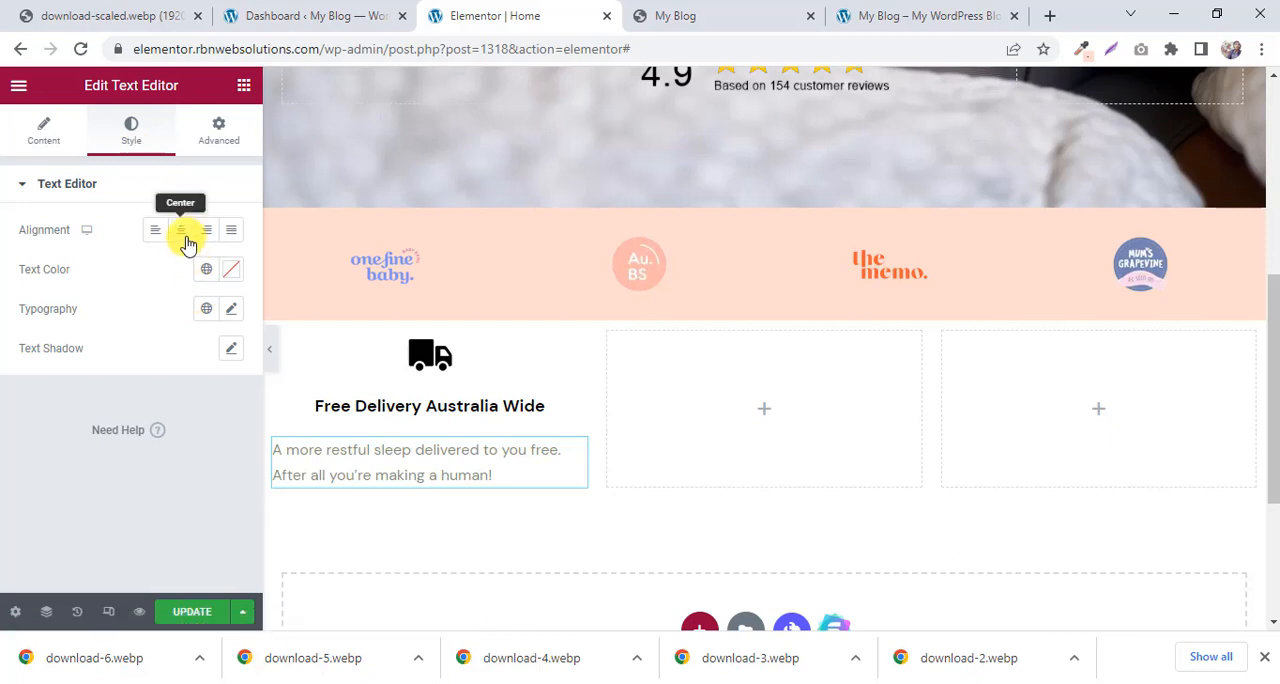
left_click(183, 234)
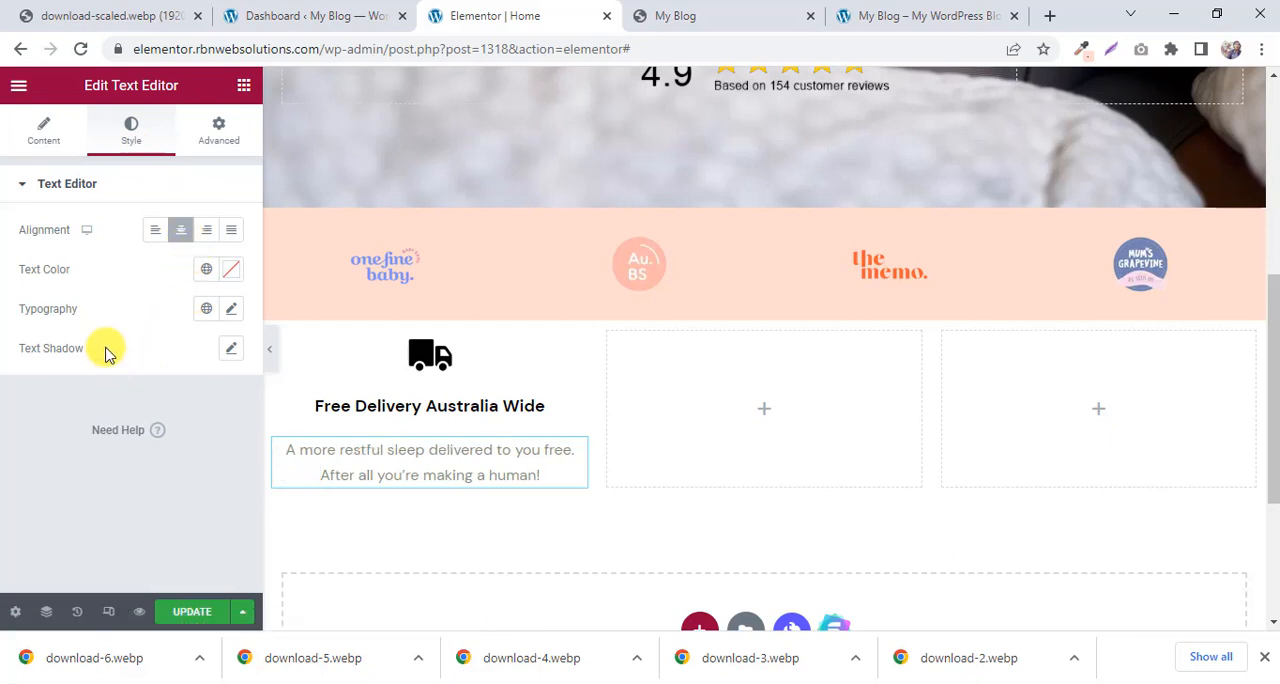
left_click(230, 272)
left_click_drag(200, 386, 78, 530)
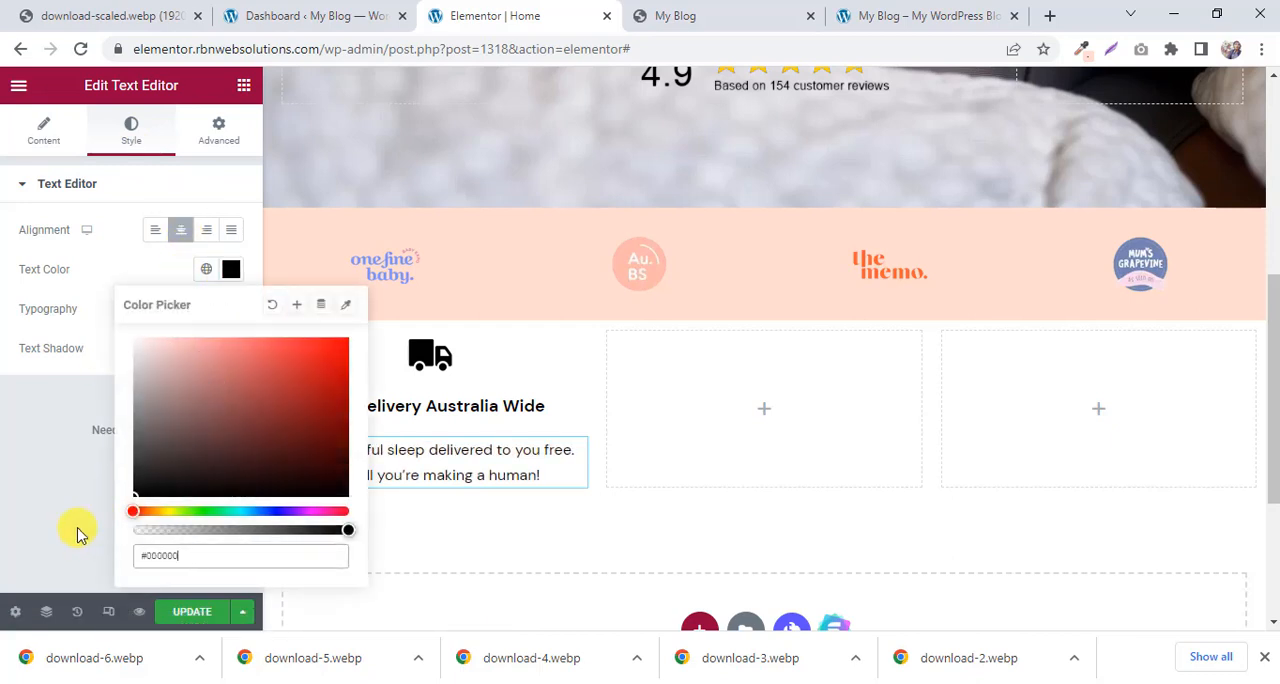
left_click(2, 474)
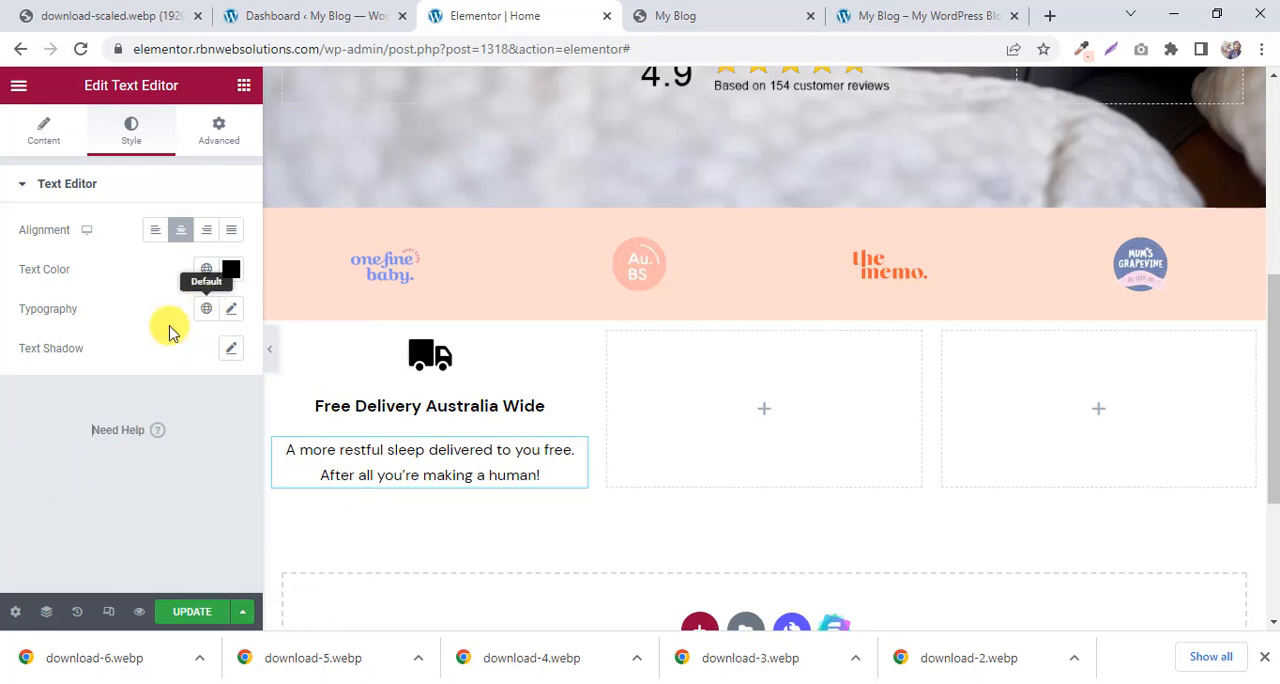
Set the description's typography size to 18 px and check the result against the My Blog reference page and at full width.
left_click(231, 309)
scroll(197, 417, "down", 1)
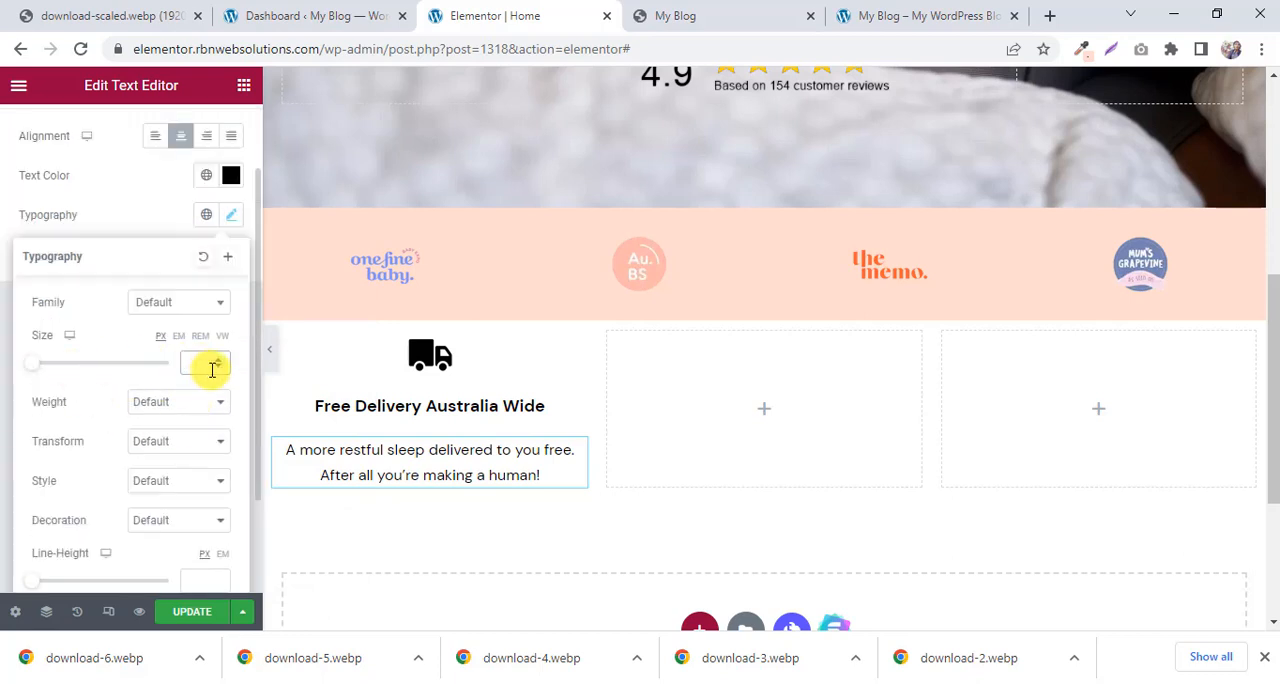
left_click(212, 370)
type("18")
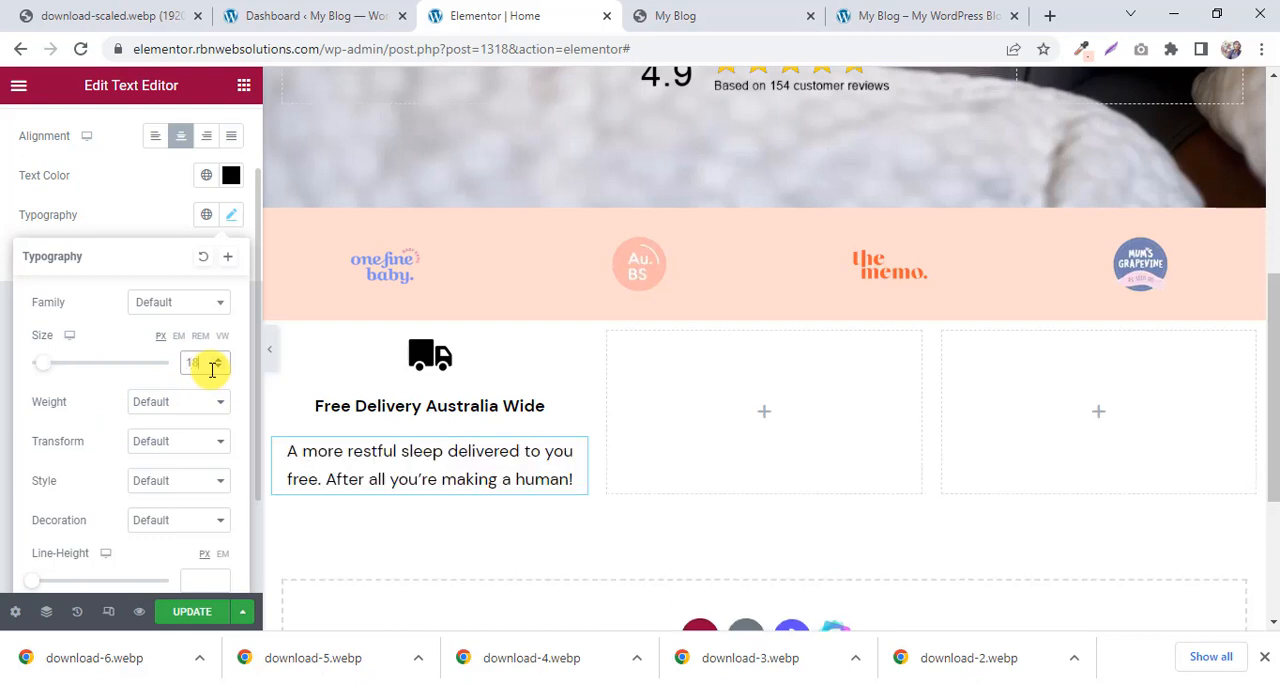
left_click(727, 10)
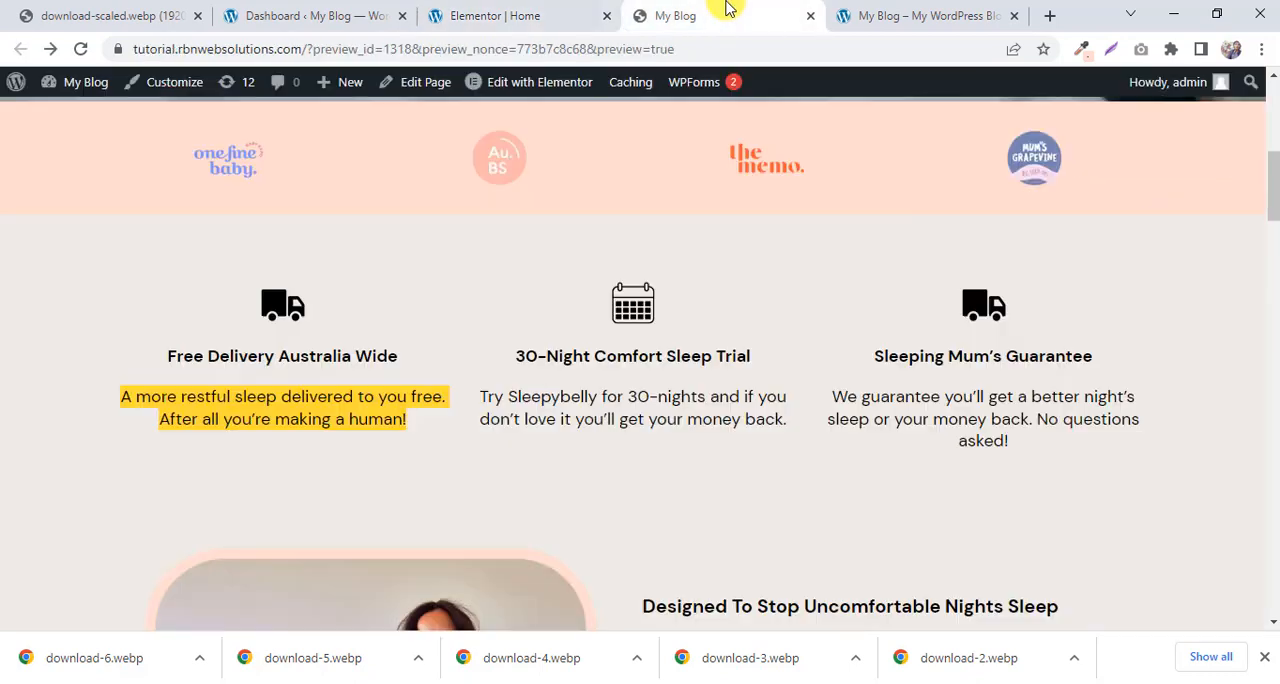
left_click(523, 14)
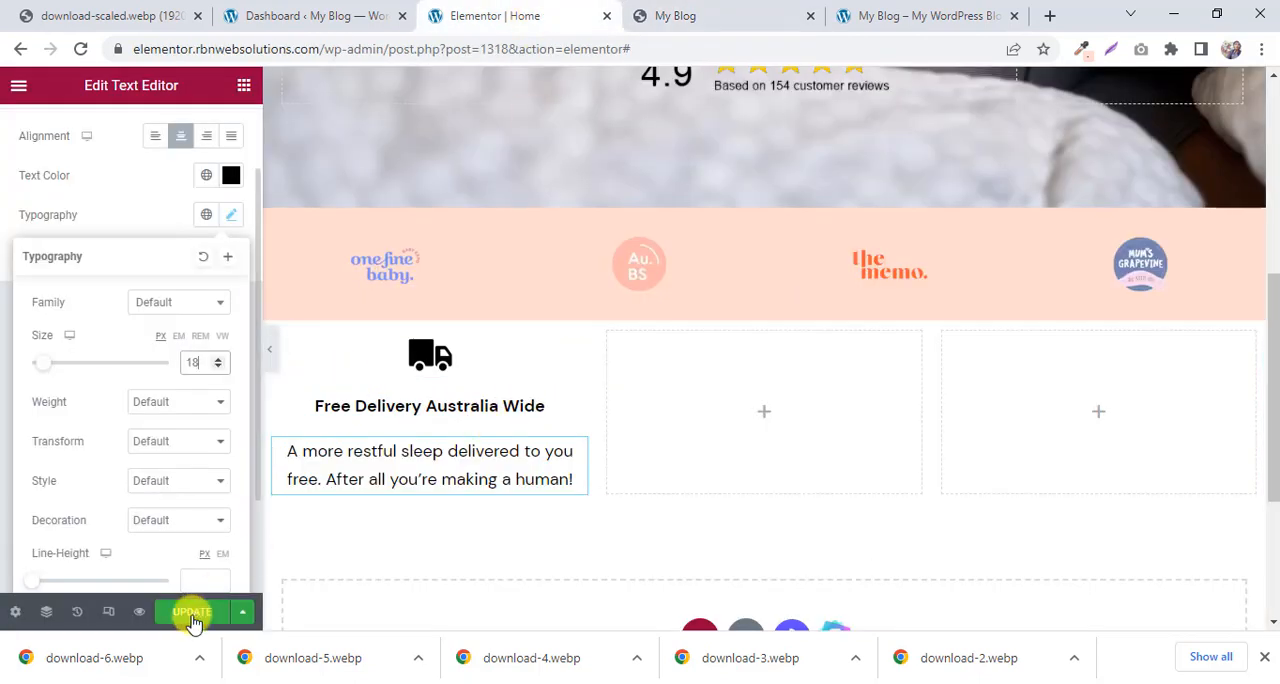
left_click(272, 352)
left_click(6, 352)
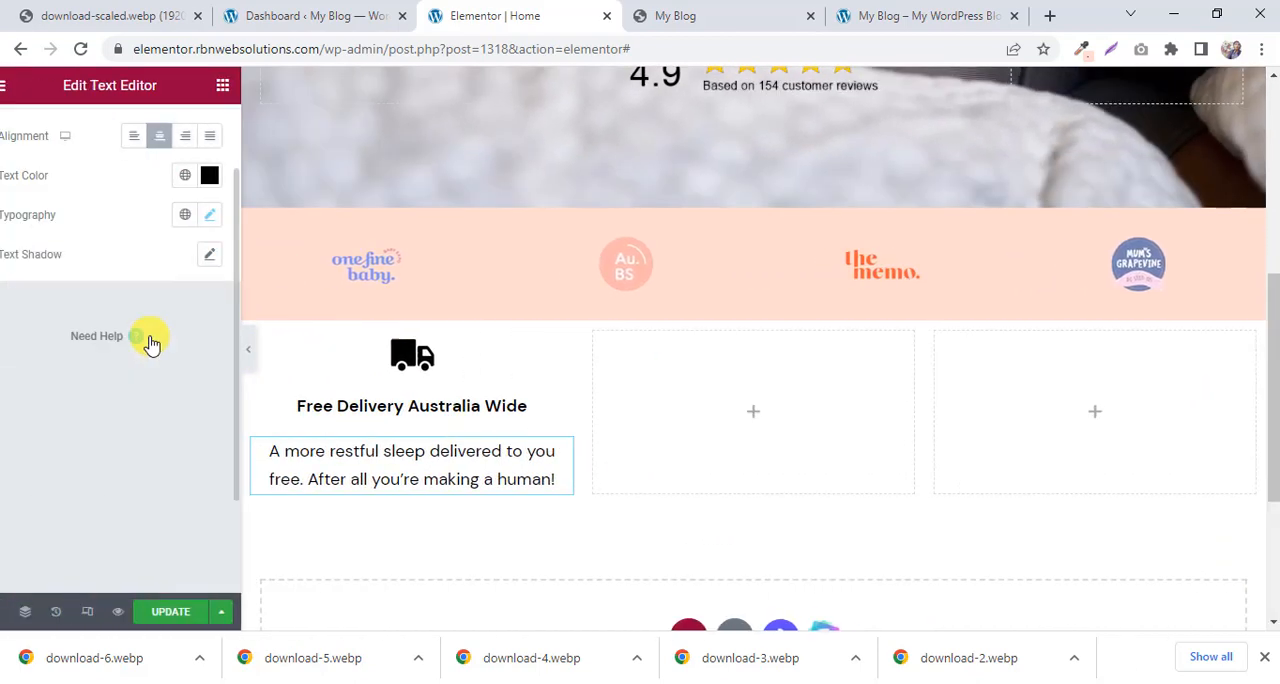
scroll(330, 250, "up", 1)
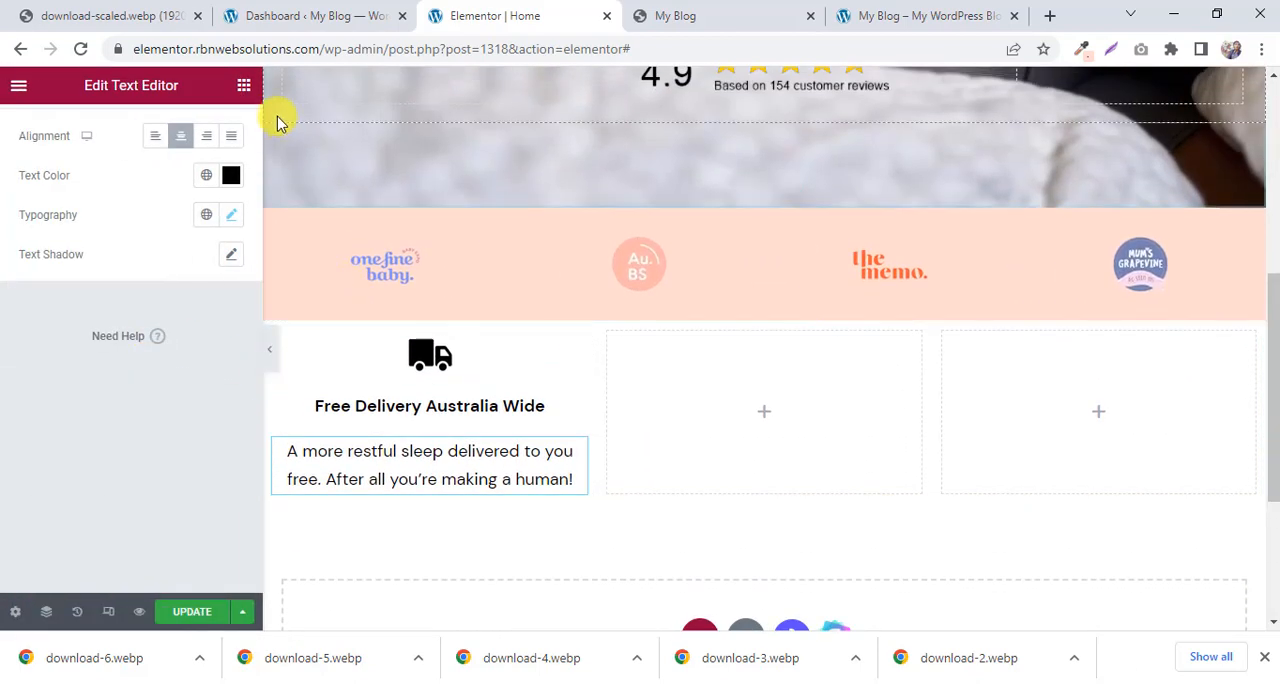
left_click(243, 85)
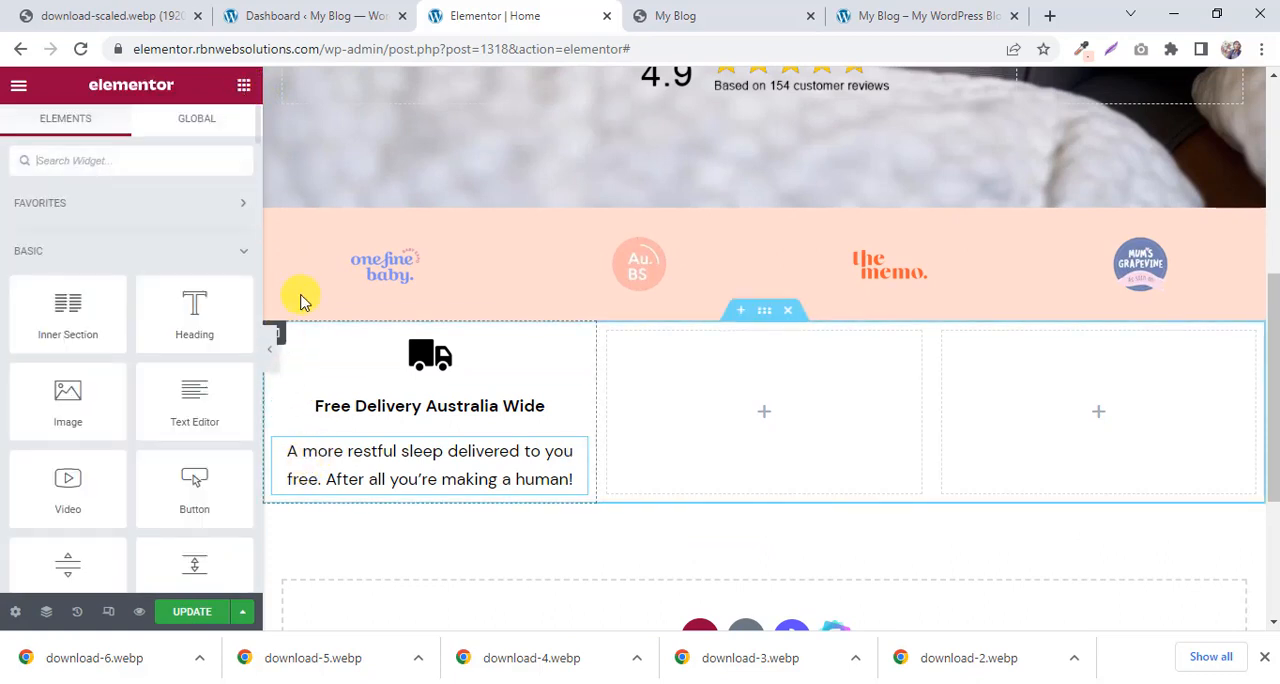
Duplicate the completed Free Delivery column twice to get three identical columns.
scroll(300, 290, "down", 1)
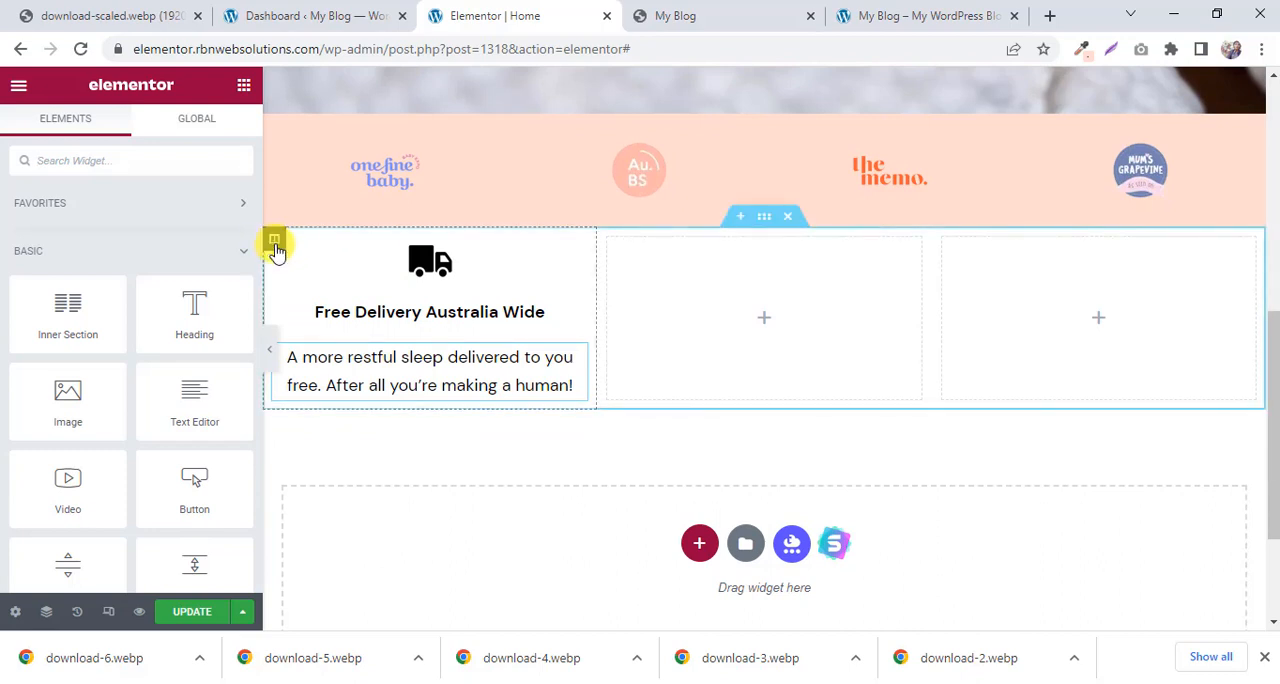
right_click(275, 245)
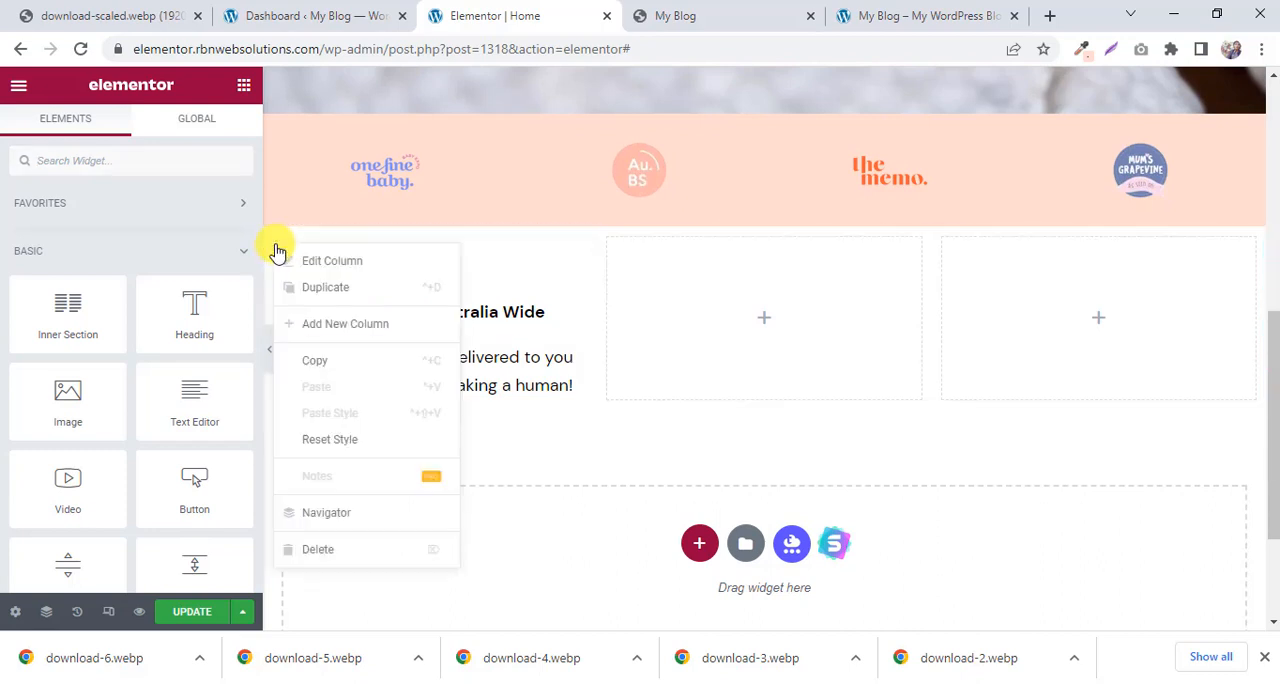
left_click(340, 293)
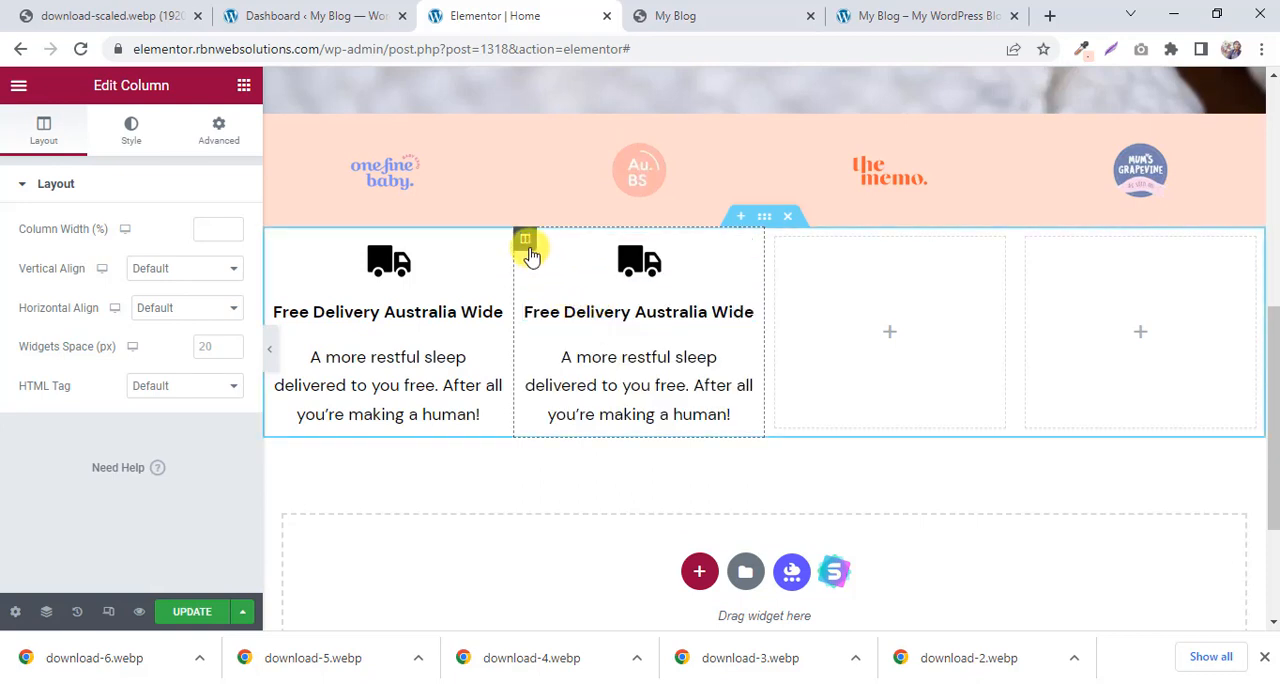
right_click(527, 246)
left_click(563, 285)
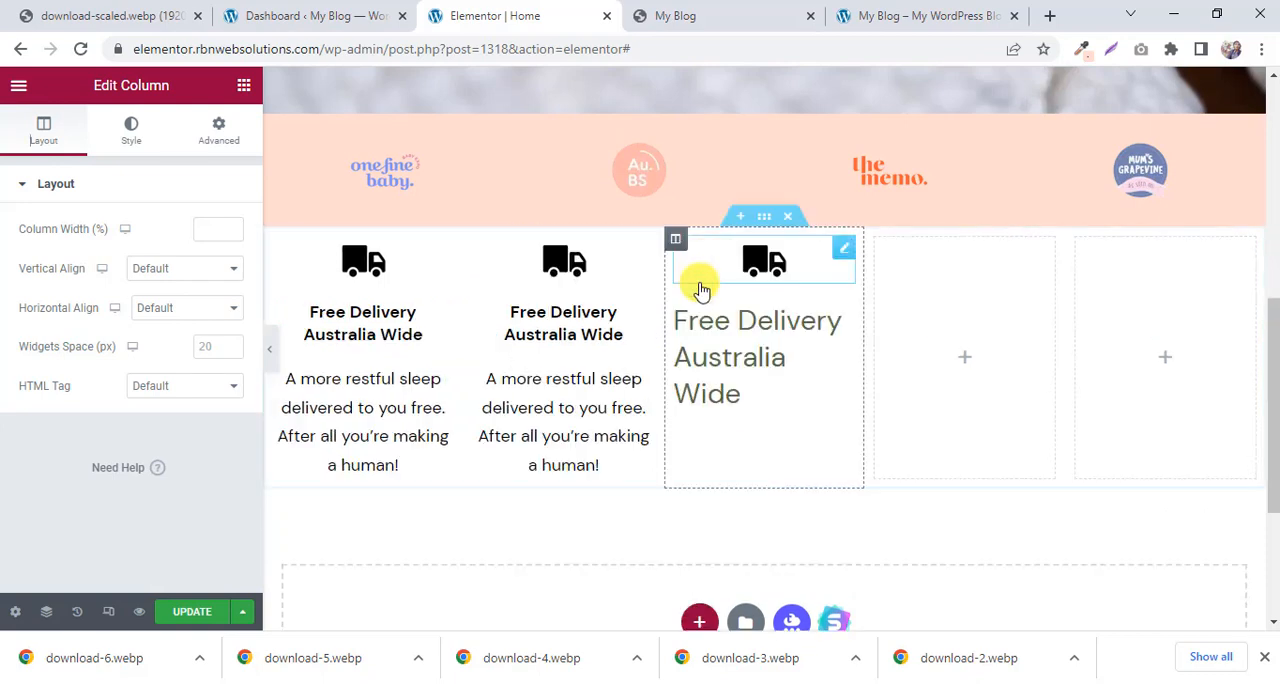
Delete the two empty columns from the Free Delivery section.
right_click(876, 244)
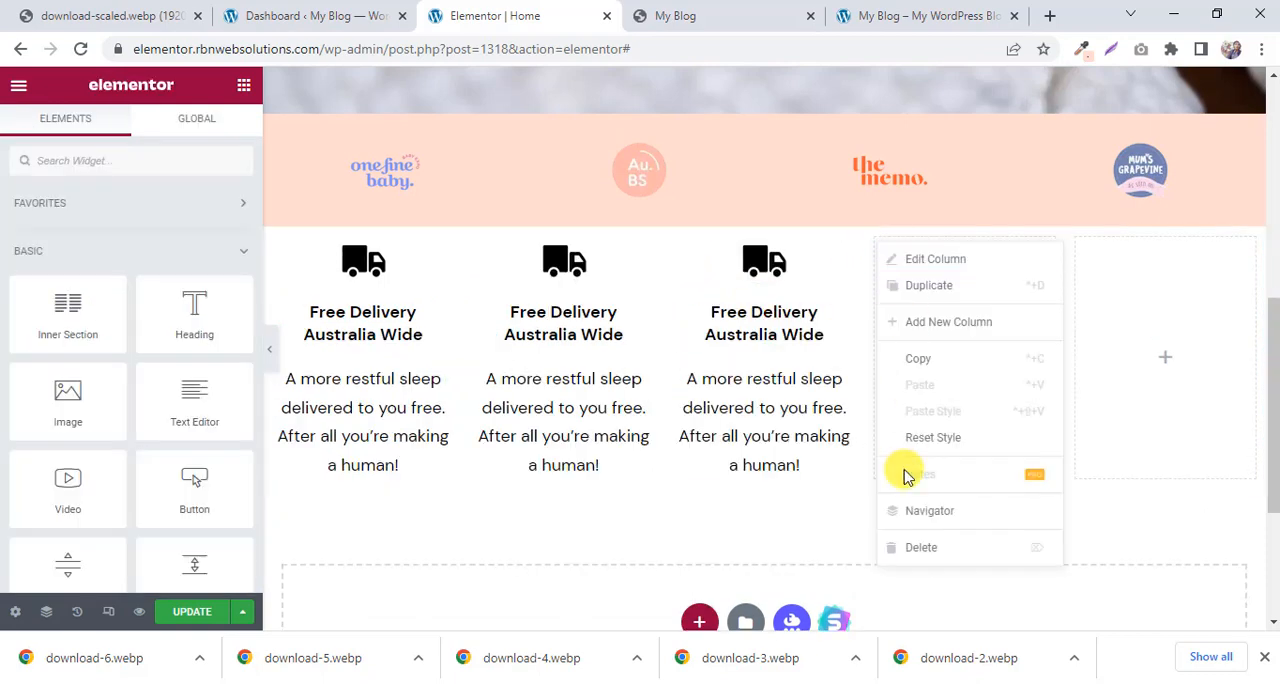
left_click(914, 543)
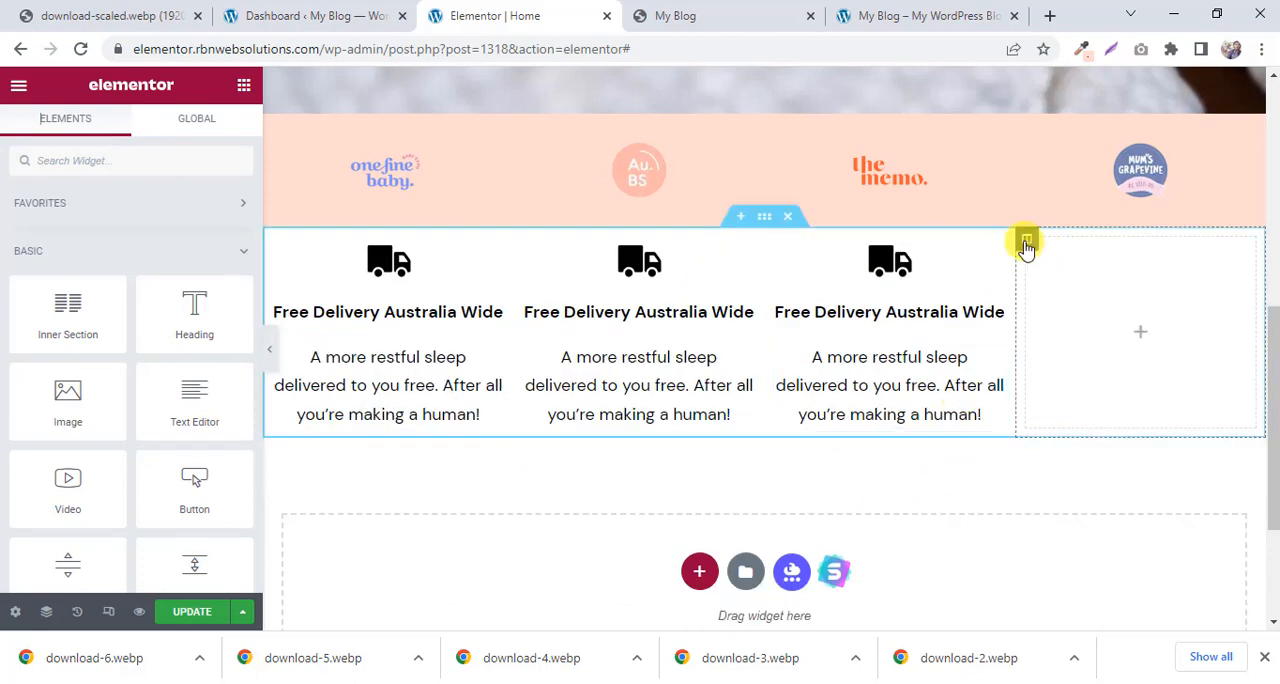
right_click(1027, 242)
left_click(1069, 548)
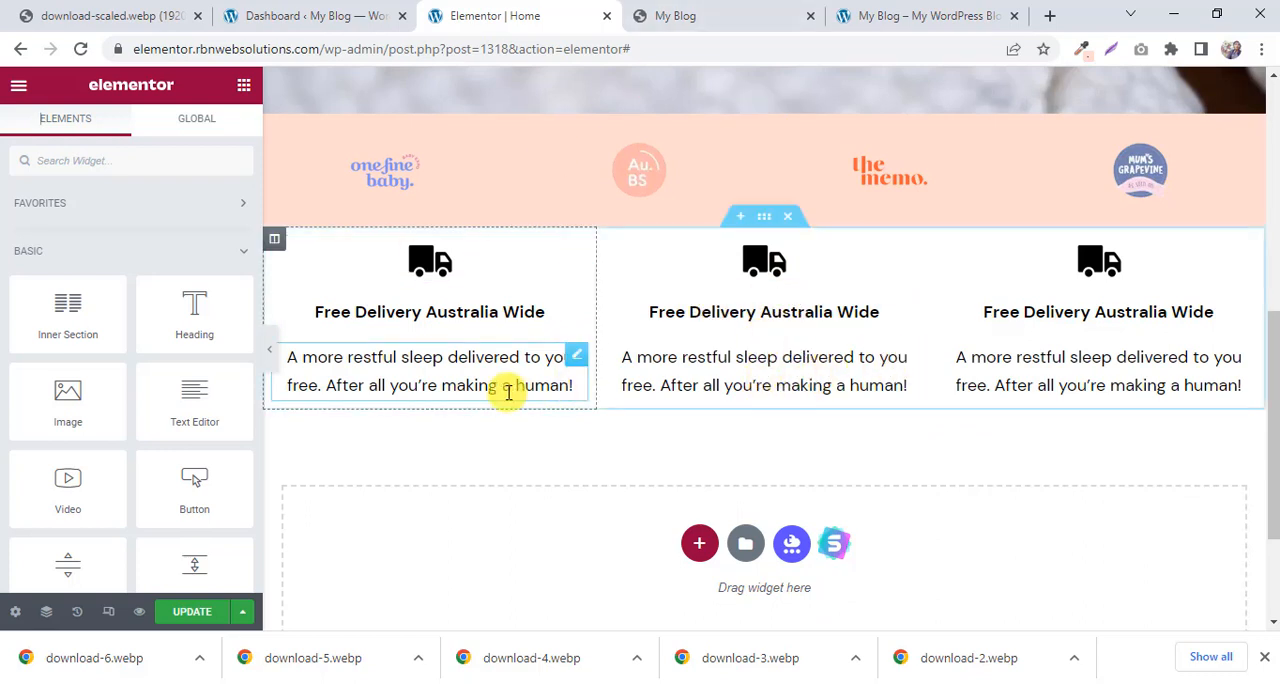
scroll(820, 266, "down", 1)
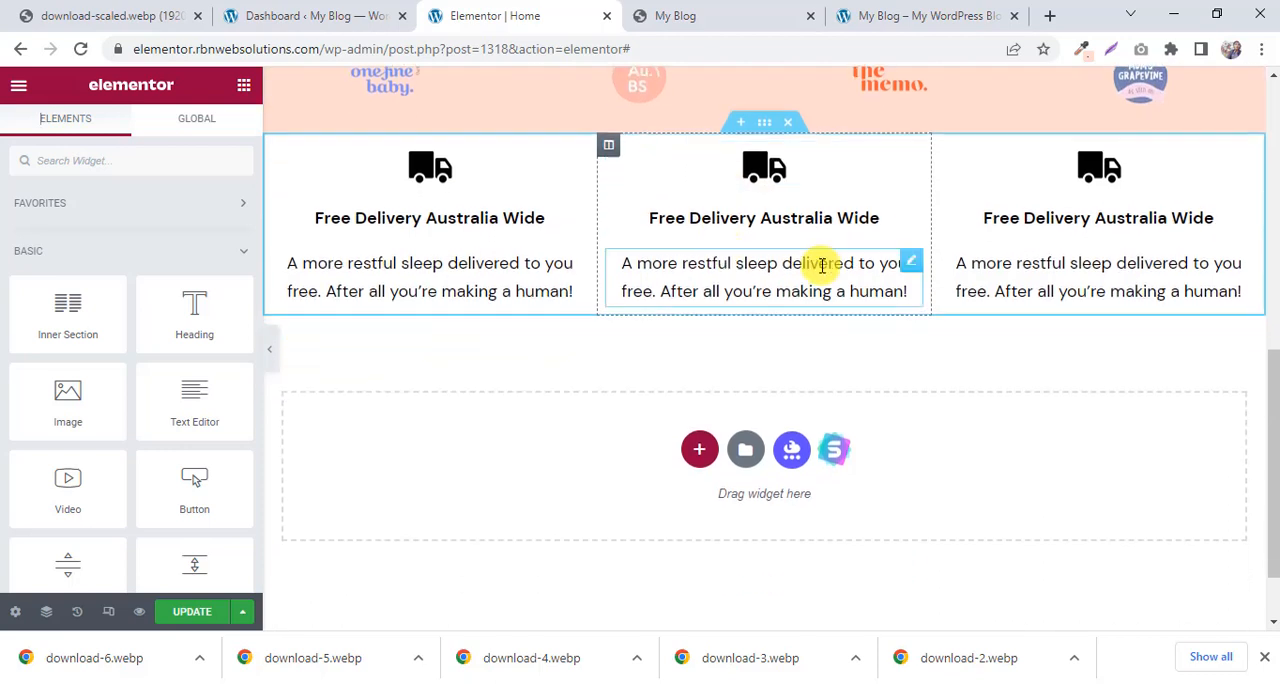
scroll(860, 267, "up", 1)
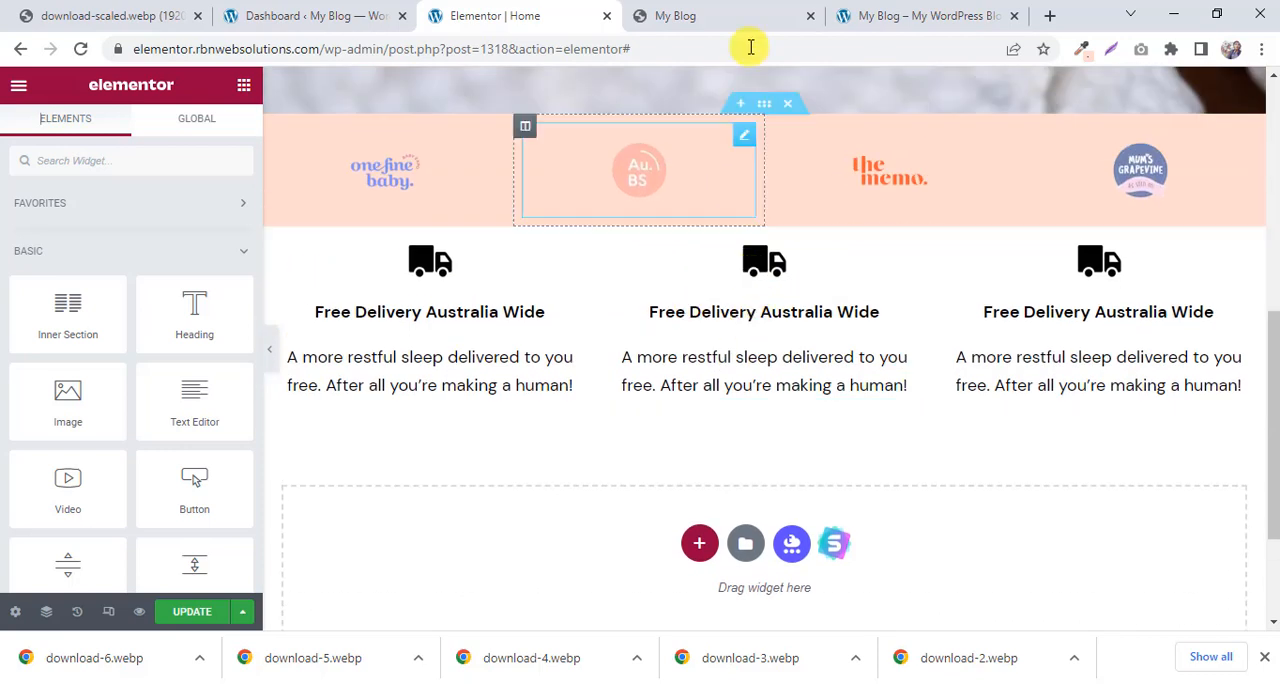
Sample the delivery section's background color #EEEAE5 on the My Blog reference page and return to the Elementor editor.
left_click(755, 10)
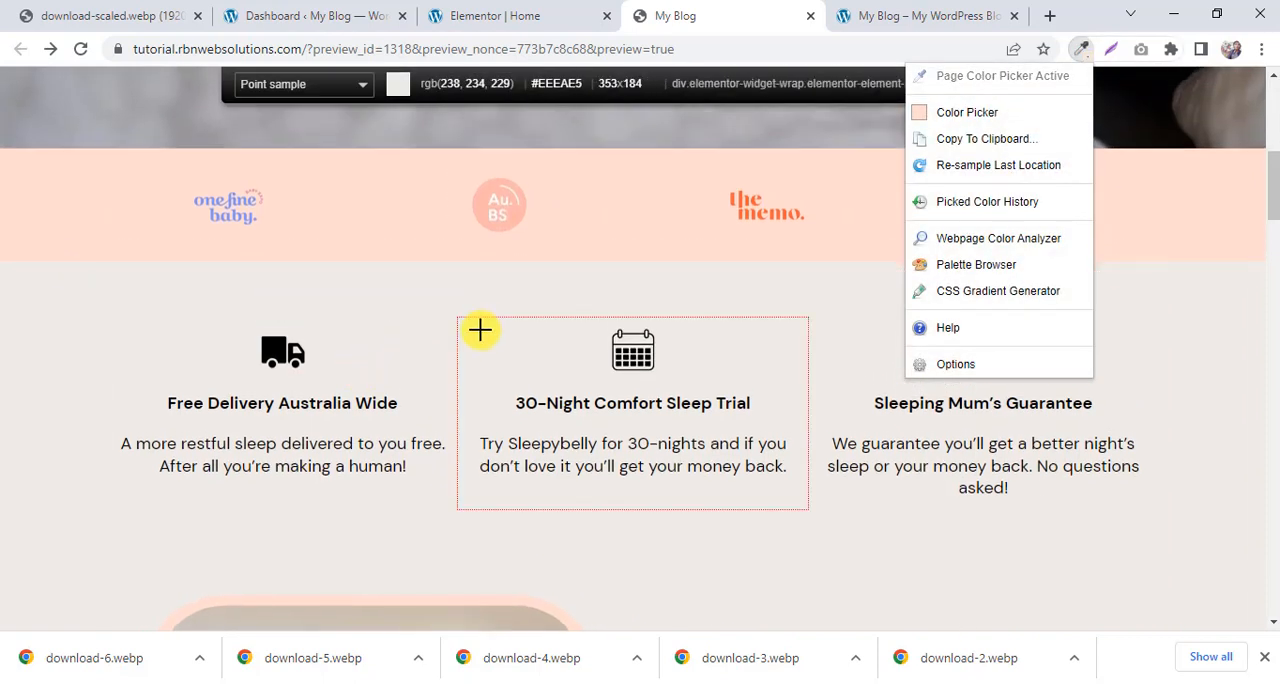
left_click(554, 289)
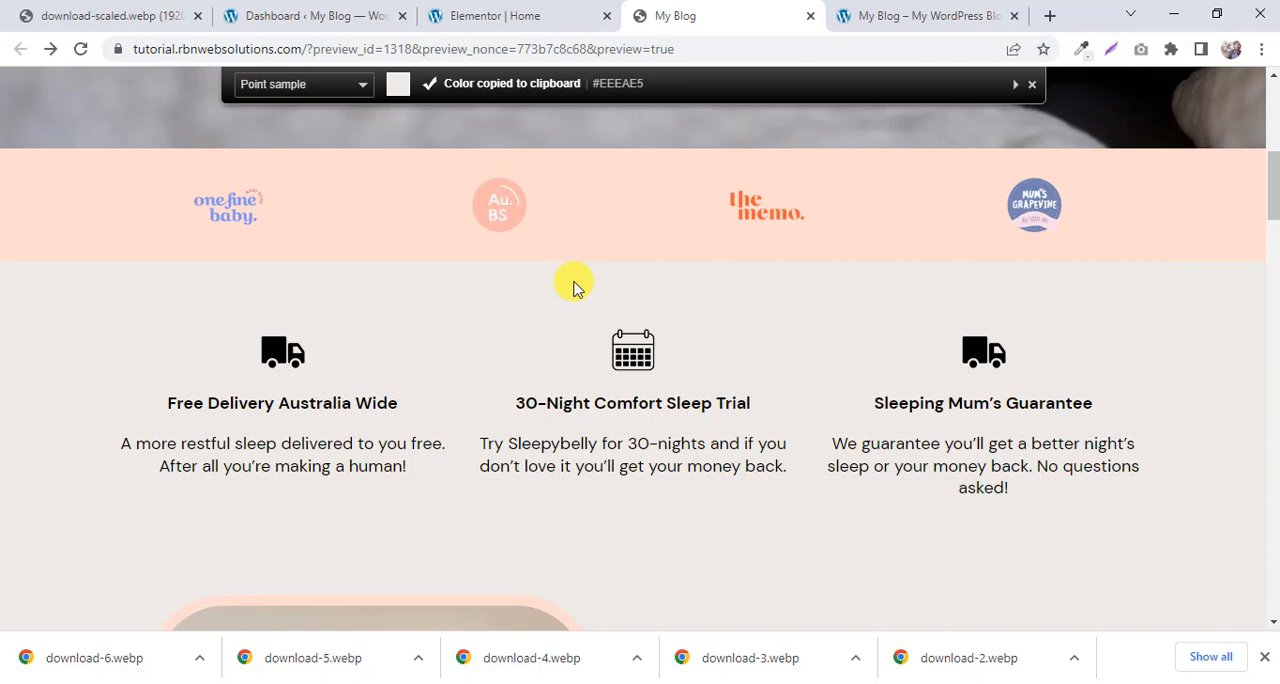
left_click(557, 12)
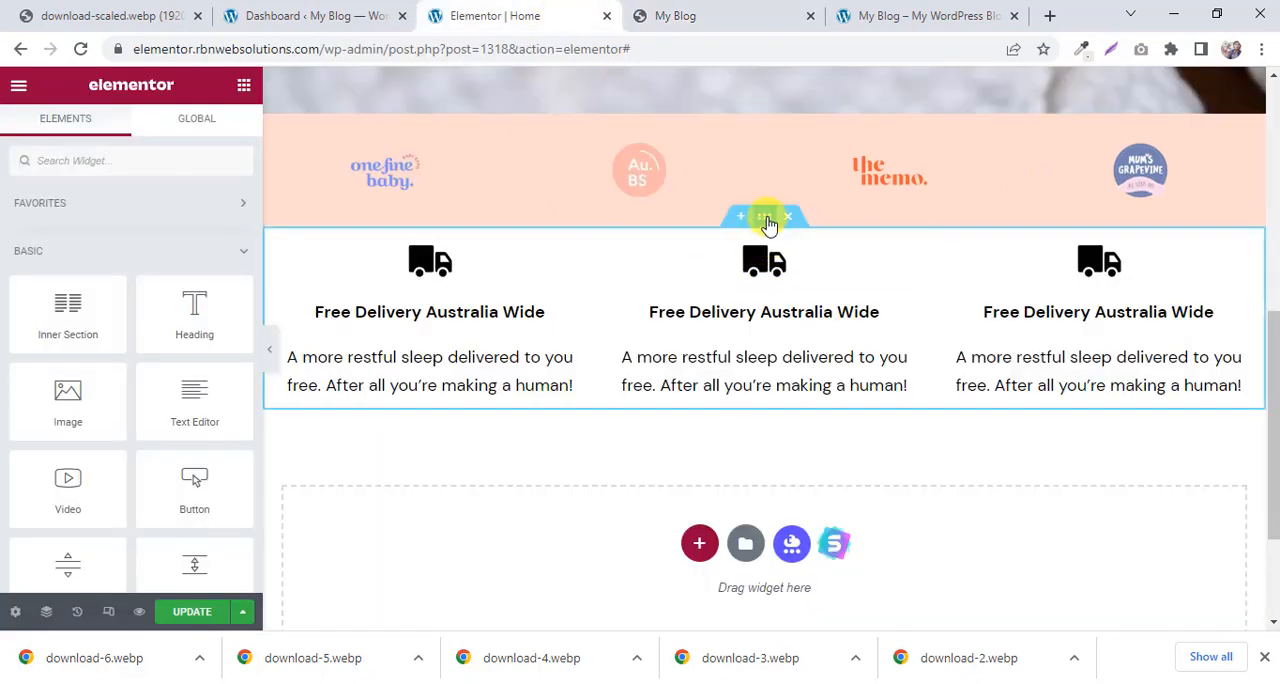
Give the three-column section a Classic background in the copied color #EEEAE5 and compare it with the reference page.
left_click(766, 218)
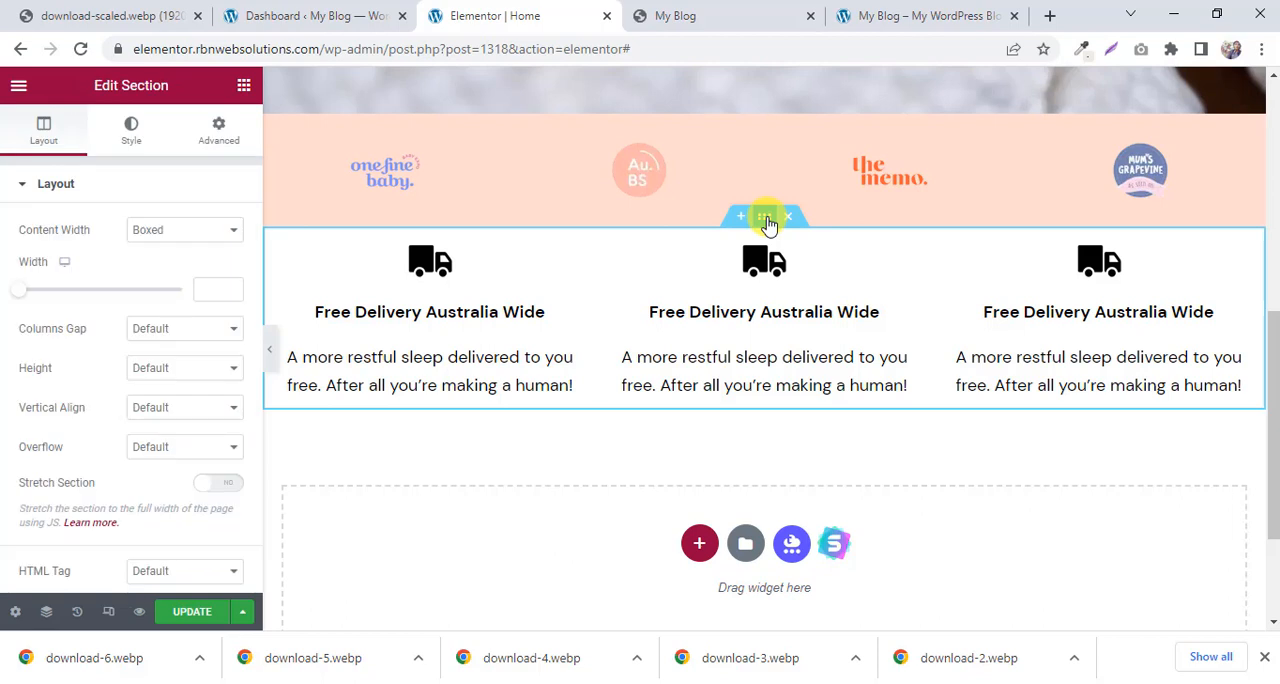
left_click(133, 133)
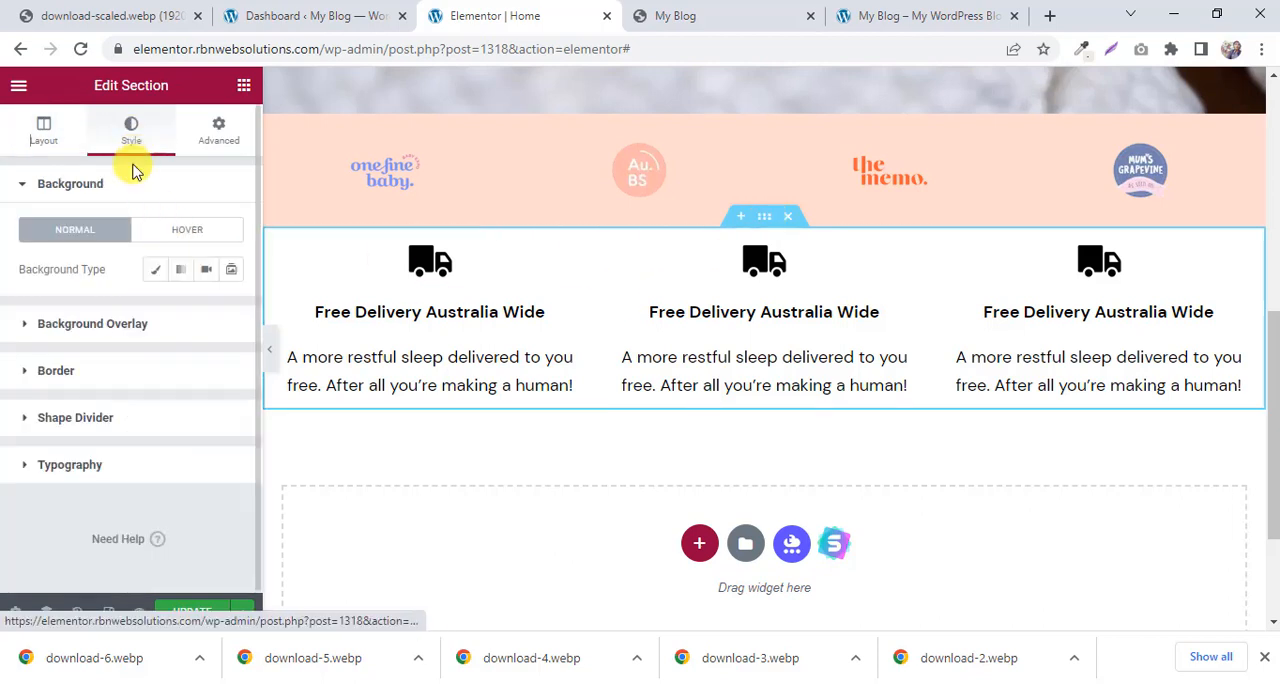
left_click(152, 270)
left_click(231, 309)
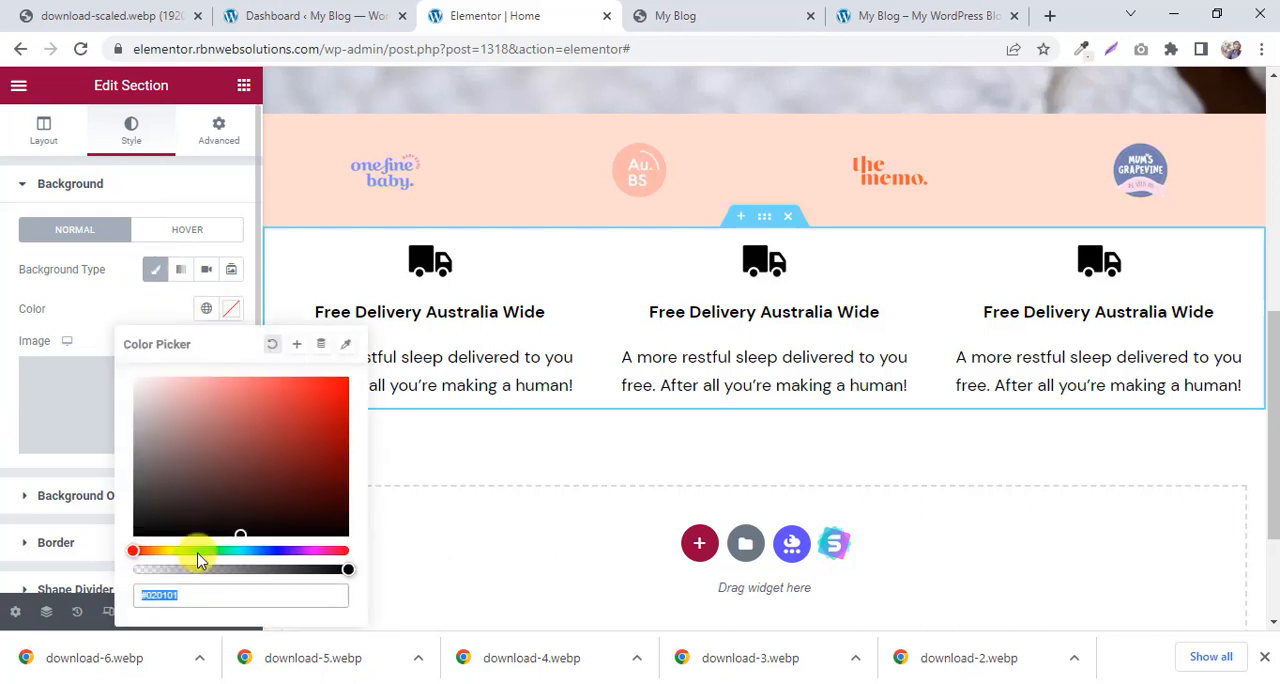
right_click(184, 596)
left_click(257, 409)
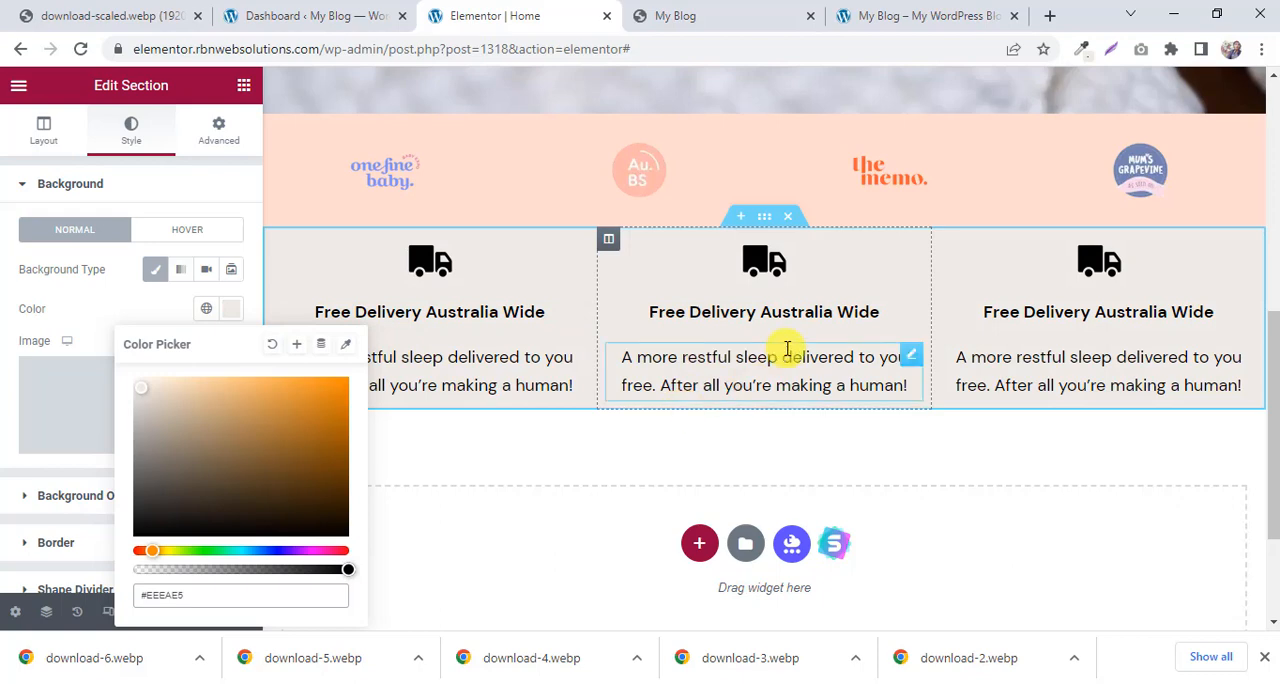
left_click(750, 10)
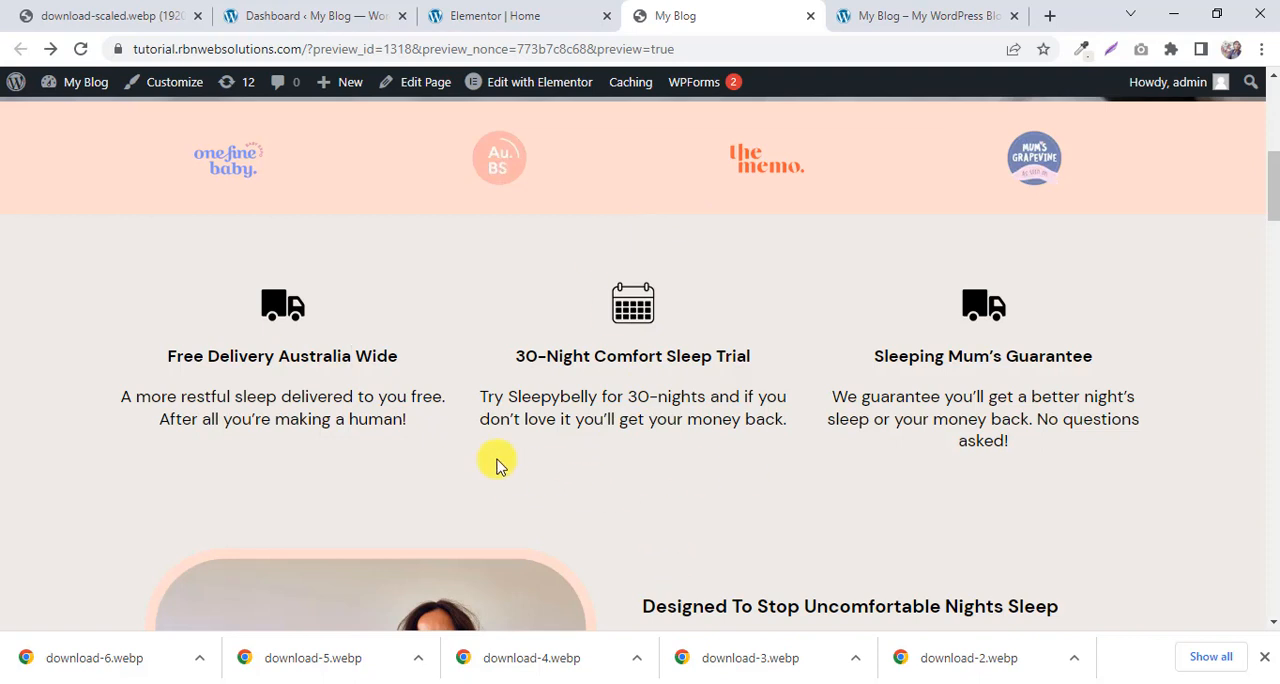
left_click(533, 9)
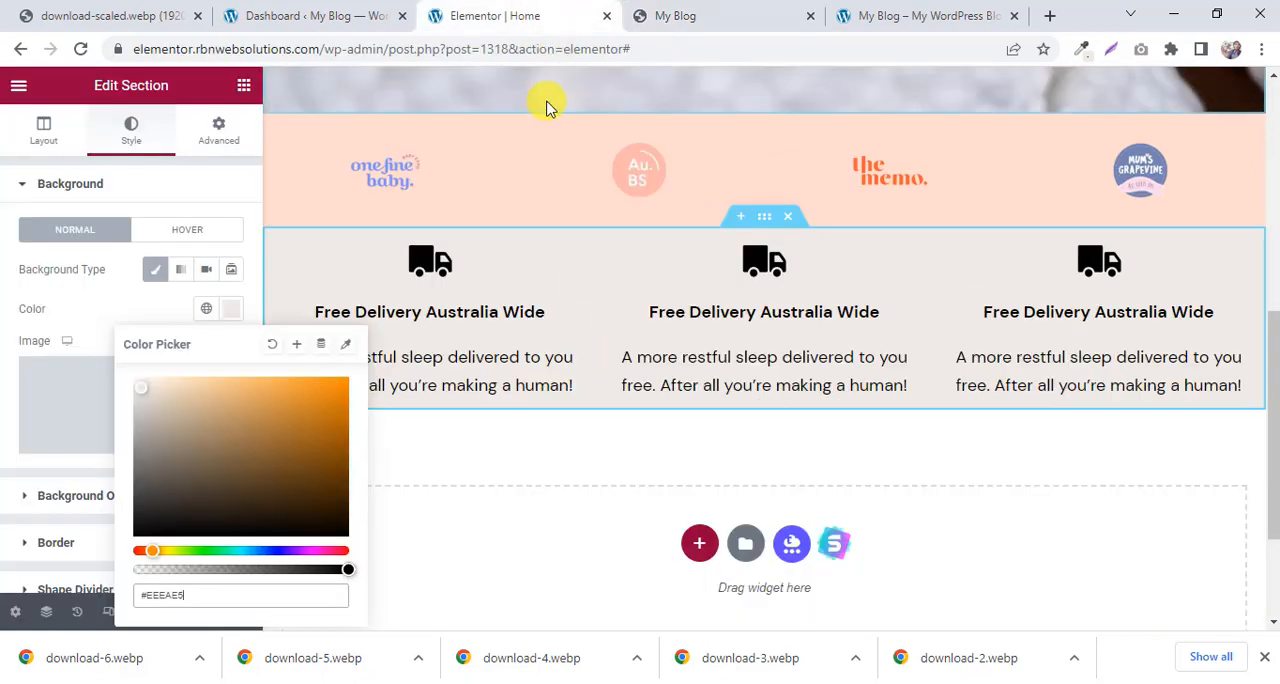
Try 60 px padding on all four sides of the three-column section.
left_click(210, 129)
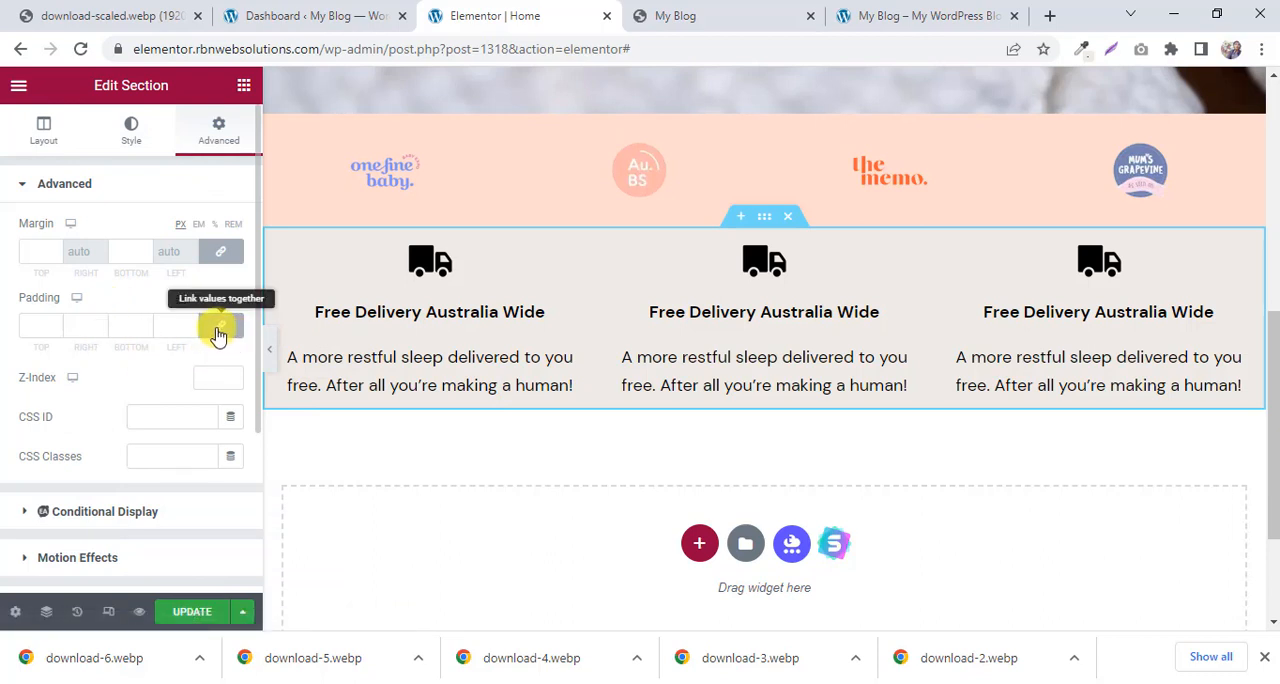
left_click(36, 318)
type("60")
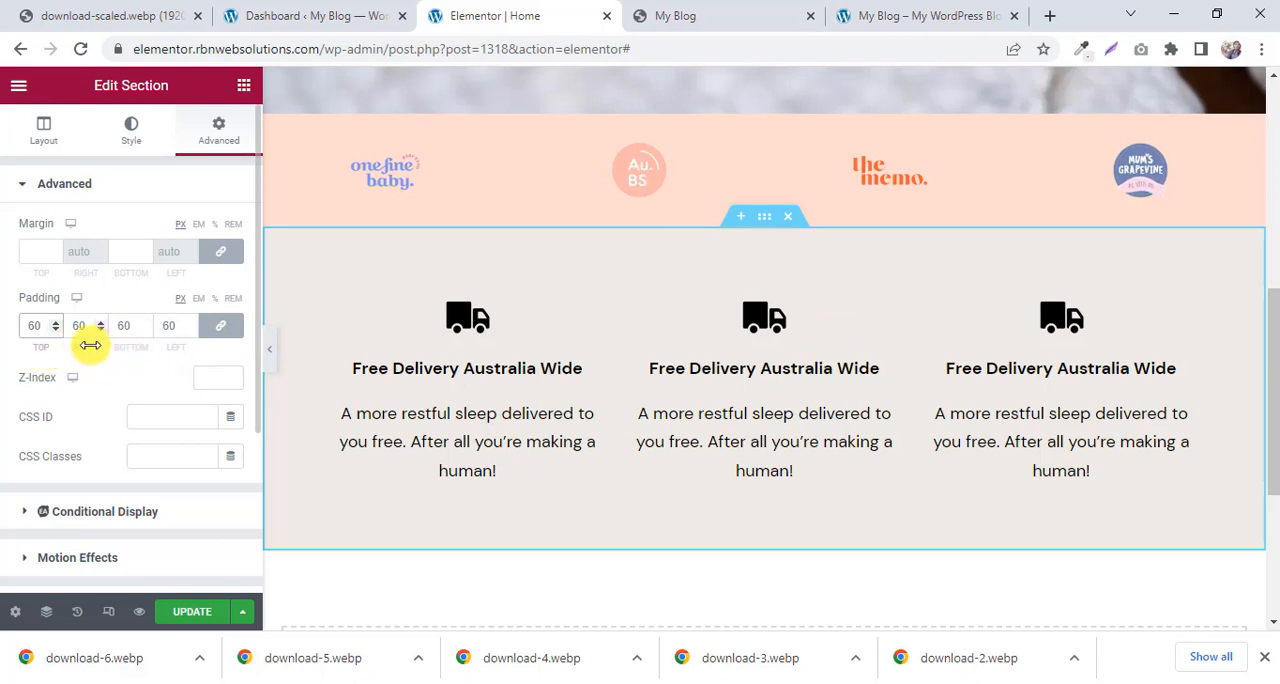
key("BackSpace")
key("BackSpace")
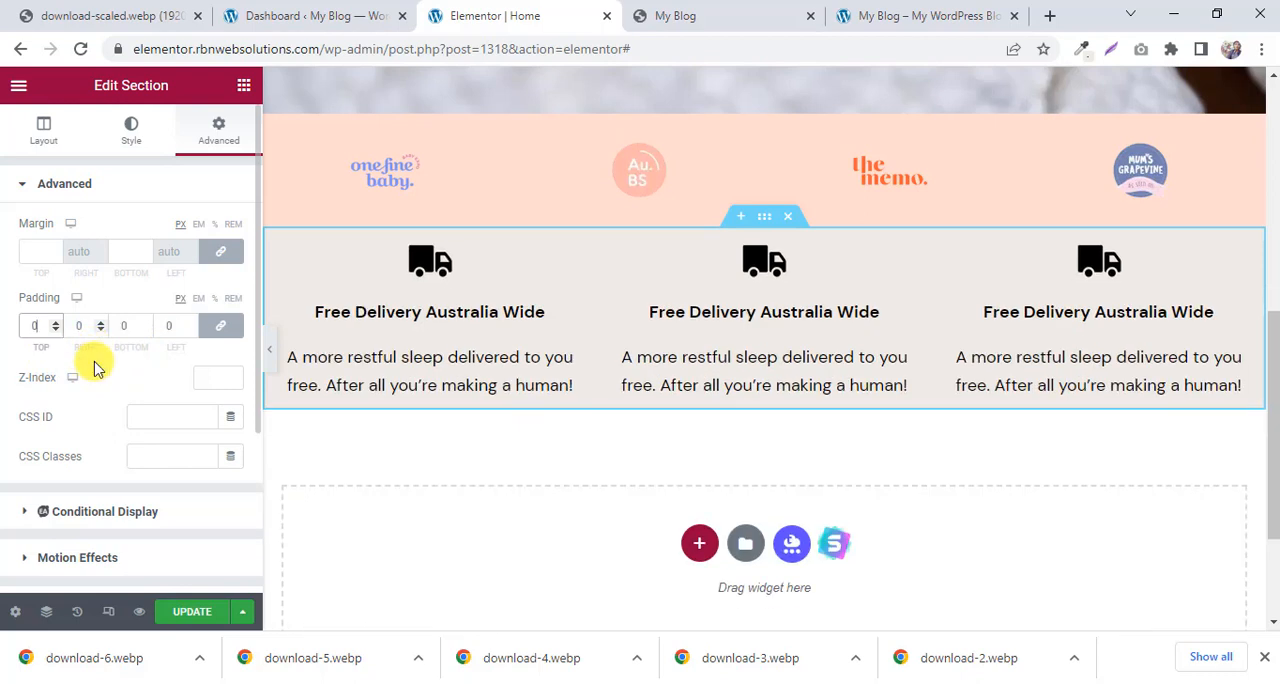
Unlink the three-column section's padding values and set 50 px at the top and 60 px at the bottom.
left_click(220, 326)
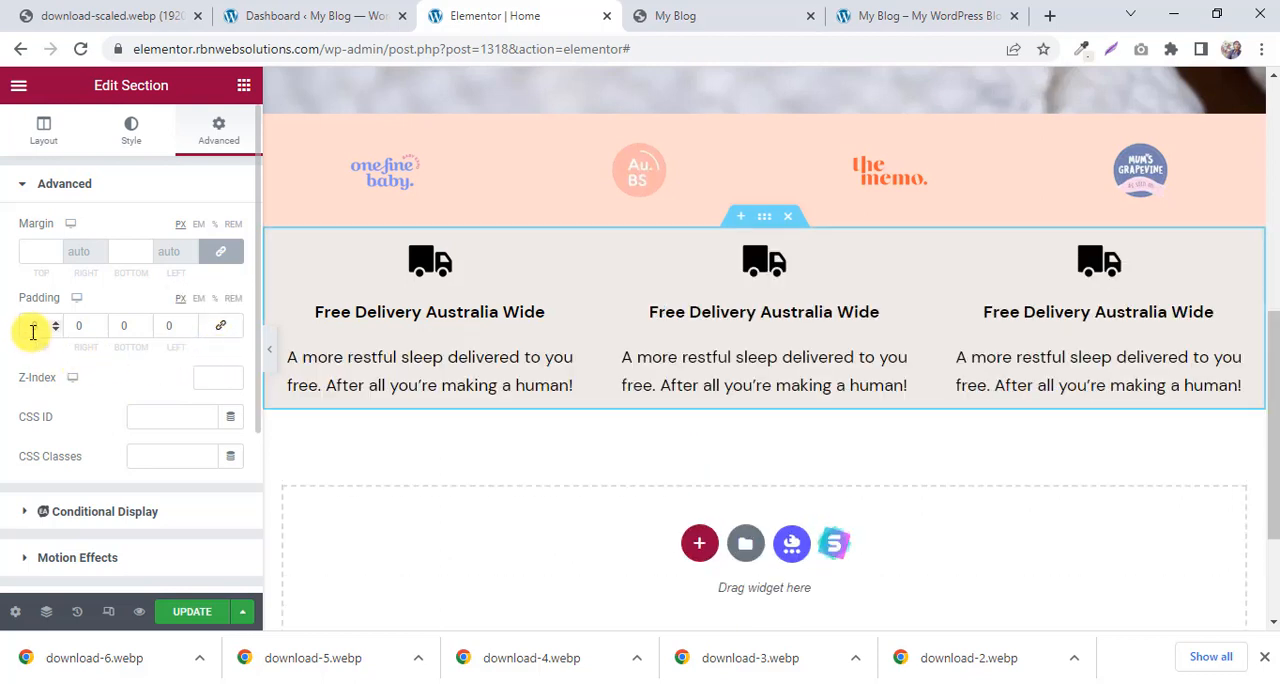
left_click(33, 327)
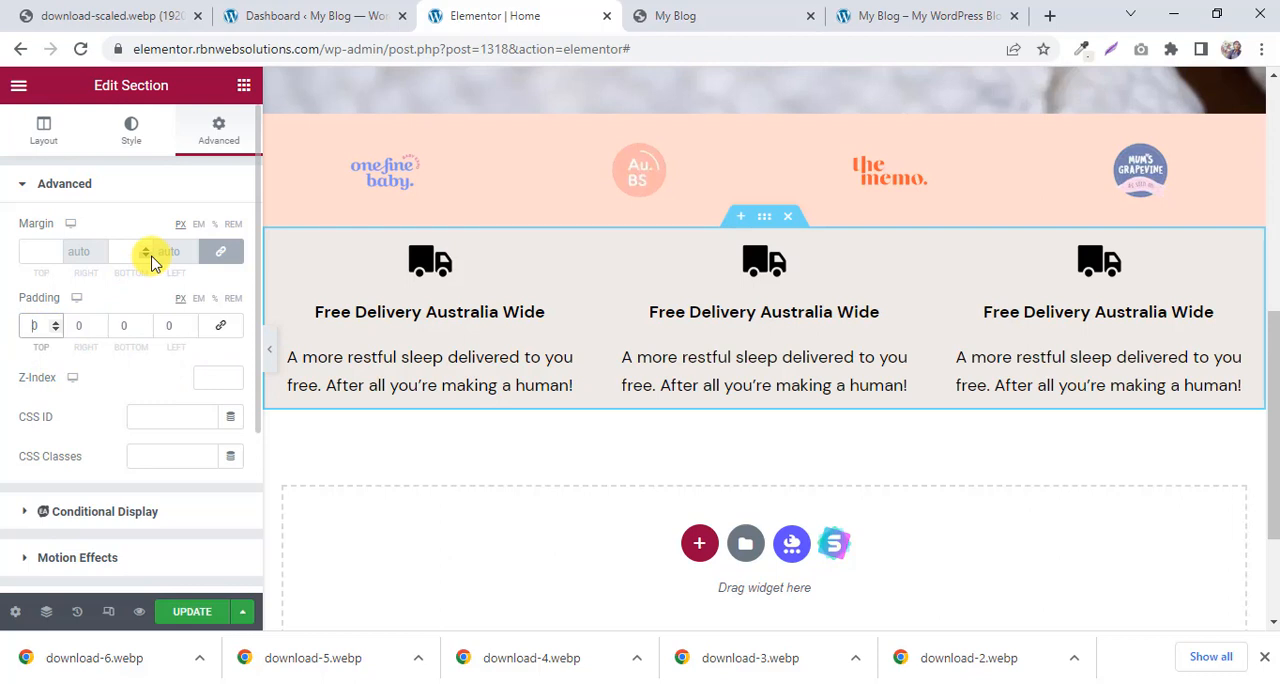
type("6")
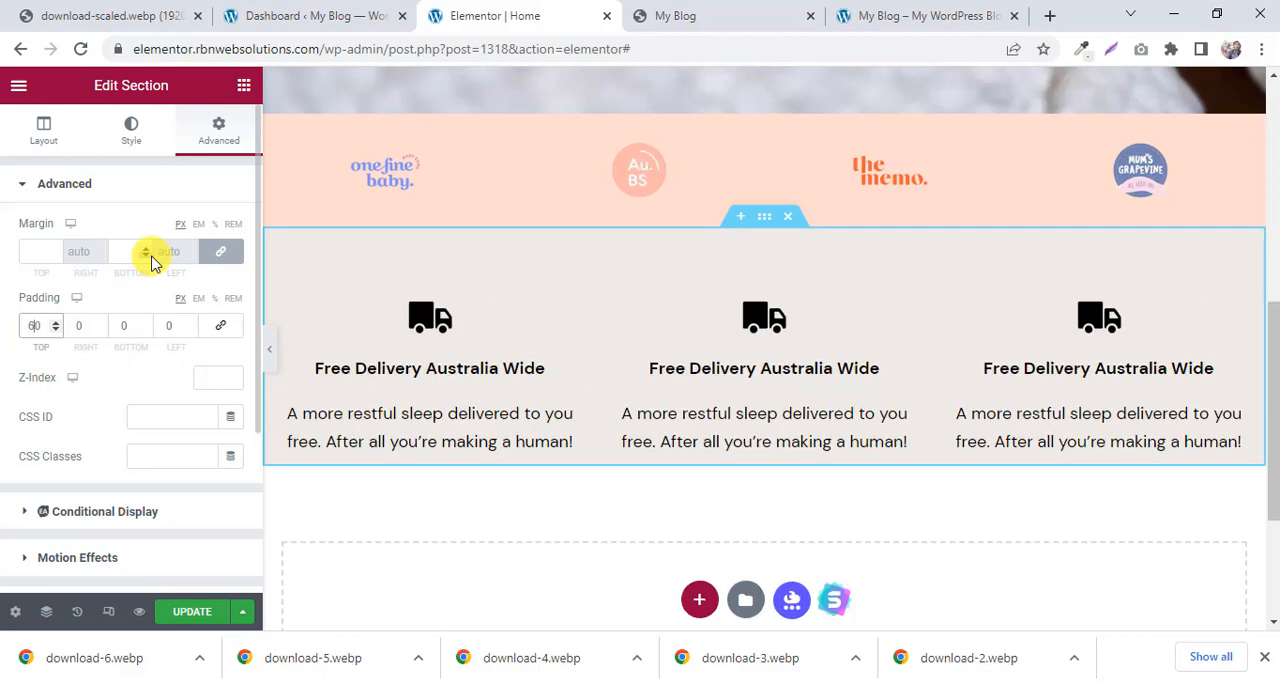
left_click(120, 327)
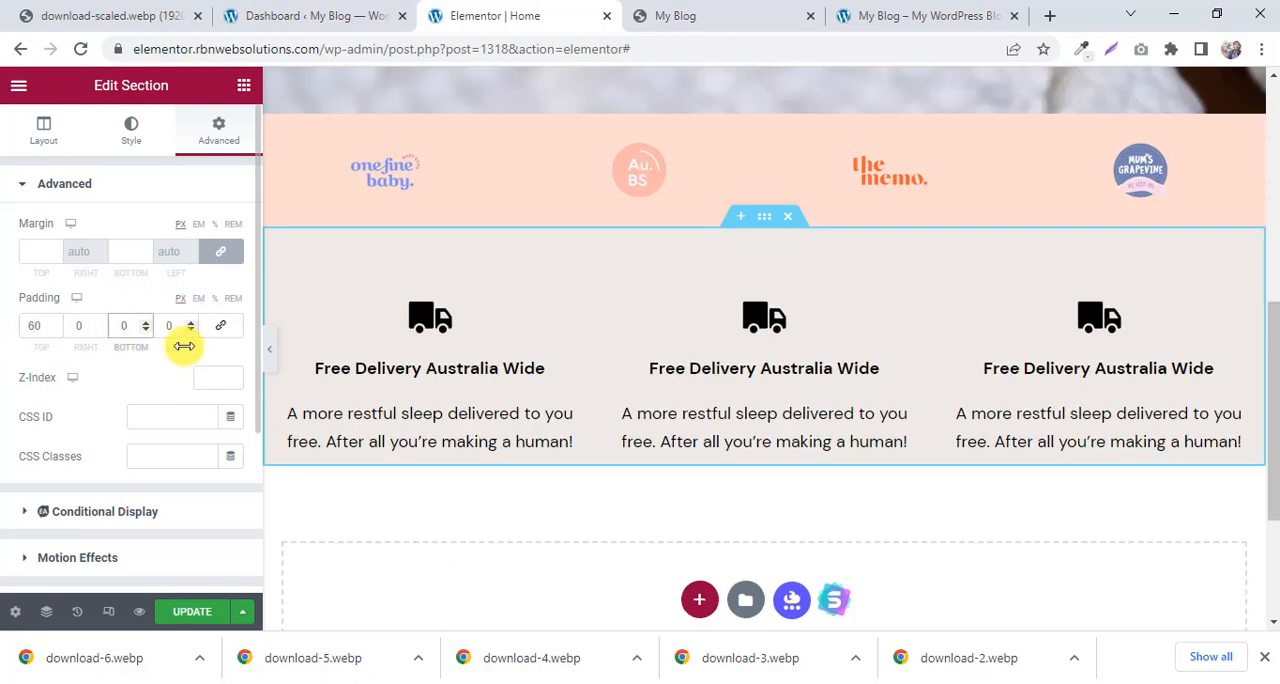
type("5")
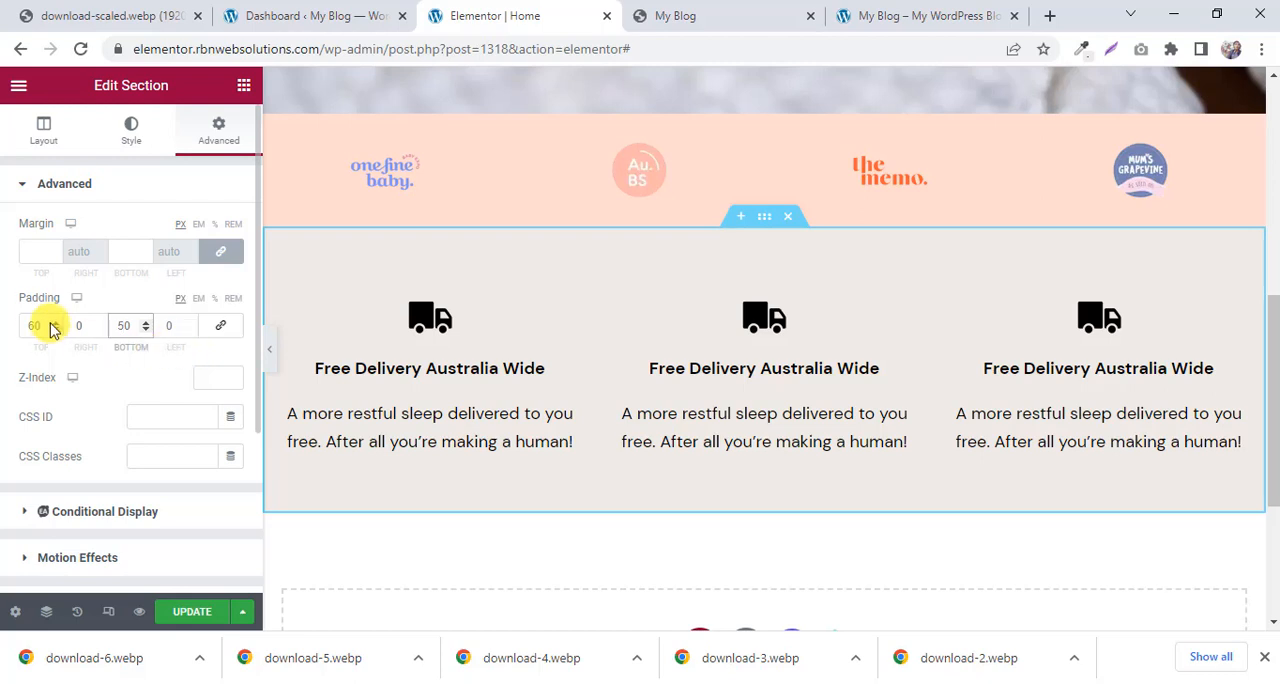
type("50")
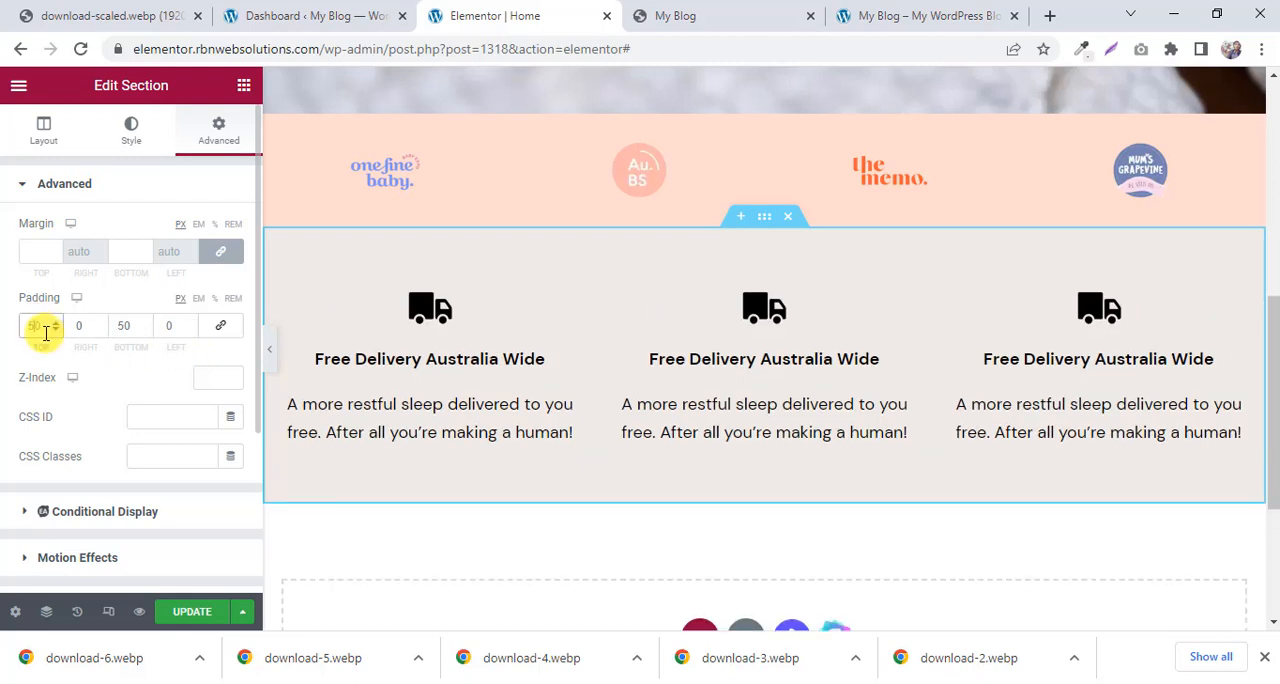
double_click(127, 325)
type("60")
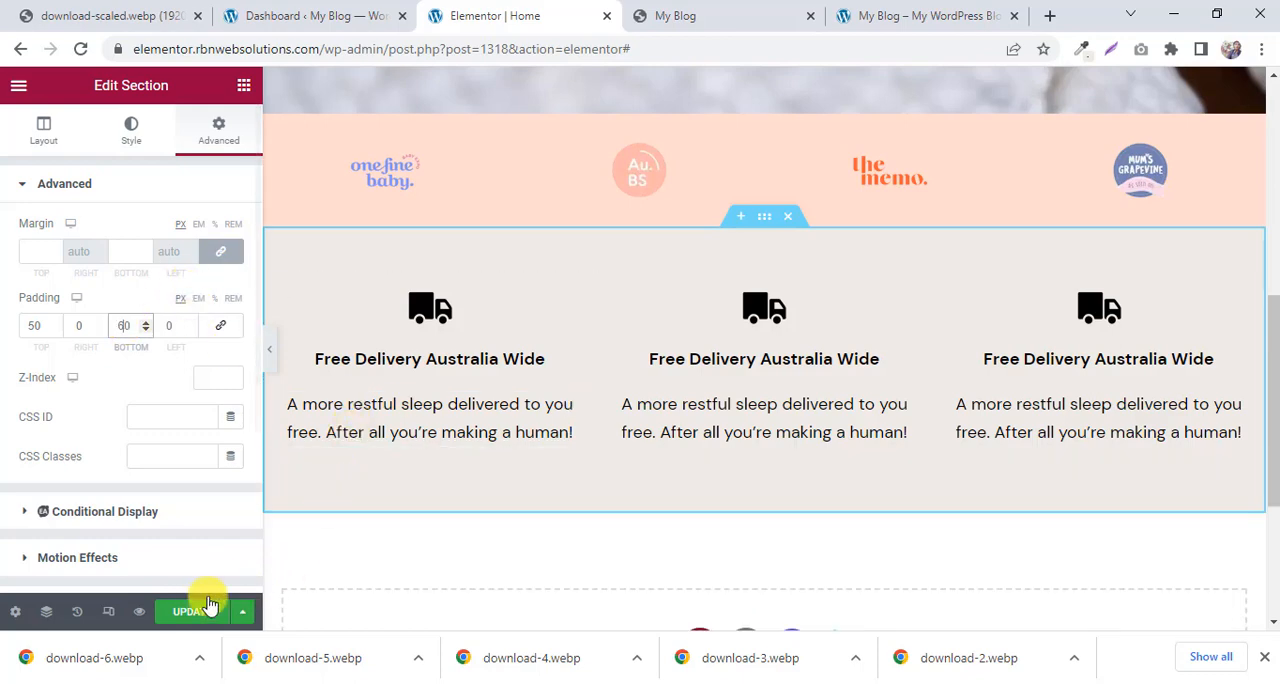
Update the page and compare the three-column section in the page preview with the My Blog reference page.
left_click(644, 9)
left_click(556, 13)
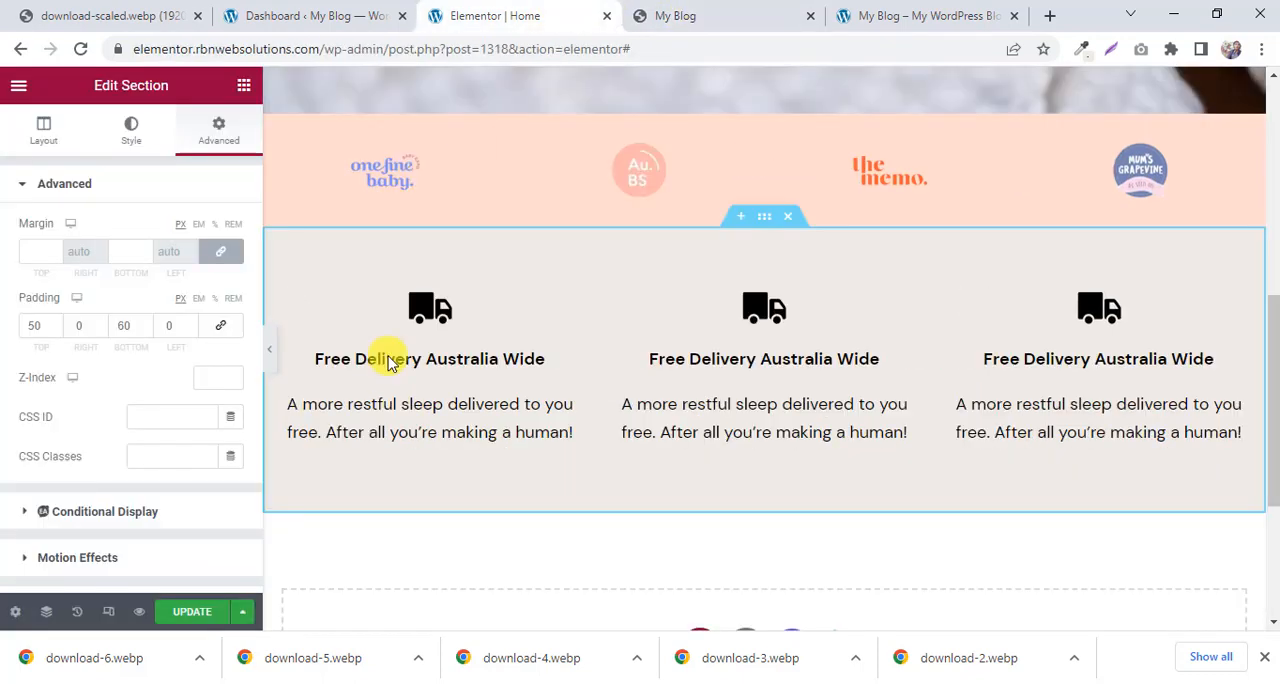
left_click(192, 612)
left_click(714, 10)
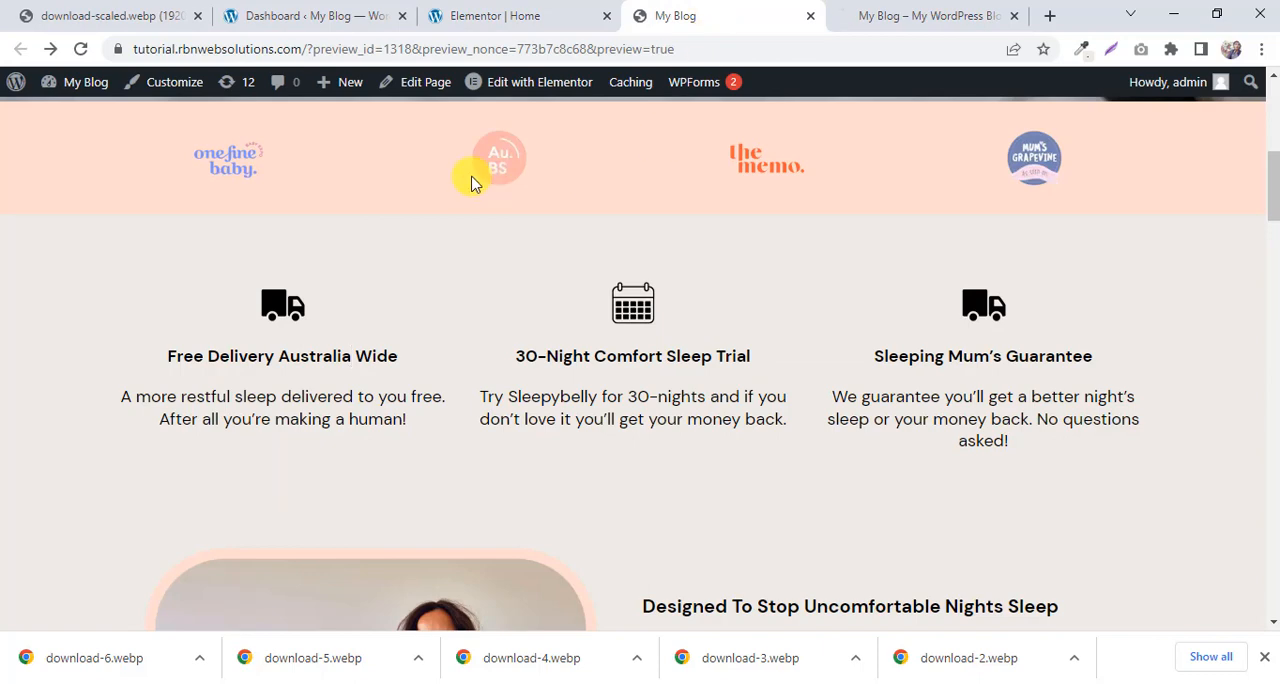
left_click(537, 12)
left_click(891, 14)
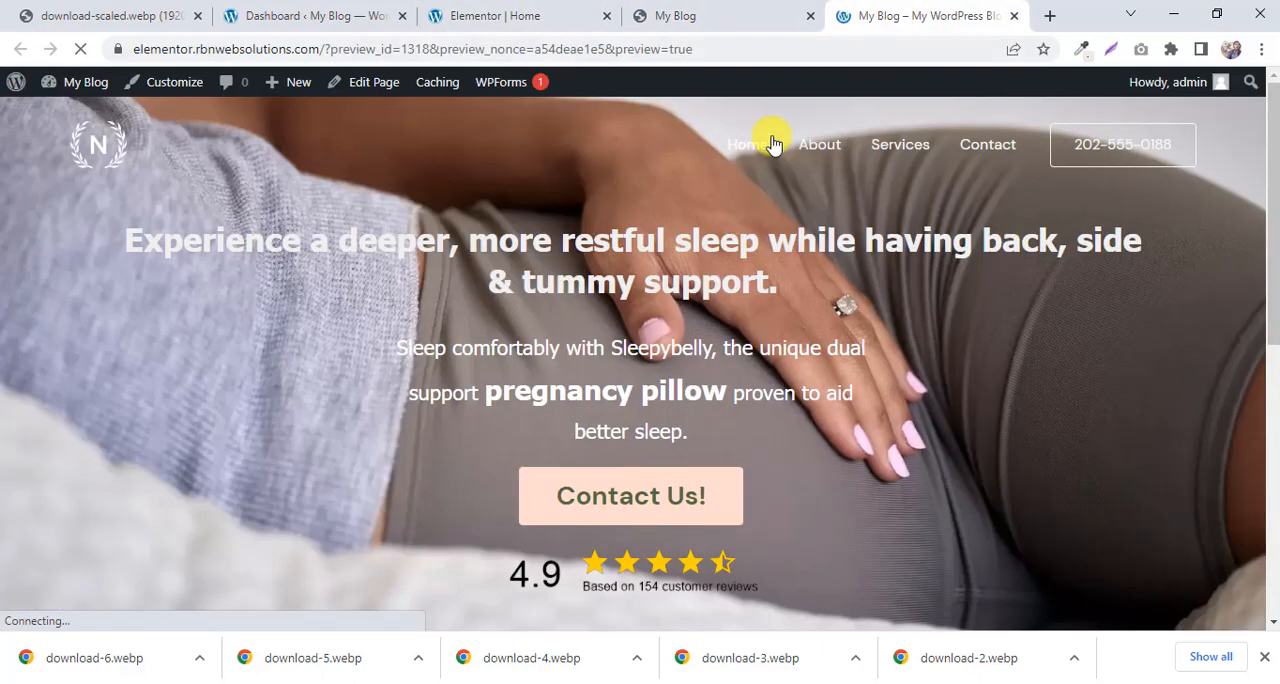
scroll(551, 240, "down", 6)
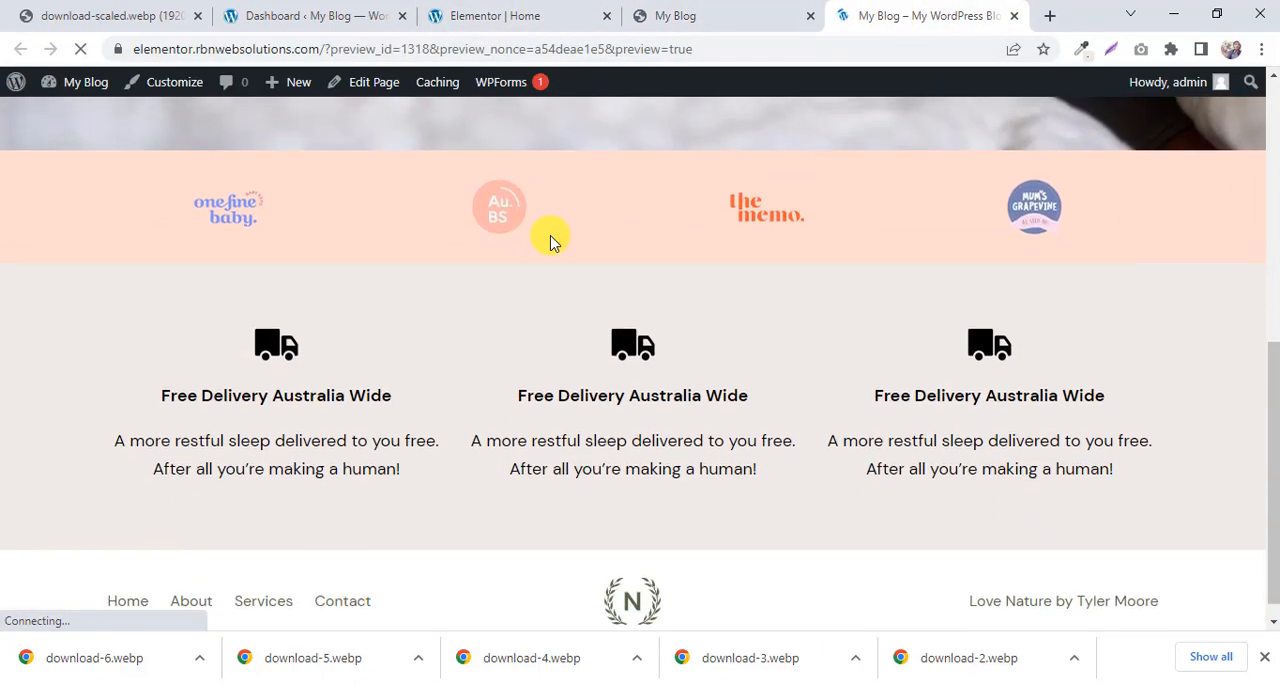
scroll(551, 243, "down", 1)
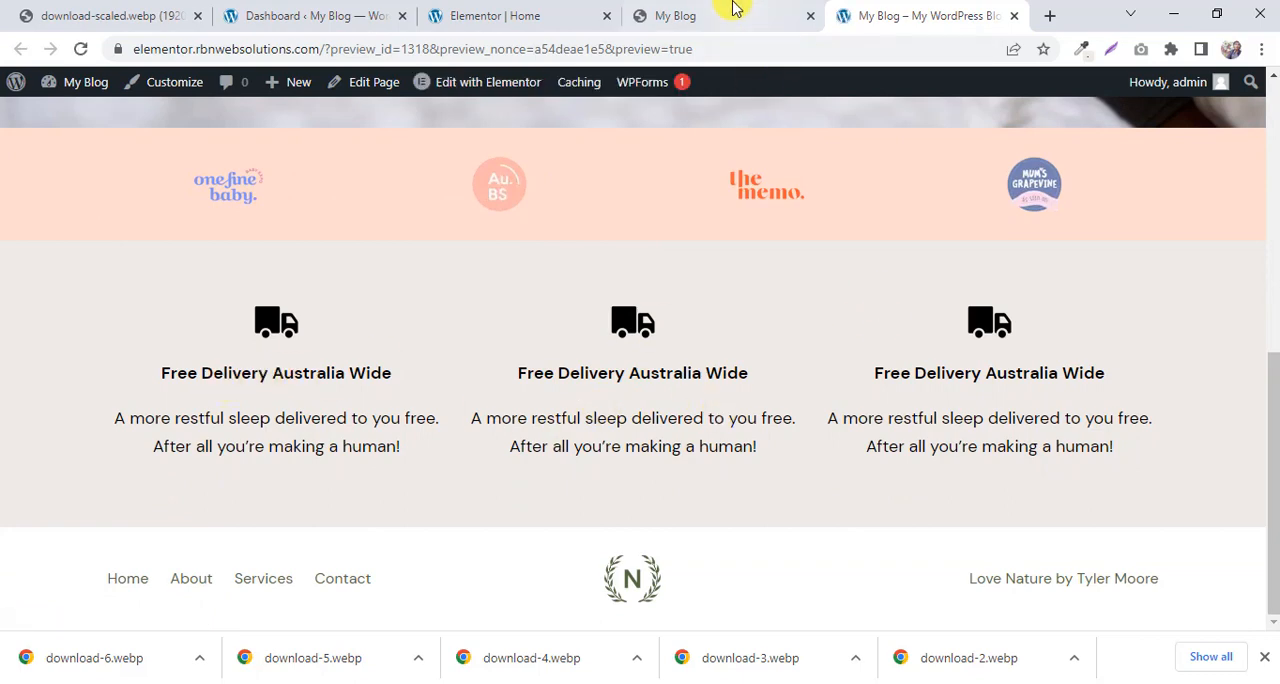
left_click(731, 10)
scroll(709, 225, "up", 1)
left_click(933, 12)
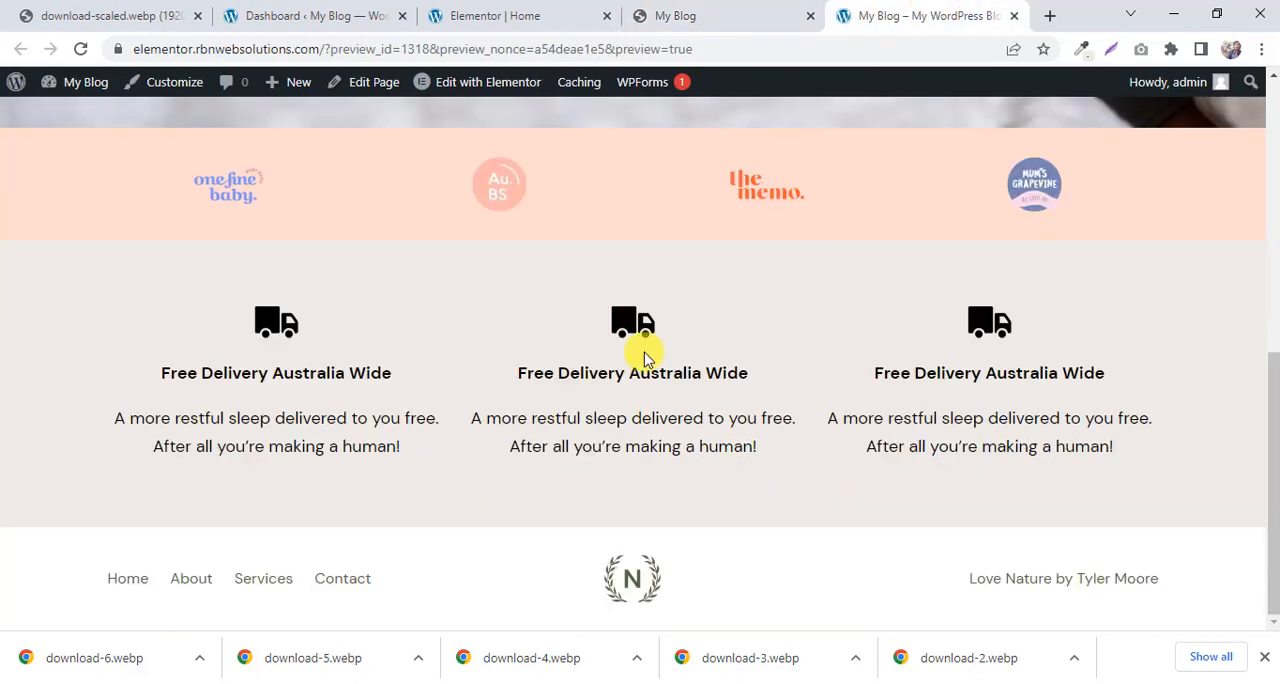
left_click(729, 24)
Review the reference page's image-and-text section and add a section with two equal columns below the Free Delivery section in Elementor.
scroll(255, 432, "down", 2)
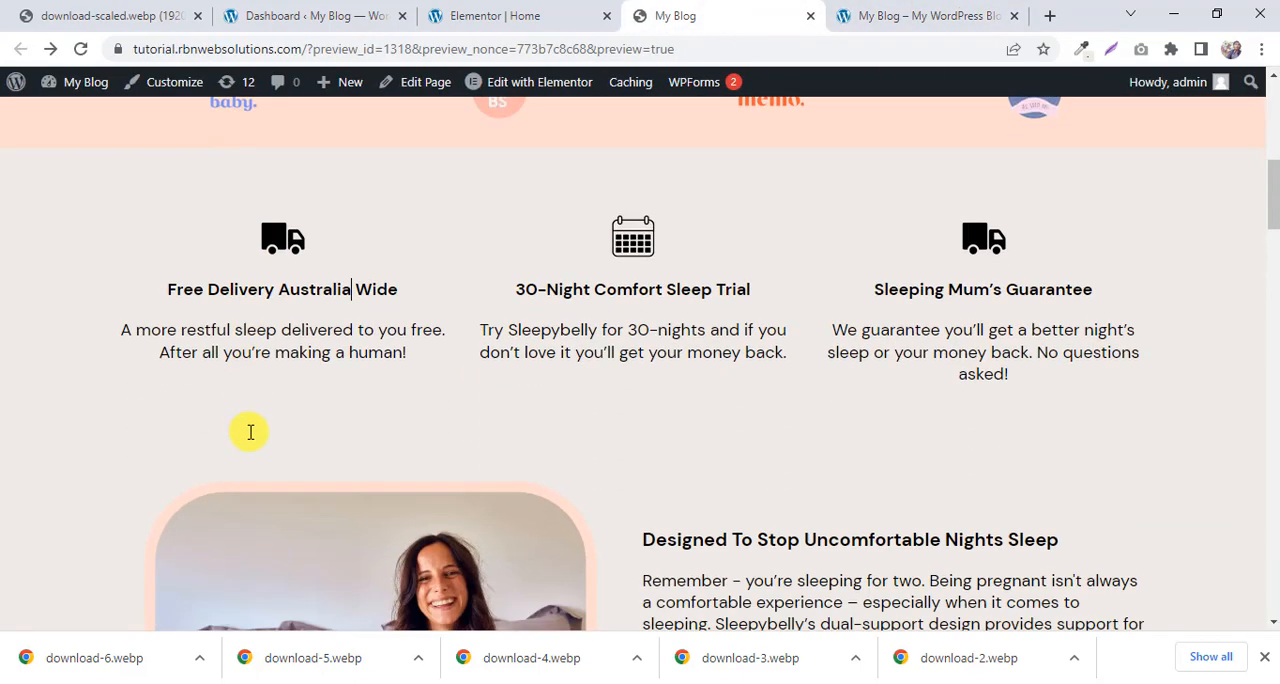
scroll(1063, 343, "down", 3)
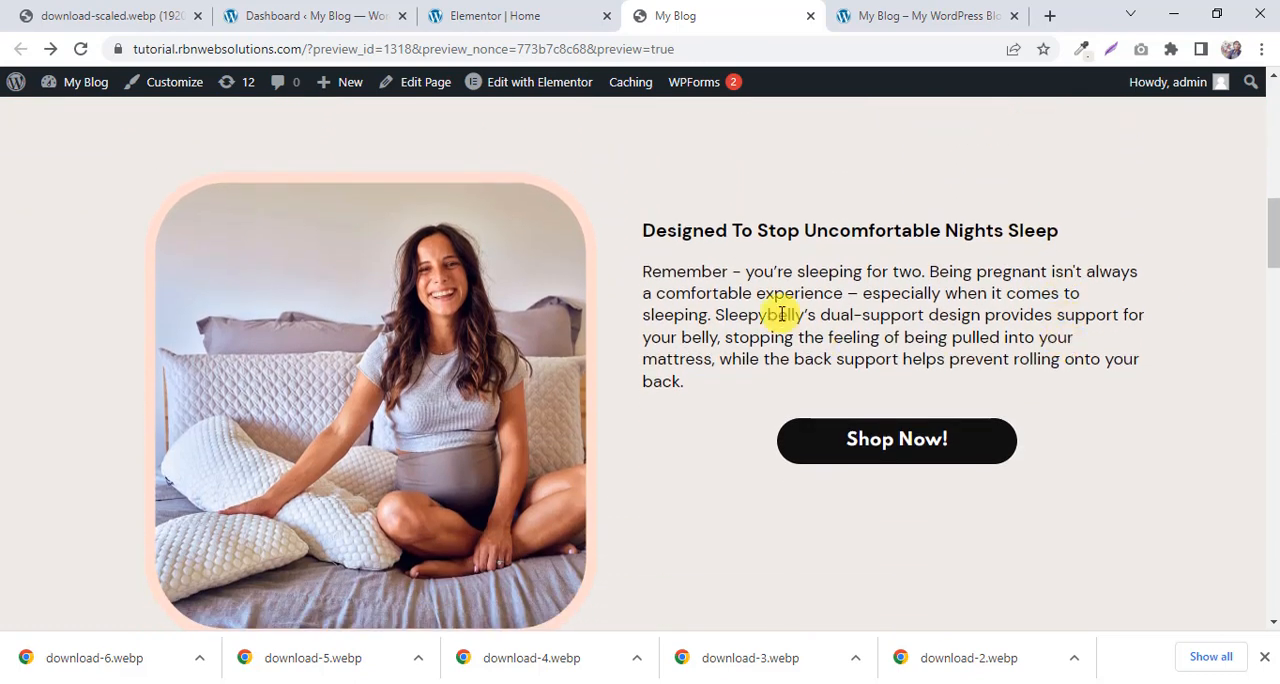
left_click_drag(151, 196, 930, 218)
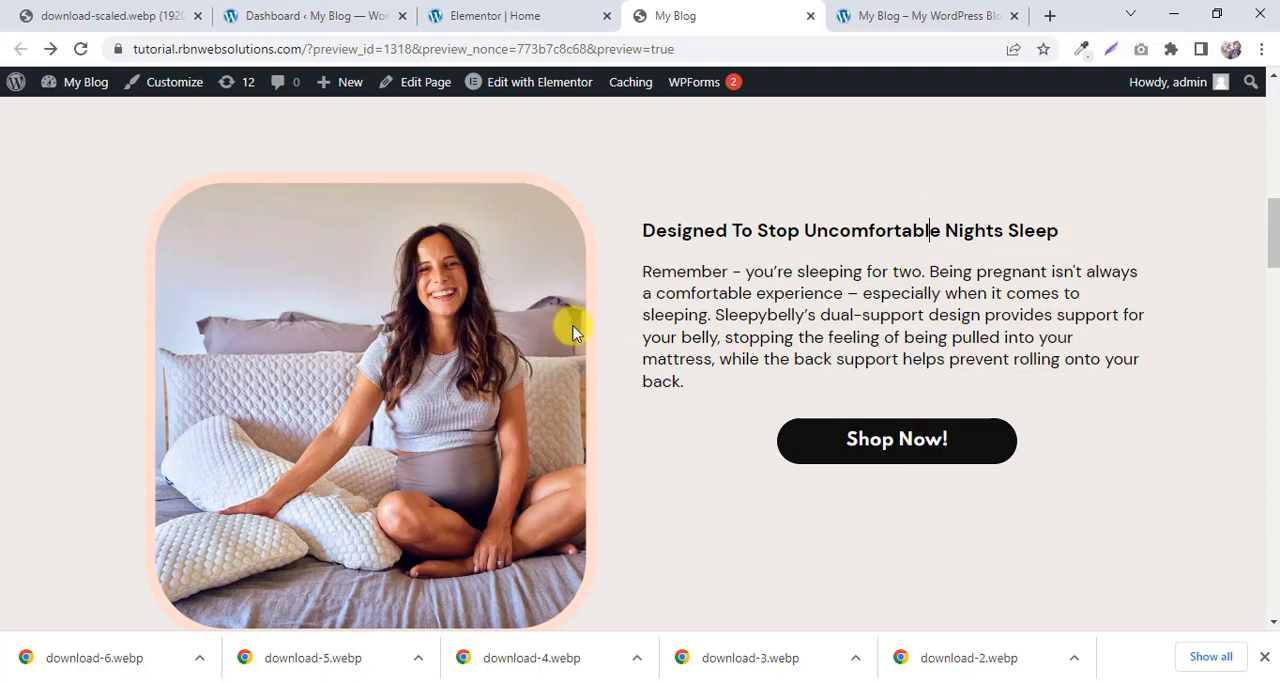
scroll(771, 263, "down", 3)
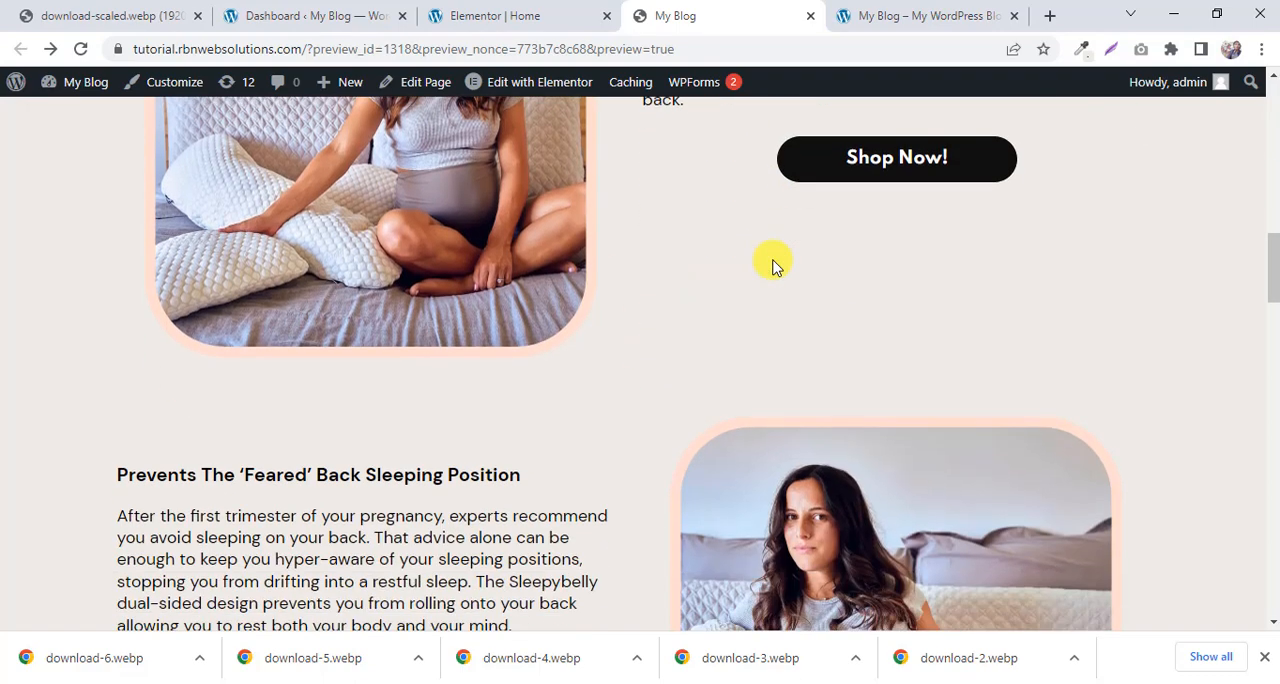
scroll(700, 220, "up", 2)
left_click(523, 13)
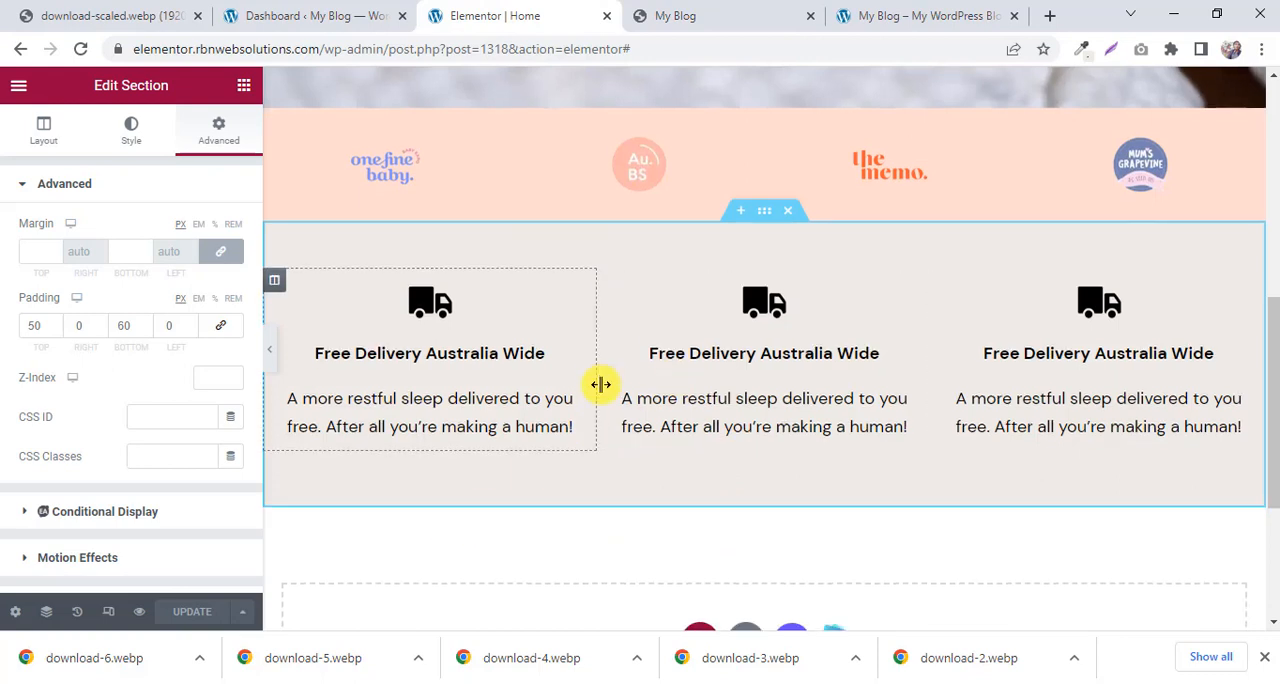
scroll(640, 400, "down", 3)
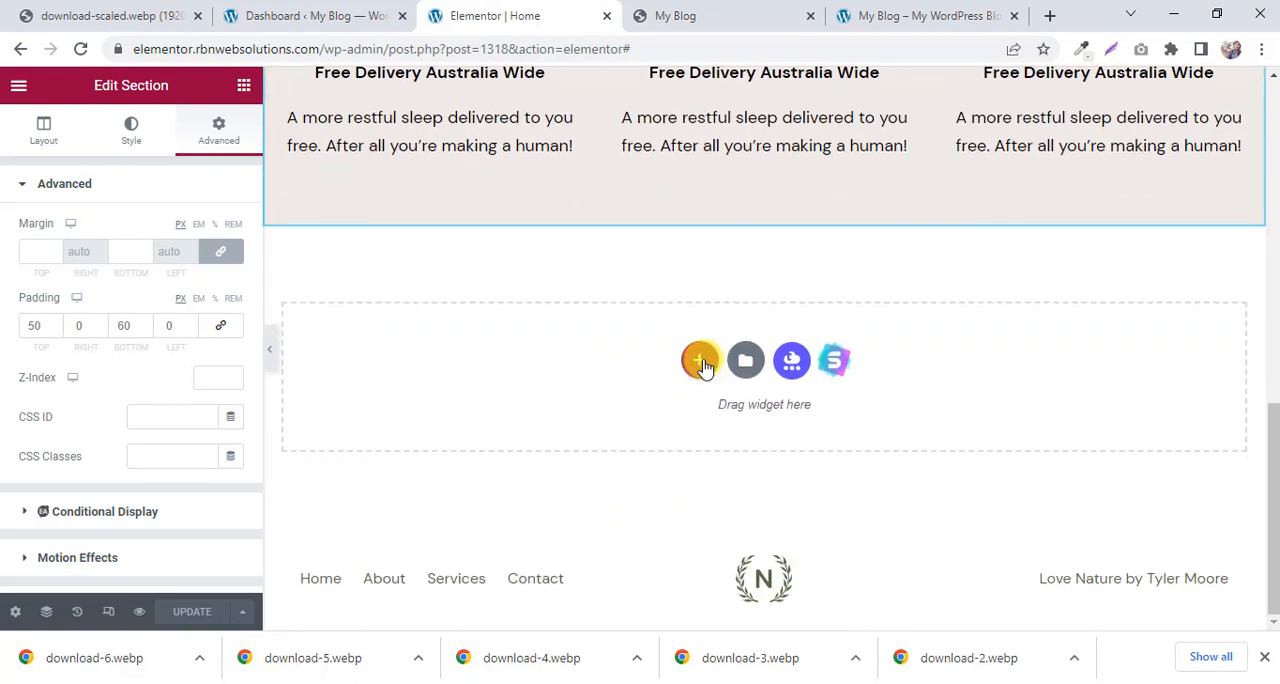
left_click(700, 361)
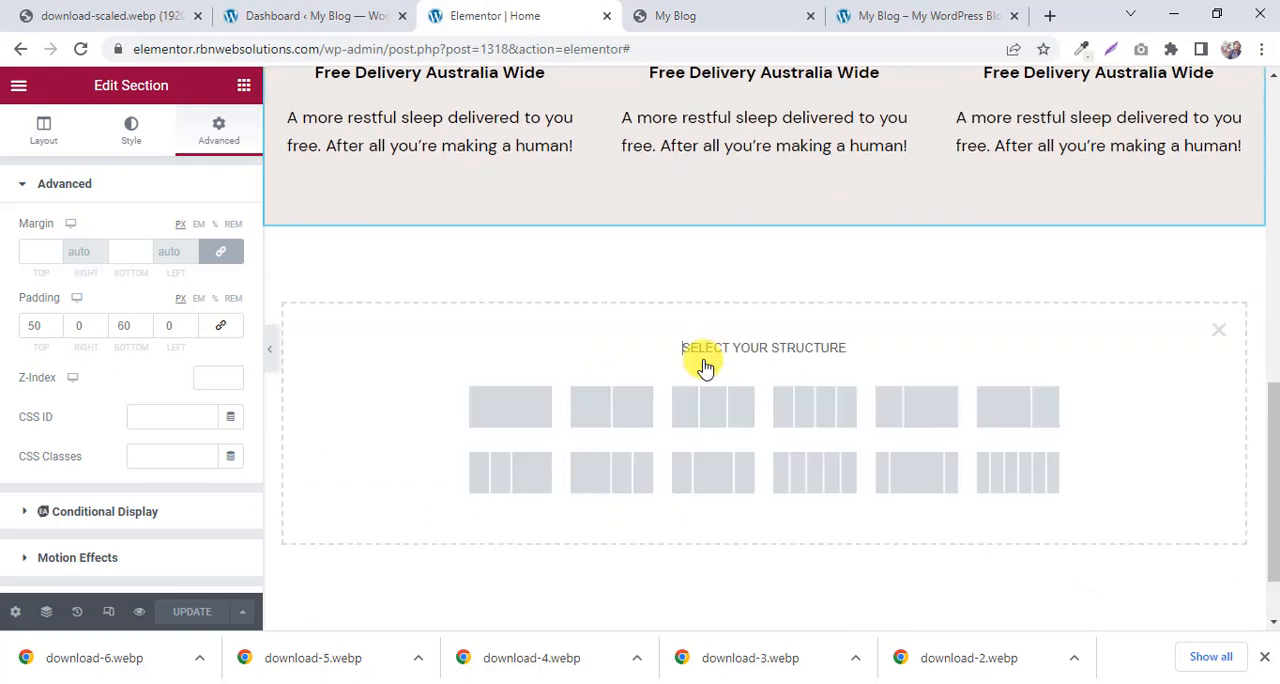
left_click(605, 413)
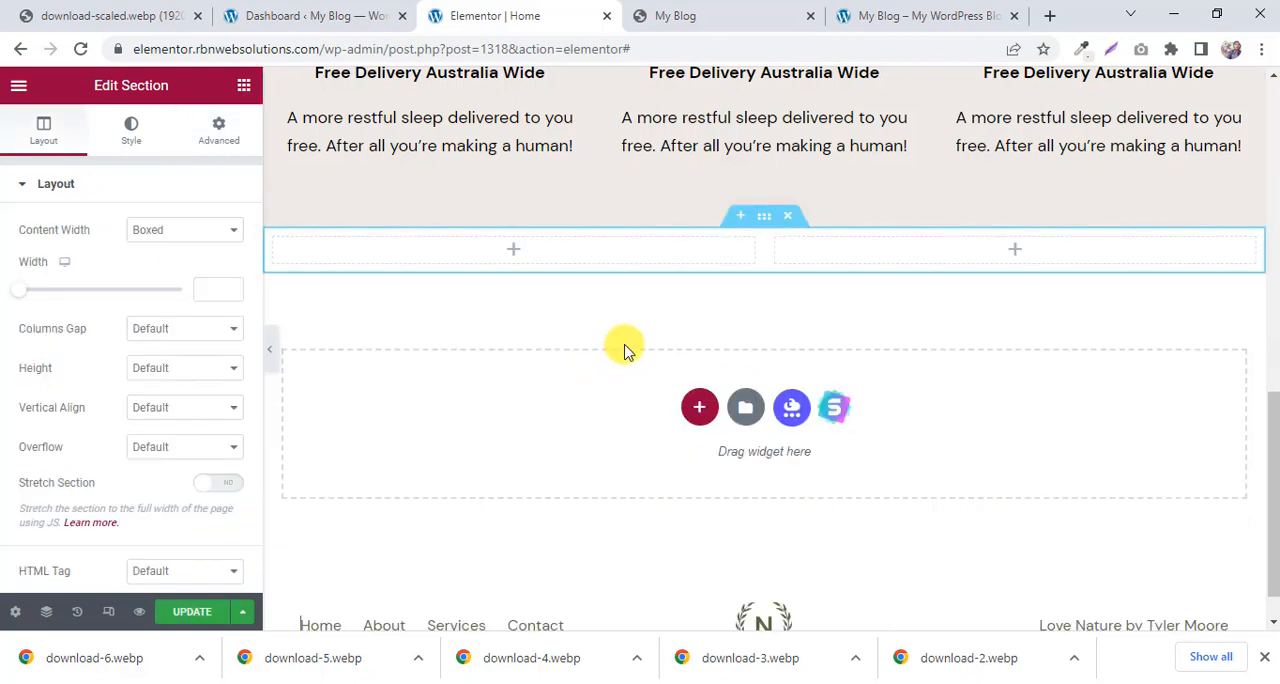
Check the reference layout and add an Image widget to the first column of the new two-column section.
left_click(517, 255)
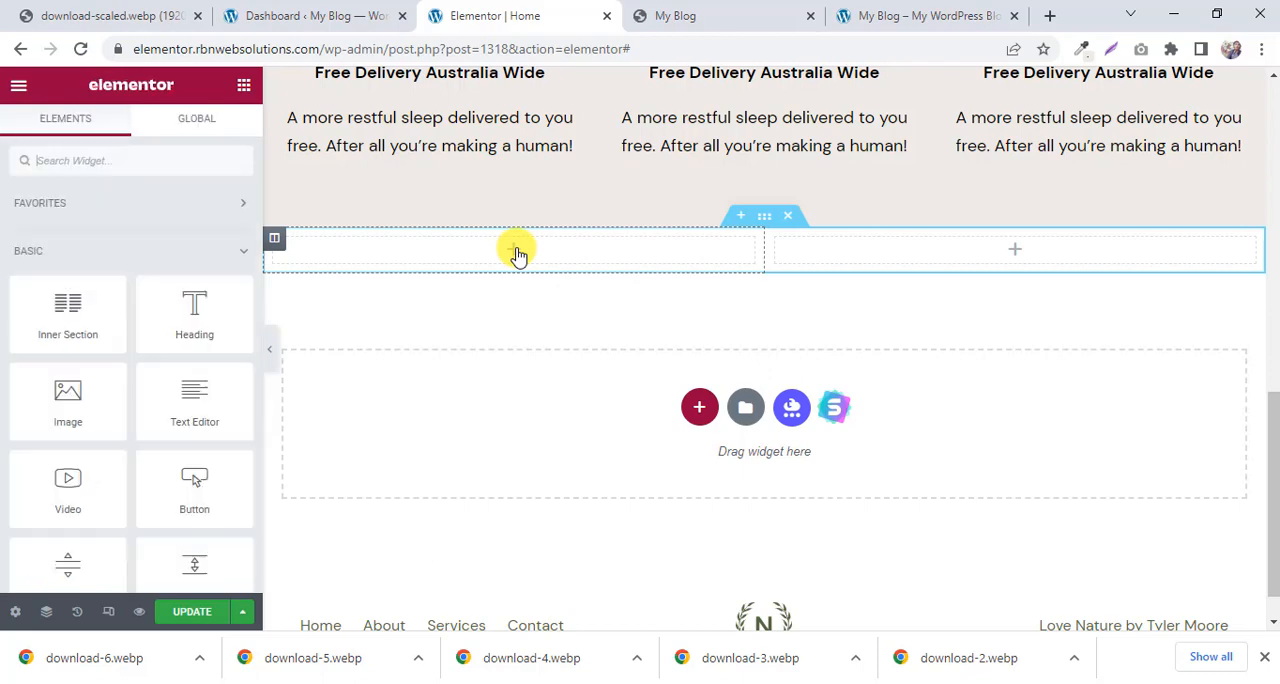
left_click(655, 15)
scroll(448, 252, "up", 3)
scroll(449, 254, "down", 2)
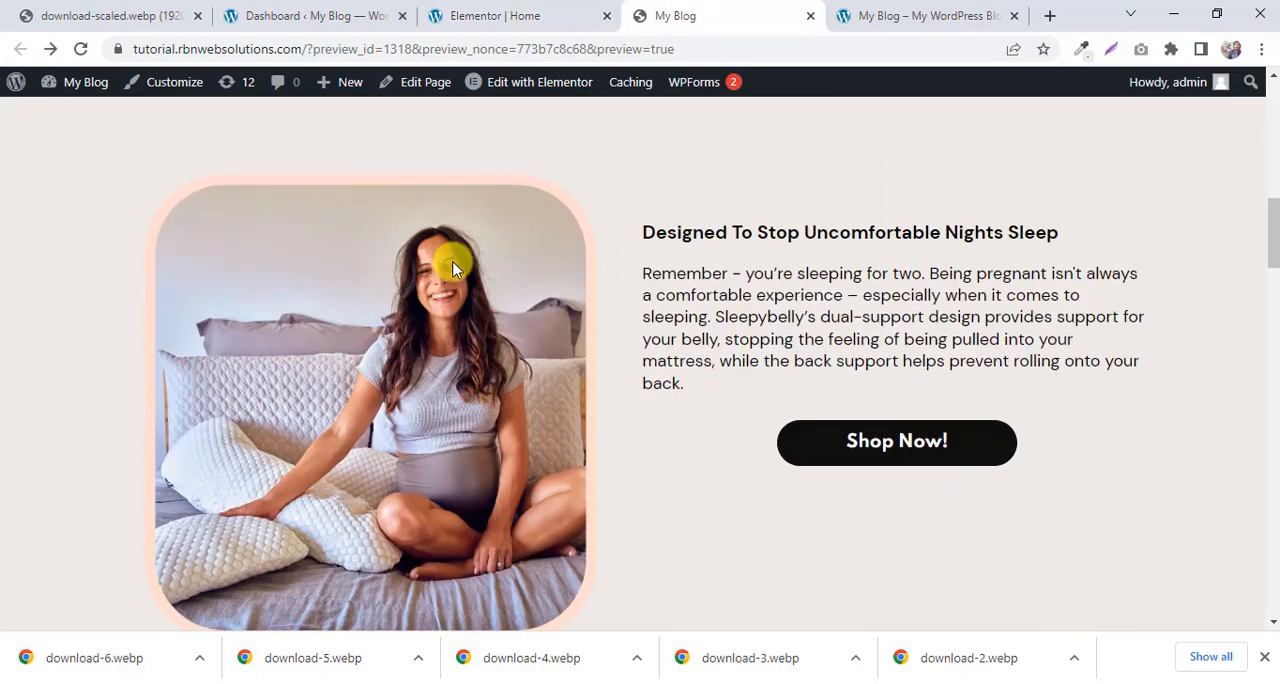
left_click(552, 17)
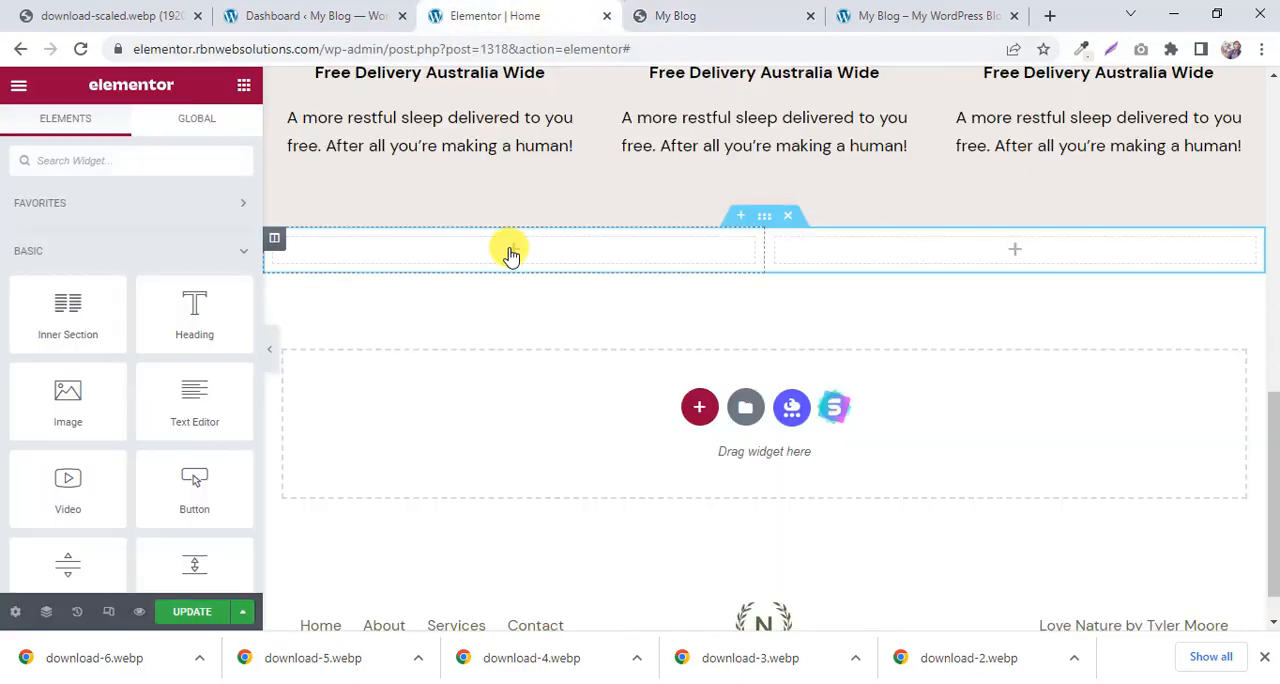
left_click_drag(70, 410, 551, 252)
Open the reference section's photo in its own tab, save it as download-8.webp, and return to the Elementor editor.
left_click(675, 16)
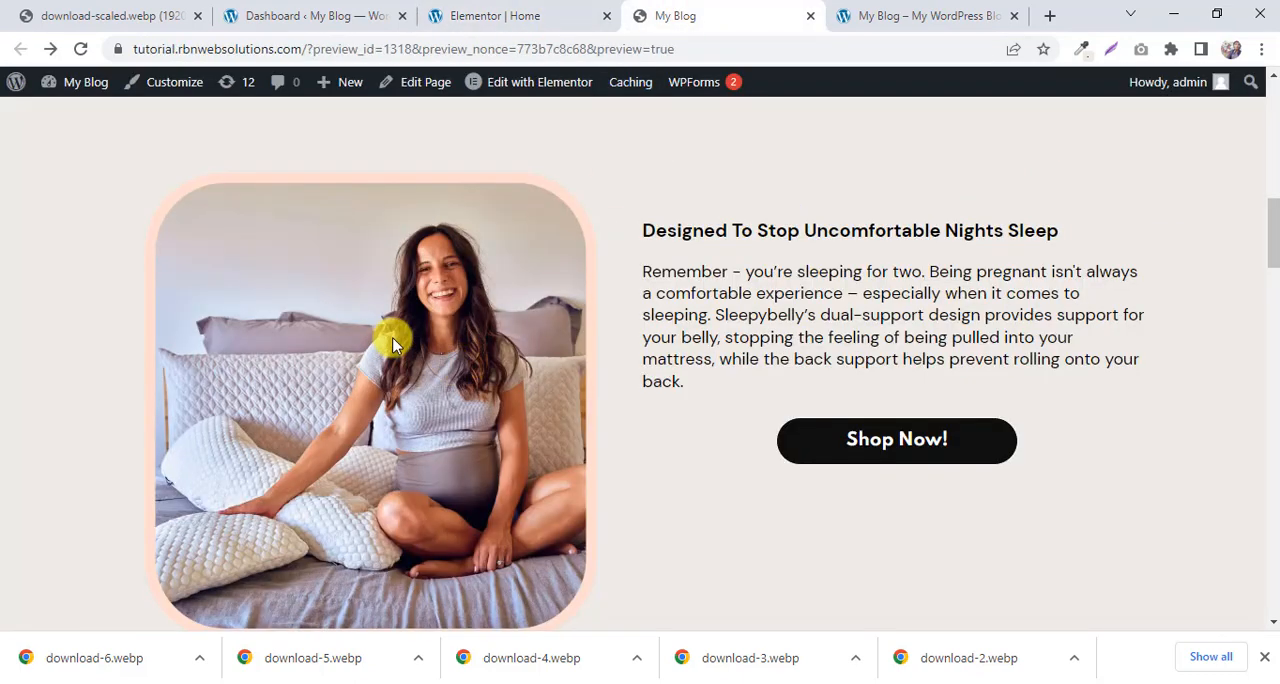
left_click(752, 14)
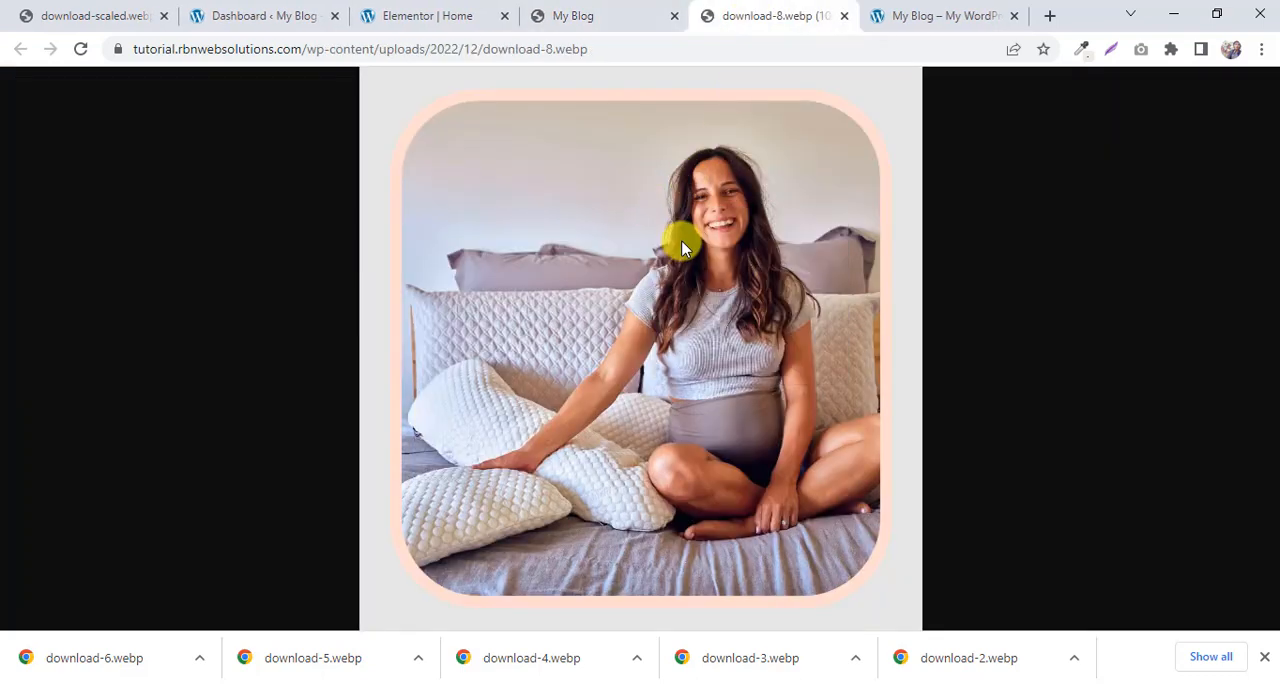
key("ctrl+s")
left_click(1128, 652)
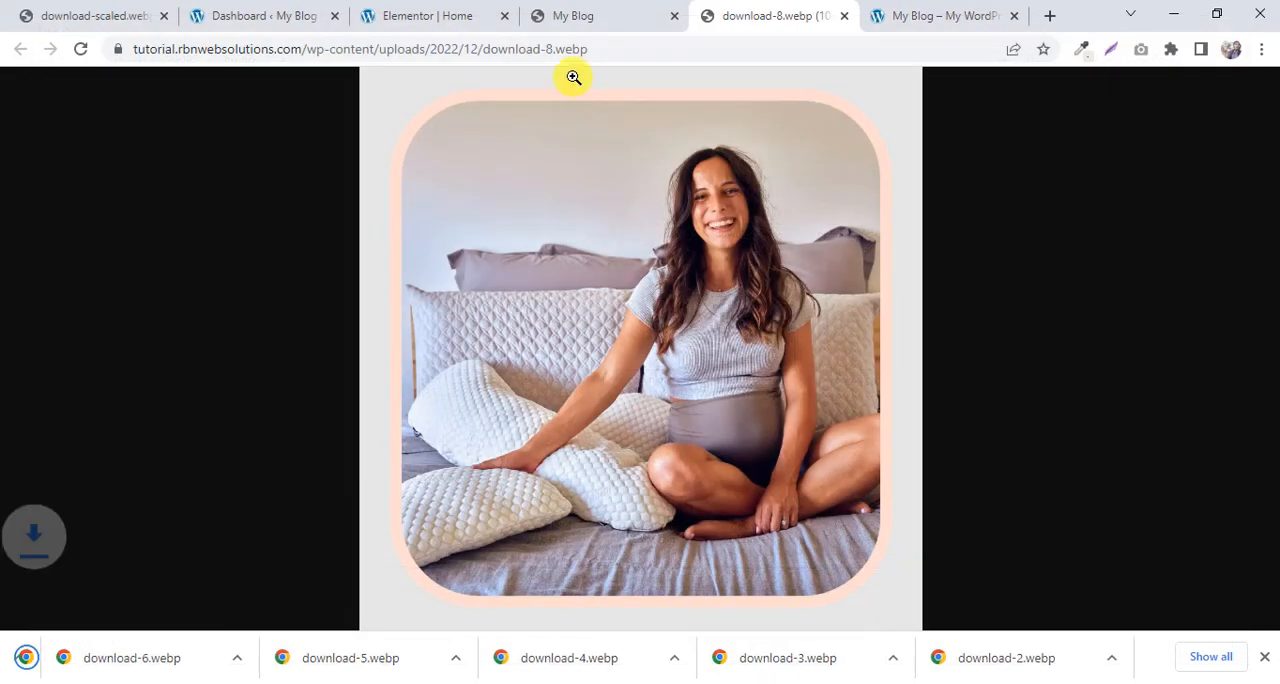
left_click(435, 15)
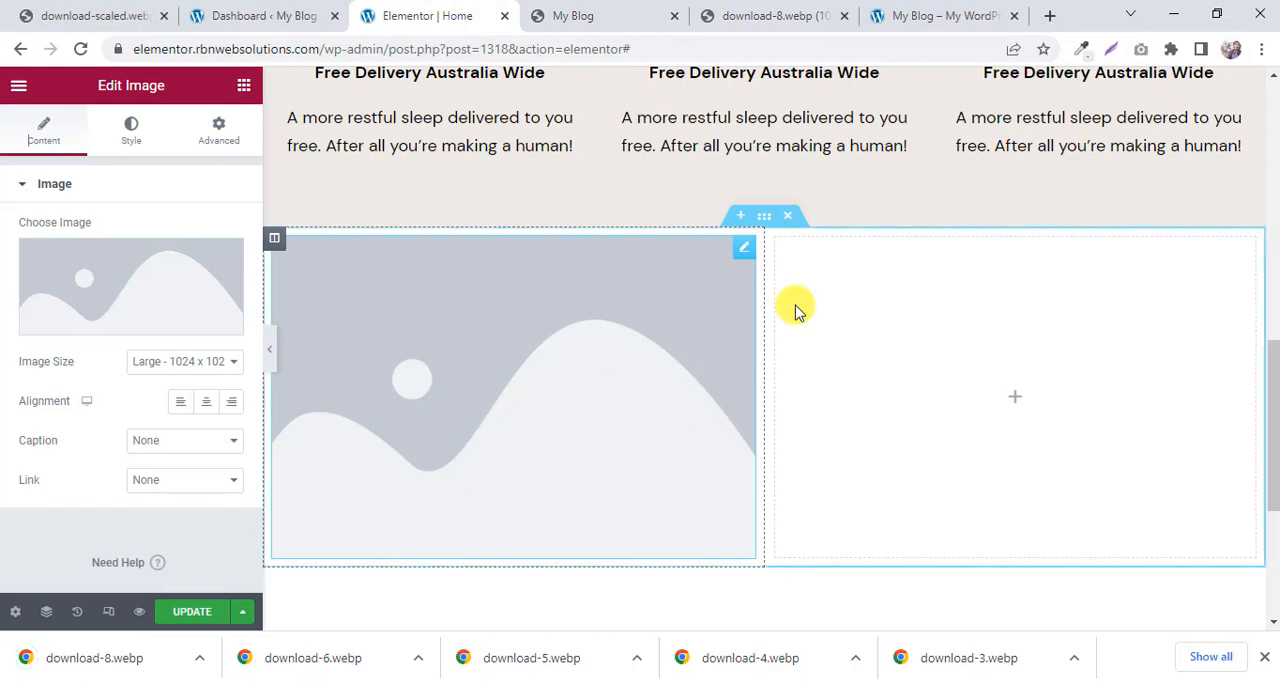
Upload download-8.webp from the Downloads folder, insert it into the Image widget, and set the image size to Full.
left_click(149, 289)
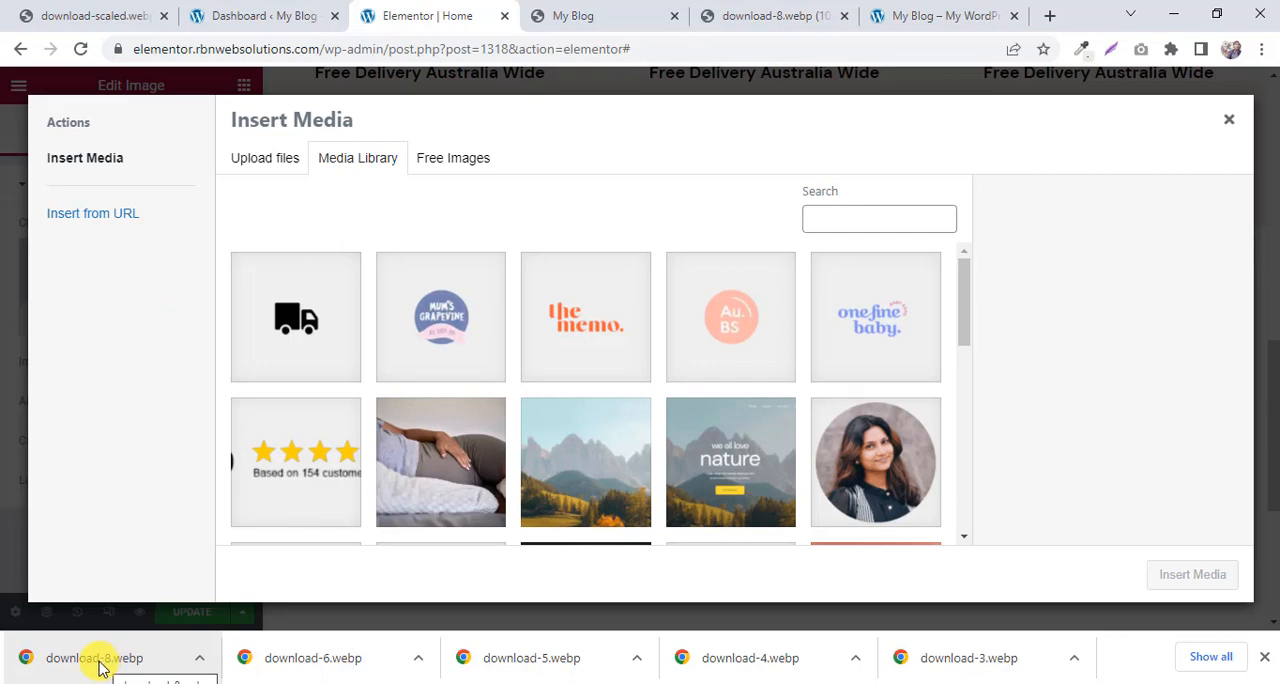
left_click_drag(100, 662, 124, 660)
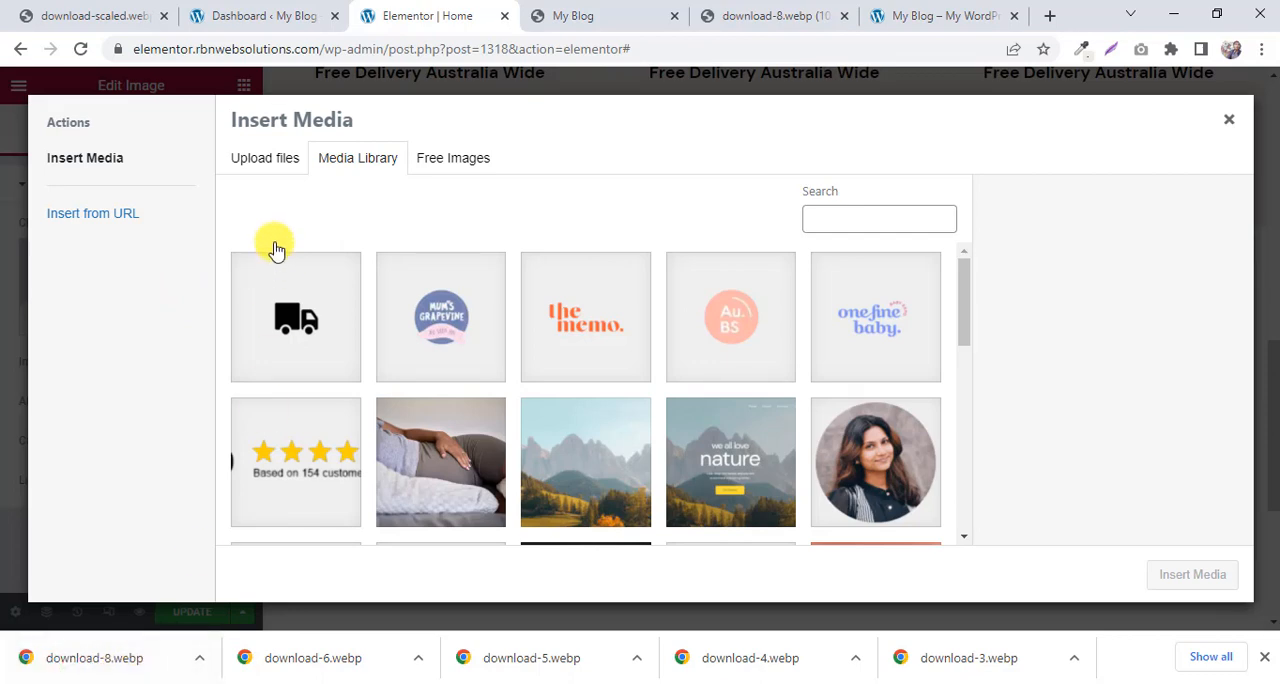
left_click(272, 163)
left_click(734, 383)
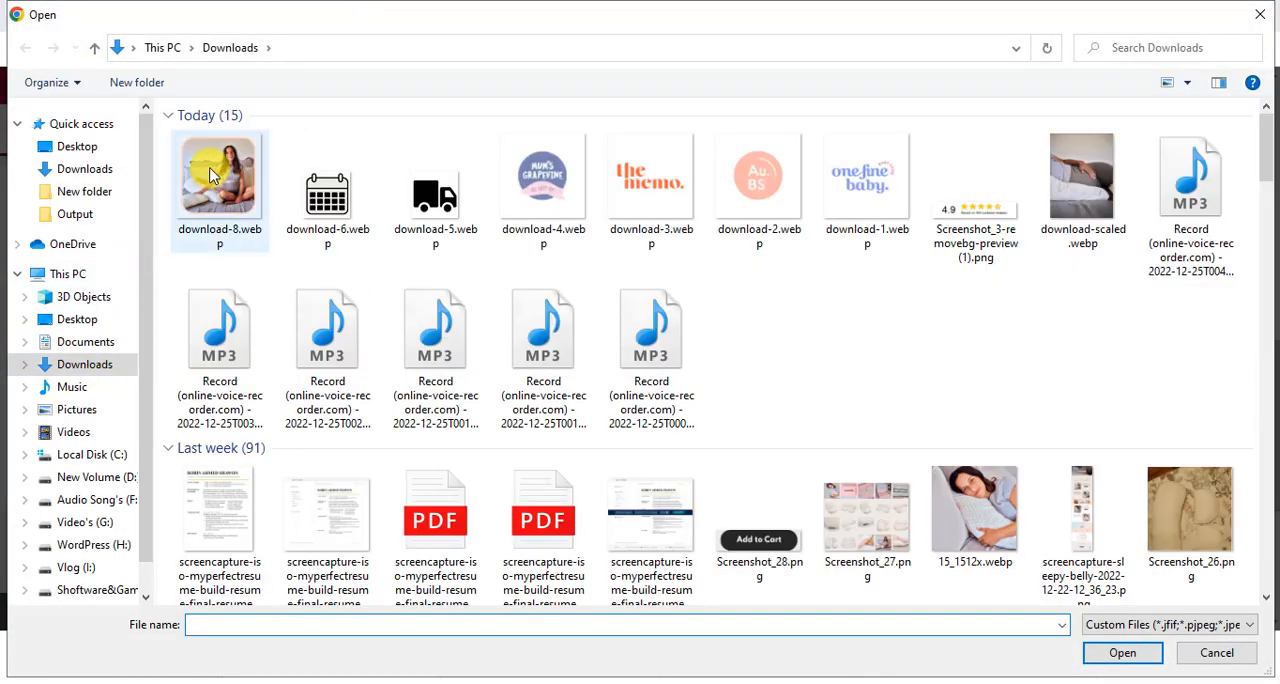
left_click(210, 175)
left_click(1121, 661)
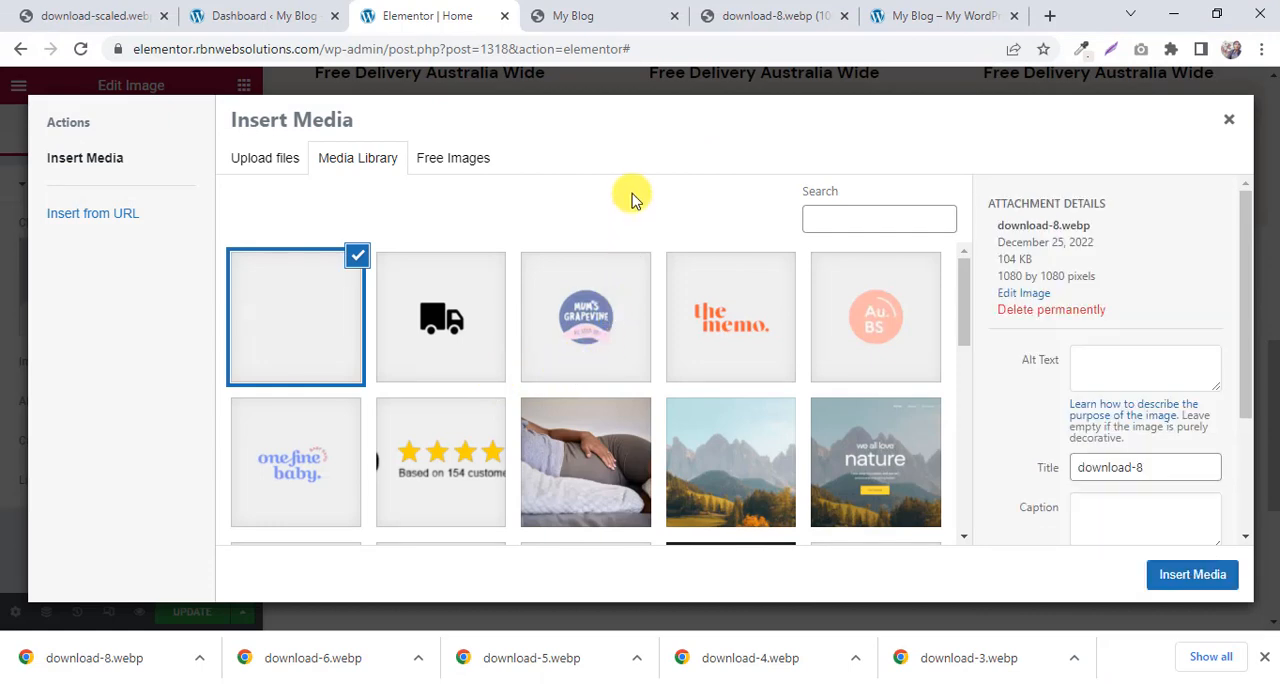
left_click(1192, 577)
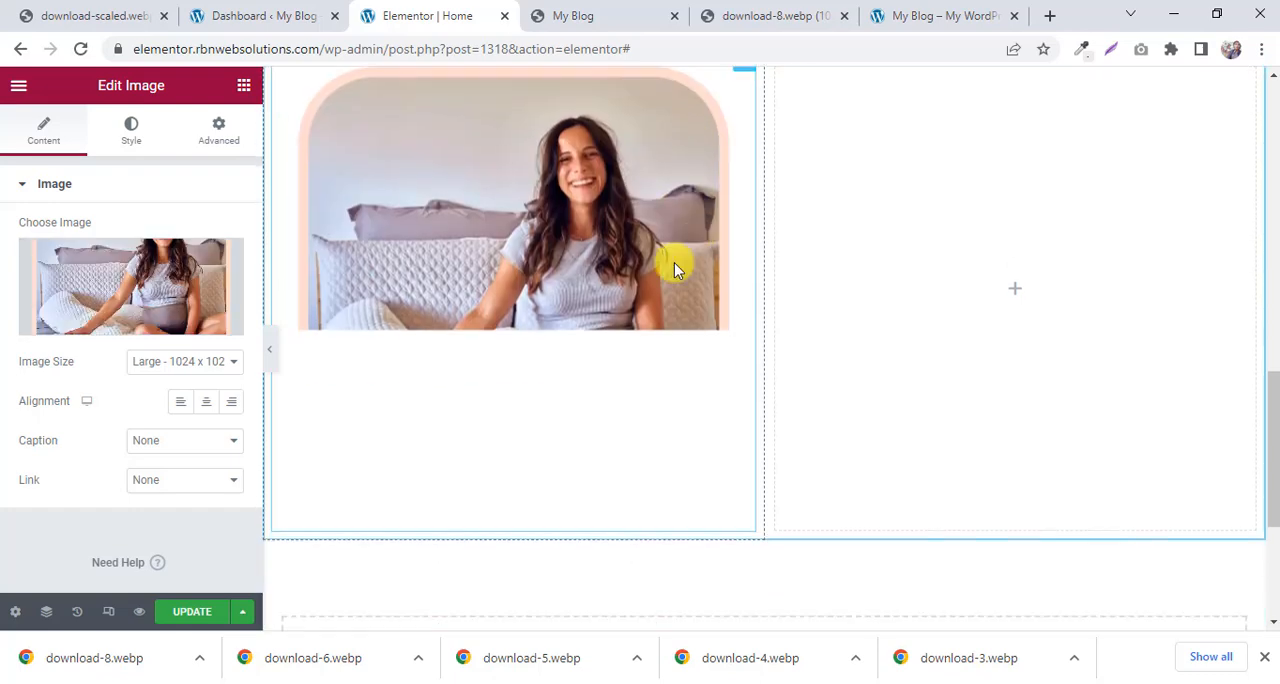
left_click(191, 362)
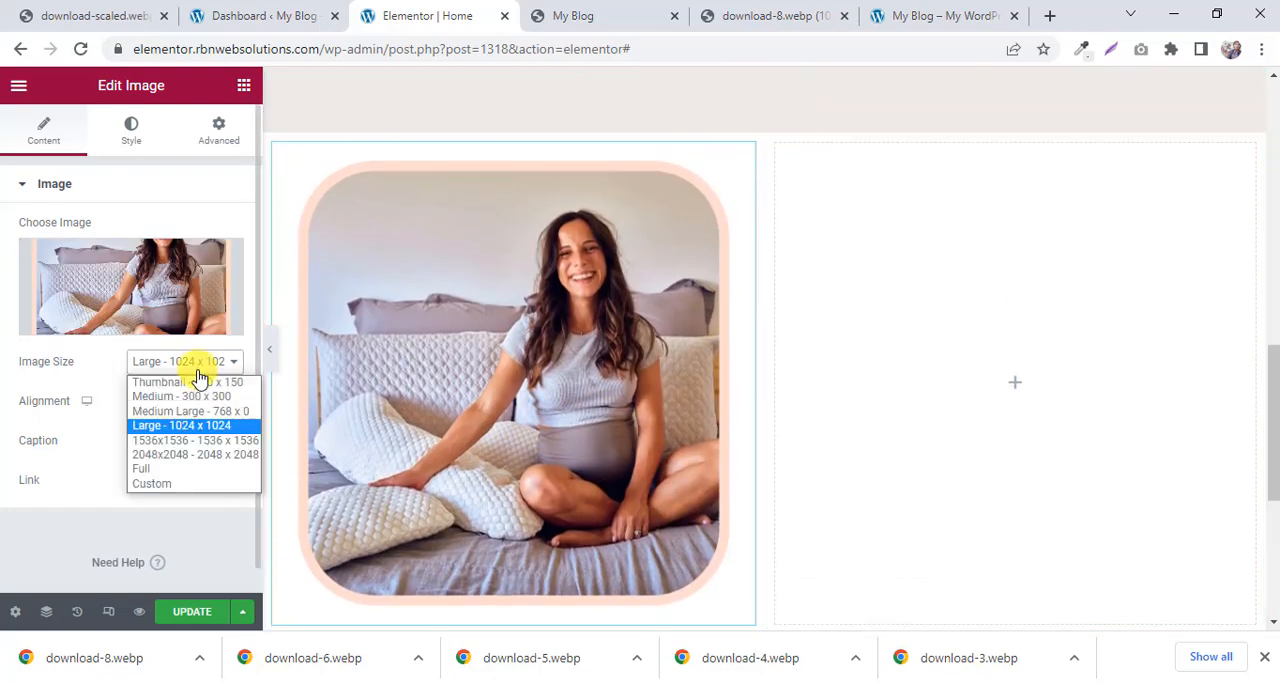
left_click(170, 466)
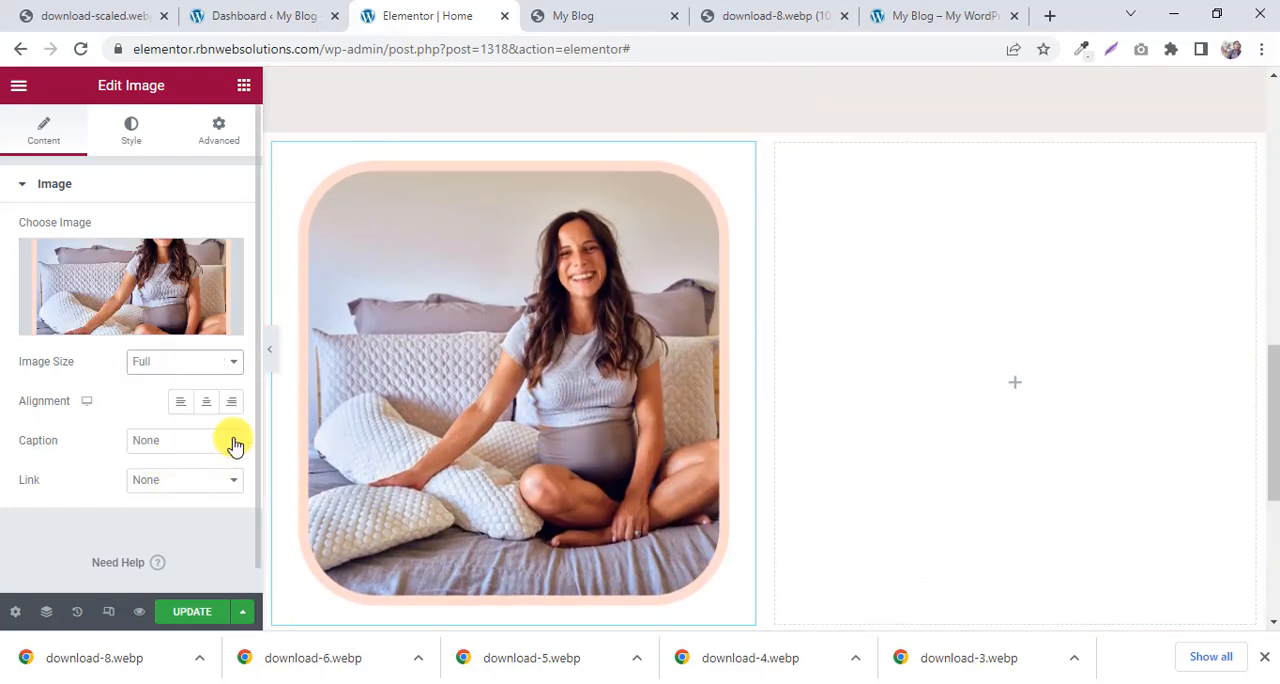
Compare the reference page's "Designed To Stop Uncomfortable Nights Sleep" heading and paragraph with the heading and text styles in the columns above.
scroll(855, 295, "down", 1)
scroll(840, 285, "up", 2)
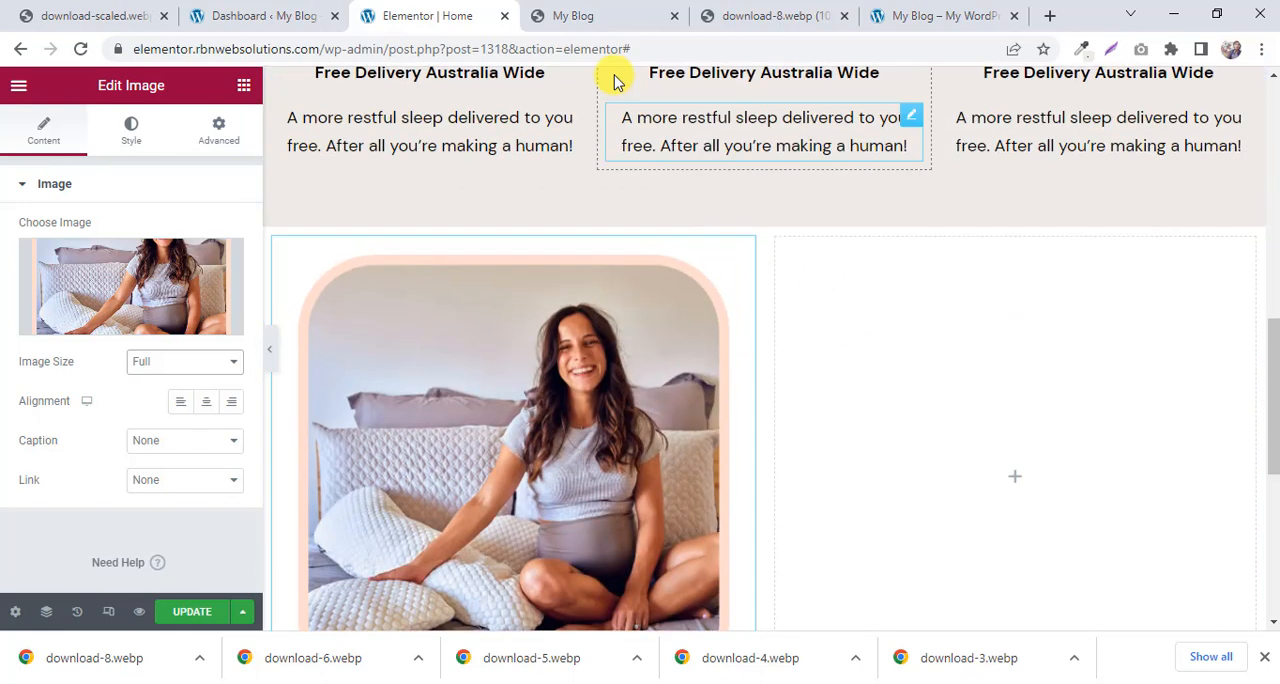
left_click(565, 17)
scroll(812, 290, "up", 1)
scroll(812, 292, "down", 1)
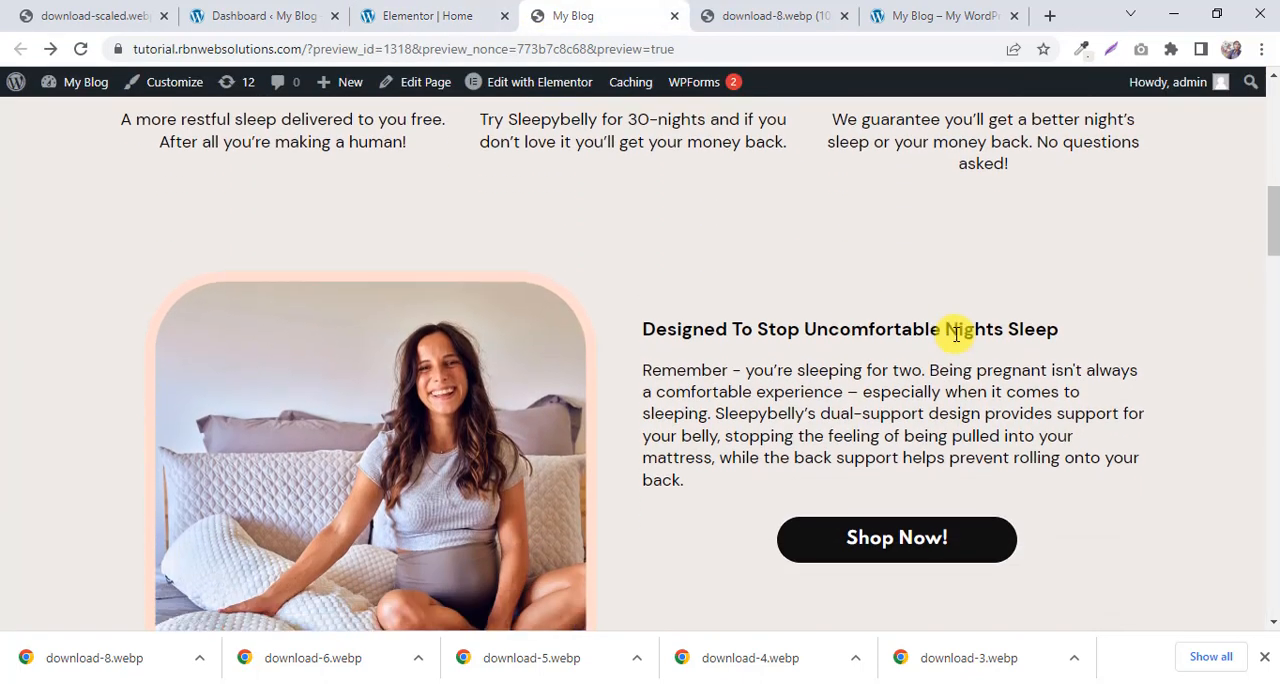
left_click_drag(1094, 334, 789, 333)
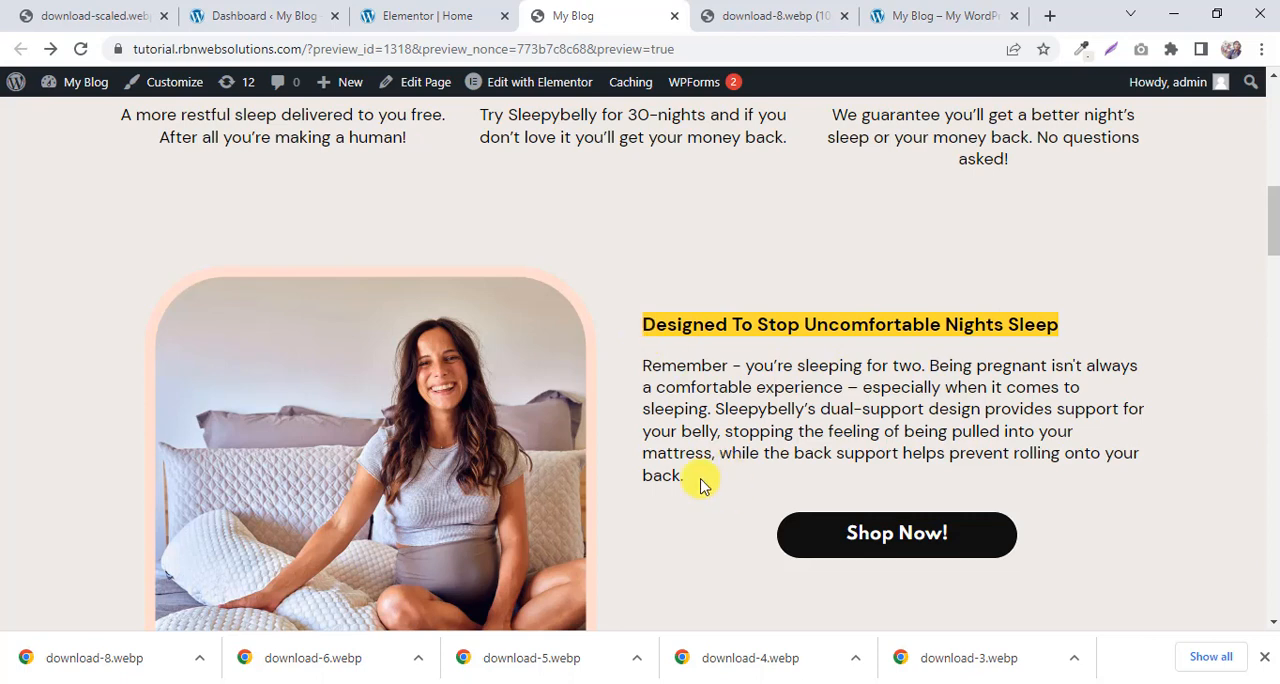
left_click_drag(700, 484, 648, 380)
scroll(710, 368, "up", 1)
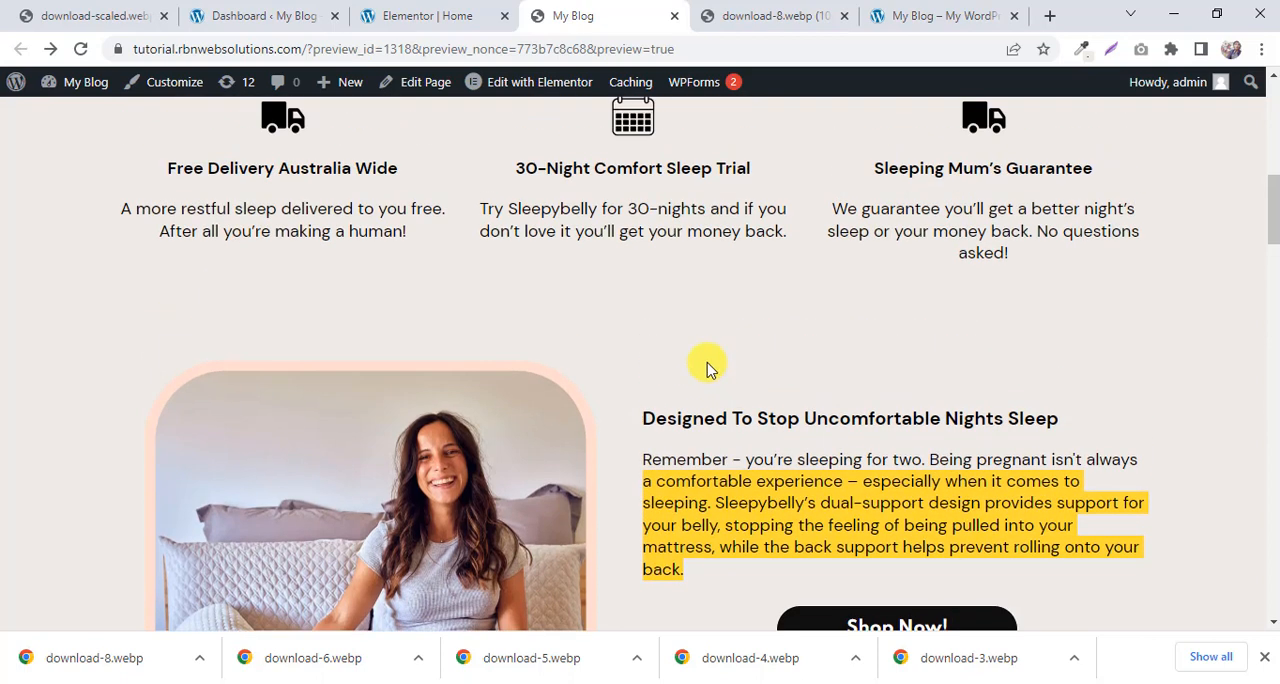
left_click_drag(779, 182, 463, 187)
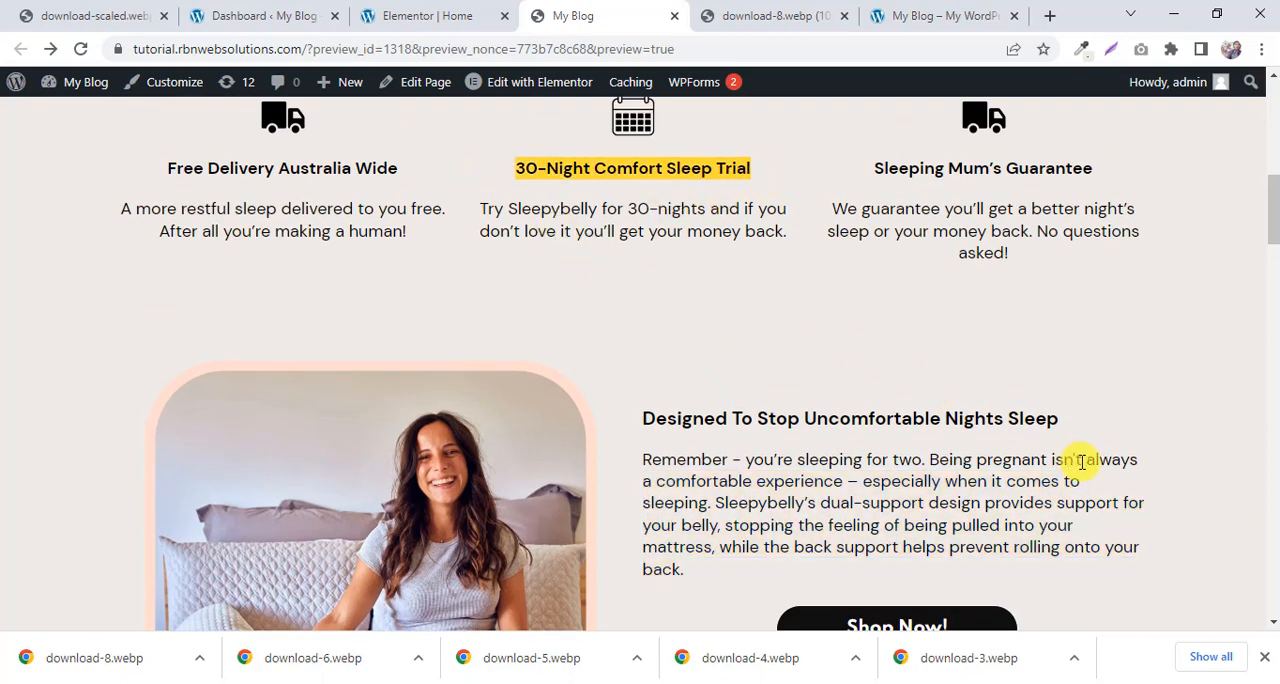
left_click_drag(1062, 420, 634, 418)
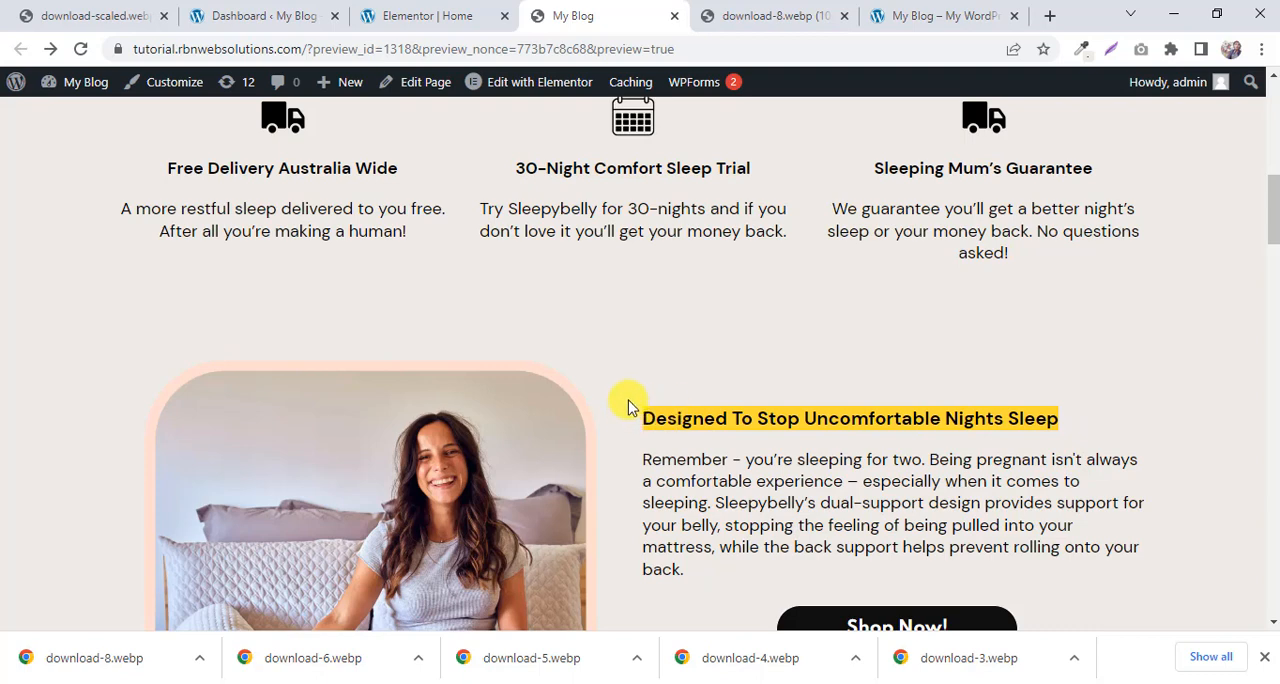
left_click_drag(790, 240, 505, 207)
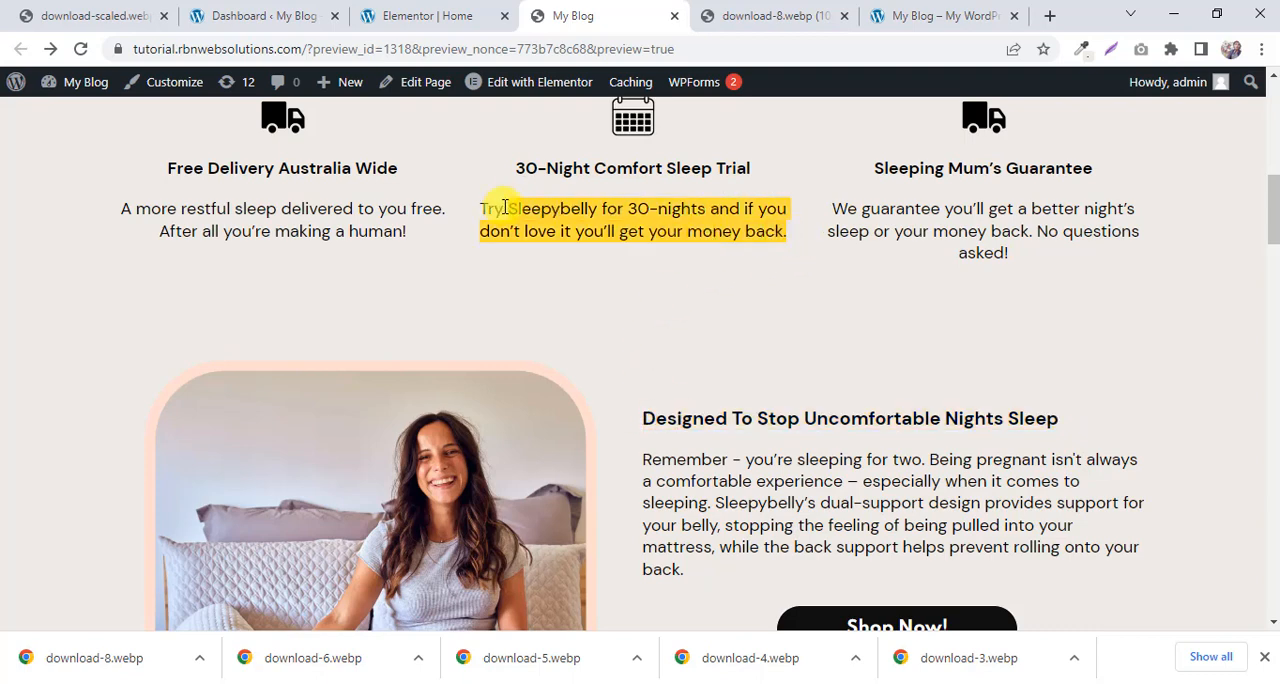
left_click(817, 491)
left_click_drag(746, 592, 680, 485)
left_click(680, 485)
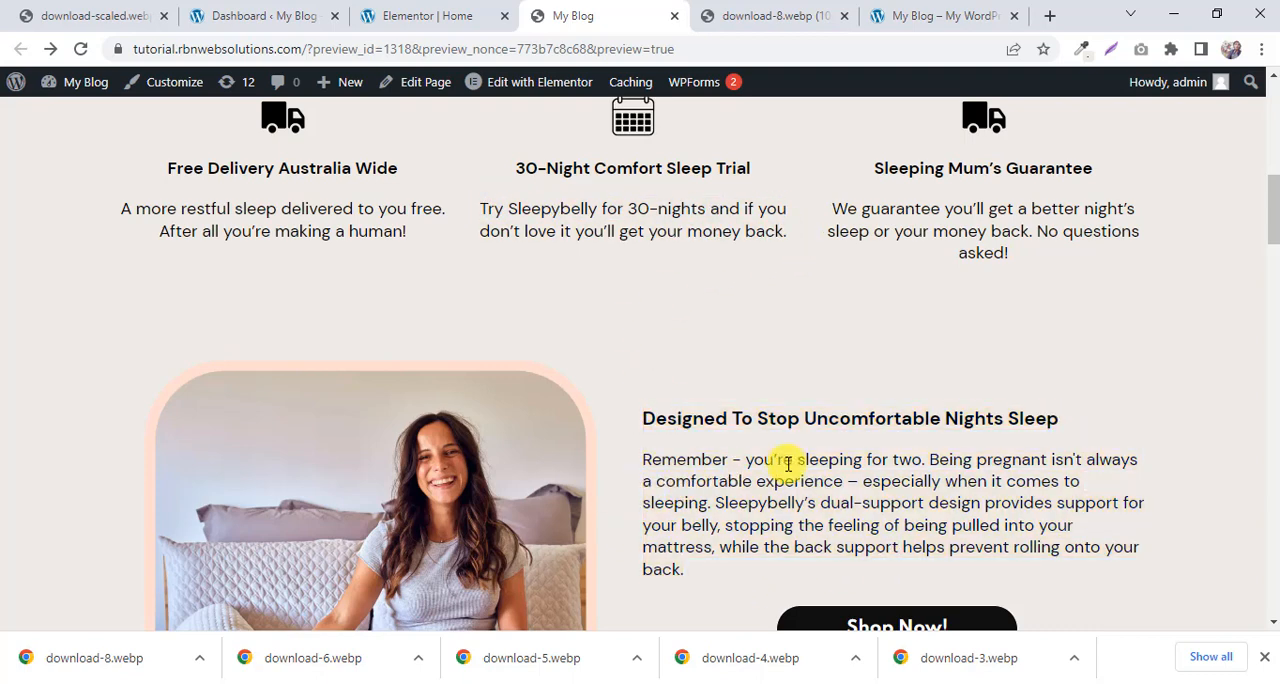
In the Elementor editor, duplicate the first column's "Free Delivery Australia Wide" heading and move the copy into the empty column beside the photo.
left_click(462, 12)
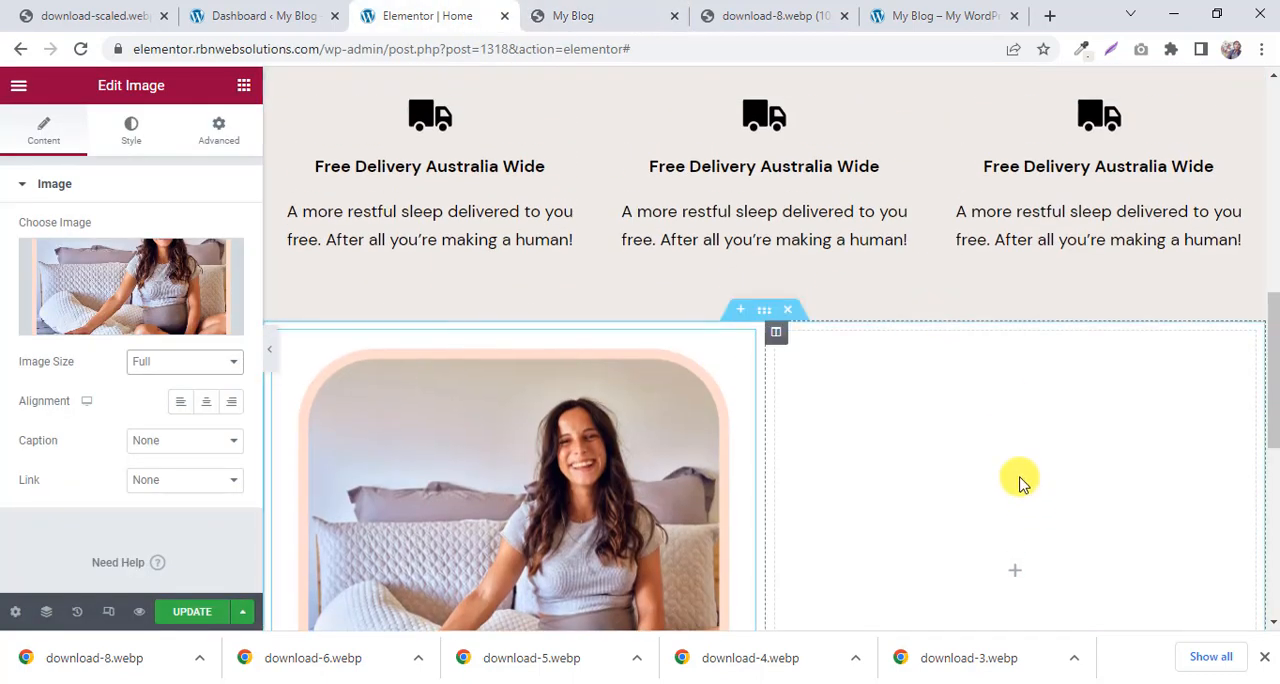
scroll(537, 266, "up", 1)
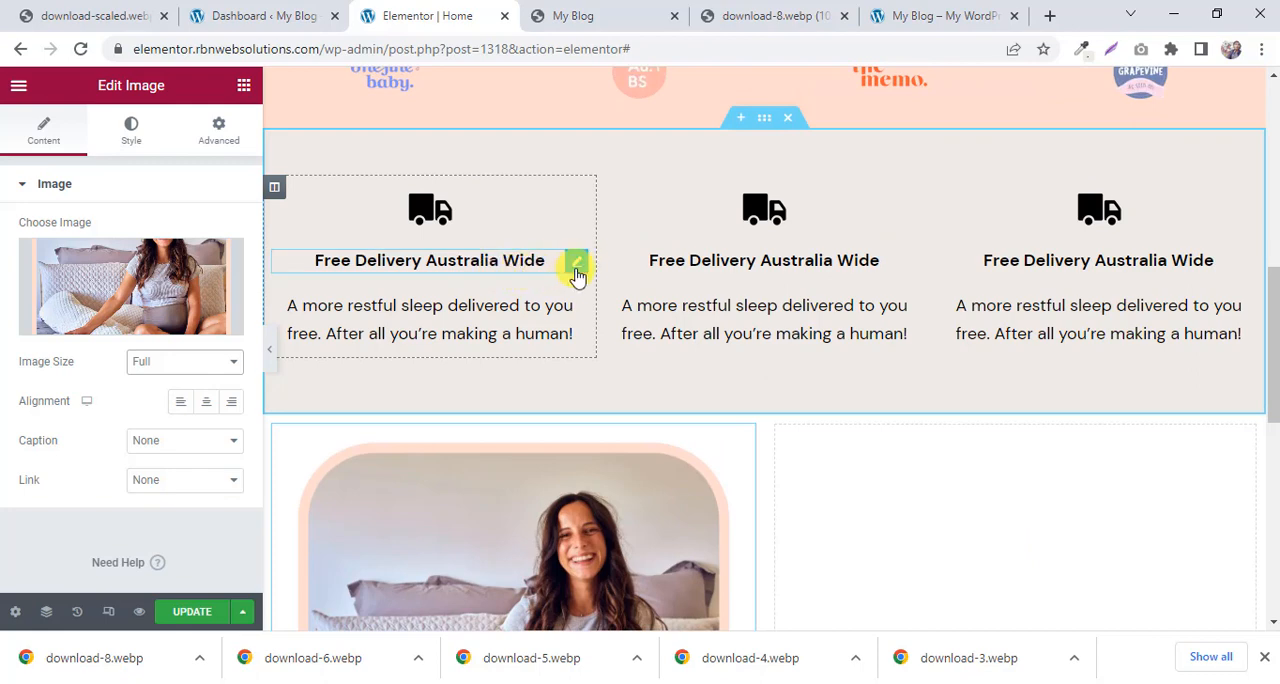
right_click(577, 268)
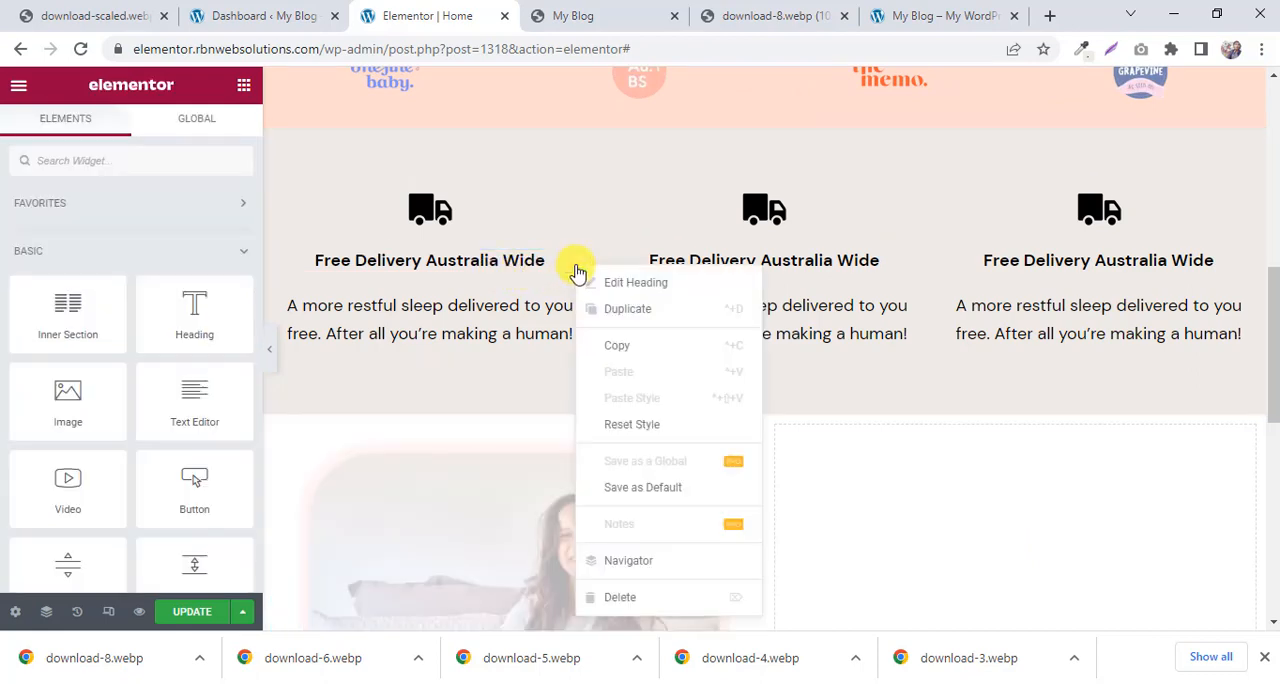
left_click(616, 307)
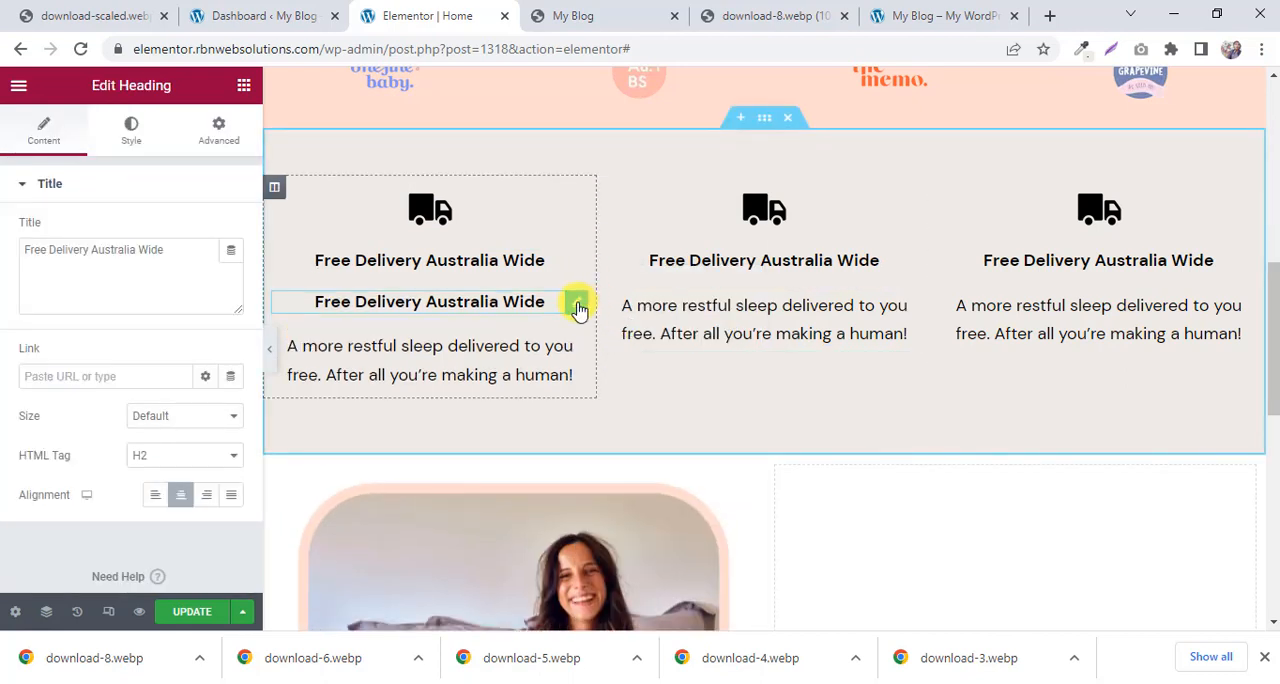
left_click_drag(577, 307, 1006, 275)
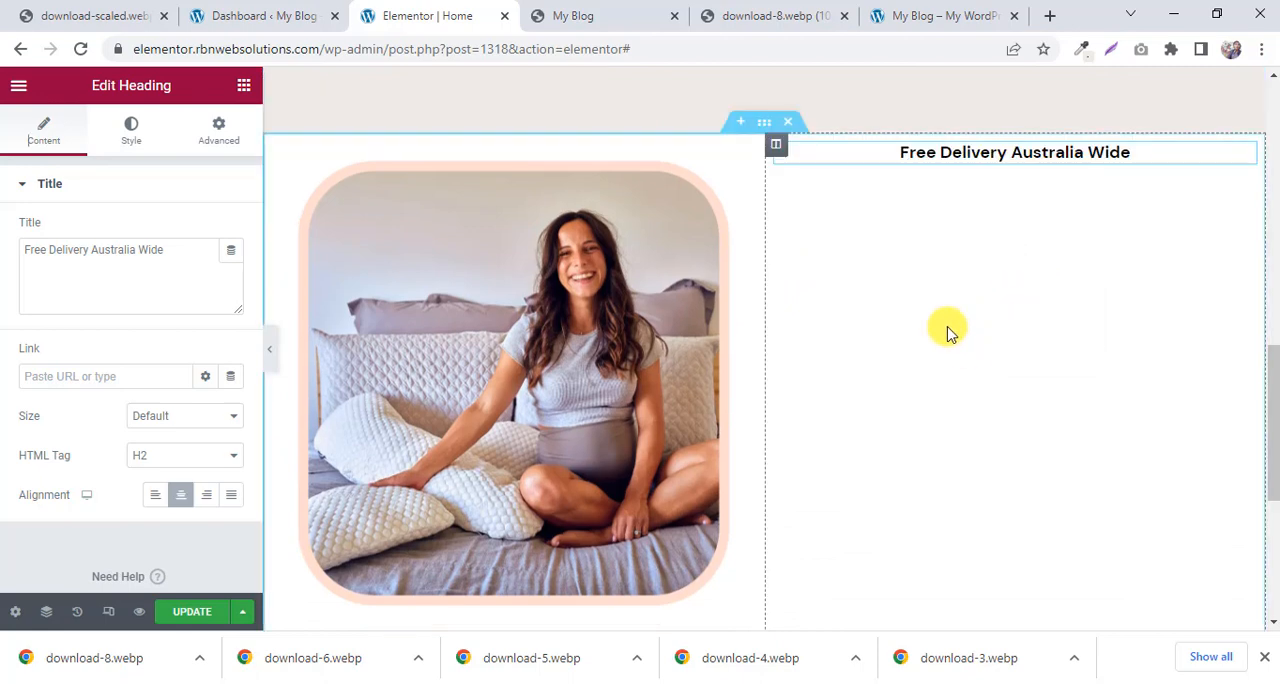
scroll(951, 331, "up", 1)
scroll(1066, 360, "up", 1)
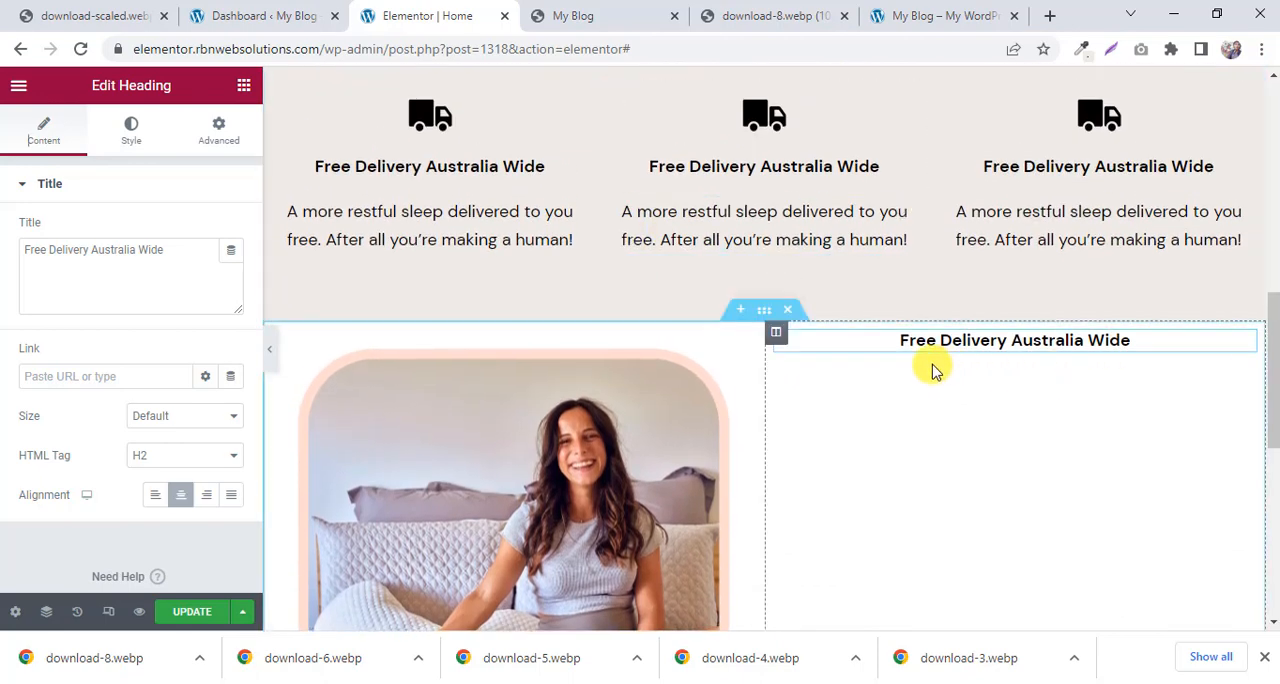
Replace the moved heading's title with "Designed To Stop Uncomfortable Nights Sleep", copied from the reference page.
left_click(598, 15)
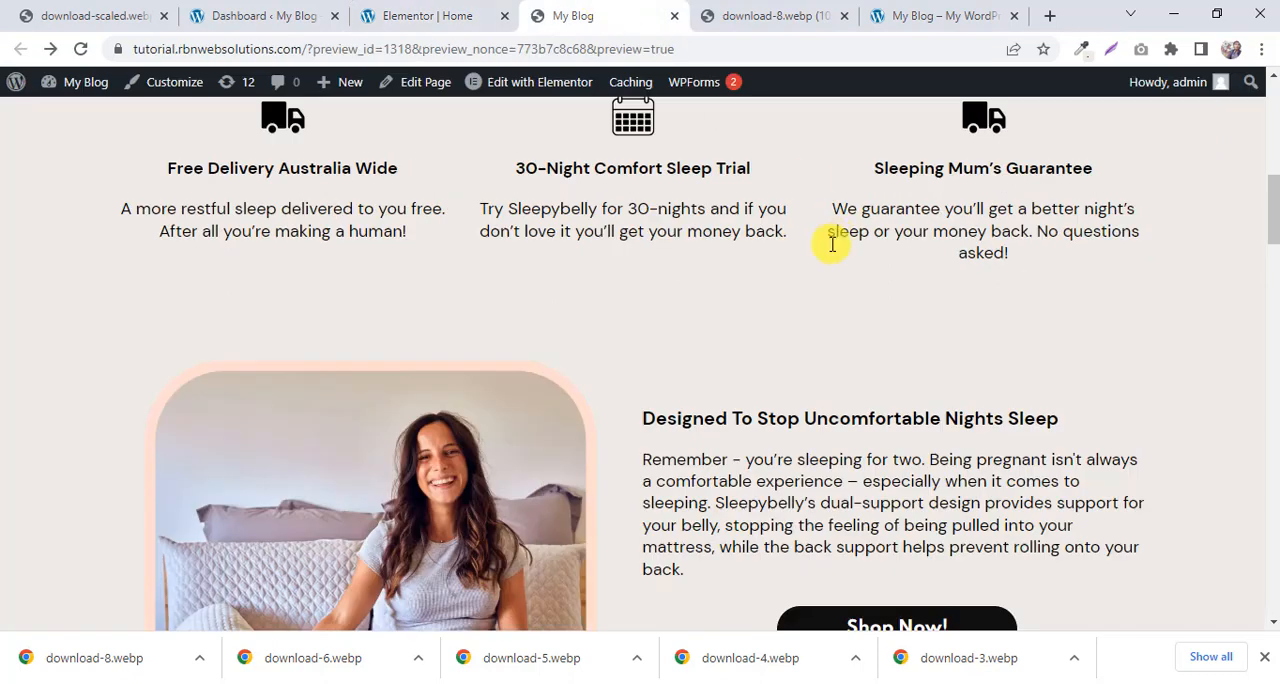
left_click_drag(1058, 418, 652, 424)
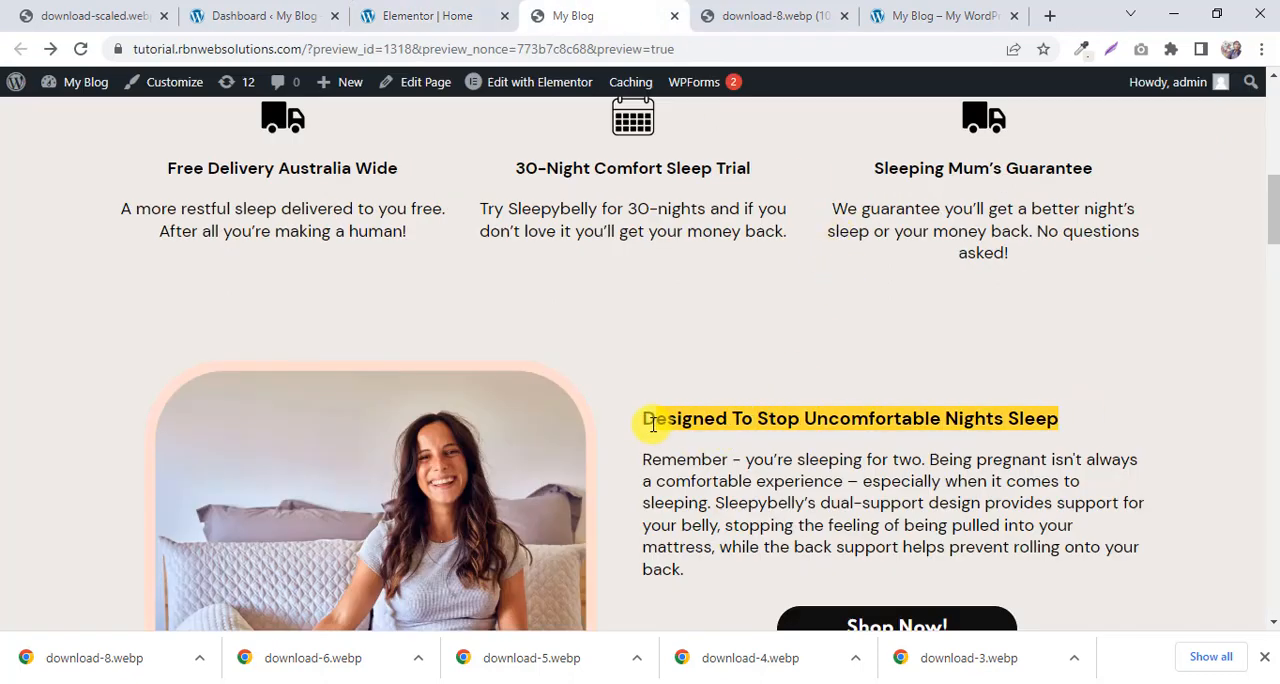
right_click(682, 425)
left_click(712, 436)
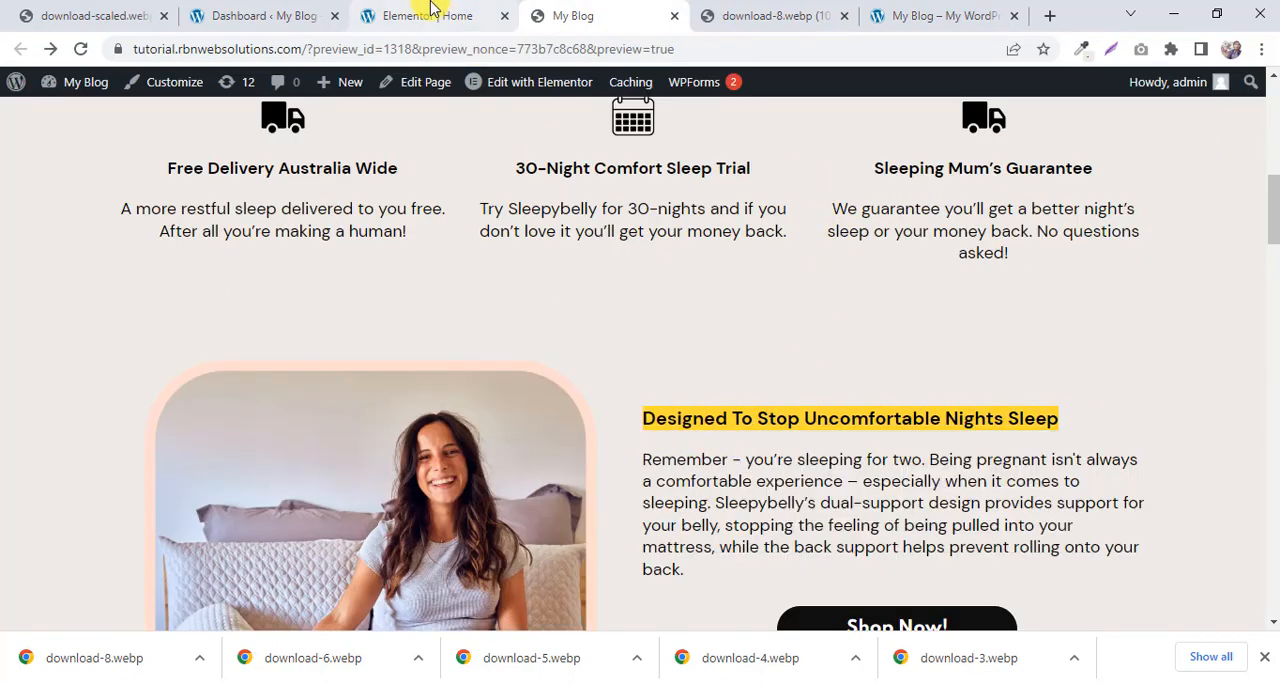
left_click(427, 15)
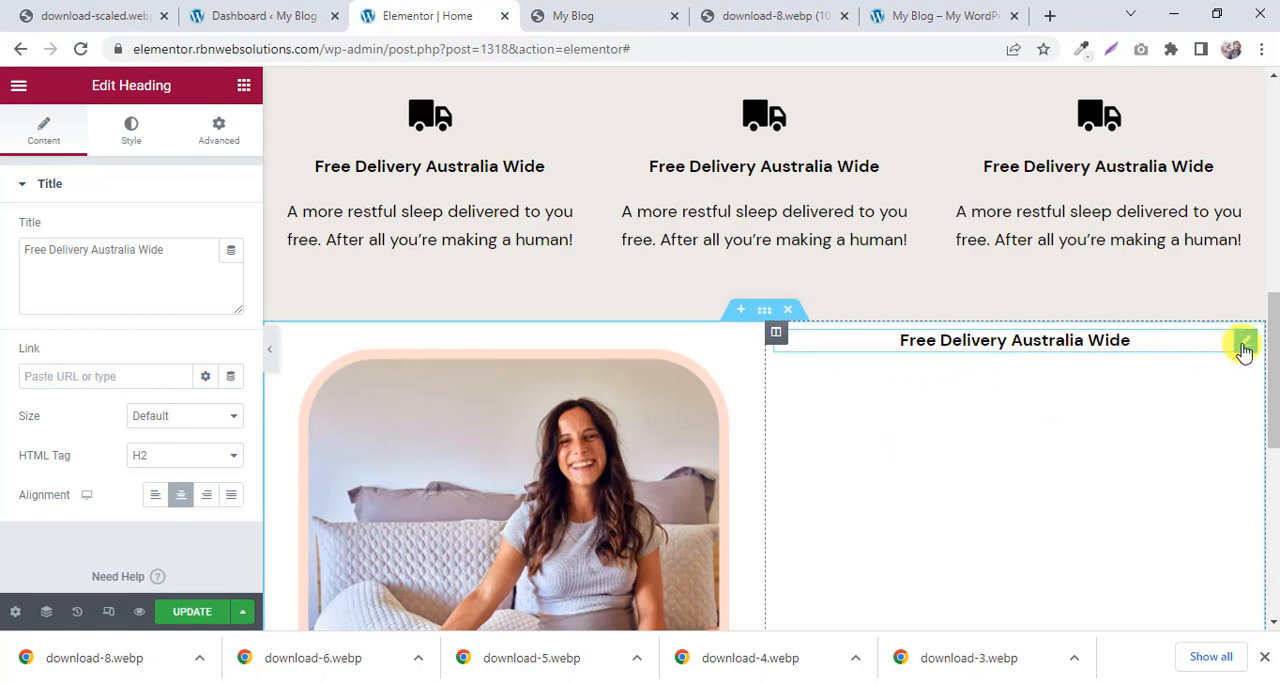
left_click_drag(164, 250, 3, 258)
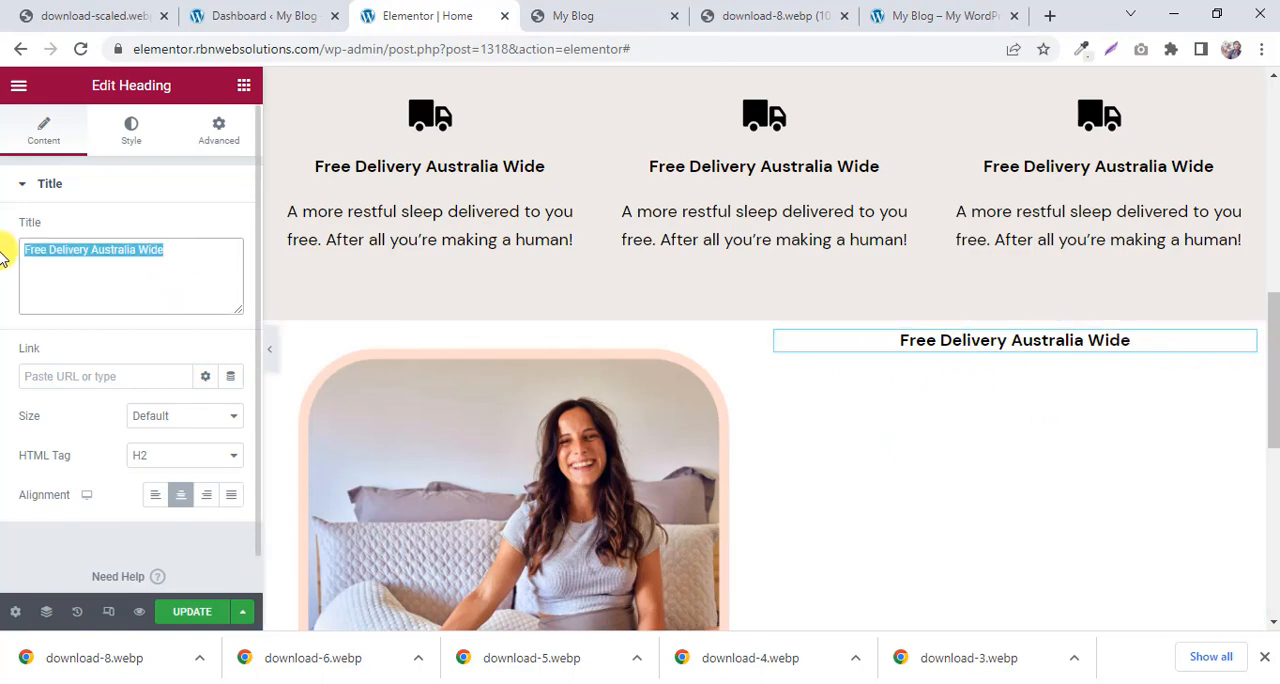
key("ctrl+v")
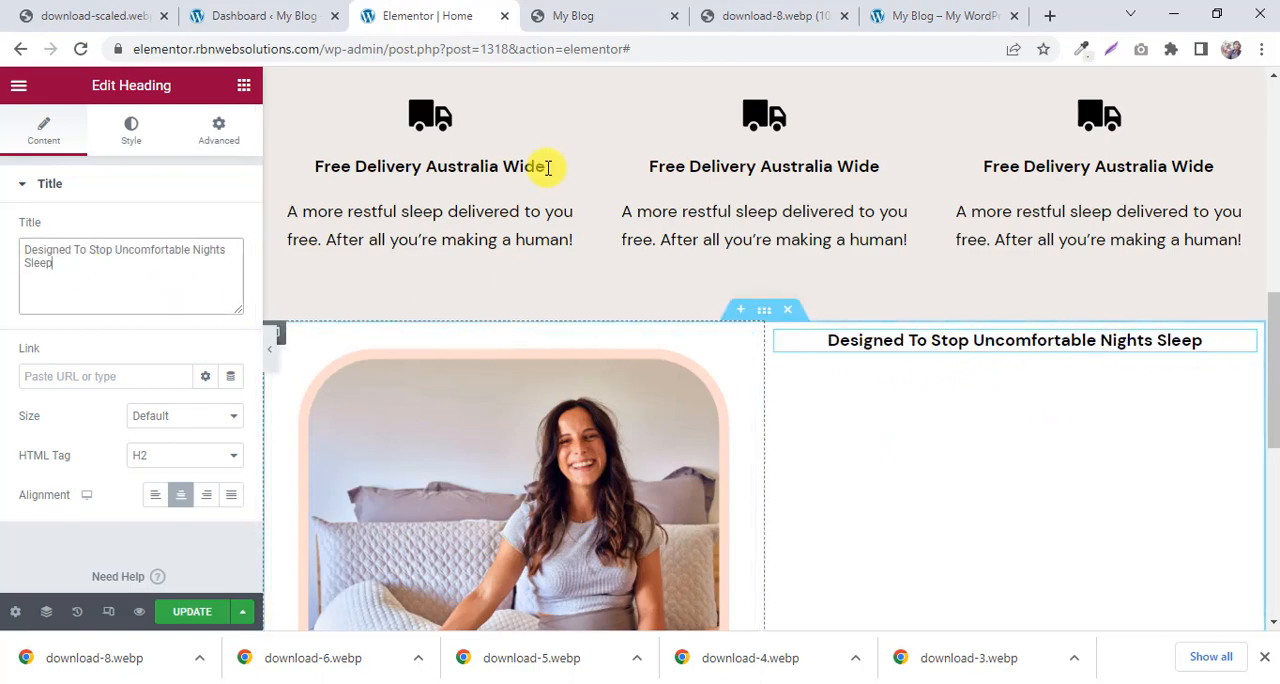
Check the heading's alignment on the reference page and left-align the new heading in Elementor to match.
left_click(570, 12)
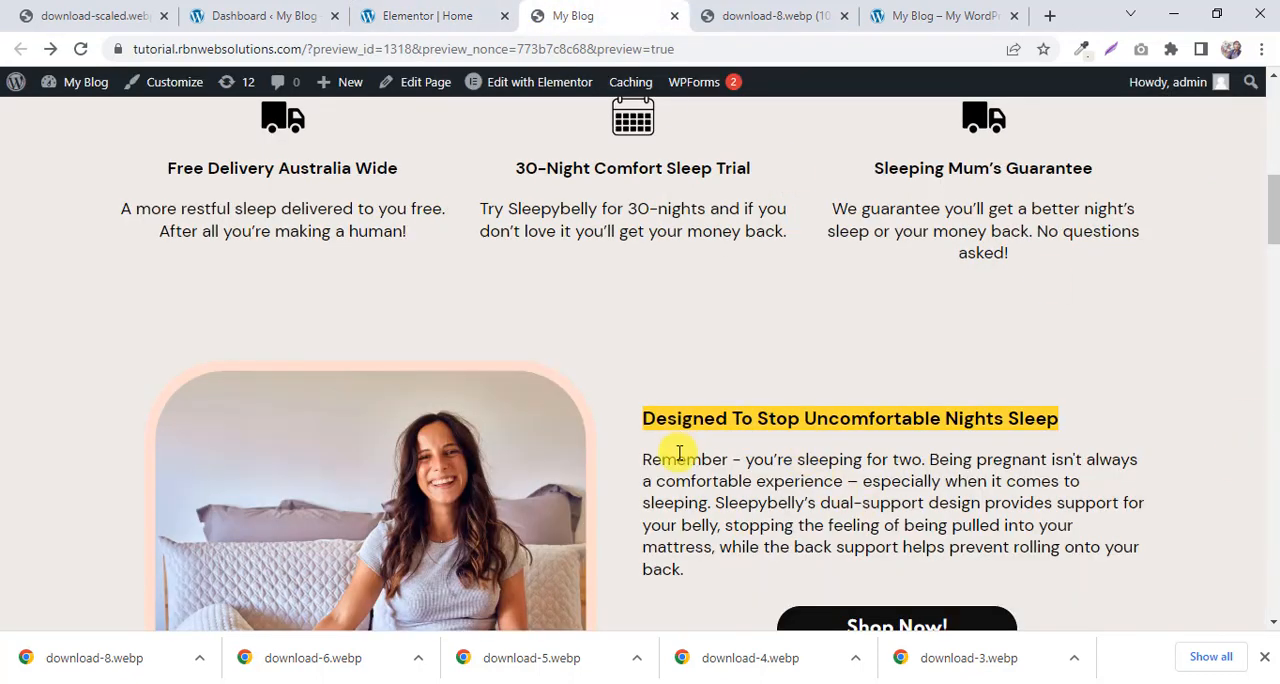
left_click(458, 8)
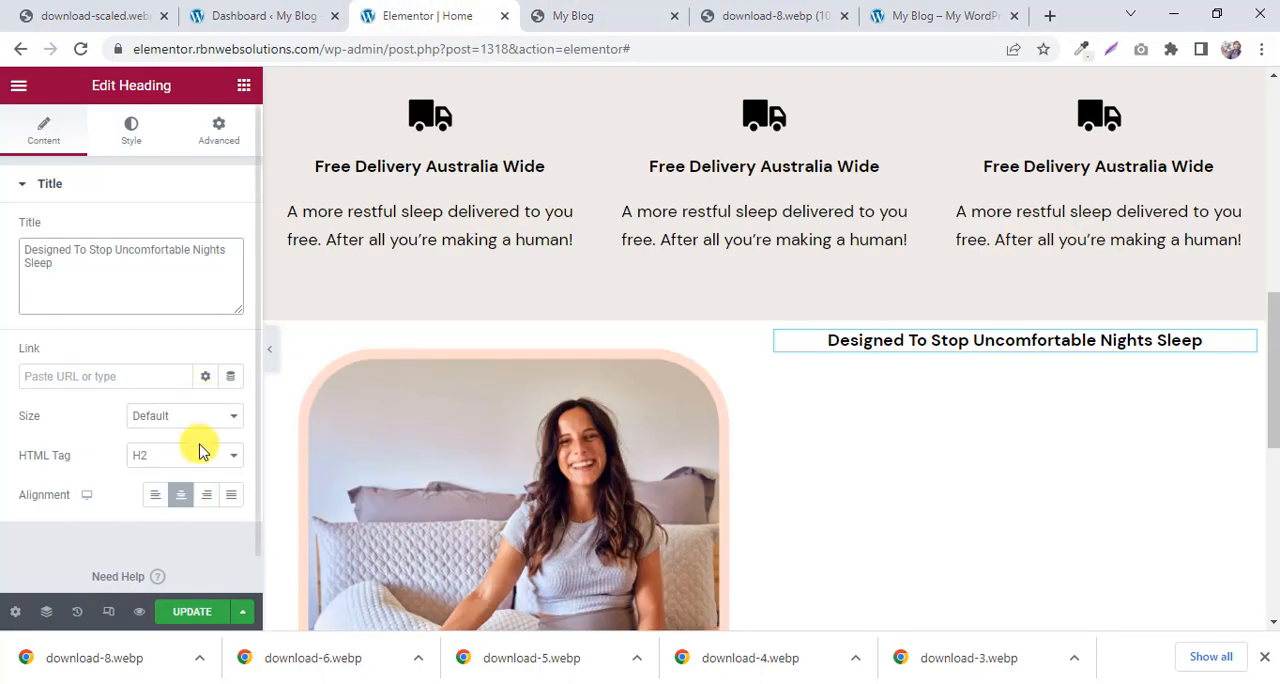
left_click(156, 496)
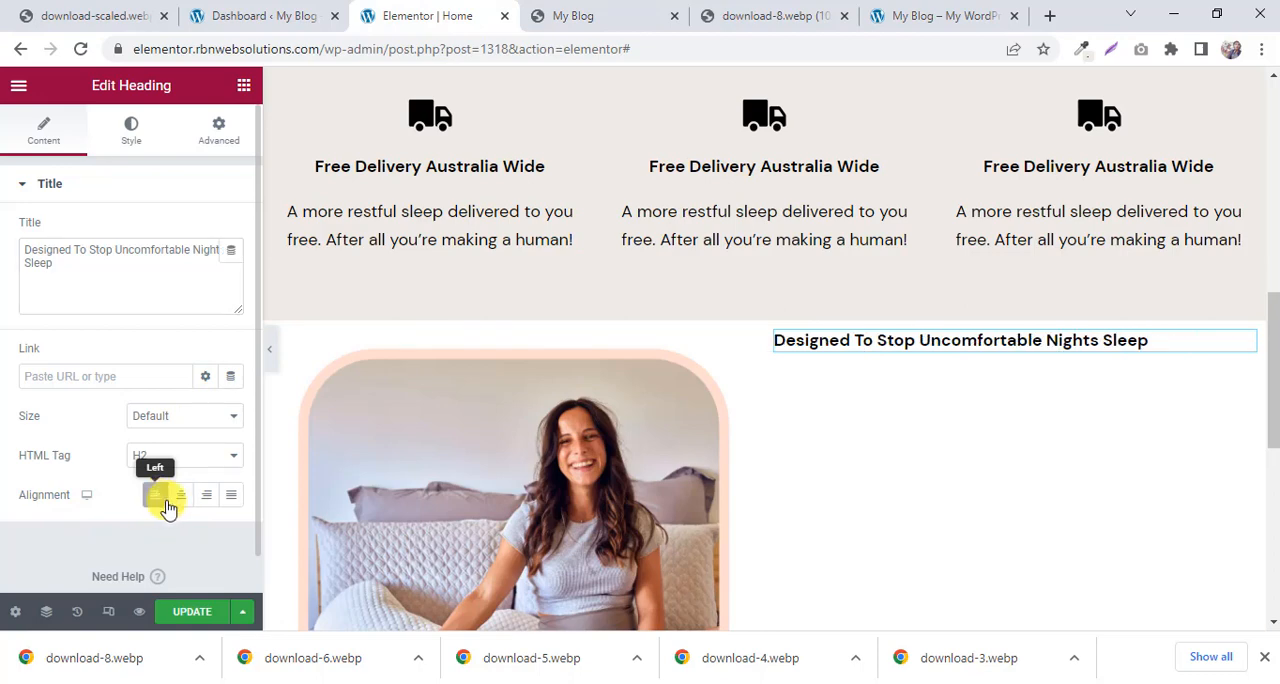
Compare the heading with the reference page and set its typography size to 20 px.
left_click(650, 10)
left_click(773, 452)
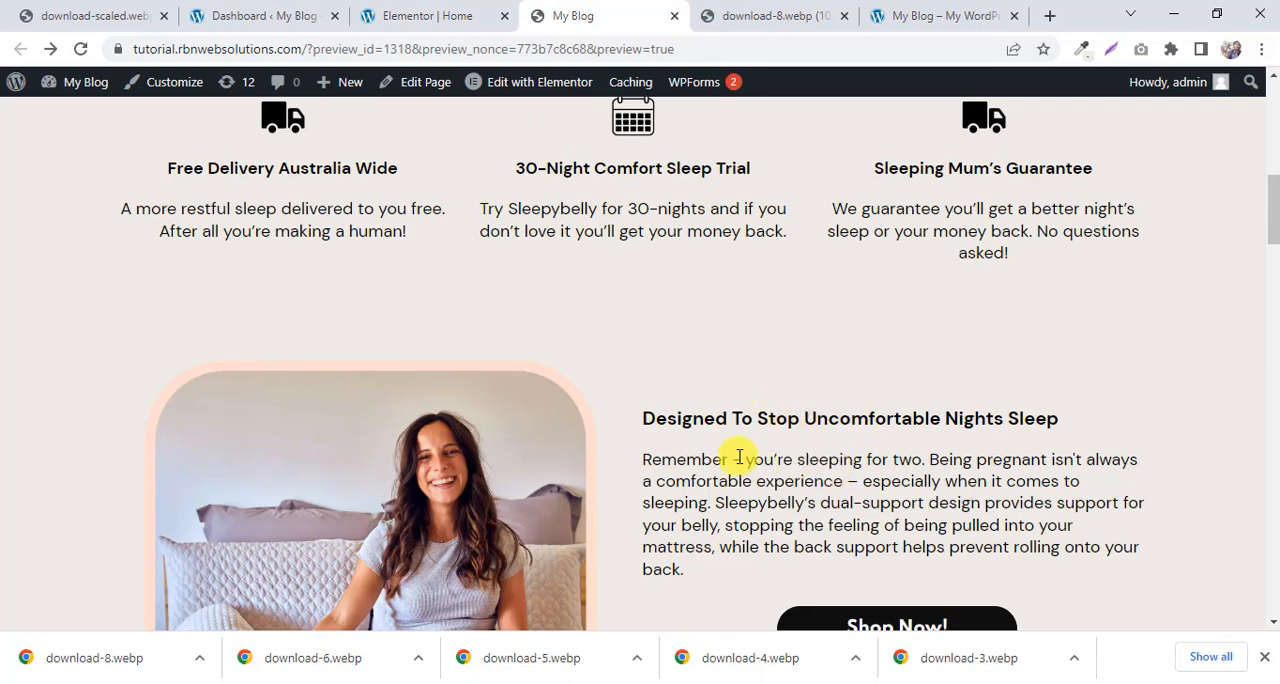
left_click(406, 12)
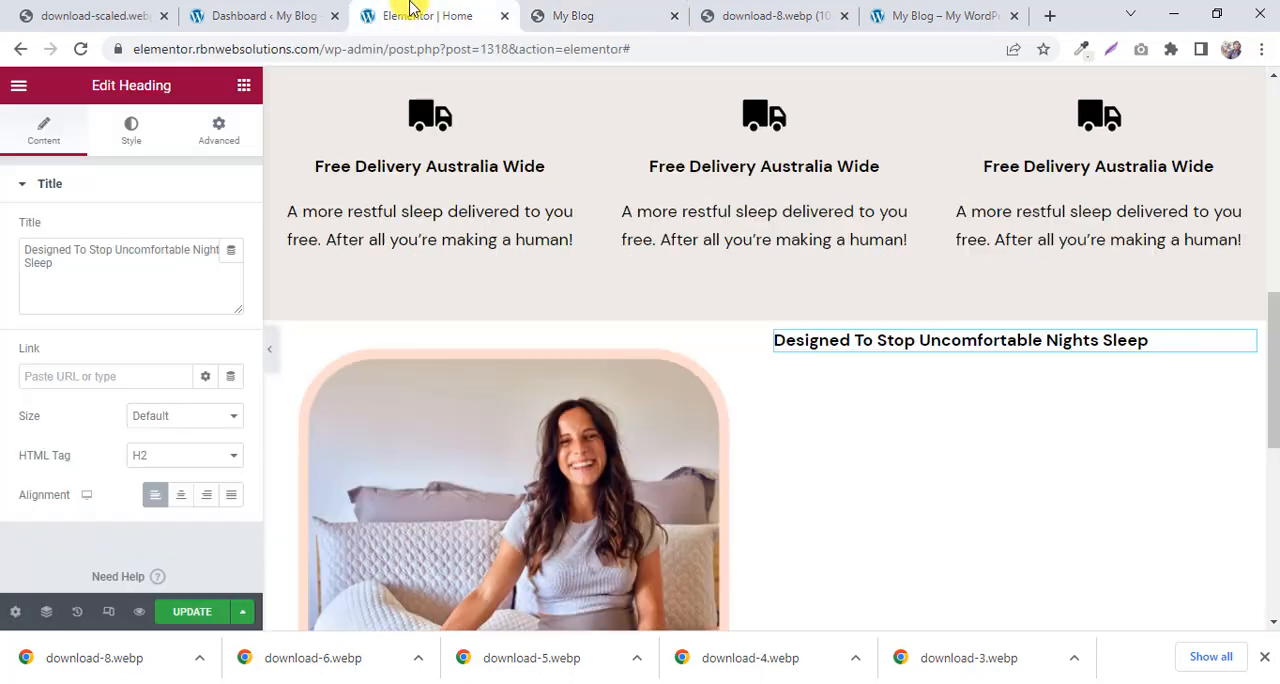
left_click(138, 133)
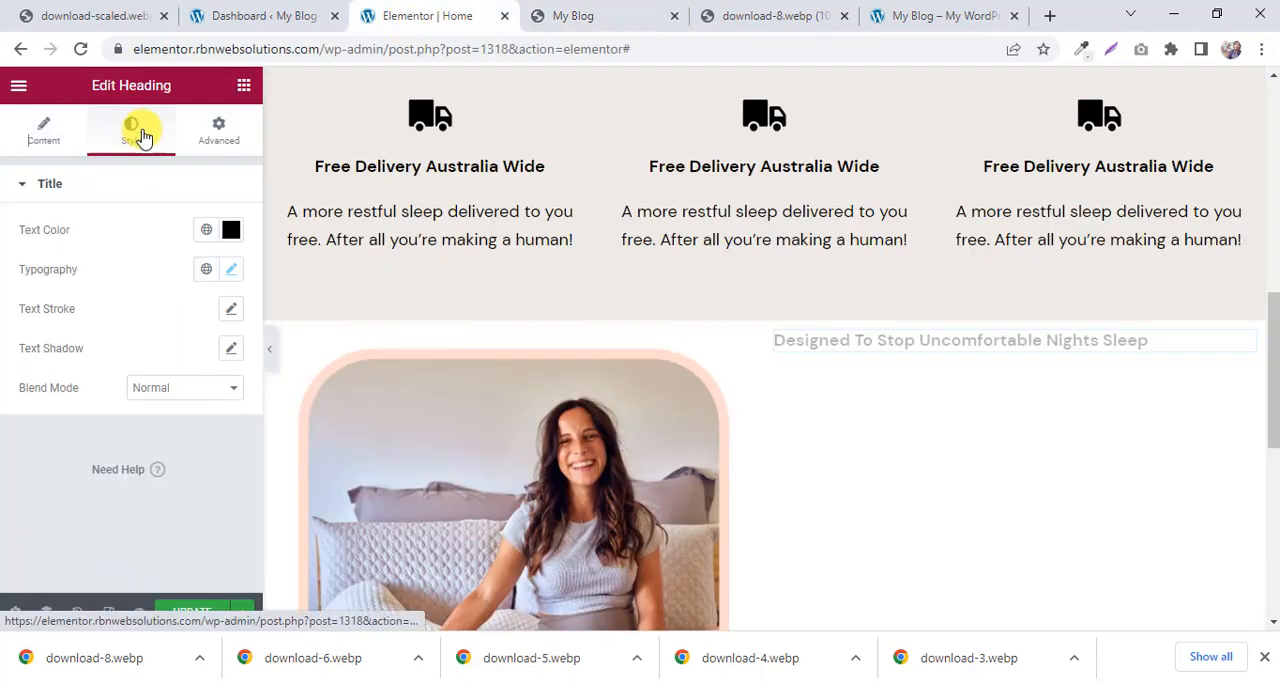
left_click(230, 275)
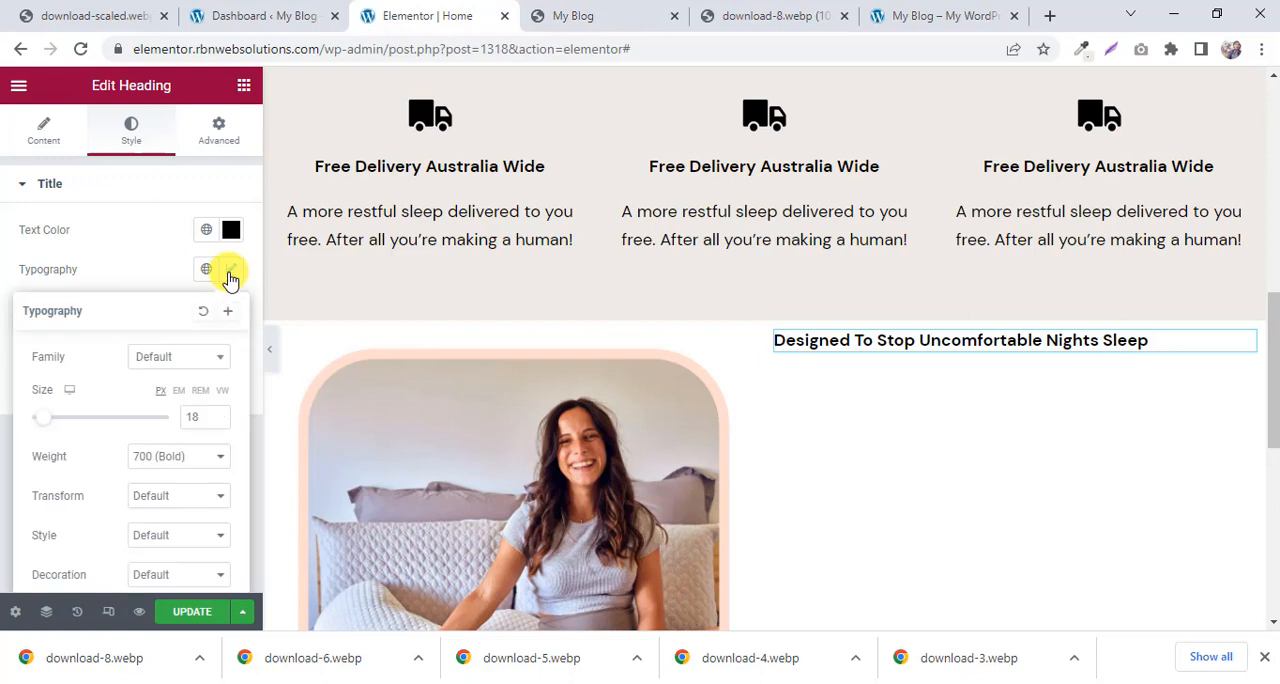
left_click(219, 414)
left_click(219, 414)
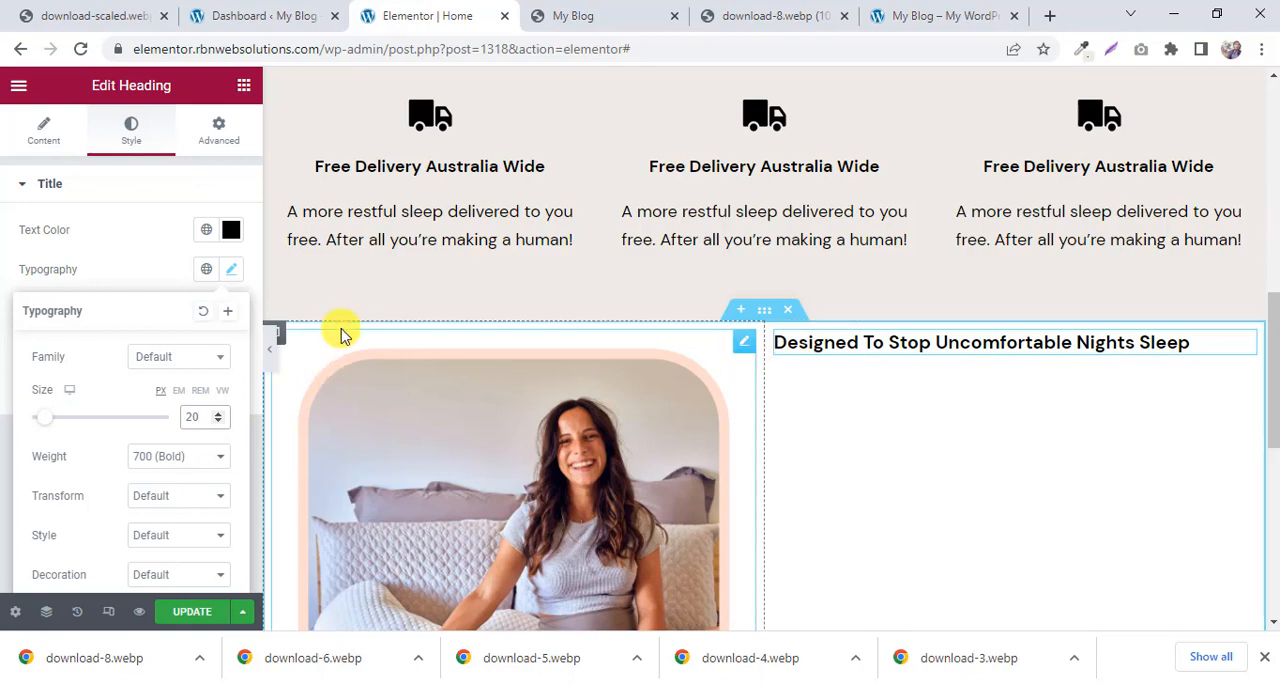
Check the reference paragraph, duplicate the first column's Free Delivery text in Elementor, and move the copy below the new heading.
left_click(556, 15)
scroll(737, 354, "down", 1)
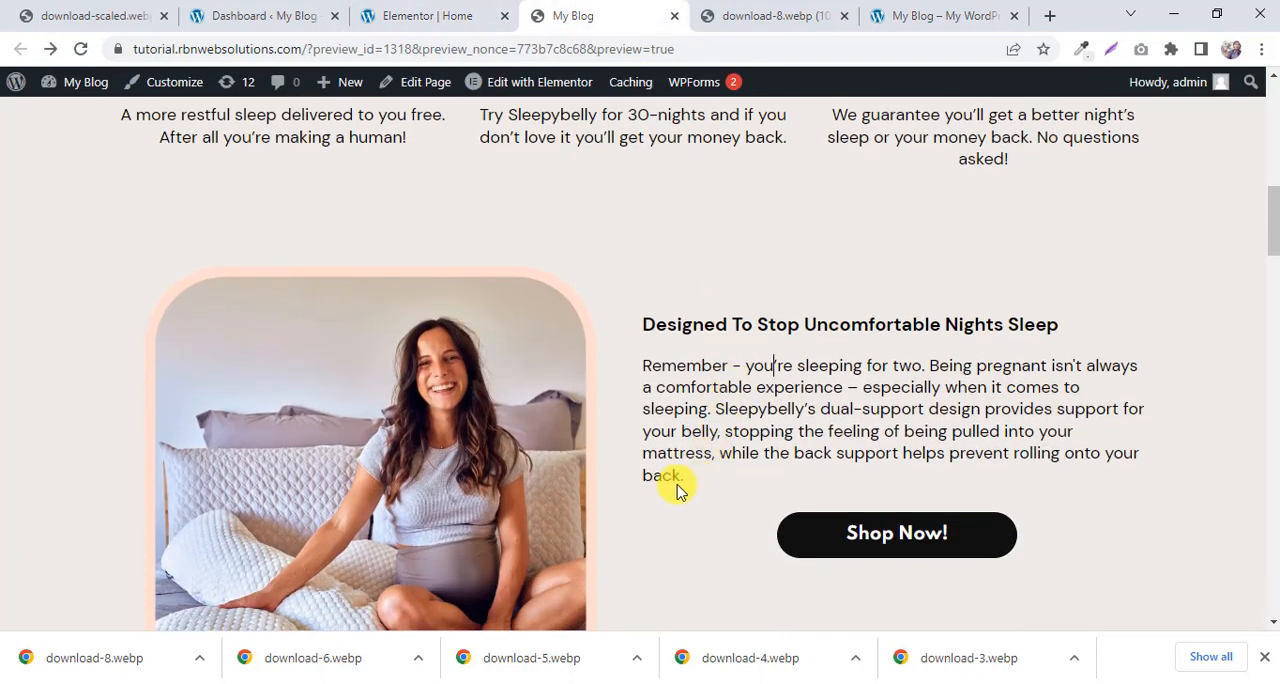
scroll(366, 149, "up", 1)
left_click(412, 15)
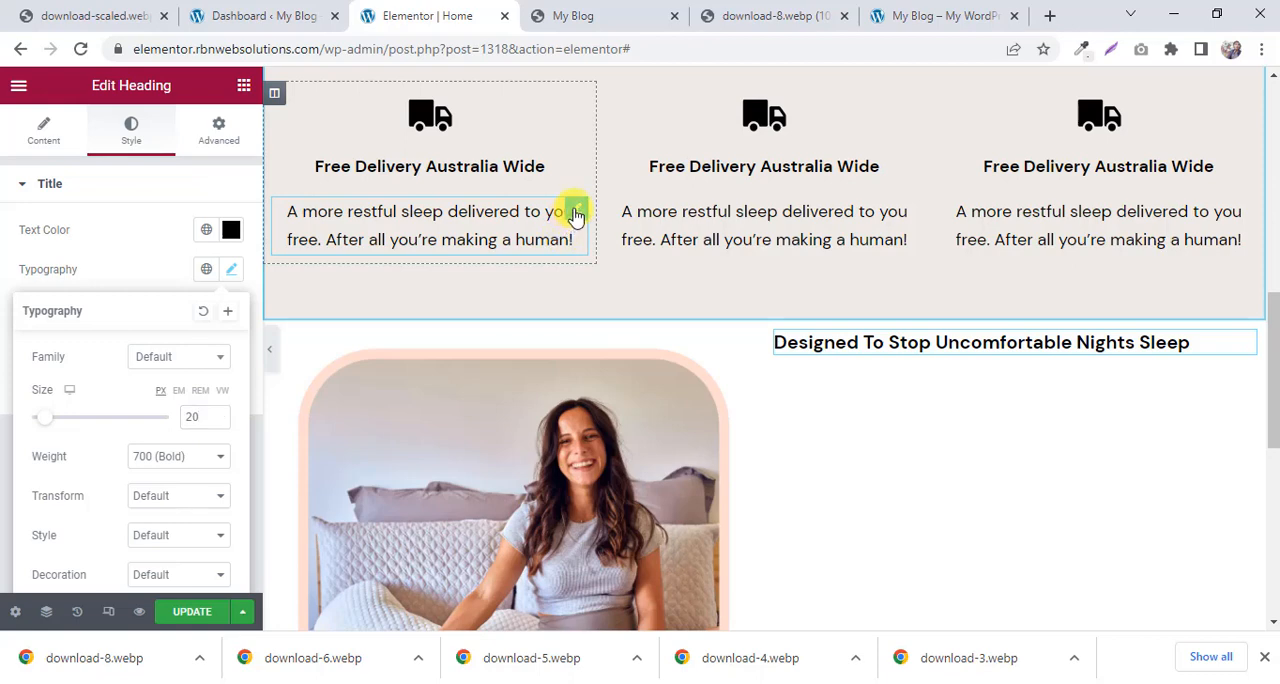
right_click(577, 213)
left_click(617, 255)
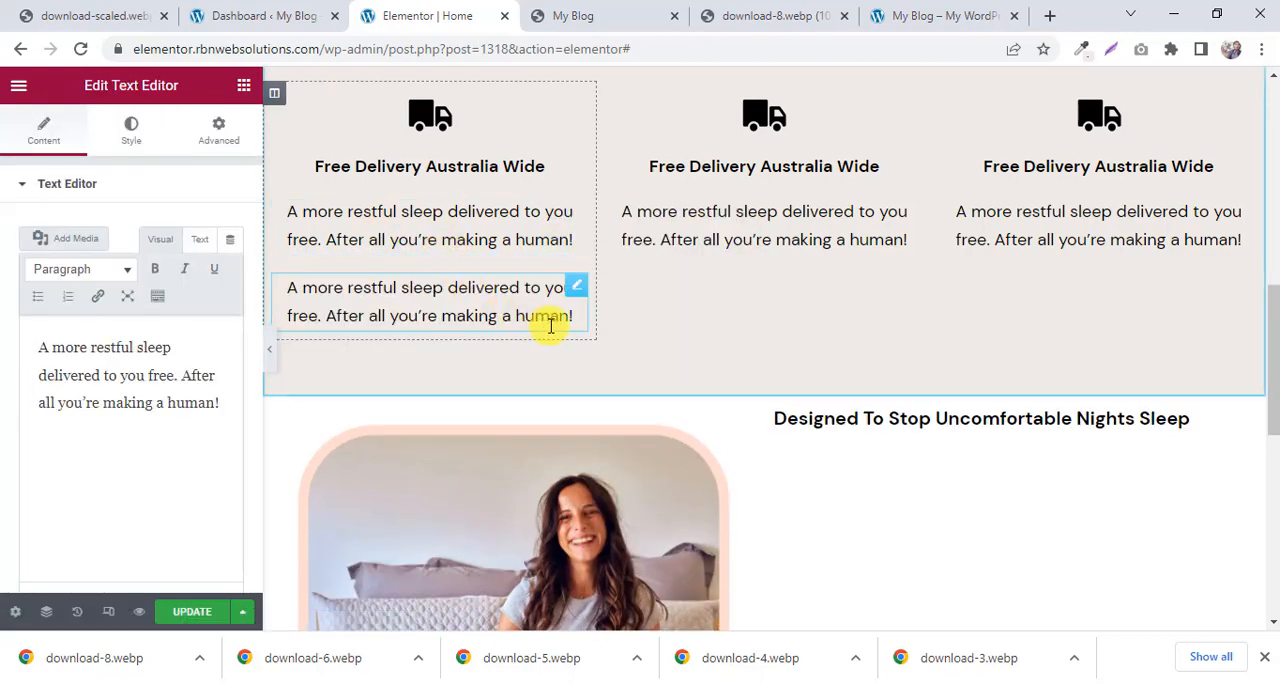
left_click_drag(578, 292, 849, 400)
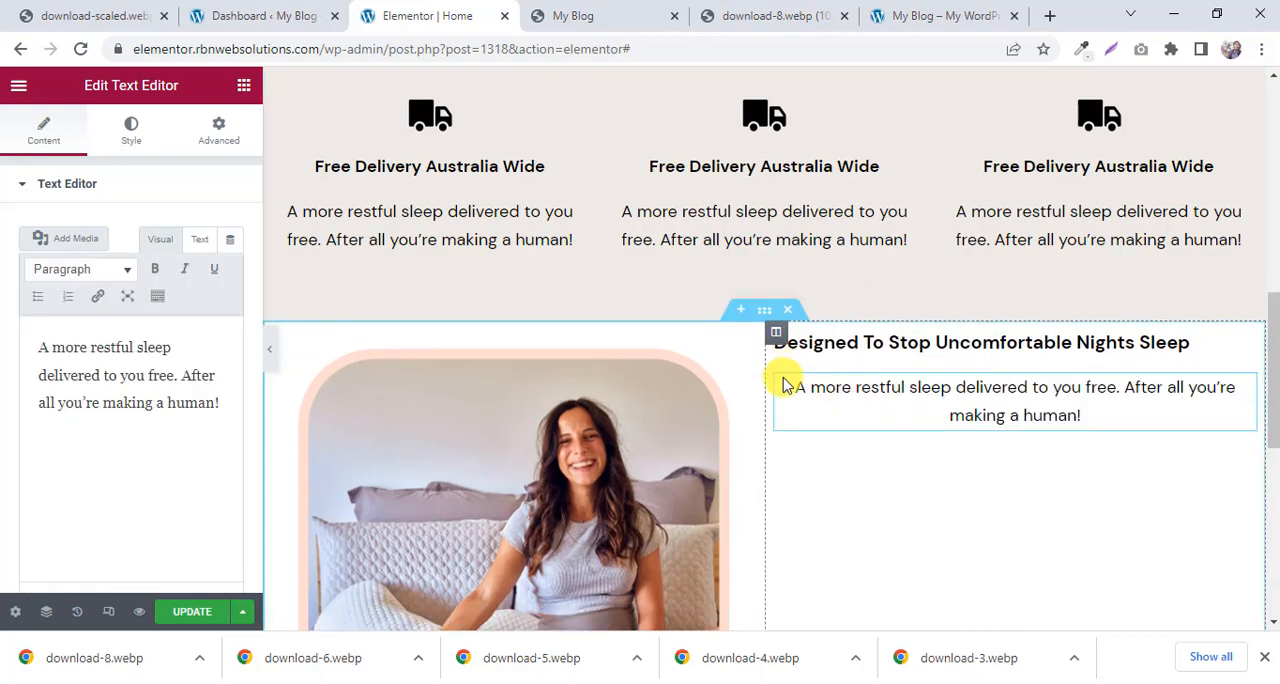
Copy the paragraph beginning "Remember - you're sleeping for two" below the "Designed To Stop Uncomfortable Nights Sleep" heading on the reference page.
scroll(193, 210, "down", 1)
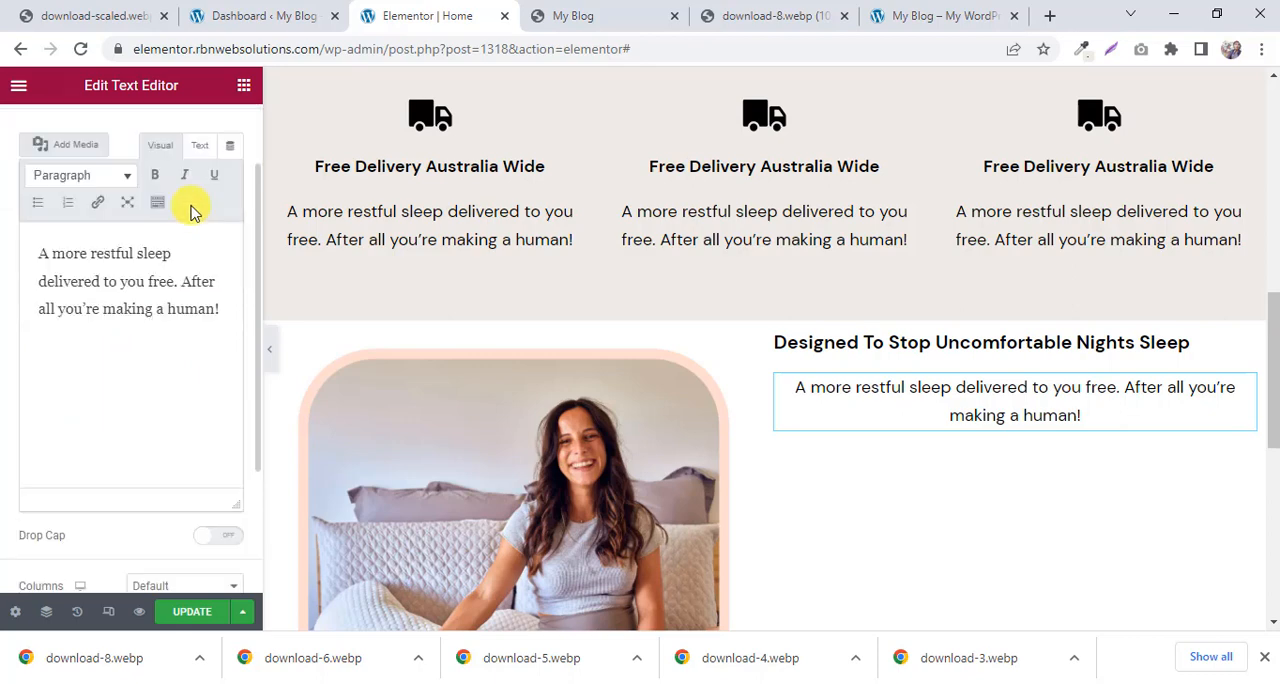
left_click(575, 15)
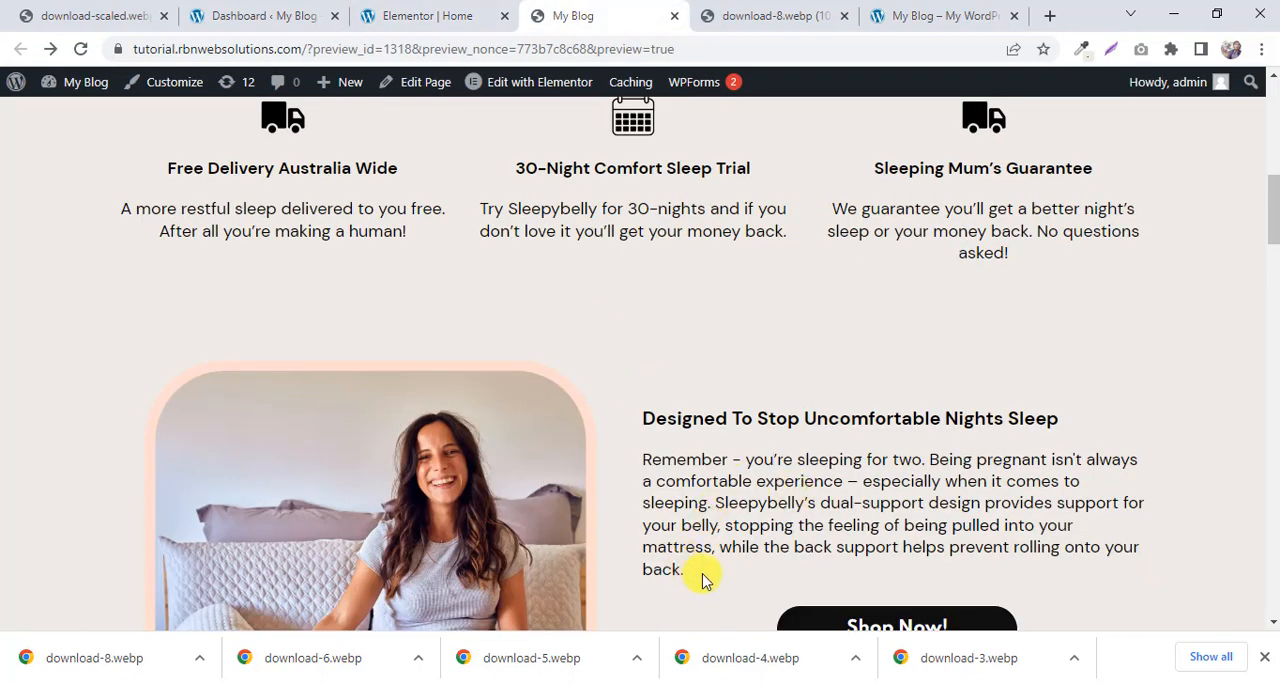
left_click_drag(703, 580, 646, 457)
right_click(654, 474)
key("Escape")
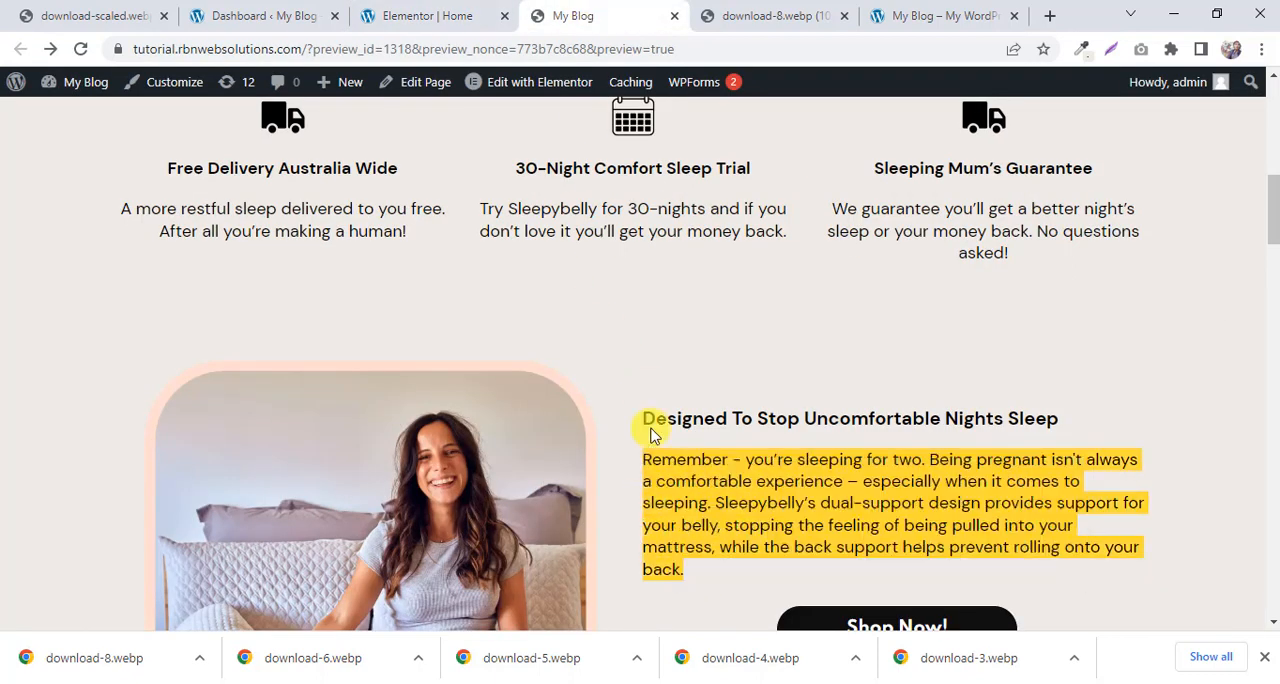
Try to replace the duplicated Free Delivery text in Elementor with the copied paragraph, using the editor's plain Text mode.
left_click(375, 14)
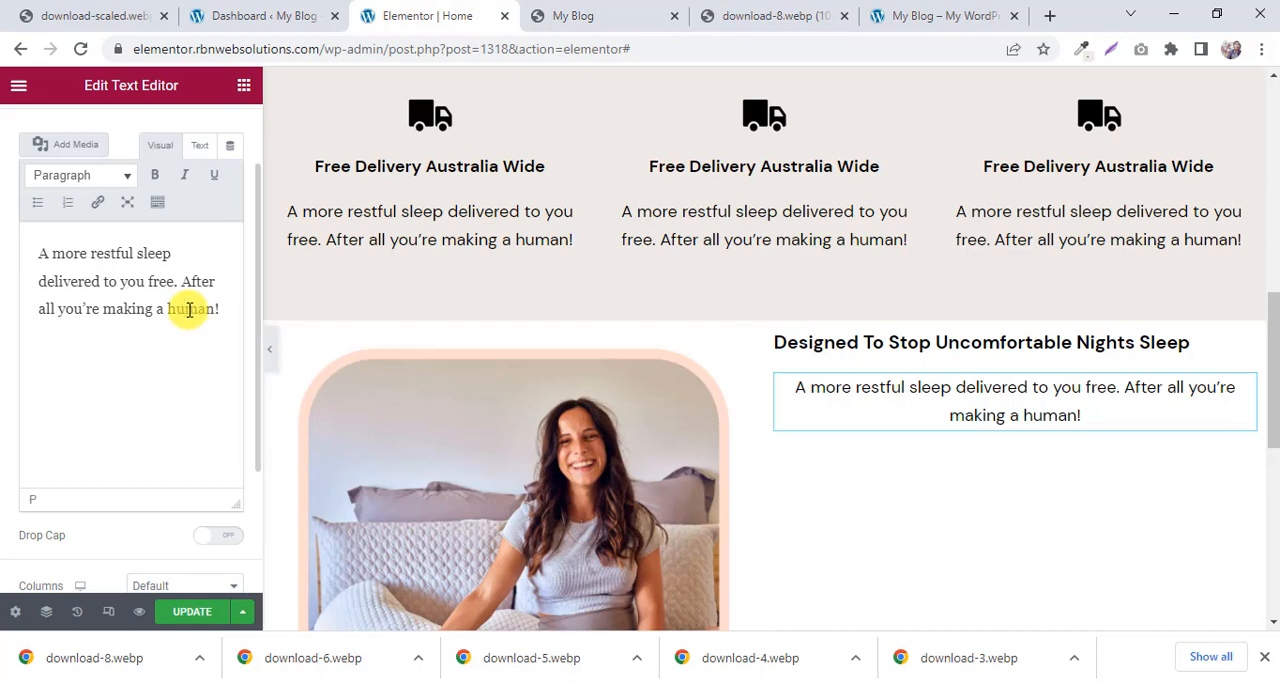
triple_click(189, 309)
right_click(189, 309)
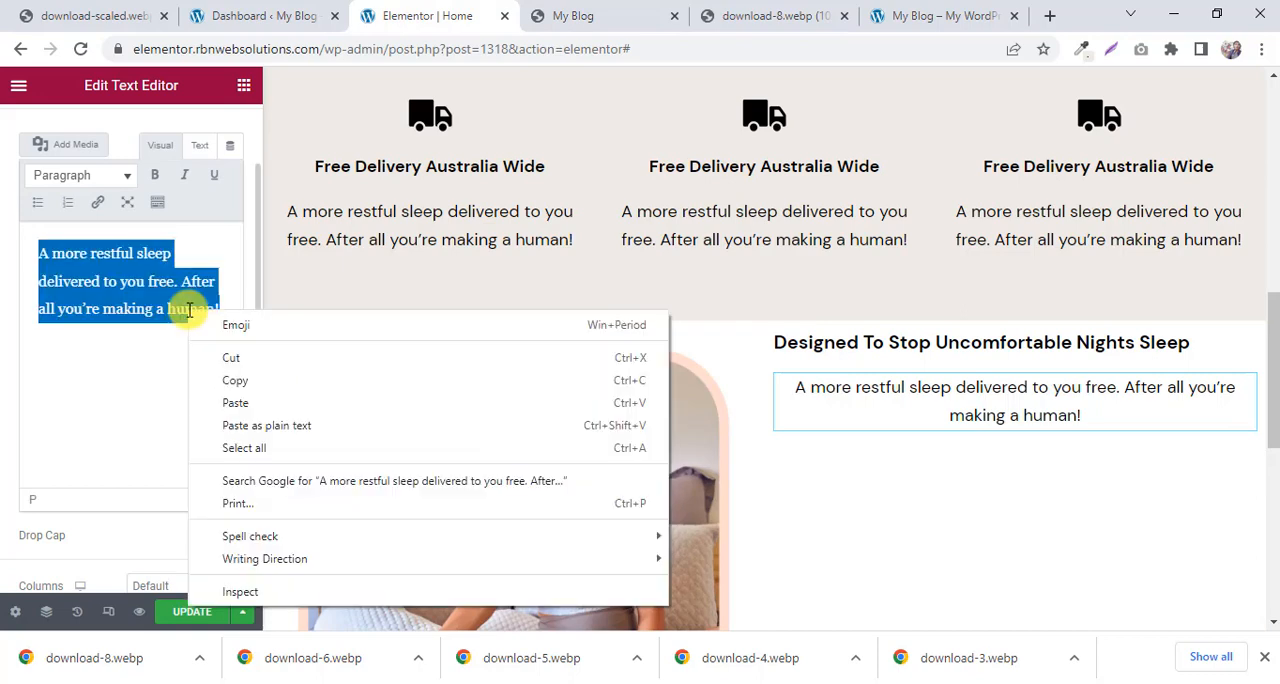
left_click(200, 146)
left_click(200, 146)
left_click_drag(130, 278, 14, 243)
right_click(55, 250)
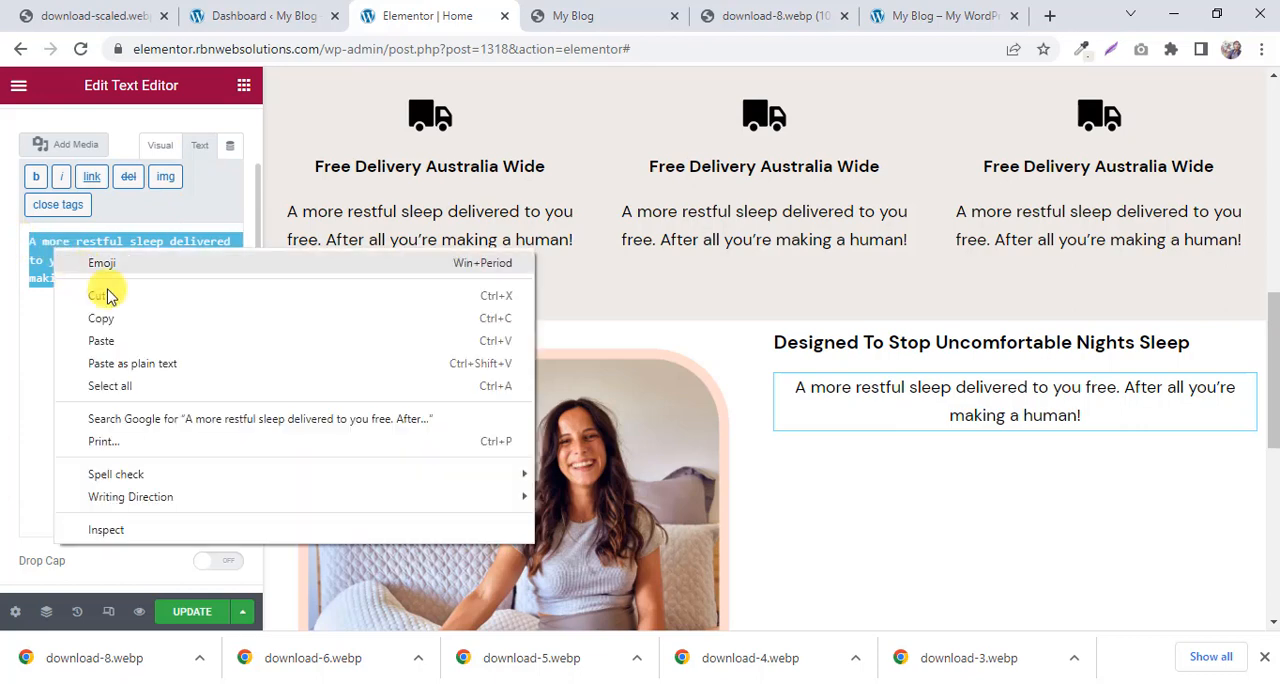
left_click(104, 343)
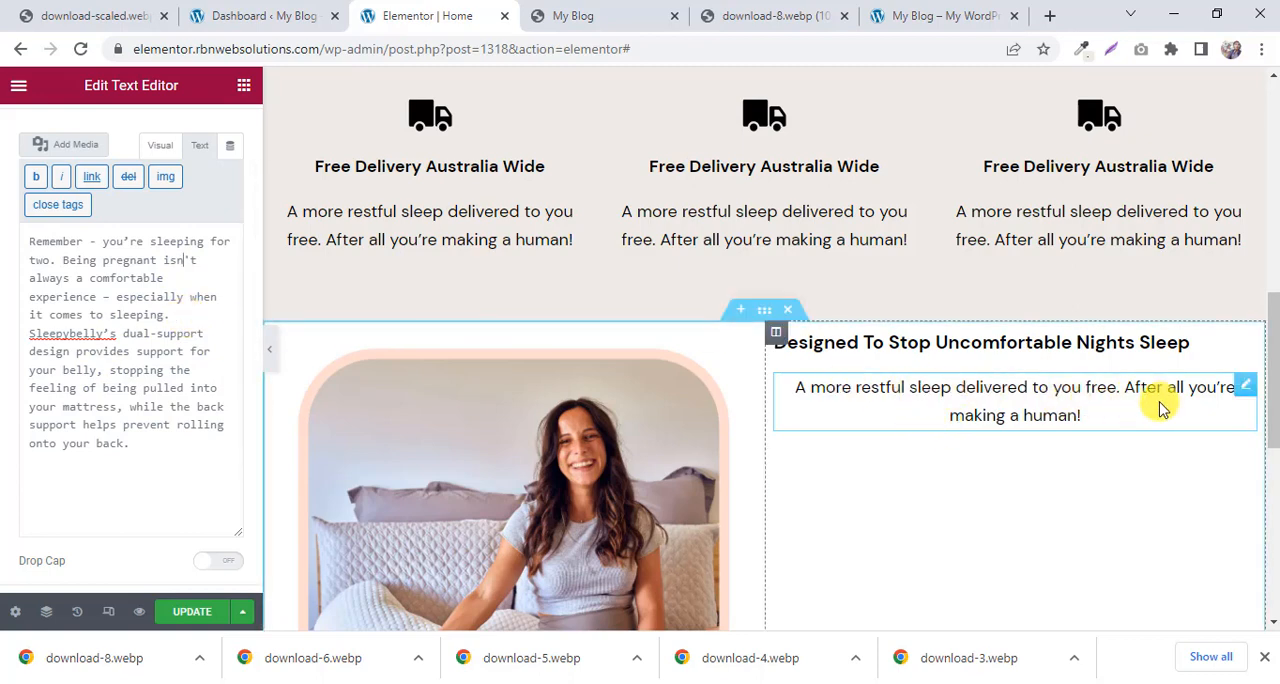
Left-align the text below the "Designed To Stop Uncomfortable Nights Sleep" heading.
scroll(205, 218, "up", 1)
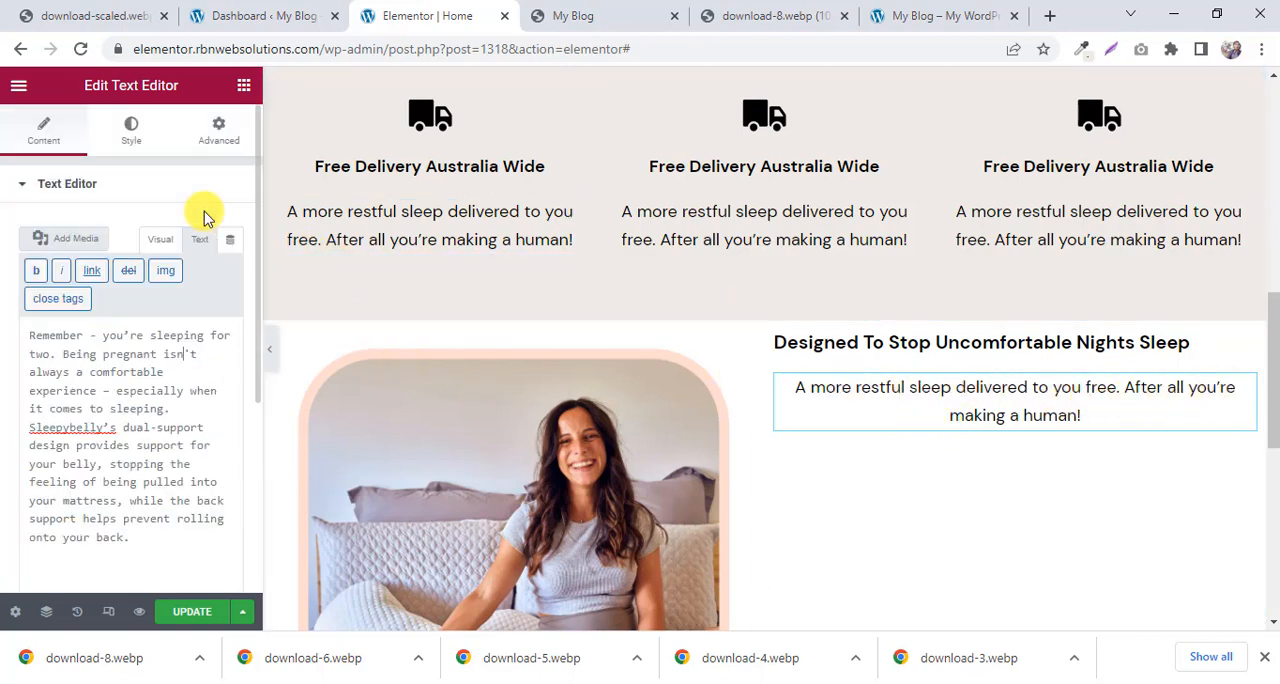
left_click(133, 132)
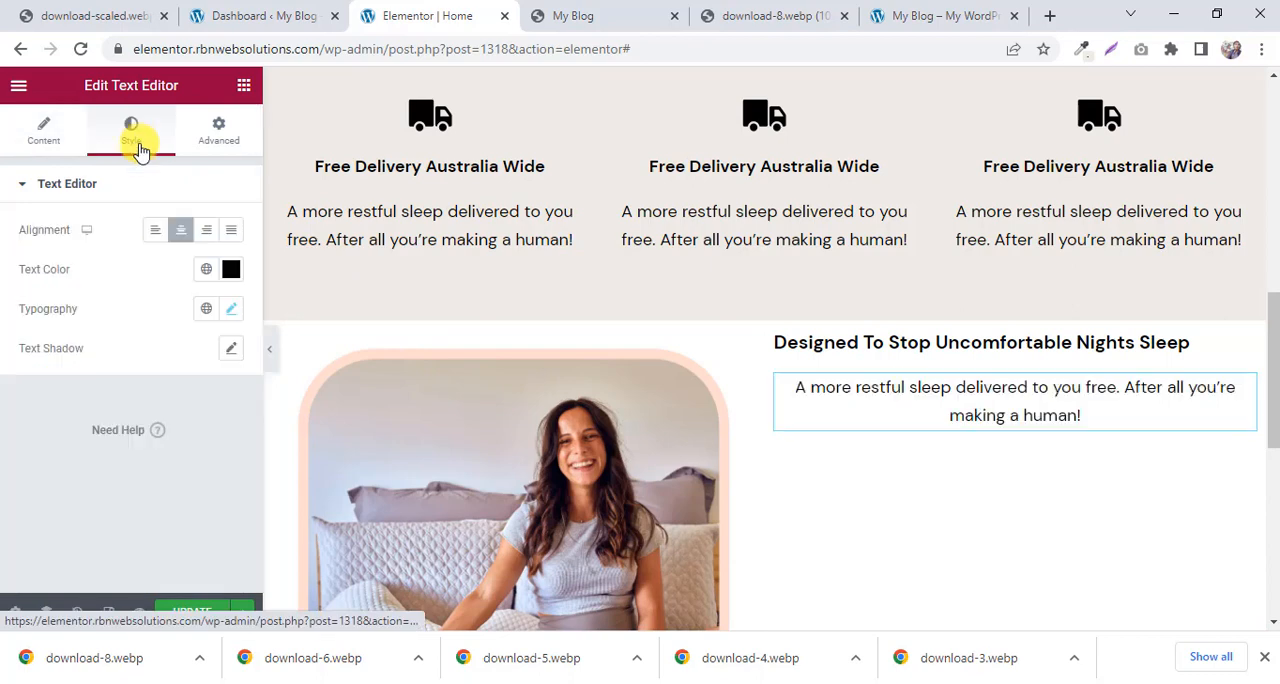
left_click(155, 236)
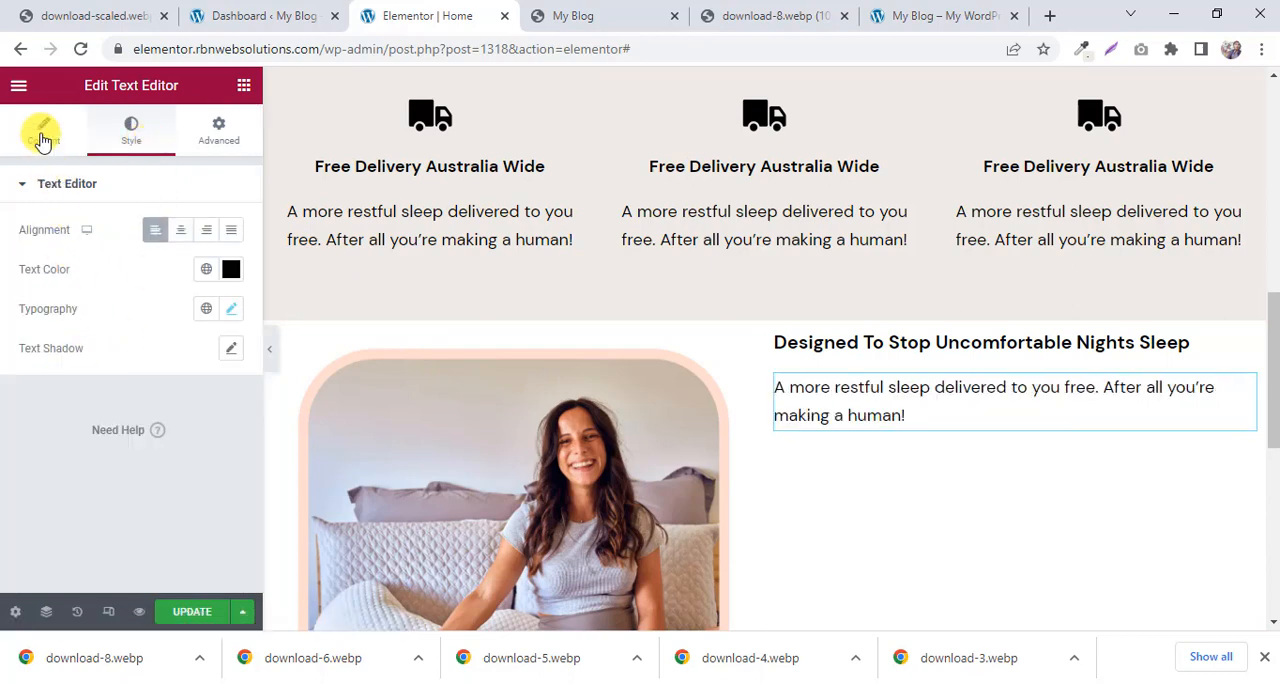
Replace the left-aligned text's content with the copied "Remember - you're sleeping for two" paragraph in plain Text mode.
left_click(40, 132)
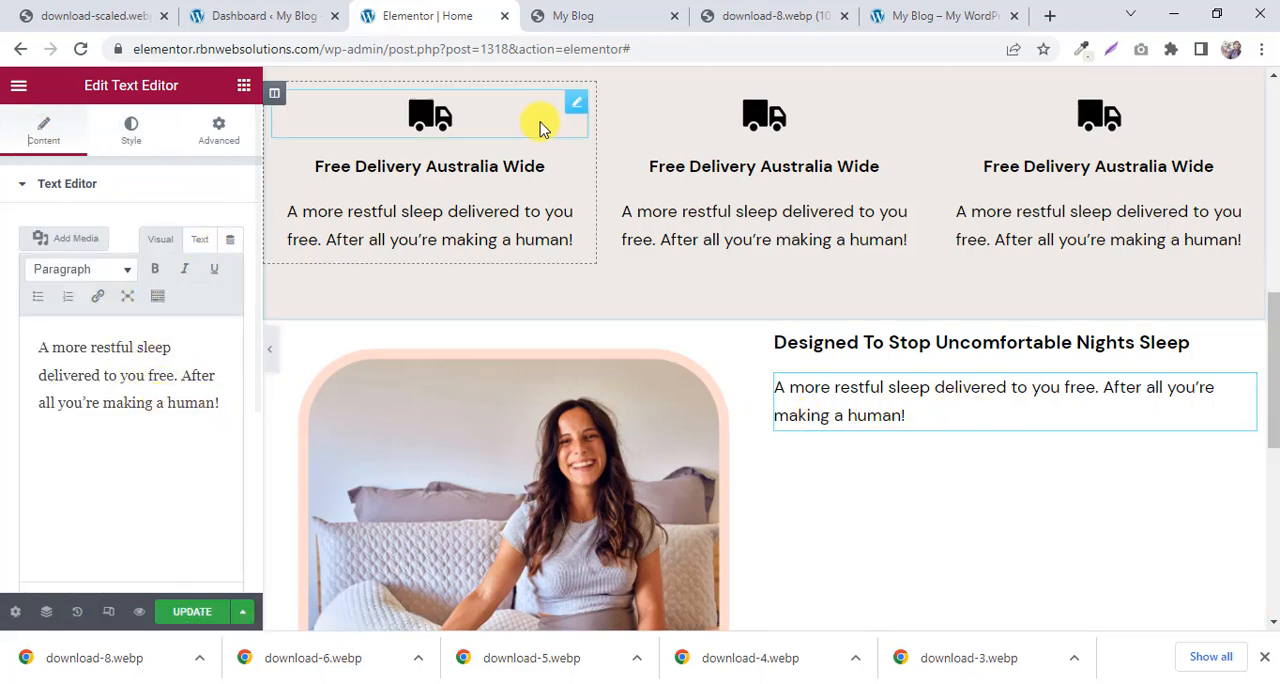
left_click(200, 240)
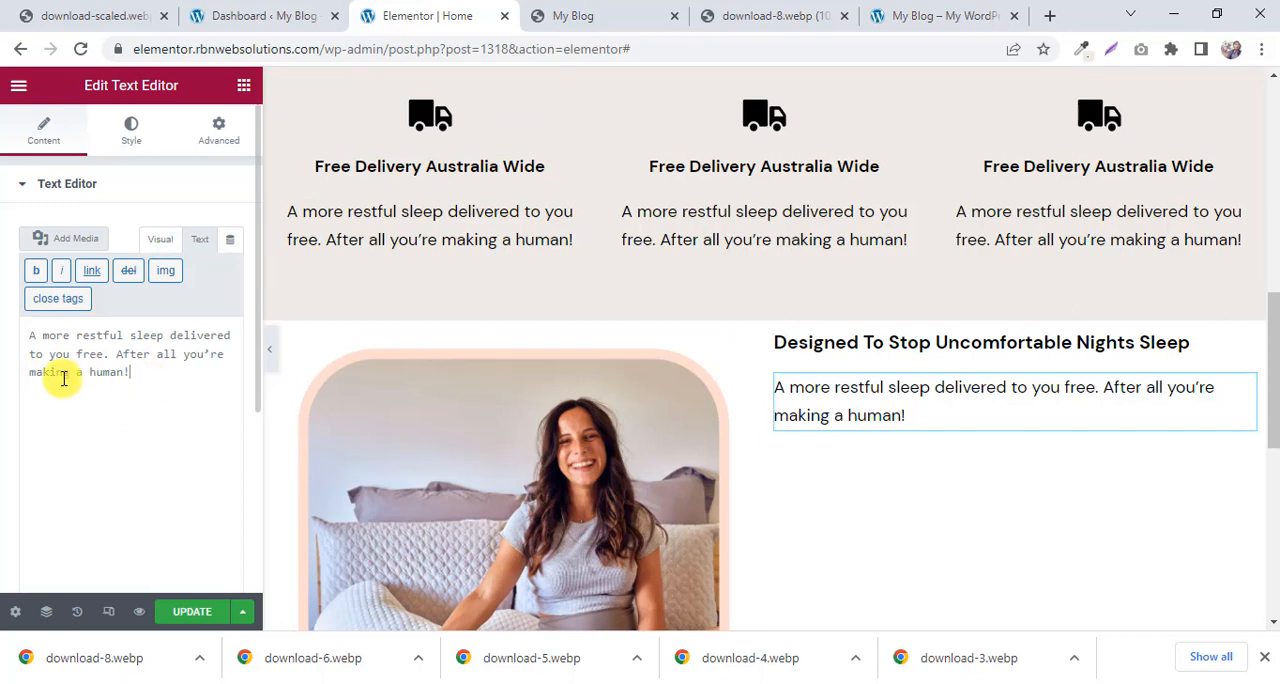
key("ctrl+a")
right_click(150, 345)
left_click(168, 432)
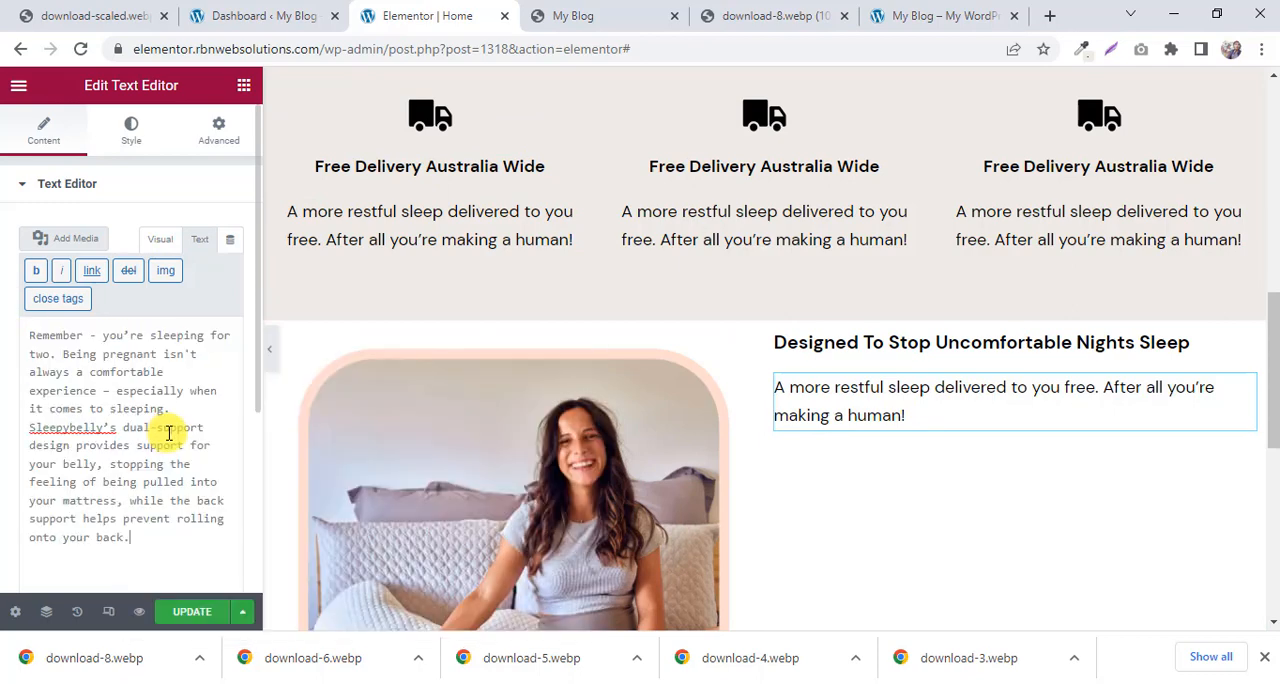
scroll(160, 473, "down", 1)
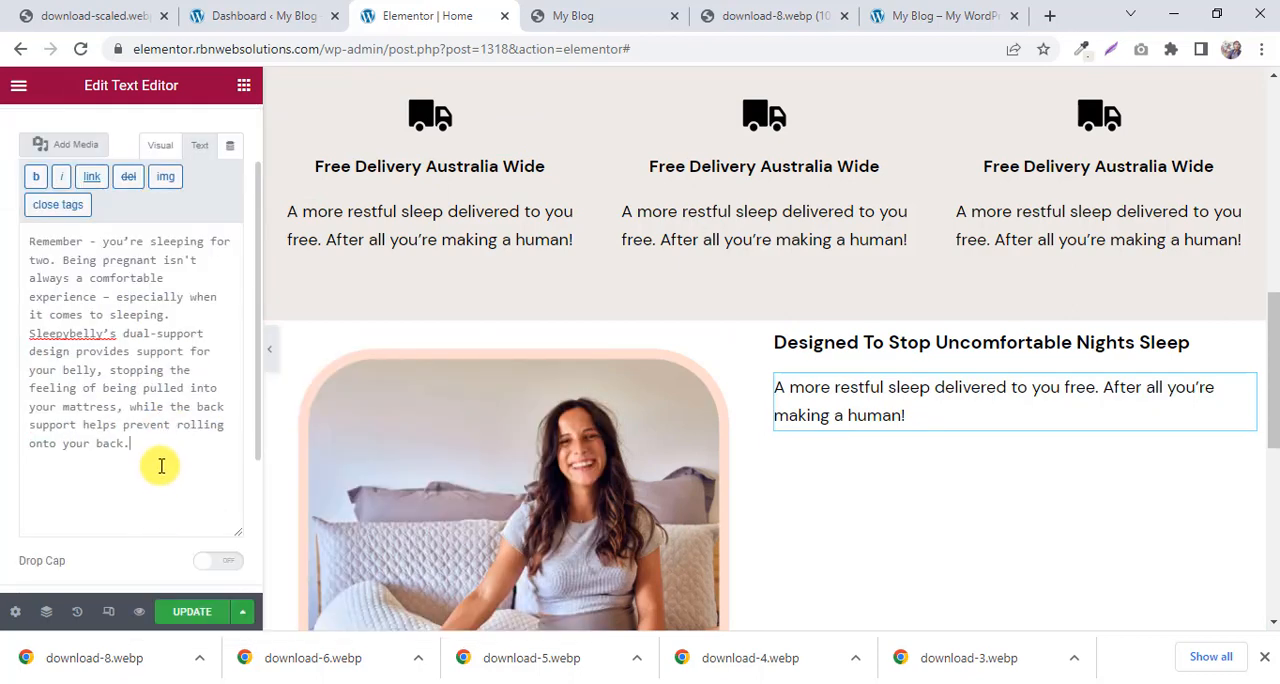
type("Remember - you’re sleeping for two. Being pregnant isn't always a comfortable experience – especially when it comes to sleeping. Sleepybelly’s dual-support design provides support for your belly, stopping the feeling of being pulled into your mattress, while the back support helps prevent rolling onto your back.")
key("ctrl+z")
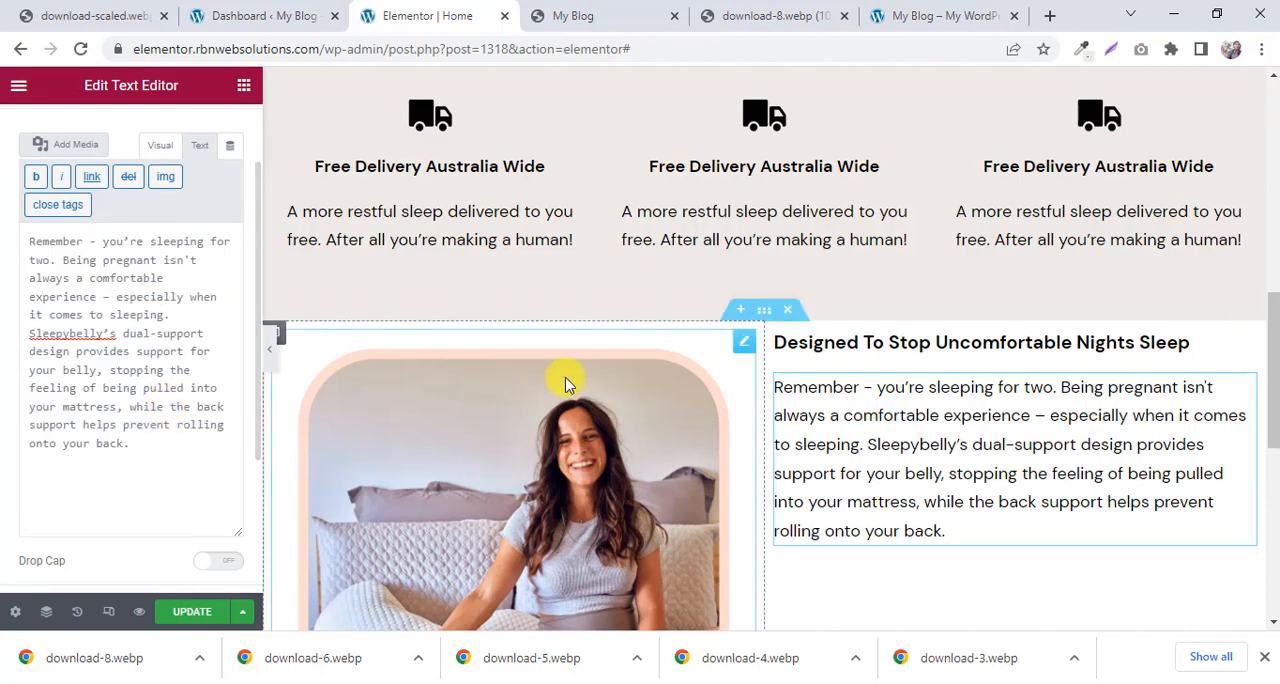
Compare the text column's layout and vertical position beside the image with the reference page.
scroll(923, 400, "down", 4)
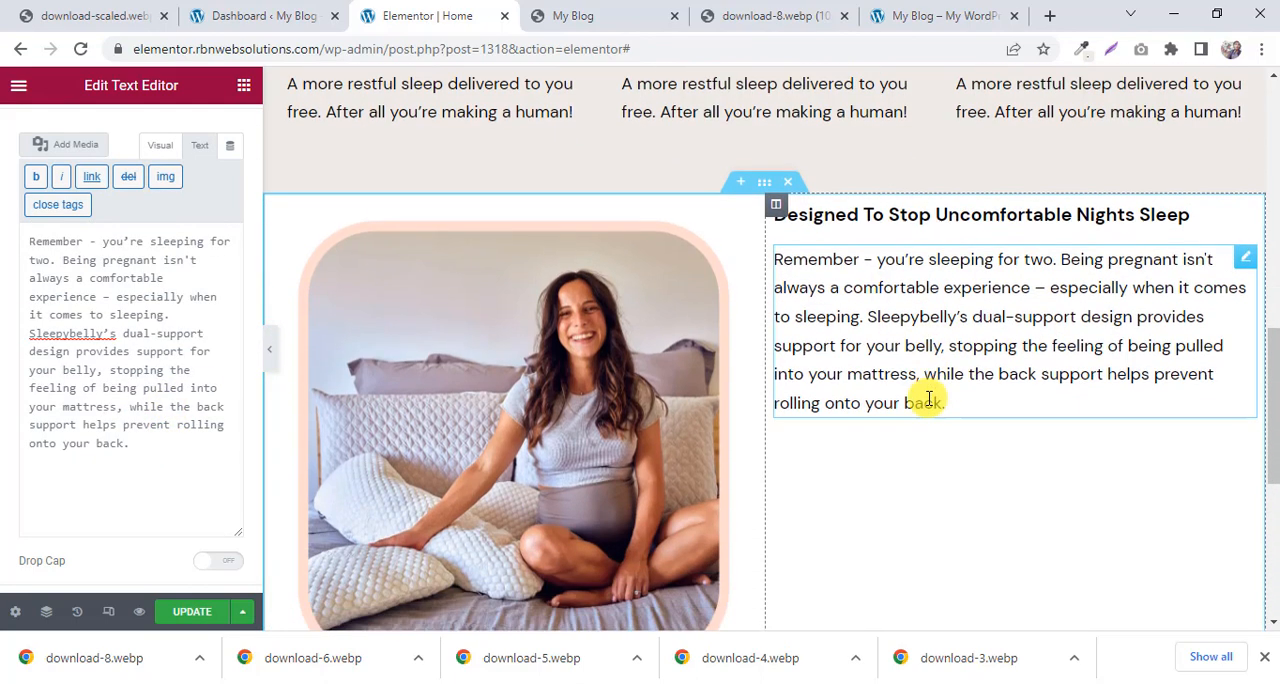
scroll(929, 398, "up", 2)
left_click(630, 15)
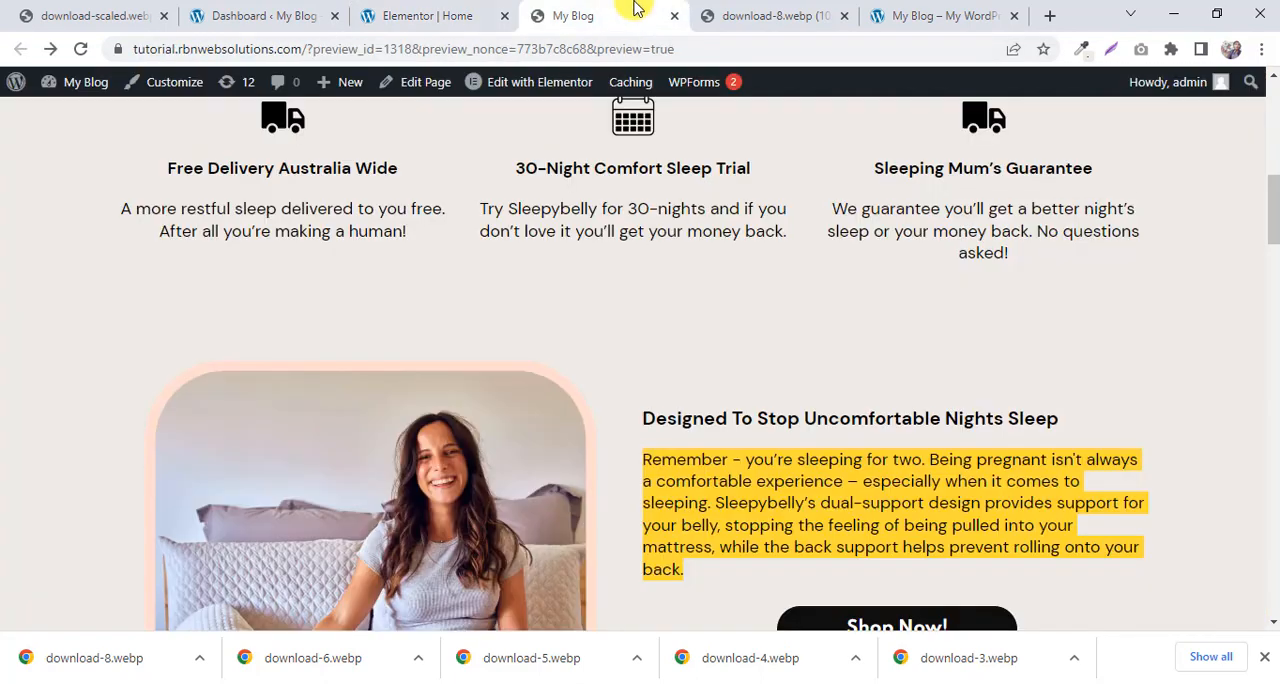
scroll(792, 302, "down", 1)
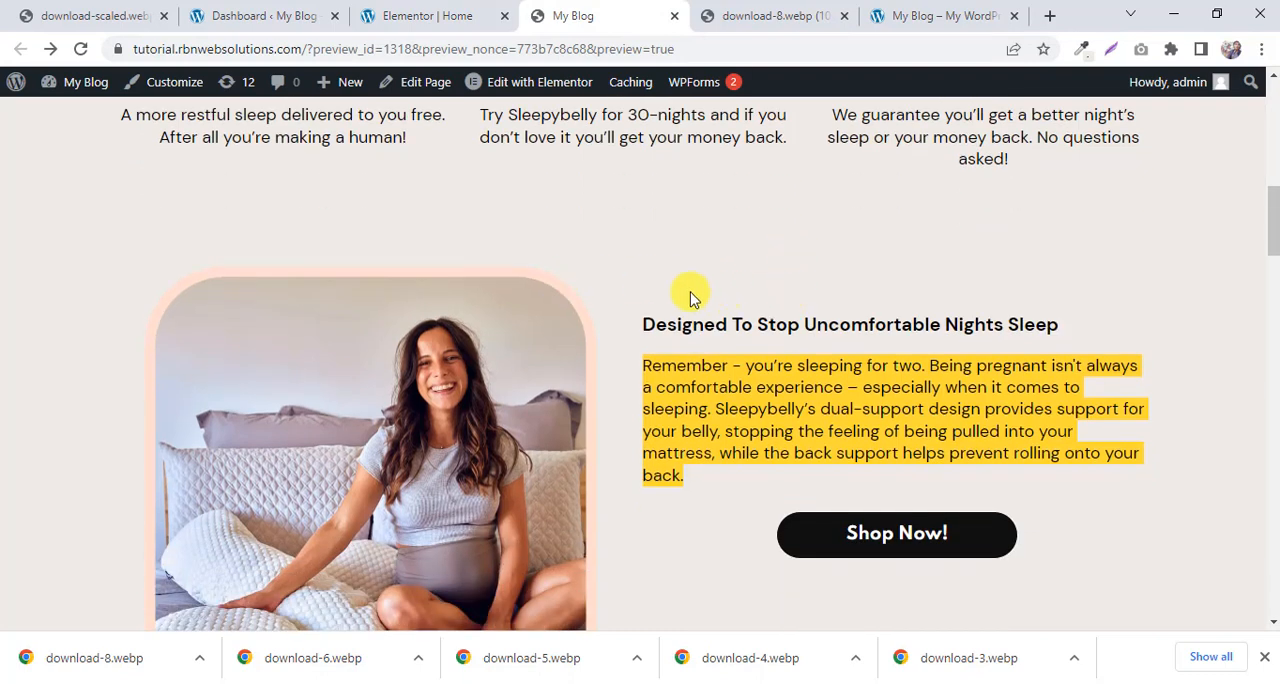
scroll(700, 310, "down", 1)
left_click(669, 211)
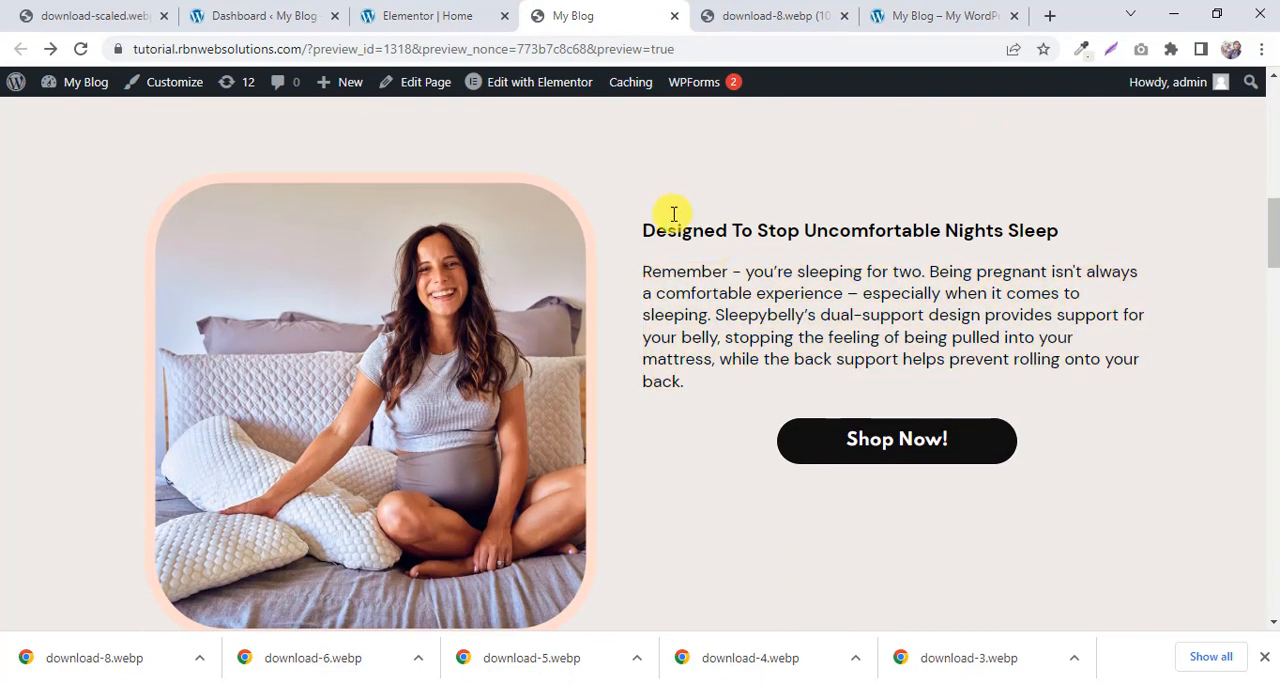
left_click(471, 14)
scroll(752, 257, "up", 1)
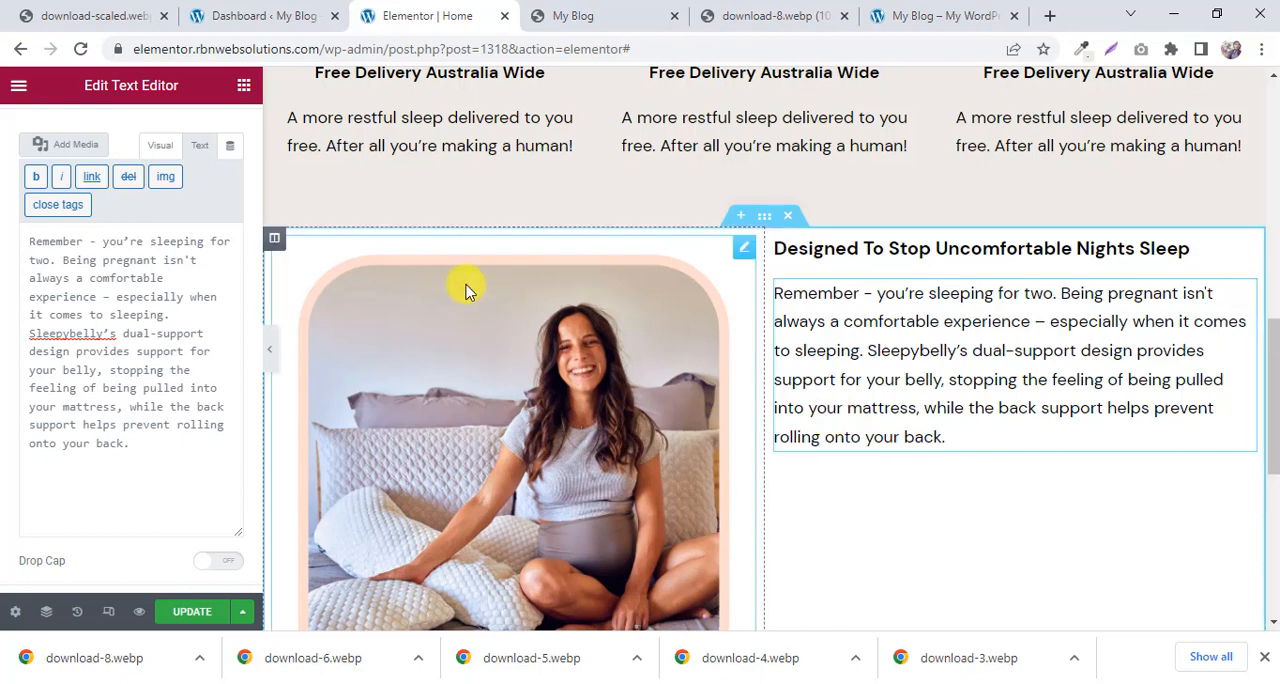
Add a Spacer widget above the "Designed To Stop Uncomfortable Nights Sleep" heading and set its space to 40 px.
left_click(243, 90)
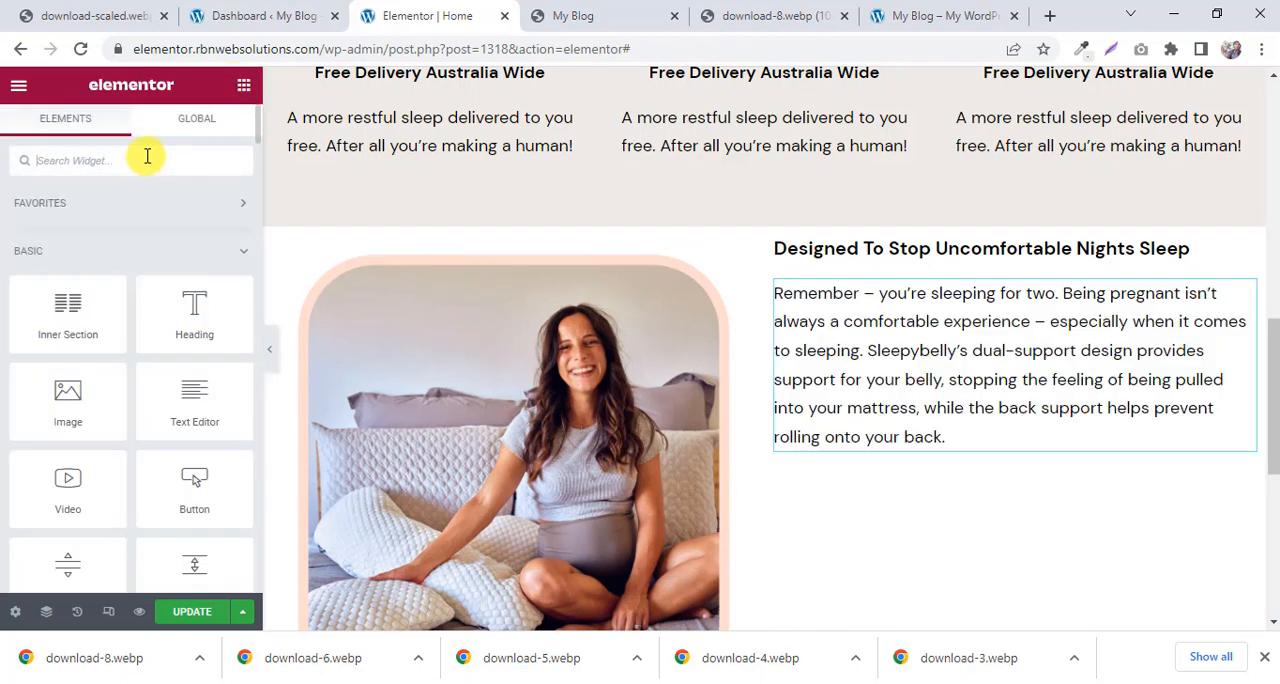
type("space")
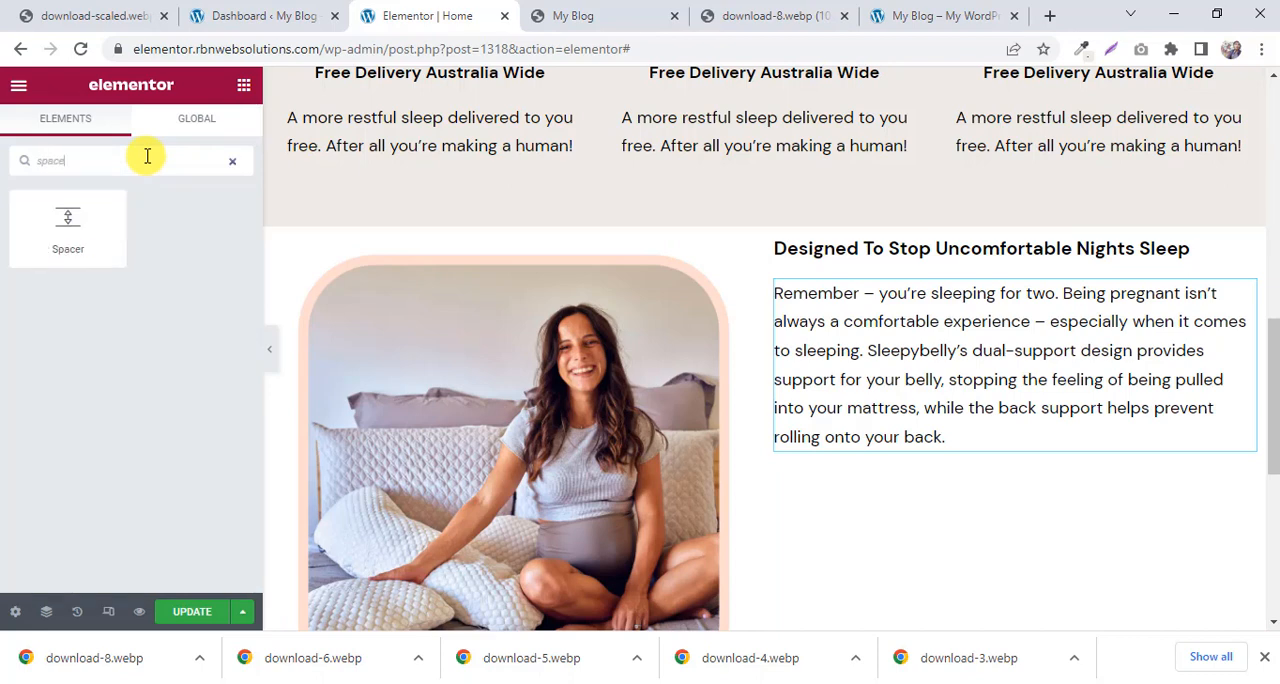
left_click_drag(45, 222, 906, 235)
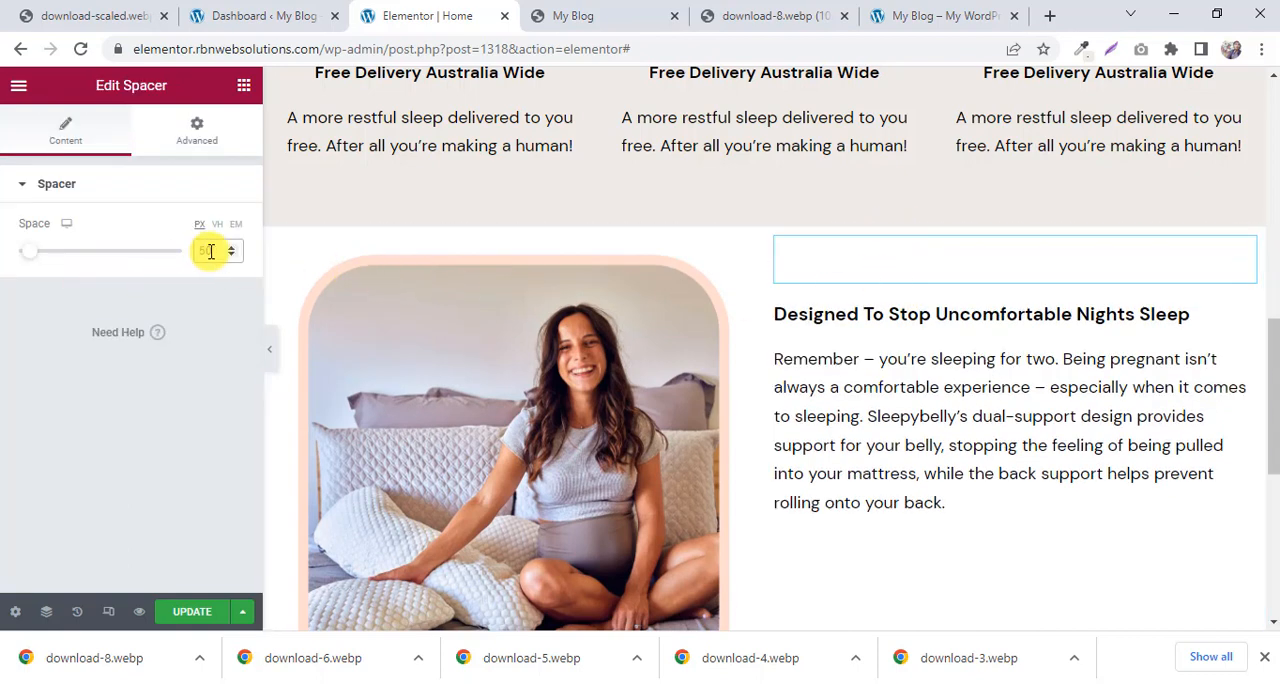
key("BackSpace")
key("BackSpace")
type("40")
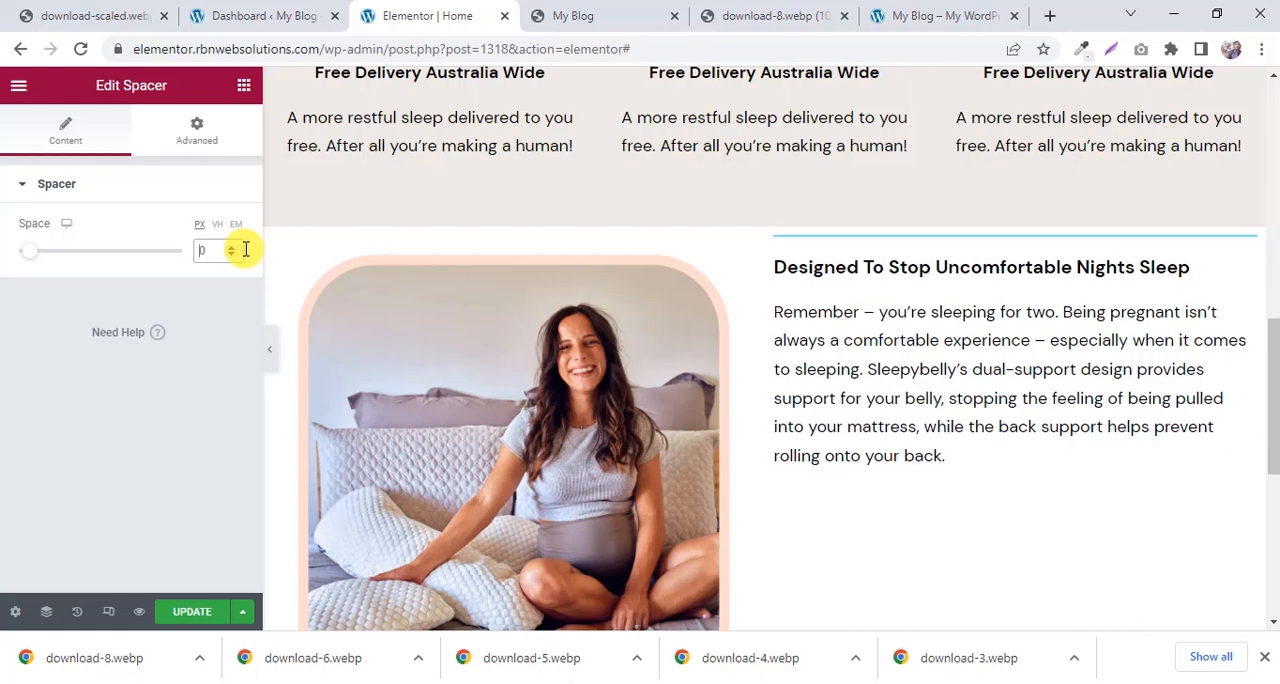
Check what follows the paragraph on the reference page, including the Shop Now! button, and return to Elementor.
scroll(643, 318, "down", 1)
scroll(643, 318, "down", 2)
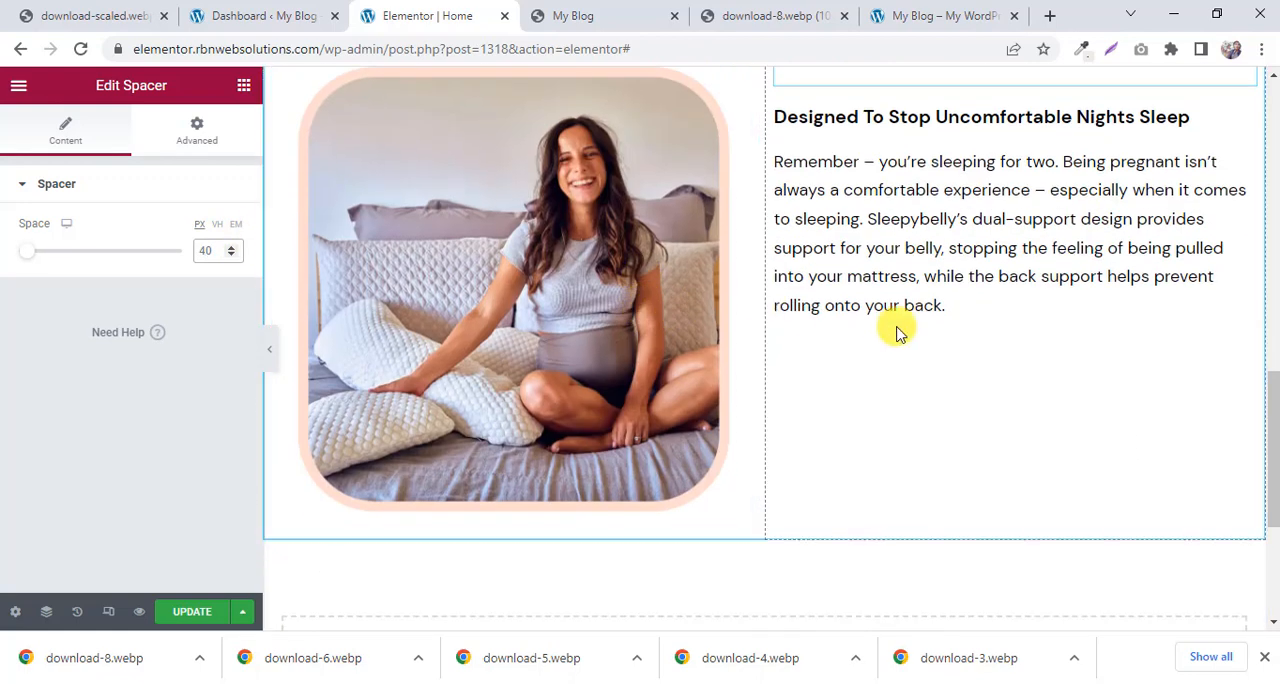
left_click(580, 15)
scroll(935, 245, "down", 2)
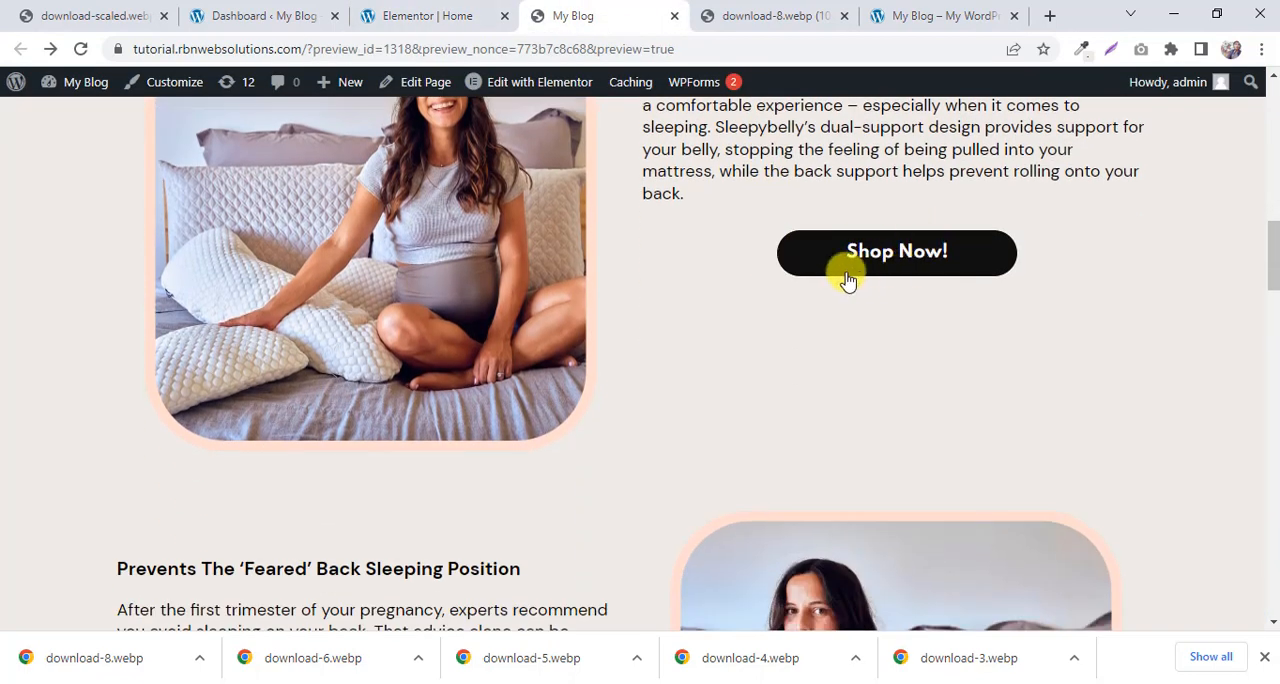
scroll(886, 272, "up", 1)
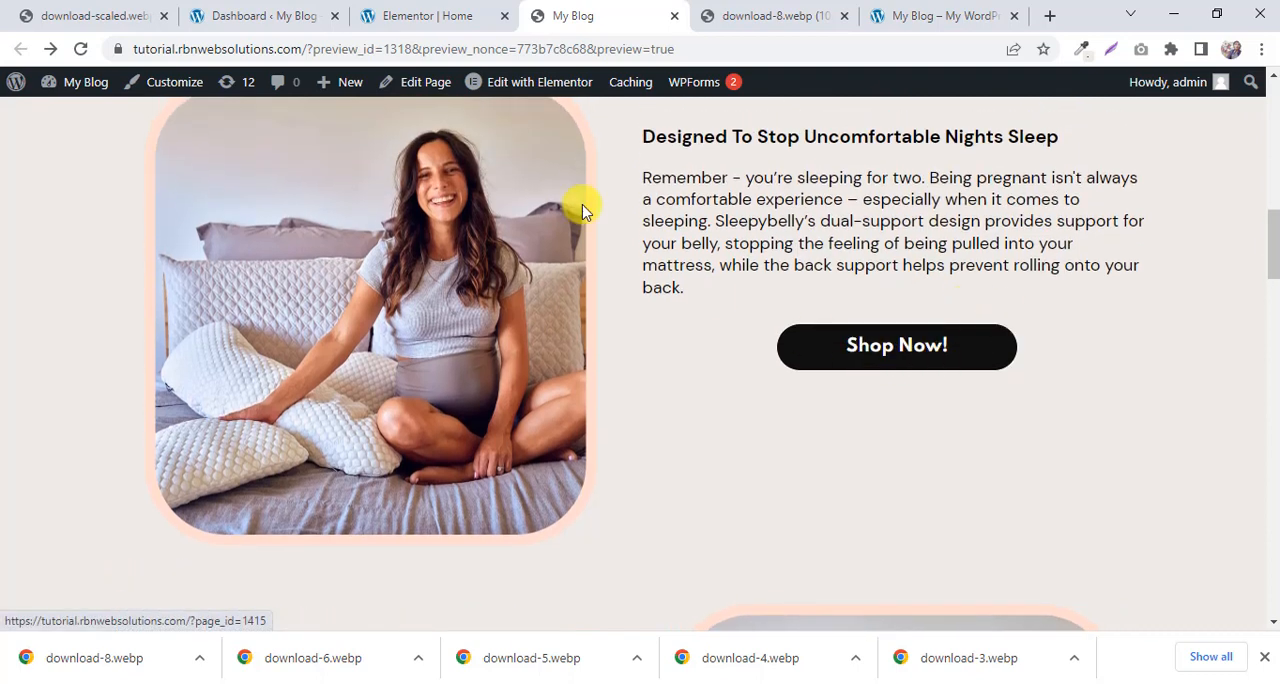
left_click(390, 14)
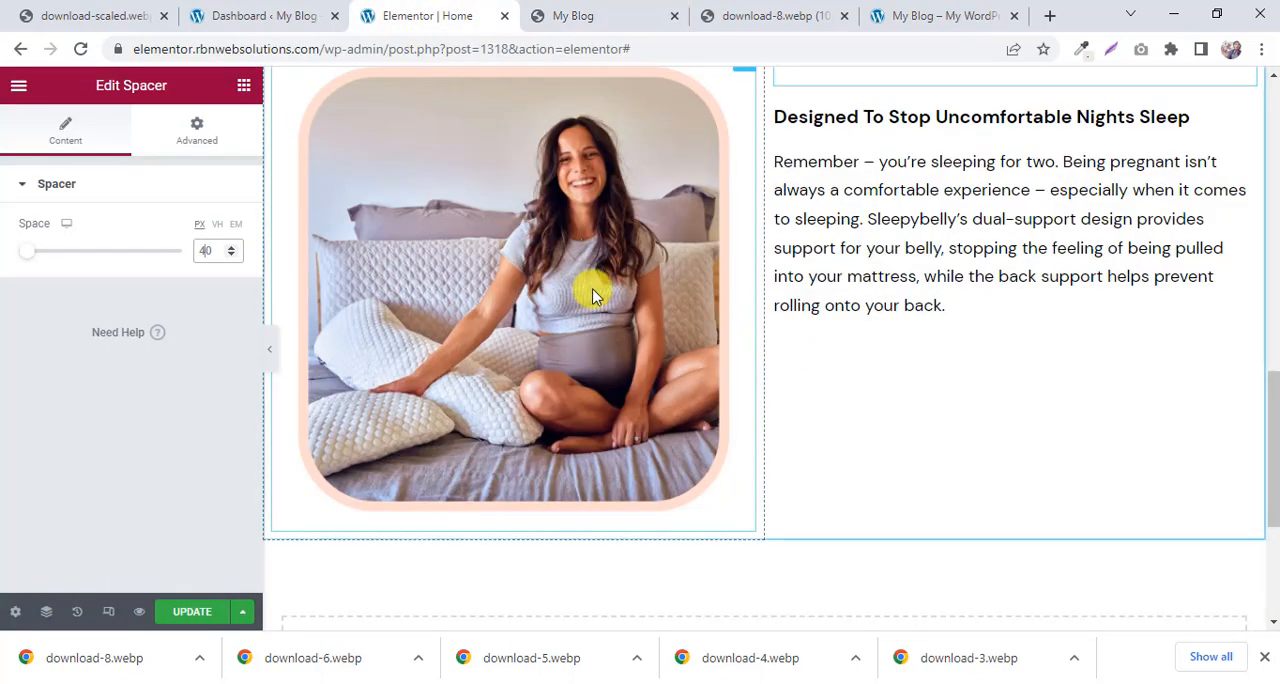
Search the Elementor widgets for "but" to find the Button widget.
left_click(241, 86)
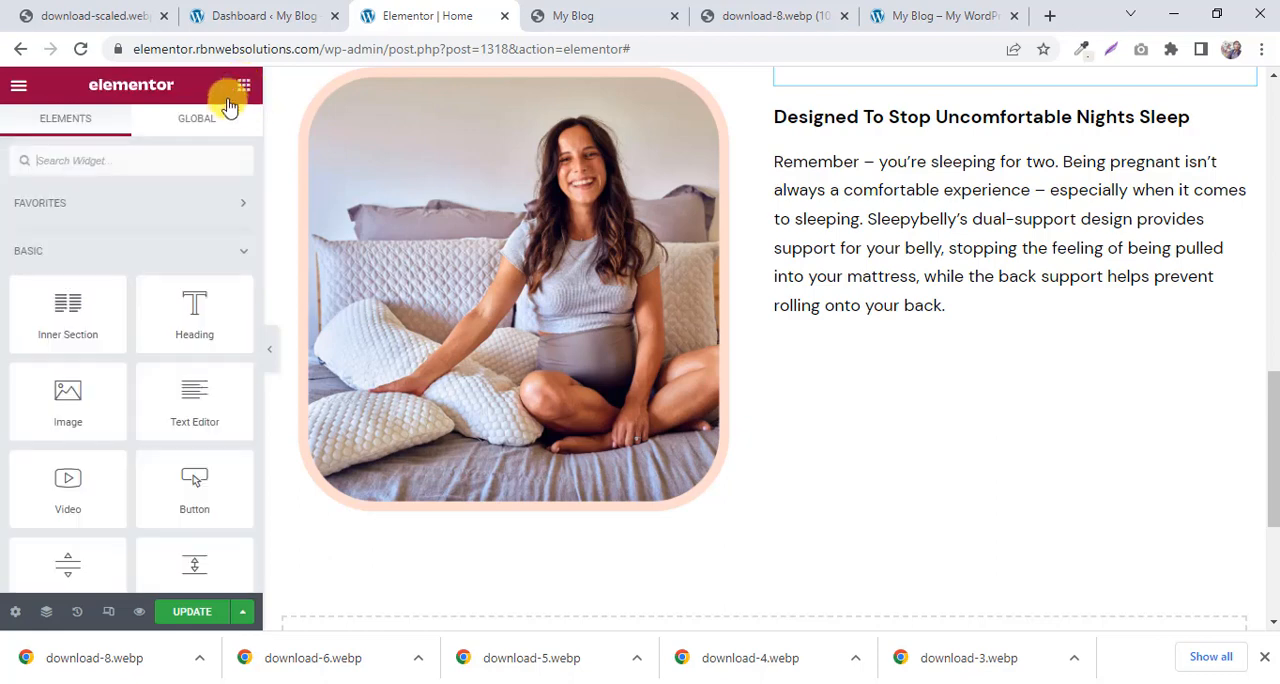
left_click(108, 166)
type("bull")
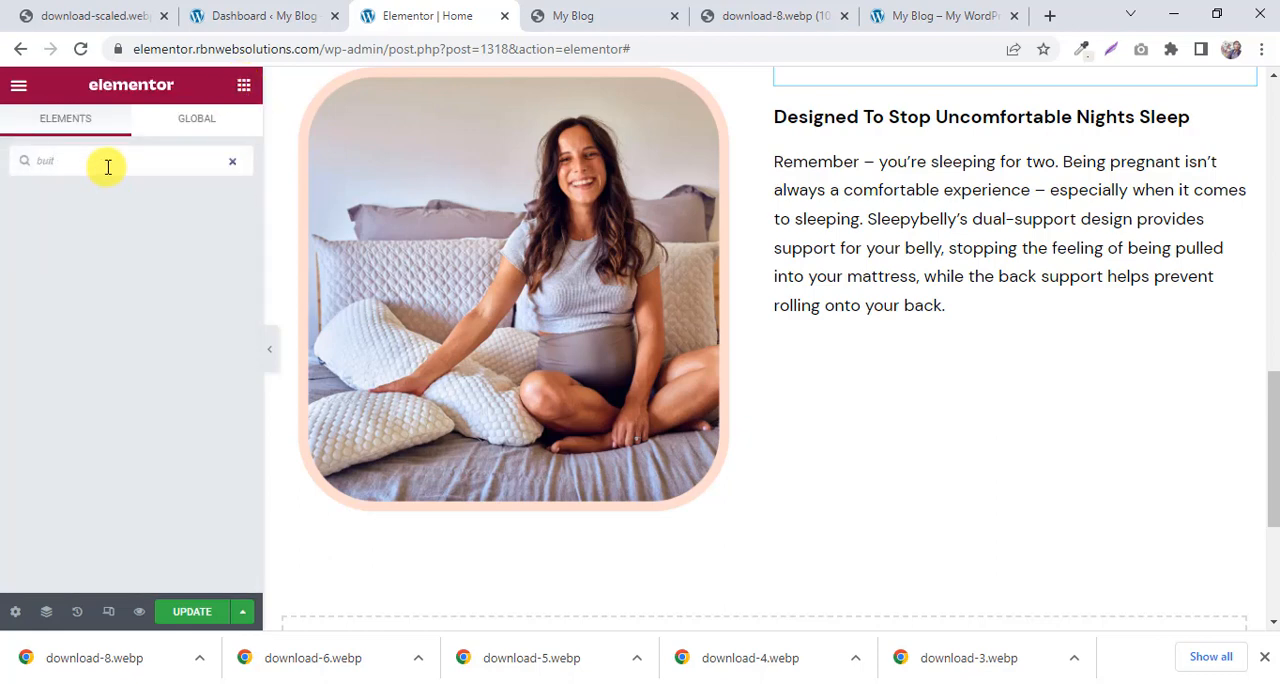
key("BackSpace")
type("t")
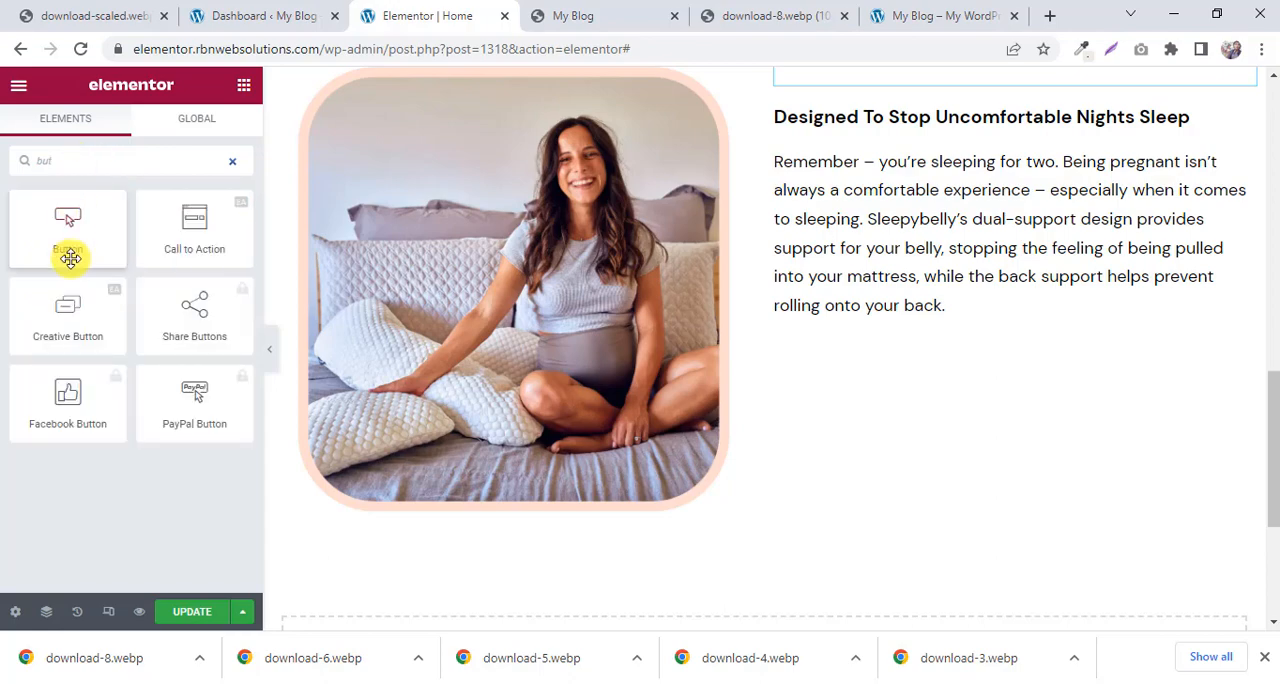
mouse_move(68, 250)
left_mouse_down()
mouse_move(1022, 322)
mouse_move(6, 266)
mouse_move(63, 243)
left_mouse_up()
Examine the existing Contact Us! button in the hero section and the empty space below the new paragraph.
scroll(448, 327, "up", 3)
scroll(448, 327, "up", 5)
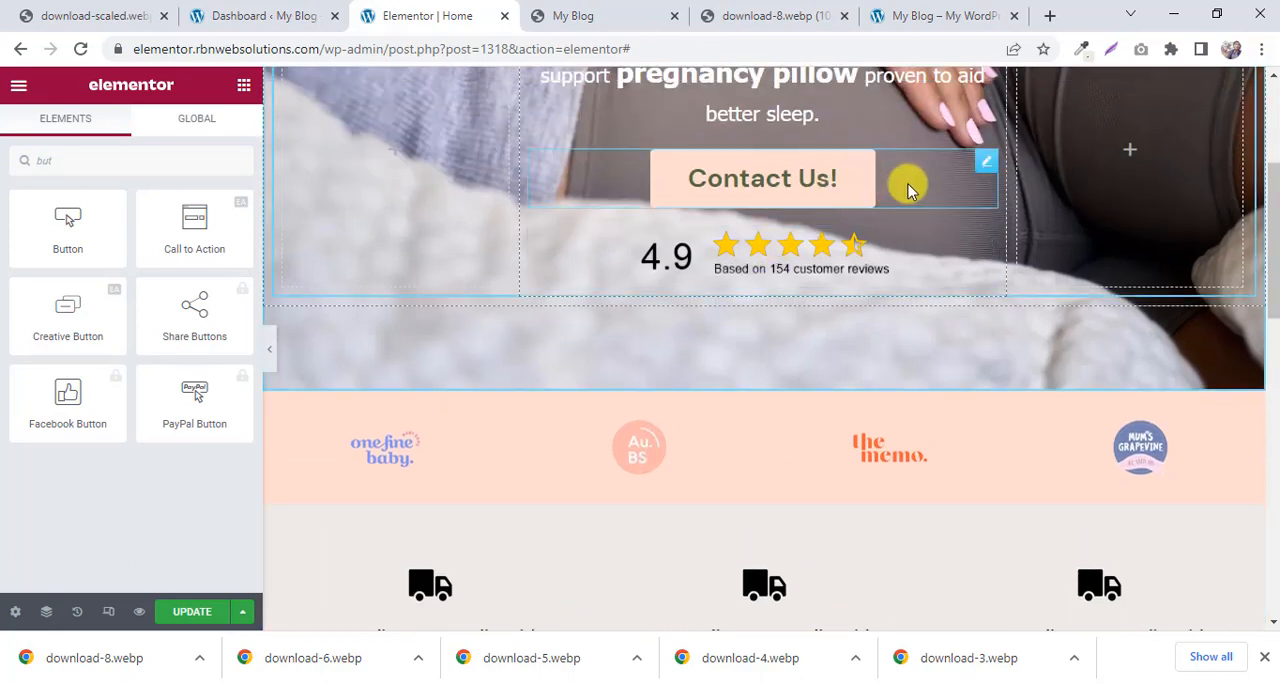
scroll(905, 190, "down", 9)
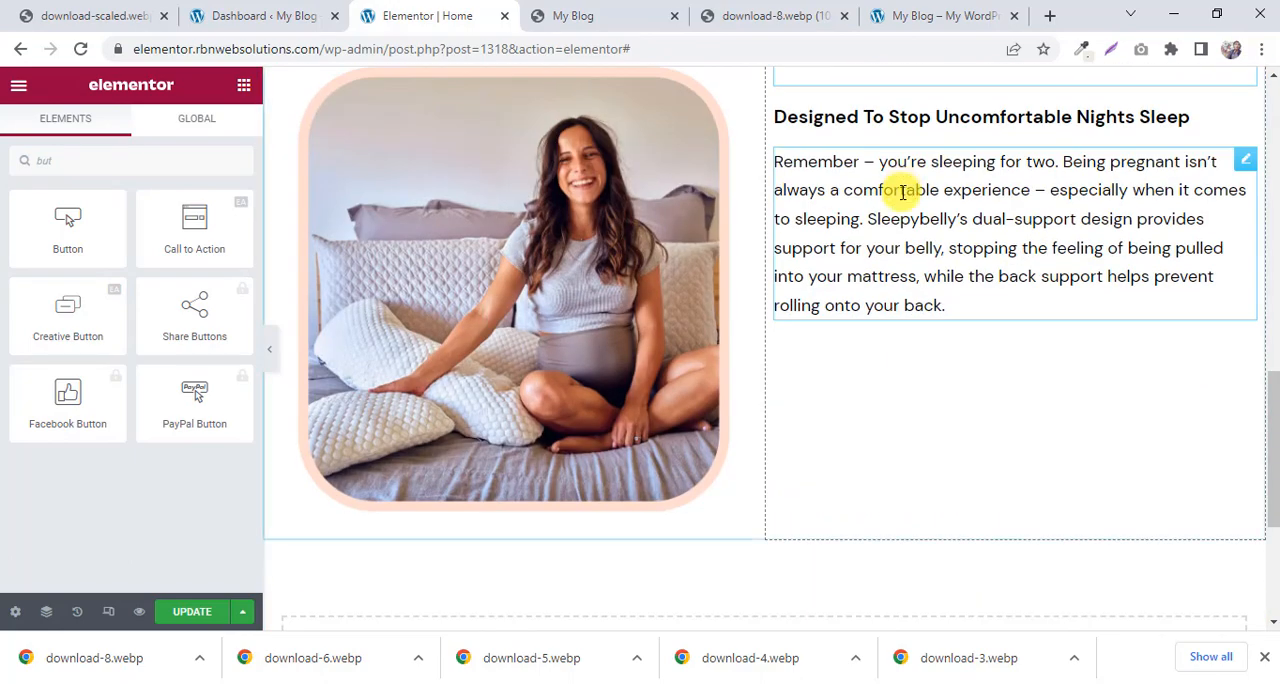
scroll(900, 195, "up", 3)
scroll(900, 195, "down", 2)
scroll(900, 197, "up", 8)
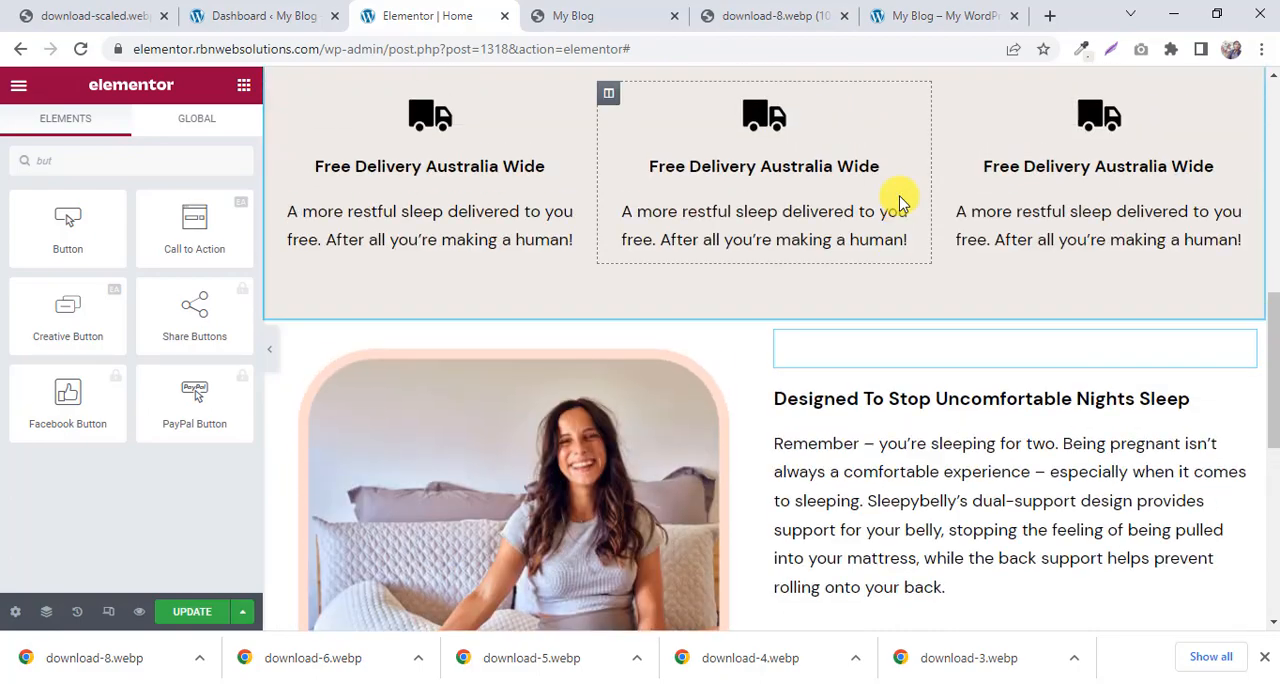
scroll(900, 198, "down", 10)
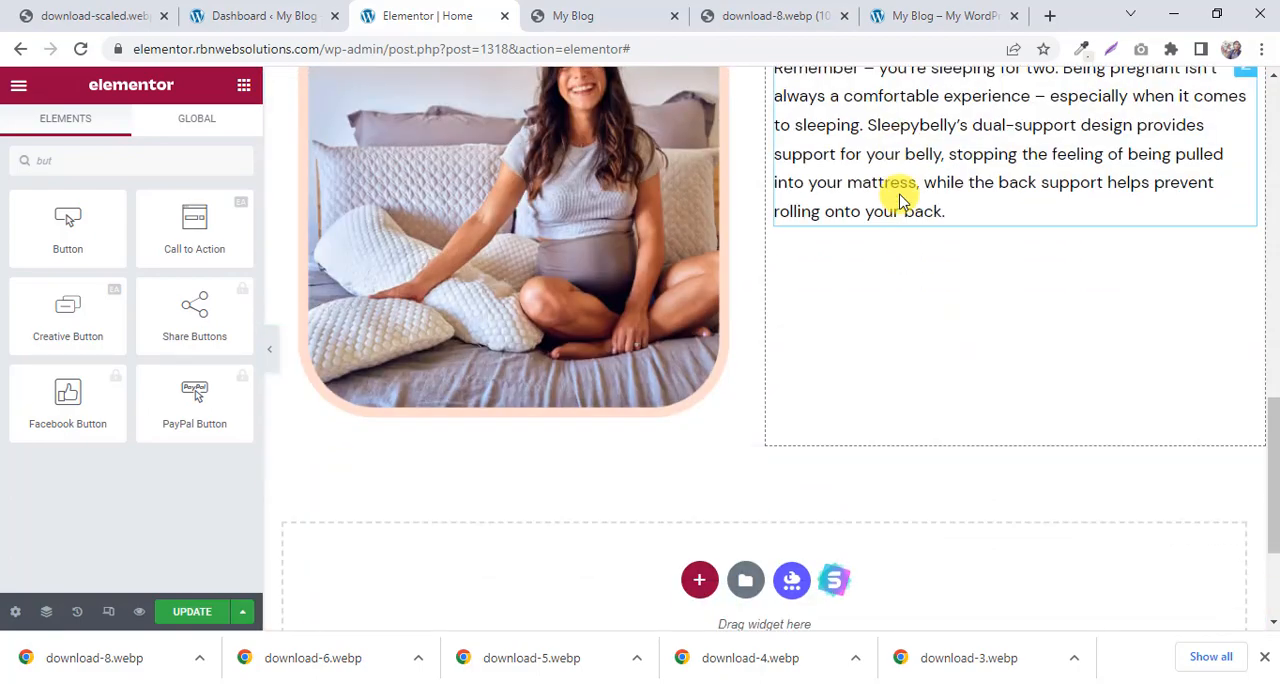
Duplicate the hero section's Contact Us! button and move the copy below the paragraph beside the pregnant woman's image.
scroll(895, 196, "up", 5)
scroll(883, 197, "up", 4)
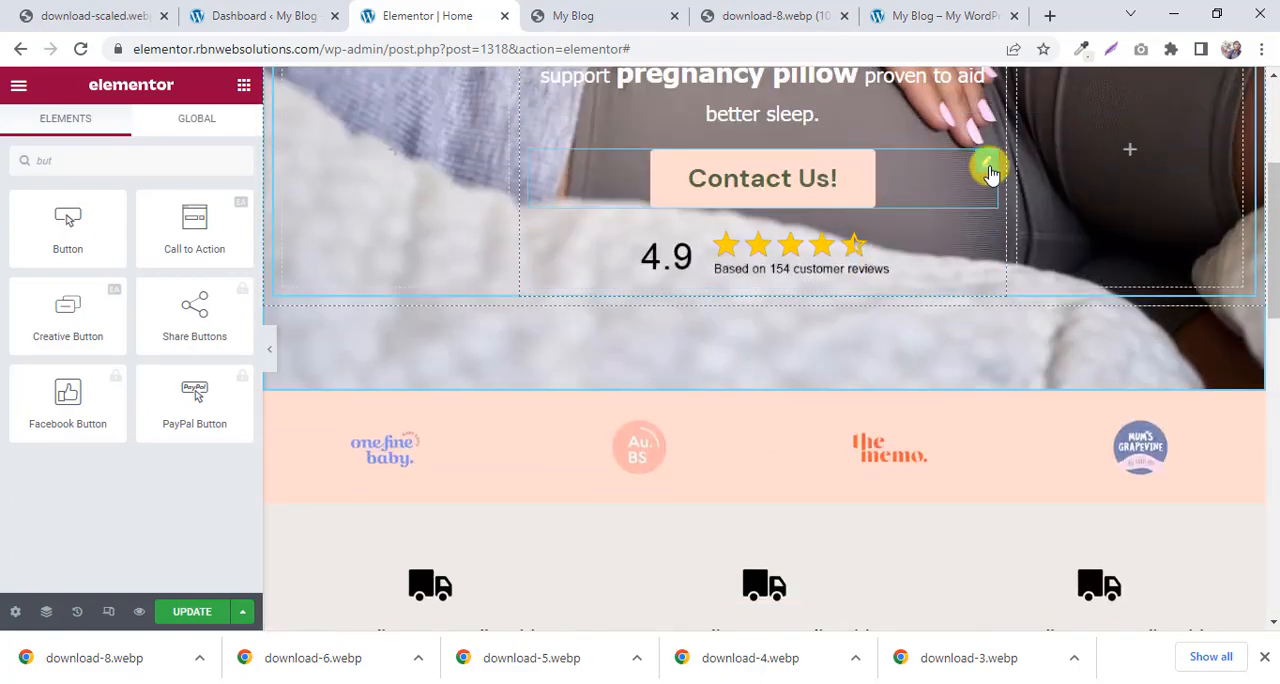
right_click(991, 171)
left_click(1041, 210)
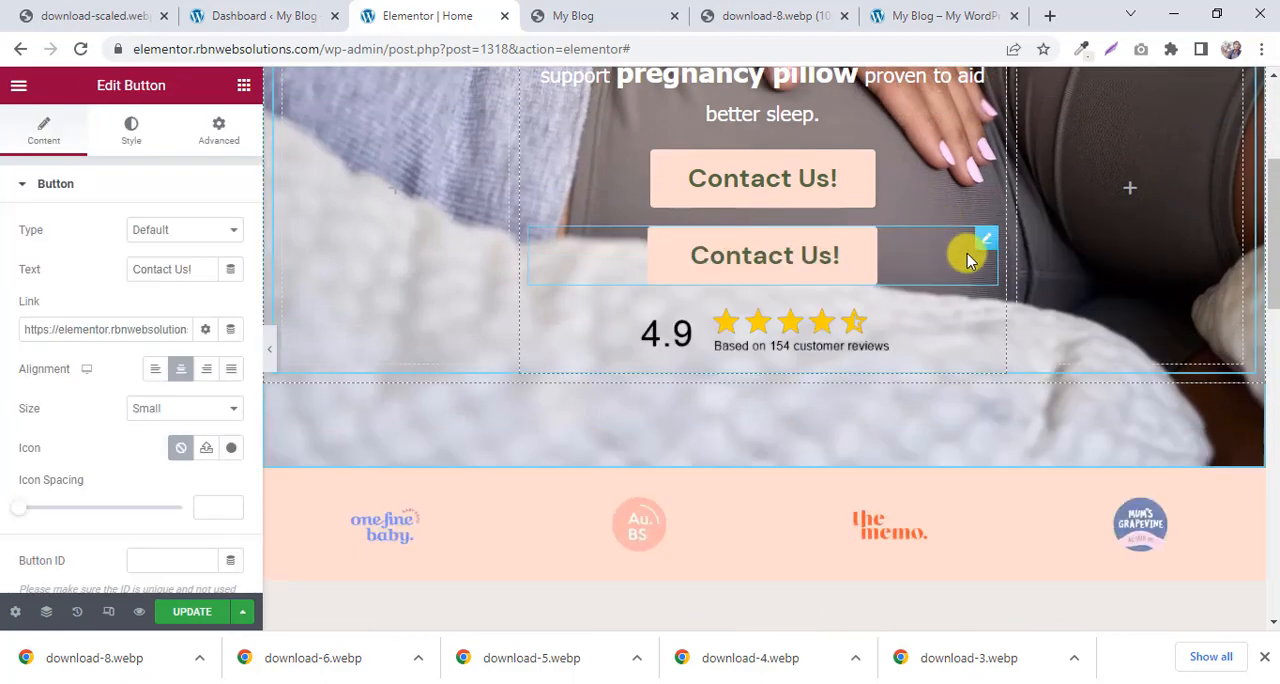
left_click_drag(985, 243, 977, 338)
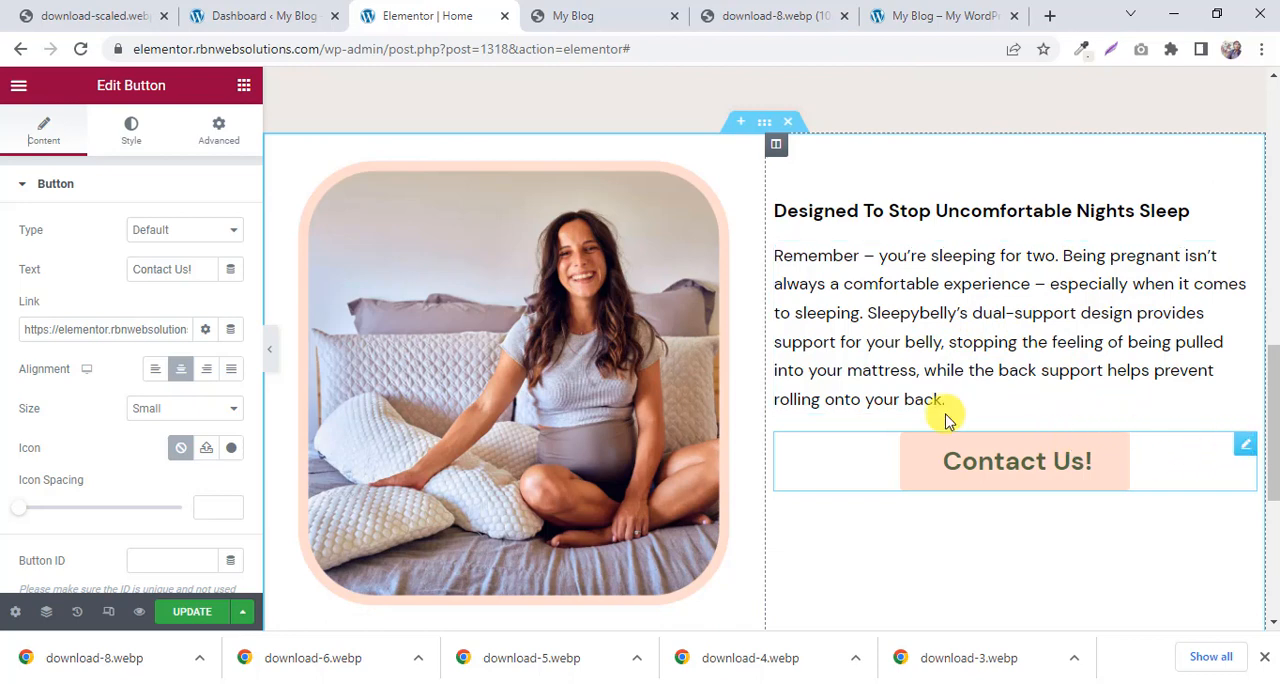
Align the copied Contact Us! button below the paragraph to the left of its column.
left_click(157, 372)
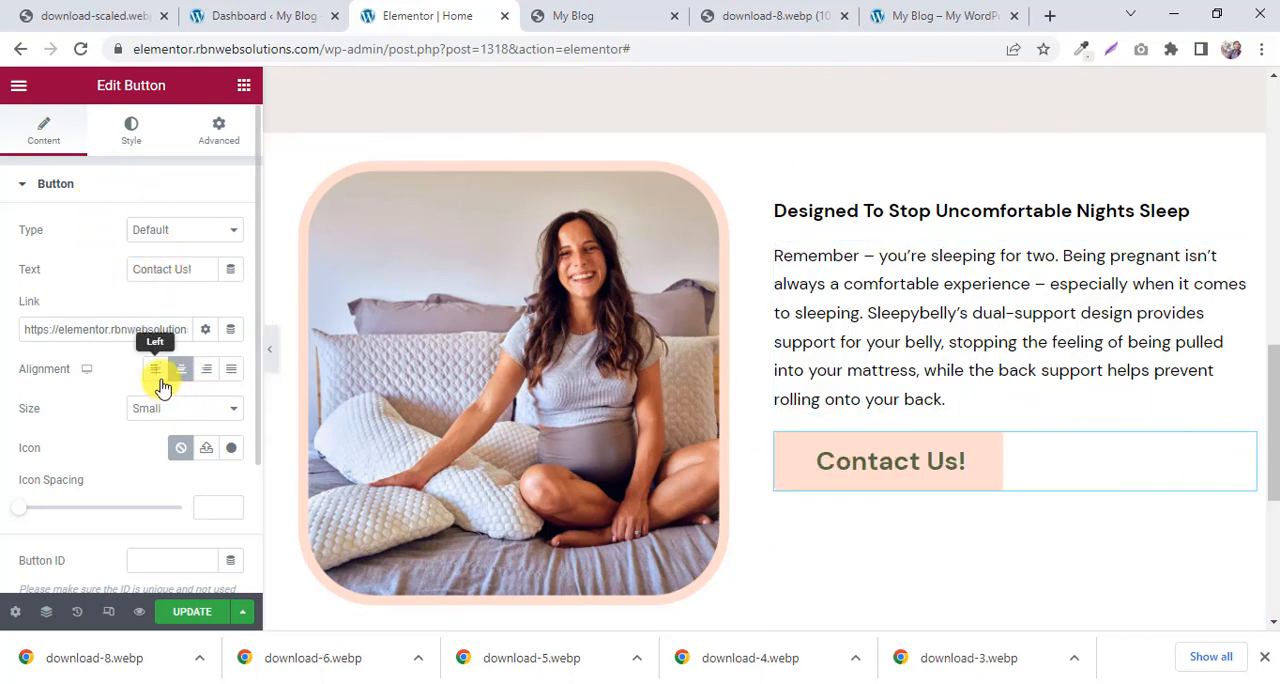
scroll(857, 286, "down", 3)
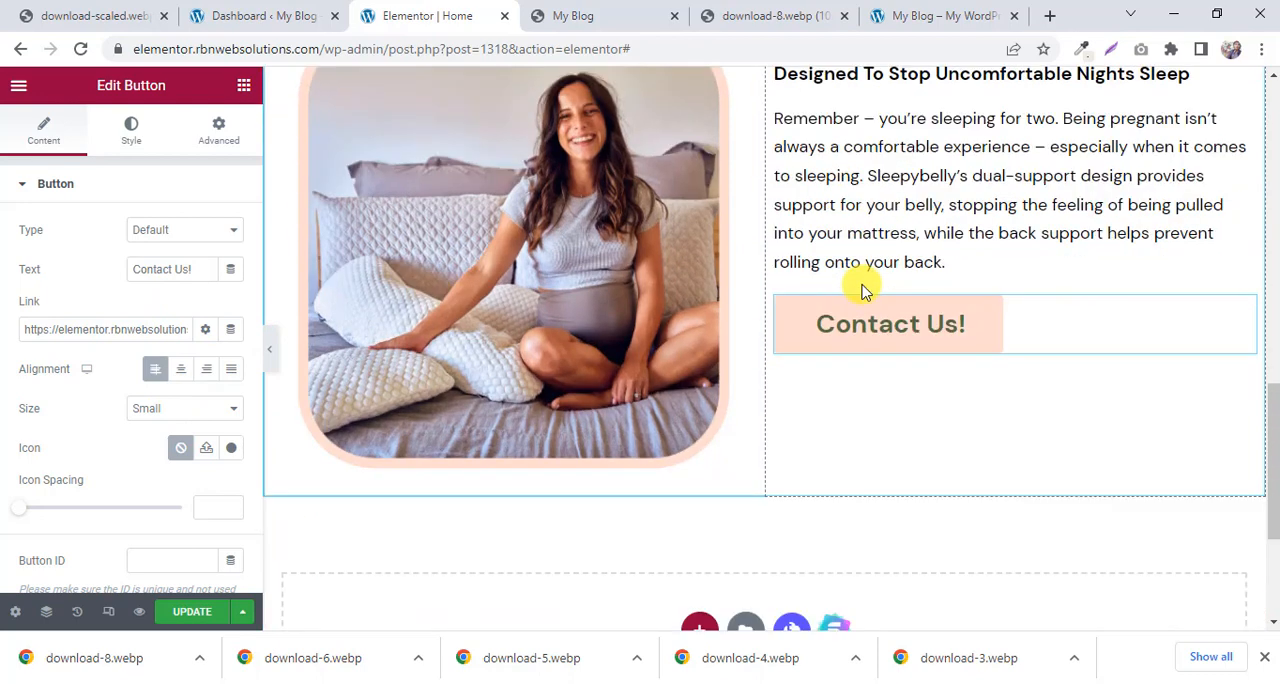
scroll(930, 235, "up", 1)
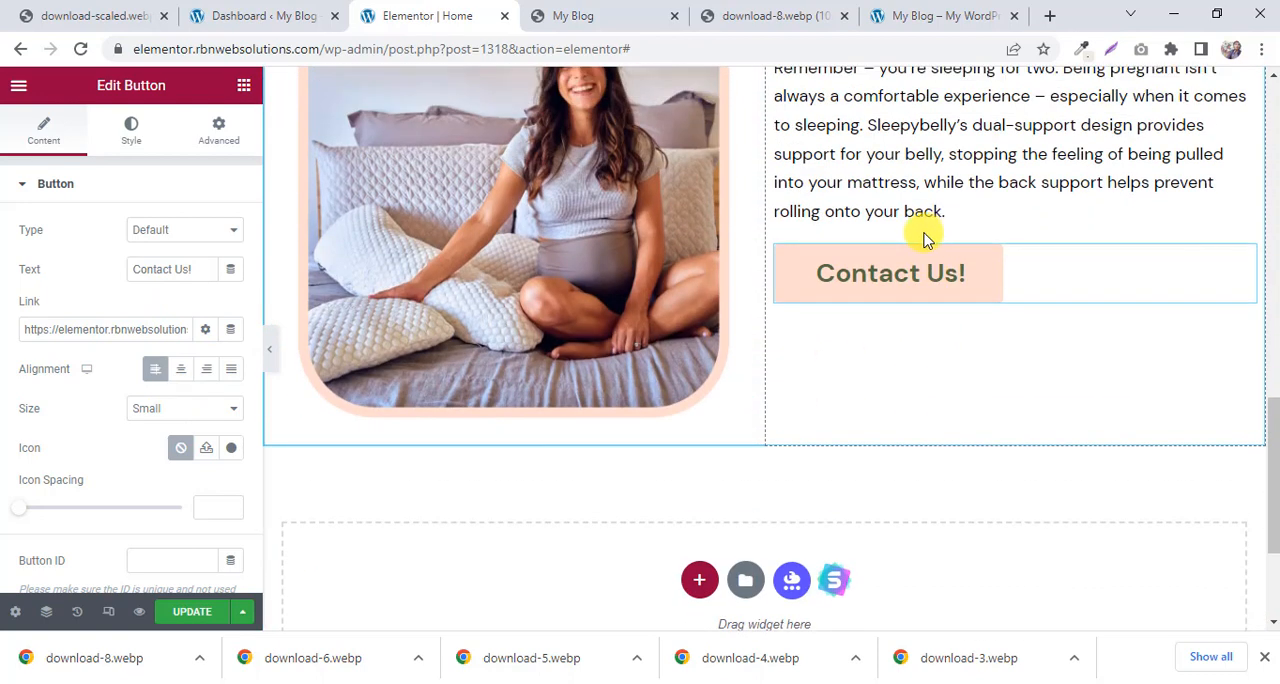
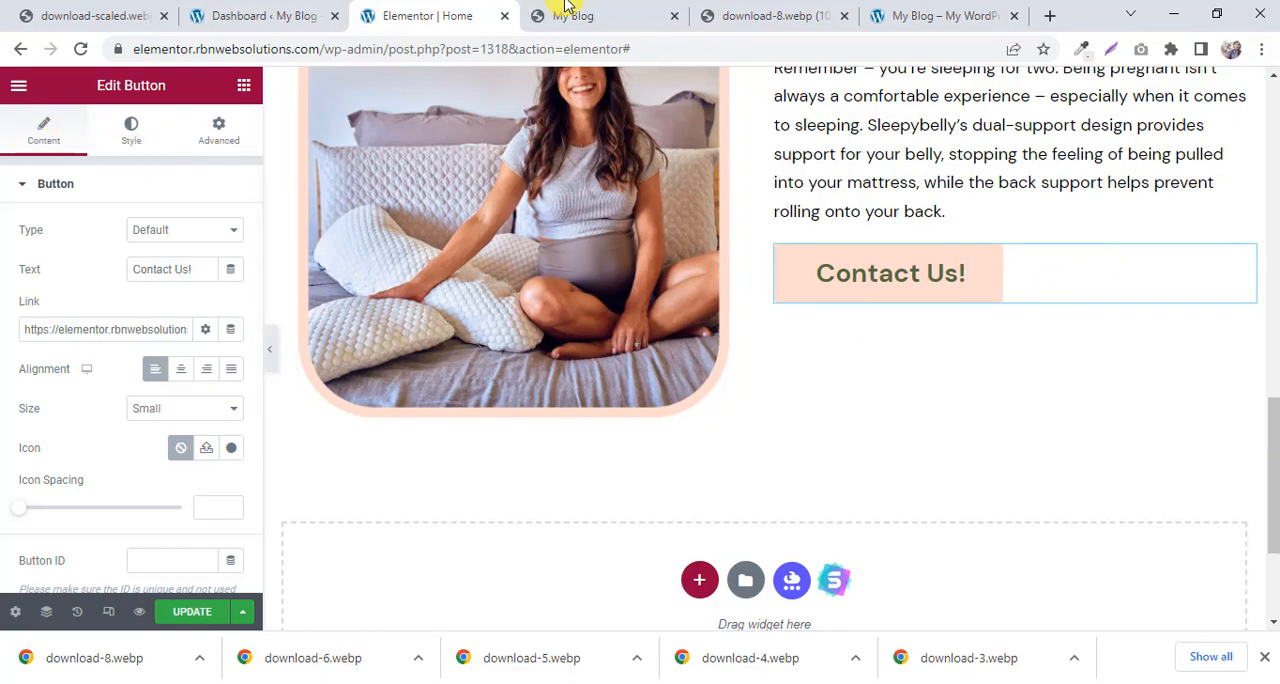
Switch to the preview page and examine its two image-and-text sections, including their backgrounds, column order and the Shop Now! button.
left_click(617, 8)
scroll(770, 248, "down", 3)
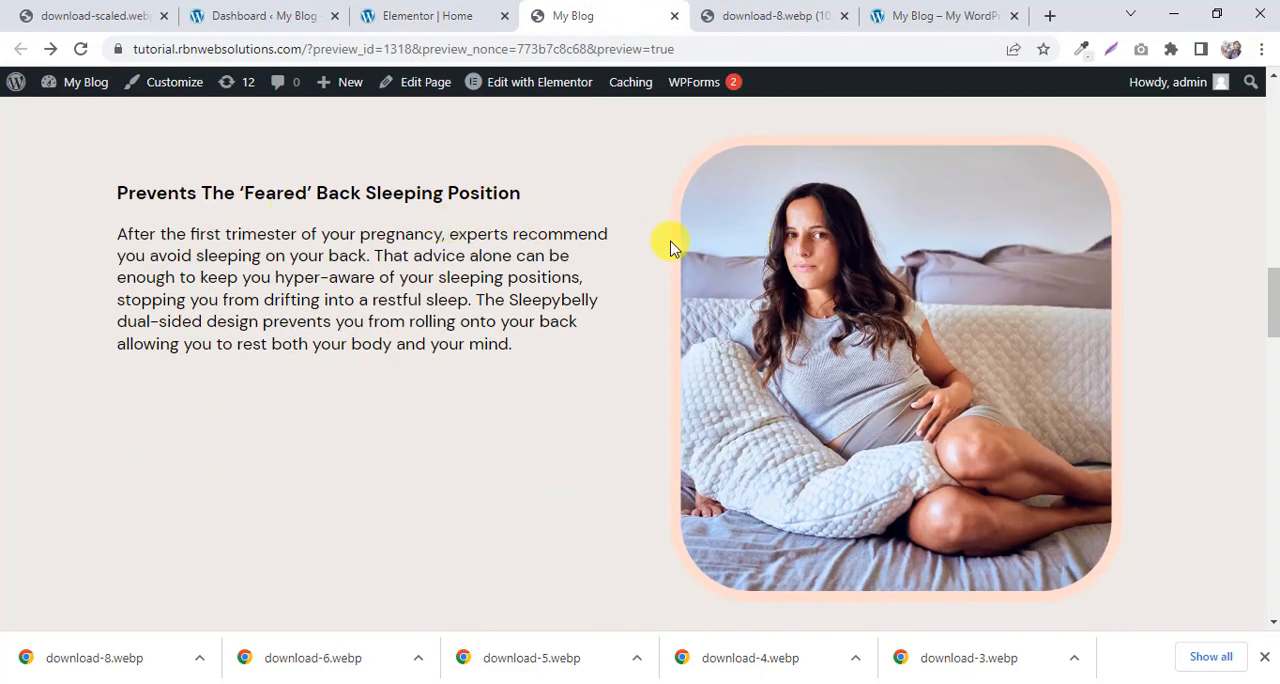
scroll(608, 200, "up", 6)
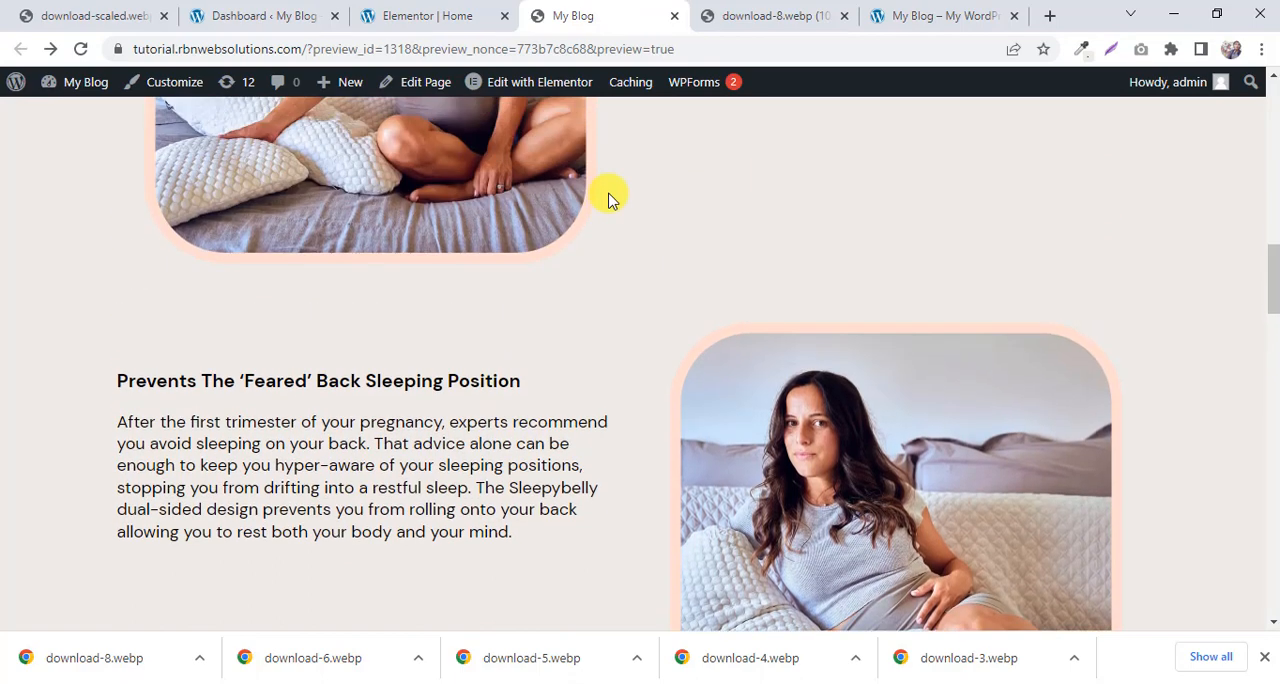
scroll(614, 231, "down", 3)
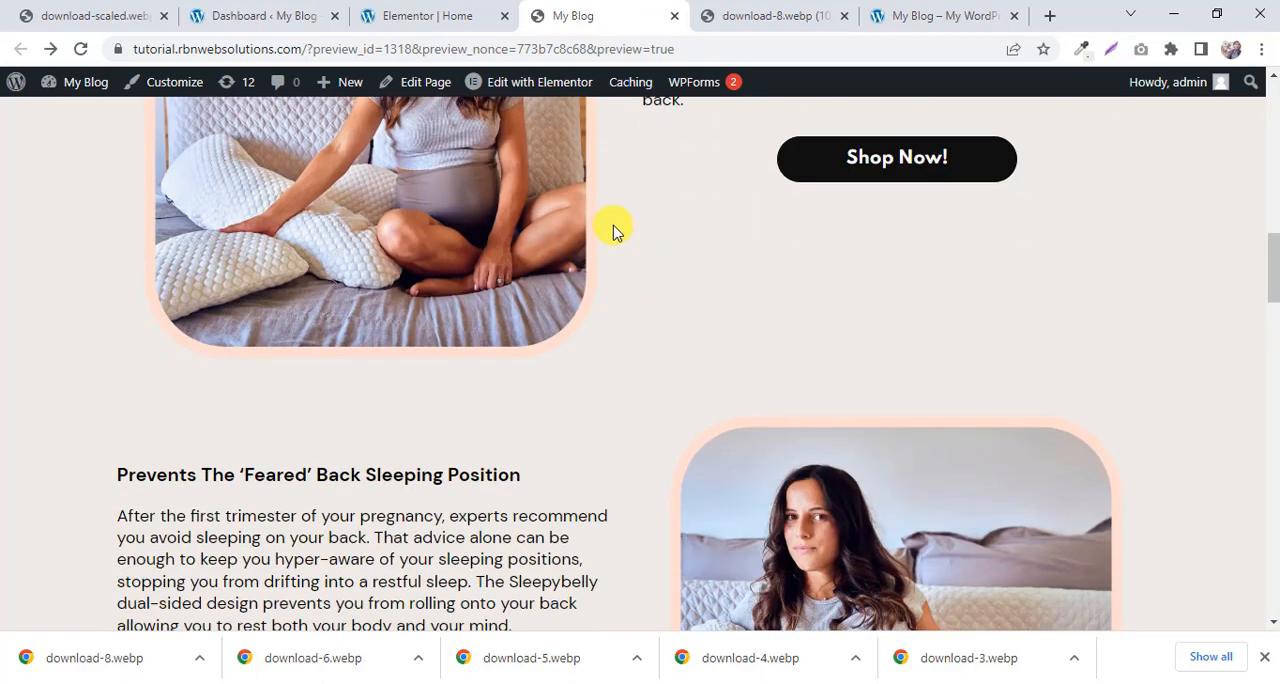
scroll(614, 231, "down", 1)
scroll(614, 231, "up", 3)
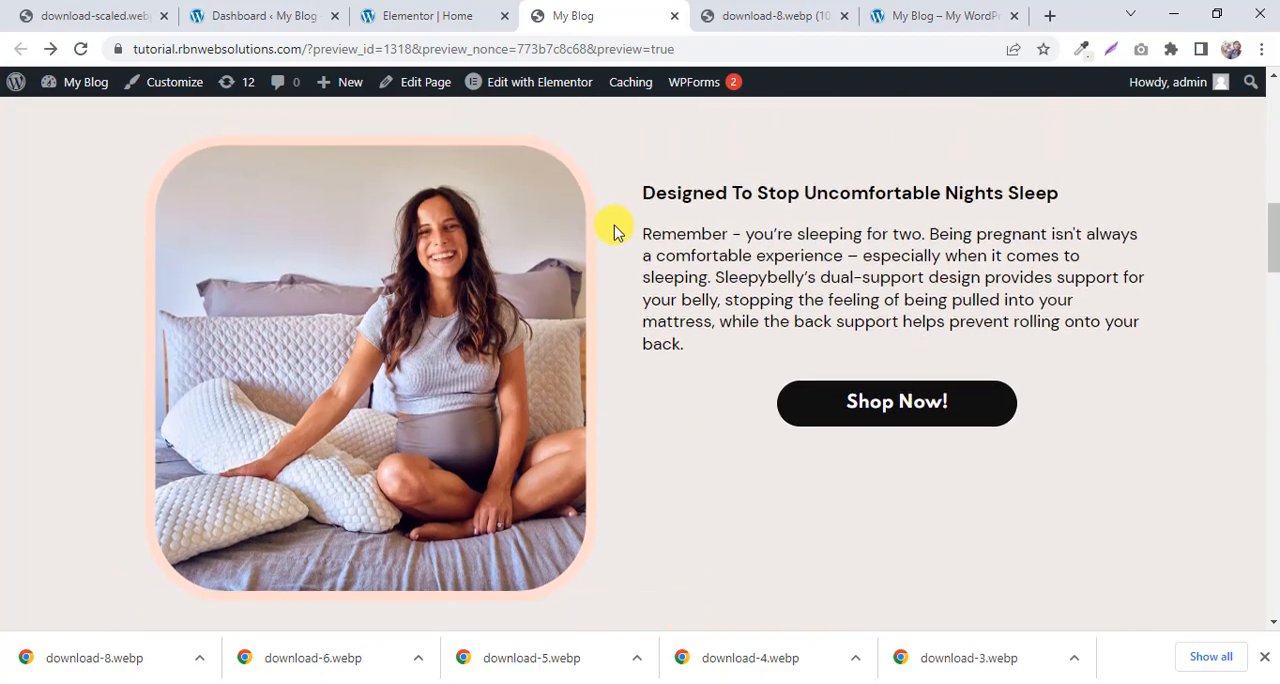
scroll(614, 231, "down", 4)
scroll(610, 228, "up", 3)
scroll(612, 228, "down", 4)
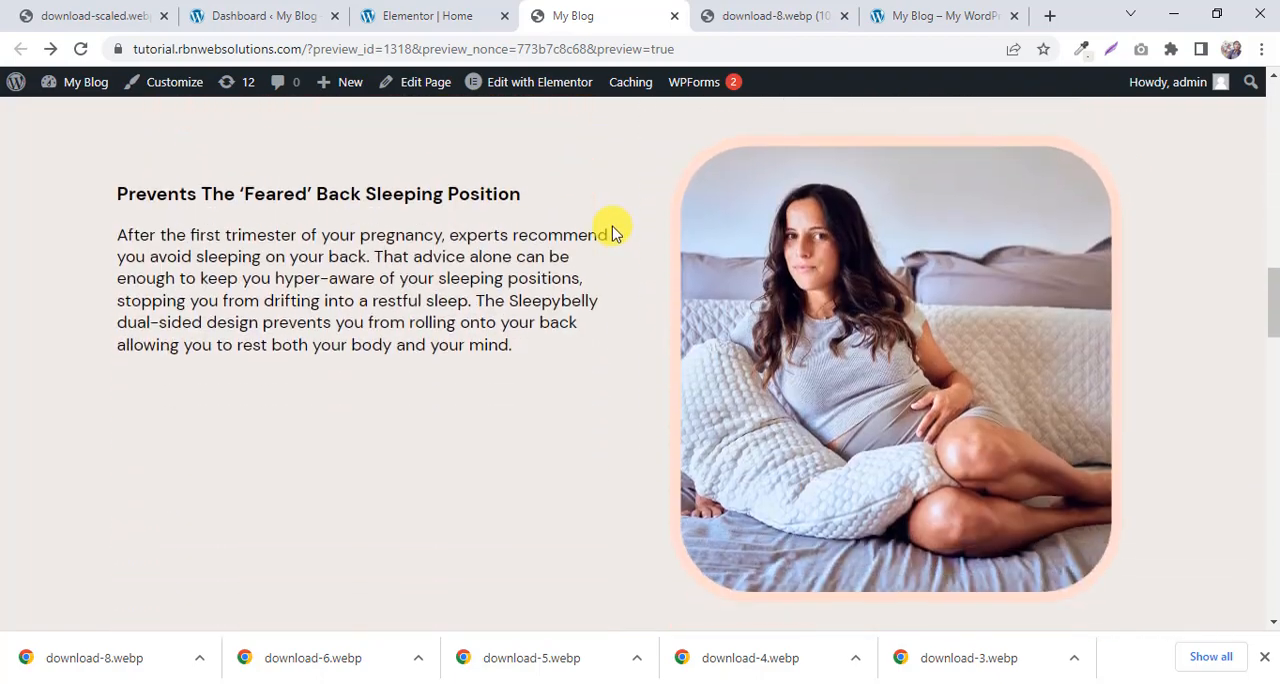
left_click(380, 8)
scroll(710, 229, "up", 3)
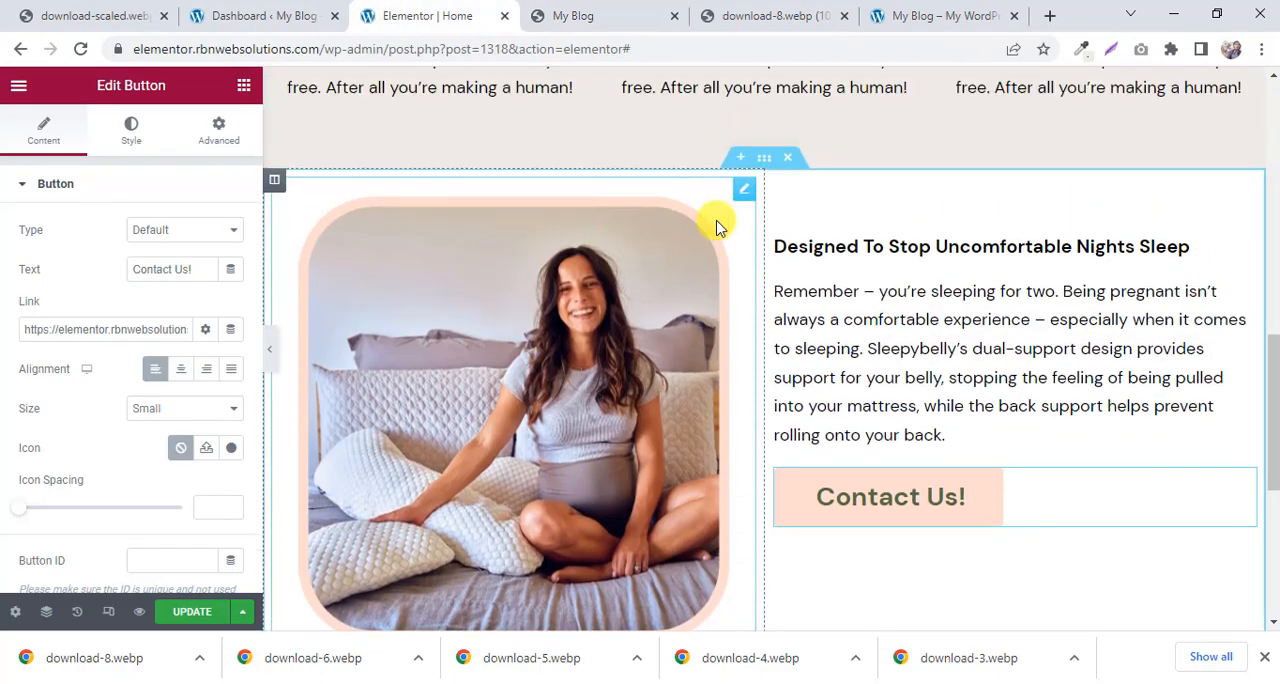
scroll(714, 227, "down", 1)
scroll(716, 227, "down", 3)
scroll(720, 234, "up", 3)
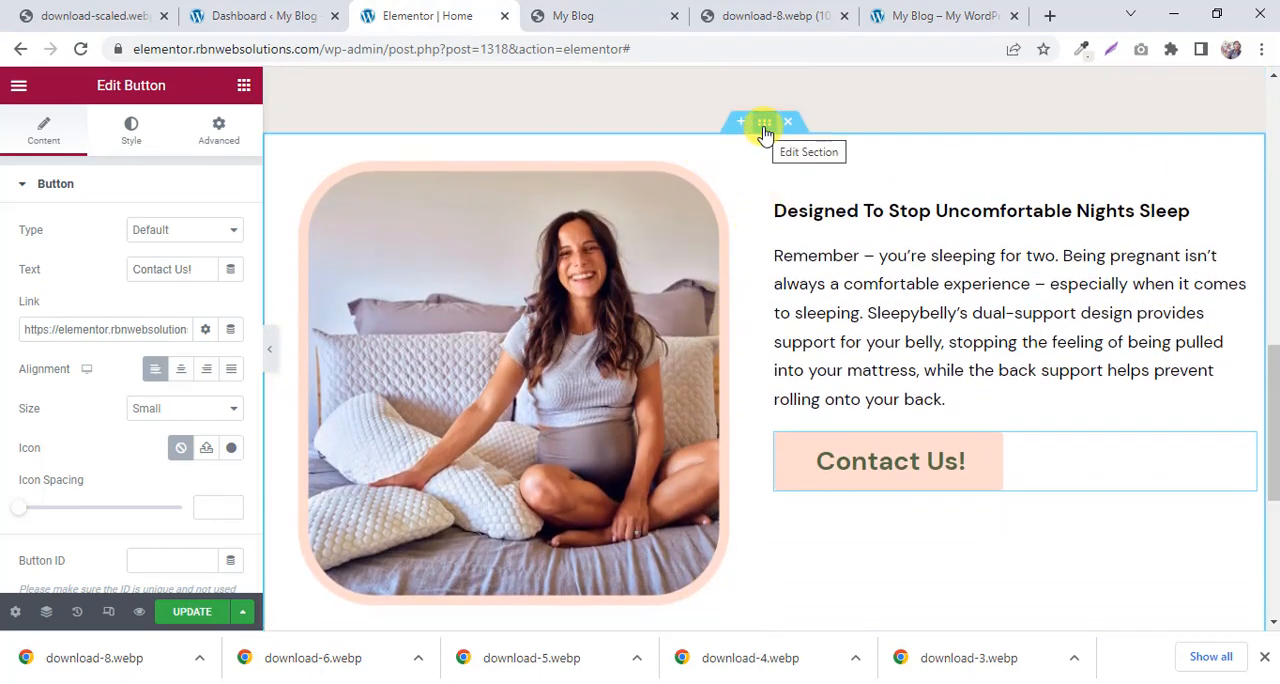
right_click(764, 128)
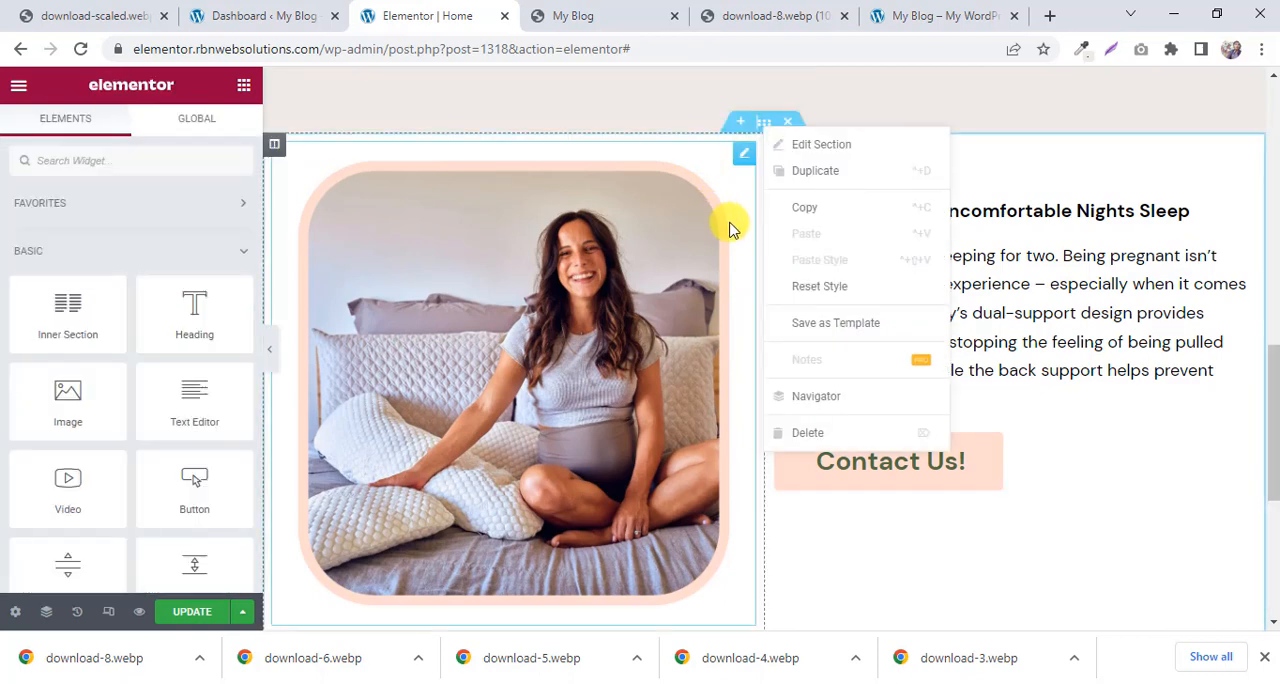
left_click(1135, 160)
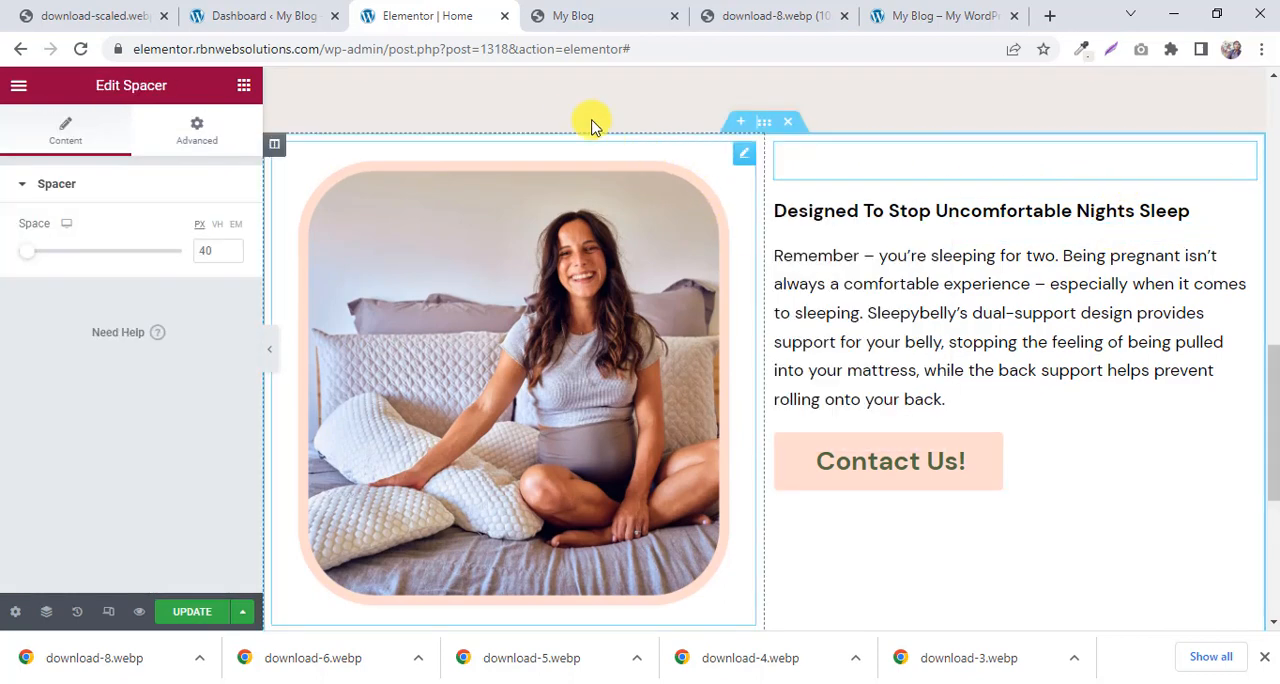
Switch to the preview page and sample the image-and-text section's background colour, #EEEAE5, with the page color picker.
left_click(635, 20)
scroll(930, 181, "up", 2)
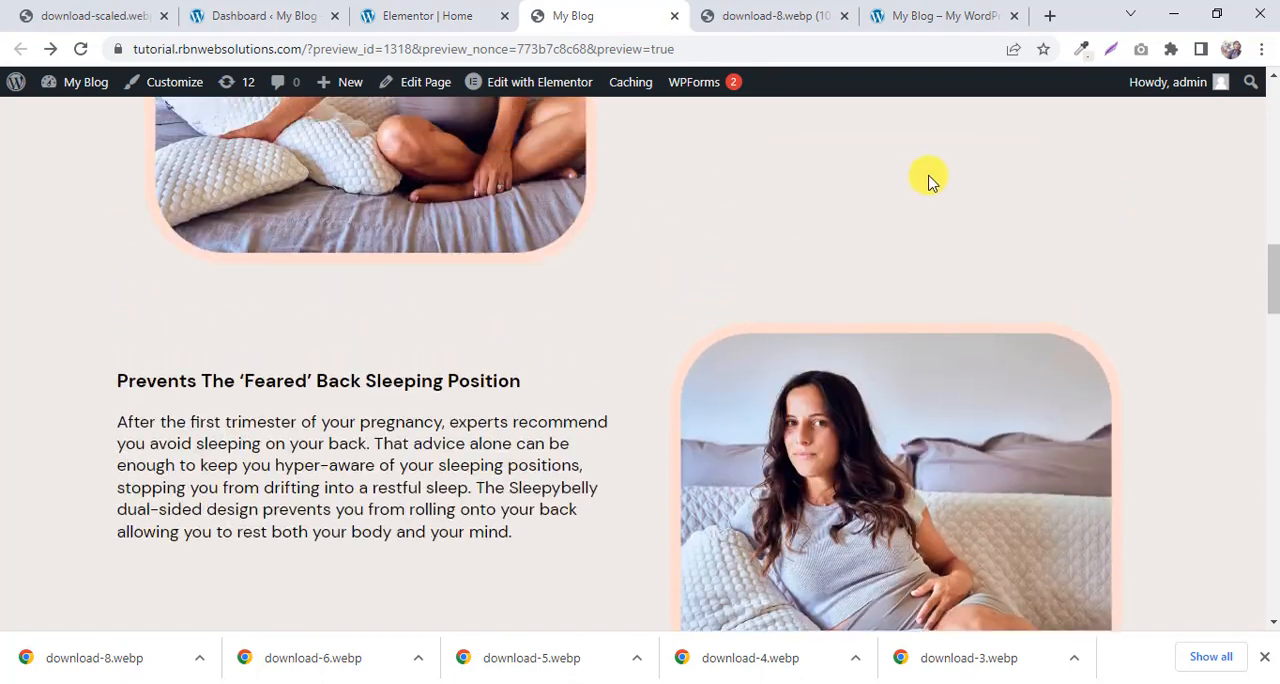
left_click(1081, 49)
scroll(746, 189, "up", 1)
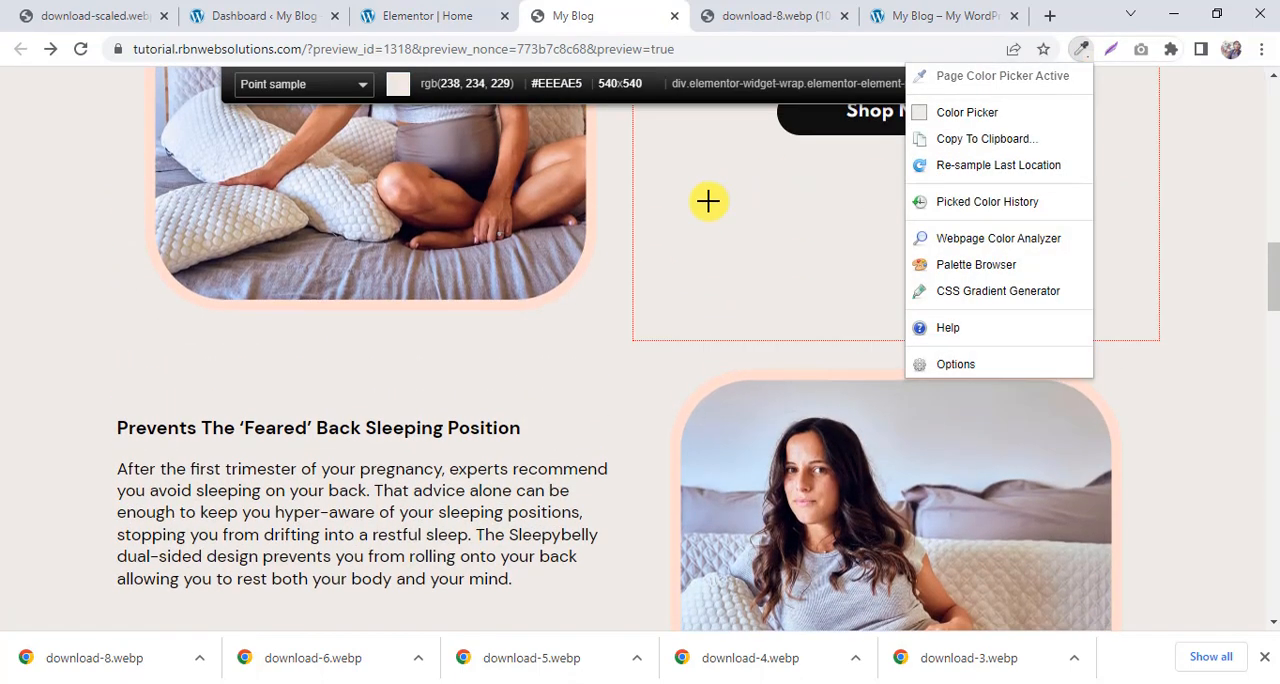
left_click(706, 200)
Back in the Elementor editor, give the image-and-text section a classic background in the sampled colour #EEEAE5.
left_click(414, 14)
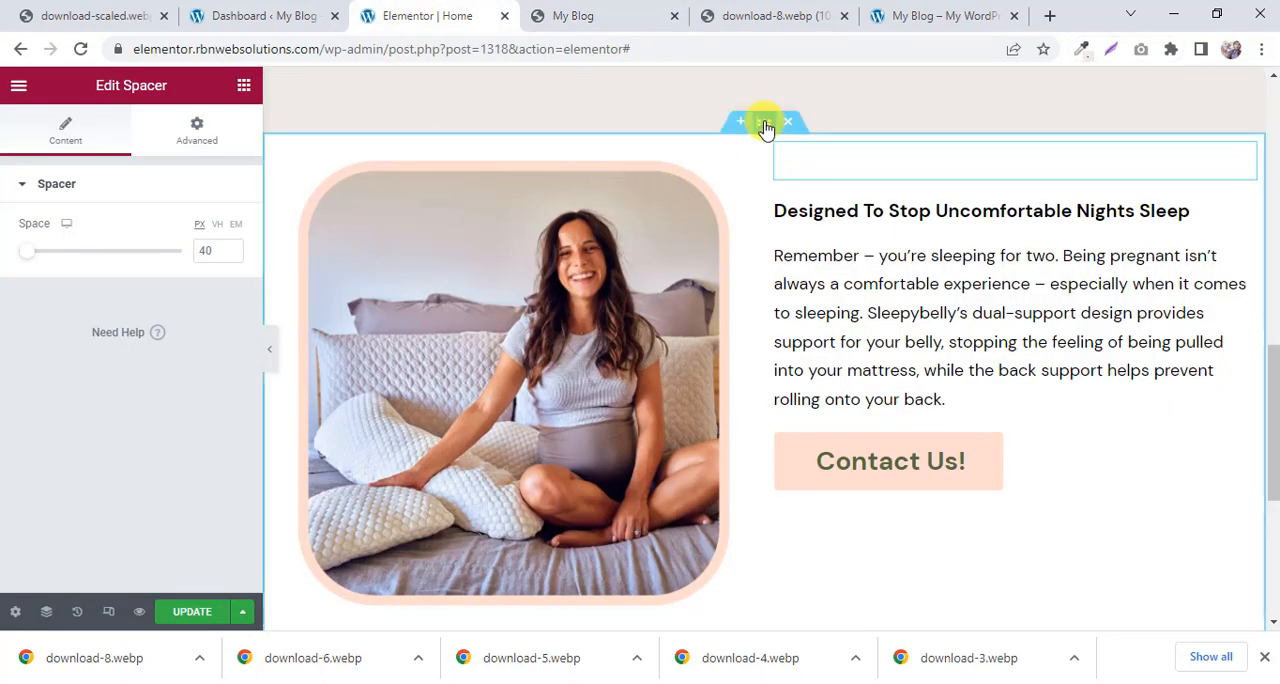
left_click(764, 123)
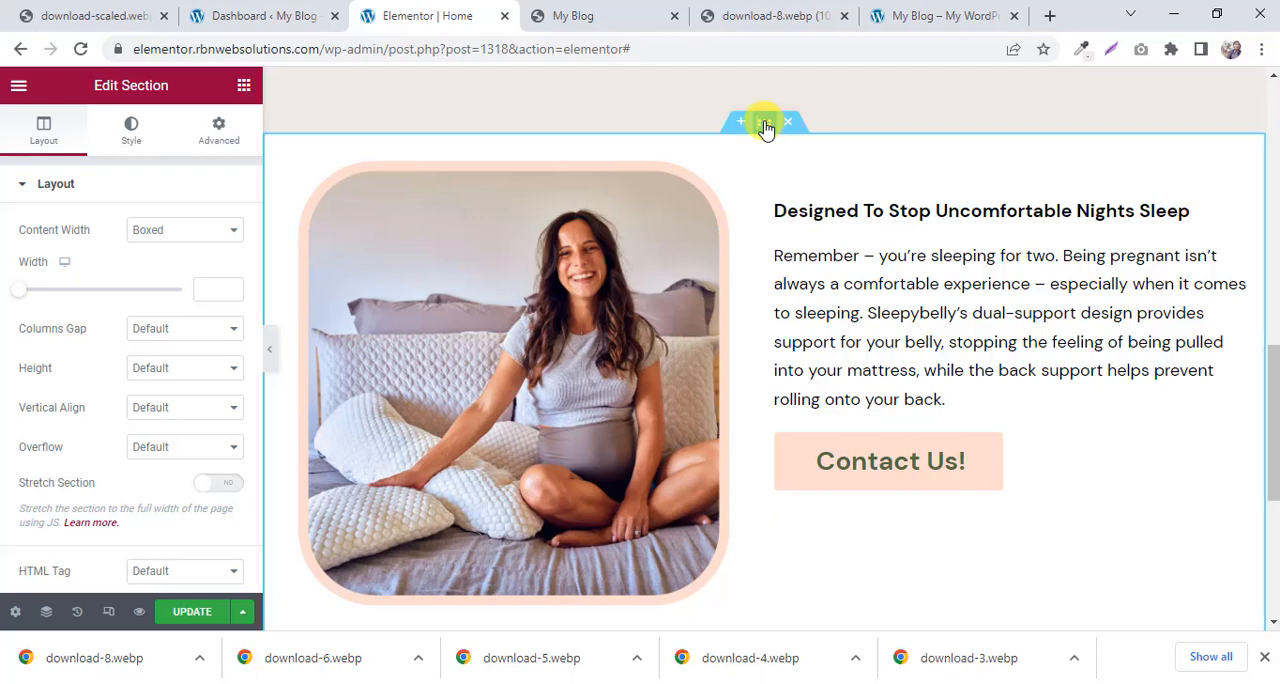
left_click(132, 140)
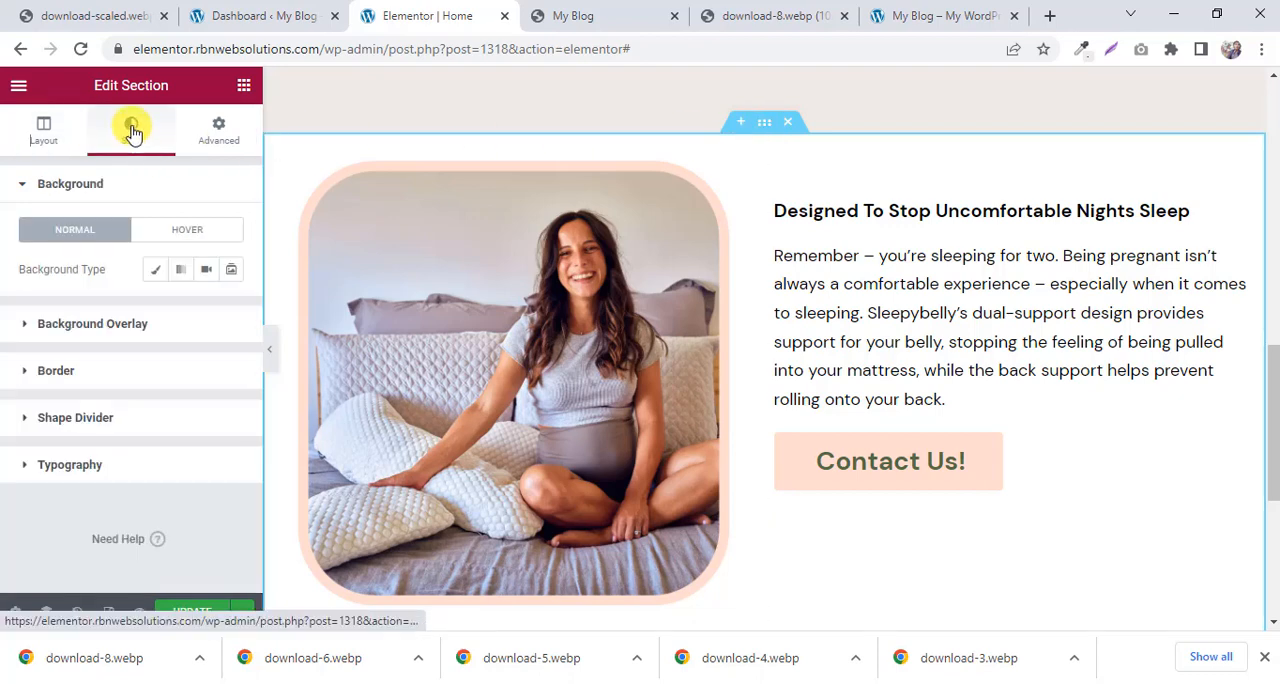
left_click(156, 269)
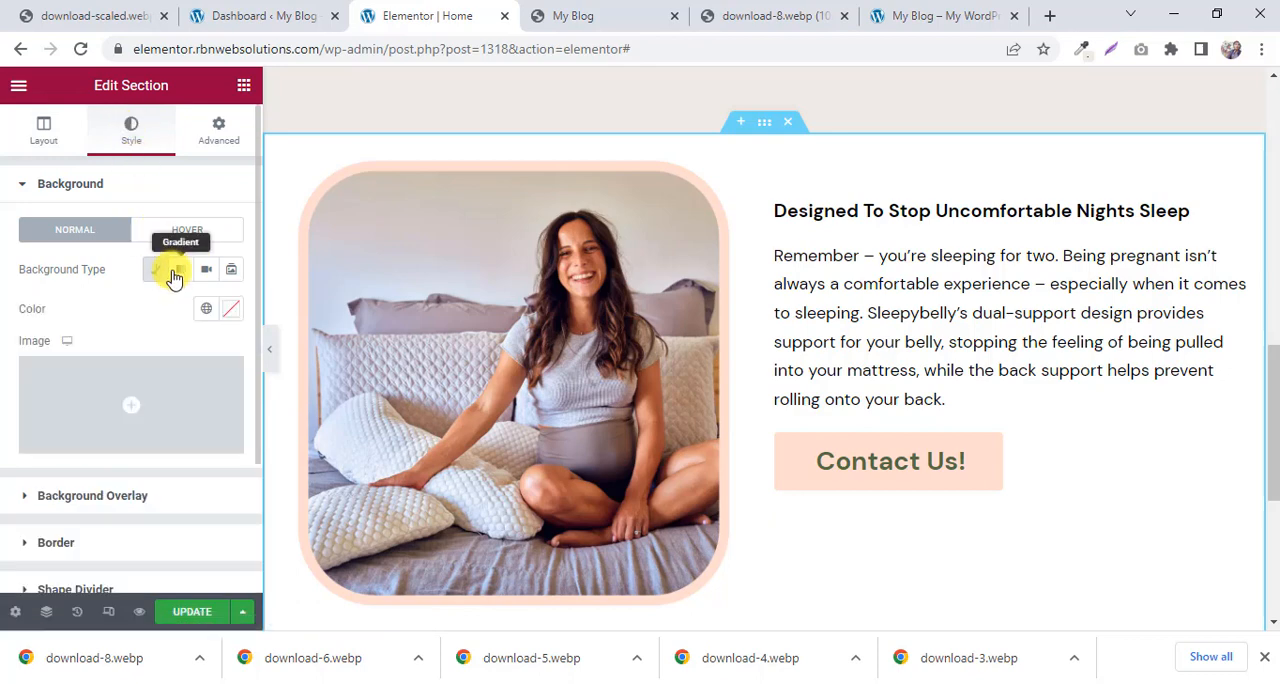
left_click(229, 312)
right_click(206, 595)
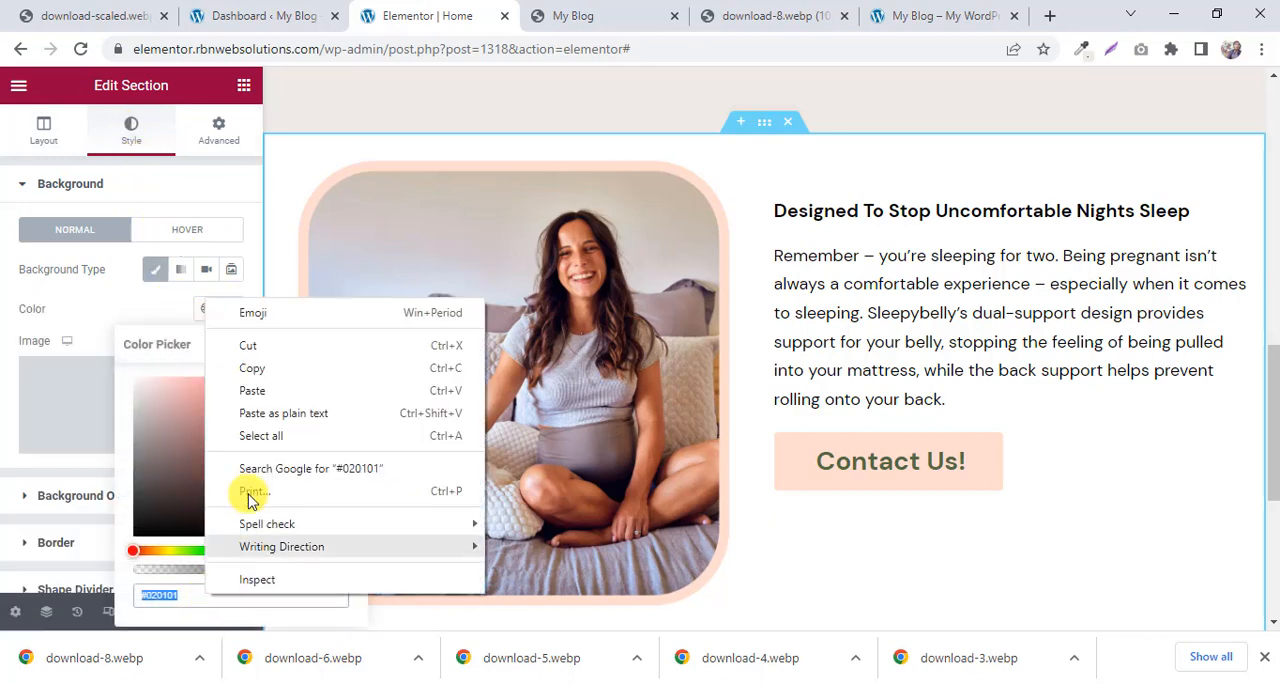
left_click(262, 391)
left_click(223, 322)
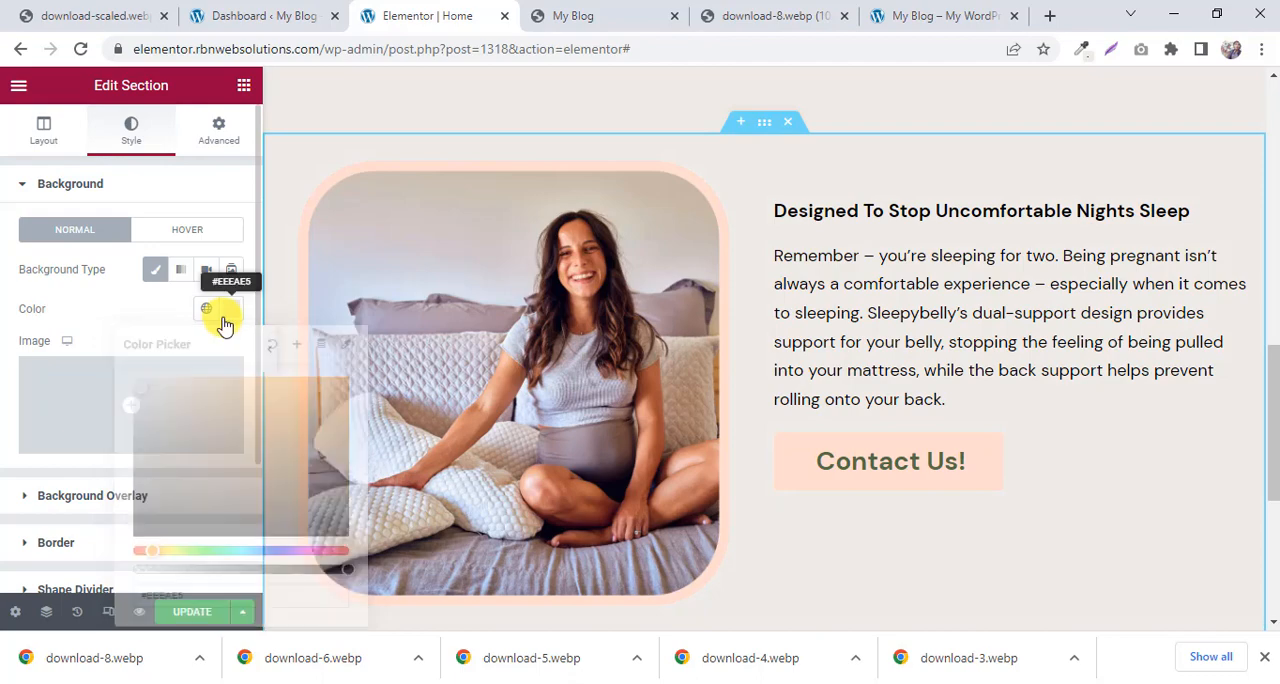
scroll(960, 160, "up", 1)
scroll(1008, 129, "down", 2)
scroll(1008, 129, "down", 2)
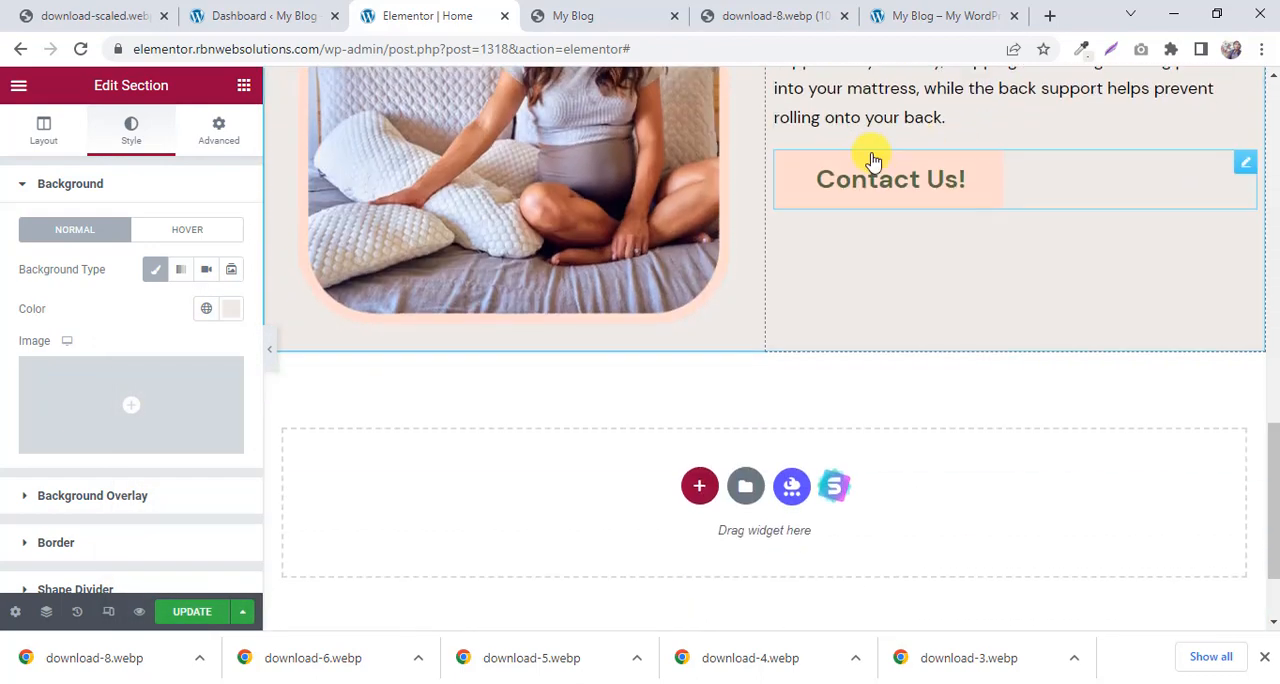
scroll(877, 160, "up", 3)
Unlink the image-and-text section's padding values and set its top padding to 40 px.
left_click(563, 10)
scroll(548, 160, "up", 2)
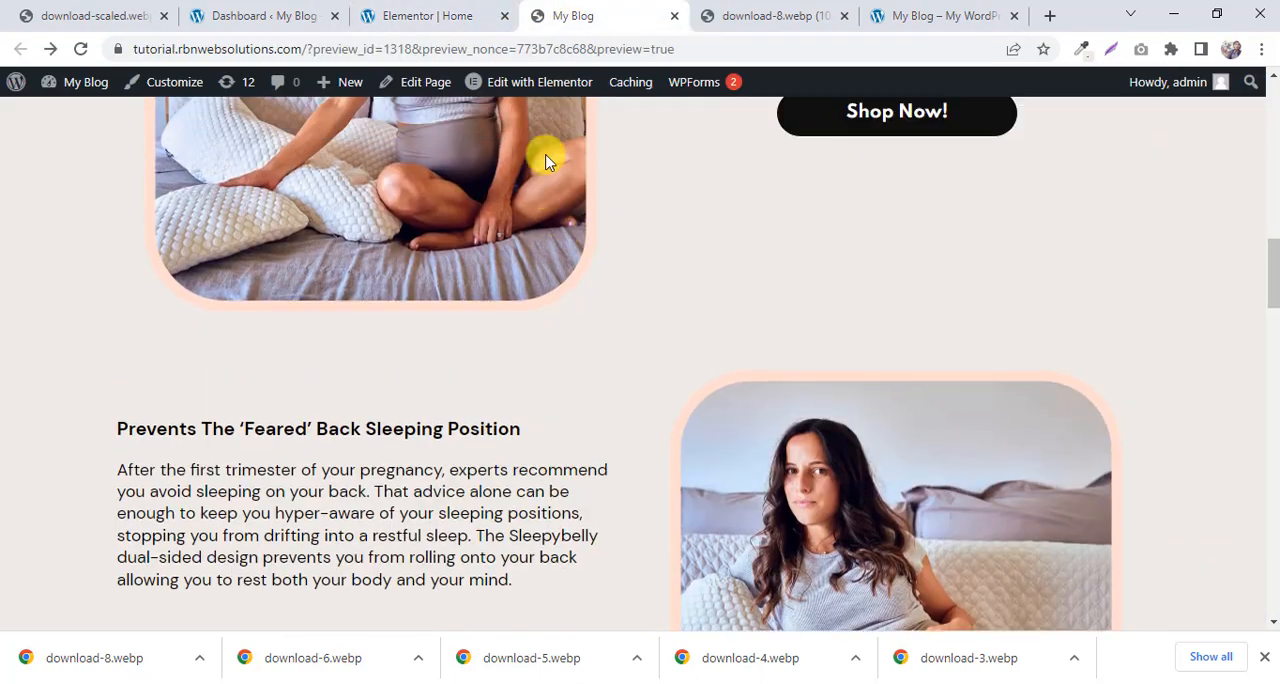
left_click(468, 14)
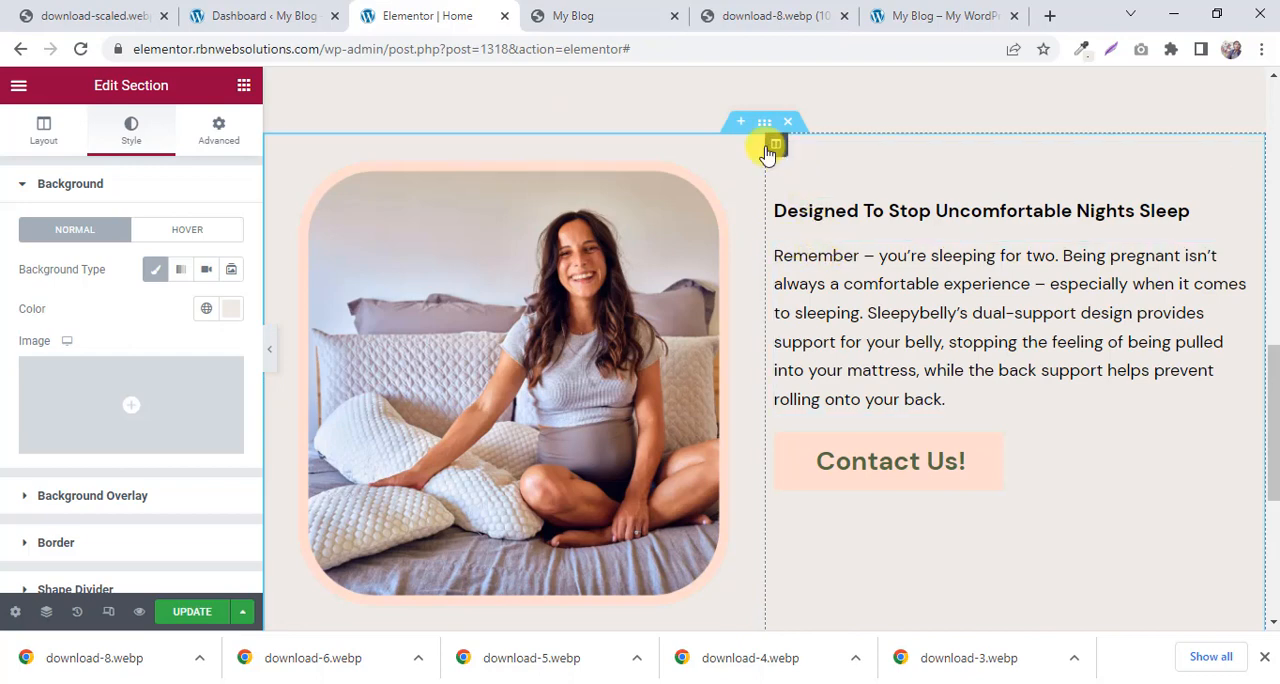
scroll(763, 403, "down", 2)
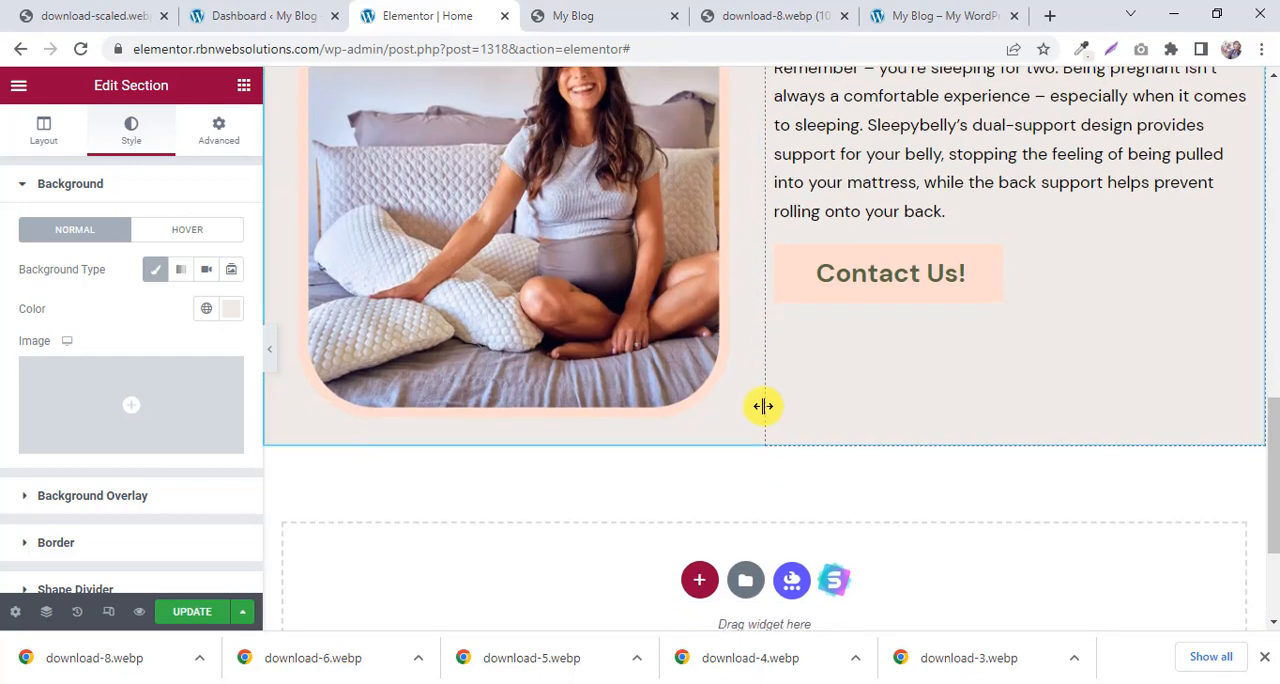
scroll(789, 160, "up", 2)
left_click(770, 141)
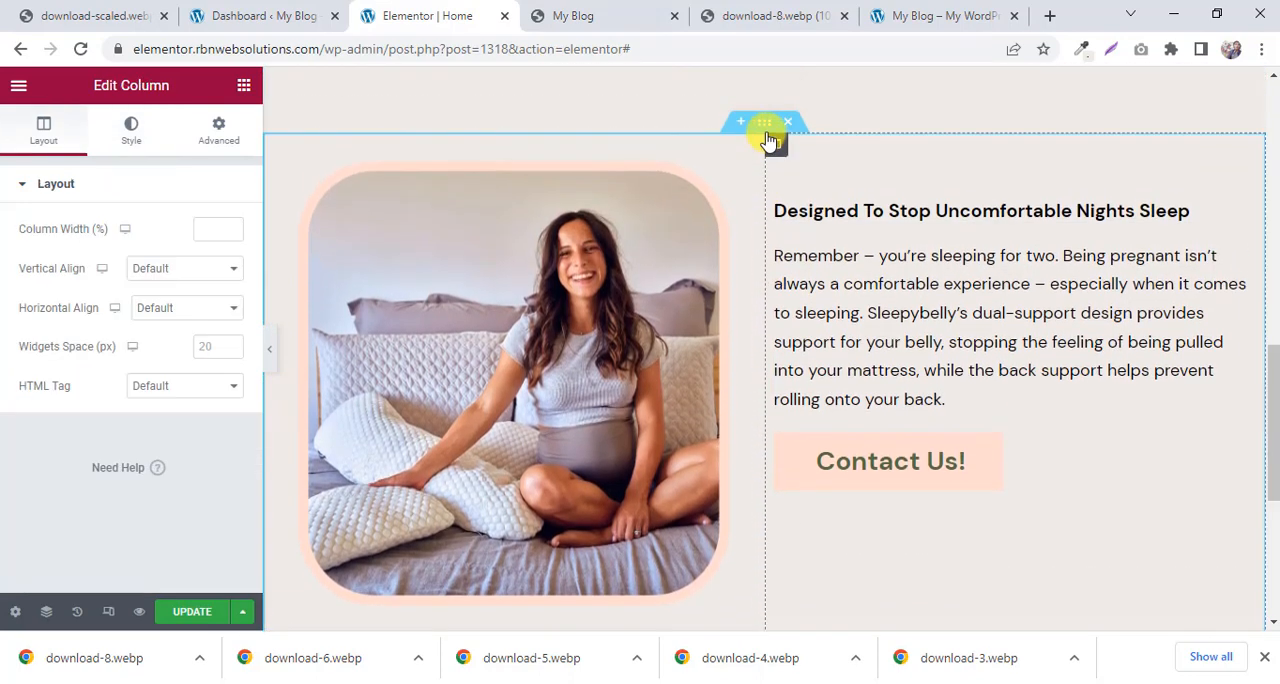
left_click(763, 125)
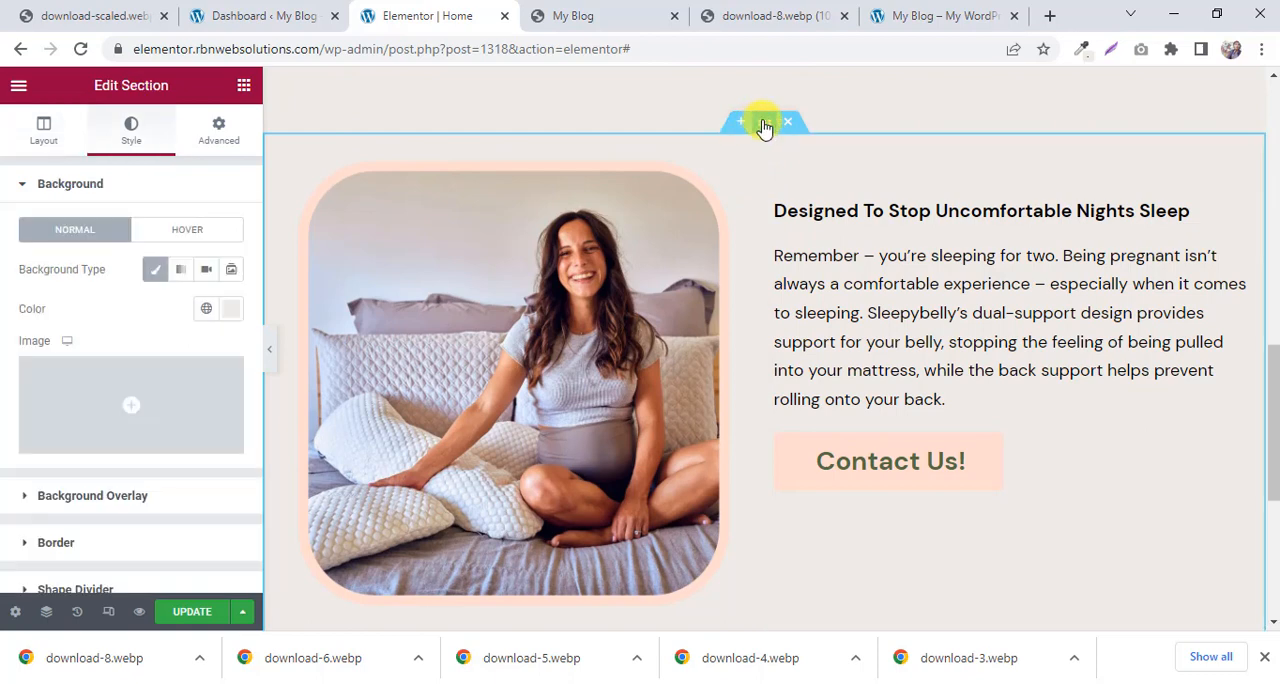
left_click(222, 135)
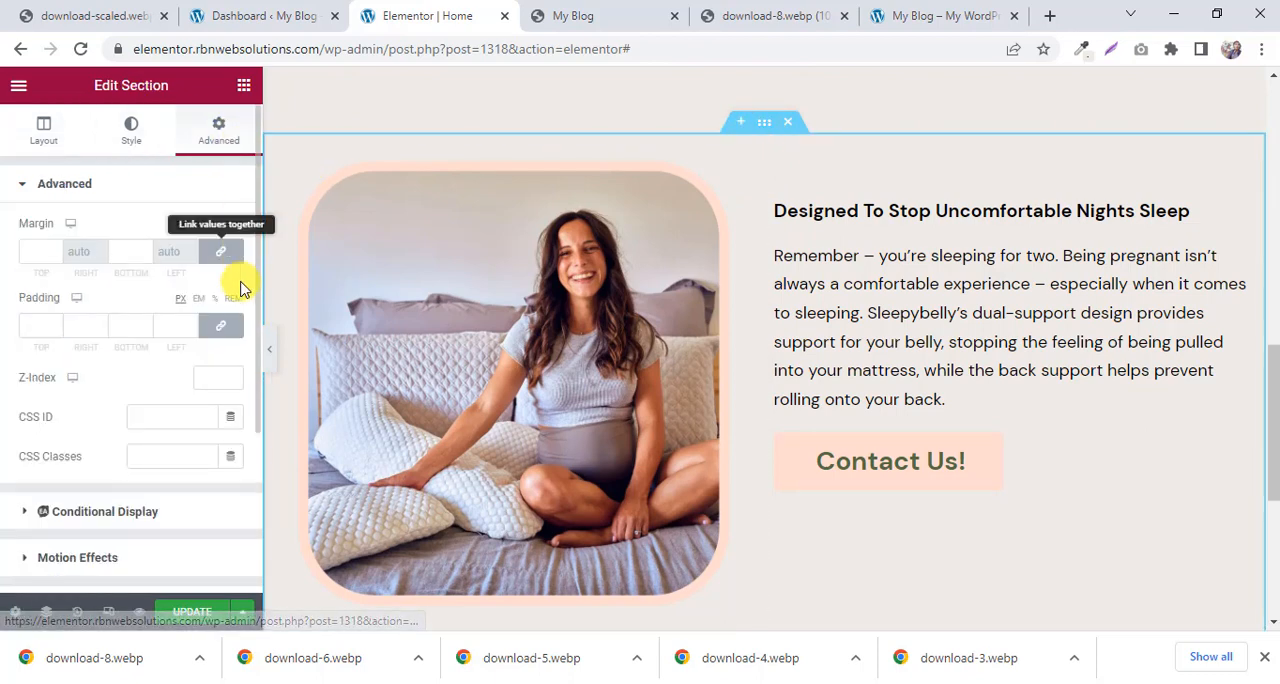
left_click(229, 334)
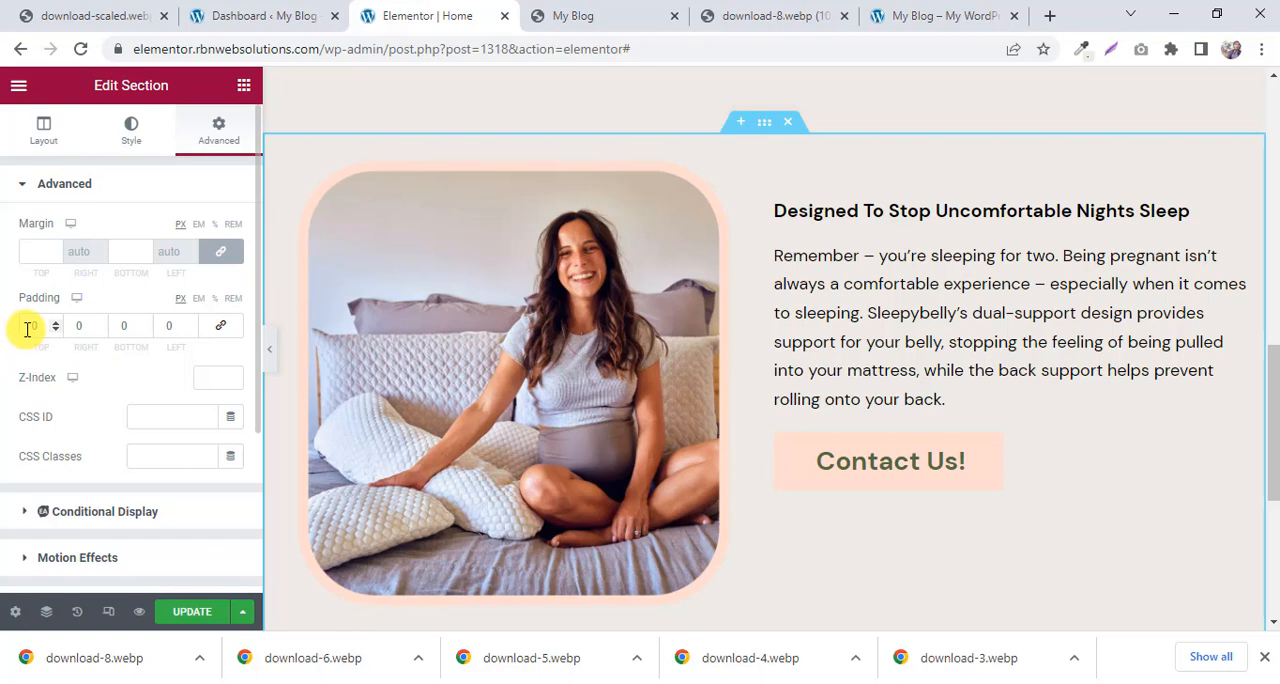
type("400")
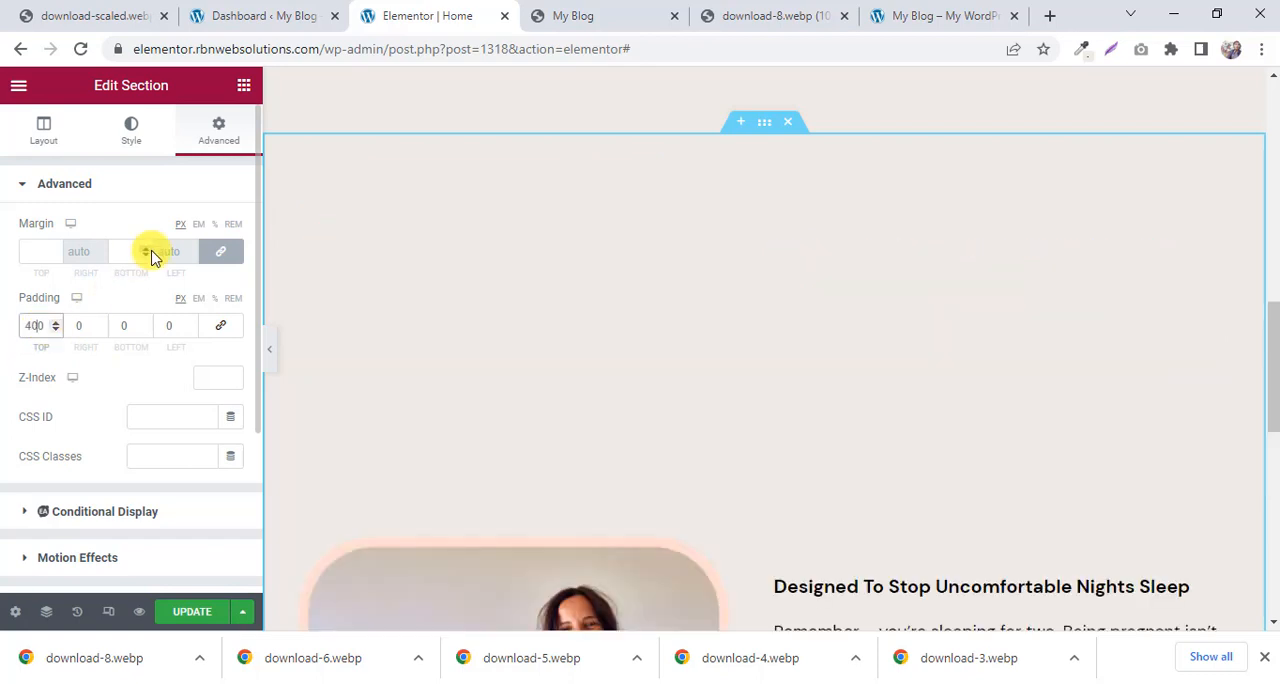
Set the image-and-text section's bottom padding to 50 px.
key("BackSpace")
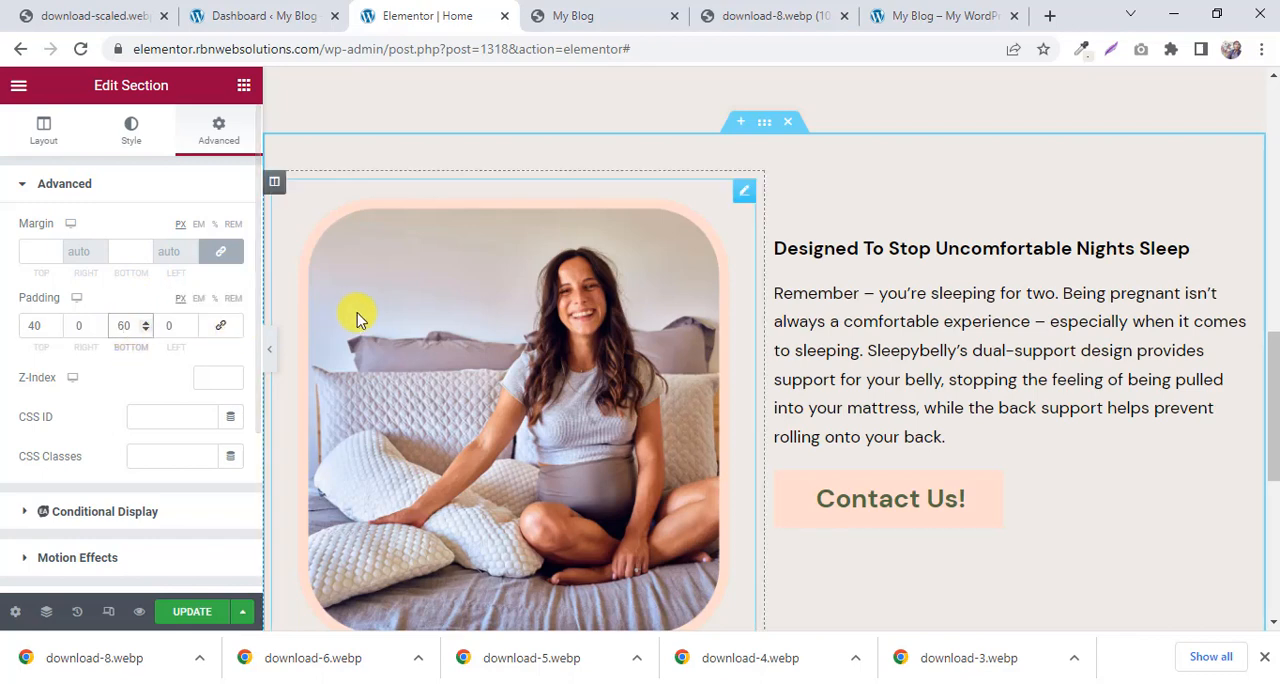
scroll(765, 262, "down", 2)
scroll(765, 262, "up", 1)
scroll(764, 263, "up", 1)
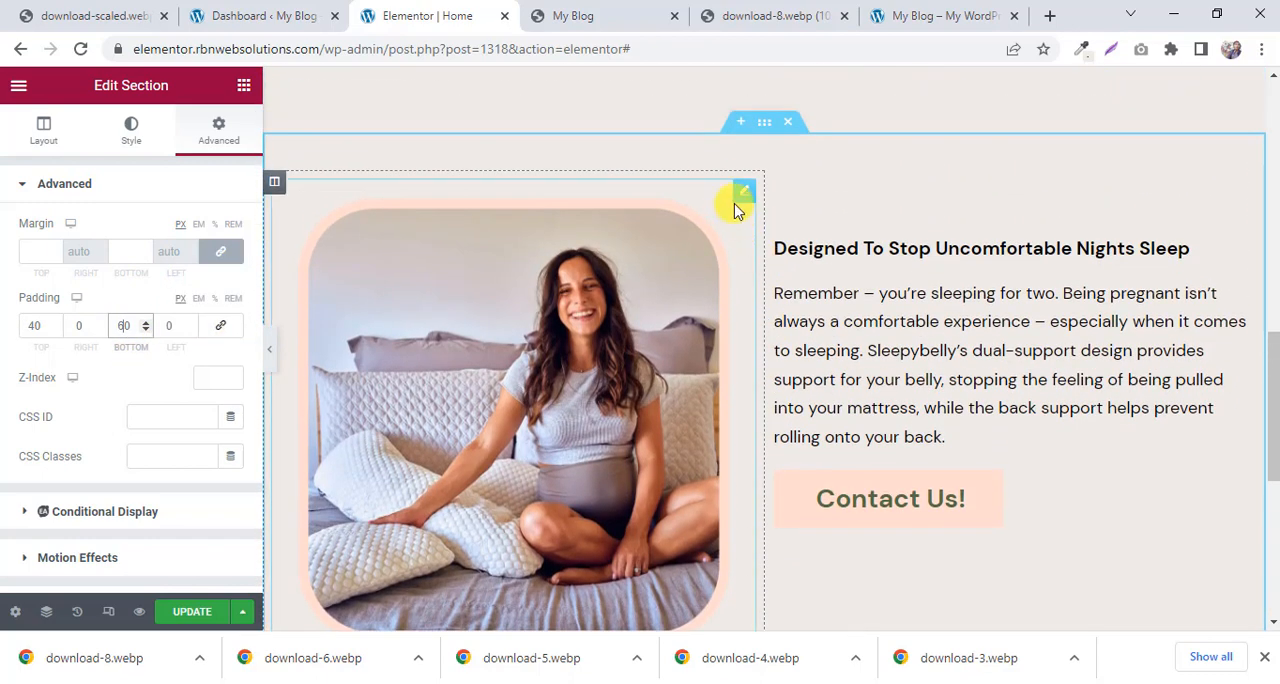
scroll(751, 183, "down", 1)
scroll(751, 183, "up", 1)
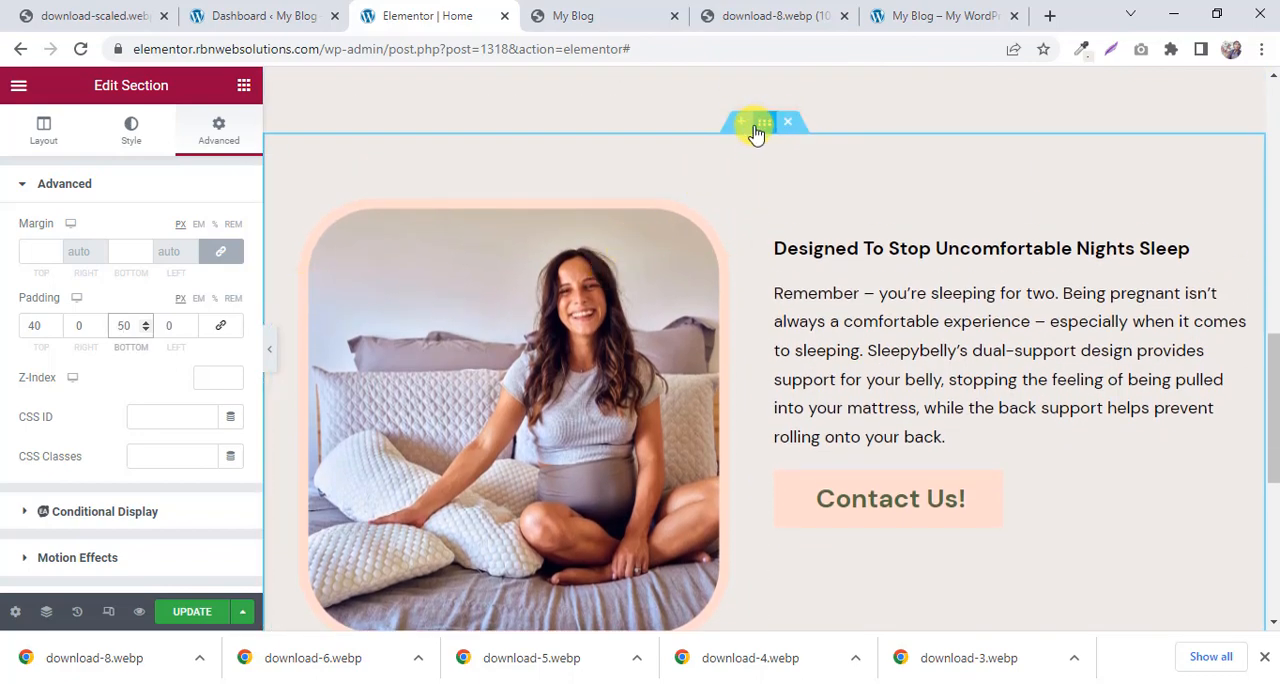
Duplicate the whole image-and-text section with the pregnant woman's image, heading, paragraph and Contact Us! button.
left_click(580, 12)
scroll(770, 340, "down", 2)
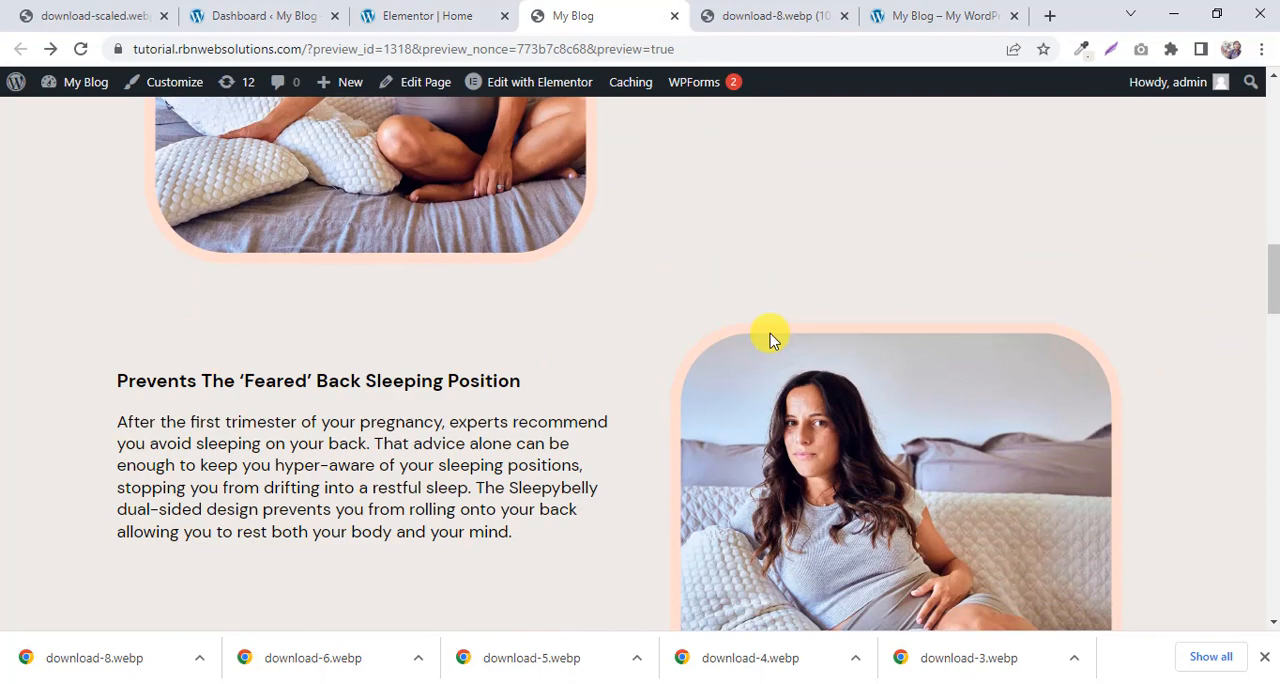
left_click(517, 10)
right_click(764, 132)
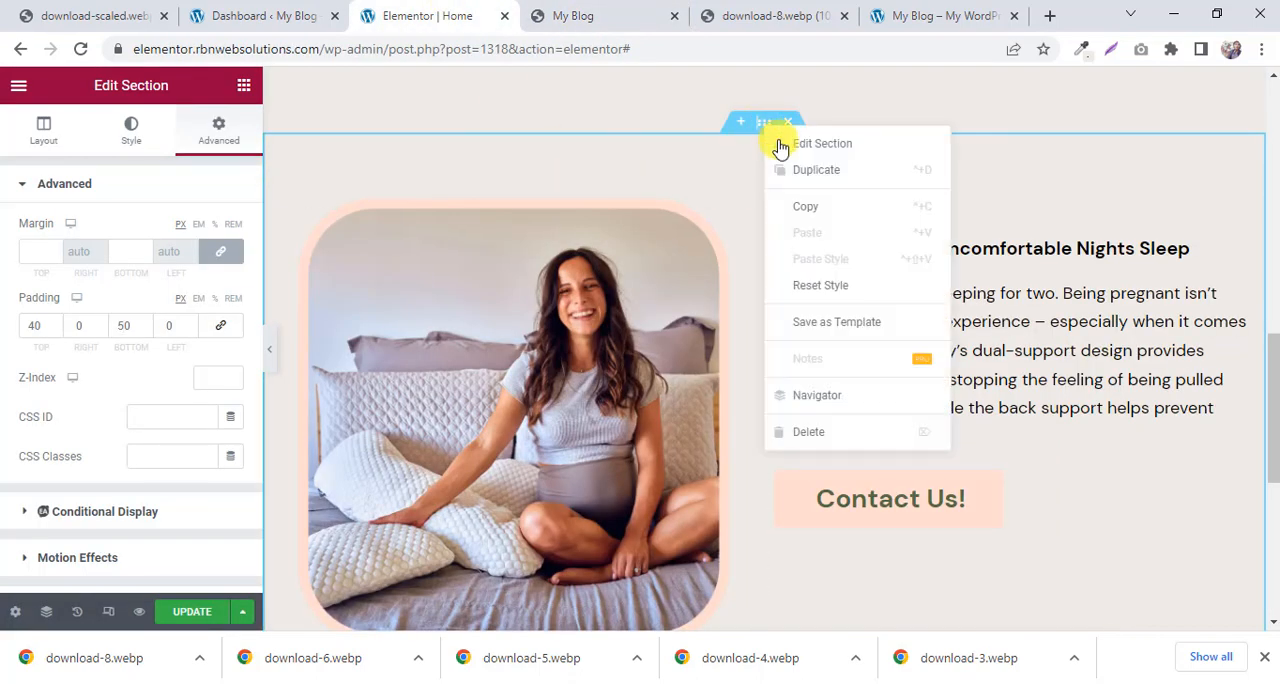
left_click(823, 175)
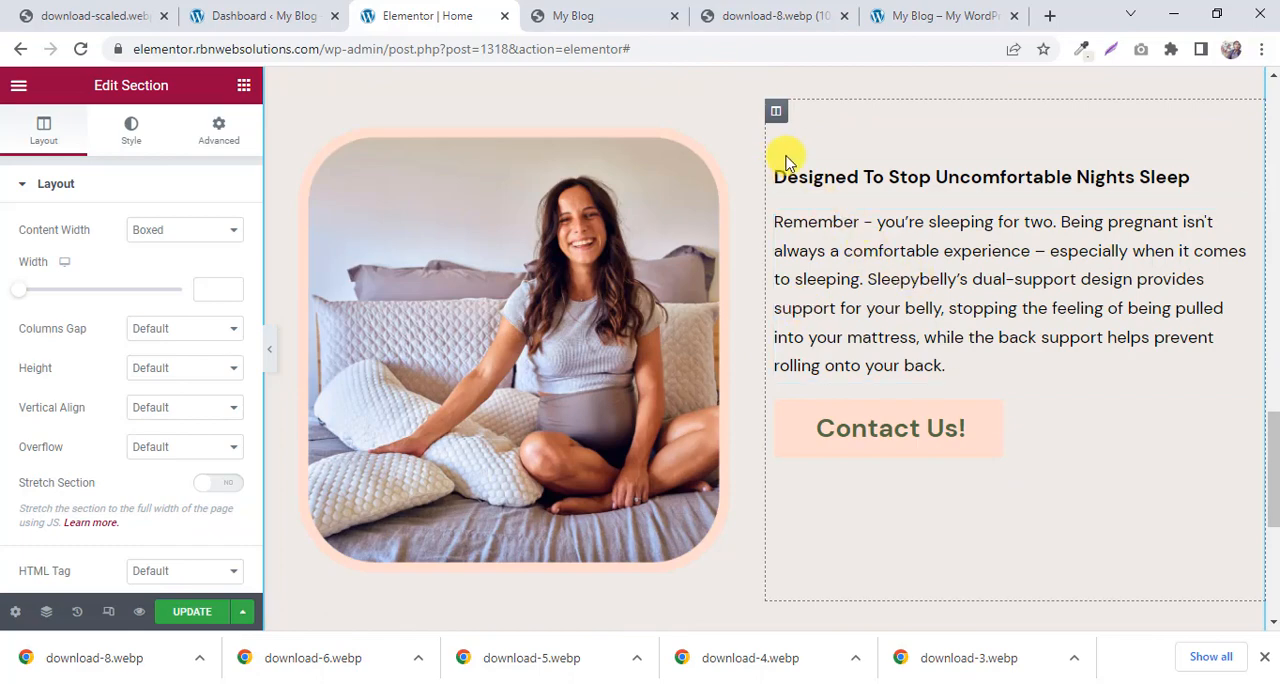
scroll(789, 180, "up", 5)
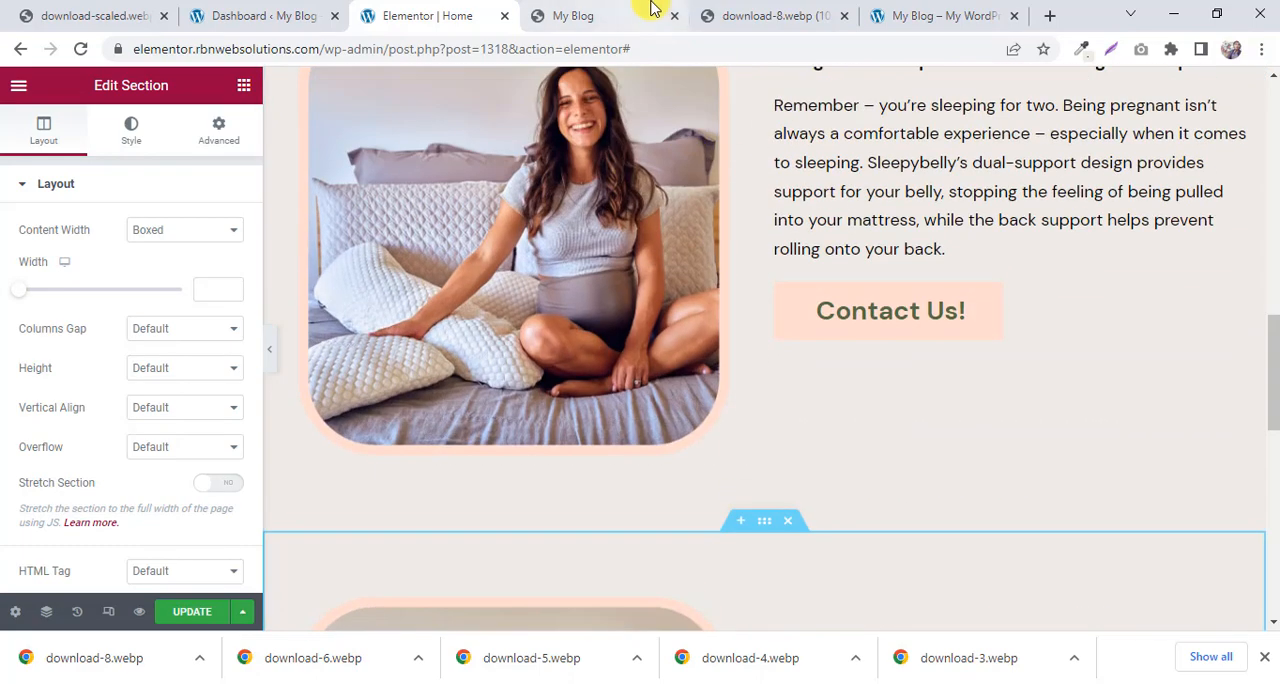
Examine the Back Sleeping Position section on the reference page, with its text beside the image in mirrored order.
left_click(651, 10)
scroll(471, 340, "up", 4)
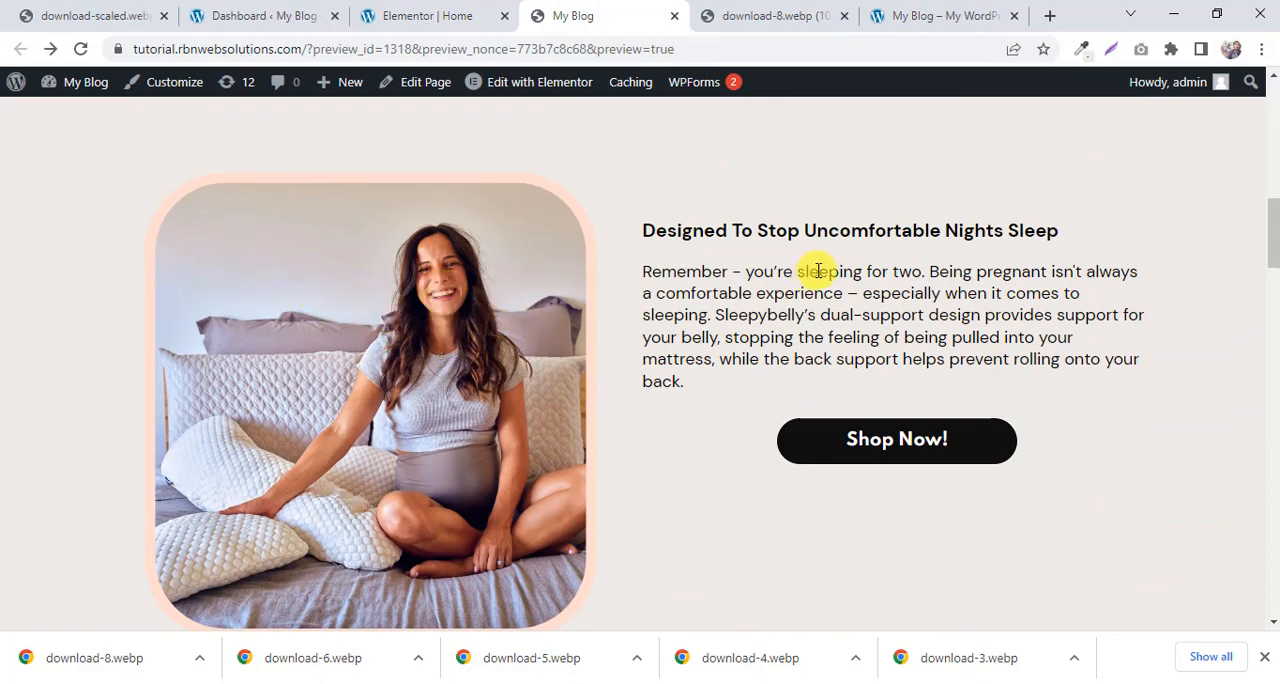
left_click_drag(677, 183, 983, 405)
scroll(1008, 288, "down", 5)
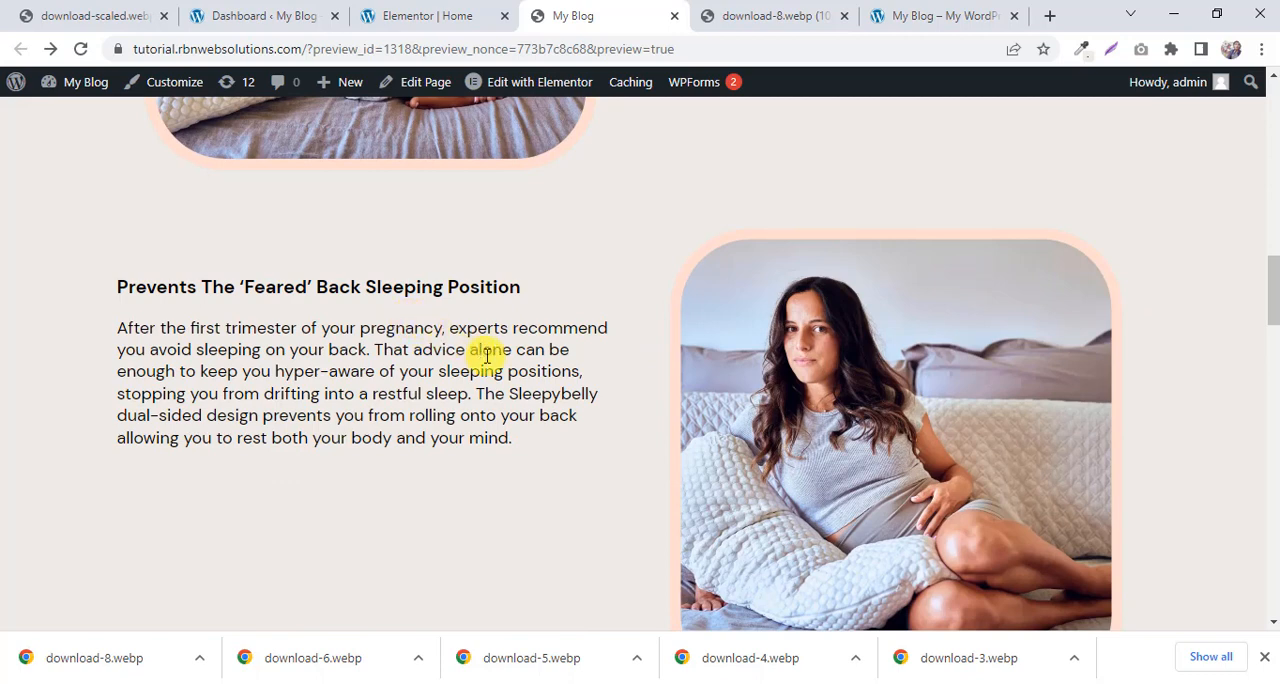
left_click_drag(356, 408, 70, 295)
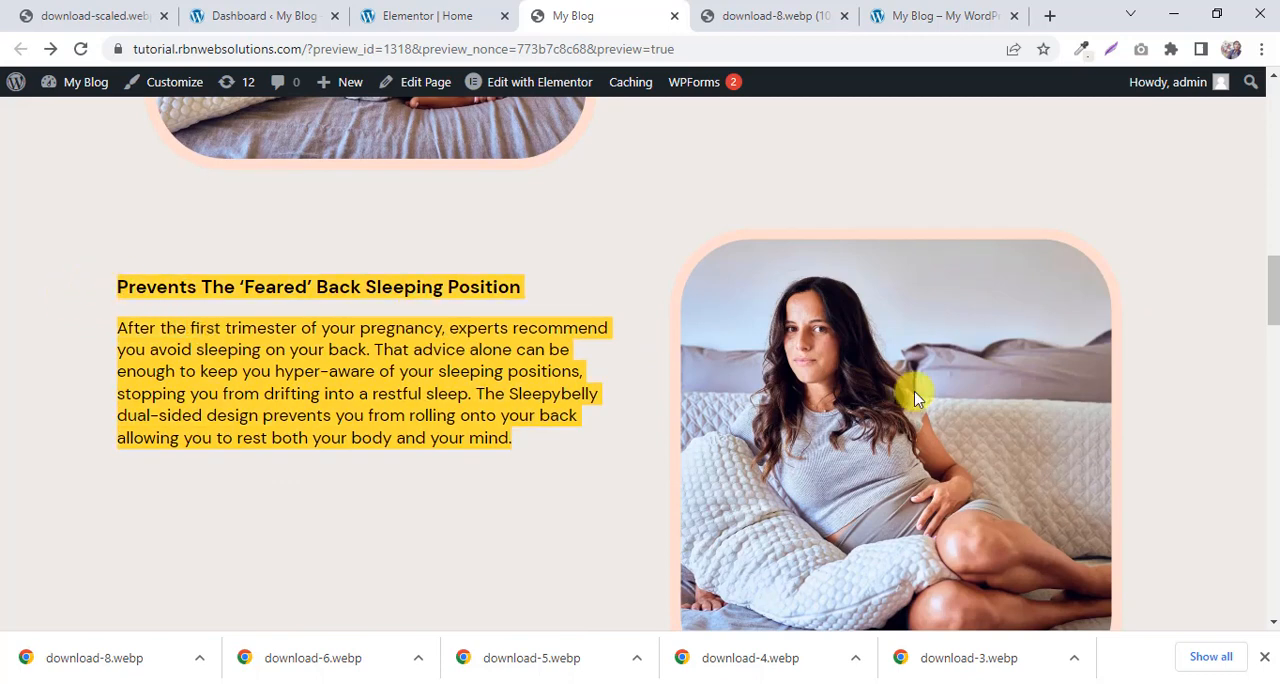
scroll(1004, 336, "down", 1)
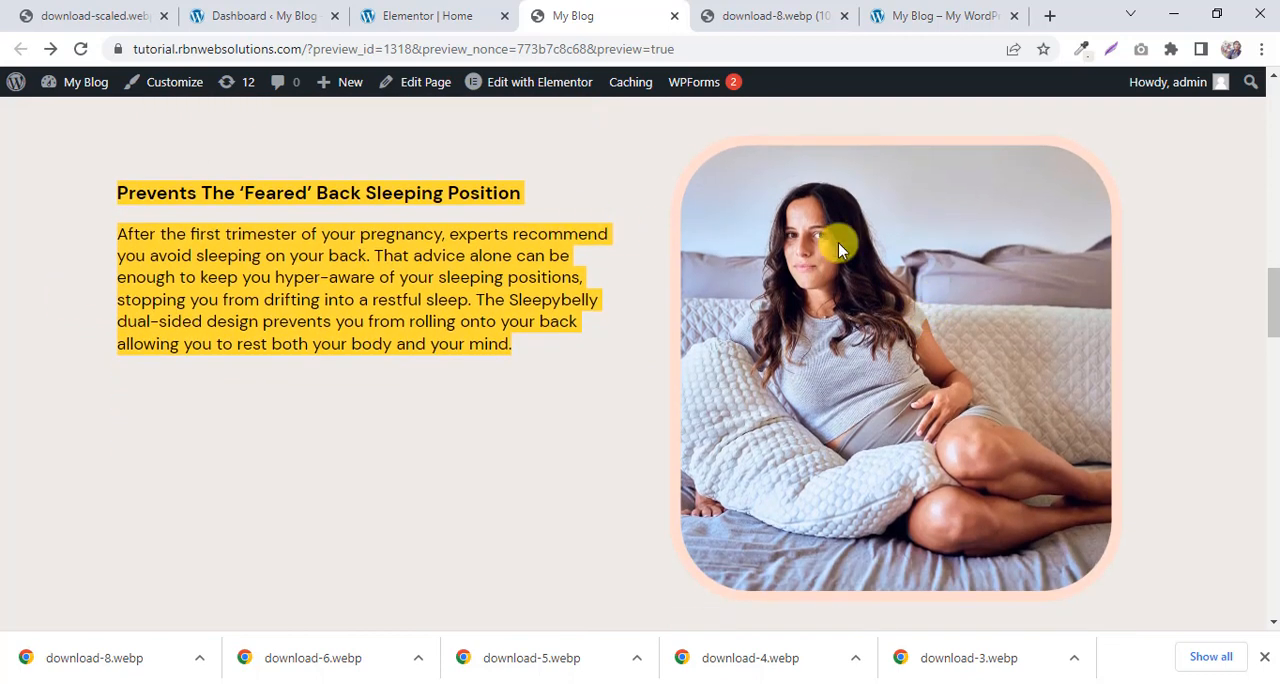
In the Elementor editor, move the upper image-and-text section's text column to the left of its image column.
left_click(345, 8)
left_click(430, 15)
scroll(1010, 300, "up", 2)
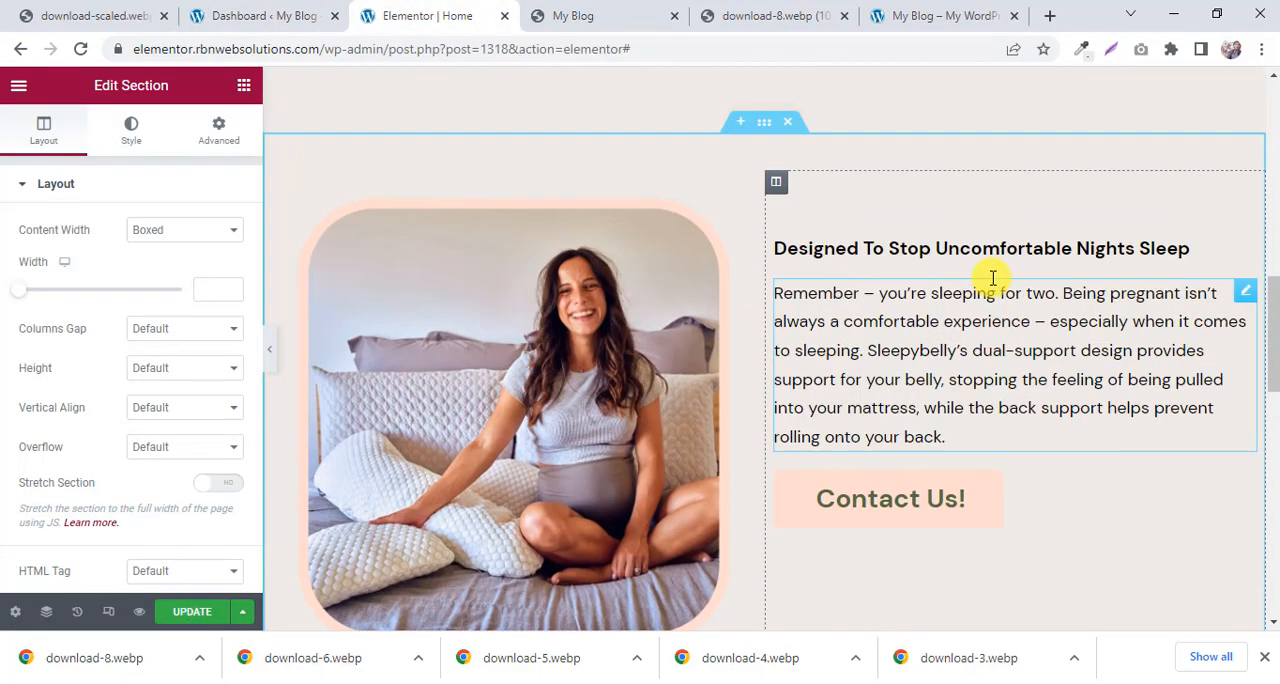
scroll(991, 275, "down", 1)
scroll(920, 255, "up", 1)
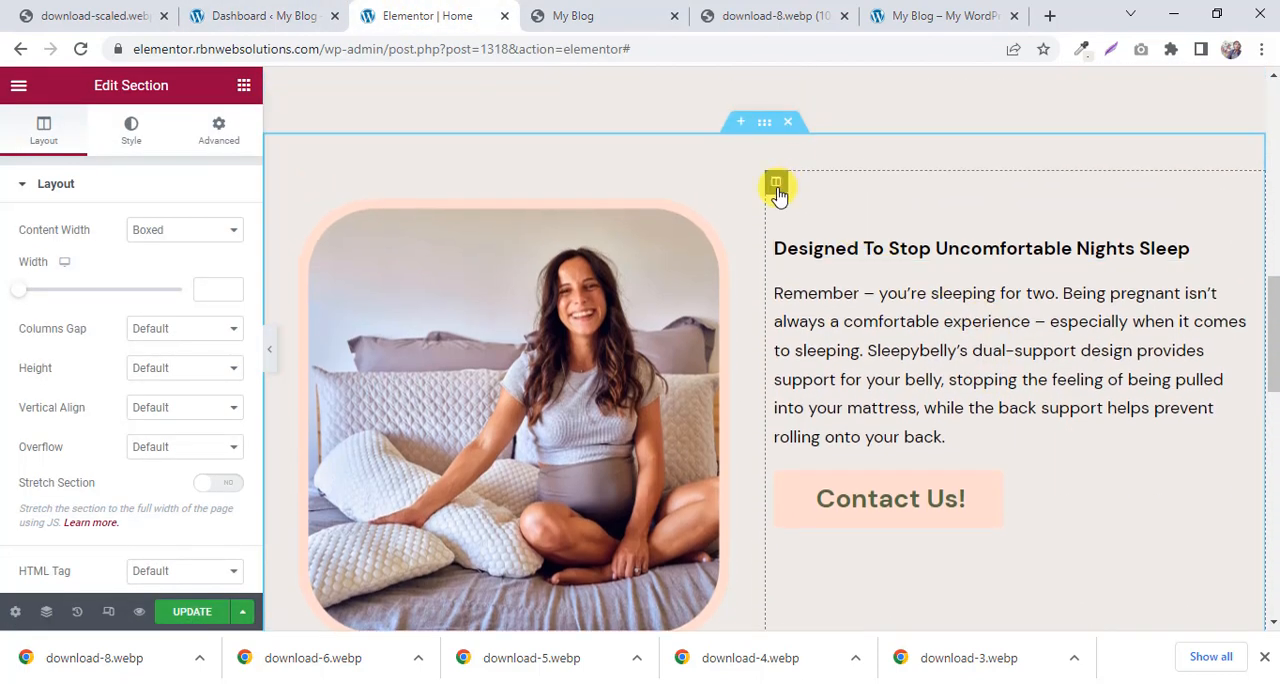
left_click_drag(778, 195, 326, 193)
left_click_drag(534, 235, 546, 251)
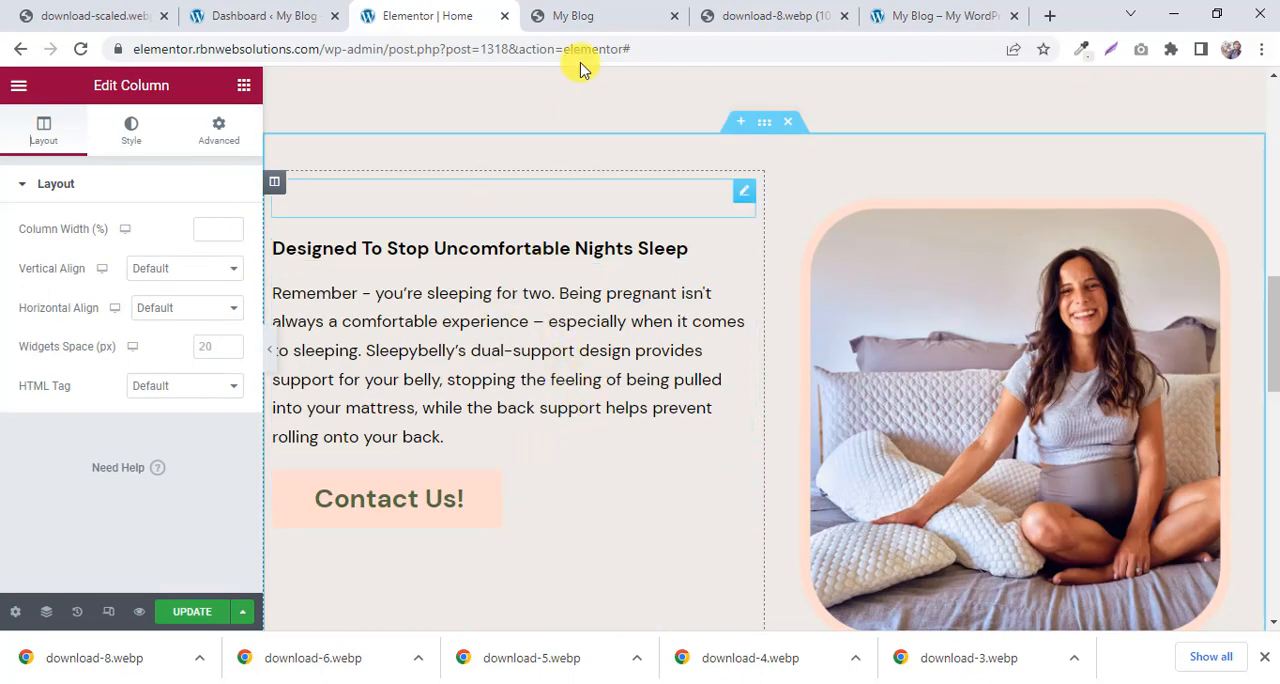
Check the mirrored layout on the reference page and delete the Contact Us! button from the section with swapped columns.
left_click(610, 12)
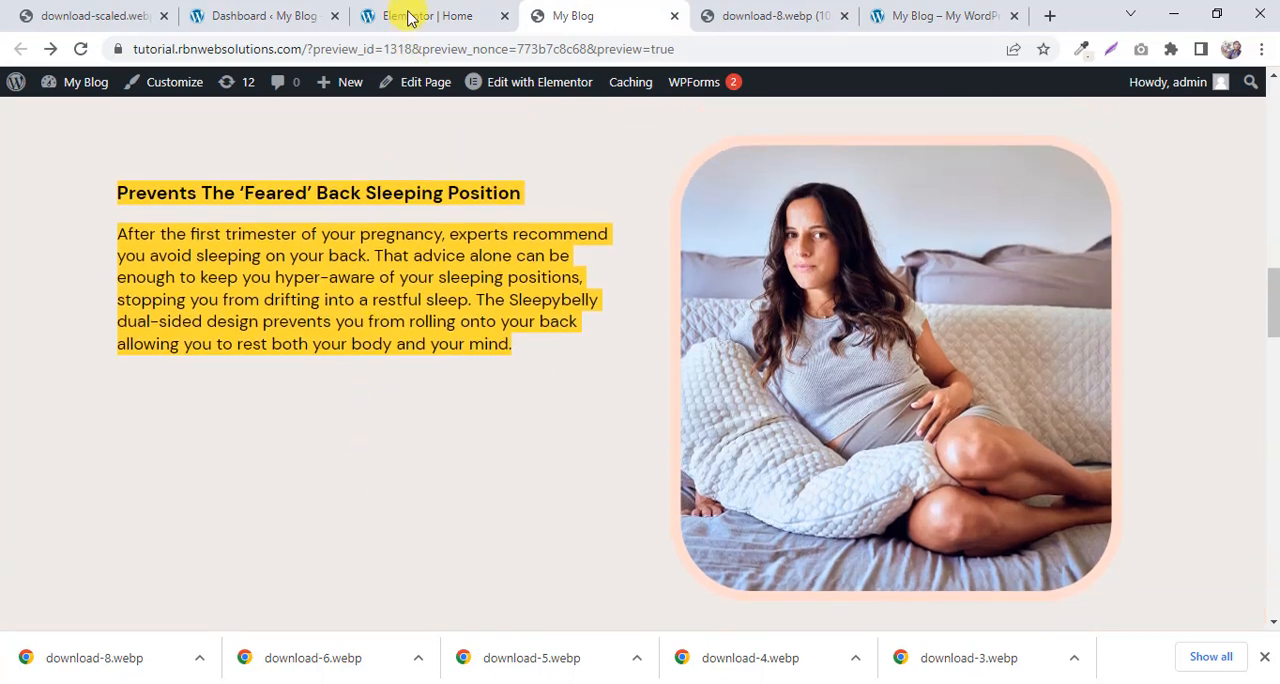
left_click(425, 15)
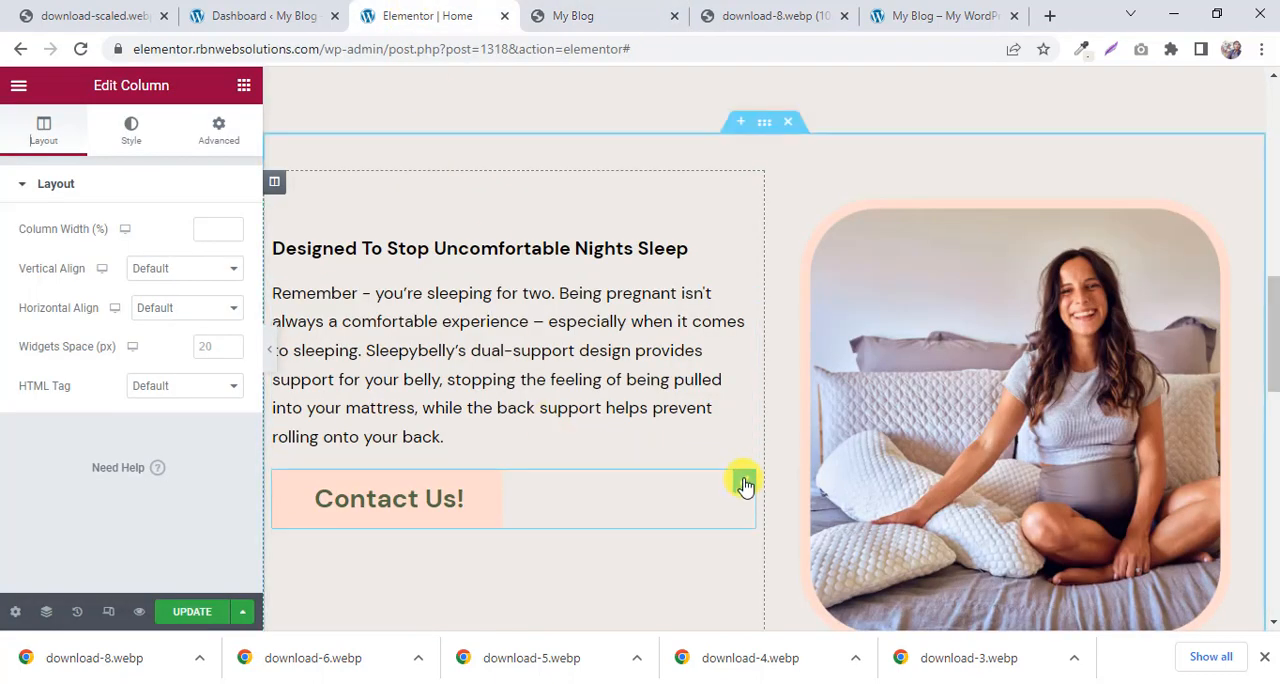
right_click(745, 483)
left_click(780, 610)
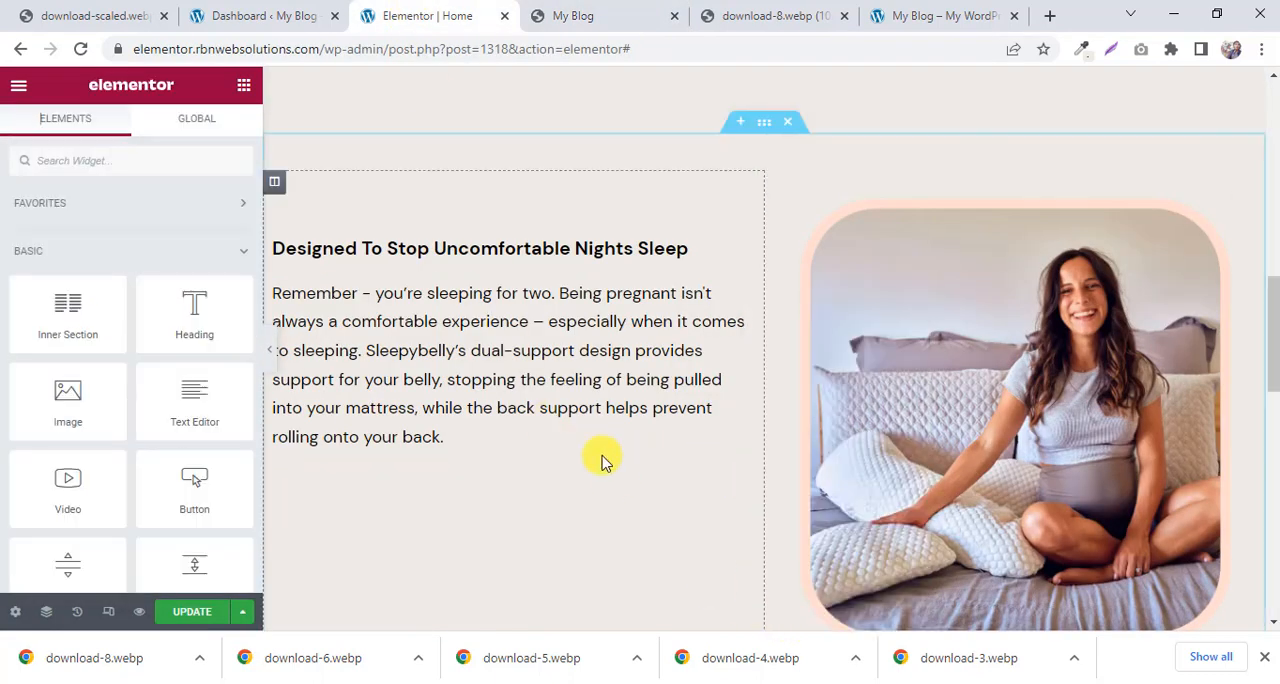
Open the swapped section's image for editing and compare the section order with the reference page.
scroll(612, 370, "up", 1)
scroll(980, 369, "down", 1)
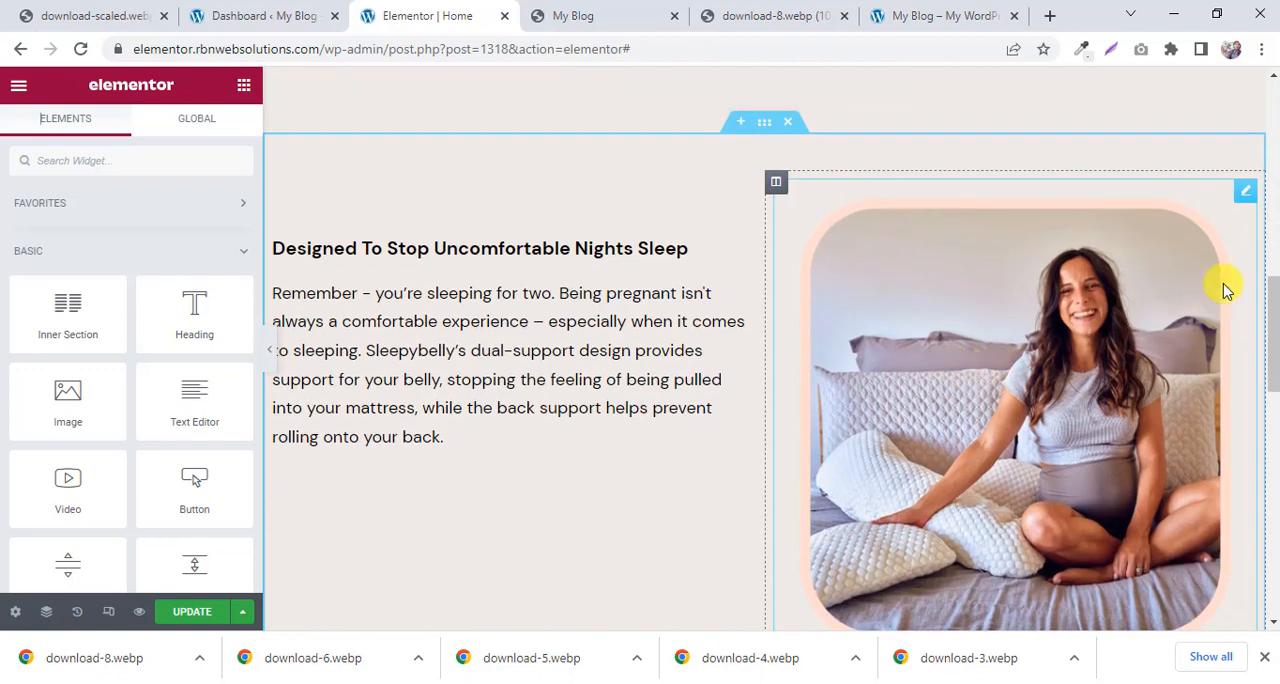
left_click(1245, 195)
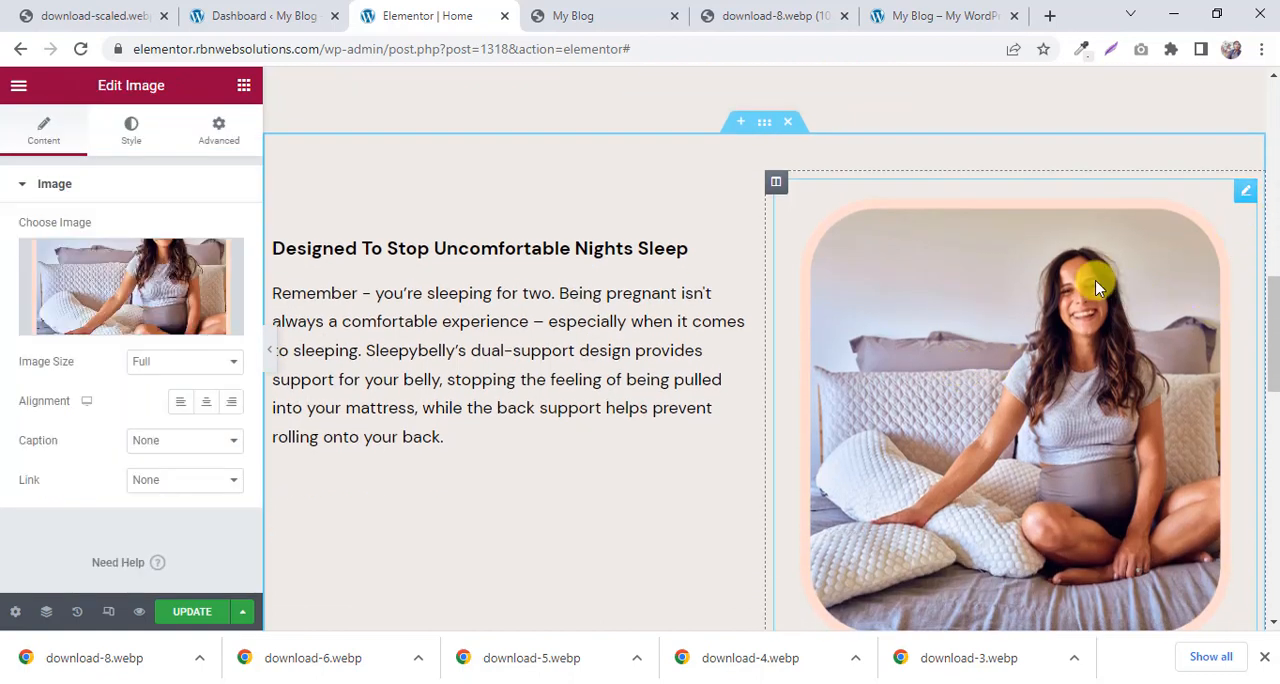
left_click(663, 16)
scroll(727, 316, "down", 1)
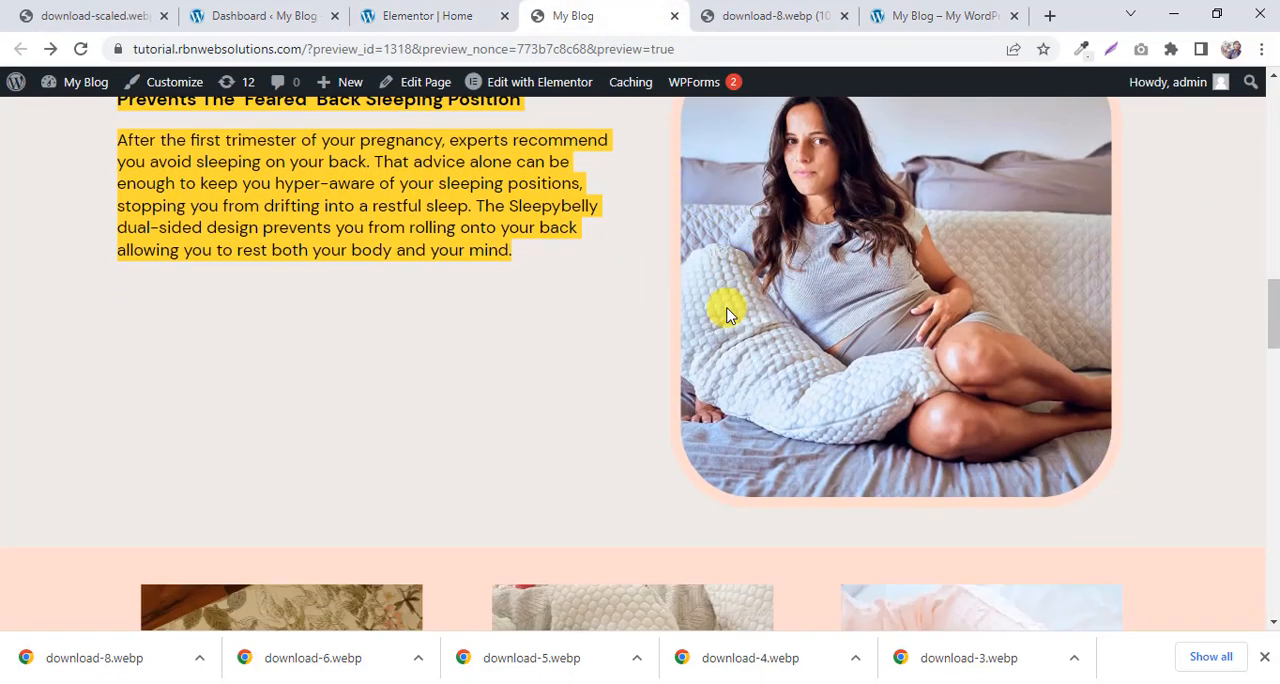
scroll(727, 316, "up", 10)
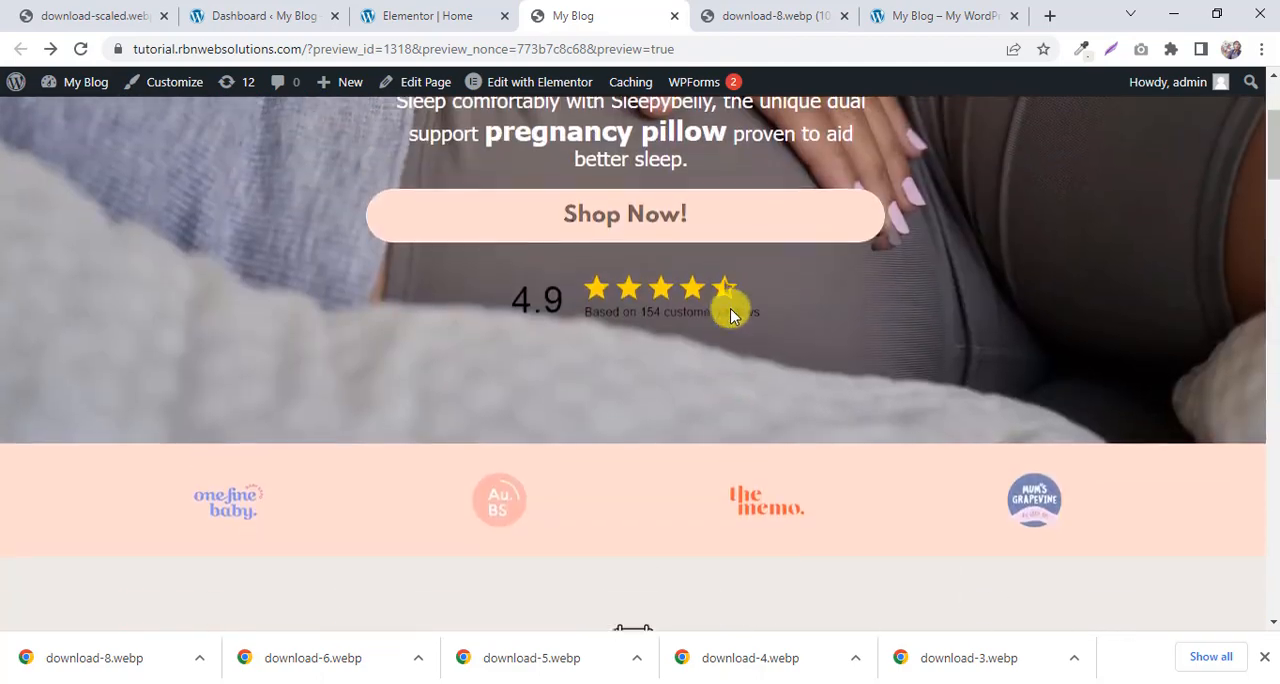
scroll(730, 316, "down", 10)
left_click(365, 14)
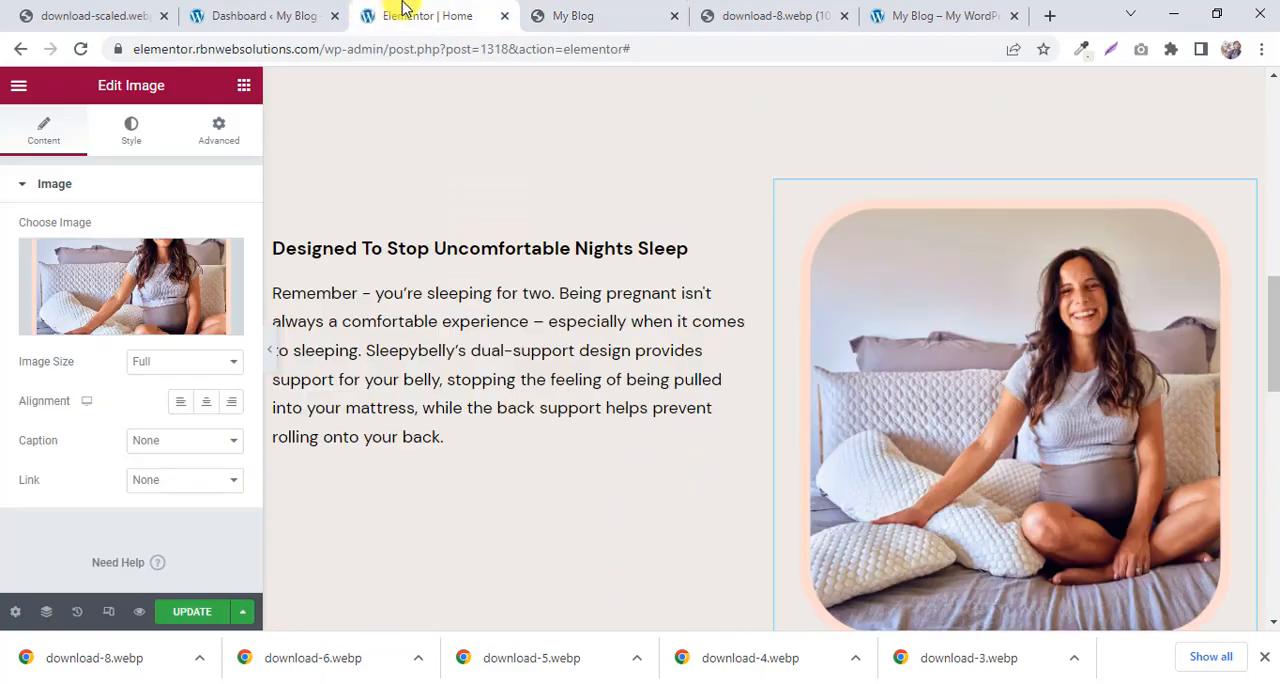
Move the Contact Us! button from the lower image-and-text section to below the paragraph in the upper swapped section.
scroll(622, 310, "down", 6)
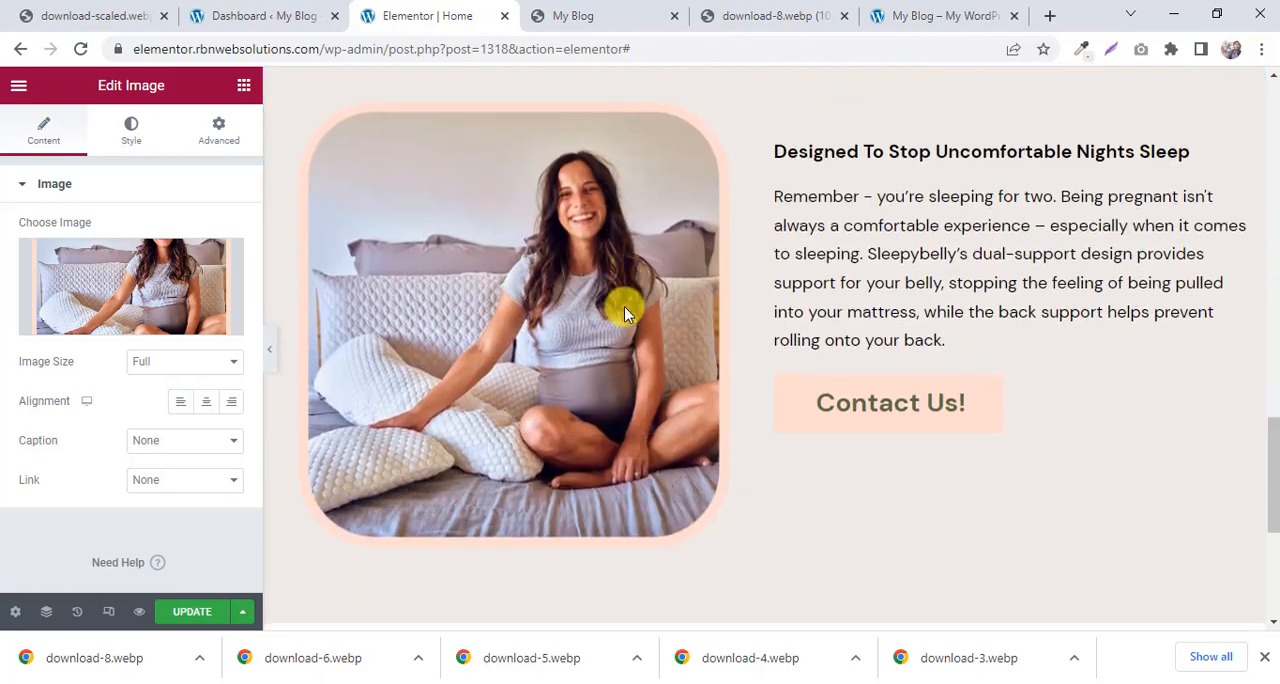
scroll(624, 306, "down", 2)
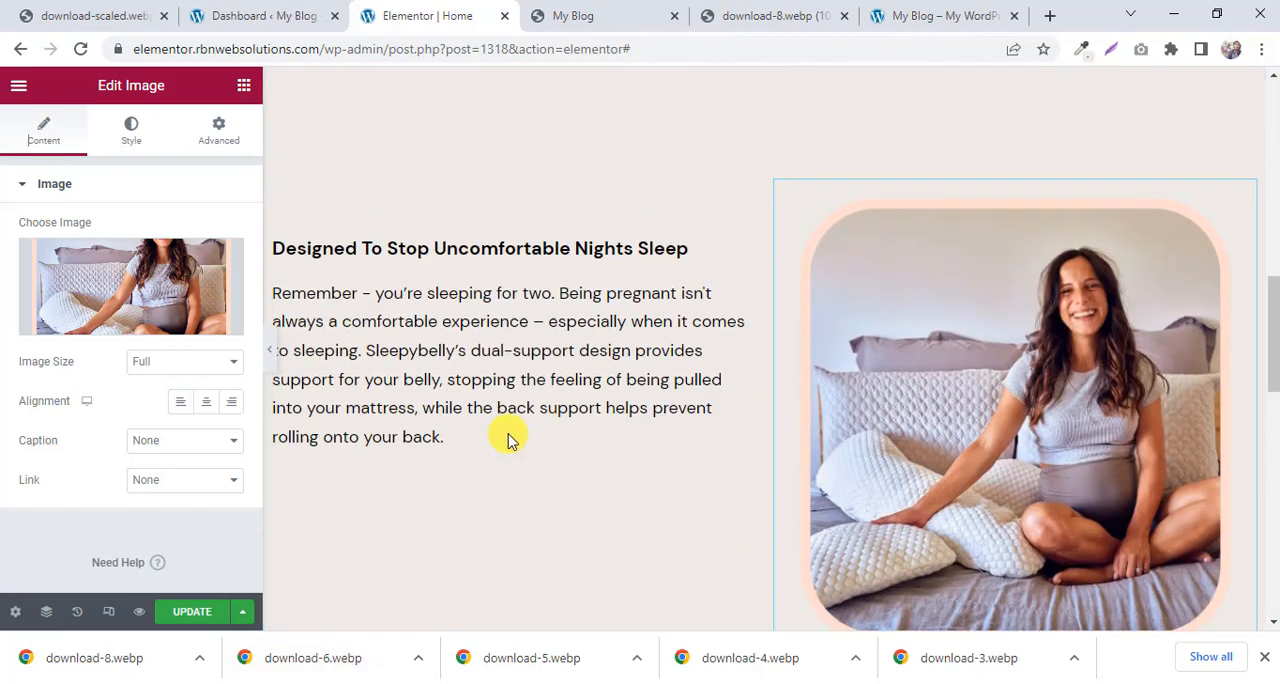
scroll(508, 438, "up", 3)
scroll(510, 435, "down", 7)
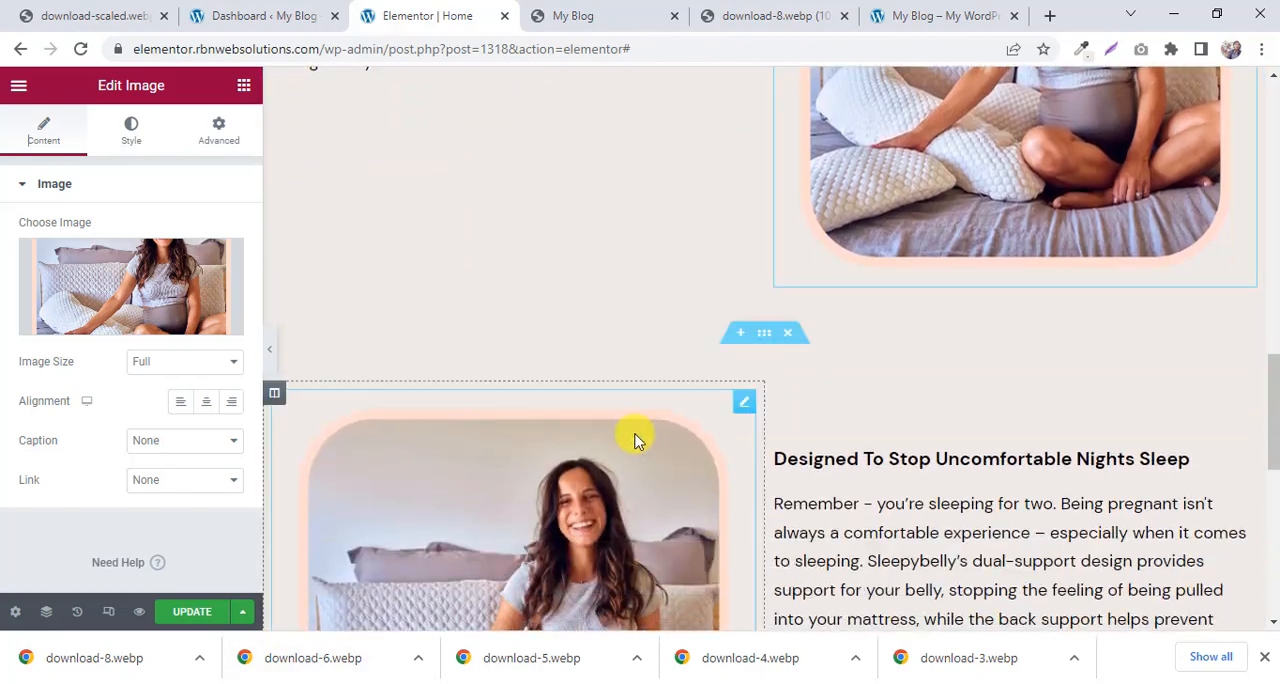
scroll(636, 440, "down", 2)
left_click_drag(1247, 520, 454, 186)
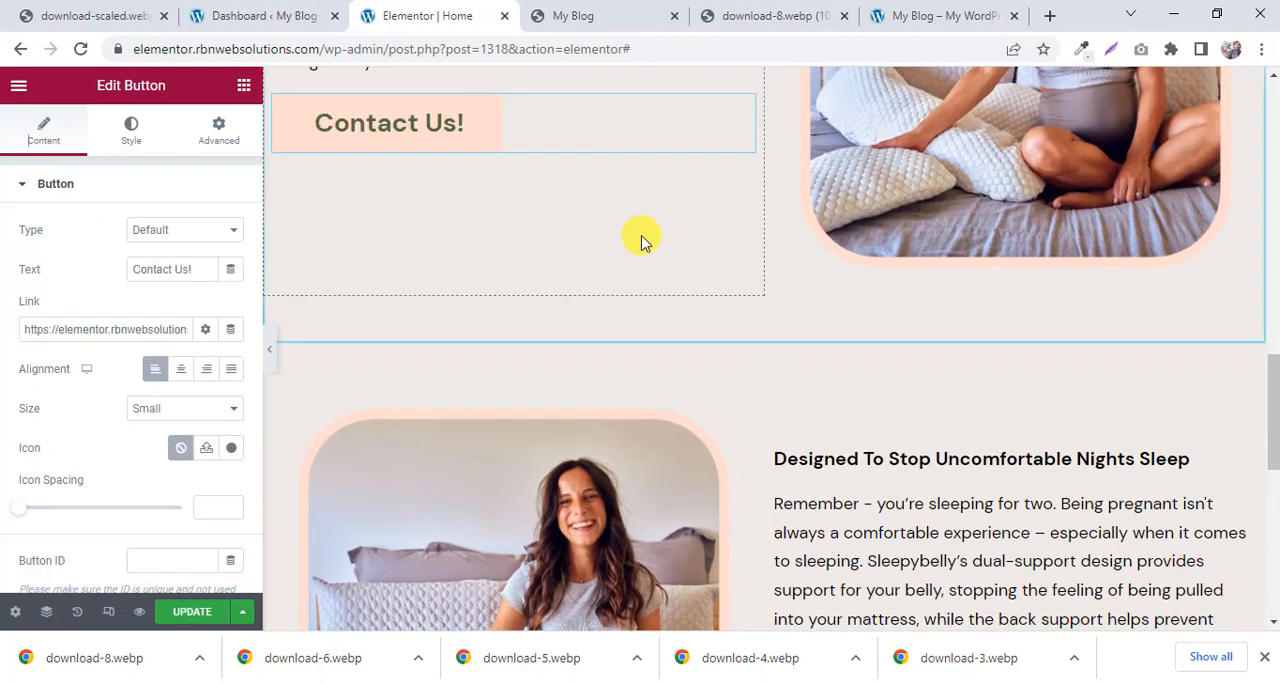
scroll(643, 240, "up", 5)
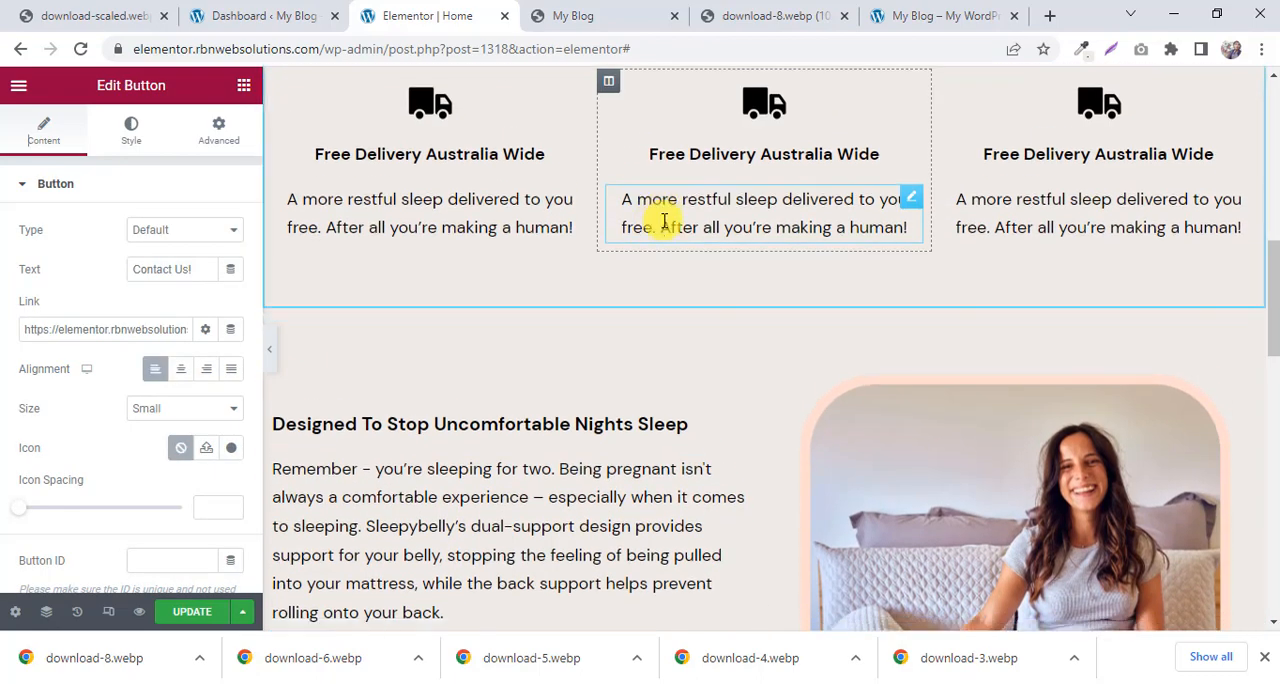
scroll(671, 212, "down", 8)
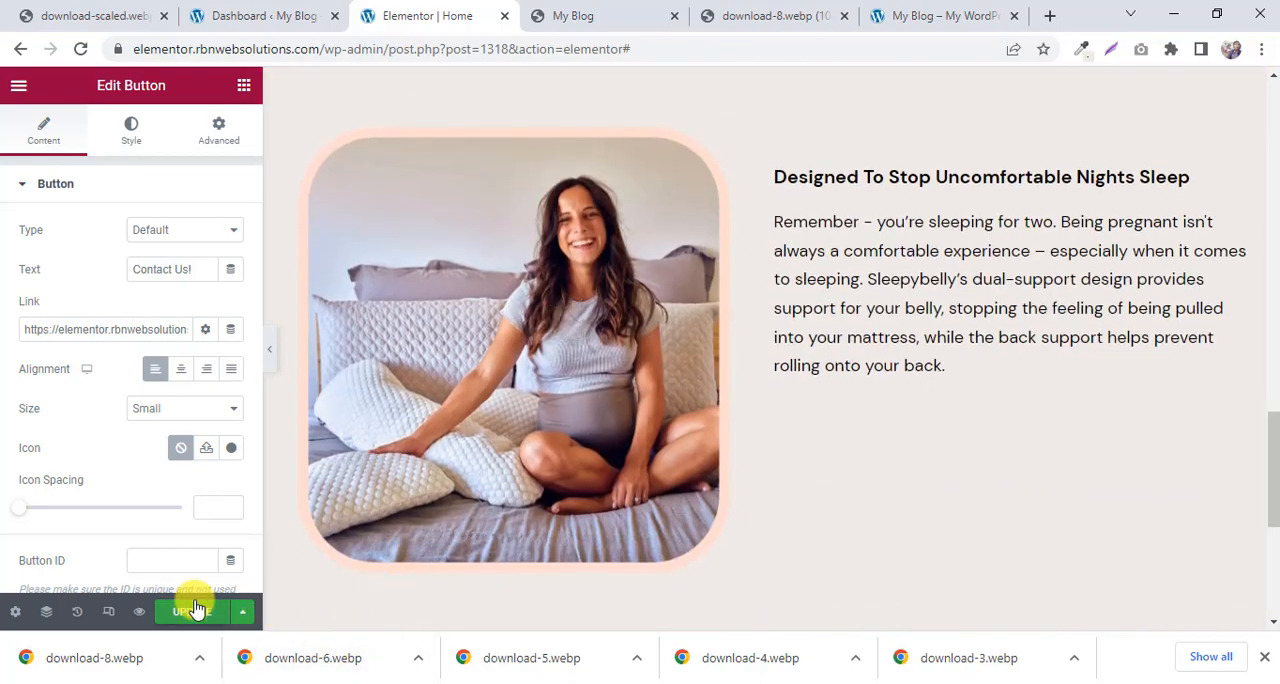
Update the page and reload its preview, closing the leftover download-8.webp image tab.
left_click(197, 609)
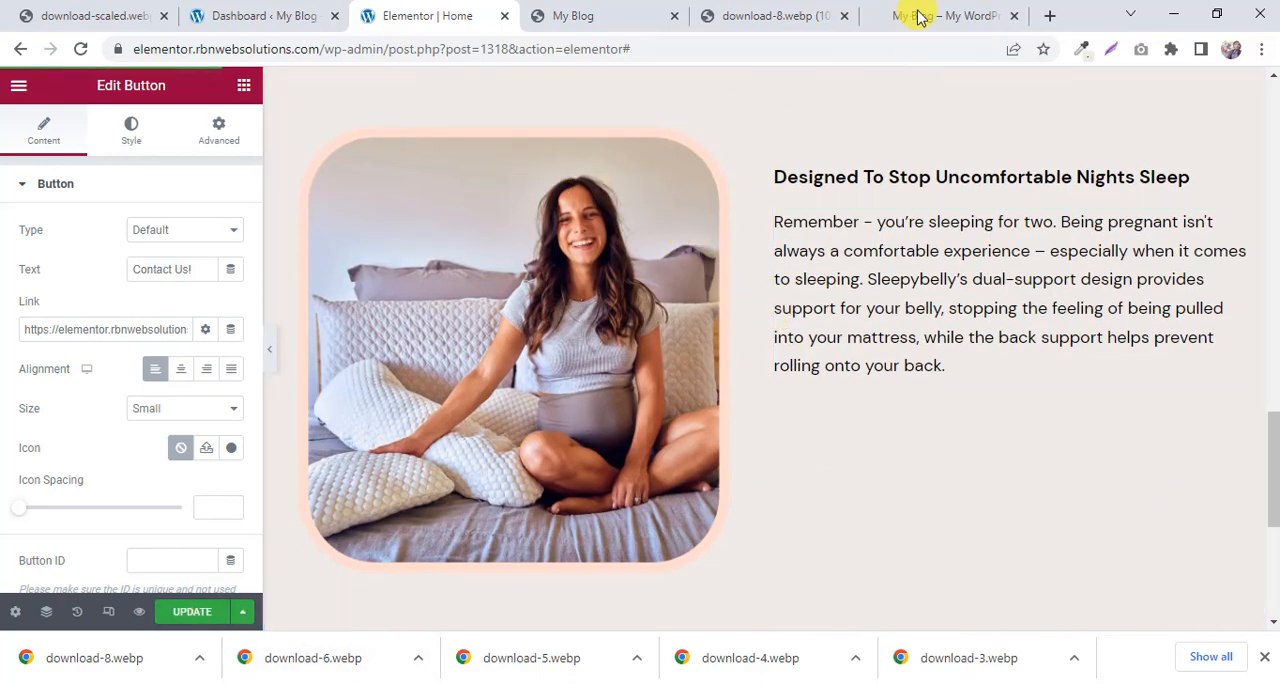
left_click(918, 16)
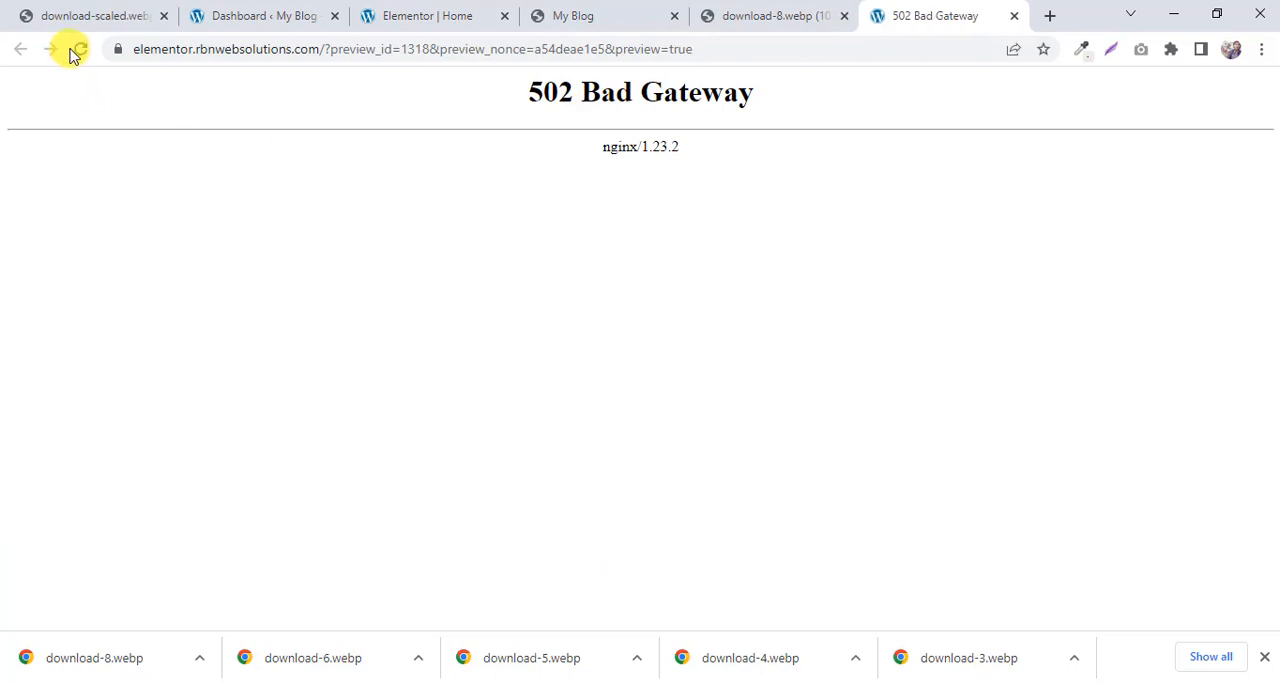
left_click_drag(934, 9, 818, 8)
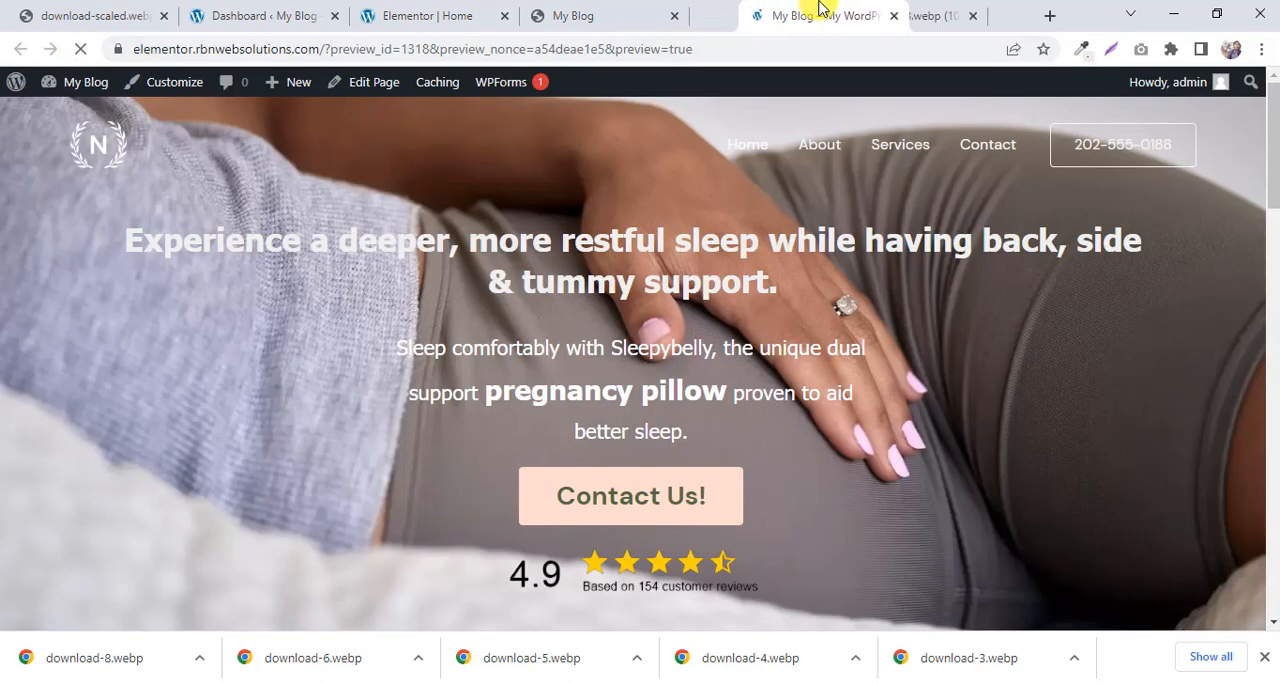
left_click(1014, 17)
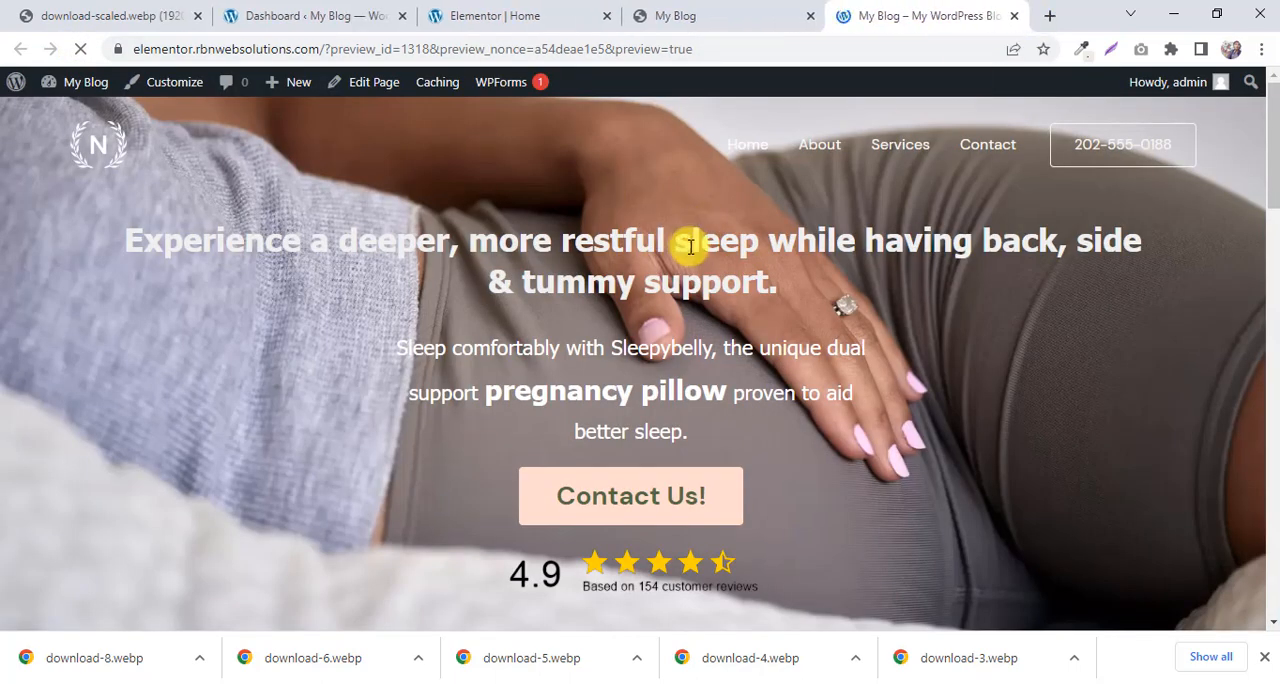
Review the updated page's preview down to the footer and compare its image-and-text sections with the reference page.
scroll(690, 246, "down", 10)
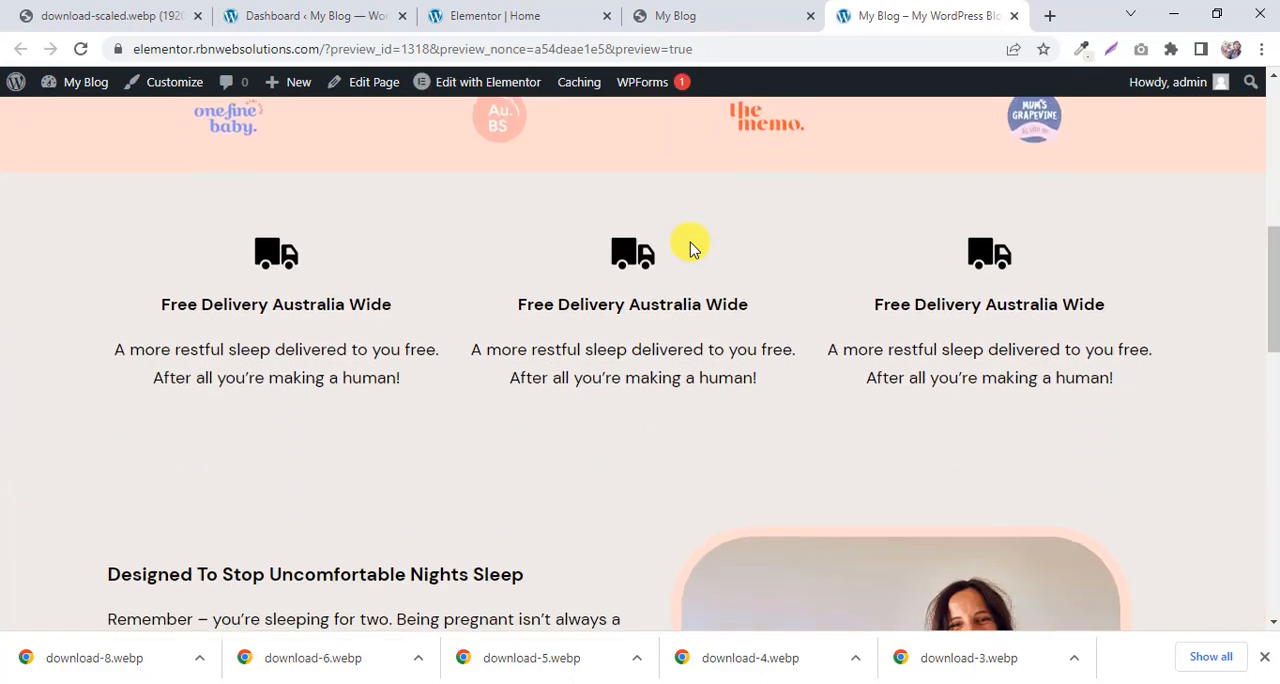
scroll(690, 246, "down", 9)
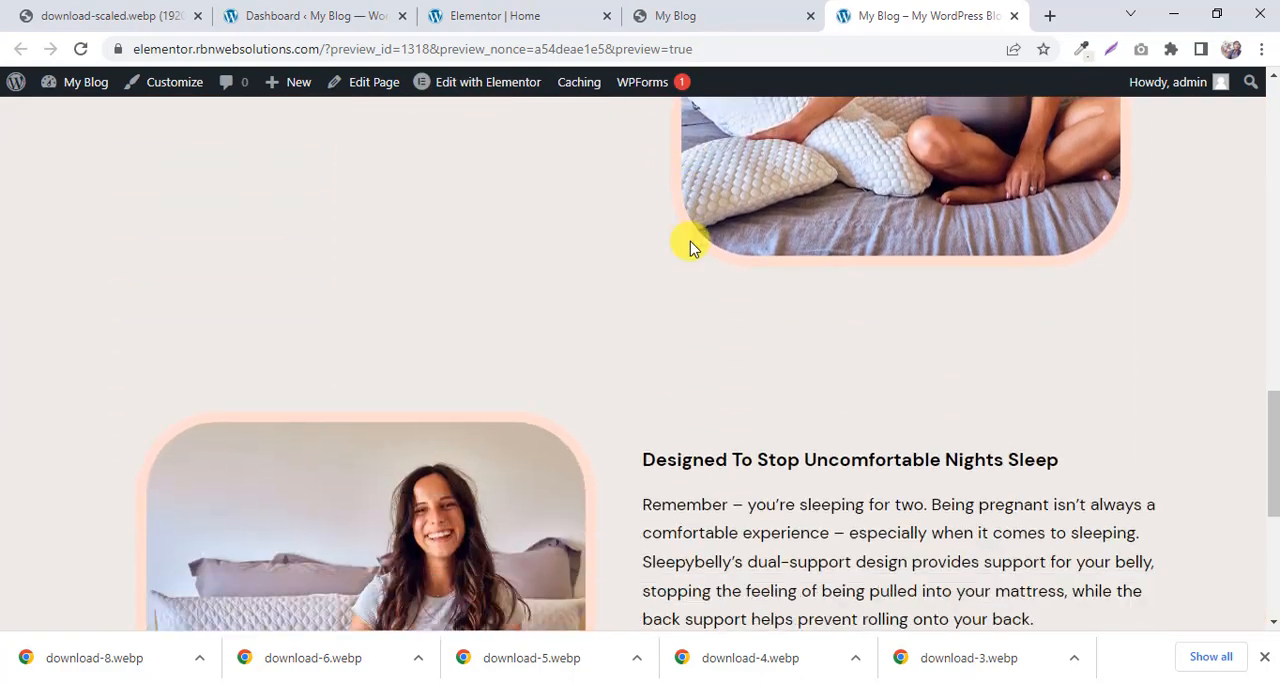
scroll(690, 246, "down", 1)
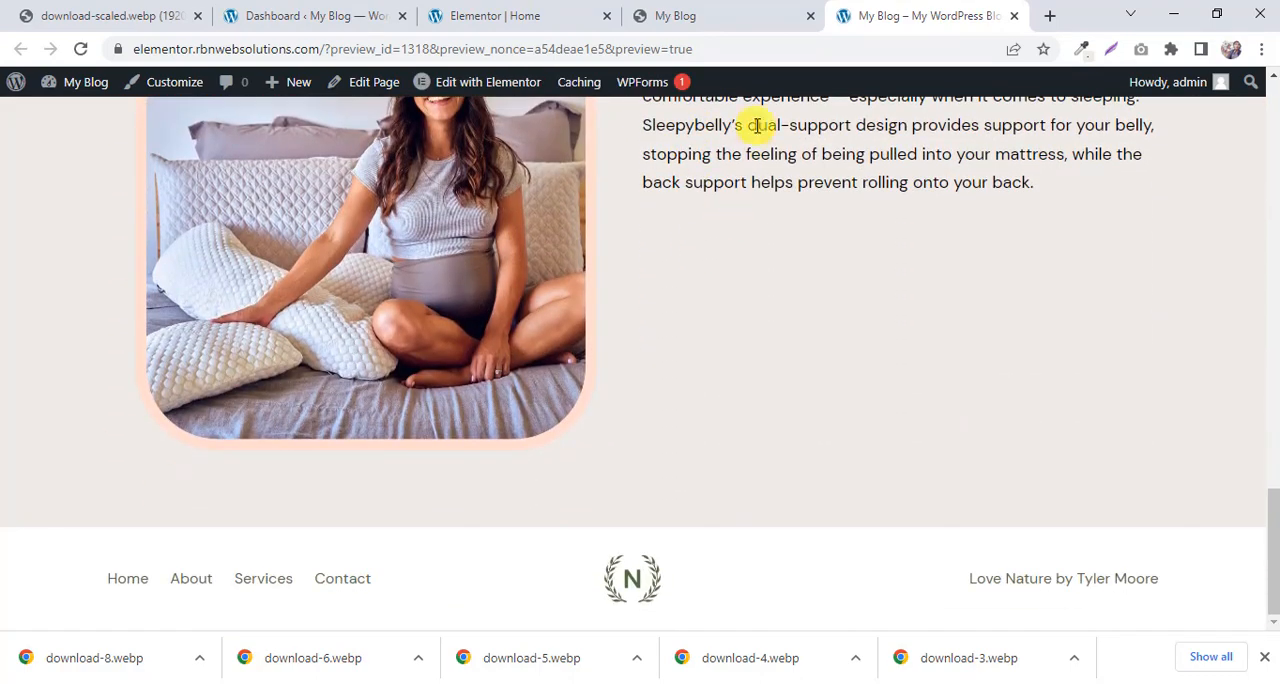
left_click(725, 14)
scroll(714, 160, "up", 6)
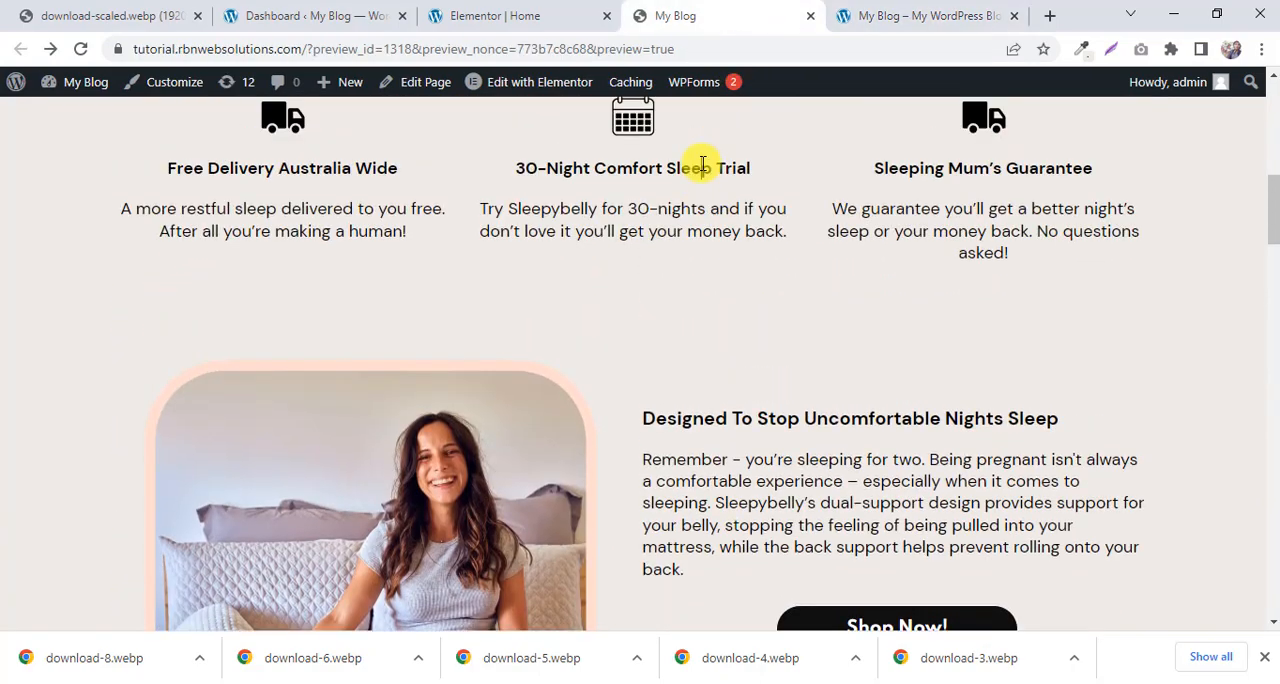
scroll(703, 165, "up", 7)
scroll(700, 165, "down", 12)
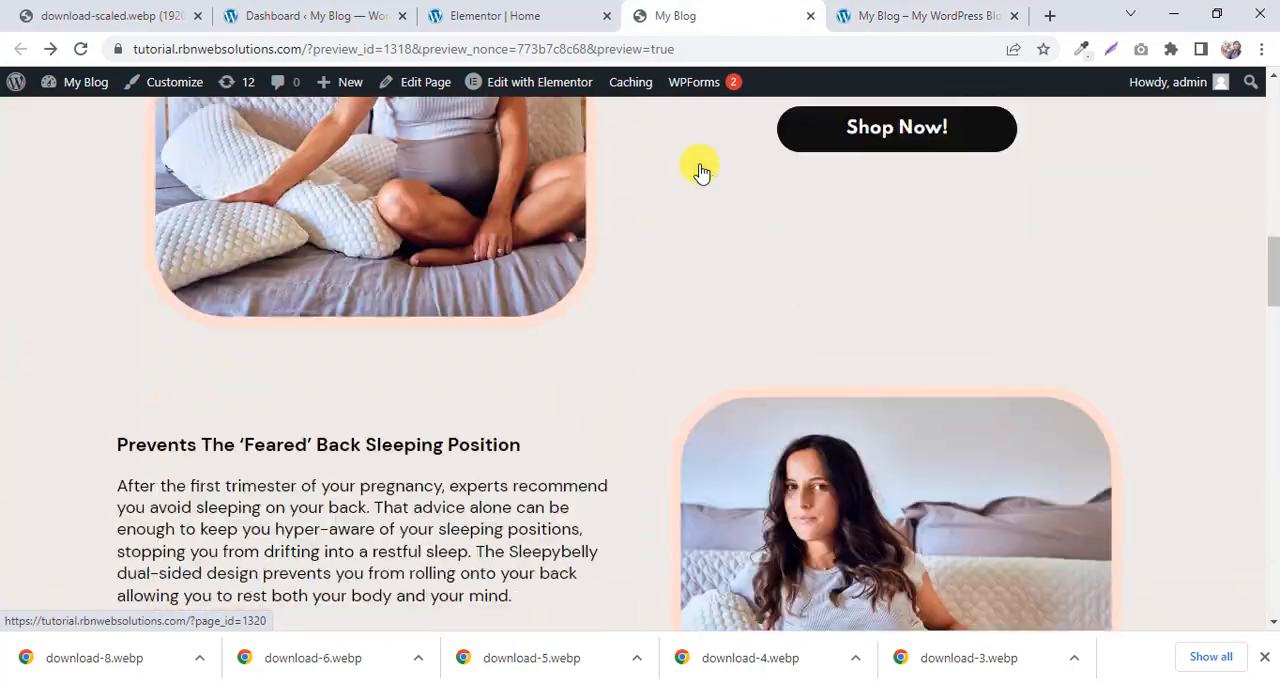
scroll(700, 170, "down", 6)
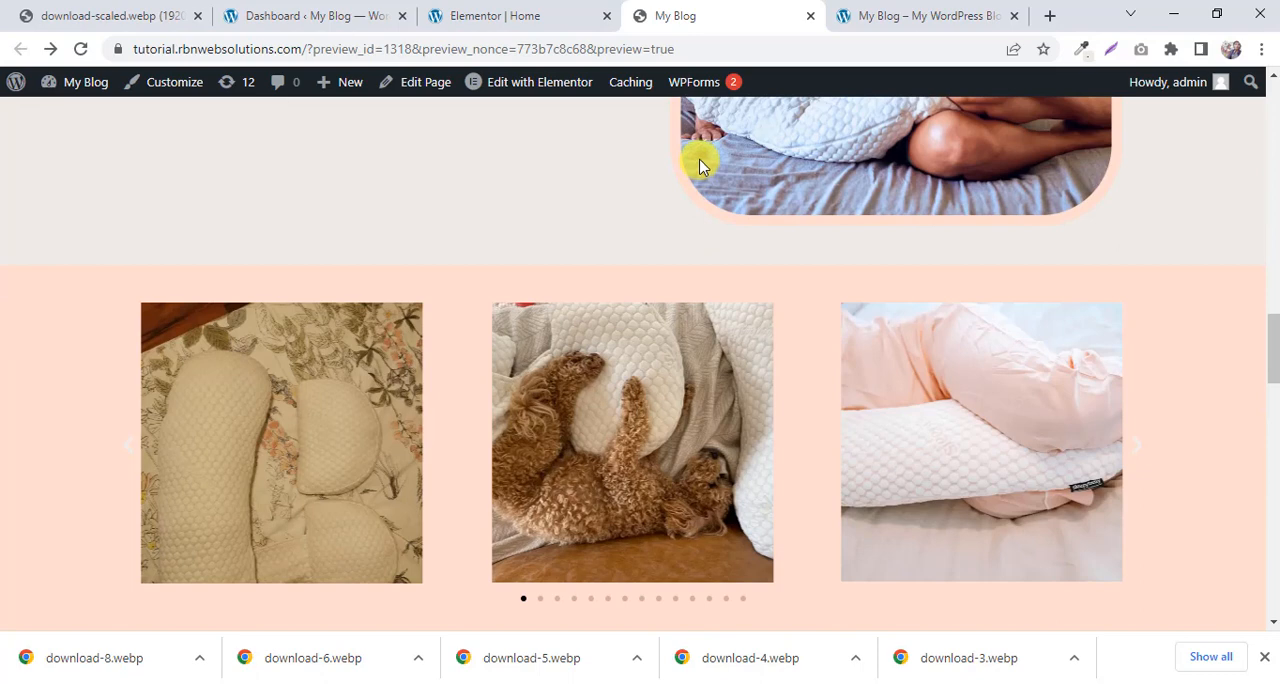
Examine the reference page's three-image carousel on the peach background by advancing through its slides.
scroll(700, 166, "down", 1)
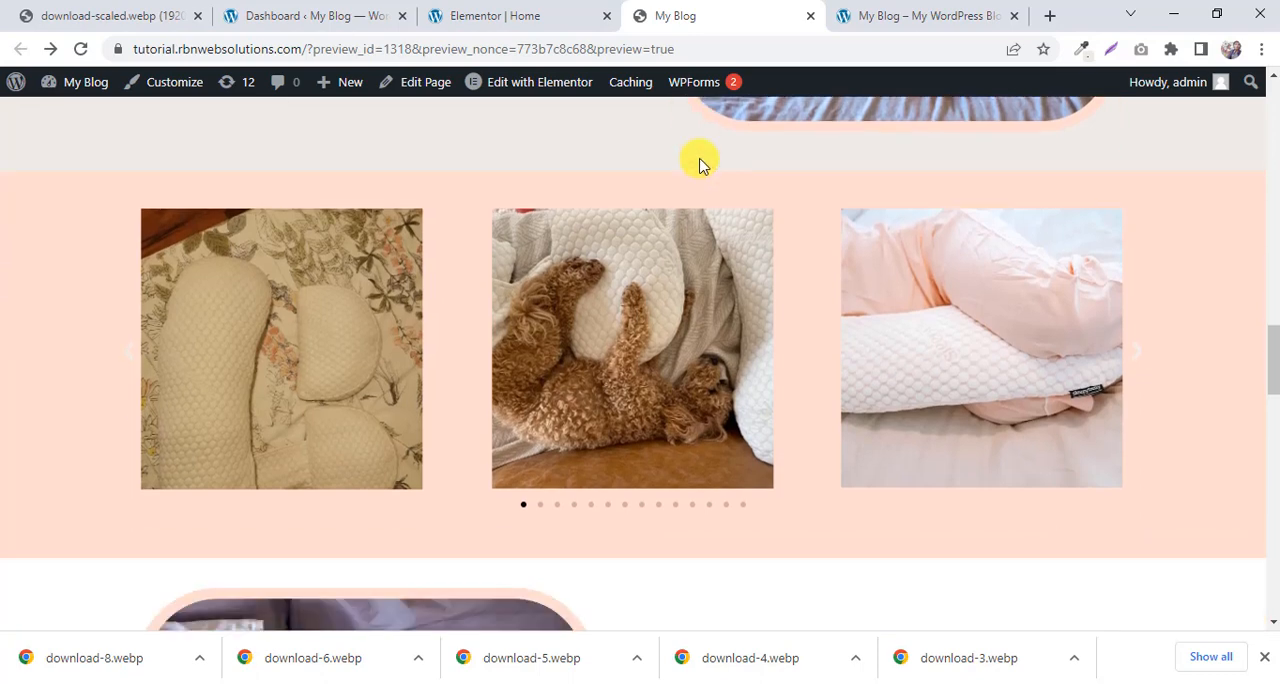
left_click(1143, 356)
left_click(1138, 352)
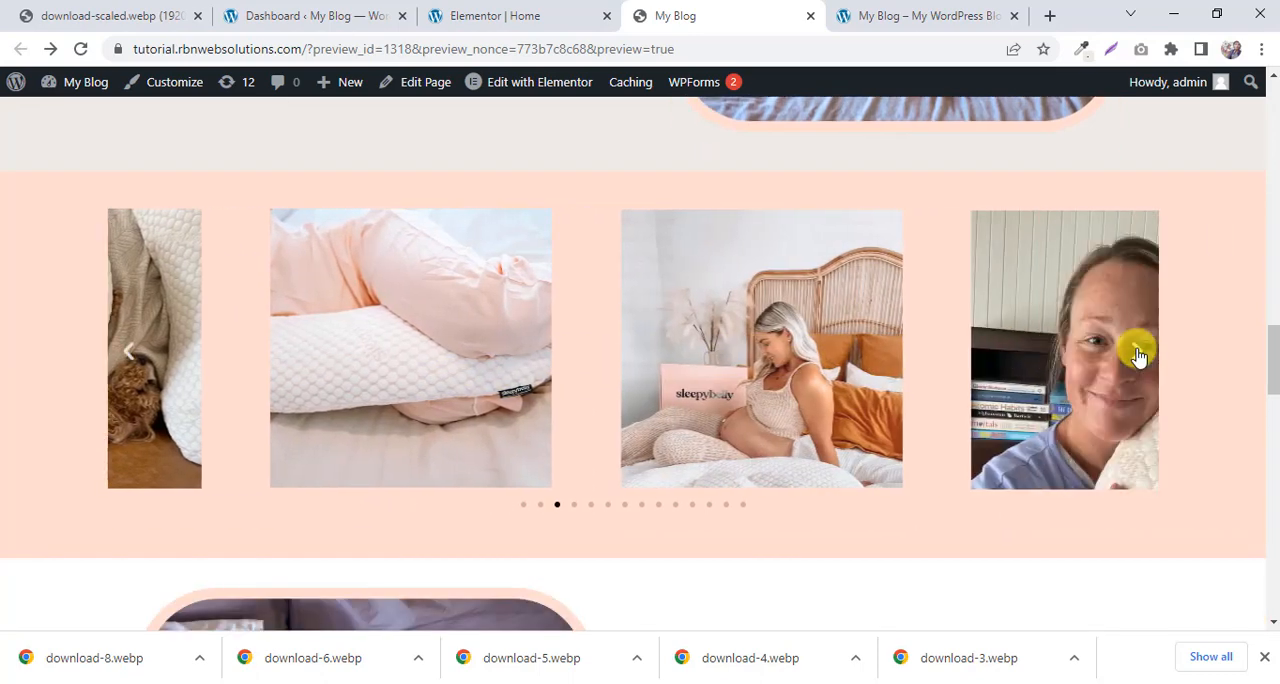
left_click(1137, 349)
left_click(1138, 356)
left_click(1138, 356)
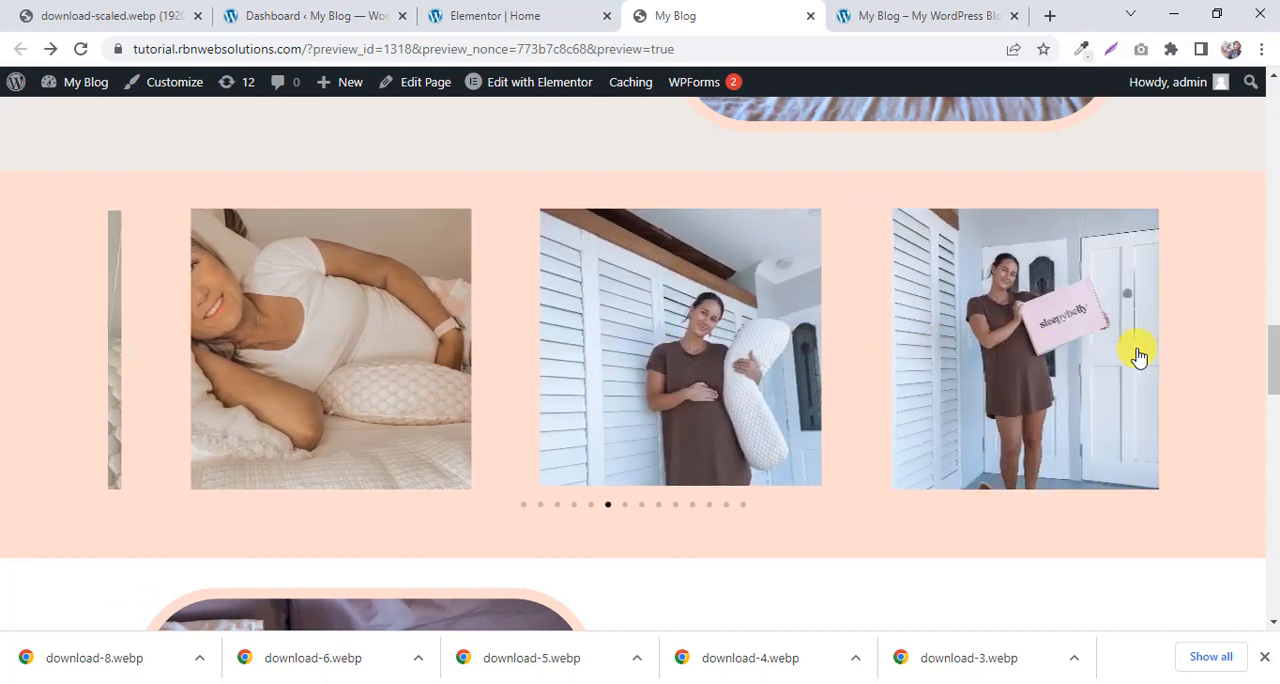
left_click(1138, 356)
scroll(623, 380, "up", 1)
scroll(628, 388, "down", 1)
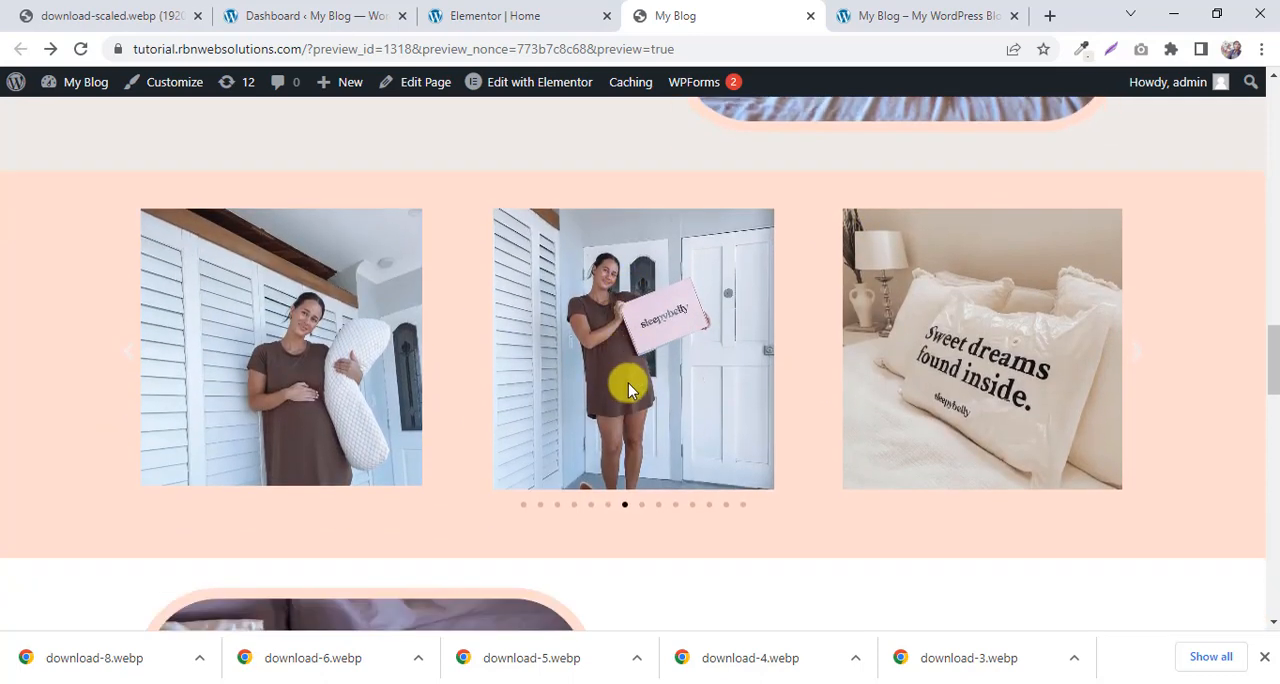
Open the reference carousel image of the woman holding the white pillow separately and save it as Screenshot_20 (1).png in Downloads.
right_click(249, 300)
left_click(352, 311)
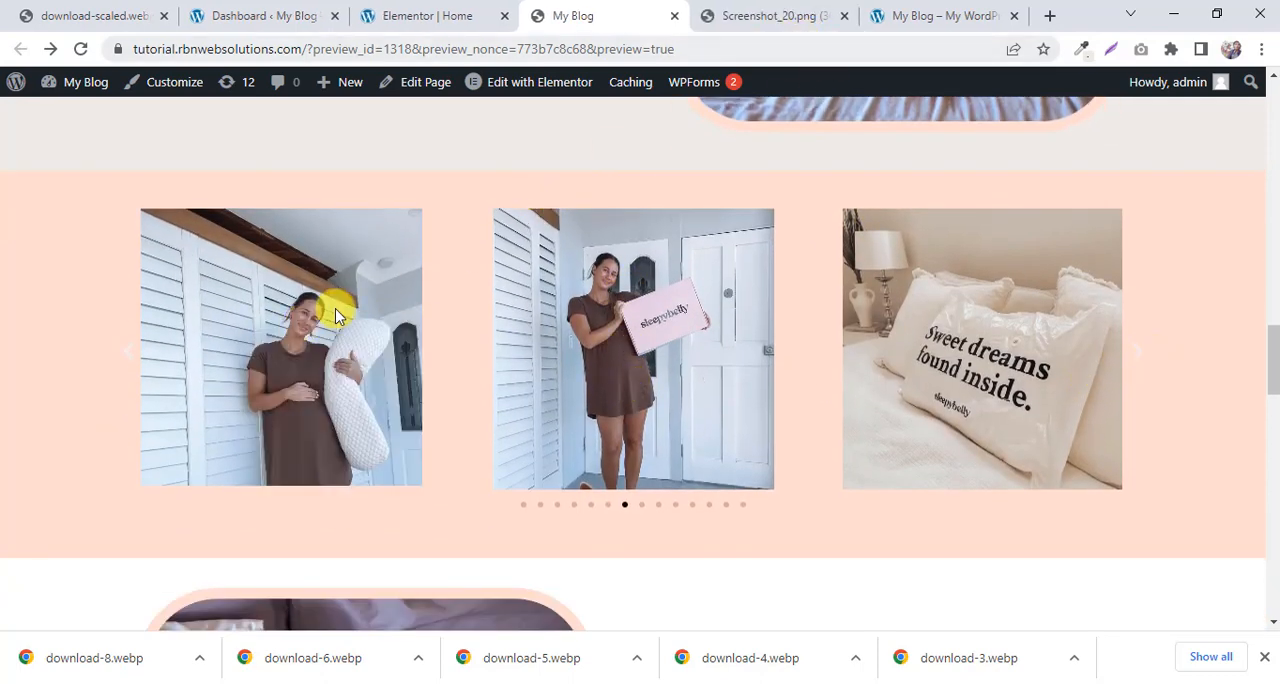
left_click(723, 20)
right_click(597, 331)
left_click(691, 365)
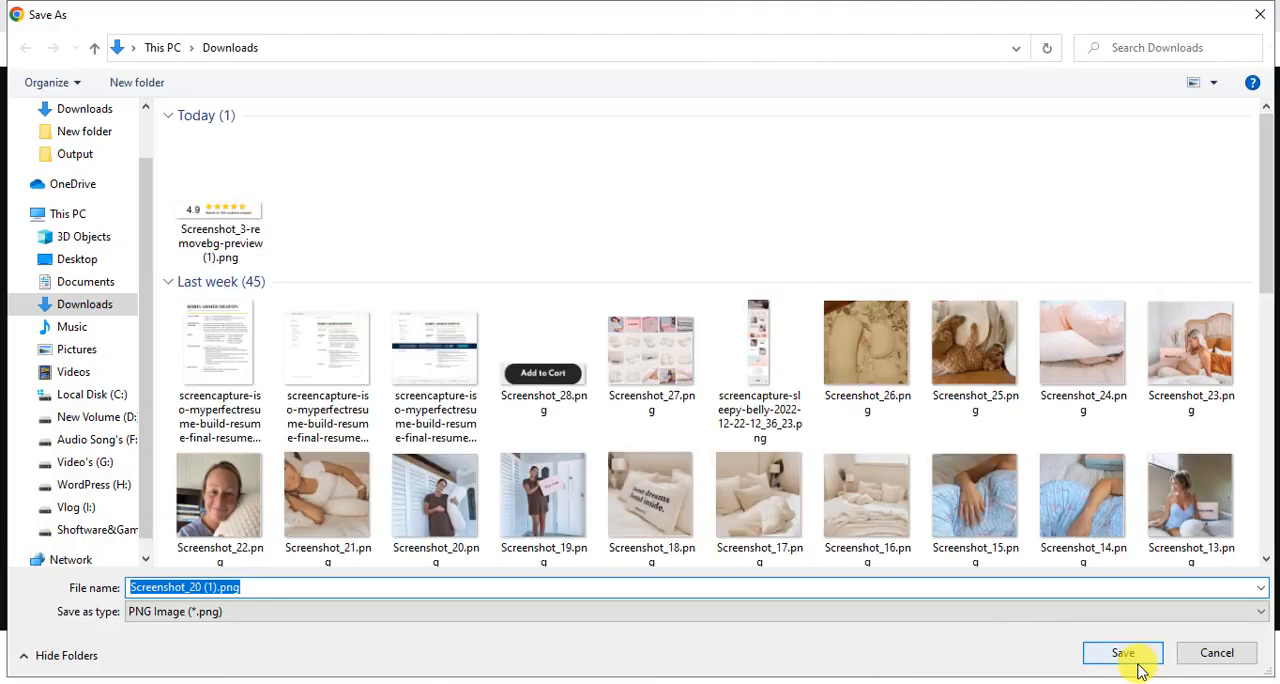
left_click(1131, 657)
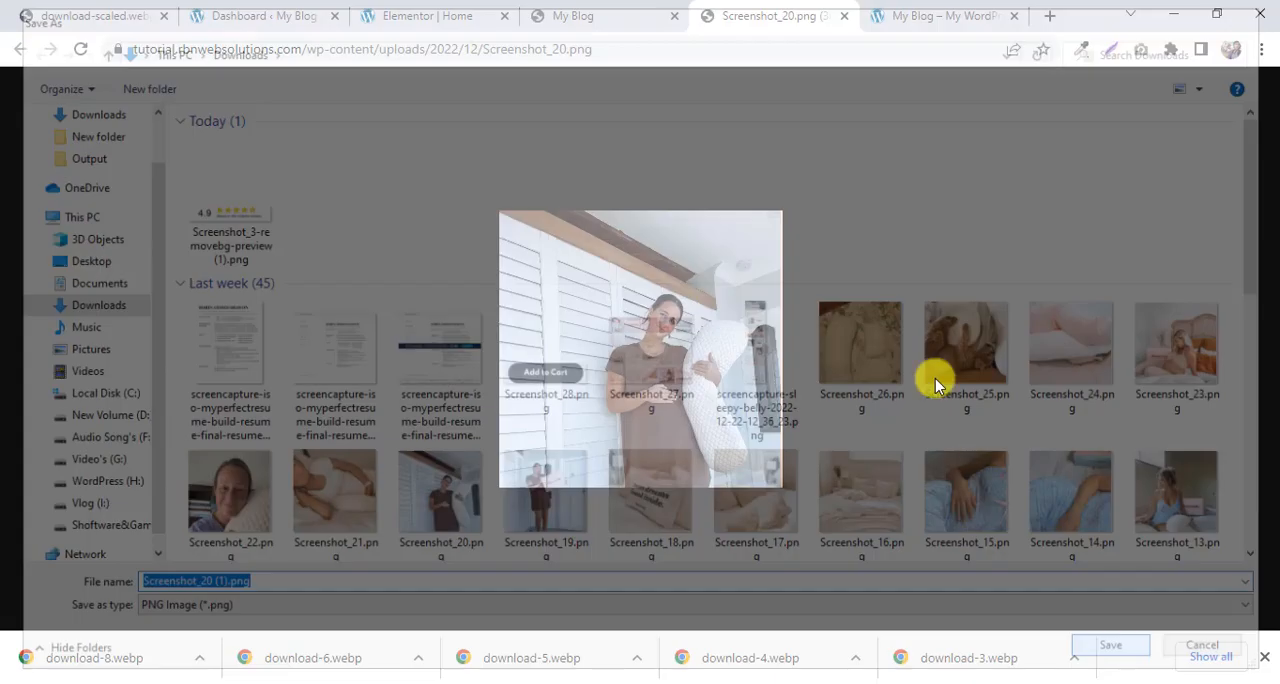
Open the "Sweet dreams found inside." carousel image separately and save it as Screenshot_18 (1).png in Downloads.
left_click(640, 8)
right_click(928, 326)
left_click(940, 336)
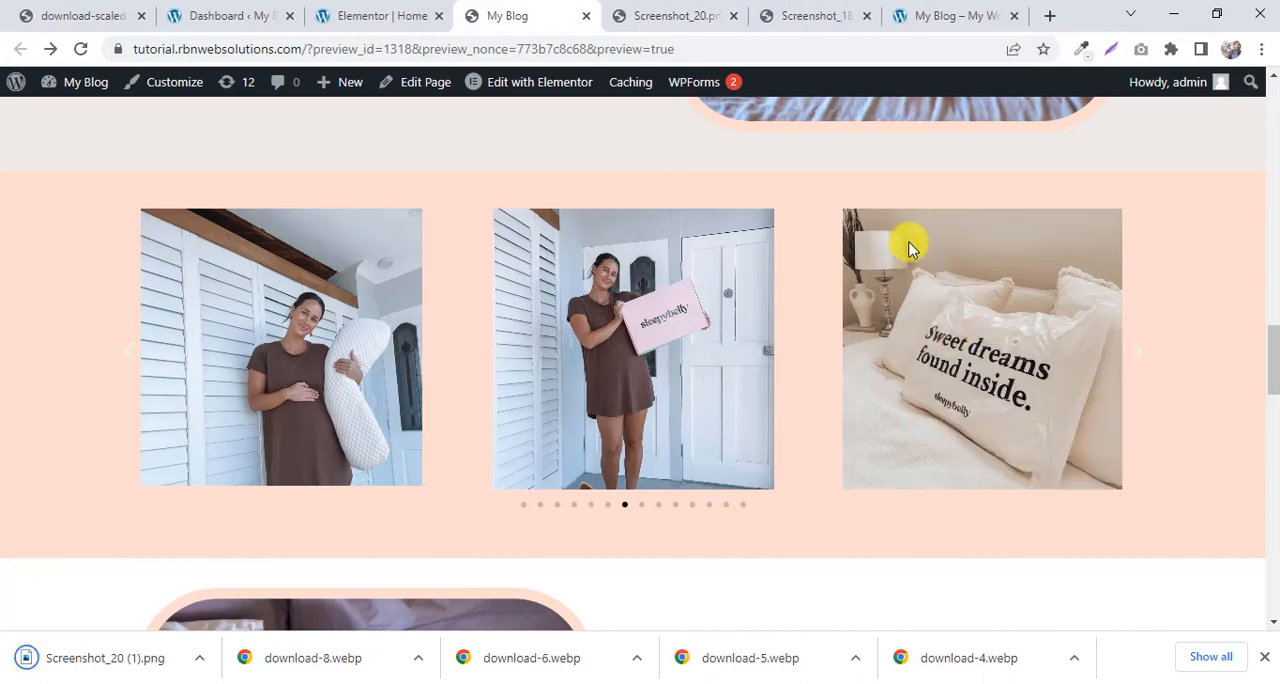
left_click(843, 12)
right_click(680, 292)
left_click(749, 328)
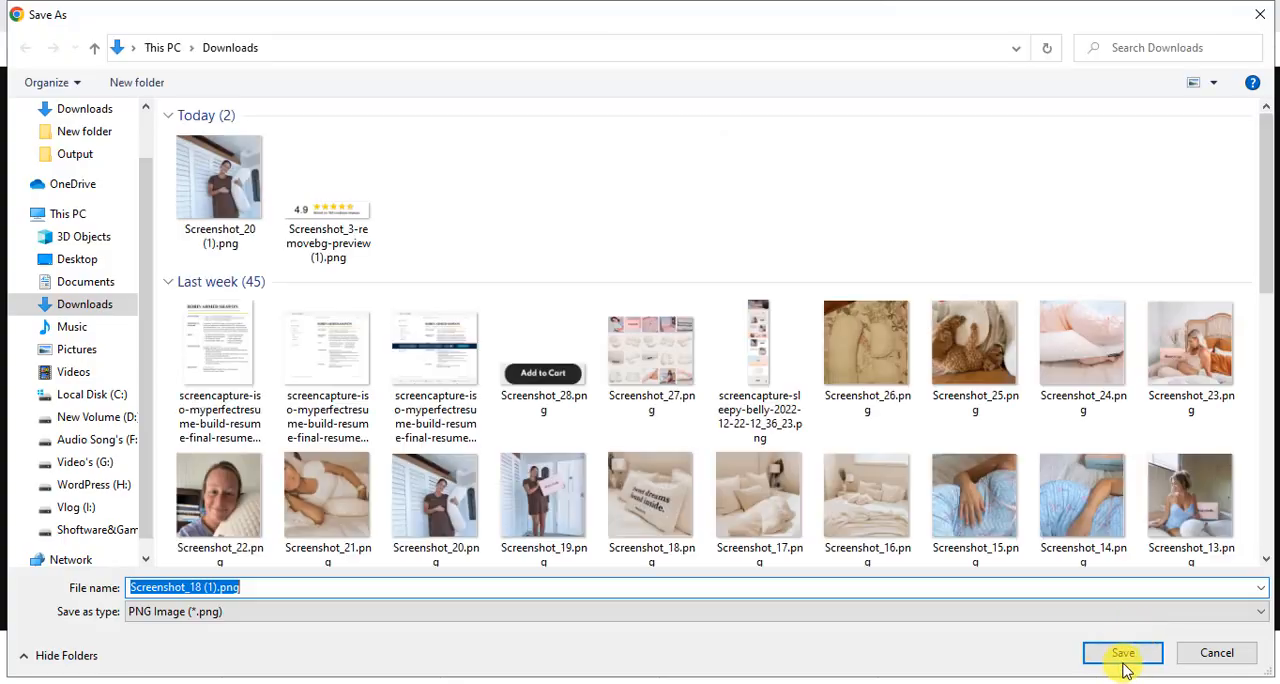
left_click(1123, 654)
Advance the reference carousel and save the image of the quilted pillow beside the lamp as Screenshot_17 (1).png in Downloads.
left_click(540, 16)
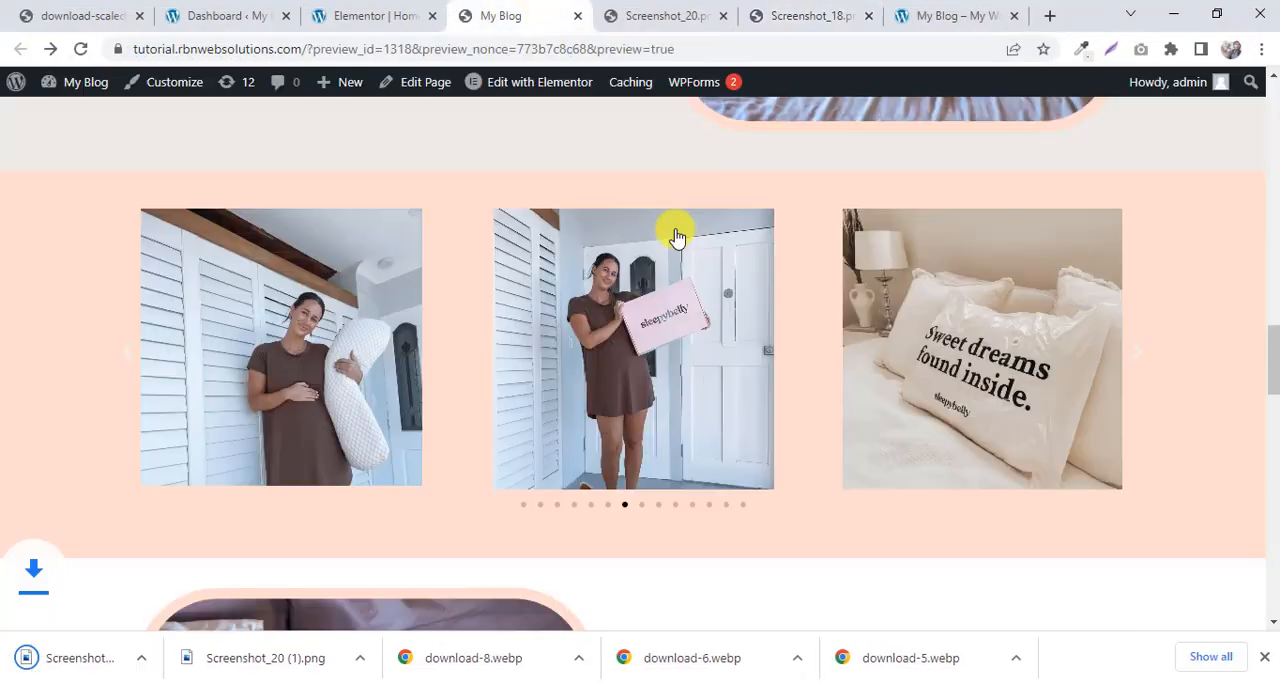
left_click_drag(968, 358, 463, 358)
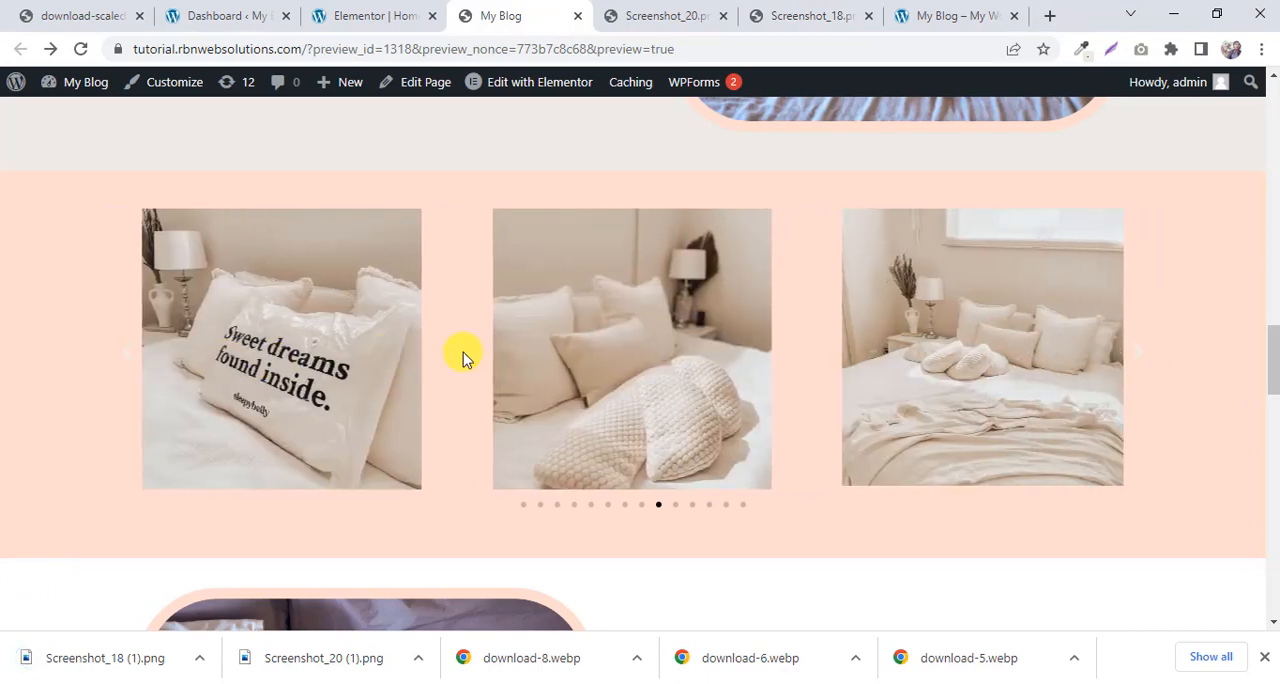
middle_click(640, 349)
left_click(850, 15)
right_click(640, 275)
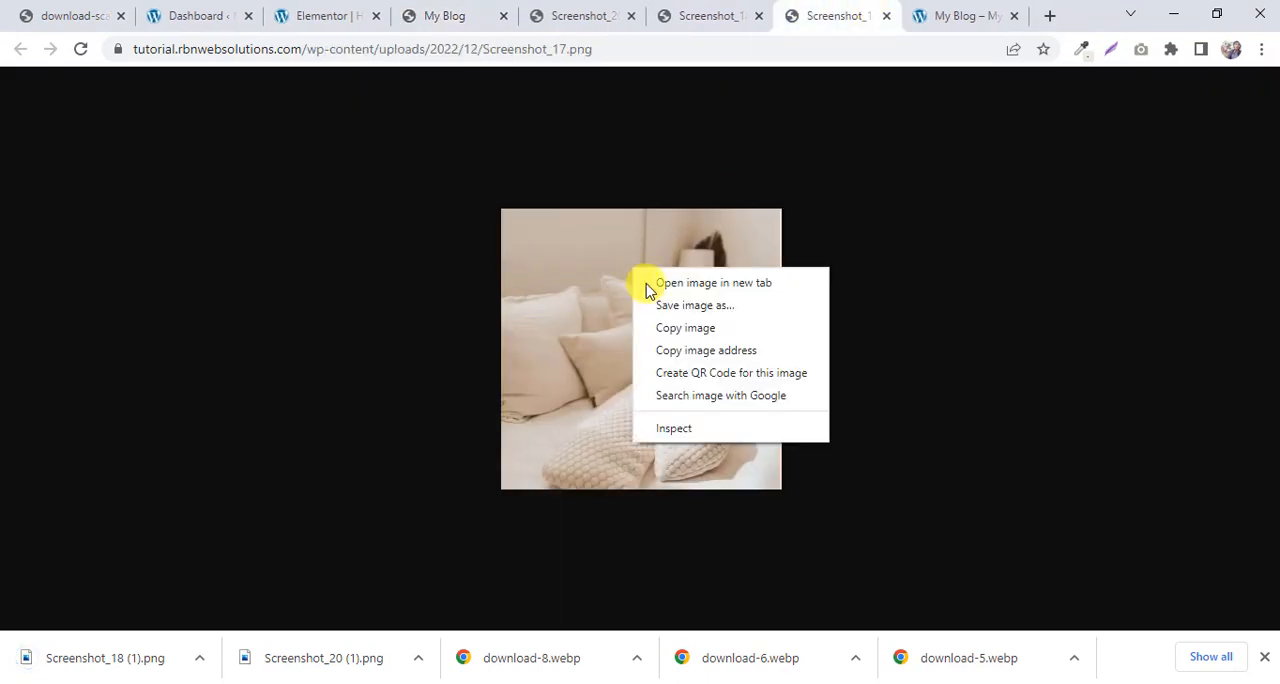
left_click(704, 316)
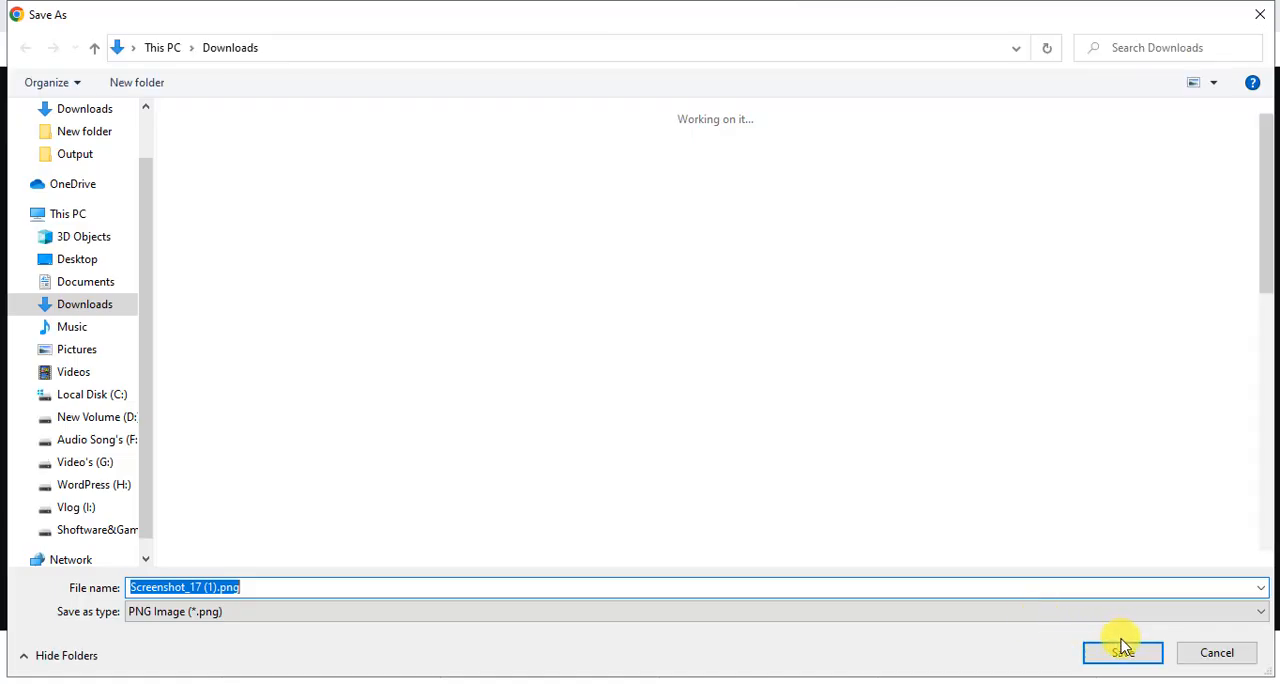
left_click(1122, 646)
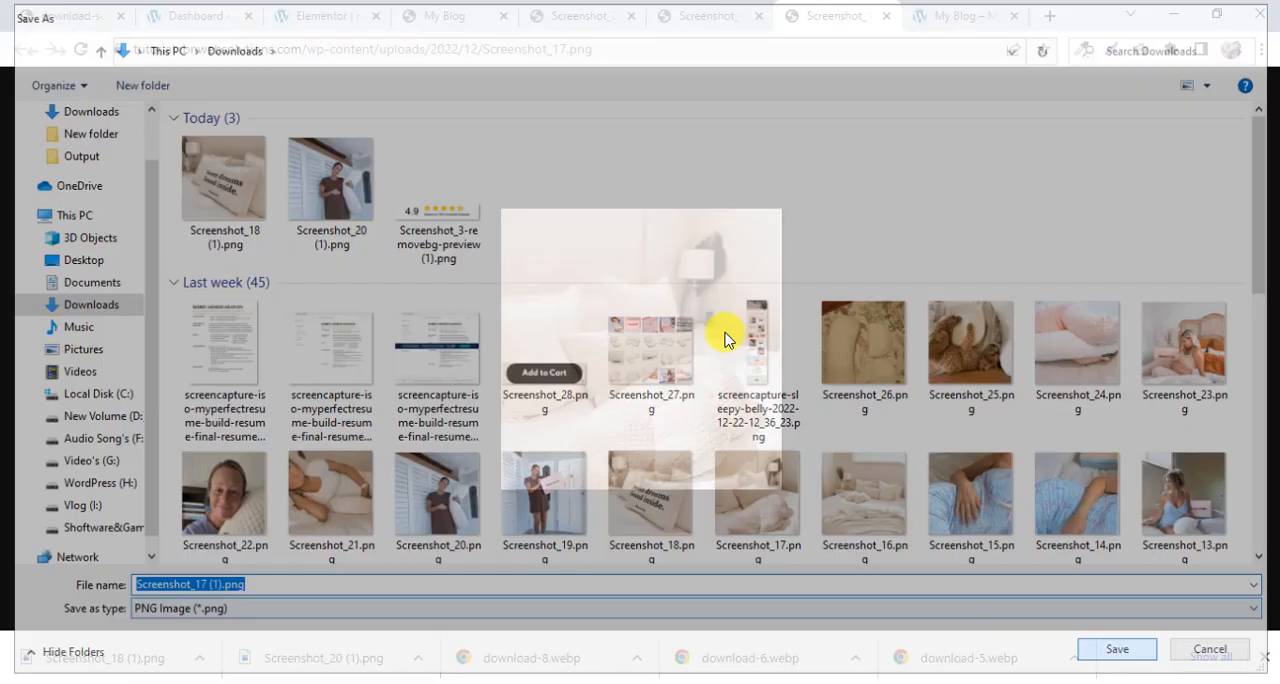
Open the carousel image of the full bed under the window separately and save it as Screenshot_16 (1).png in Downloads.
left_click(427, 8)
right_click(990, 386)
left_click(1002, 385)
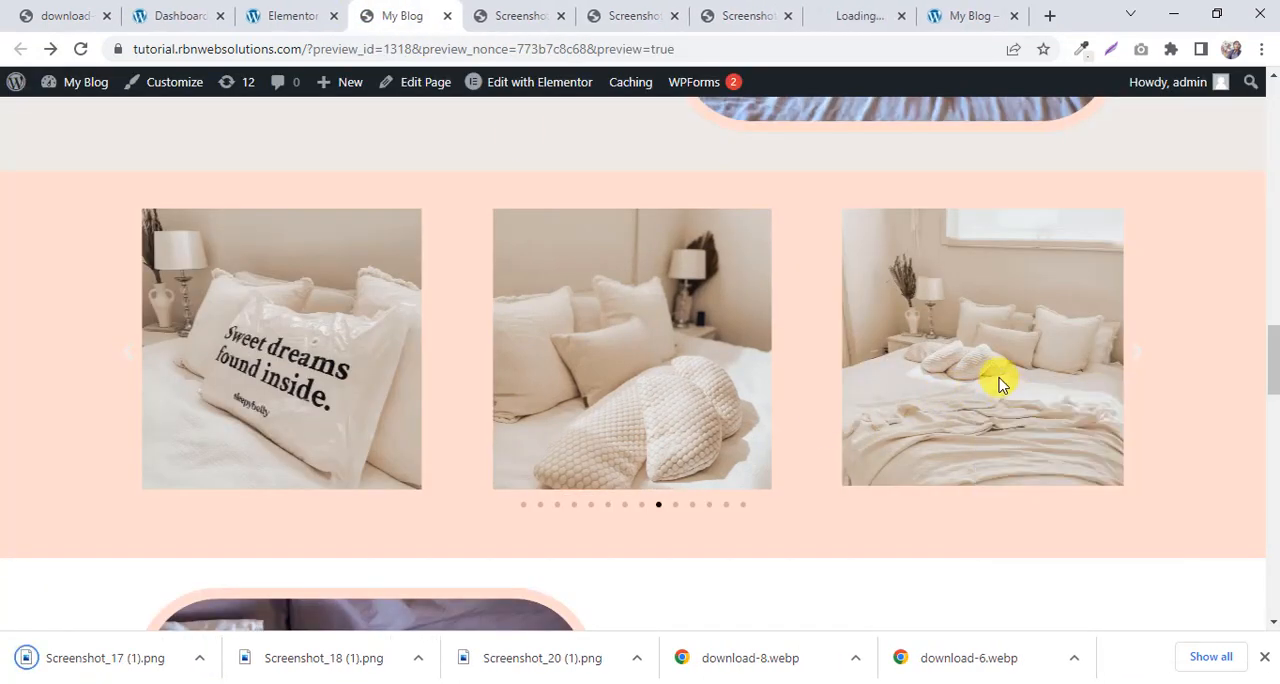
left_click(875, 8)
right_click(669, 322)
left_click(751, 354)
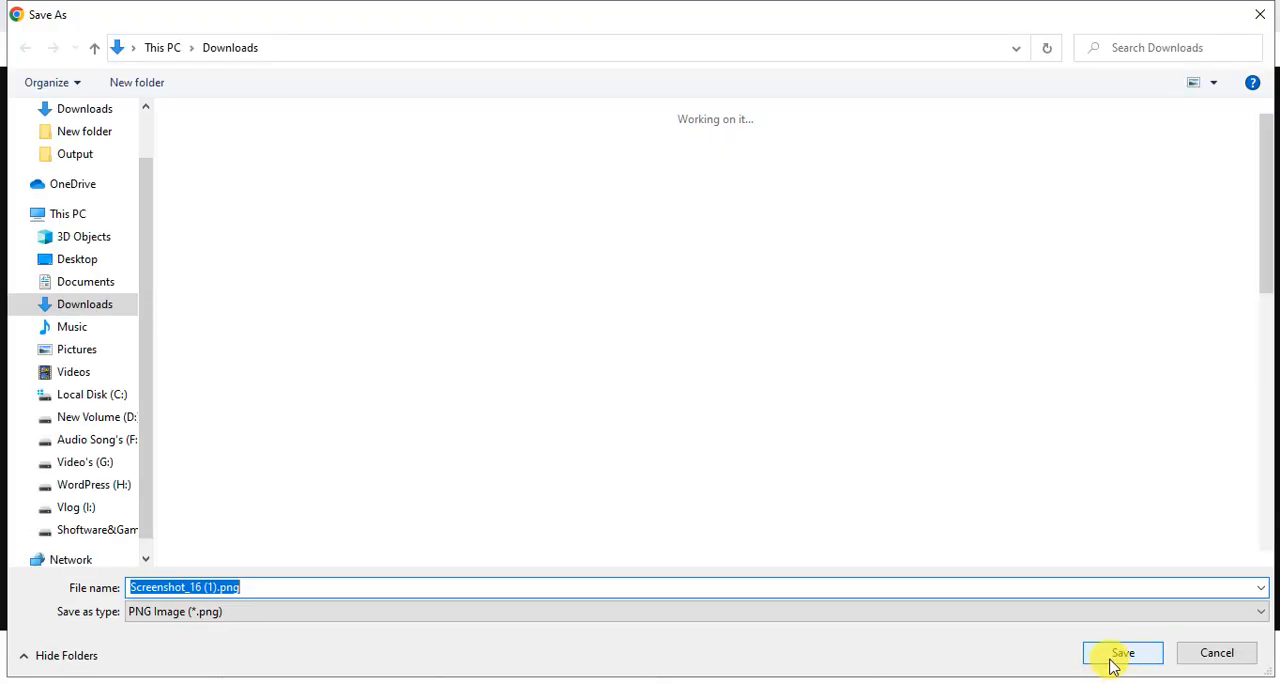
left_click(1120, 650)
Save the carousel image of the hand resting on blue patterned pajamas as Screenshot_15 (1).png in Downloads.
left_click(429, 14)
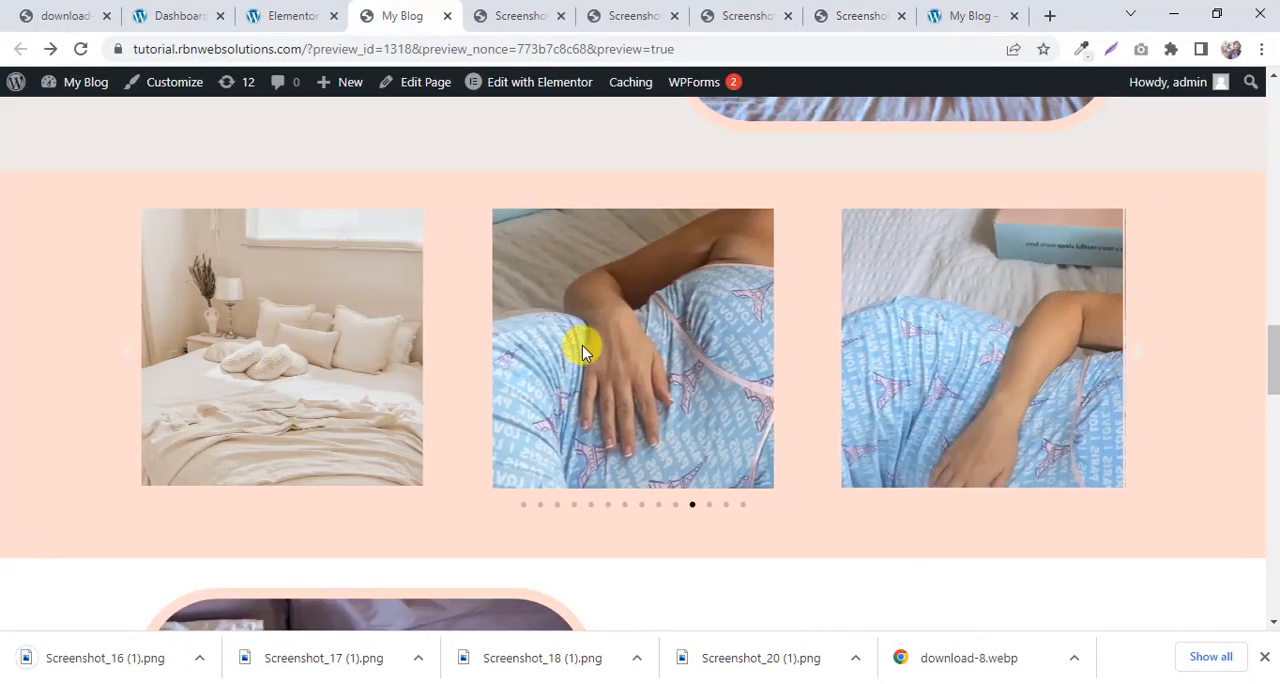
right_click(591, 354)
left_click(607, 358)
left_click(851, 10)
right_click(598, 300)
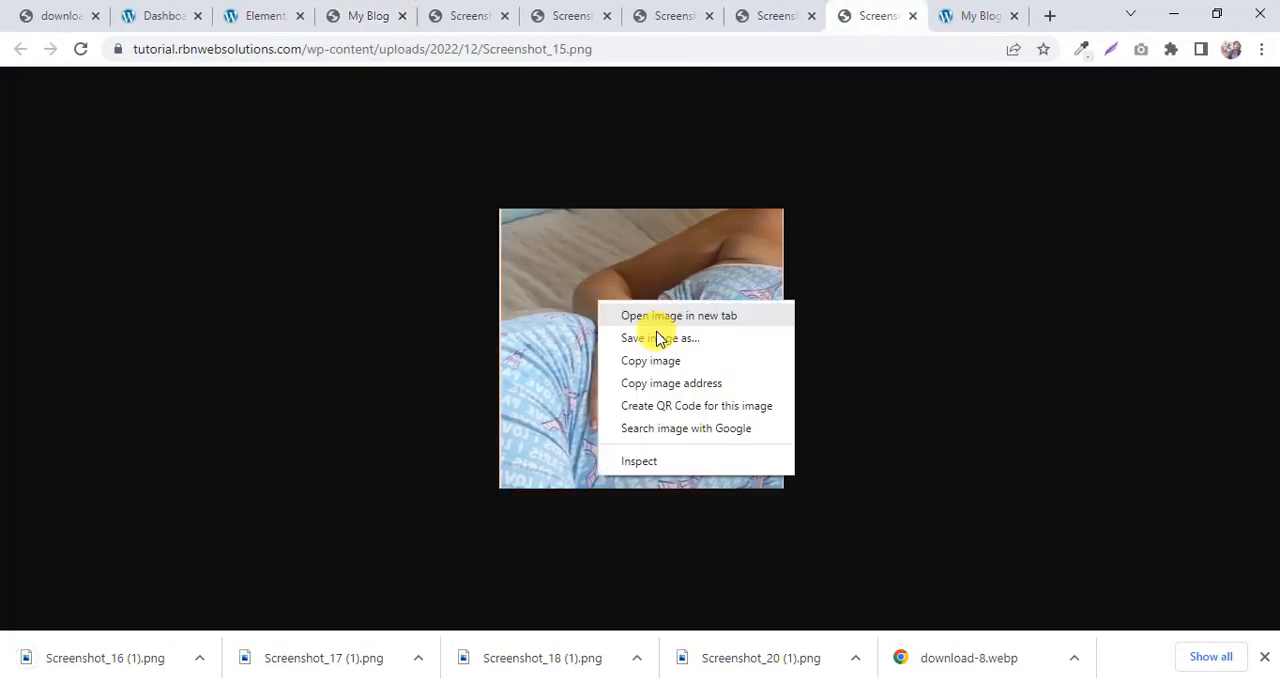
left_click(666, 337)
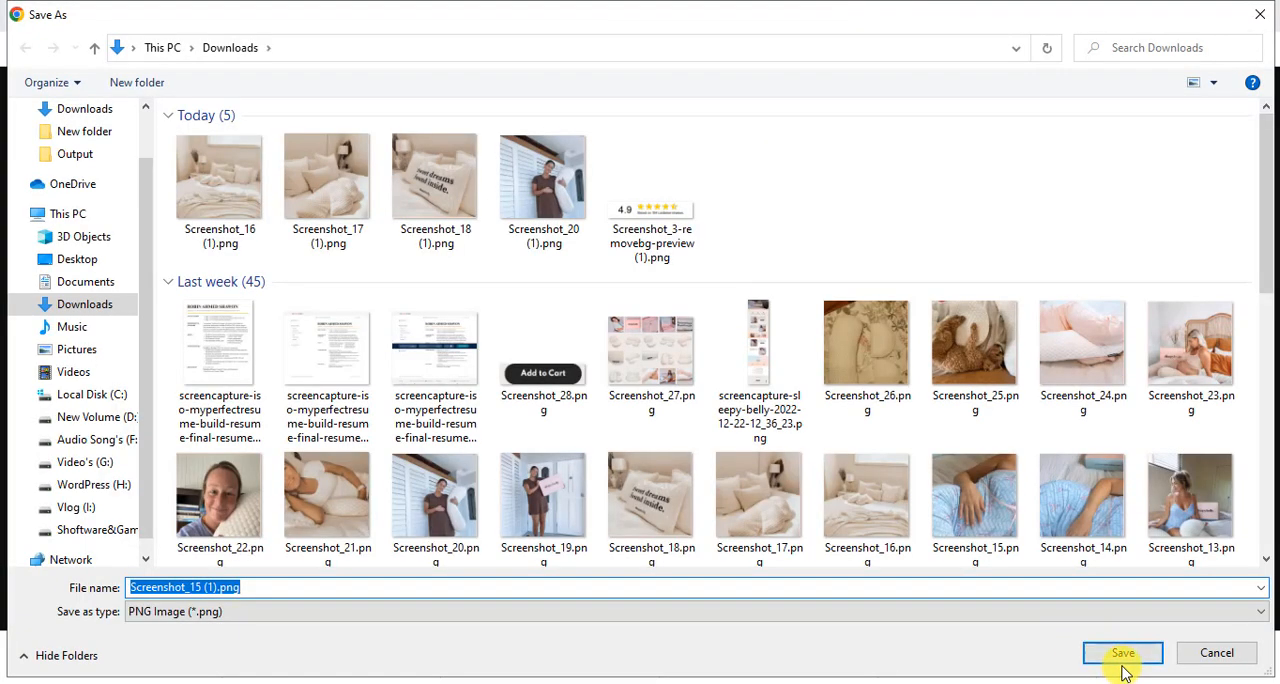
key("Return")
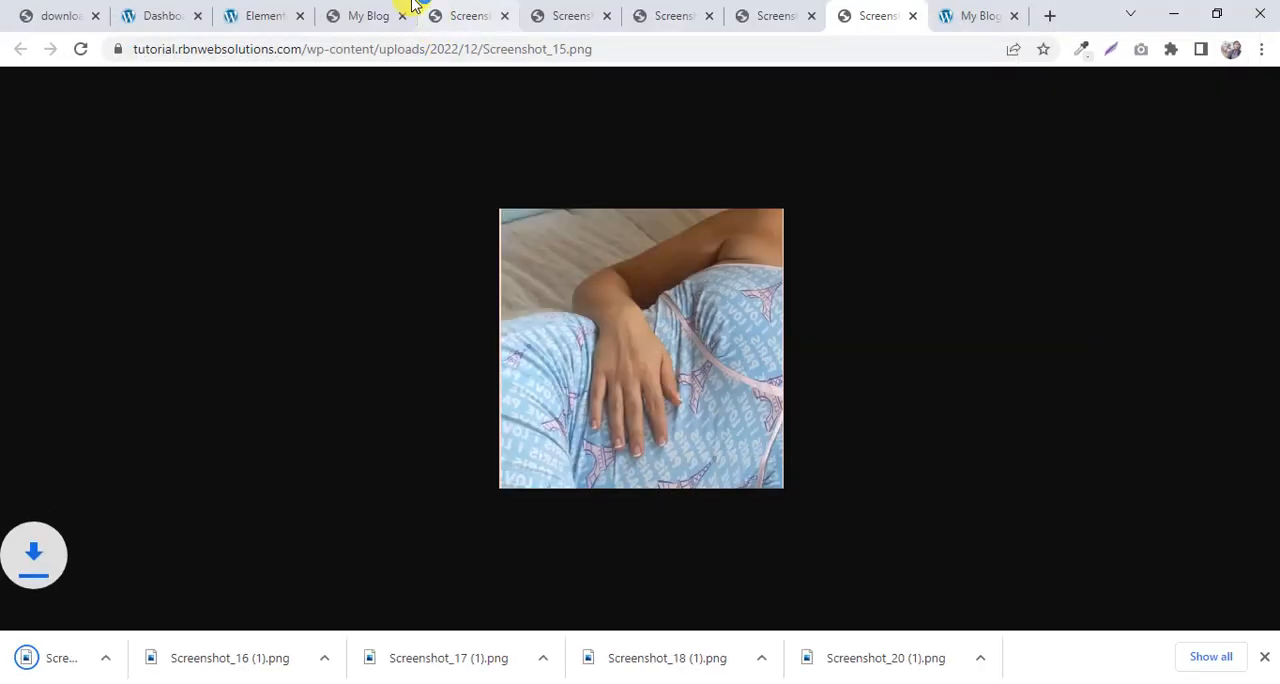
Save the carousel image of the woman sitting on the bed beside the sleepybelly box as Screenshot_13 (1).png in Downloads.
left_click(404, 13)
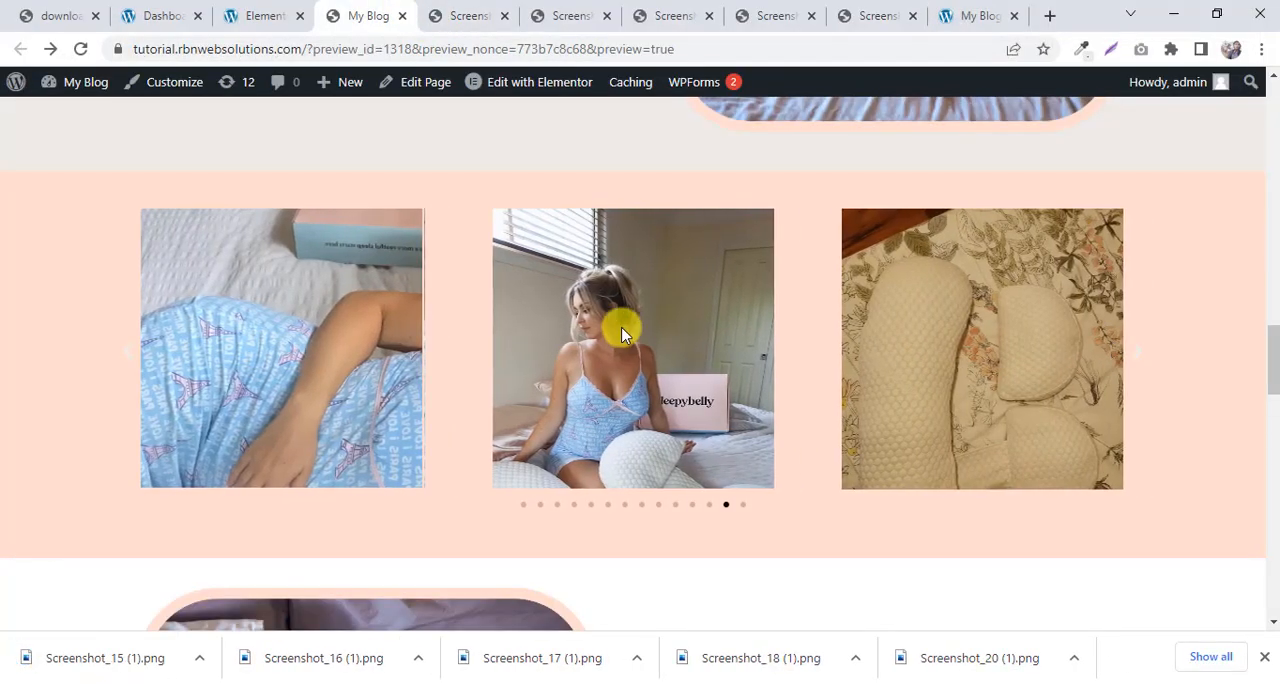
right_click(637, 331)
left_click(663, 345)
left_click(890, 15)
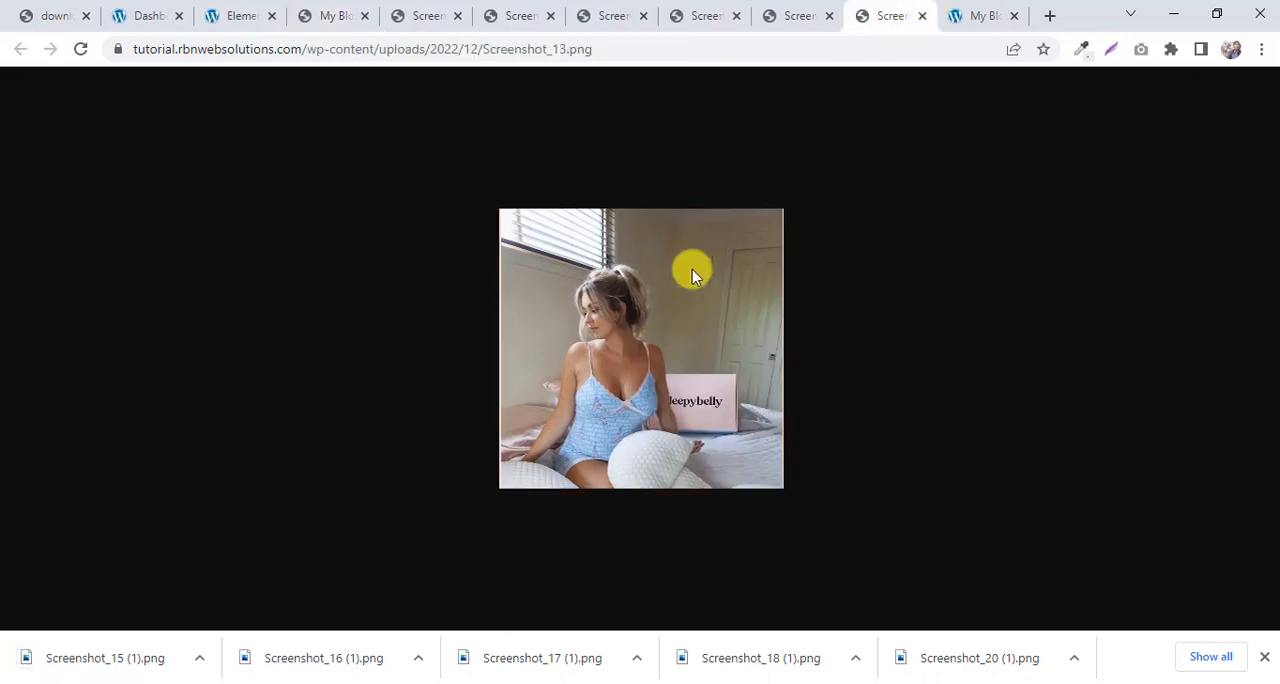
right_click(665, 275)
left_click(718, 304)
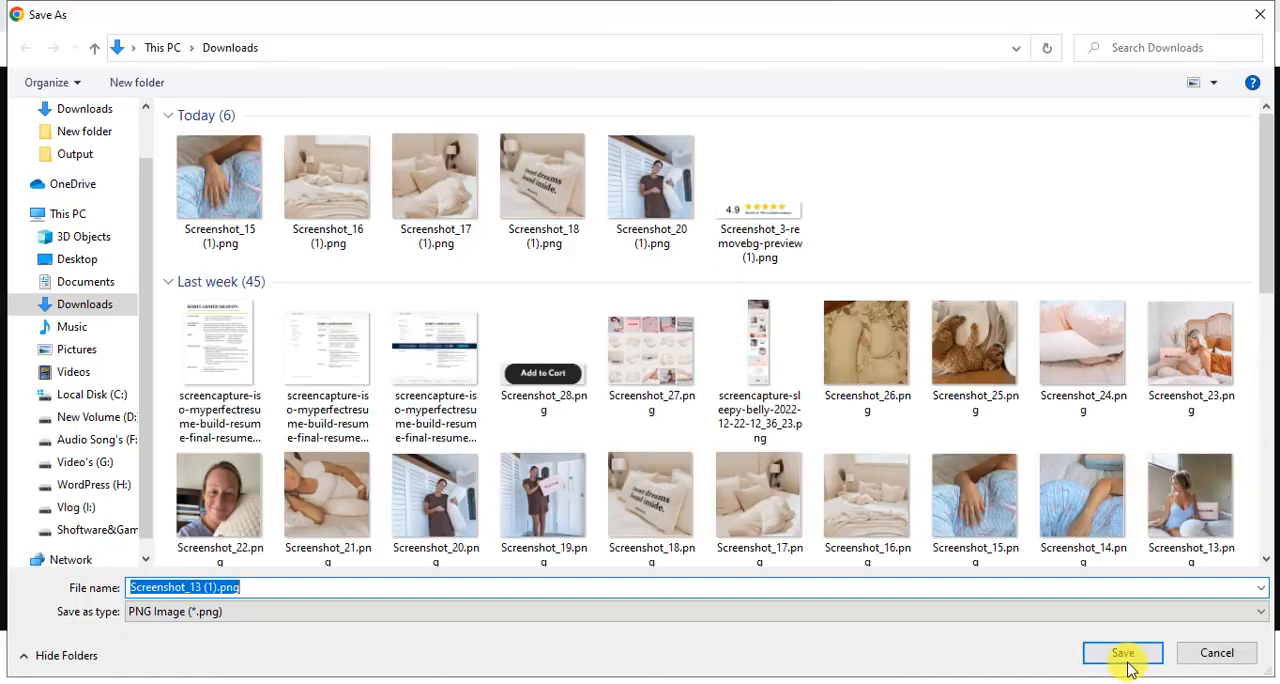
left_click(1120, 652)
Close the six leftover Screenshot image tabs.
left_click(427, 12)
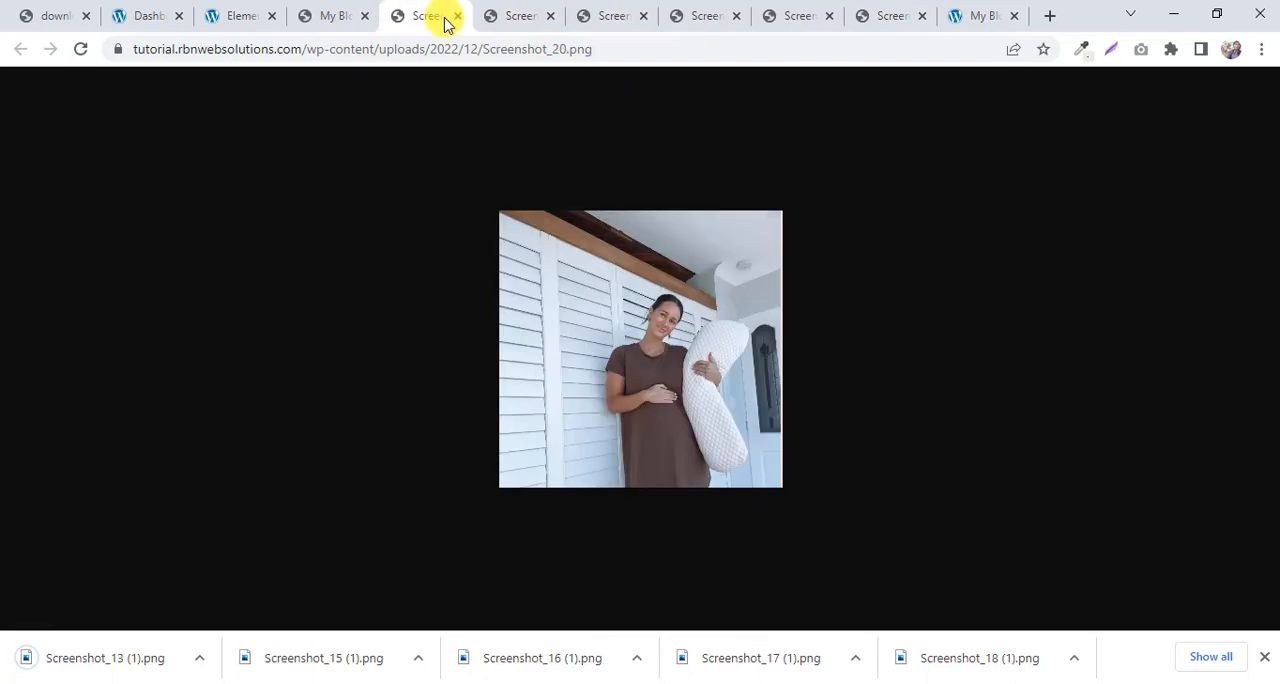
left_click(456, 16)
left_click(456, 16)
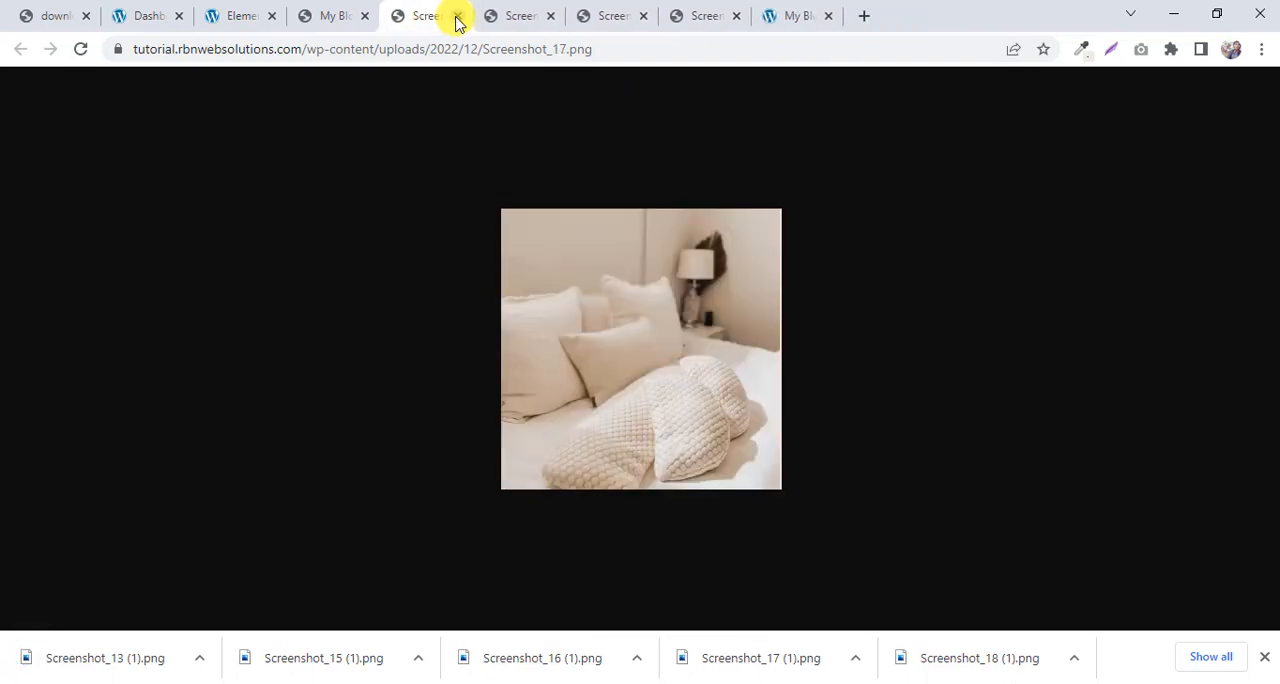
left_click(456, 16)
left_click(456, 16)
left_click(456, 16)
left_click(456, 16)
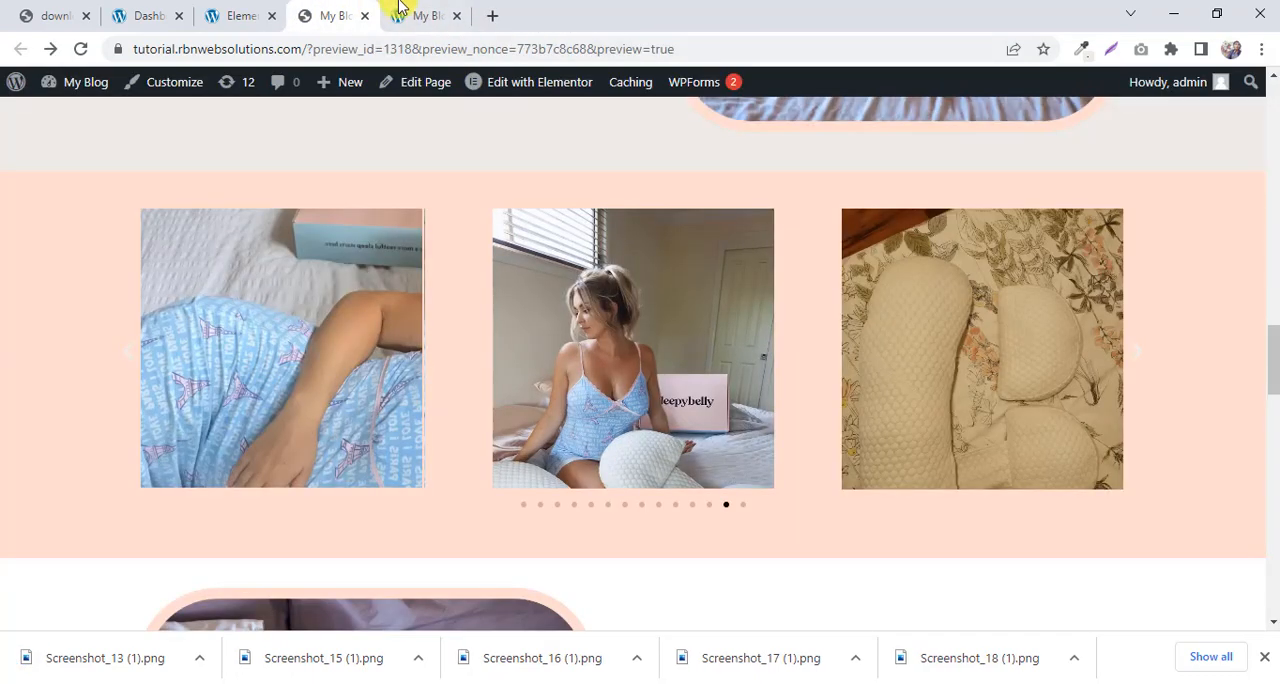
Add a single-column section below the last image-and-text section in the Elementor editor, checking the reference carousel for its layout.
left_click(255, 14)
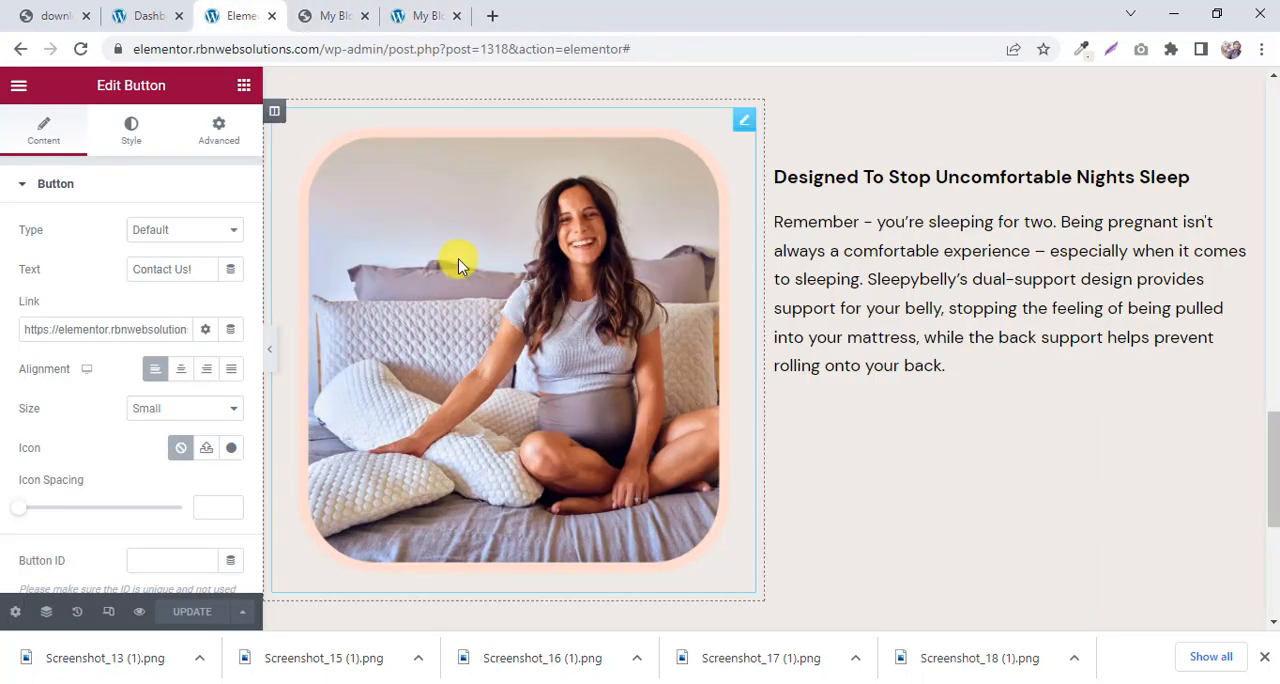
scroll(689, 243, "down", 1)
scroll(689, 243, "down", 3)
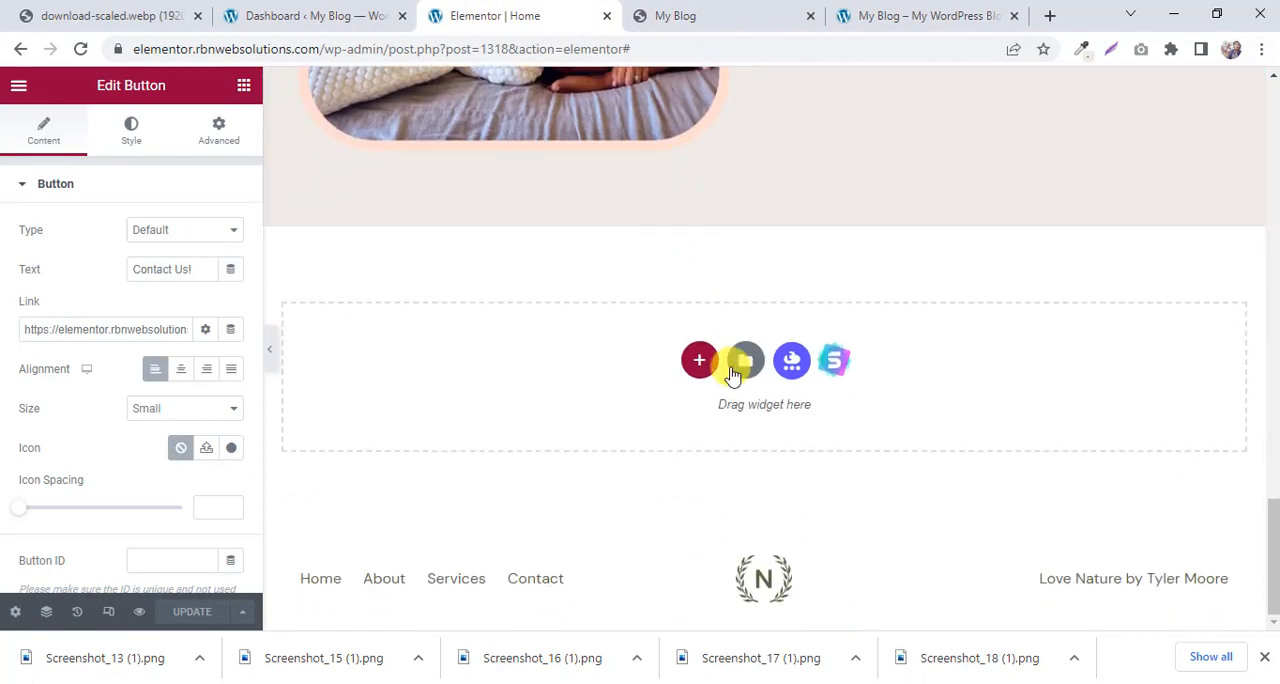
left_click(695, 368)
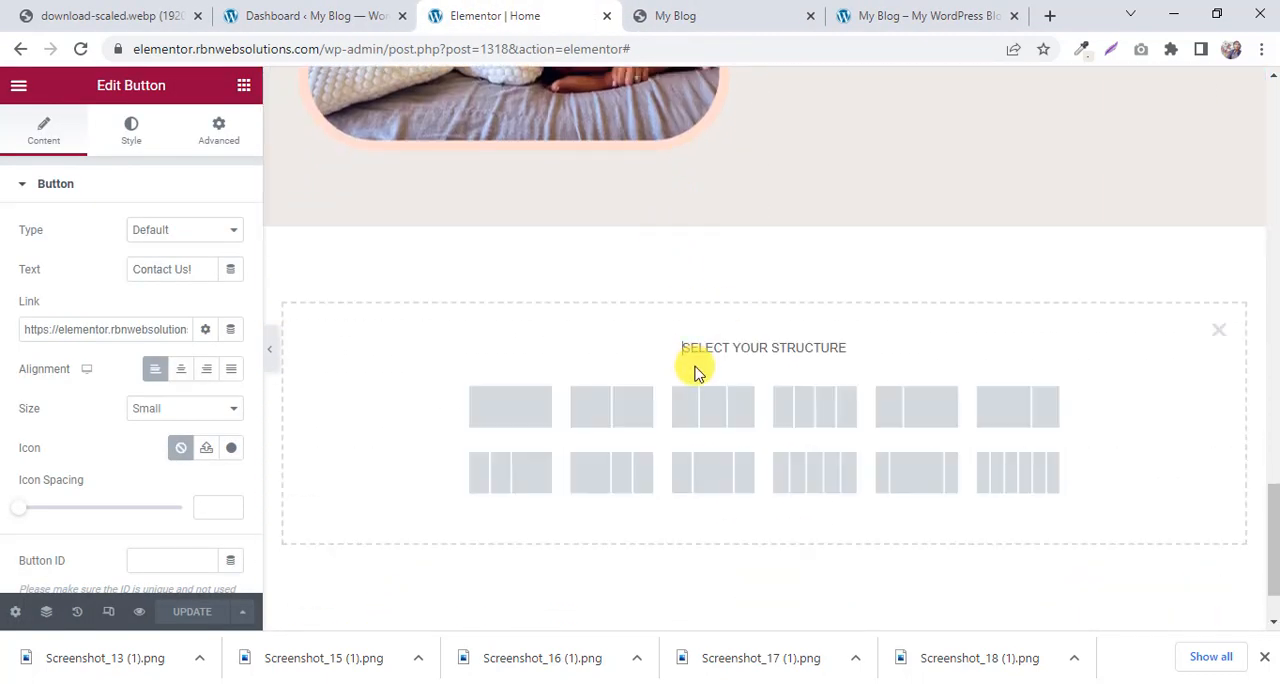
left_click(645, 14)
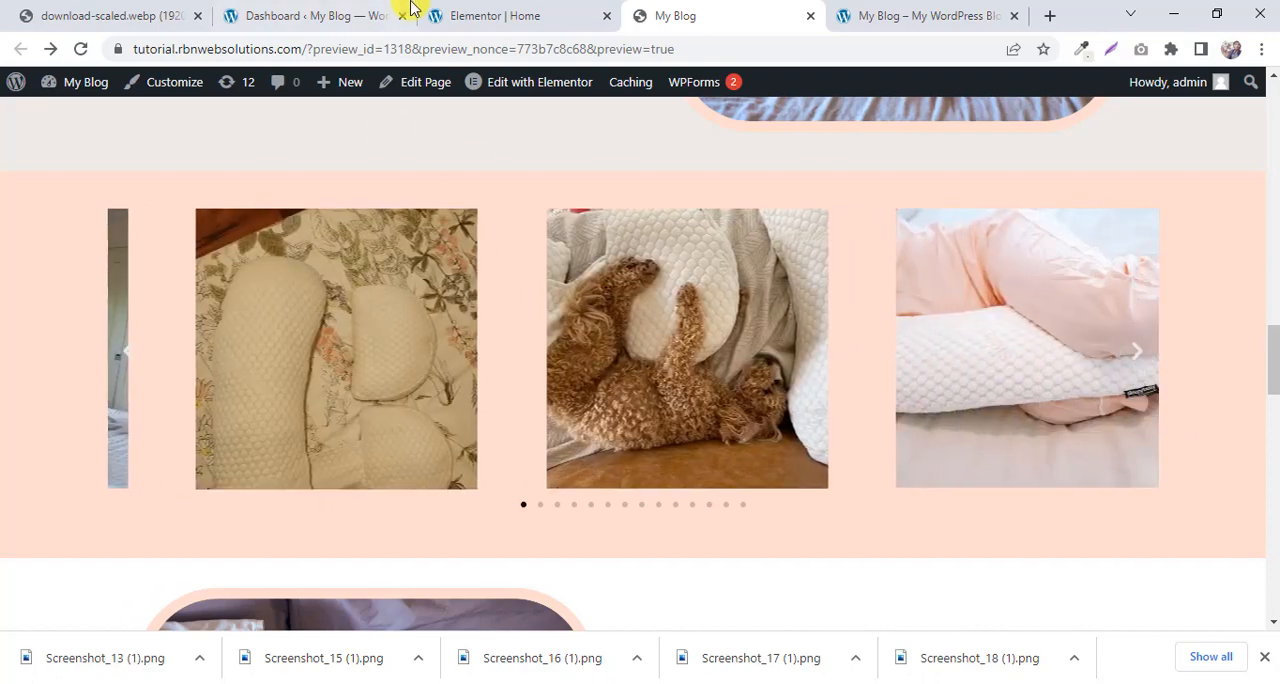
left_click(432, 12)
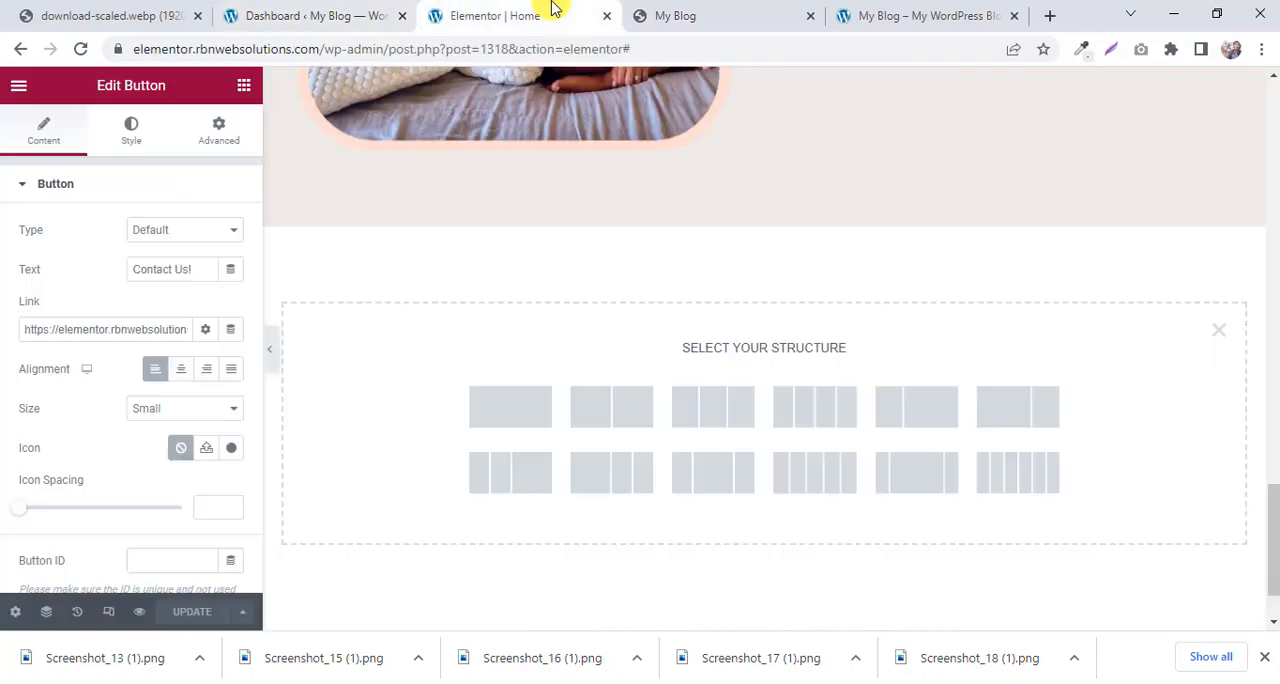
left_click(500, 425)
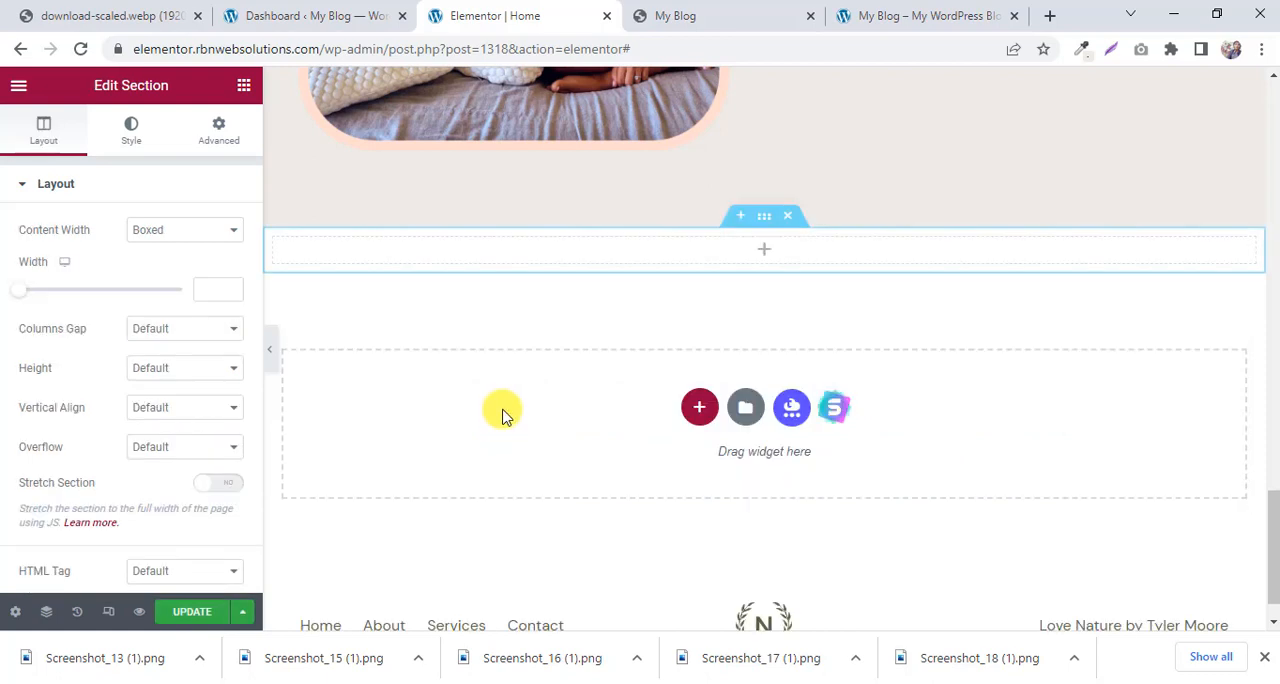
Search the widgets for "slider" and place an Image Carousel in the new empty section.
left_click(766, 254)
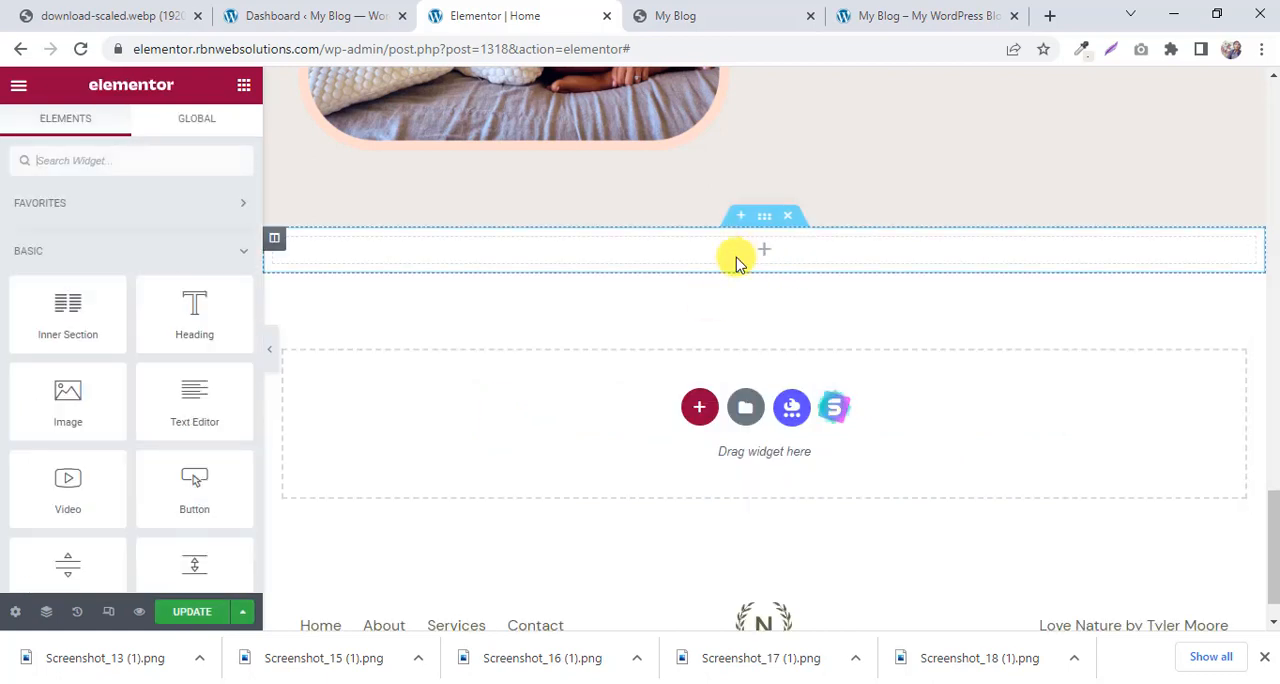
left_click(107, 160)
type("slider")
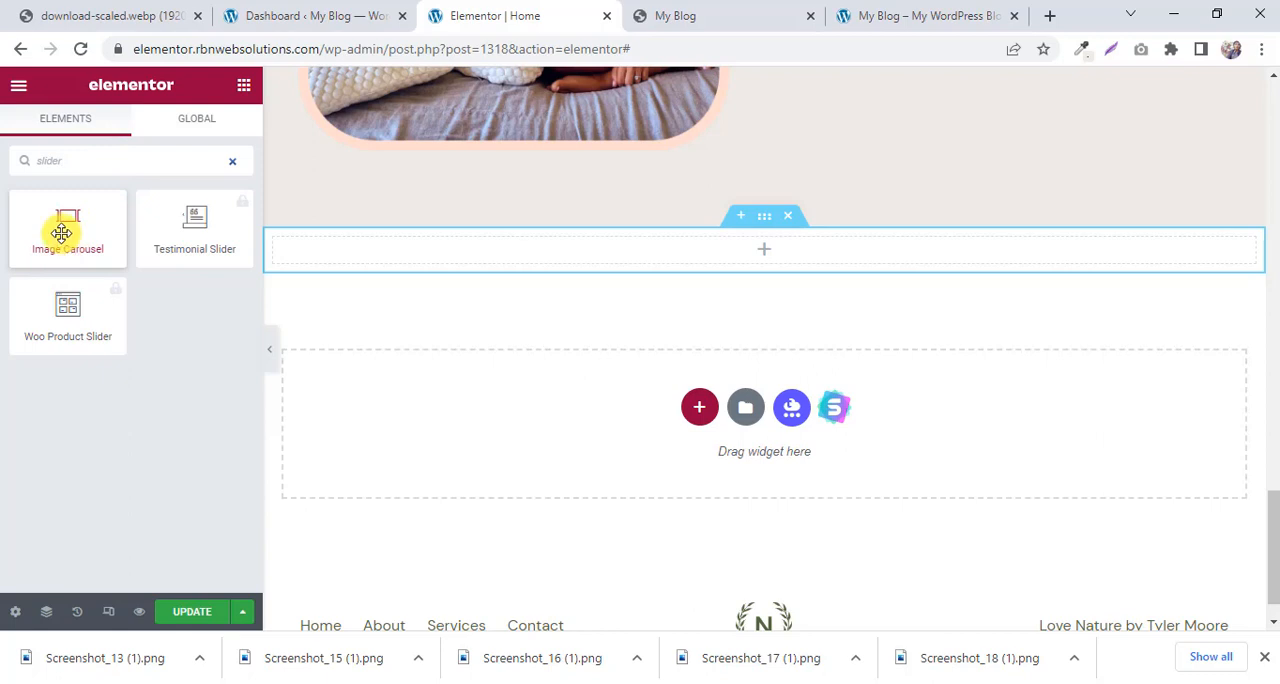
left_click_drag(60, 232, 740, 250)
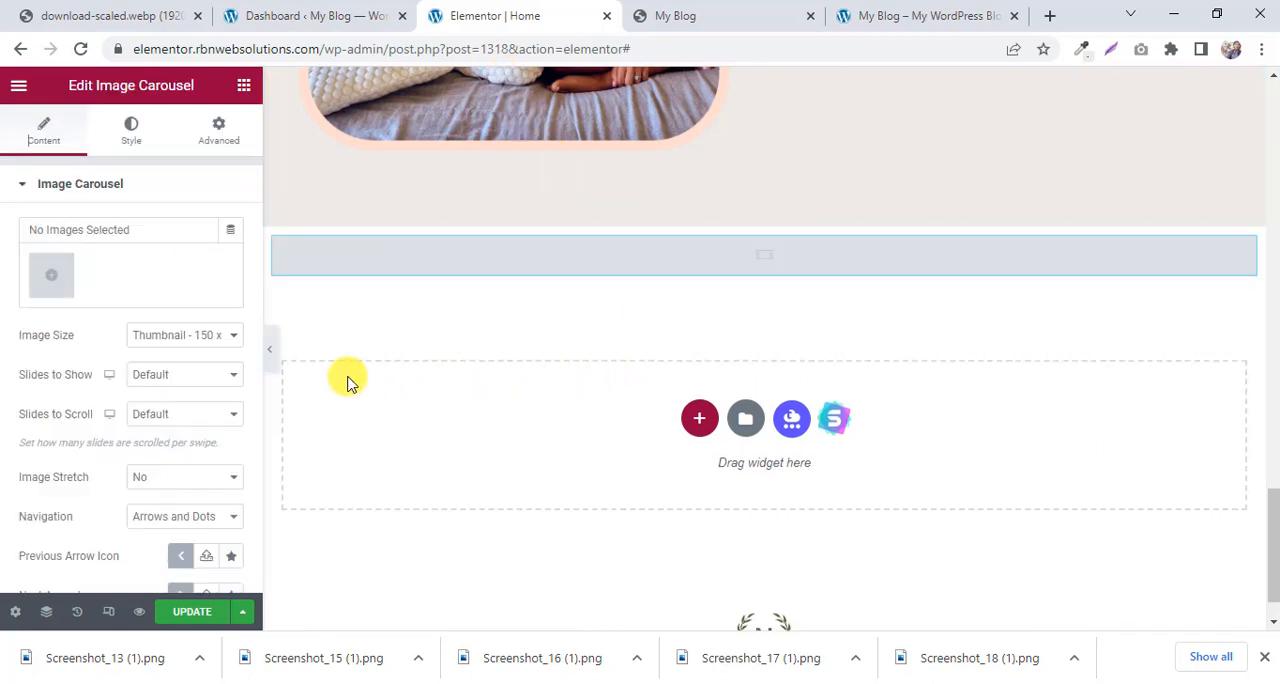
Upload Screenshot_13, 15, 16, 17, 18 and 20 (1).png plus download-8.webp from Downloads for the carousel's gallery.
left_click(58, 277)
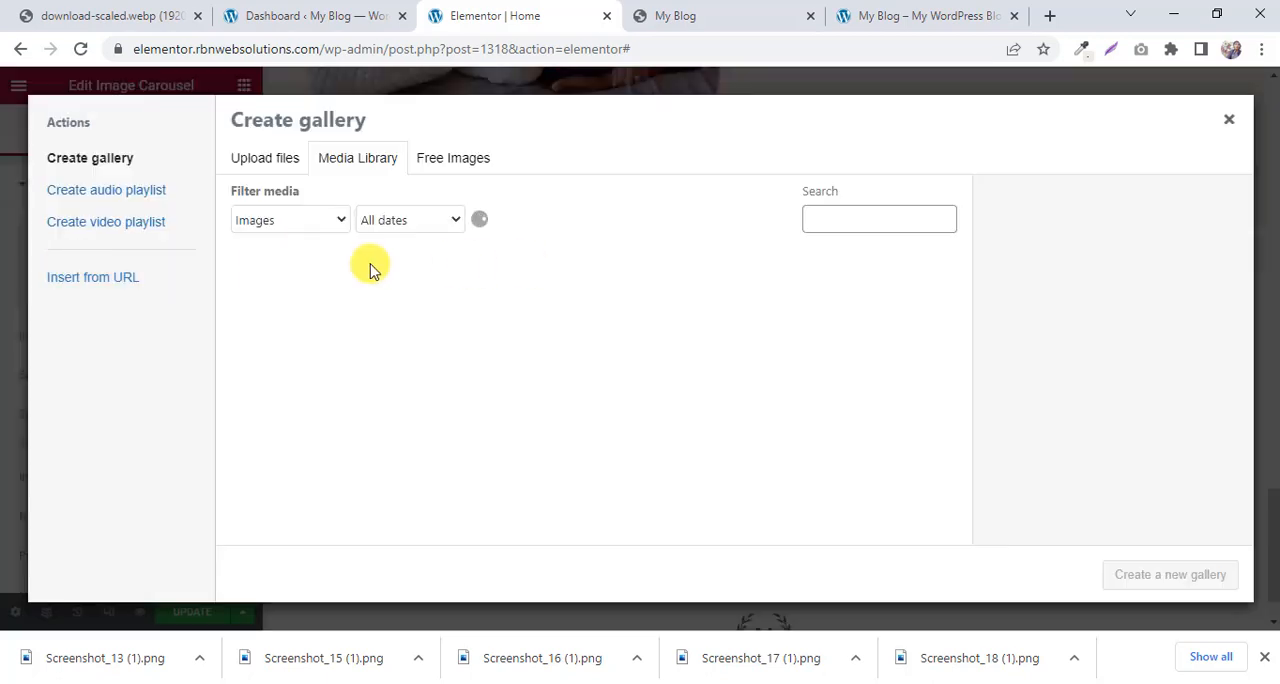
left_click(268, 165)
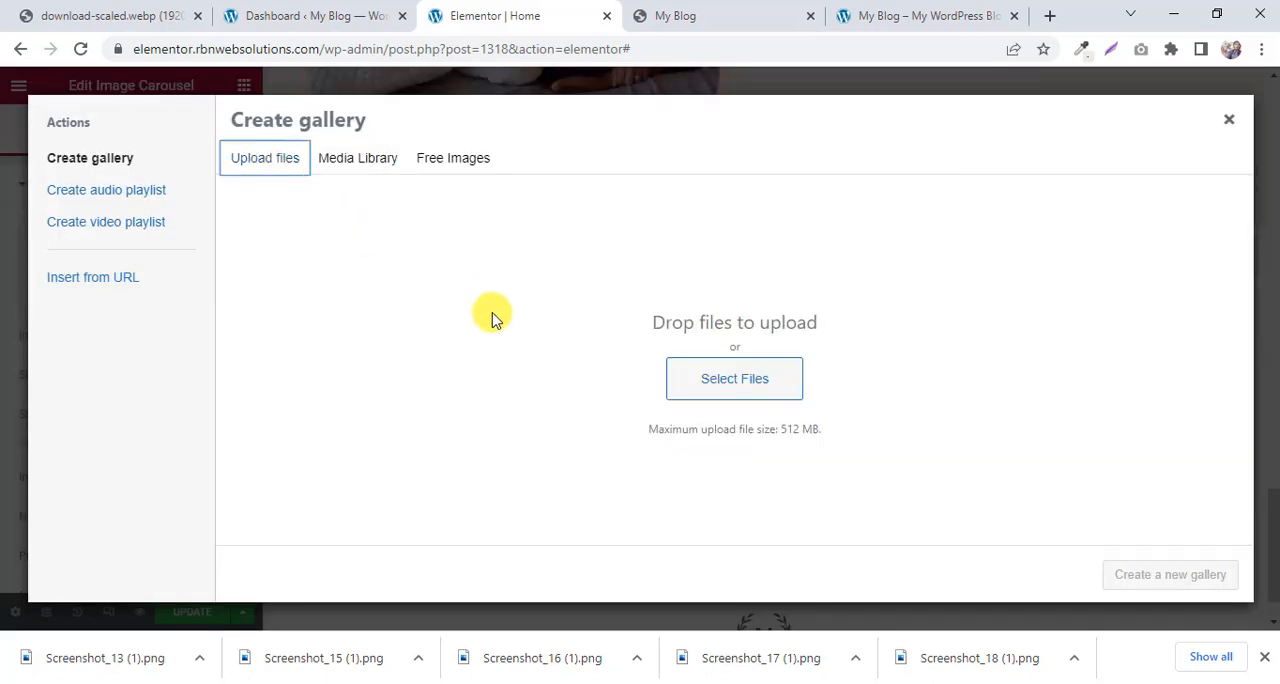
left_click(740, 390)
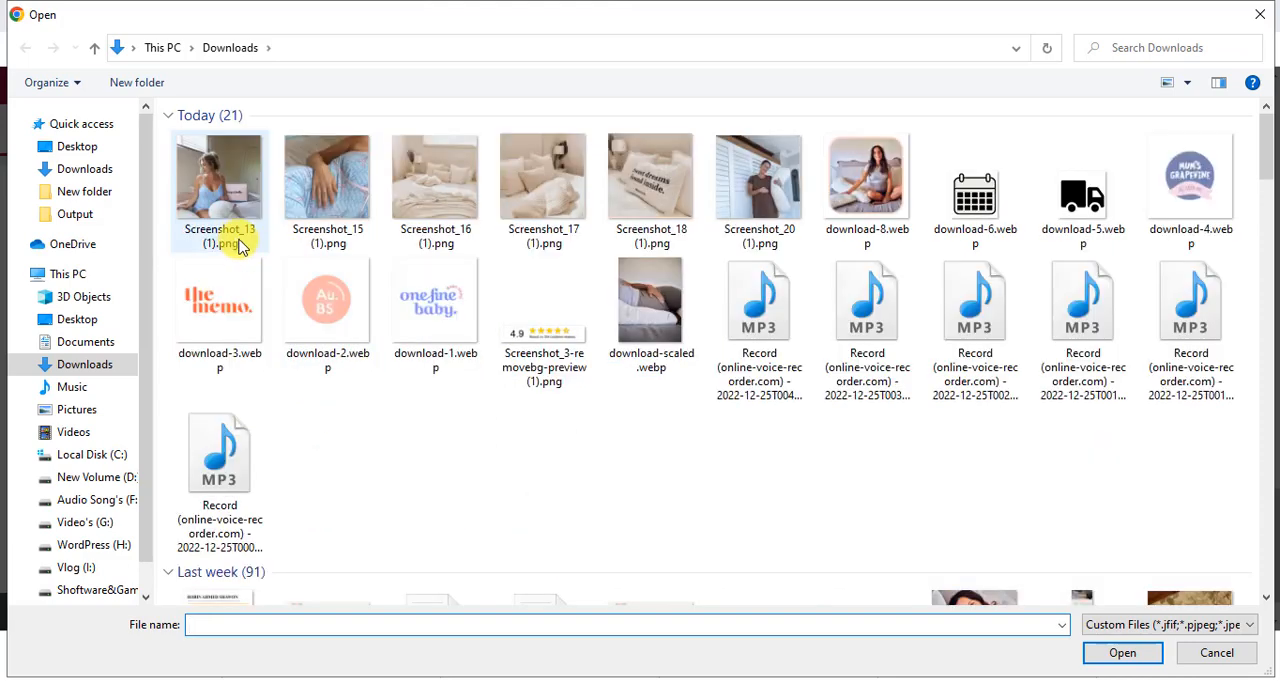
left_click(232, 208)
left_click(366, 200, "ctrl")
left_click(440, 195, "ctrl")
left_click(569, 203, "ctrl")
left_click(680, 177, "ctrl")
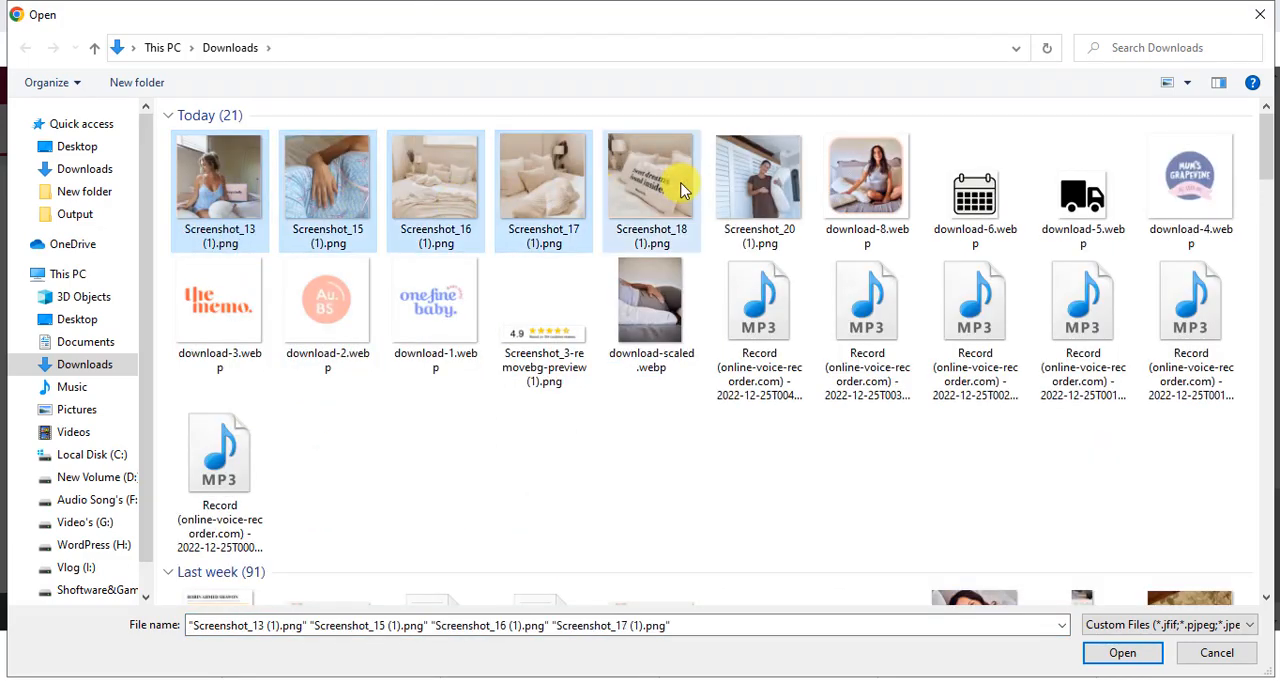
left_click(790, 190, "ctrl")
left_click(838, 235, "ctrl")
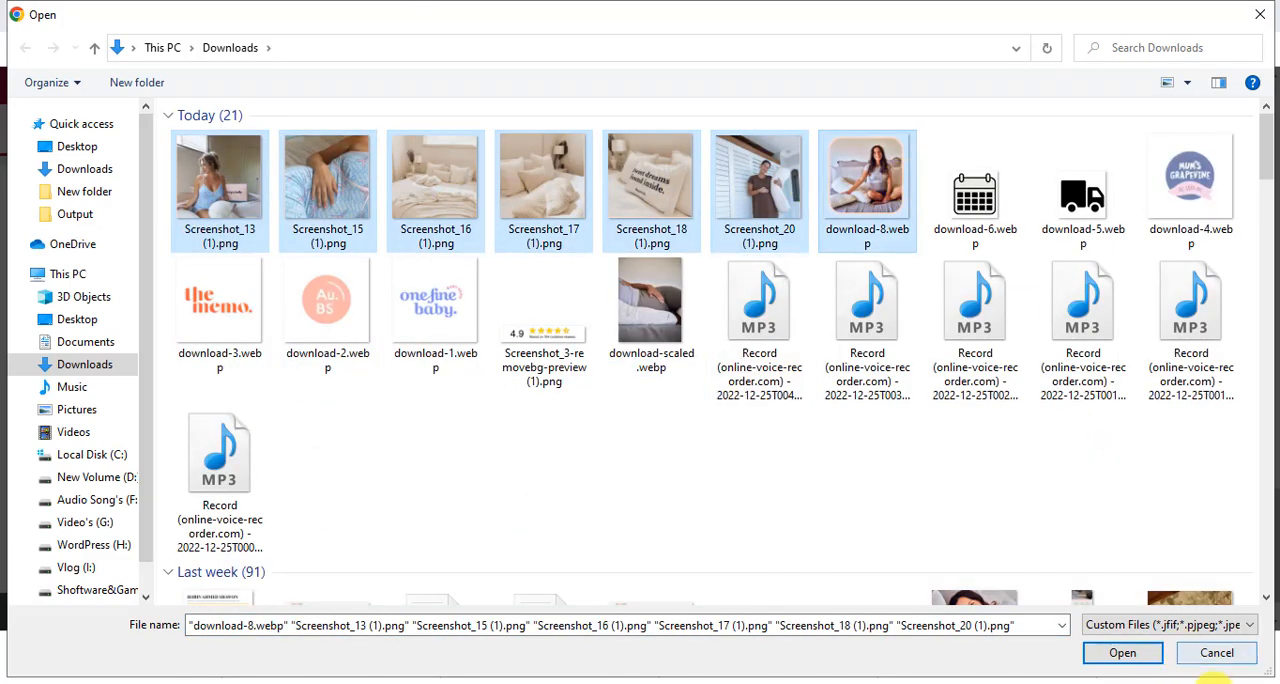
left_click(1130, 660)
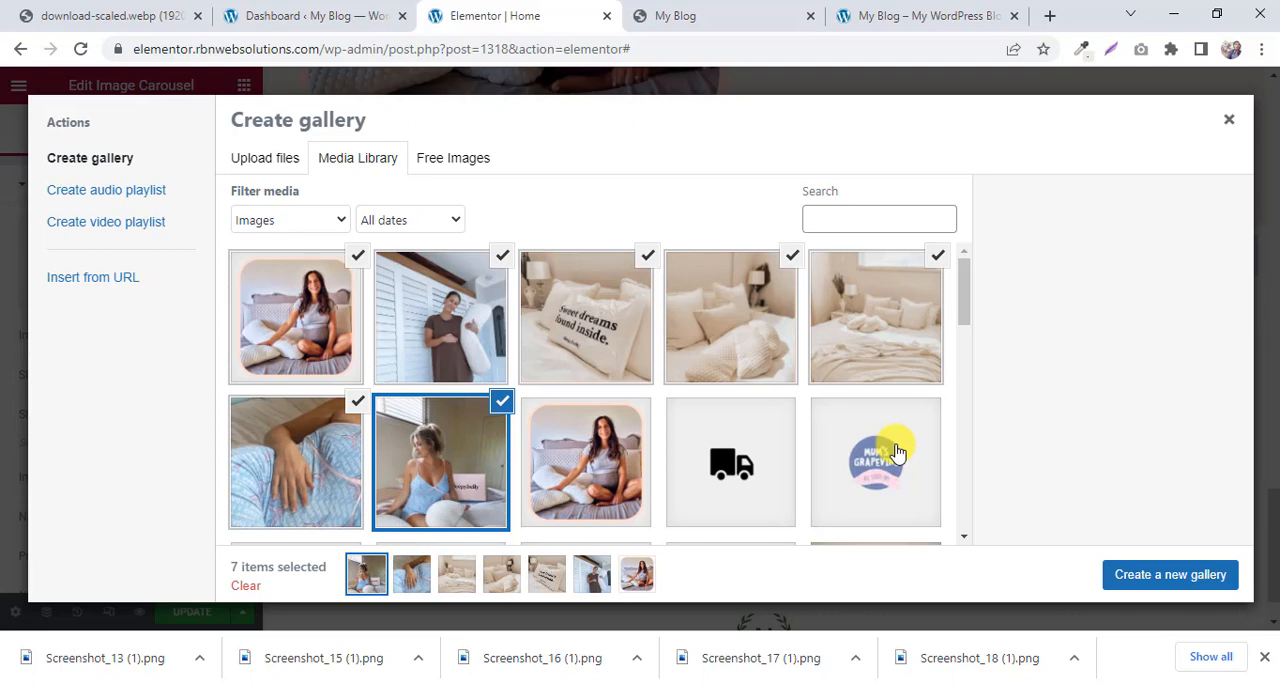
Create a gallery from the seven uploaded images, insert it into the carousel and compare it with the reference page's carousel.
left_click(1143, 580)
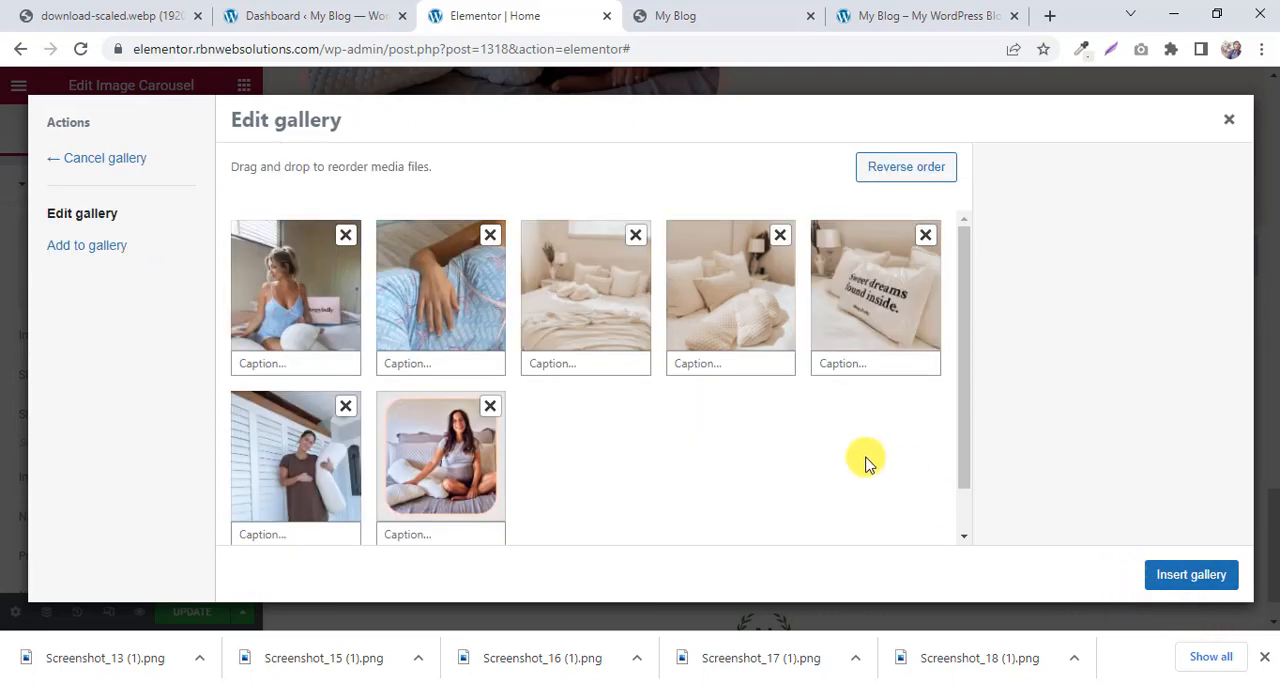
left_click(1191, 575)
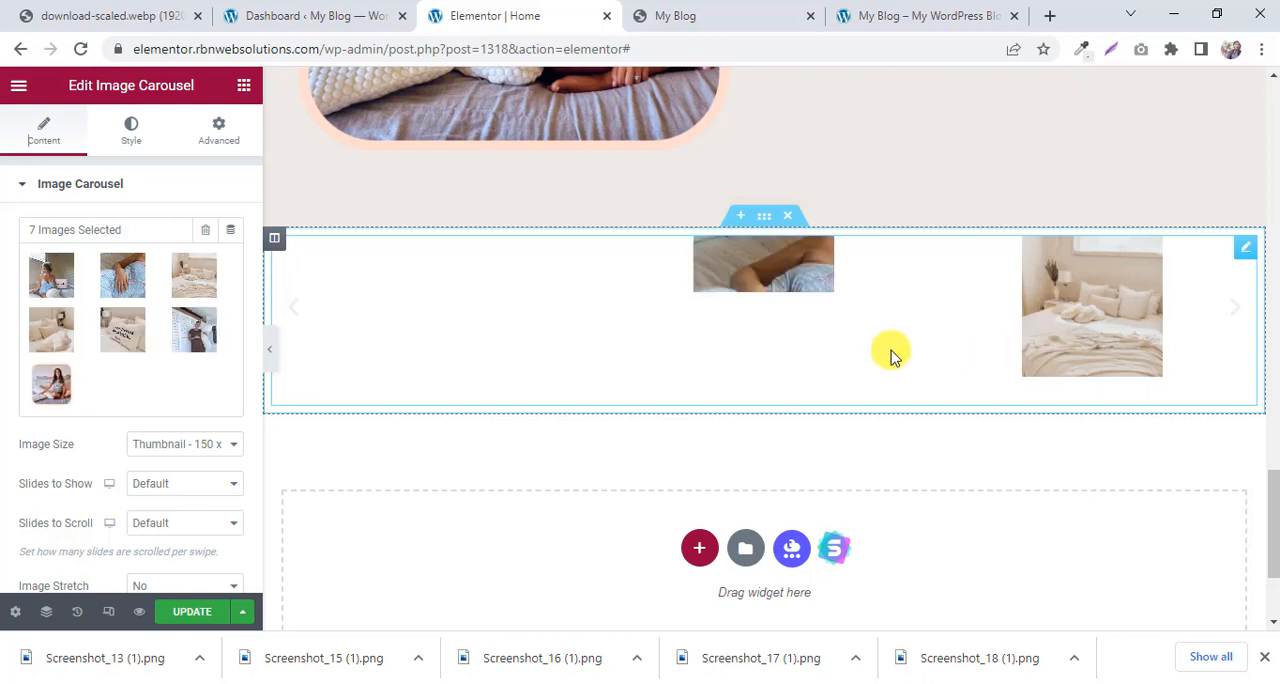
left_click(748, 12)
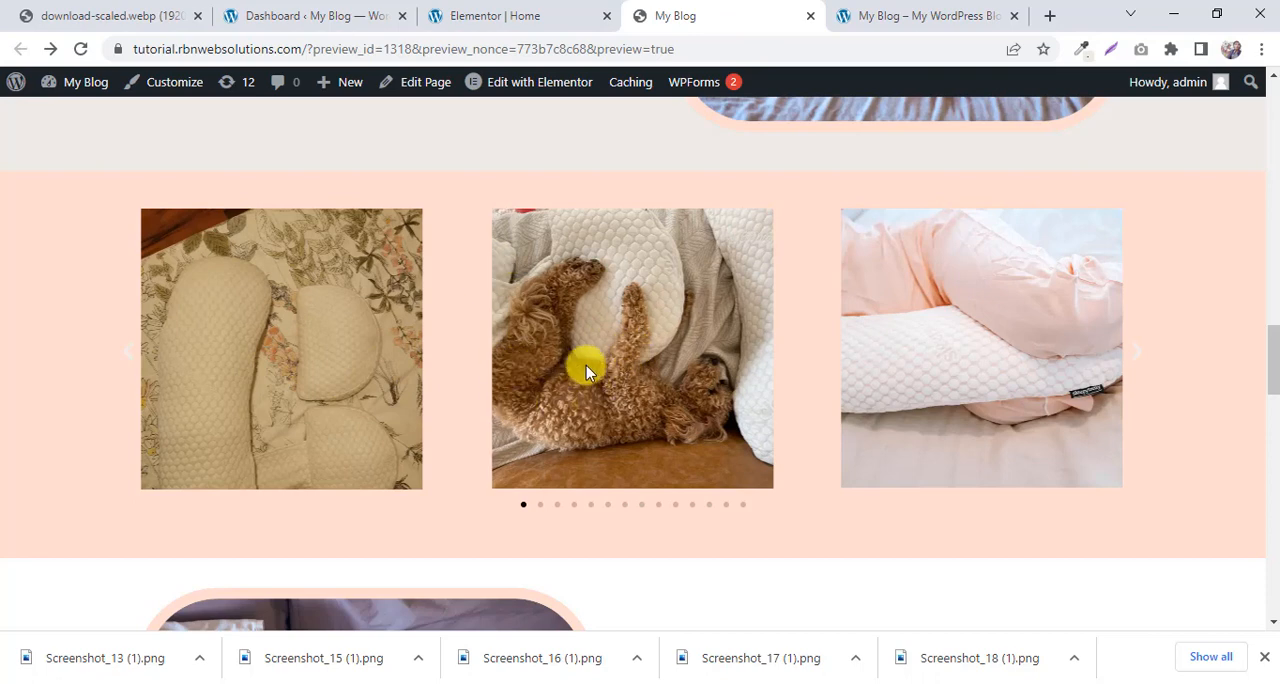
left_click(514, 14)
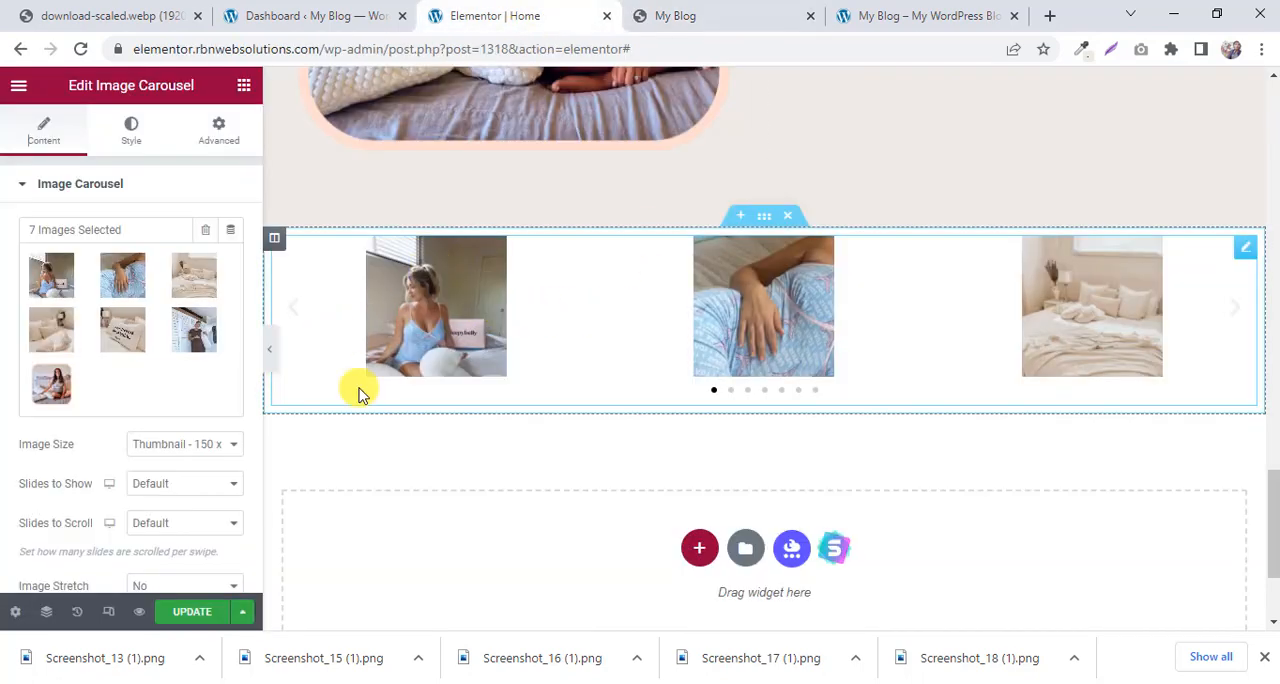
Set the carousel's image size to Medium - 300 x 300 and compare the slides with the reference carousel.
left_click(175, 457)
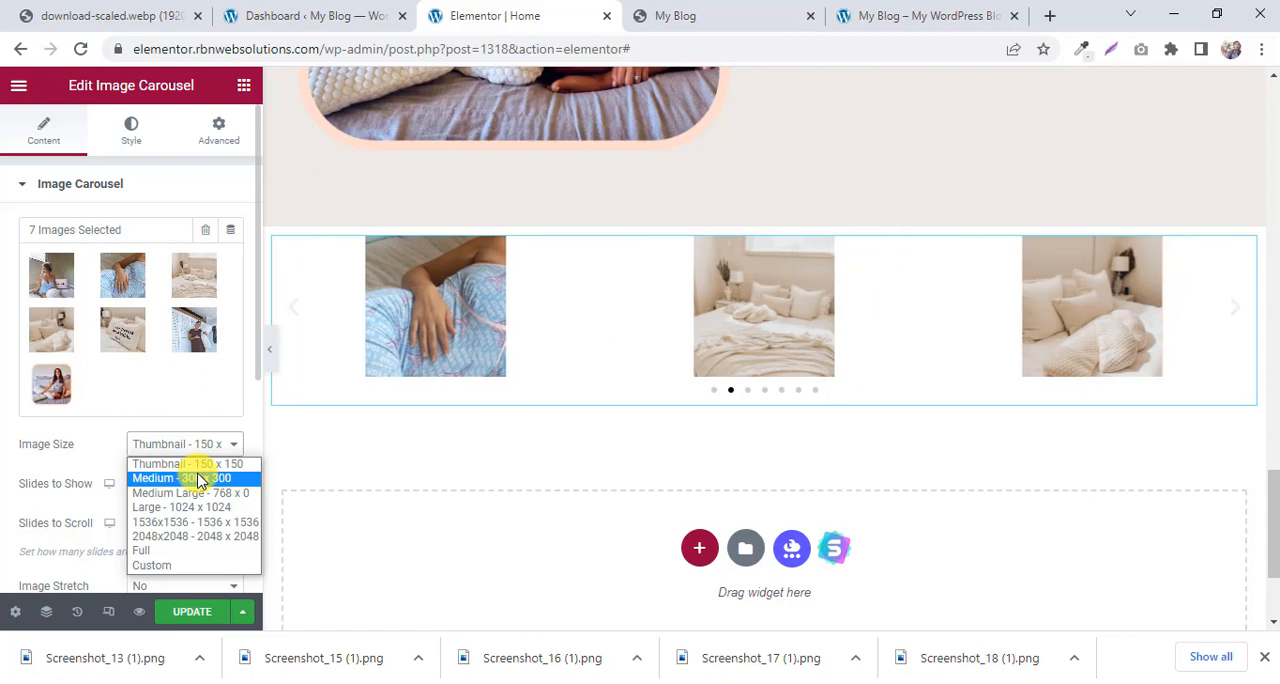
left_click(185, 478)
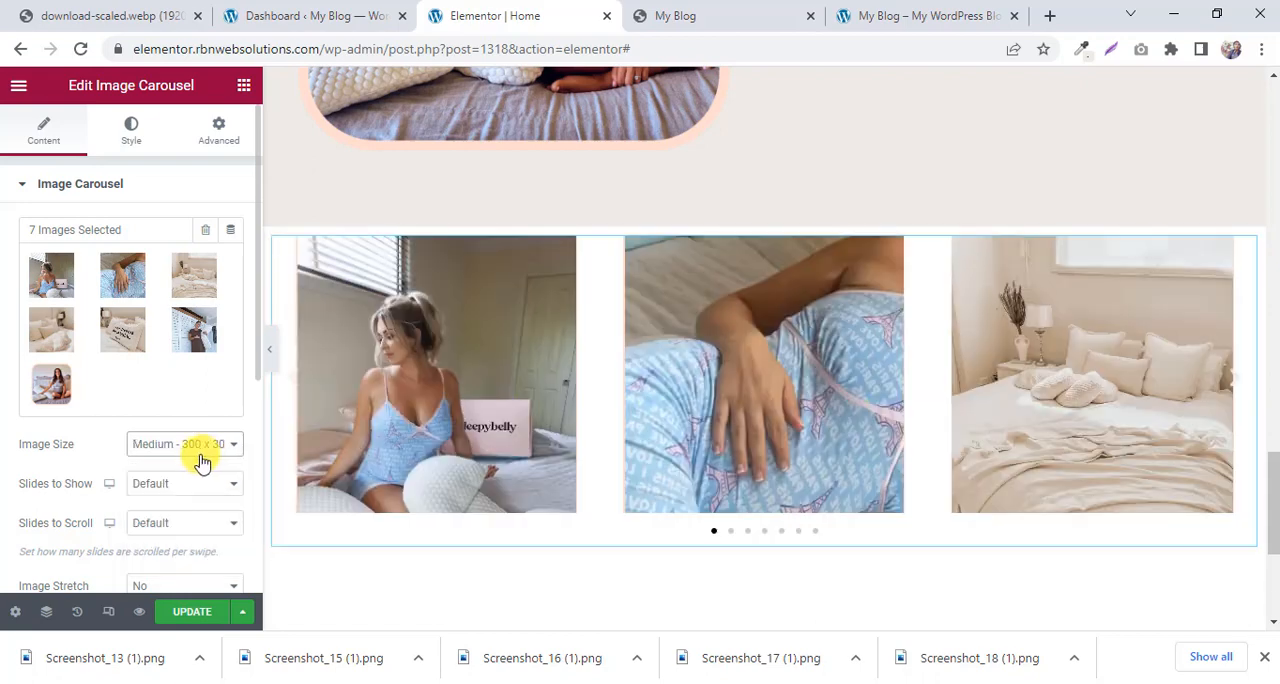
left_click(700, 10)
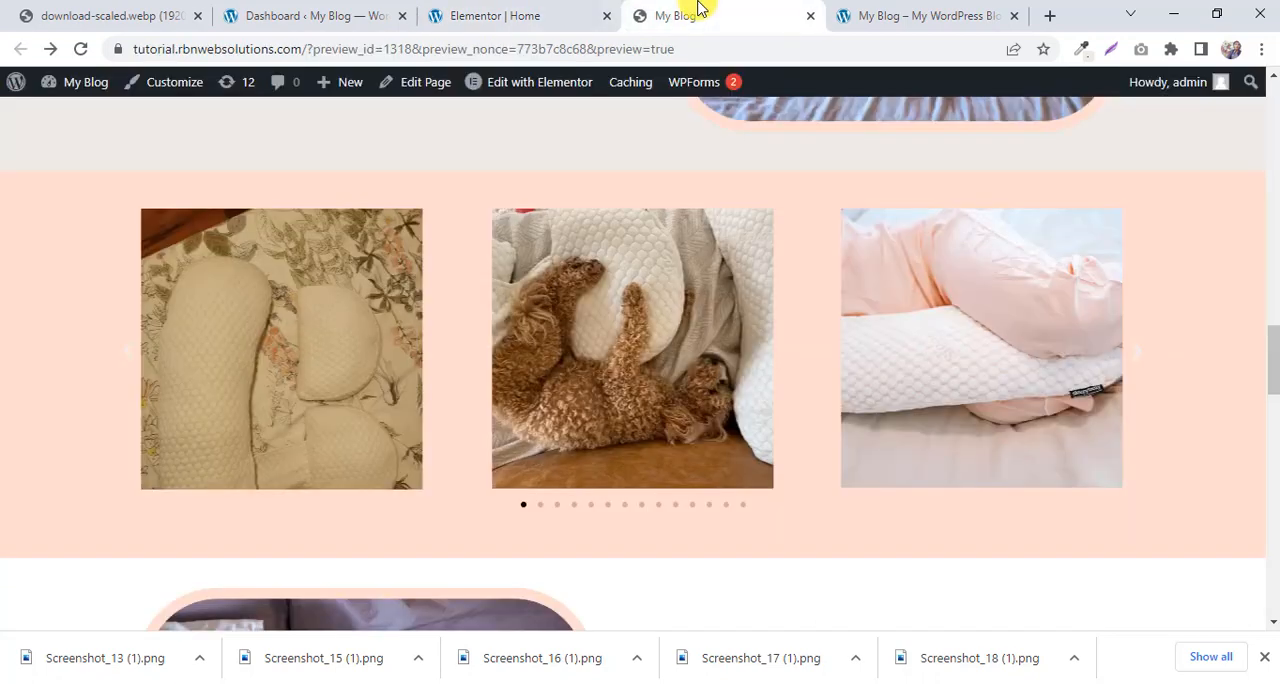
left_click(548, 8)
left_click(718, 16)
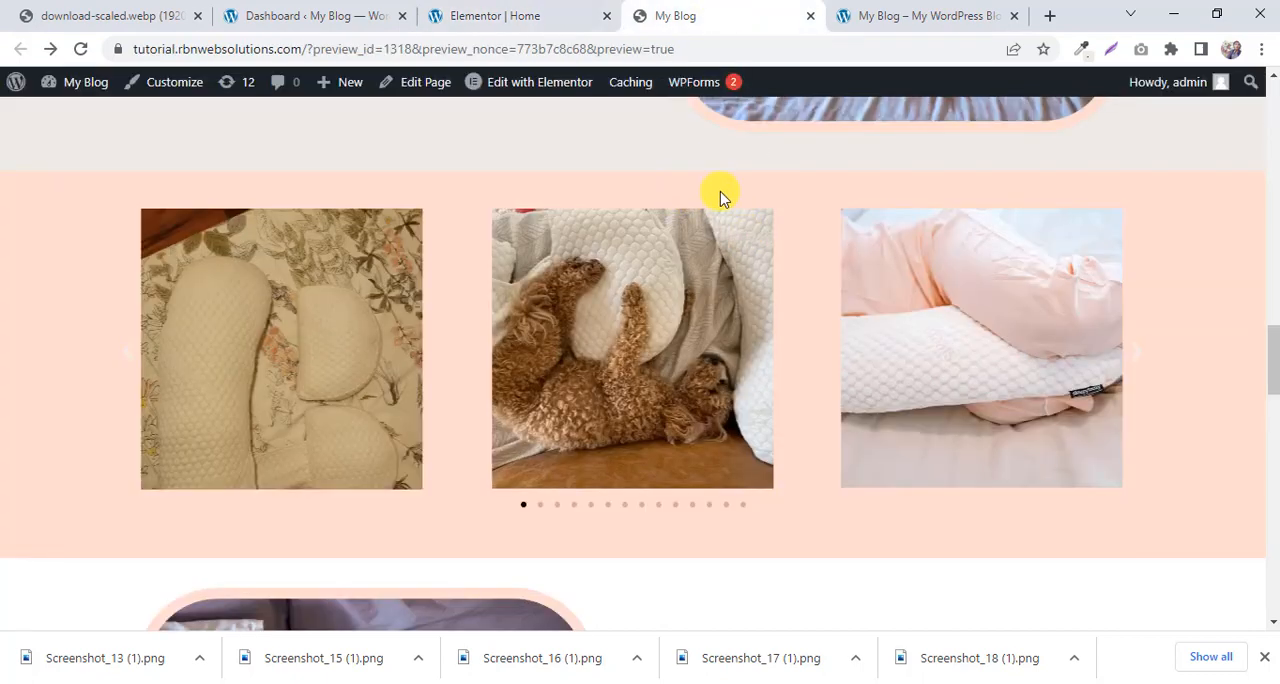
left_click(484, 8)
Give the carousel section 40 px of top and bottom padding, keeping the sides at 0.
left_click(764, 216)
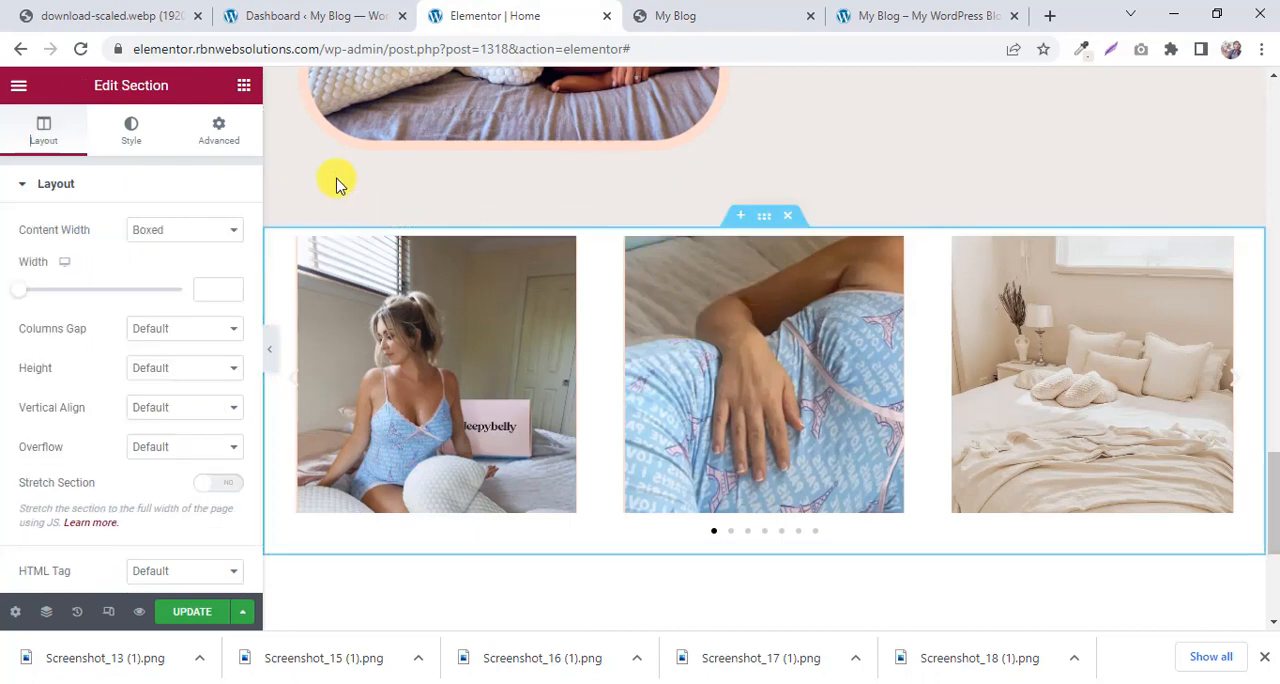
left_click(220, 135)
left_click(222, 325)
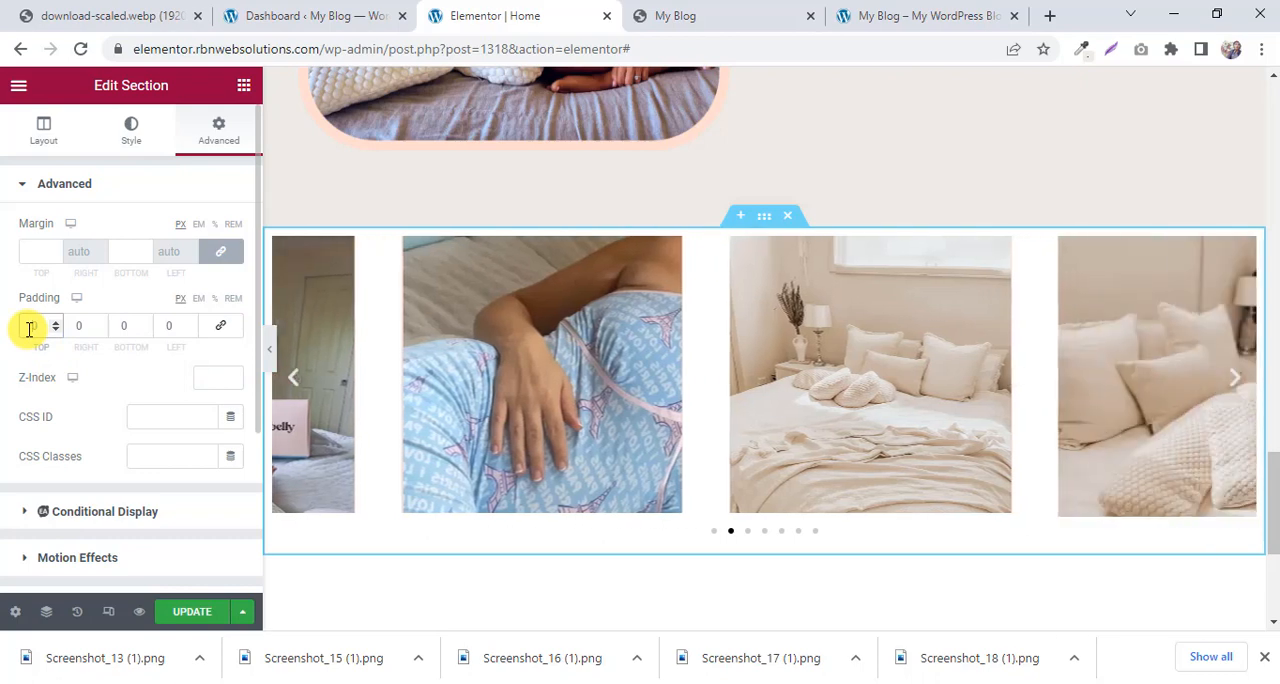
type("30")
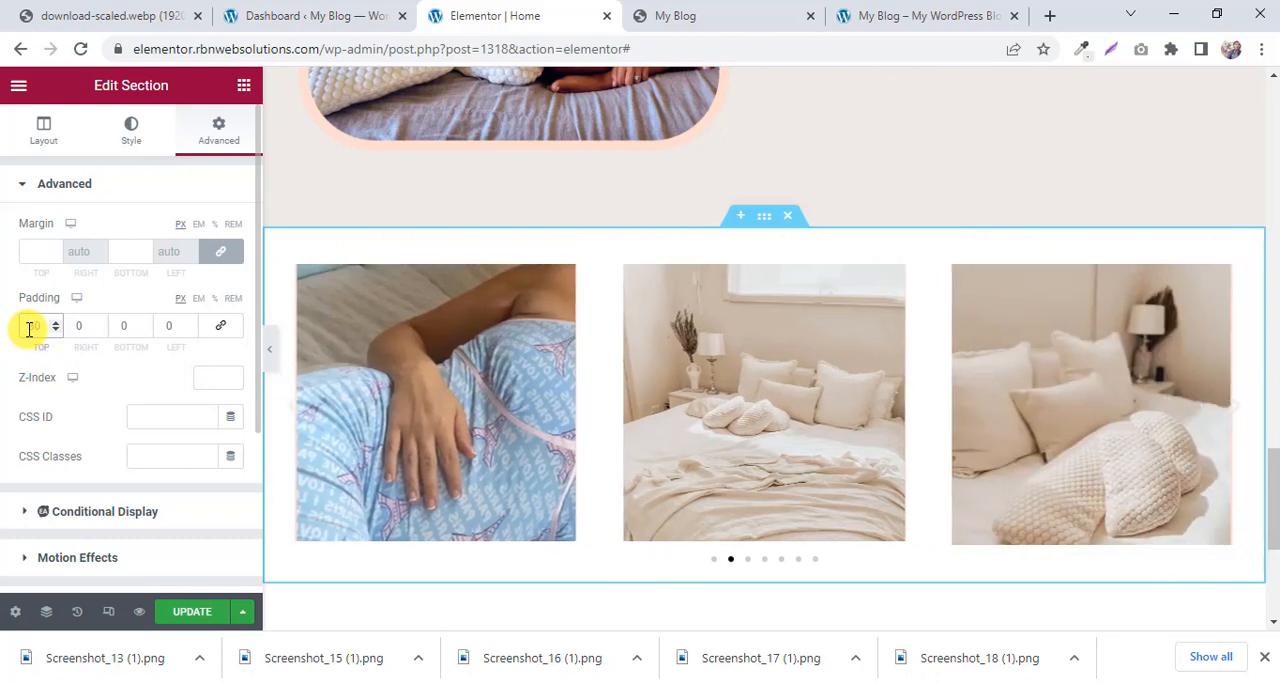
key("BackSpace")
type("4")
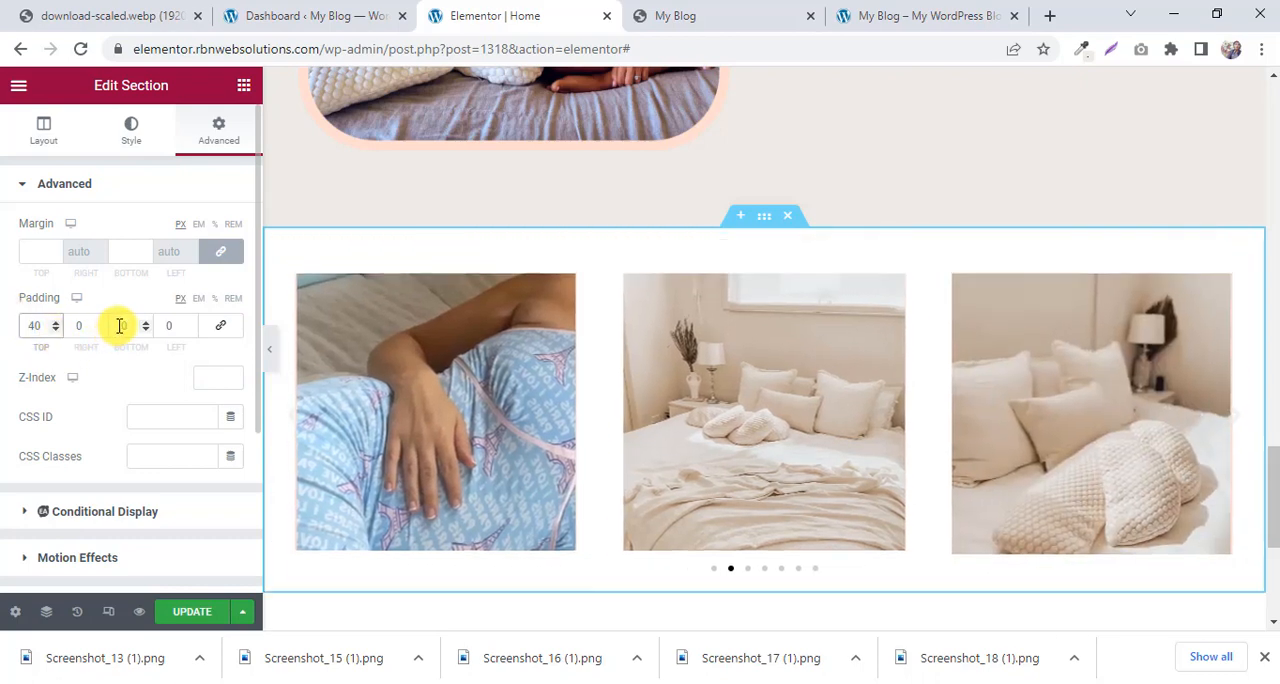
type("4")
scroll(676, 289, "down", 1)
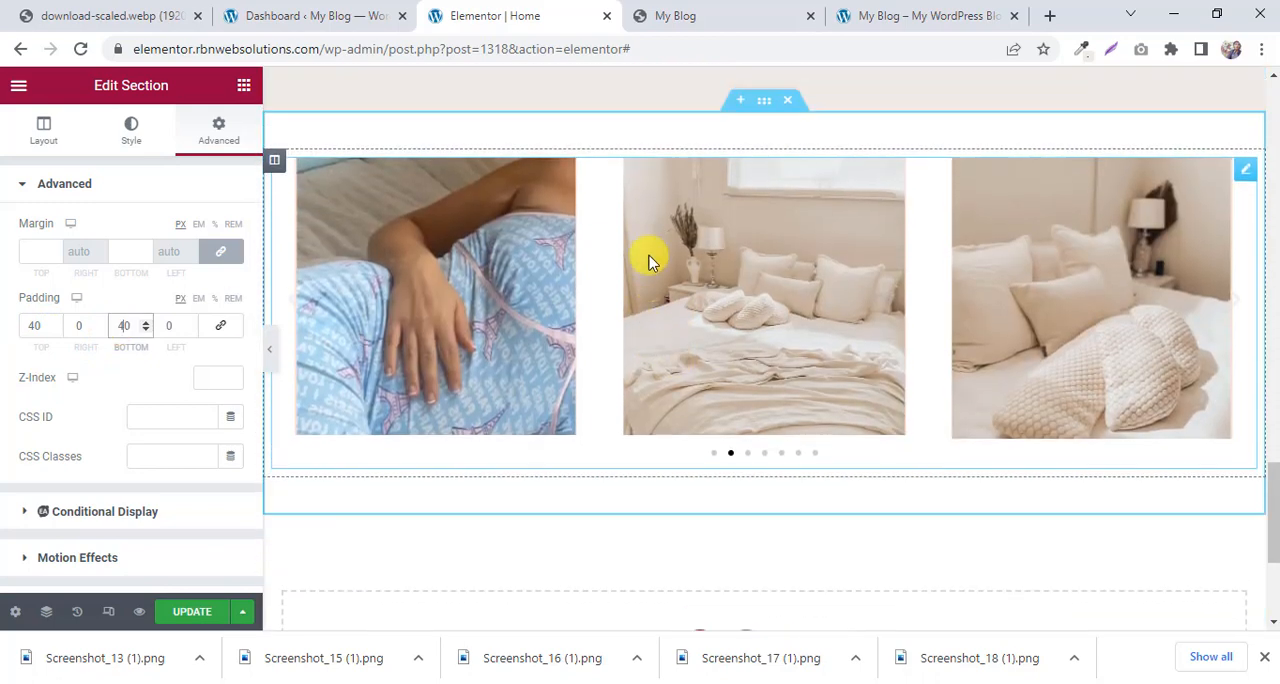
Sample the peach background colour #FFDDD0 from the reference page's carousel section.
left_click(676, 12)
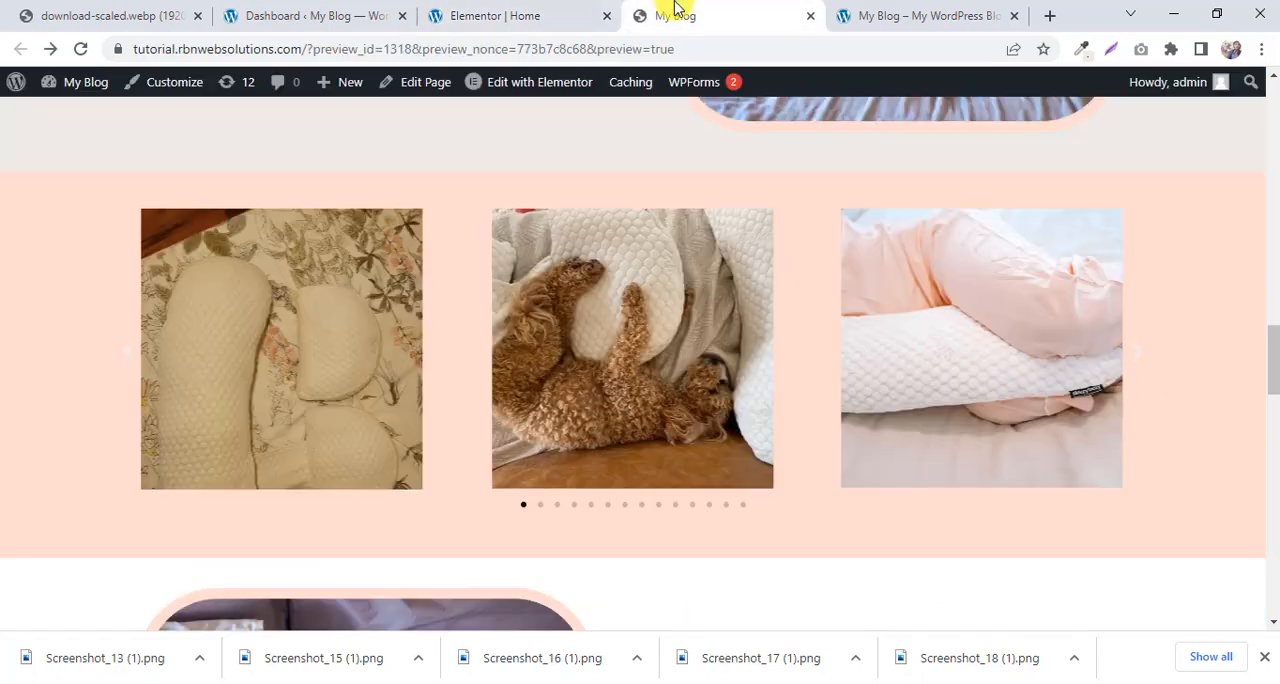
left_click(1078, 48)
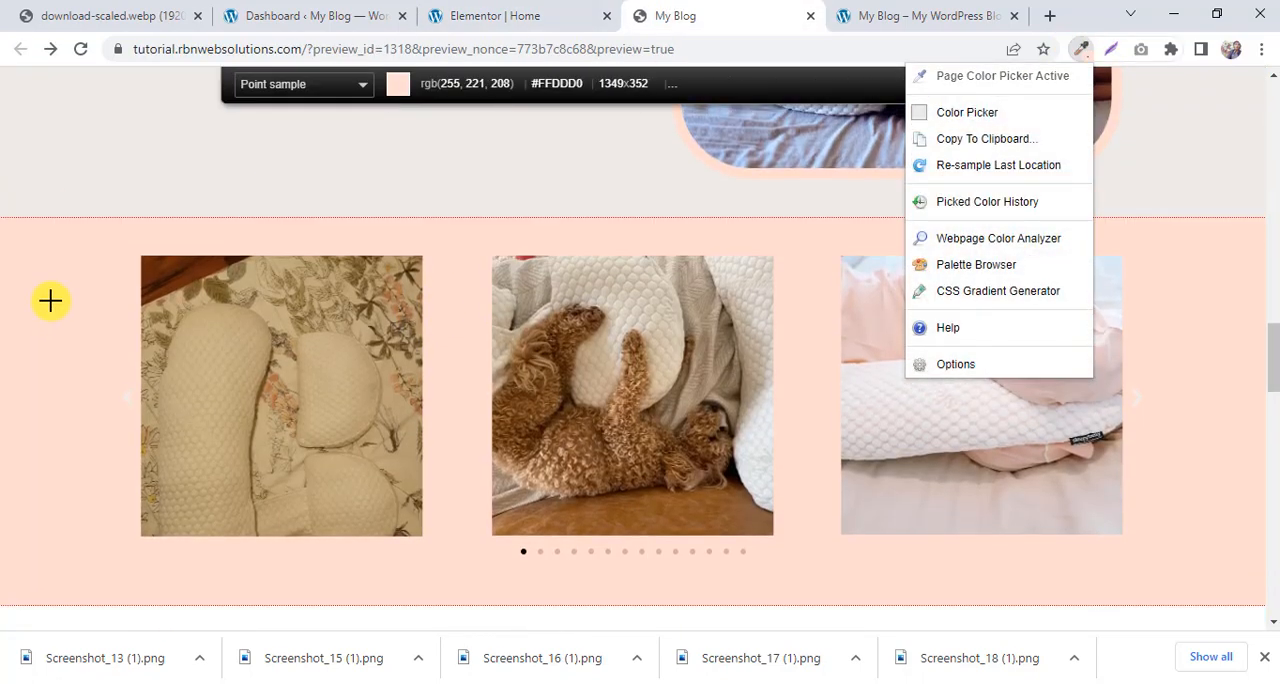
left_click(417, 263)
Set the carousel section's classic background colour to #FFDDD0 and check it against the reference page.
left_click(515, 14)
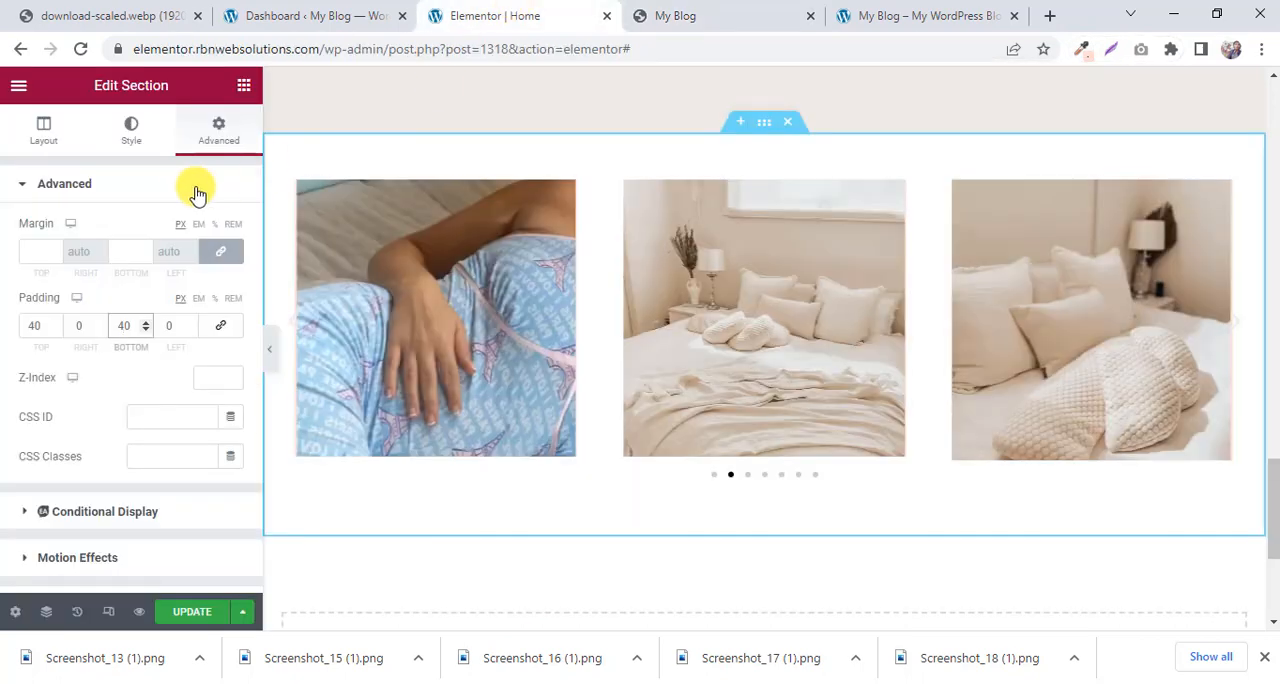
left_click(131, 137)
left_click(158, 271)
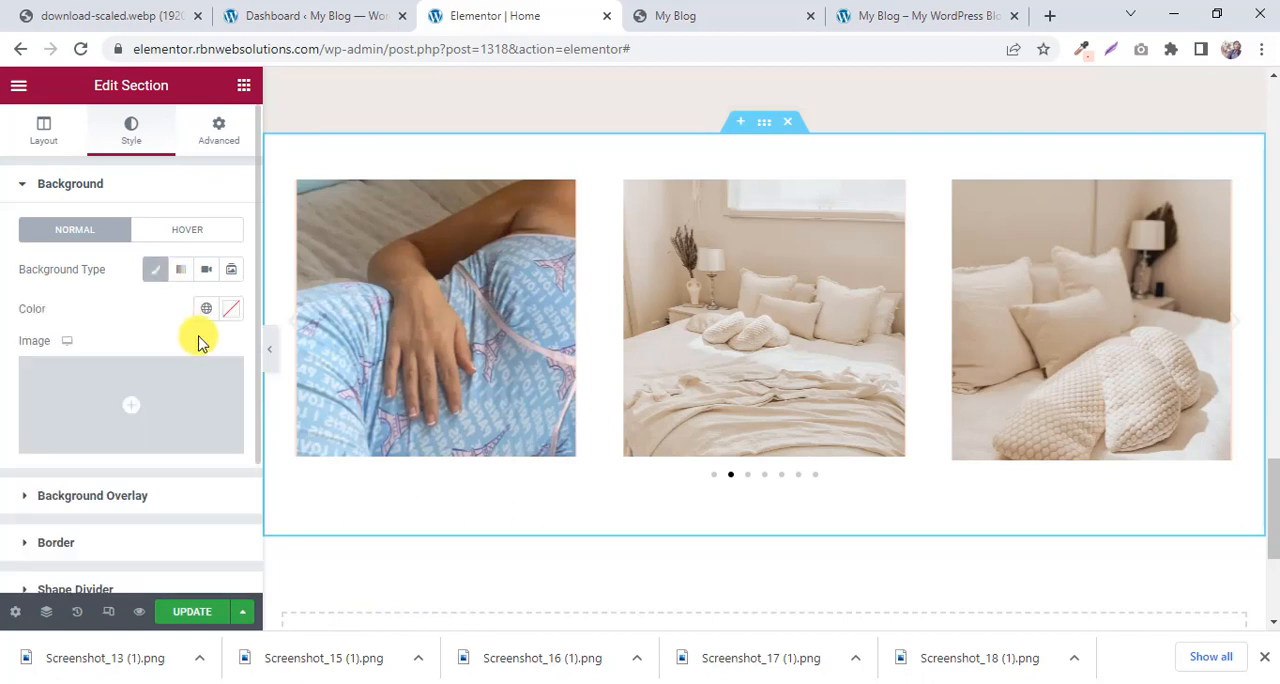
left_click(231, 308)
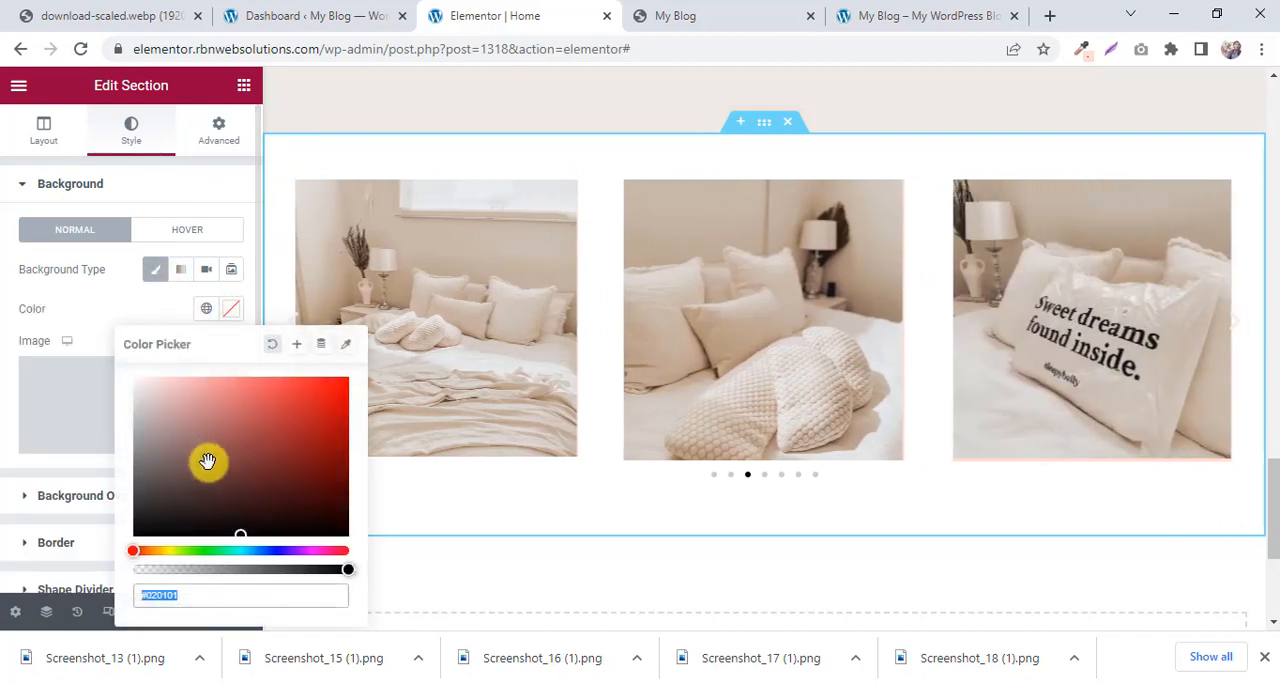
right_click(198, 600)
left_click(277, 391)
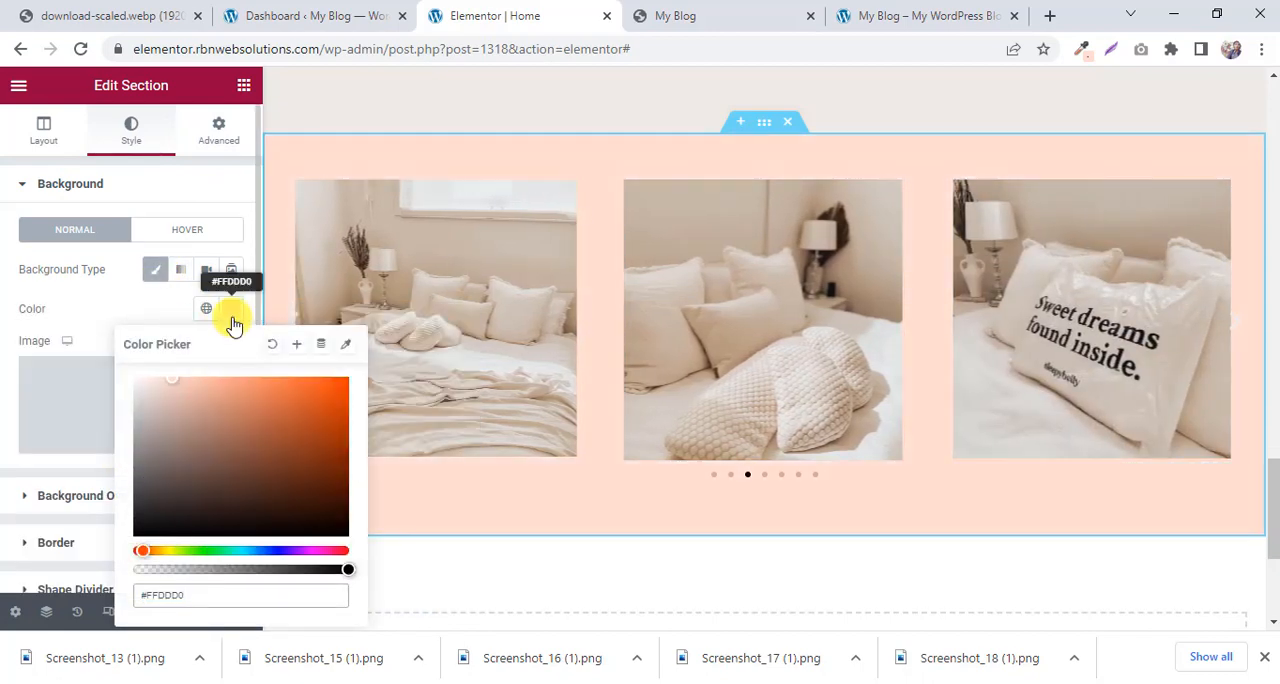
left_click(232, 318)
left_click(660, 10)
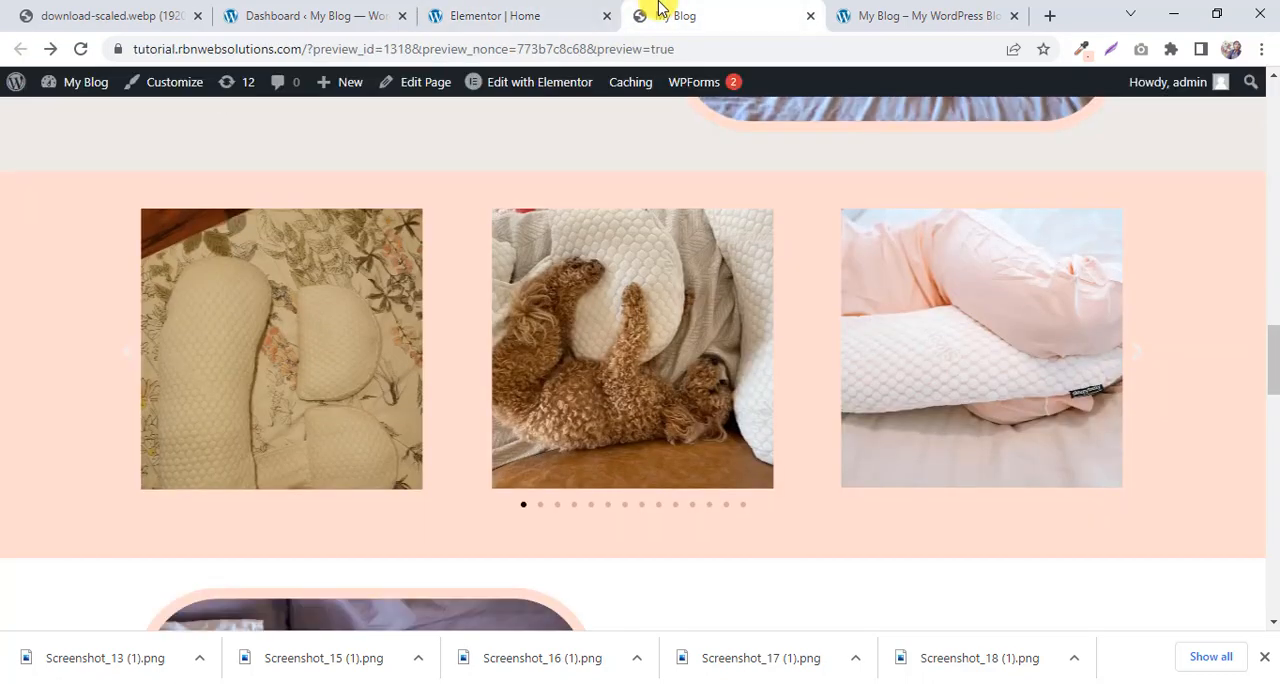
left_click(552, 12)
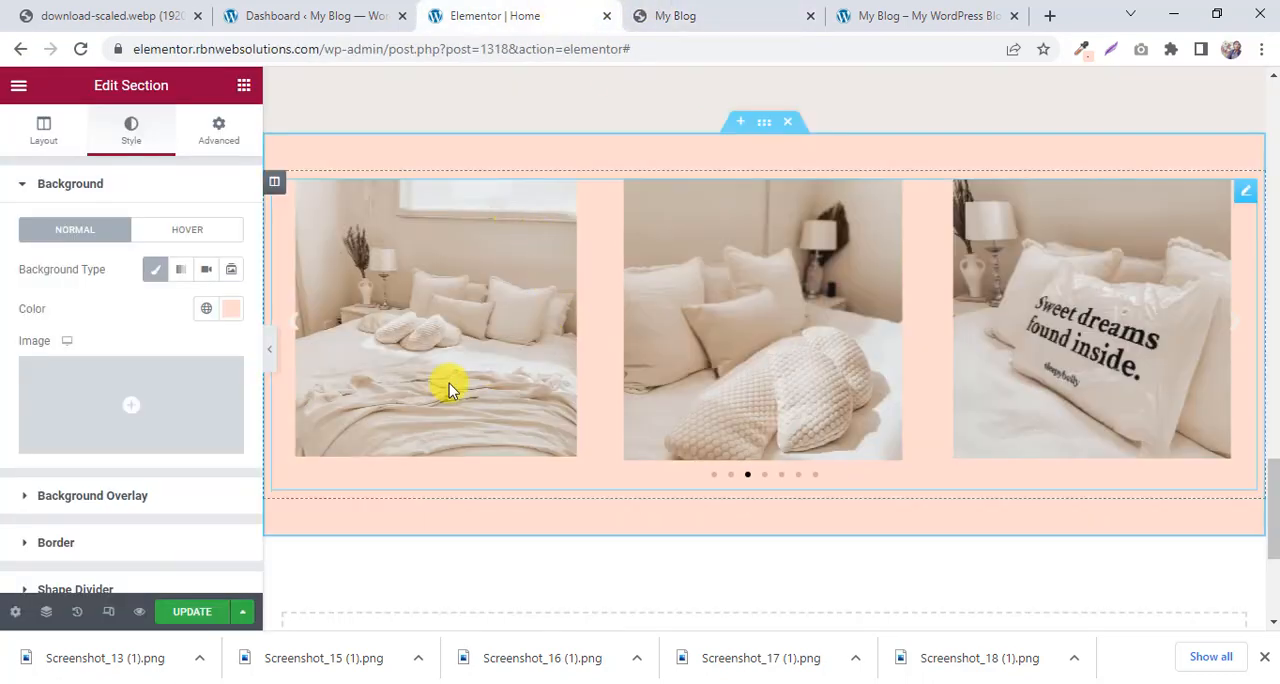
Update the page, then reload its live preview and check the new carousel section above the footer.
left_click(206, 611)
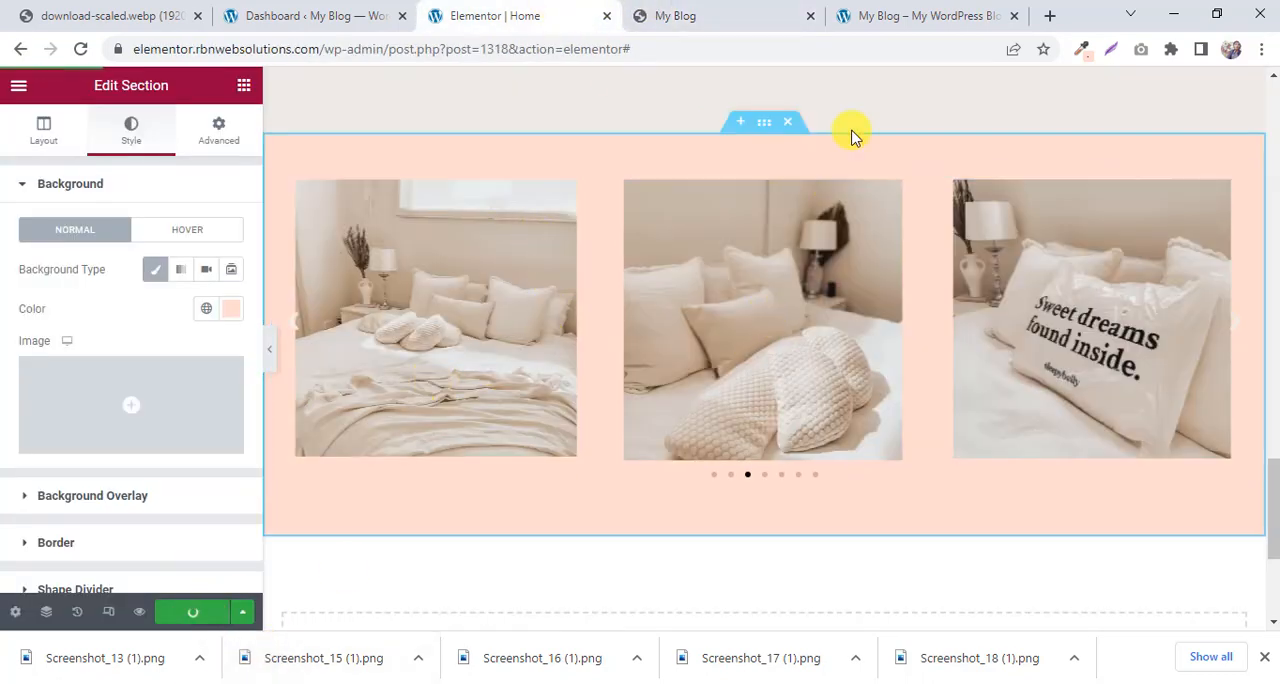
left_click(914, 12)
key("F5")
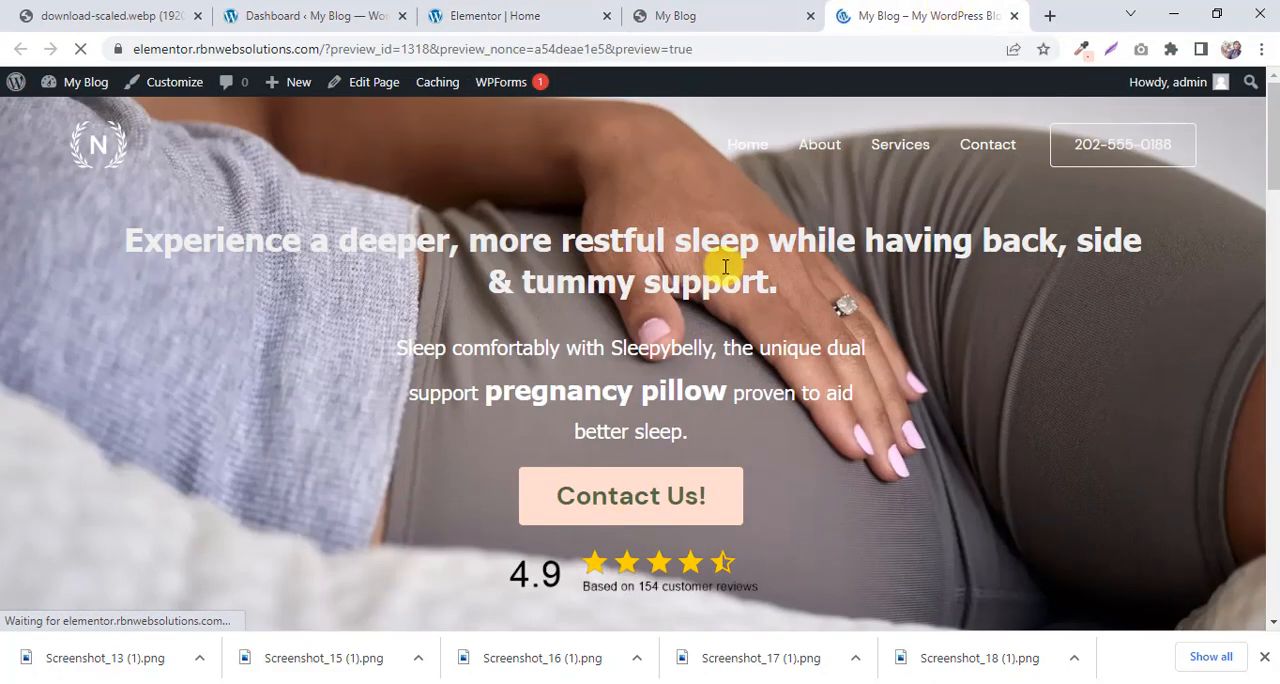
scroll(730, 272, "down", 4)
scroll(738, 278, "down", 15)
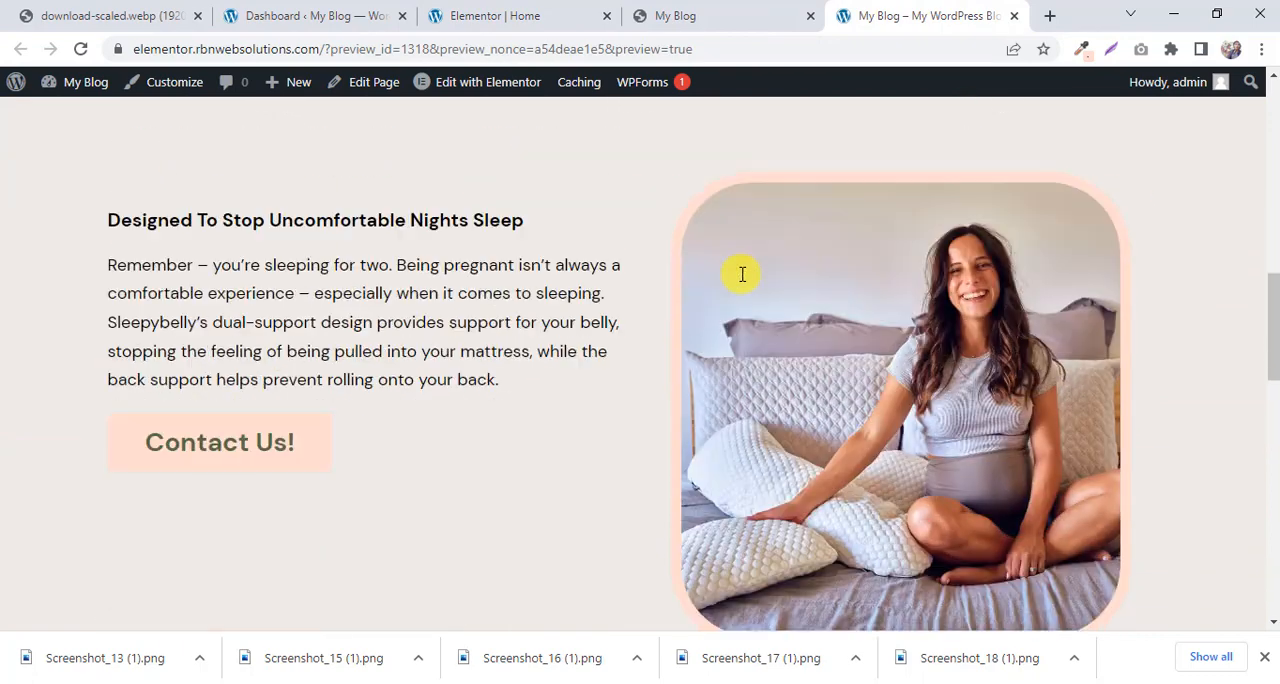
scroll(745, 278, "down", 3)
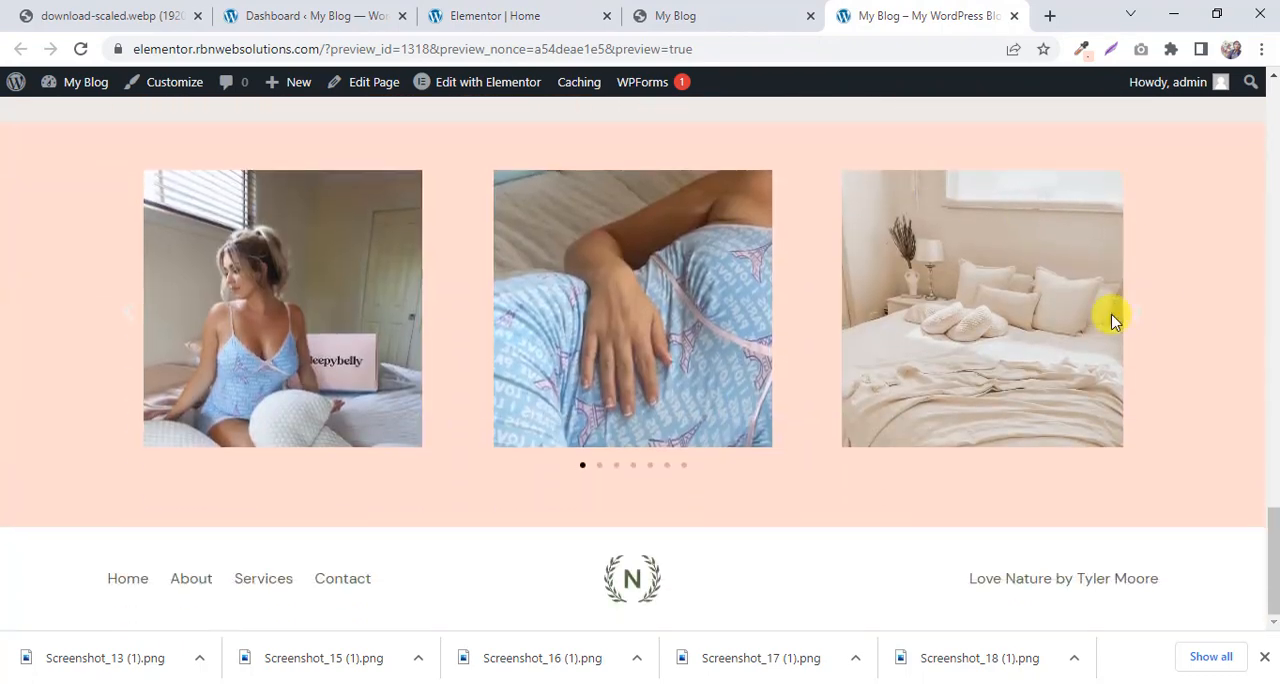
Compare the previewed carousel with the reference one and examine the image-and-text sections that follow it on the reference page.
left_click(730, 14)
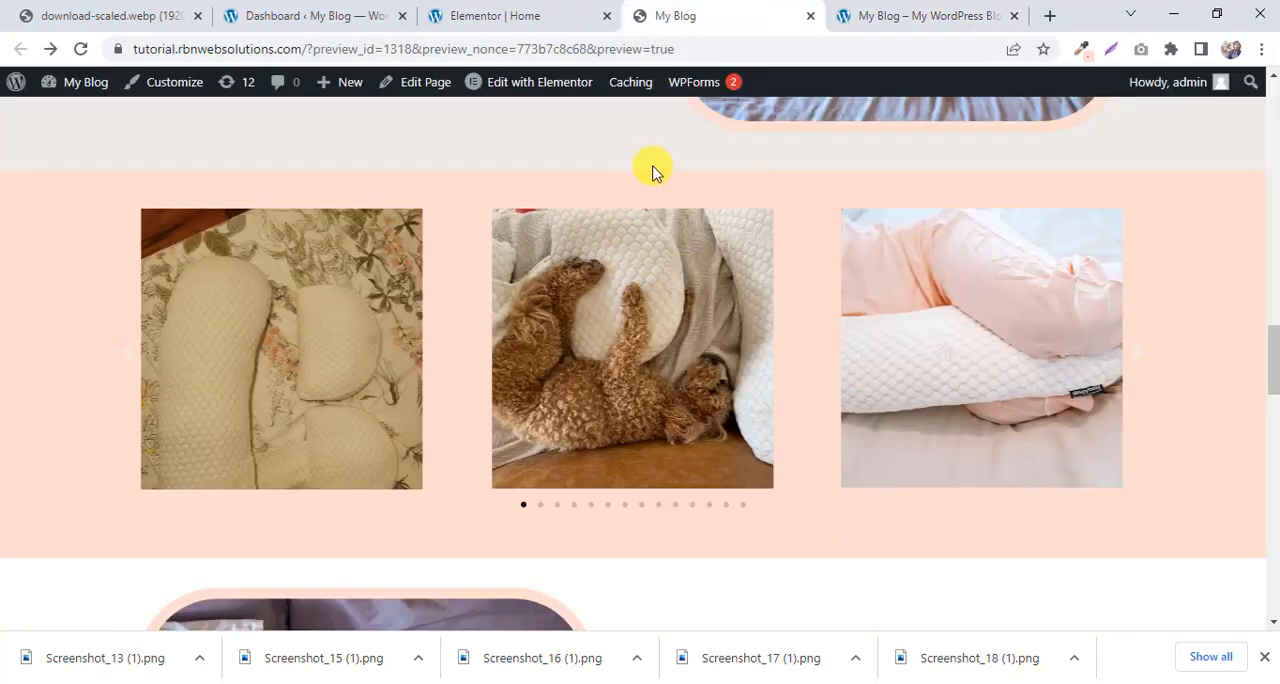
left_click(912, 10)
scroll(810, 193, "up", 1)
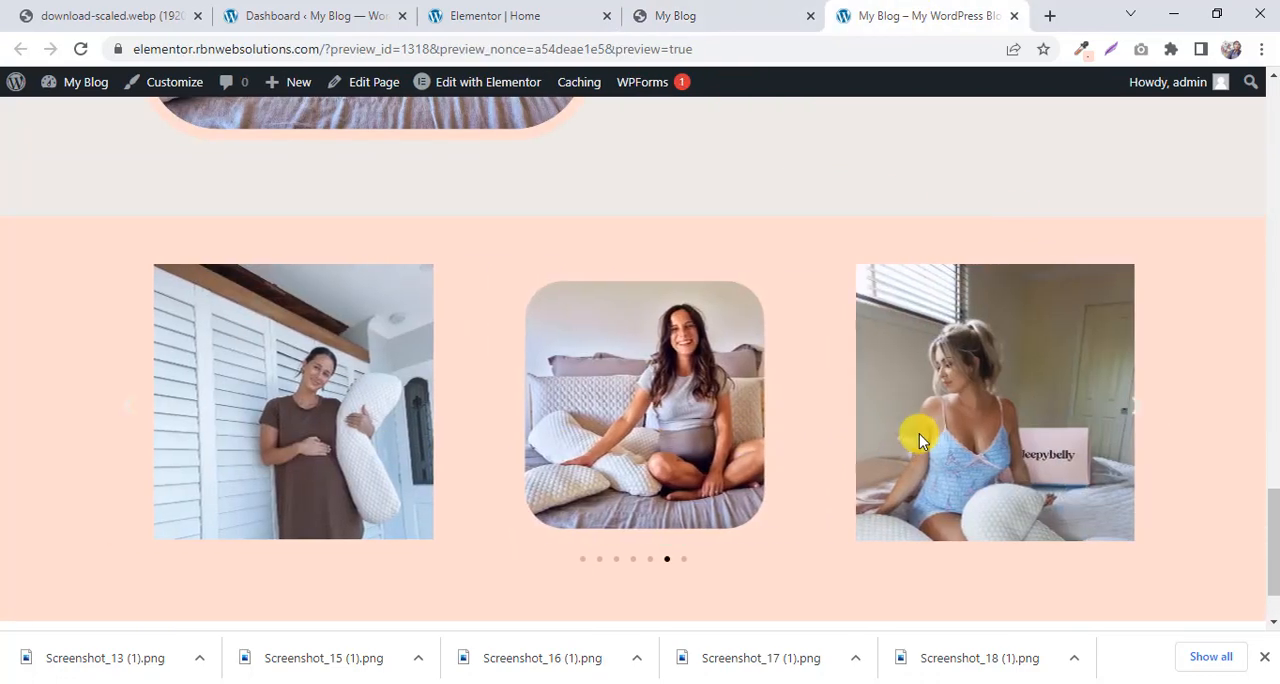
scroll(917, 434, "down", 1)
left_click(748, 10)
scroll(757, 258, "down", 7)
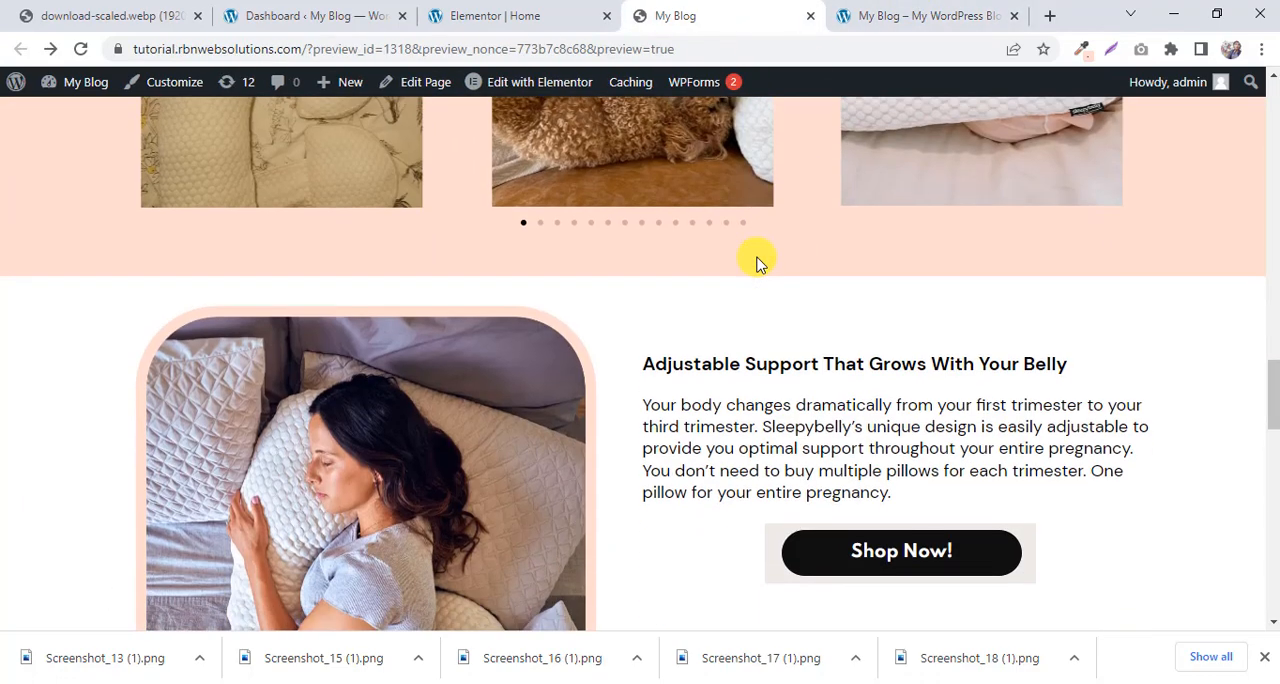
scroll(757, 258, "down", 8)
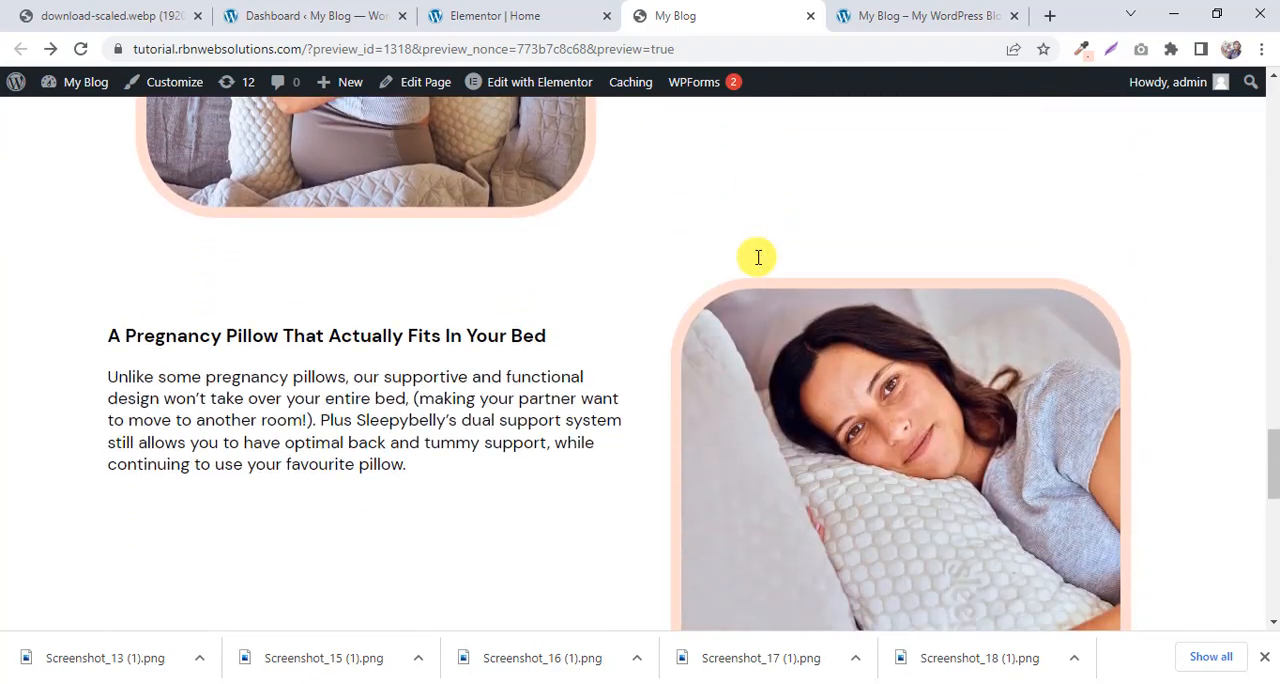
Examine the reference page's image-and-text sections below the carousel and the "Meet The Sleepybelly Pregnancy Pillow" section that follows them.
scroll(757, 262, "up", 4)
scroll(757, 262, "up", 9)
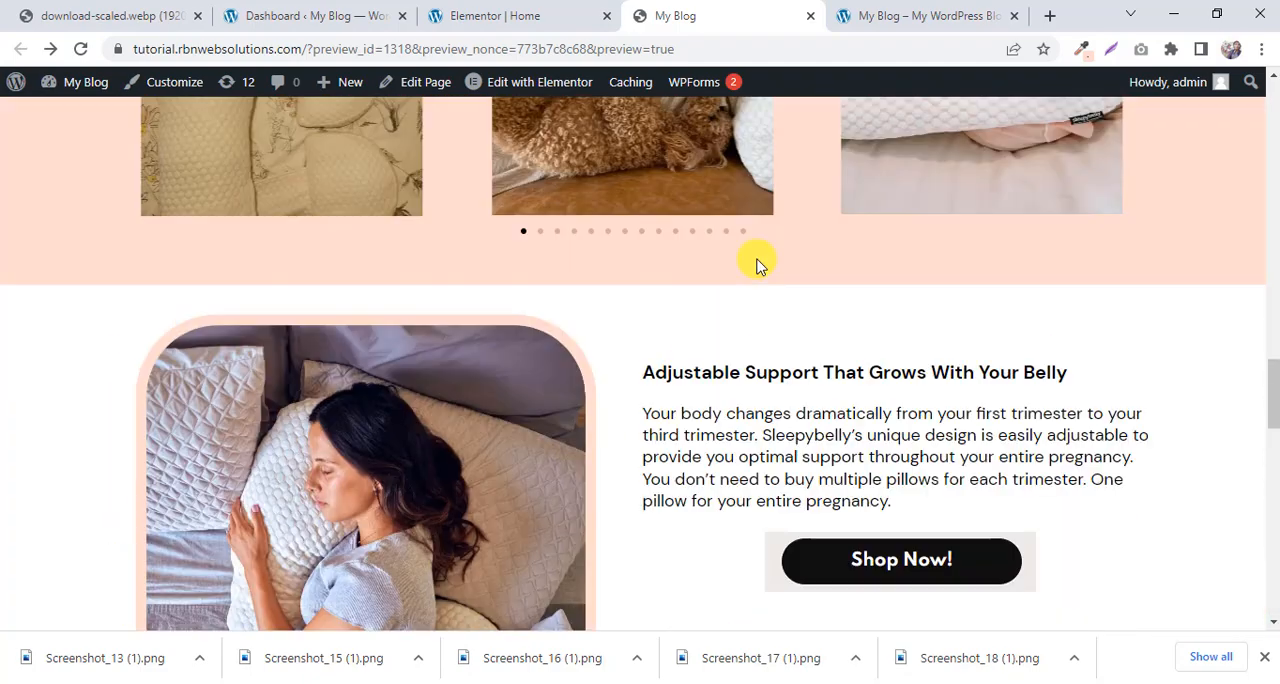
scroll(757, 262, "down", 3)
scroll(754, 280, "up", 3)
scroll(421, 446, "down", 2)
scroll(421, 446, "down", 10)
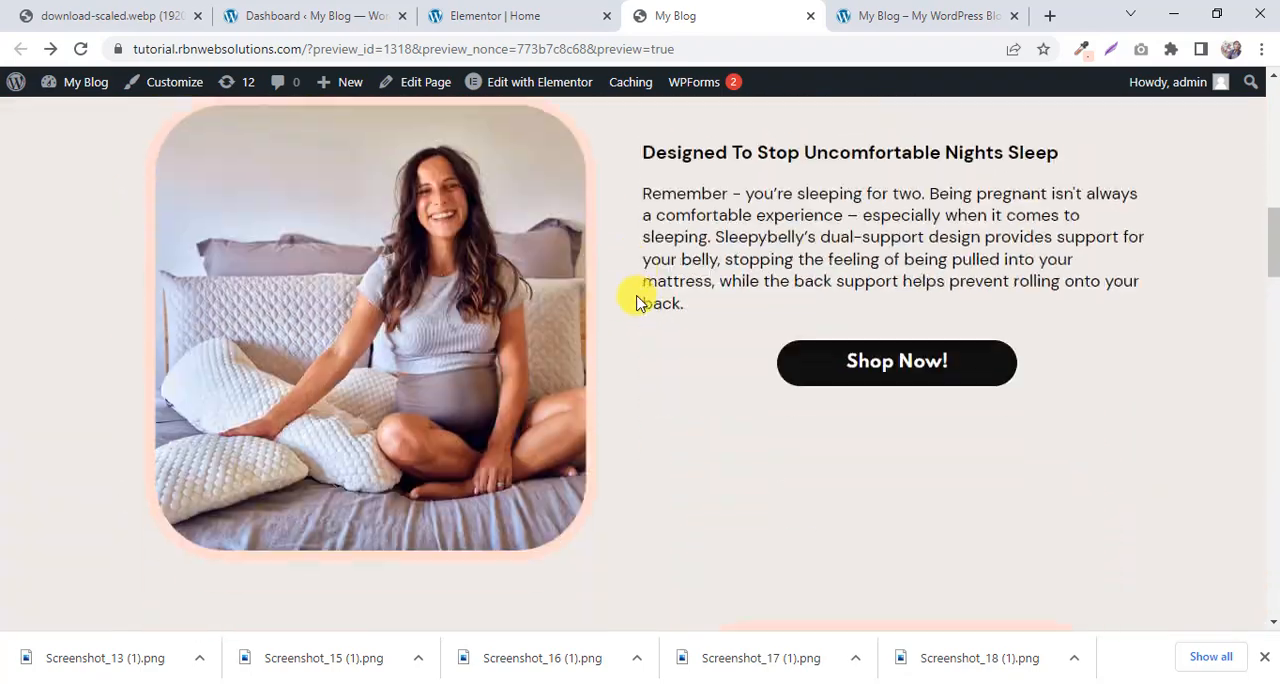
scroll(637, 232, "down", 15)
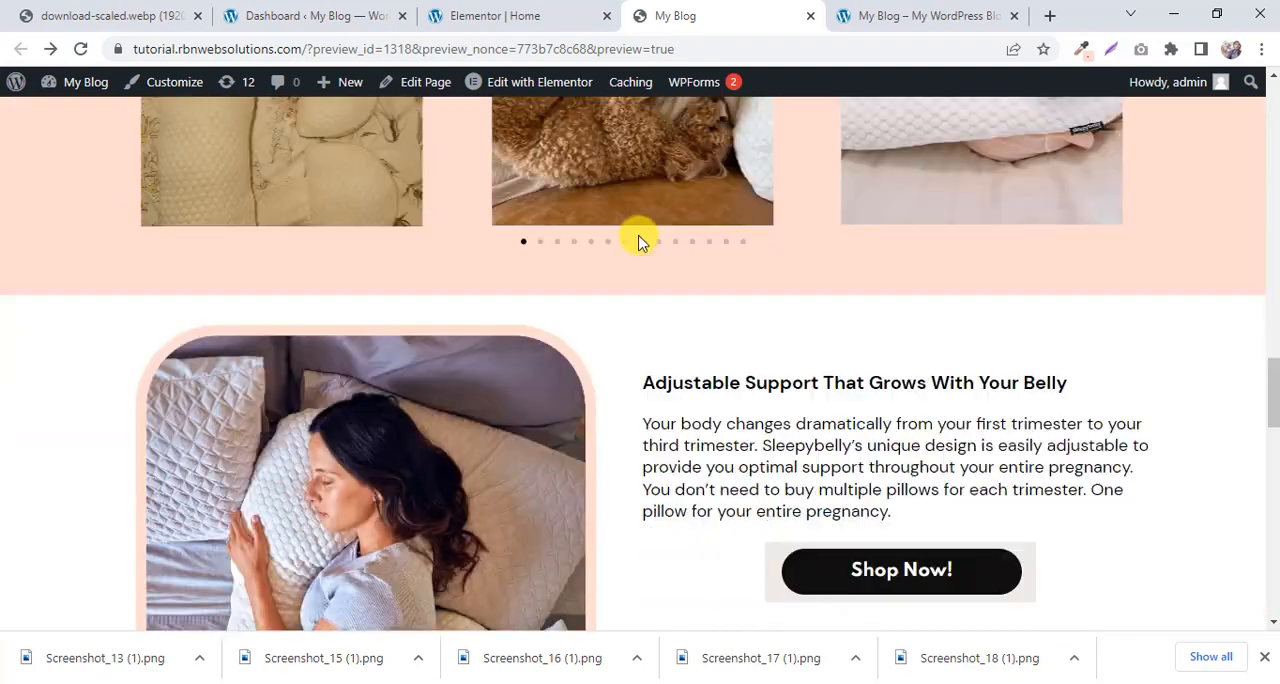
scroll(827, 365, "down", 3)
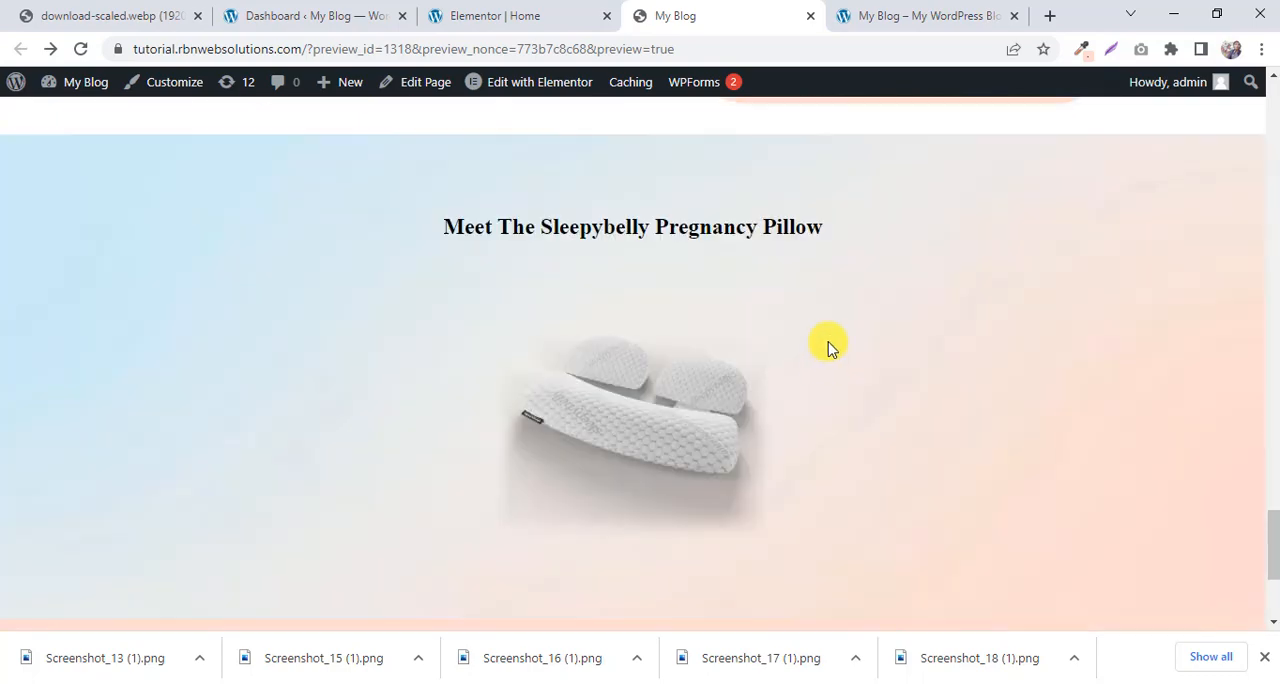
scroll(829, 343, "up", 8)
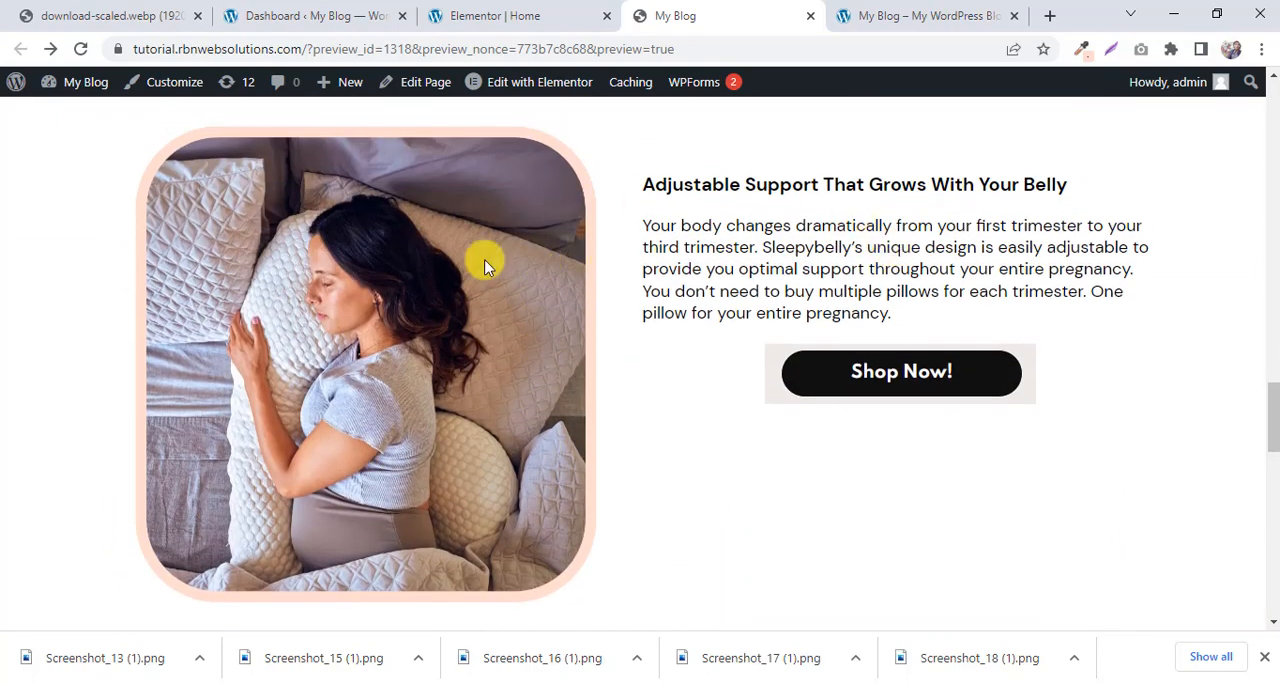
scroll(637, 266, "down", 10)
scroll(791, 212, "up", 4)
scroll(963, 206, "down", 6)
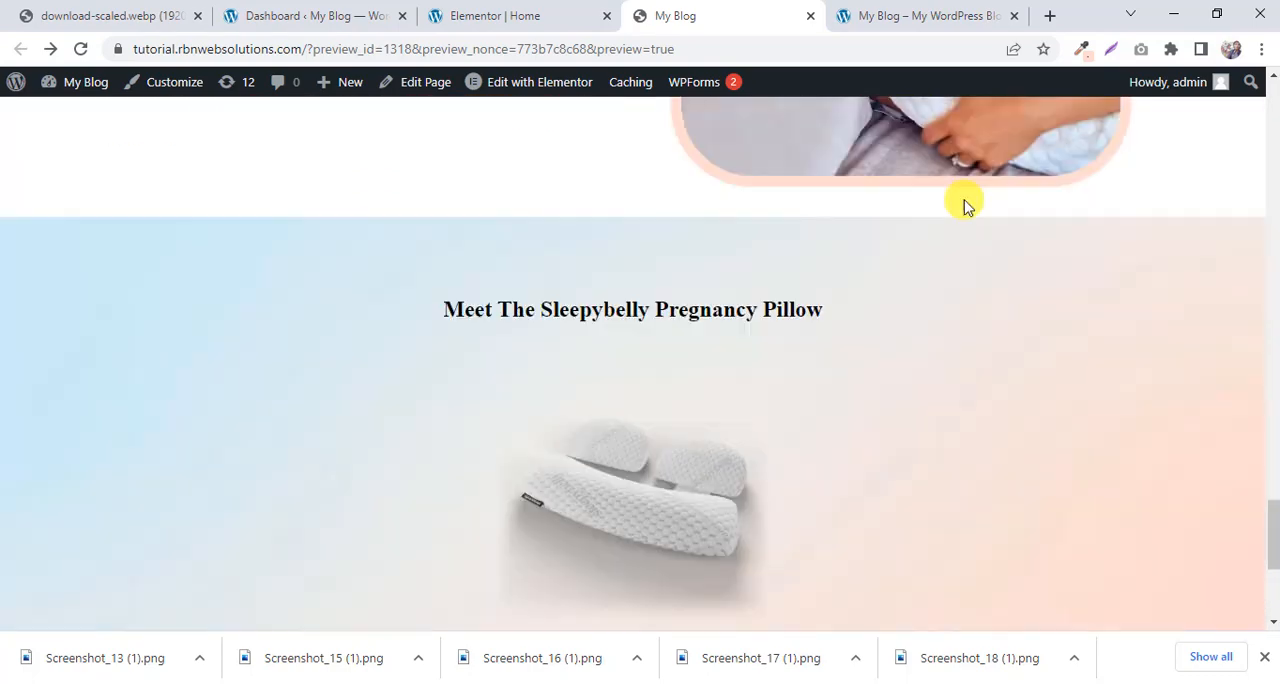
scroll(949, 251, "up", 3)
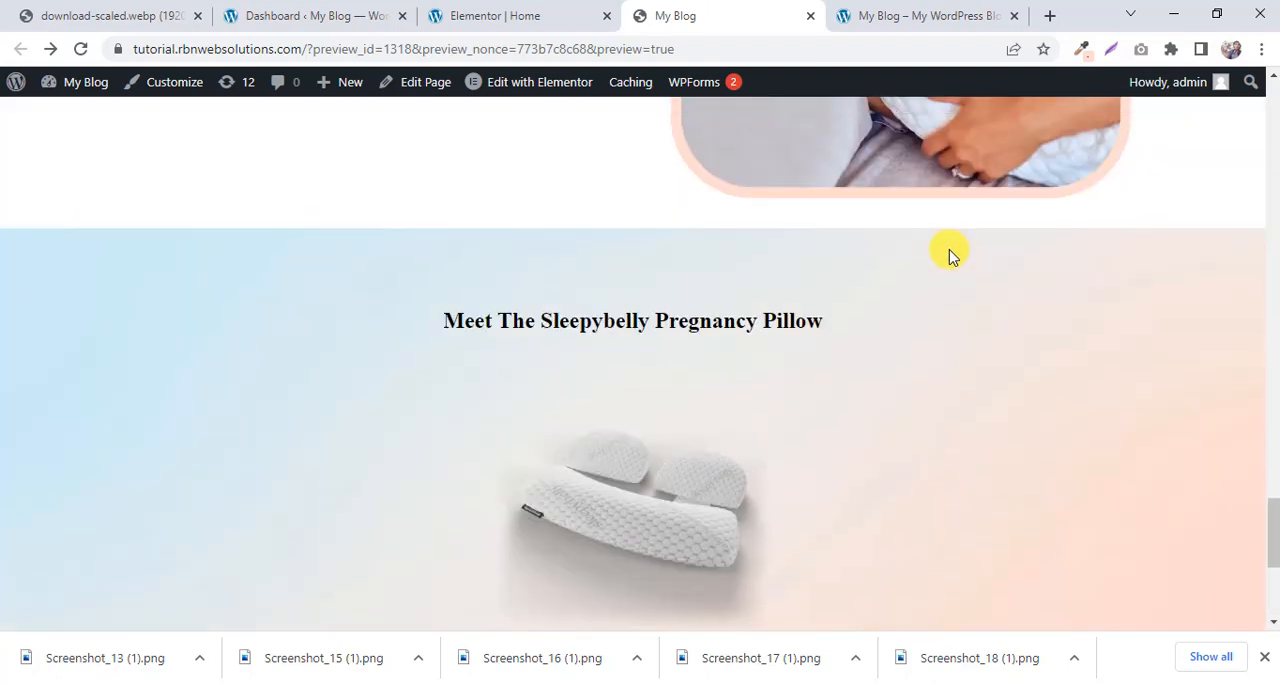
scroll(949, 251, "down", 3)
scroll(752, 258, "up", 3)
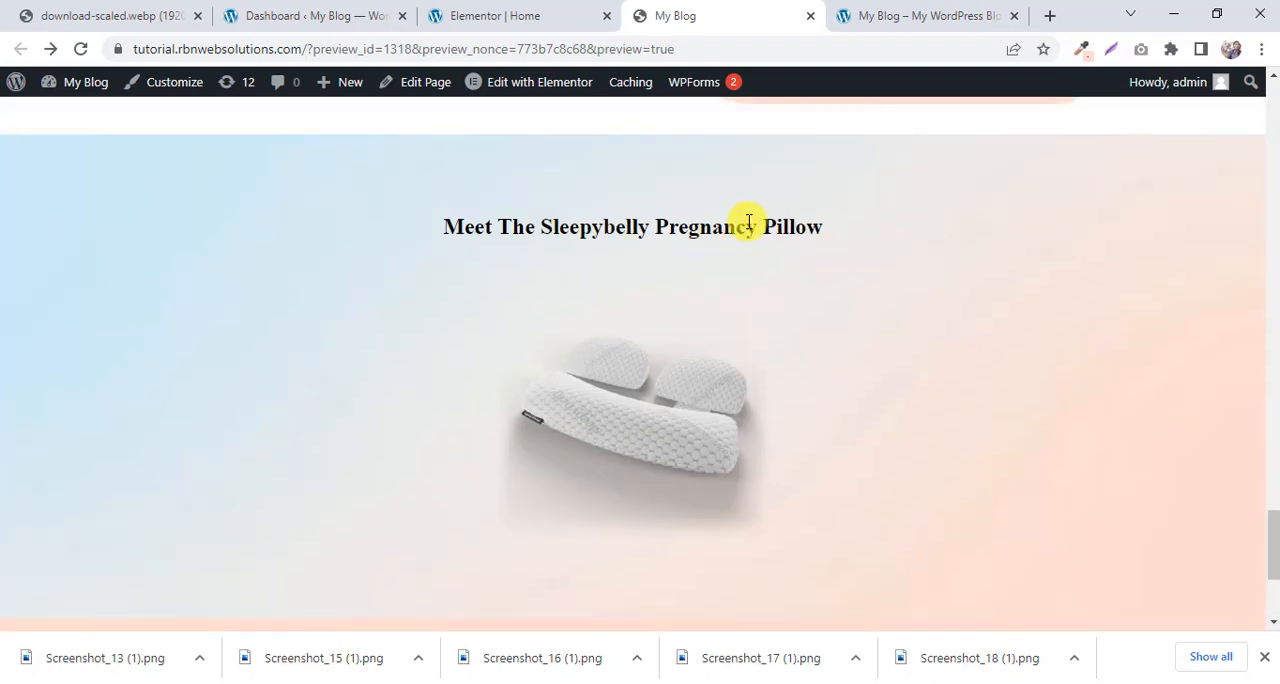
scroll(765, 225, "down", 3)
scroll(675, 288, "up", 3)
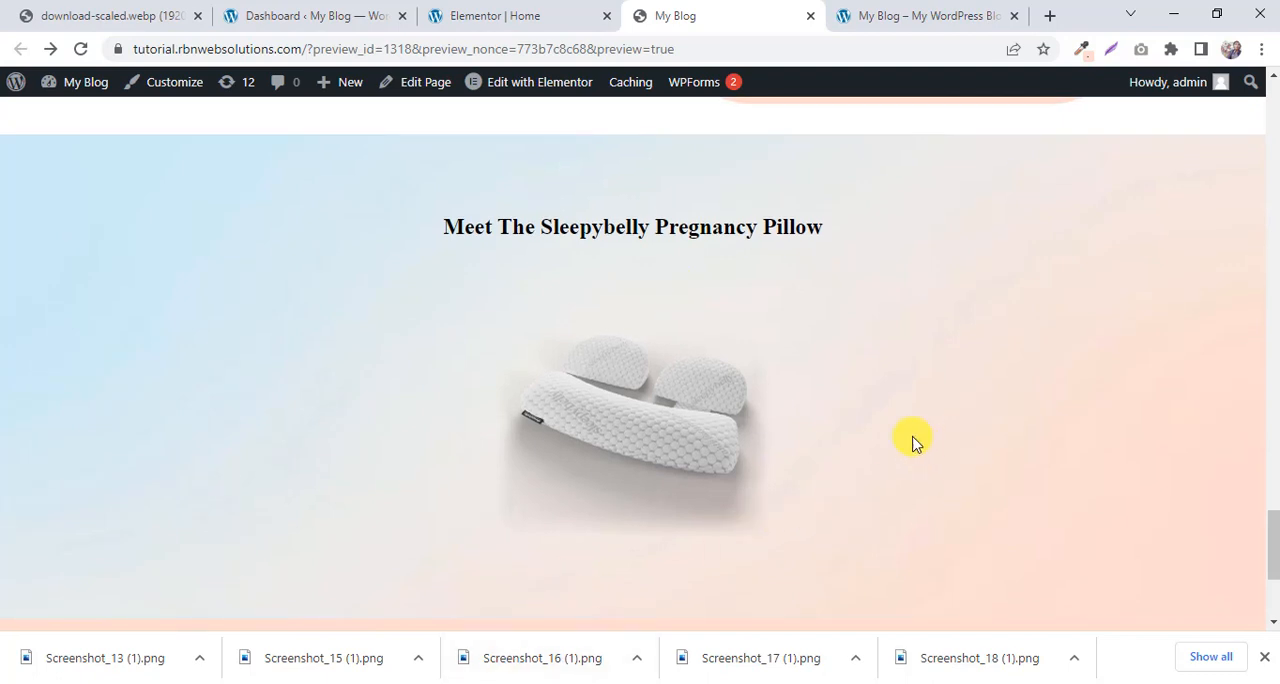
Switch to the Elementor editor and bring up the structure choices for a new section below the carousel.
left_click(476, 12)
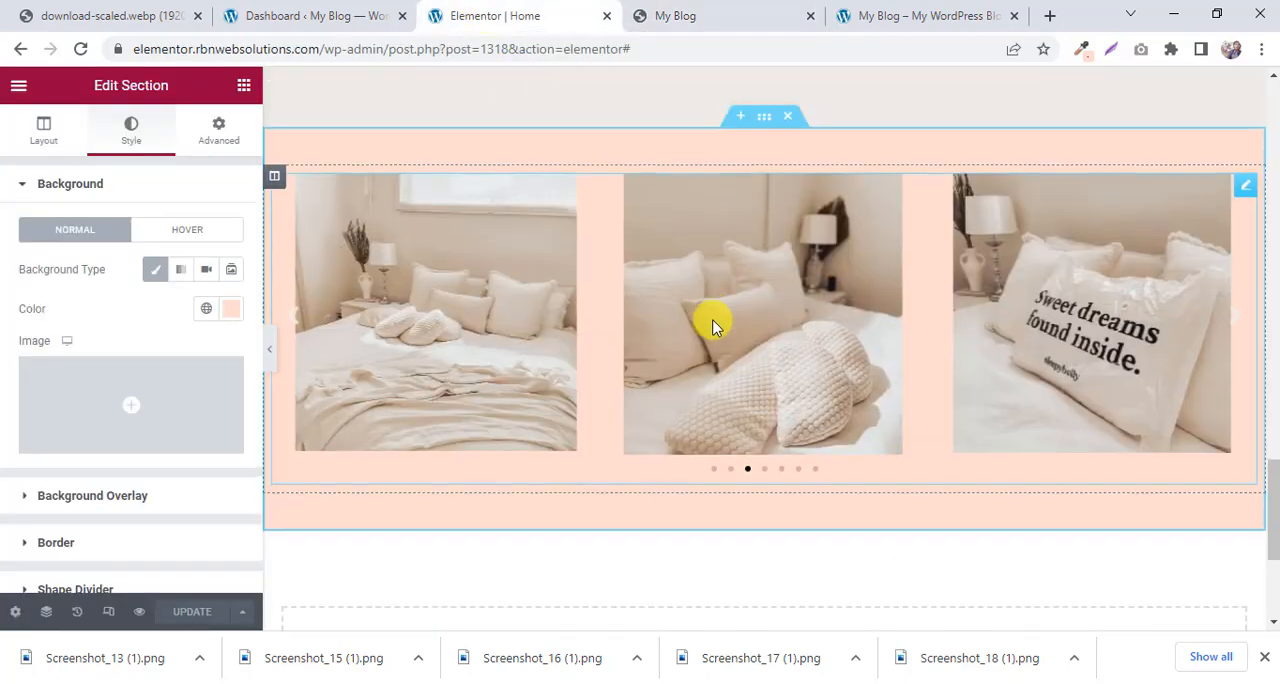
scroll(705, 350, "down", 3)
left_click(702, 366)
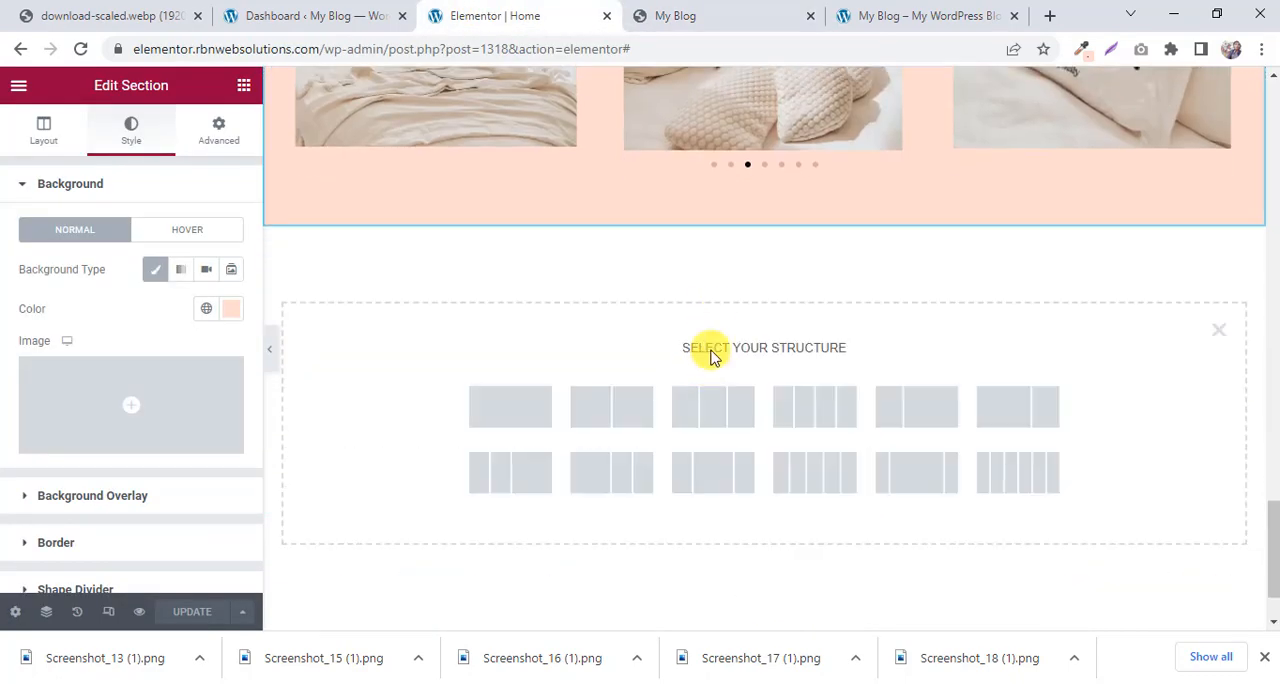
Return to the reference page and select the heading text "Meet The Sleepybelly Pregnancy Pillow".
left_click(712, 10)
scroll(757, 207, "down", 2)
scroll(757, 207, "up", 3)
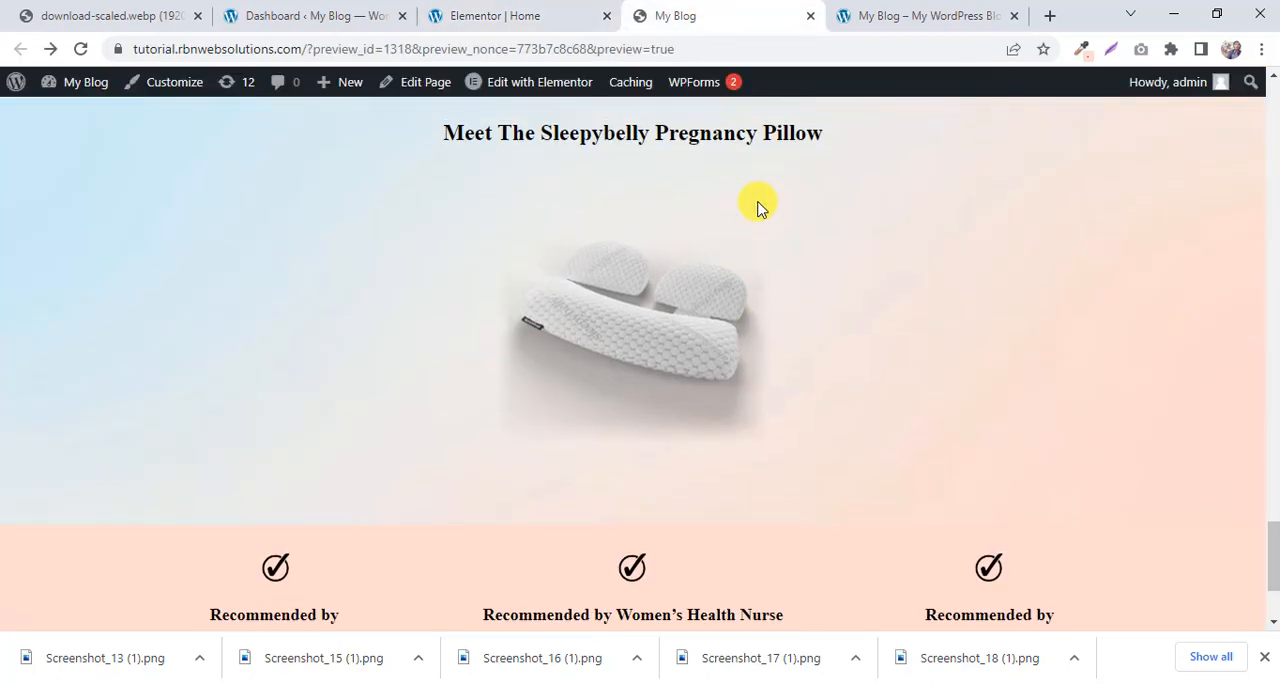
scroll(836, 310, "down", 3)
scroll(774, 297, "up", 2)
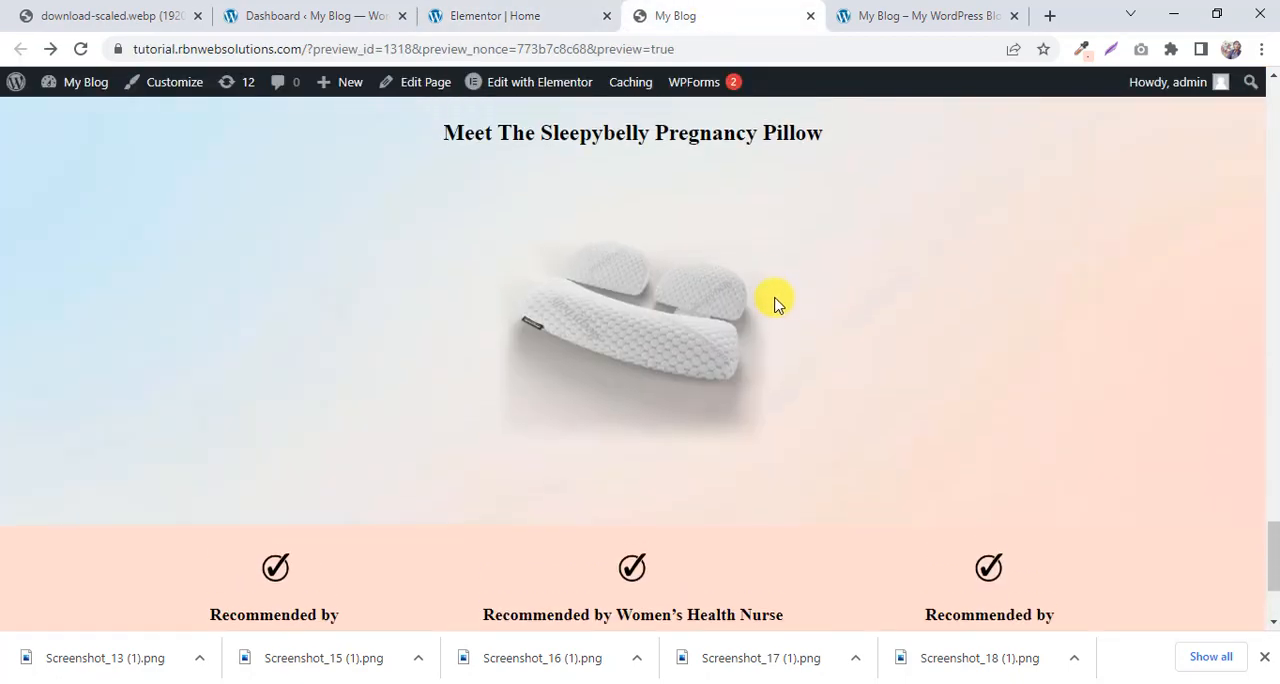
left_click_drag(824, 228, 435, 255)
key("ctrl+c")
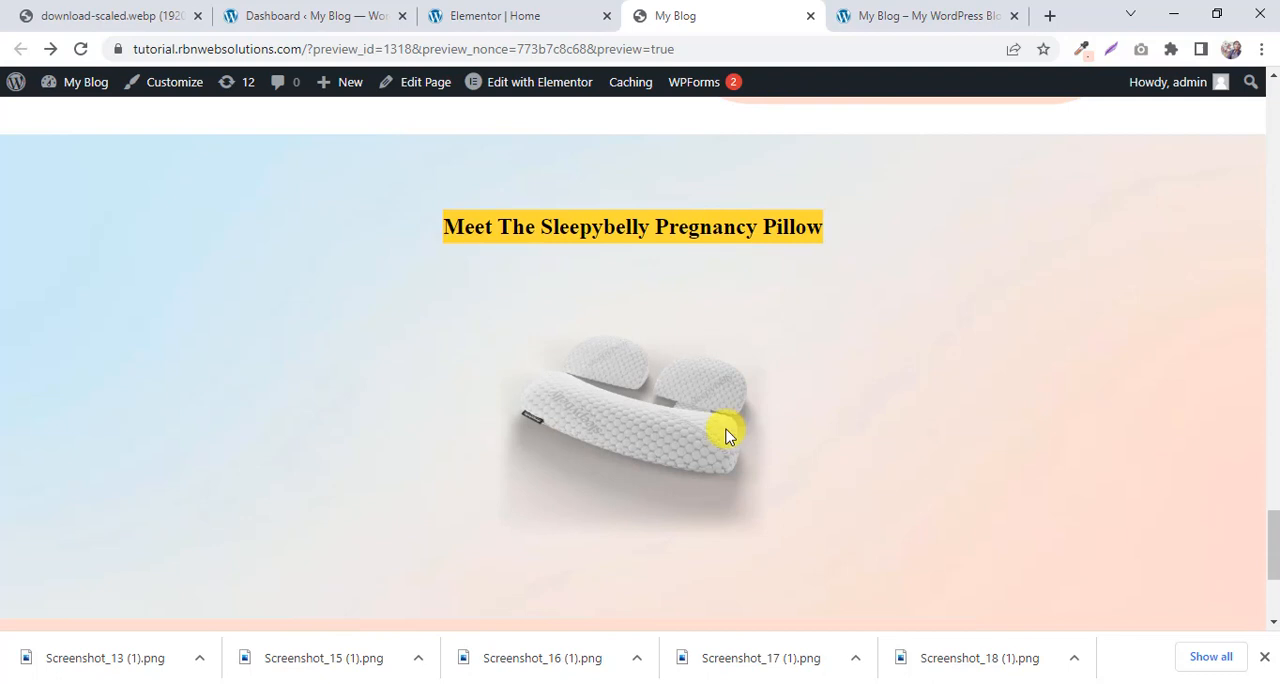
View the reference page's pillow image in its own browser tab, then return and close that tab.
right_click(672, 427)
left_click(686, 434)
left_click(806, 13)
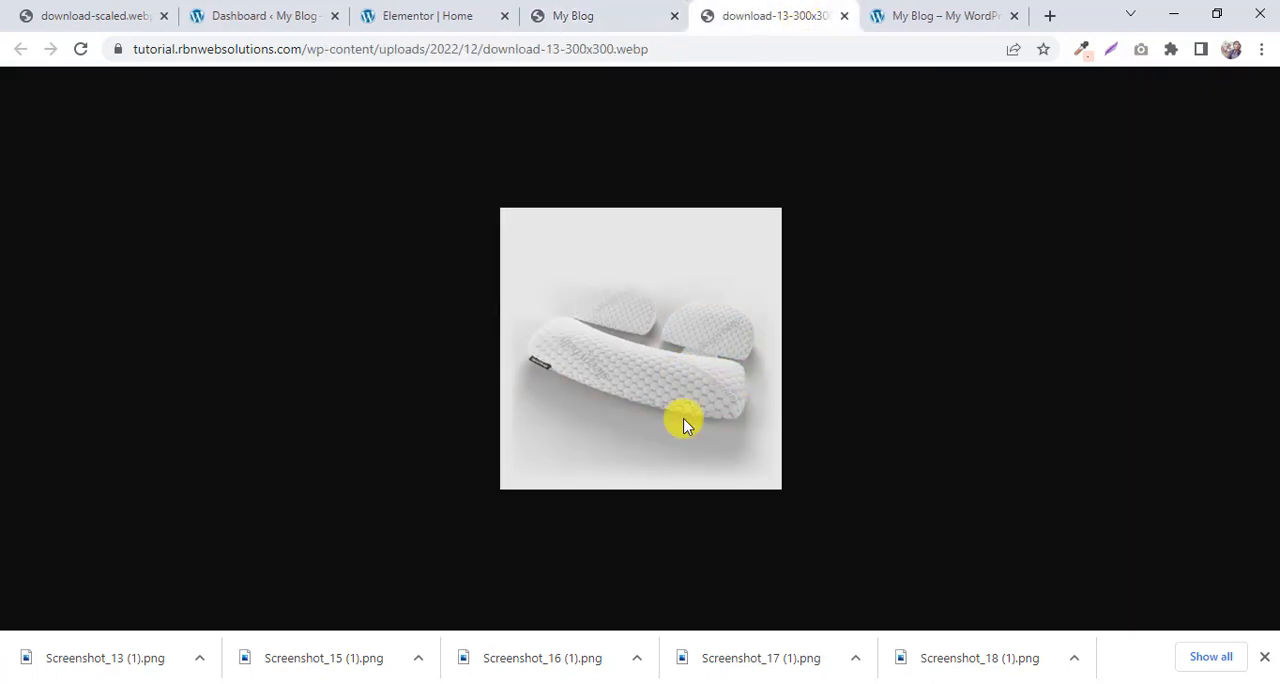
left_click(630, 12)
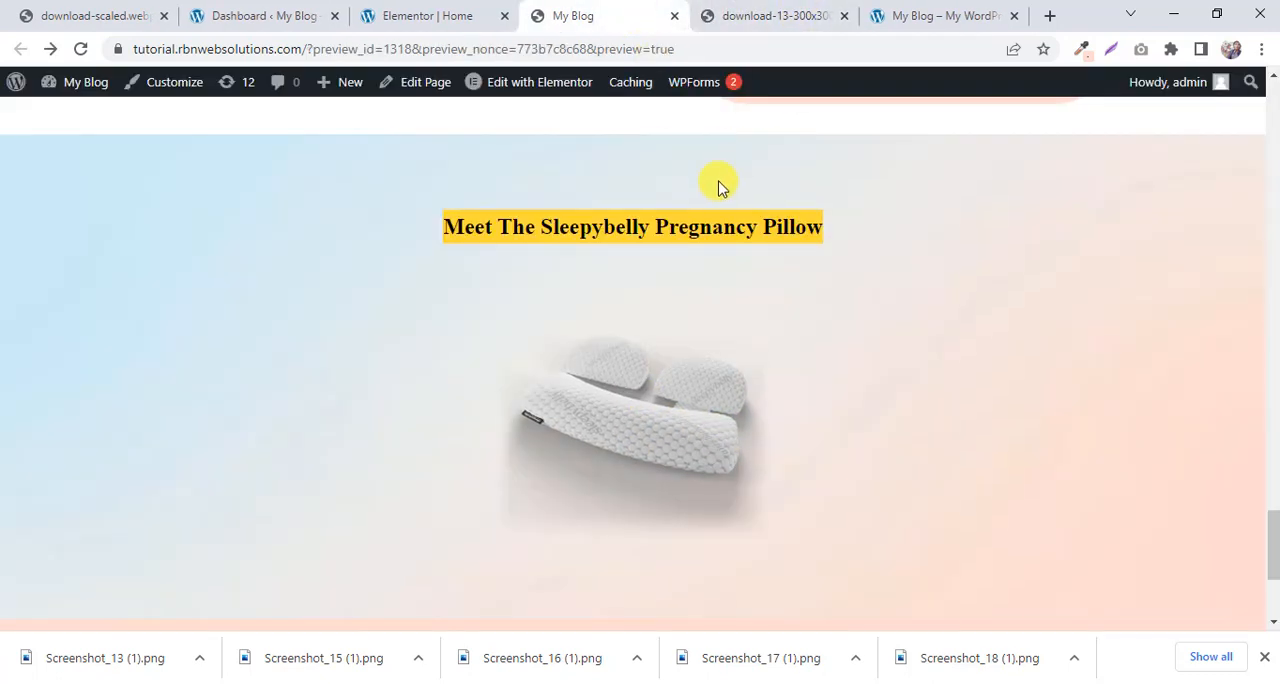
left_click(843, 16)
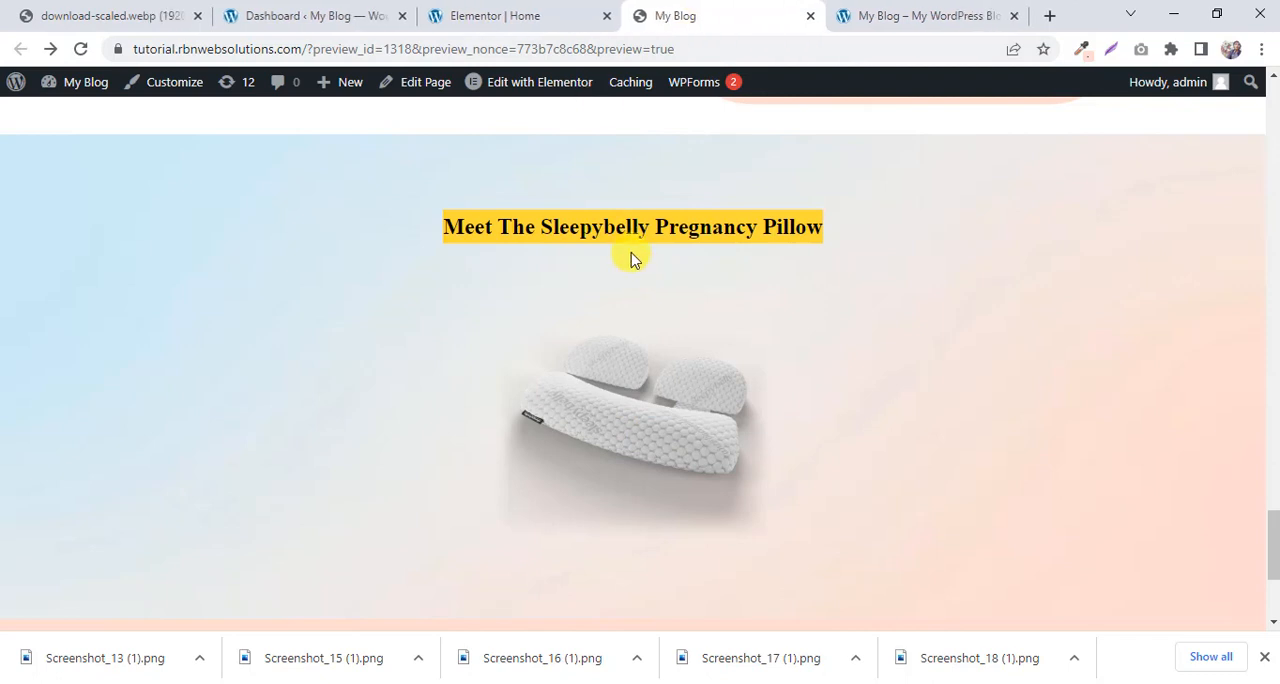
Inspect the gradient background section around the pillow heading on the reference page with the developer tools.
left_click(523, 14)
scroll(237, 294, "up", 1)
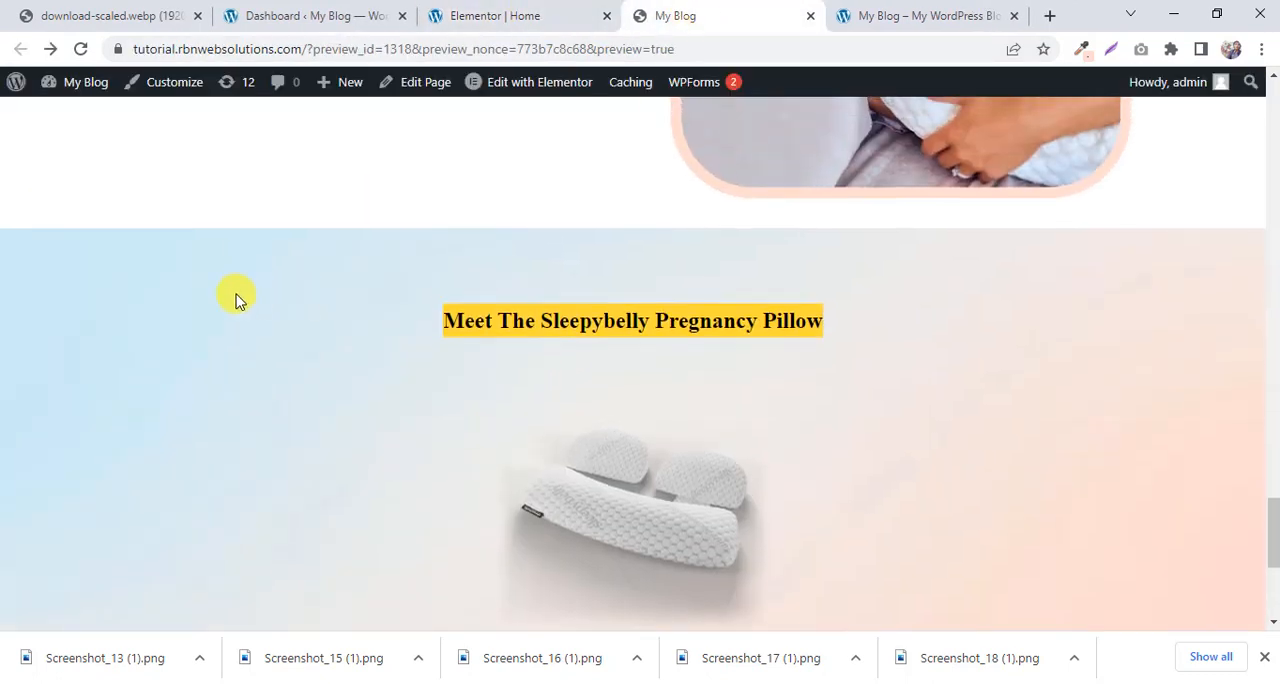
scroll(851, 306, "down", 2)
scroll(27, 313, "up", 2)
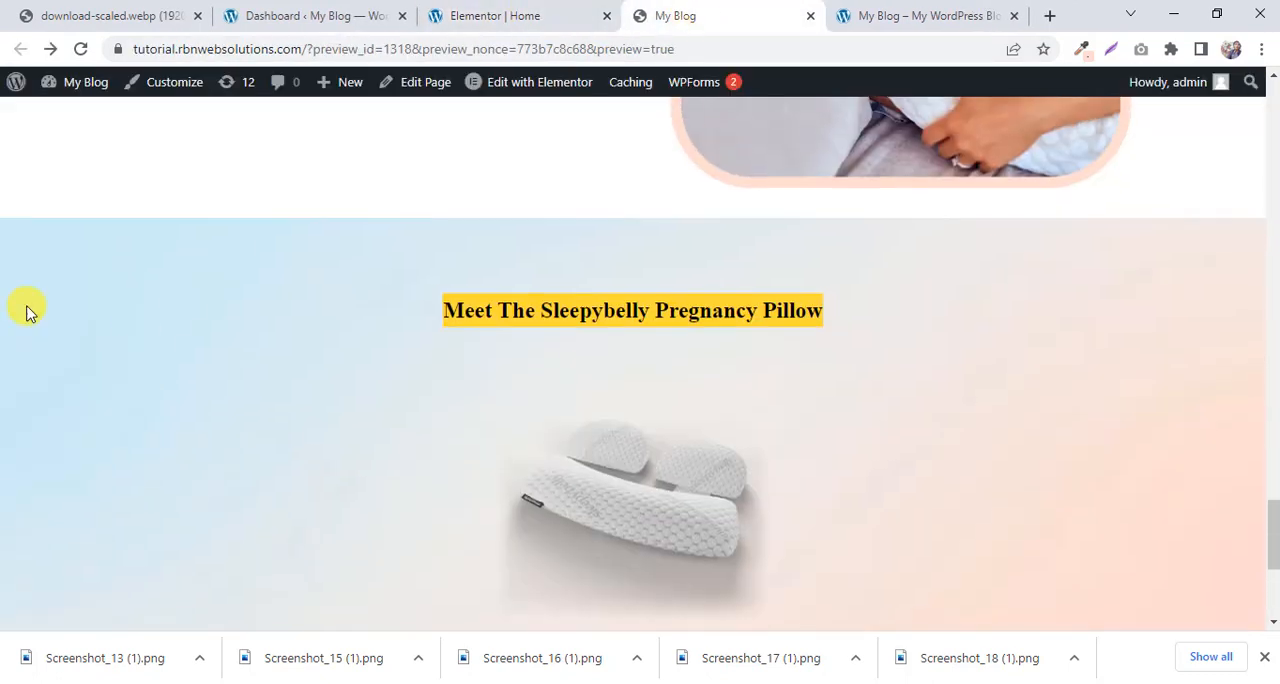
right_click(3, 258)
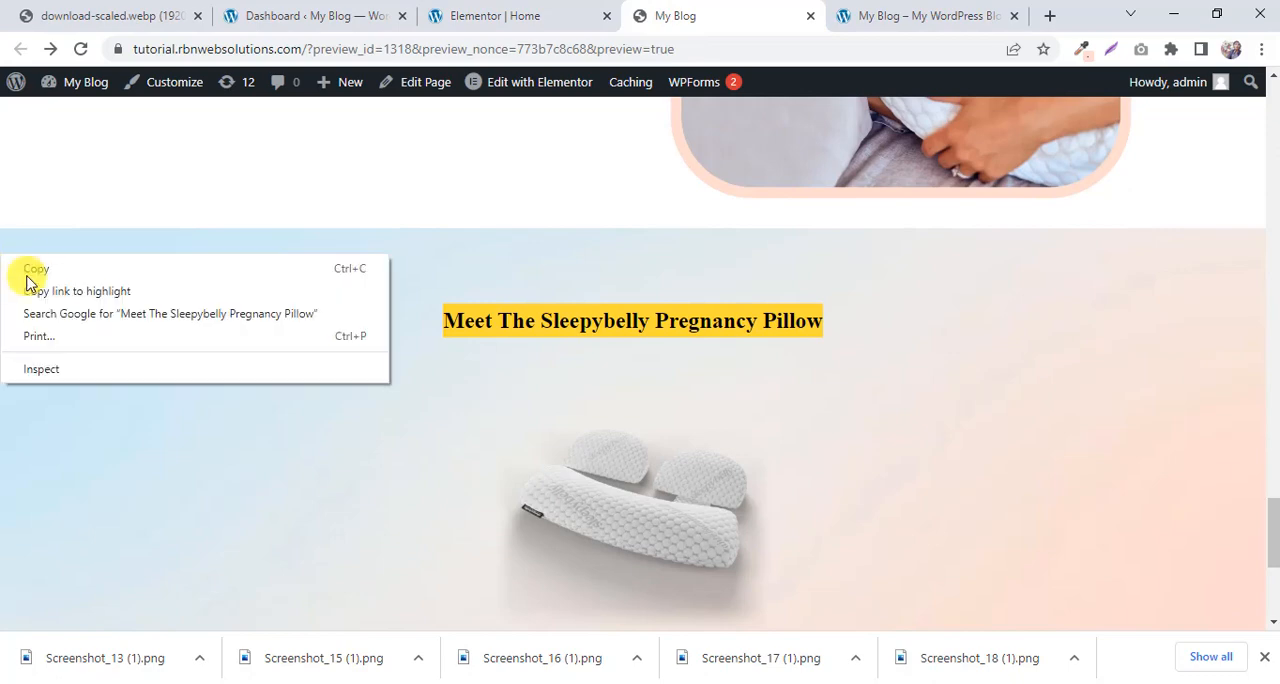
left_click(55, 368)
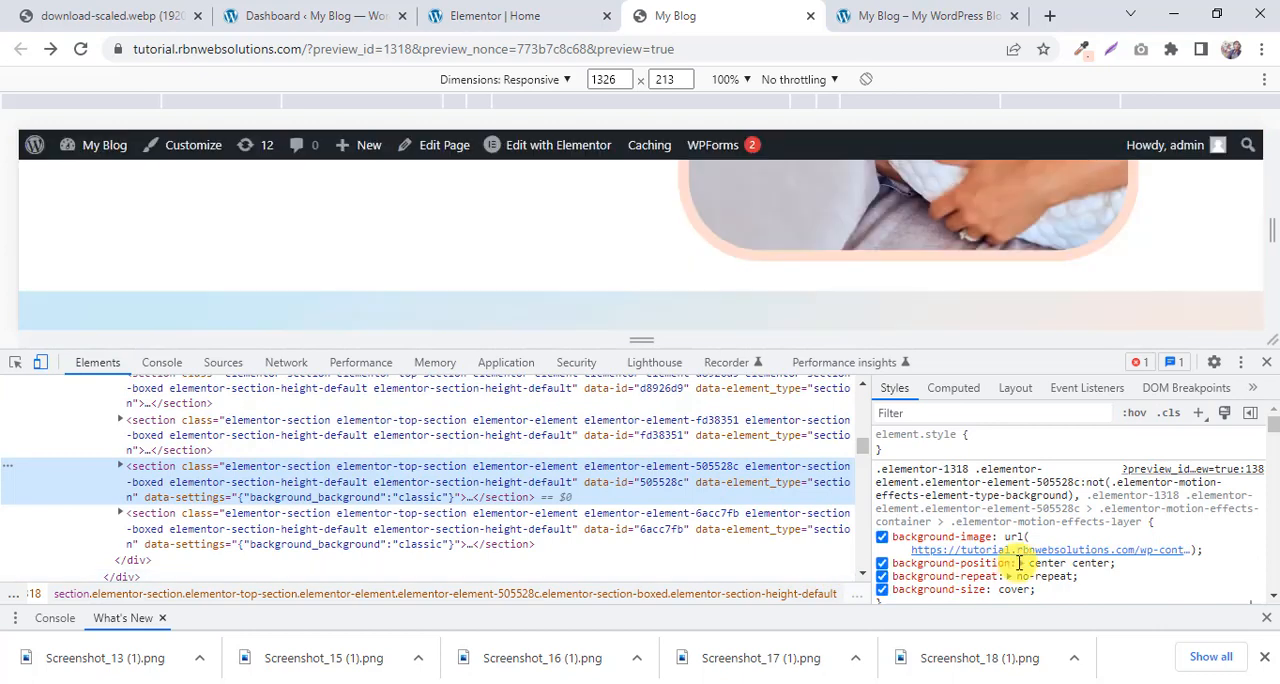
Select the background-image URL in the section's styles and open download-12-scaled.webp in a new tab.
left_click(1031, 553)
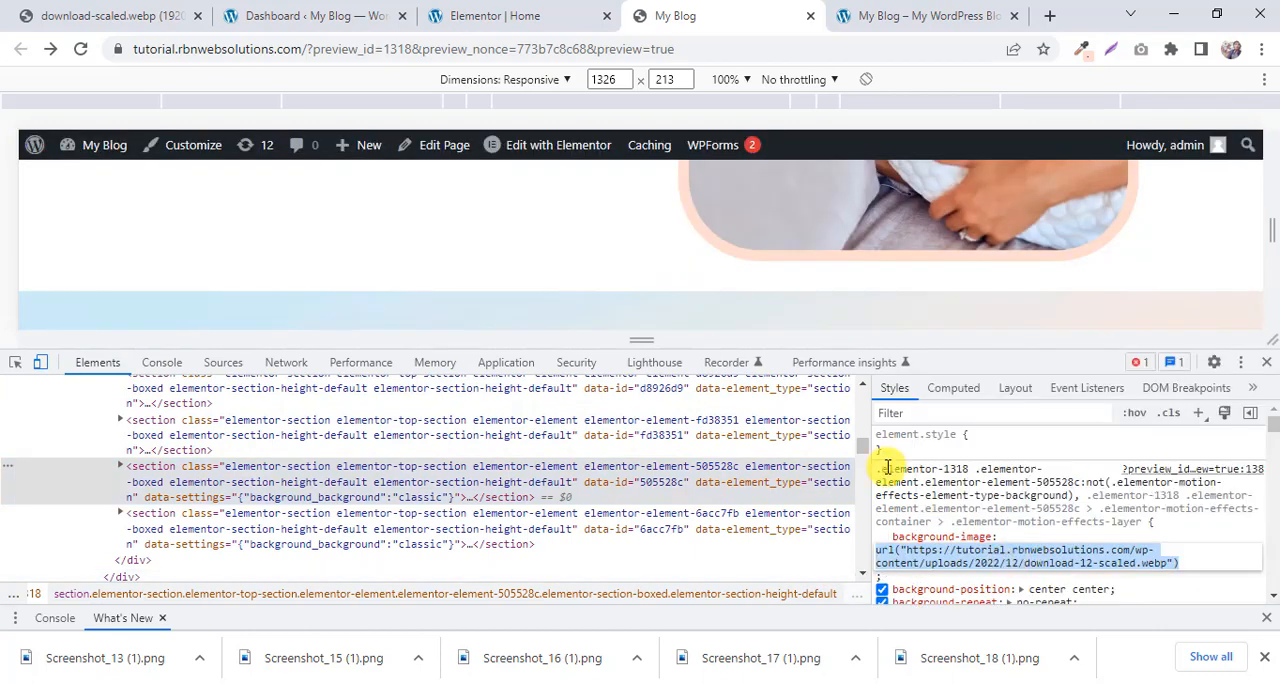
right_click(1072, 556)
mouse_move(1062, 528)
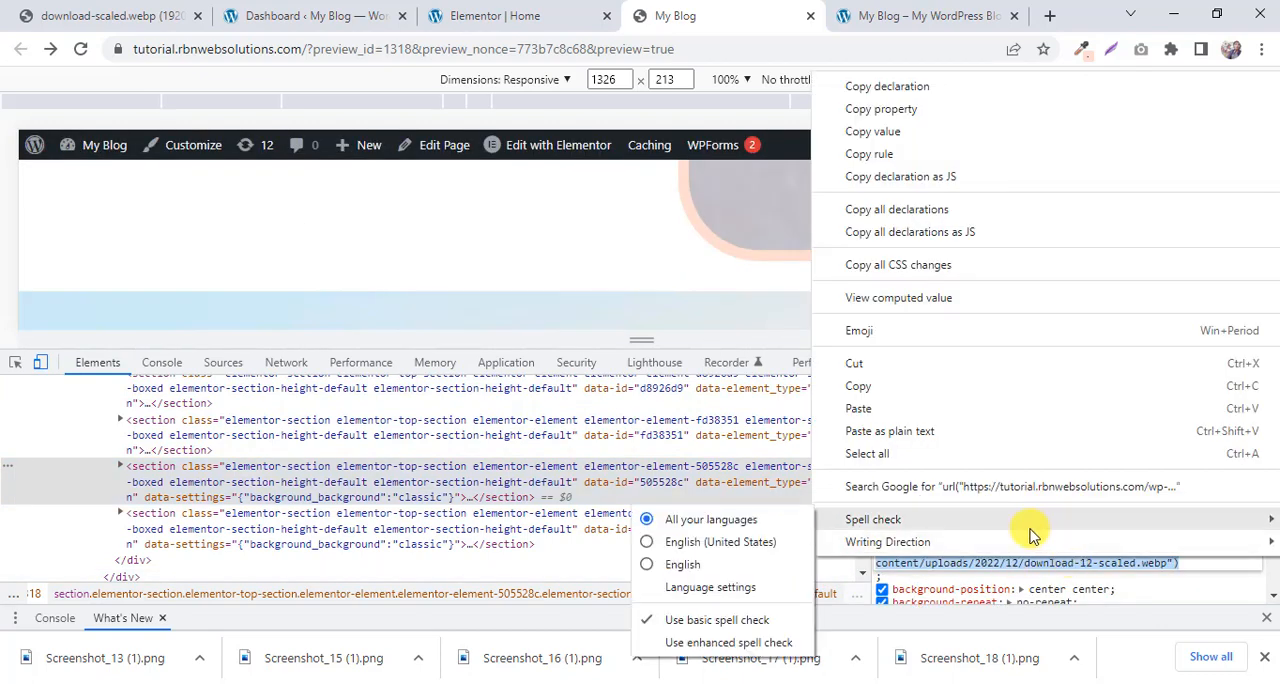
key("Escape")
left_click(1092, 564)
scroll(1152, 525, "down", 2)
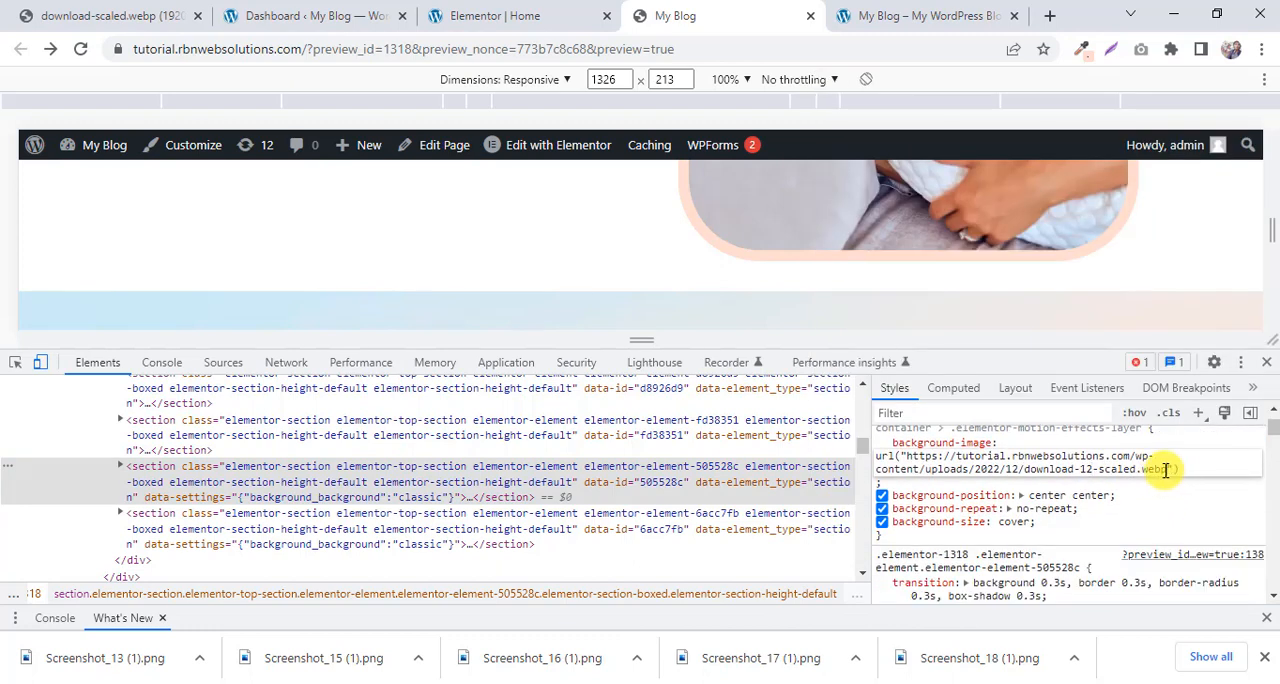
left_click_drag(1054, 465, 908, 458)
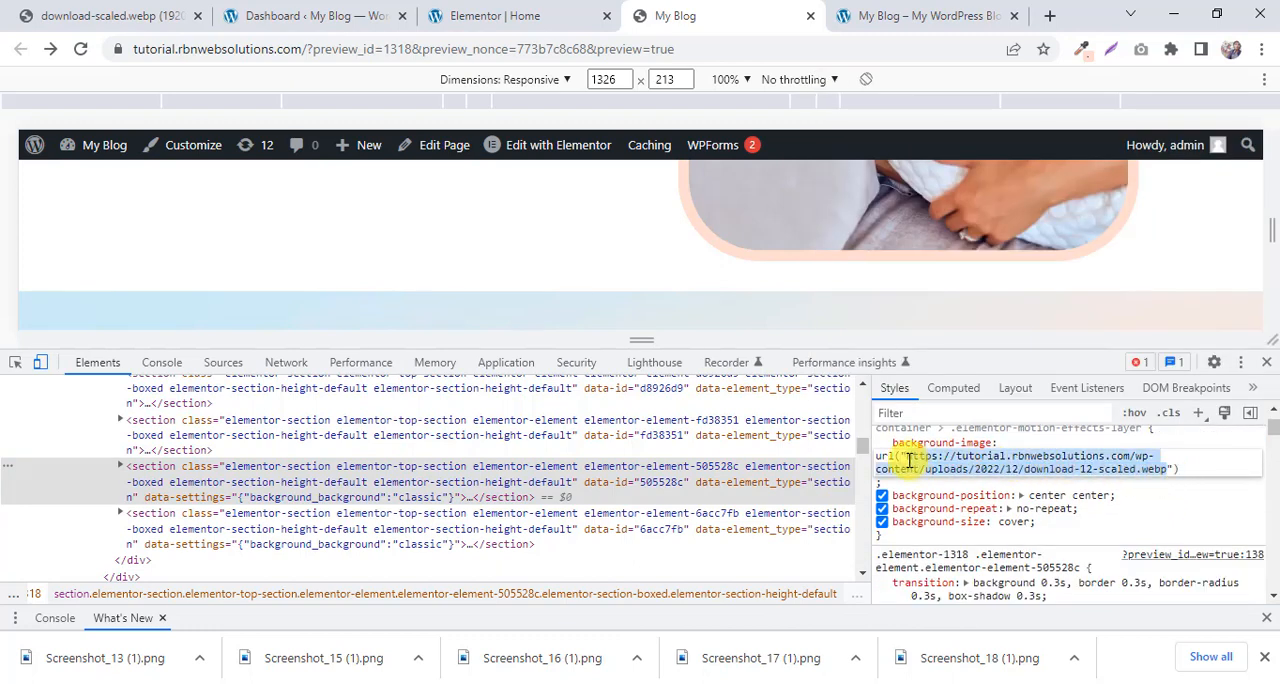
right_click(921, 460)
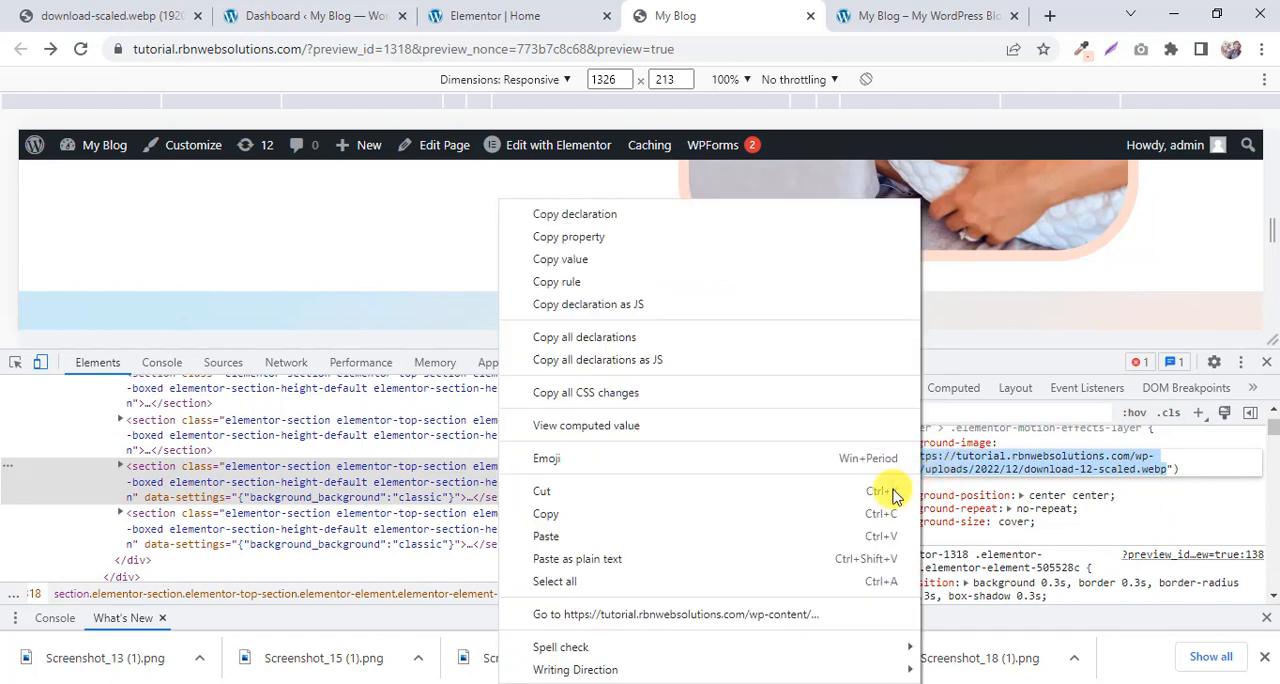
left_click(636, 616)
Save the gradient background image to the Downloads folder as download-12-scaled.webp.
right_click(600, 270)
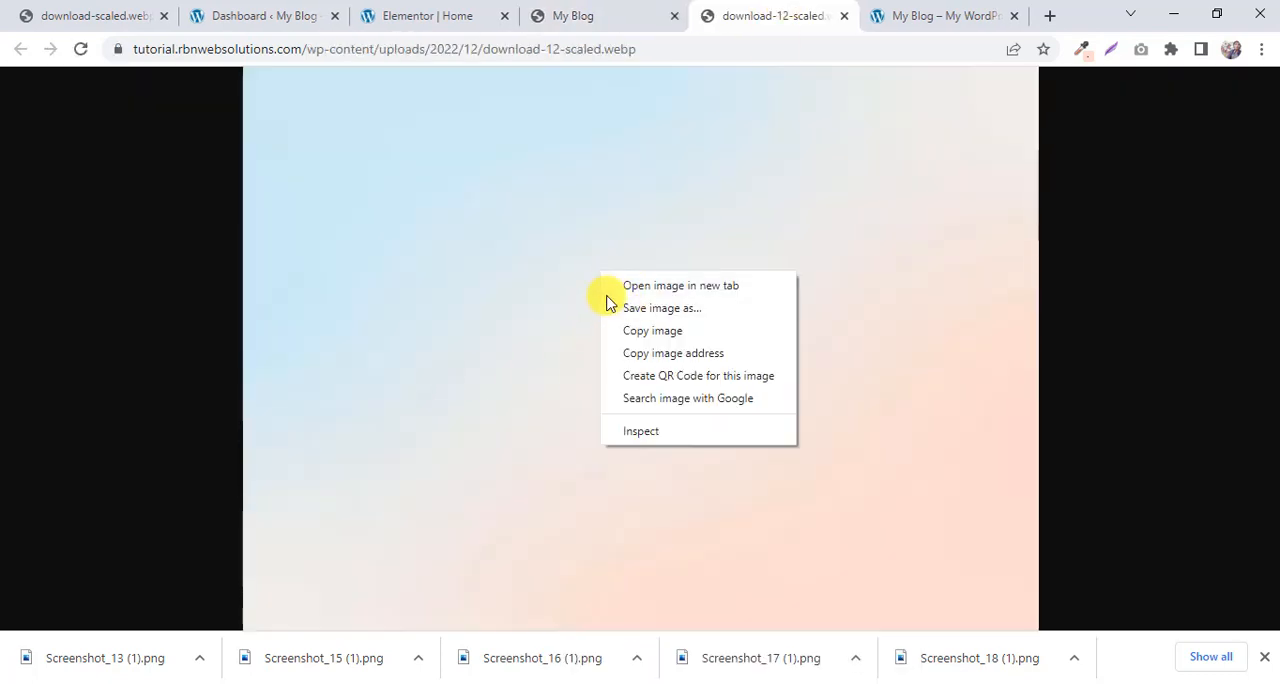
left_click(645, 310)
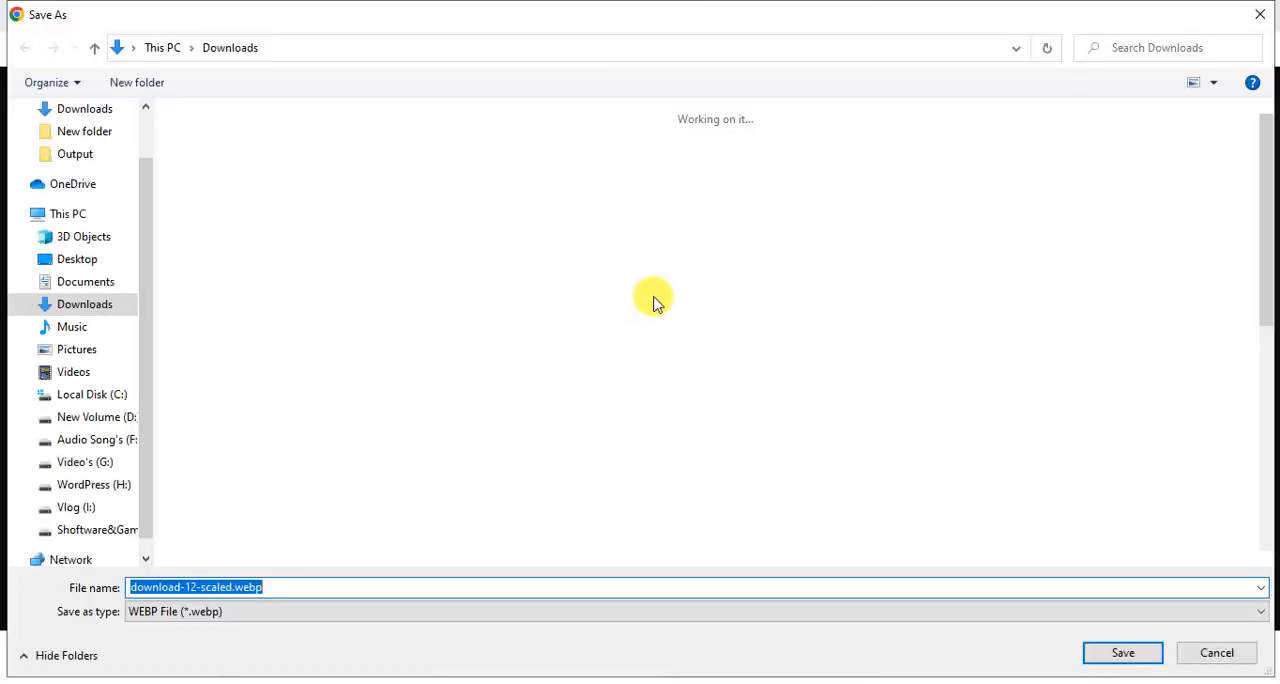
left_click(1123, 653)
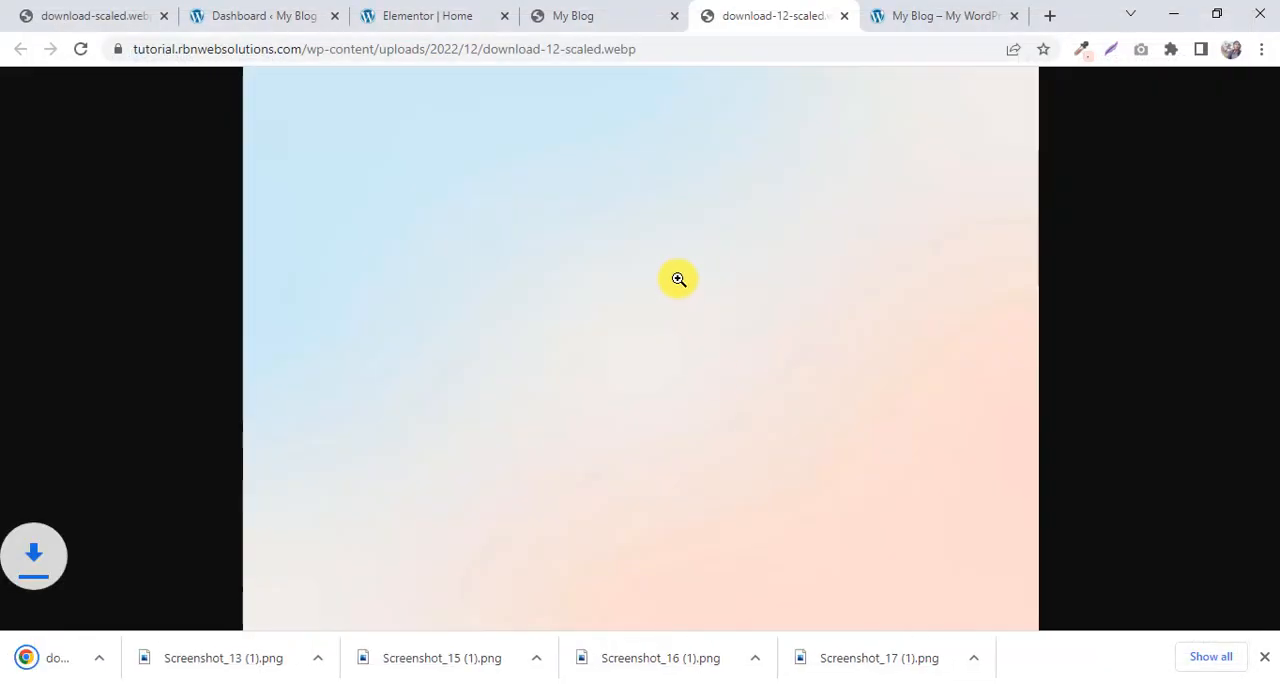
Close the developer tools on the reference page and recheck the layout of the pillow heading section.
left_click(463, 12)
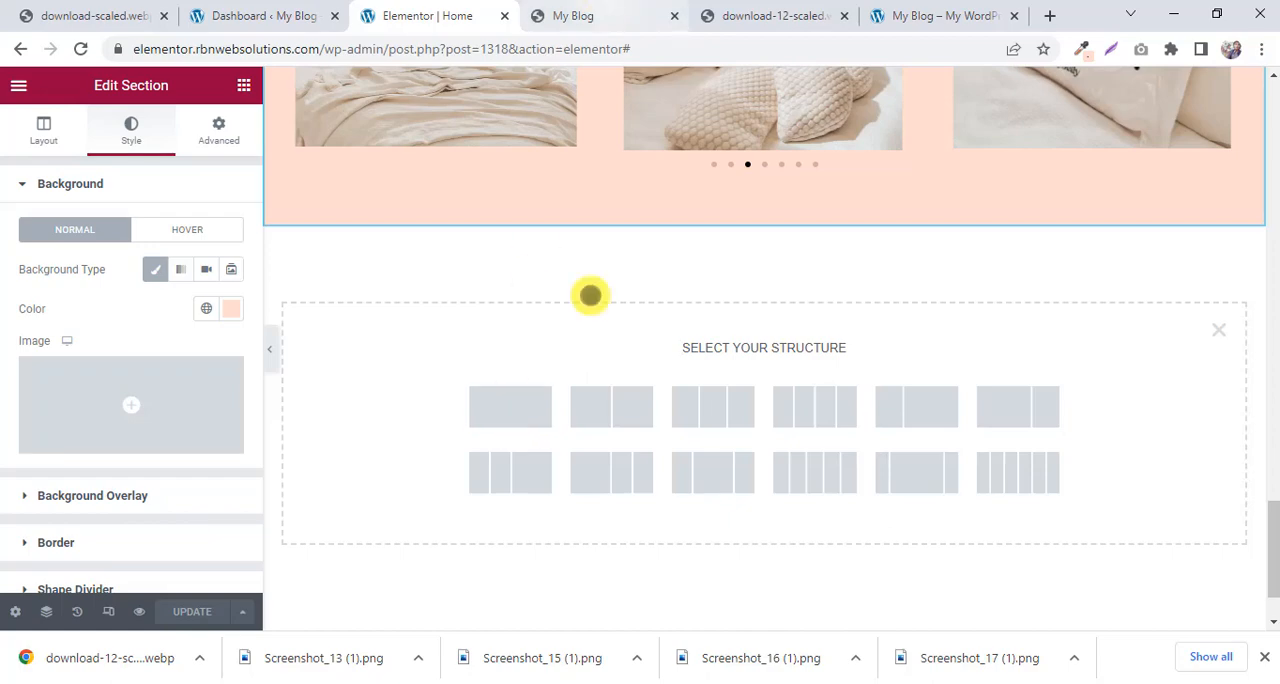
key("ctrl+Tab")
left_click(1266, 362)
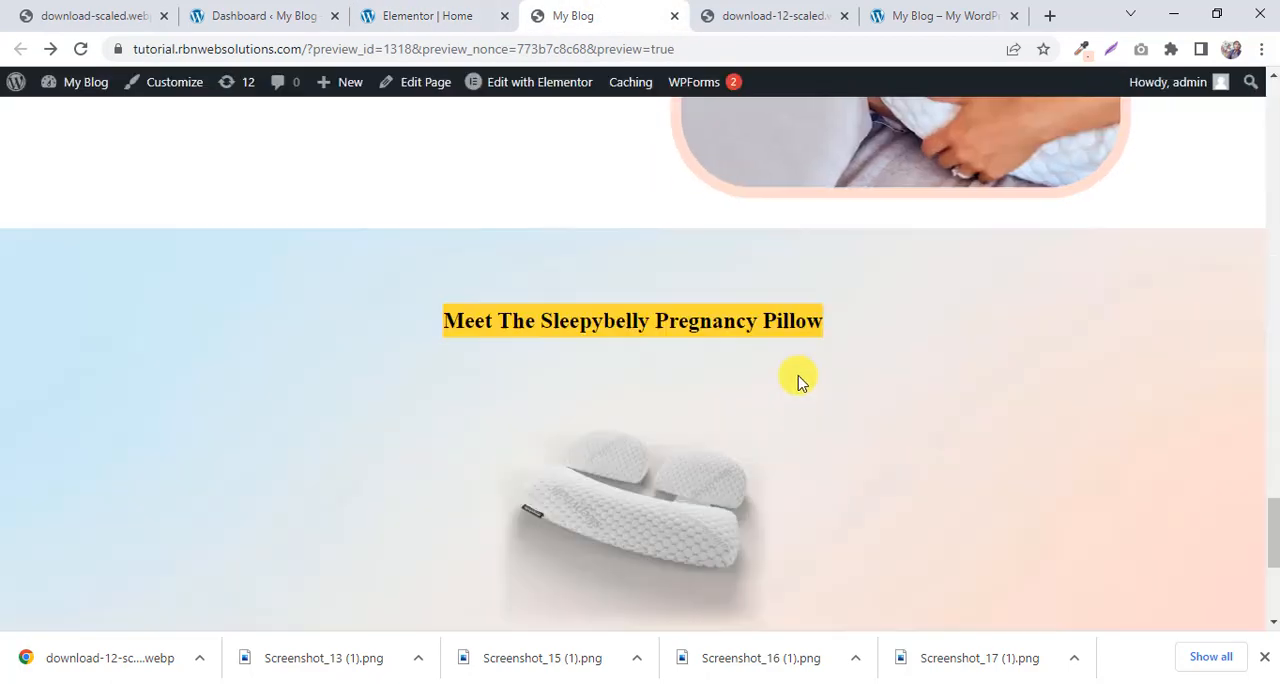
scroll(614, 462, "down", 1)
left_click(451, 15)
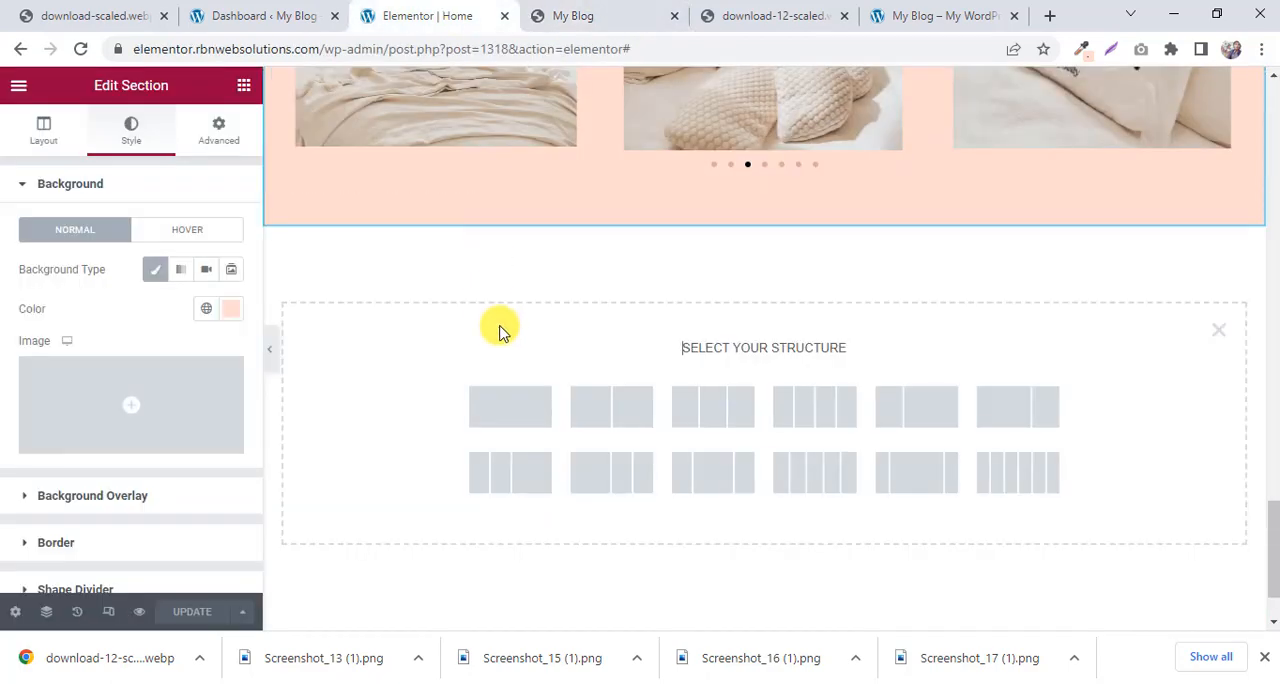
left_click(565, 10)
Add a single-column section below the carousel in the Elementor editor and show the widgets available for it.
left_click(472, 16)
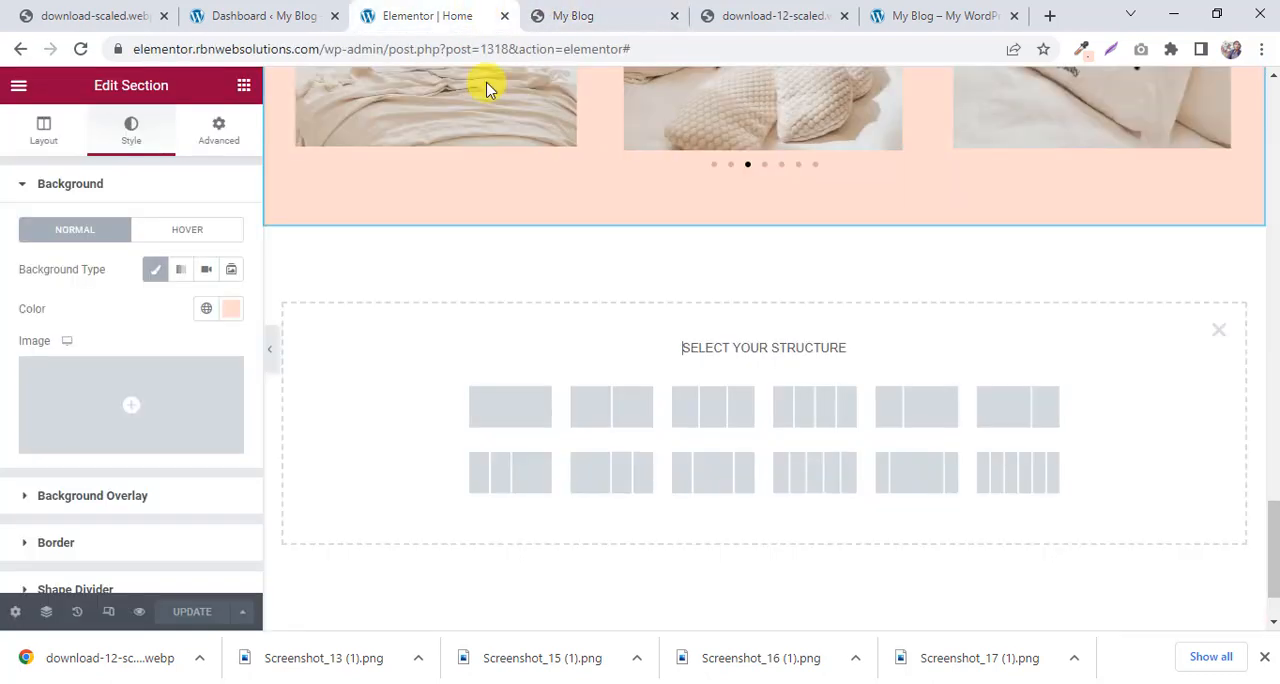
left_click(512, 420)
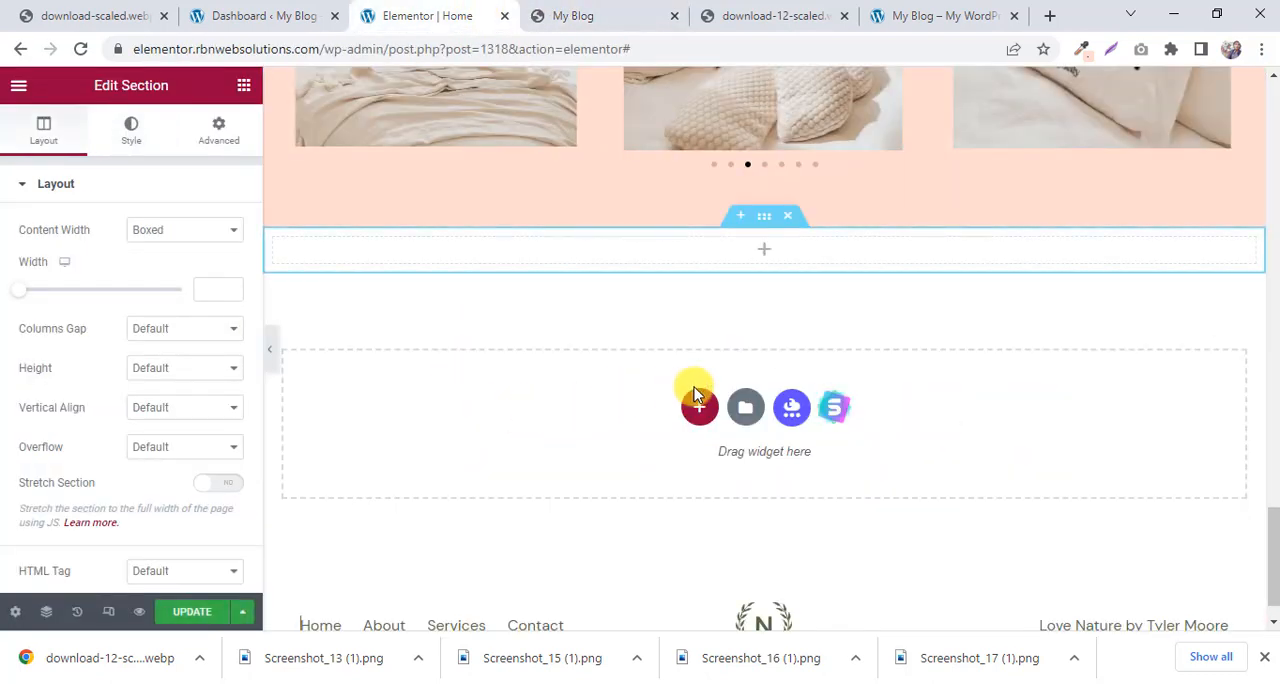
left_click(600, 10)
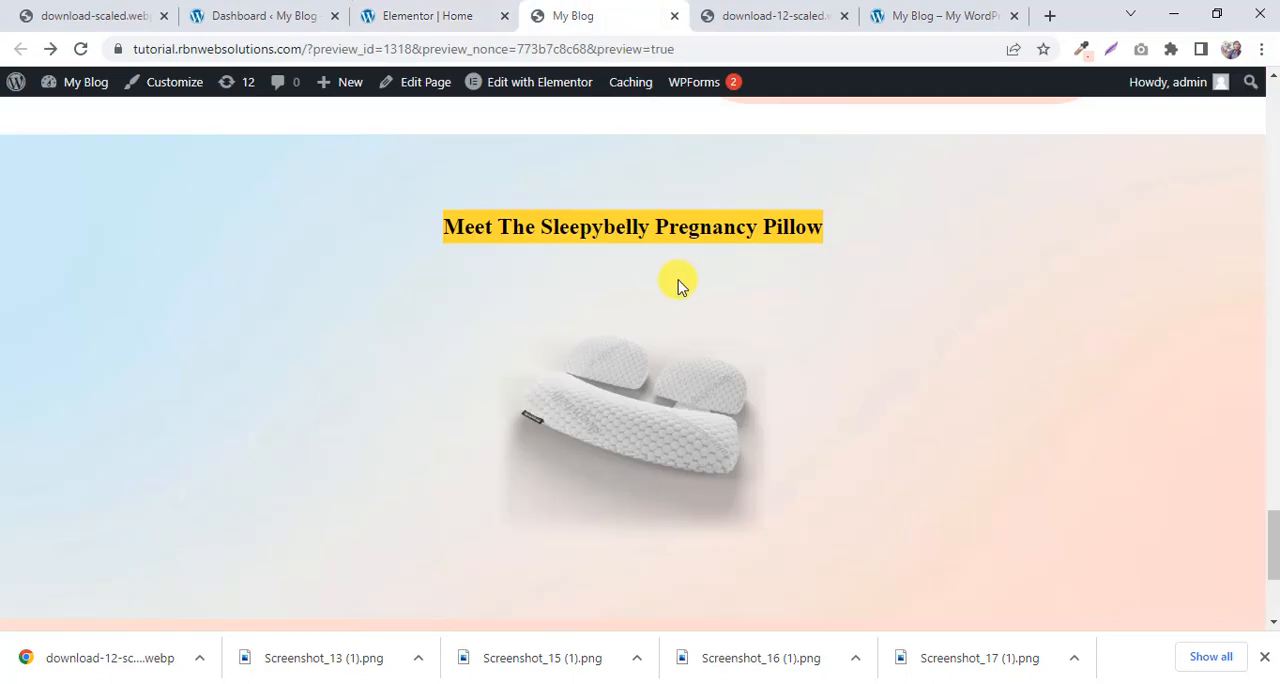
left_click(472, 12)
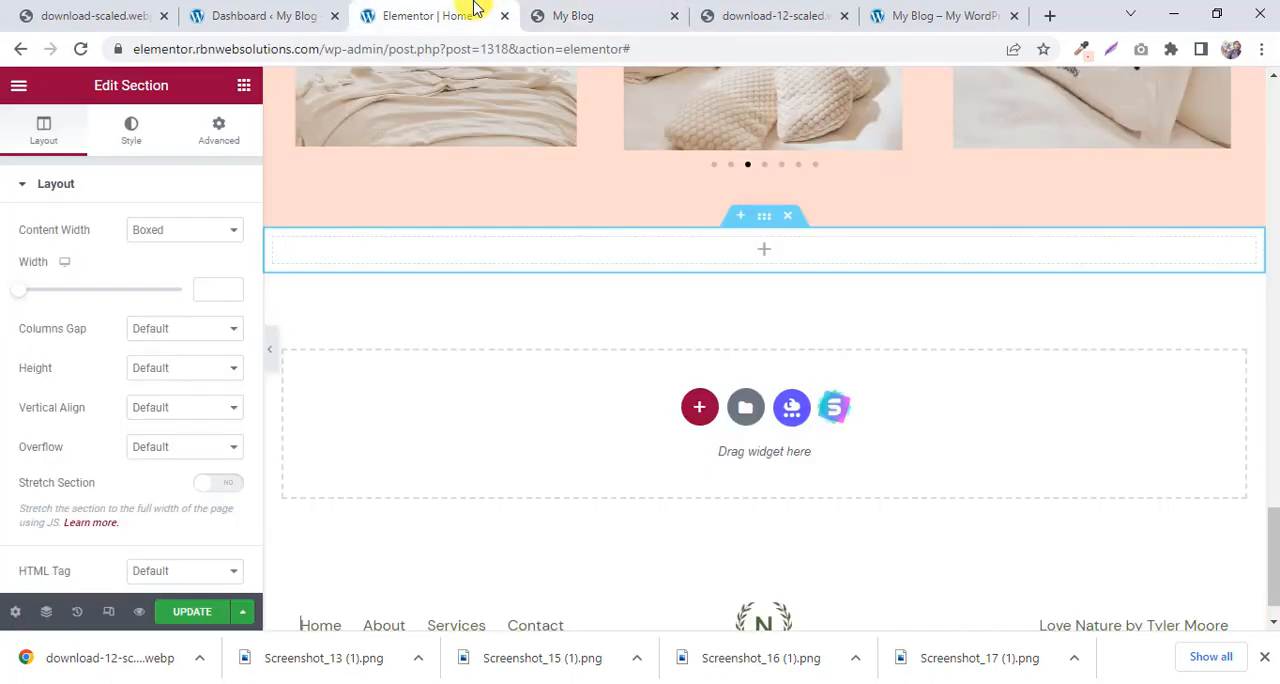
left_click(770, 254)
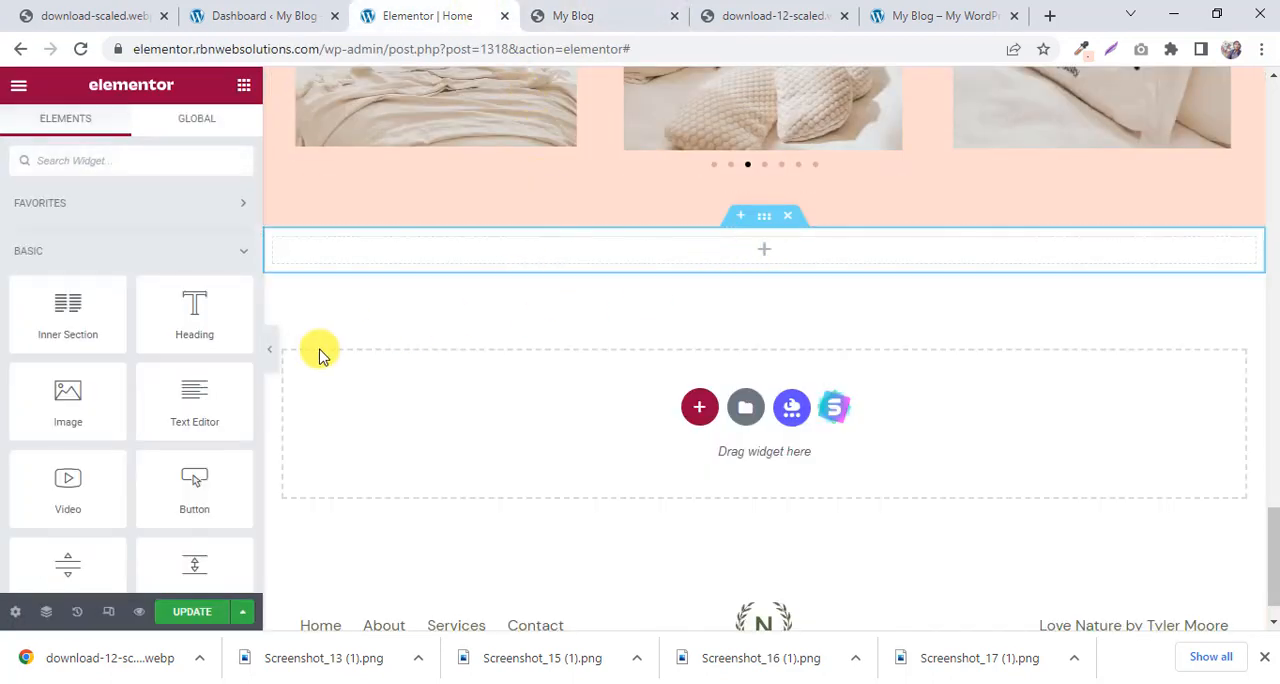
Add a Heading widget to the new section and title it "Meet The Sleepybelly Pregnancy Pillow".
left_click_drag(178, 335, 763, 256)
left_click_drag(181, 263, 3, 265)
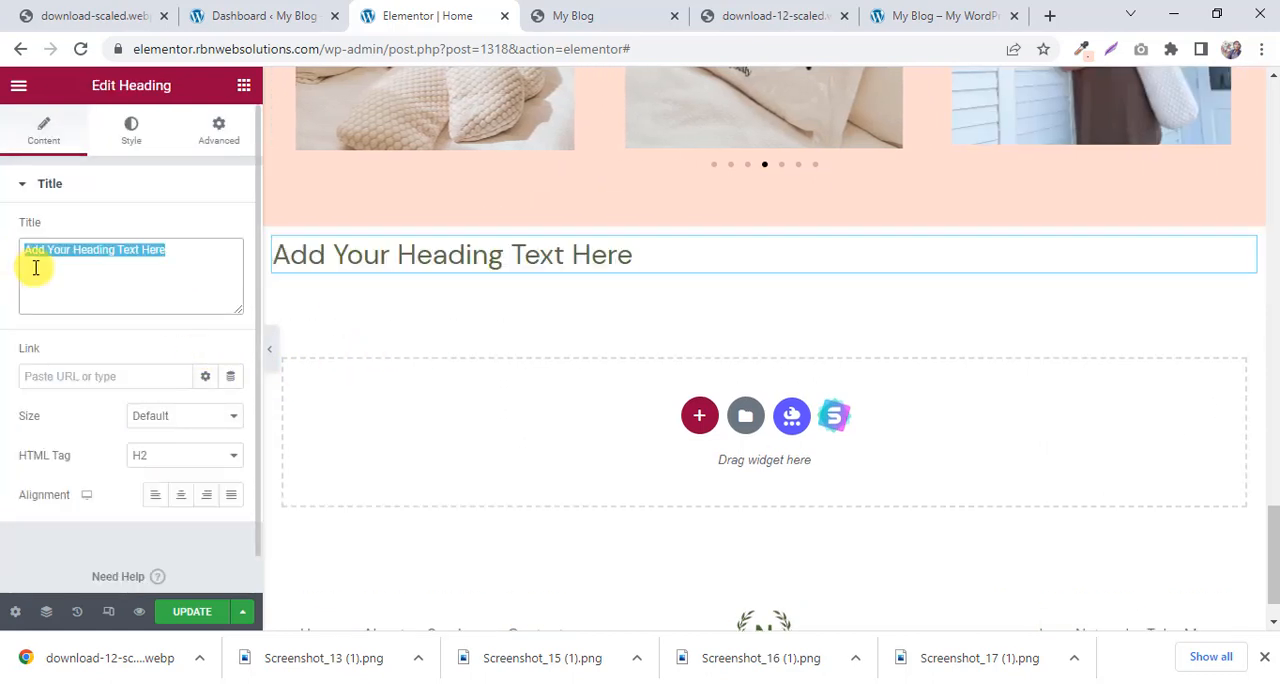
key("ctrl+v")
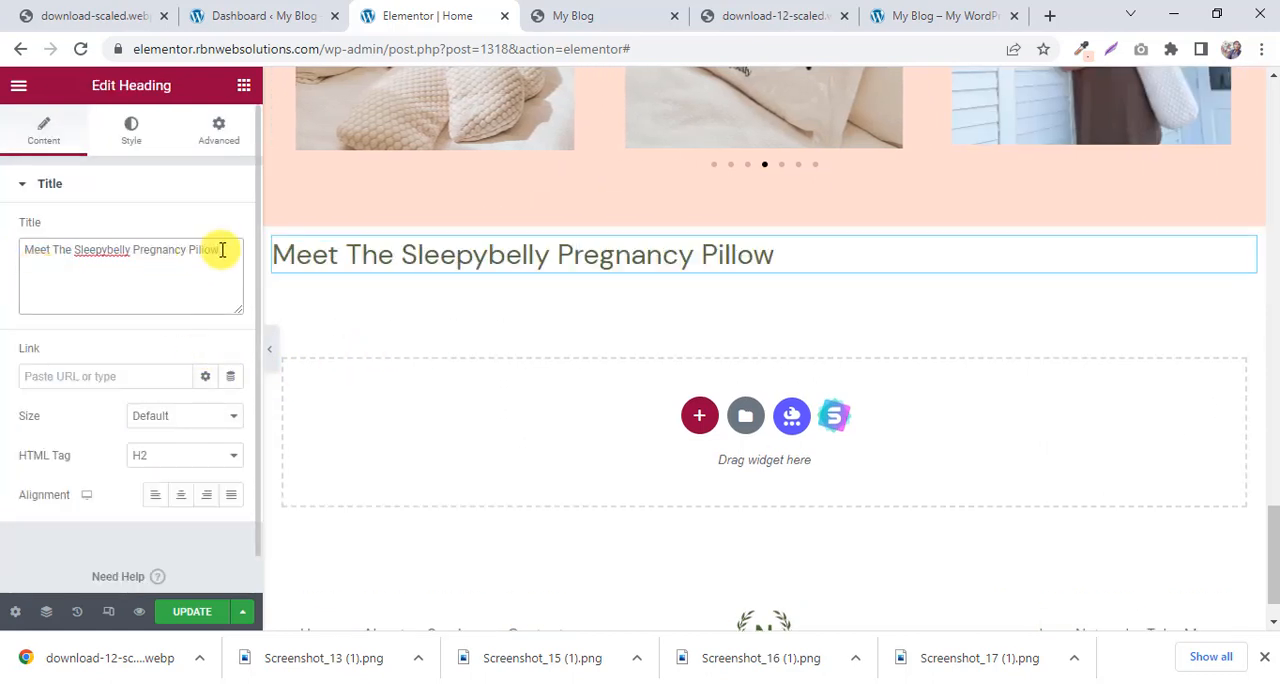
Set the text color of the pillow heading to black.
left_click(131, 130)
left_click(231, 229)
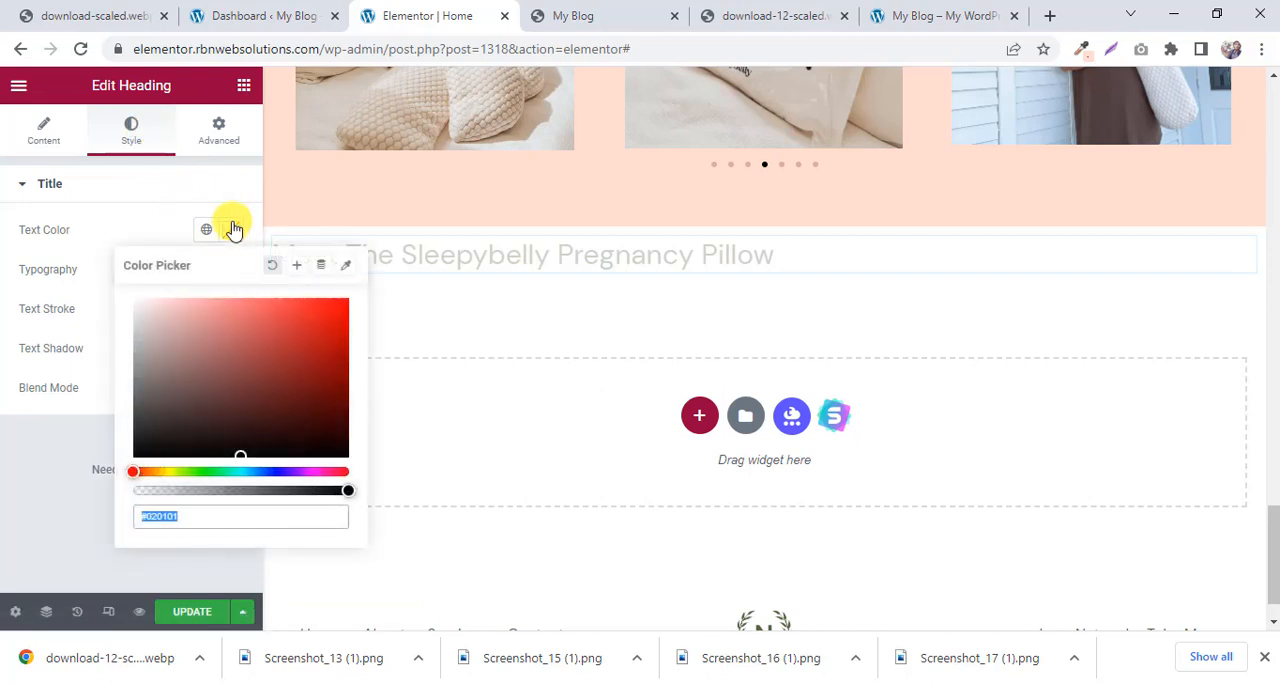
left_click(212, 414)
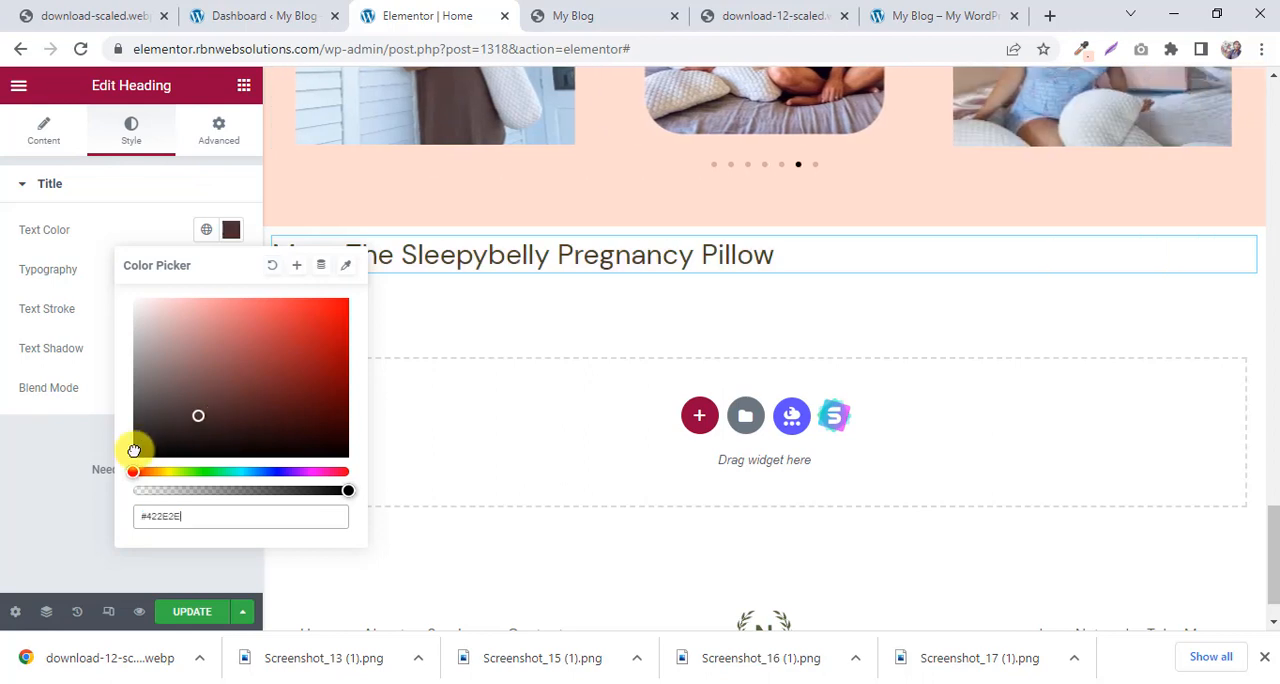
left_click(33, 493)
Set the pillow heading's typography to Tahoma, size 22 px and weight 700 (Bold), checking it against the reference page.
left_click(557, 7)
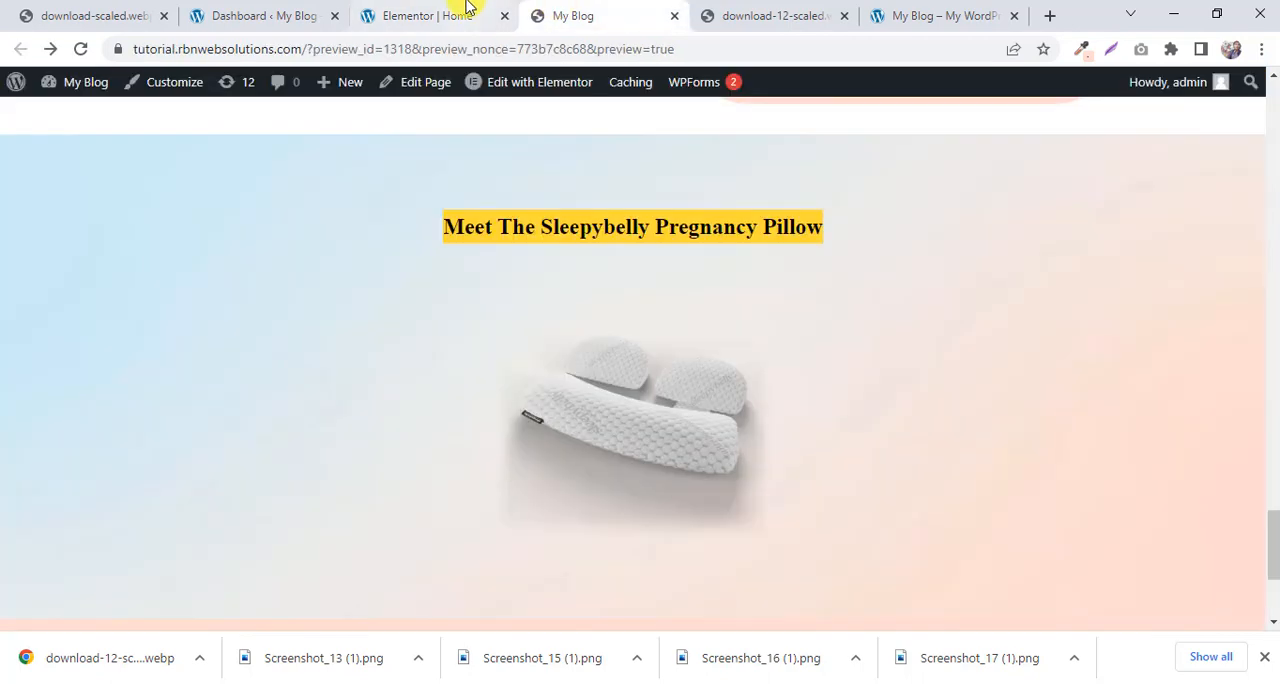
left_click(470, 12)
left_click(232, 271)
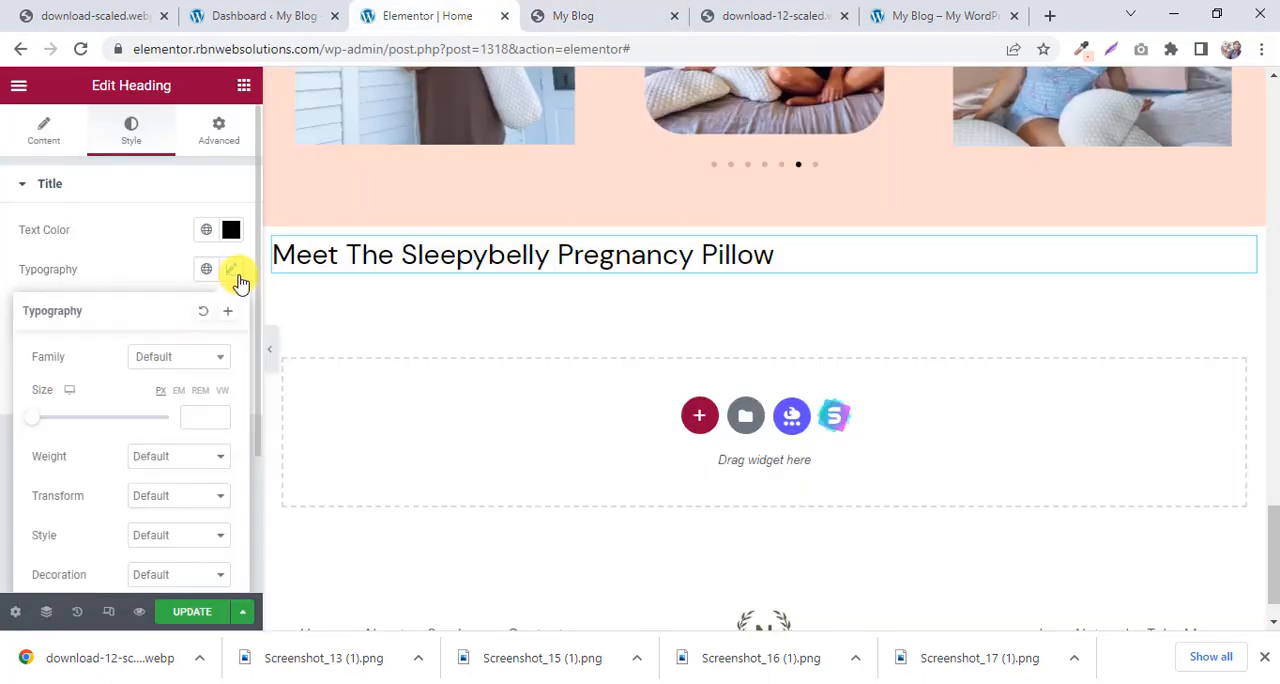
left_click(176, 362)
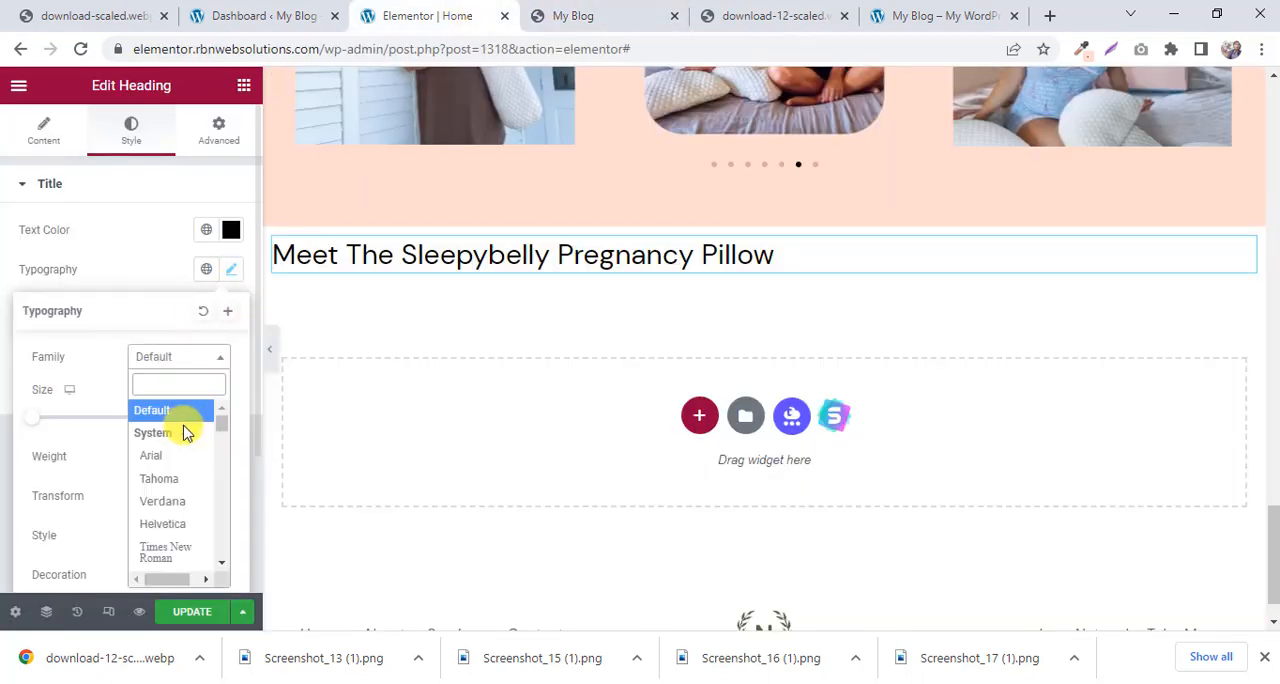
left_click(163, 479)
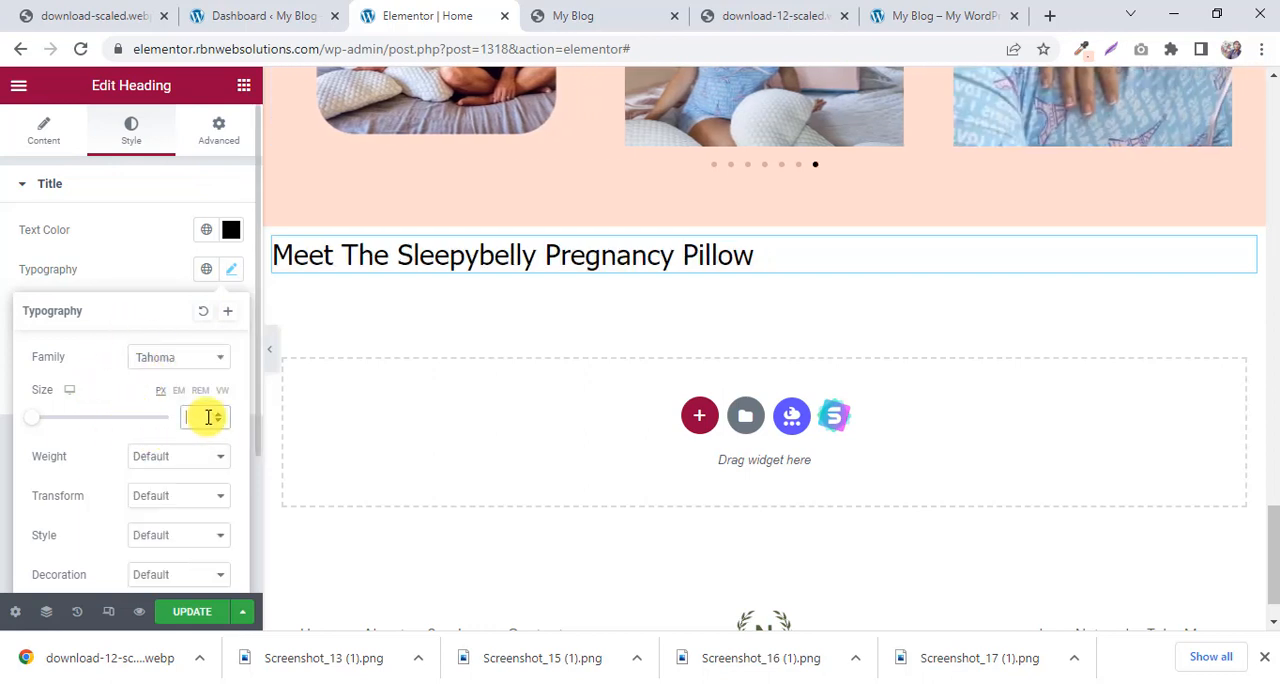
type("22")
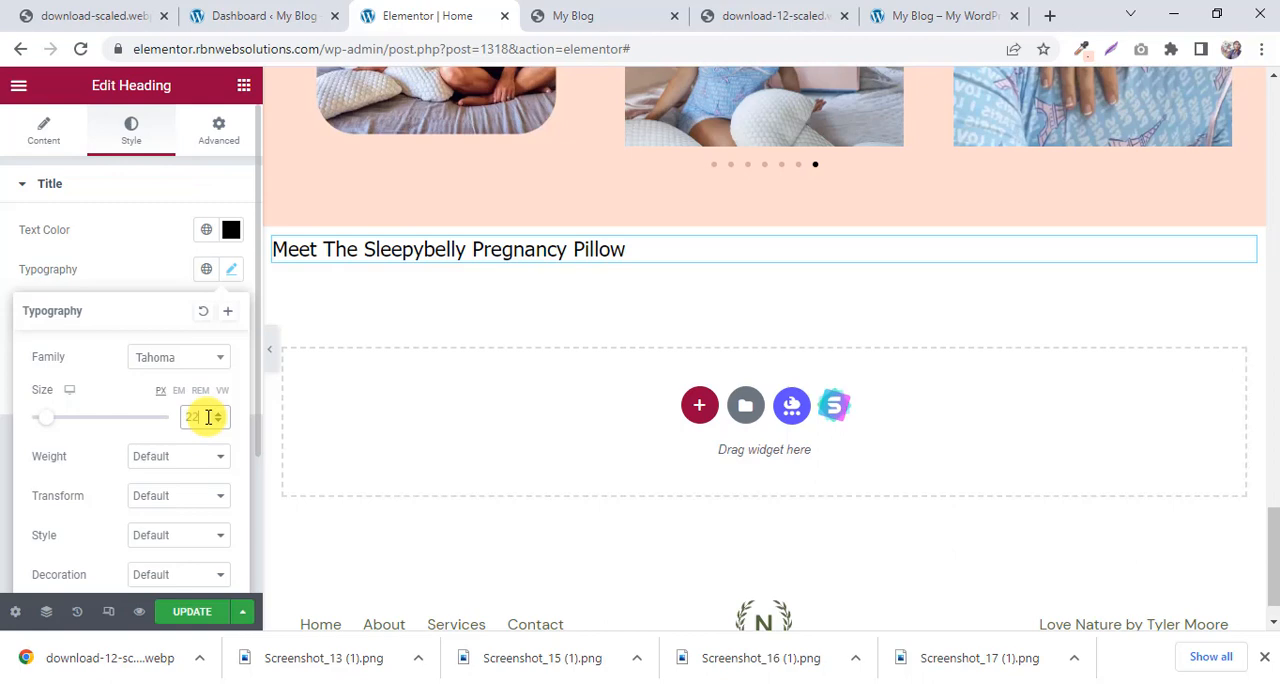
left_click(545, 16)
left_click(451, 14)
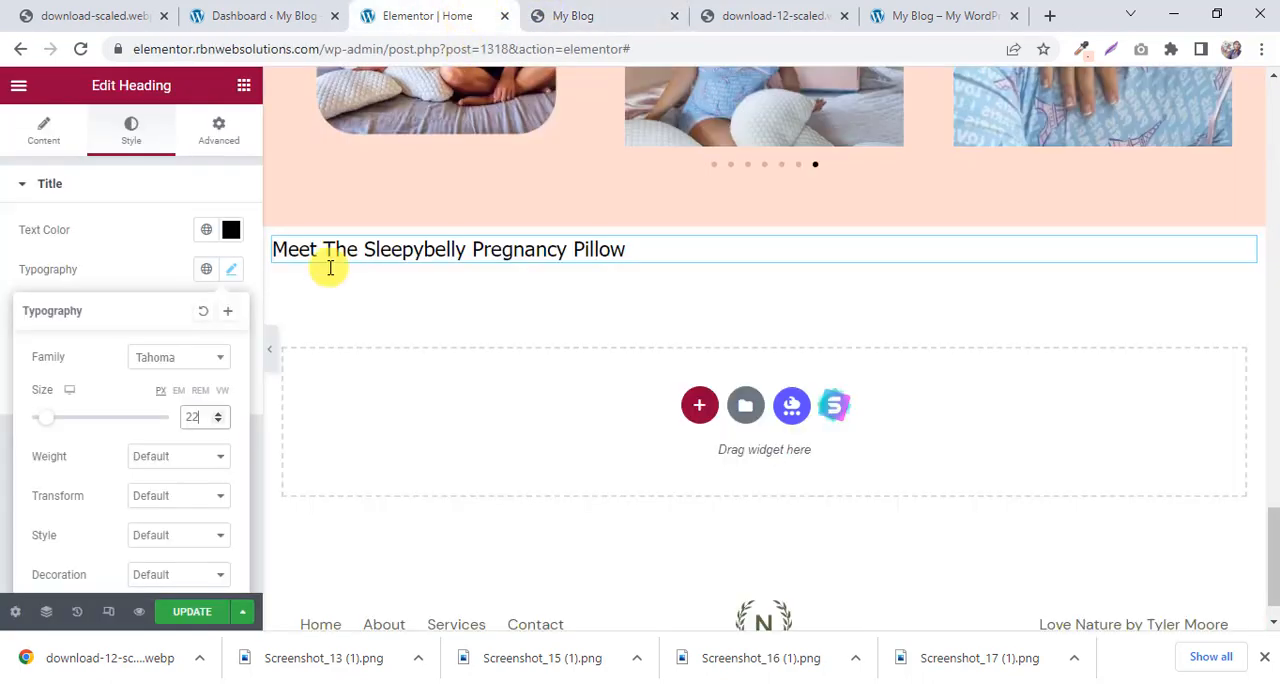
left_click(200, 458)
left_click(158, 564)
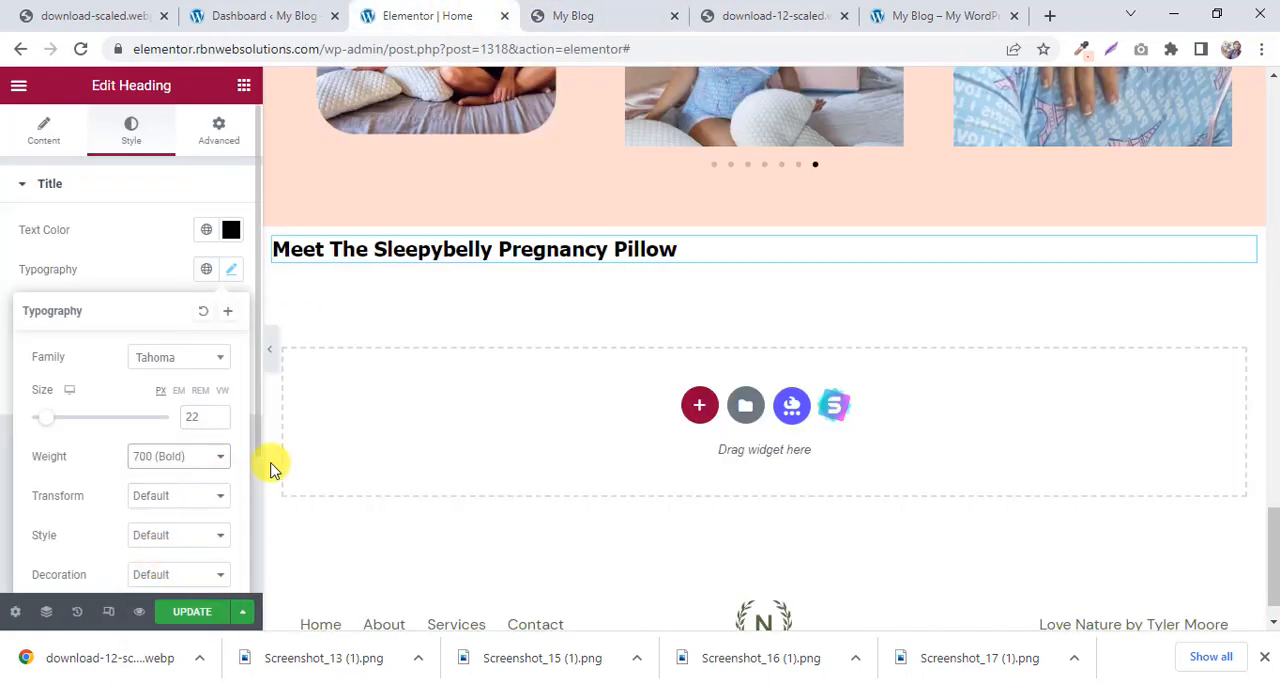
Return the pillow heading's font family to Default and center-align the heading.
left_click(155, 360)
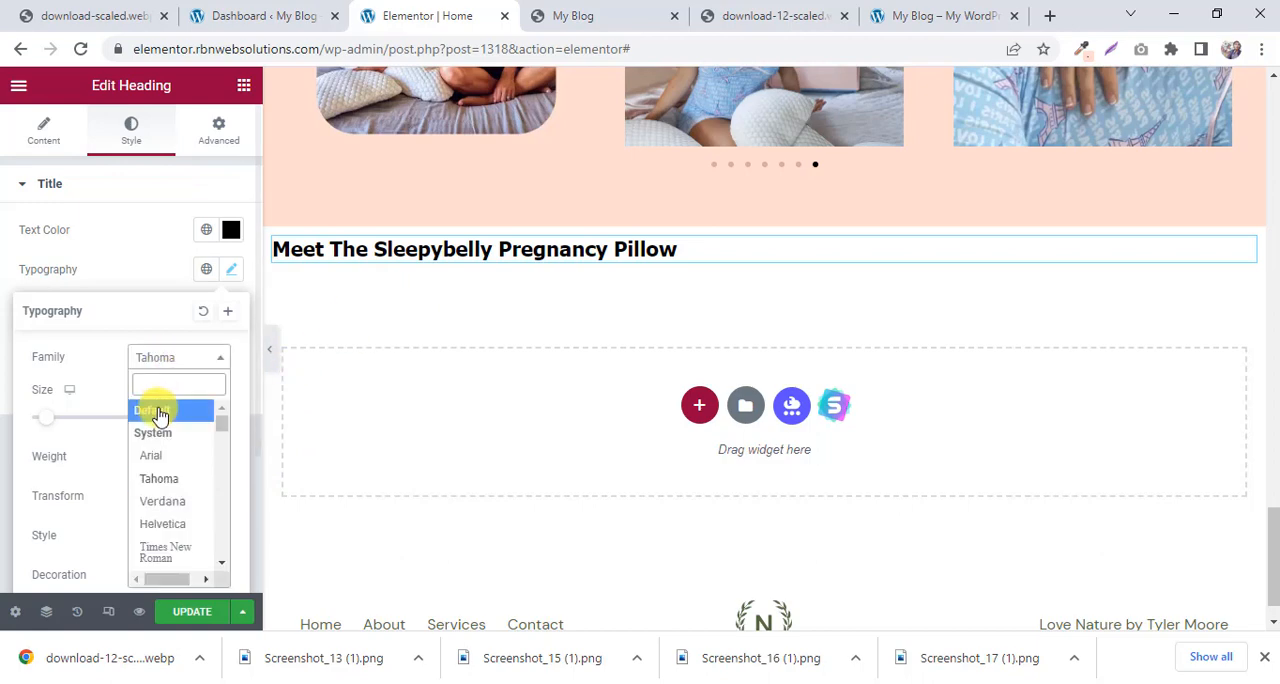
left_click(157, 412)
left_click(571, 15)
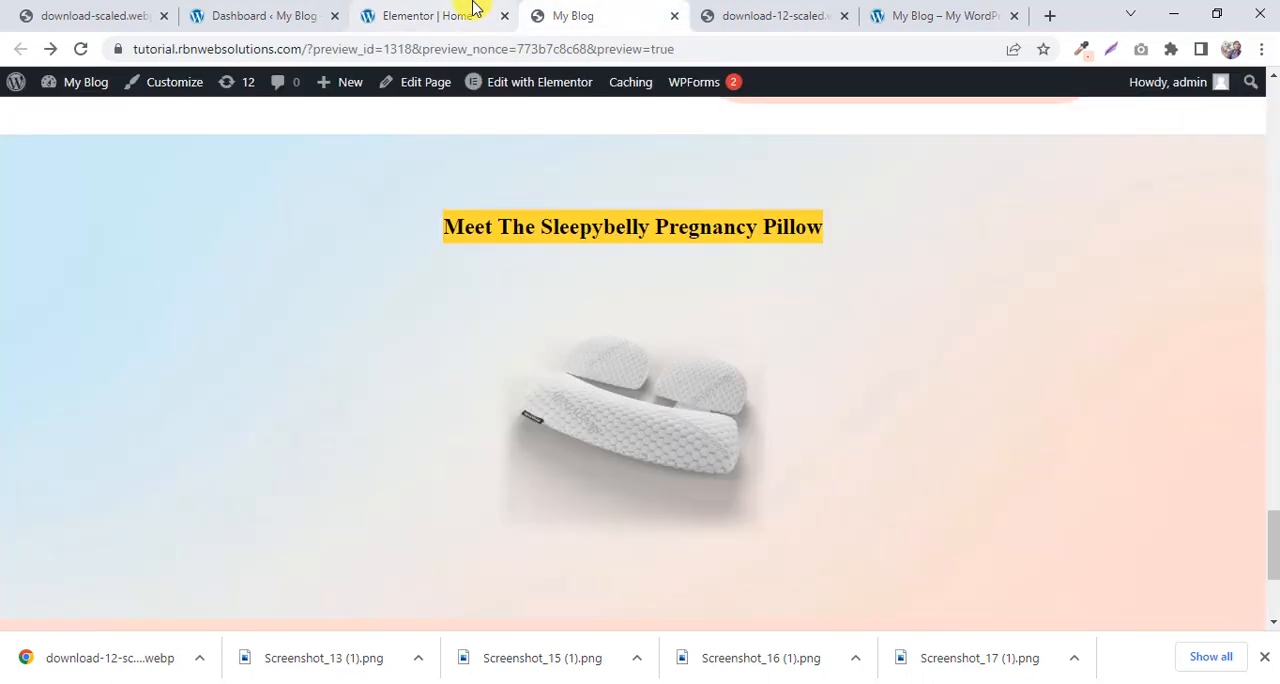
left_click(462, 27)
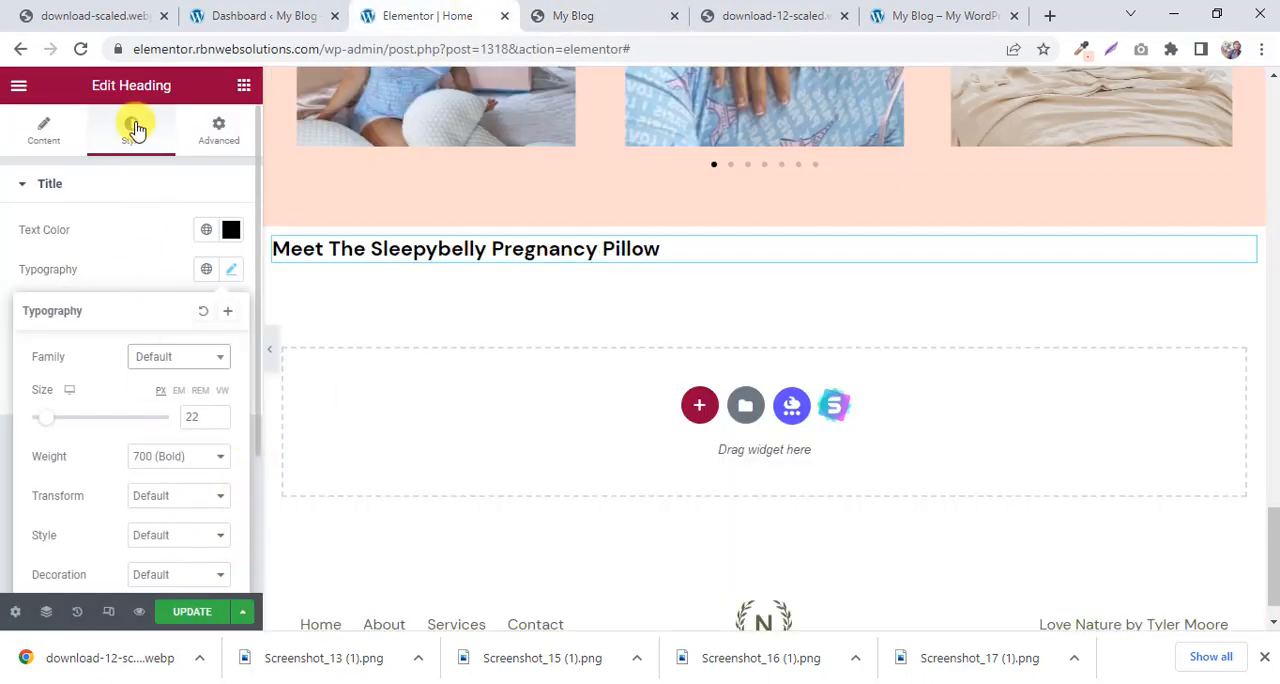
left_click(50, 138)
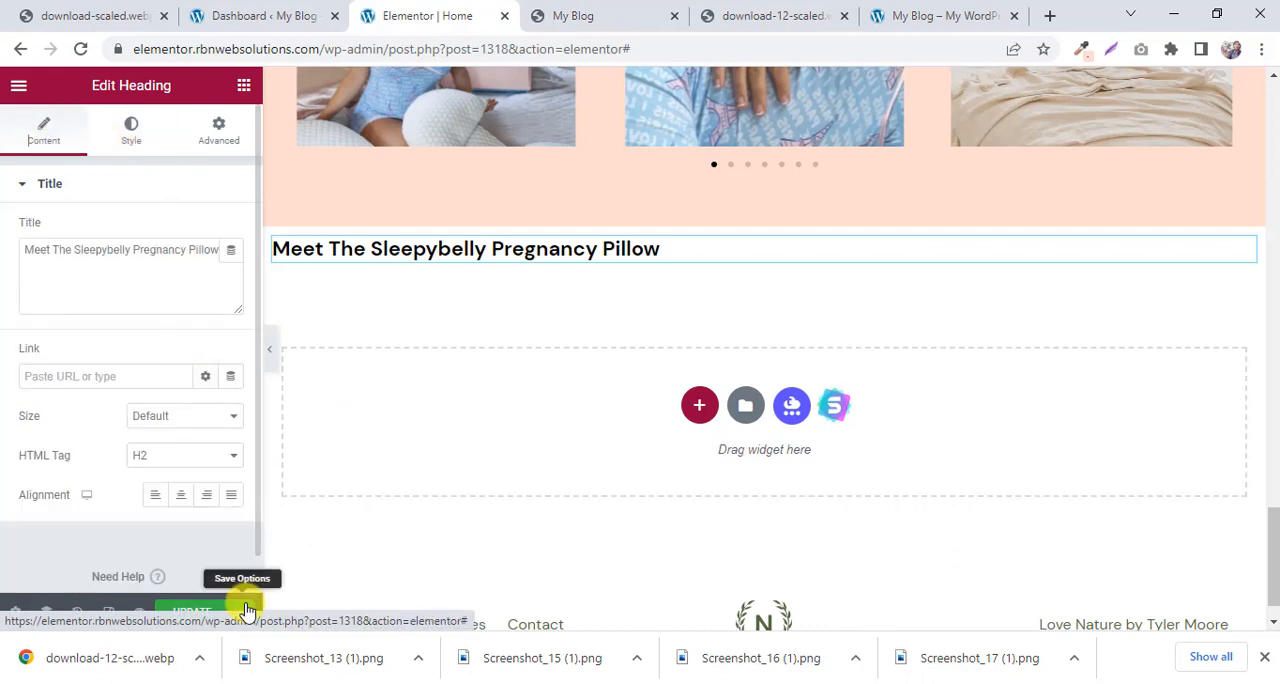
left_click(181, 497)
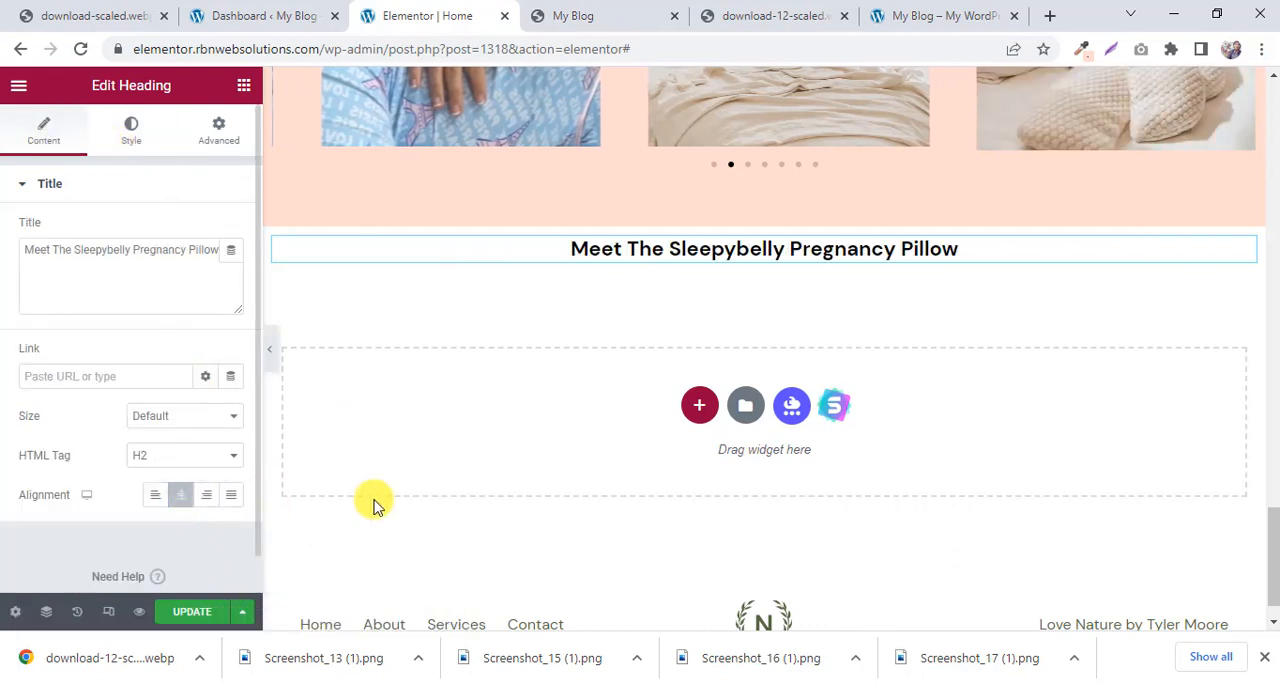
Open the reference page's pillow image in a new tab and save it to Downloads as download-13-300x300.webp.
left_click(598, 12)
right_click(606, 408)
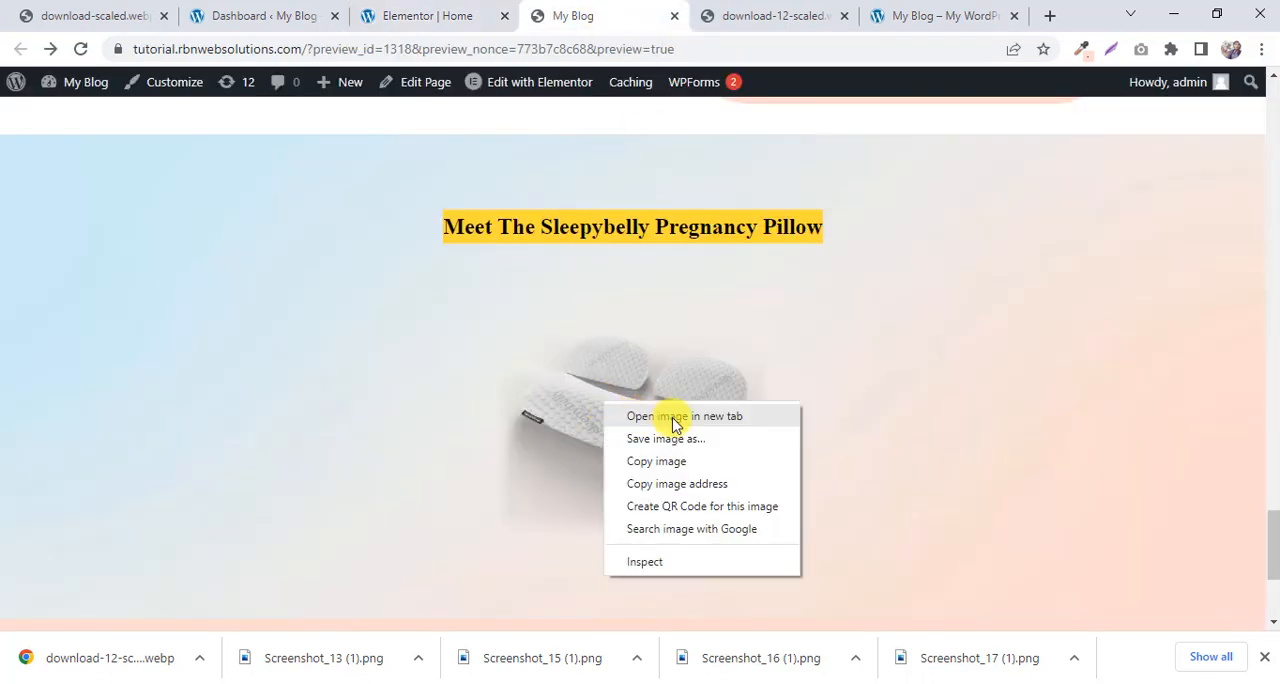
left_click(674, 416)
left_click(630, 10)
right_click(613, 366)
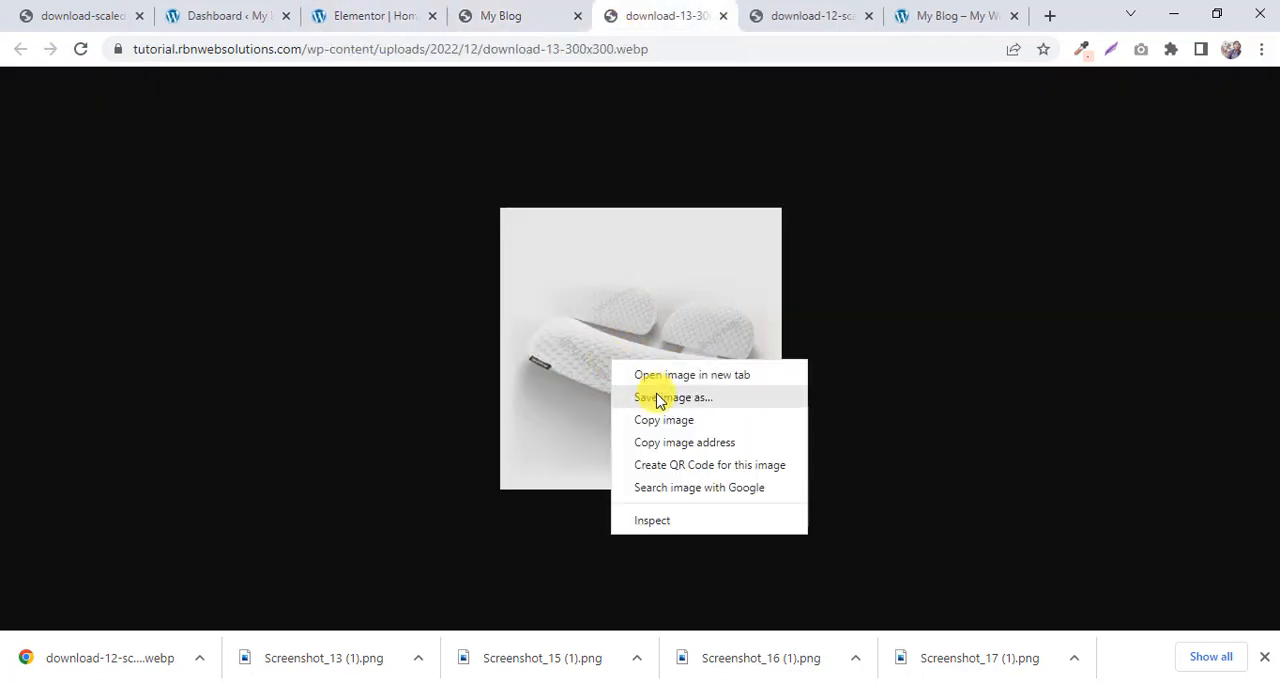
left_click(660, 398)
left_click(1123, 653)
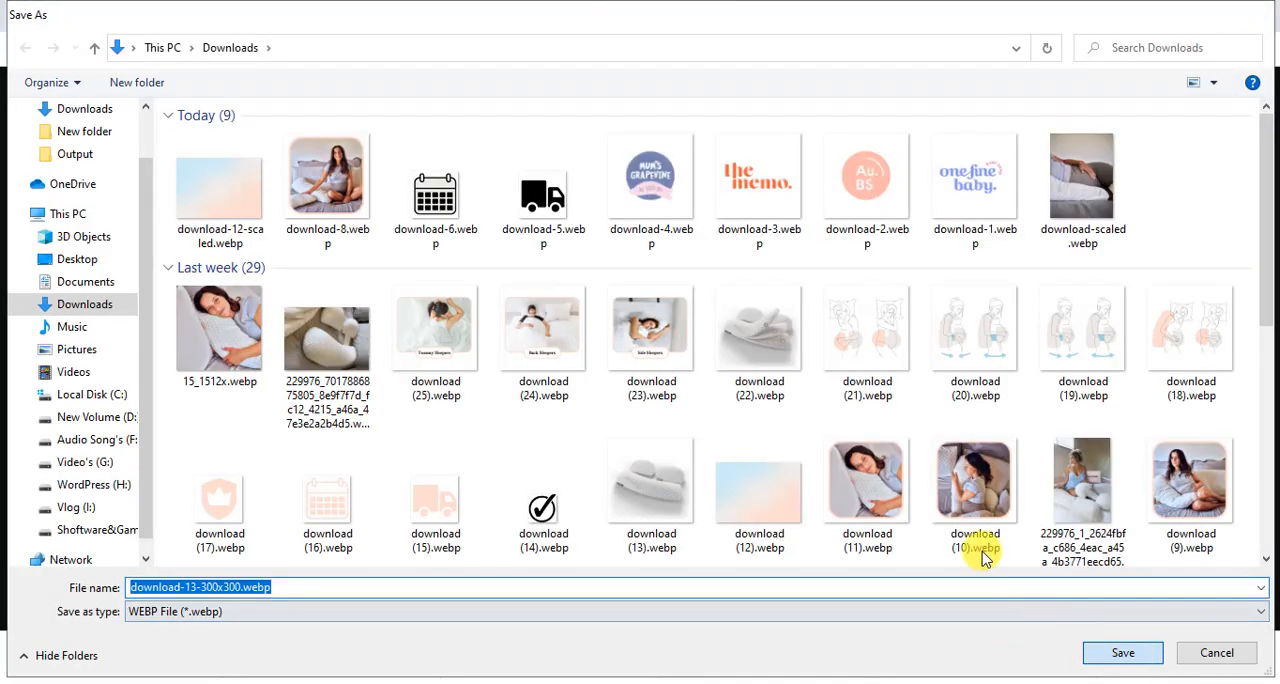
left_click(500, 14)
Add an Image widget directly below the pillow heading in the Elementor editor.
left_click(390, 10)
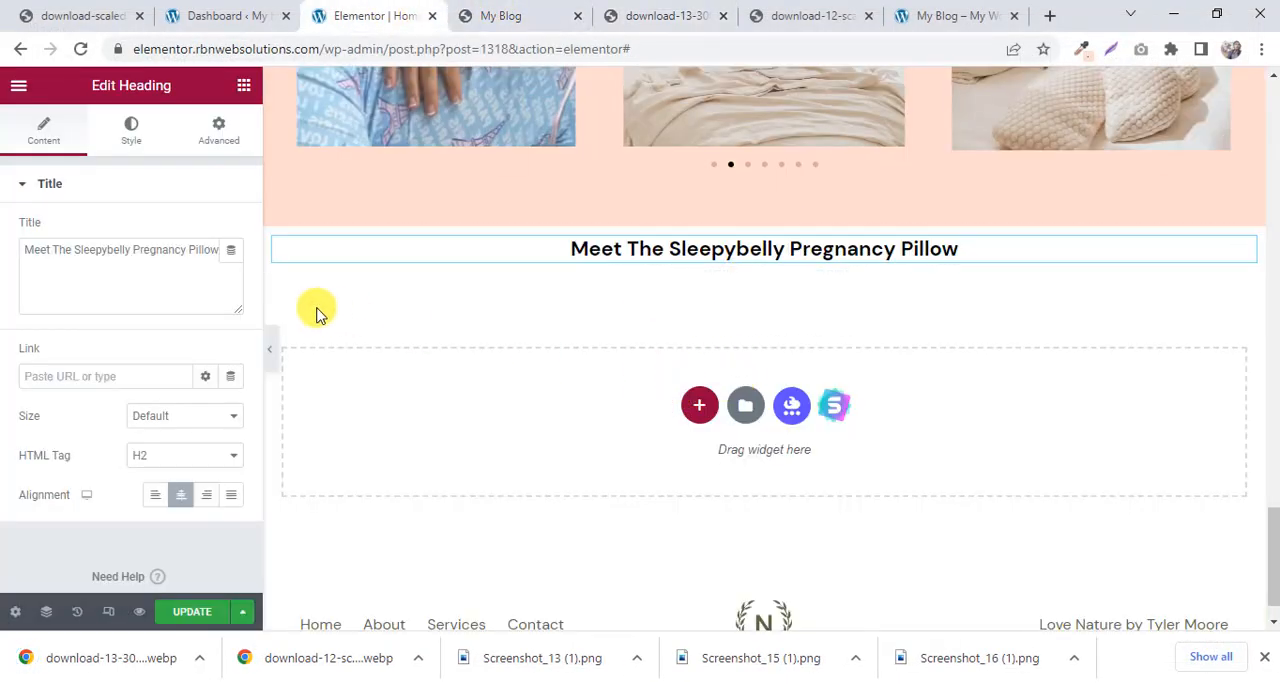
left_click(247, 82)
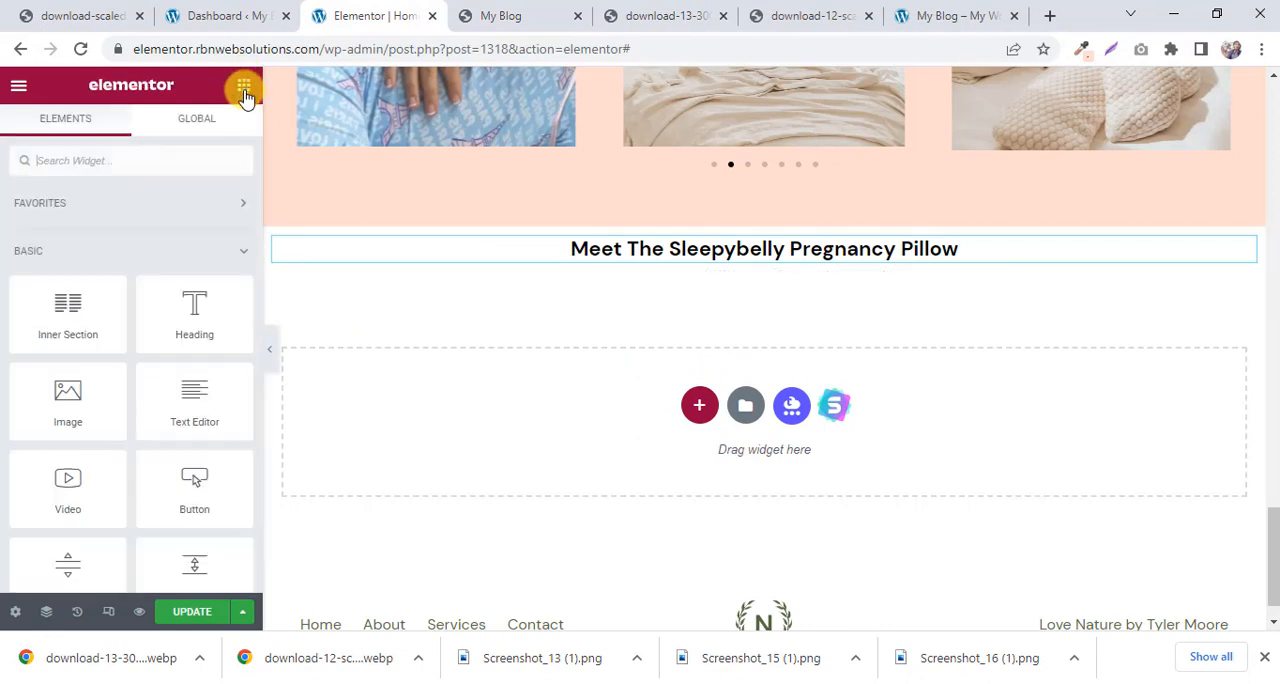
left_click_drag(61, 421, 772, 271)
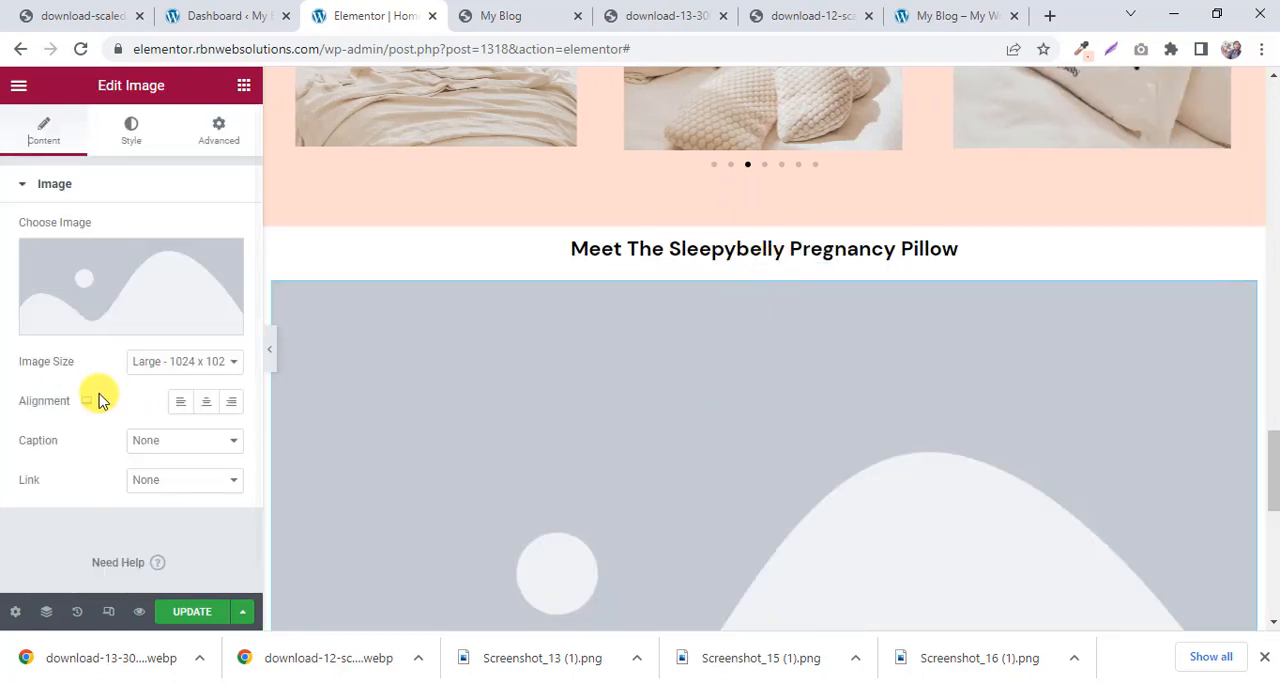
Upload download-13-300x300.webp from Downloads and insert it as the picture of the new Image widget.
left_click(130, 302)
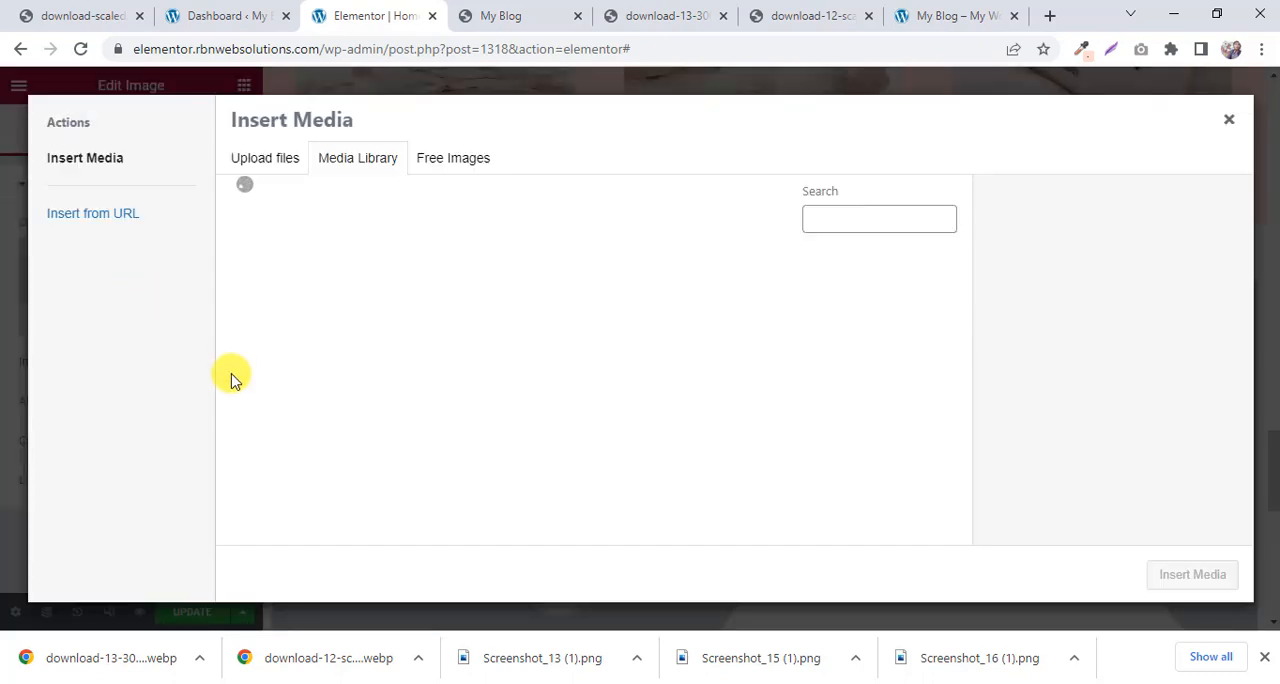
left_click(263, 156)
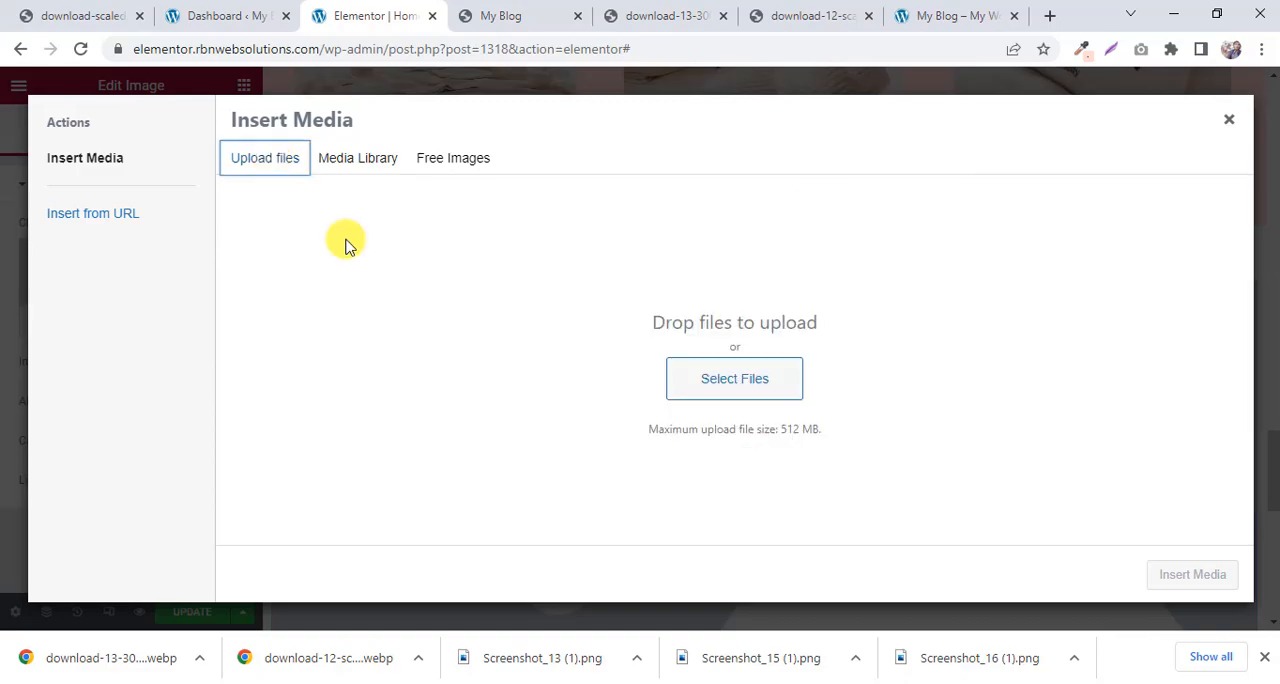
left_click(705, 380)
left_click(212, 192)
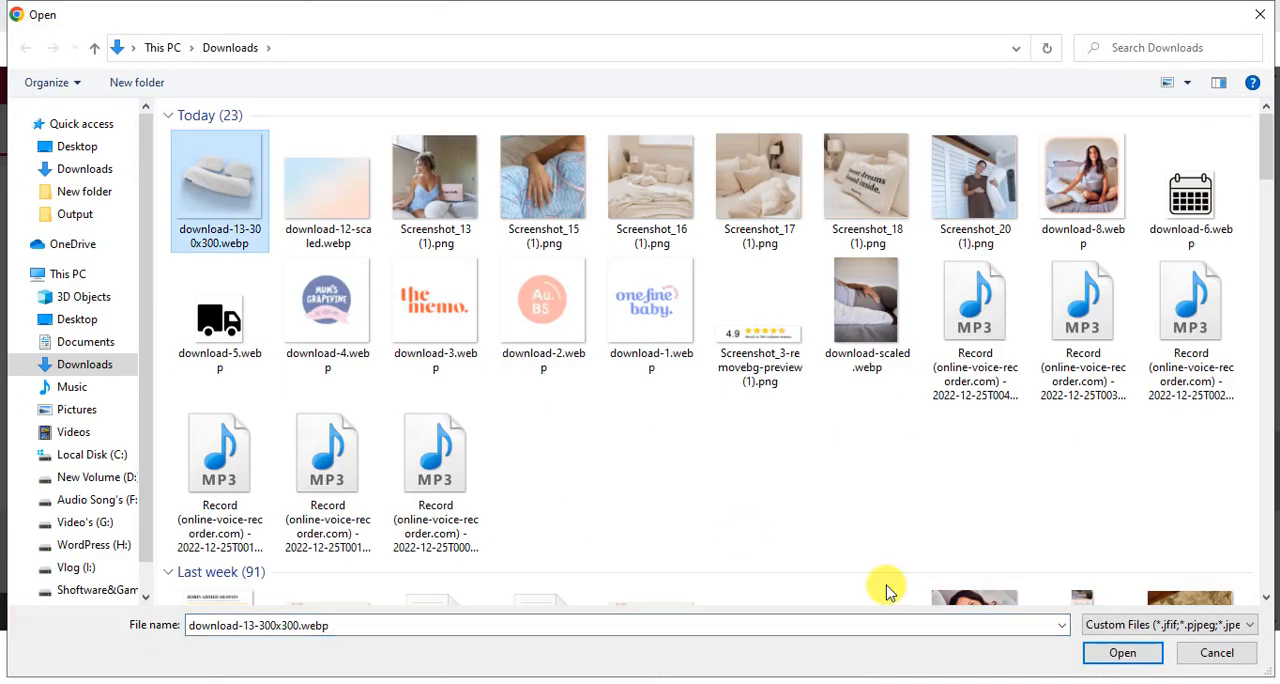
left_click(1119, 656)
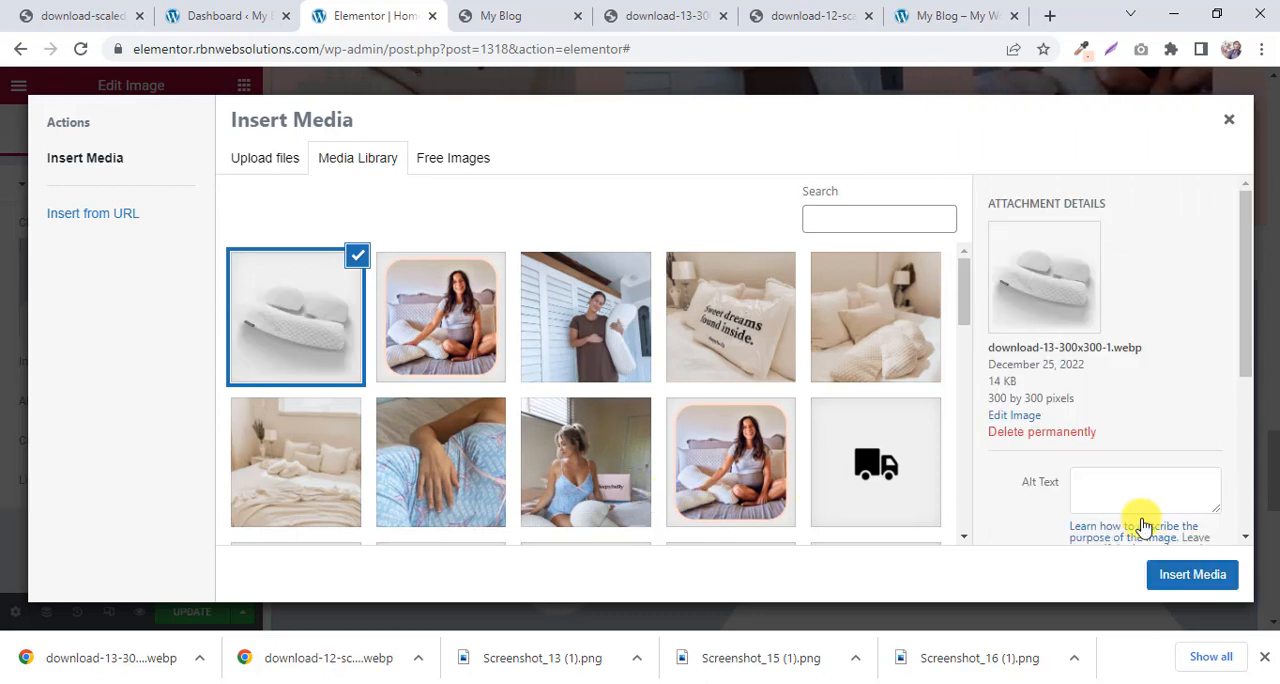
left_click(1193, 575)
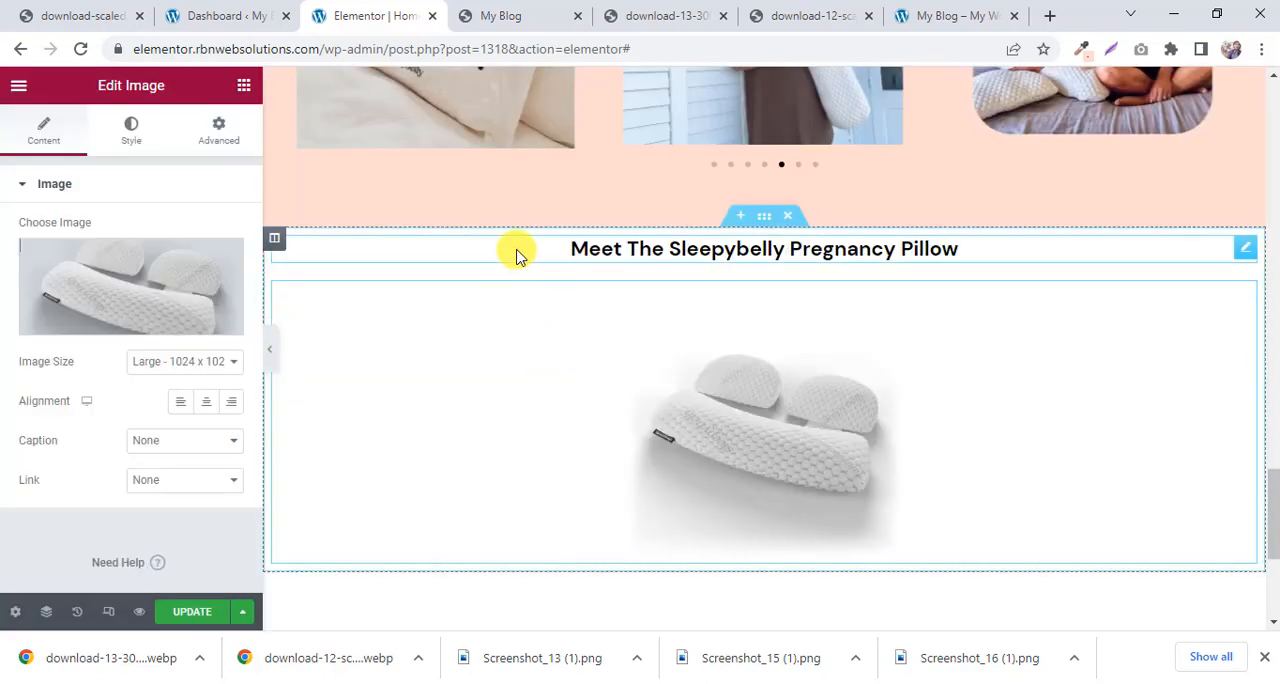
Using the reference page's pillow section as a guide, unlink the new section's padding values and set the top padding to 60 px.
left_click(478, 15)
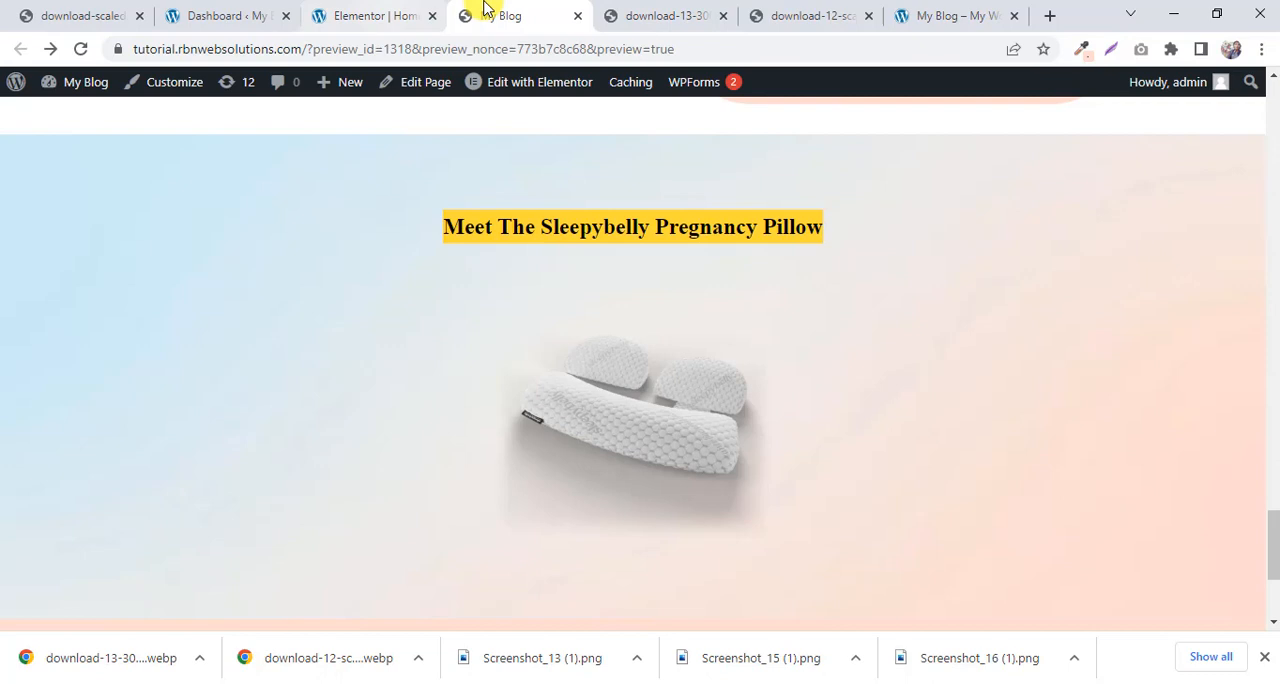
left_click(415, 8)
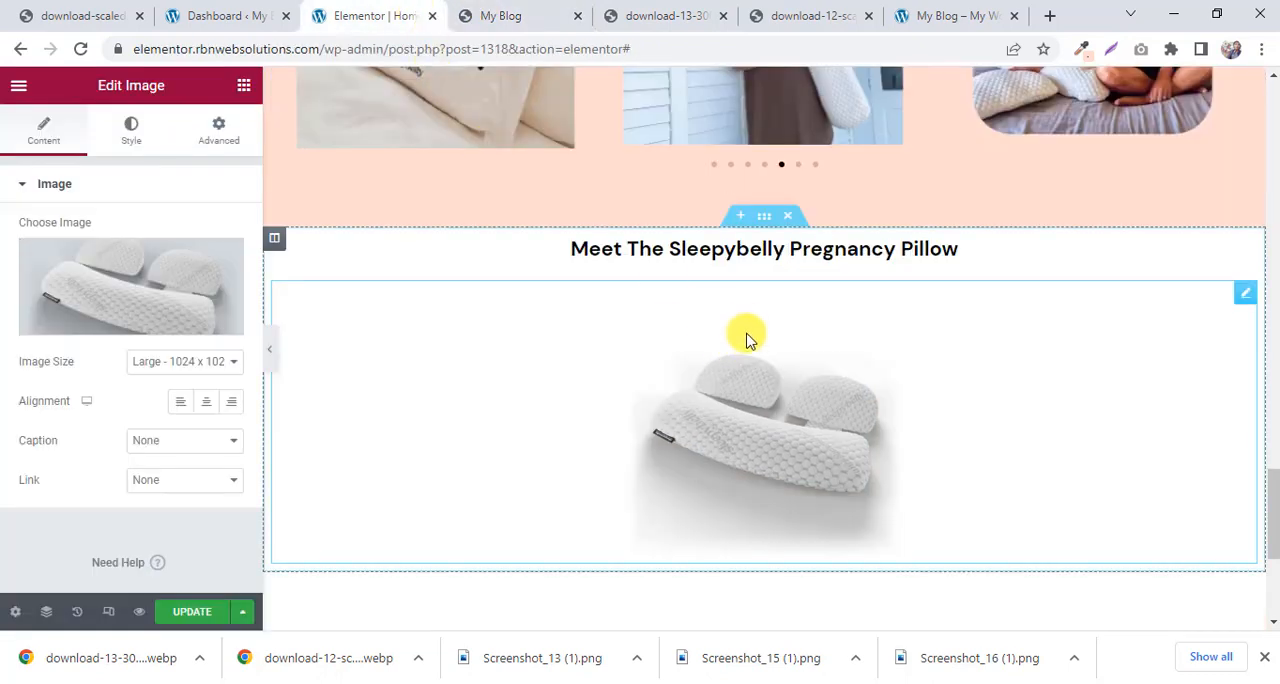
left_click(485, 10)
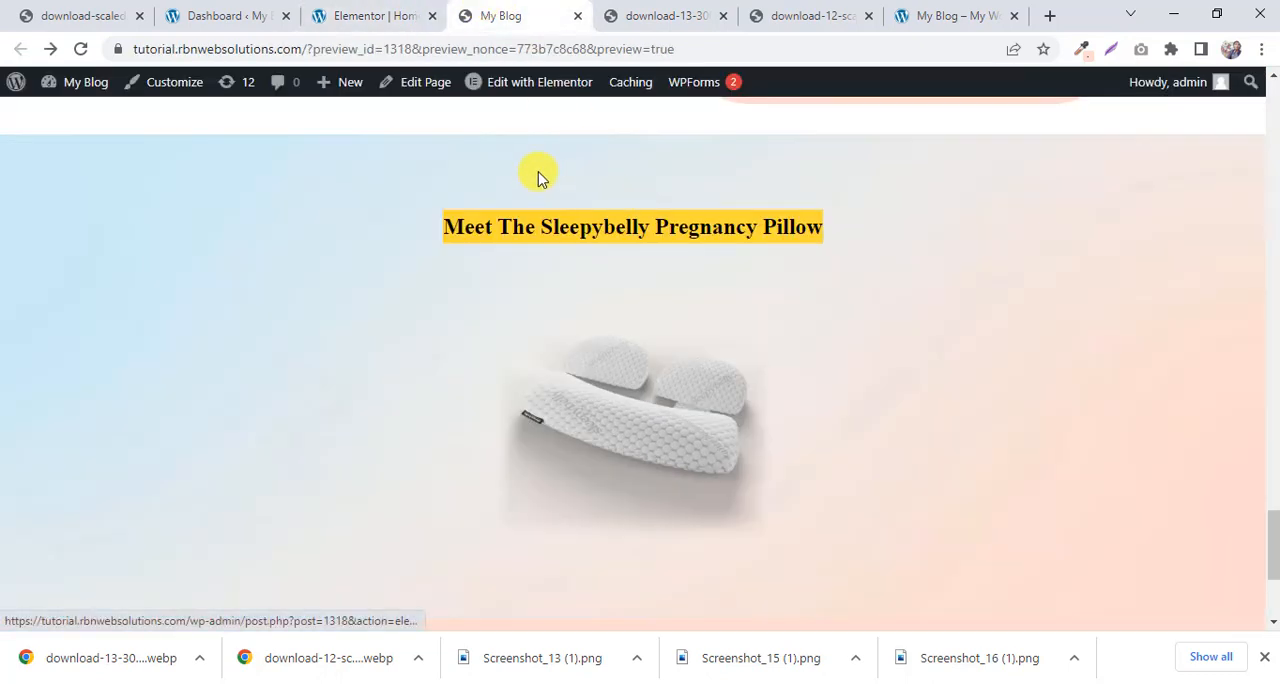
scroll(576, 176, "down", 1)
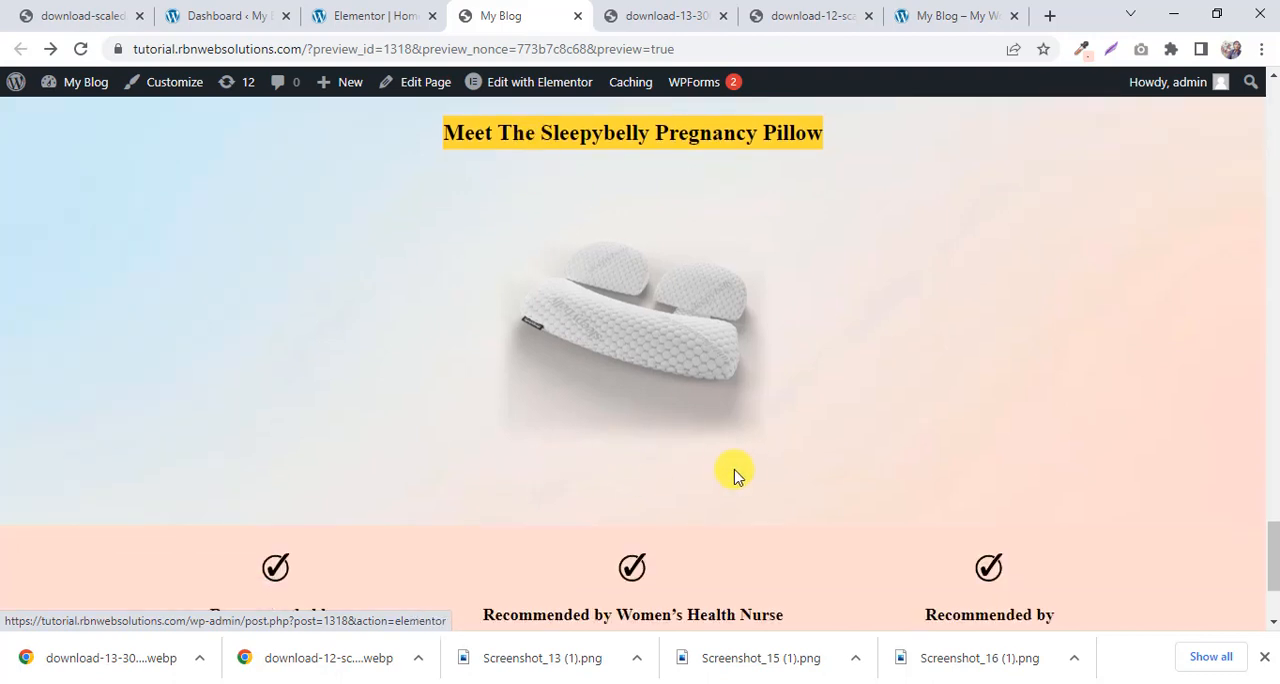
scroll(660, 456, "up", 1)
left_click(444, 12)
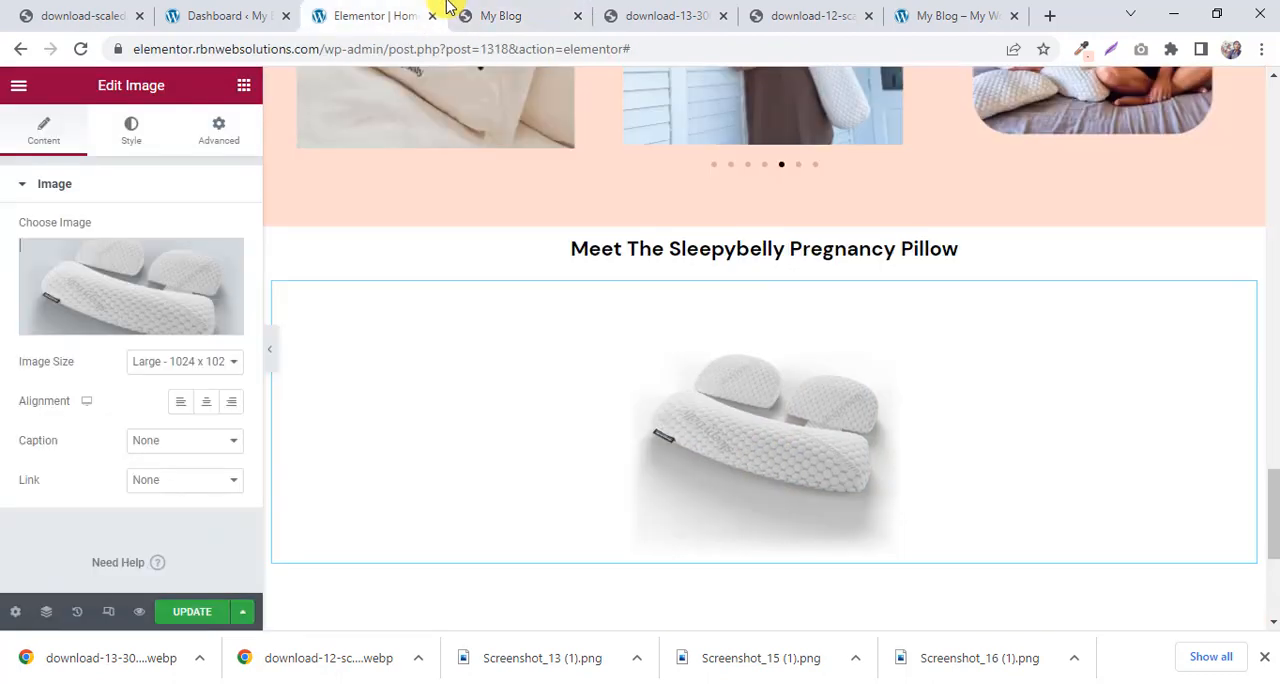
left_click(764, 220)
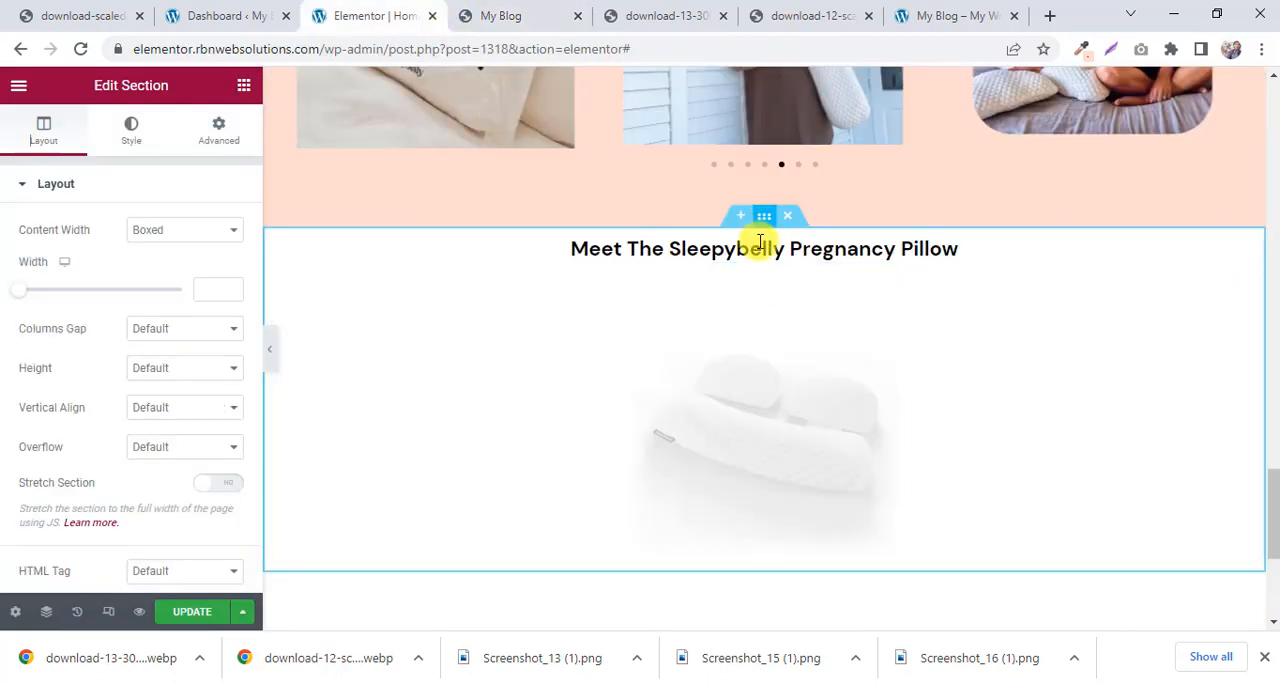
left_click(212, 126)
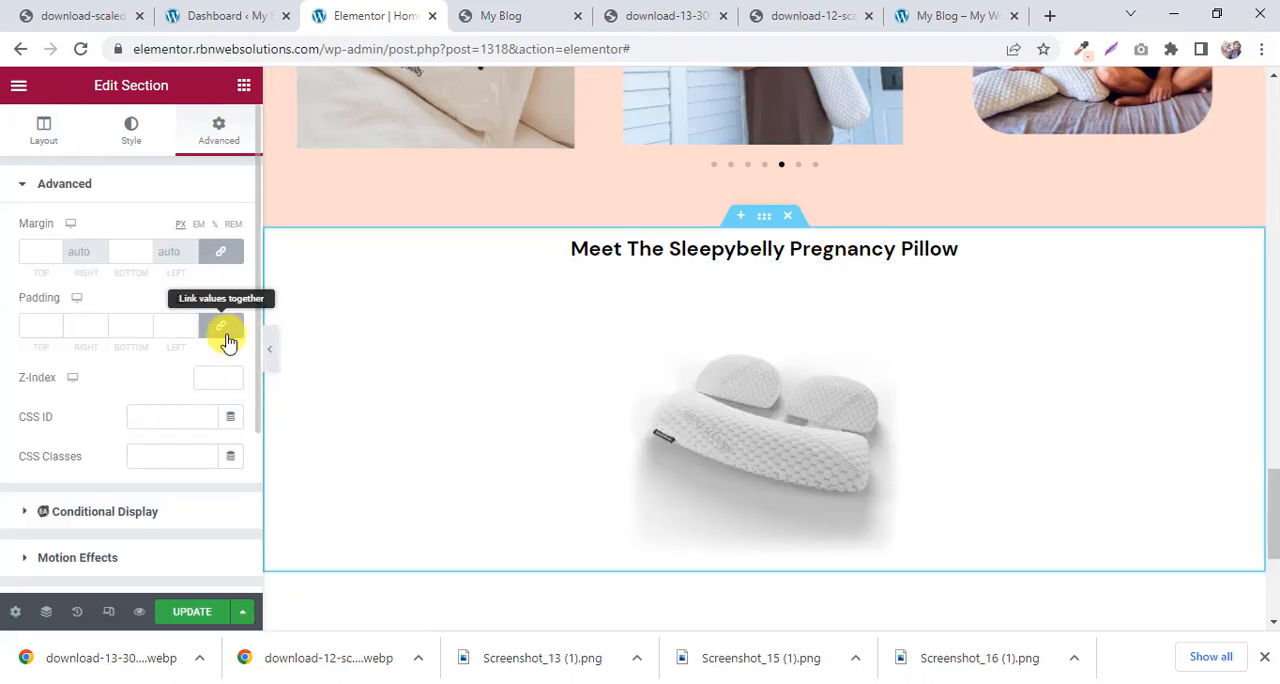
left_click(224, 330)
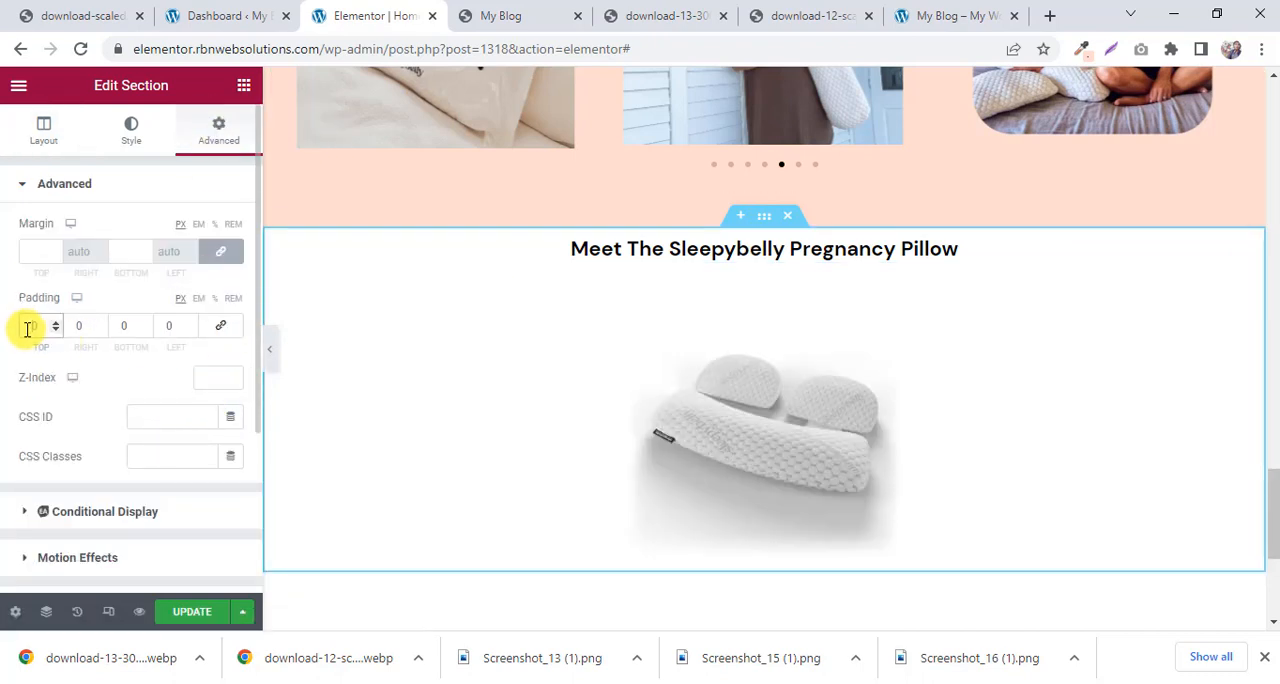
type("5")
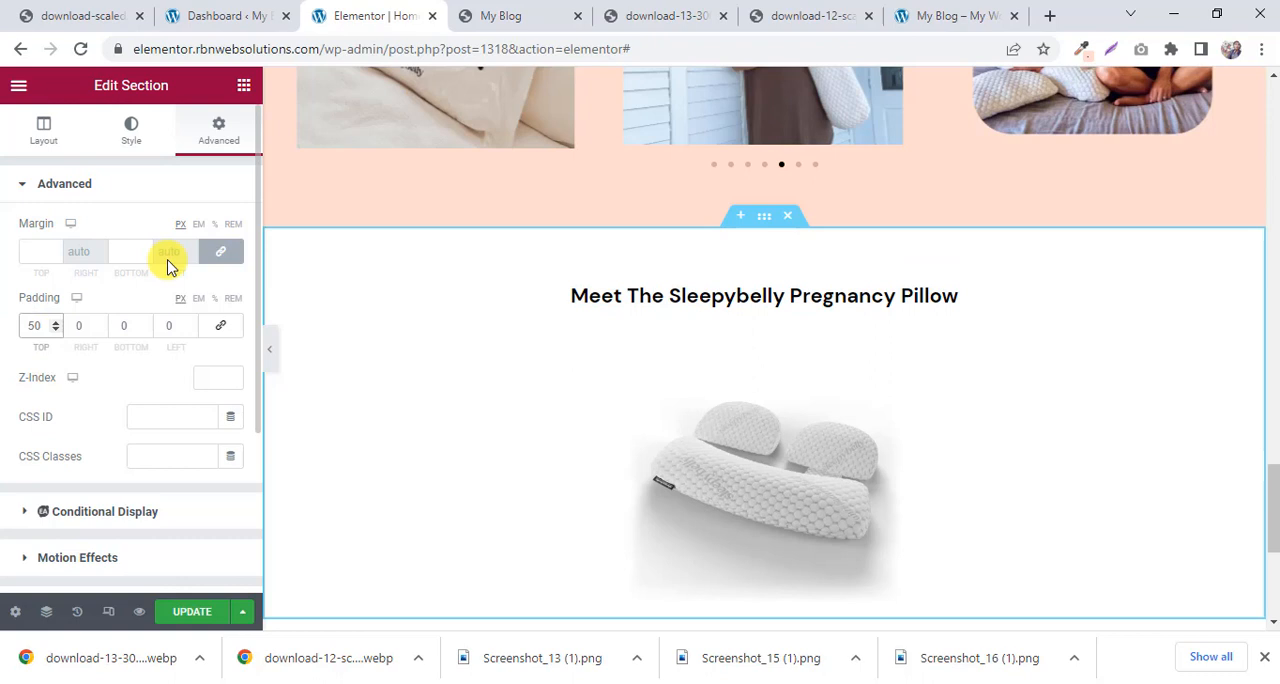
left_click(470, 14)
left_click(423, 14)
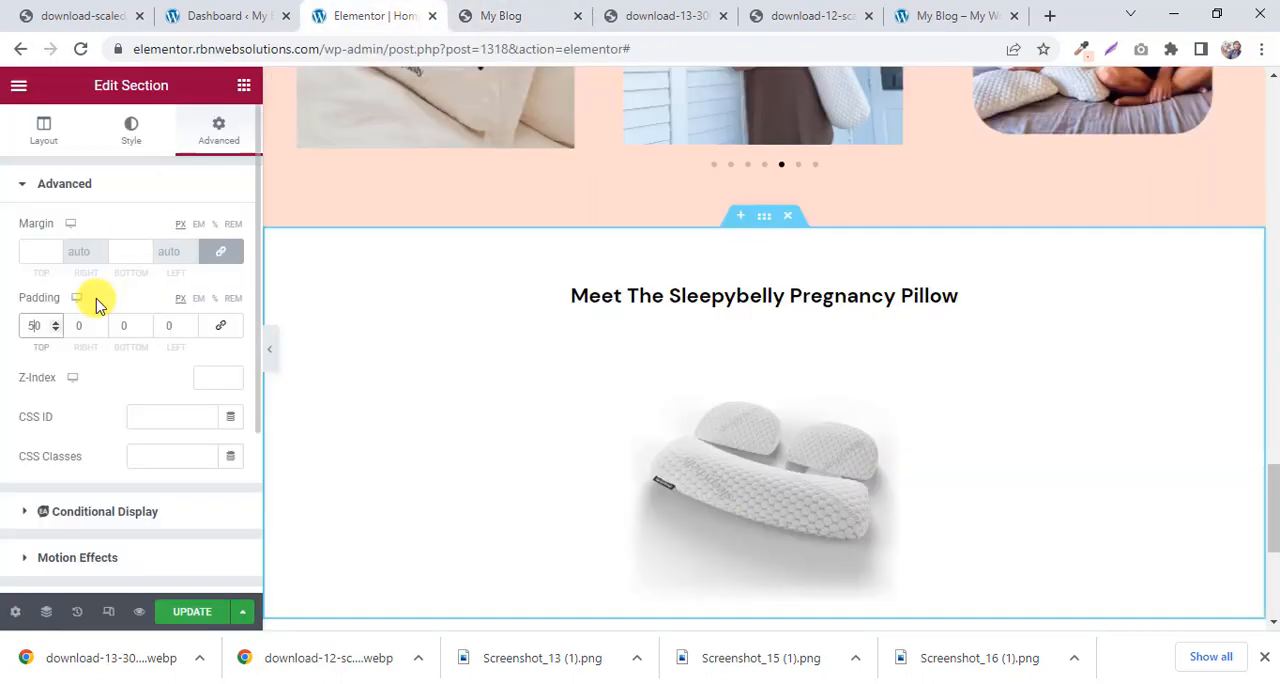
key("BackSpace")
type("6")
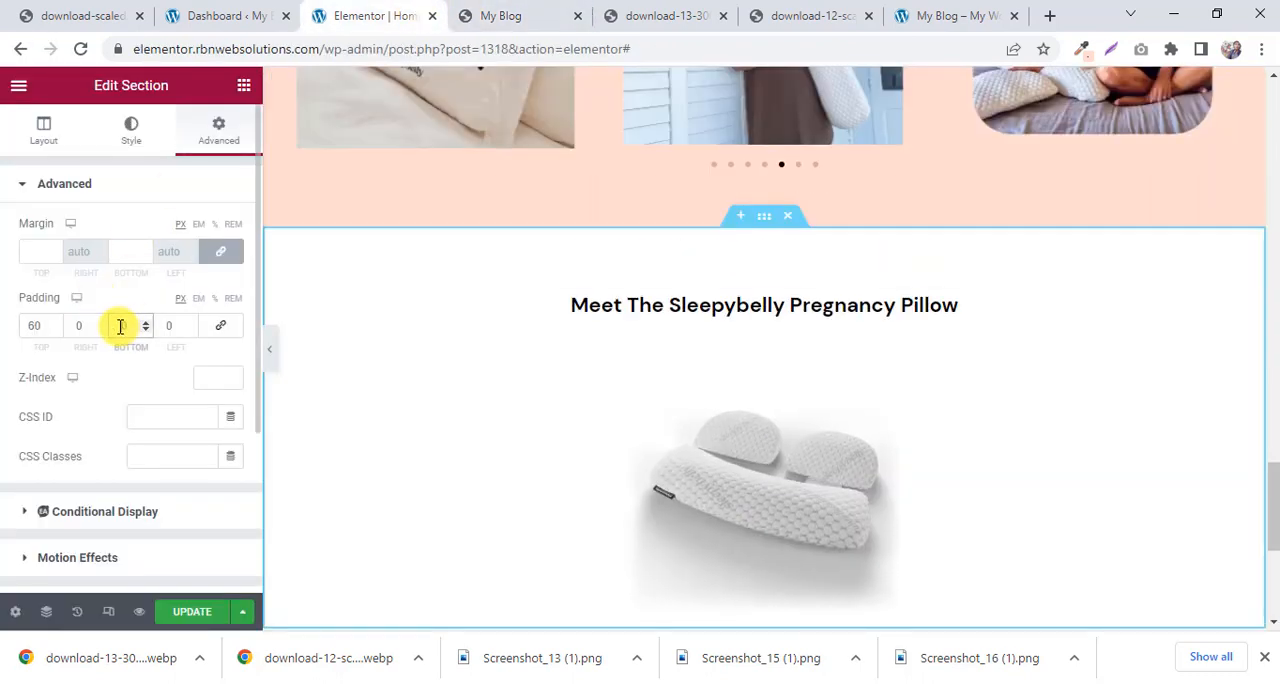
Set the pillow section's bottom padding to 90 px.
left_click(122, 327)
type("80")
scroll(591, 351, "down", 2)
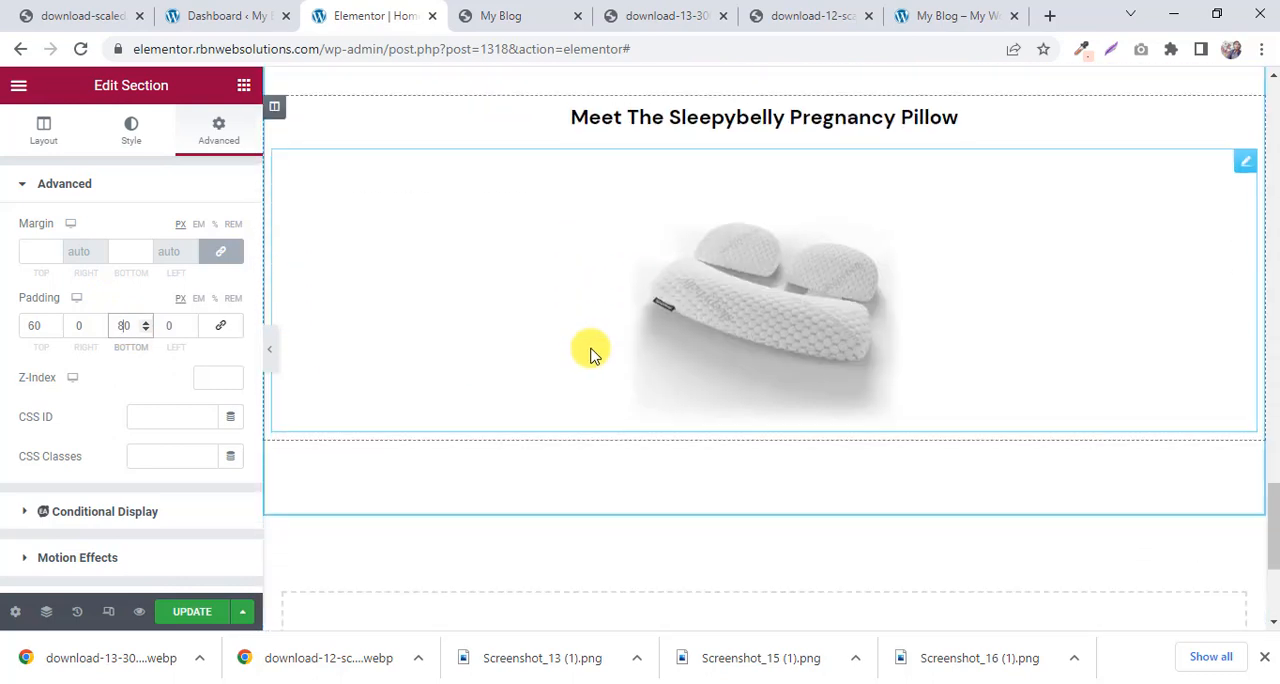
key("BackSpace")
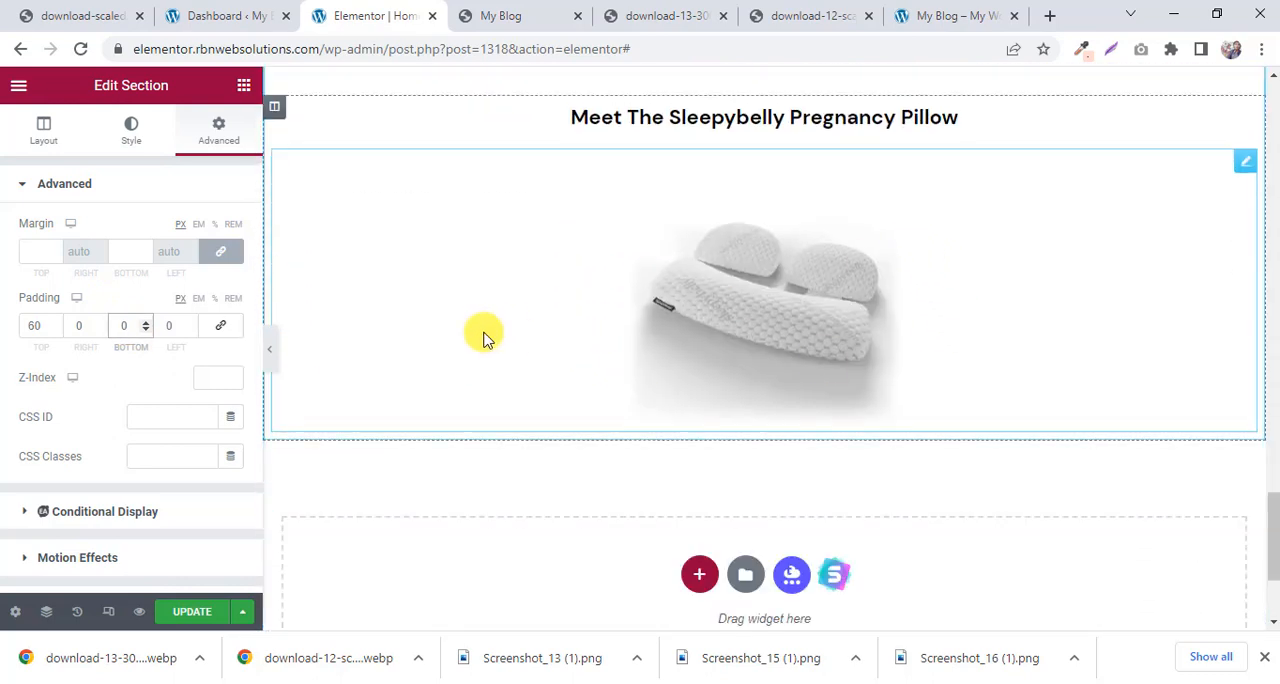
type("9")
scroll(641, 261, "up", 1)
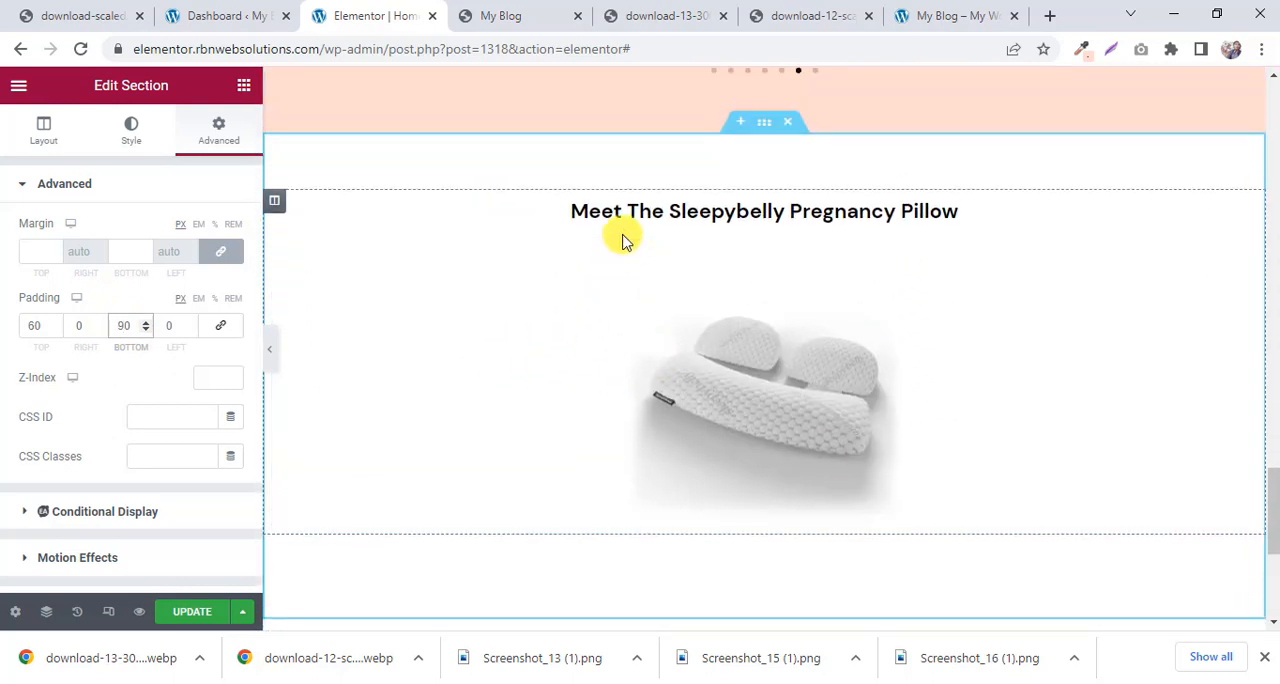
Check the reference section's gradient background, and set the pillow section's background type to Classic.
left_click(489, 12)
scroll(137, 252, "up", 1)
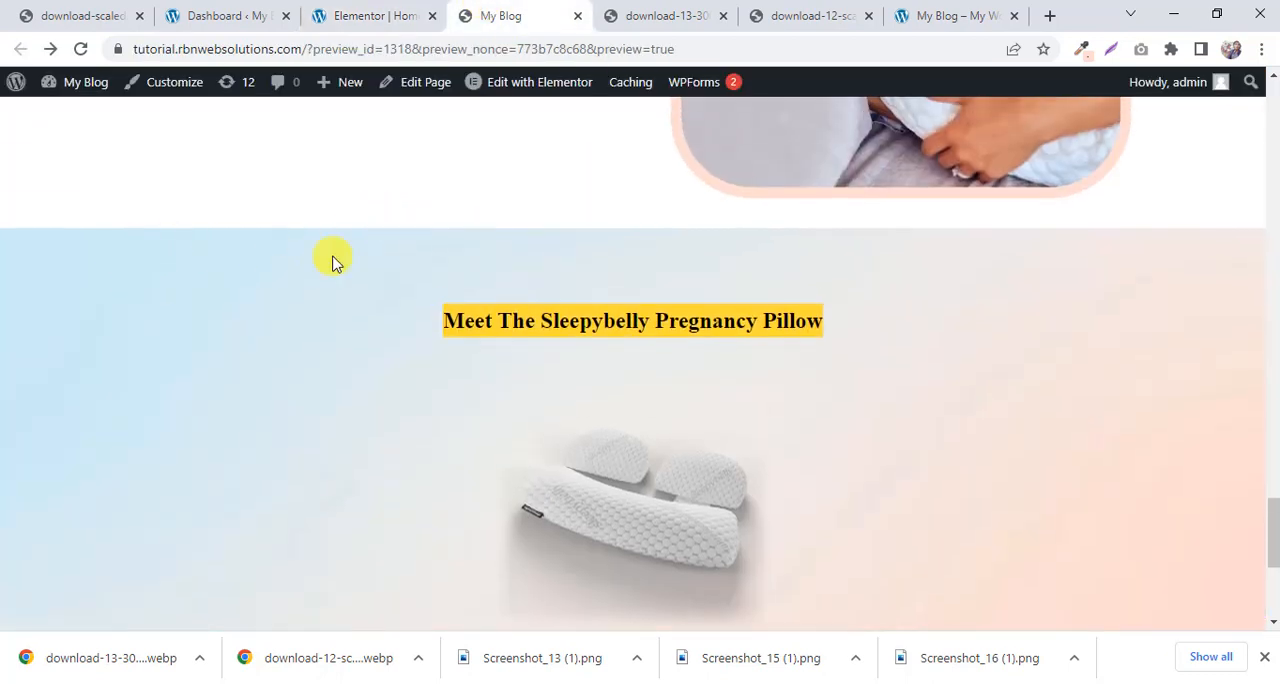
scroll(247, 283, "down", 1)
left_click(370, 15)
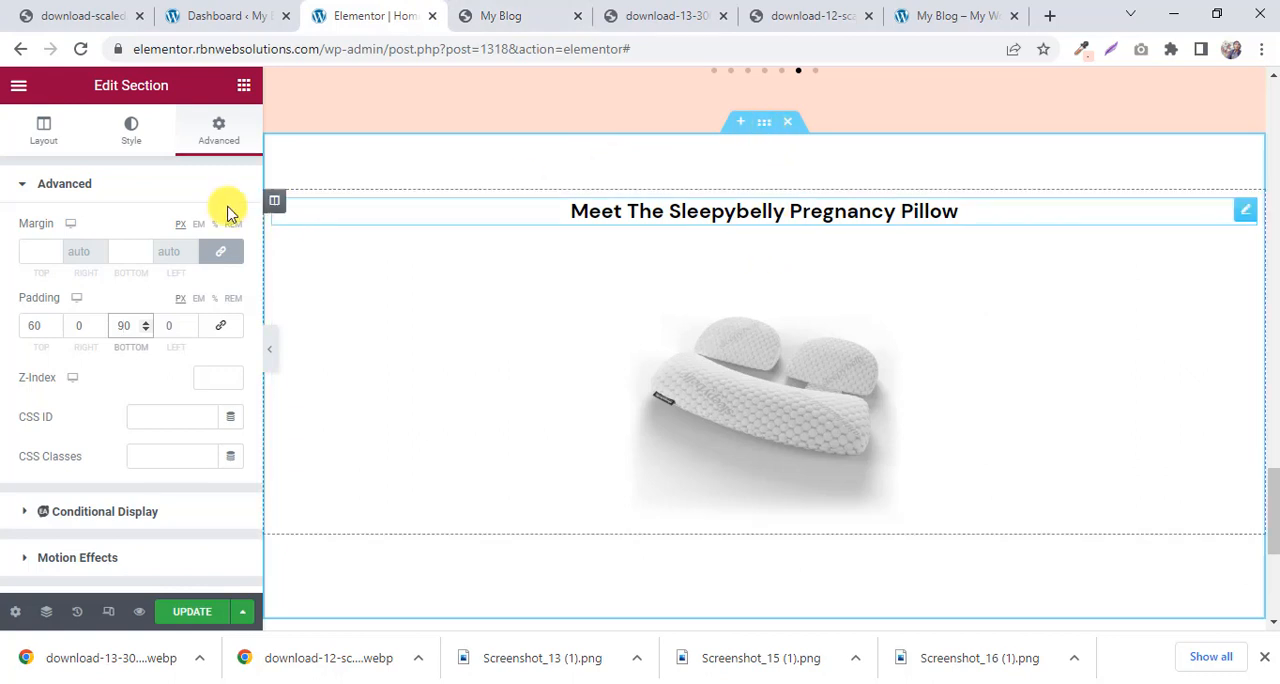
left_click(135, 135)
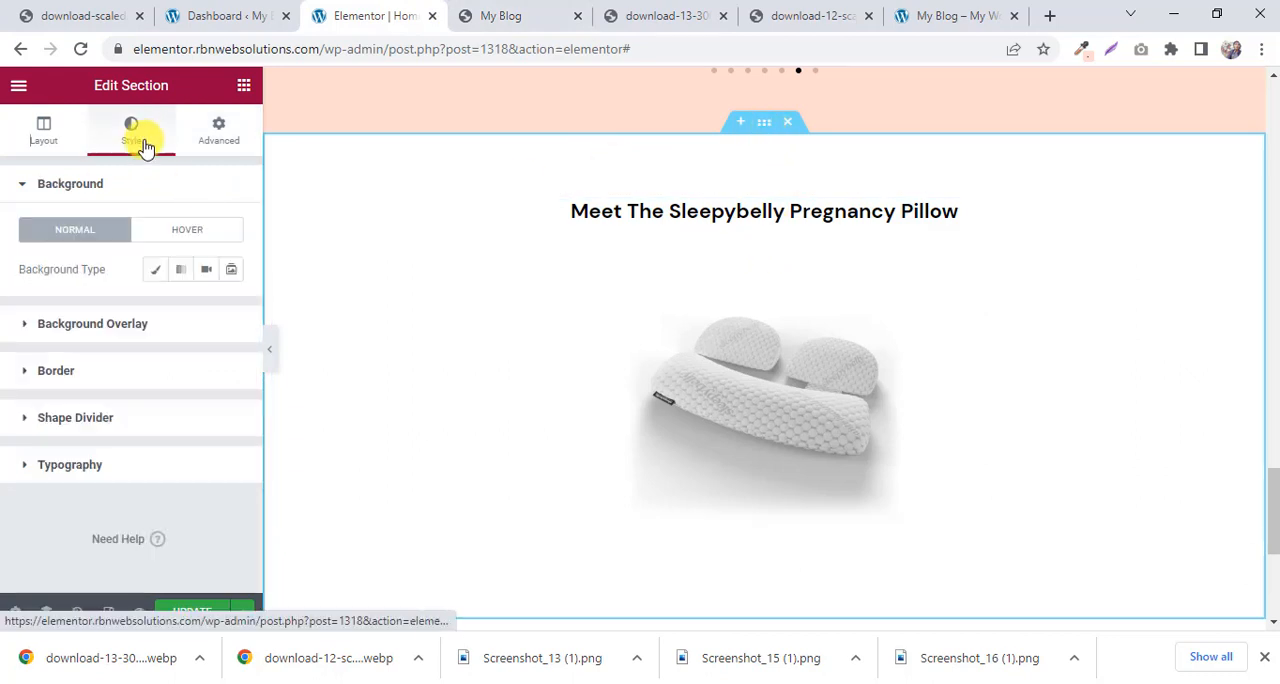
left_click(151, 274)
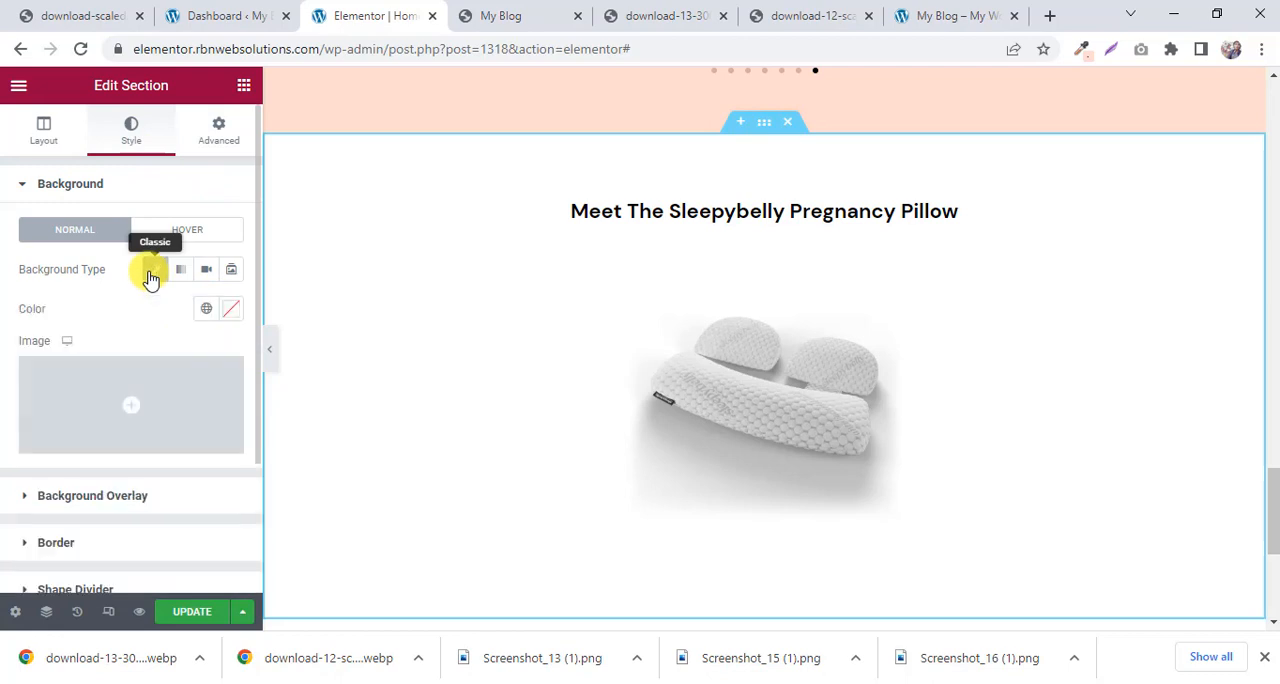
Upload download-12-scaled.webp from Downloads and insert it as the pillow section's background image.
left_click(135, 397)
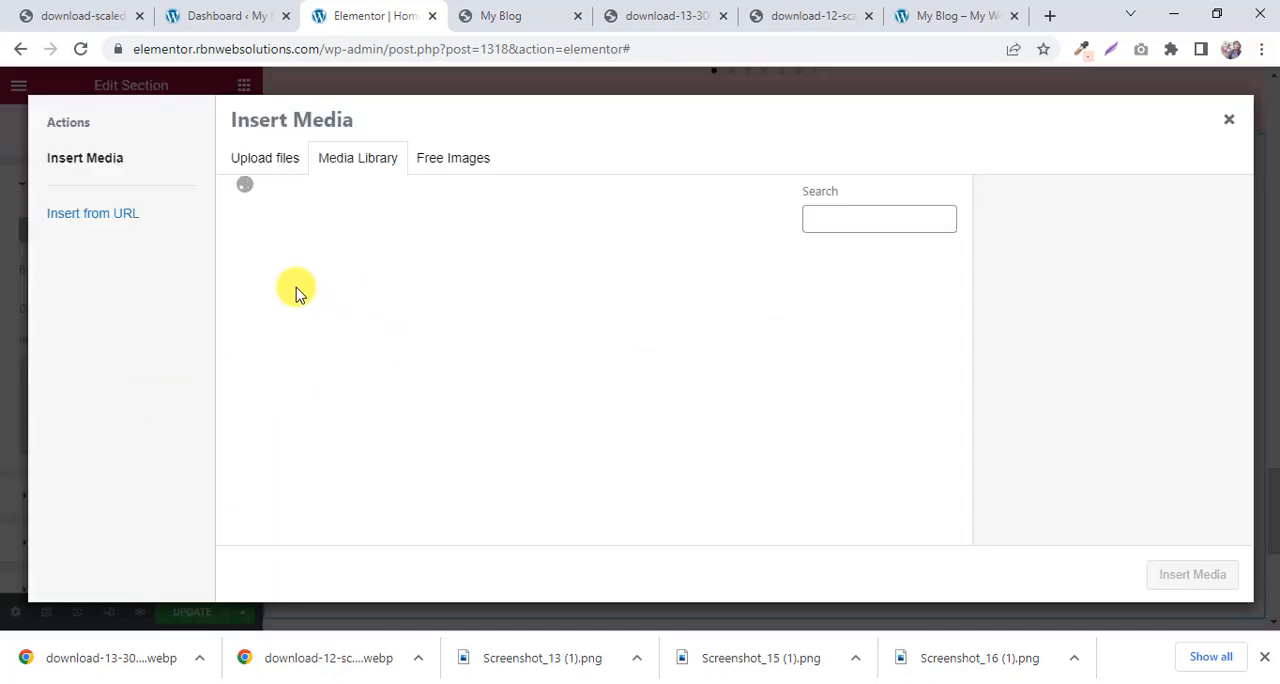
left_click(280, 168)
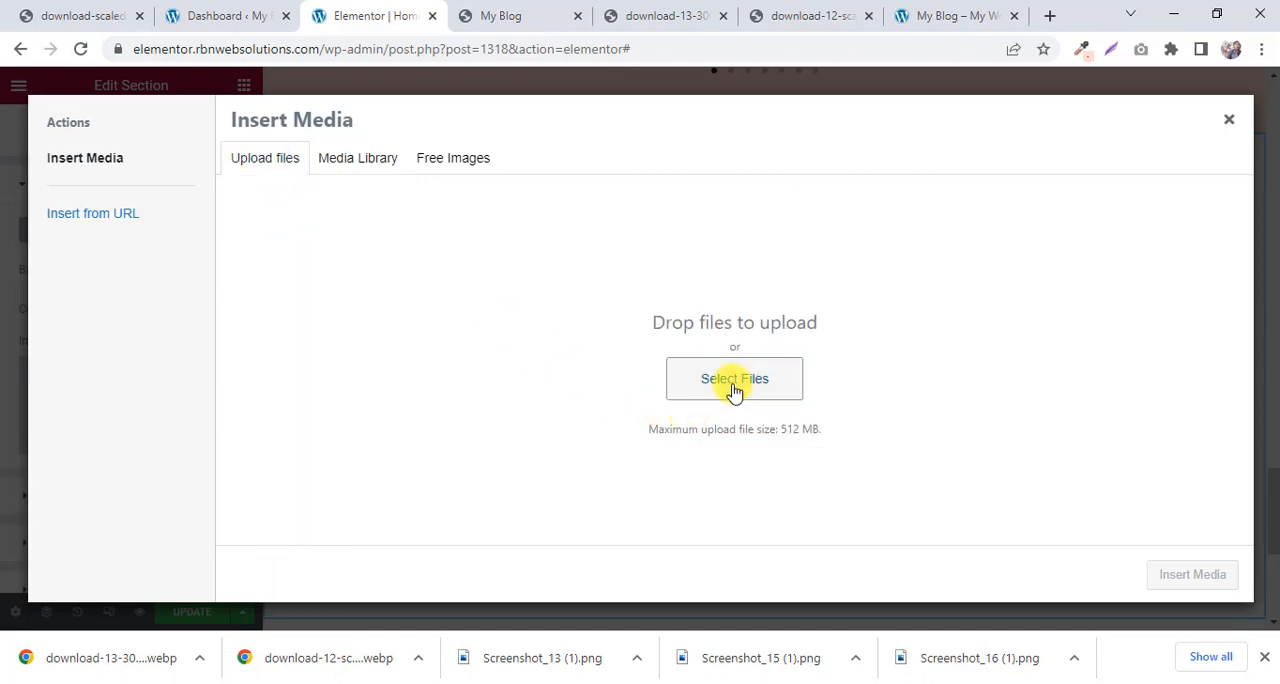
left_click(689, 380)
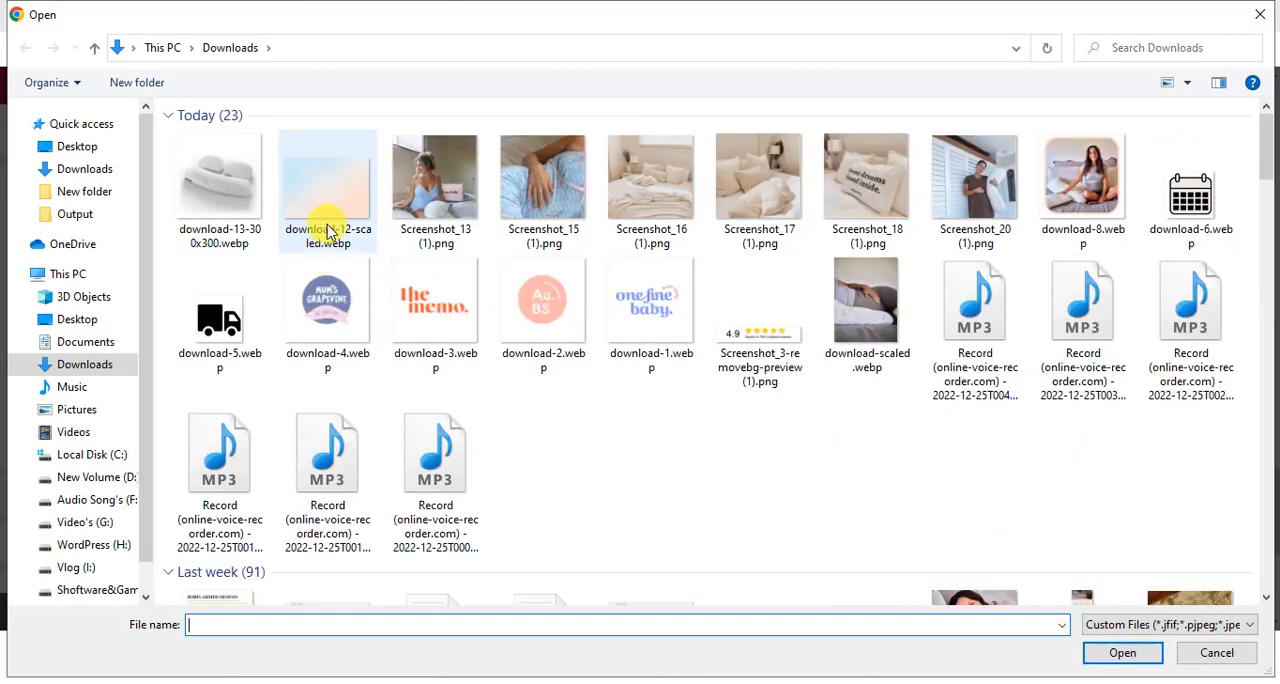
left_click(333, 196)
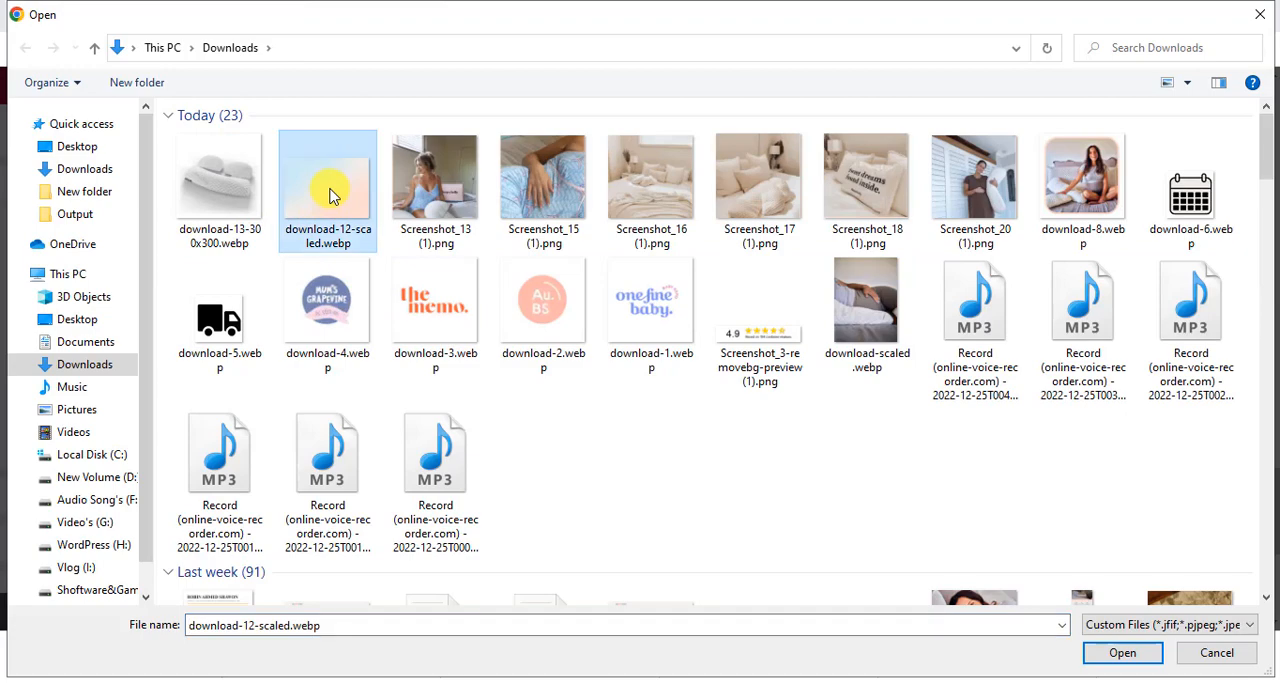
left_click(1115, 652)
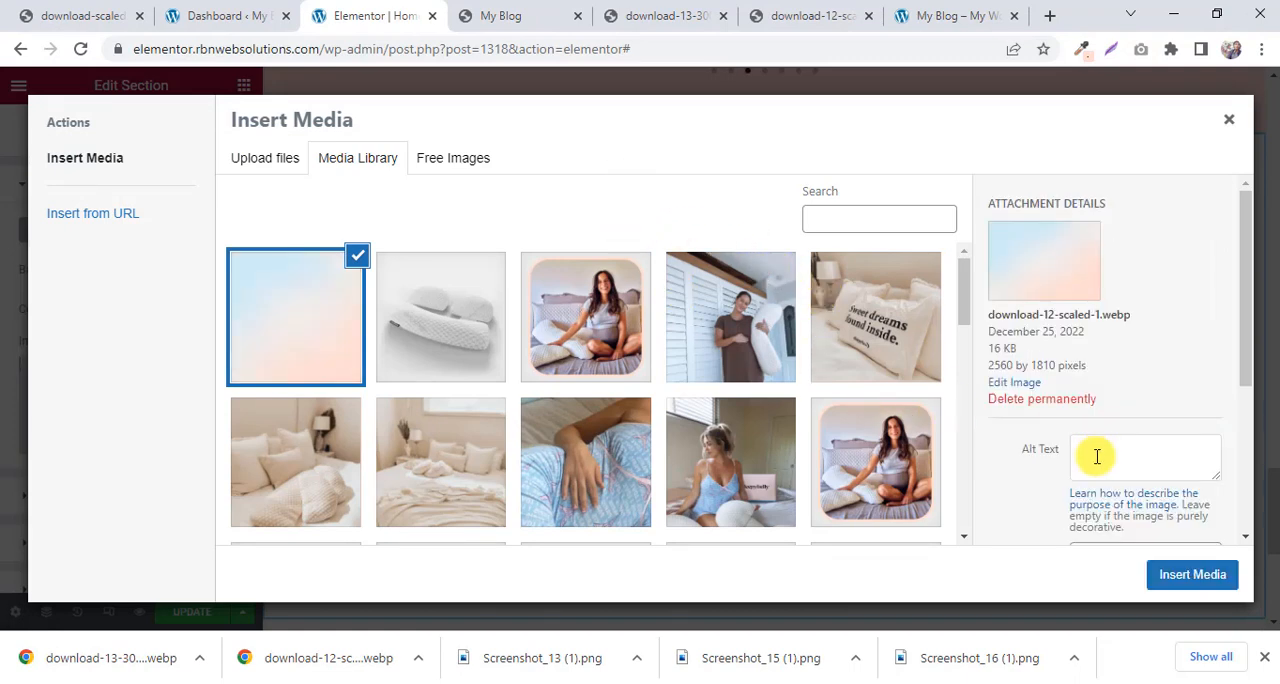
left_click(1180, 574)
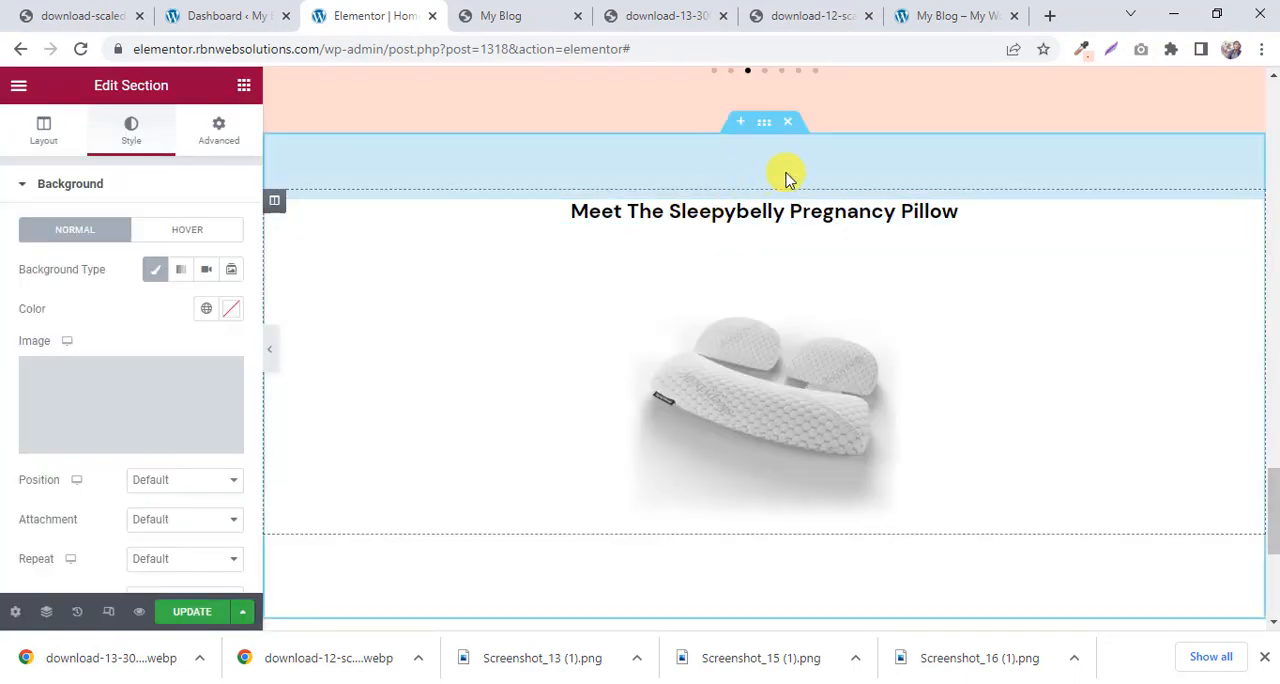
scroll(902, 118, "down", 2)
scroll(902, 118, "up", 2)
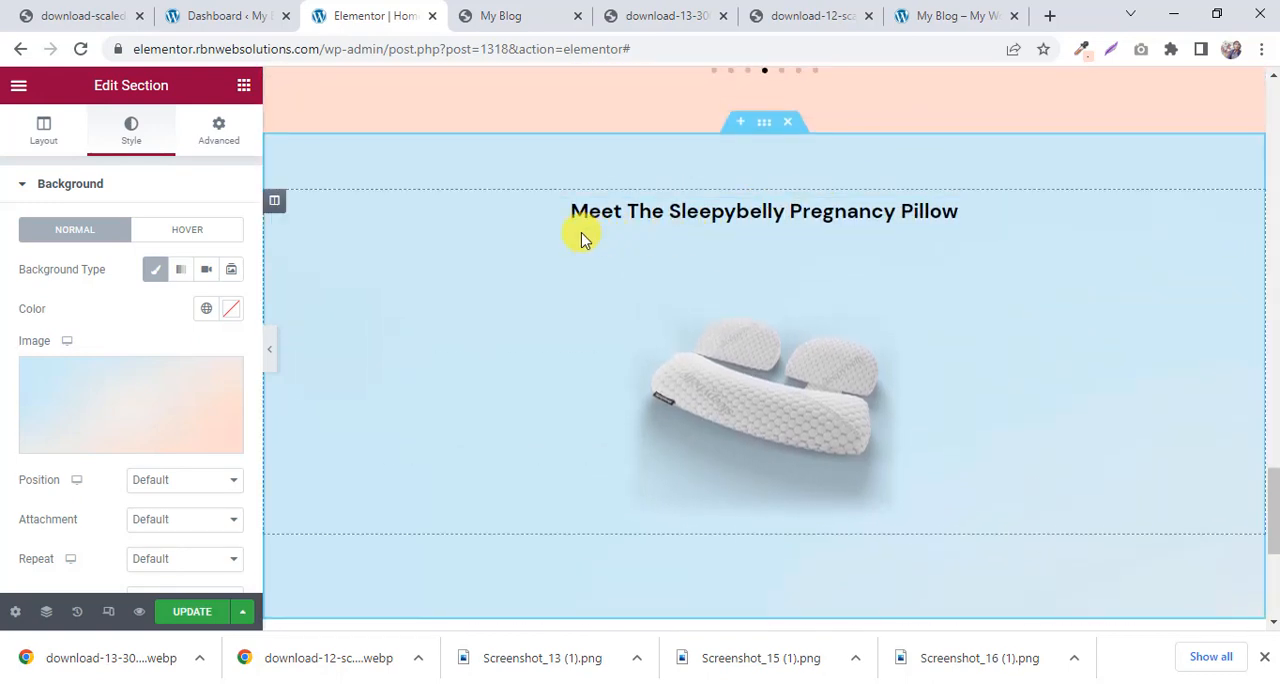
Compare the background with the reference page and set its position to Center Center, keeping the attachment at Default.
left_click(543, 16)
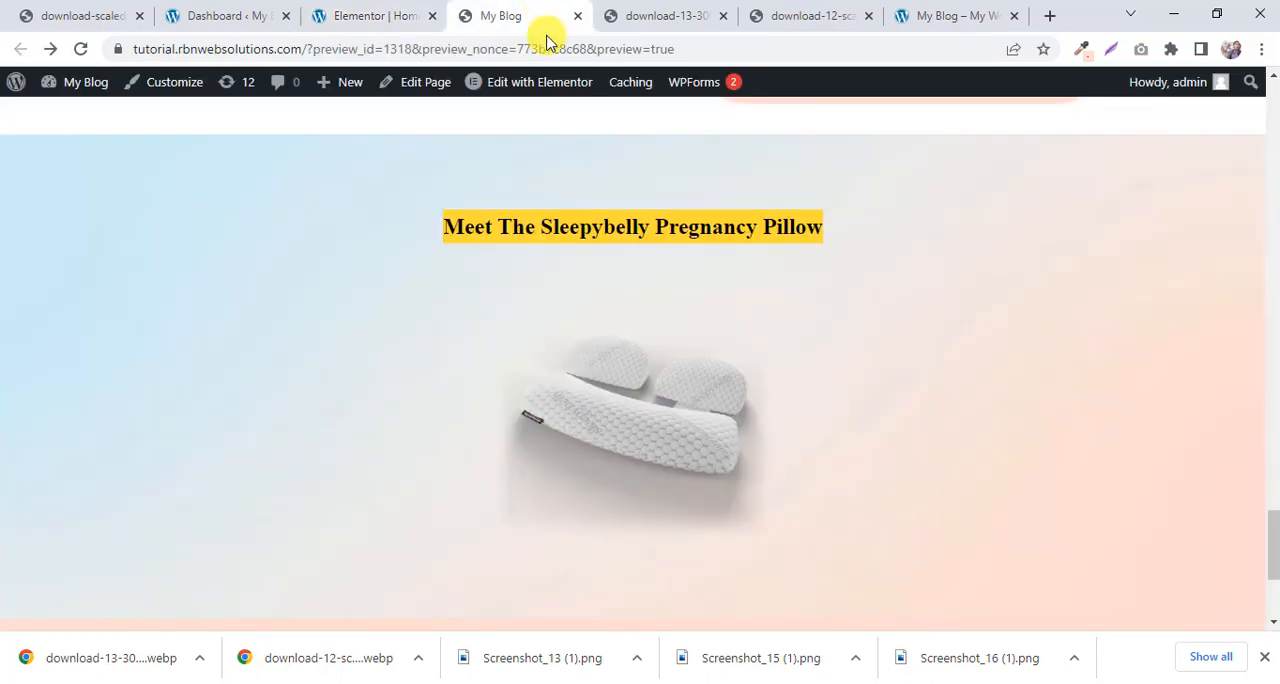
left_click(380, 15)
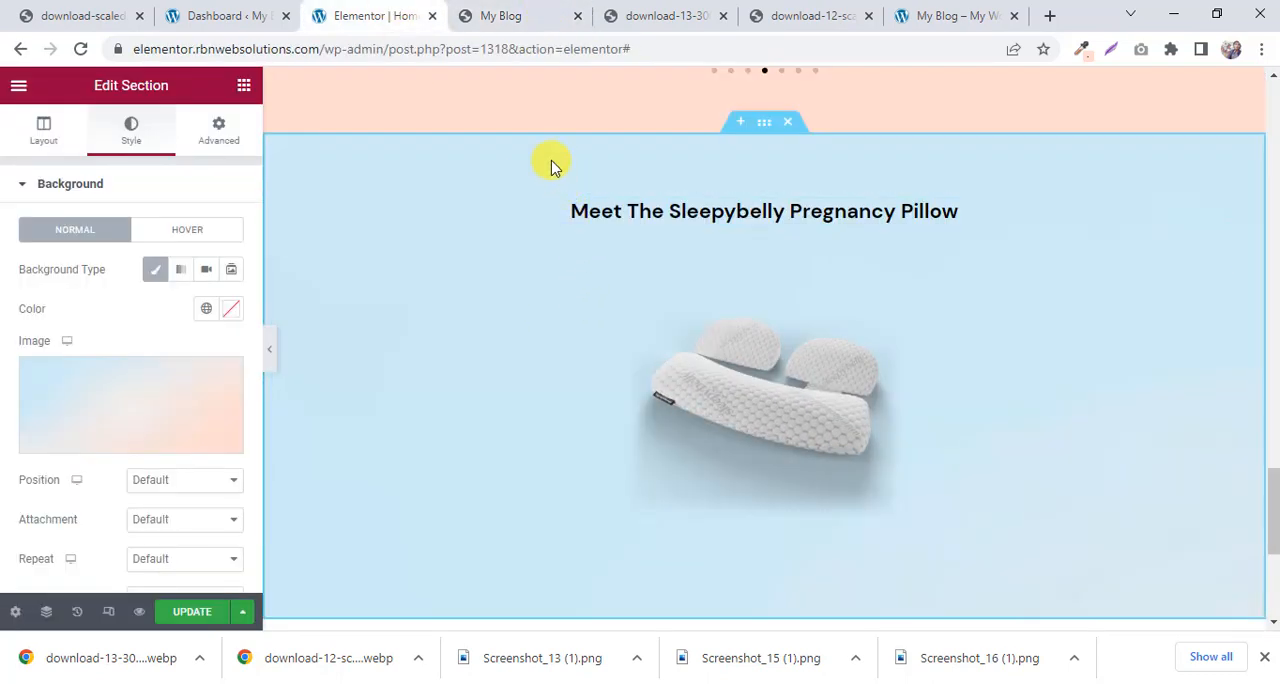
left_click(505, 14)
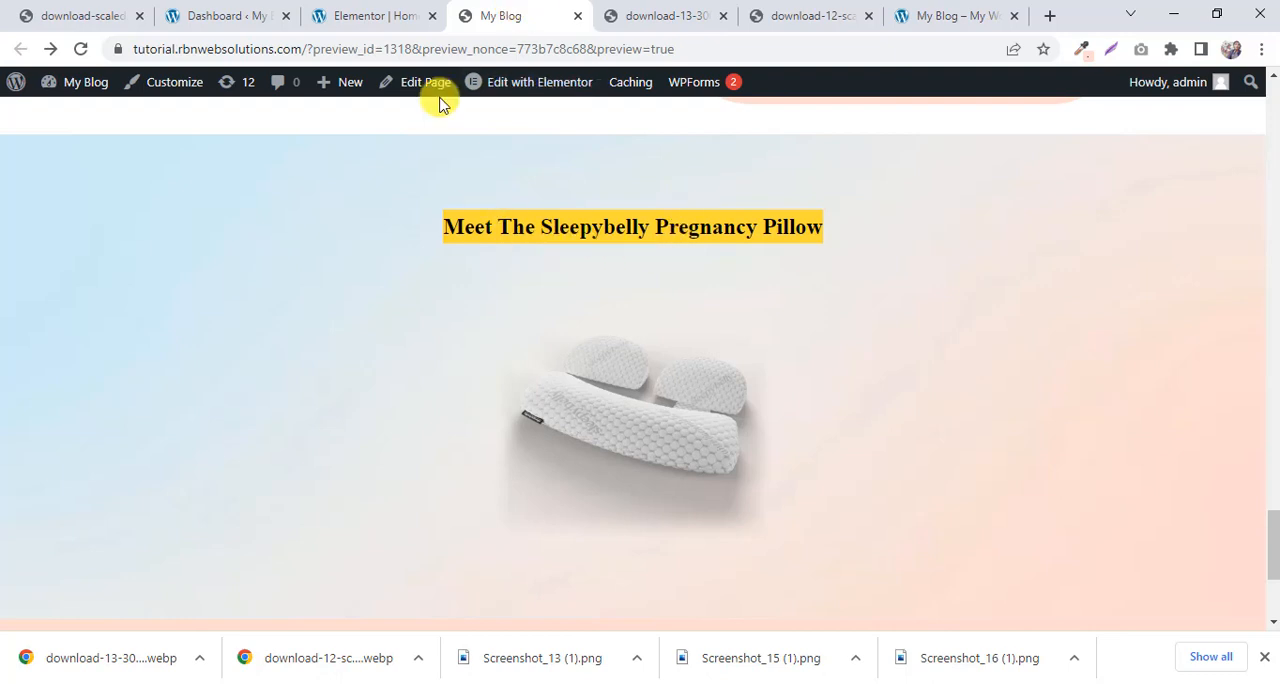
left_click(385, 13)
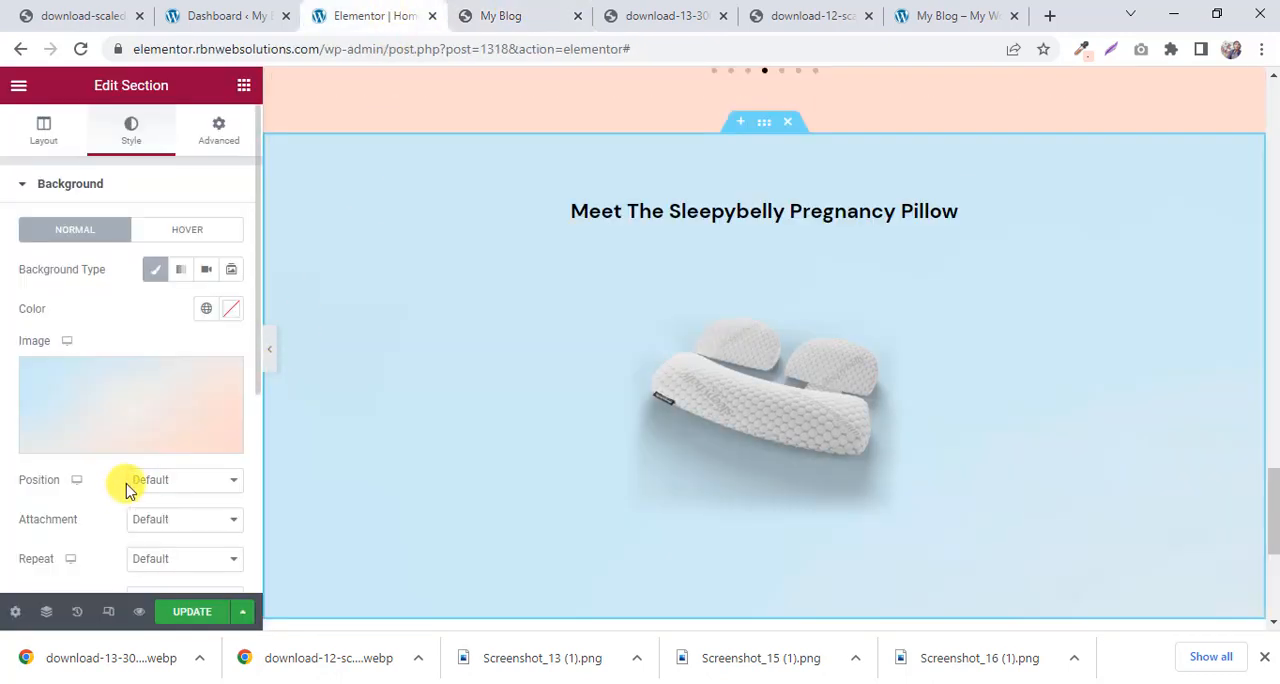
left_click(183, 482)
left_click(187, 516)
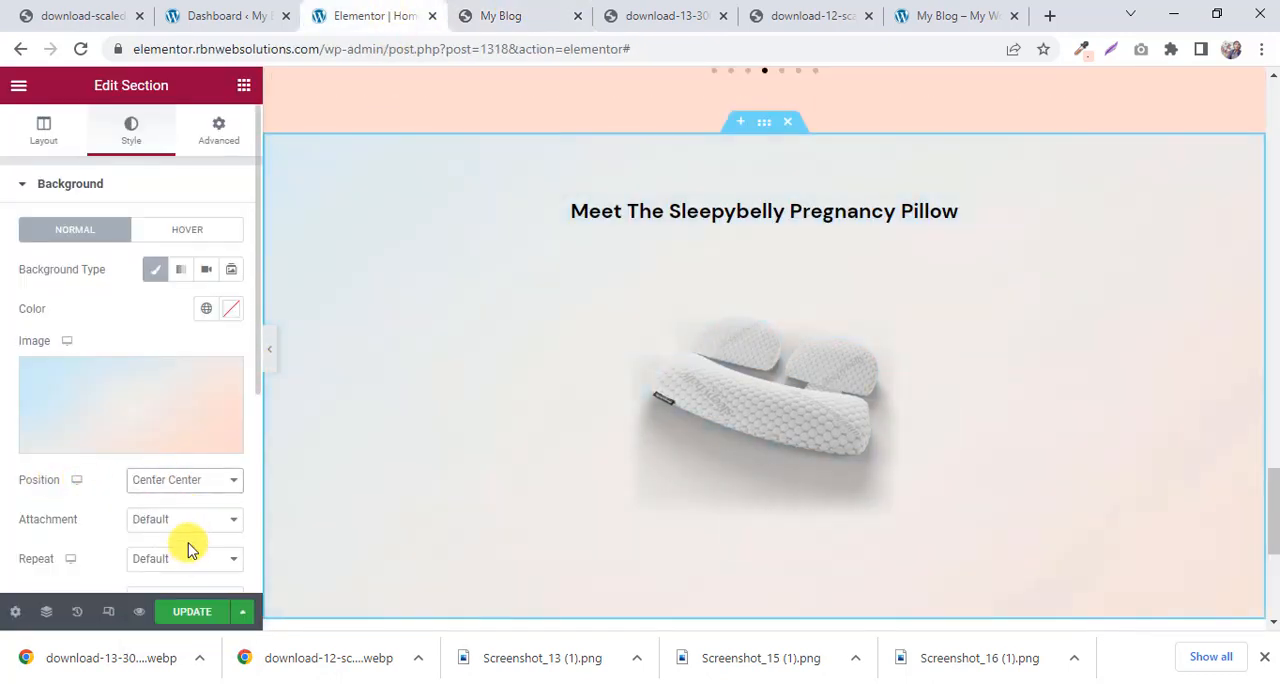
left_click(190, 525)
left_click(170, 546)
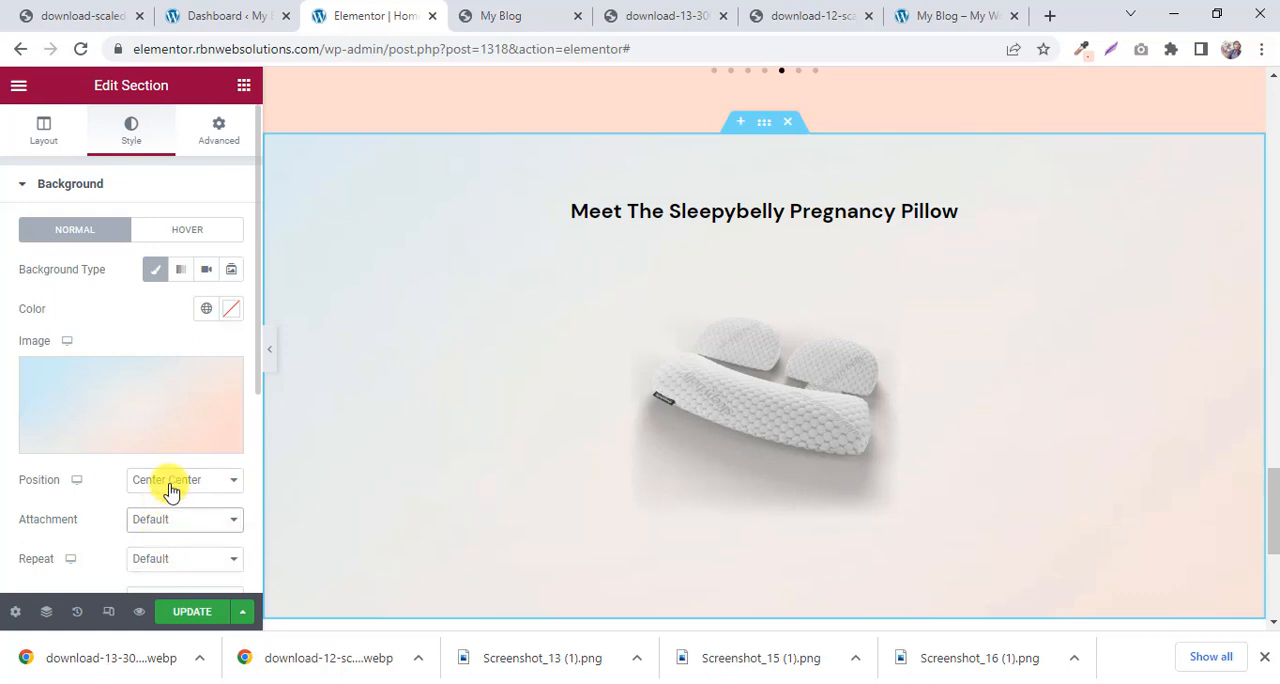
Set the background image to No-repeat with size Cover, and compare the section with the reference page.
scroll(170, 490, "down", 1)
left_click(173, 476)
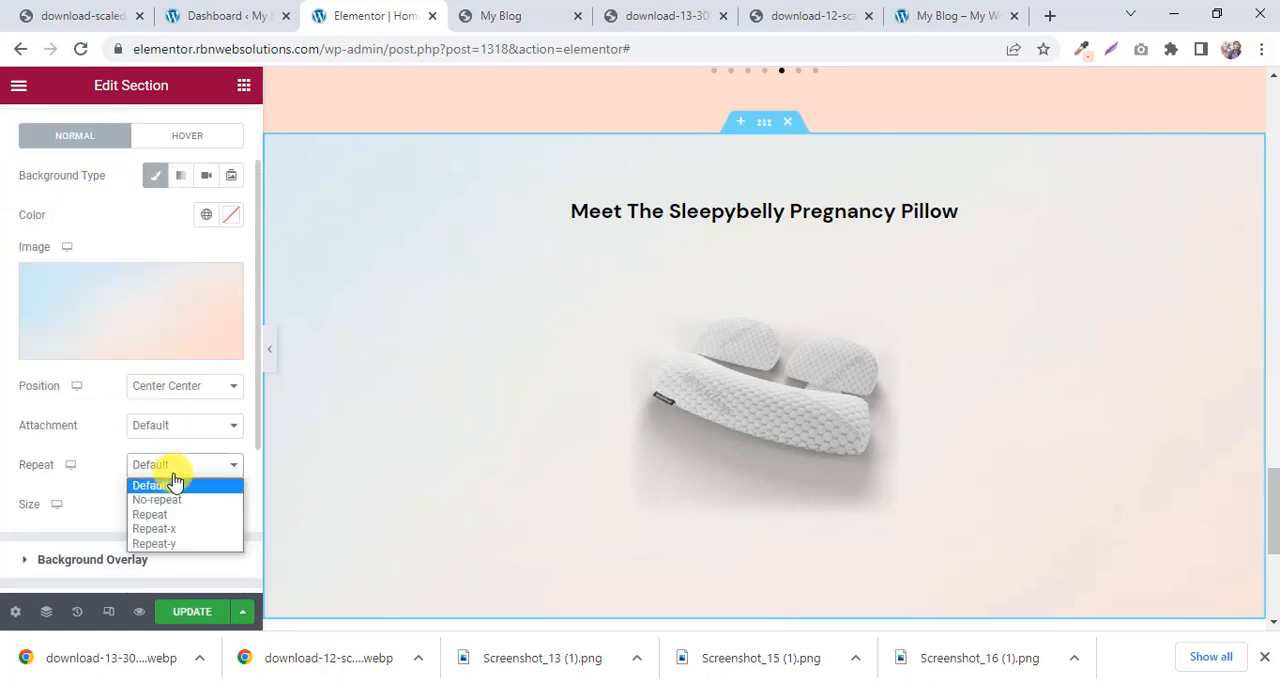
left_click(168, 501)
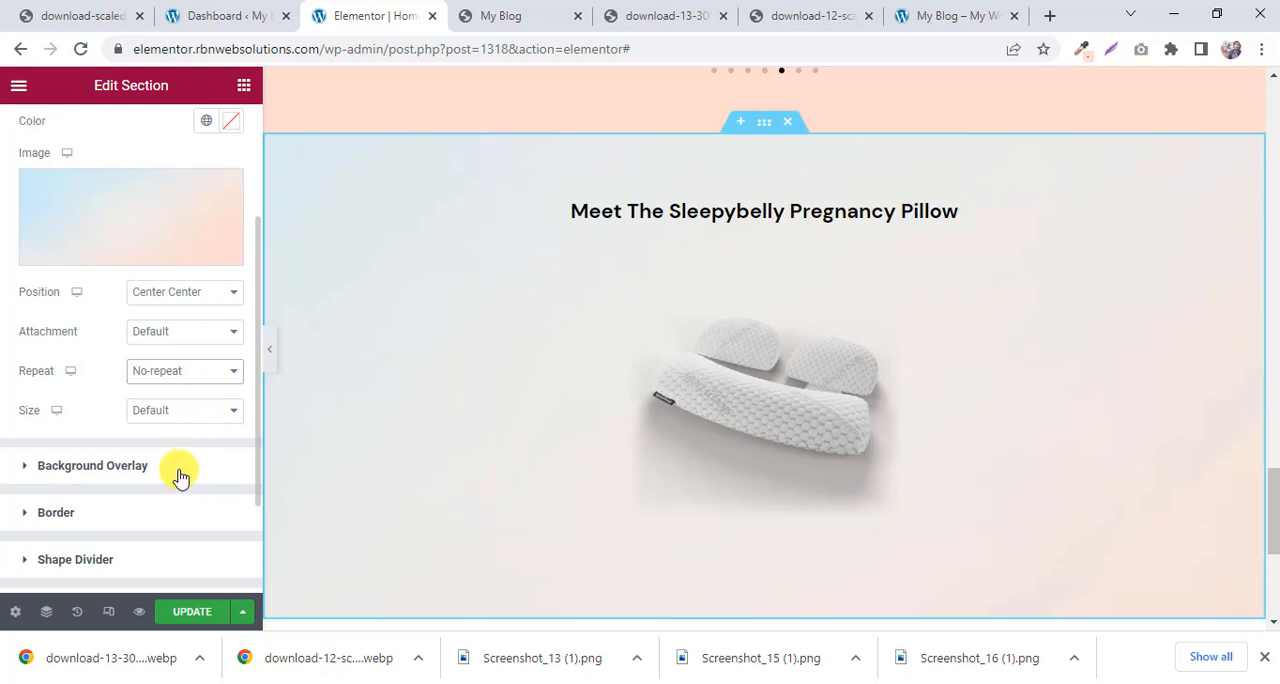
left_click(165, 410)
left_click(170, 462)
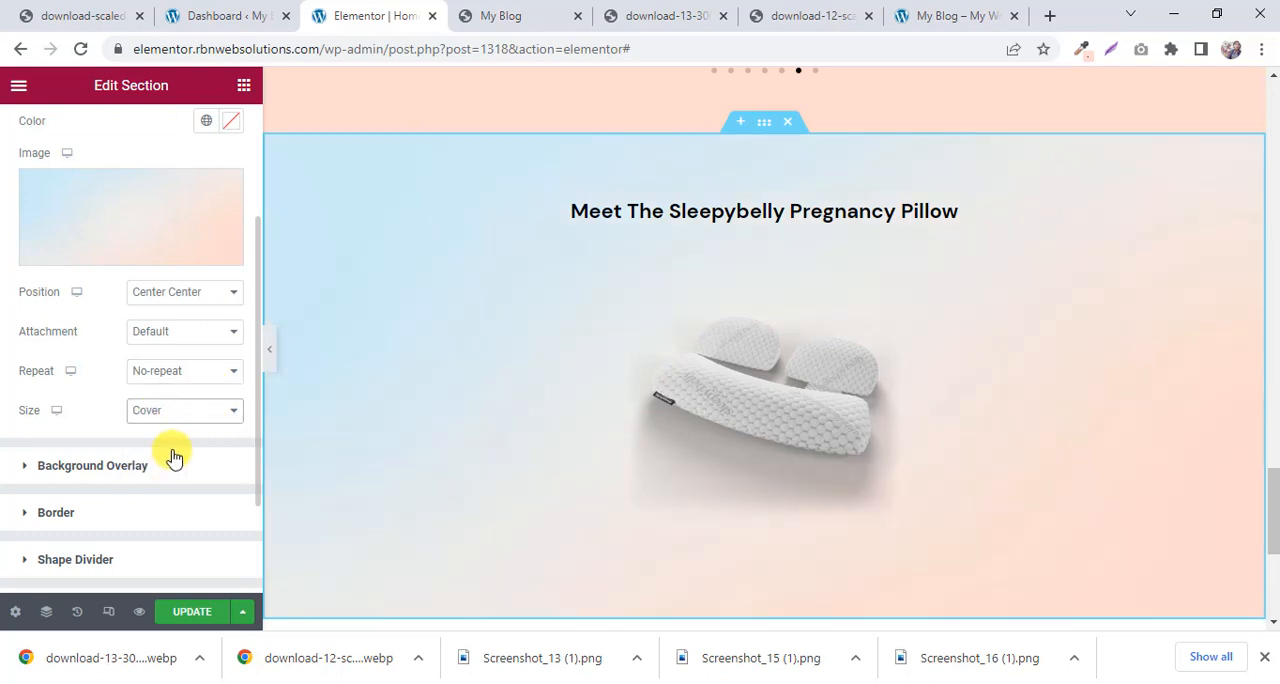
scroll(786, 314, "down", 1)
left_click(537, 12)
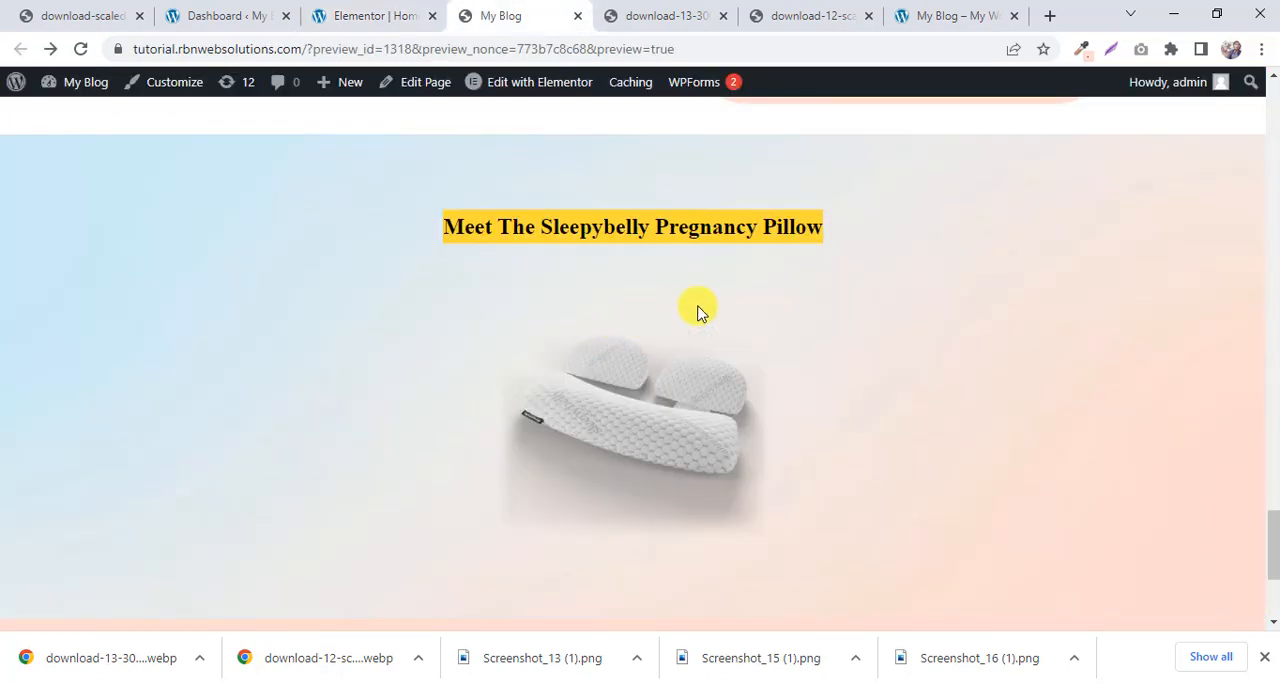
Try a Fixed attachment for the pillow section's background image and update the page.
scroll(700, 309, "down", 1)
left_click(409, 16)
scroll(471, 171, "up", 2)
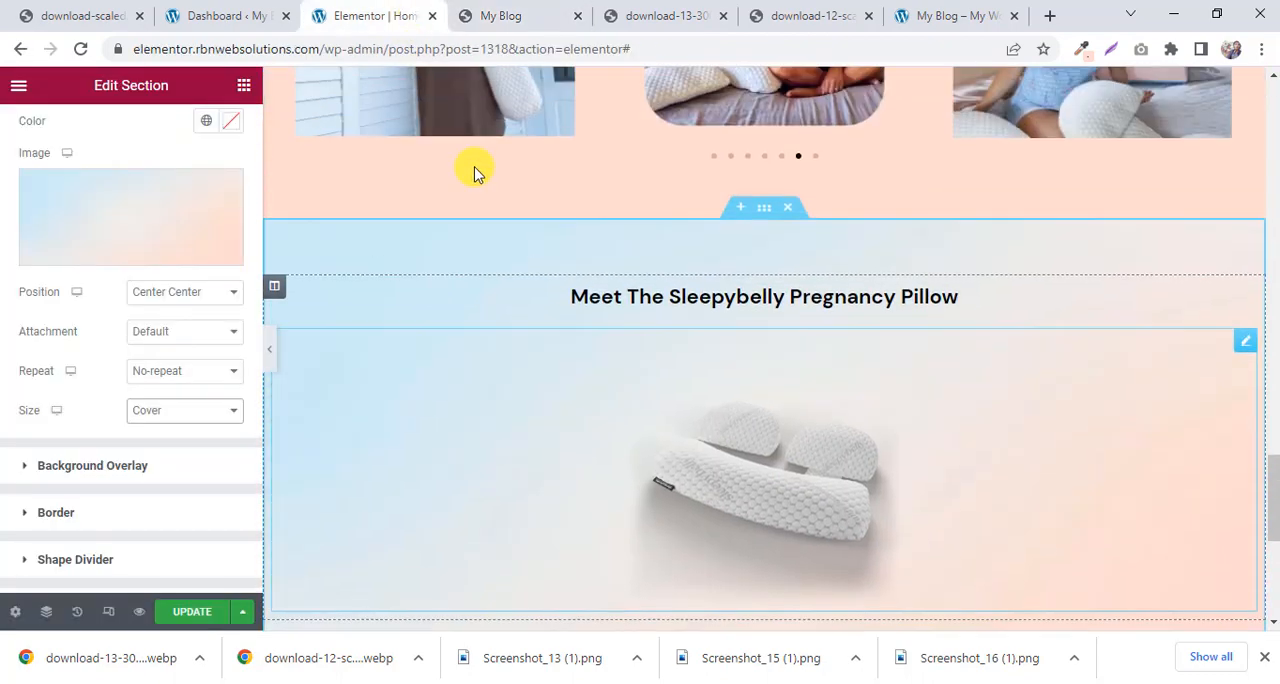
scroll(477, 177, "down", 3)
scroll(480, 177, "up", 2)
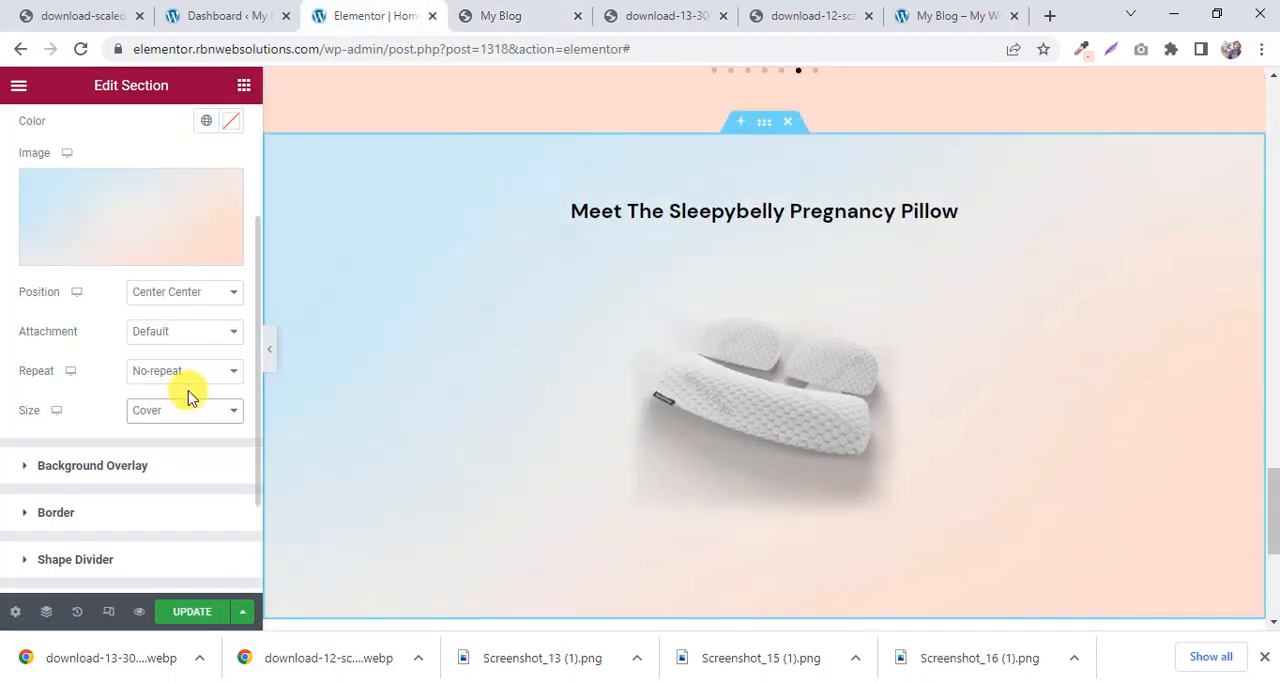
left_click(174, 334)
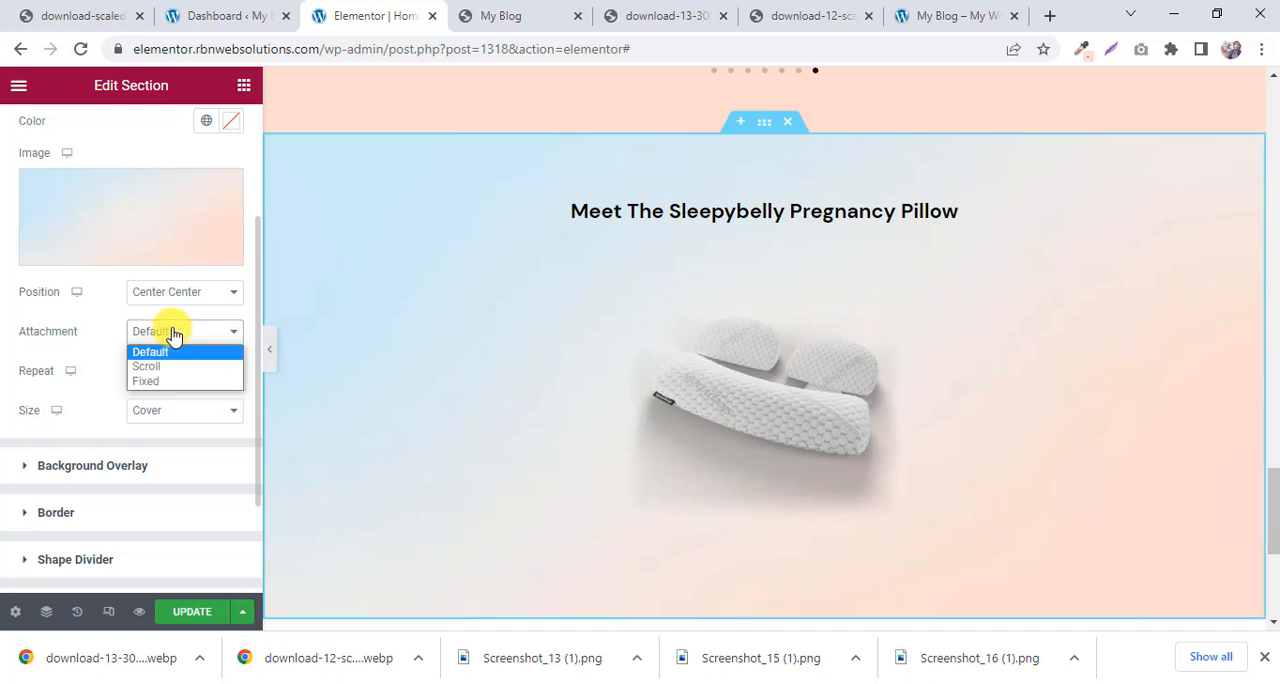
left_click(172, 381)
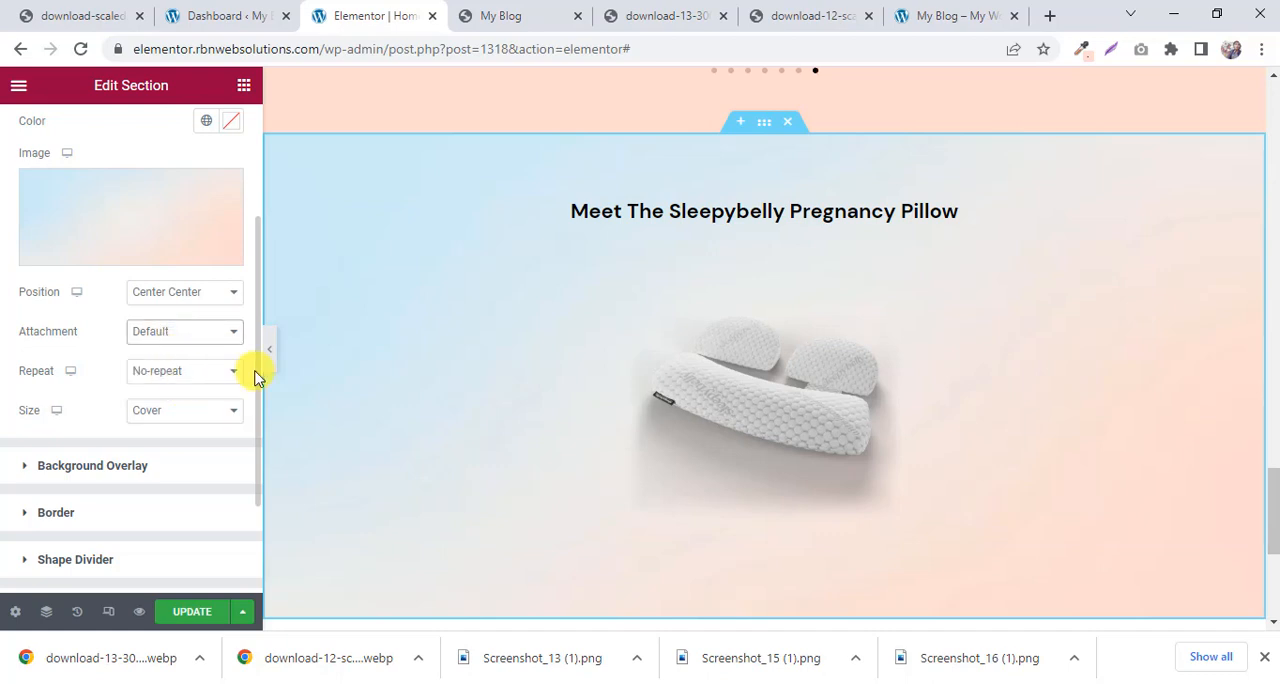
scroll(516, 300, "down", 1)
scroll(470, 305, "up", 2)
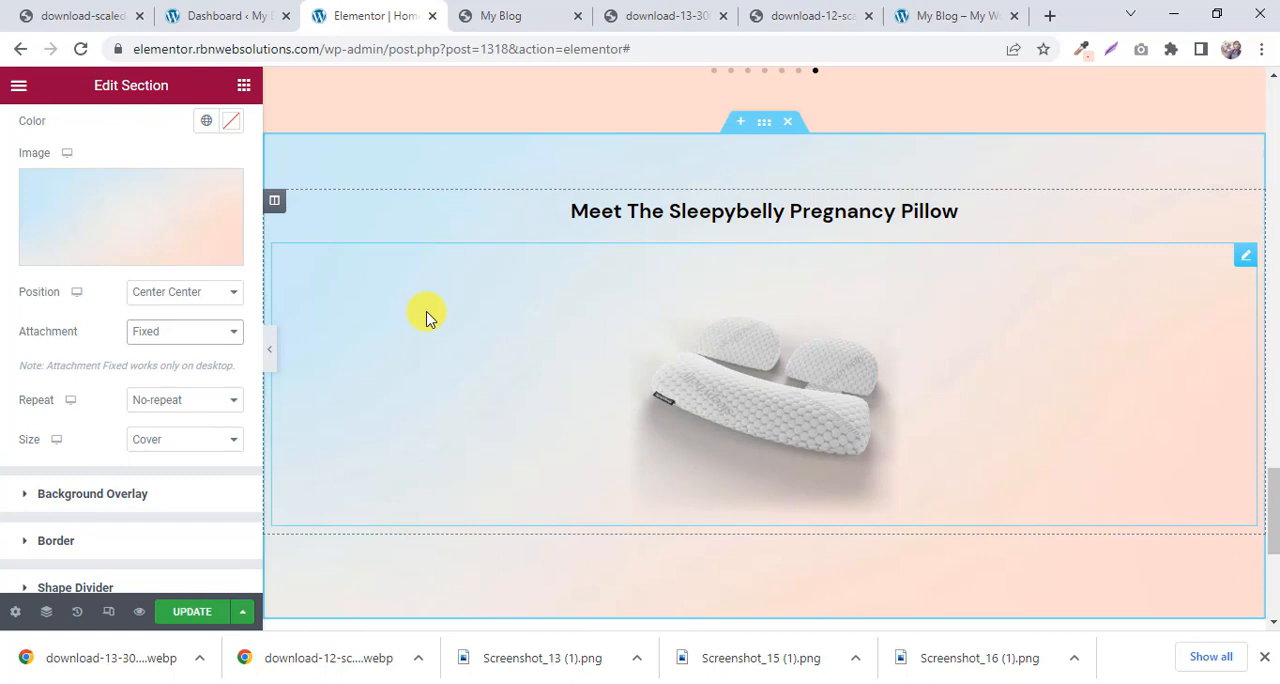
left_click(163, 336)
left_click(165, 336)
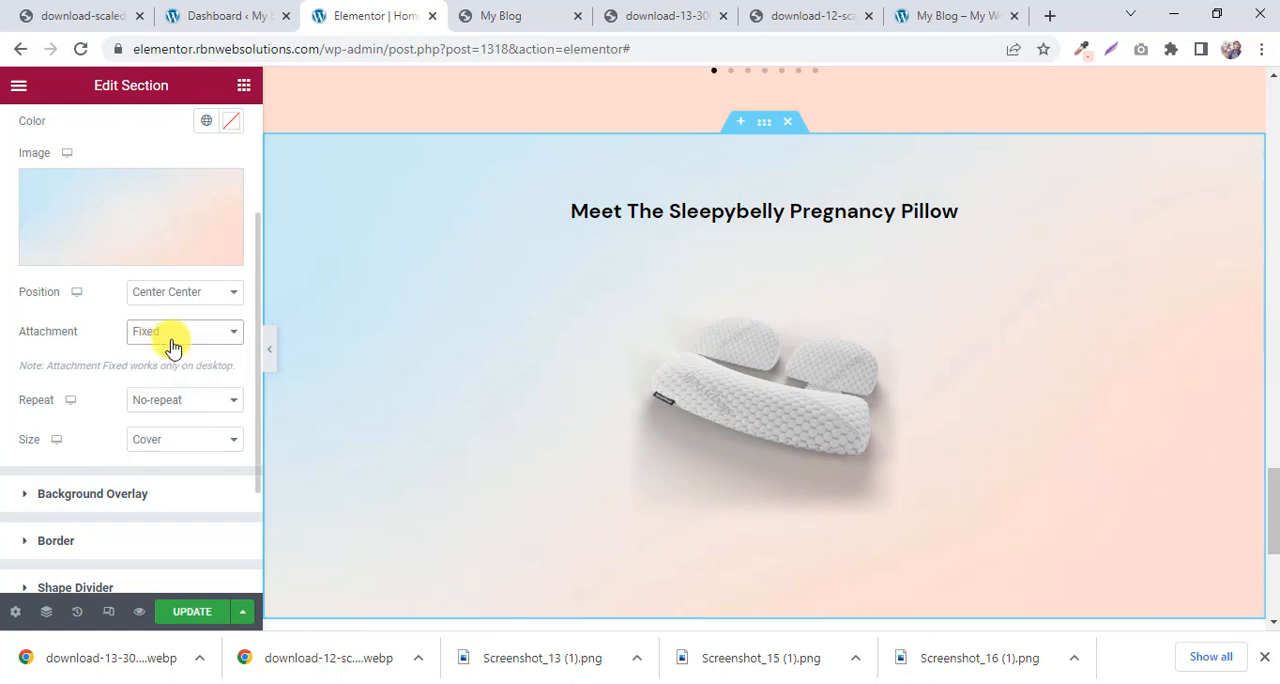
left_click(189, 610)
Check how the pillow section's fixed gradient background behaves in the page preview.
left_click(930, 12)
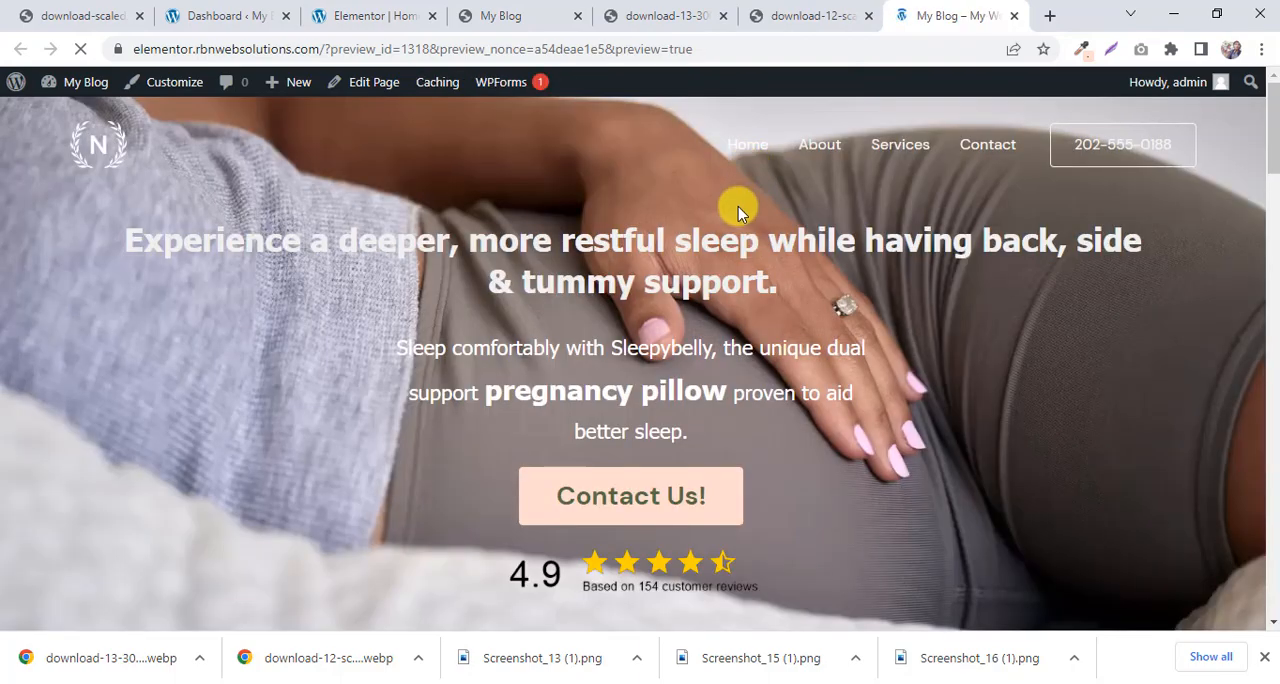
scroll(740, 206, "down", 8)
scroll(740, 206, "down", 15)
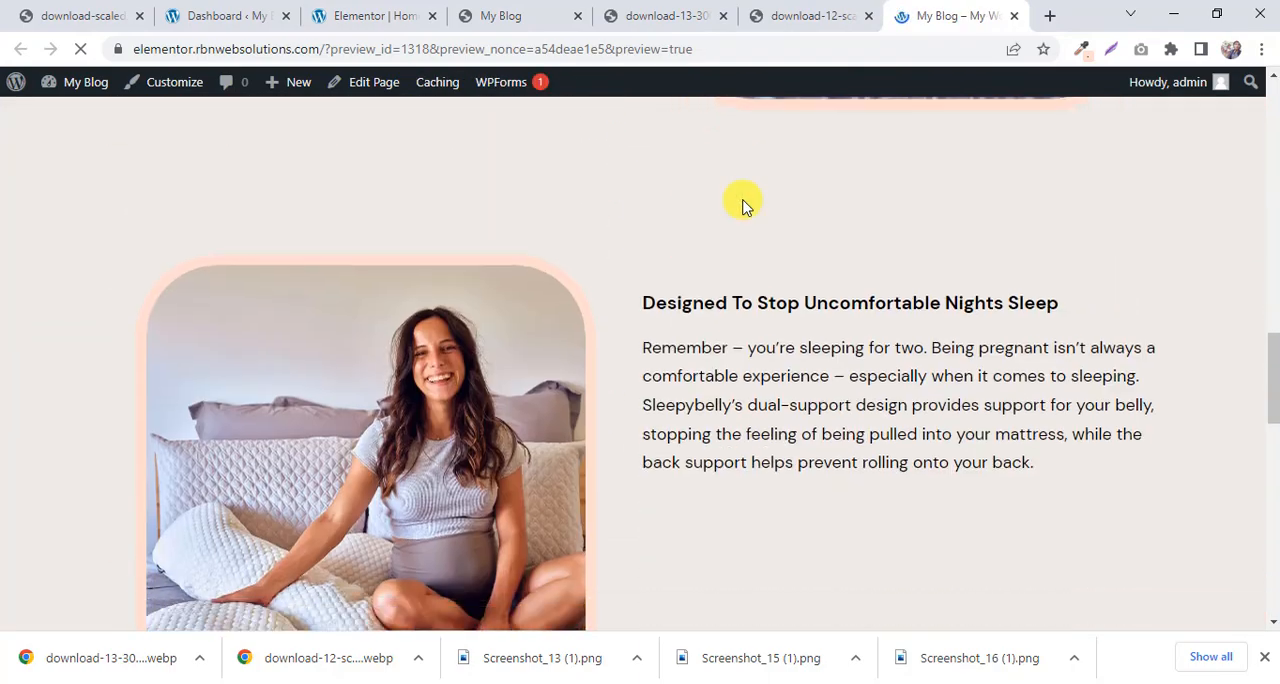
scroll(742, 203, "down", 5)
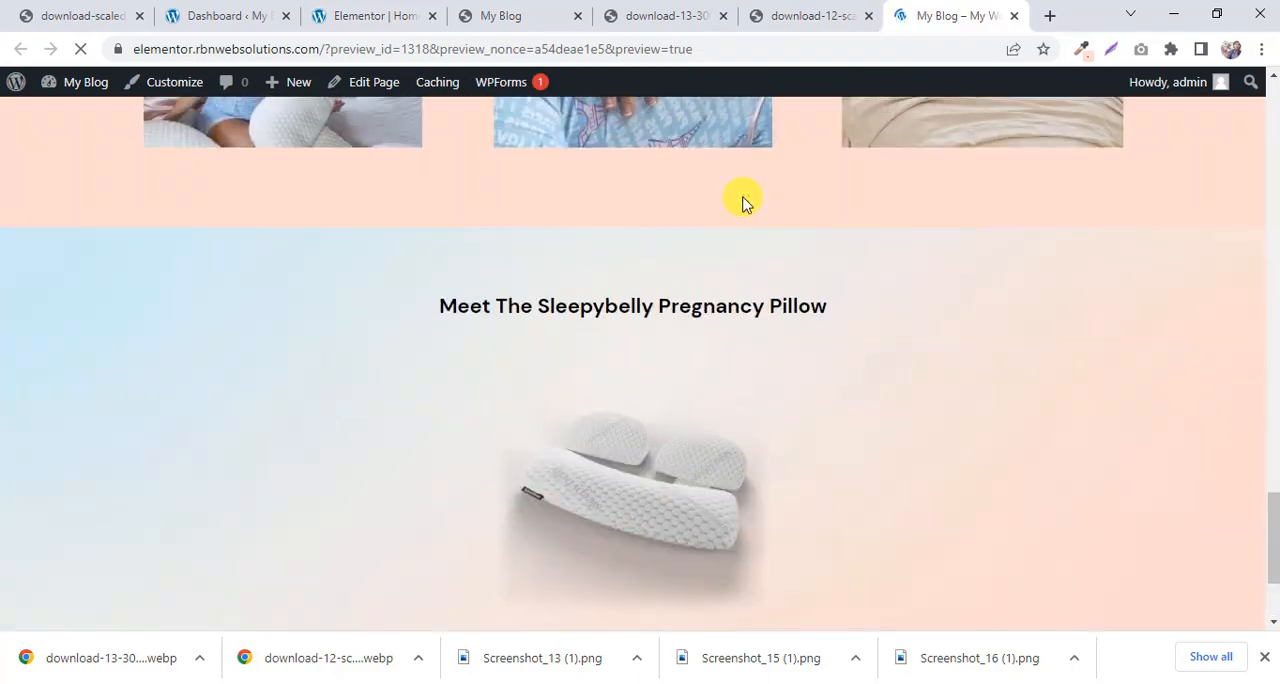
scroll(742, 204, "up", 1)
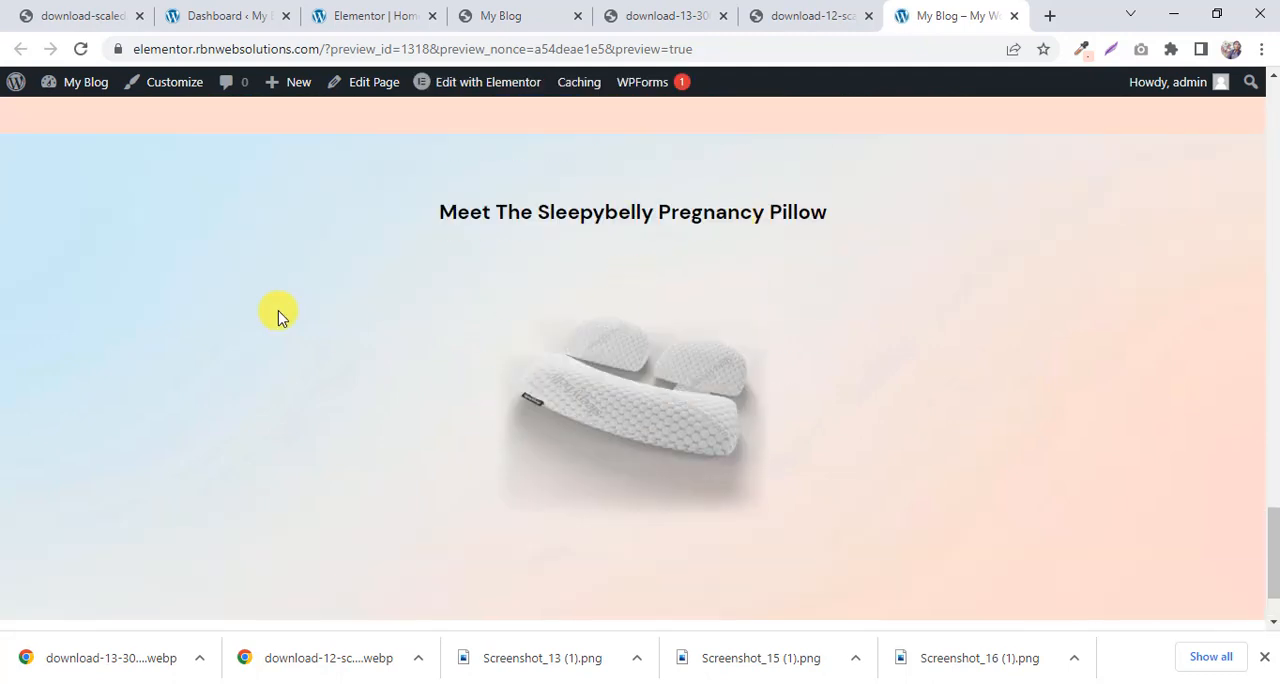
scroll(283, 298, "up", 1)
scroll(500, 303, "down", 2)
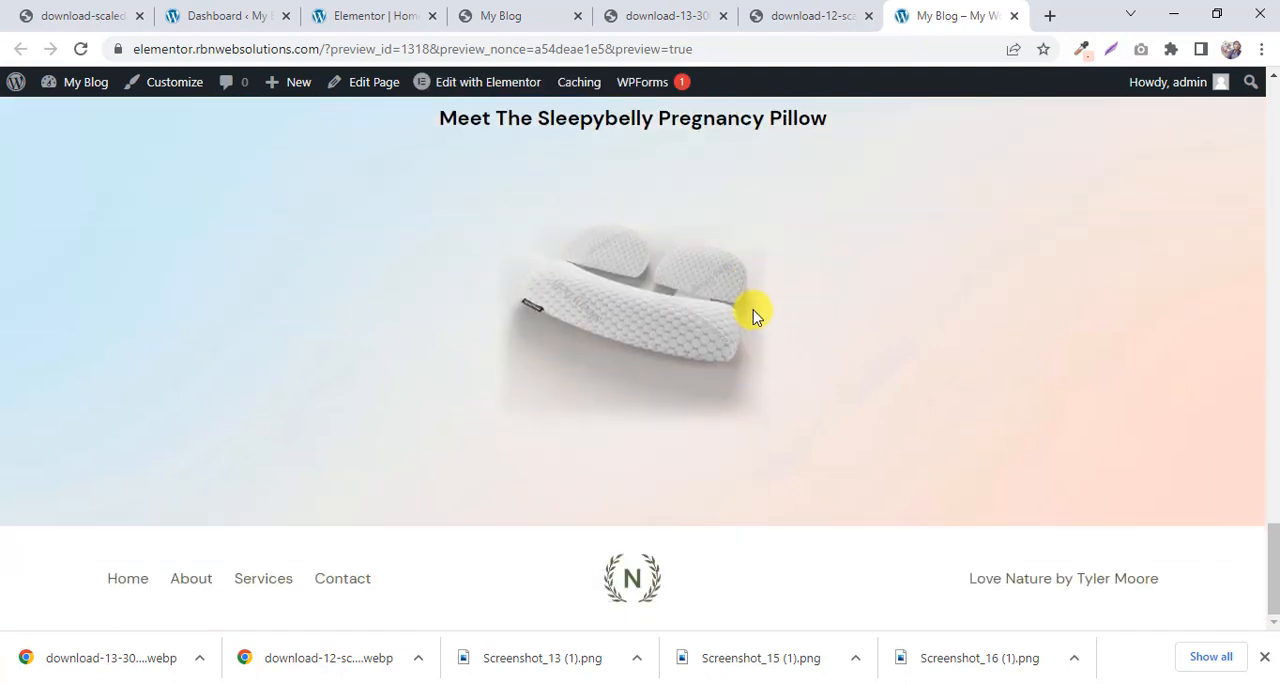
scroll(752, 300, "up", 1)
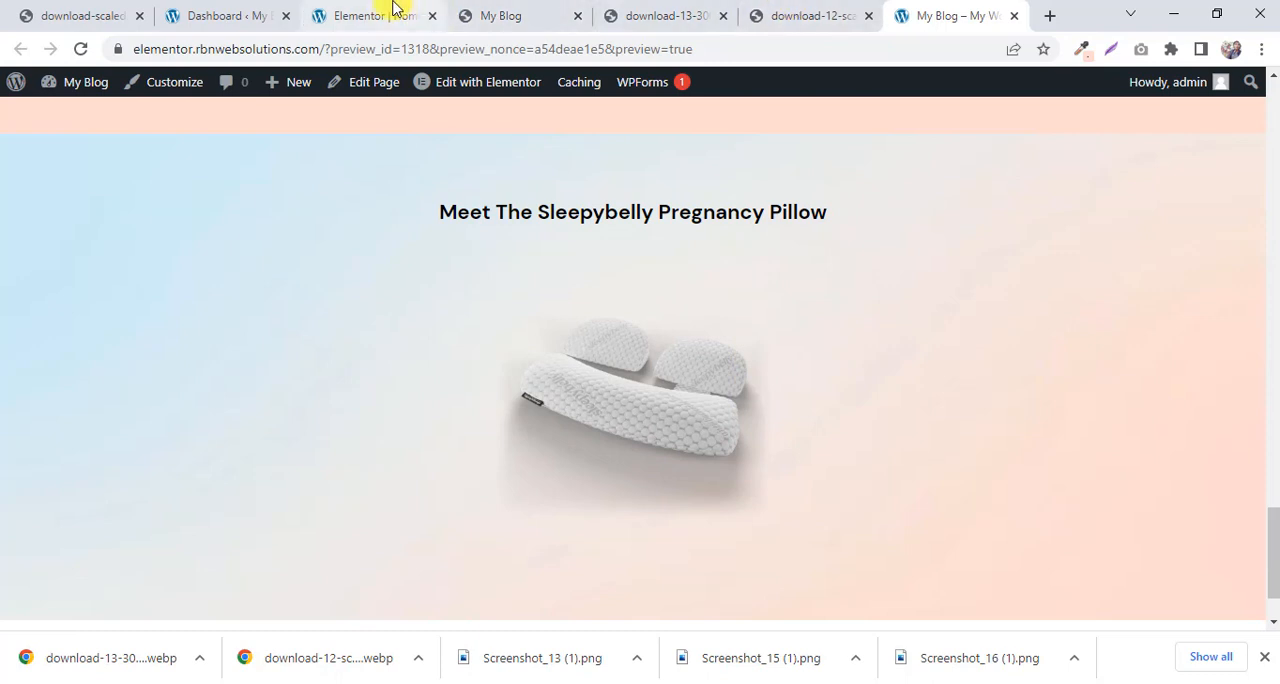
Set the pillow section's background attachment back to Default and update the page.
left_click(394, 13)
left_click(154, 437)
left_click(154, 437)
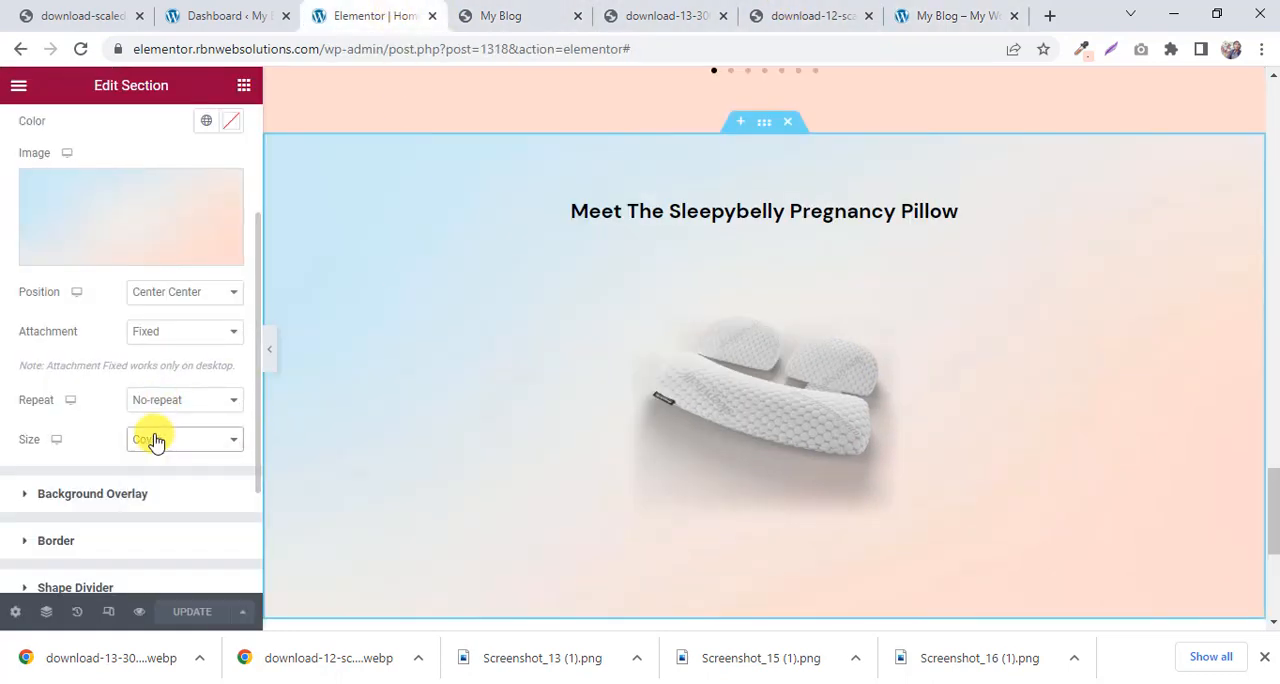
left_click(170, 331)
left_click(155, 353)
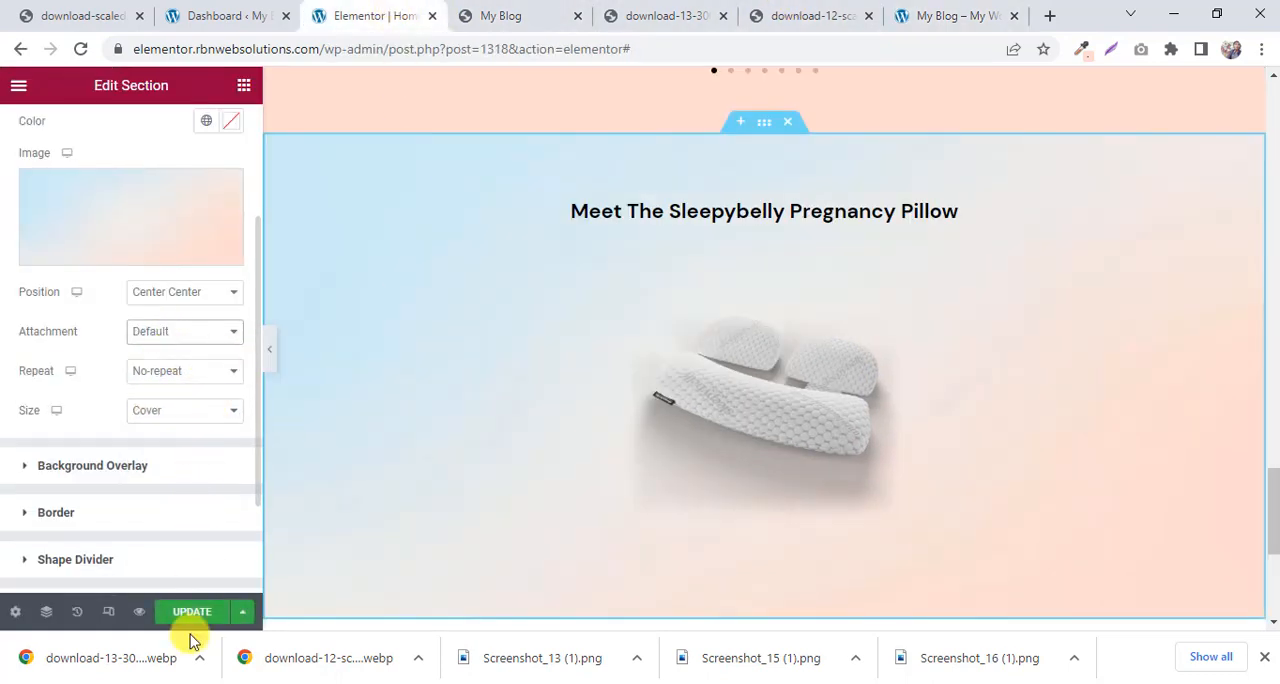
left_click(220, 610)
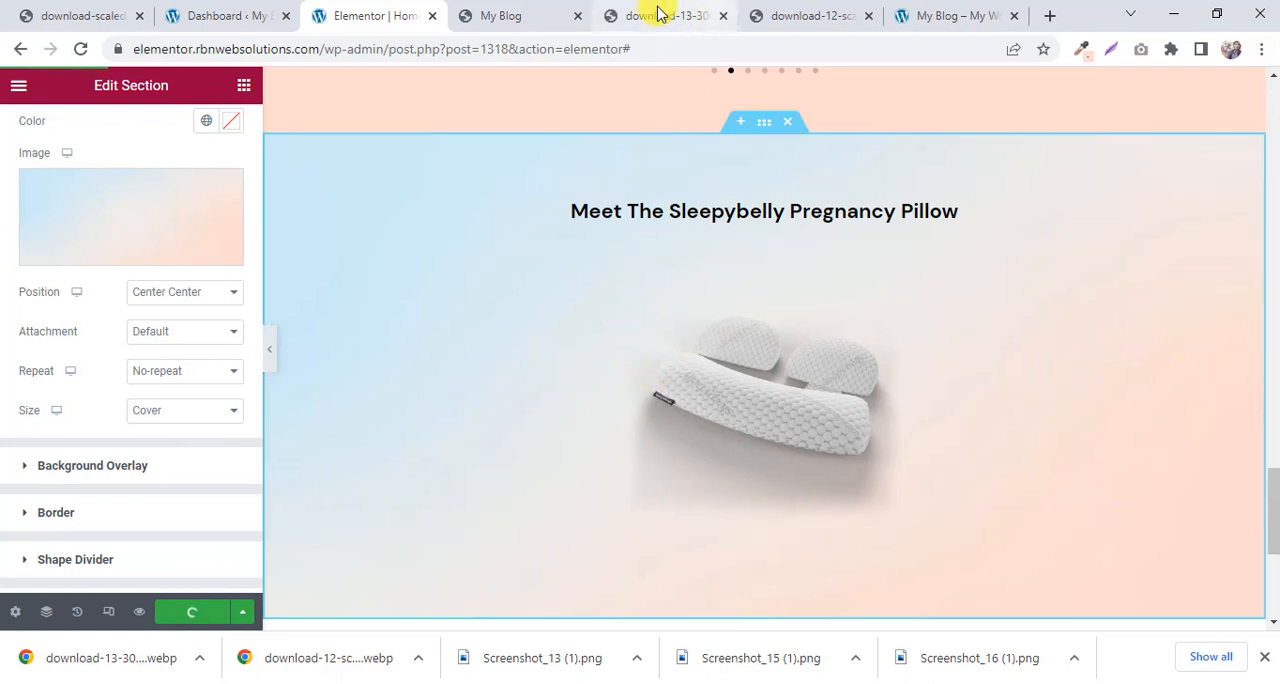
Examine the reference page's three-column "Recommended by" section and compare it with the "Free Delivery Australia Wide" icon row.
left_click(506, 15)
scroll(686, 237, "down", 1)
scroll(678, 238, "down", 1)
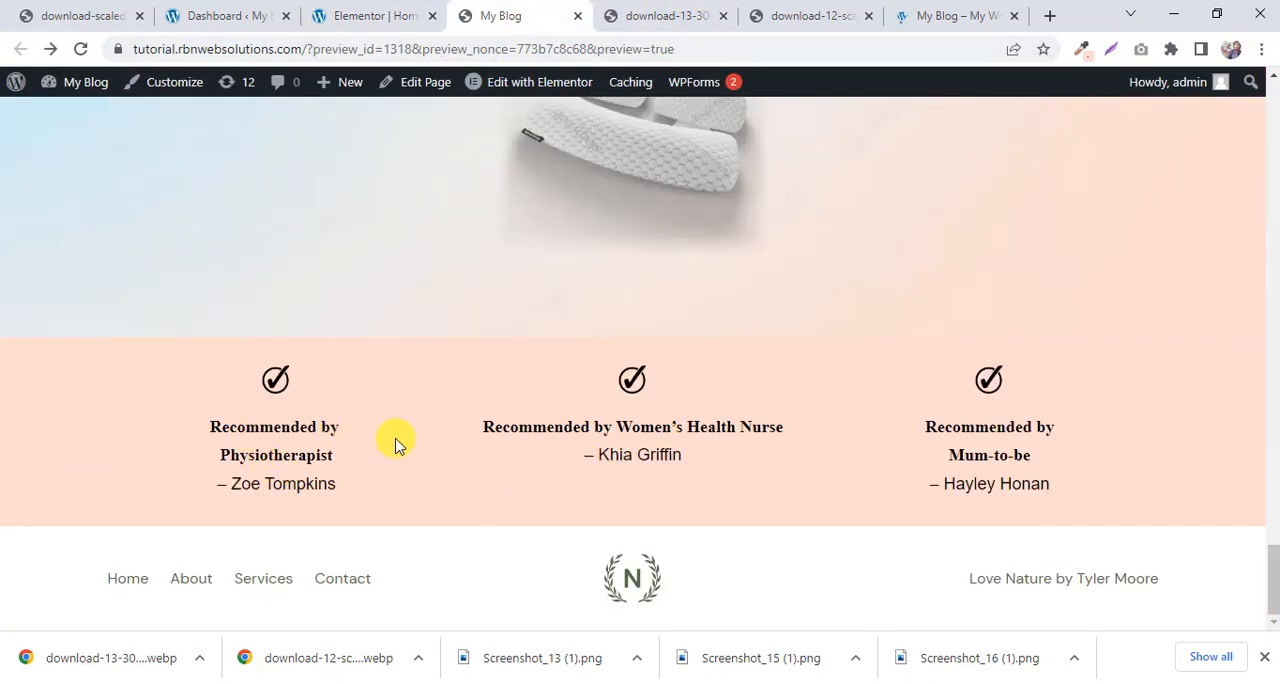
scroll(586, 457, "up", 1)
scroll(313, 455, "down", 1)
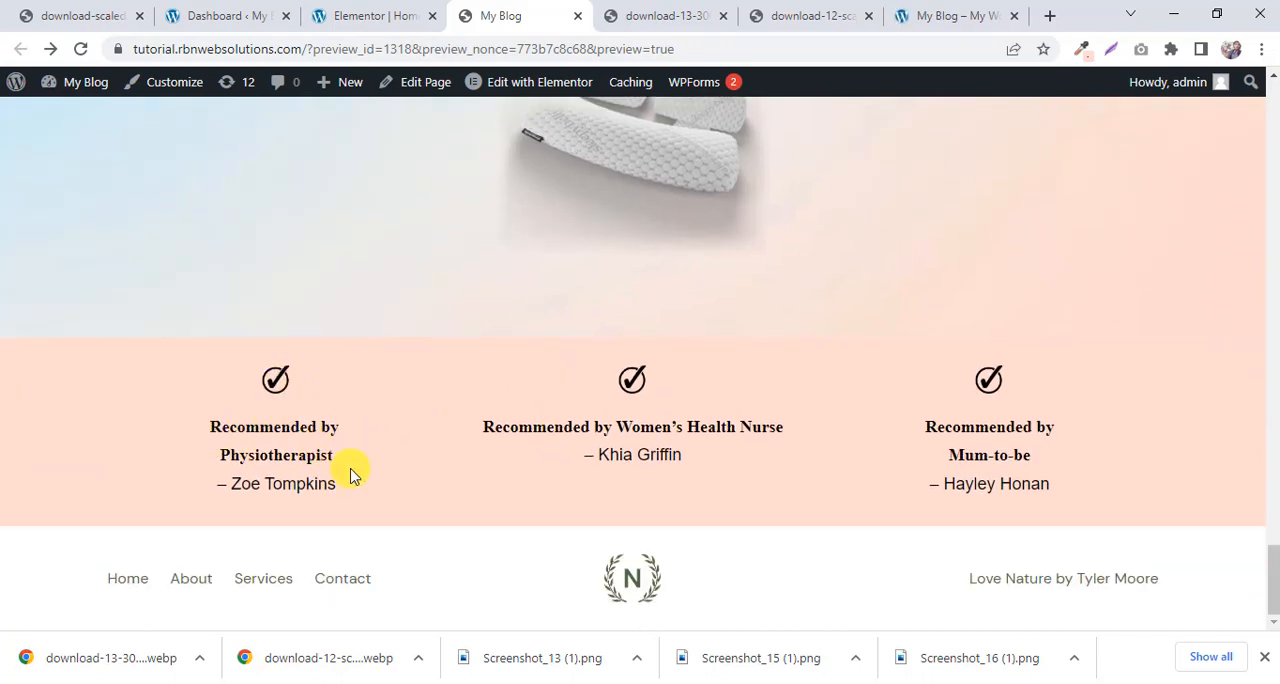
left_click_drag(350, 467, 210, 427)
left_click(291, 482)
scroll(466, 389, "up", 15)
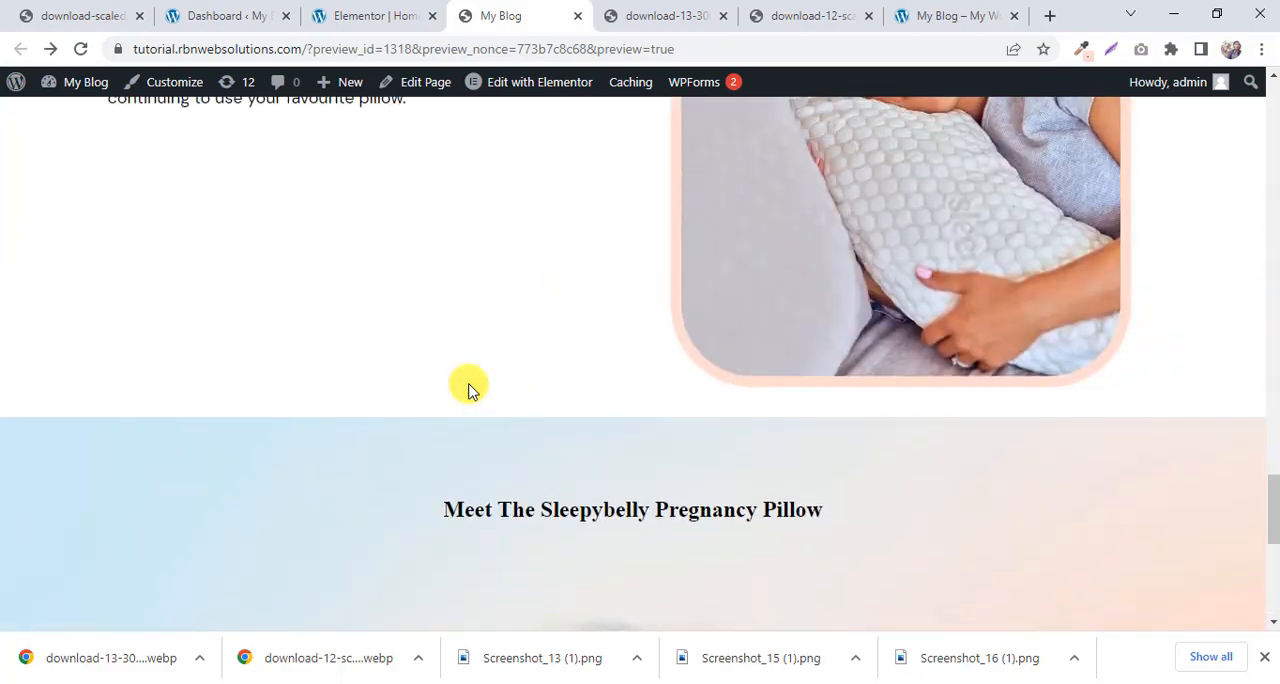
scroll(470, 390, "up", 15)
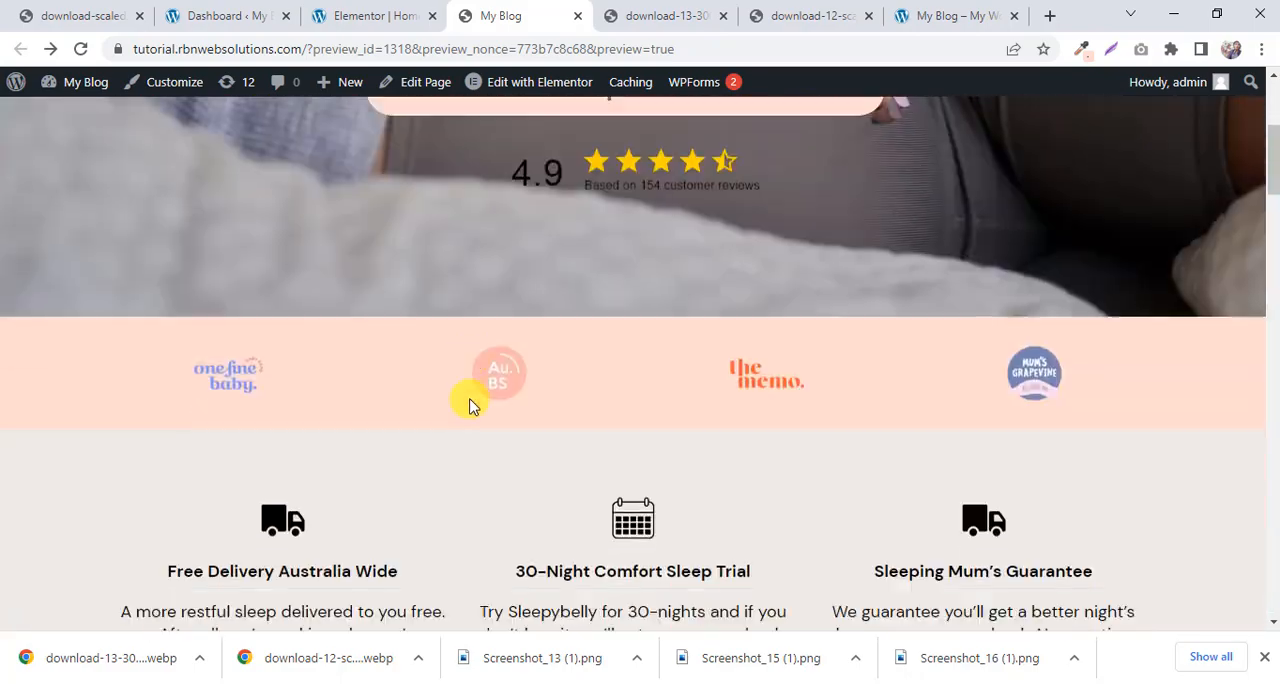
scroll(463, 562, "down", 1)
left_click_drag(465, 562, 77, 523)
scroll(309, 503, "down", 12)
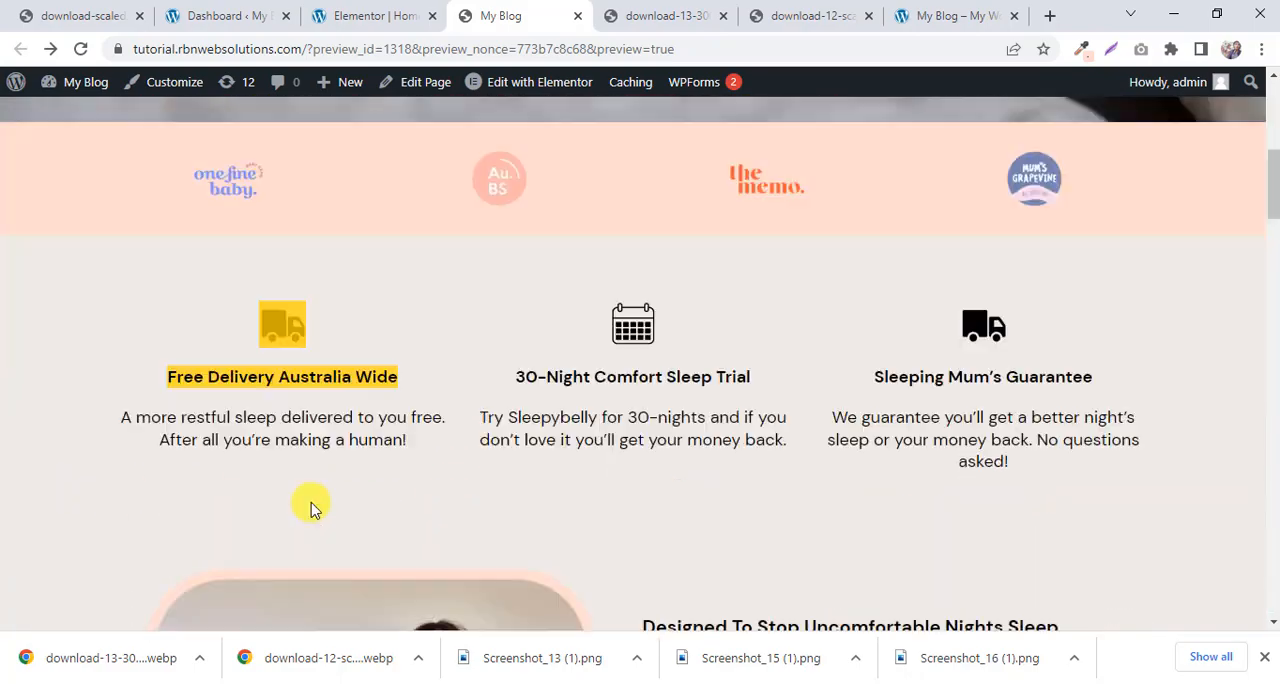
scroll(323, 485, "down", 10)
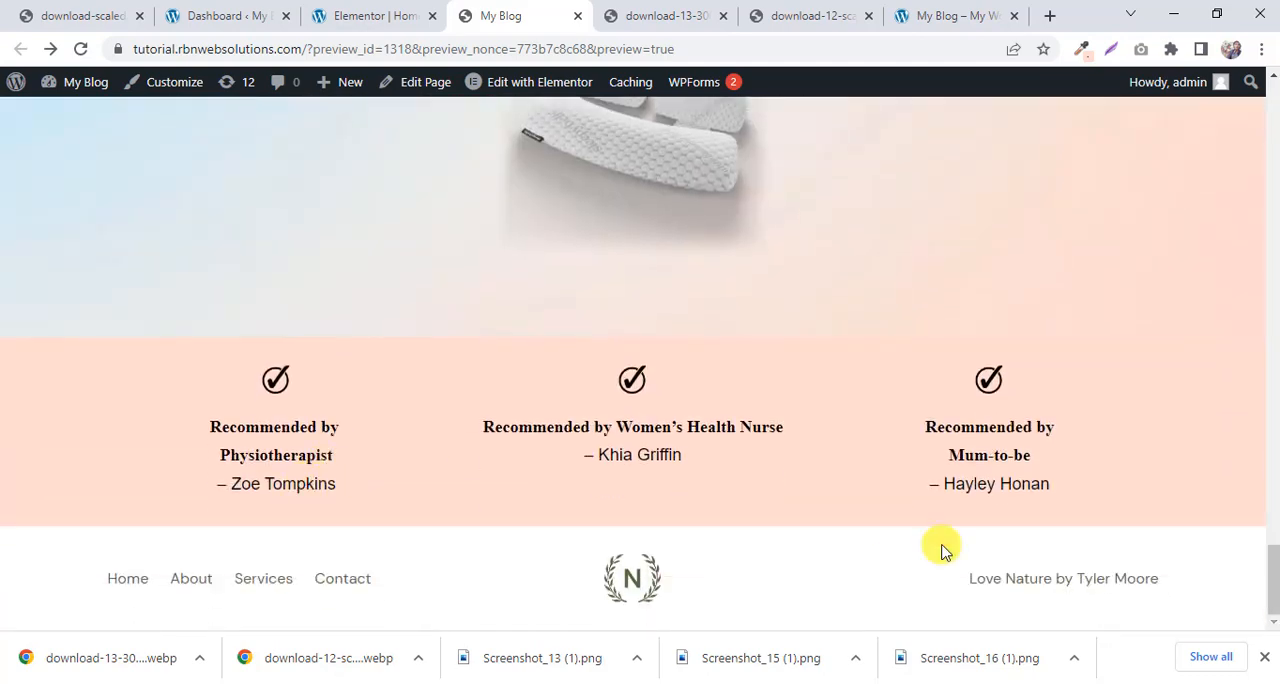
Close the browser tabs showing the download-12-scaled and download-13-300x300.webp images.
left_click(668, 12)
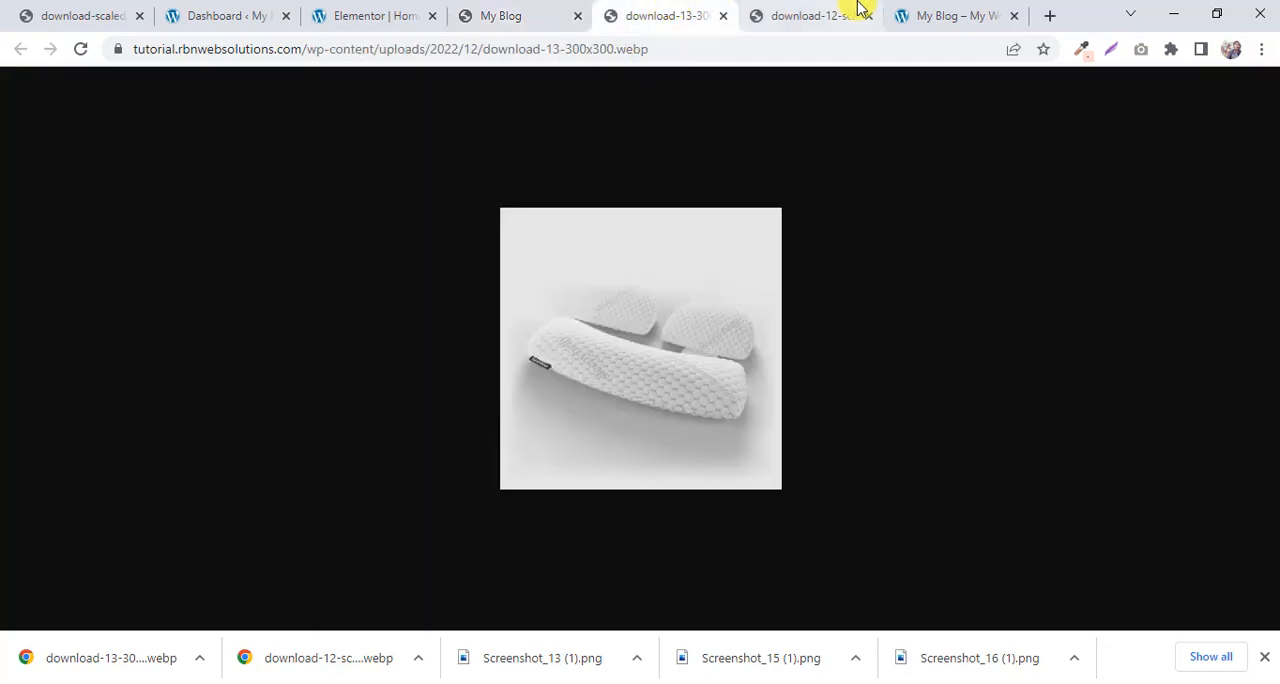
left_click(854, 13)
left_click(868, 16)
left_click(677, 14)
left_click(723, 16)
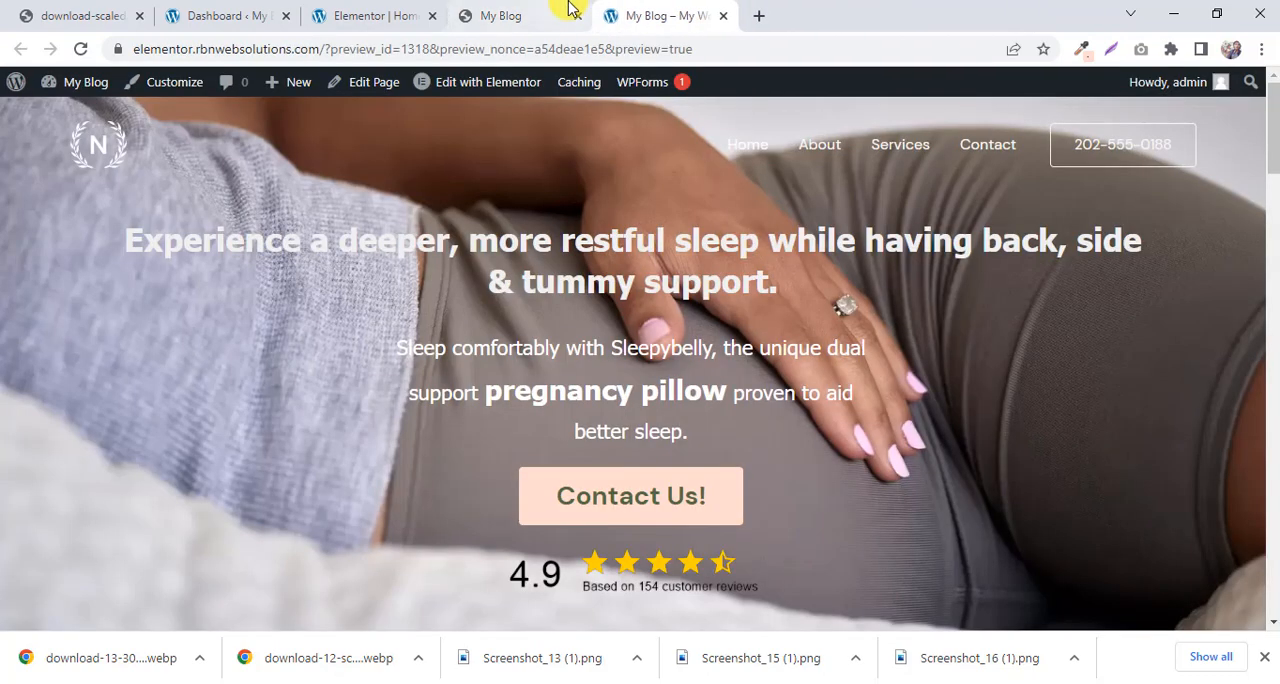
Review the whole reference page from the hero to the "Recommended by" section above the footer.
left_click(572, 12)
scroll(583, 135, "up", 20)
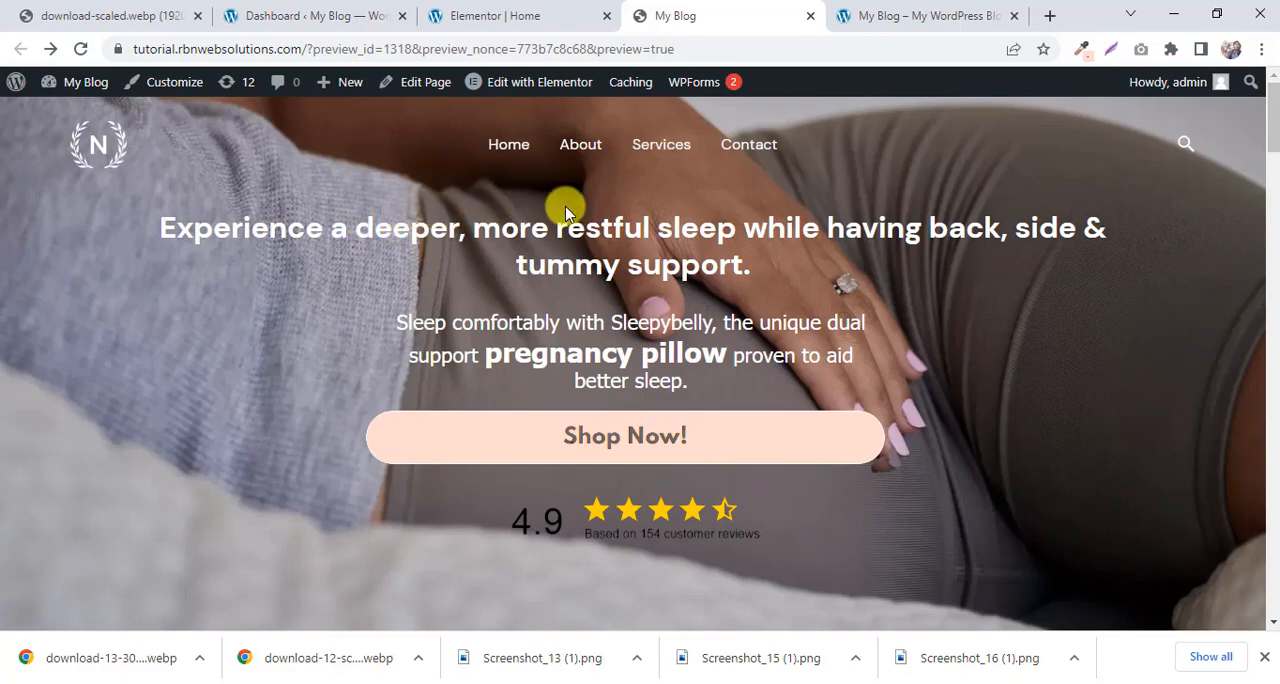
scroll(574, 223, "down", 10)
scroll(581, 222, "down", 12)
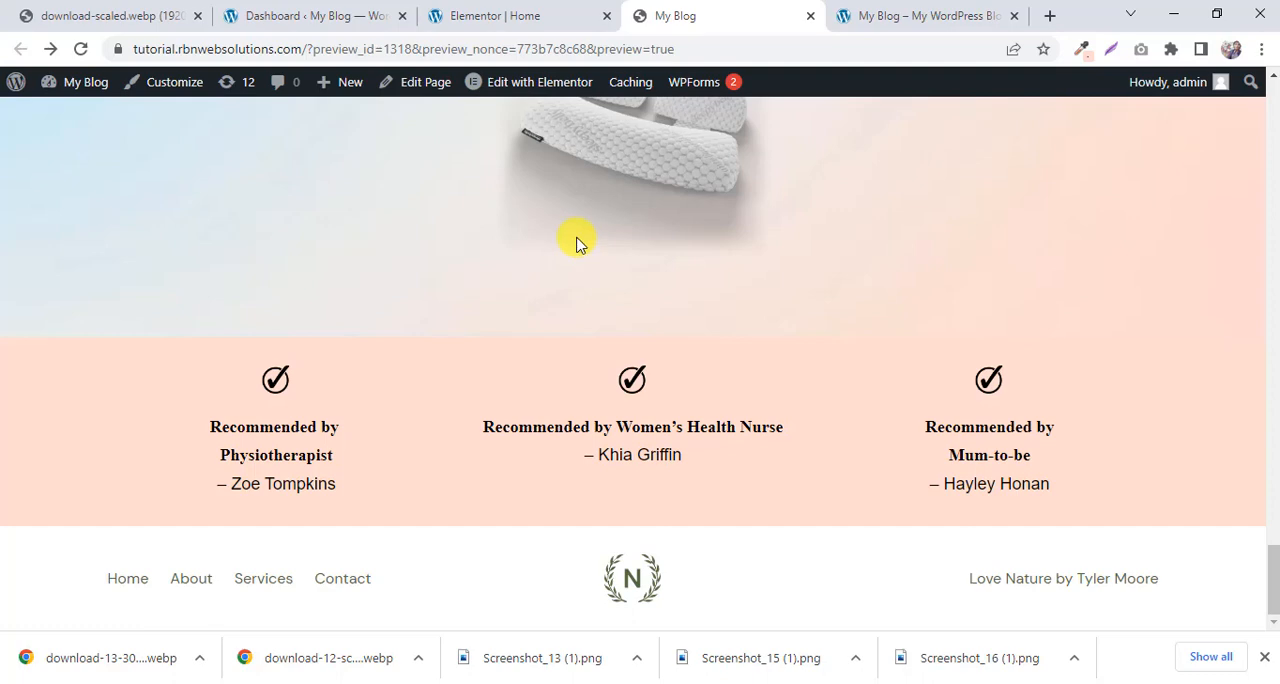
scroll(577, 243, "up", 5)
scroll(577, 243, "down", 5)
scroll(619, 219, "up", 5)
left_click(896, 10)
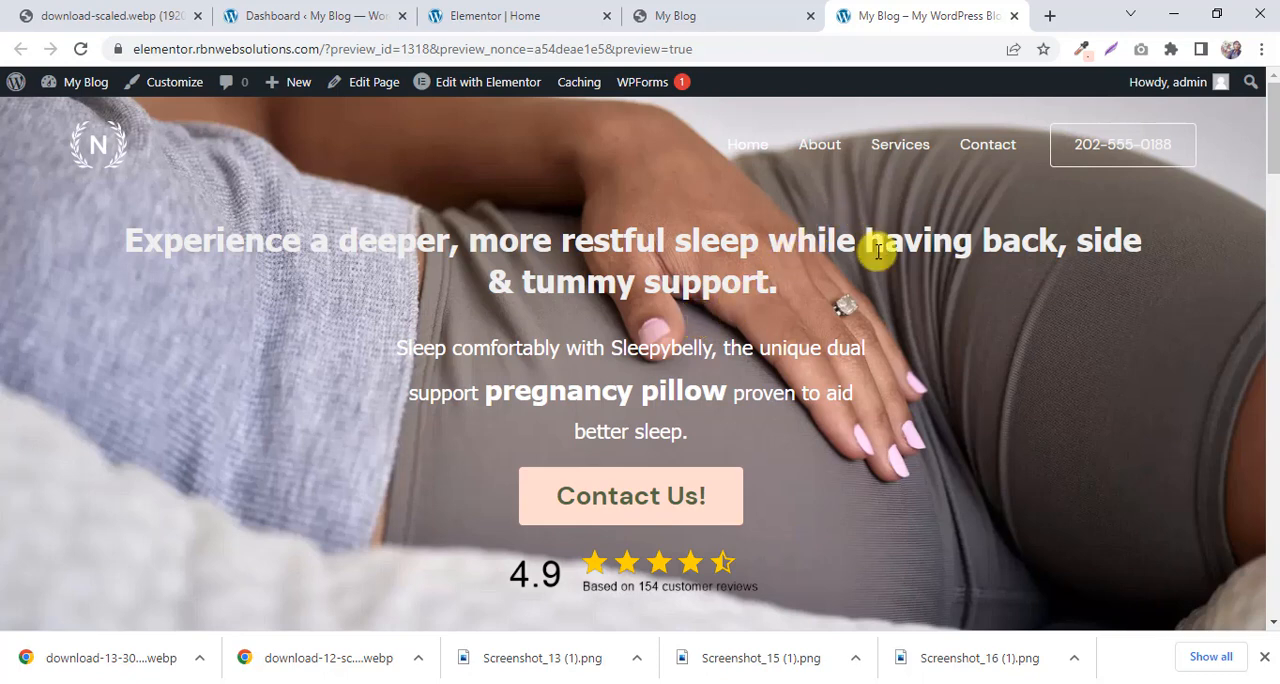
left_click(697, 12)
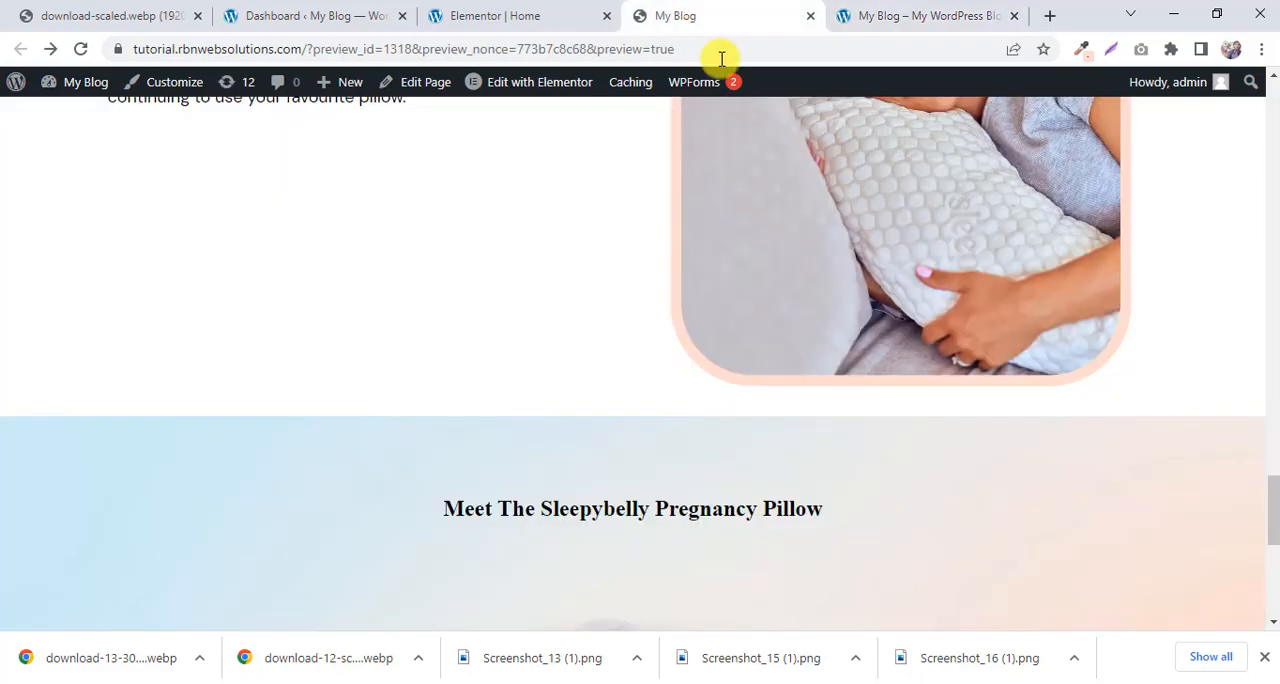
scroll(743, 114, "up", 20)
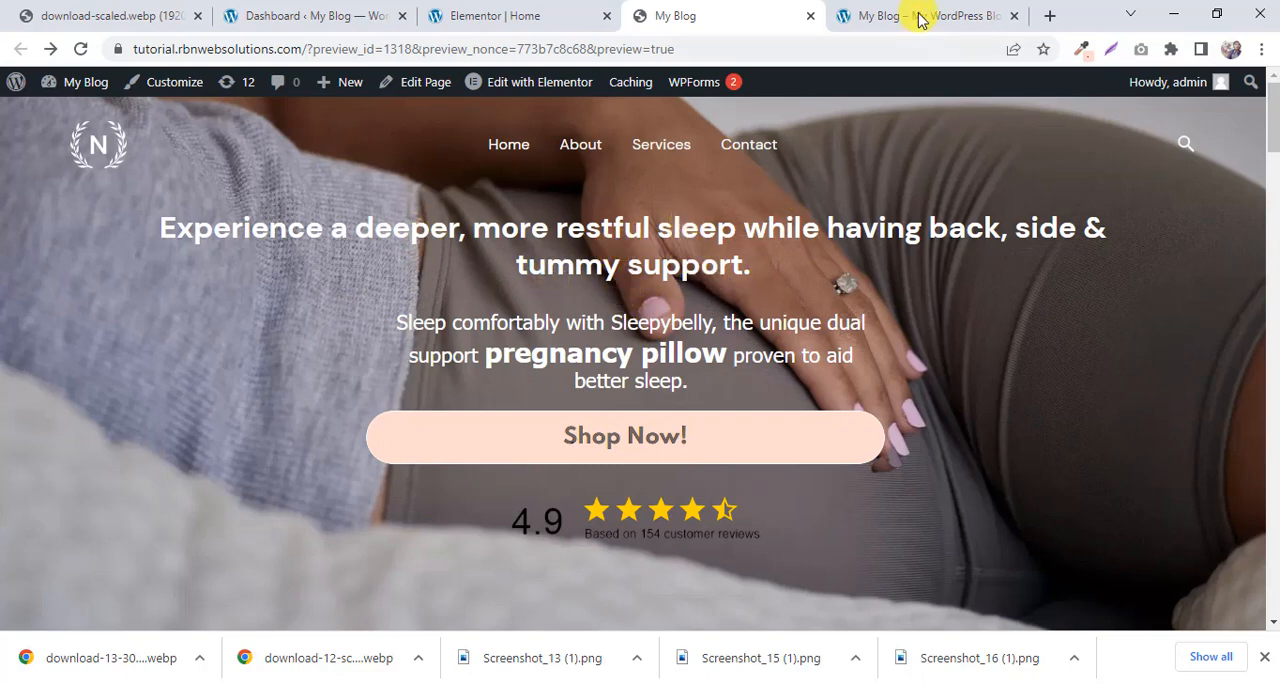
Compare the built page's hero, logo strip, delivery columns and image-and-text sections with the reference page.
left_click(885, 16)
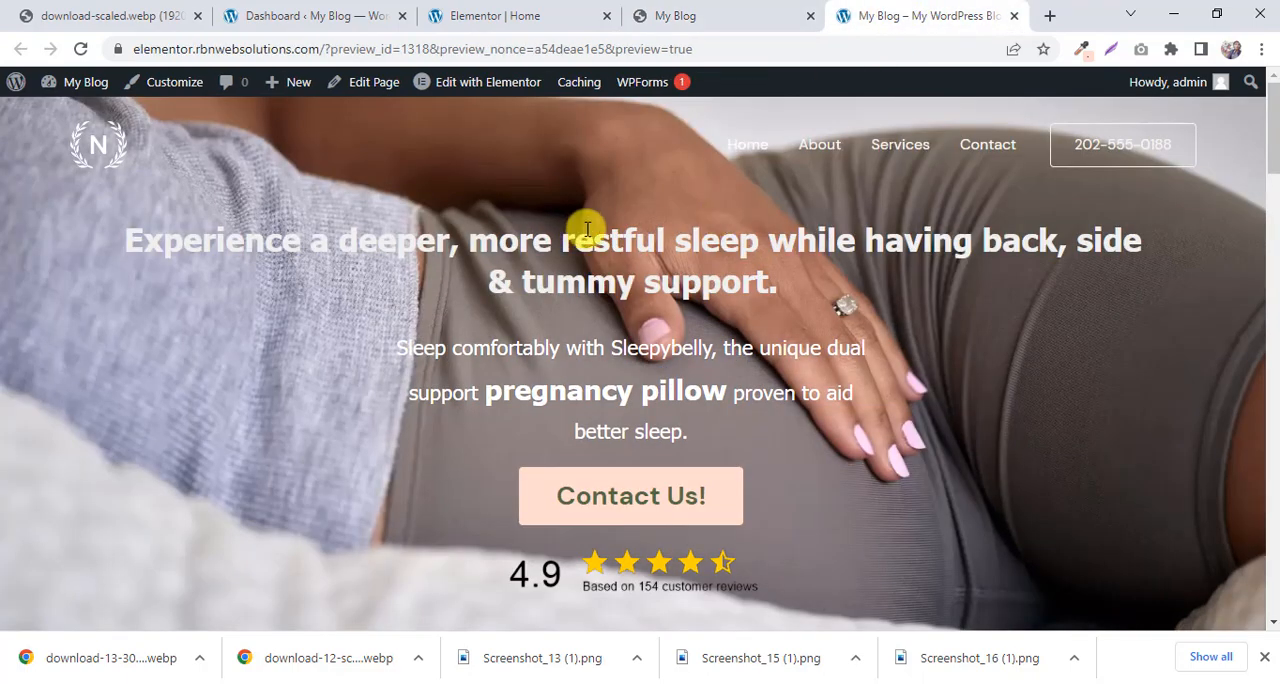
scroll(706, 225, "down", 6)
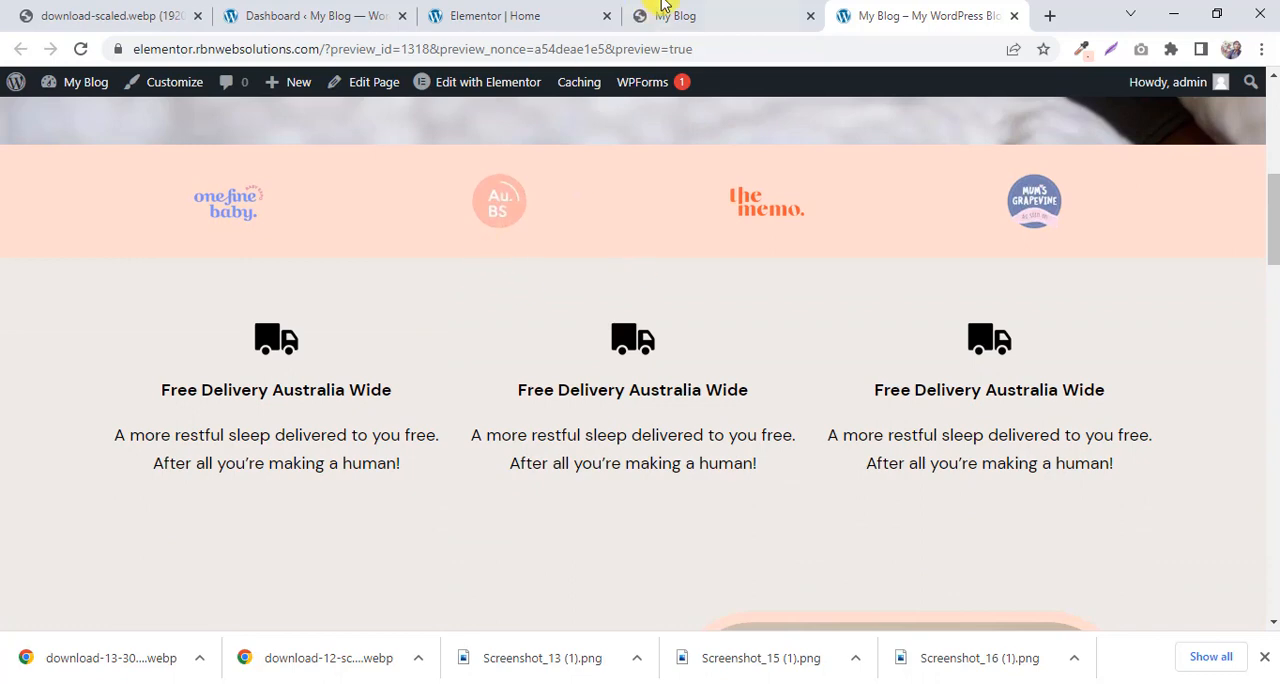
left_click(682, 12)
scroll(706, 252, "down", 6)
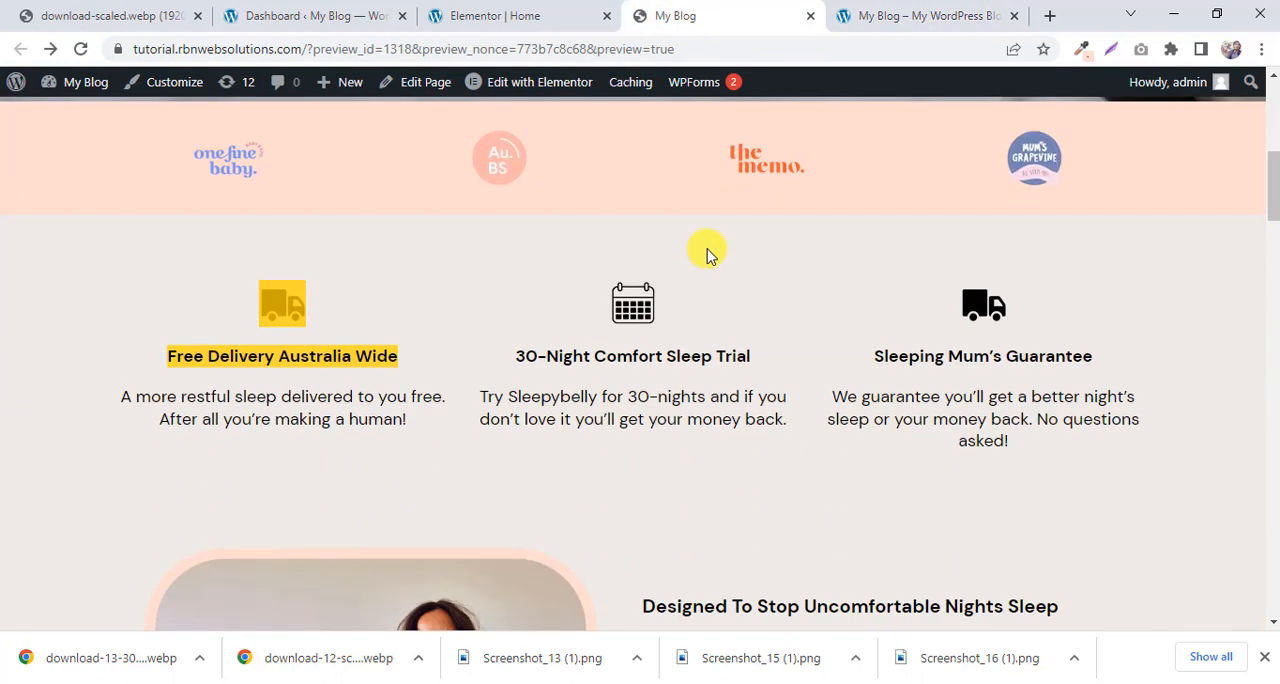
left_click(897, 8)
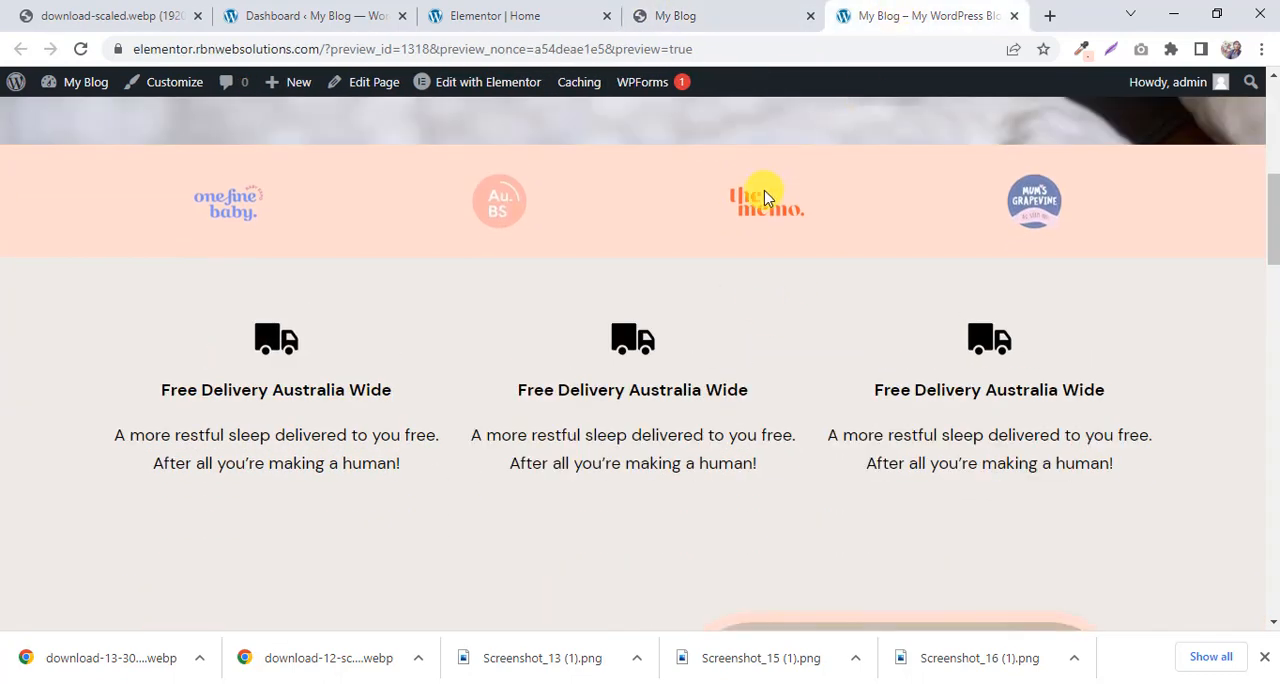
scroll(766, 194, "down", 5)
scroll(766, 189, "up", 1)
left_click(648, 10)
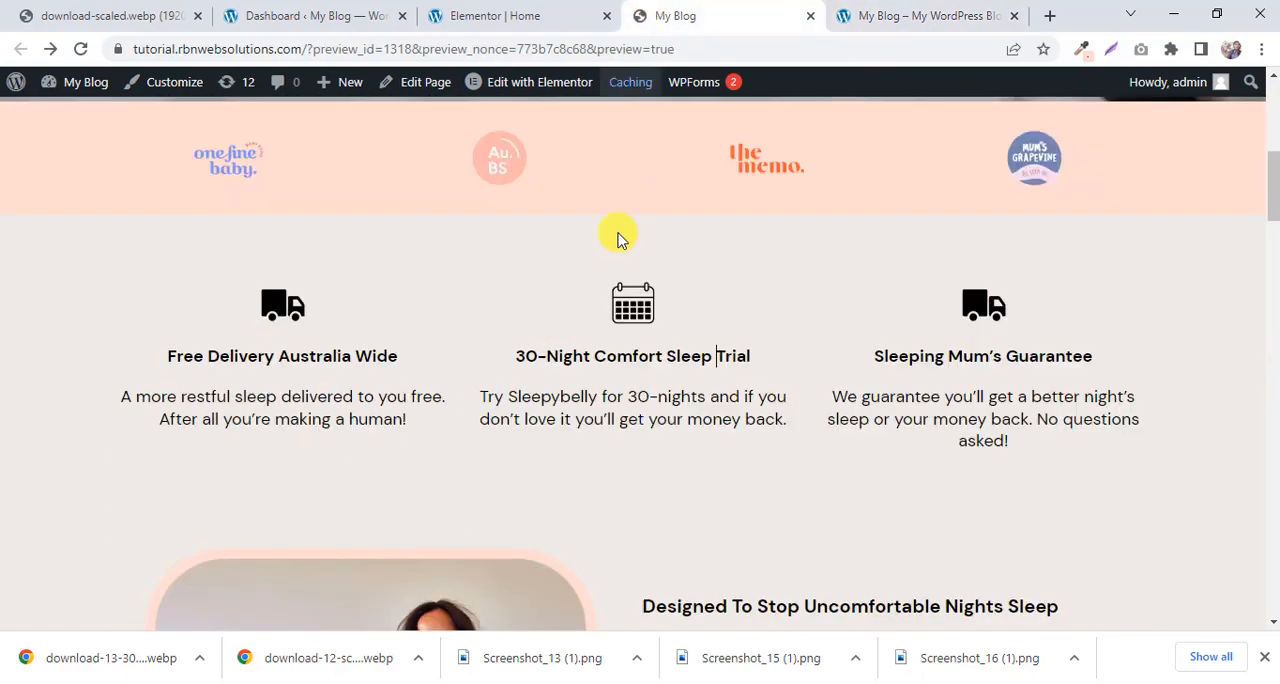
scroll(587, 263, "down", 6)
scroll(771, 246, "down", 3)
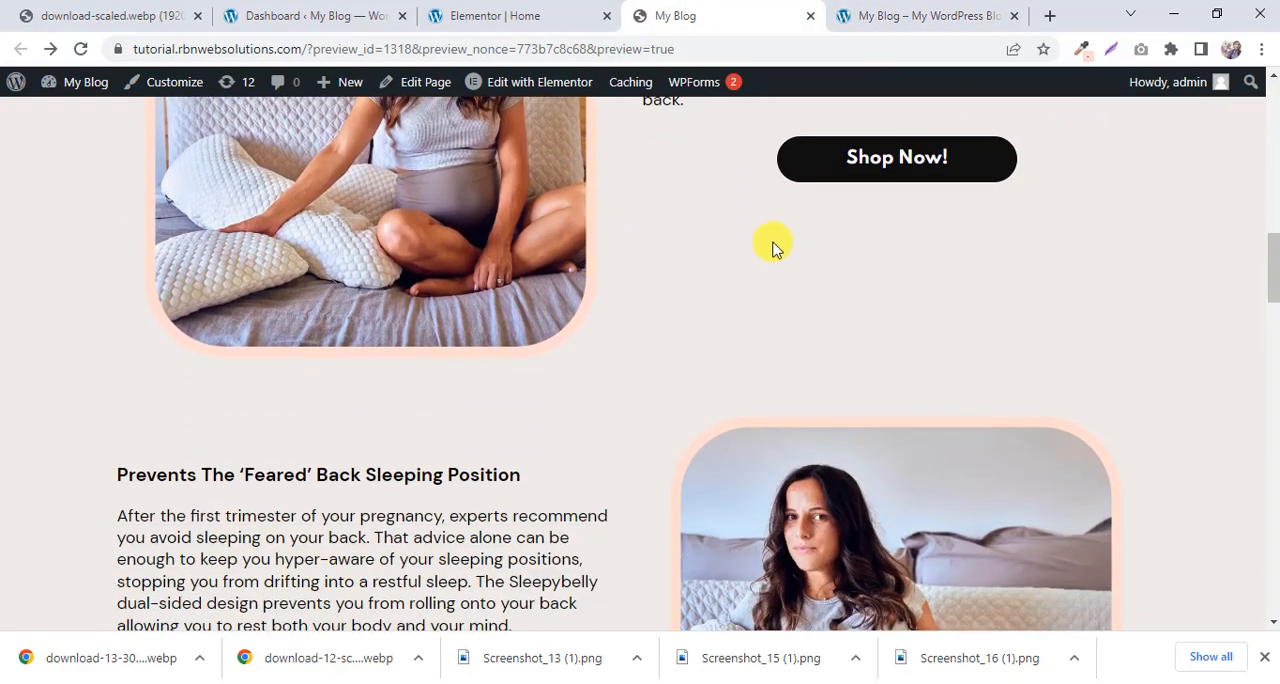
left_click(915, 8)
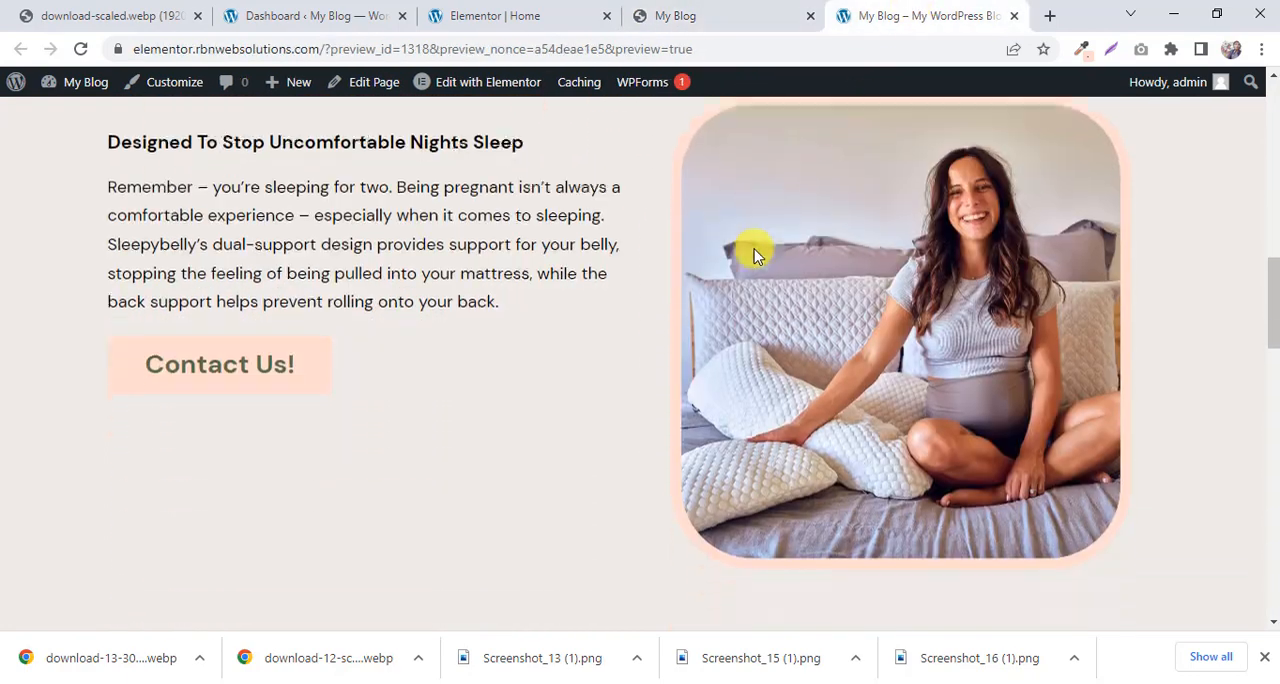
scroll(755, 248, "down", 7)
scroll(756, 246, "down", 1)
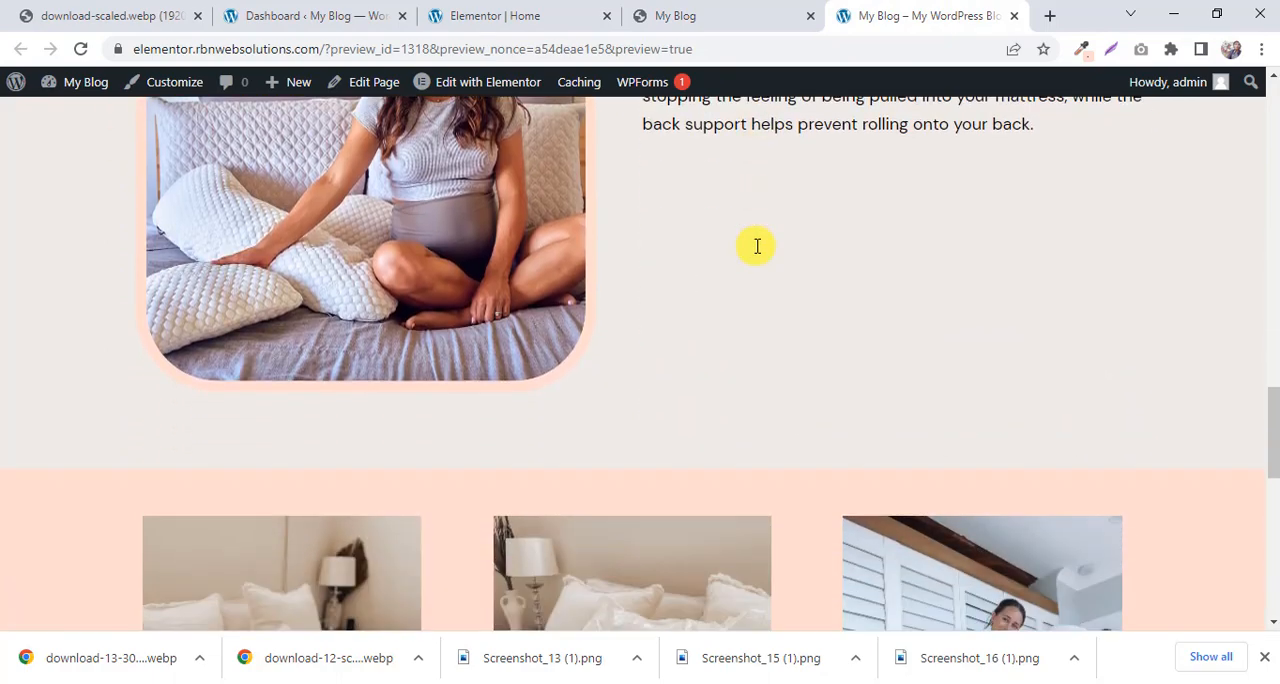
Compare the built page's image carousel, "Meet The Sleepybelly Pregnancy Pillow" section and page end with the reference page.
scroll(752, 249, "down", 4)
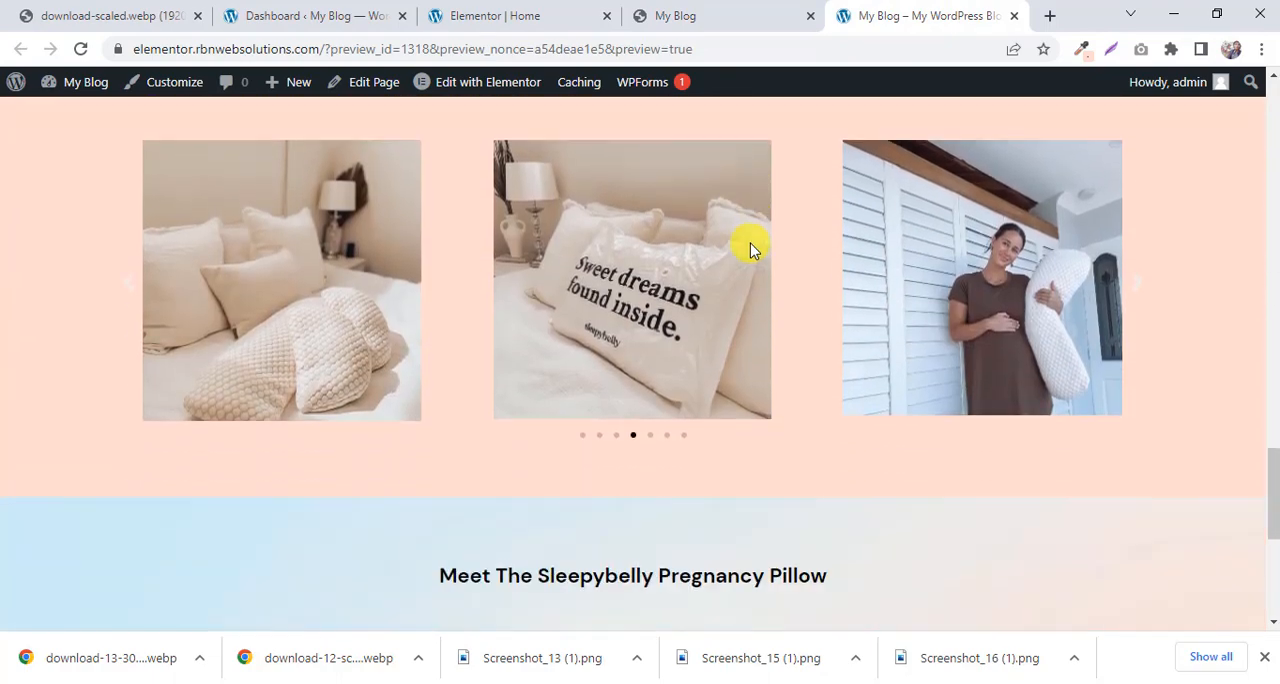
left_click(703, 18)
scroll(620, 300, "down", 7)
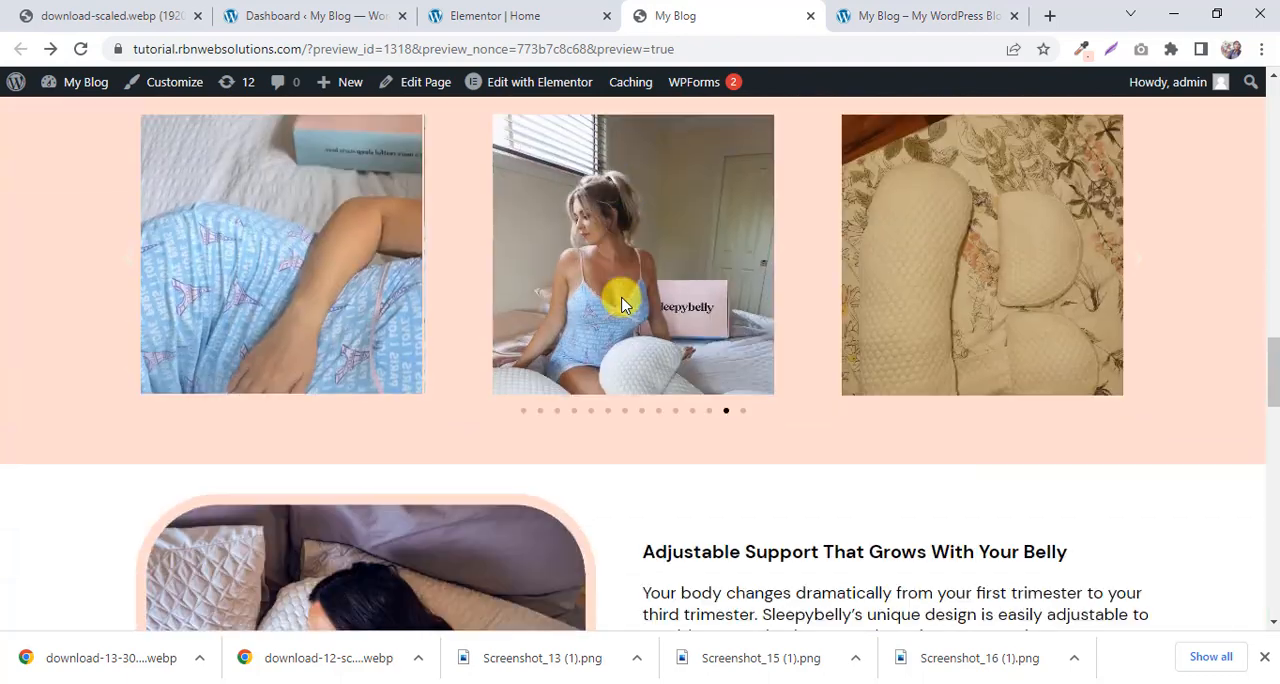
scroll(622, 302, "down", 5)
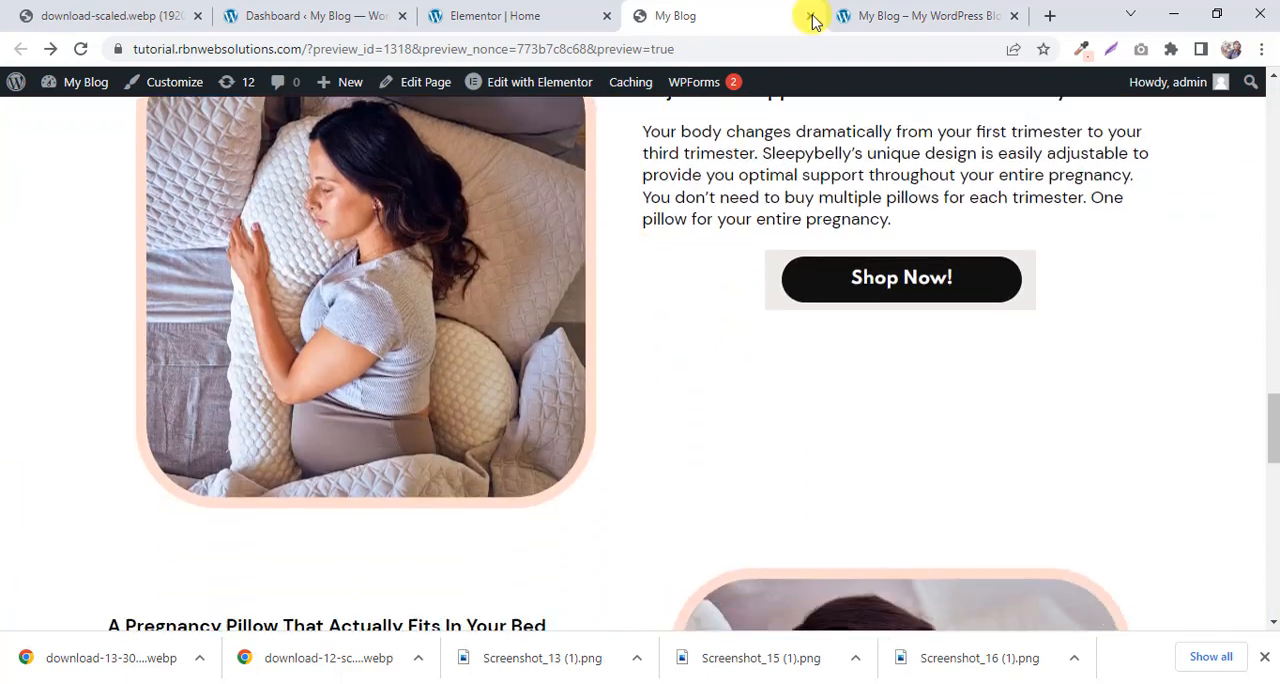
left_click(845, 16)
scroll(770, 218, "down", 4)
scroll(766, 223, "up", 2)
scroll(766, 223, "down", 2)
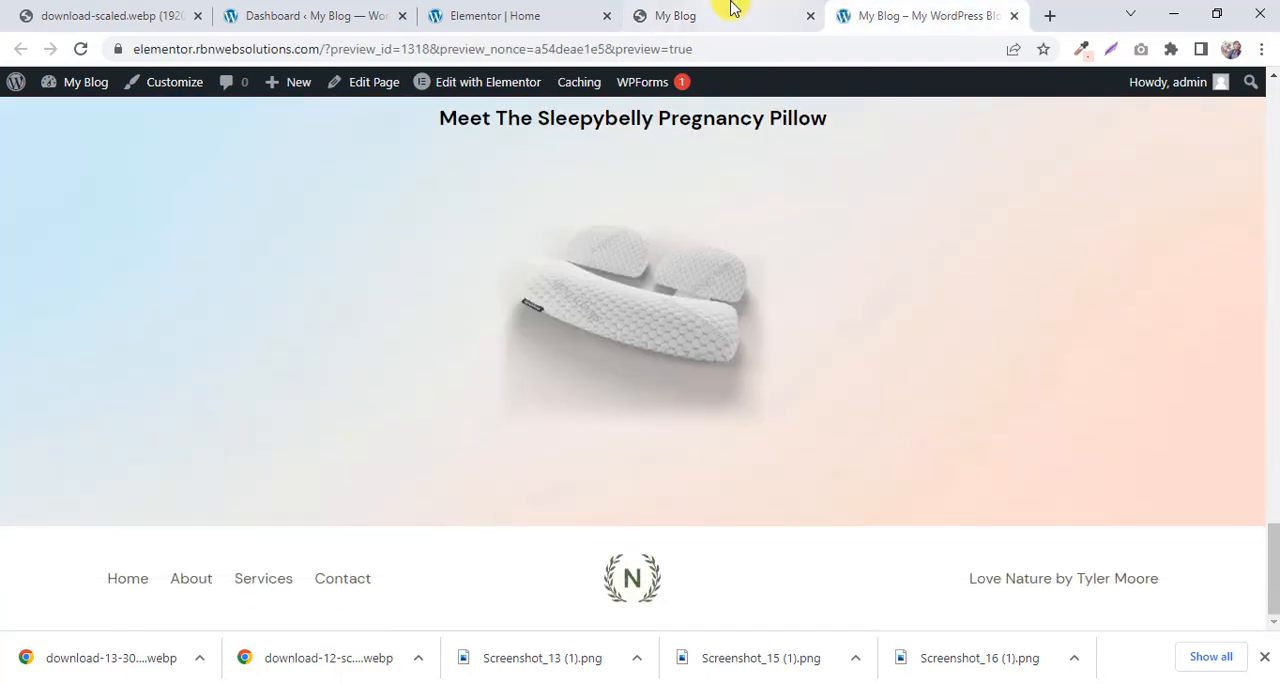
left_click(729, 10)
scroll(707, 262, "down", 10)
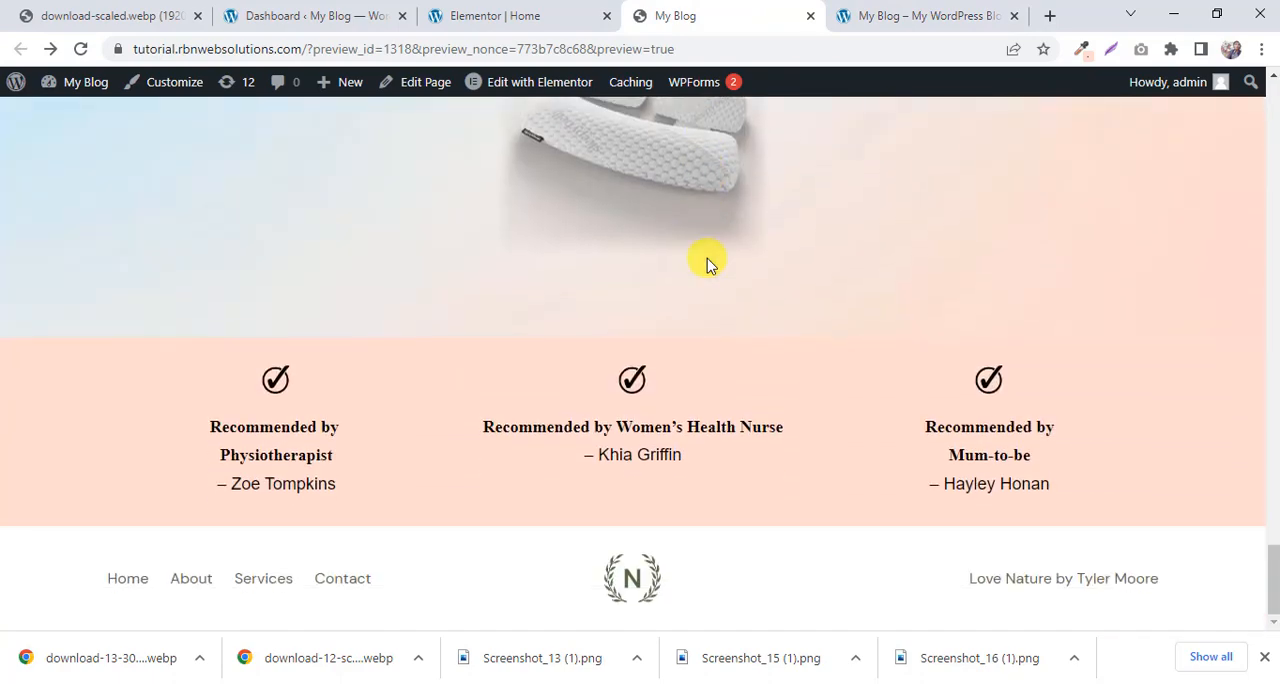
scroll(707, 262, "up", 2)
scroll(707, 262, "up", 3)
left_click(850, 14)
scroll(783, 305, "up", 6)
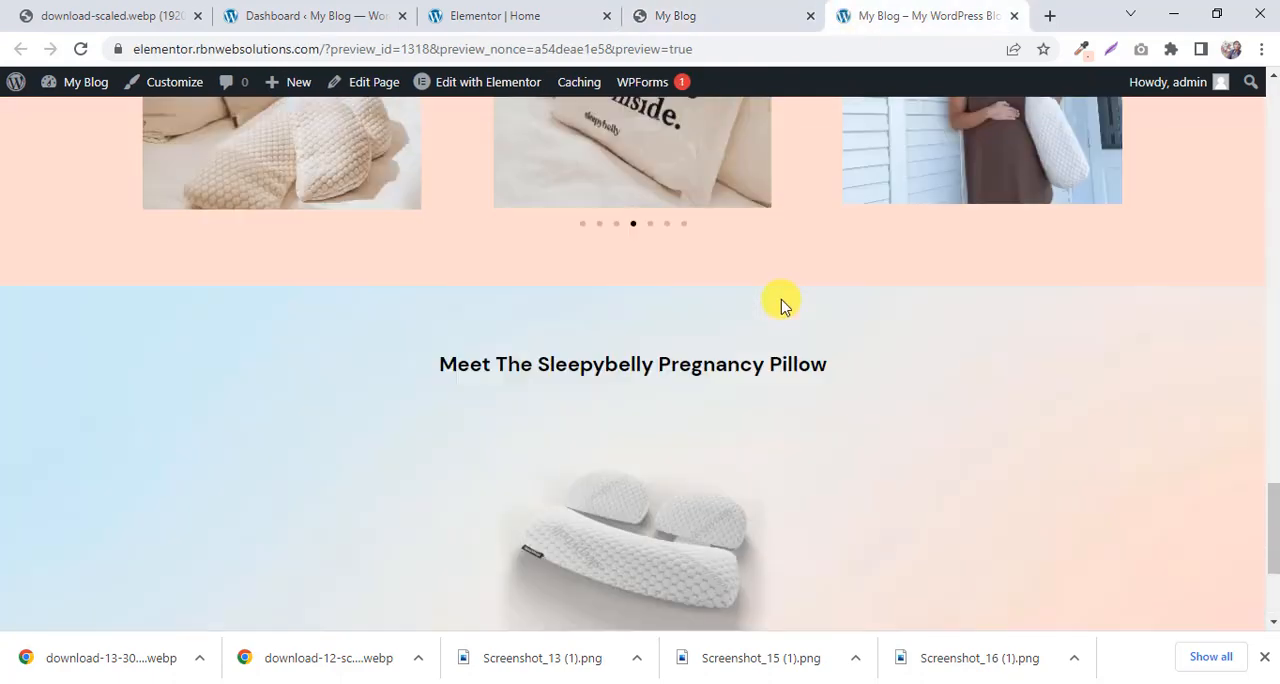
scroll(783, 305, "up", 8)
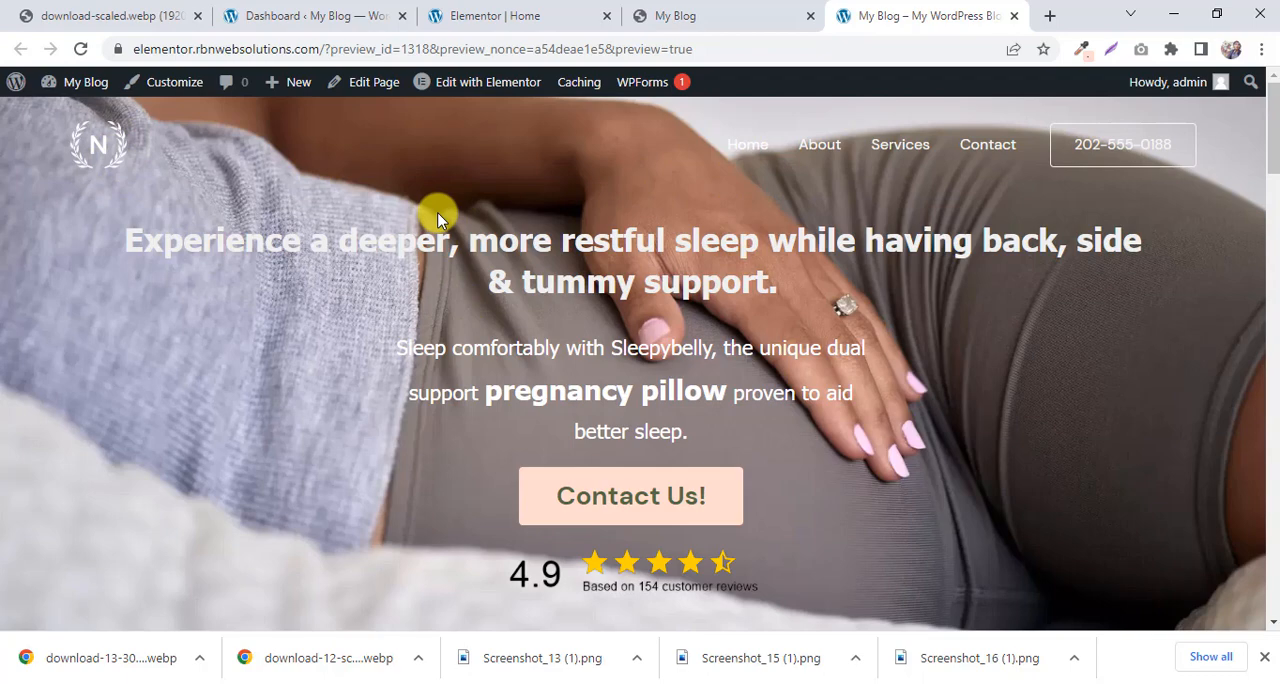
Close the browser tabs showing the reference page, the Elementor editor and the download-scaled.webp image.
left_click(766, 14)
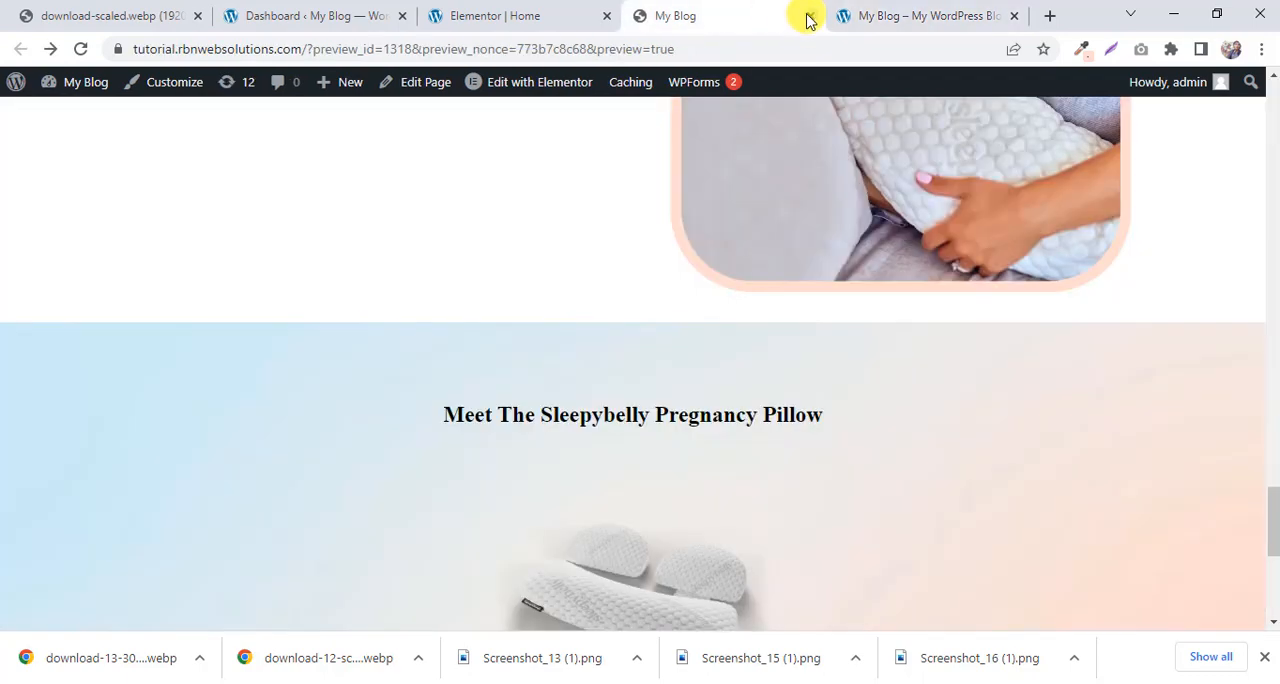
left_click(810, 16)
left_click(586, 14)
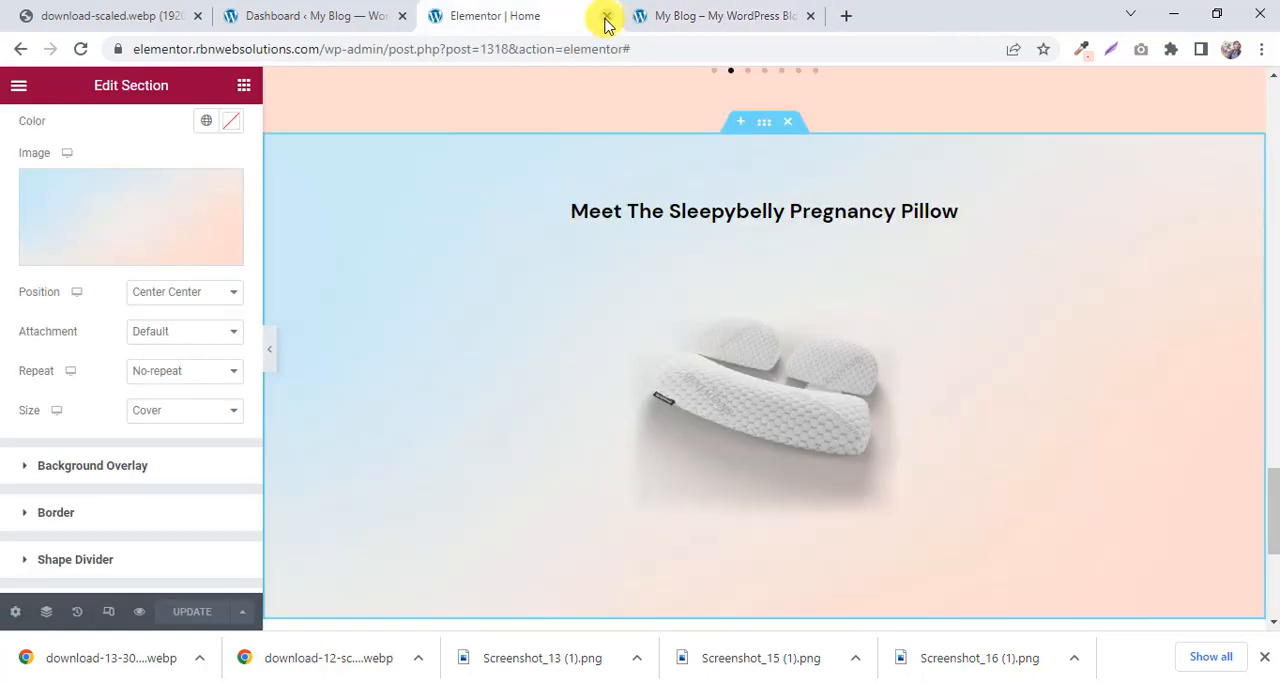
left_click(606, 17)
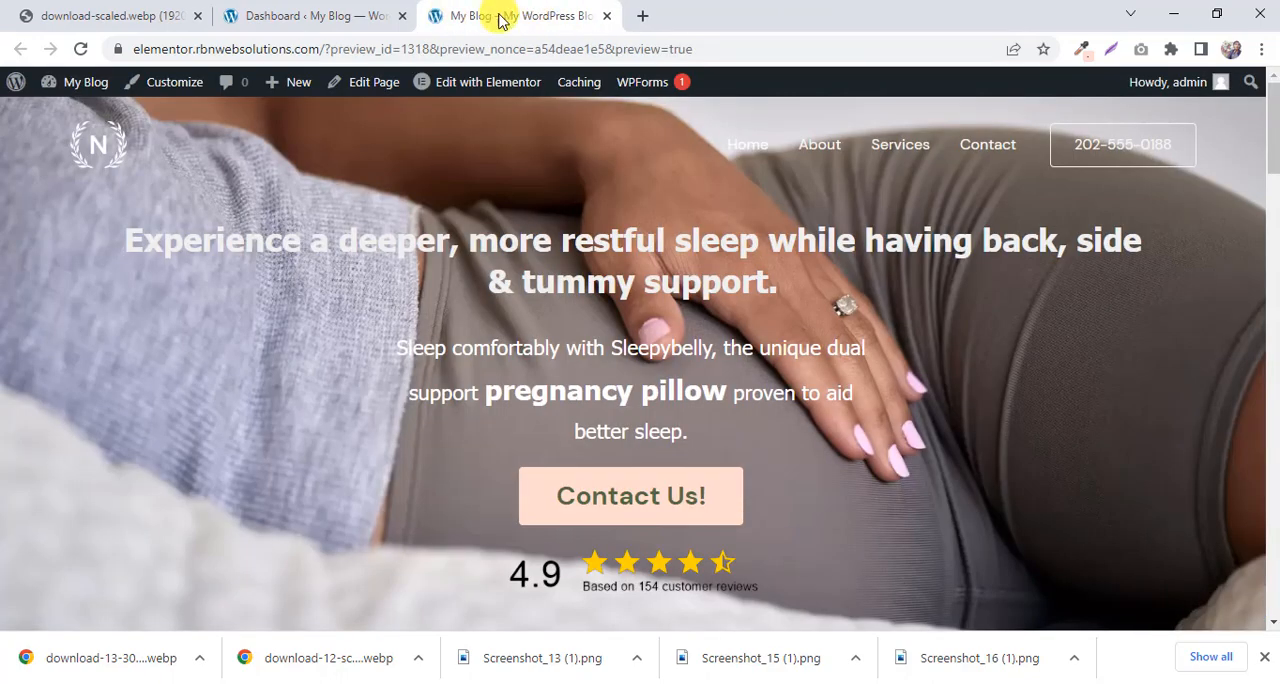
left_click(330, 16)
left_click(188, 16)
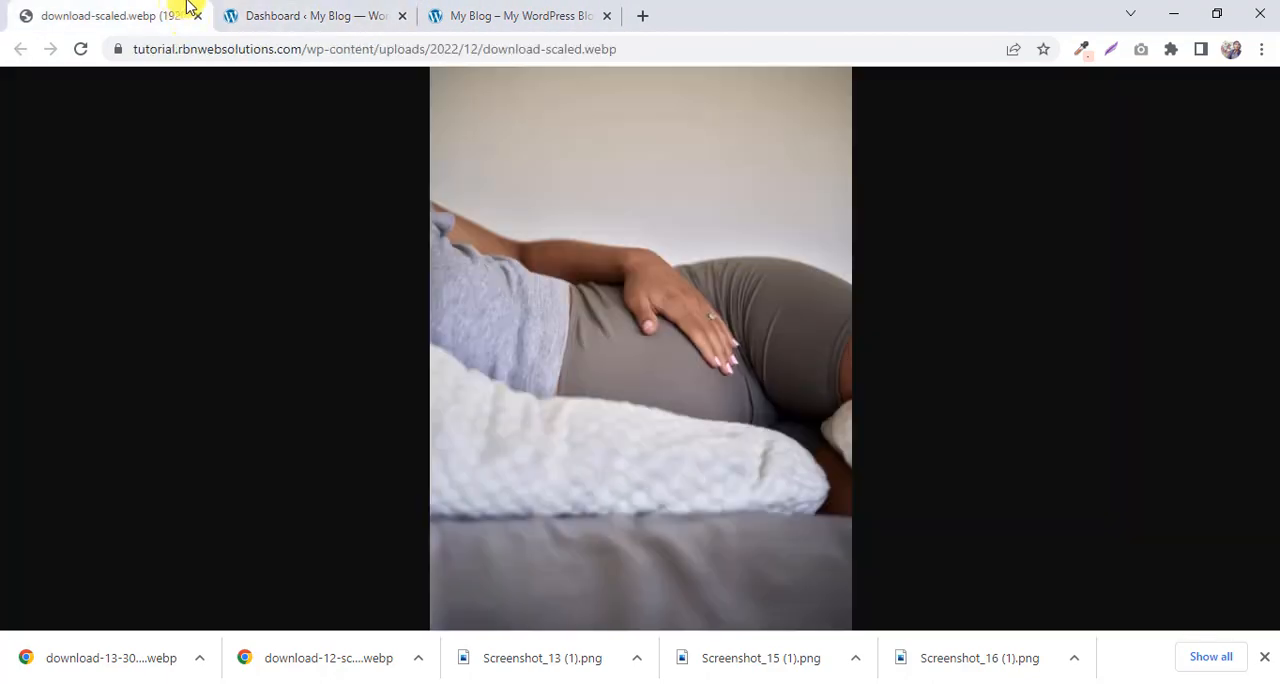
left_click(216, 15)
left_click(197, 16)
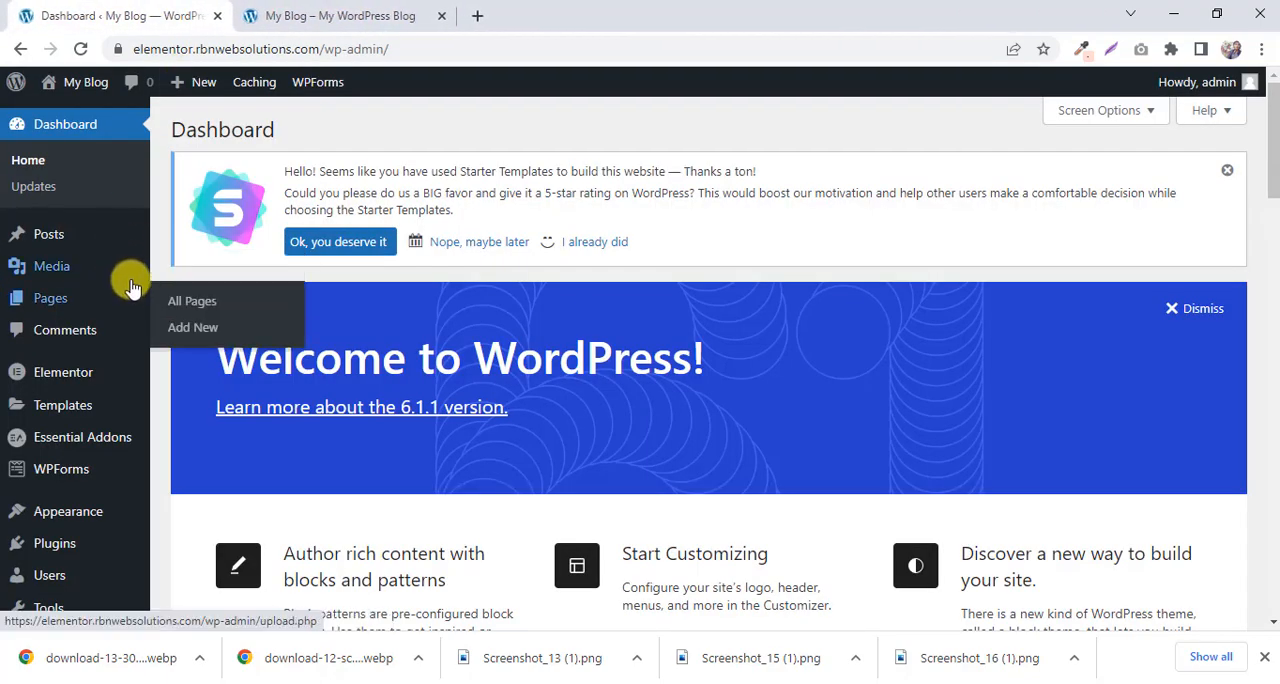
Check the built page's header in the preview and open the Header Builder from the Astra theme options.
left_click(363, 14)
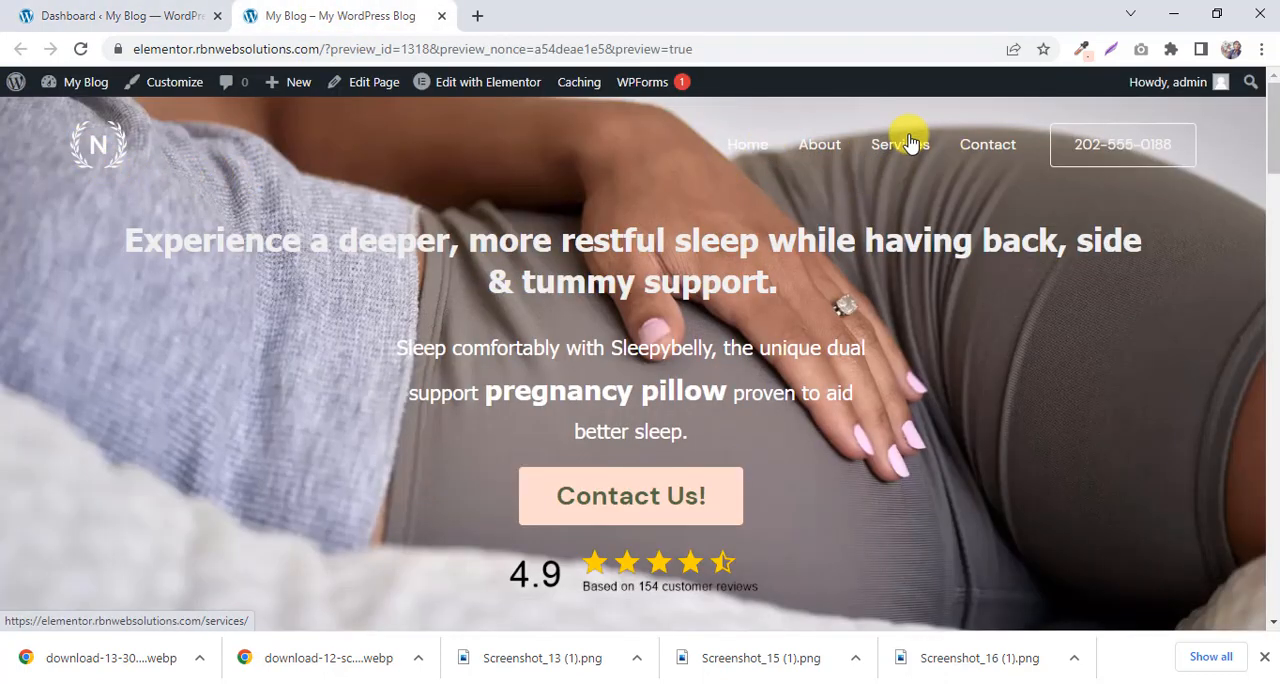
left_click(103, 10)
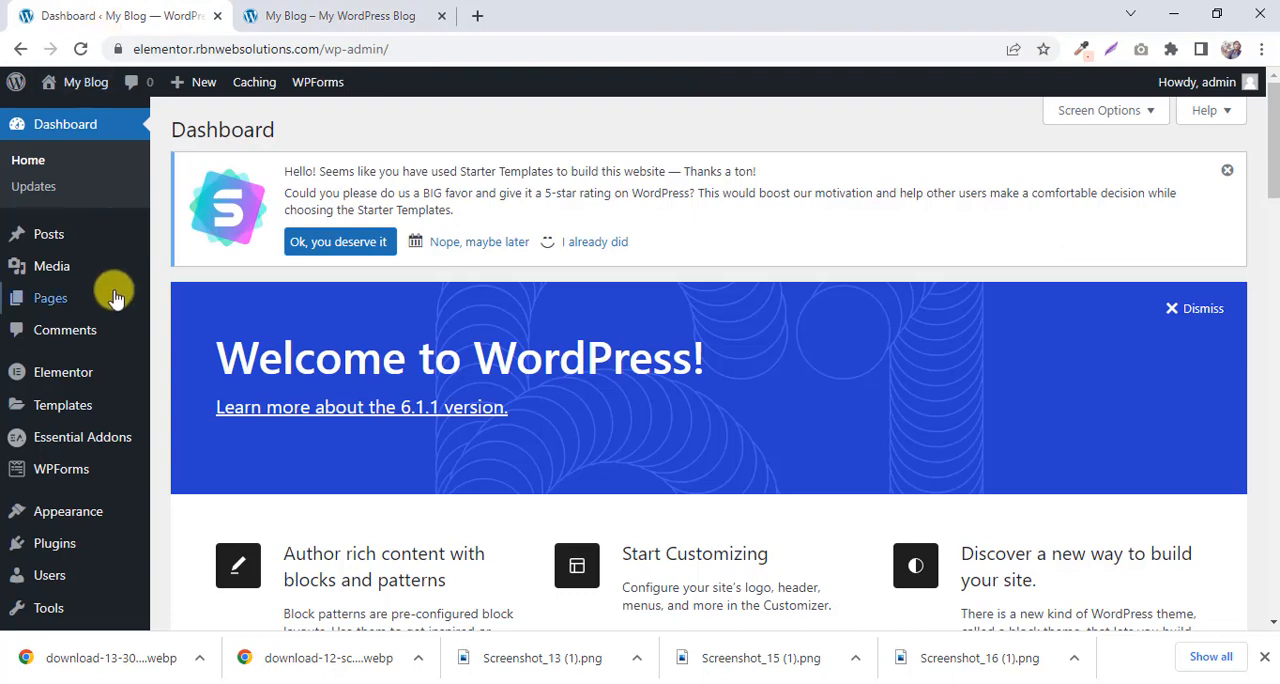
scroll(109, 286, "down", 2)
mouse_move(90, 447)
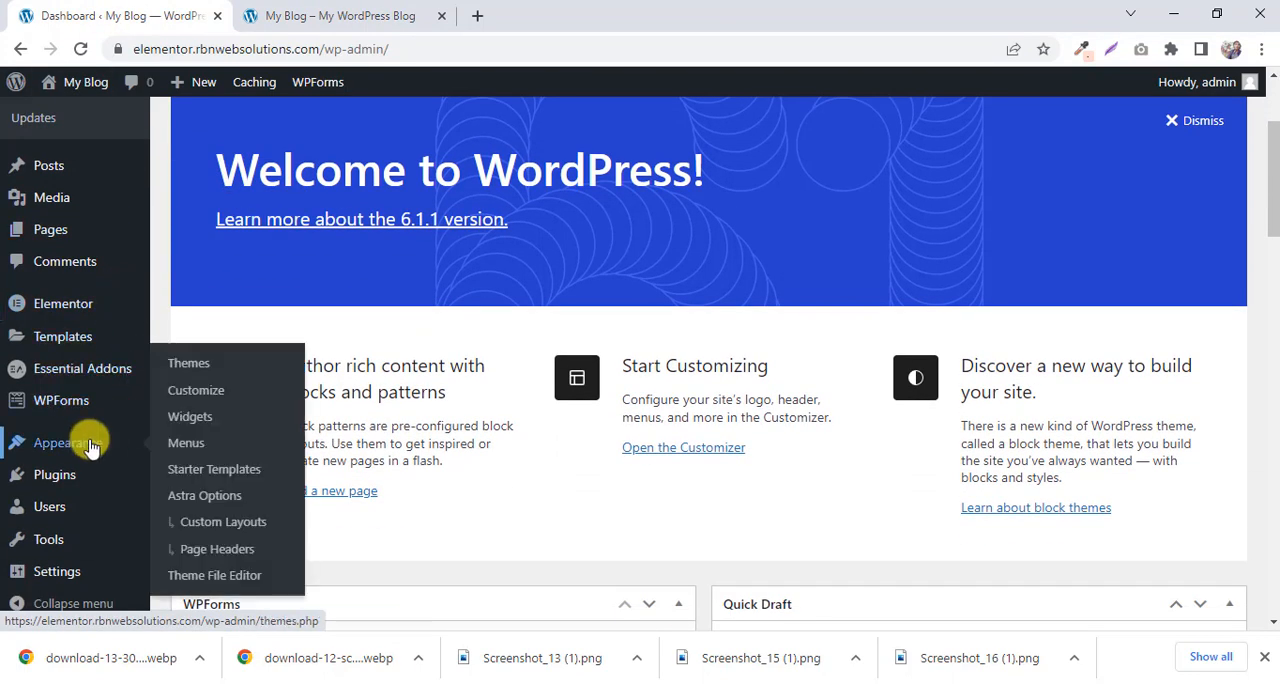
left_click(216, 500)
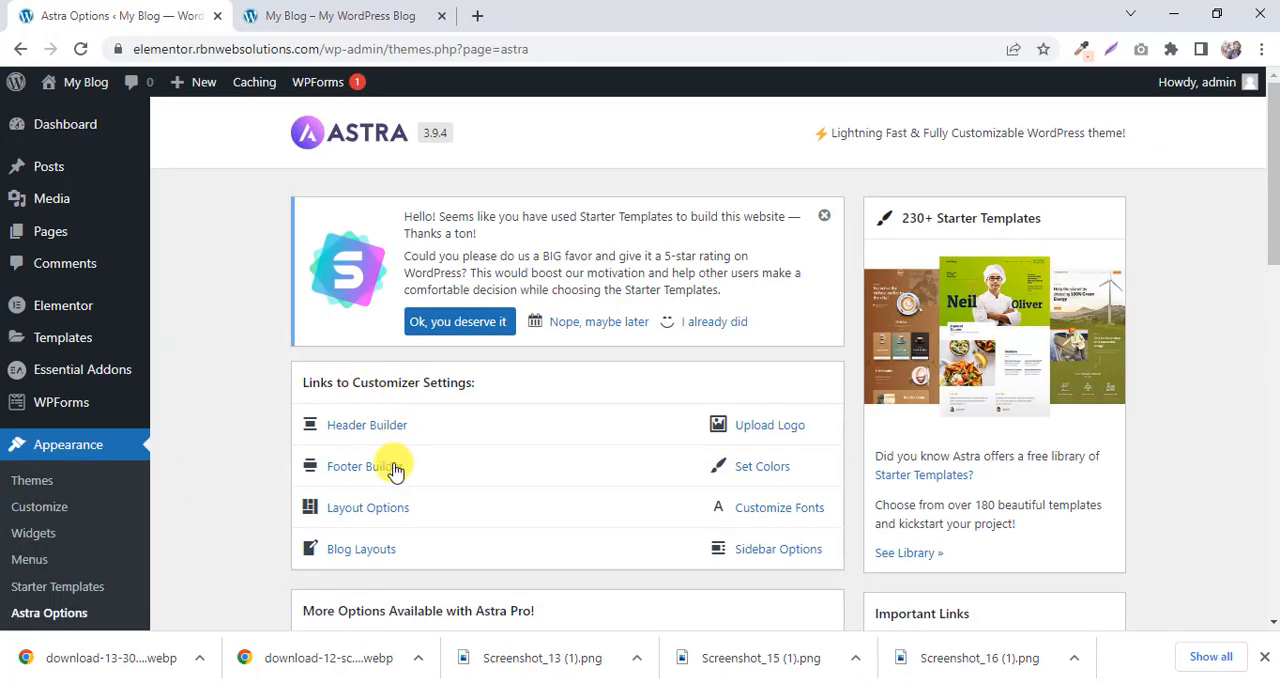
left_click(378, 437)
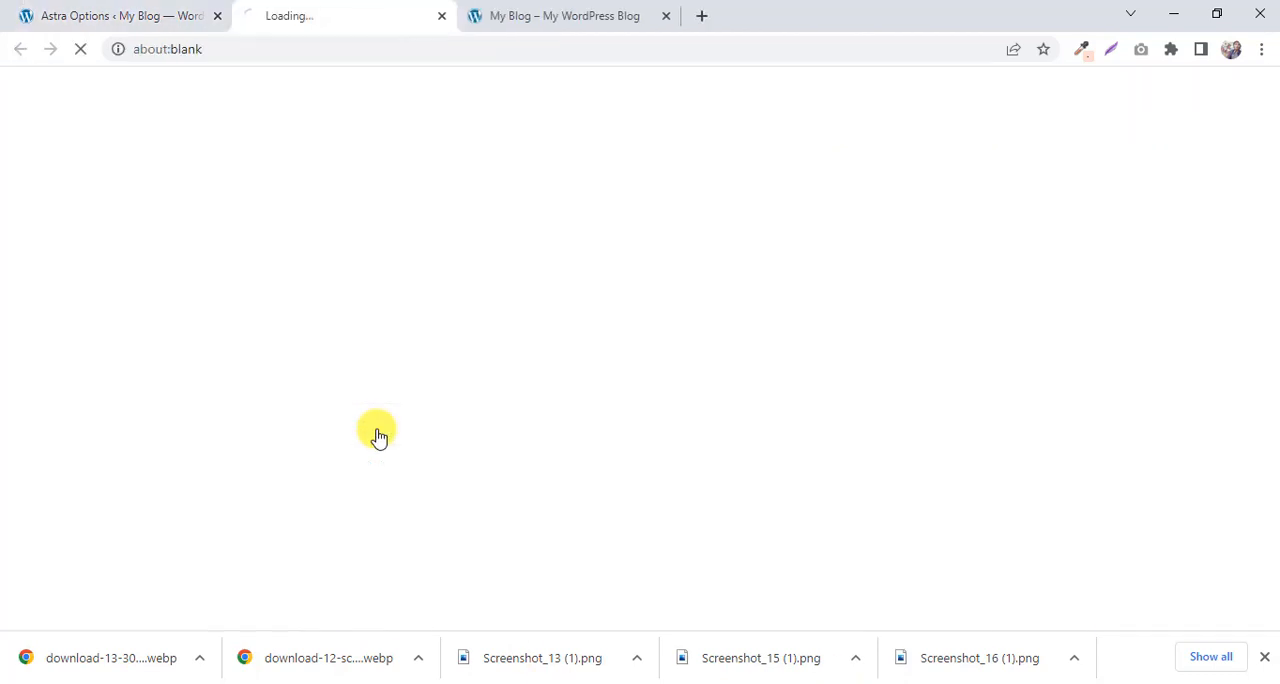
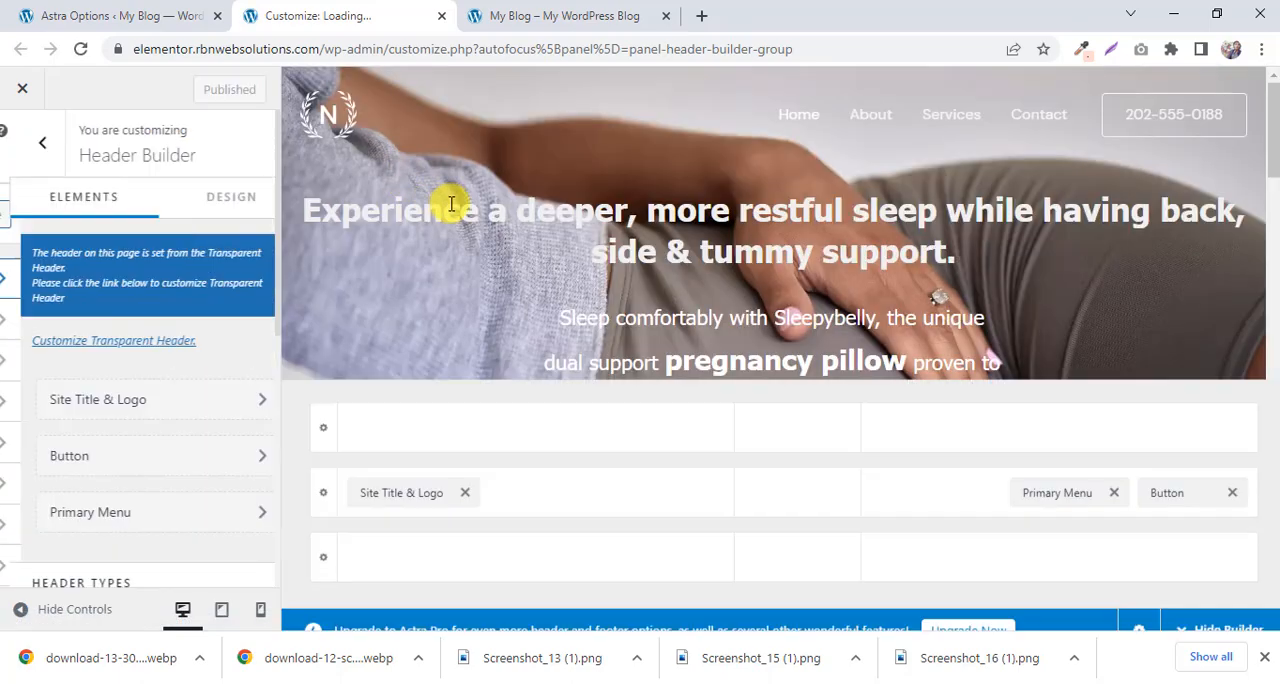
Open the Site Title & Logo element's settings from the header builder and look through the logo options.
scroll(455, 208, "down", 3)
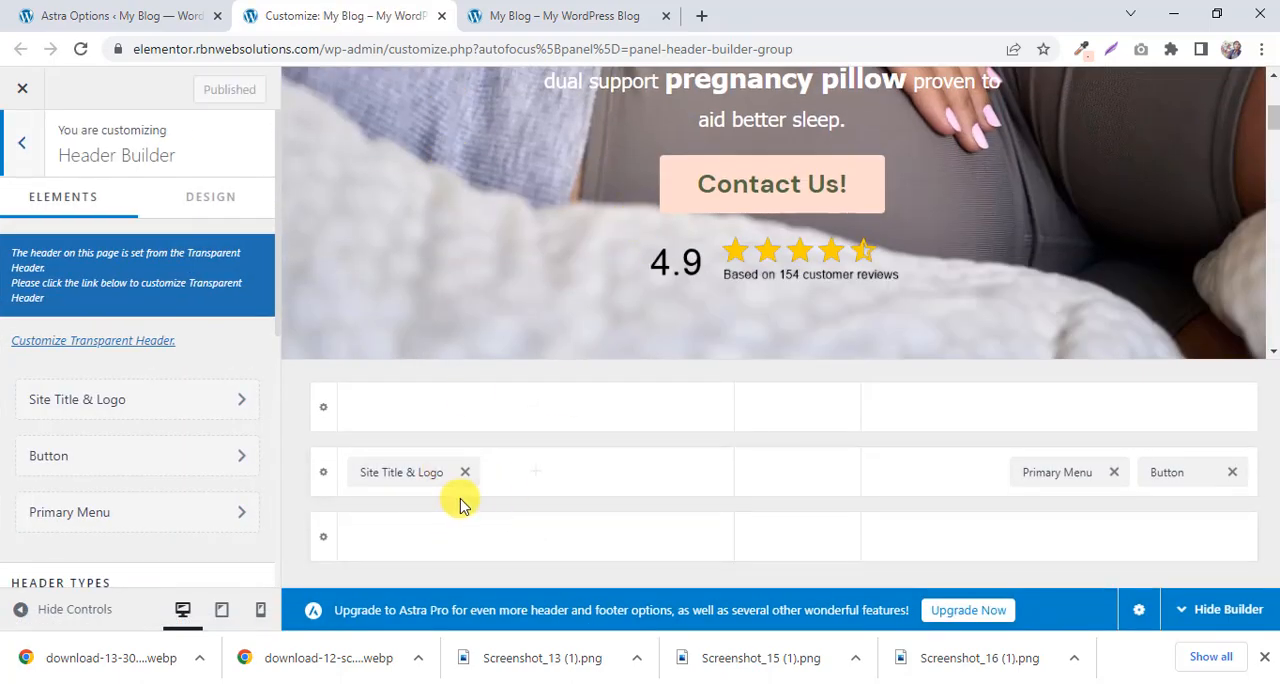
left_click(411, 480)
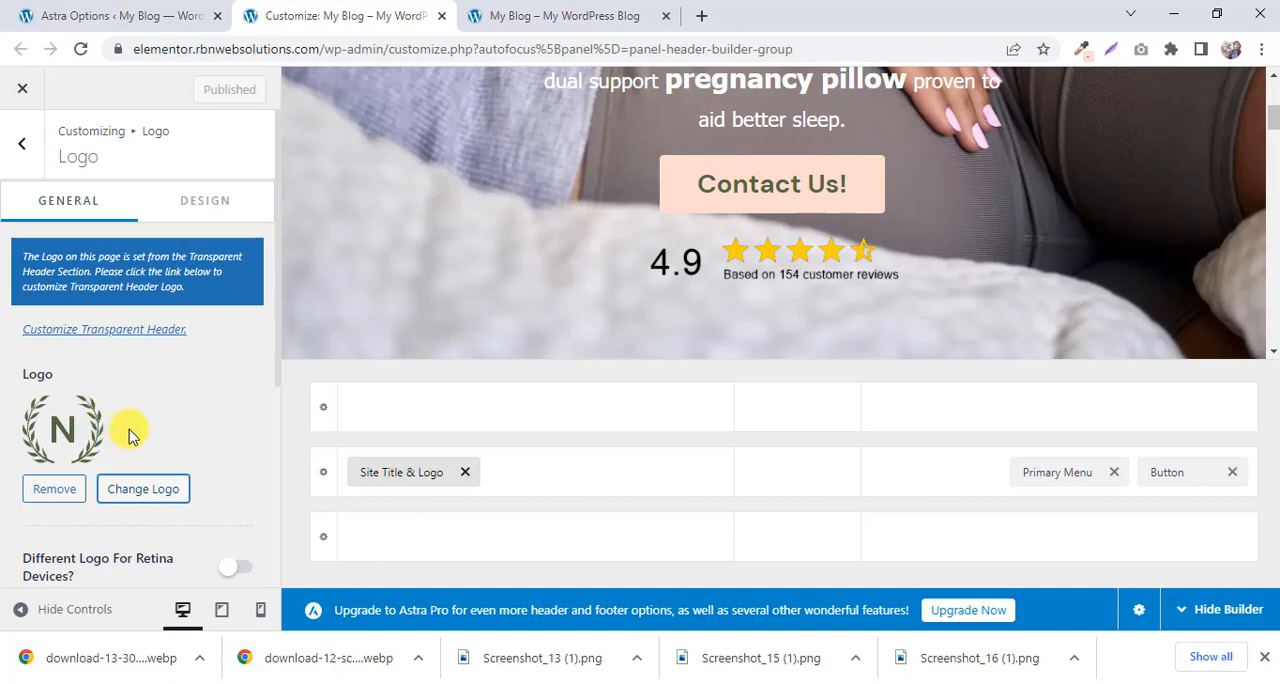
scroll(170, 462, "down", 4)
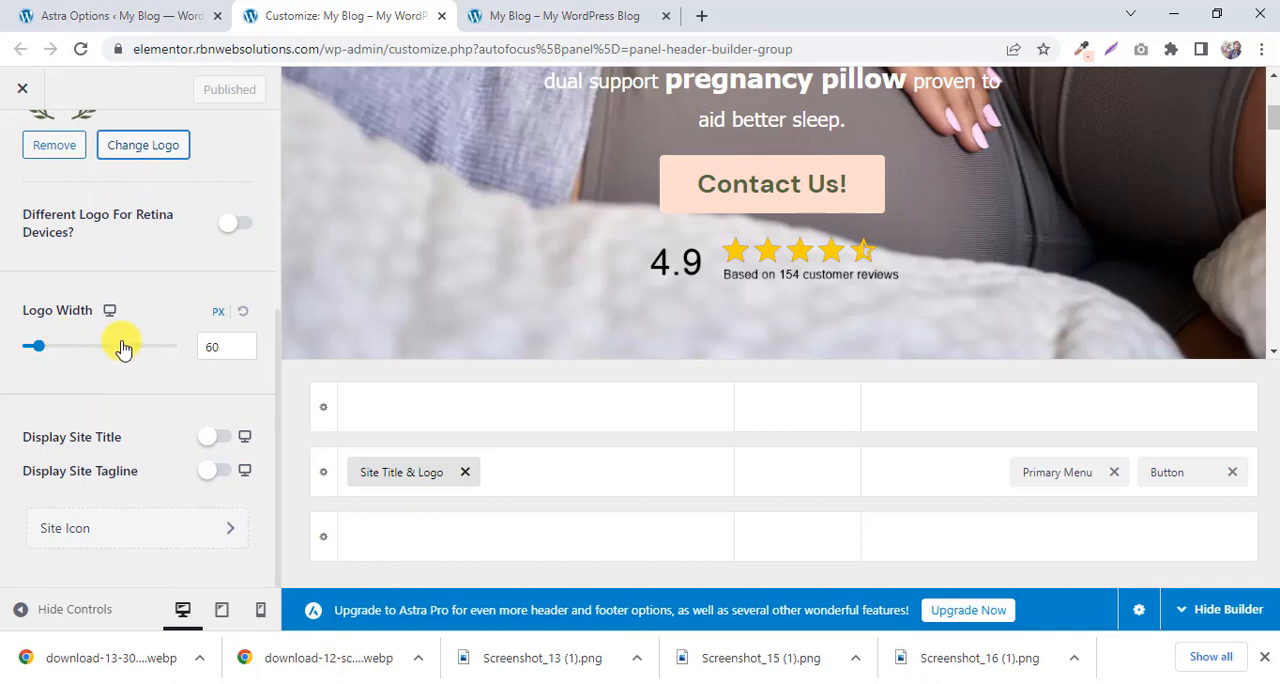
scroll(140, 330, "up", 4)
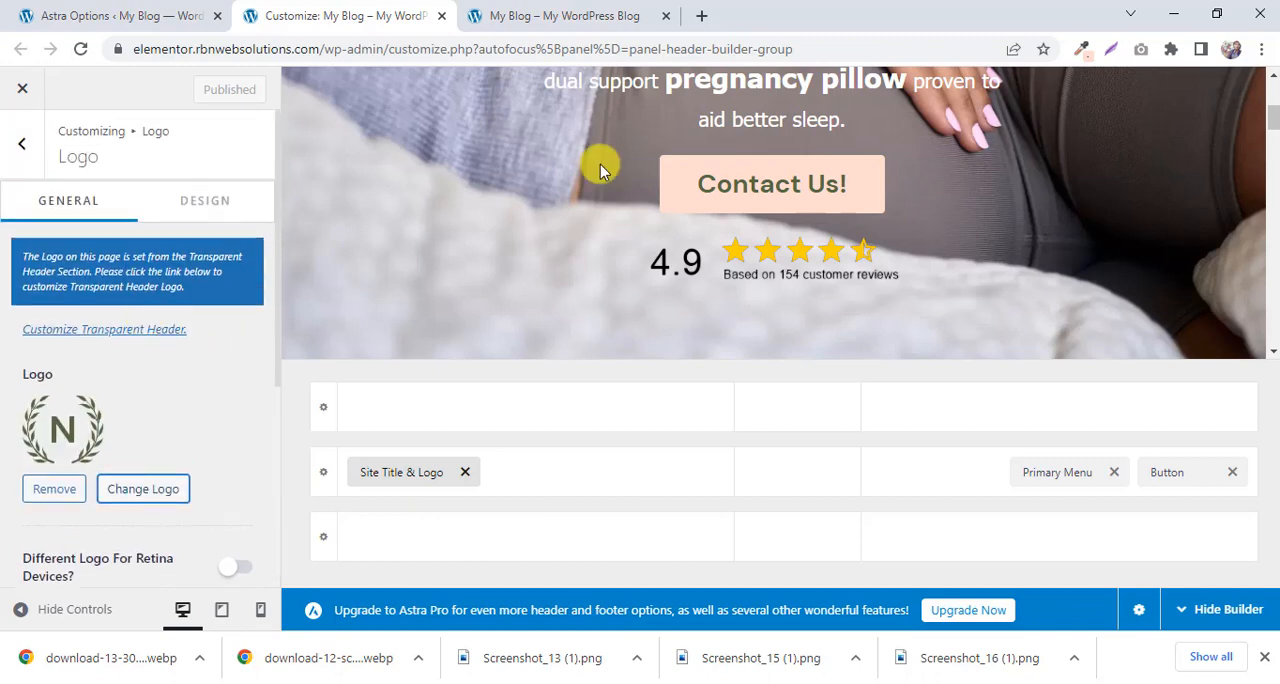
Search Google Images for "business png logo" in a new browser tab.
left_click(703, 16)
left_click(700, 43)
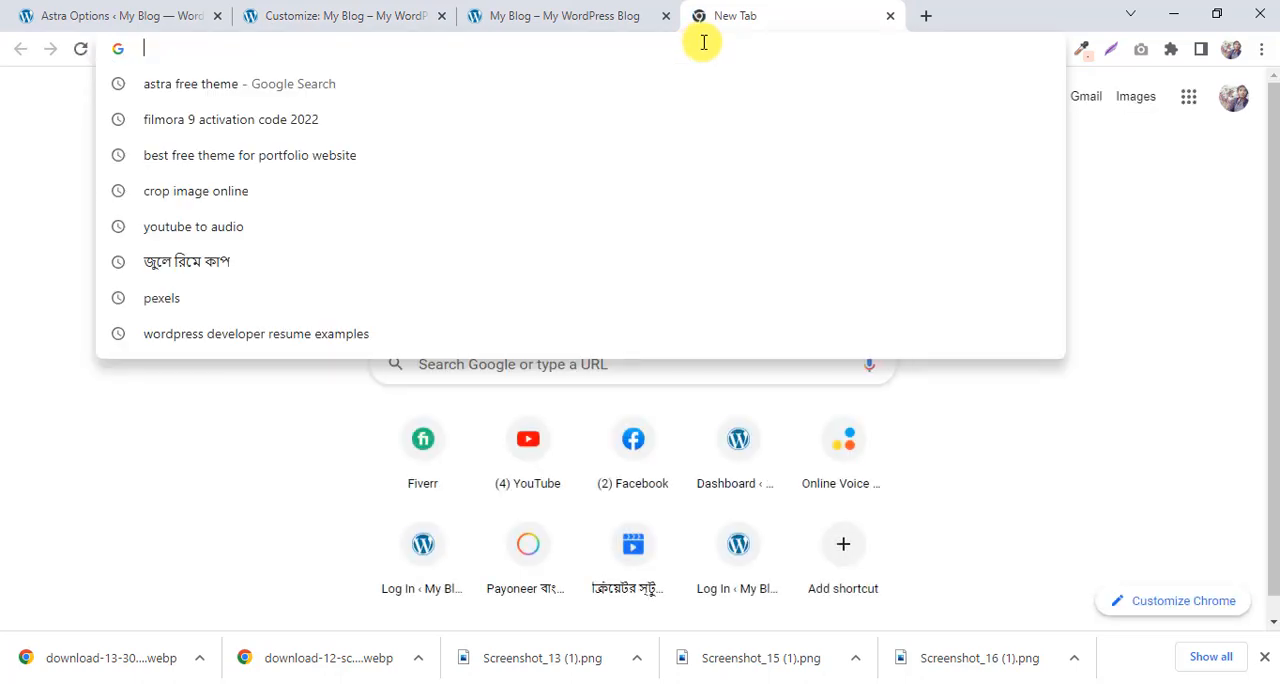
type("business p")
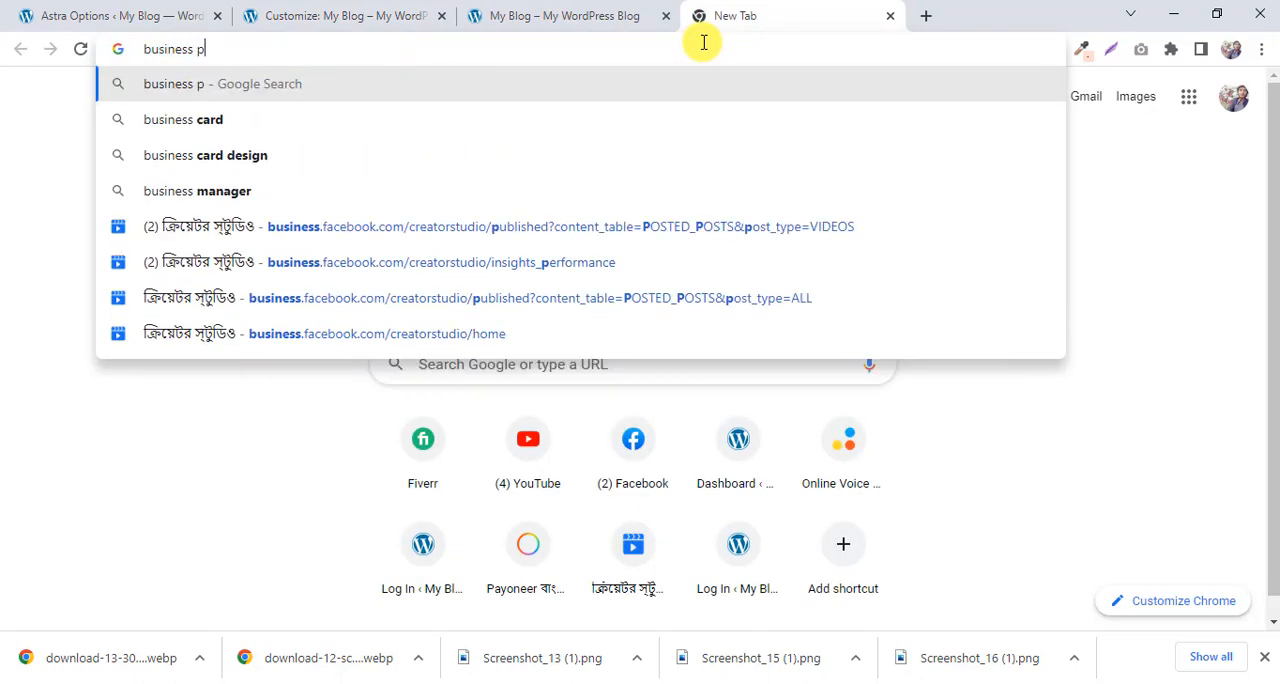
type("ng logo")
key("Return")
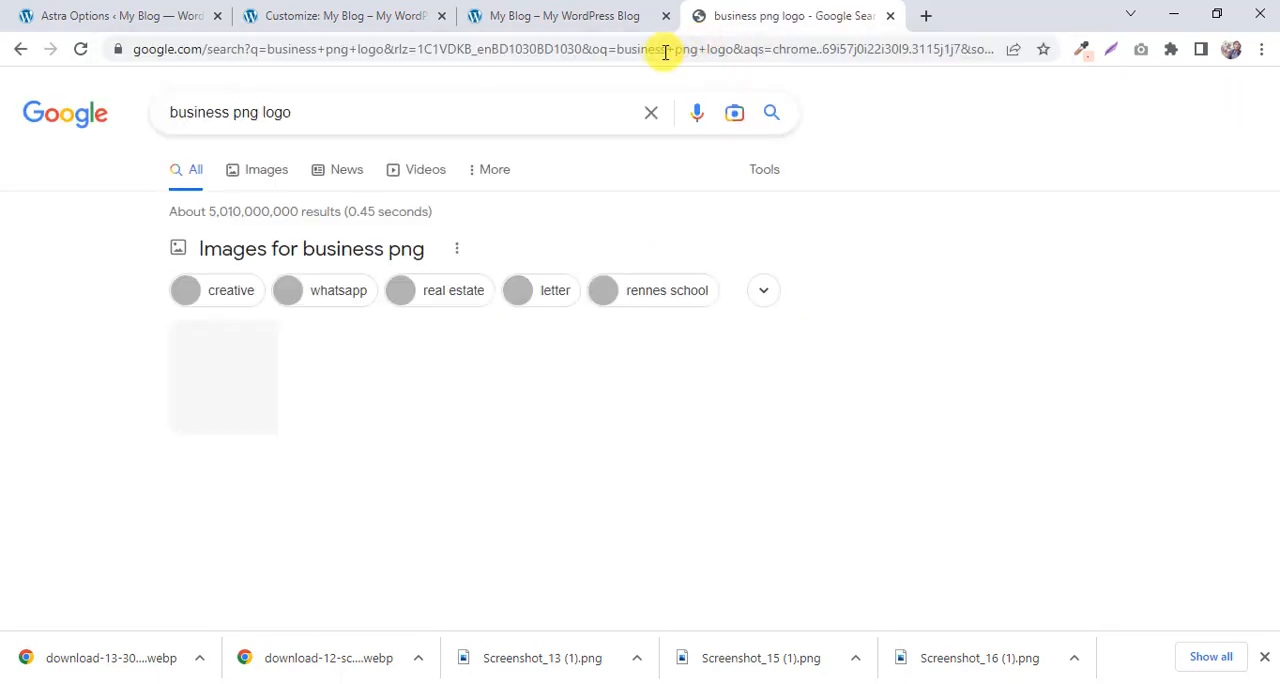
left_click(285, 167)
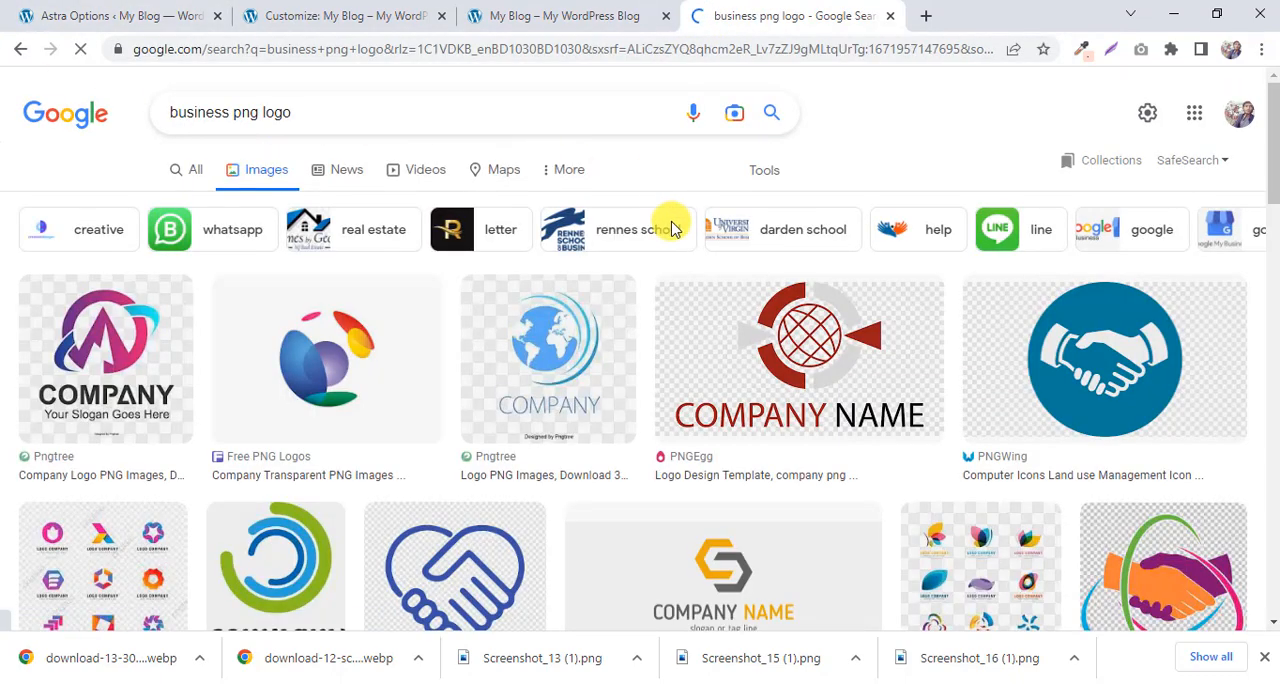
Pick the CodeExceptional logo from the image results and open its source page in a new tab.
scroll(745, 258, "down", 3)
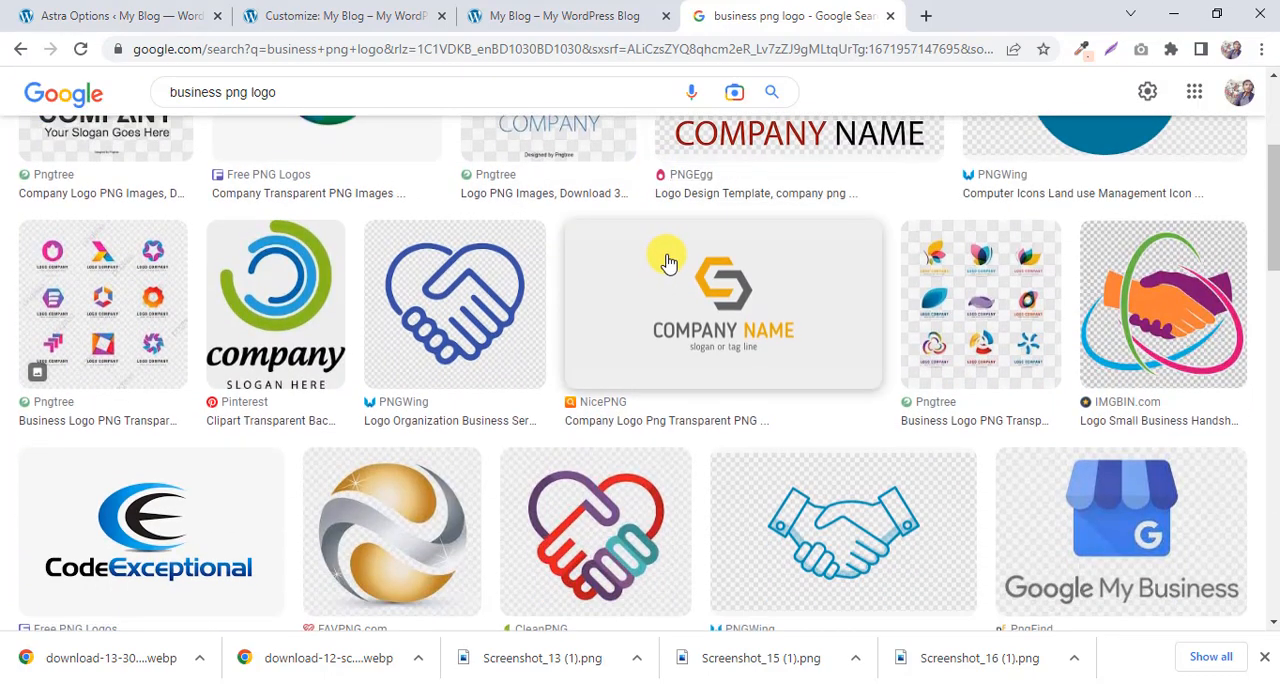
scroll(668, 262, "down", 2)
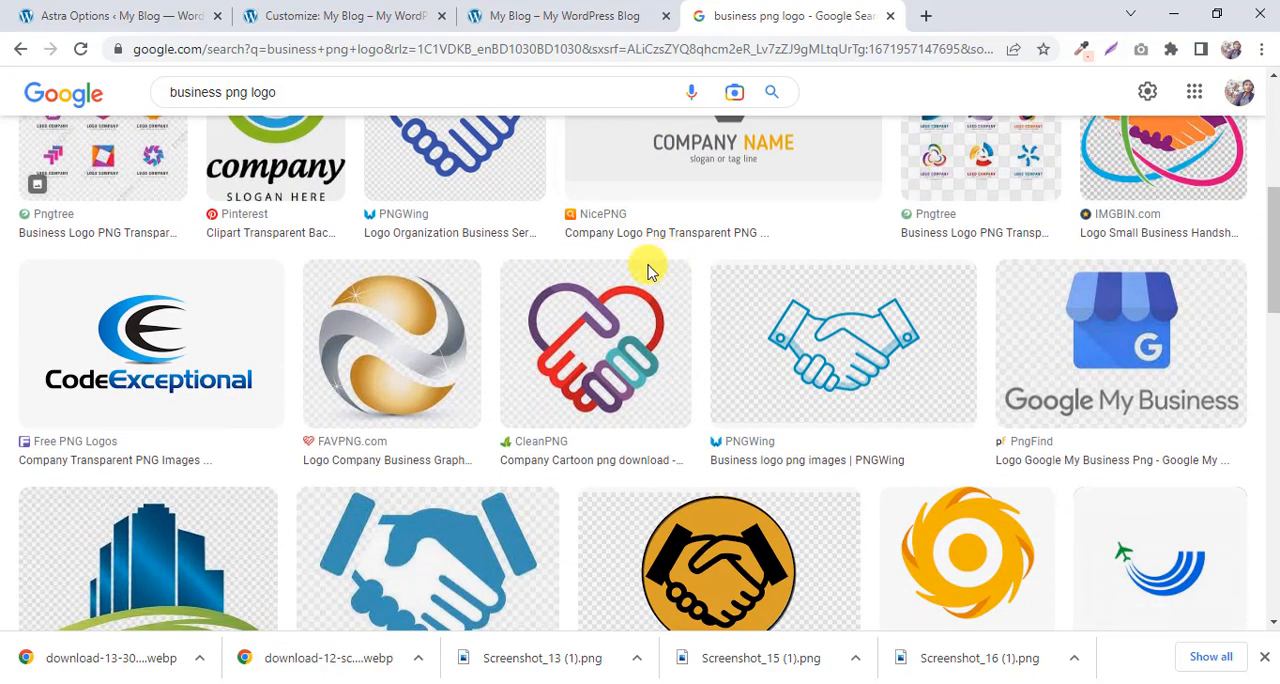
left_click(130, 340)
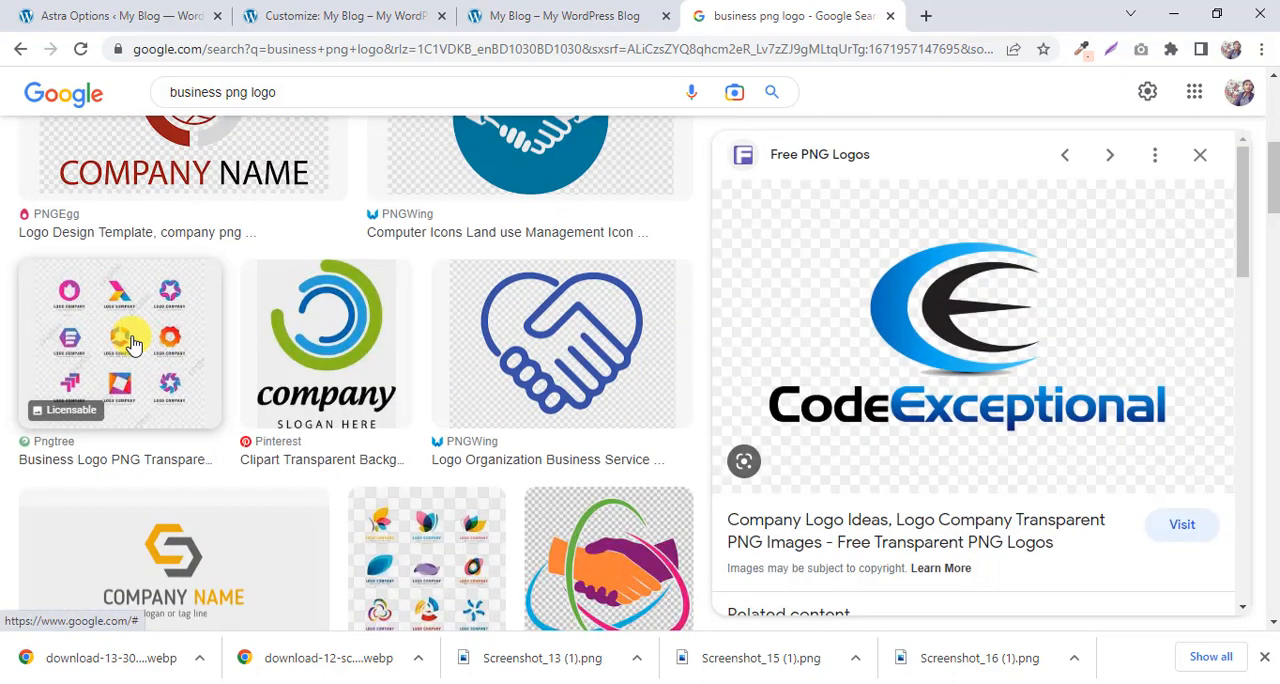
right_click(882, 282)
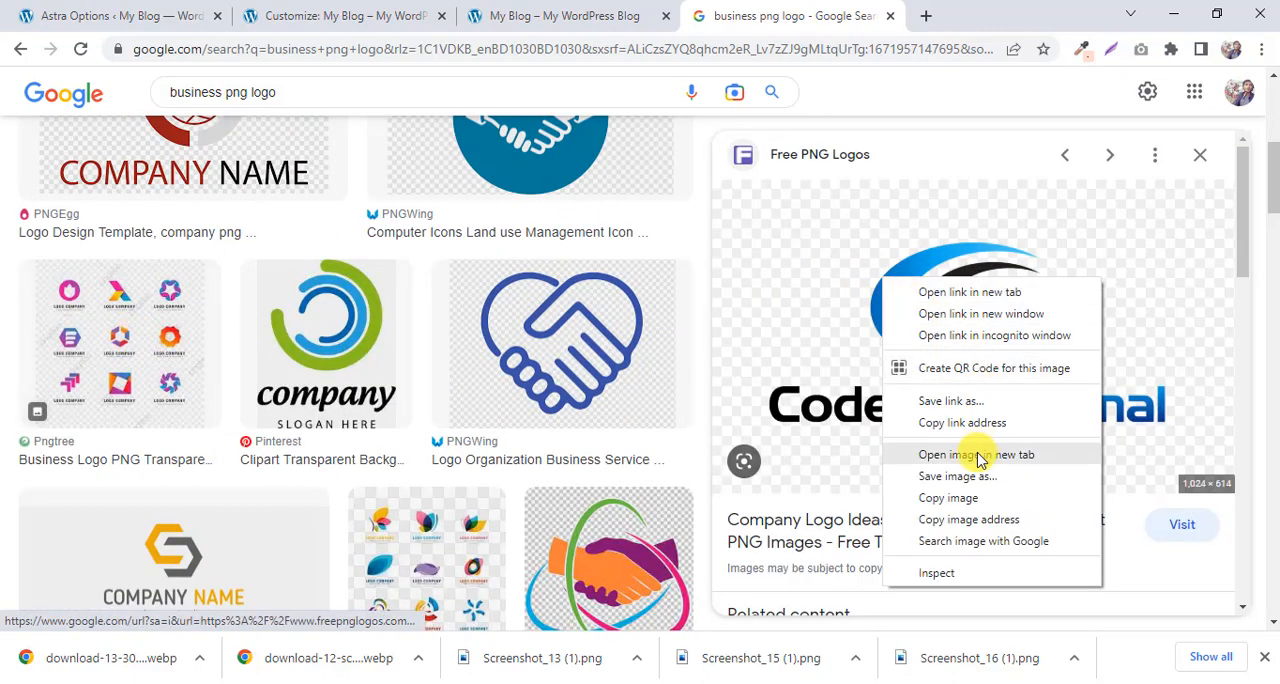
left_click(977, 531)
left_click(880, 10)
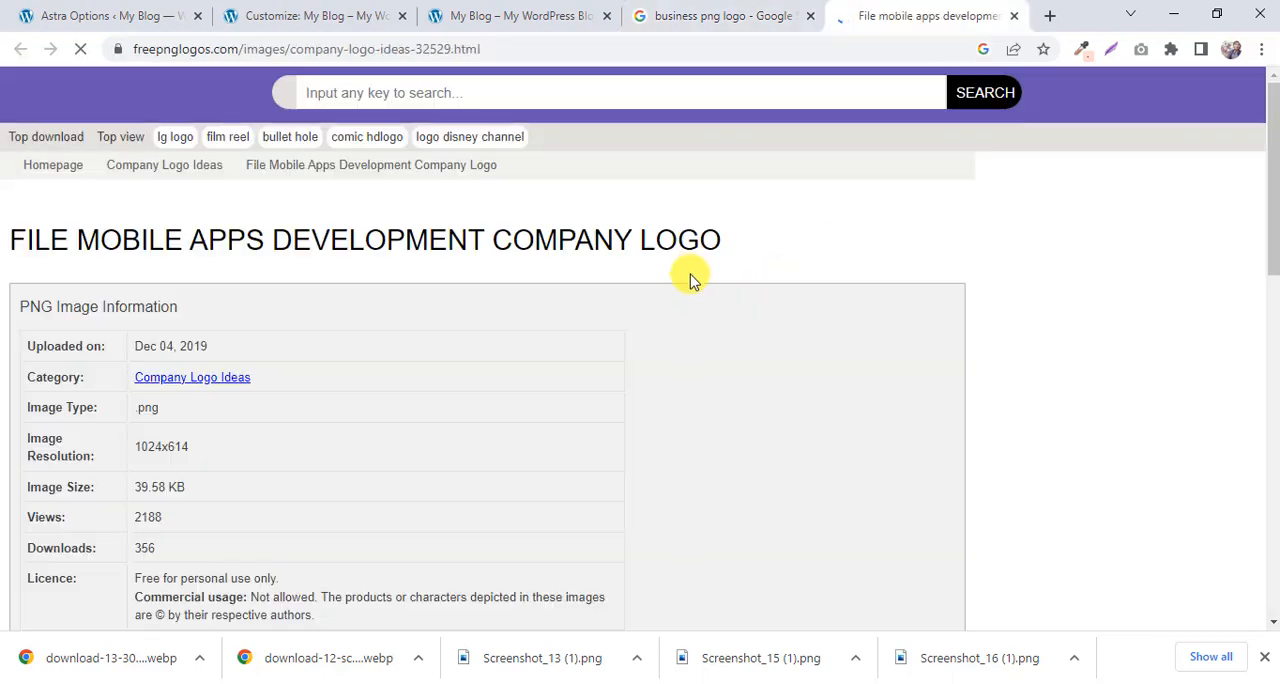
Try to open the CodeExceptional logo image on its own in another new tab.
left_click(681, 8)
right_click(923, 368)
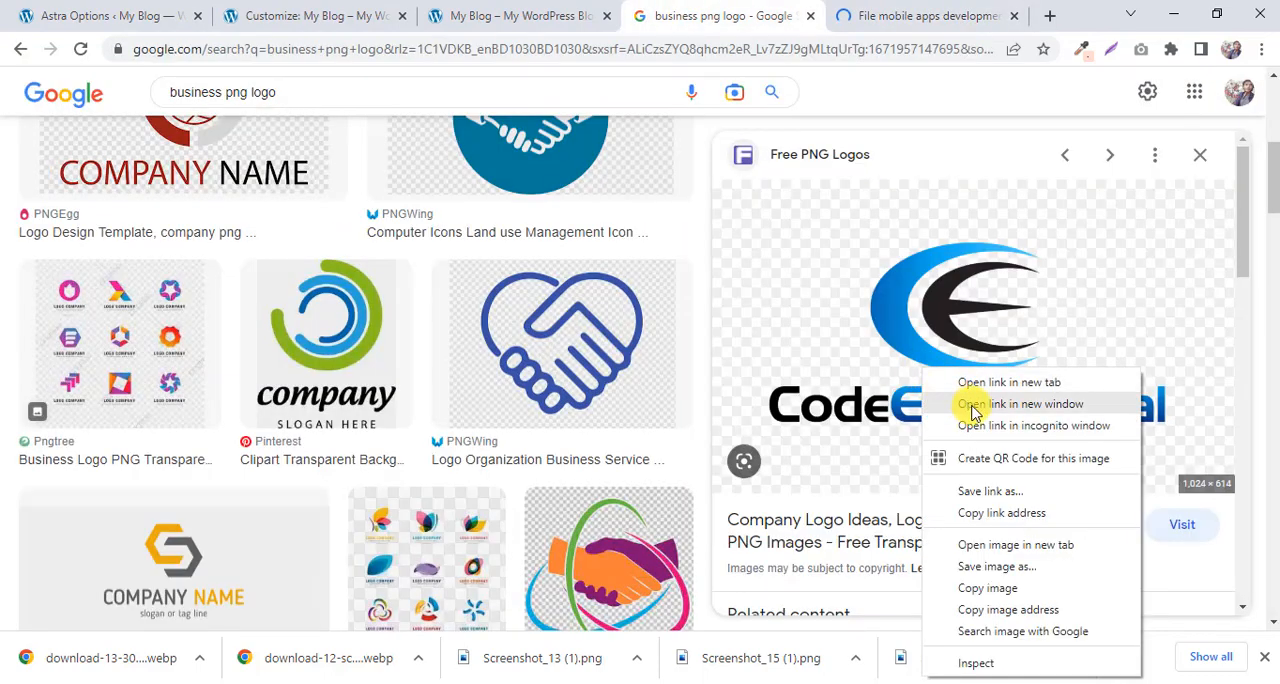
left_click(1015, 543)
left_click(925, 12)
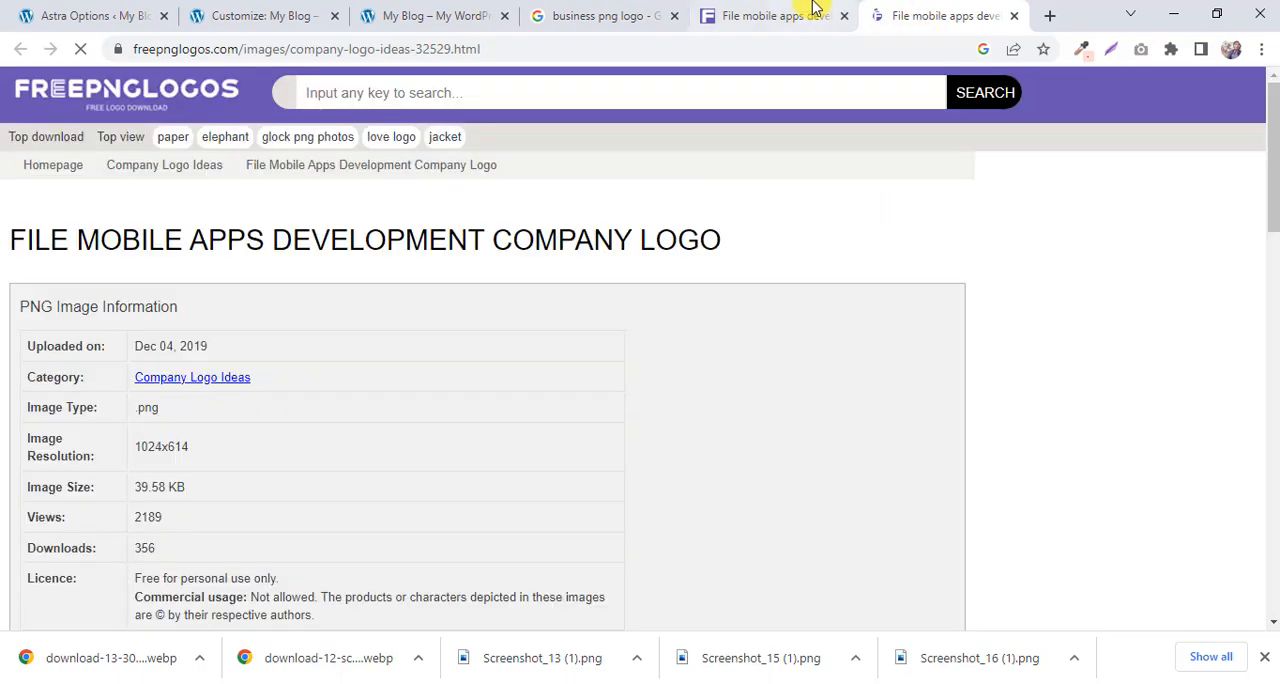
Save the CodeExceptional logo as a PNG file from its freepnglogos.com page.
left_click(815, 8)
scroll(731, 283, "down", 5)
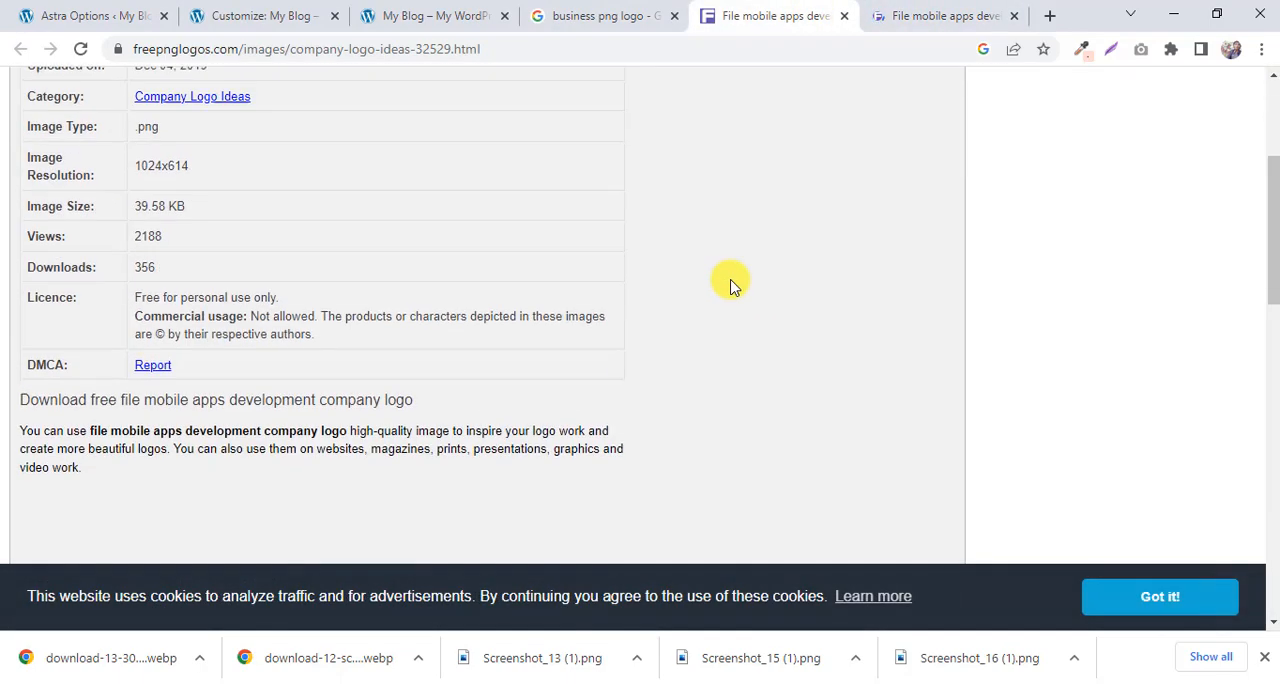
scroll(735, 275, "up", 5)
scroll(735, 273, "down", 6)
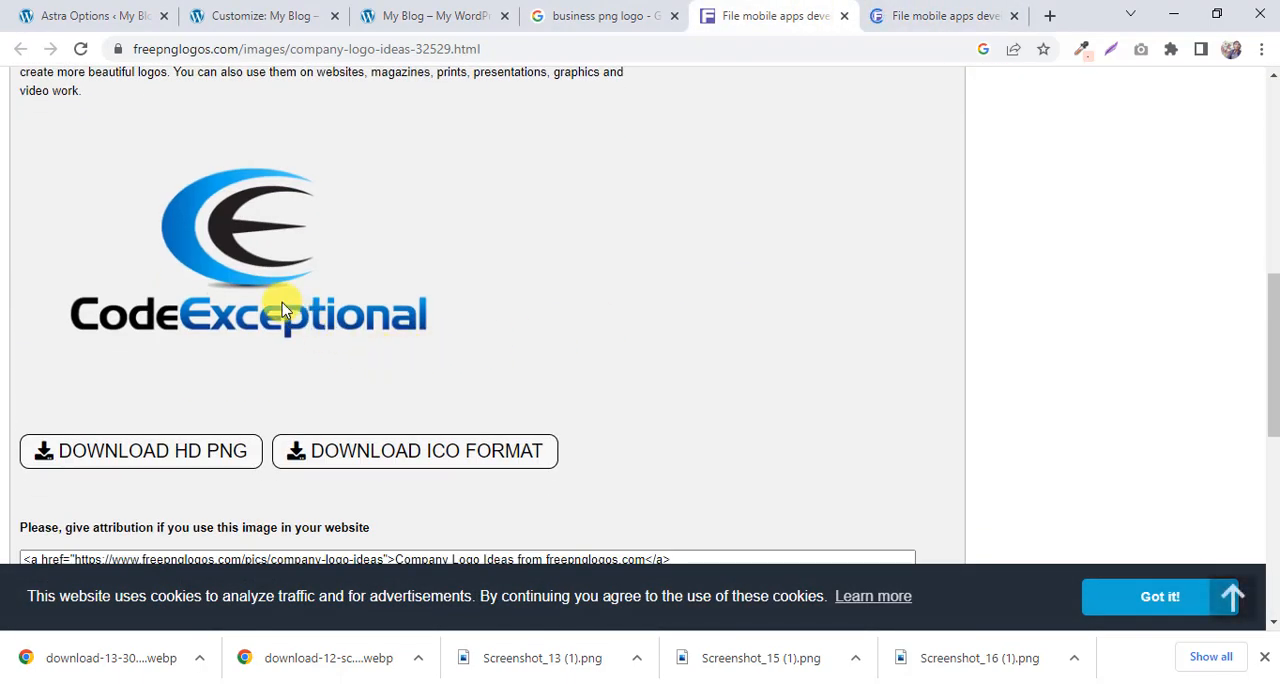
left_click(224, 458)
left_click(790, 231)
right_click(264, 322)
left_click(354, 354)
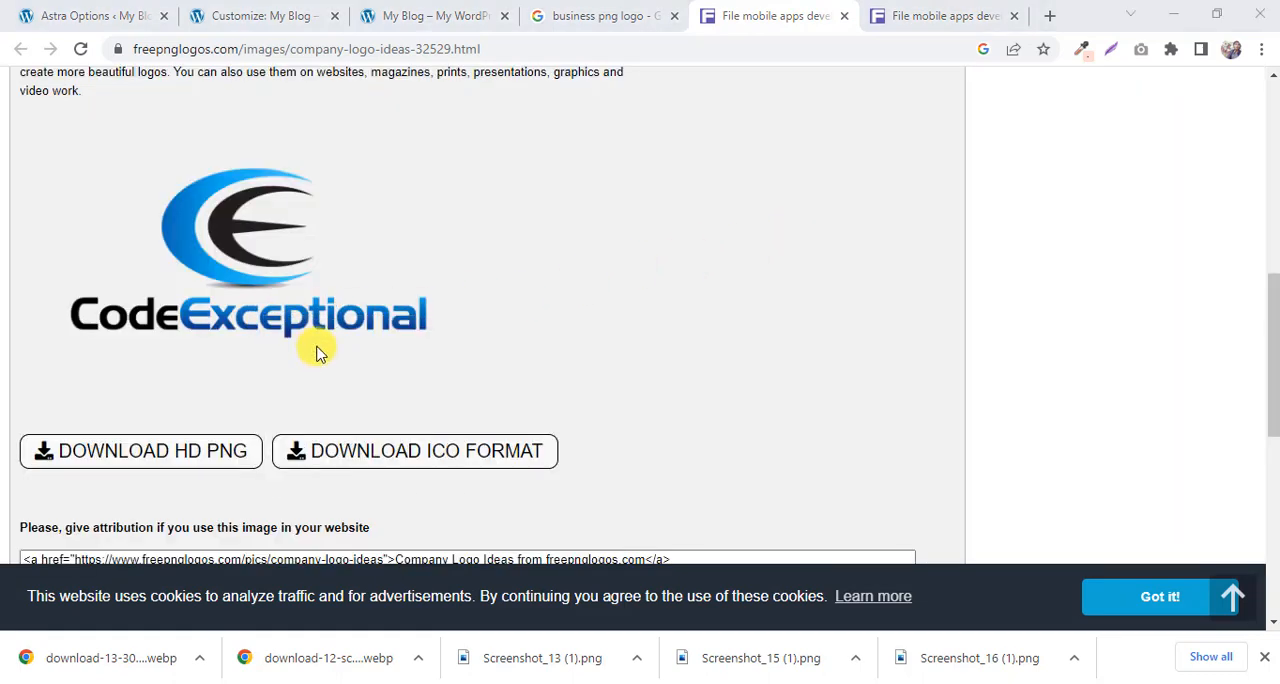
left_click(1123, 653)
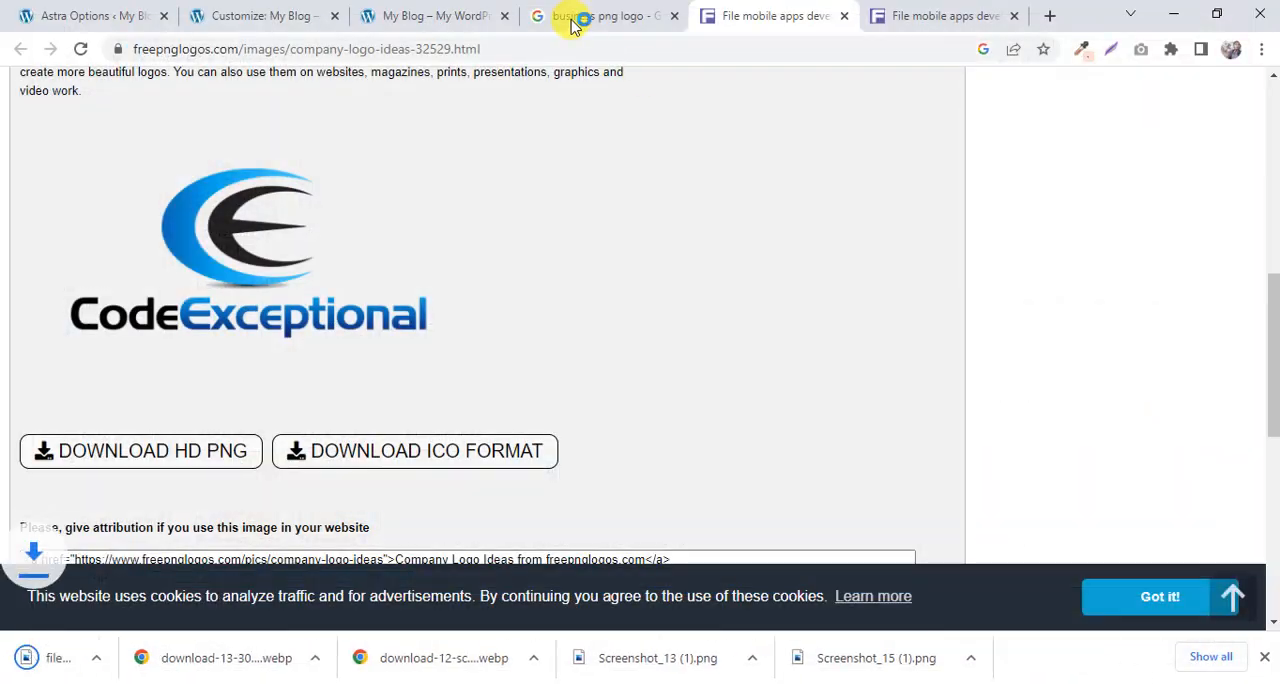
Back in the site customizer, replace the logo by uploading file-mobile-apps-development-company-logo-25.png and using it uncropped.
left_click(406, 12)
left_click(265, 15)
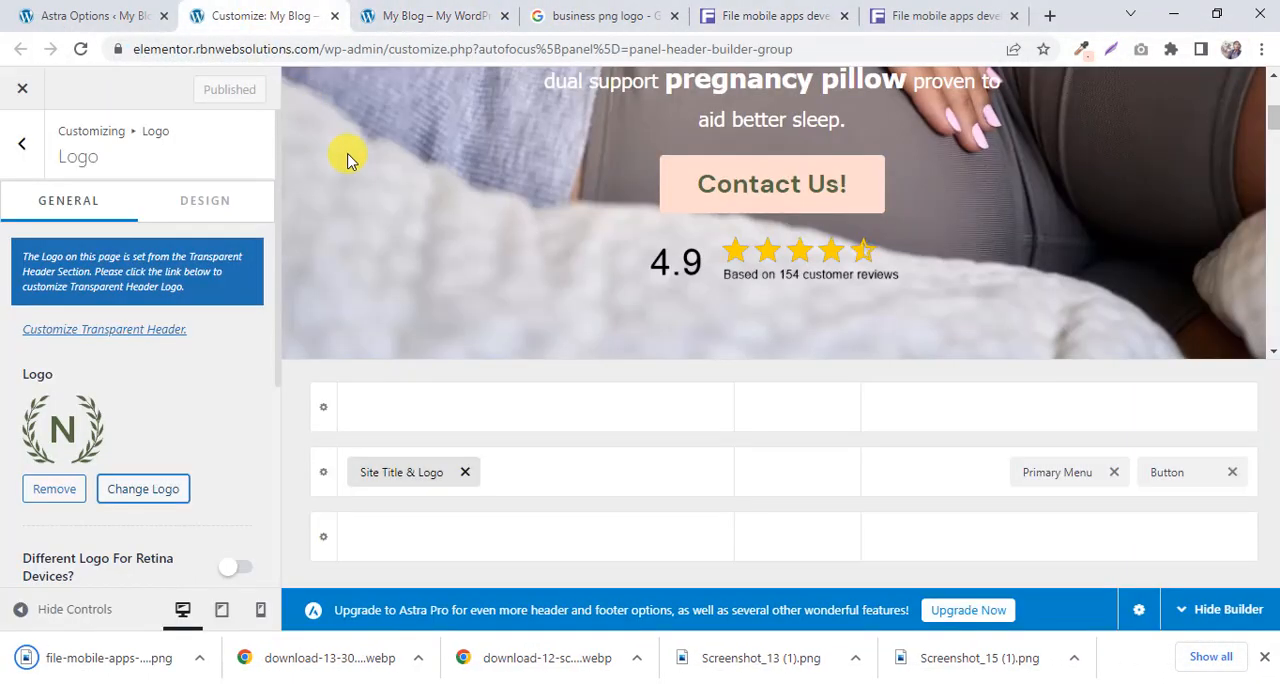
left_click(143, 489)
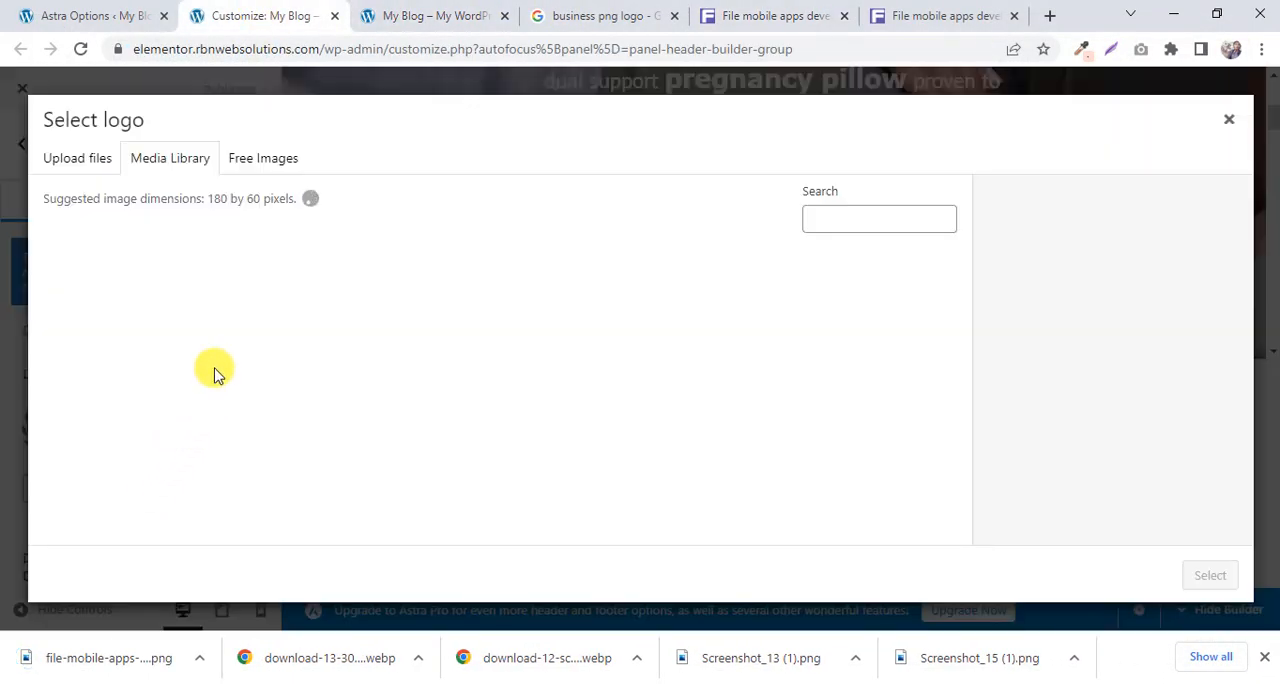
left_click(77, 165)
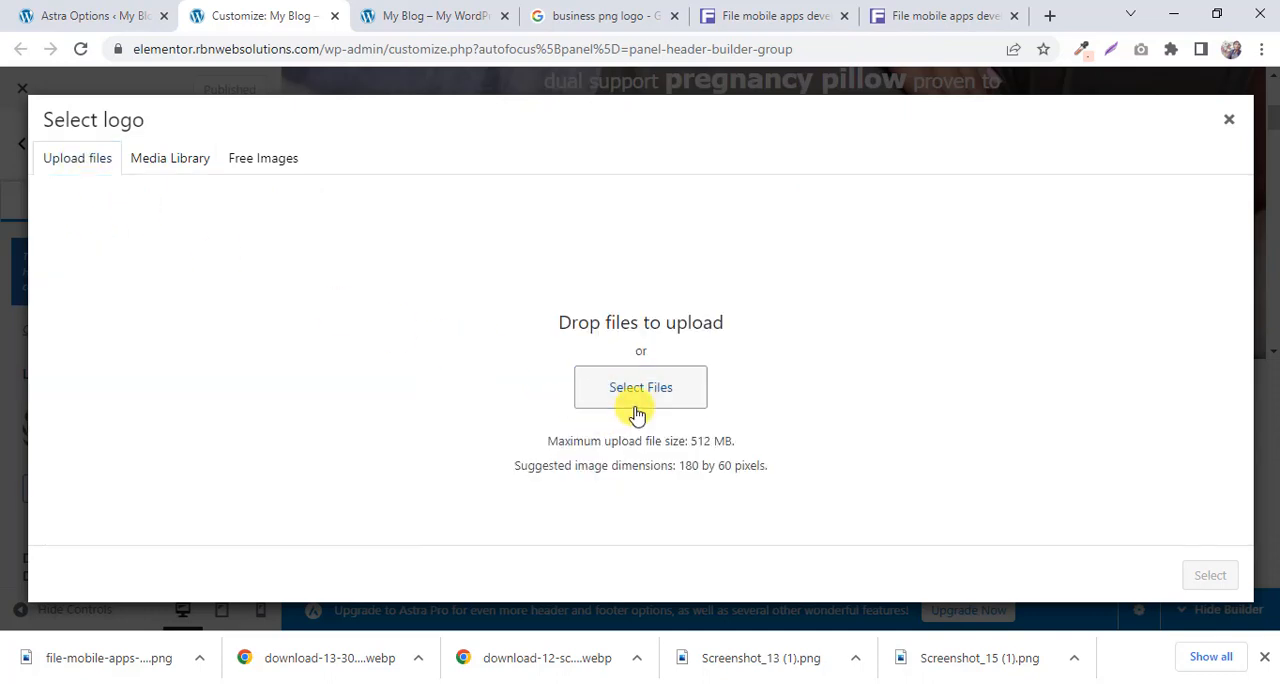
left_click(622, 410)
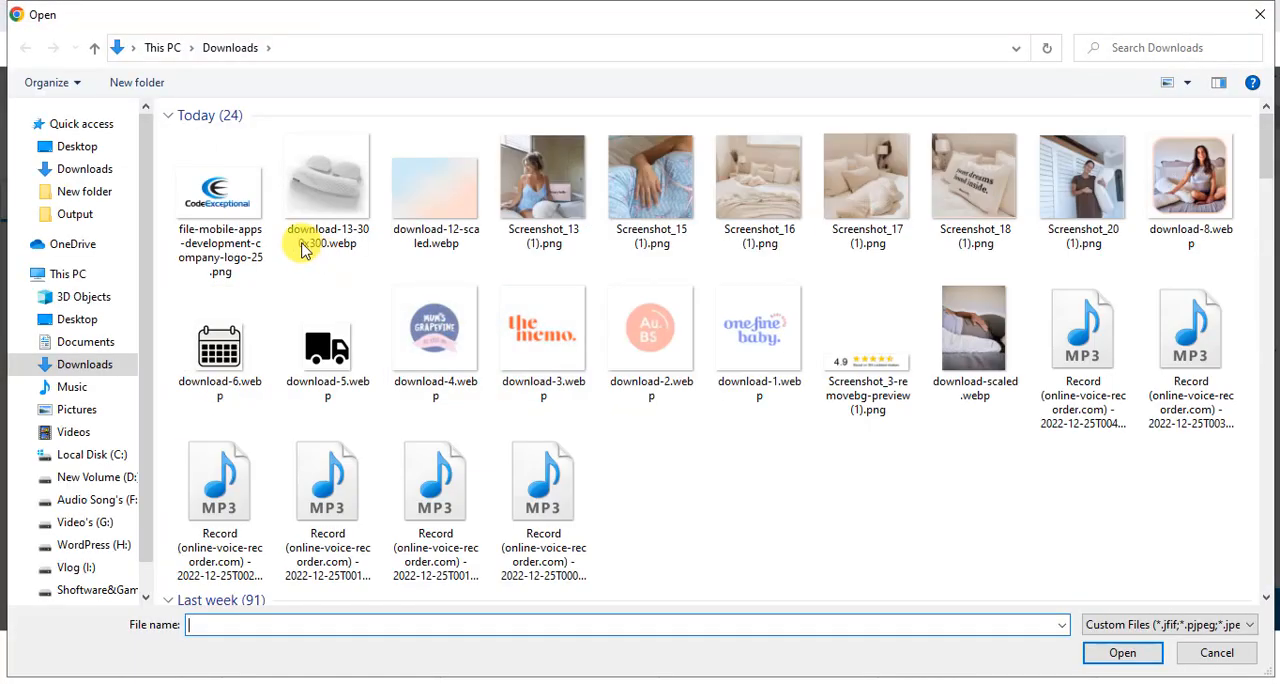
left_click(240, 208)
left_click(1120, 662)
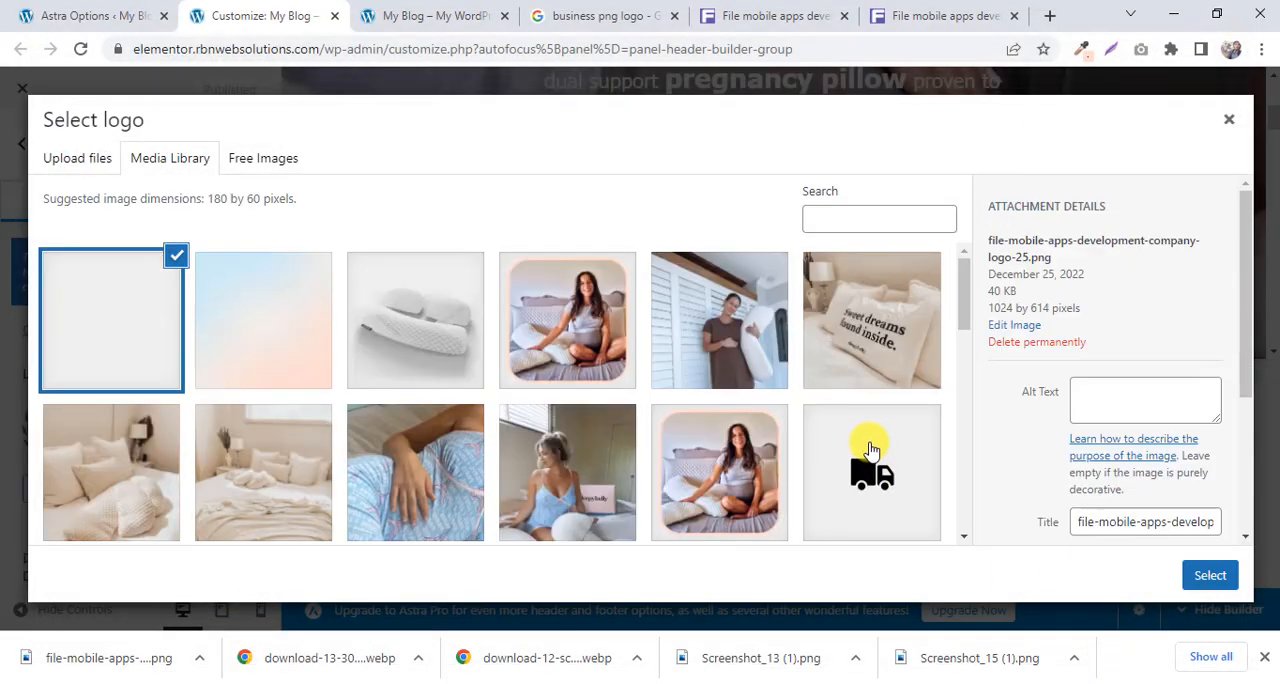
left_click(1210, 575)
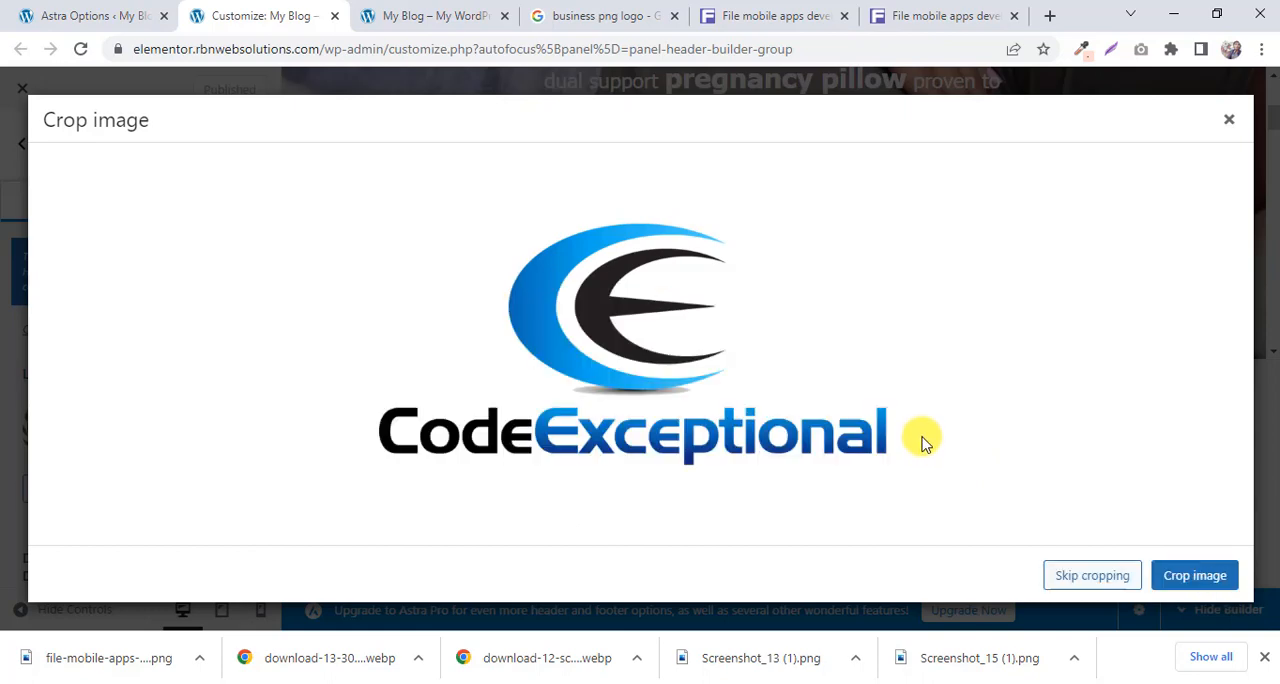
left_click(1085, 585)
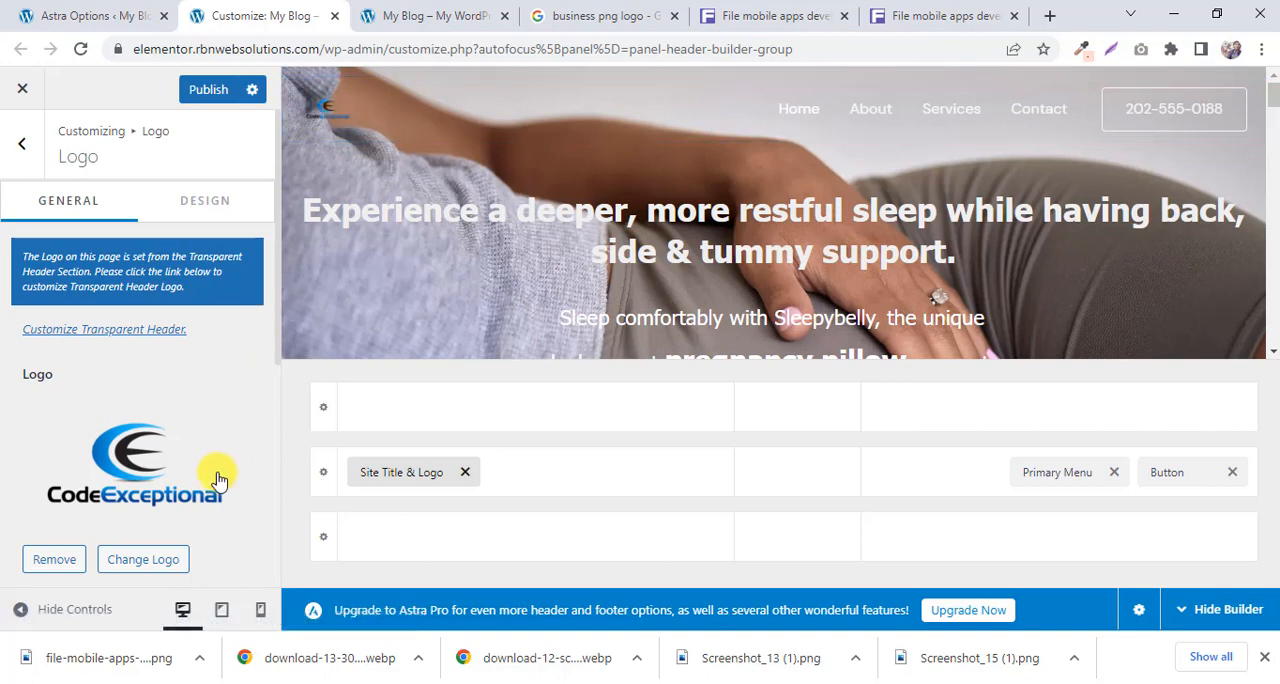
Set the logo width to 121 px and publish the change.
scroll(223, 470, "down", 3)
scroll(230, 440, "up", 3)
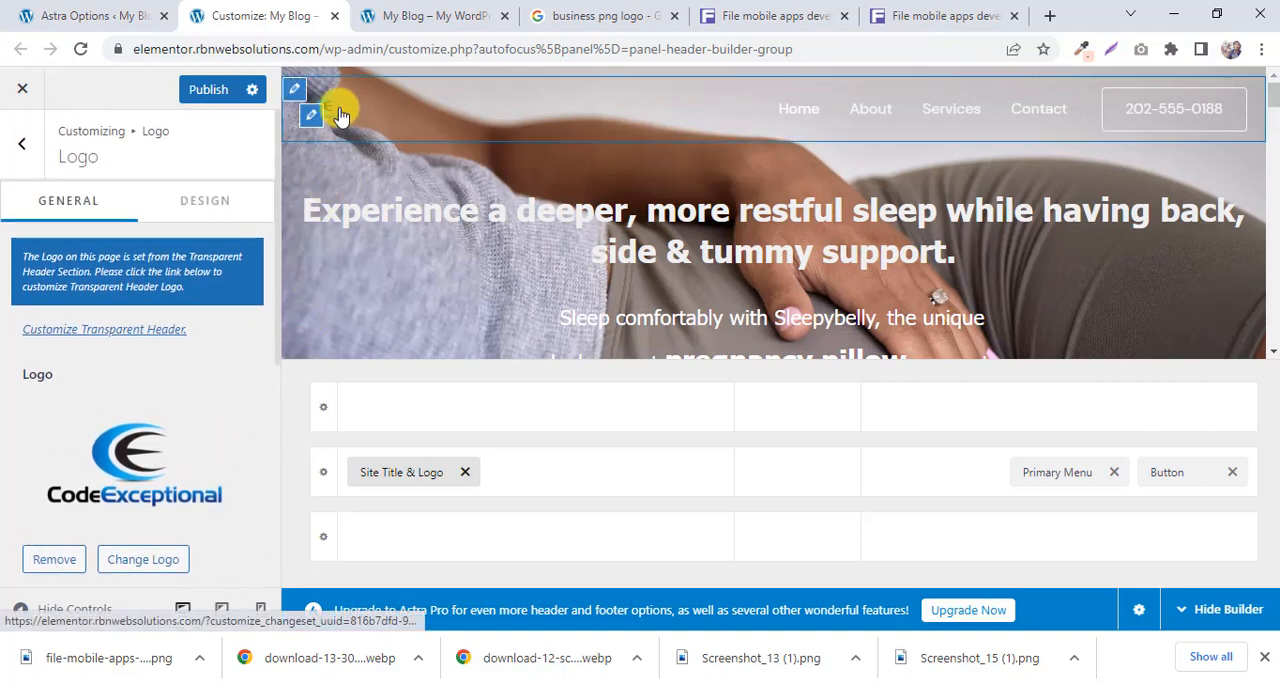
scroll(190, 385, "down", 3)
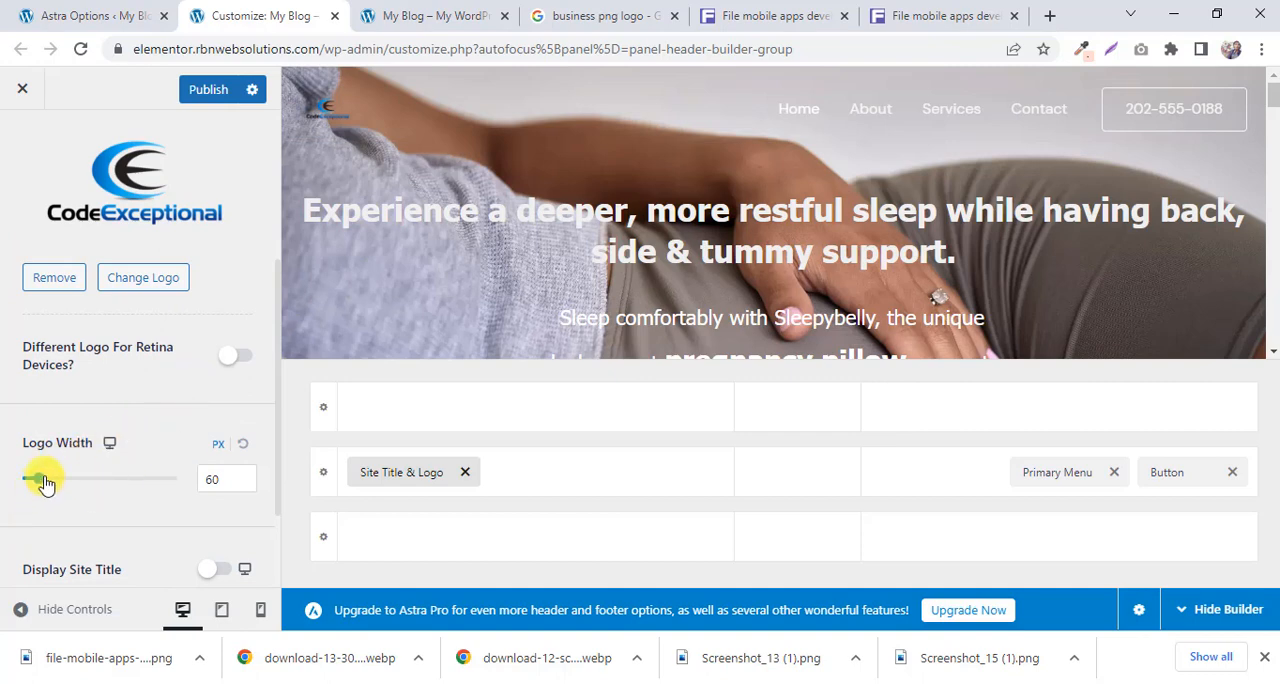
left_click_drag(44, 481, 57, 472)
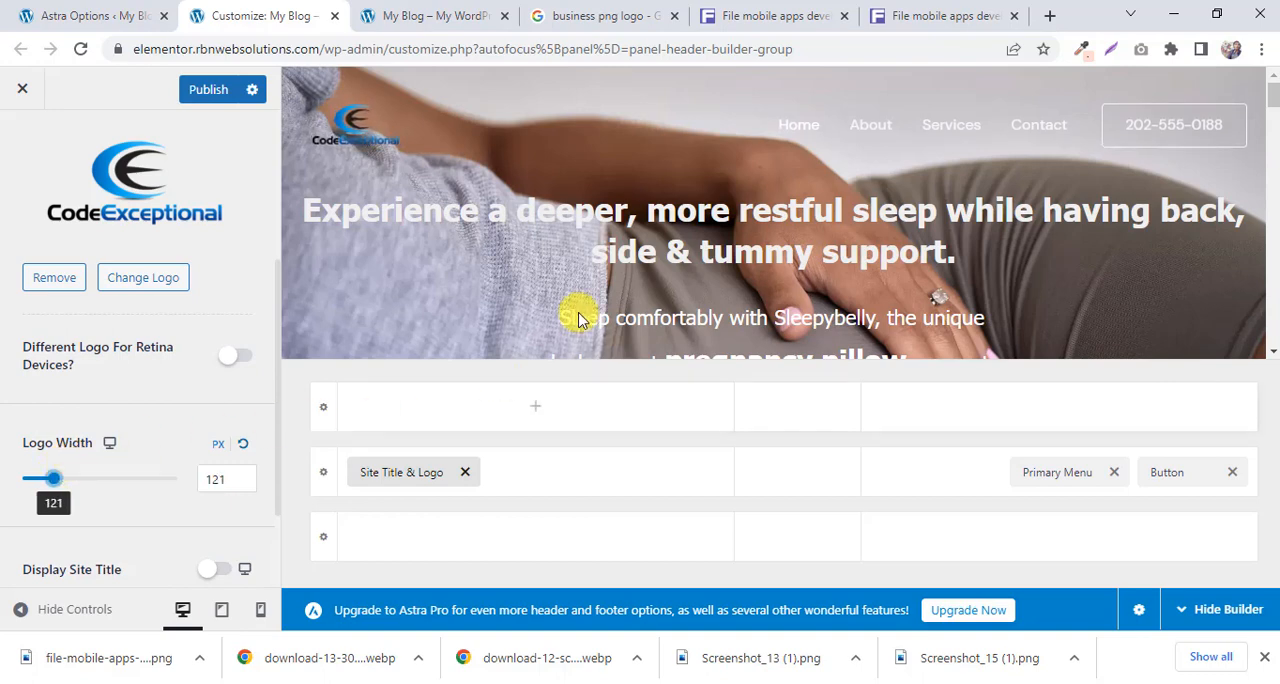
left_click(212, 90)
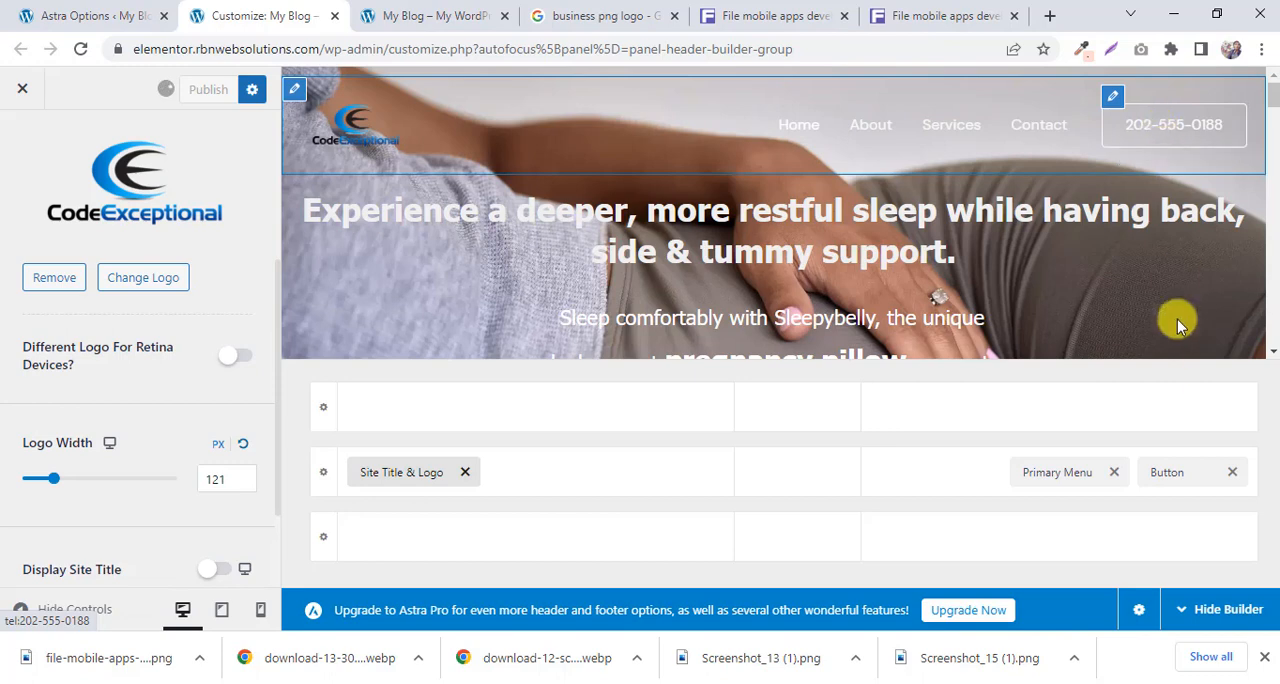
Move the Primary Menu element to the centre section of the middle header row.
left_click_drag(1049, 480, 996, 492)
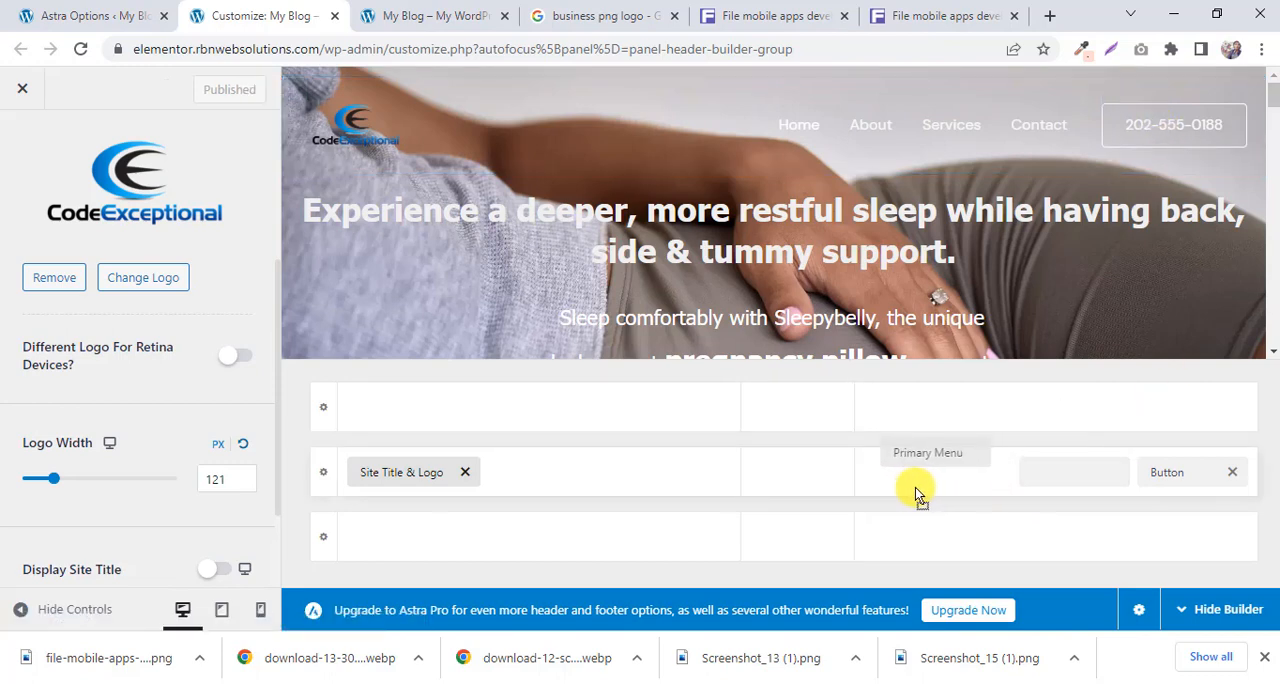
left_click_drag(915, 490, 810, 484)
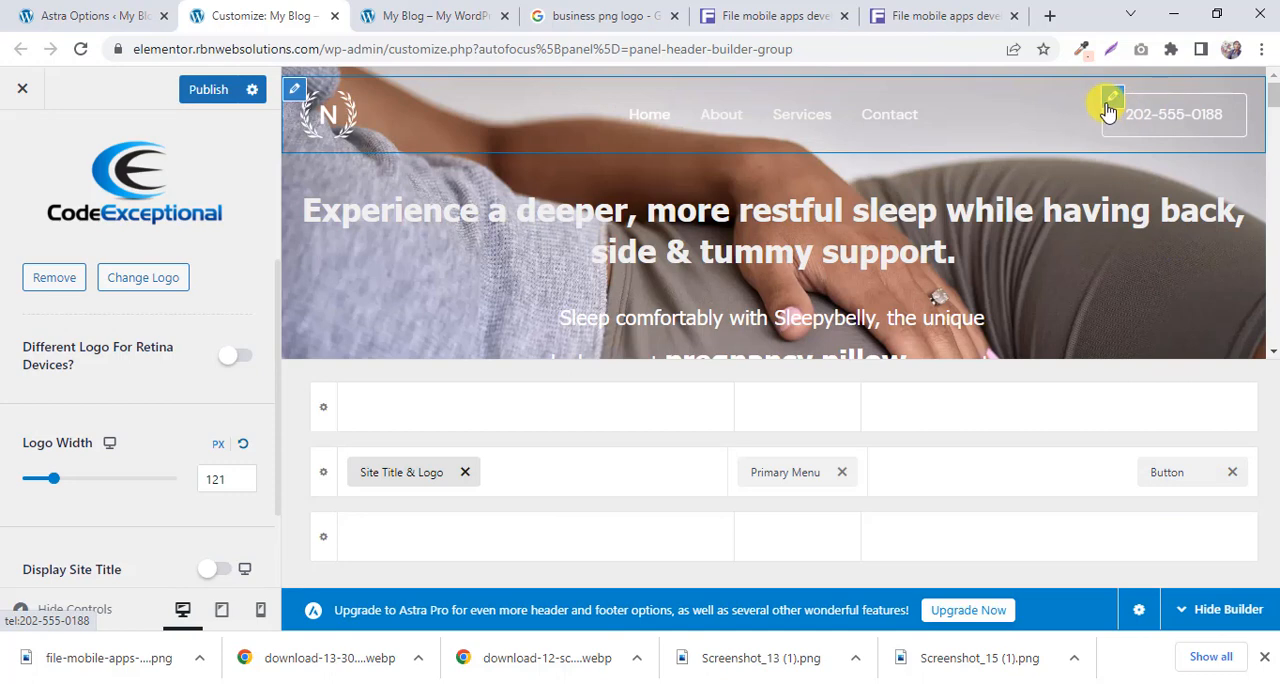
Open the header phone button's settings and publish the header layout.
left_click(1108, 102)
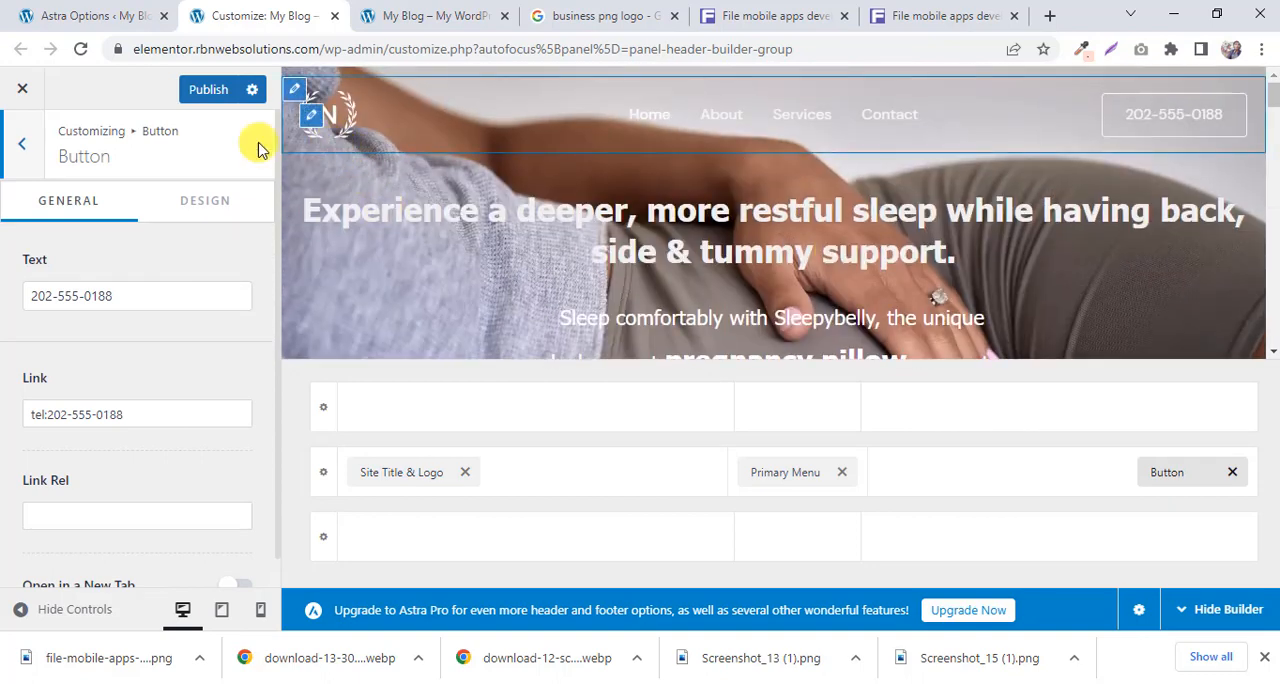
left_click(208, 92)
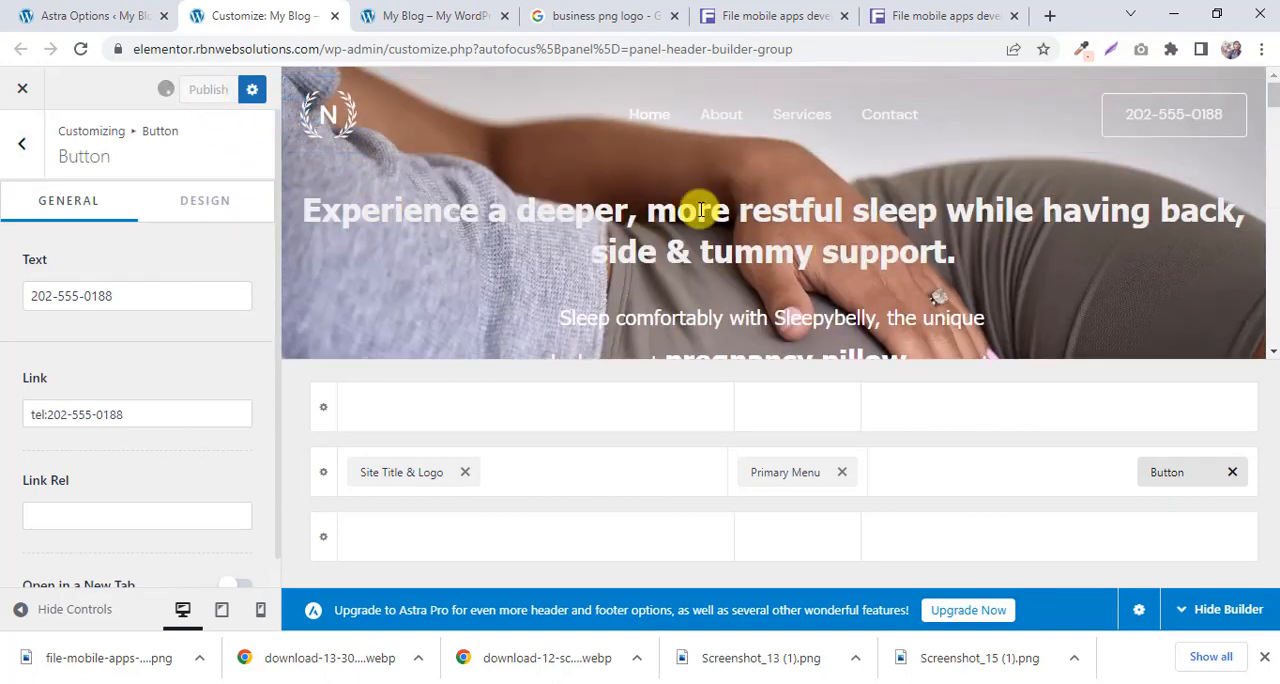
scroll(703, 212, "down", 3)
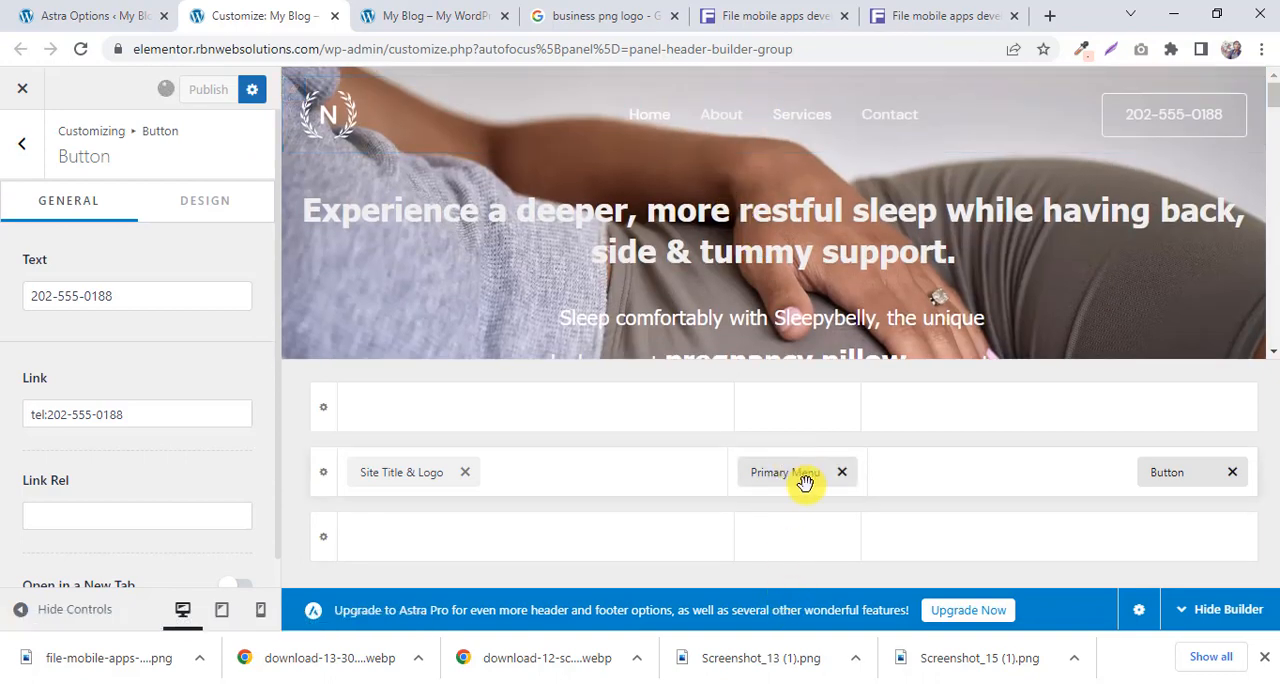
Open the Menus page of the WordPress dashboard and compare the Main Menu structure with the site's header navigation.
left_click(80, 12)
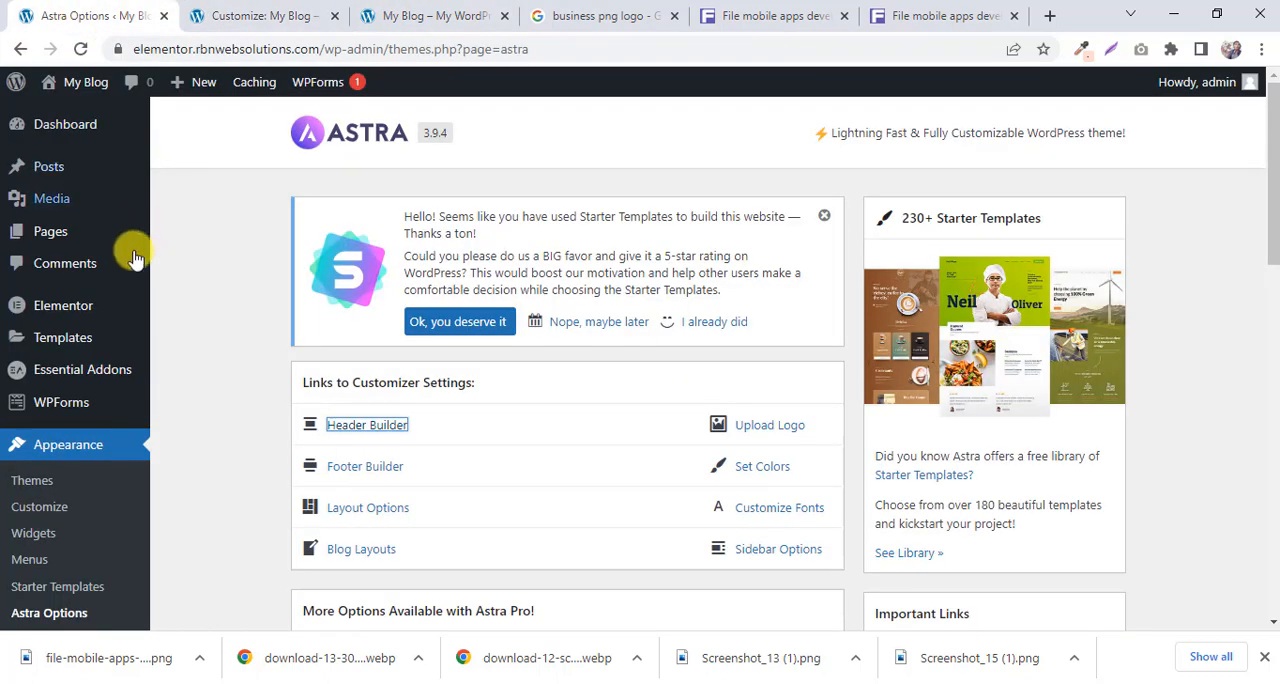
scroll(100, 255, "down", 2)
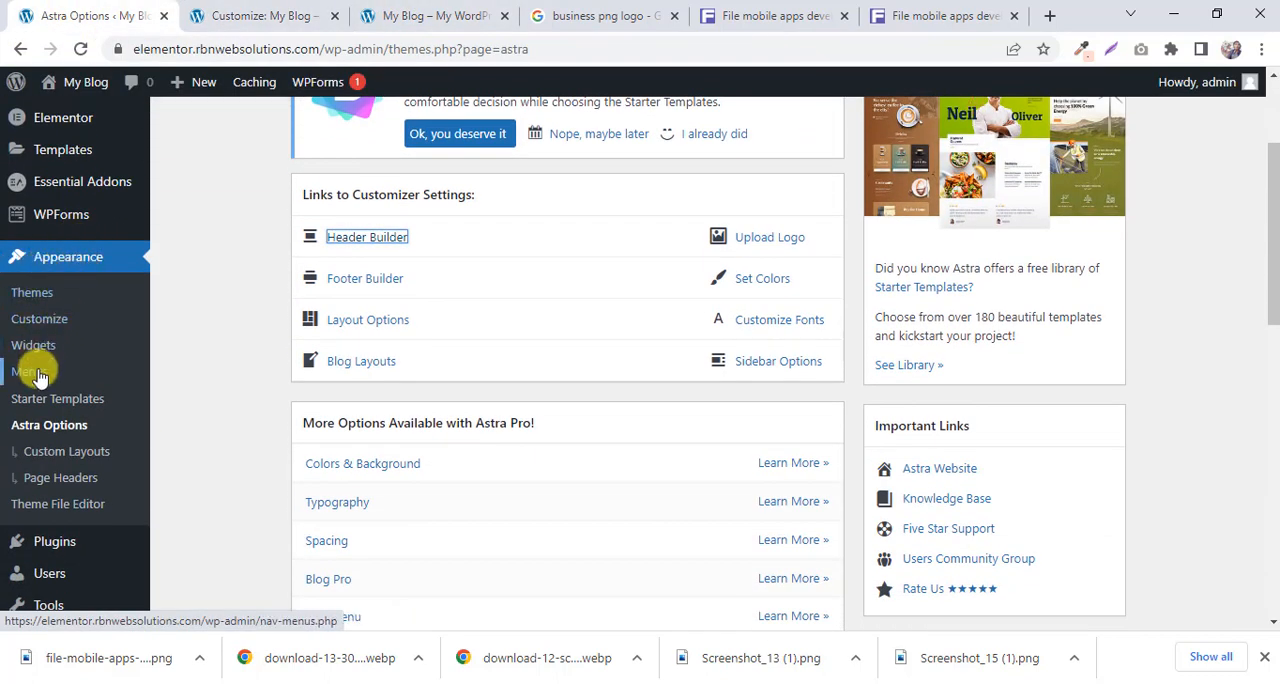
left_click(38, 374)
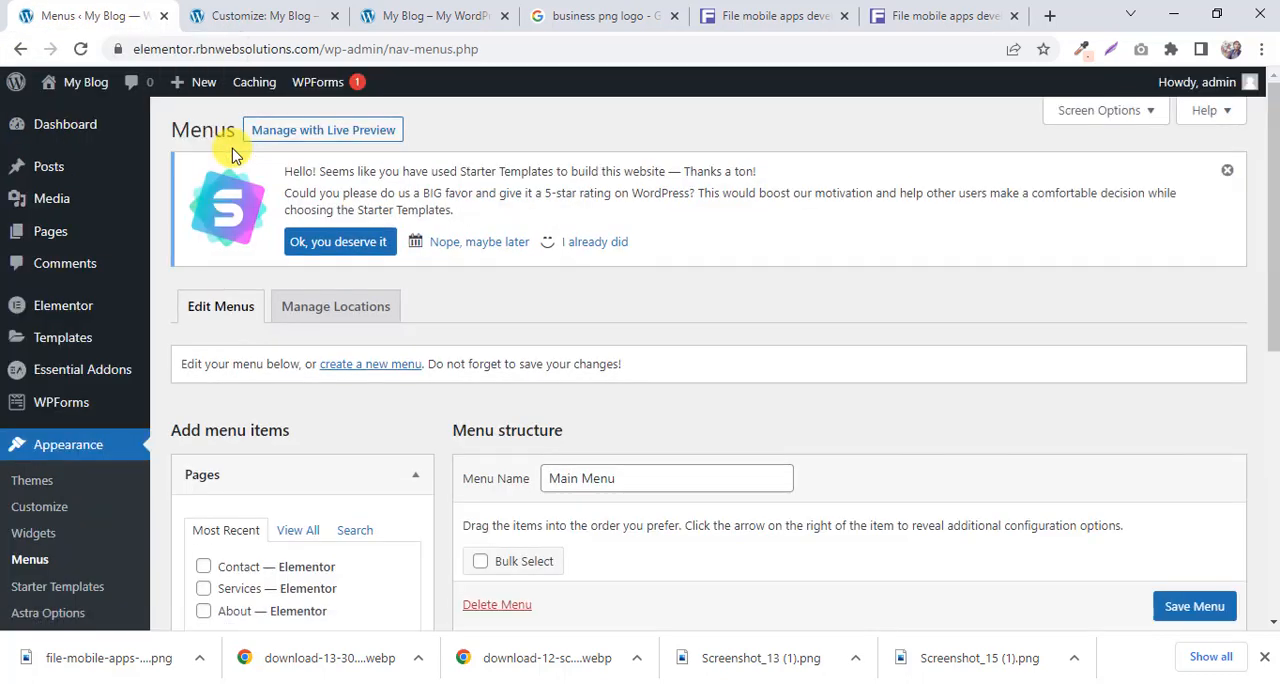
scroll(600, 230, "down", 3)
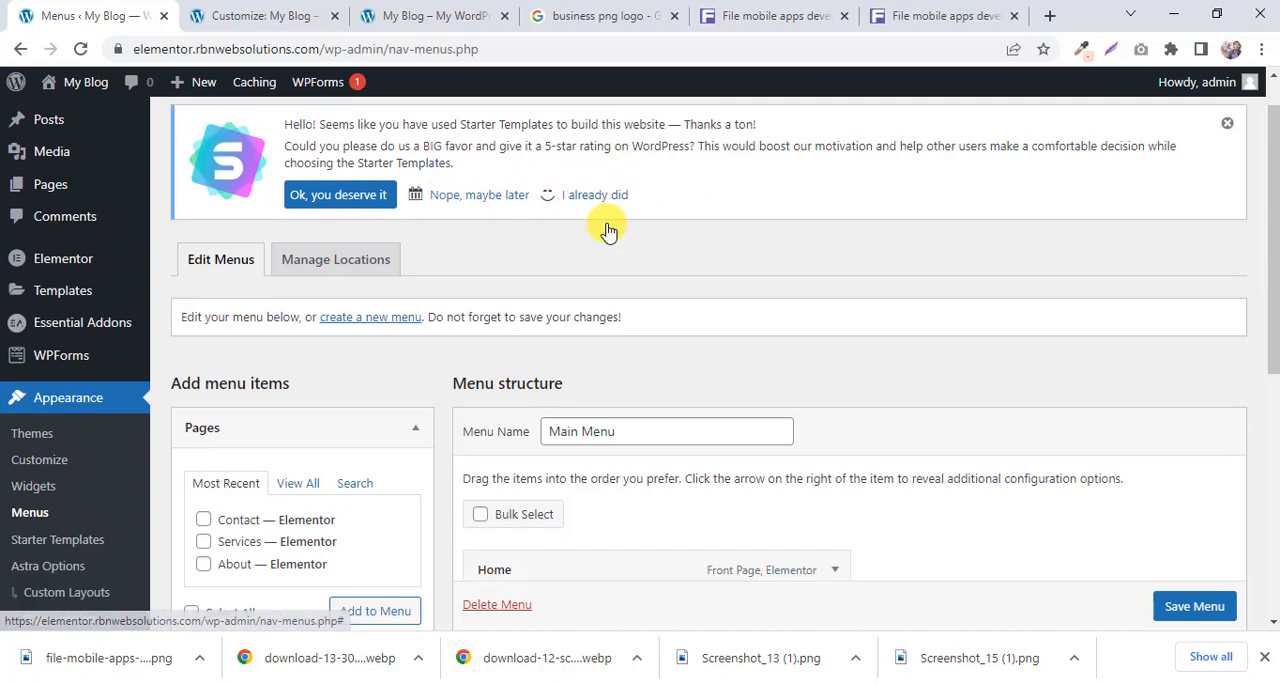
scroll(612, 224, "down", 1)
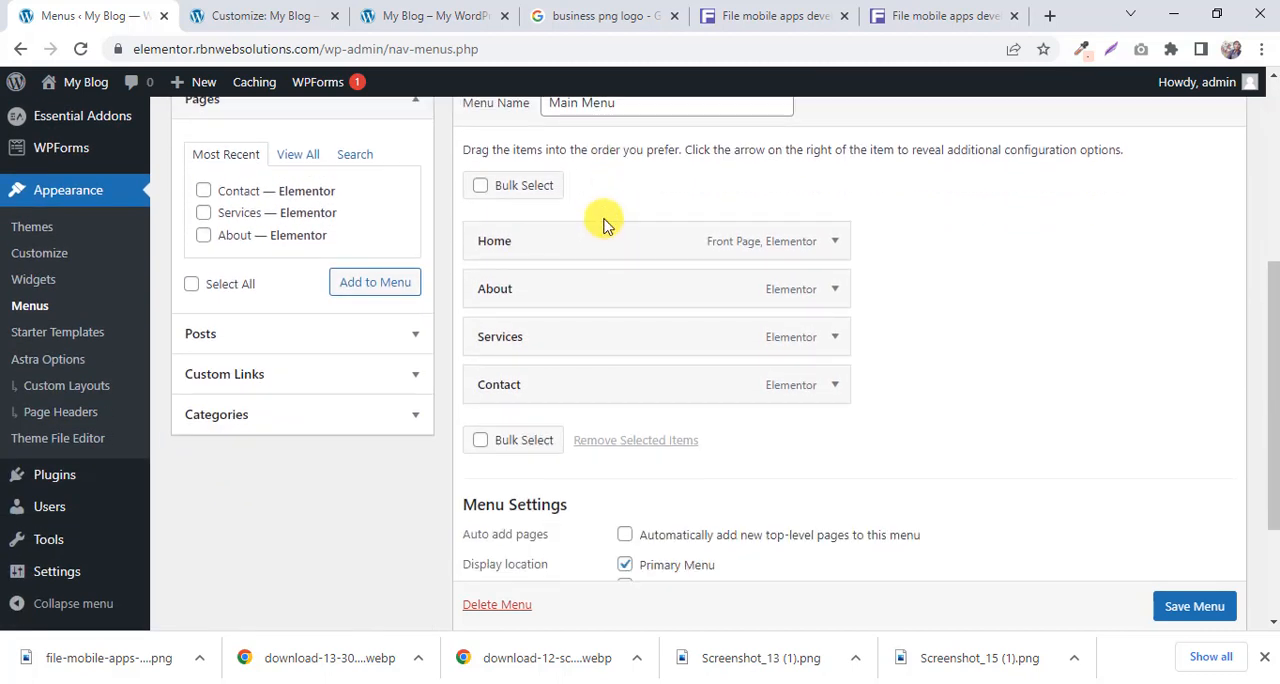
scroll(620, 240, "down", 1)
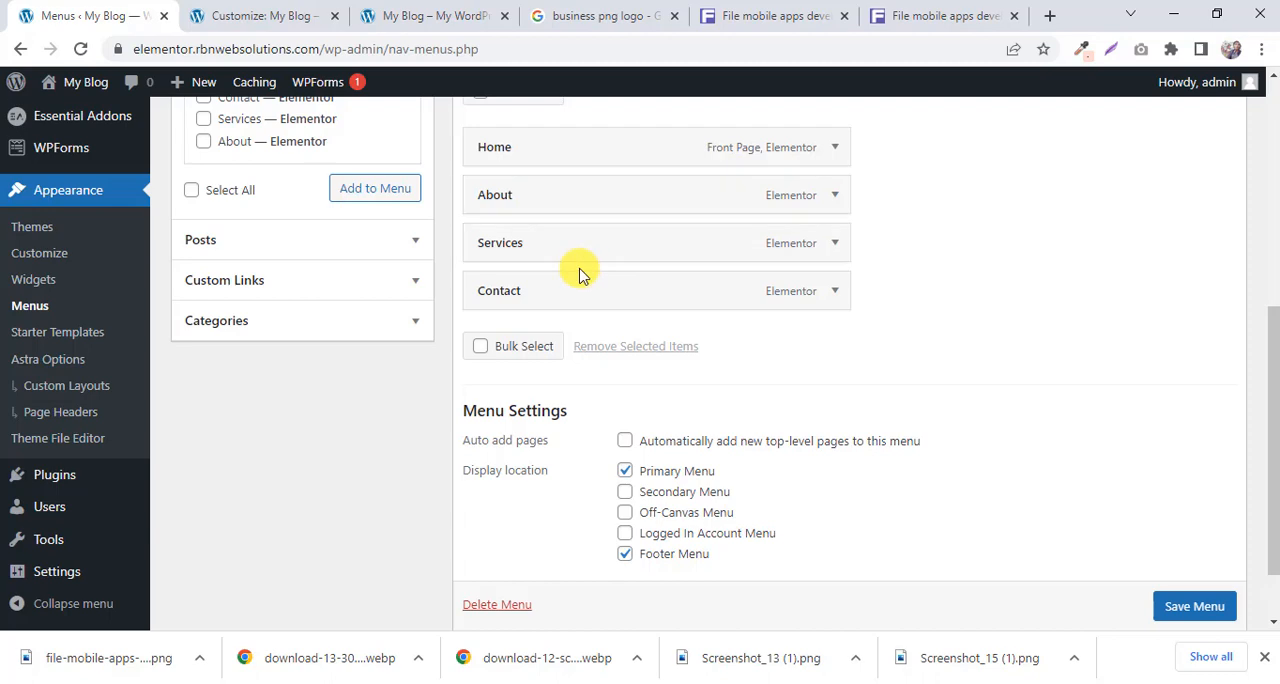
left_click(440, 10)
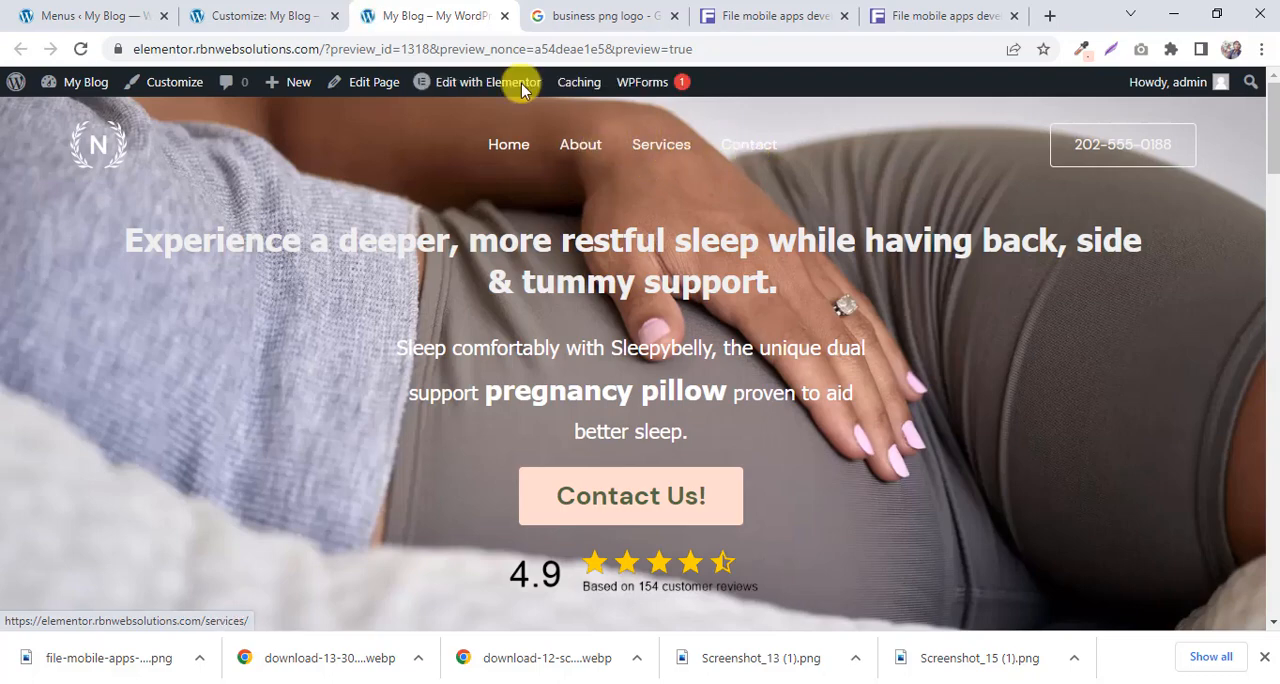
left_click(172, 6)
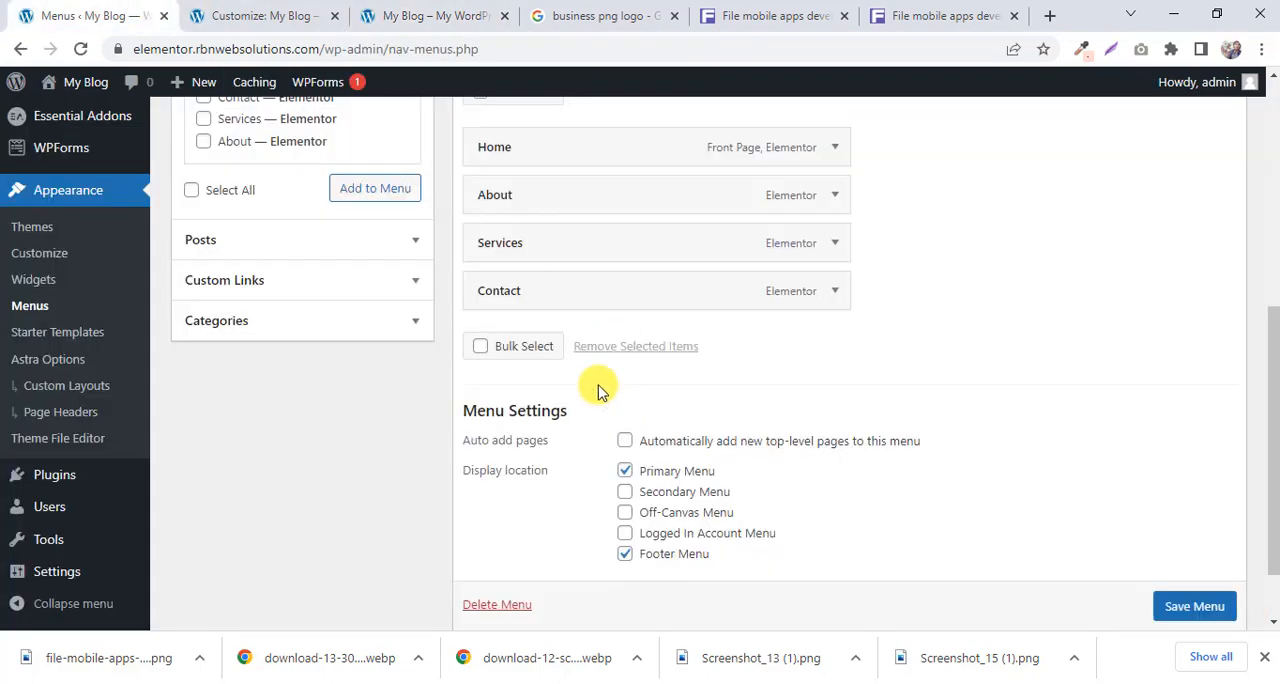
Move Services above About in the Main Menu, save the menu and check the order on the reloaded site.
scroll(560, 390, "up", 2)
left_click_drag(534, 344, 531, 289)
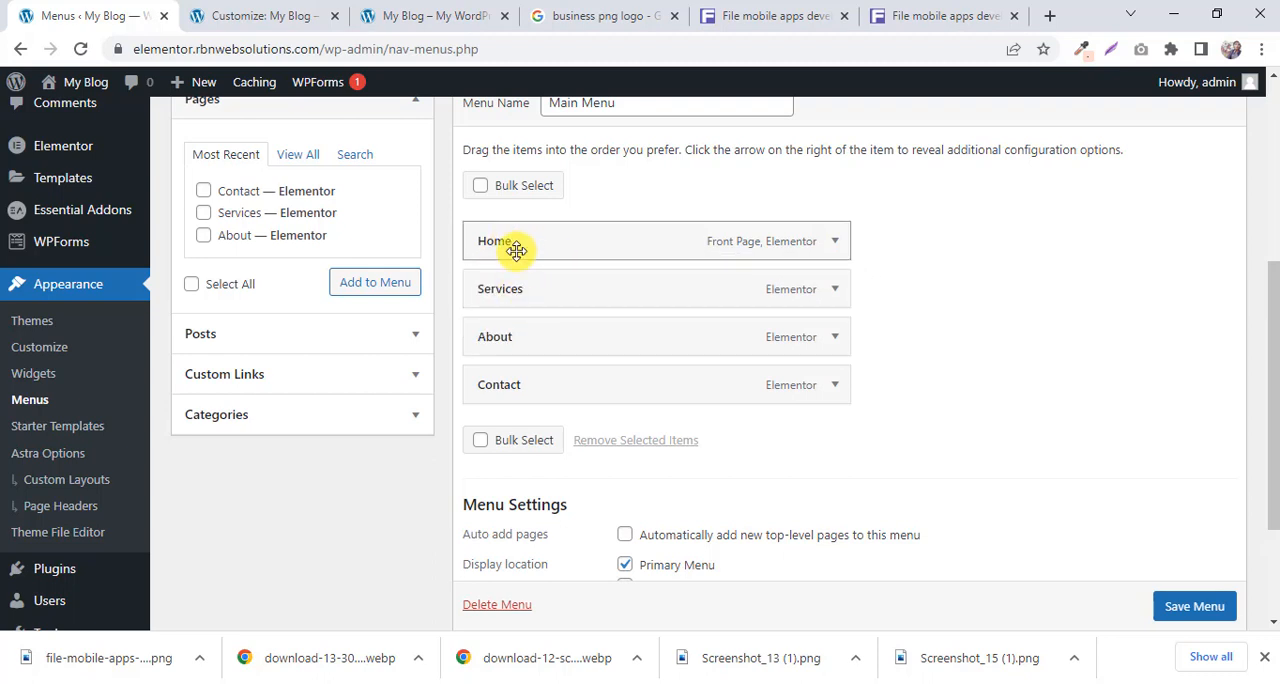
left_click(1196, 610)
scroll(1100, 610, "down", 1)
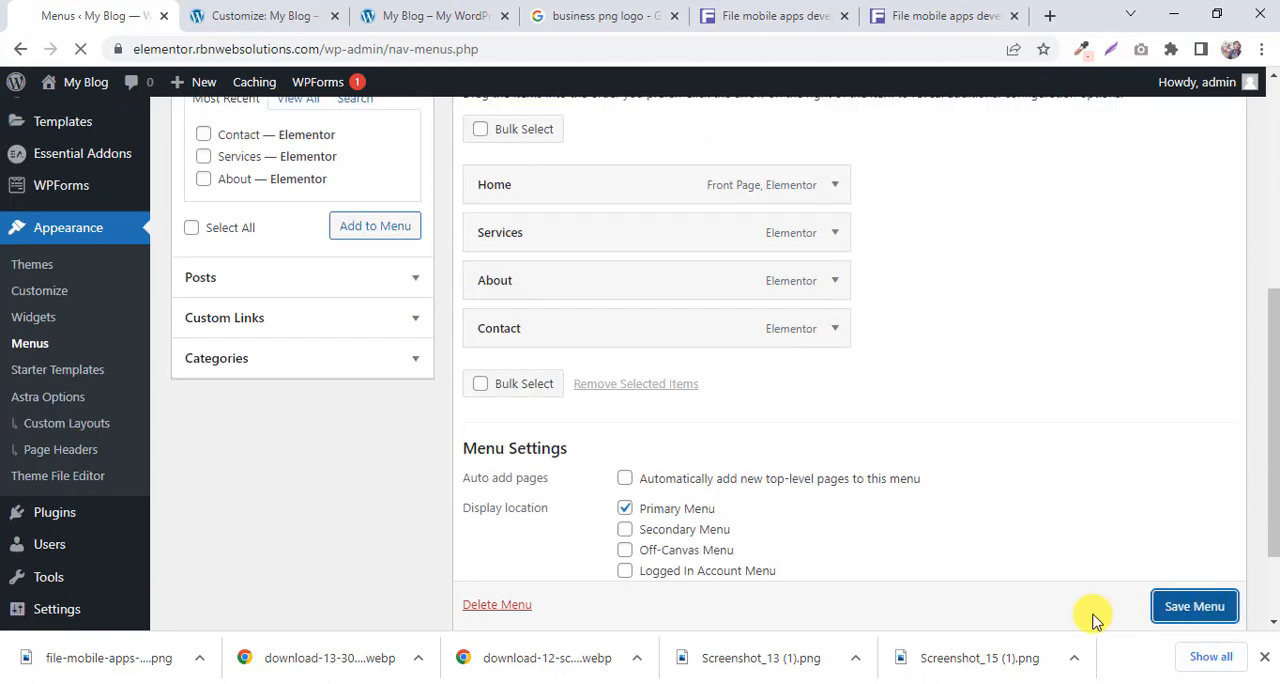
left_click(372, 15)
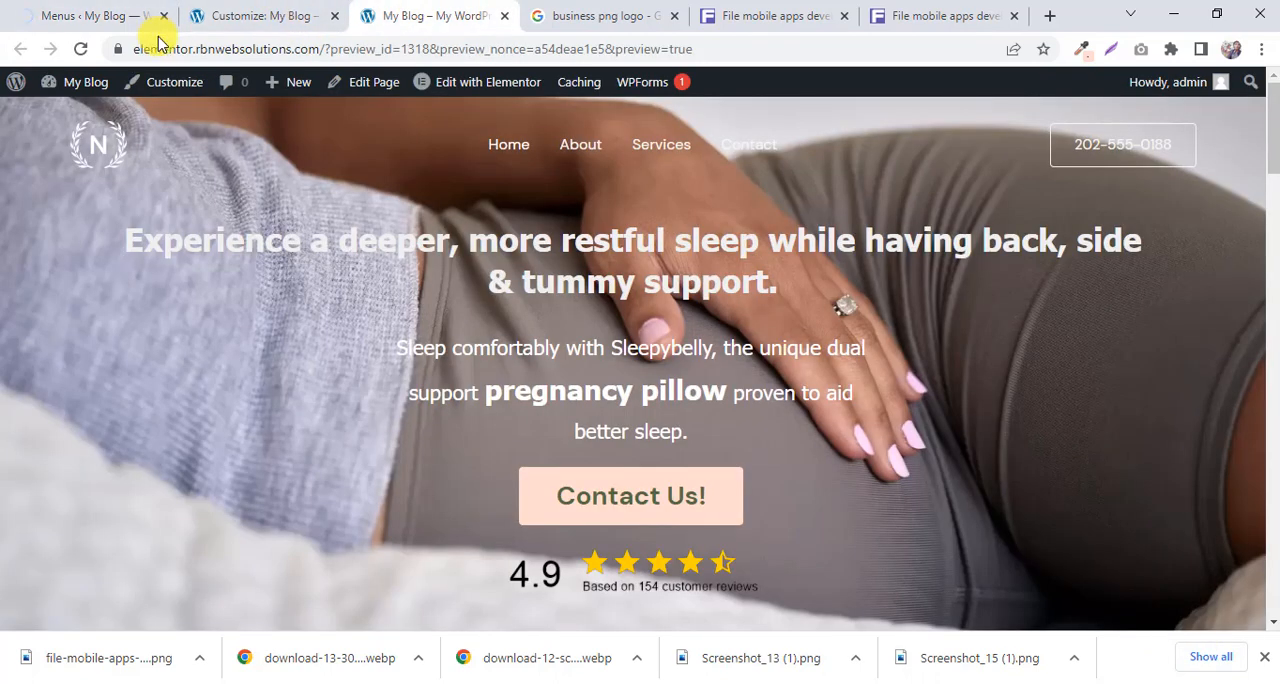
left_click(80, 49)
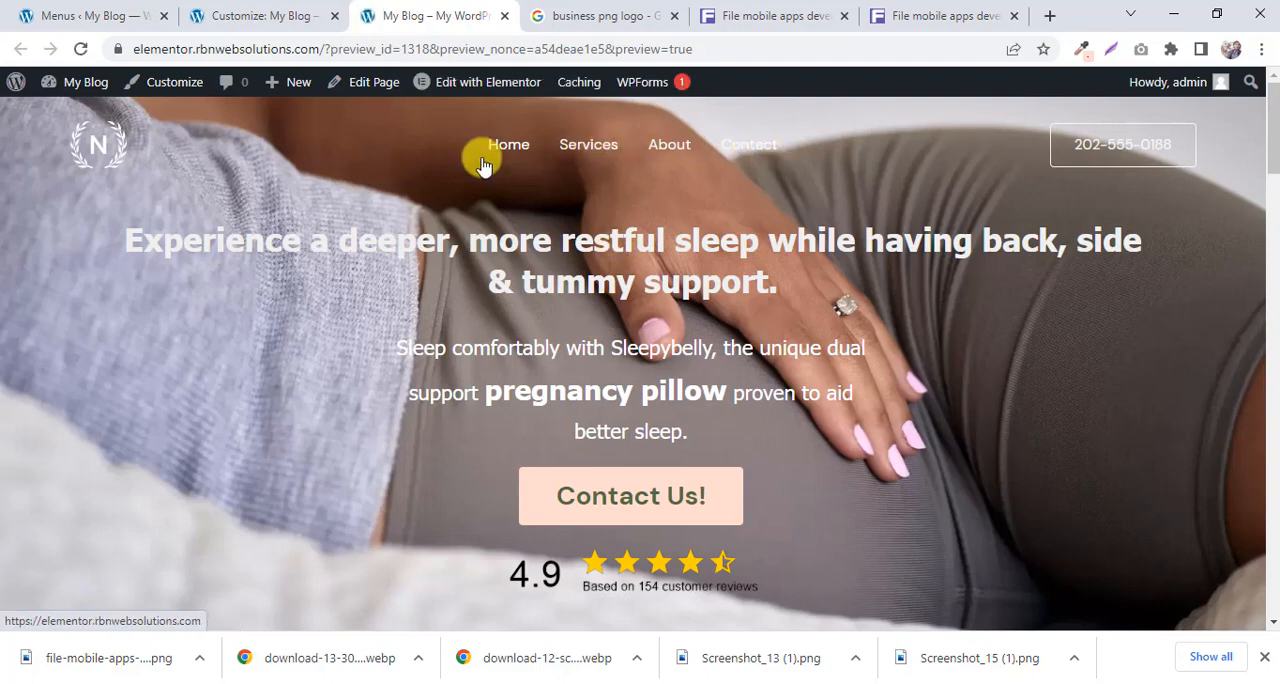
Create a new page titled Blog in a separate browser tab and publish it.
left_click(90, 16)
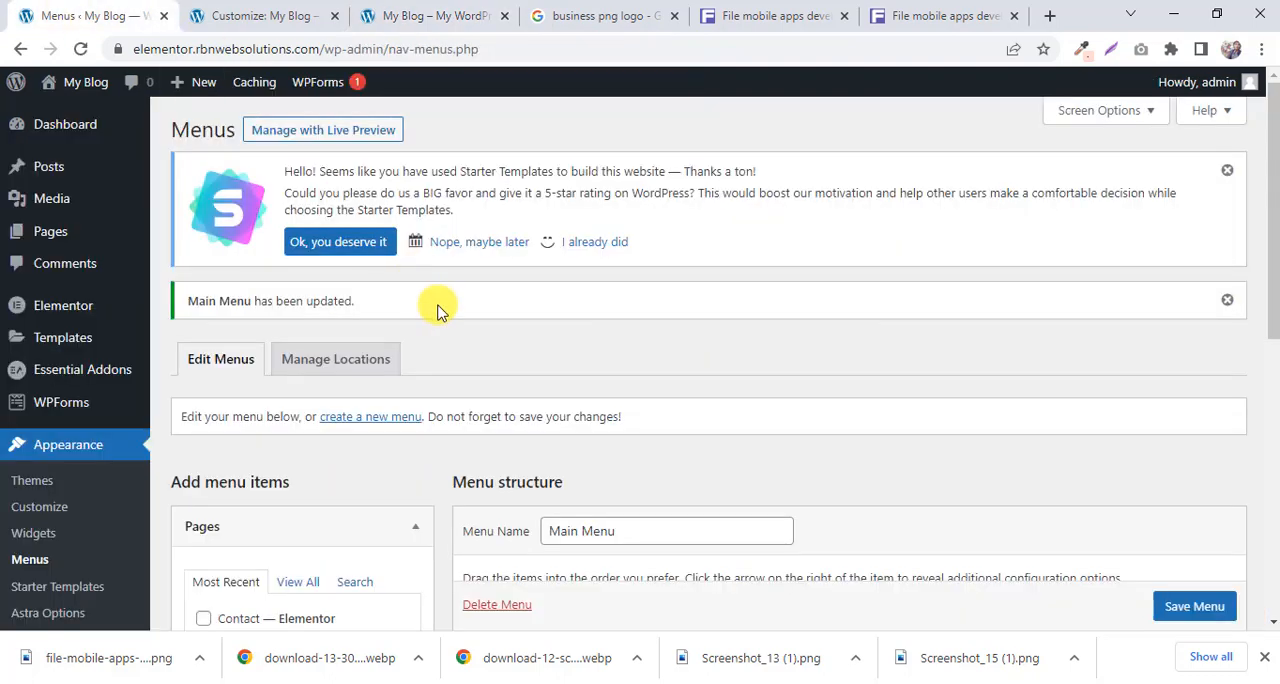
scroll(437, 310, "down", 3)
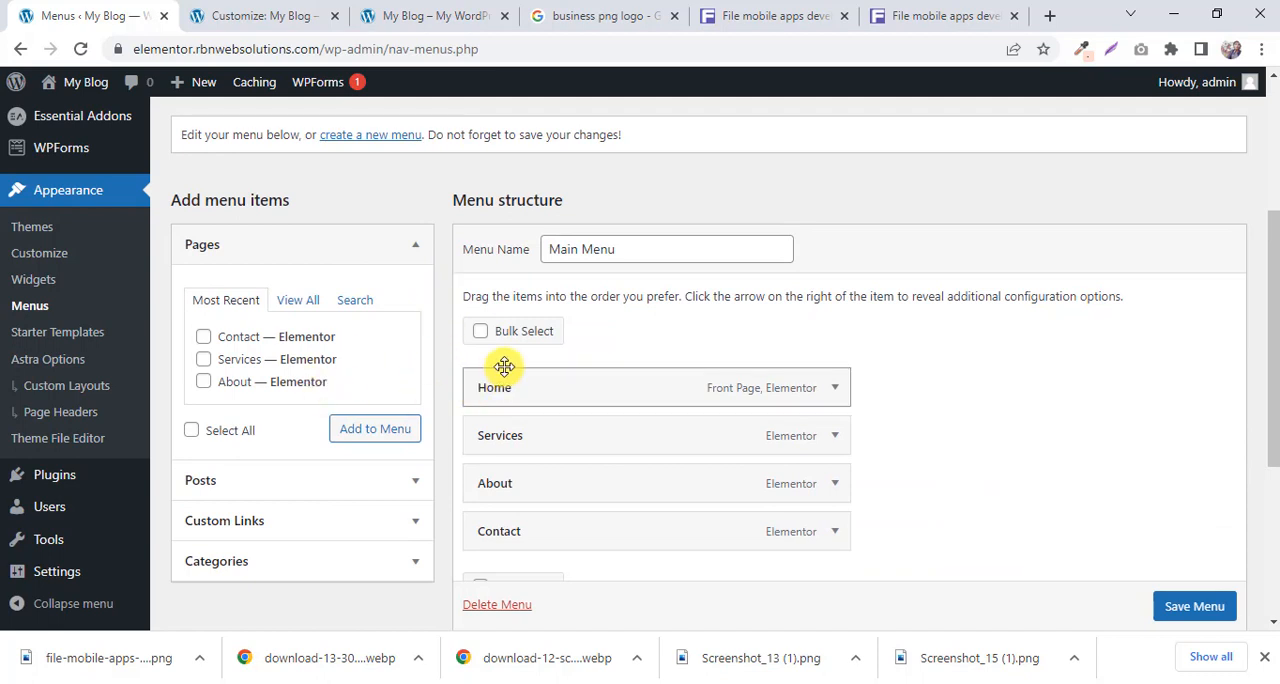
scroll(34, 340, "up", 2)
mouse_move(63, 170)
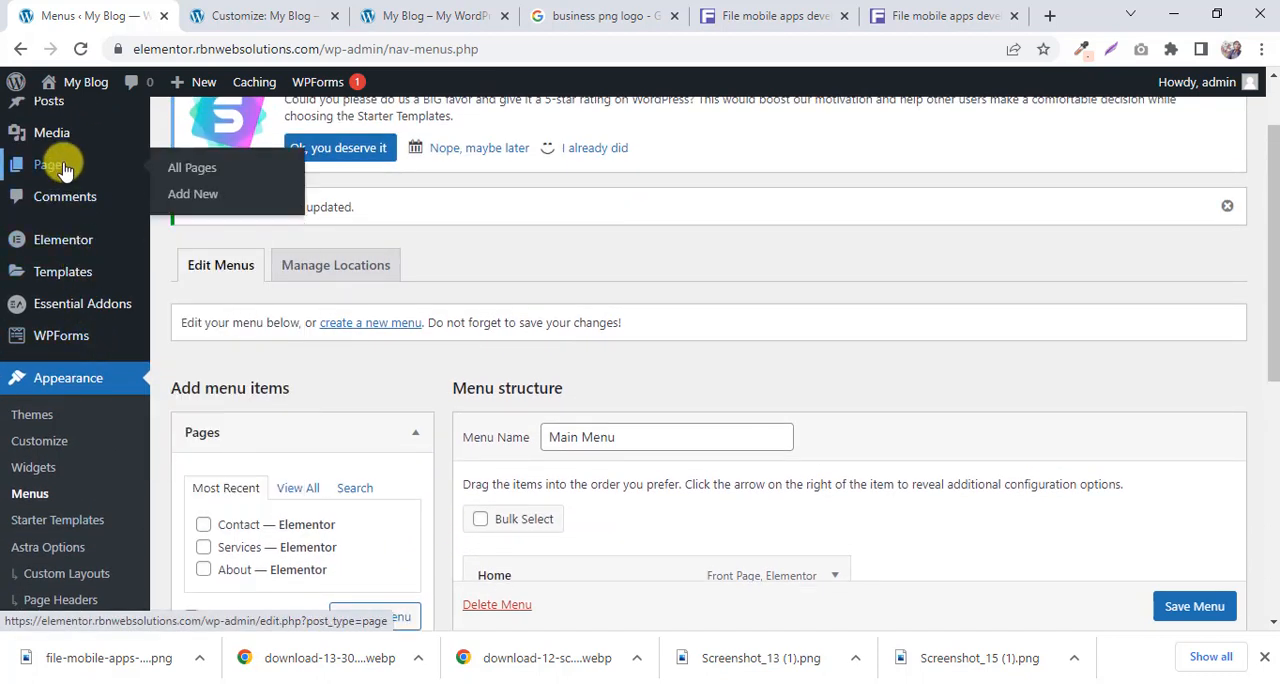
right_click(194, 196)
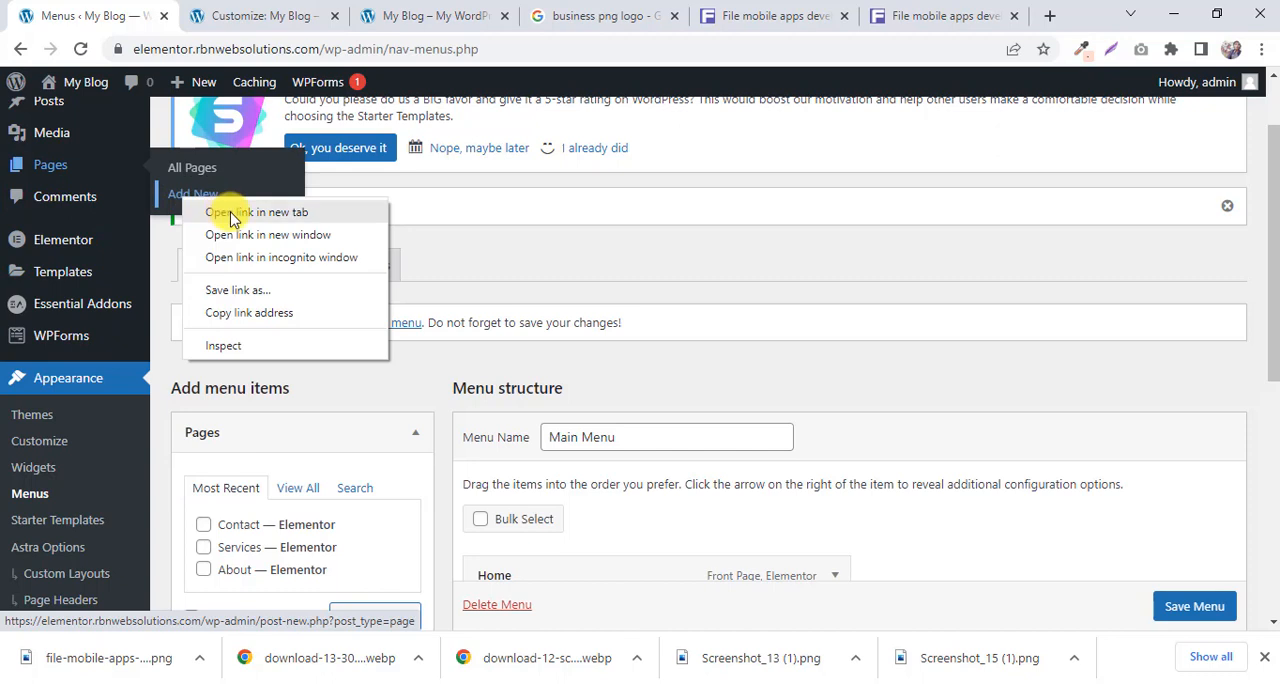
left_click(226, 211)
left_click(232, 8)
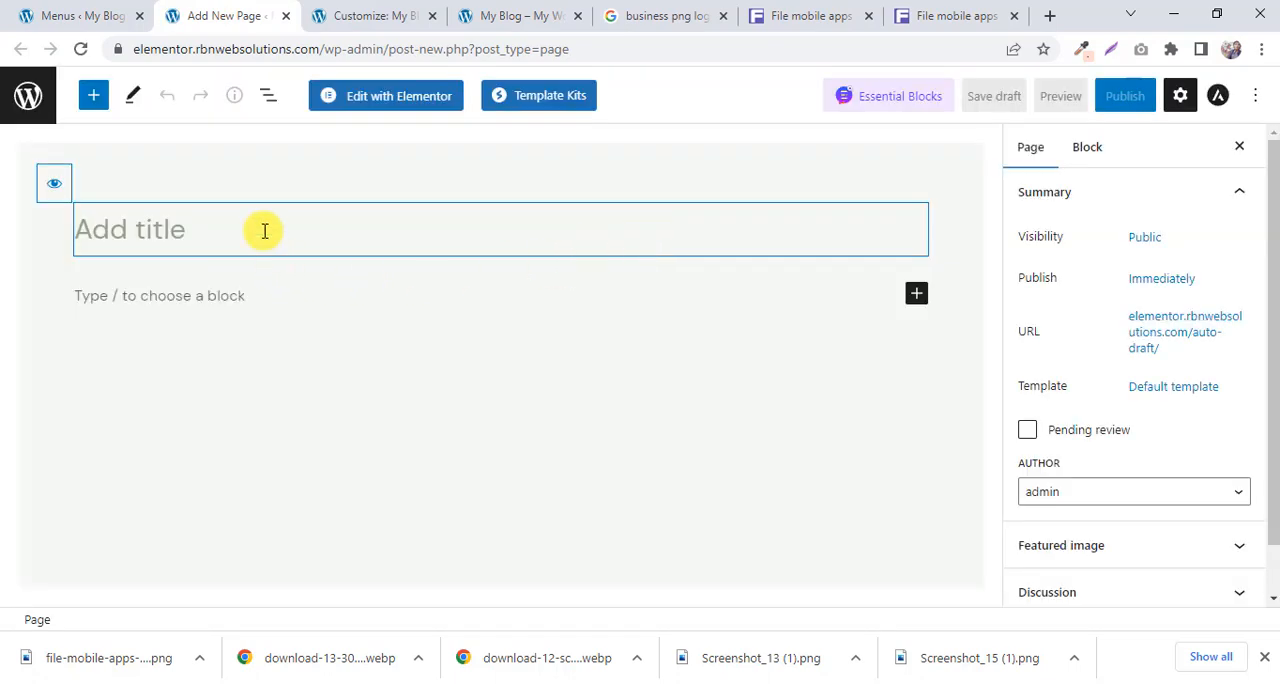
type("Blog")
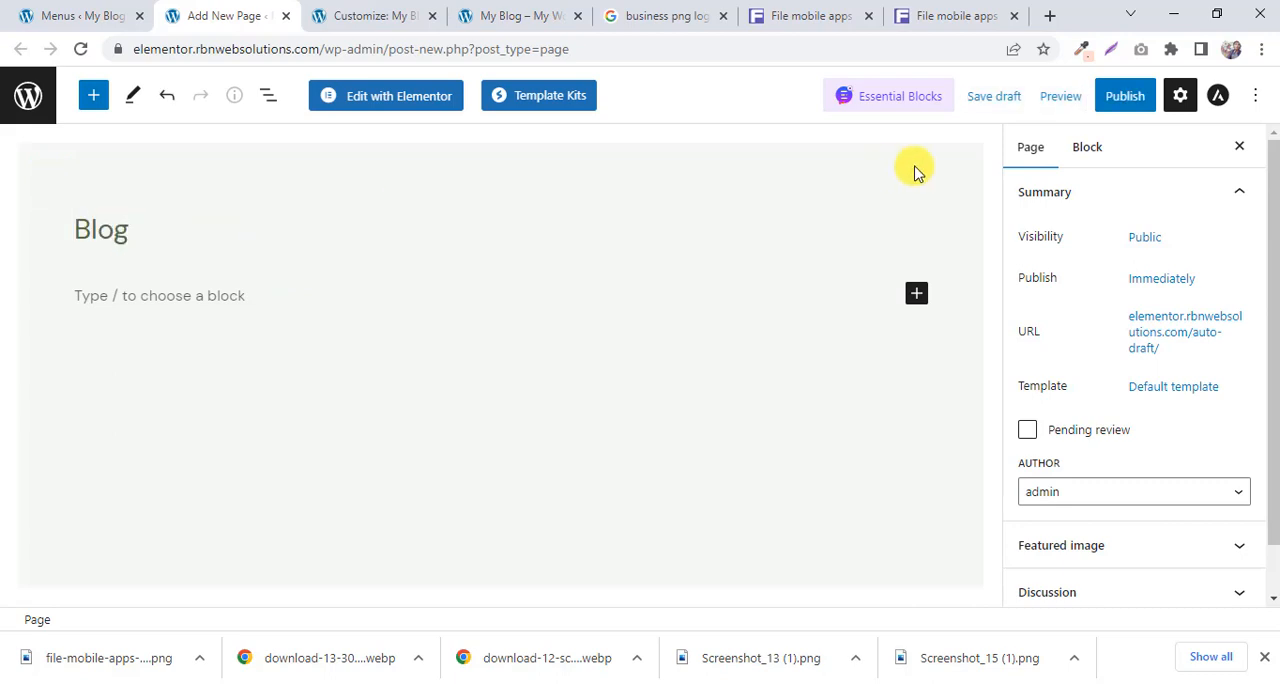
left_click(1124, 100)
left_click(1103, 113)
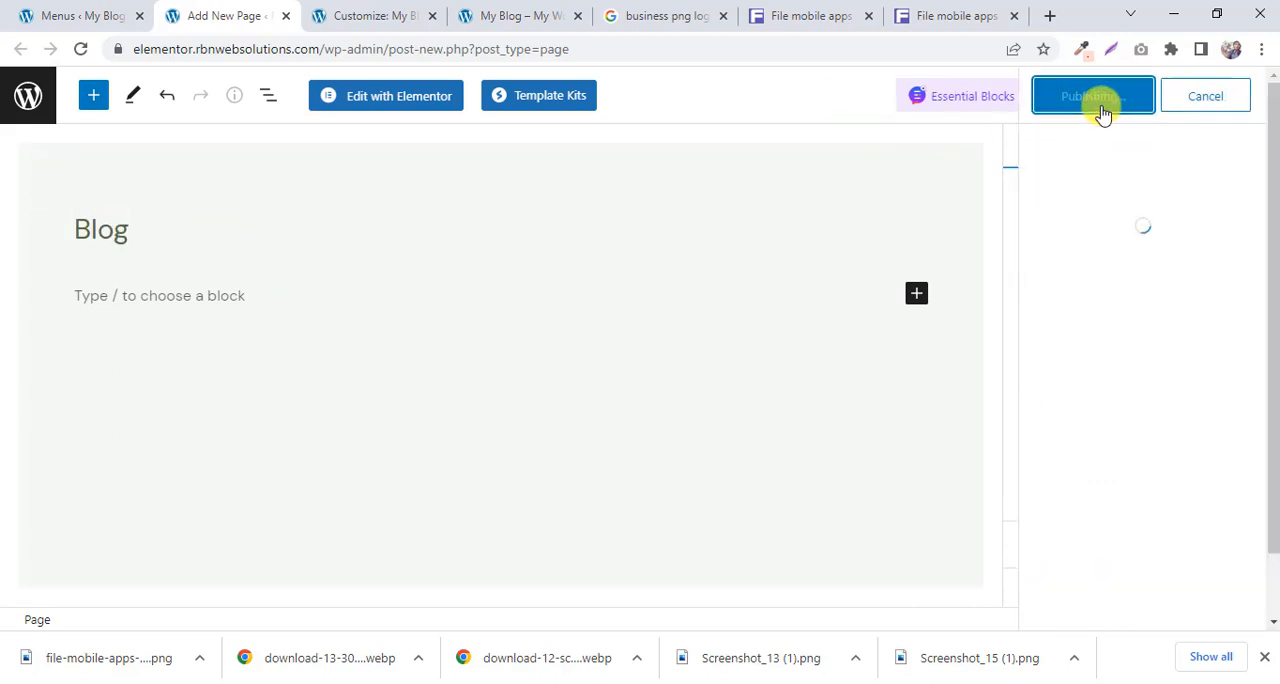
Add the Blog page to the Main Menu between Services and About, save it and check the reloaded site header.
left_click(92, 15)
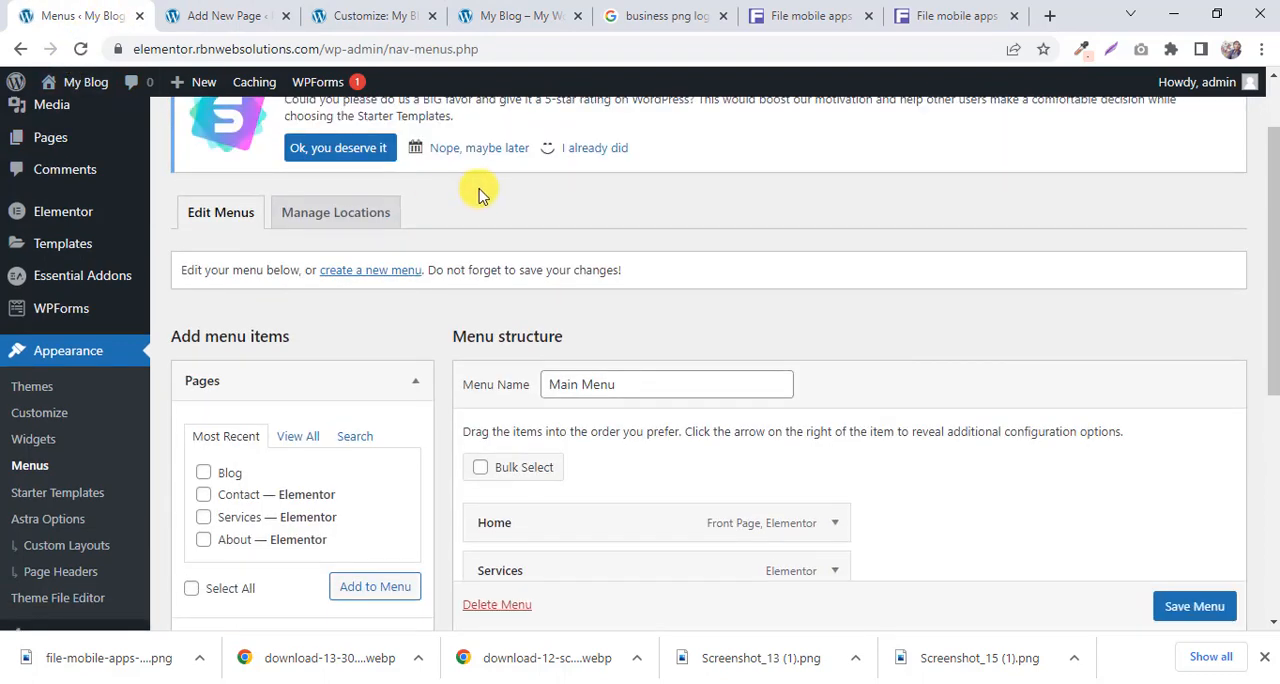
scroll(476, 200, "down", 3)
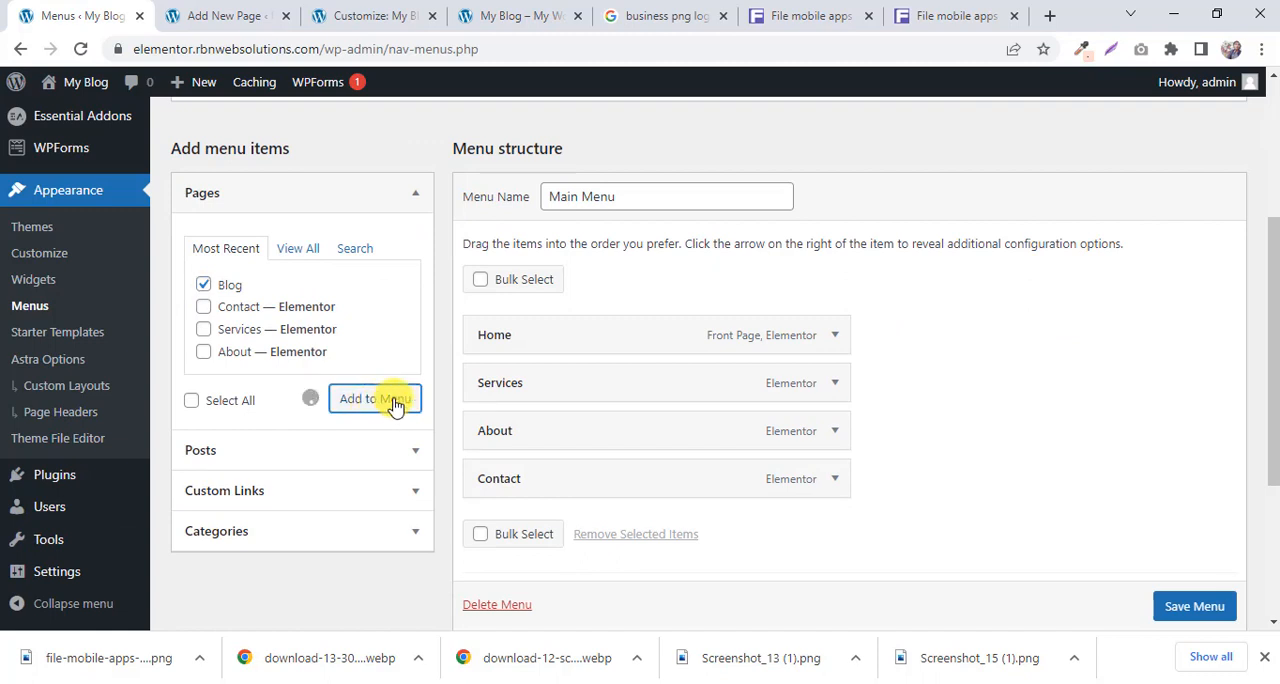
left_click_drag(521, 535, 523, 437)
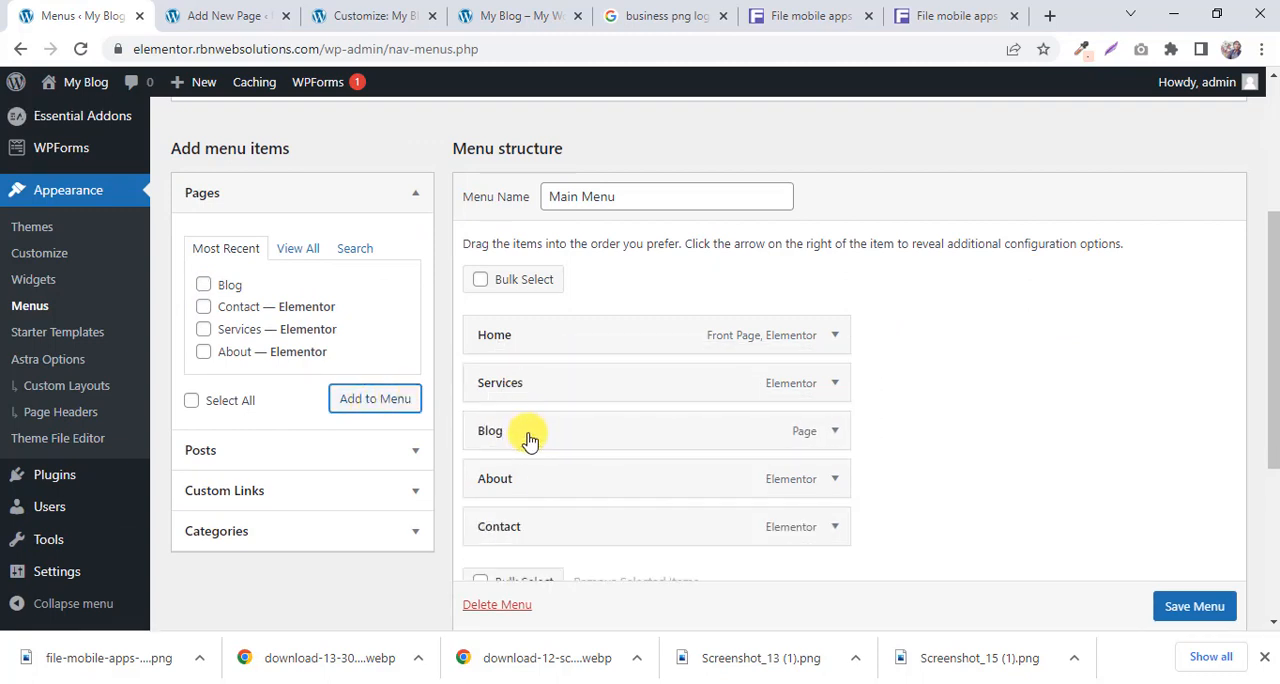
left_click(1175, 602)
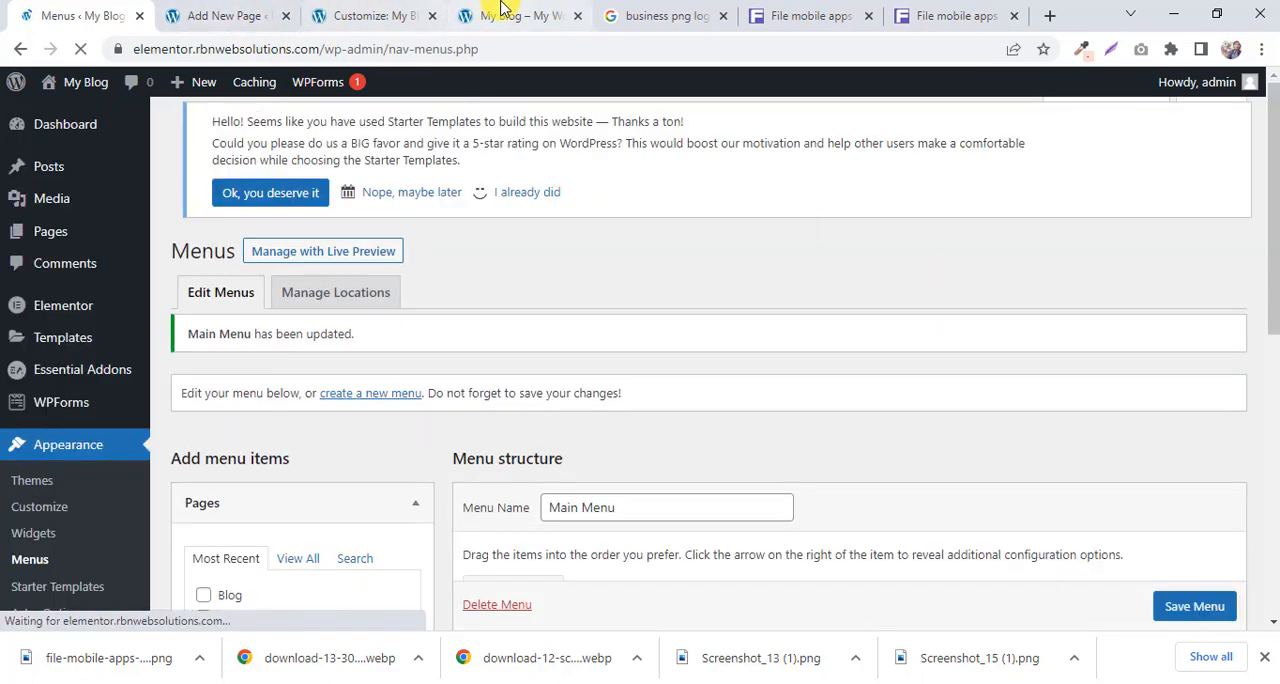
left_click(505, 15)
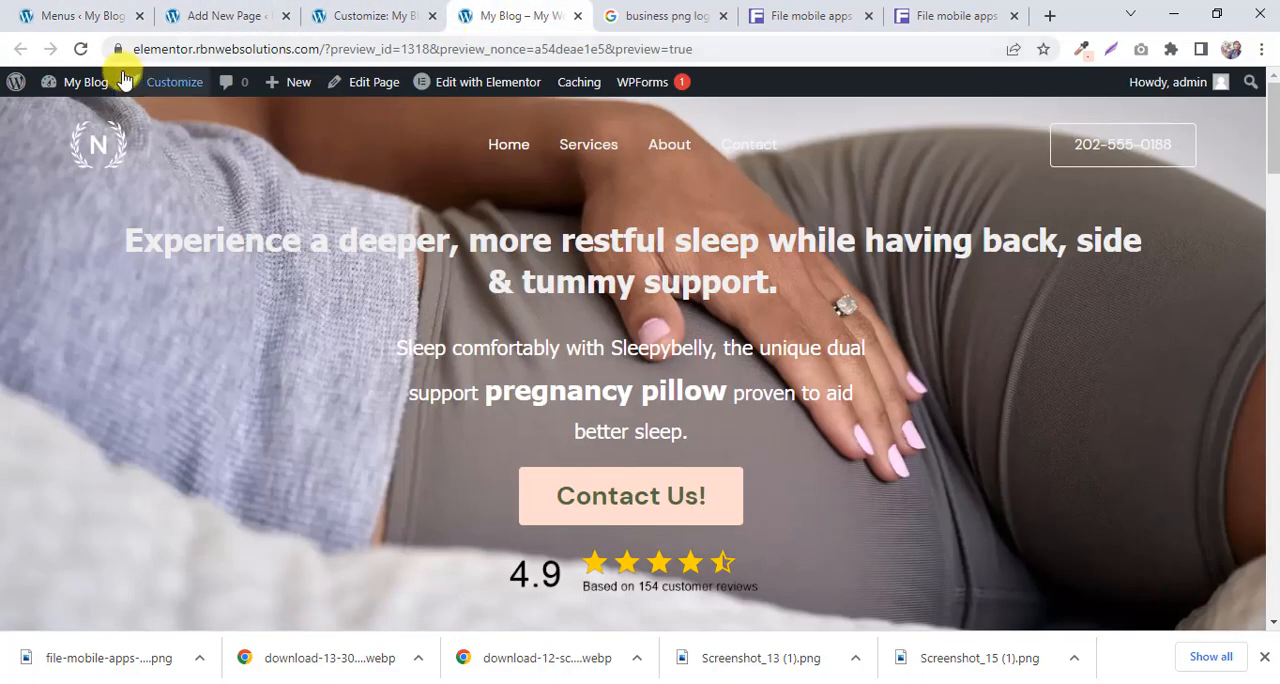
left_click(80, 50)
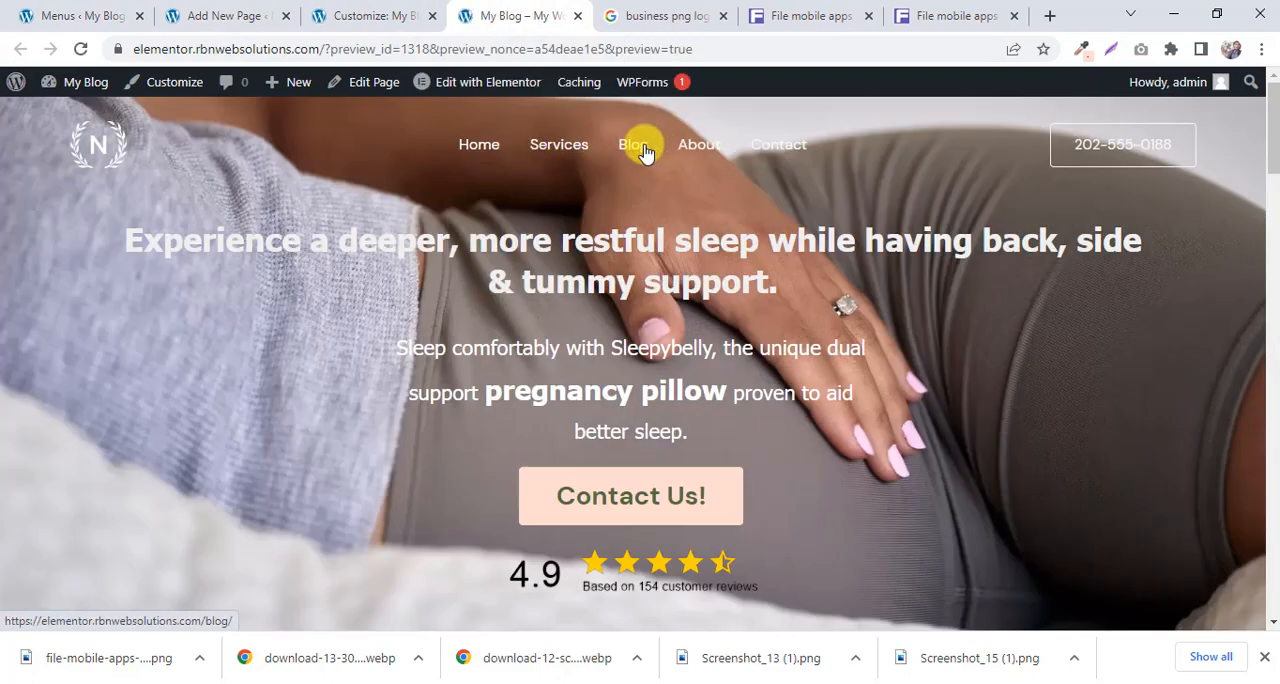
Return to the WordPress dashboard from the site preview and open the list of all pages.
left_click(58, 8)
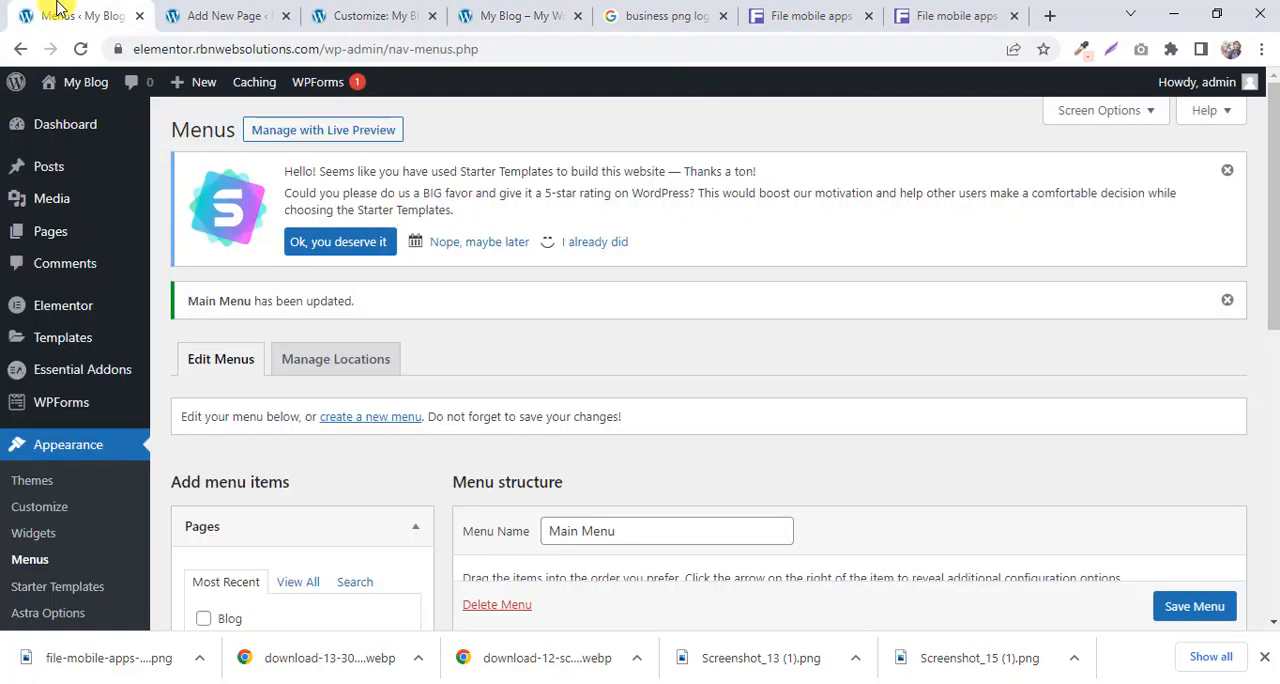
left_click(483, 10)
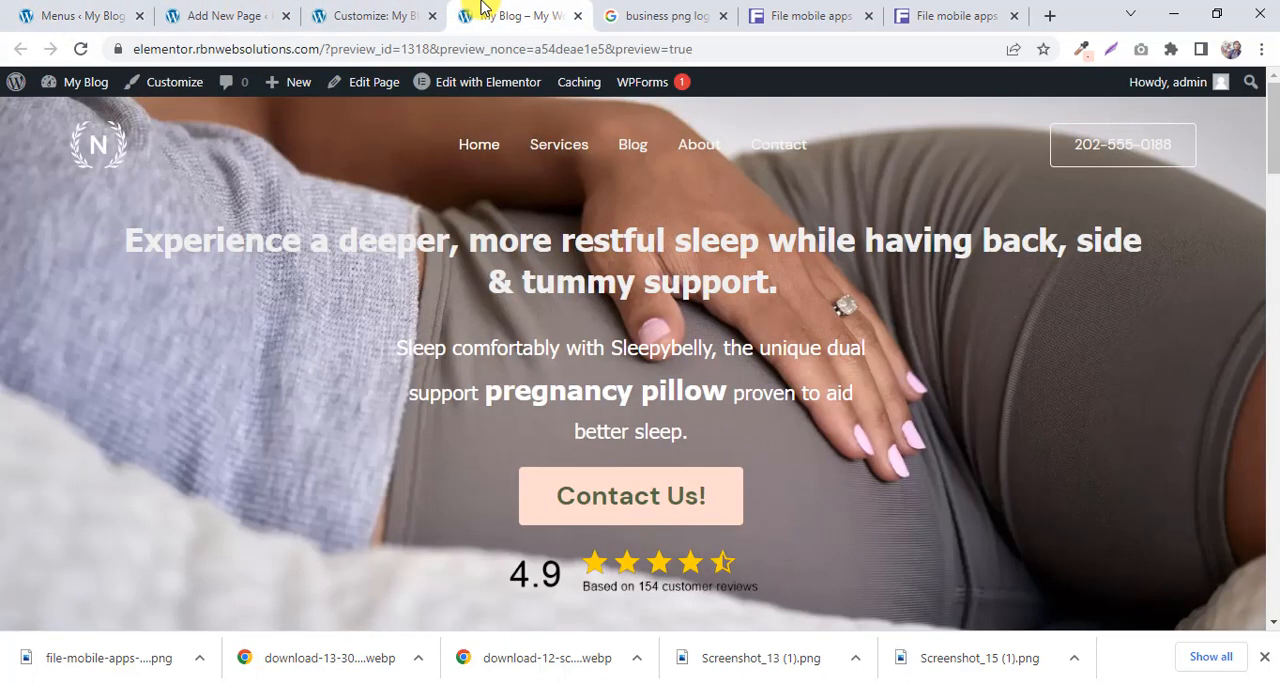
left_click(86, 10)
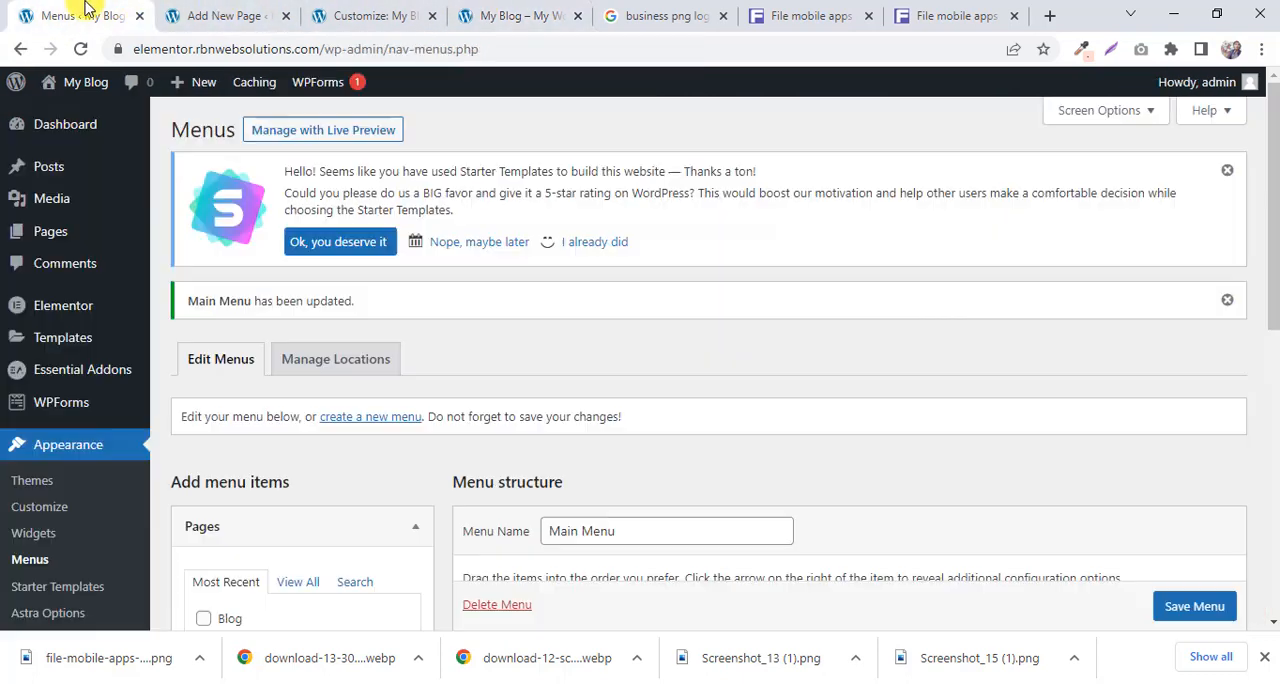
mouse_move(60, 235)
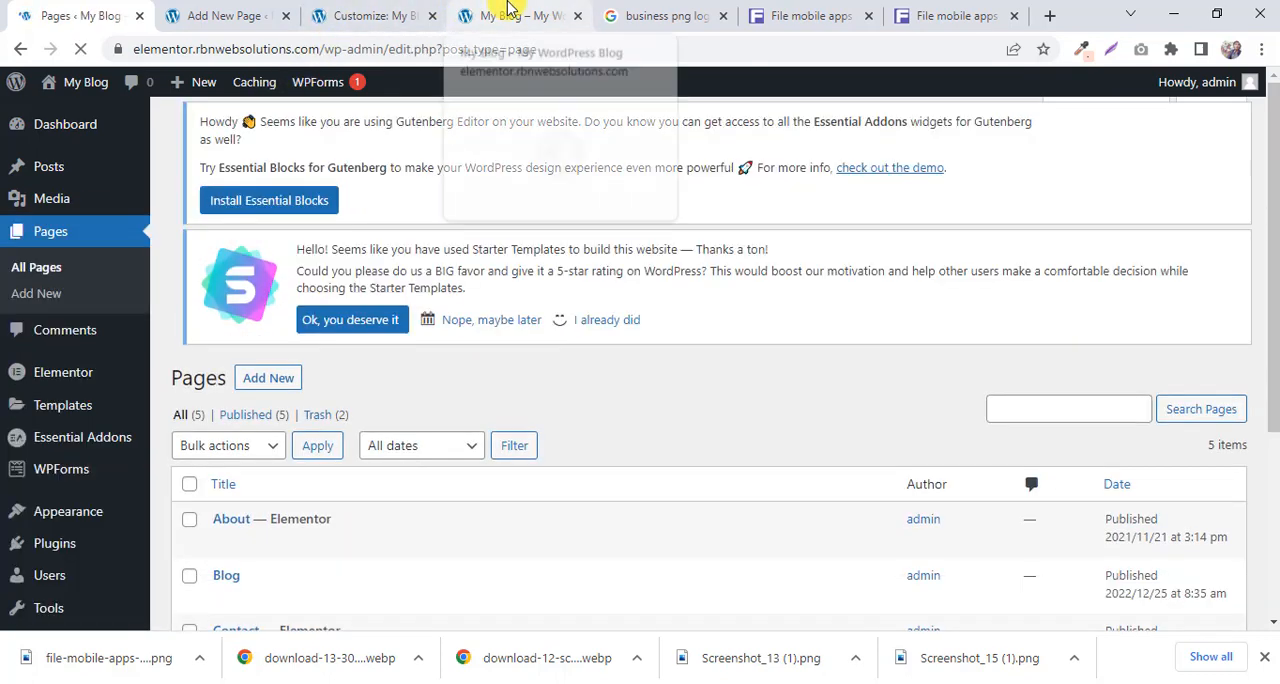
Look through the home page sections in the site preview and return to the Blog page's editor.
left_click(509, 12)
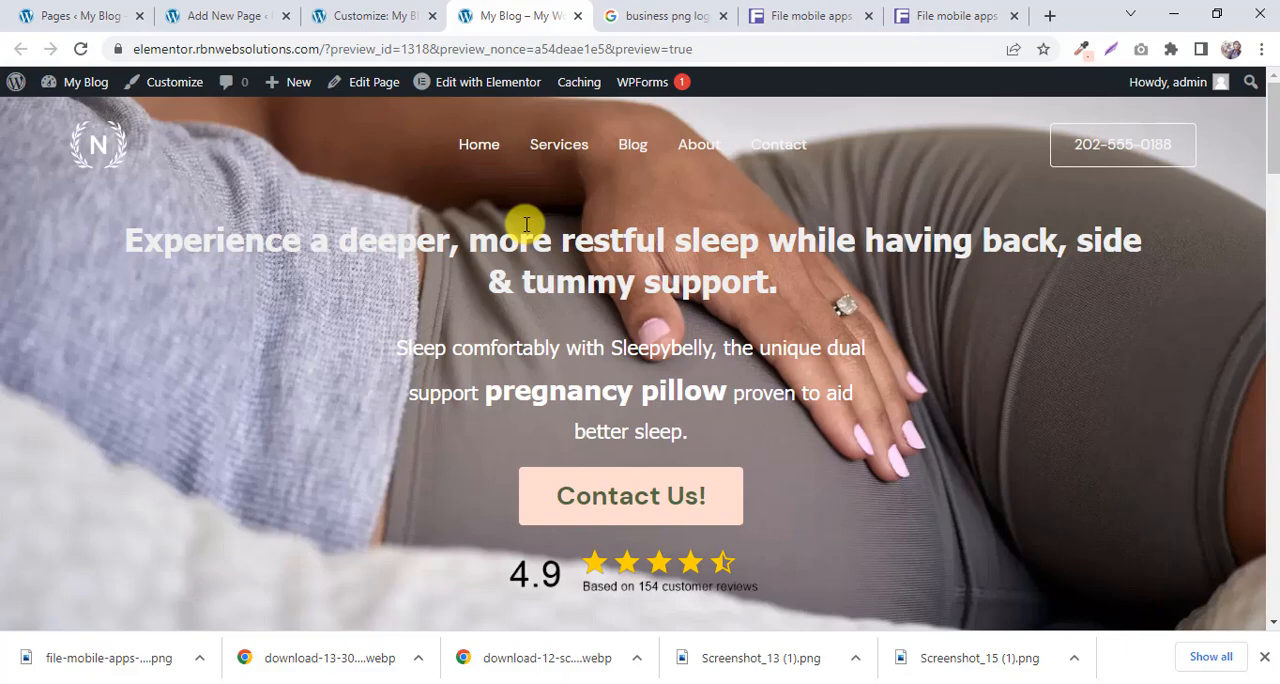
scroll(526, 224, "down", 7)
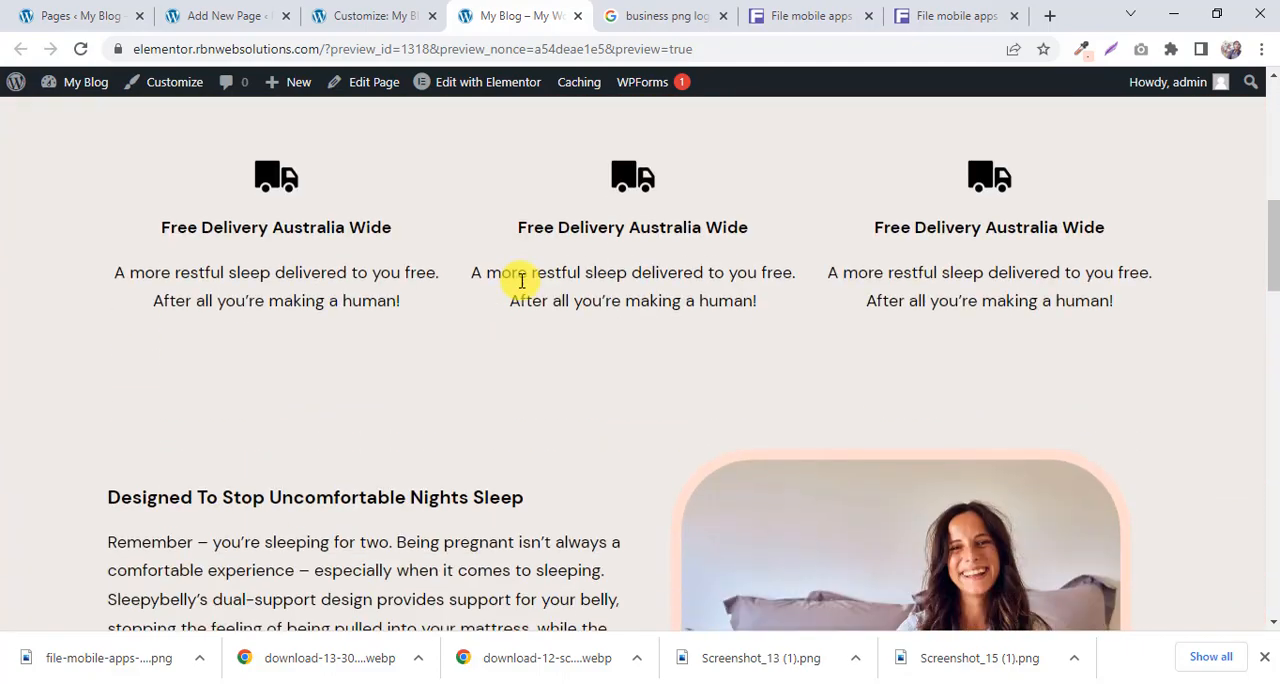
scroll(523, 288, "down", 9)
scroll(524, 291, "up", 5)
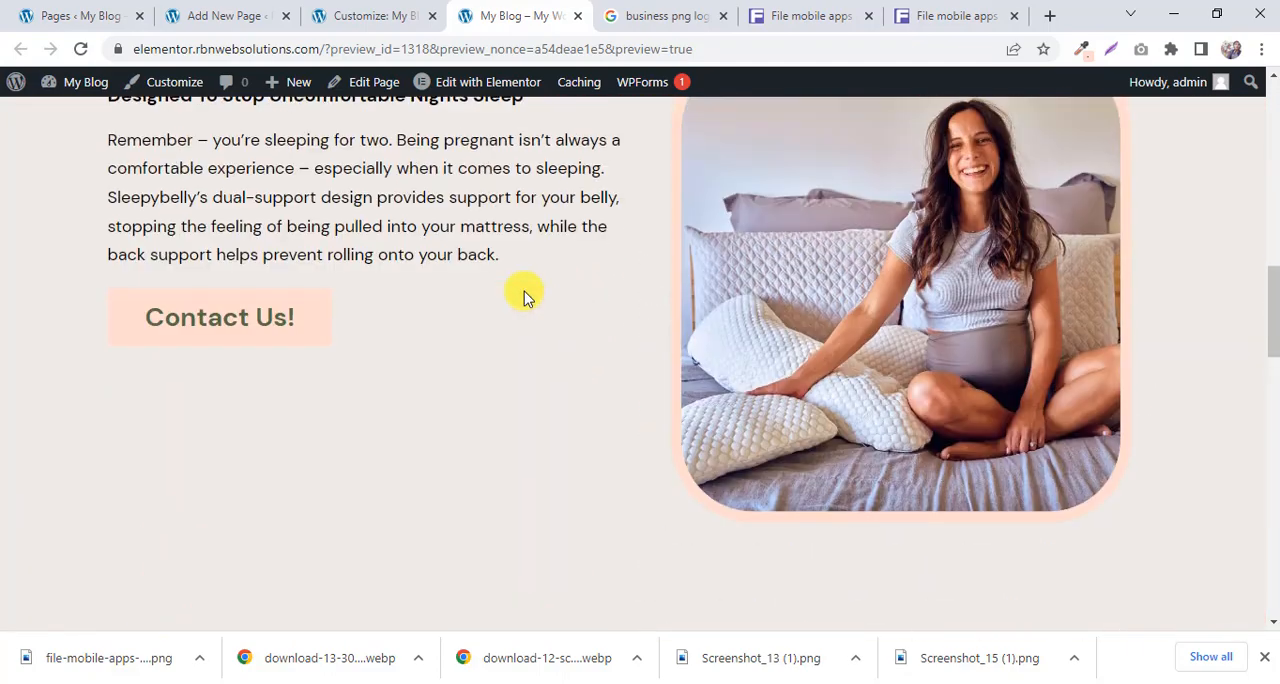
scroll(524, 293, "up", 10)
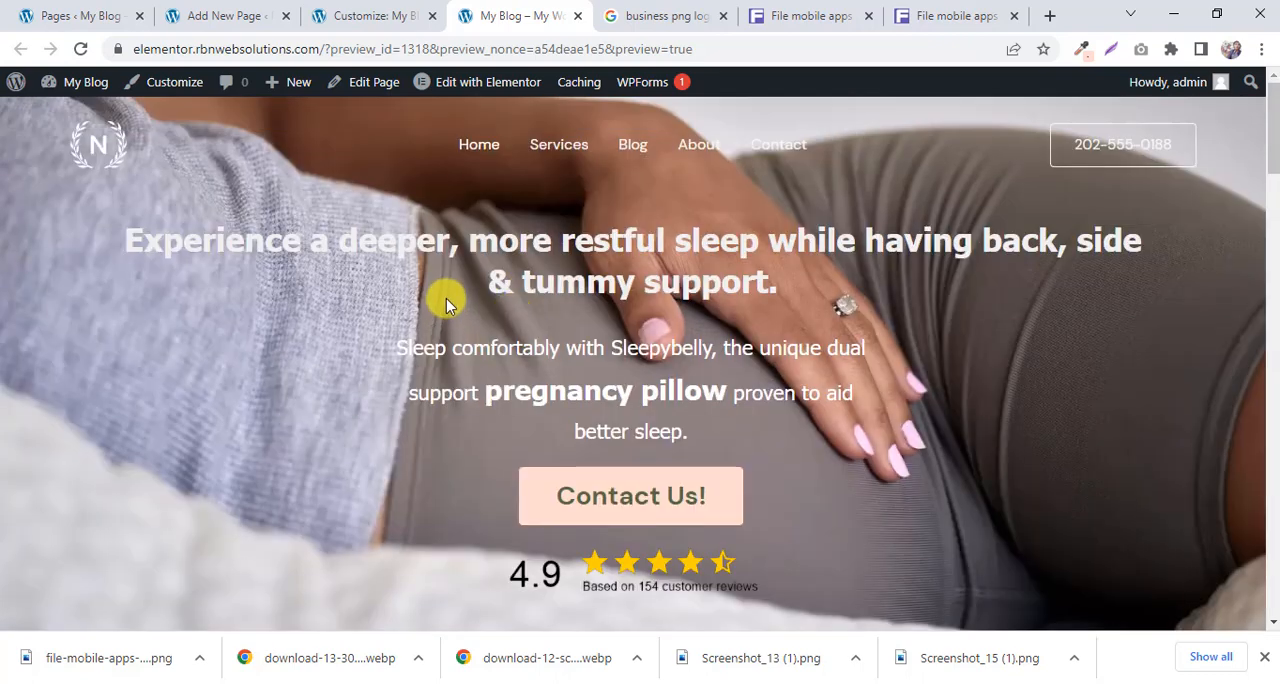
scroll(455, 309, "down", 5)
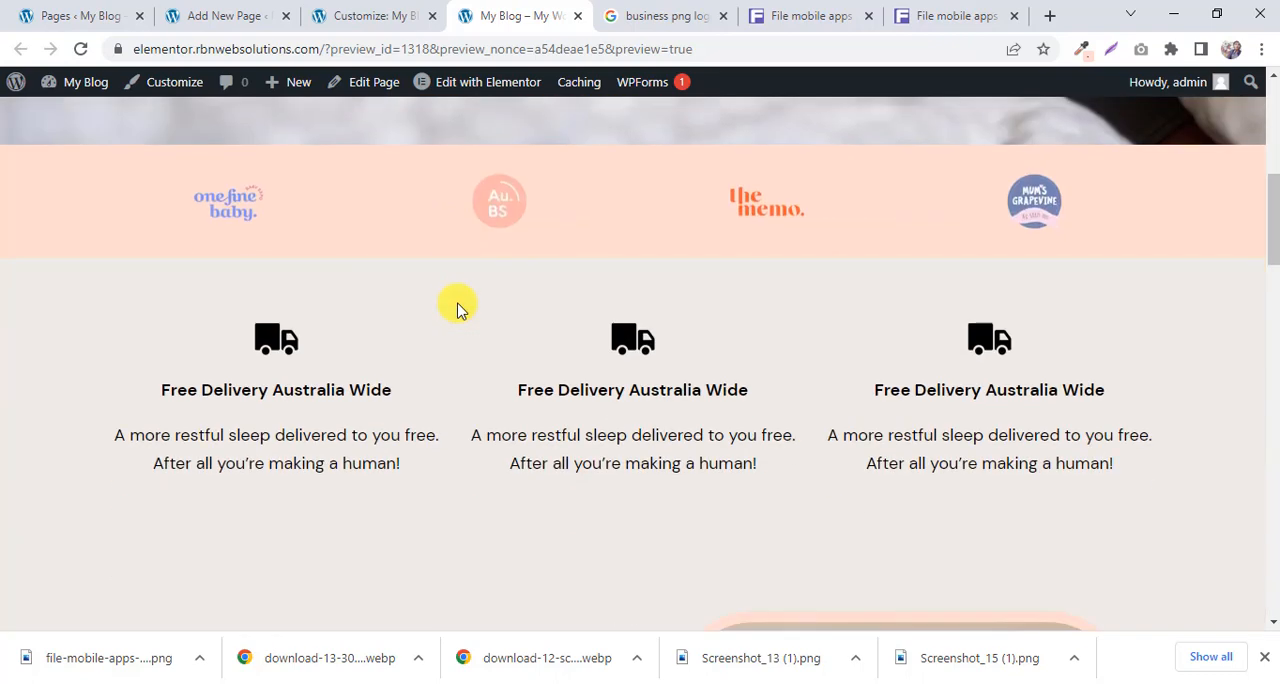
left_click(226, 15)
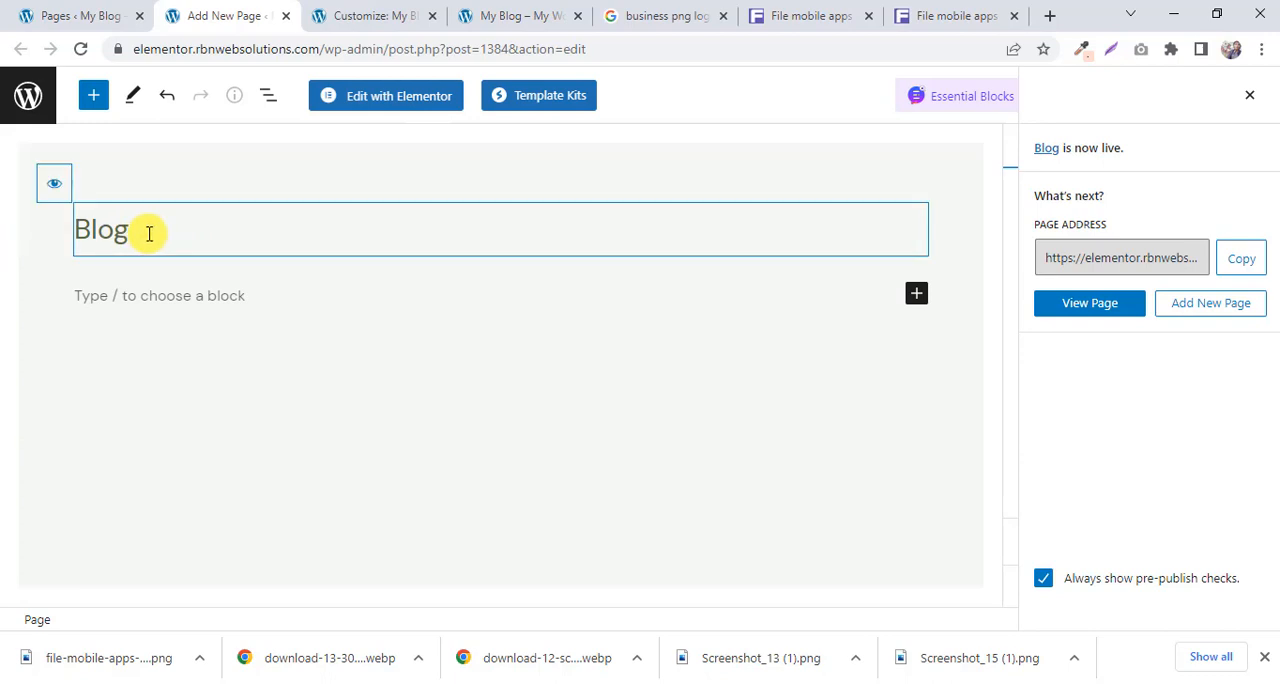
Retitle the Blog page as Services and update it.
left_click_drag(149, 234, 72, 236)
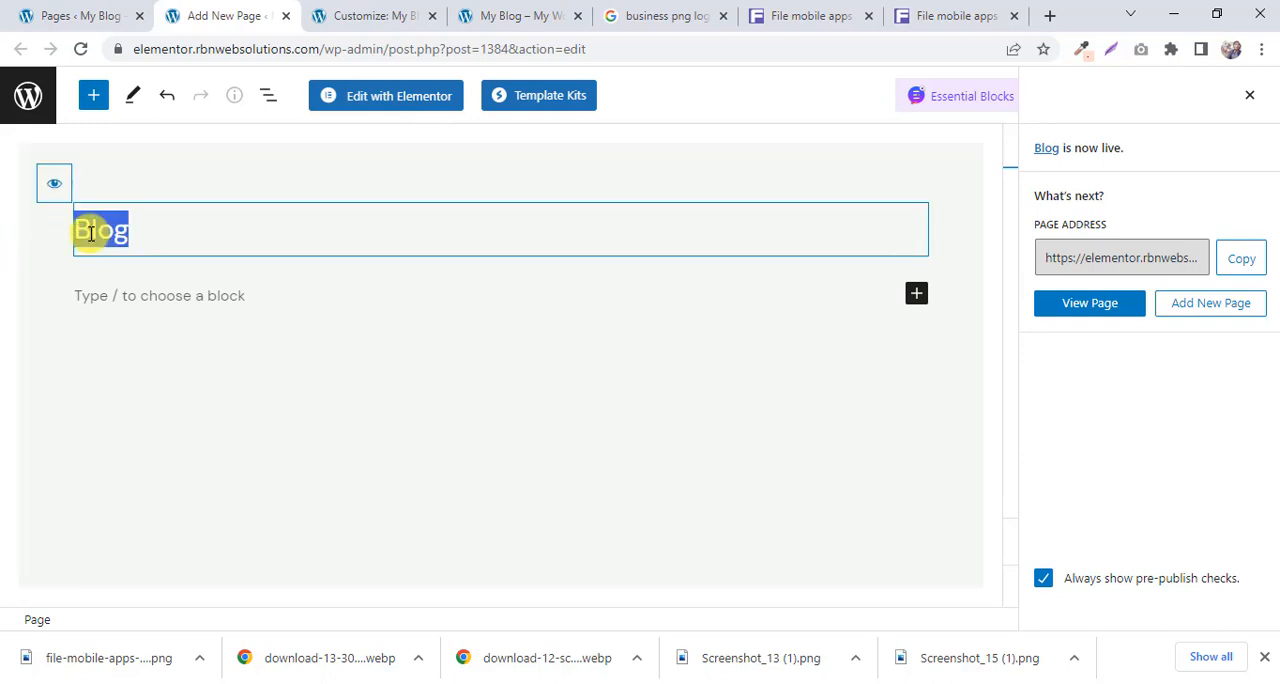
type("Services")
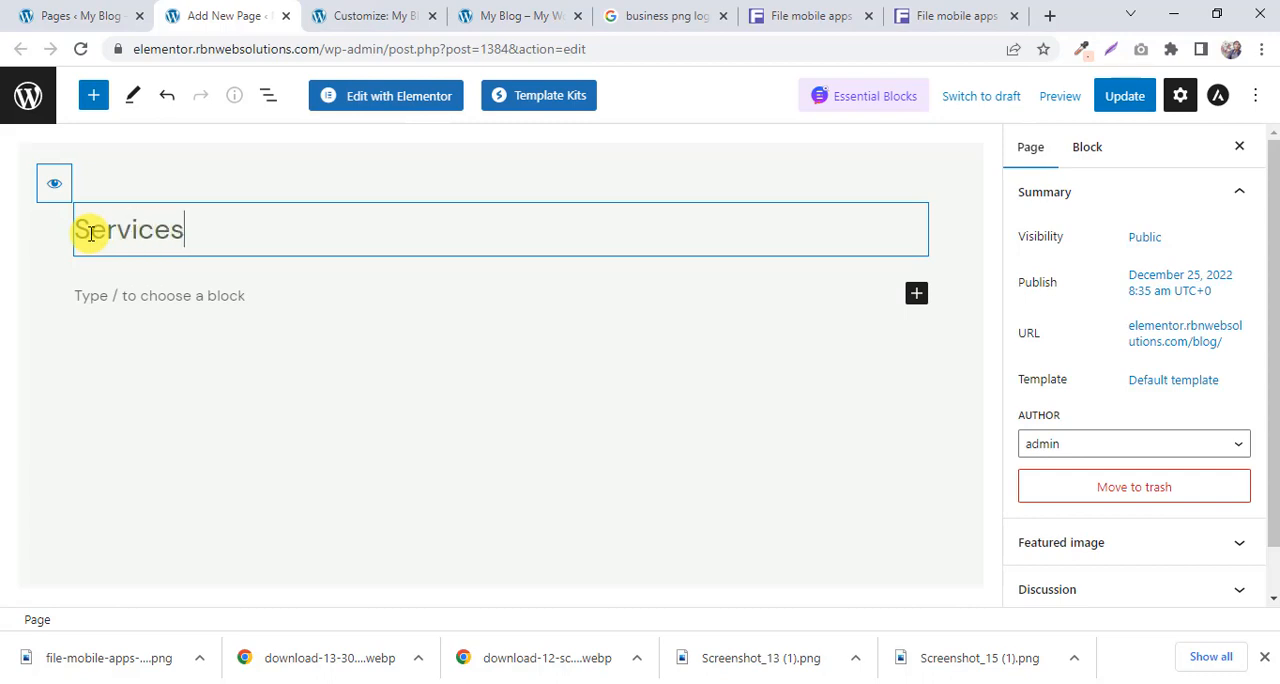
left_click(1120, 95)
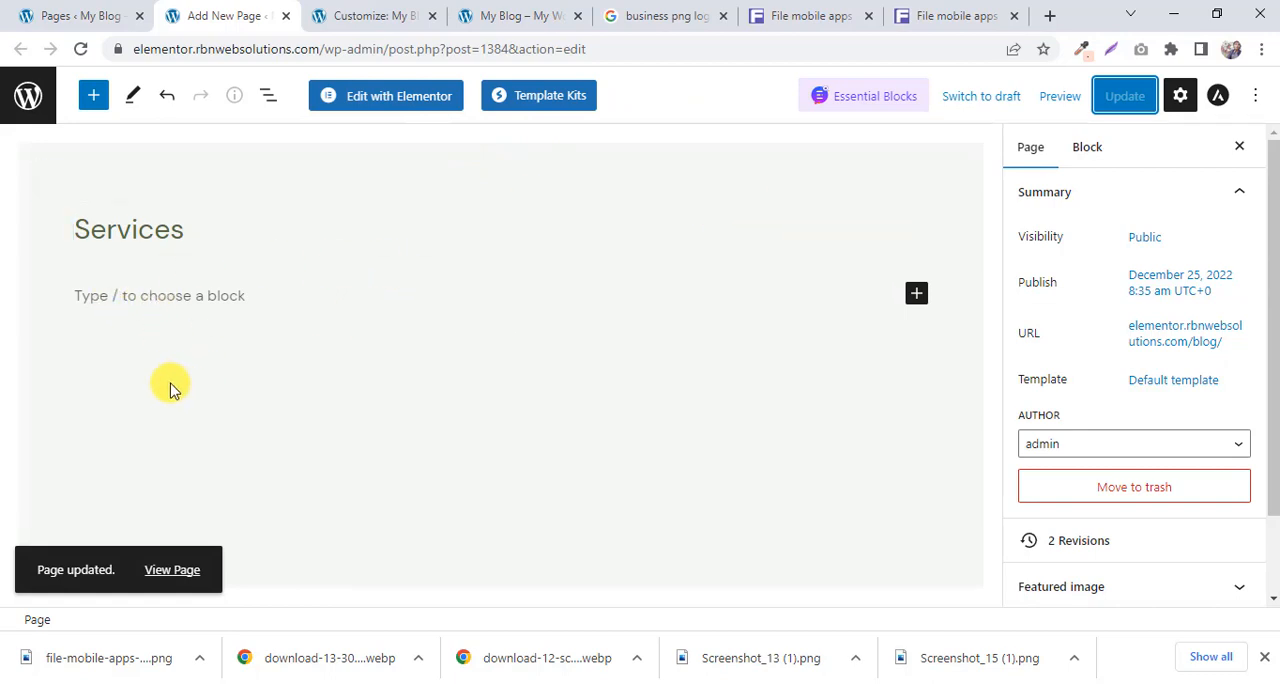
Open the retitled page in Elementor and add a single-column section to it.
left_click(411, 104)
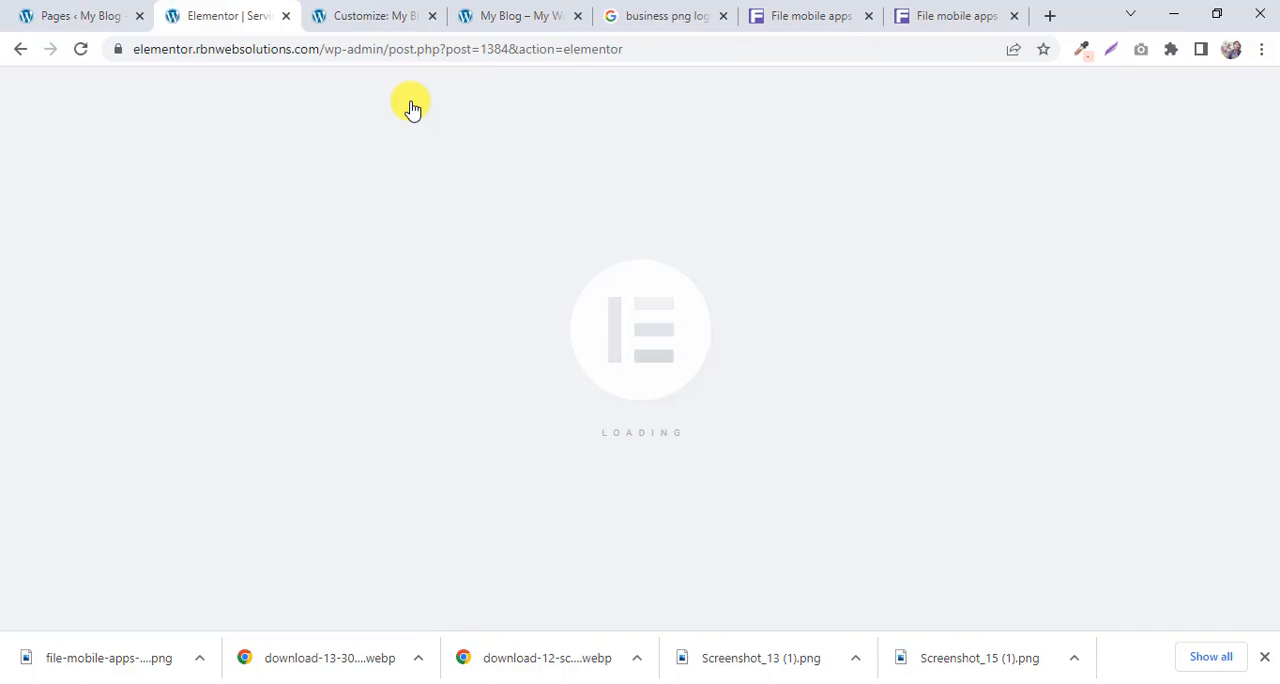
left_click(520, 15)
scroll(543, 289, "up", 5)
left_click(240, 15)
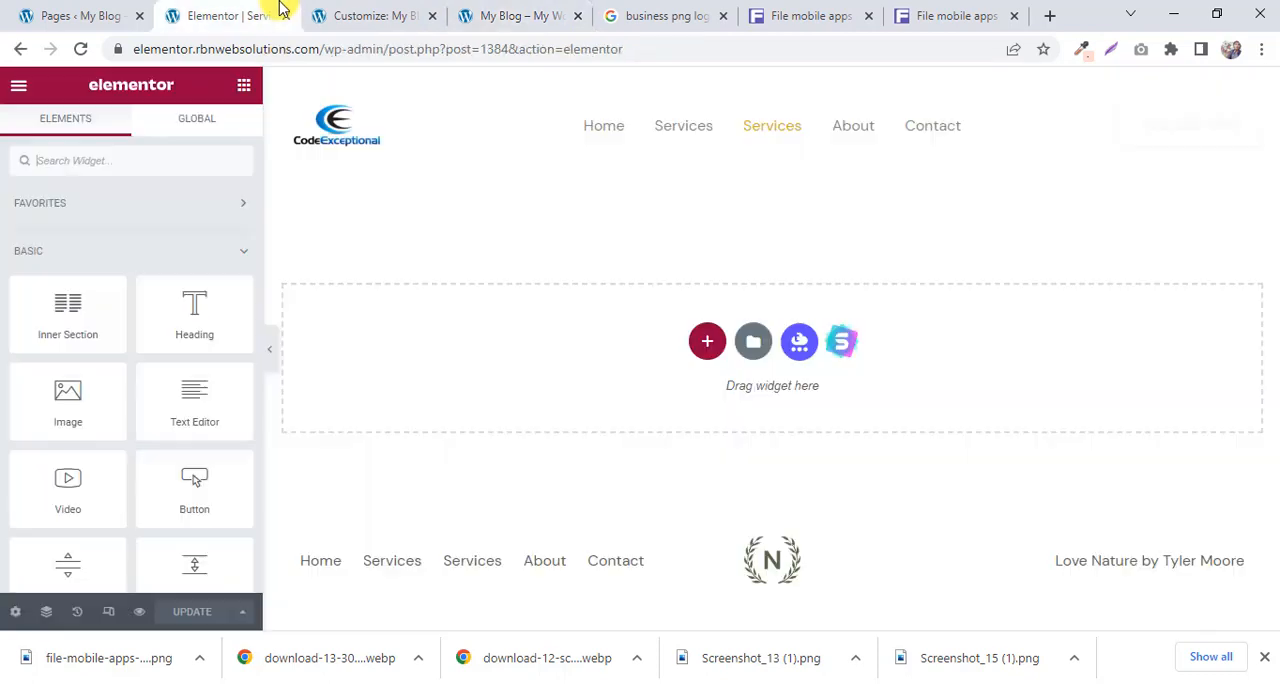
left_click(710, 341)
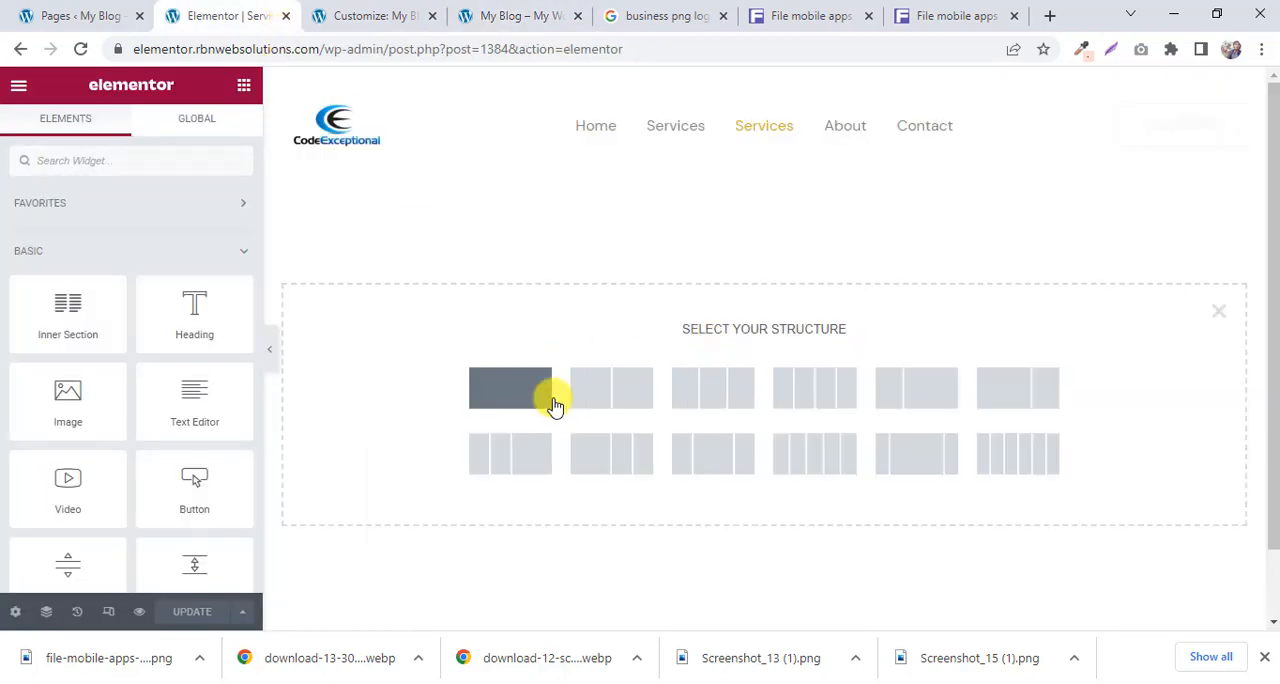
left_click(549, 404)
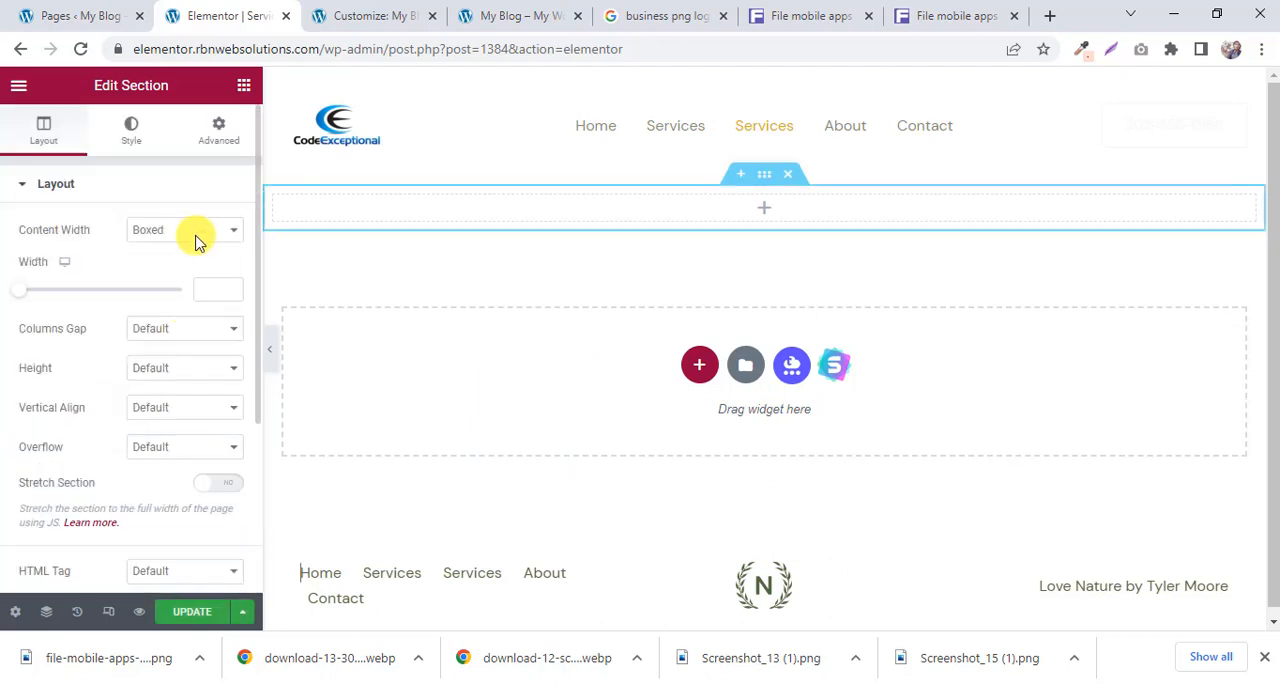
Try to place the Essential Addons Counter widget in the new section.
left_click(243, 86)
scroll(157, 383, "down", 3)
scroll(143, 350, "down", 15)
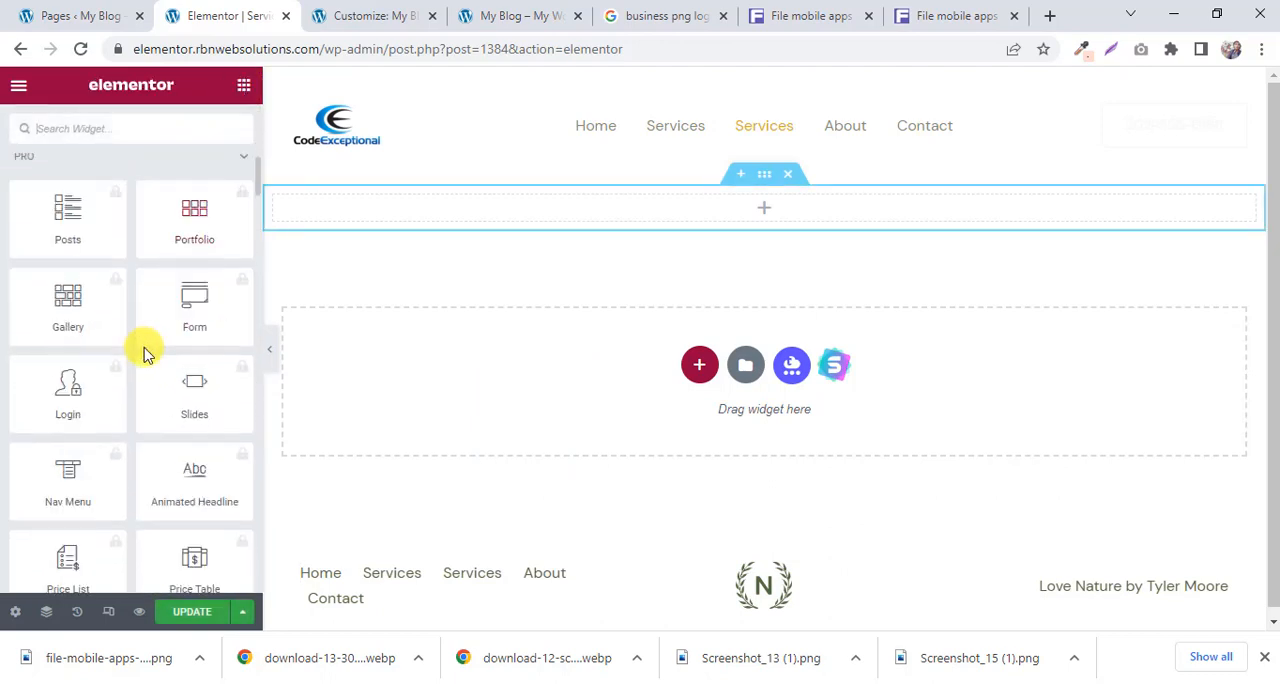
scroll(145, 378, "down", 10)
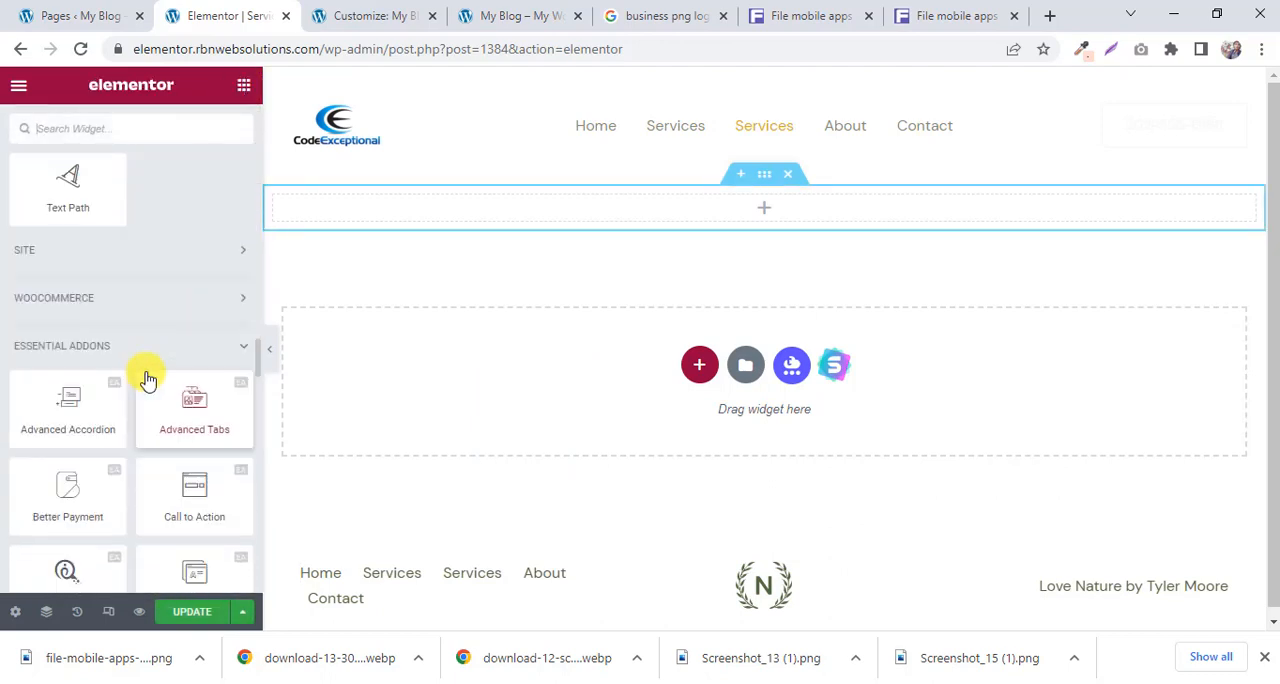
scroll(146, 371, "down", 8)
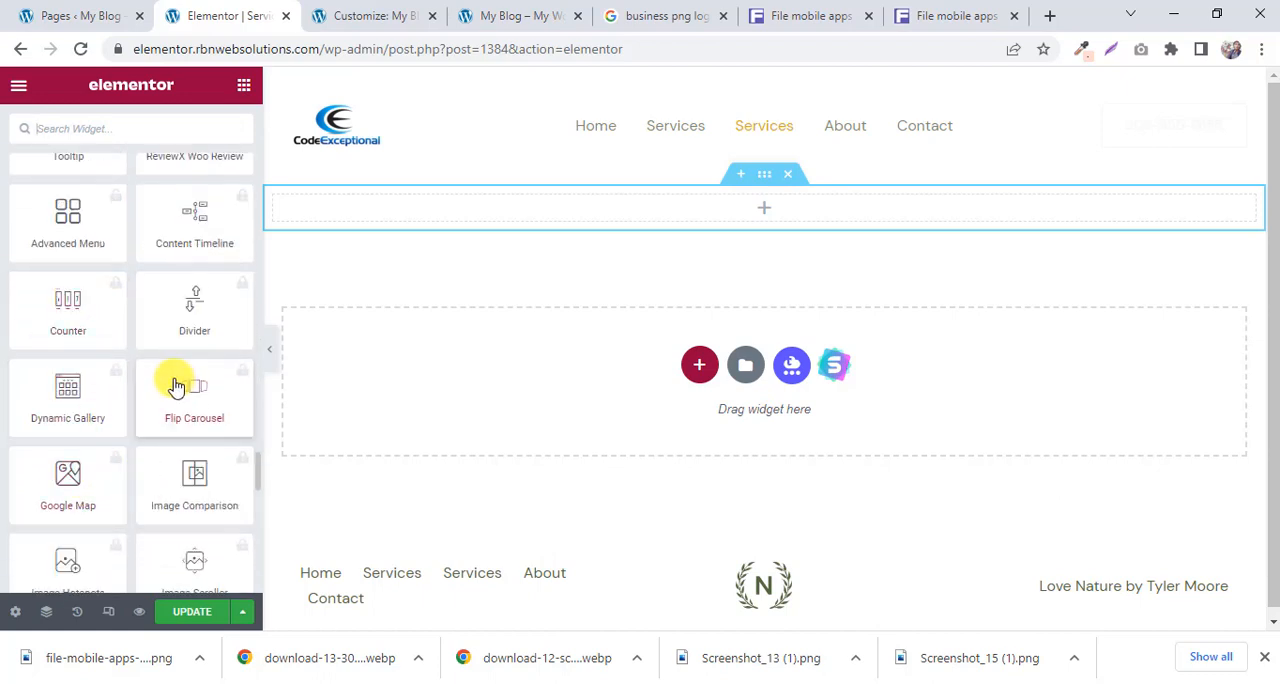
left_click_drag(72, 333, 766, 207)
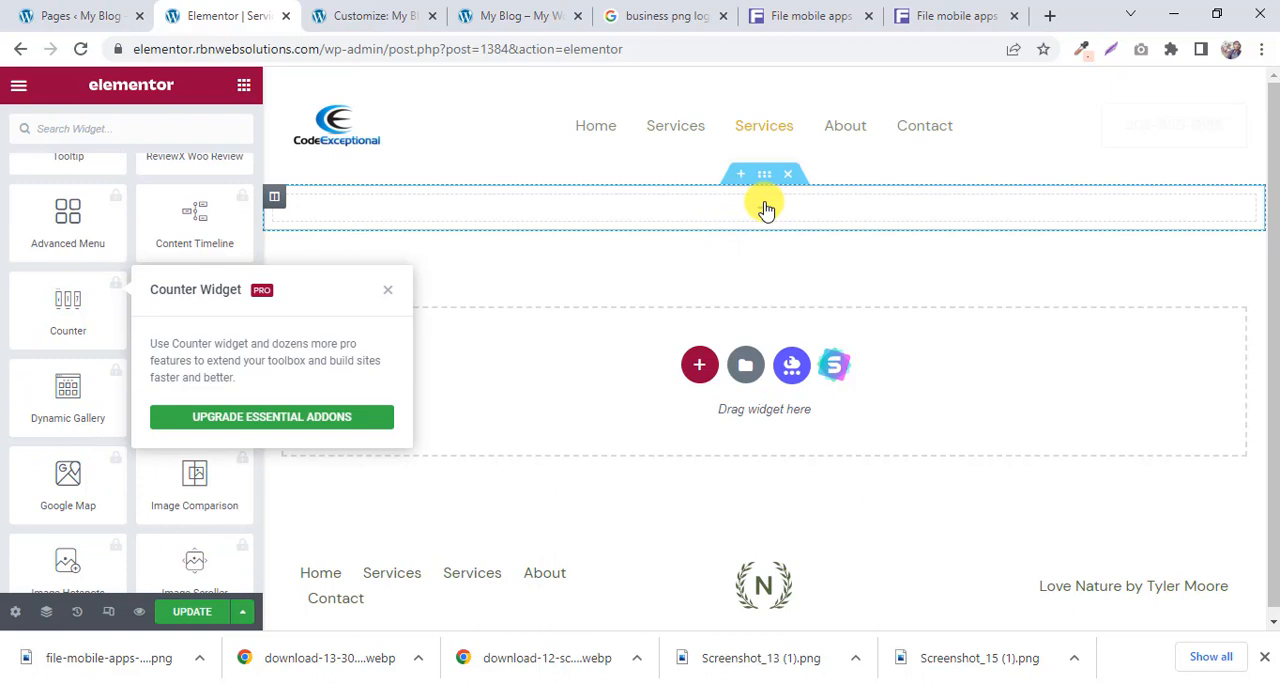
left_click(120, 308)
Add the Essential Addons Info Box widget to the empty section.
scroll(106, 318, "down", 5)
scroll(108, 320, "down", 6)
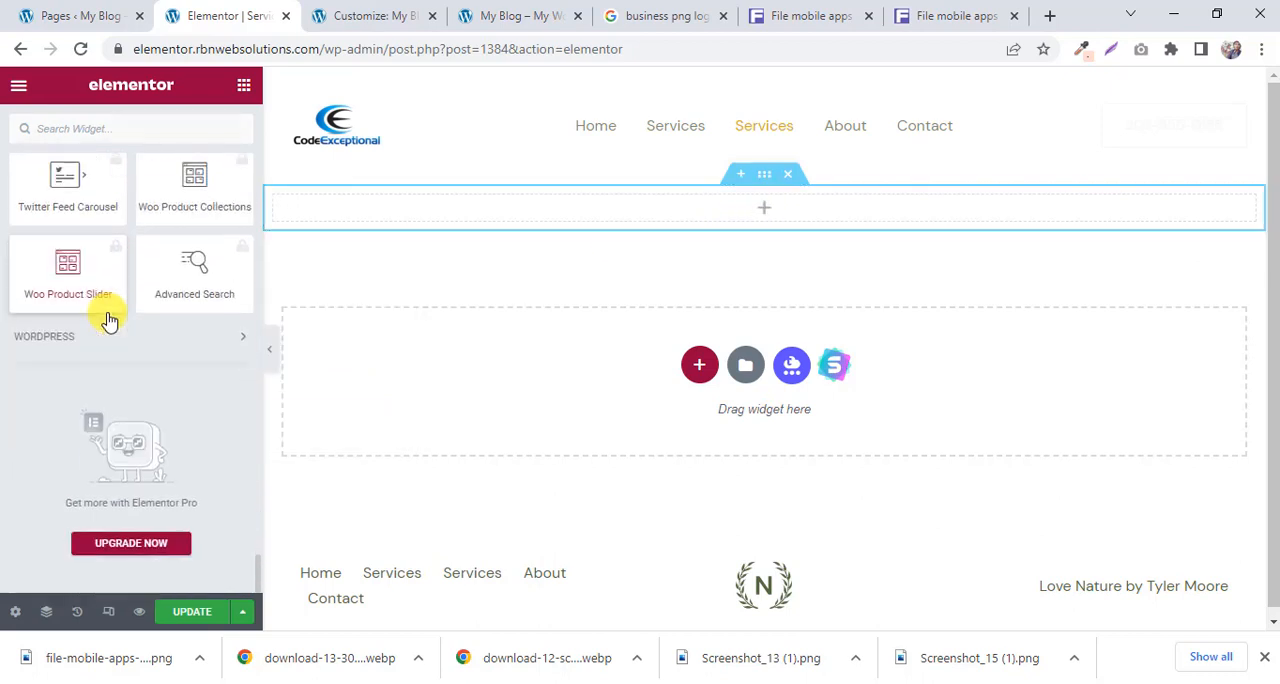
scroll(108, 320, "up", 9)
scroll(110, 318, "up", 2)
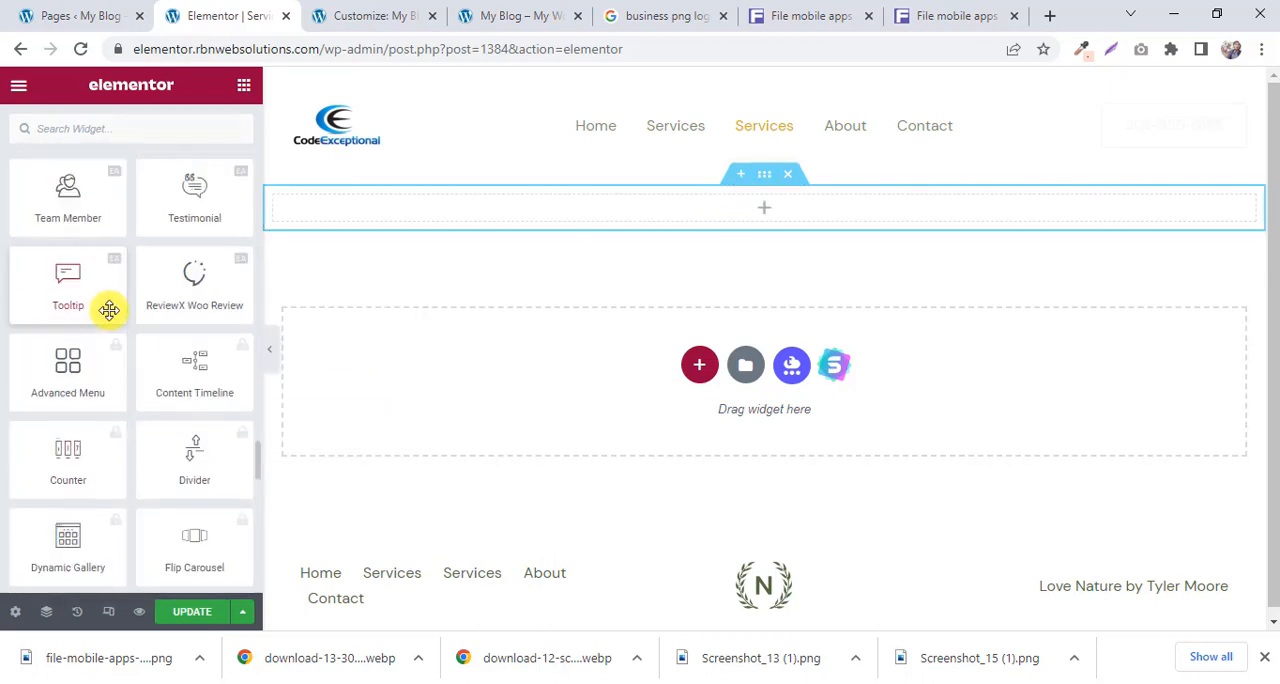
scroll(112, 310, "up", 3)
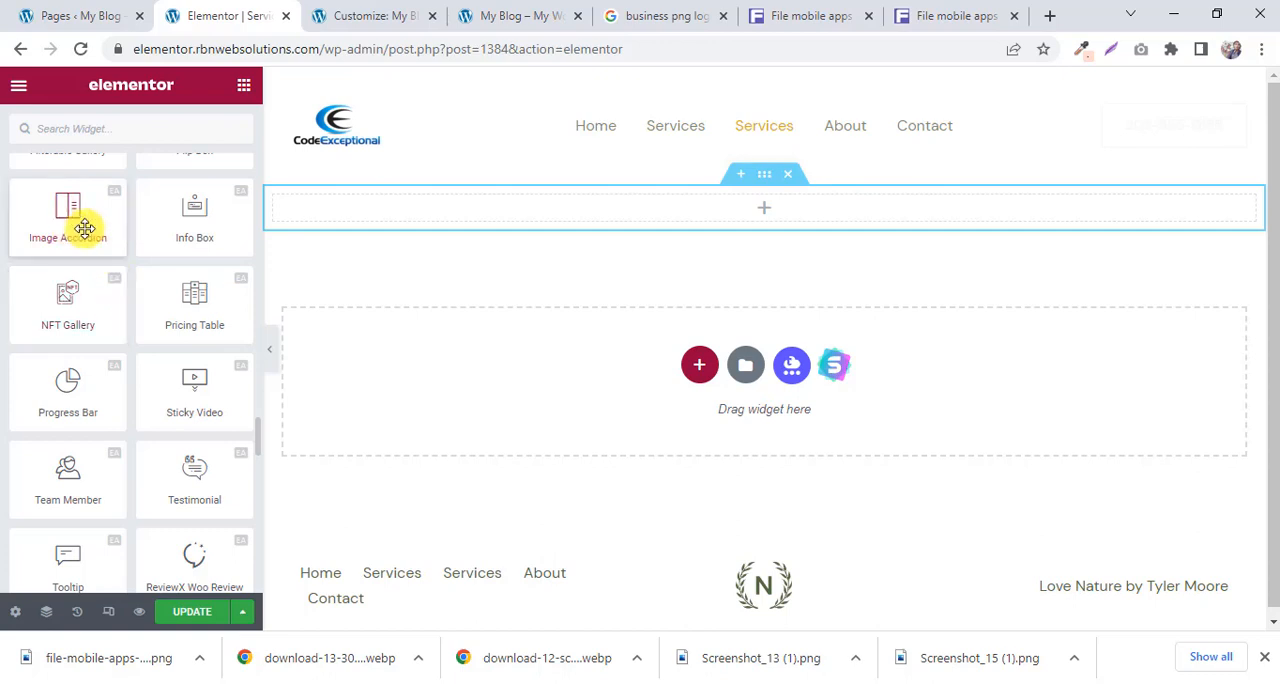
left_click_drag(194, 218, 752, 212)
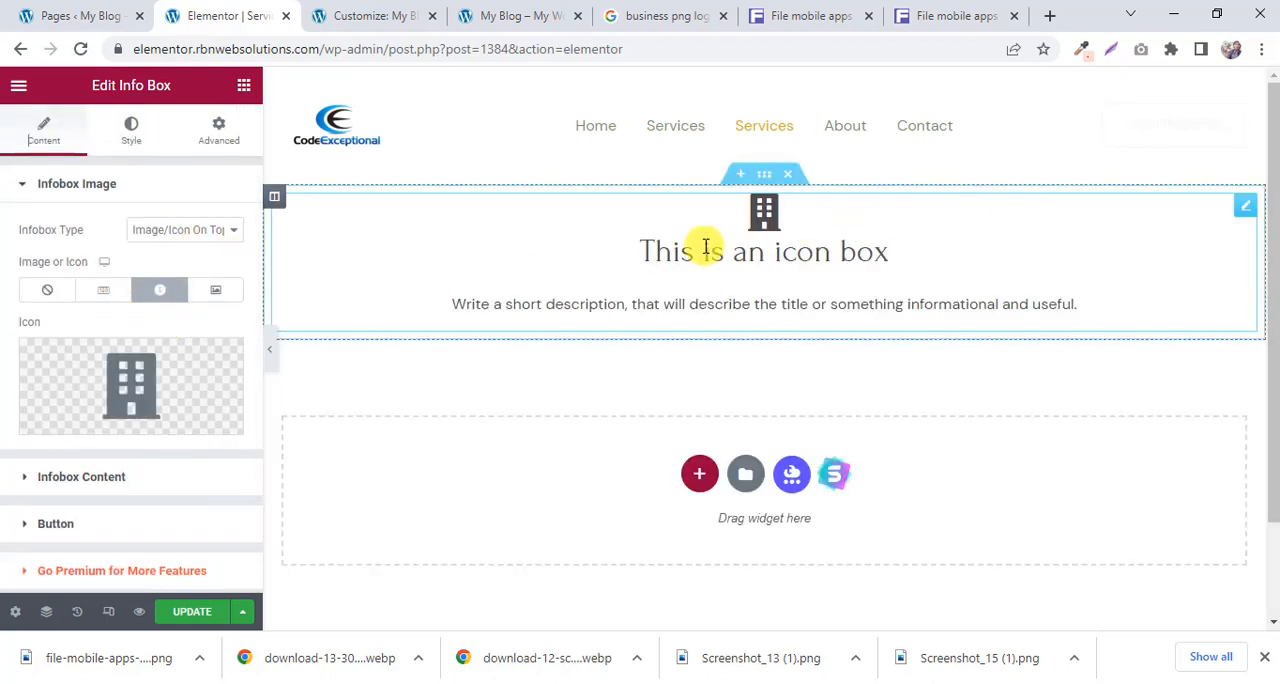
Add a WPForms widget below the info box and set its form to Contact Form.
left_click(243, 90)
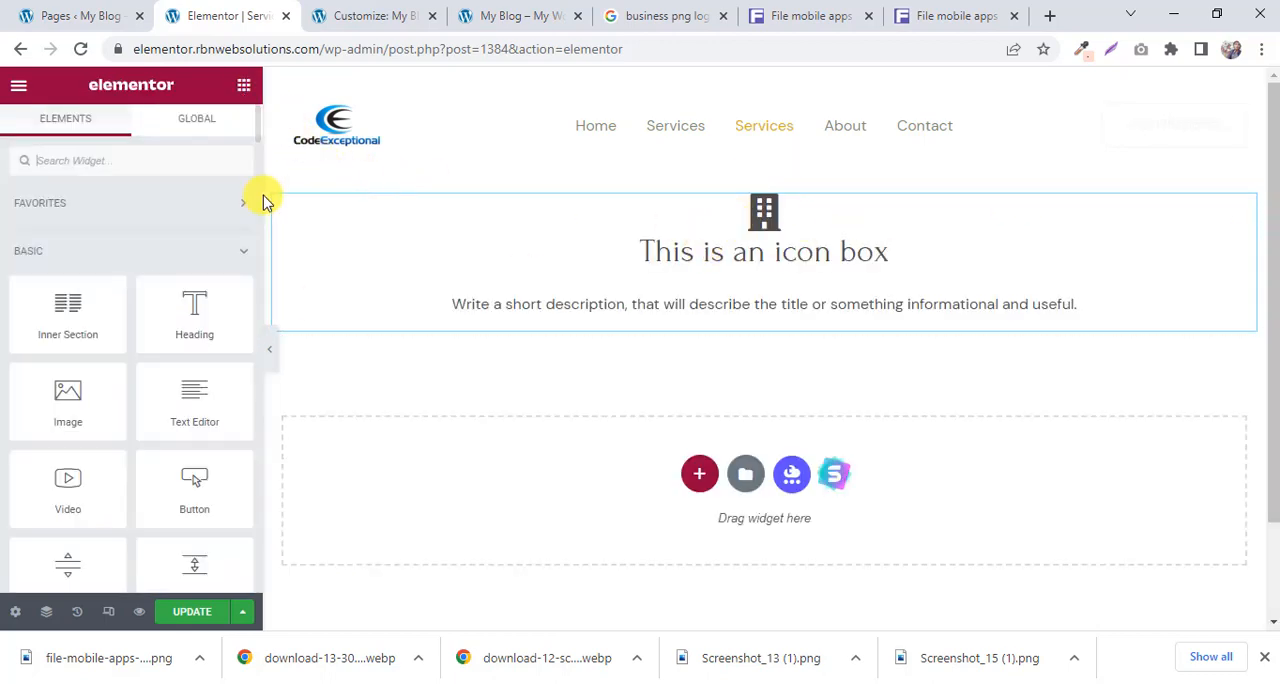
scroll(206, 270, "down", 3)
scroll(200, 355, "down", 2)
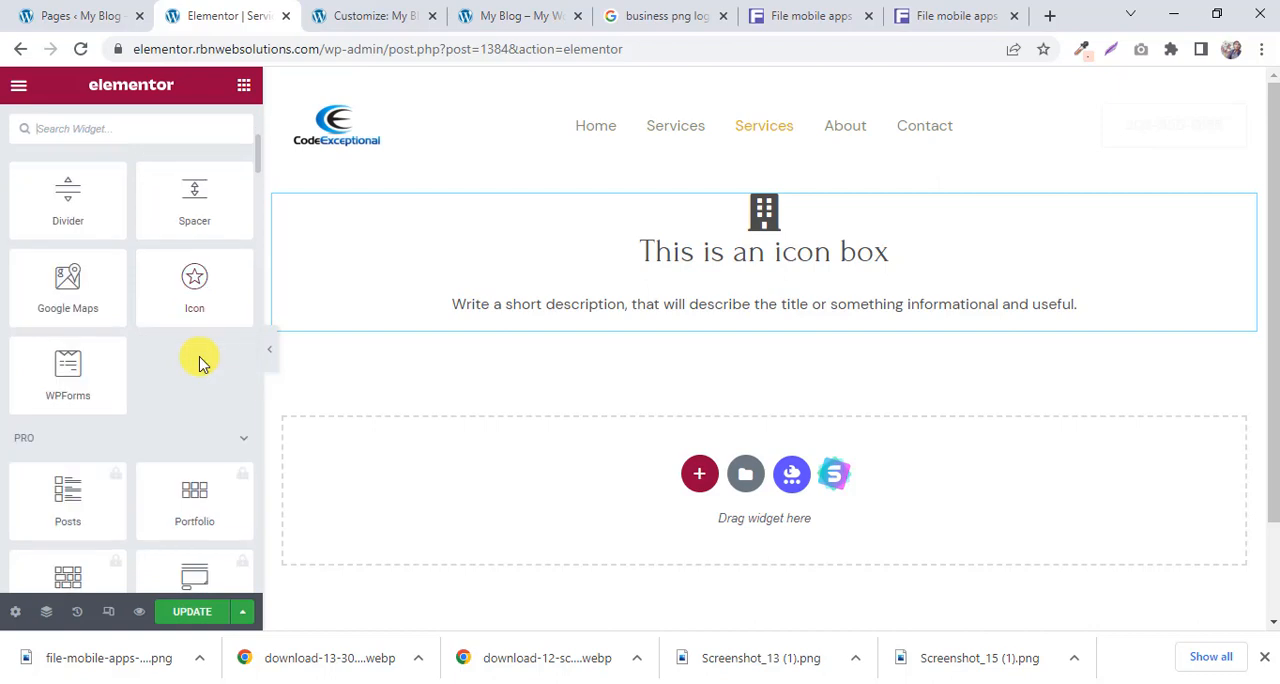
scroll(200, 358, "up", 1)
scroll(160, 355, "down", 1)
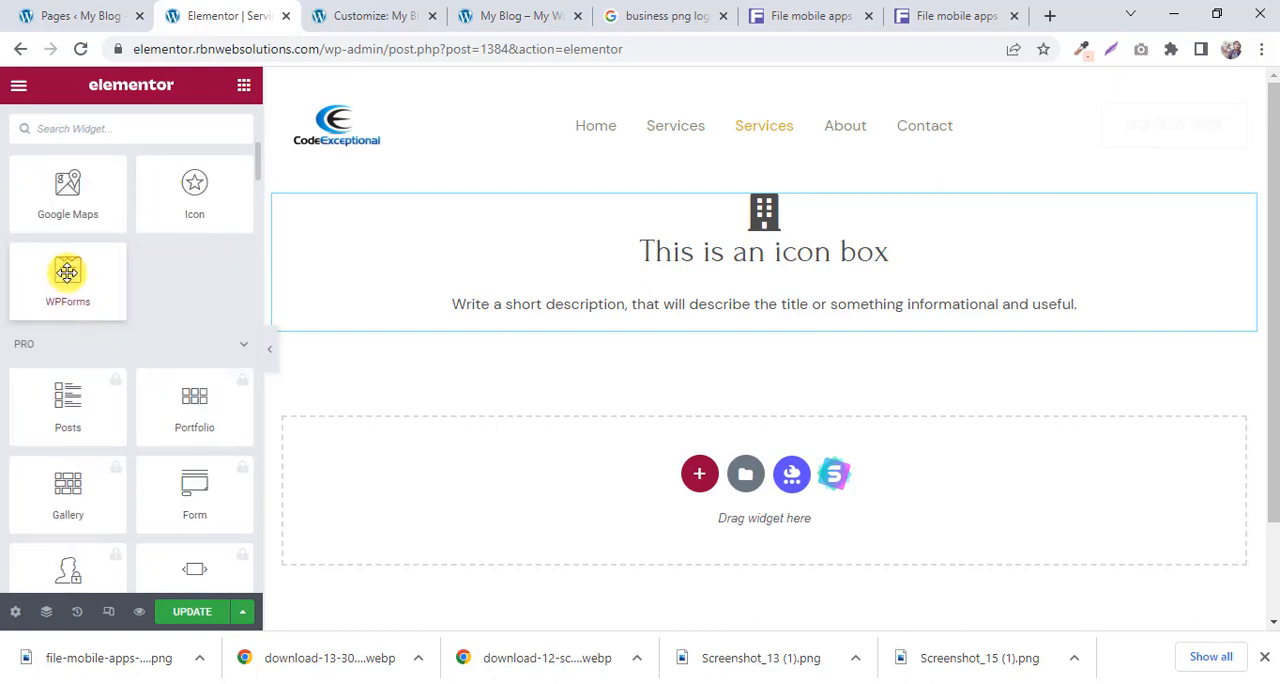
left_click_drag(67, 285, 785, 300)
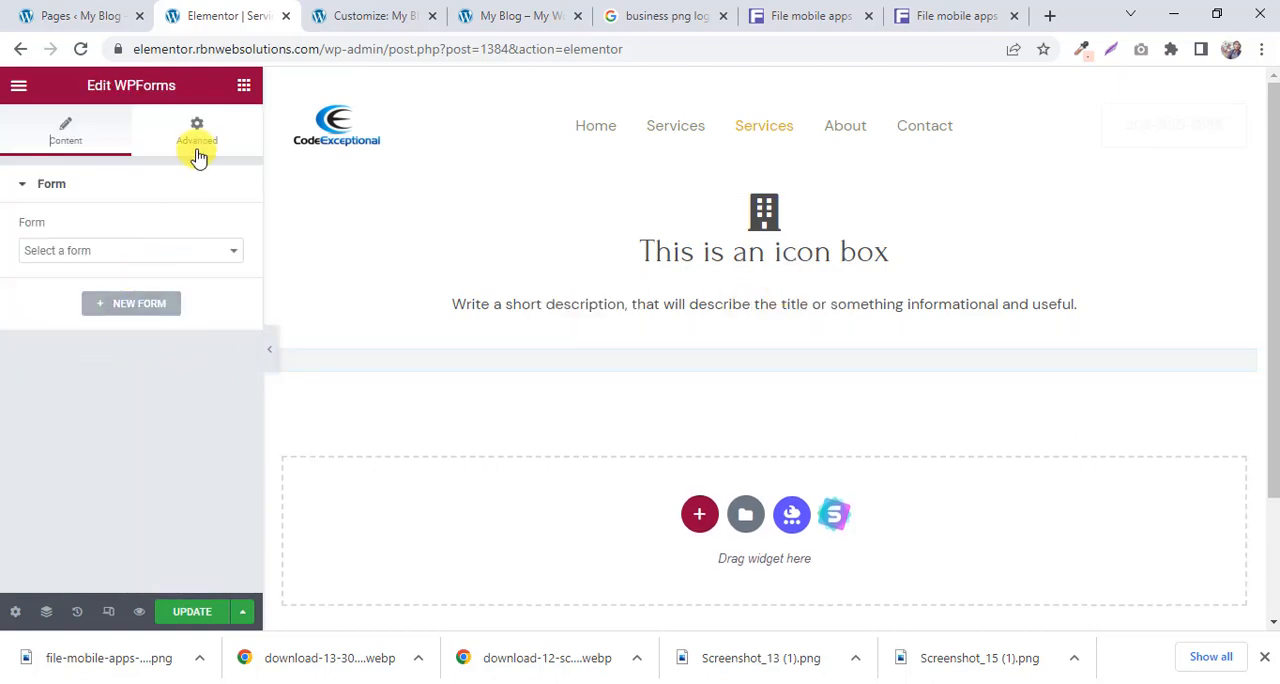
left_click(108, 253)
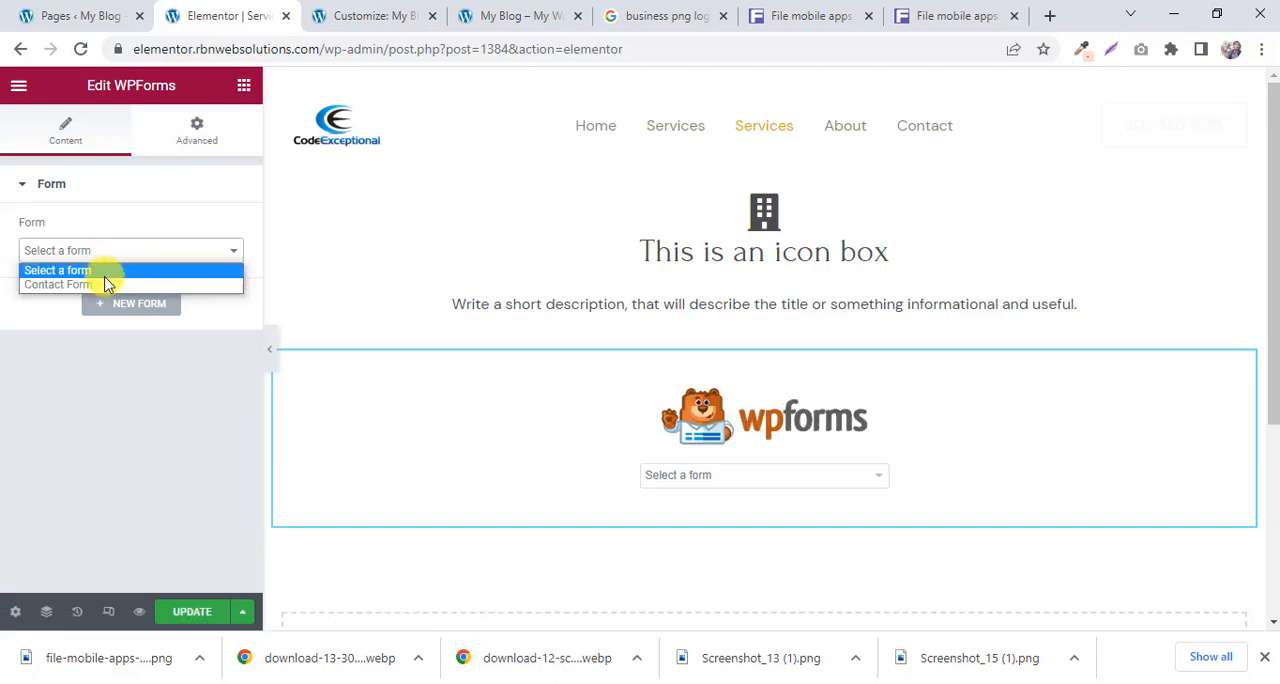
left_click(108, 285)
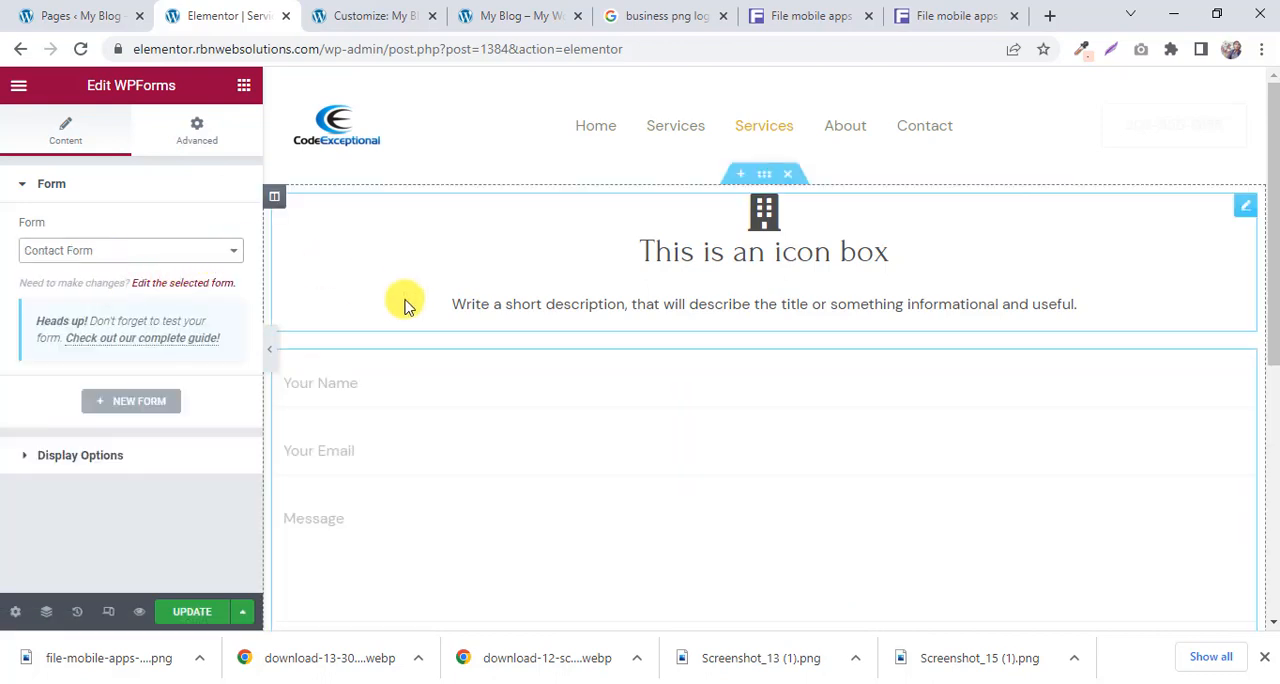
scroll(405, 305, "down", 3)
Add an Image Box widget below the contact form.
left_click(243, 85)
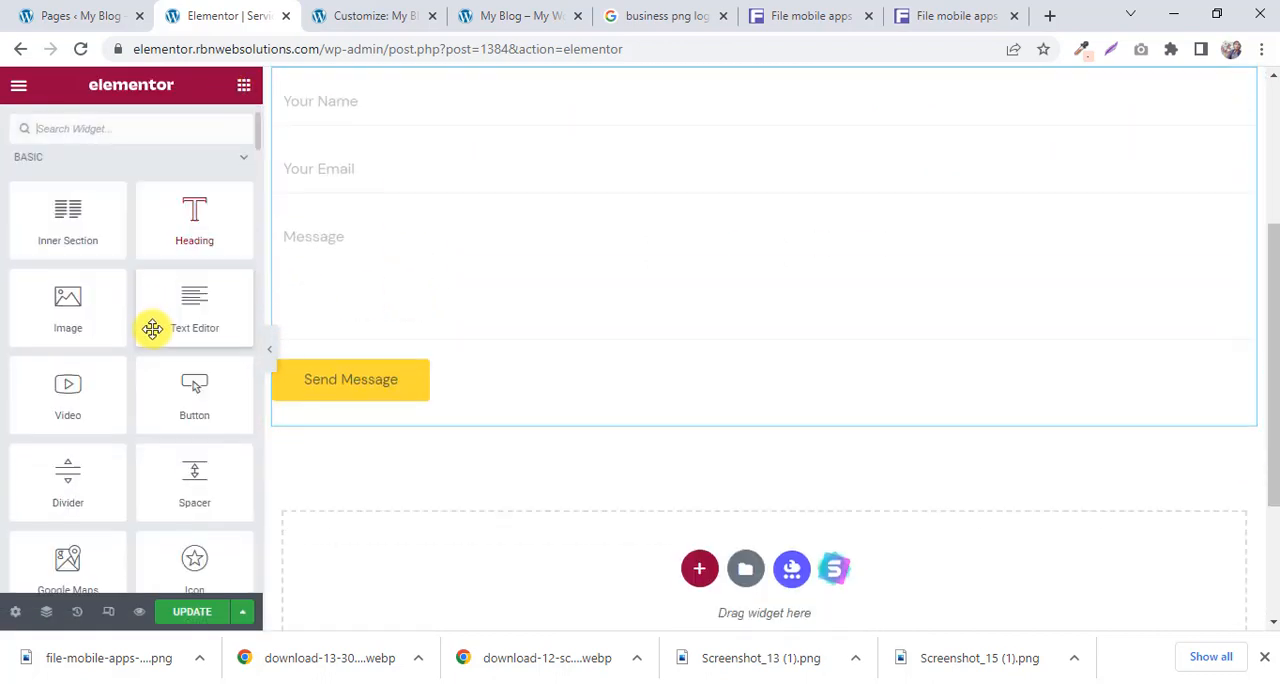
scroll(152, 329, "down", 10)
scroll(152, 329, "down", 1)
scroll(157, 335, "up", 1)
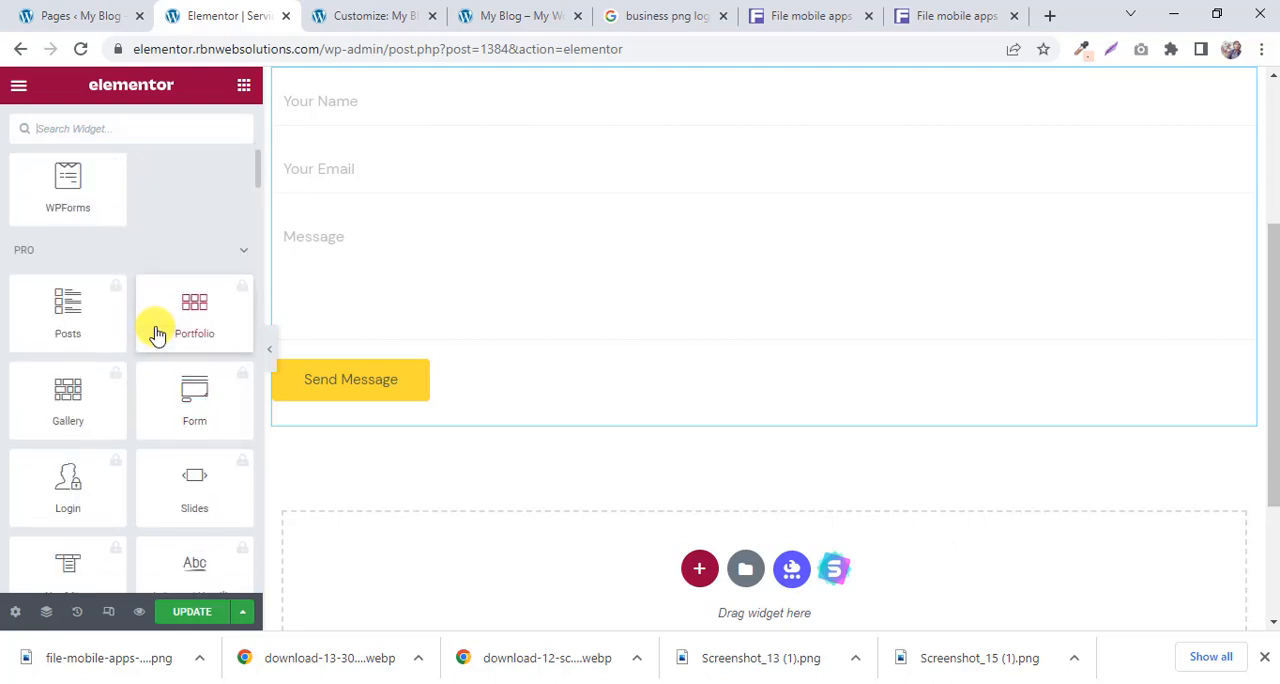
scroll(157, 335, "down", 12)
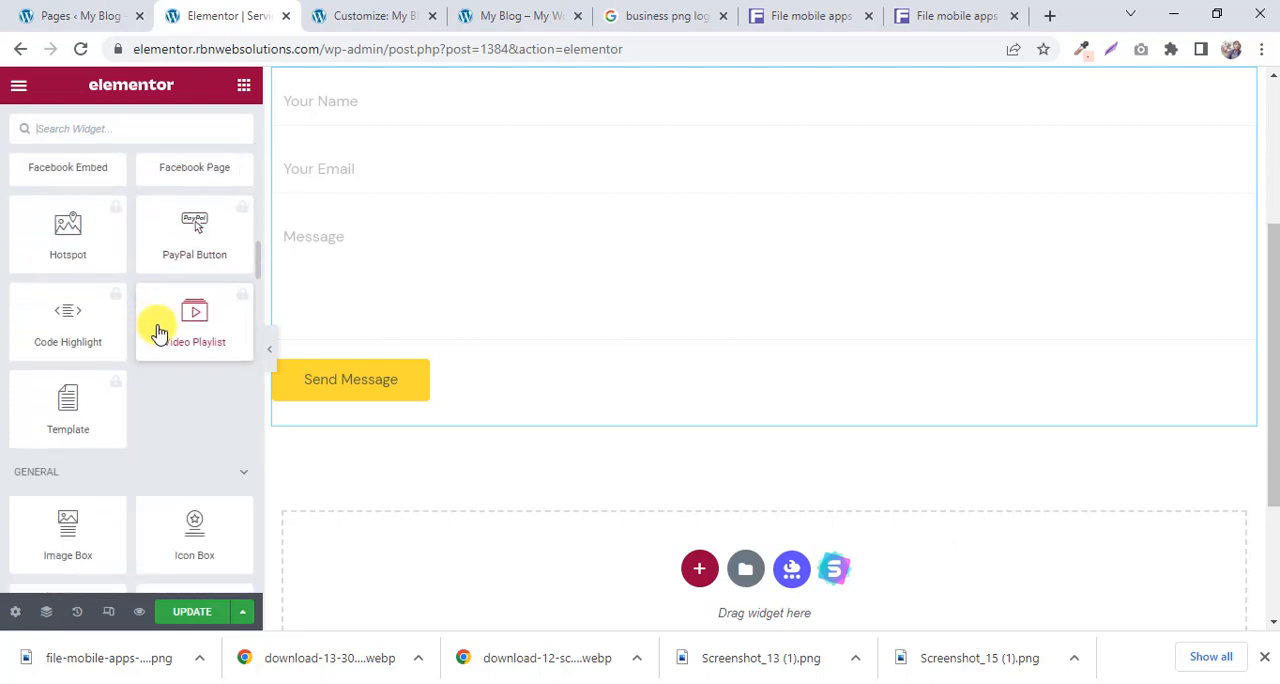
scroll(158, 332, "down", 2)
left_click_drag(68, 345, 636, 393)
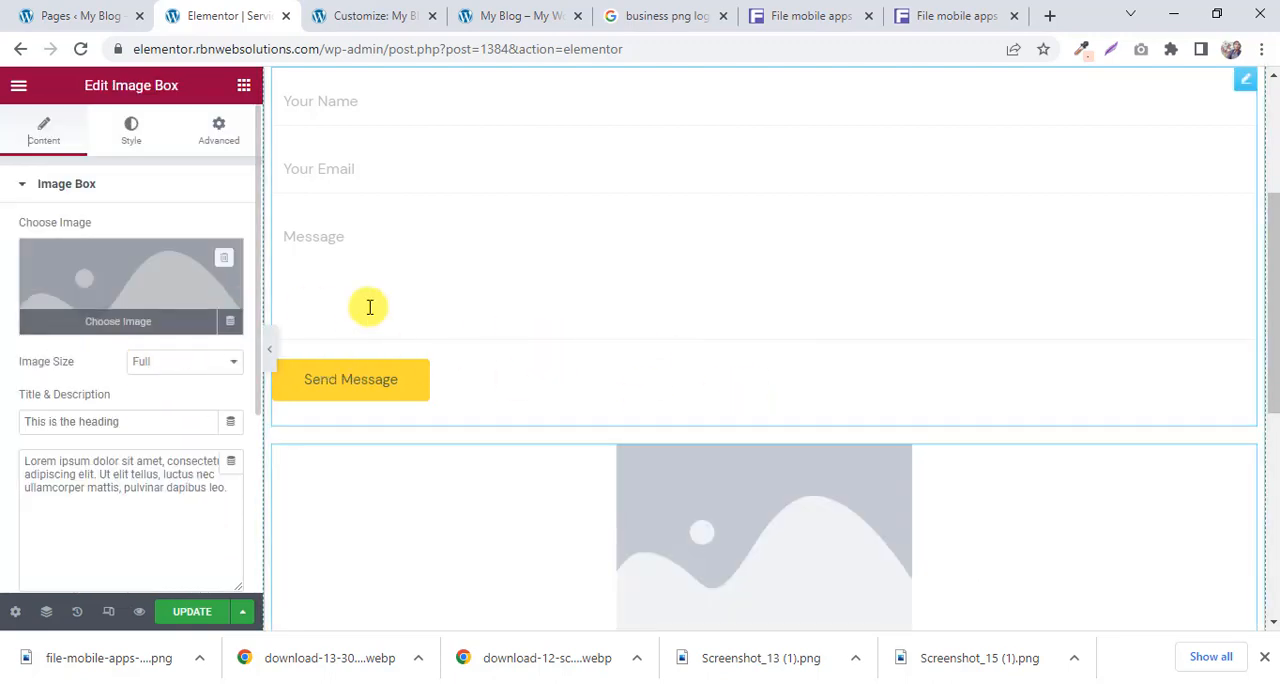
scroll(250, 316, "down", 1)
Insert the Essential Addons Advanced Tabs widget between the contact form and the image box.
scroll(500, 303, "down", 3)
scroll(400, 285, "up", 3)
left_click(238, 92)
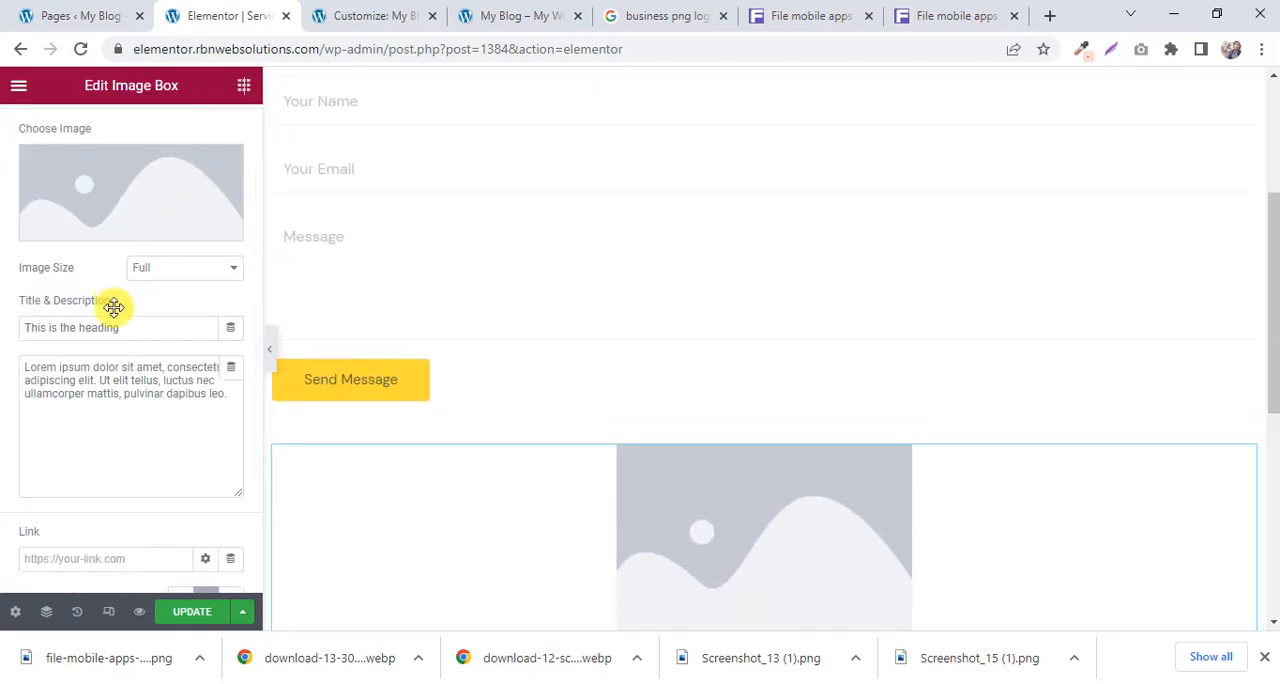
scroll(114, 325, "down", 20)
scroll(125, 337, "down", 3)
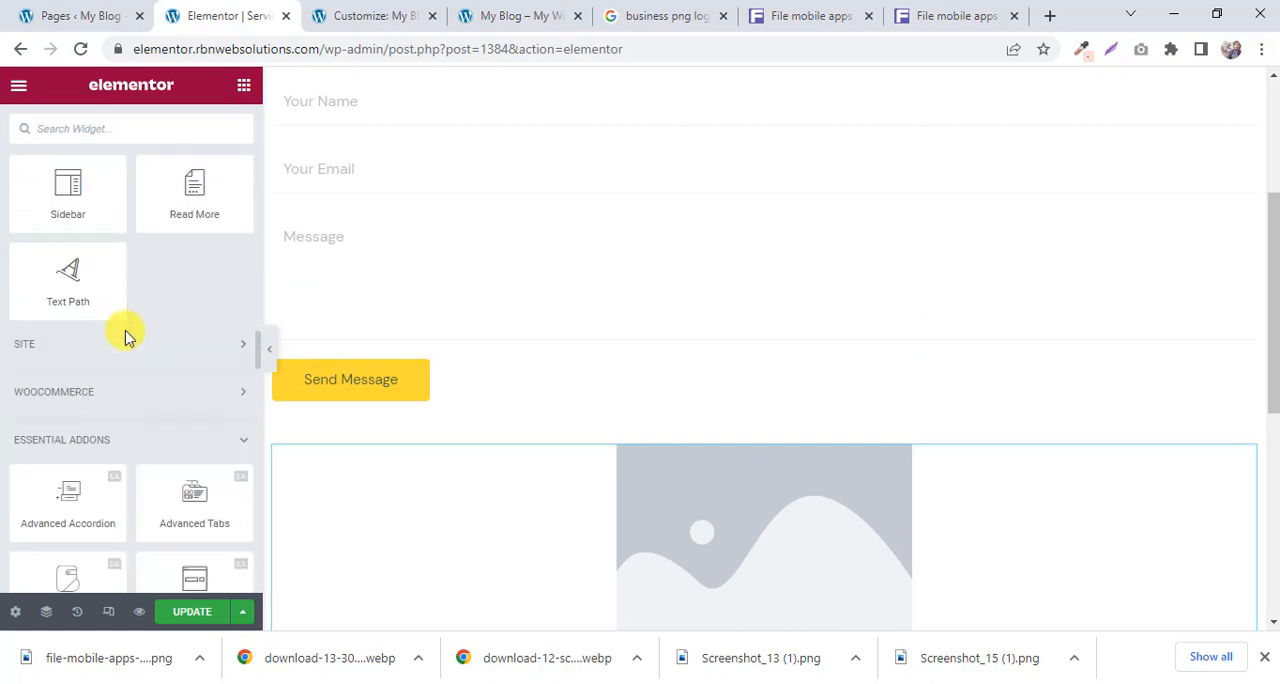
scroll(125, 336, "up", 2)
scroll(123, 330, "down", 5)
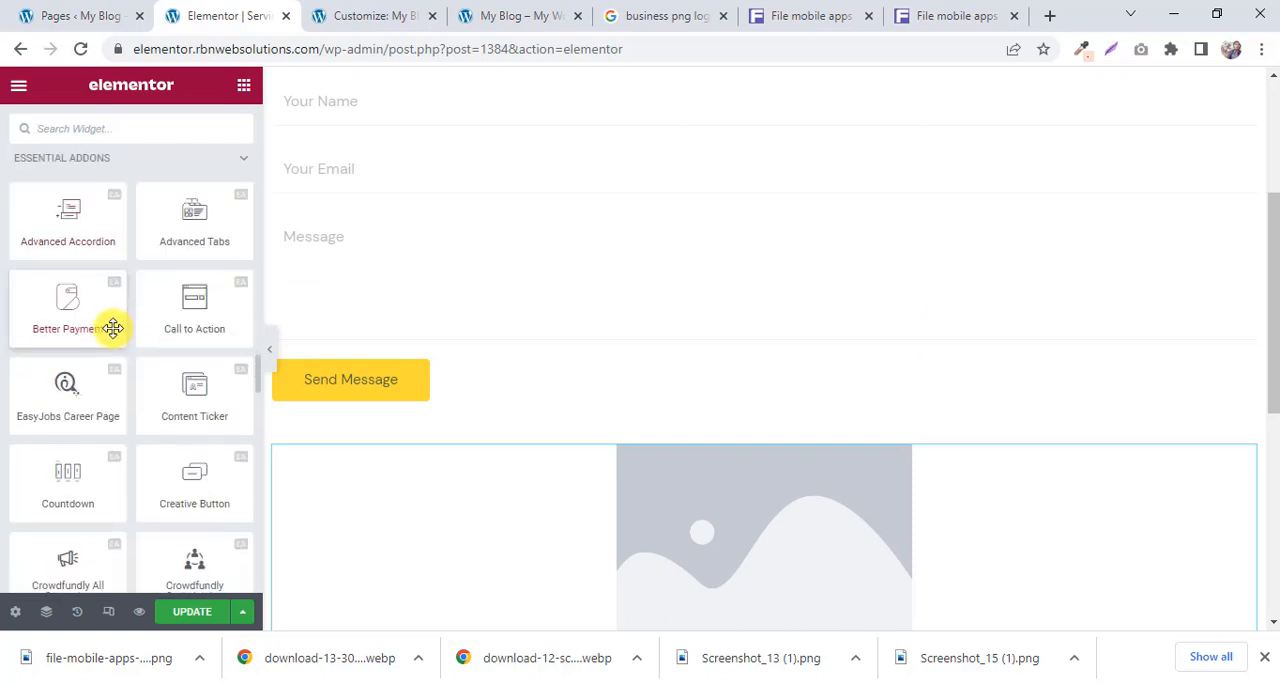
left_click_drag(189, 237, 692, 368)
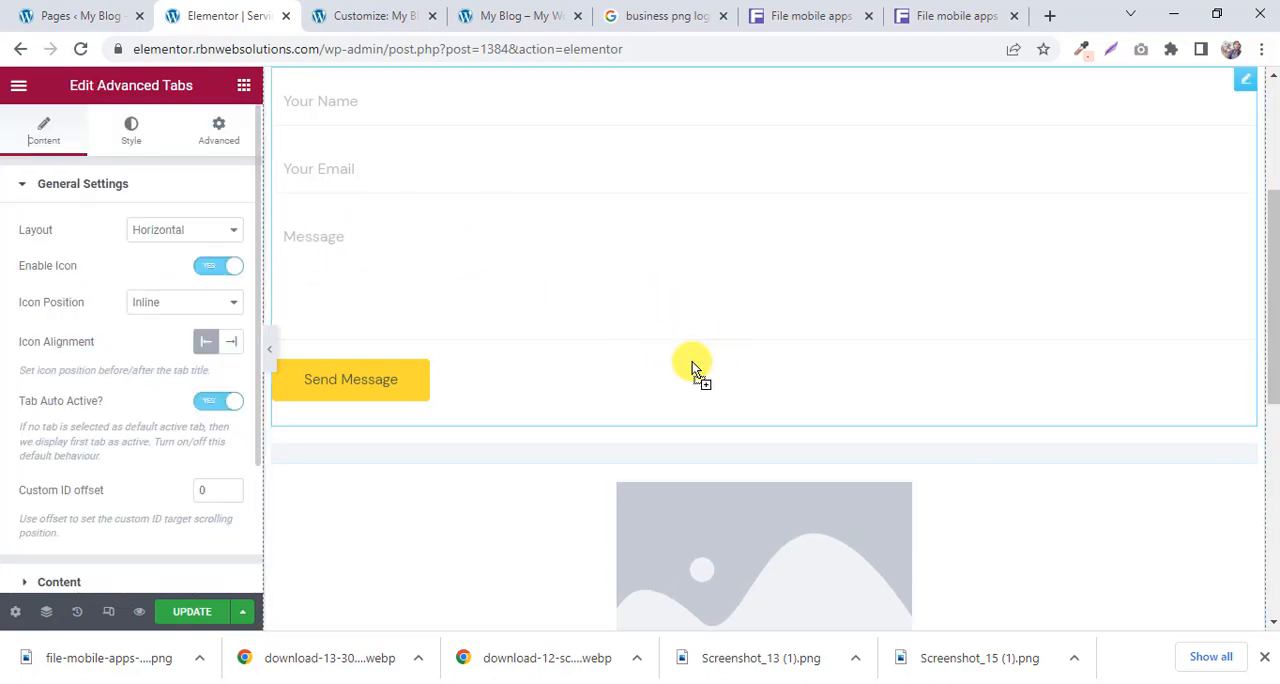
Preview the three tabs of the Advanced Tabs widget, finishing on Tab Title 1, and return to the list of widgets.
scroll(692, 368, "down", 2)
scroll(586, 331, "down", 1)
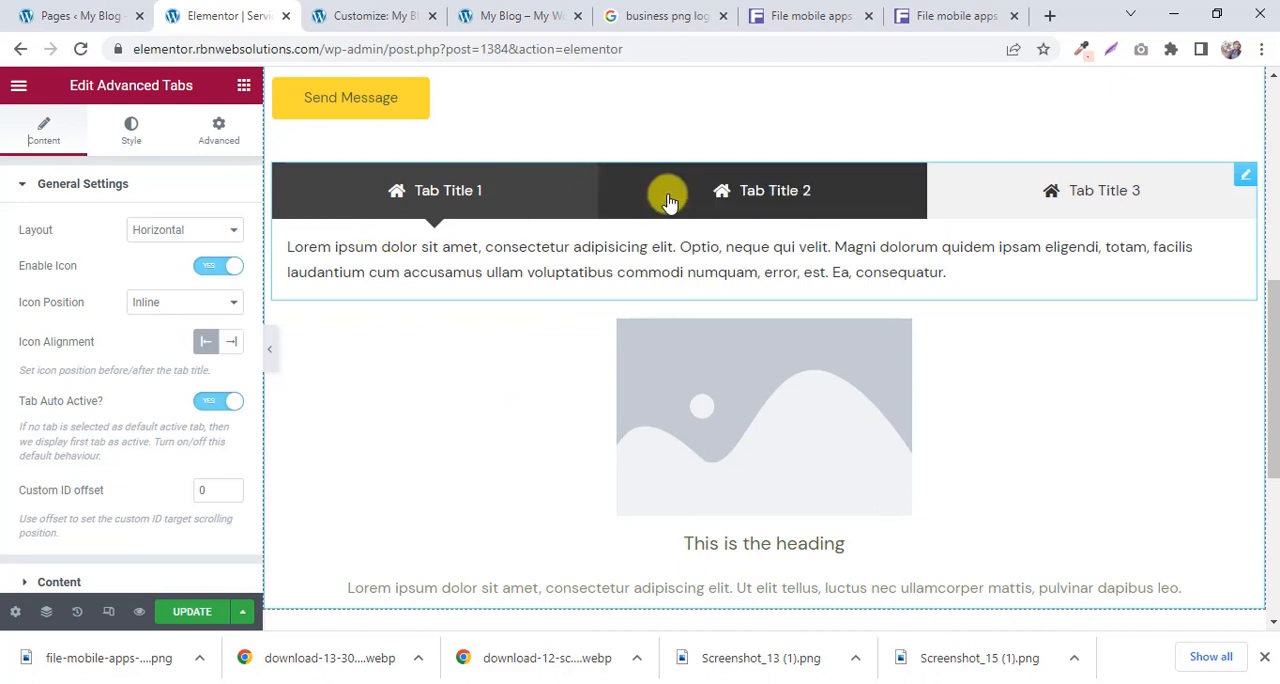
left_click(700, 197)
left_click(1069, 206)
left_click(771, 212)
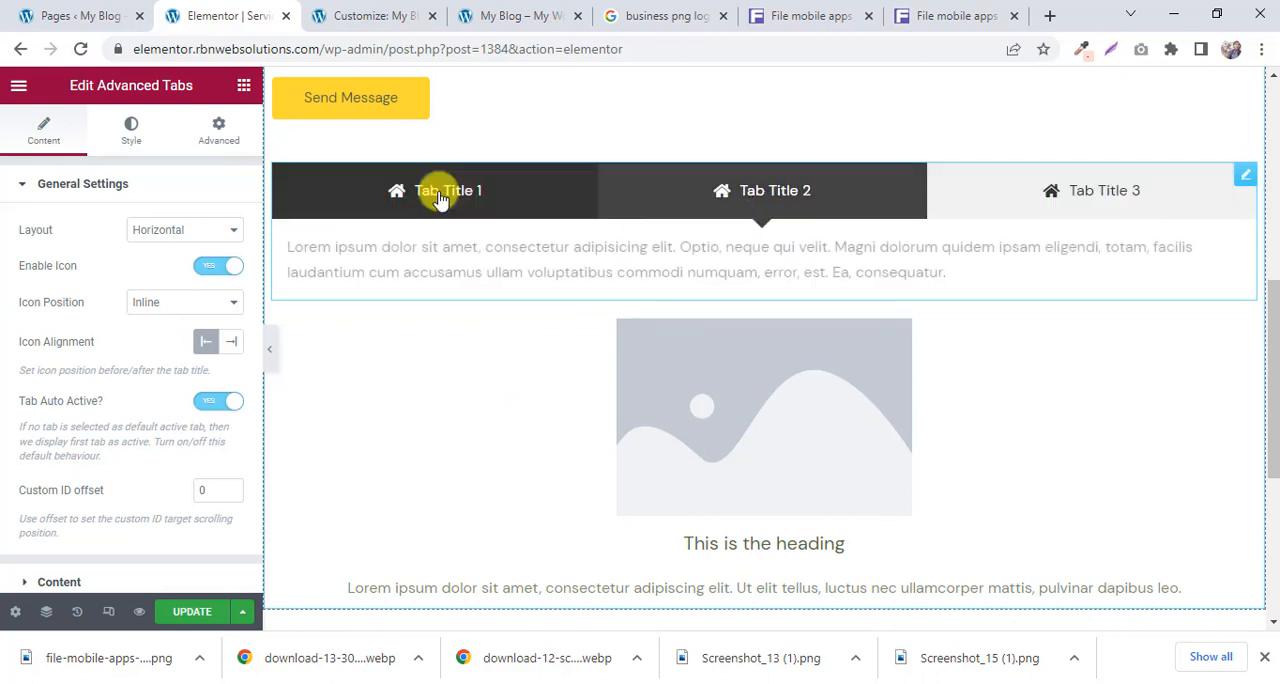
left_click(440, 197)
left_click(241, 85)
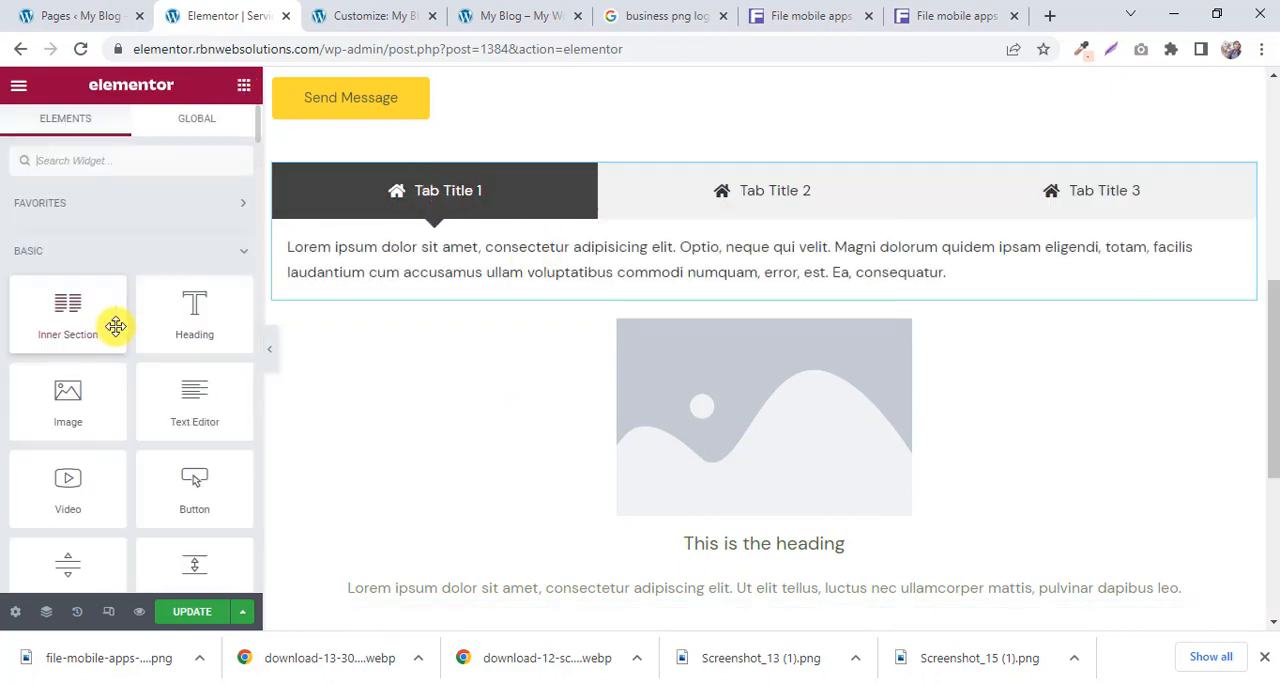